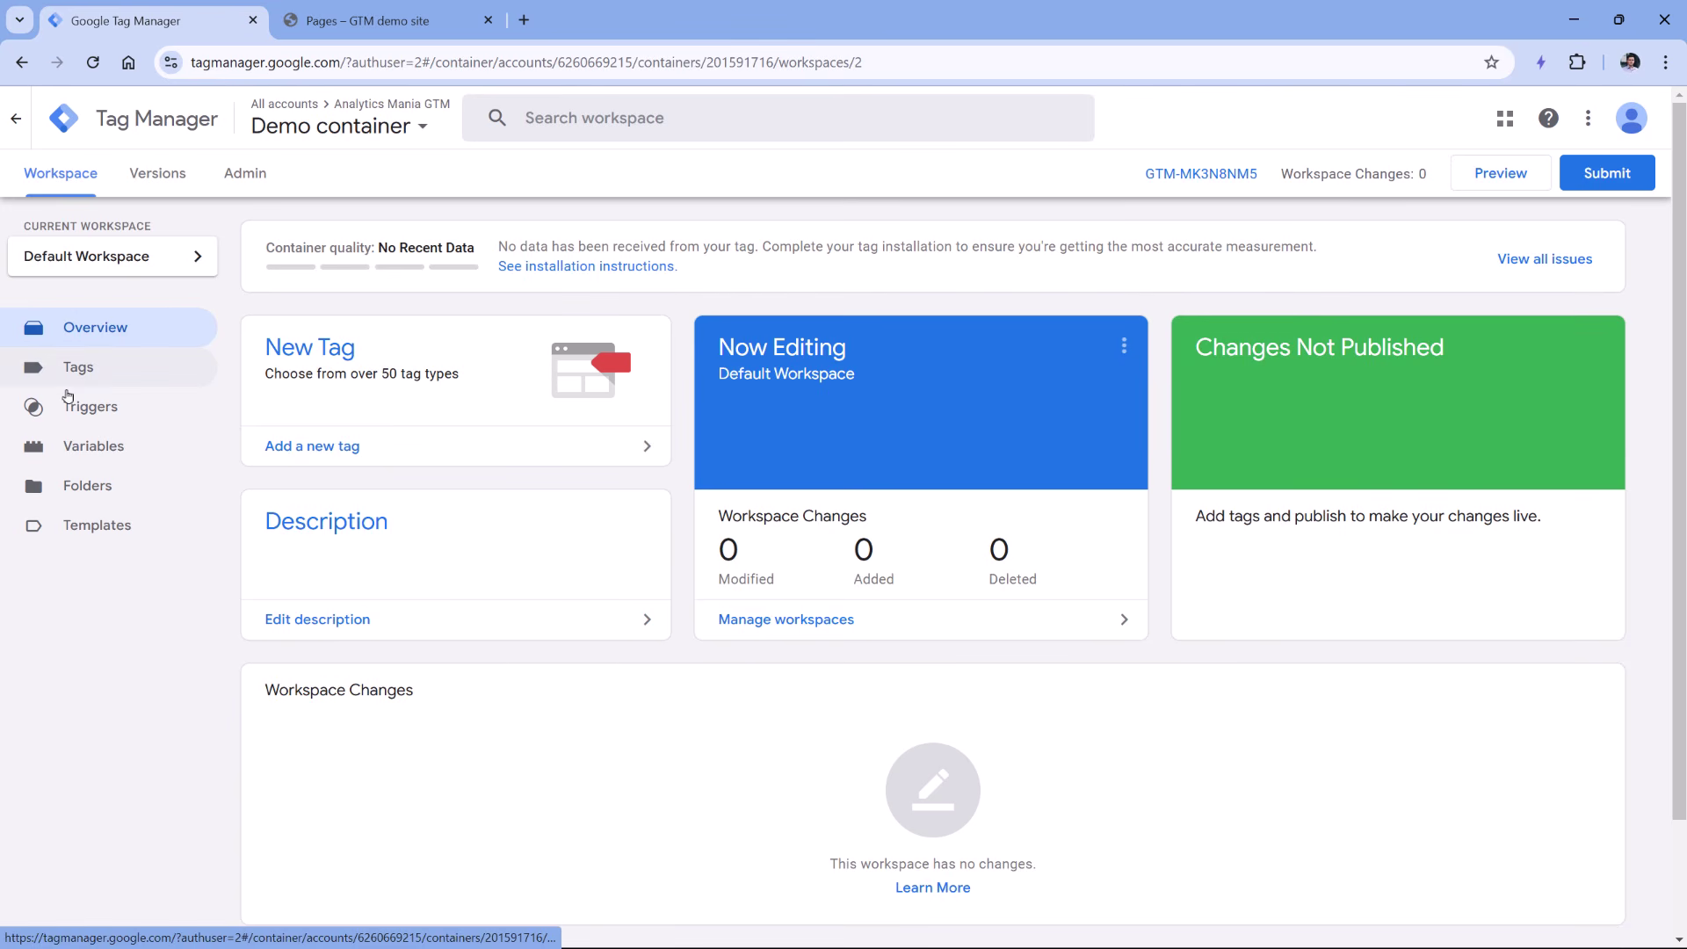
View the workspace's folders and its tag and variable templates.
click(88, 486)
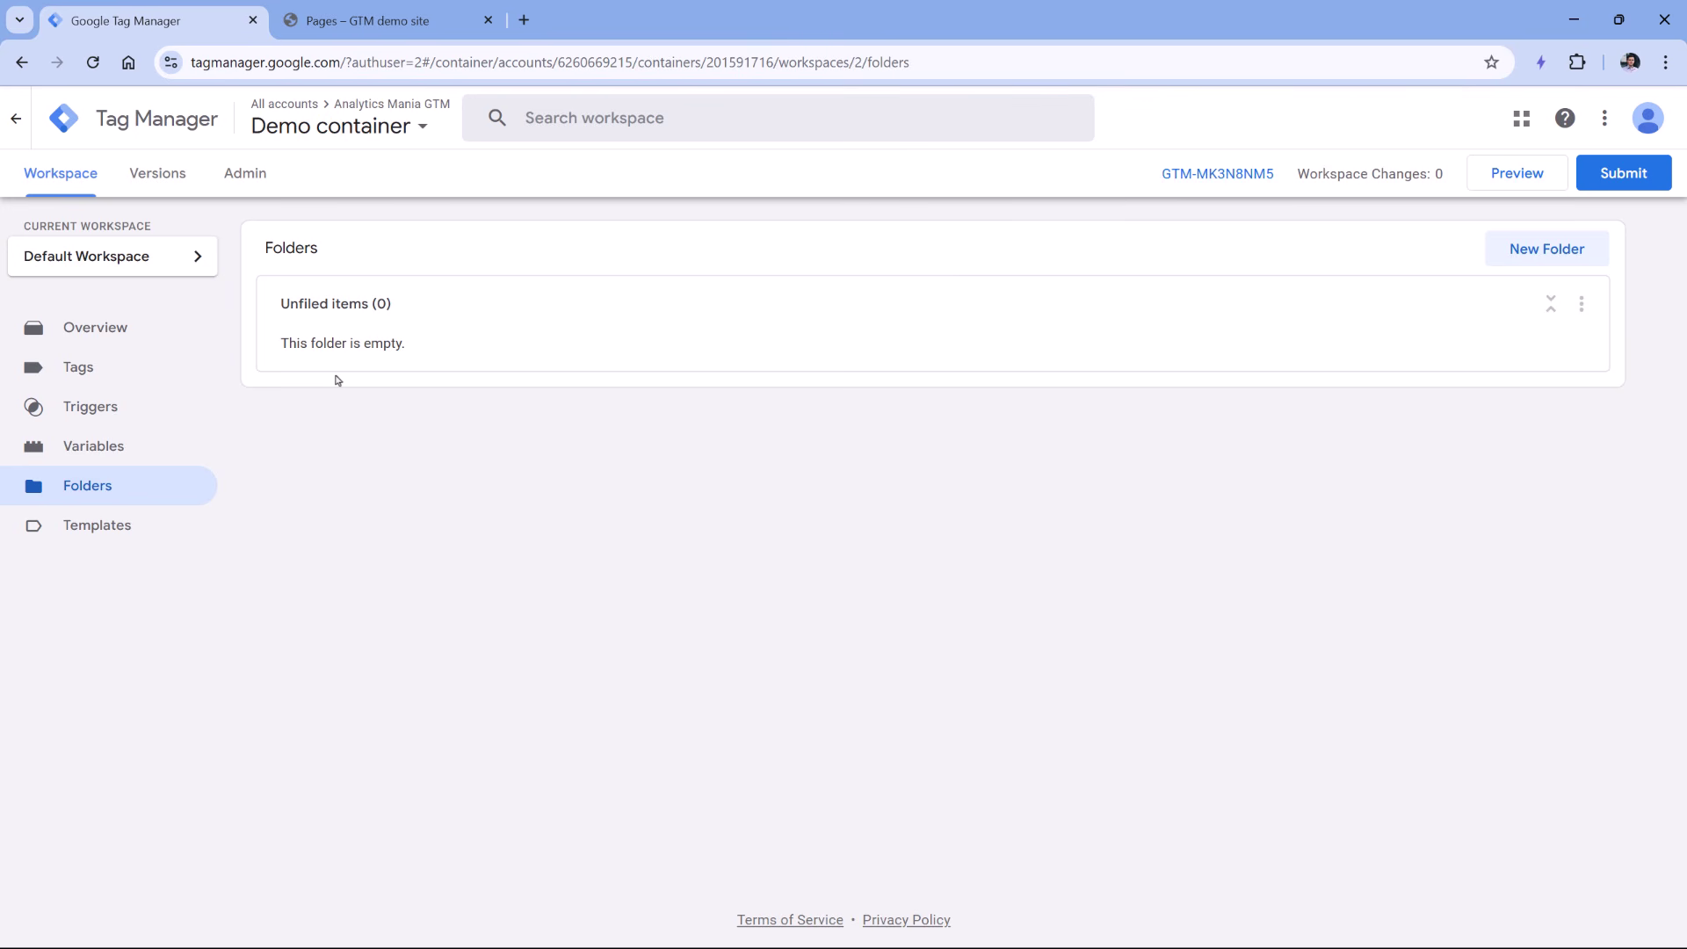
key(alt+Left)
click(110, 532)
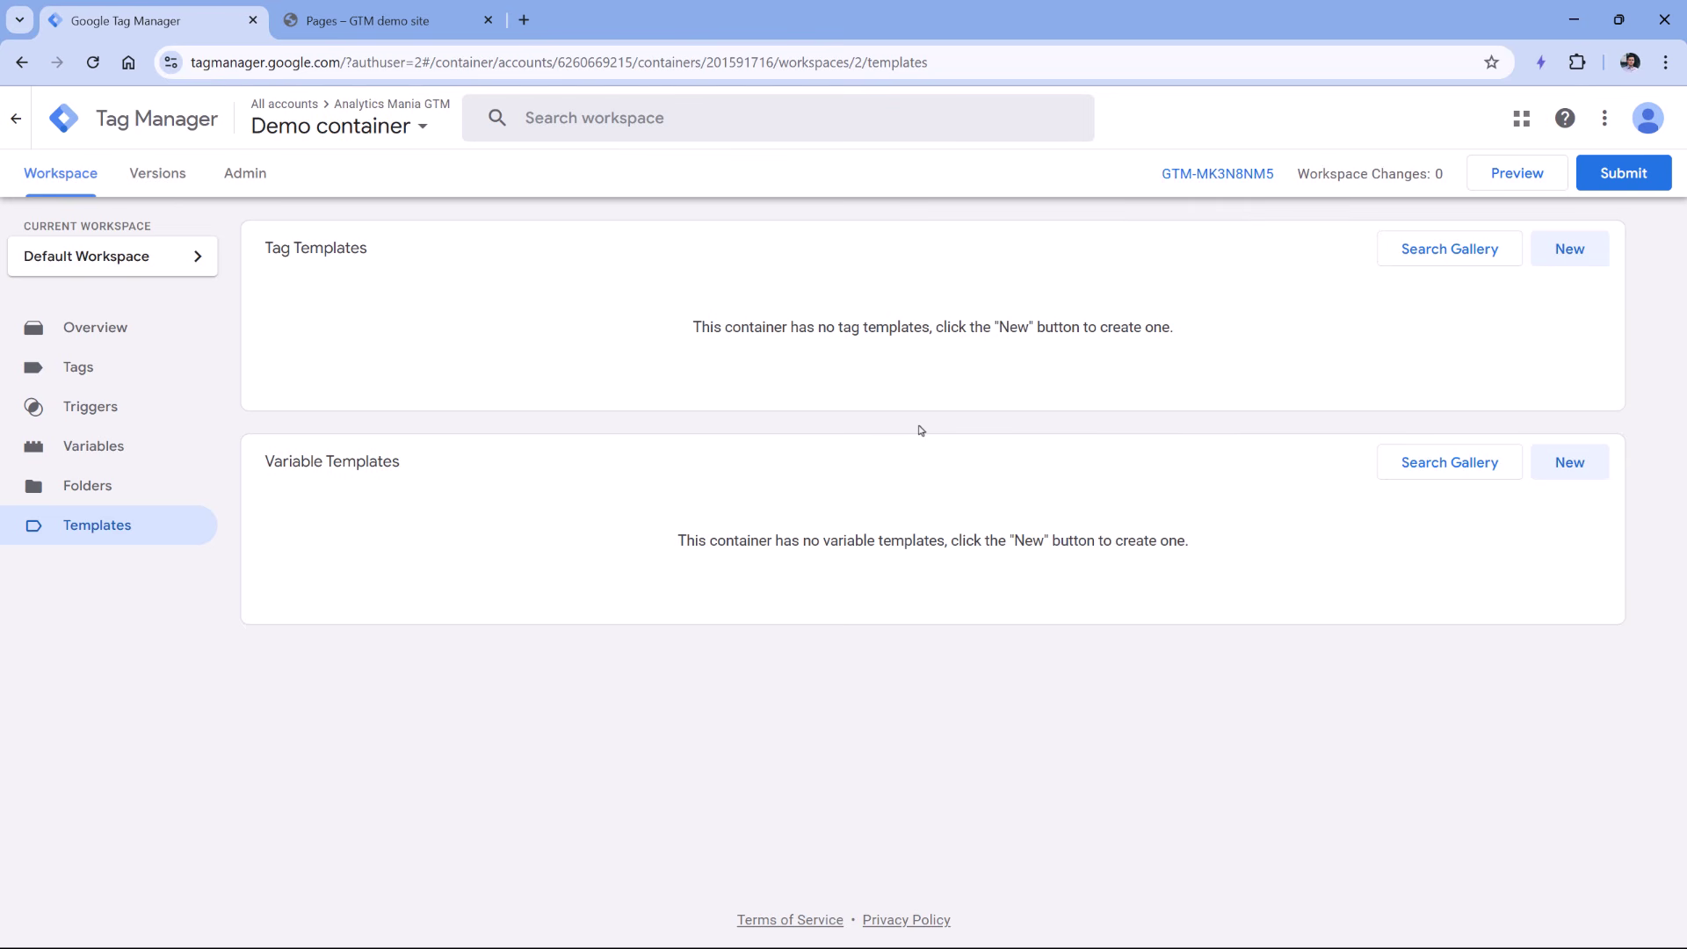
Browse the Community Template Gallery for tag templates and search it for "facebook", then close the gallery.
click(1456, 258)
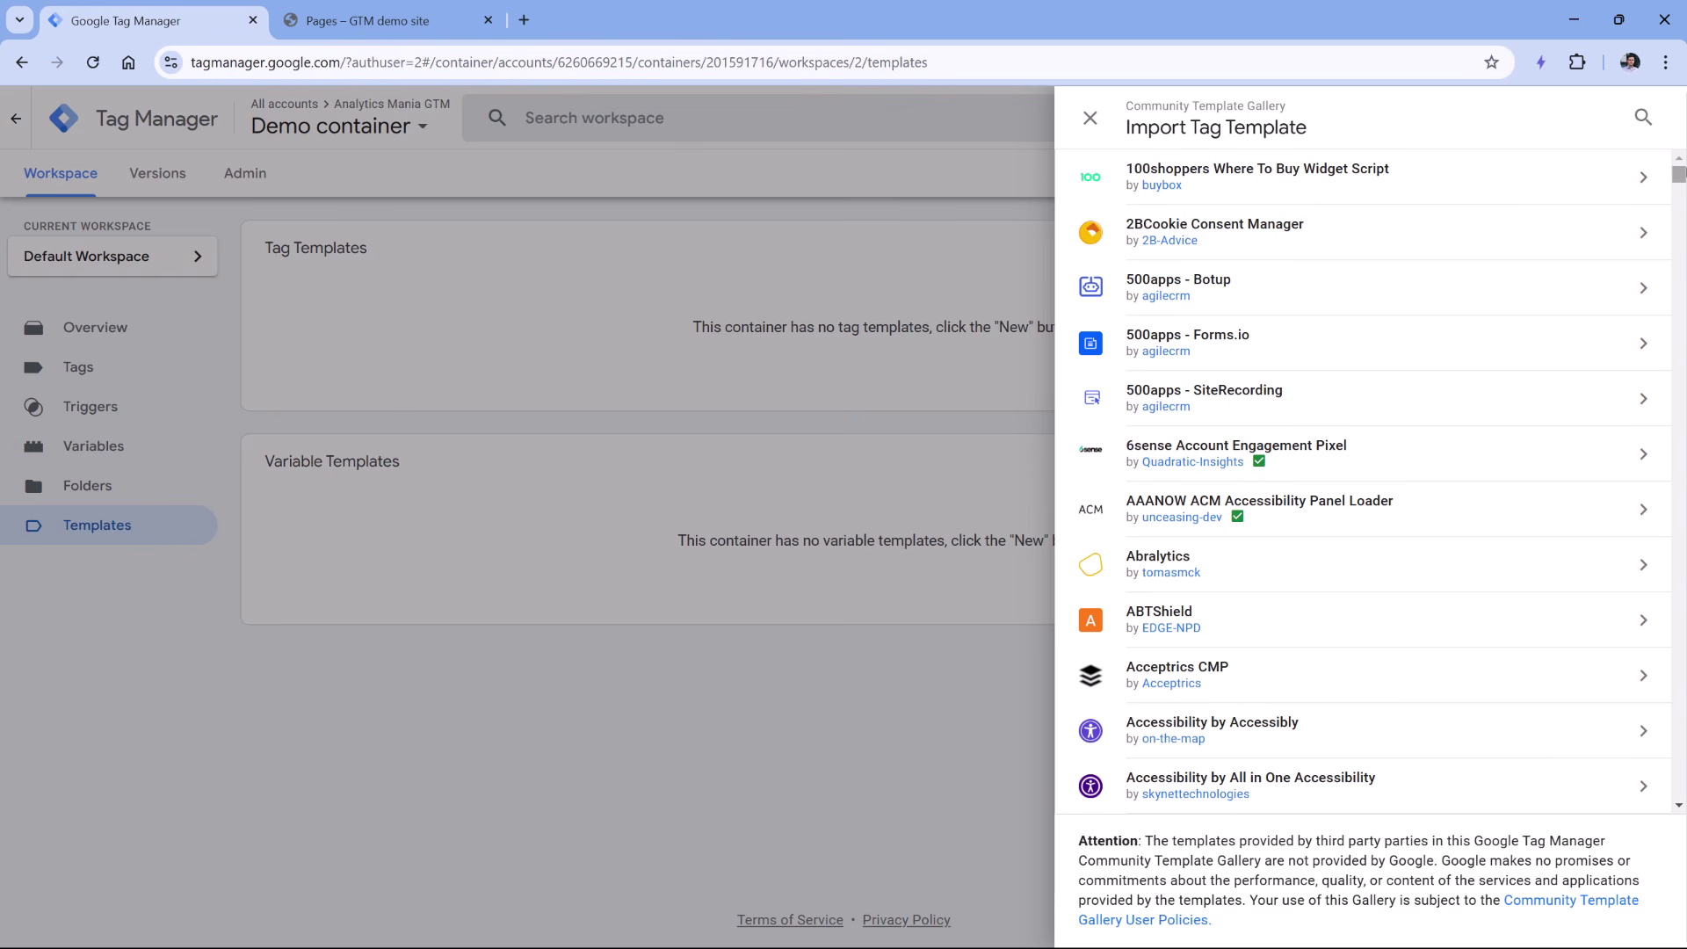
drag(1677, 181, 1666, 674)
click(1644, 117)
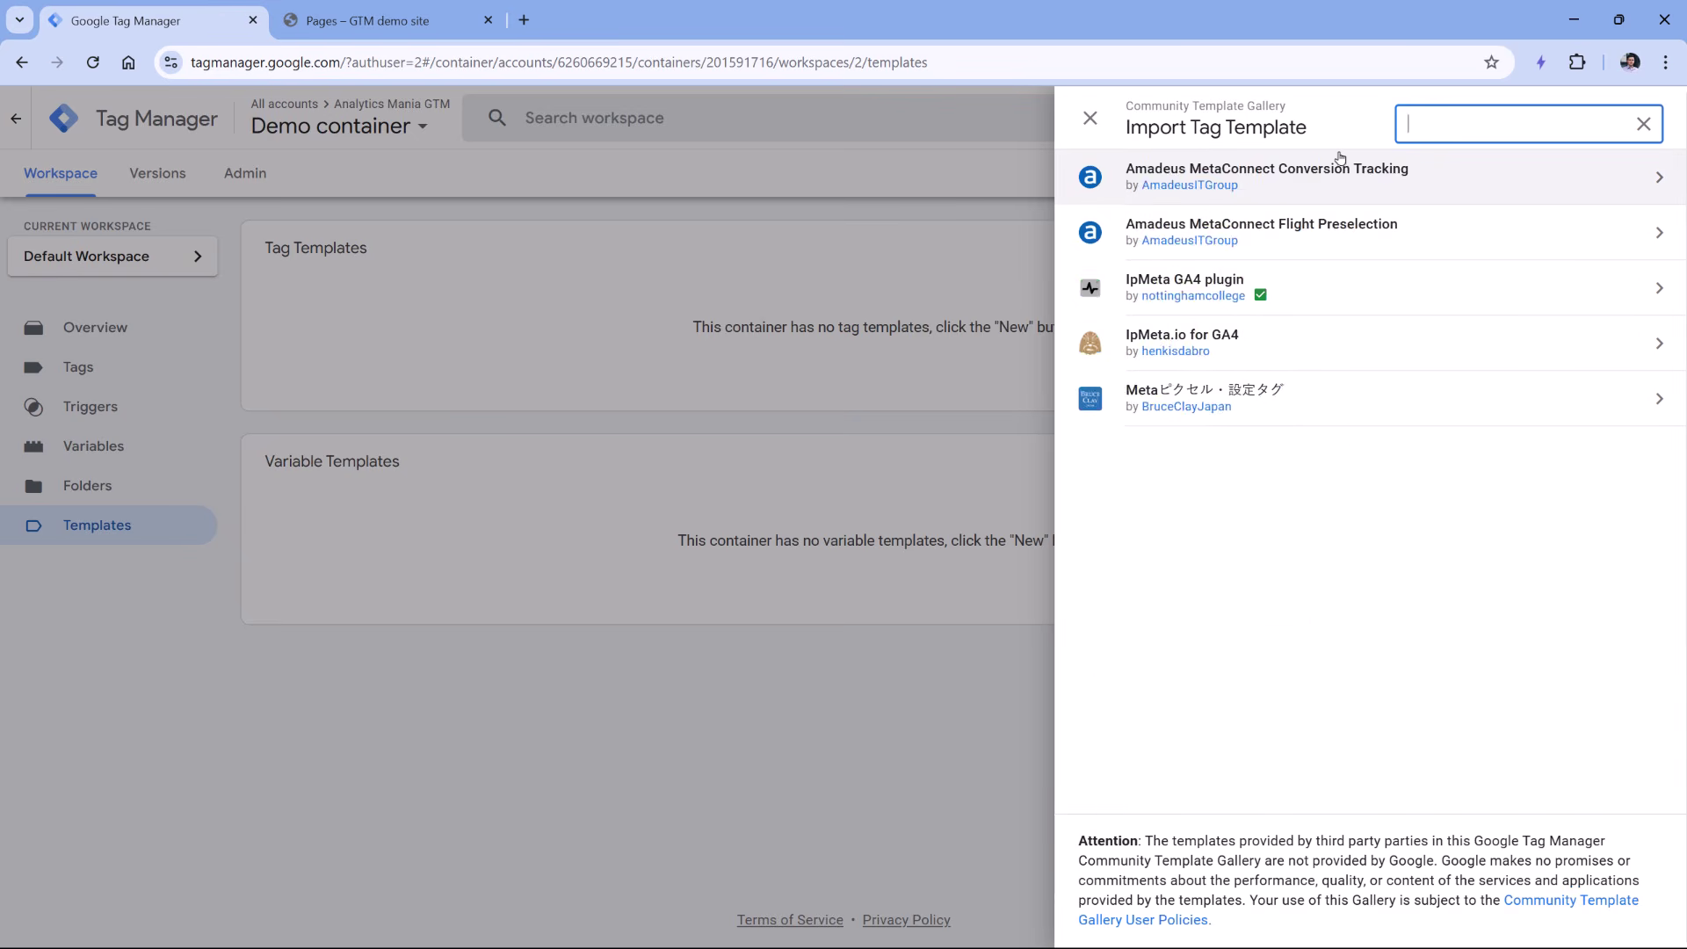
text(facebook)
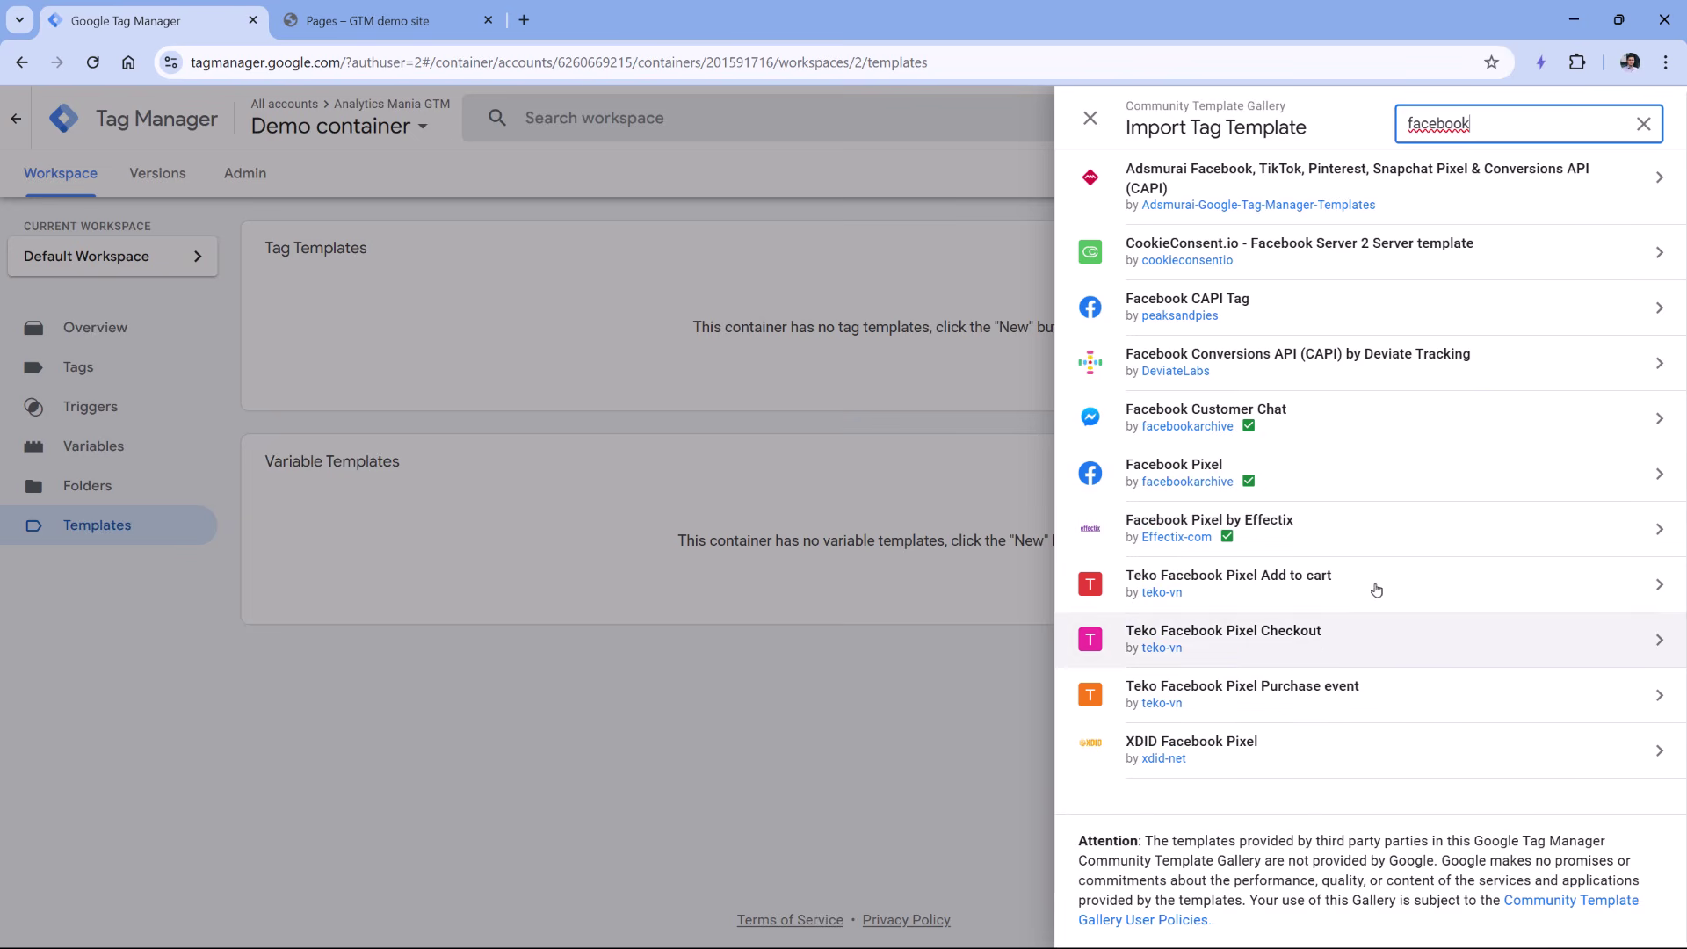
click(177, 387)
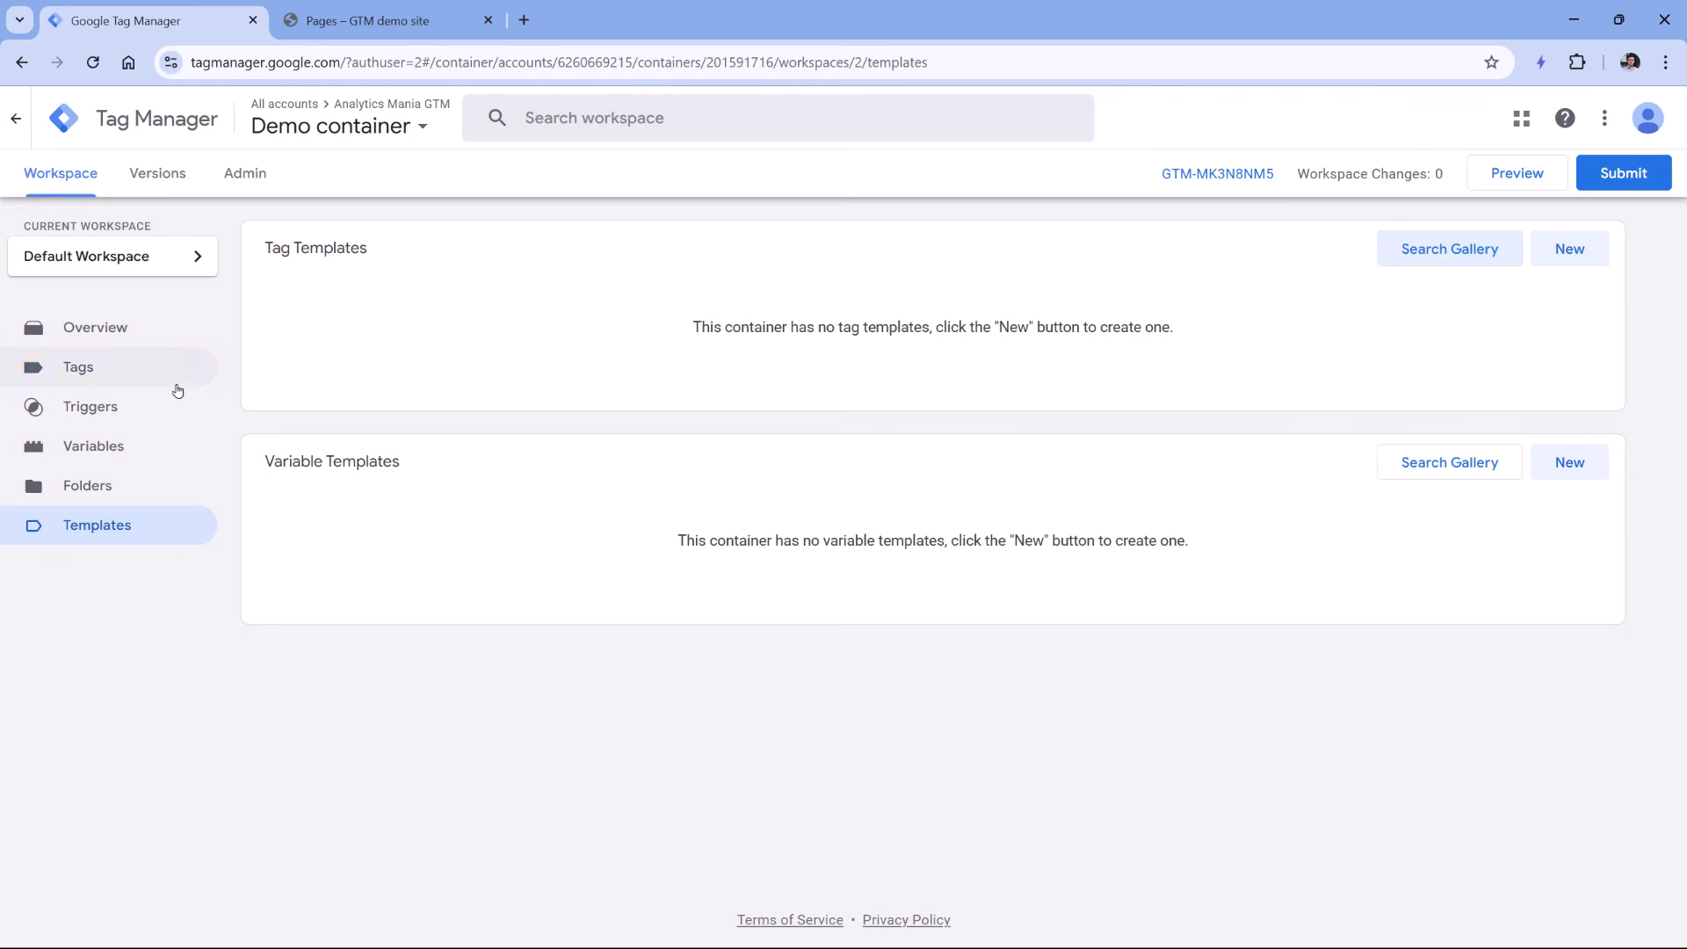
Start a new tag and look through the available tag types, leaving the type unchosen.
click(104, 380)
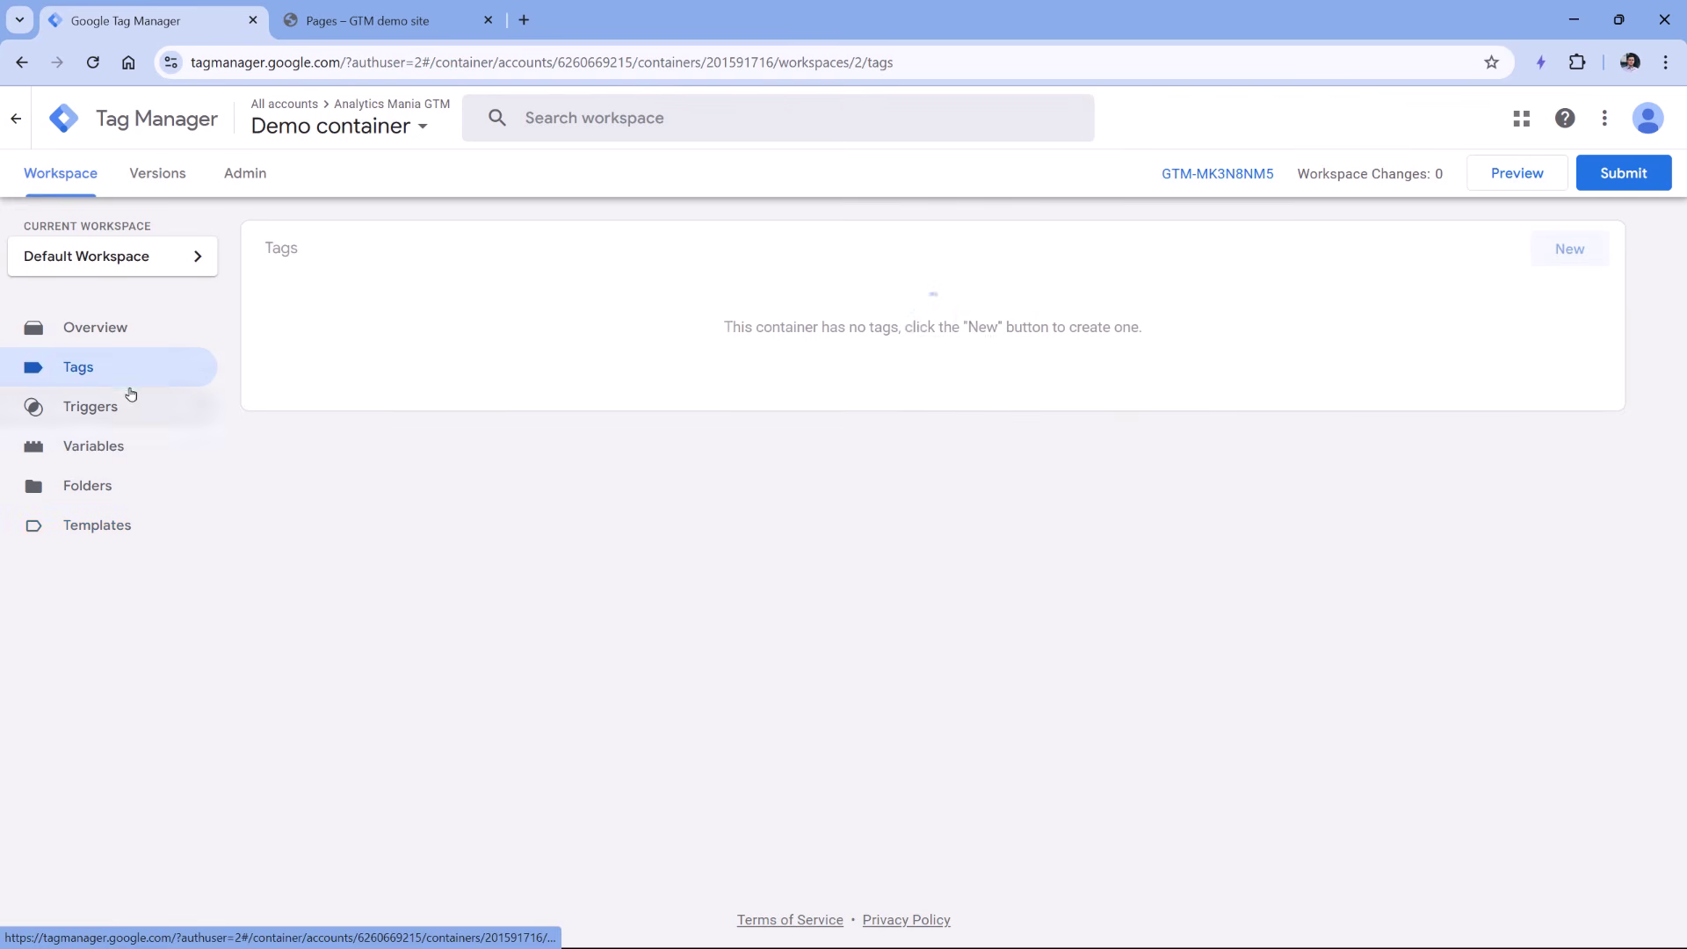
click(1561, 252)
click(858, 278)
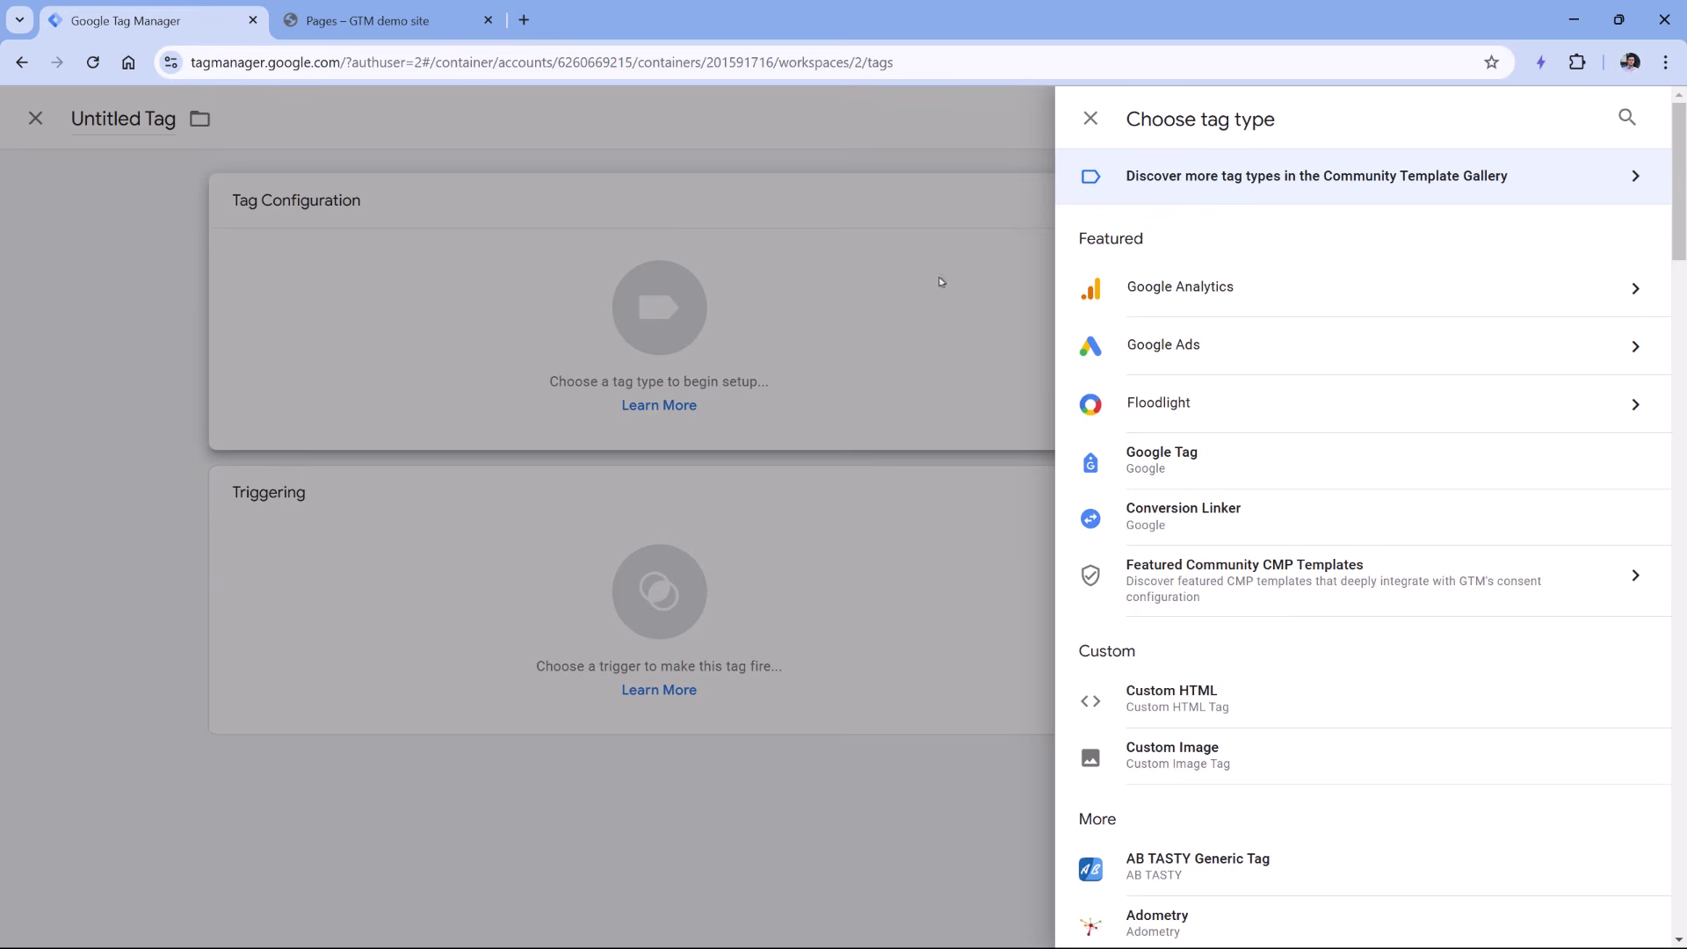
scroll(1327, 550, down, 5)
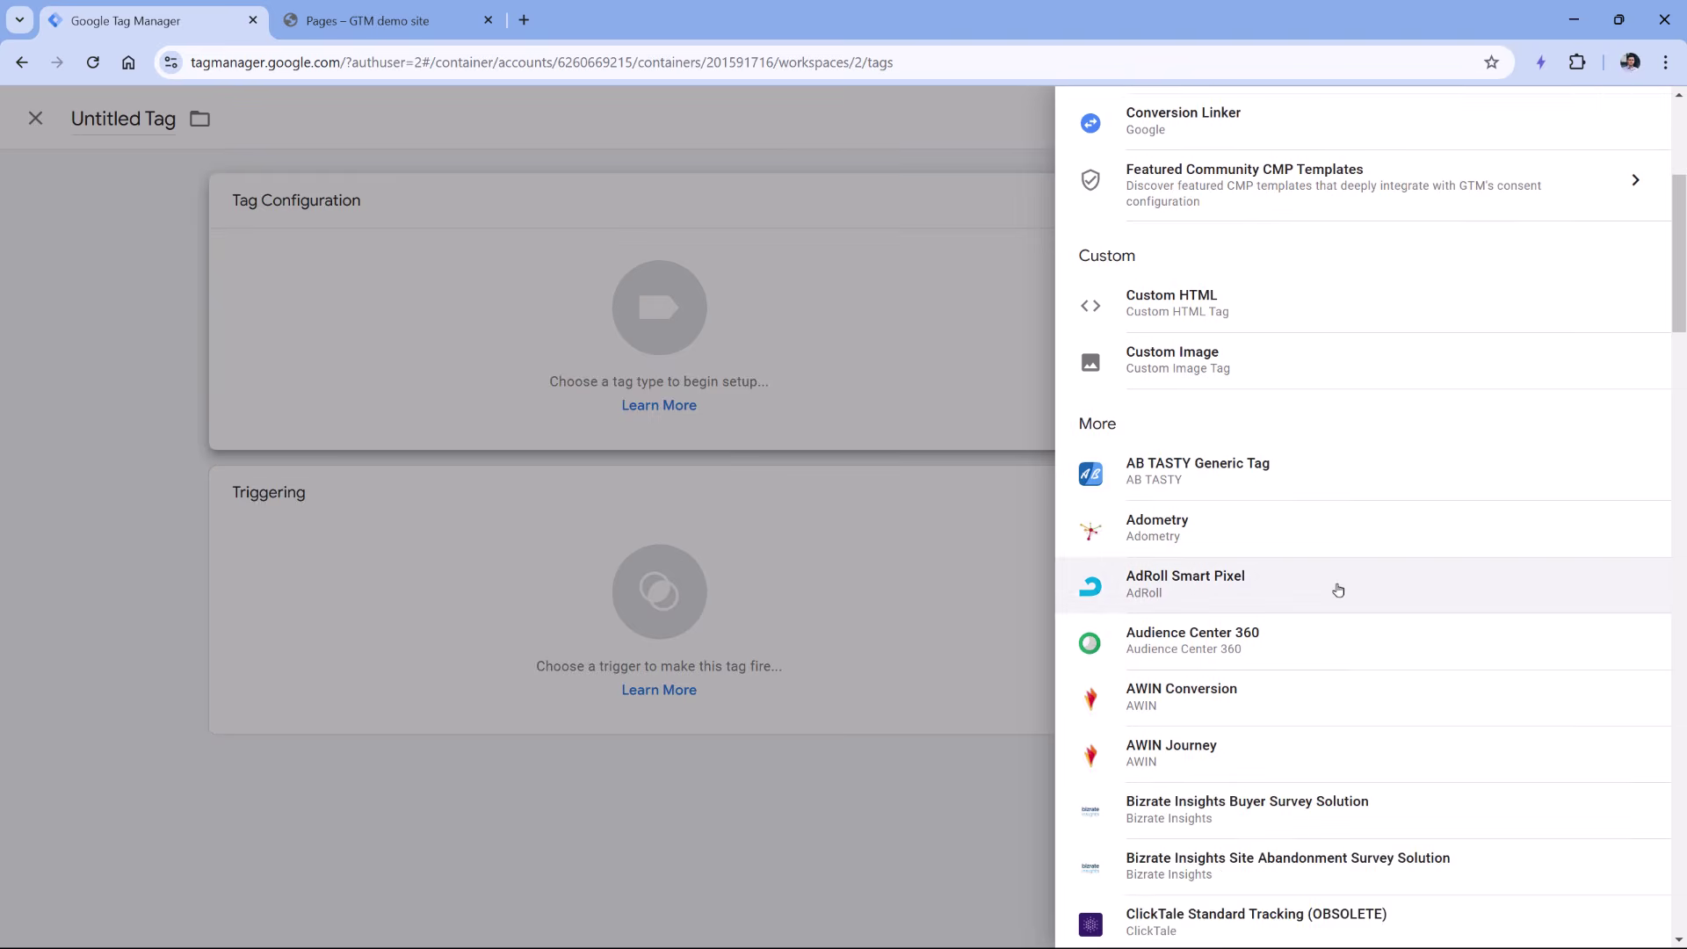
scroll(1335, 587, up, 3)
scroll(1325, 580, up, 2)
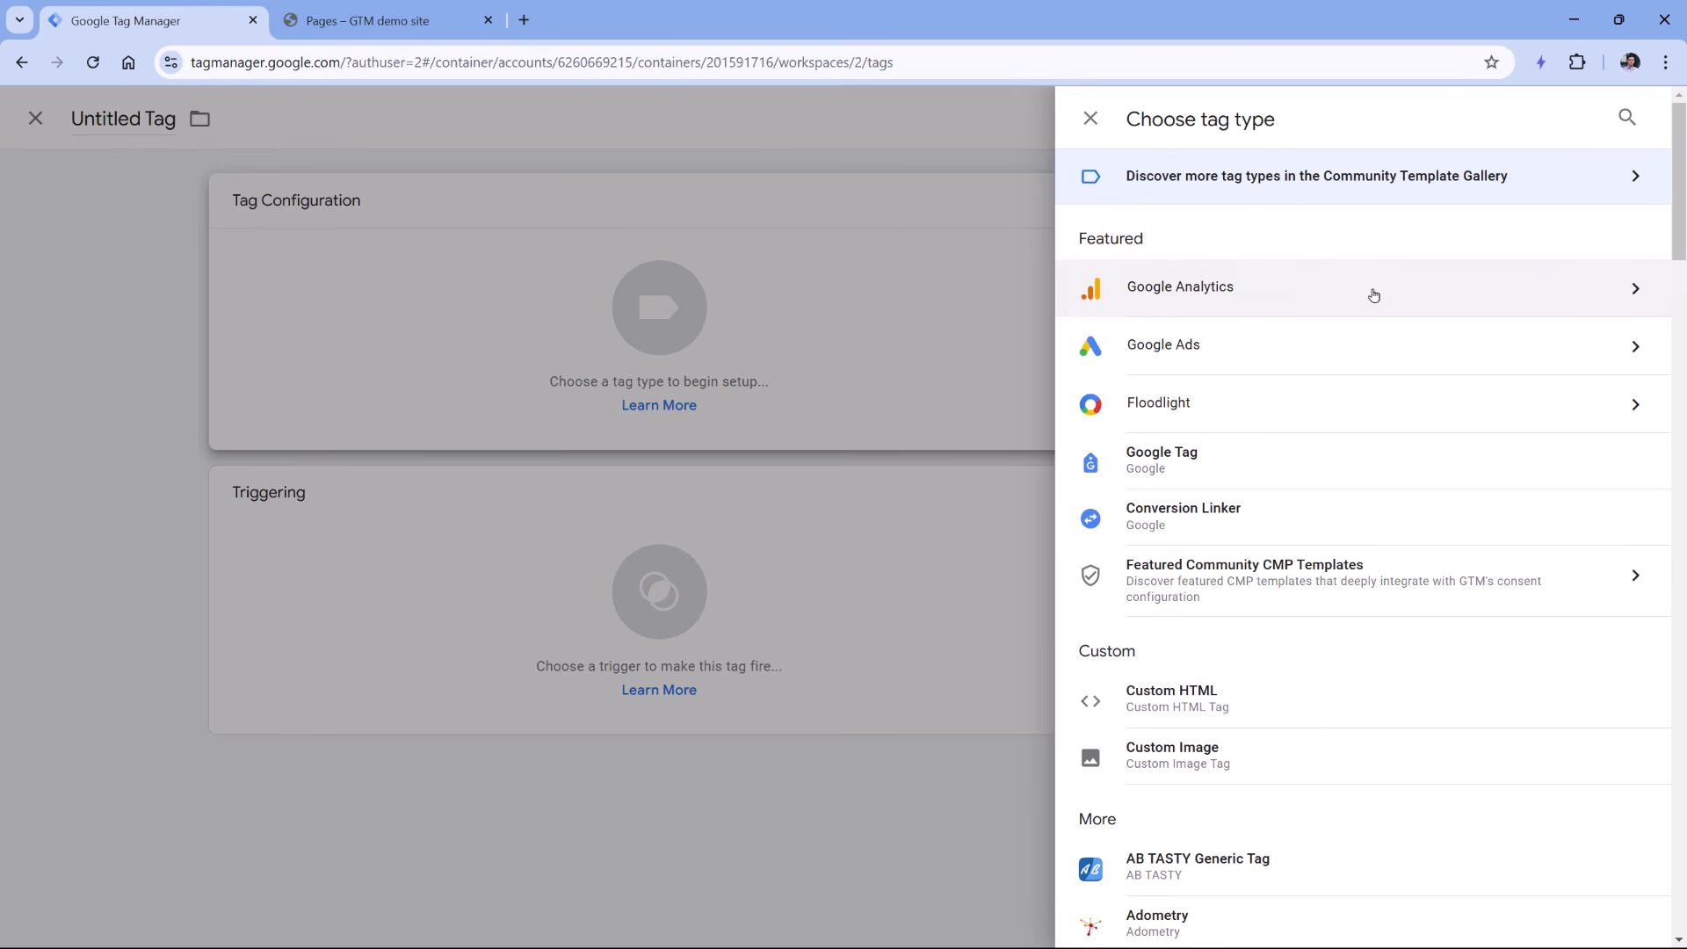
click(898, 313)
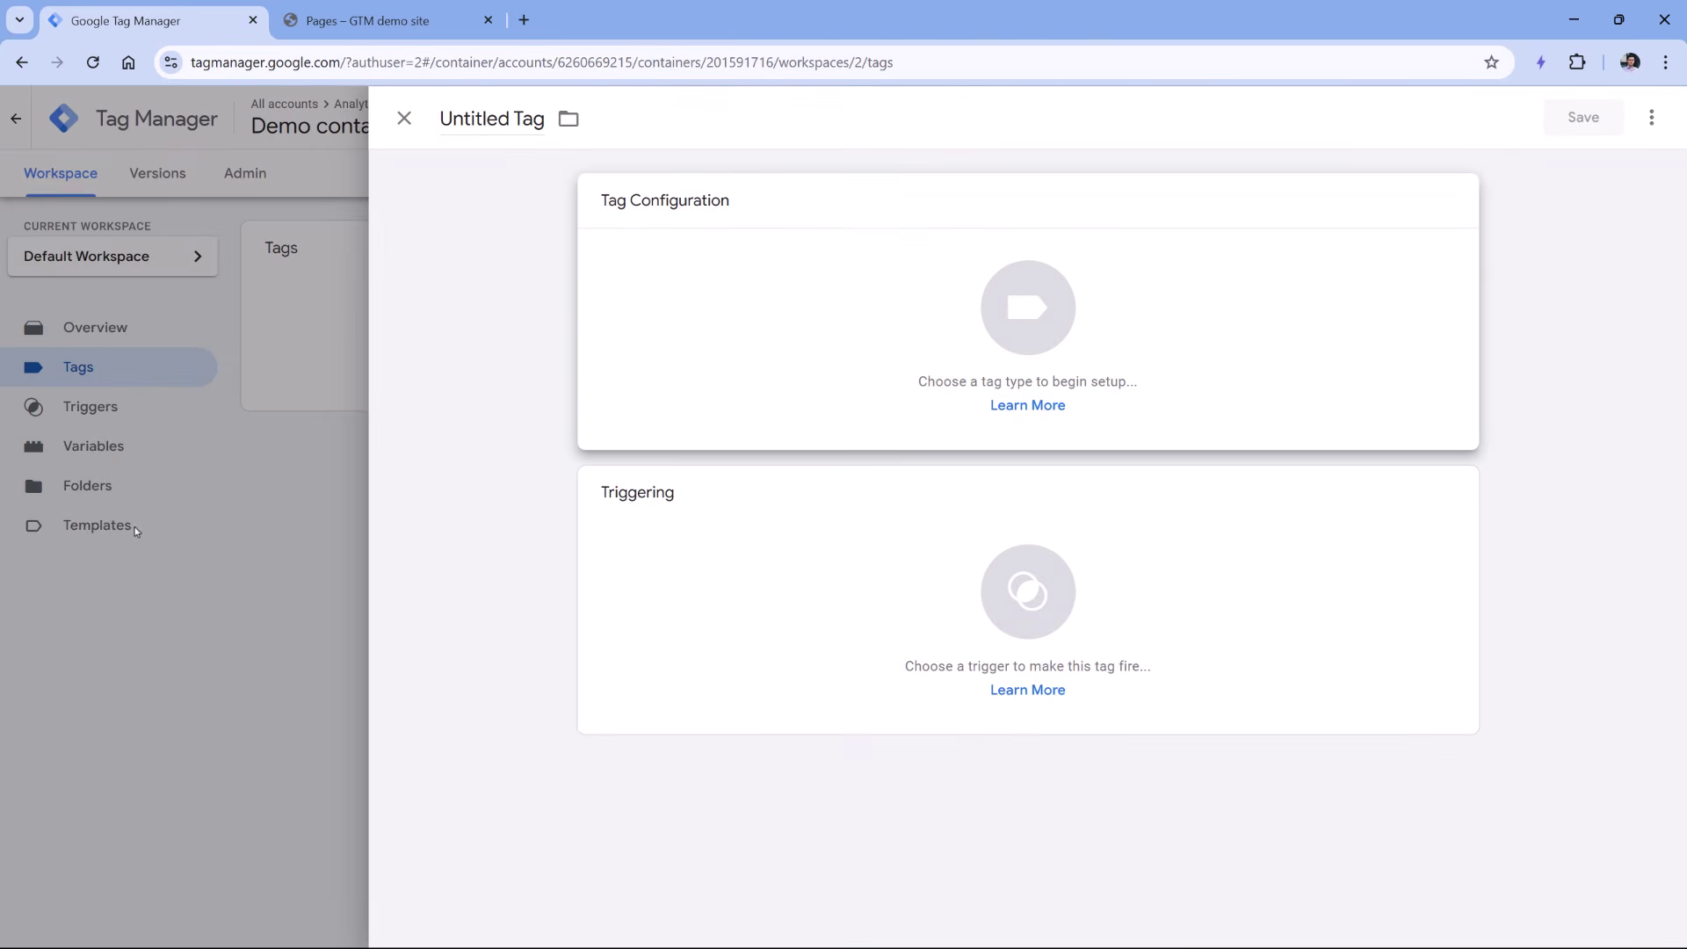
Reopen the new tag's type list and examine the tag types offered under Google Analytics.
click(868, 280)
scroll(1344, 478, down, 1)
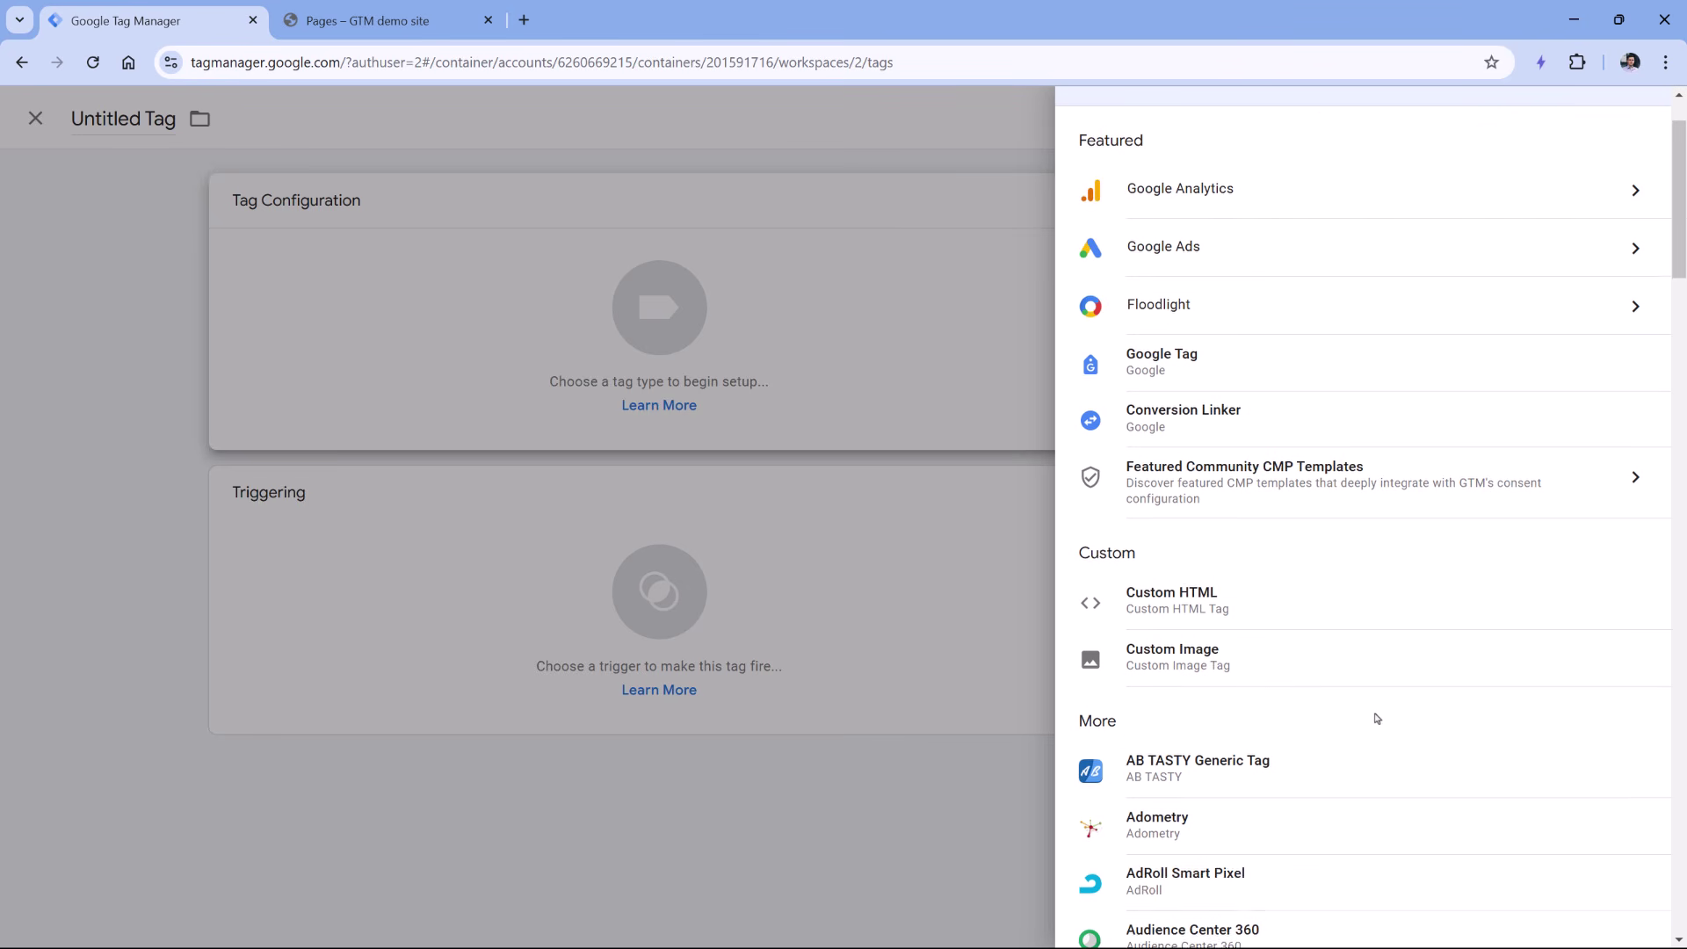
scroll(1374, 715, up, 1)
click(1269, 291)
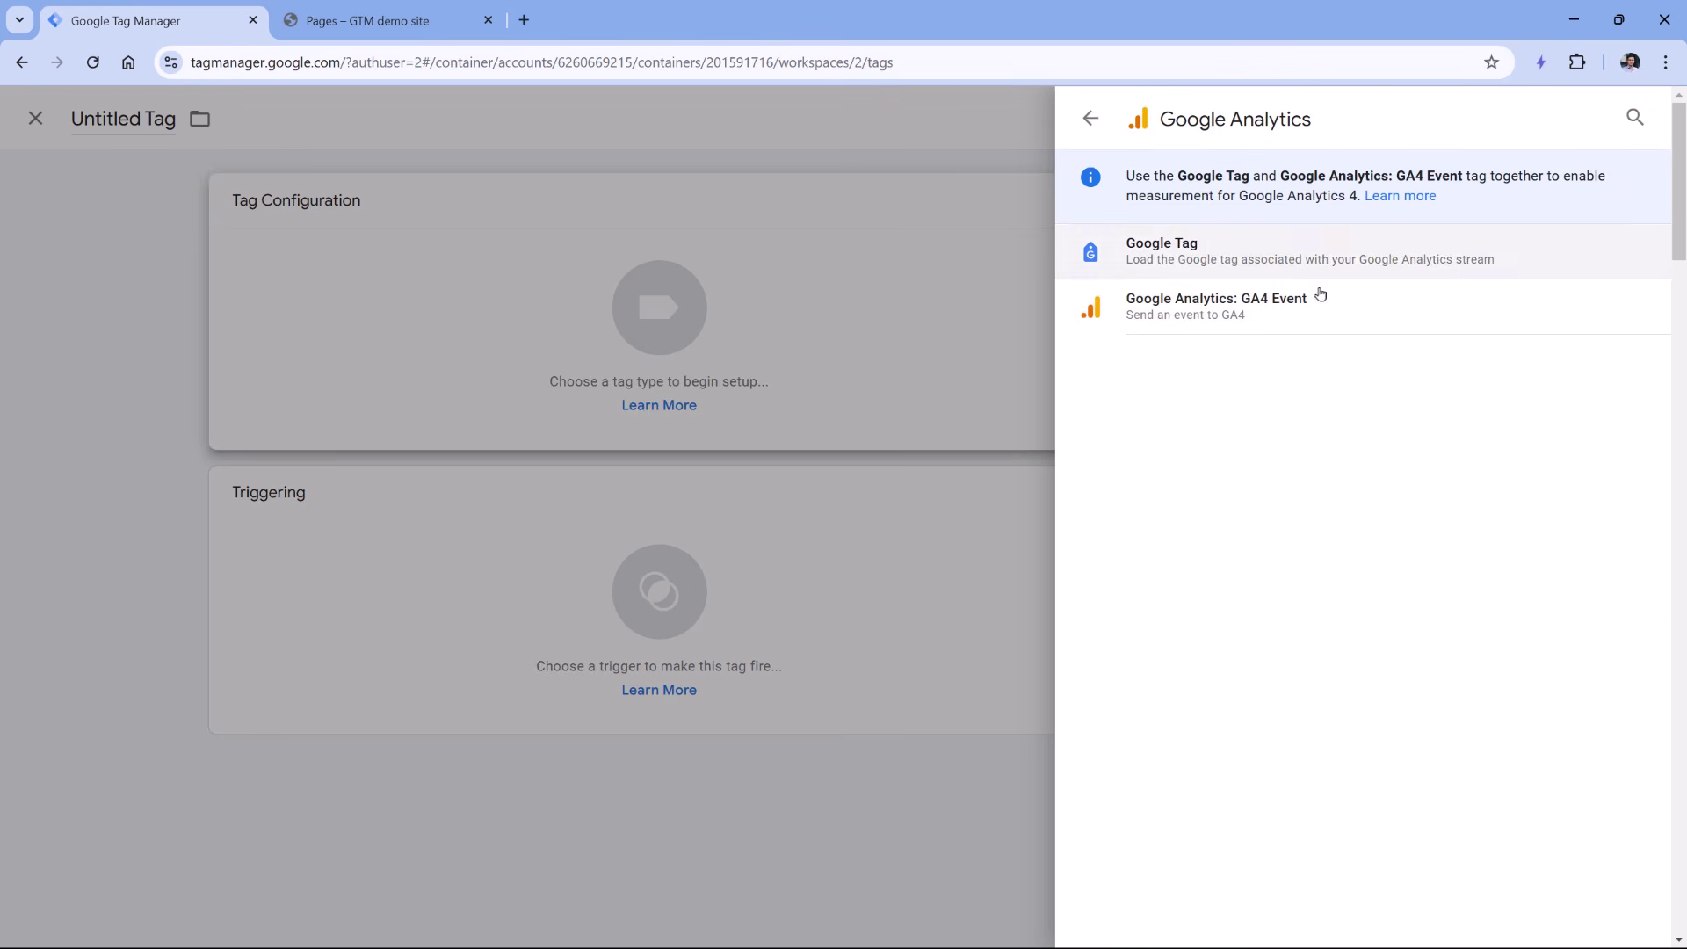
click(1335, 303)
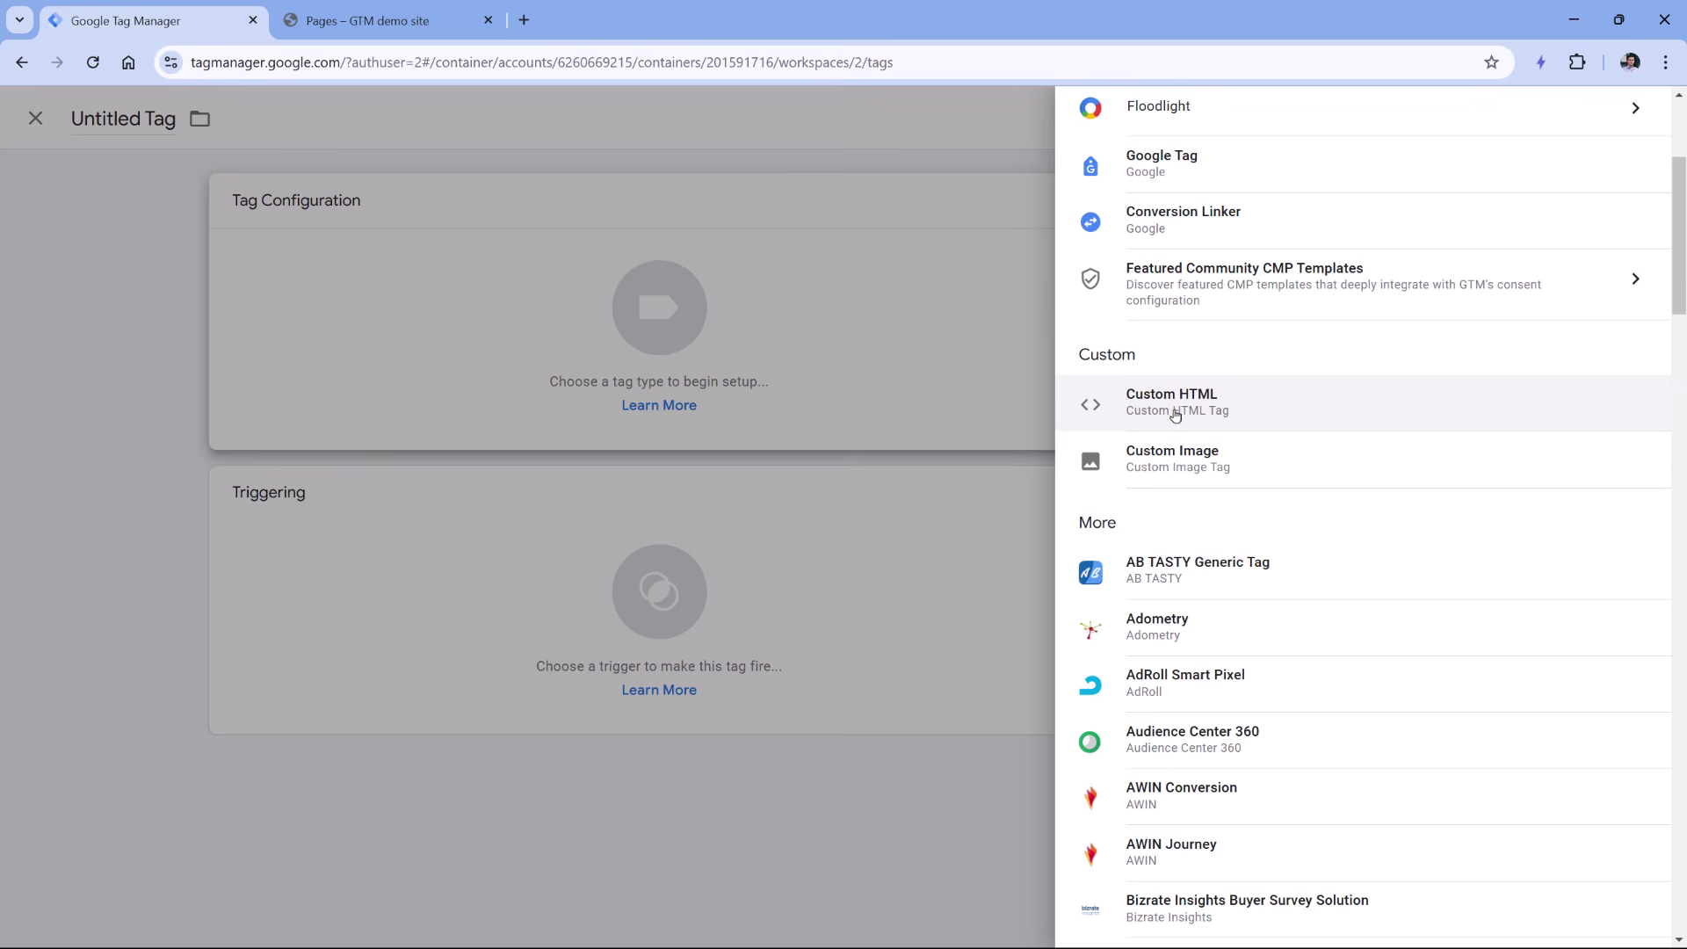
View the configuration of a Custom HTML tag and discard the untitled tag without saving.
click(1169, 404)
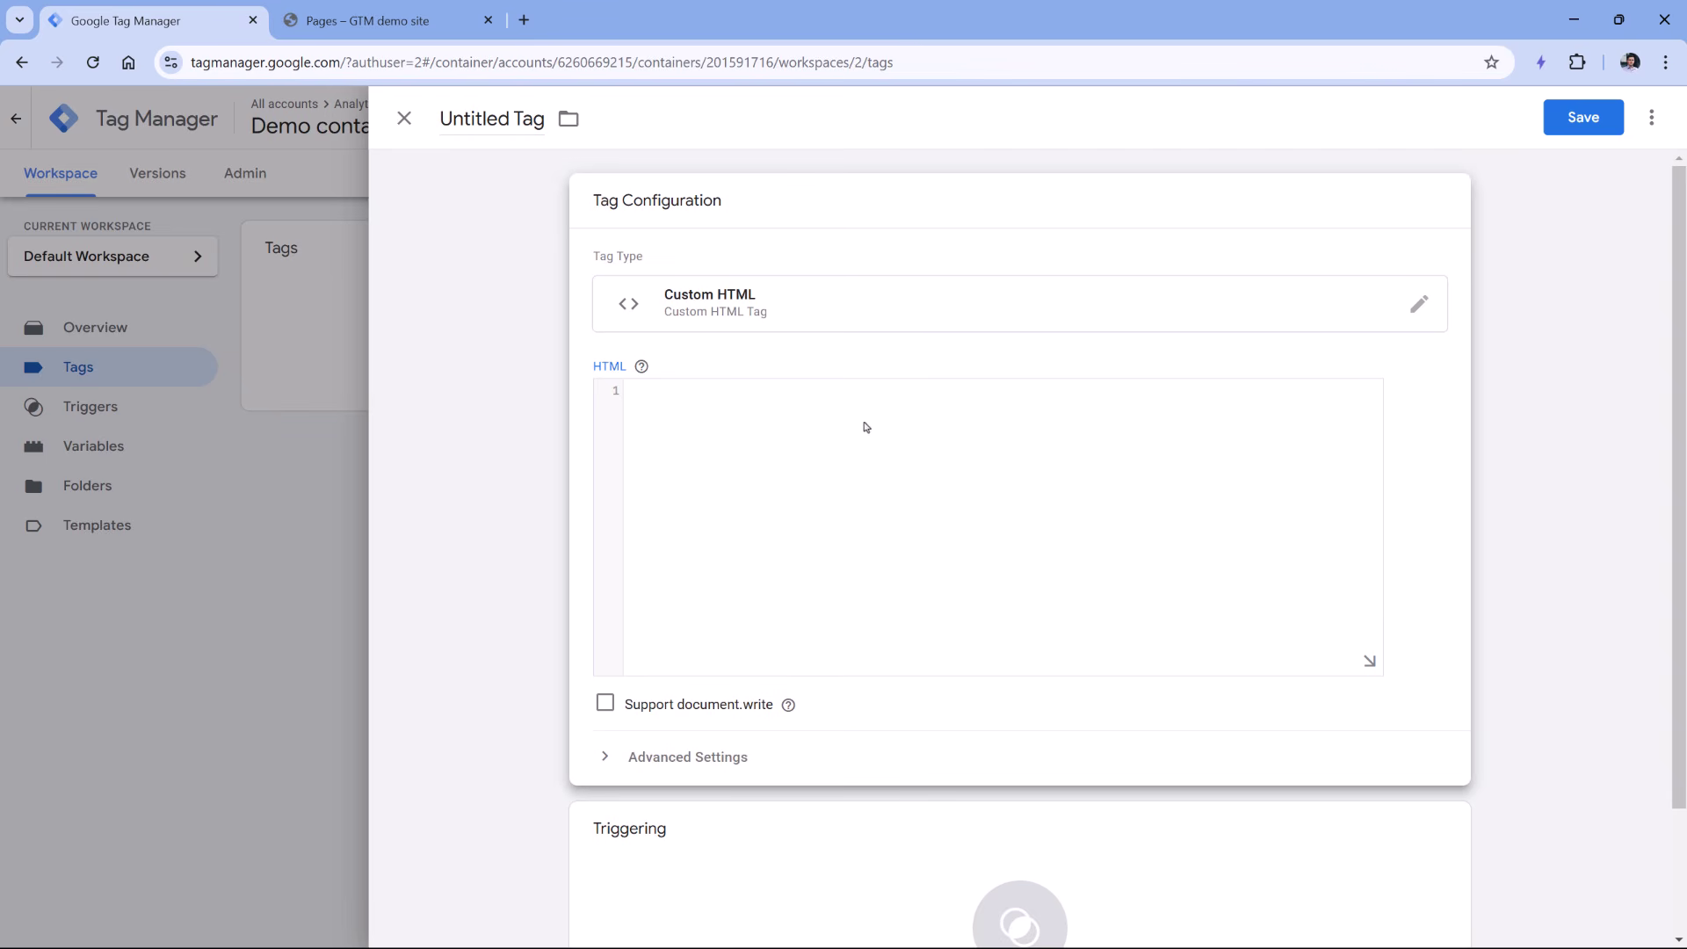
click(404, 119)
click(1044, 371)
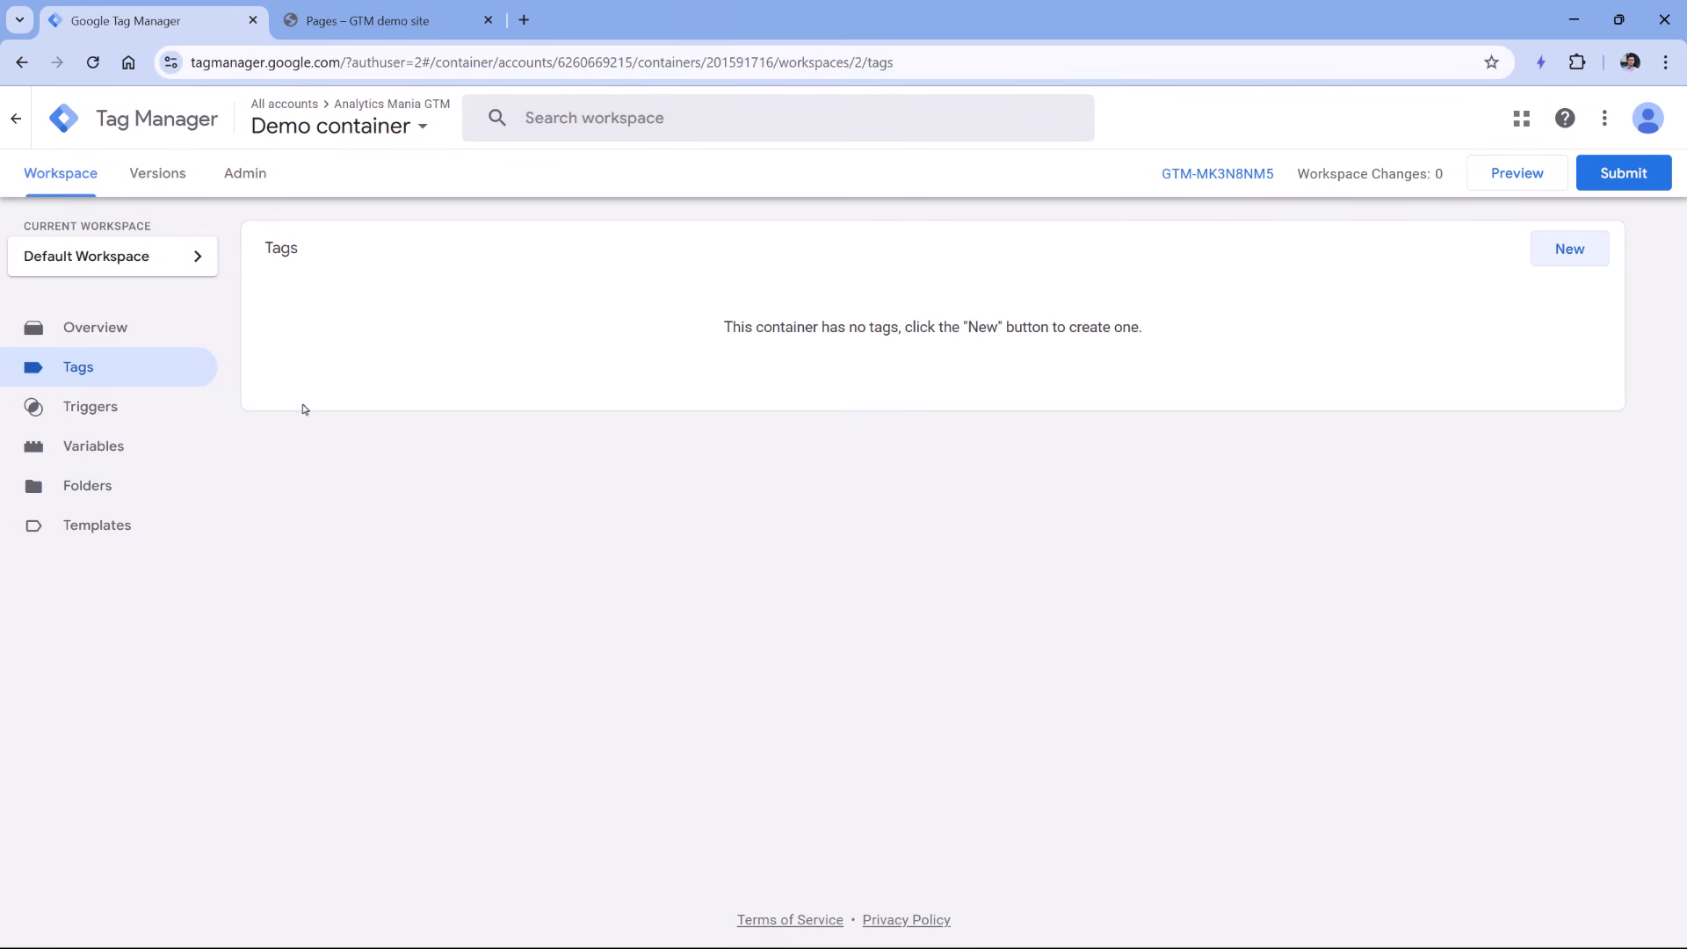
Review the workspace overview, including its workspace changes and activity history sections.
click(107, 329)
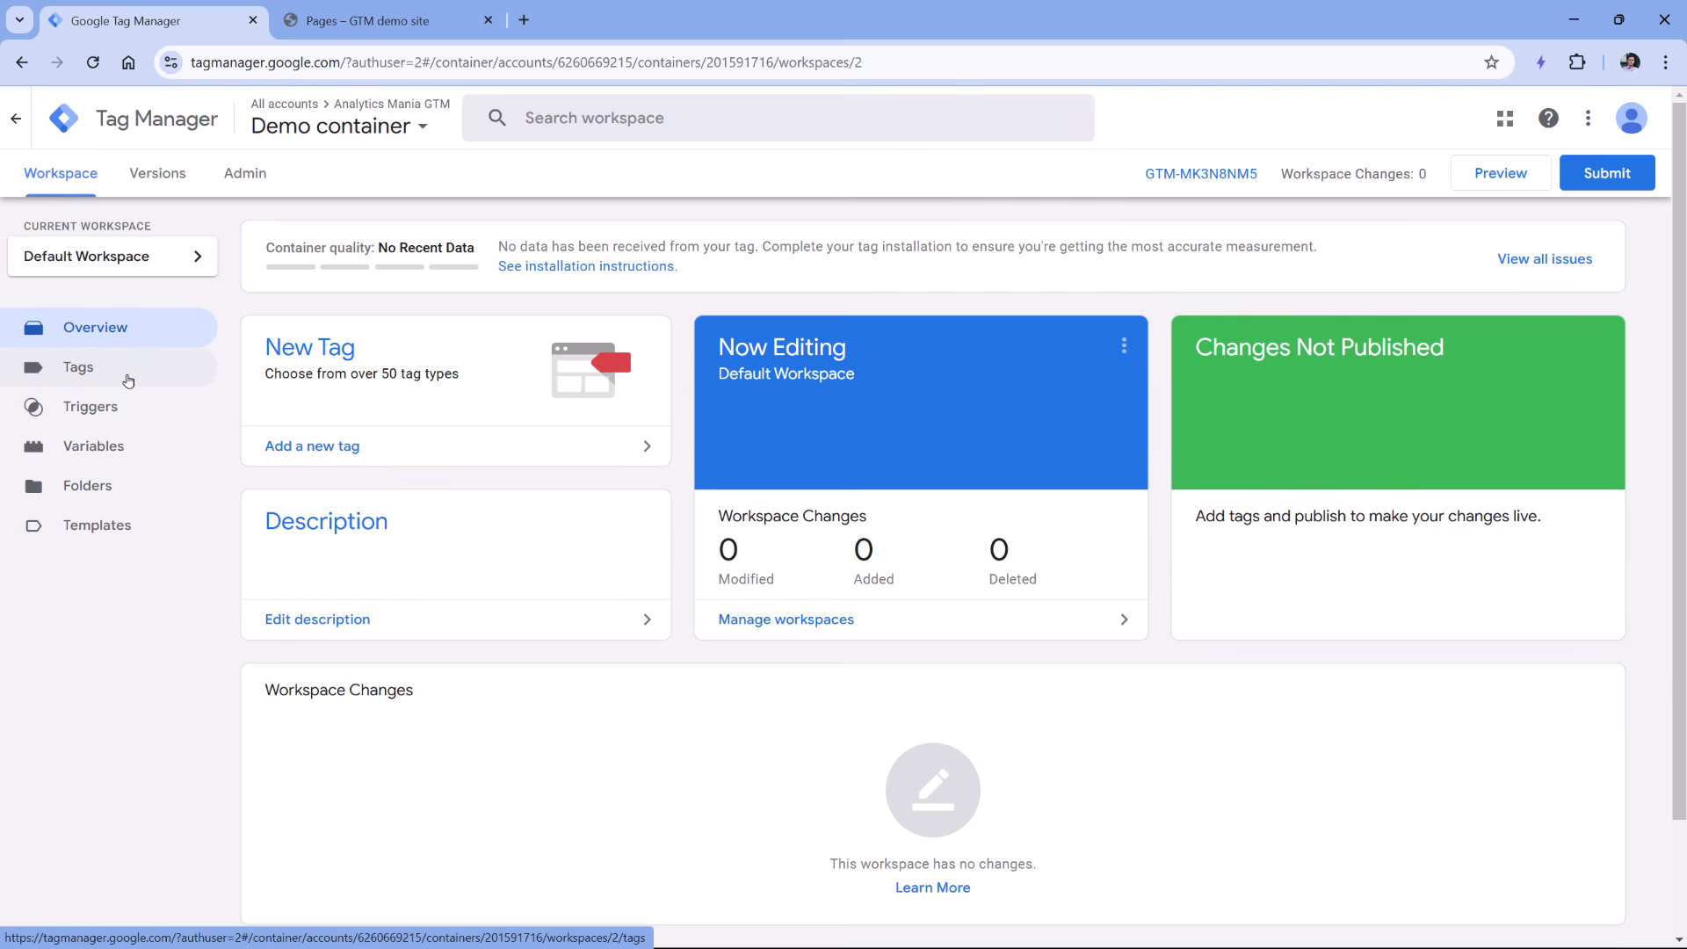
scroll(516, 343, down, 2)
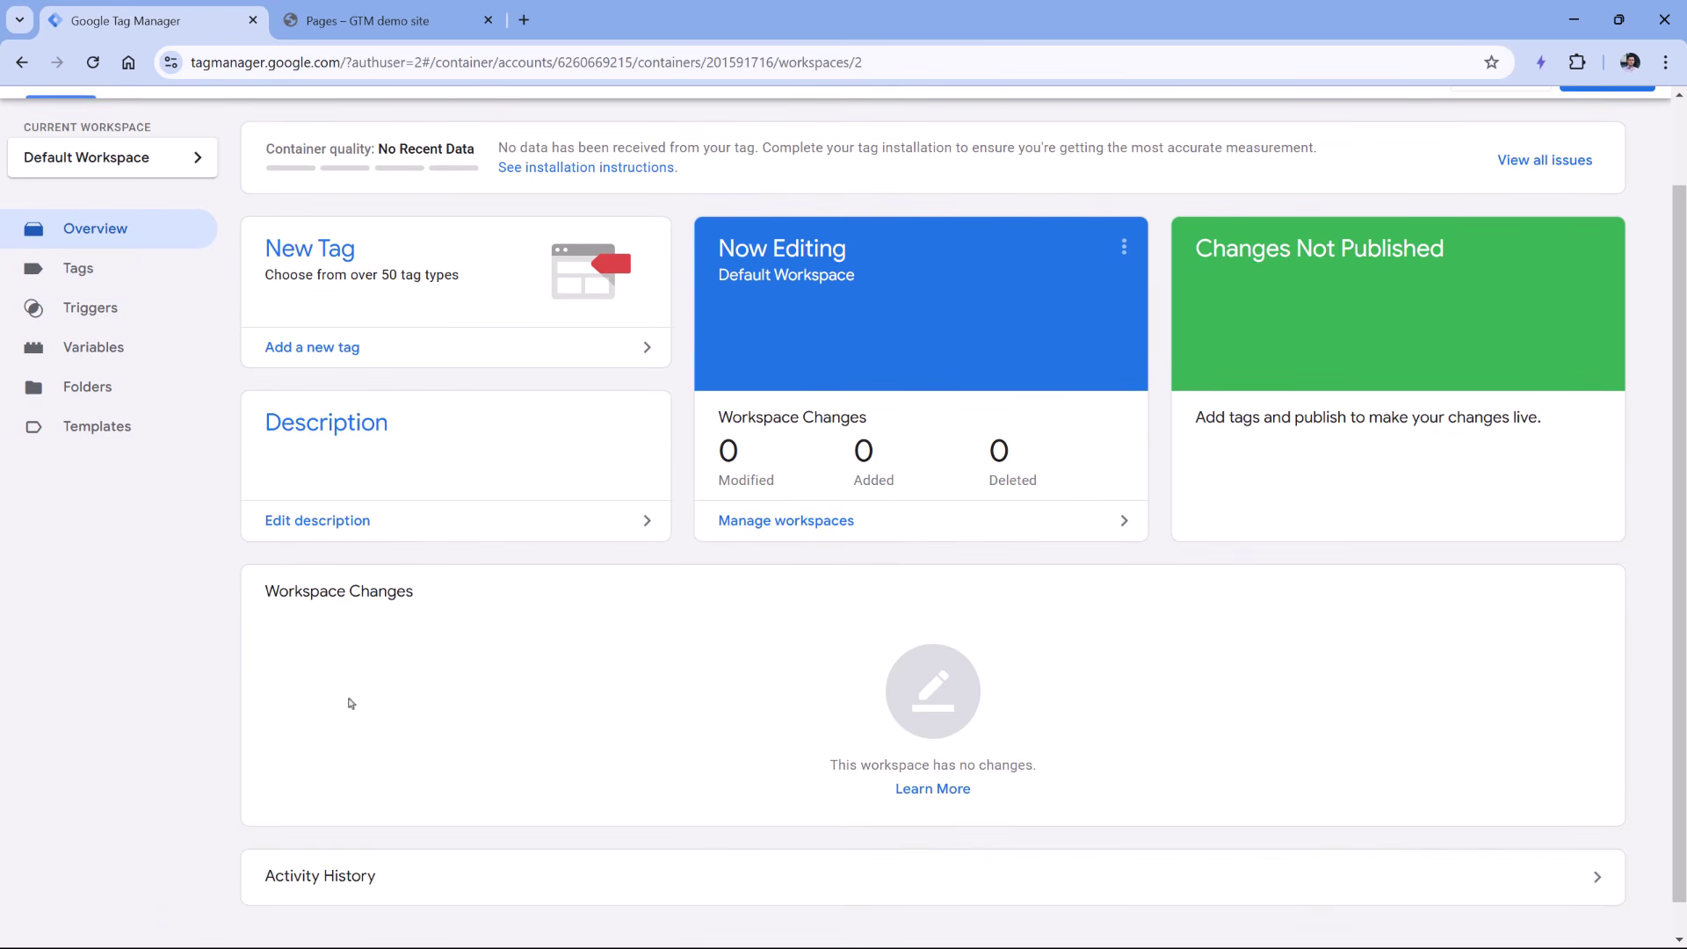
scroll(435, 690, up, 2)
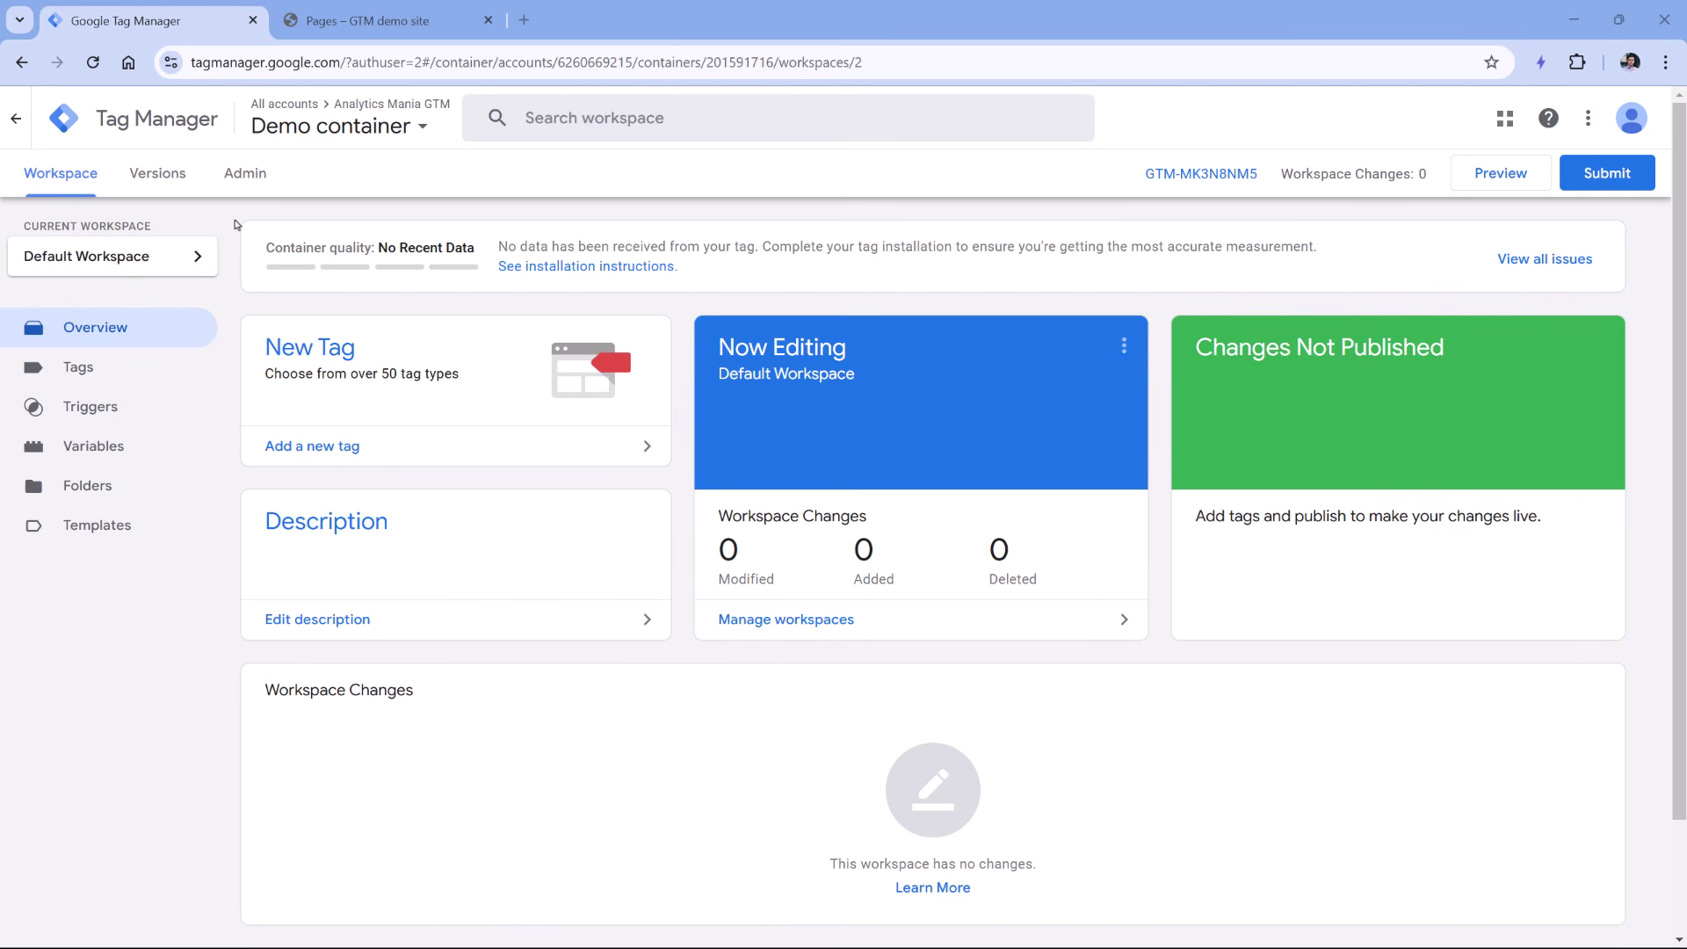
View the container's version history and the actions available for the Empty Container version.
click(156, 175)
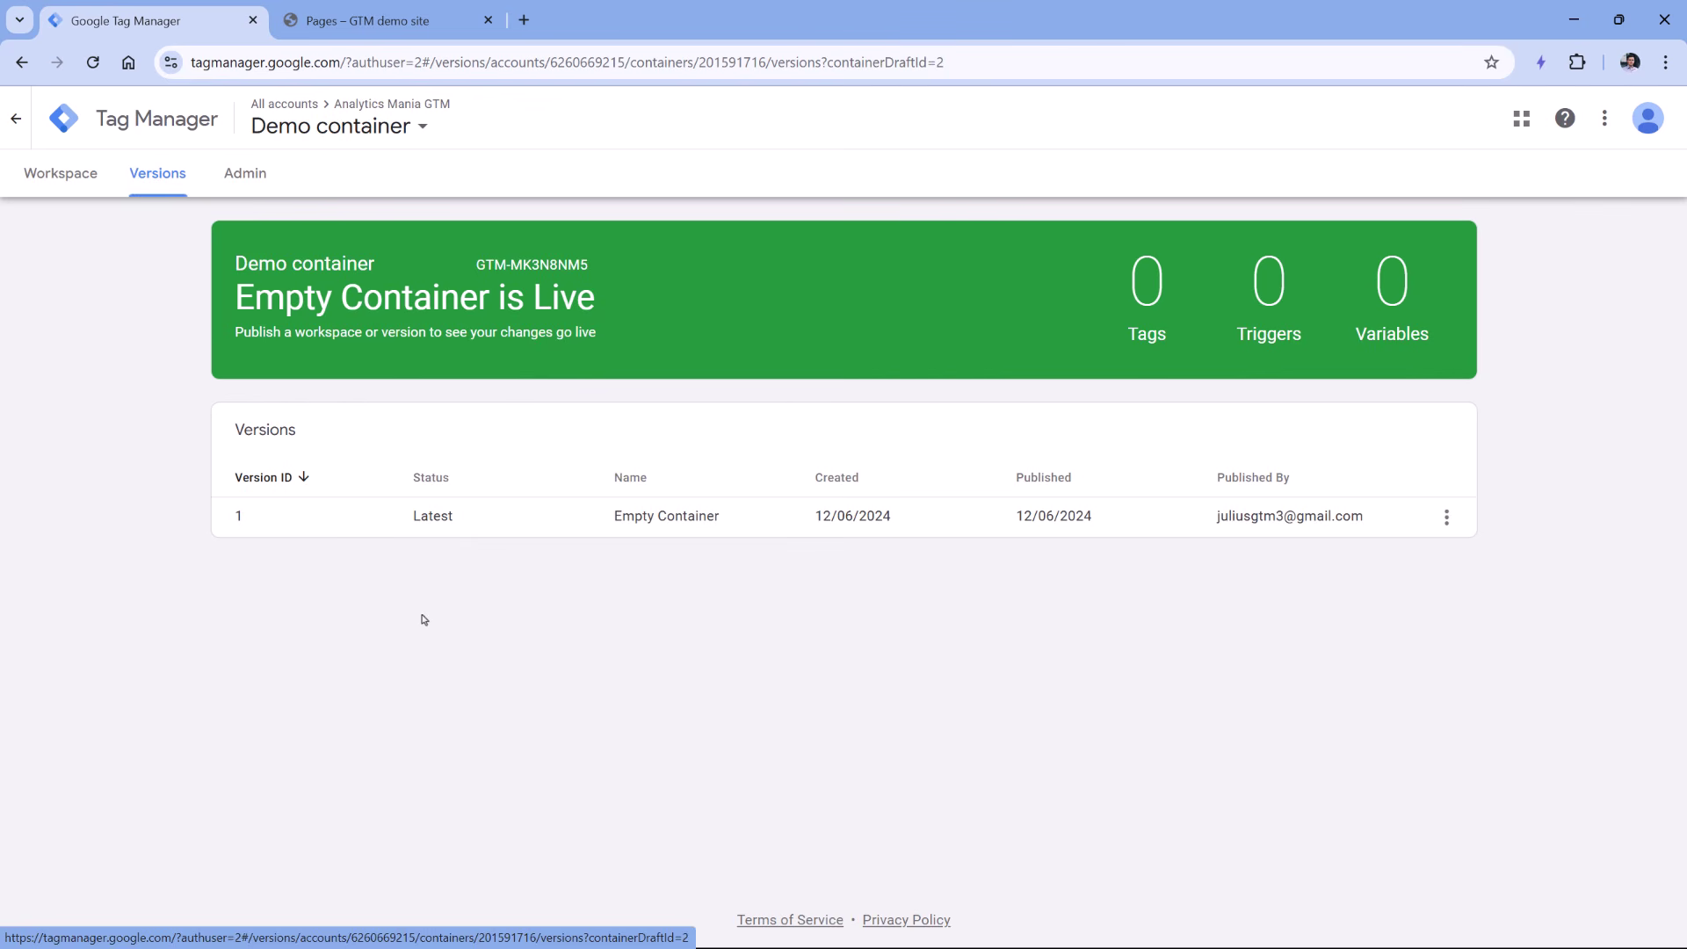
click(1446, 518)
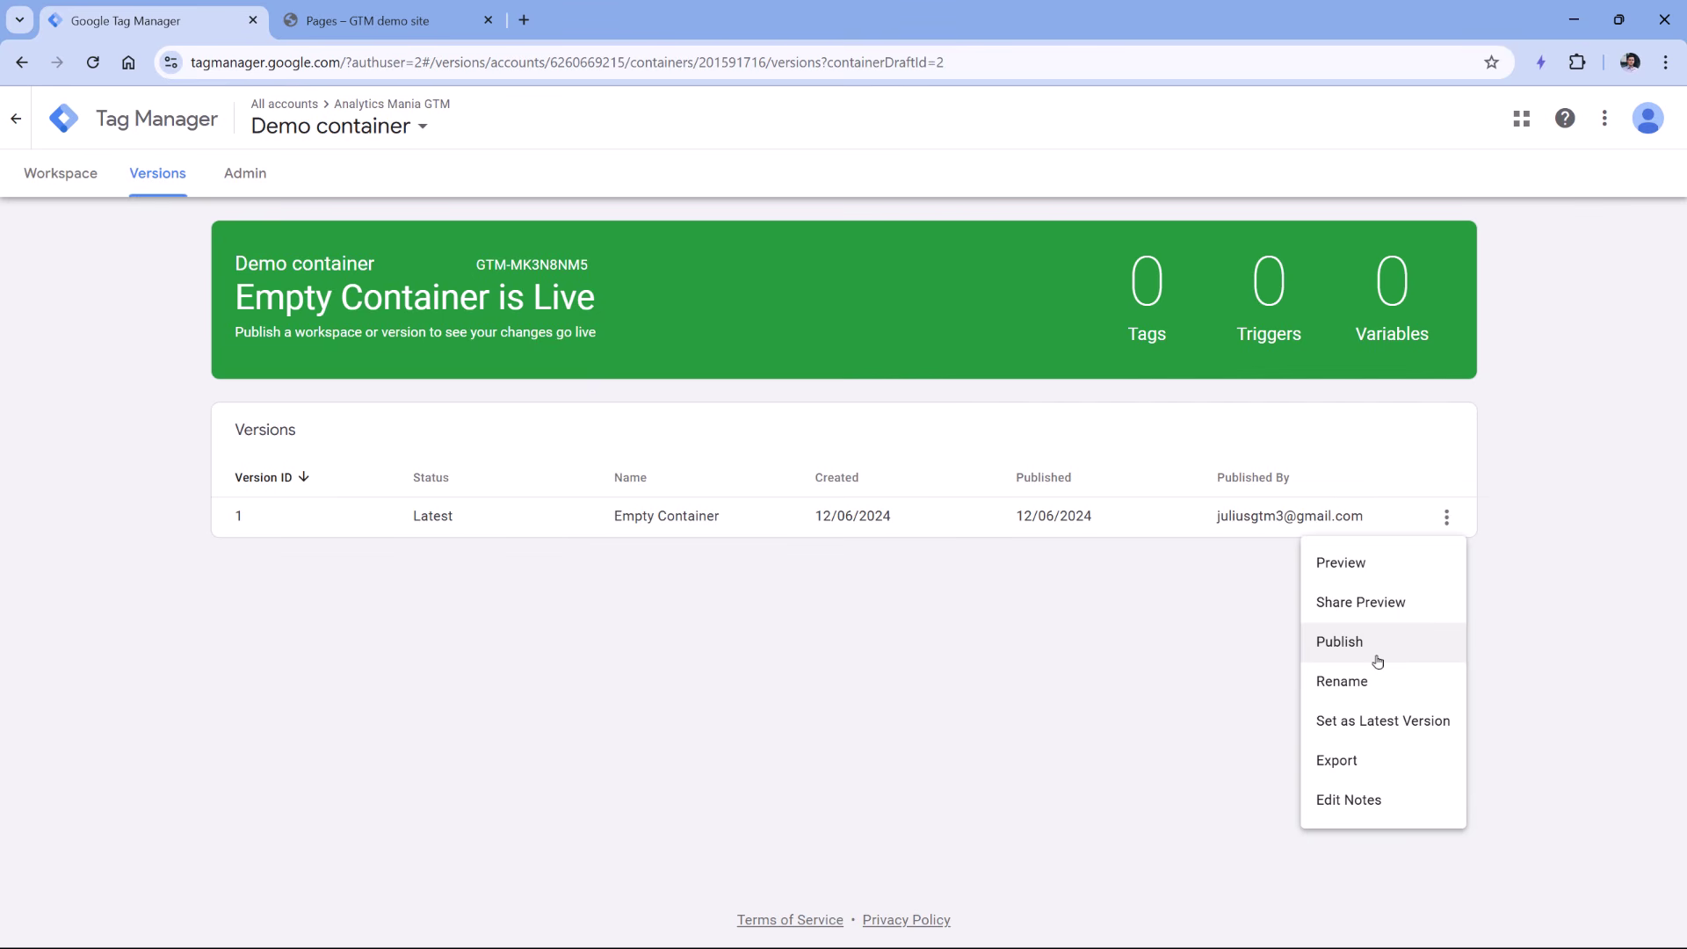
click(249, 180)
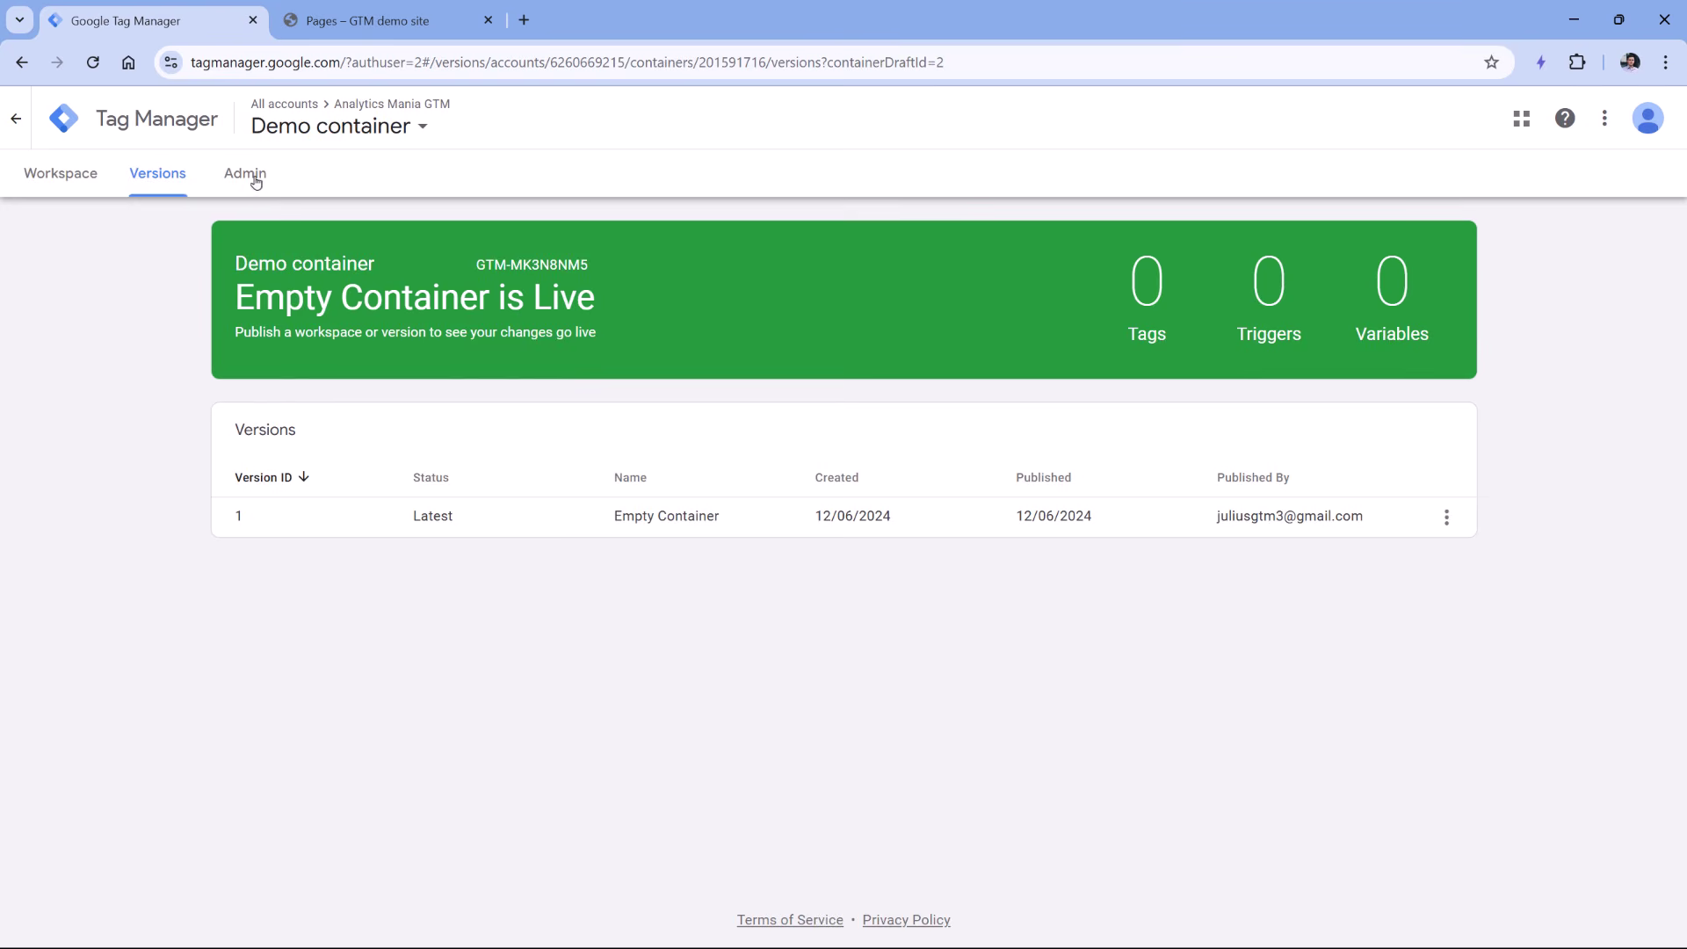
View the container settings and the Google Tag Manager installation instructions in the container's administration area.
click(250, 178)
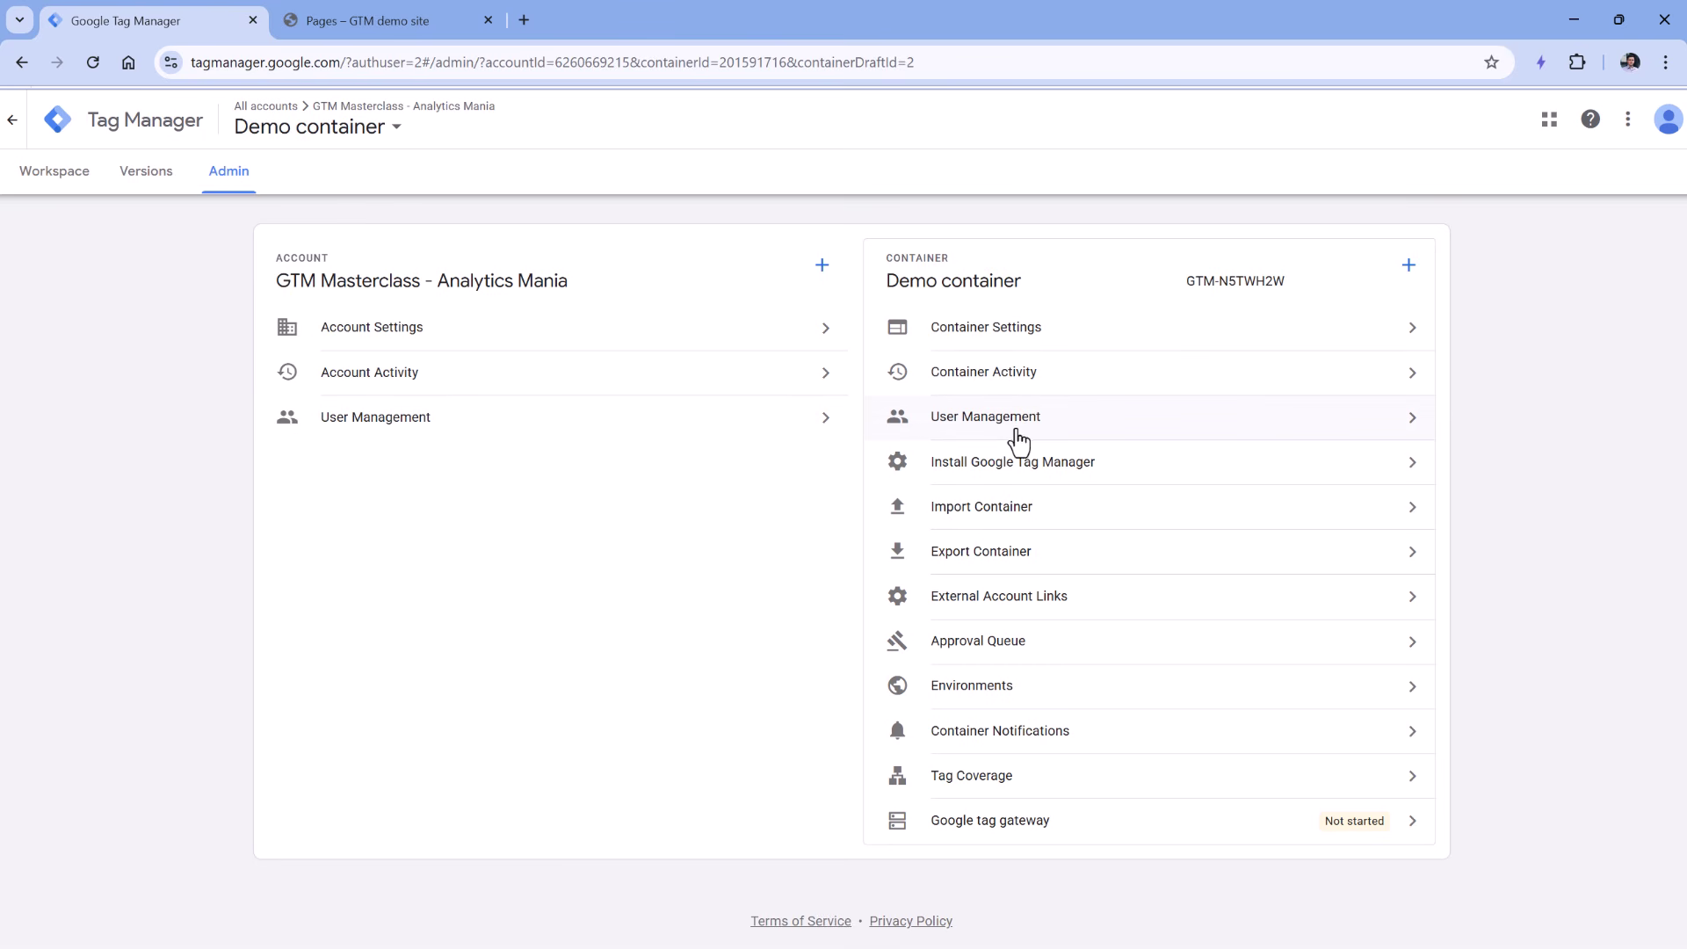
click(987, 332)
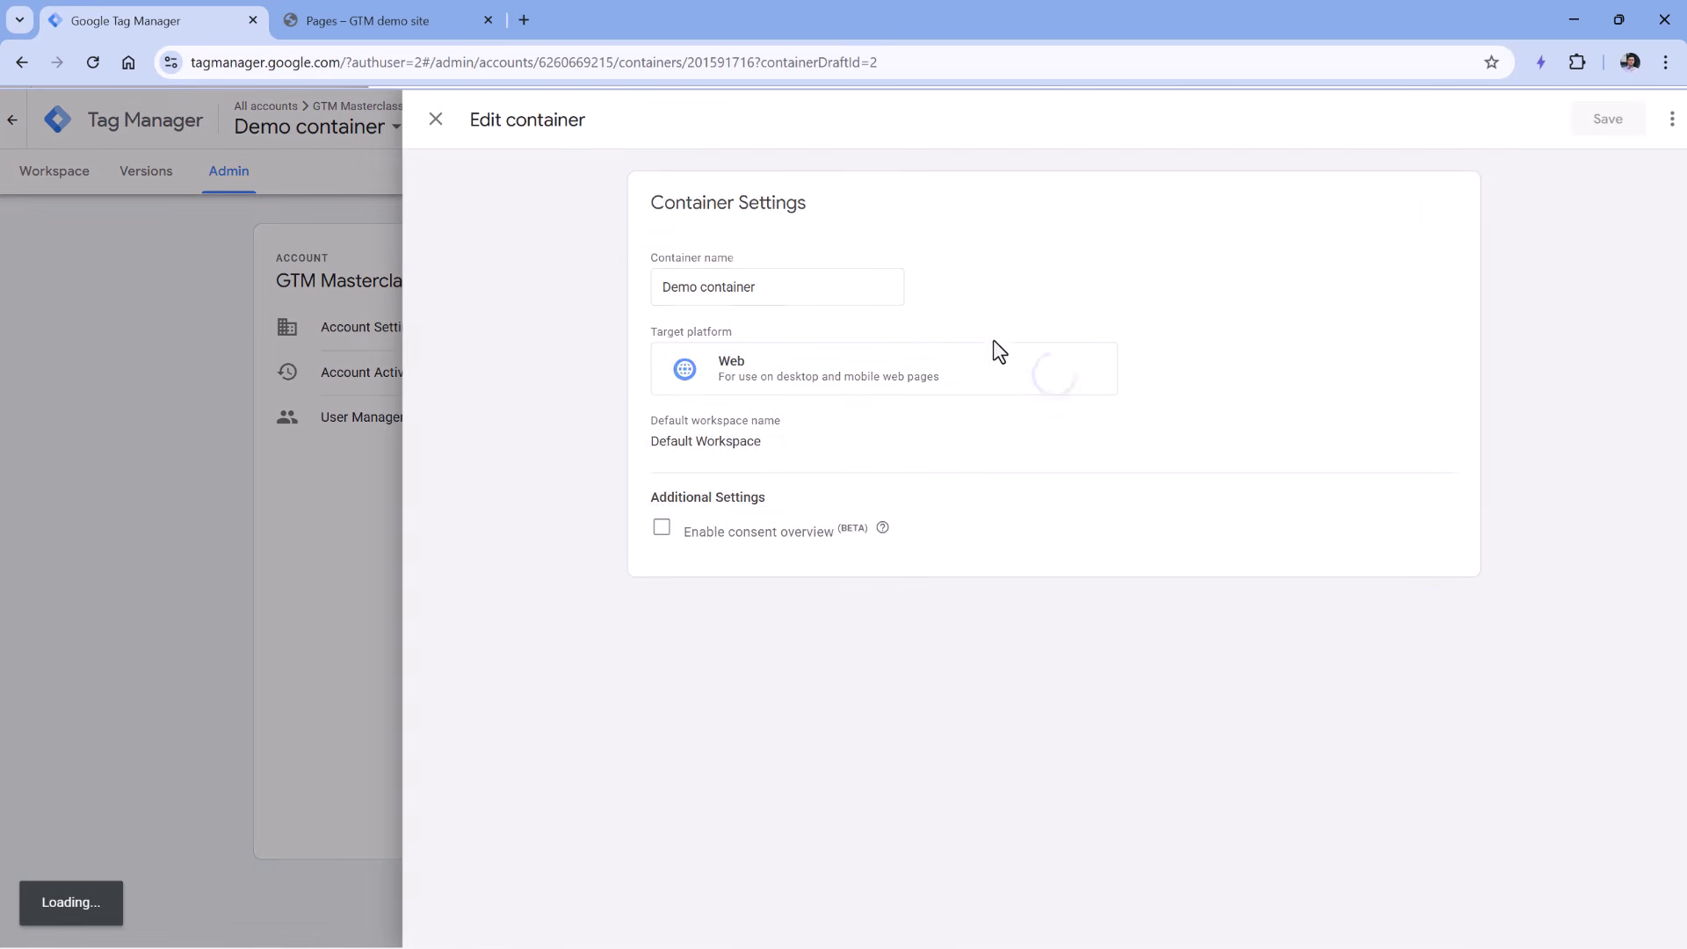
click(436, 119)
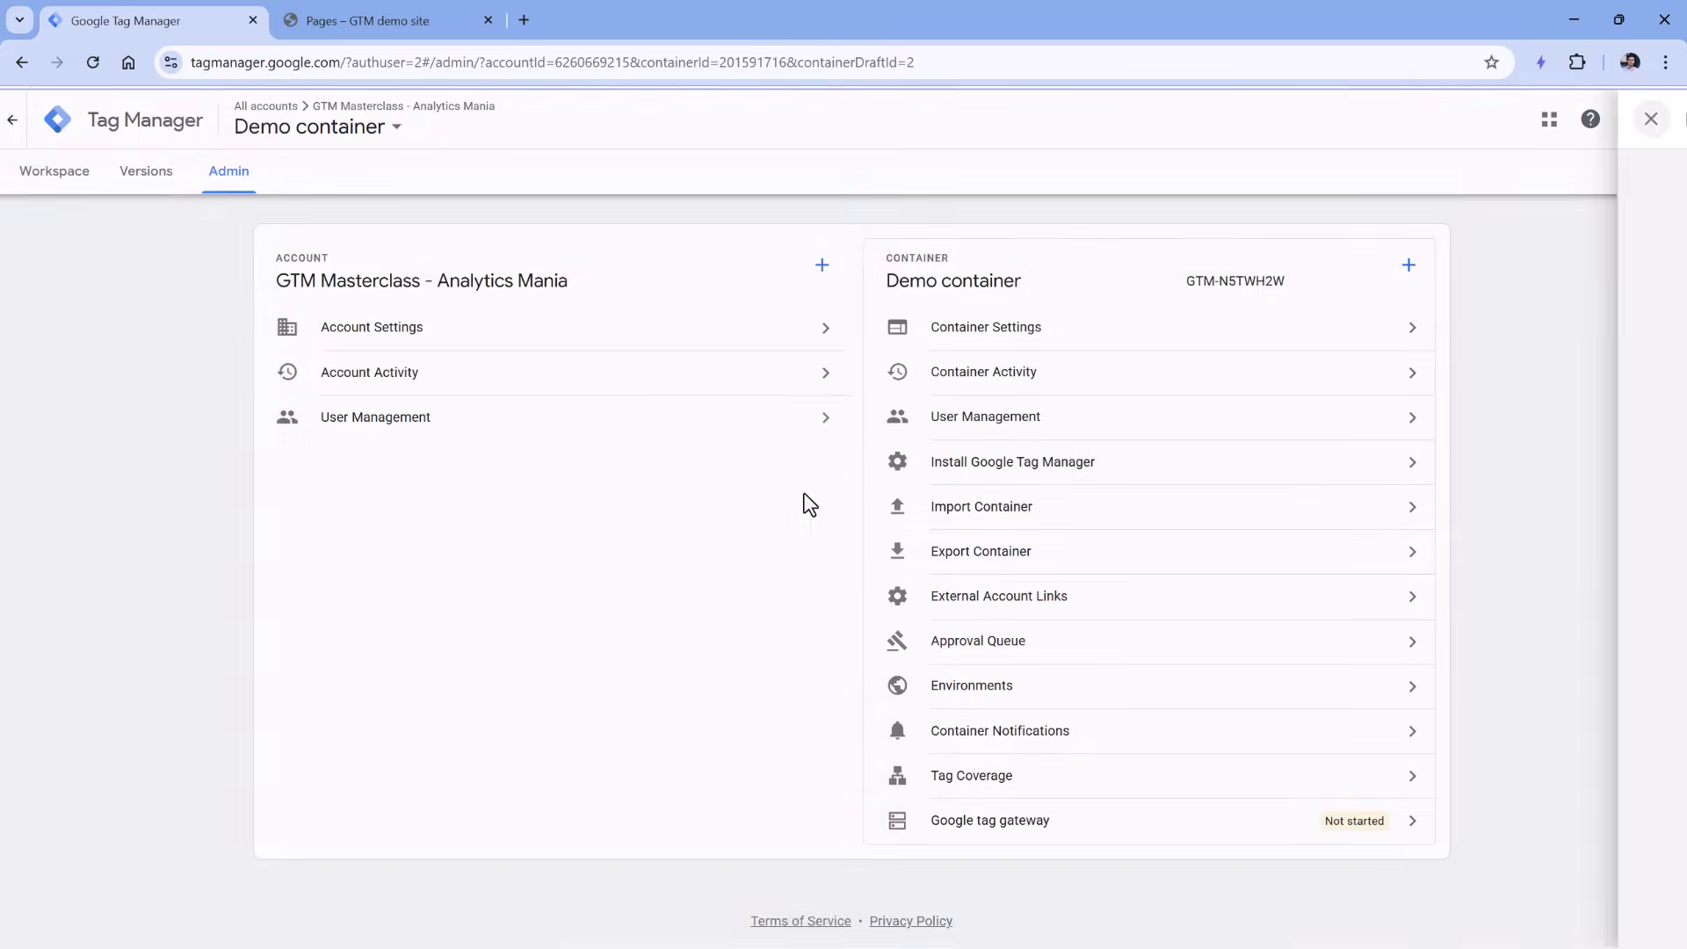
click(1057, 472)
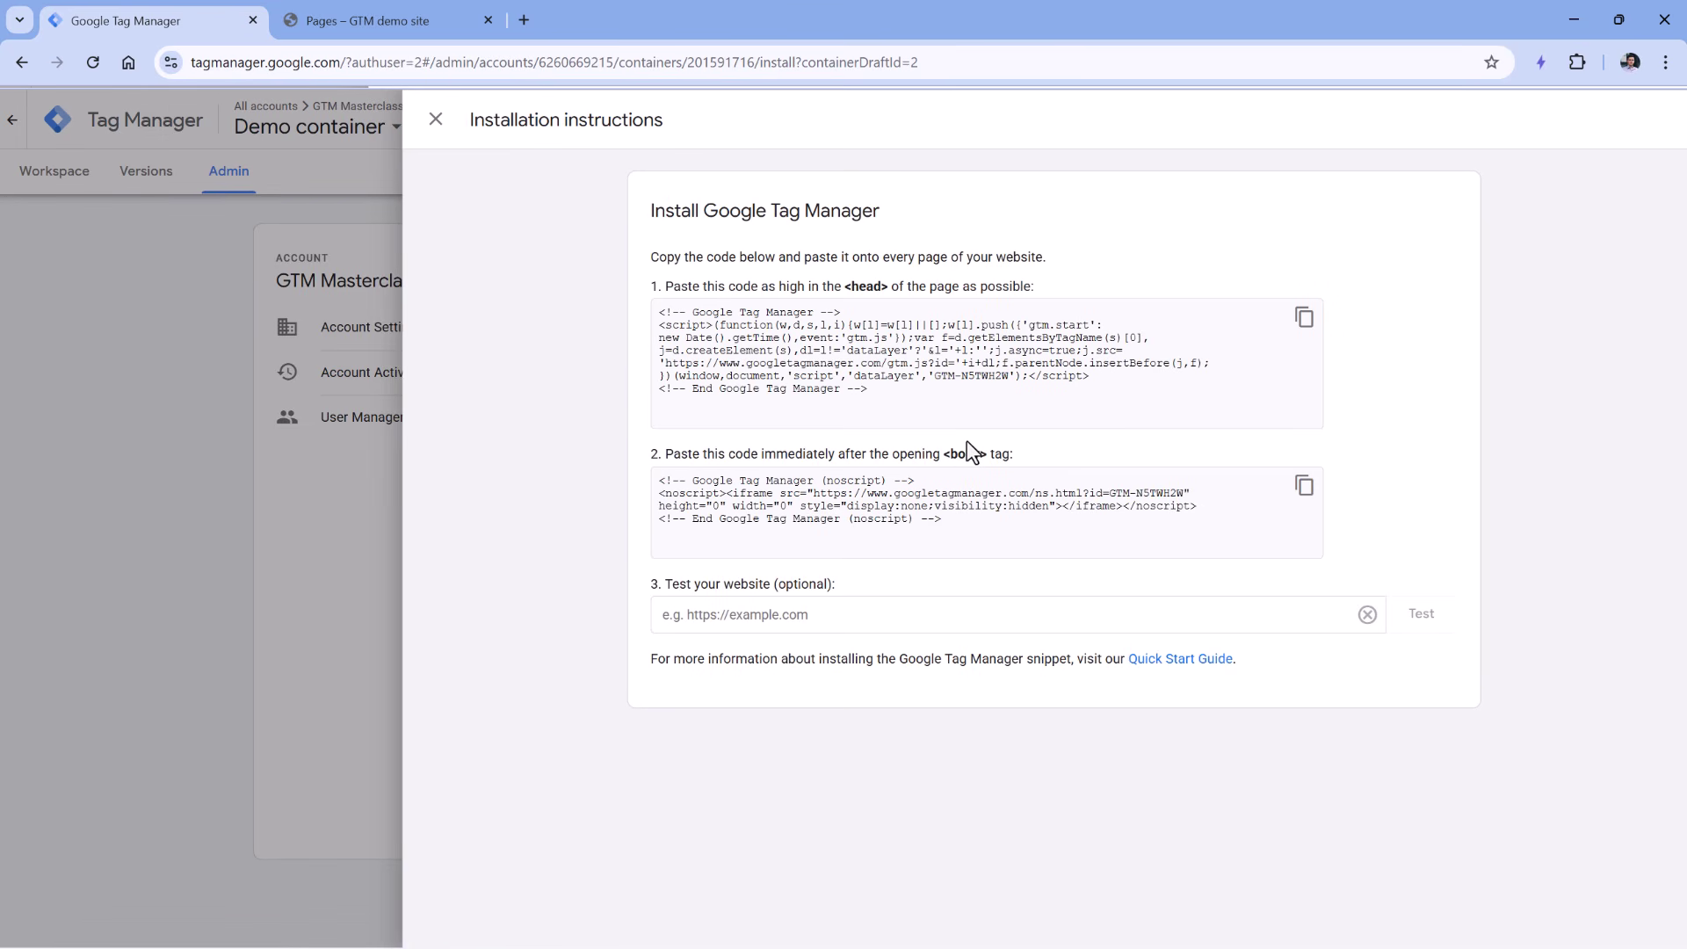
click(435, 119)
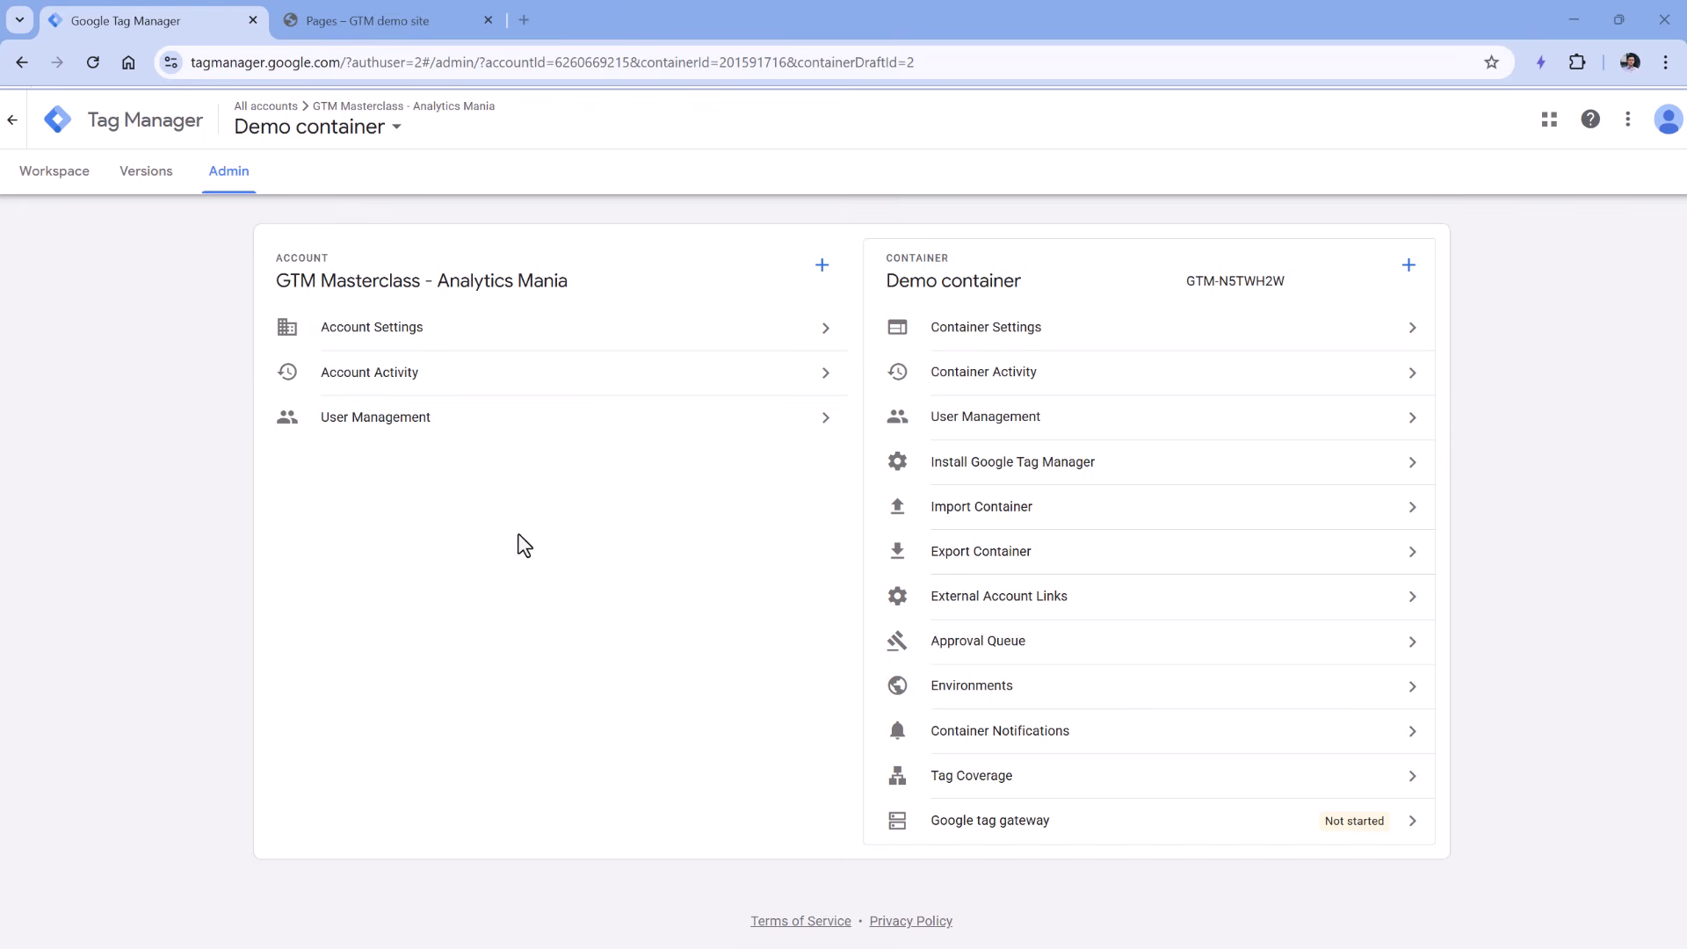
Return to the workspace and view the submission form for publishing a version, closing it without publishing.
click(28, 186)
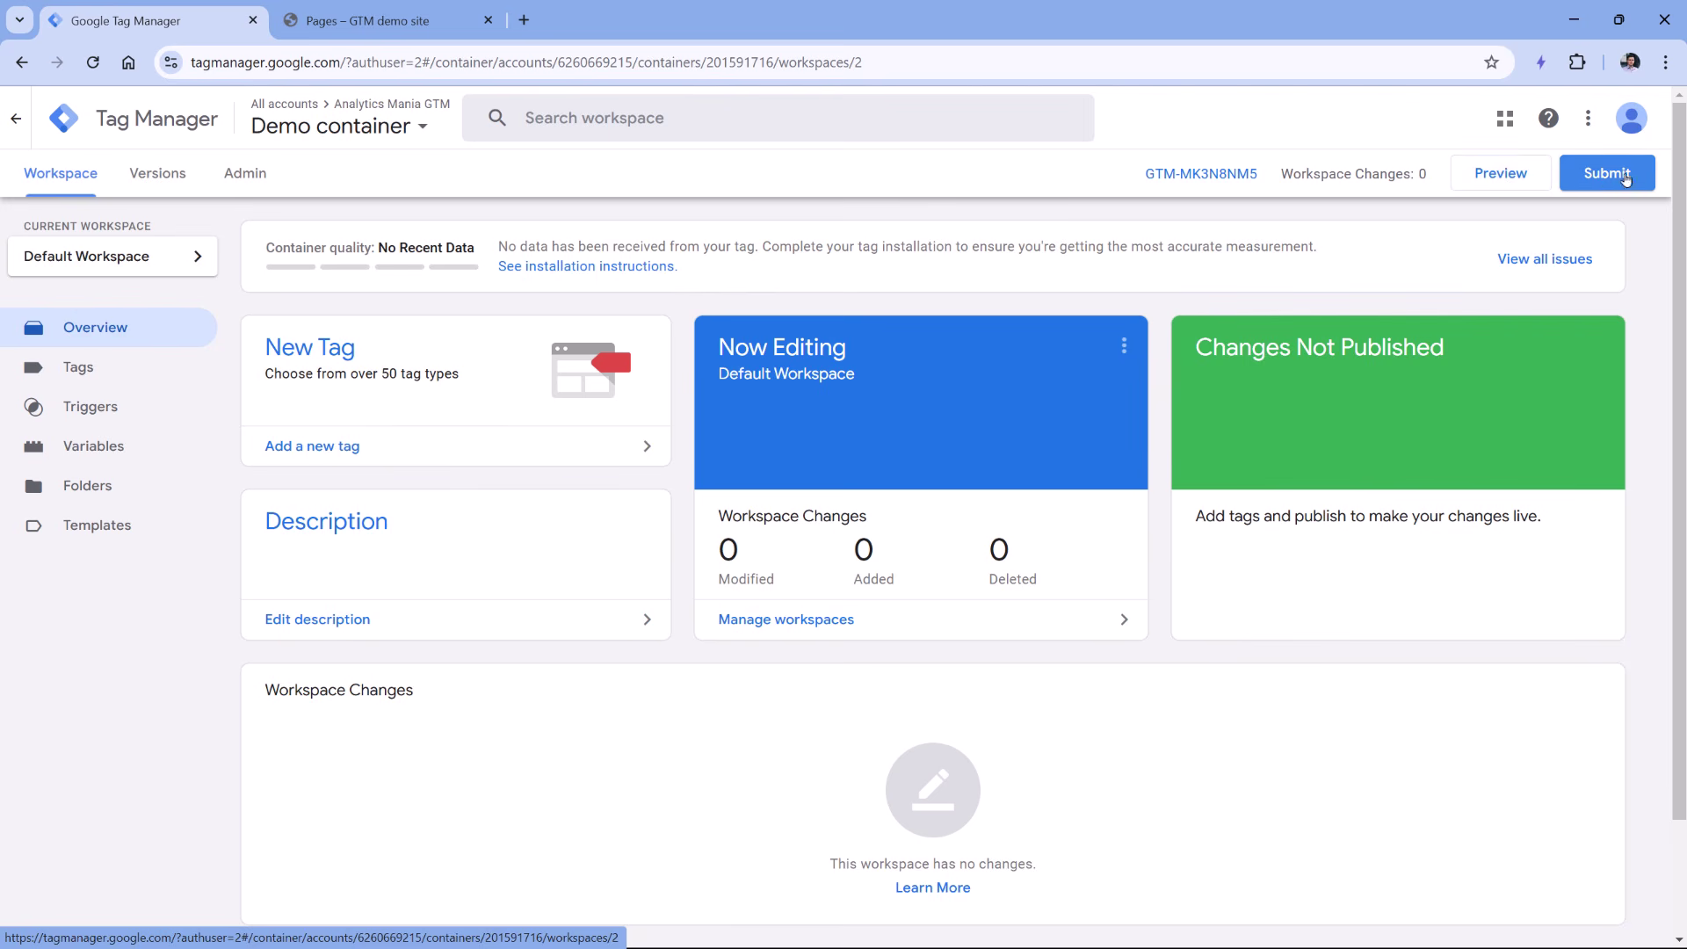
click(1605, 182)
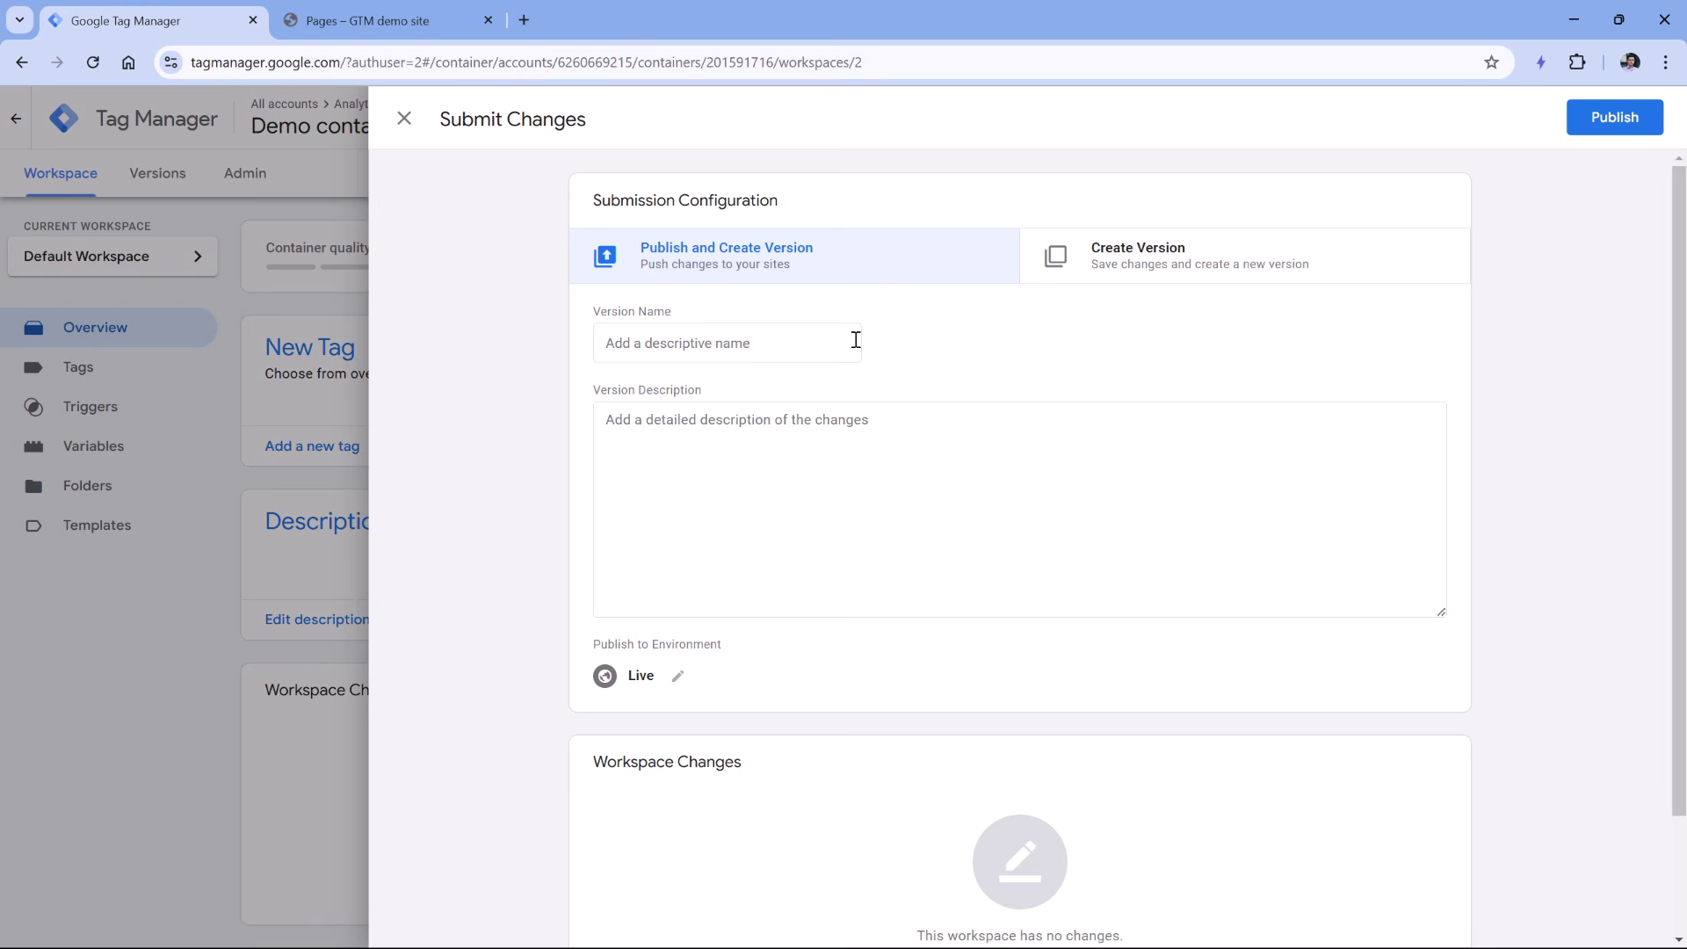
click(405, 119)
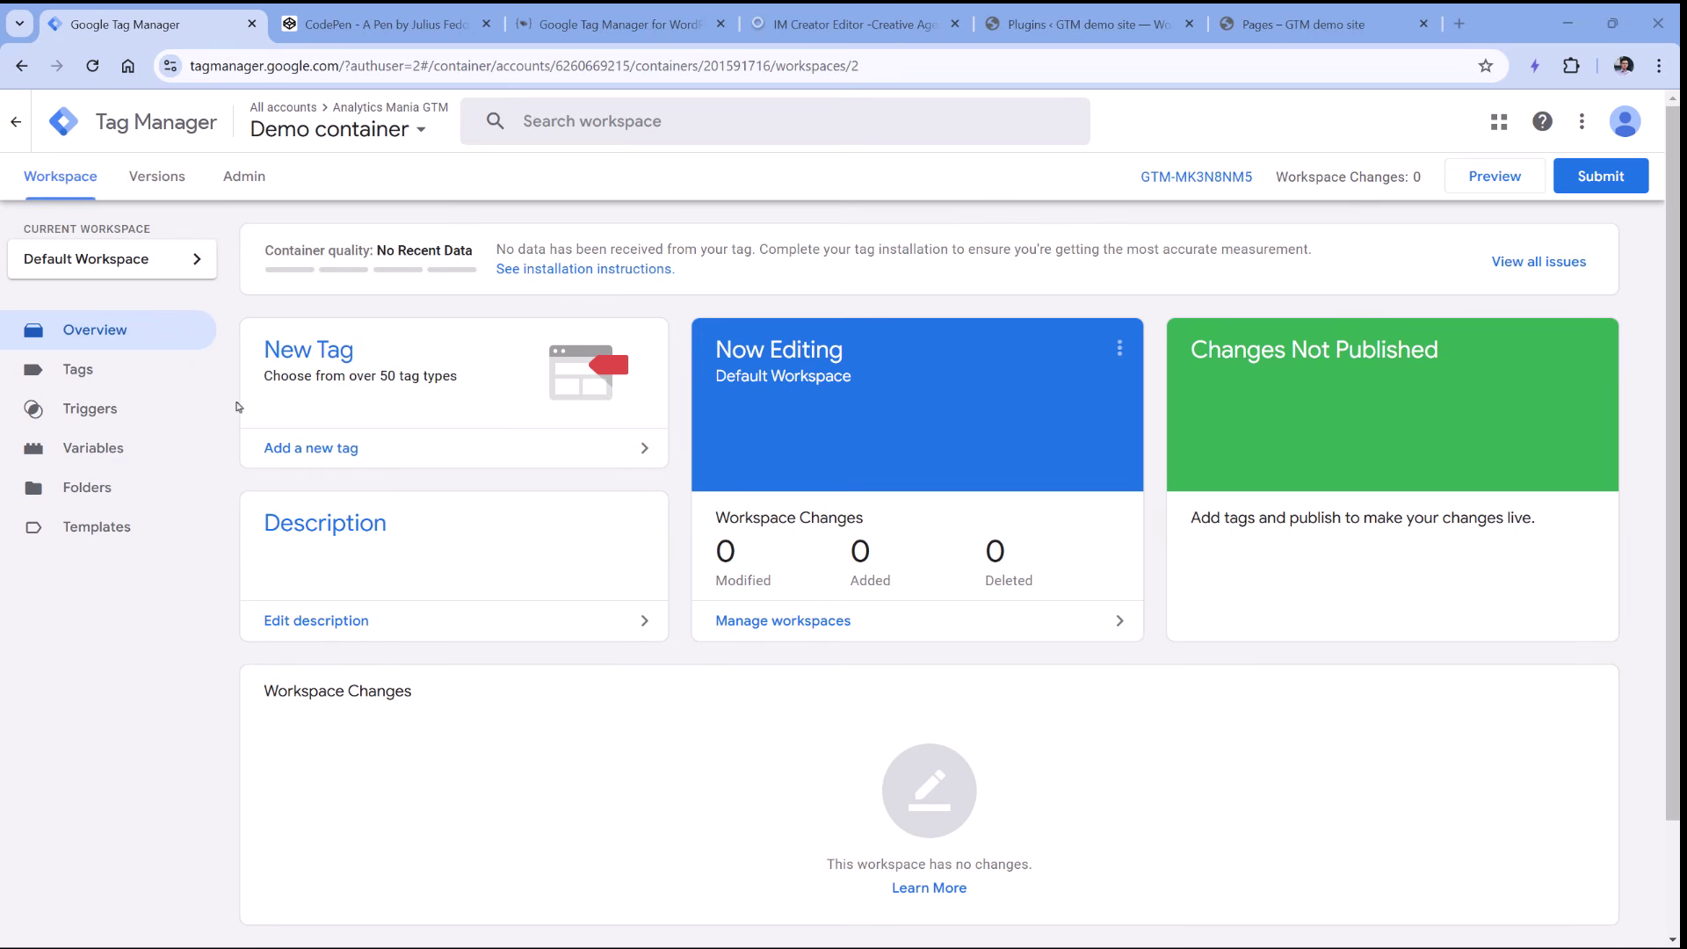
Open the container's installation code from the workspace and highlight the head and body snippets in turn.
click(1200, 183)
drag(686, 444, 523, 352)
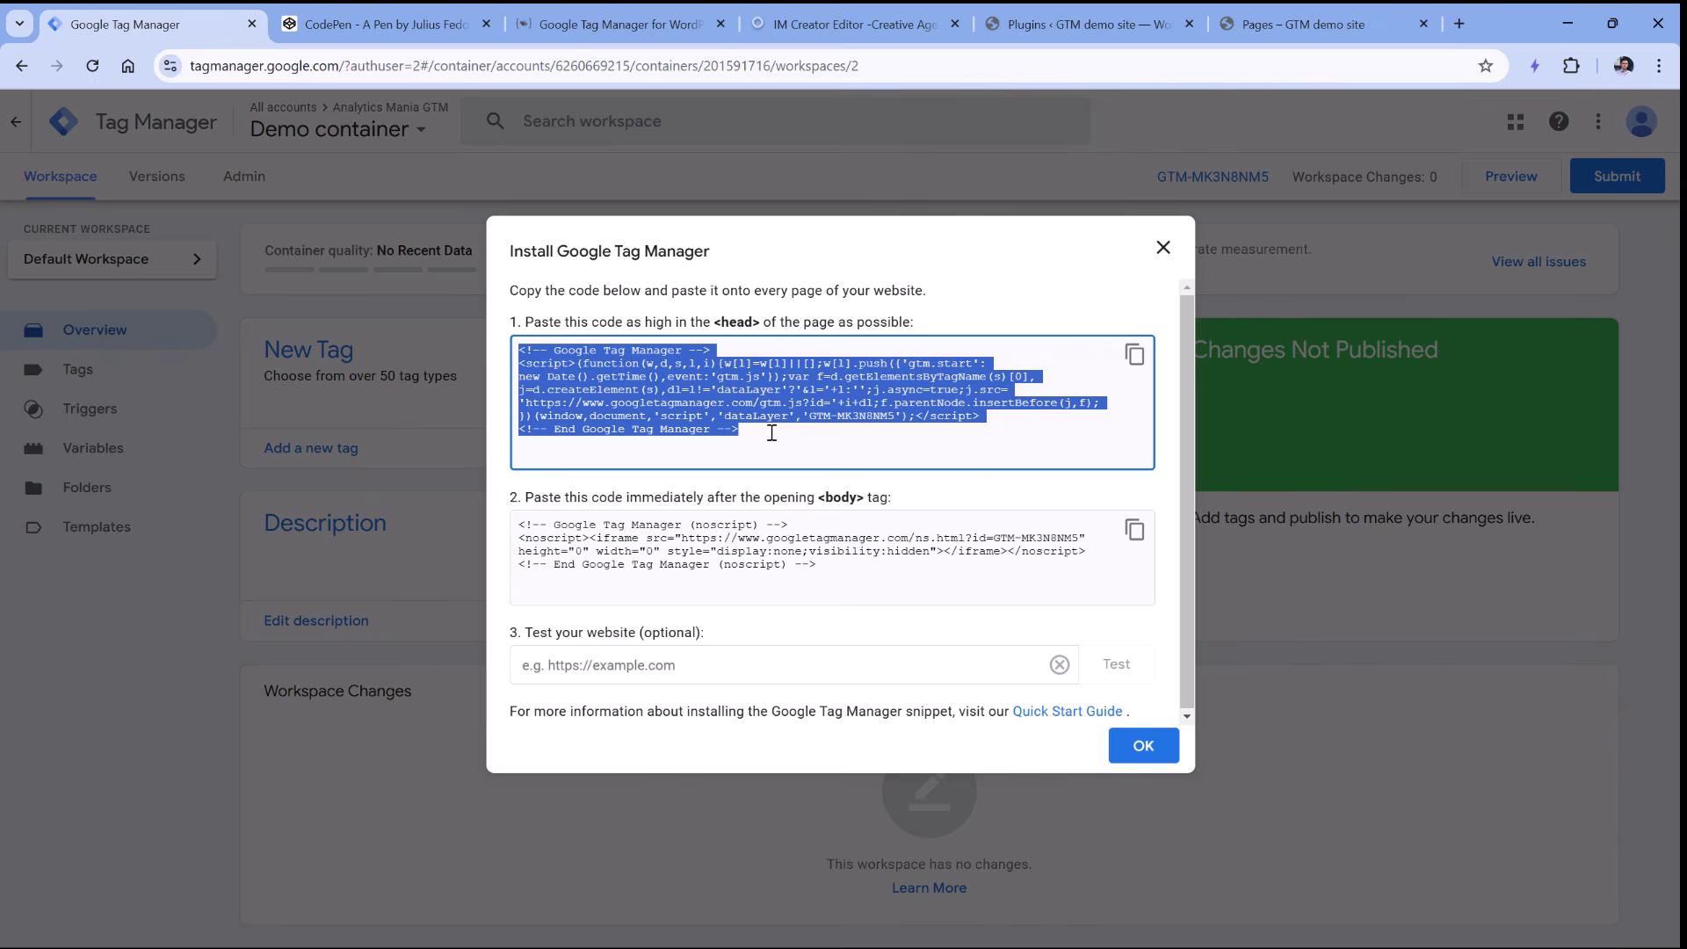
drag(812, 575, 519, 524)
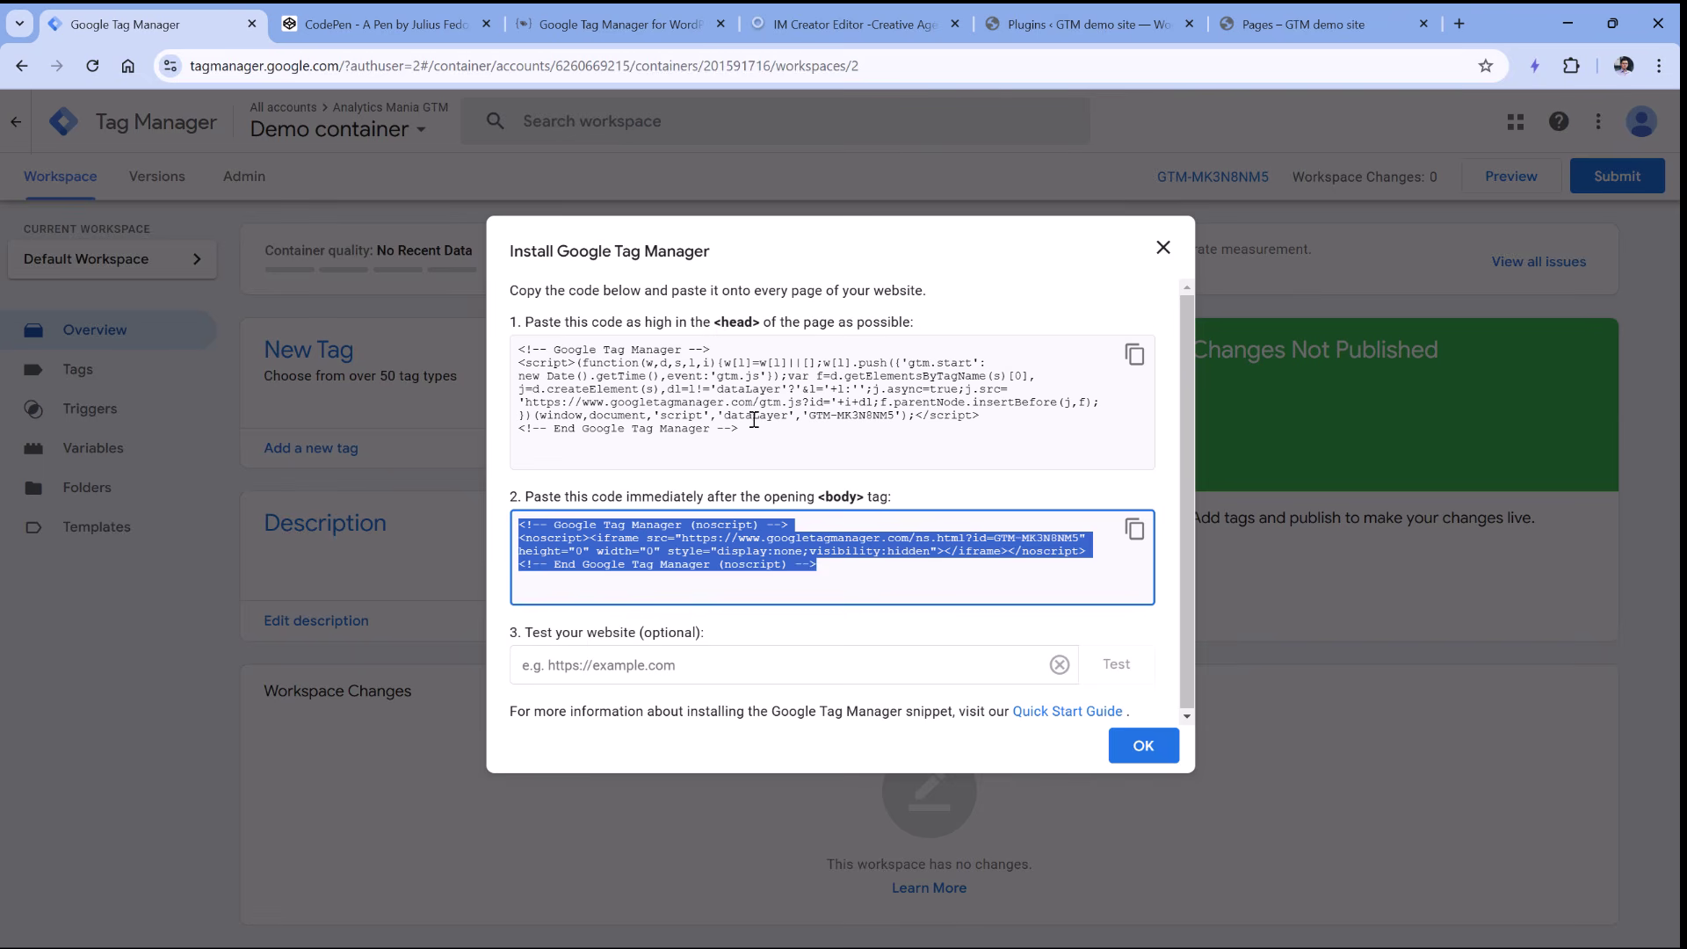
Copy the complete Google Tag Manager snippet intended for the page's head from the installation instructions.
drag(755, 429, 518, 350)
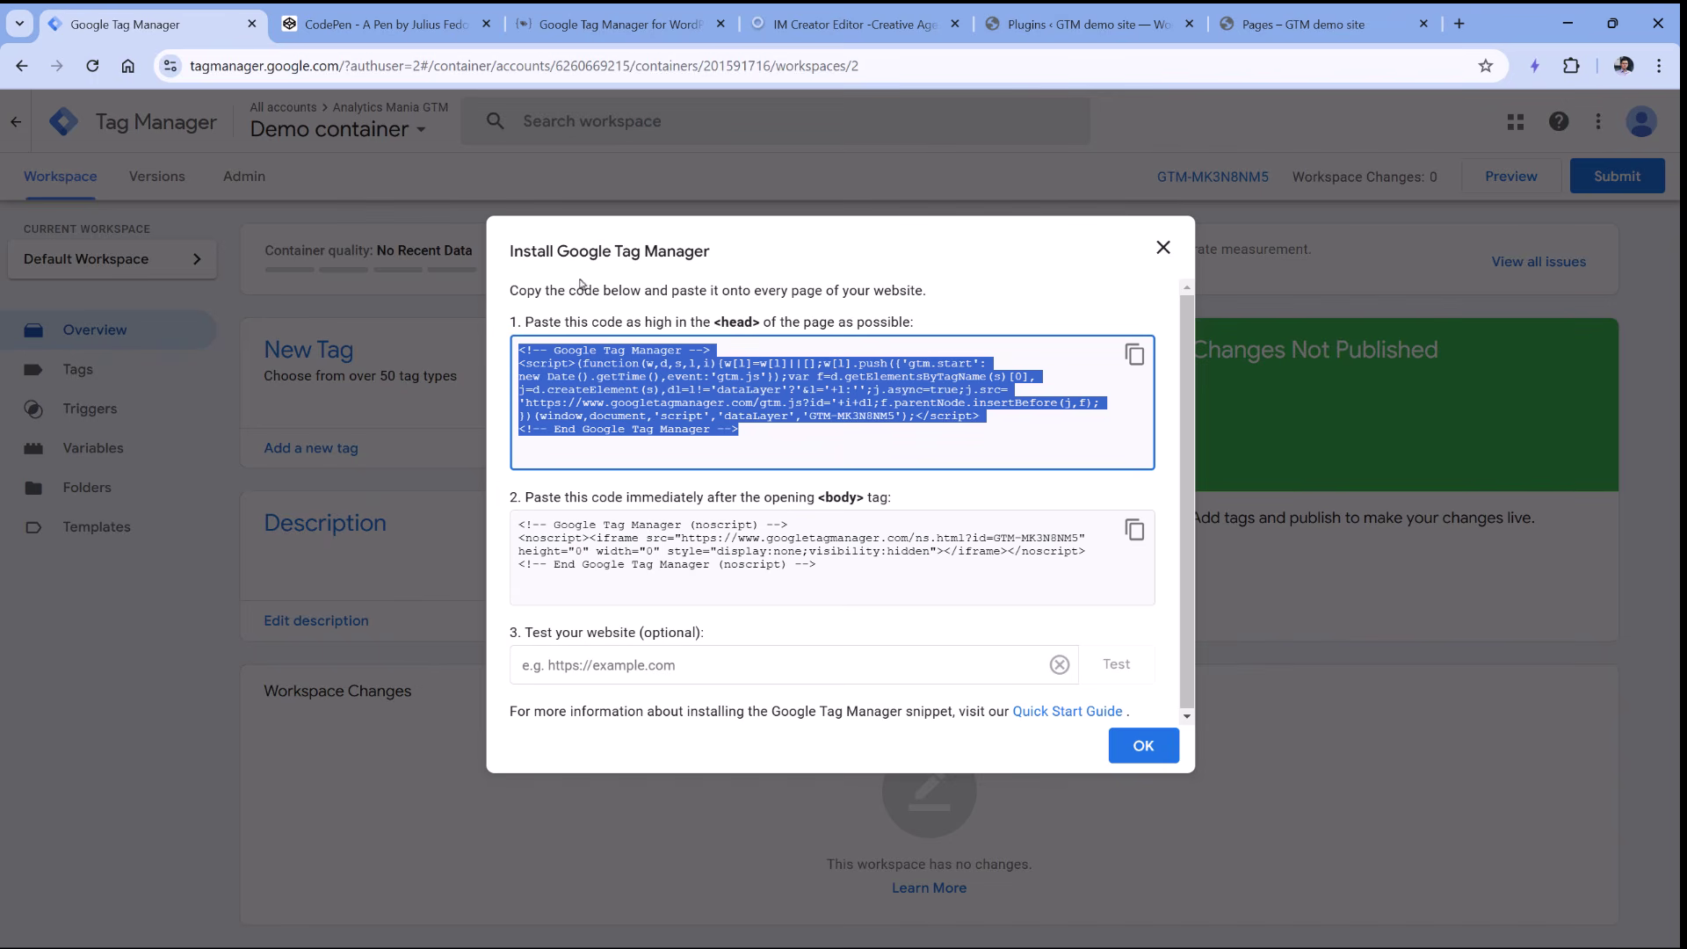
click(1136, 362)
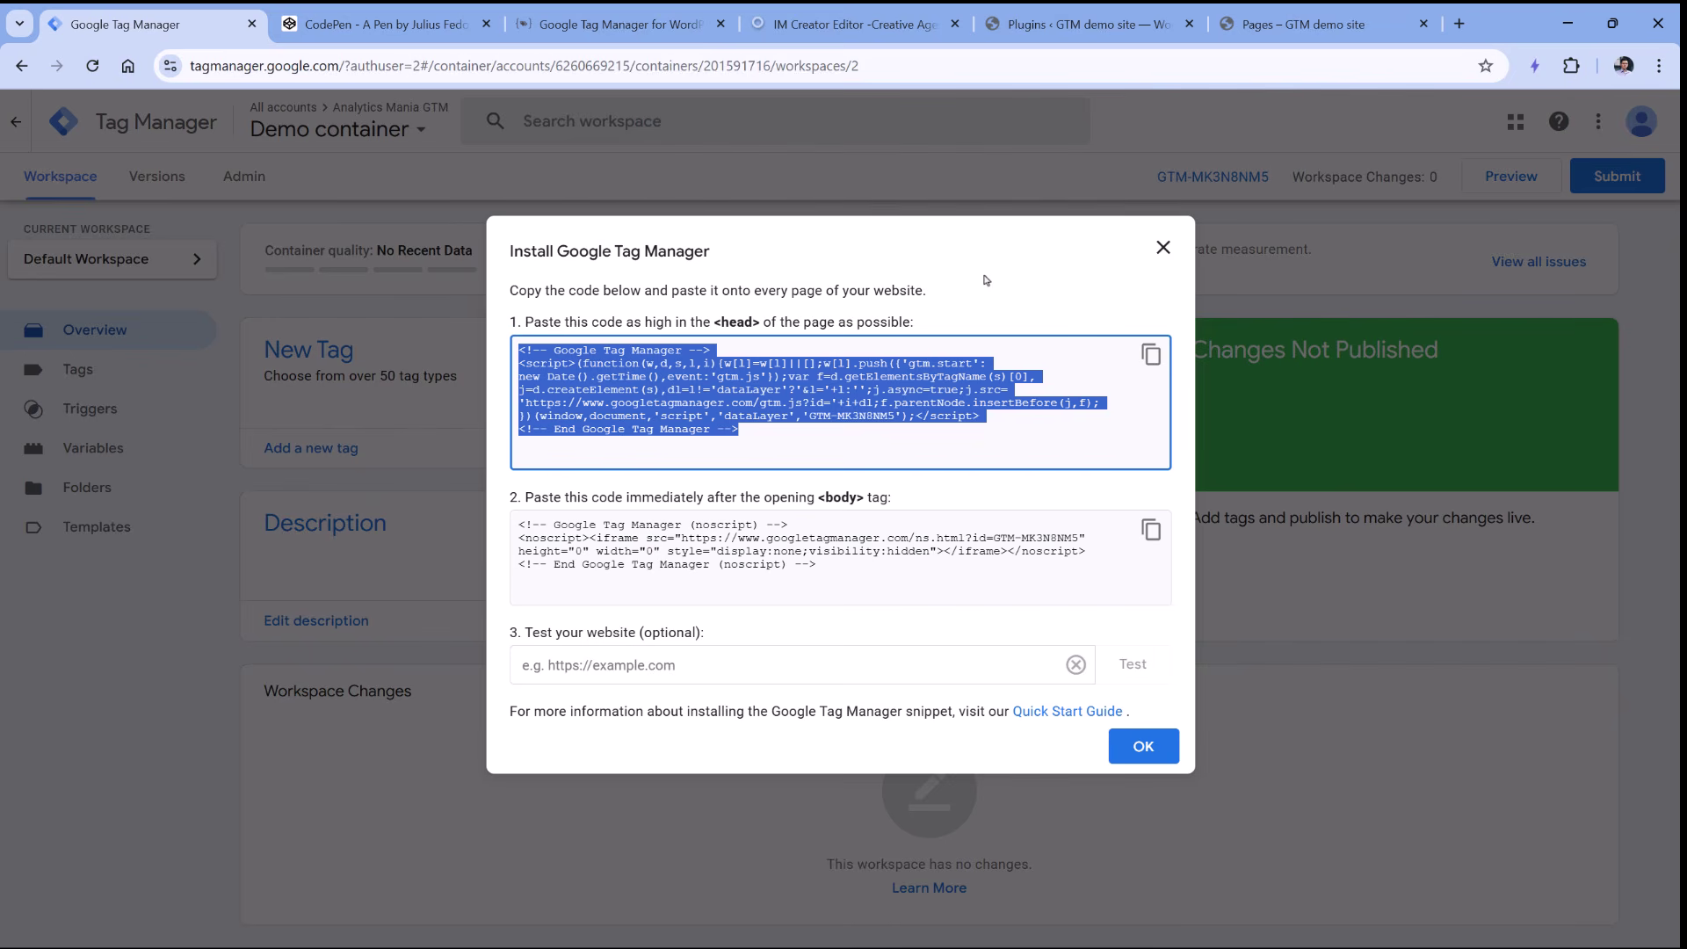
right_click(661, 374)
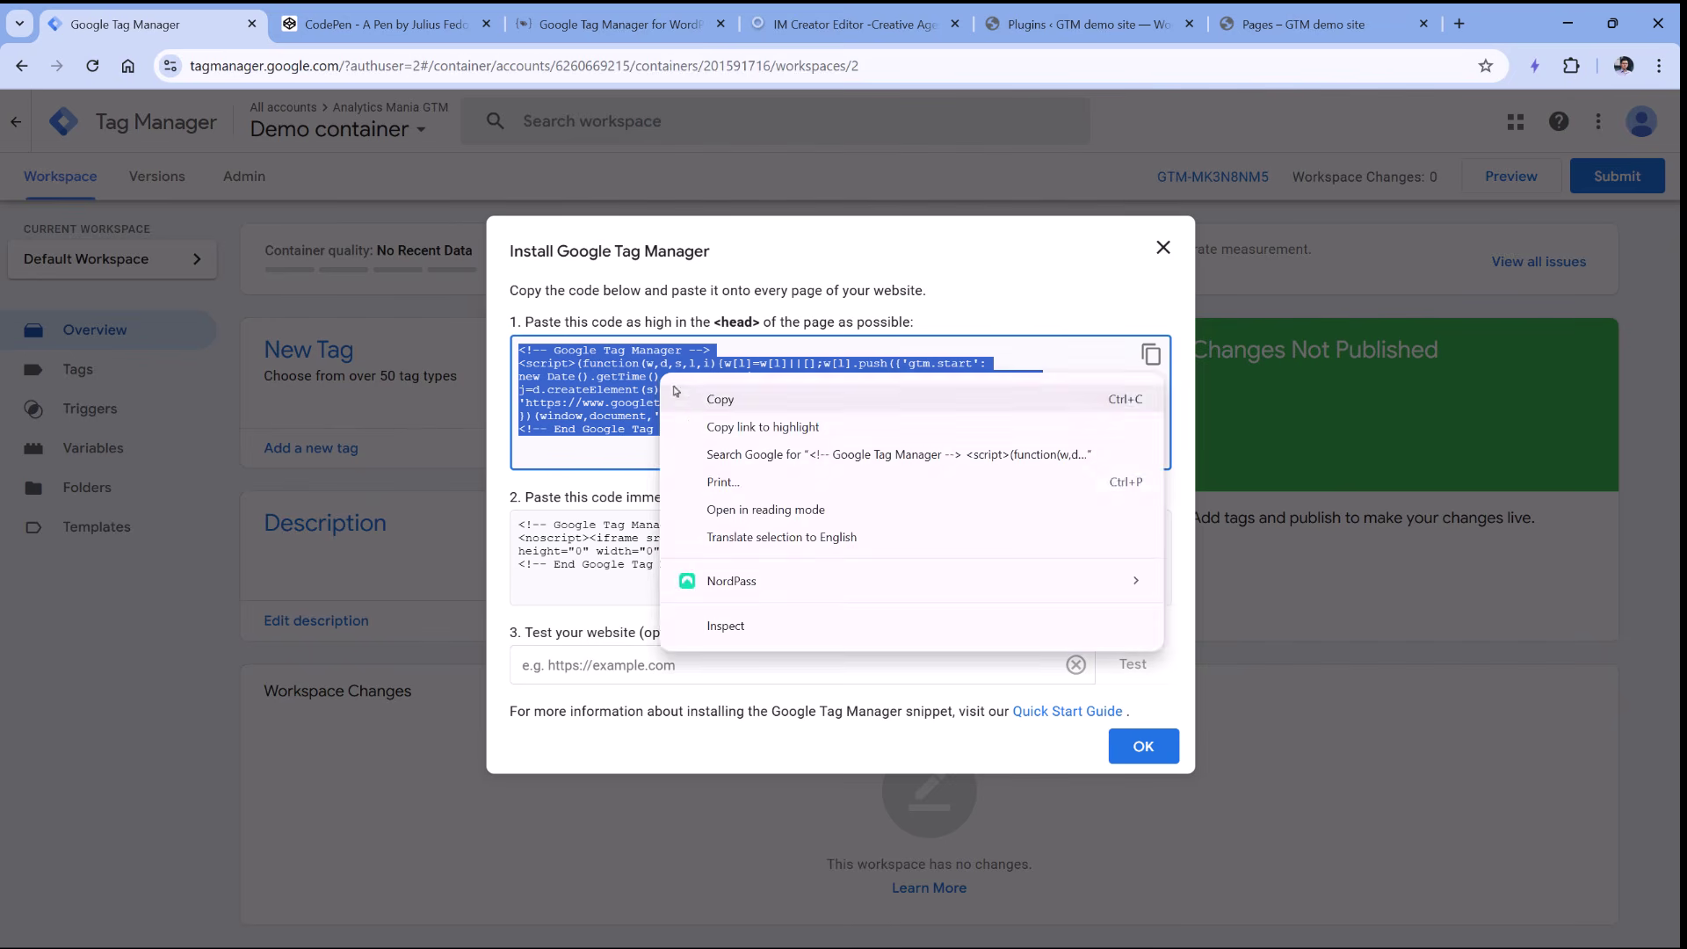
click(676, 393)
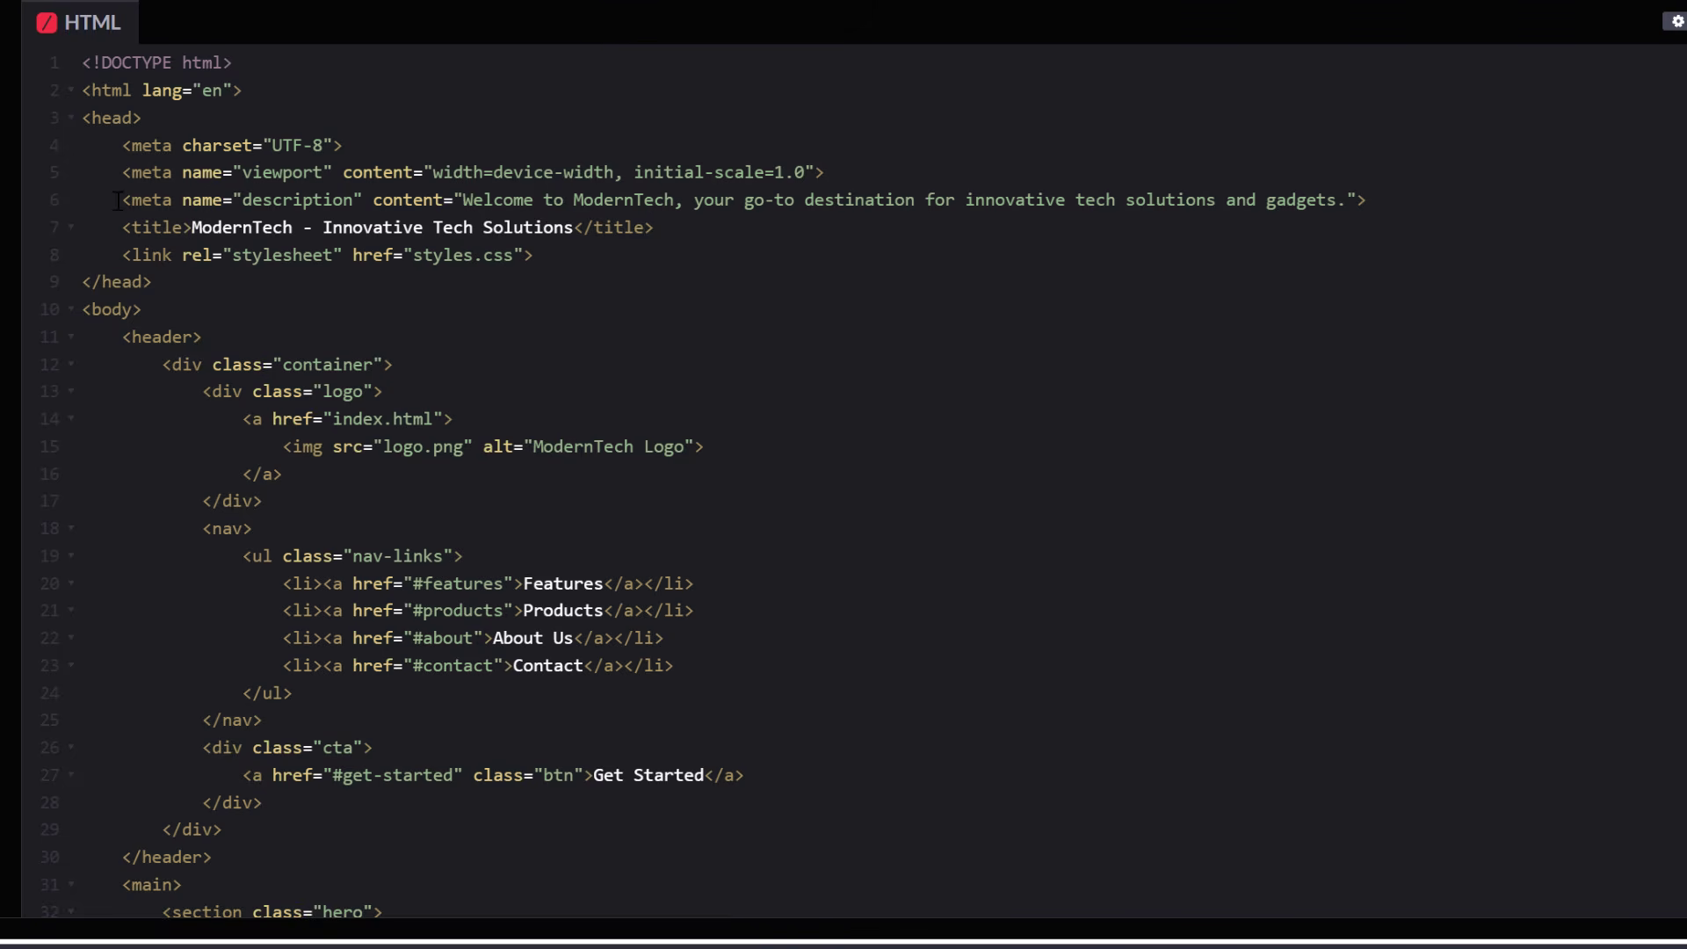
In the CodePen HTML, add blank lines after the stylesheet link and paste the Google Tag Manager script before the closing head tag.
click(589, 250)
key(Return)
key(Return)
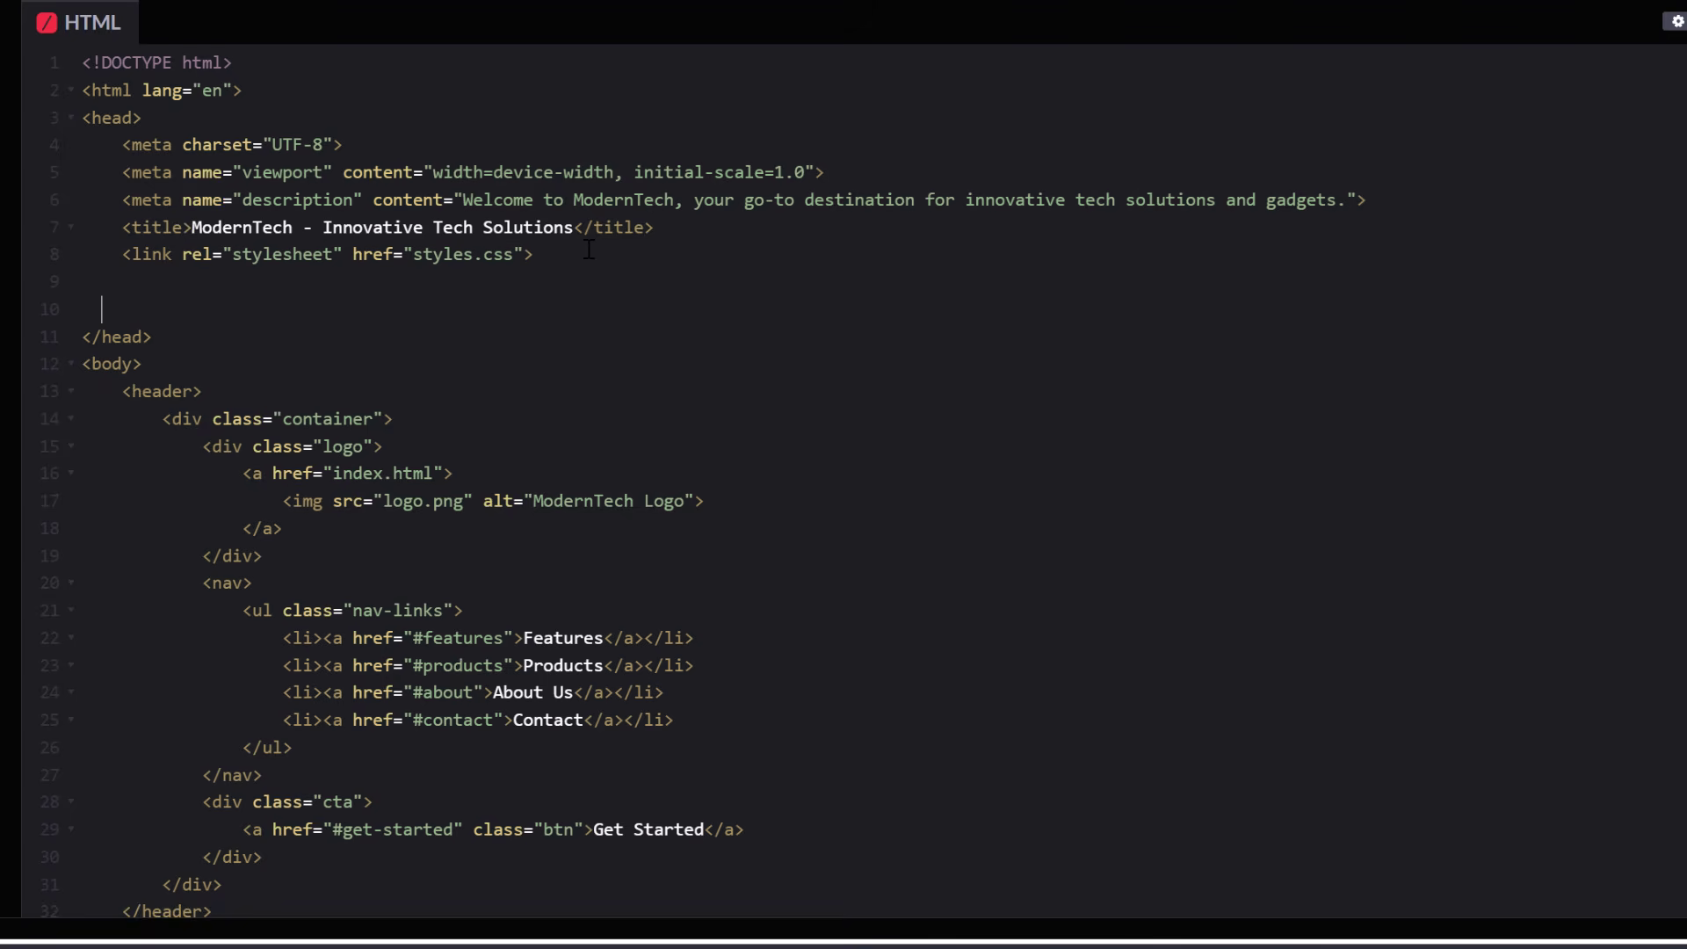
key(Up)
key(Up)
key(Up)
key(Up)
key(Up)
key(Up)
key(Up)
key(Home)
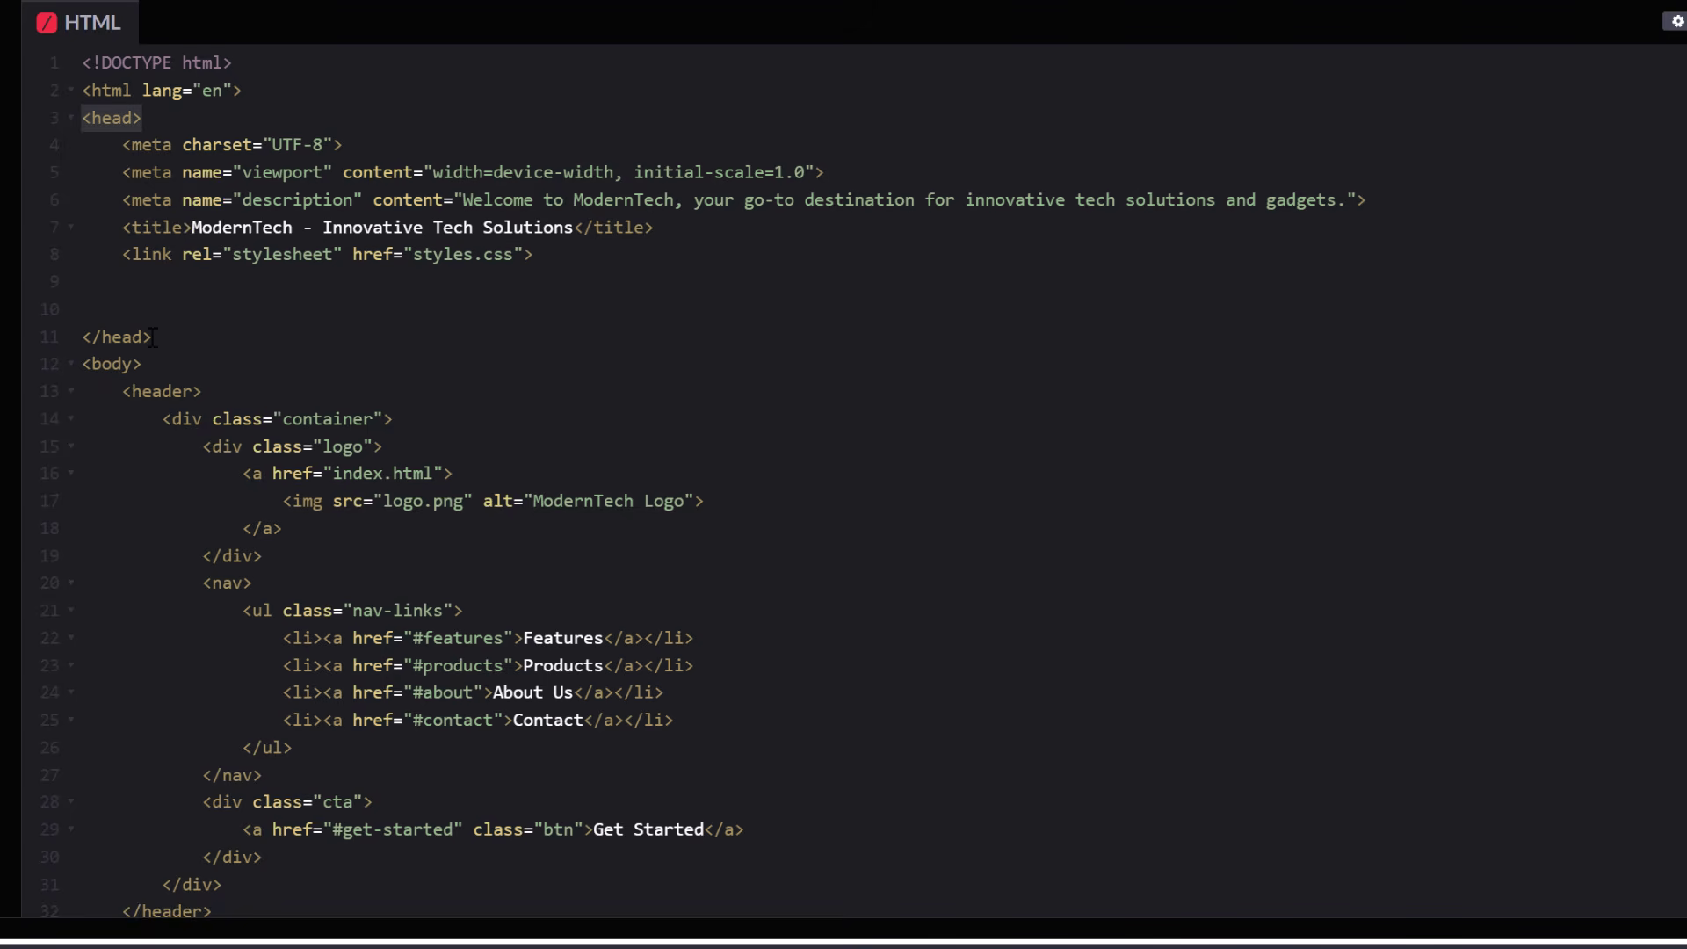
key(Down)
key(Down)
key(Down)
key(Down)
key(Down)
key(Down)
key(Down)
key(Down)
key(Up)
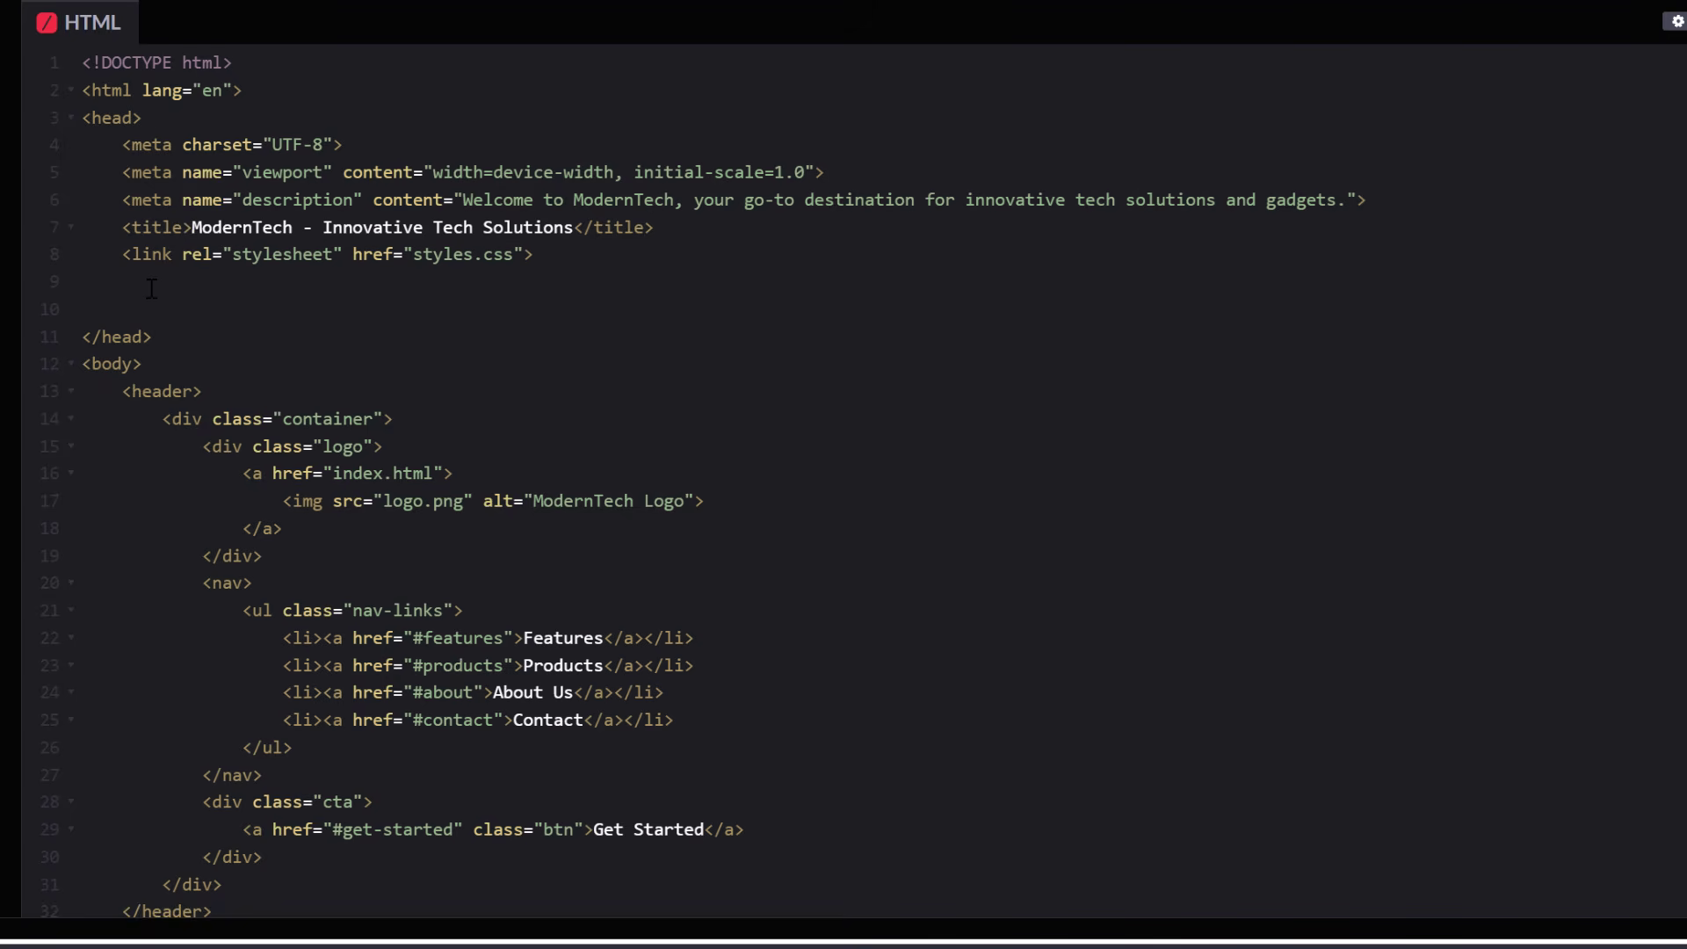
key(ctrl+v)
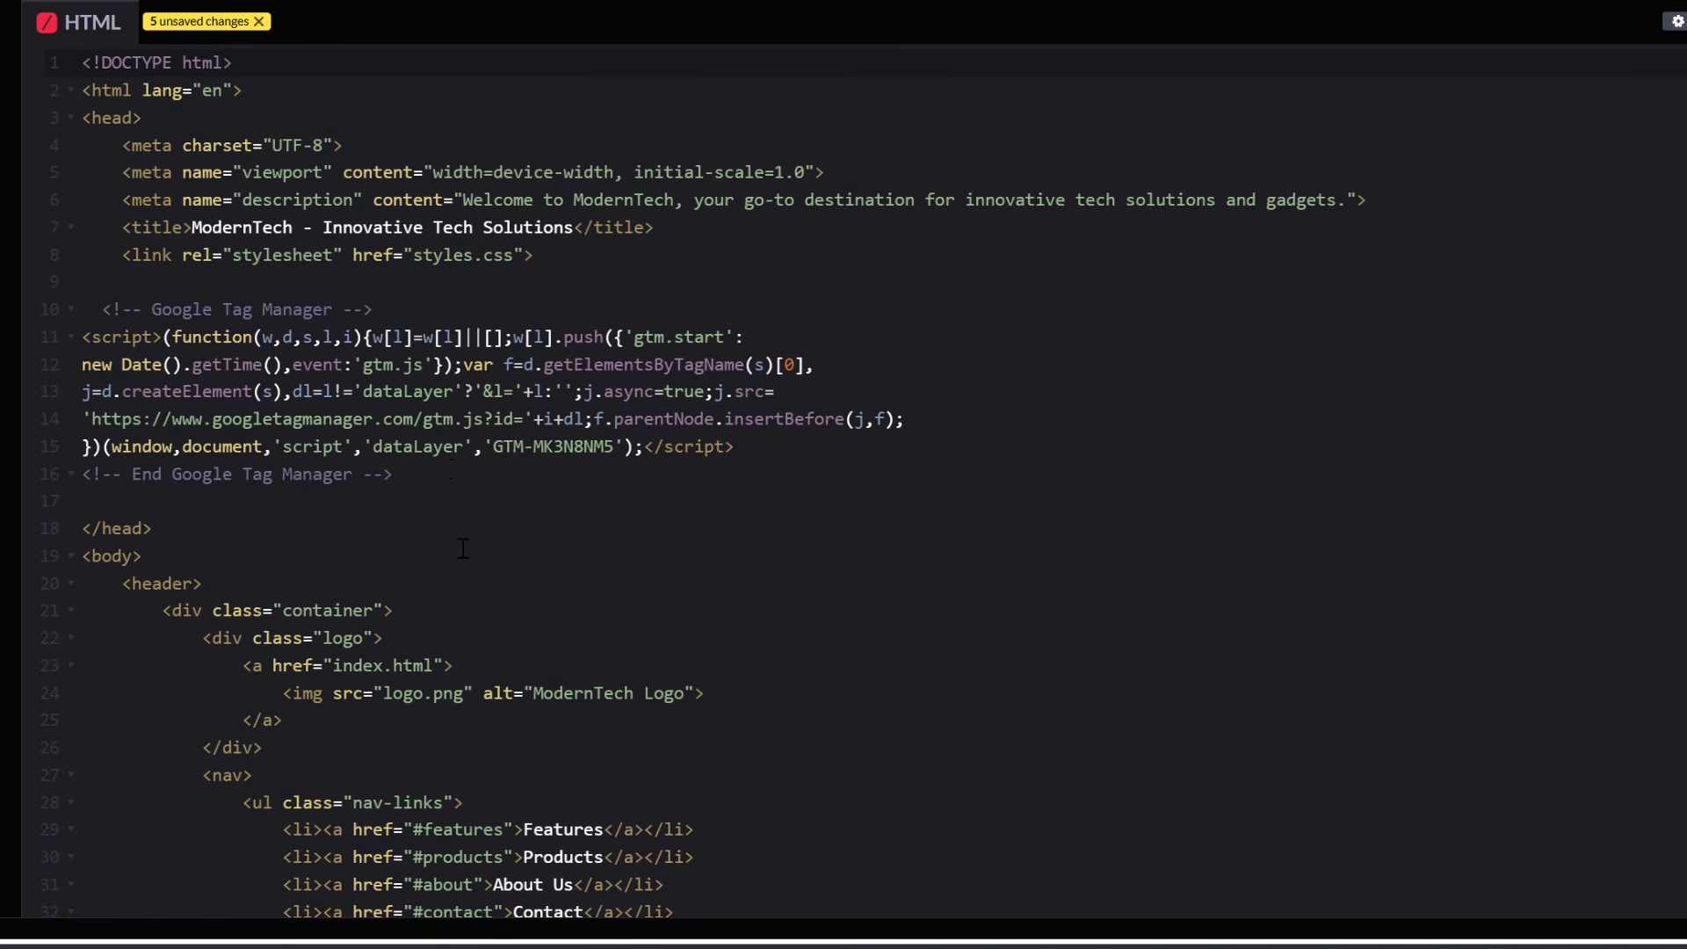
Highlight the pasted Google Tag Manager script block to review its placement inside the head section.
drag(445, 469, 81, 307)
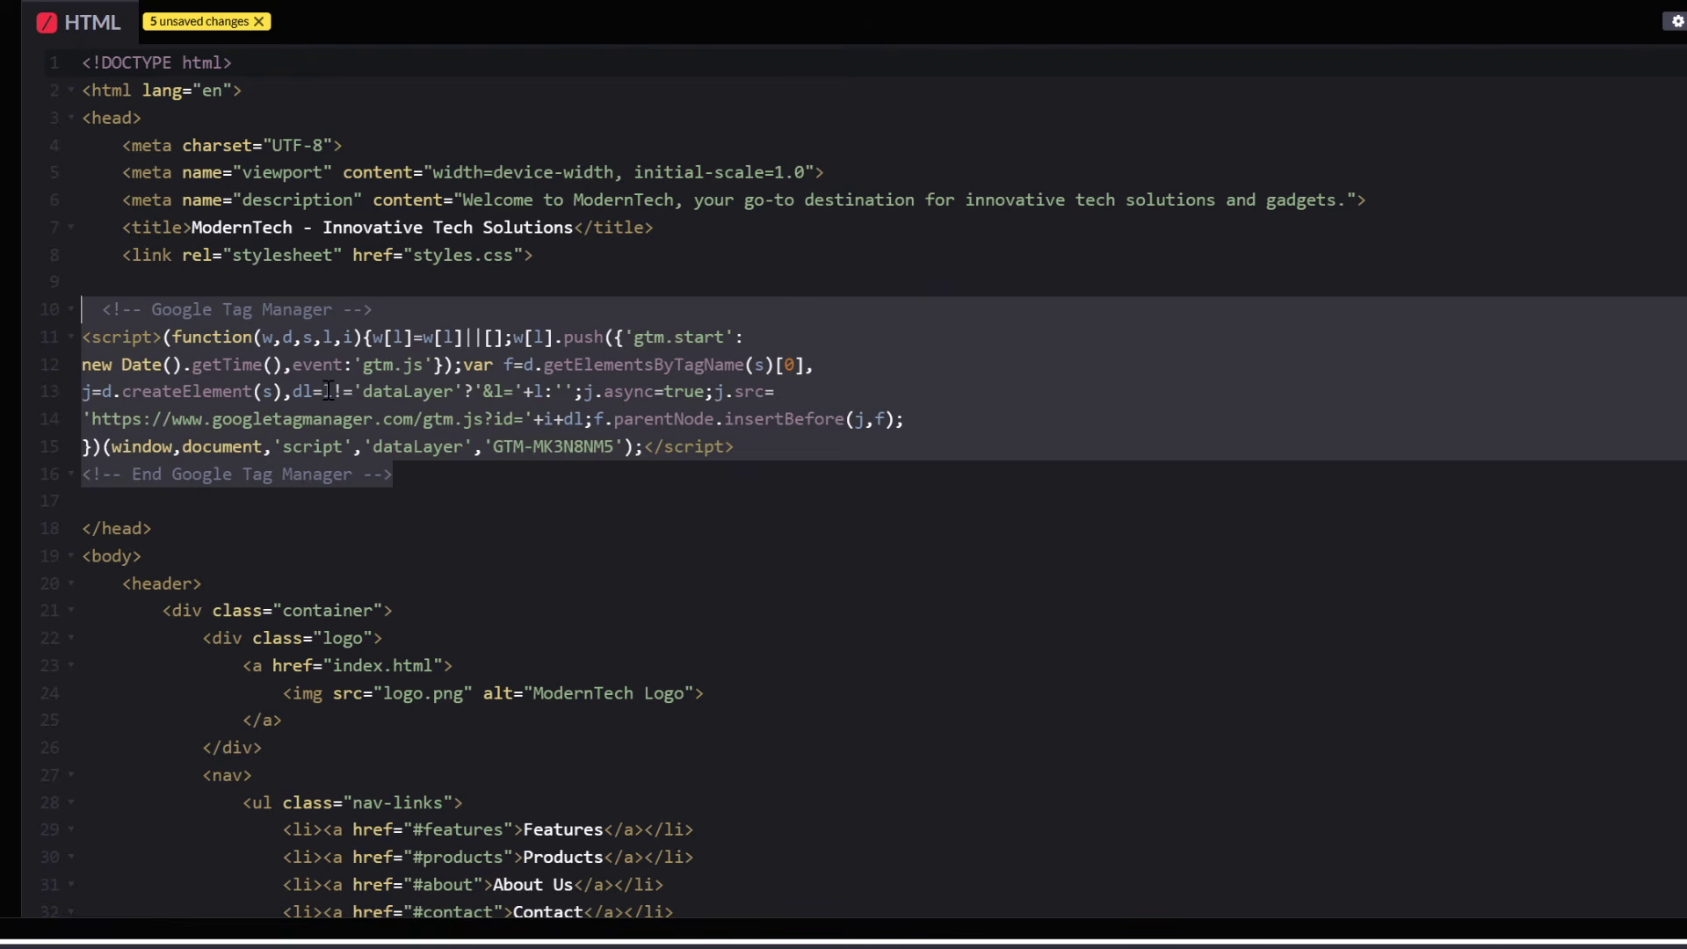
click(430, 484)
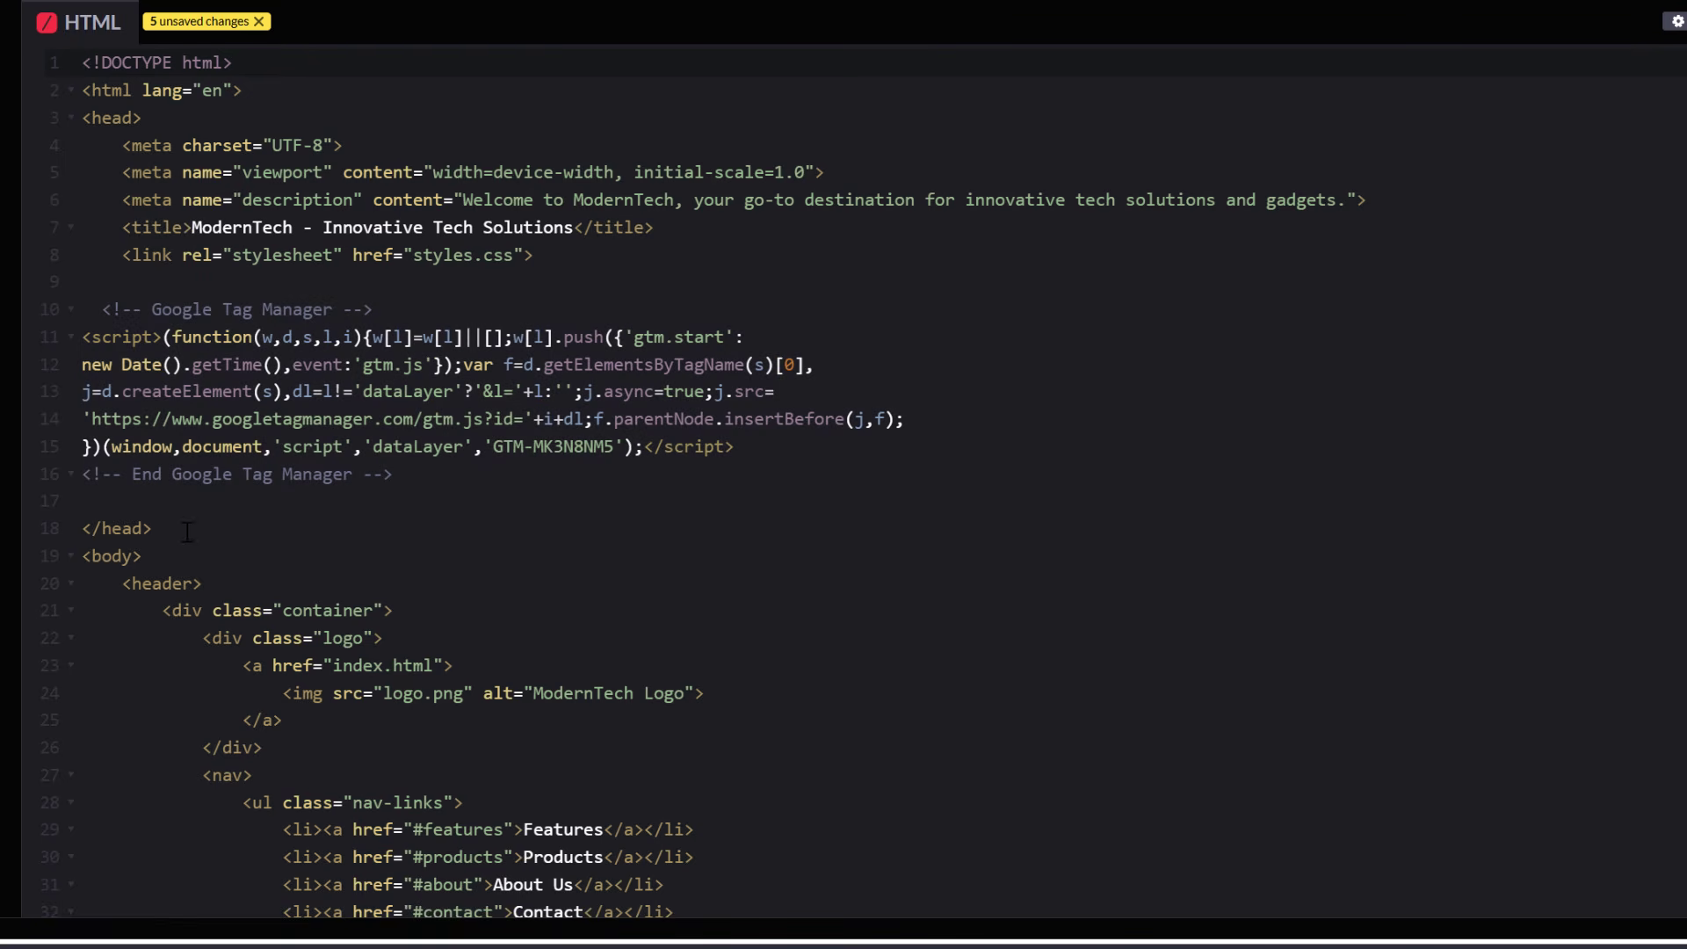
click(134, 508)
drag(395, 475, 82, 309)
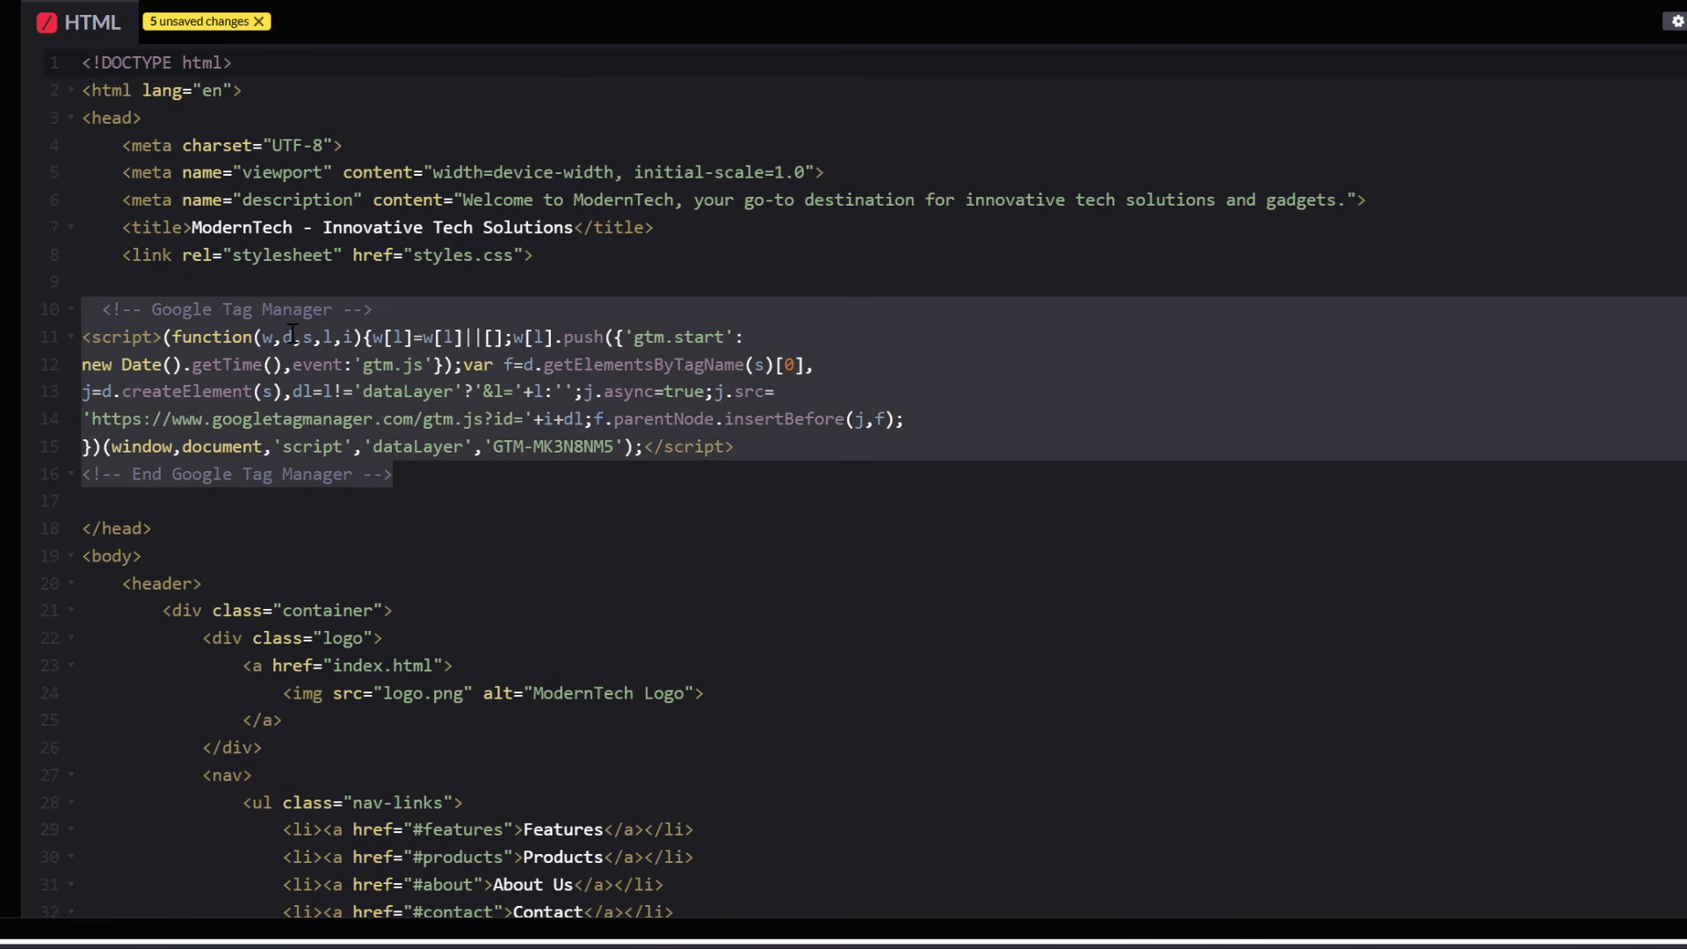
Copy the noscript snippet from Tag Manager and paste it directly after the opening body tag in the CodePen HTML.
key(alt+Tab)
click(697, 463)
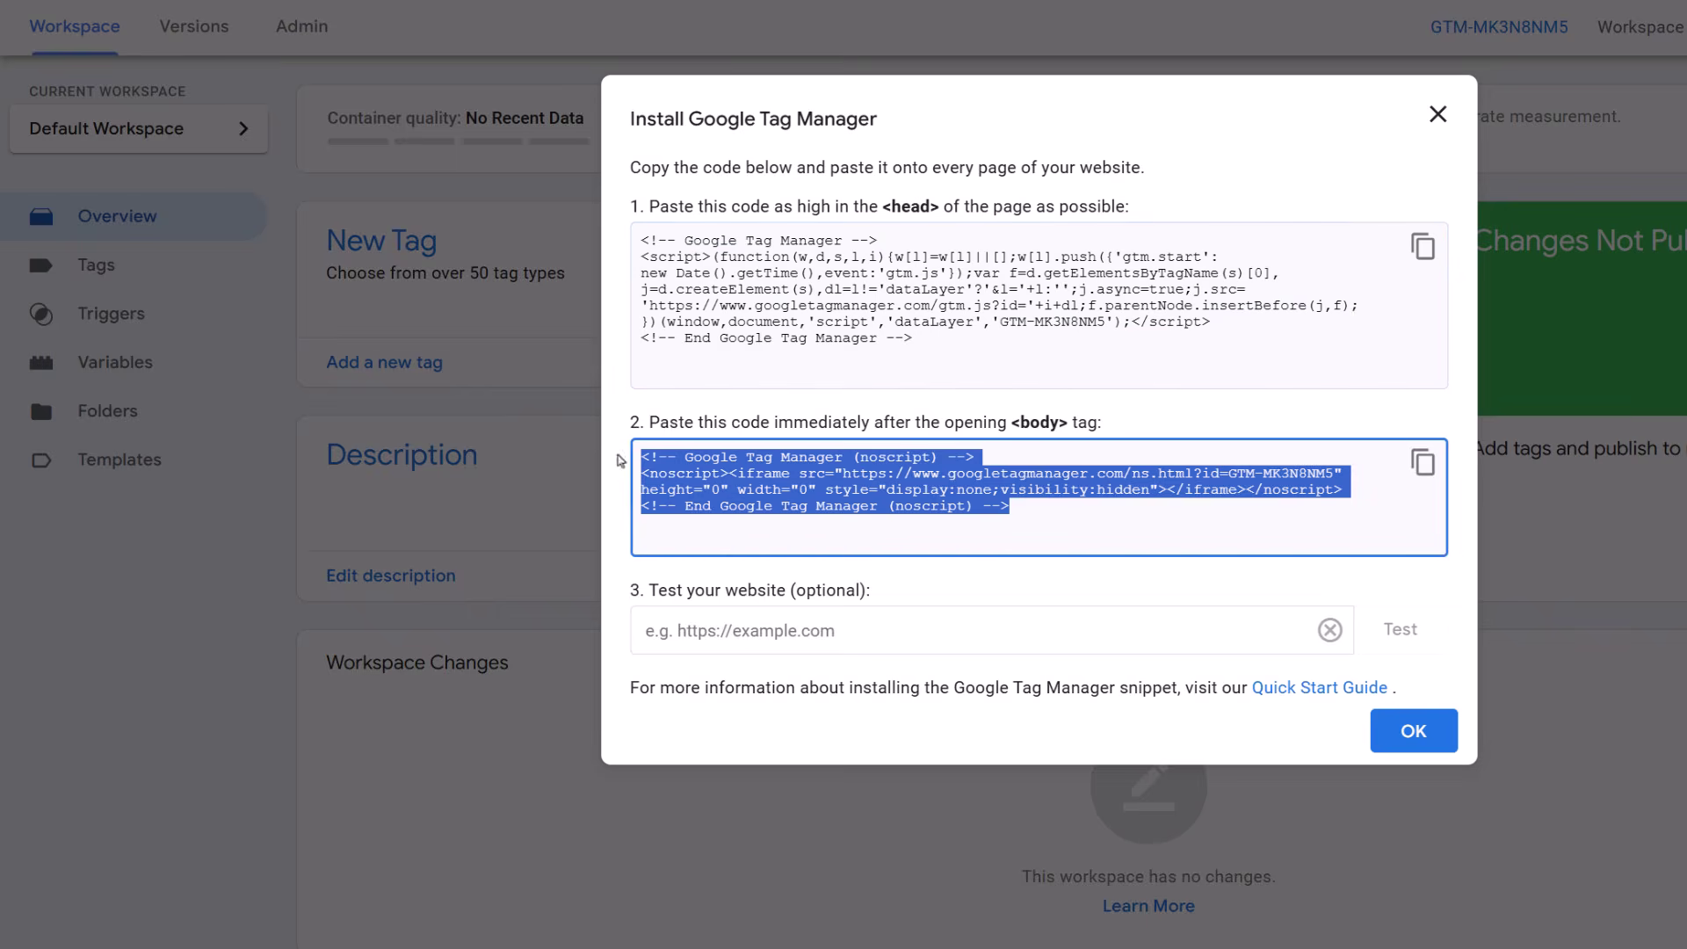
right_click(697, 461)
click(773, 492)
key(alt+Tab)
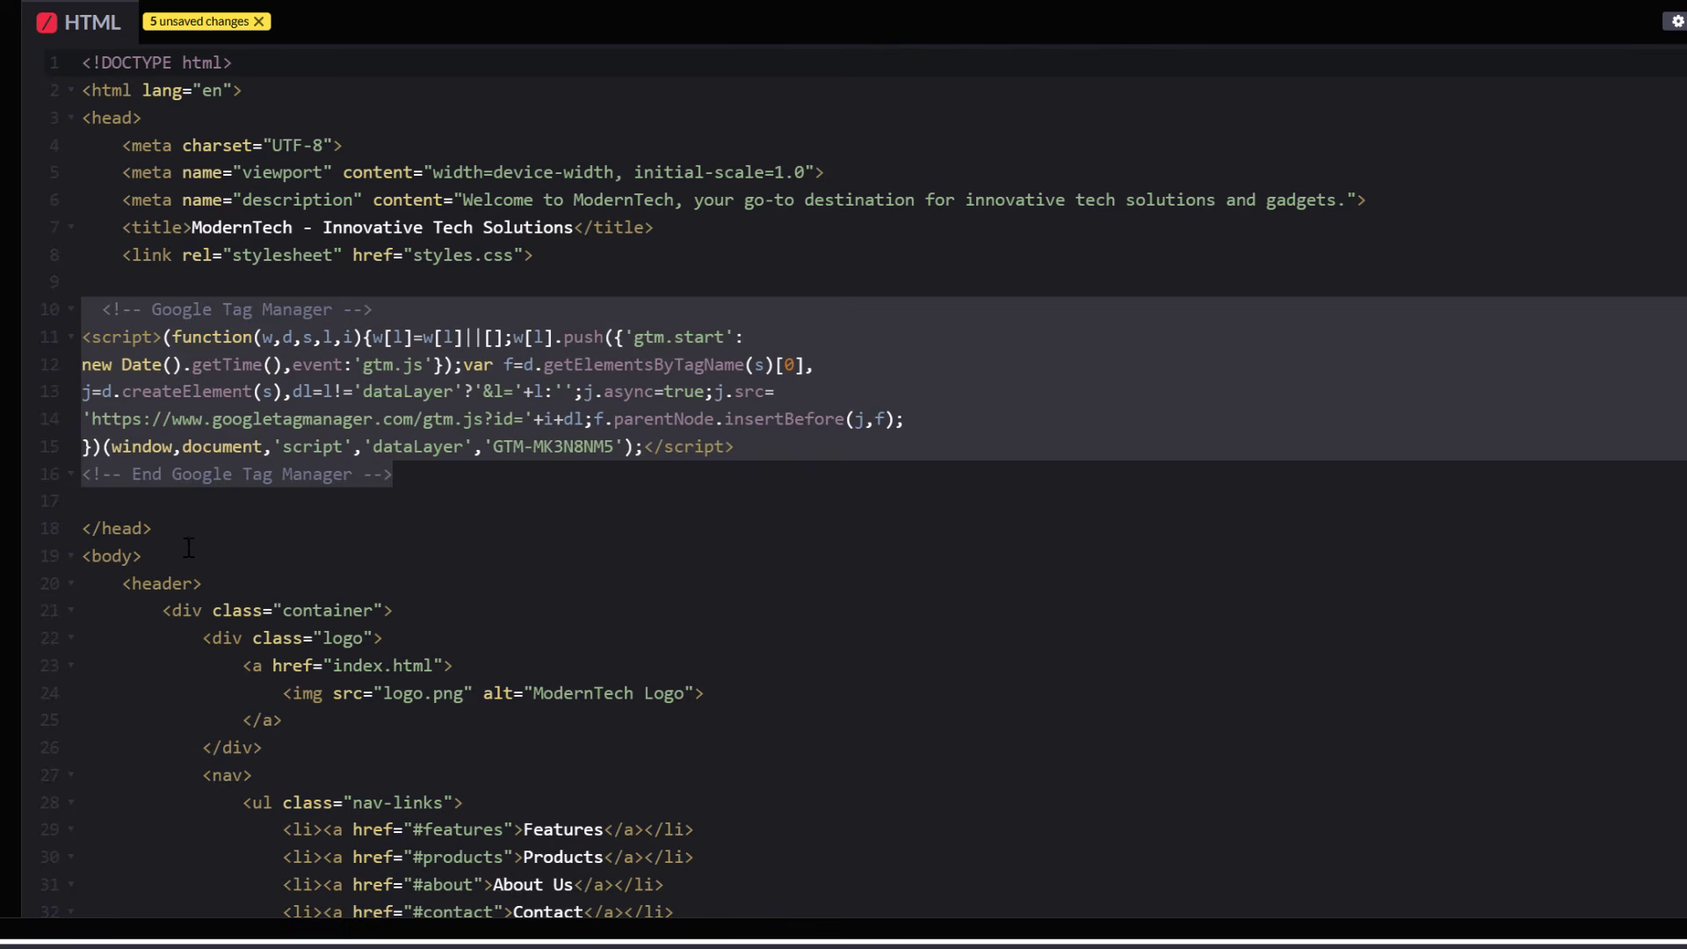
click(227, 497)
click(164, 560)
key(ctrl+v)
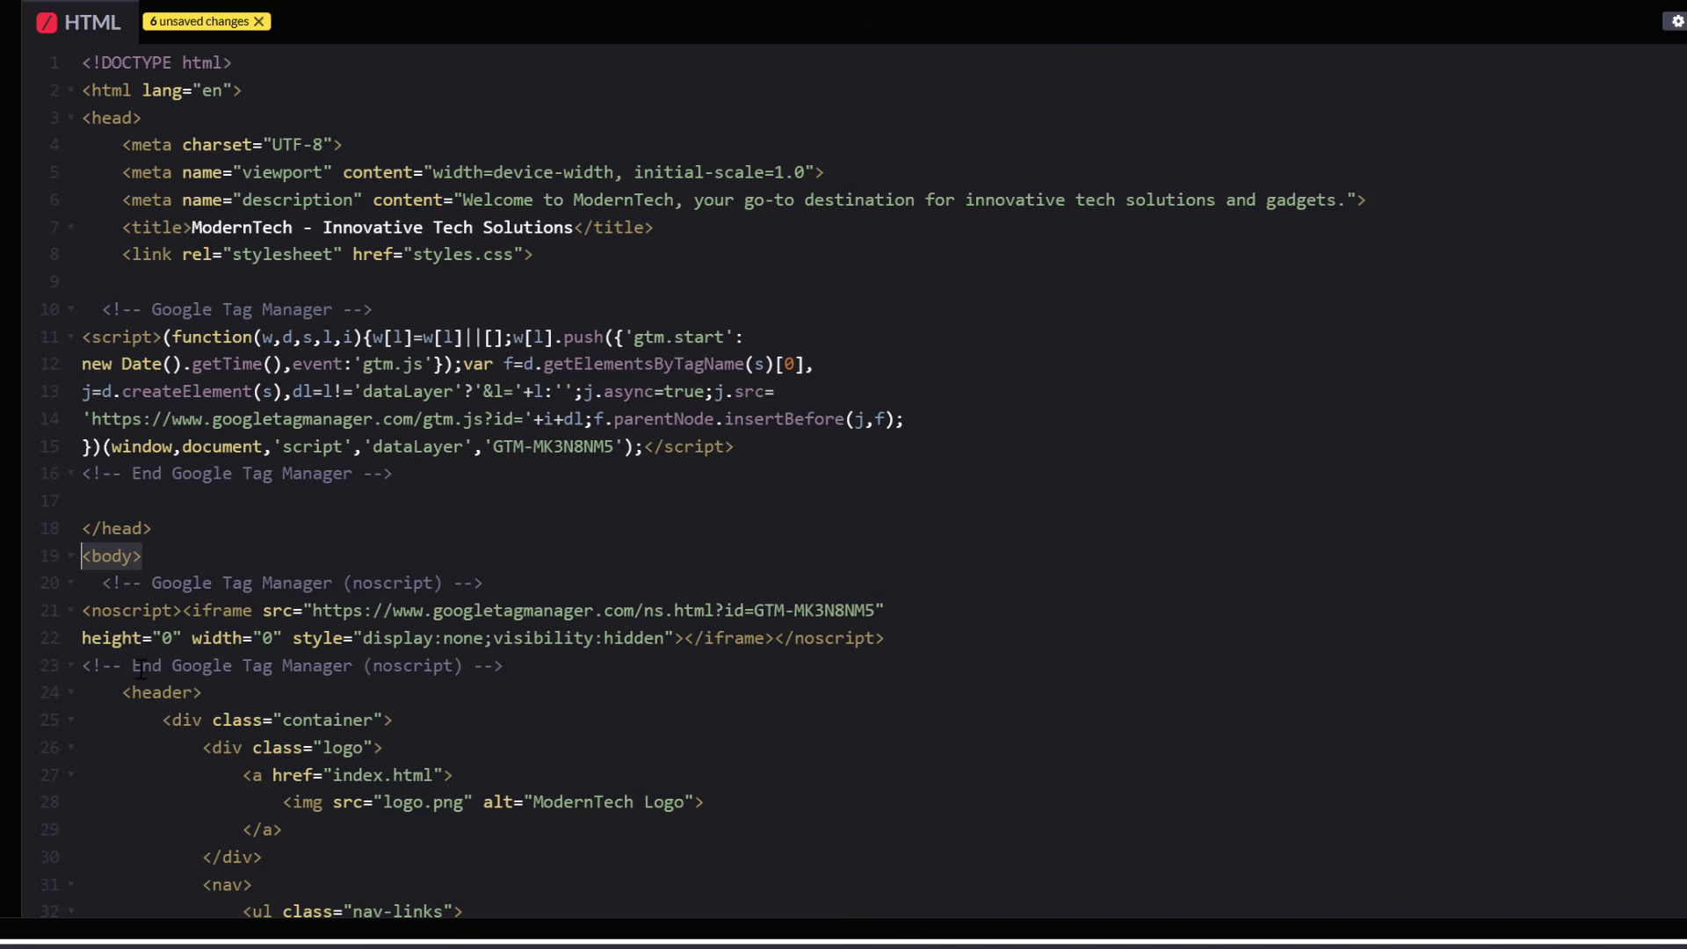
Highlight the noscript block in the body and the script block in the head to review both placements.
drag(527, 668, 83, 584)
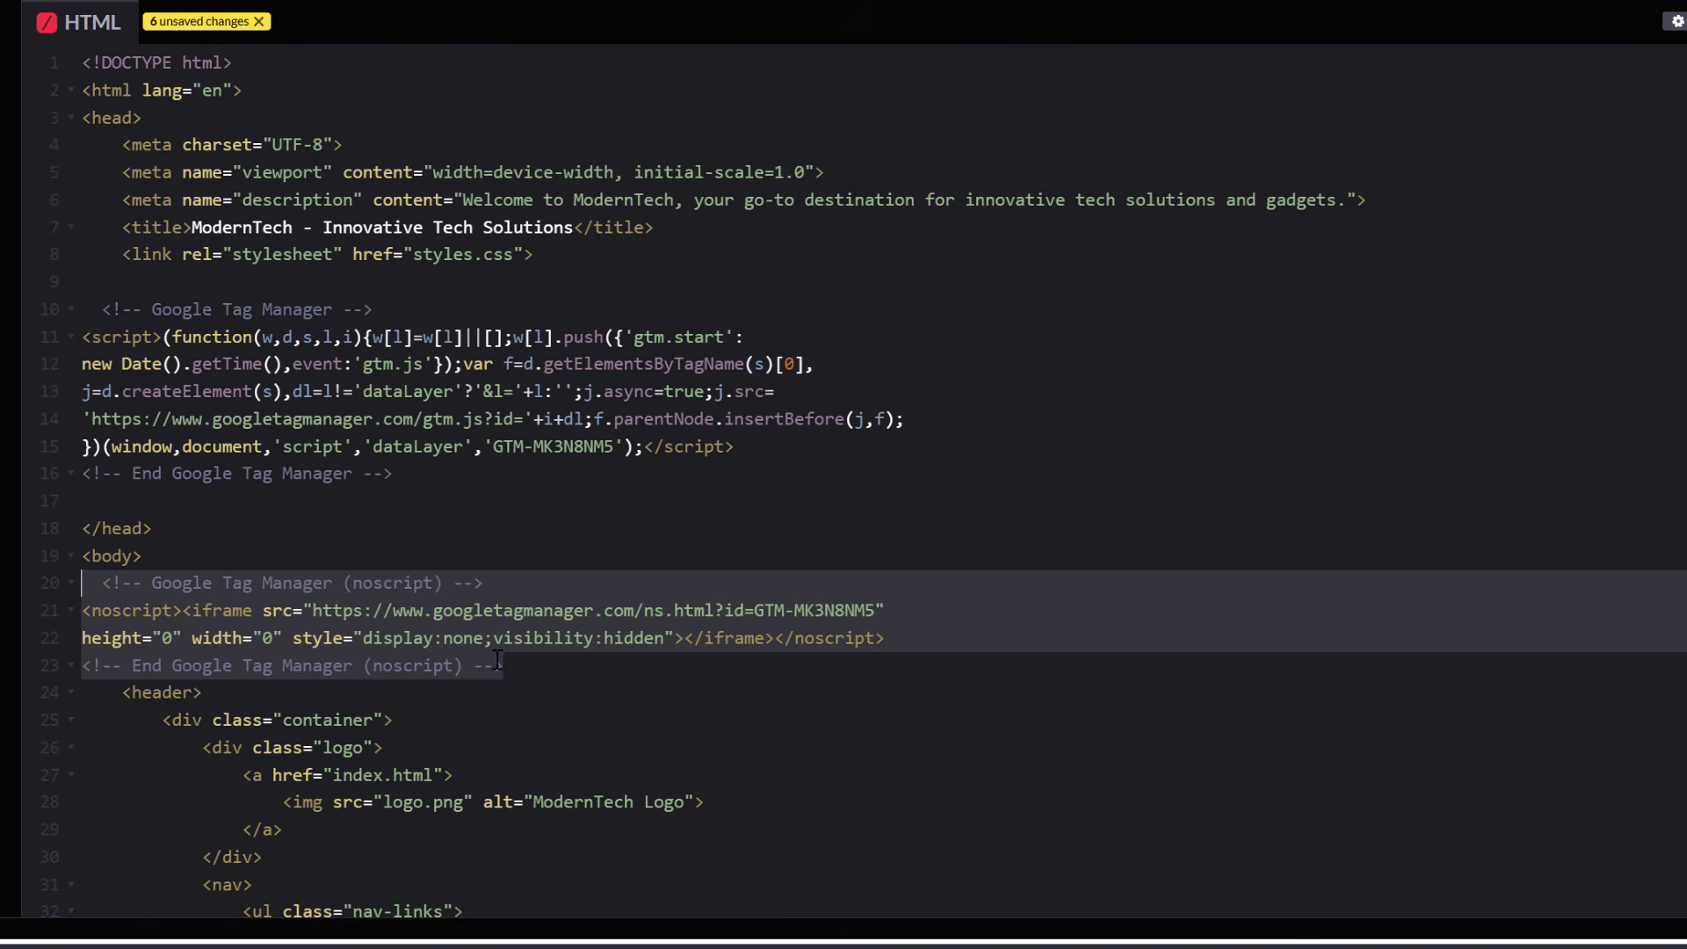
drag(515, 667, 72, 584)
click(522, 666)
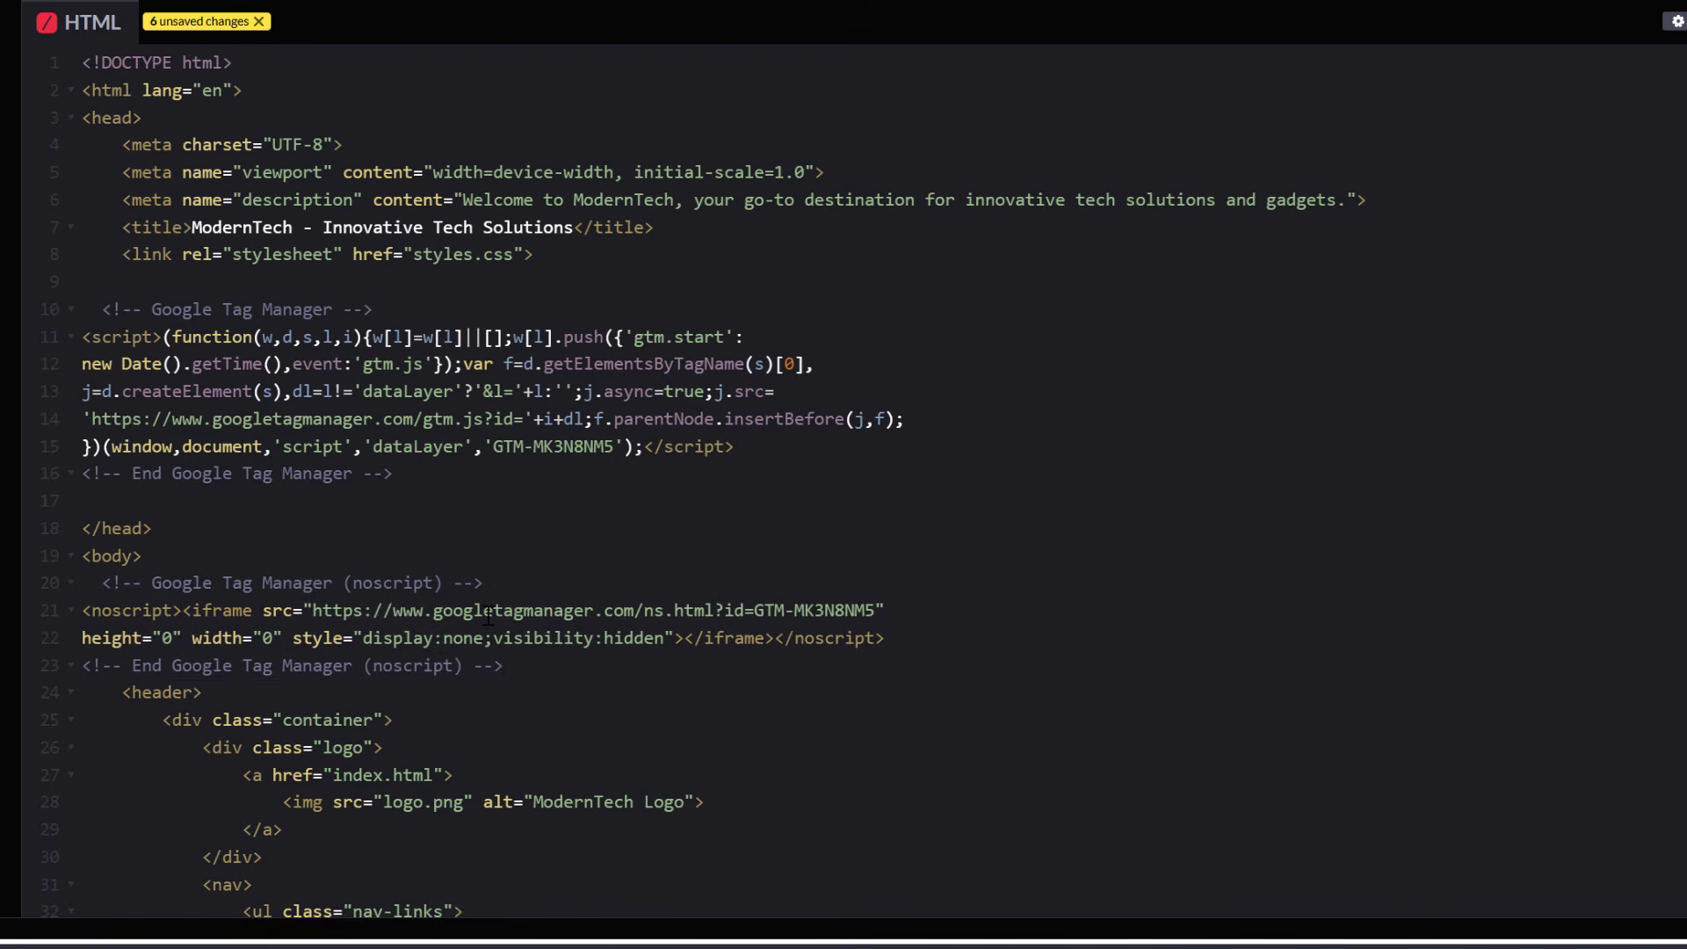
drag(414, 473, 83, 309)
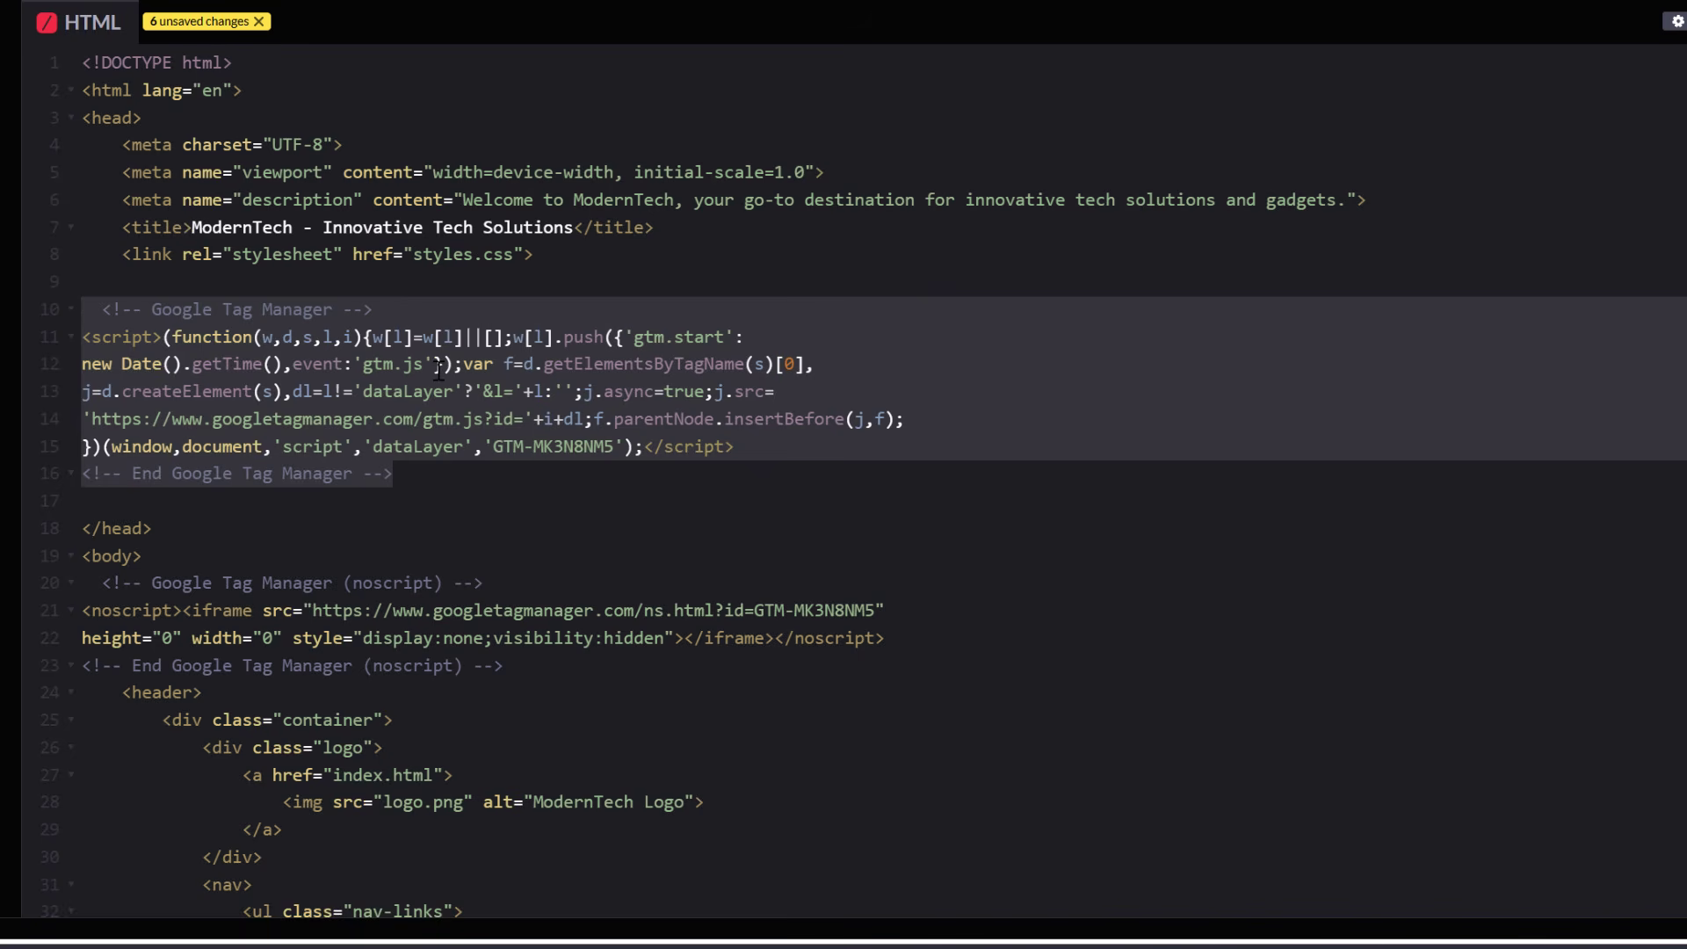
click(159, 576)
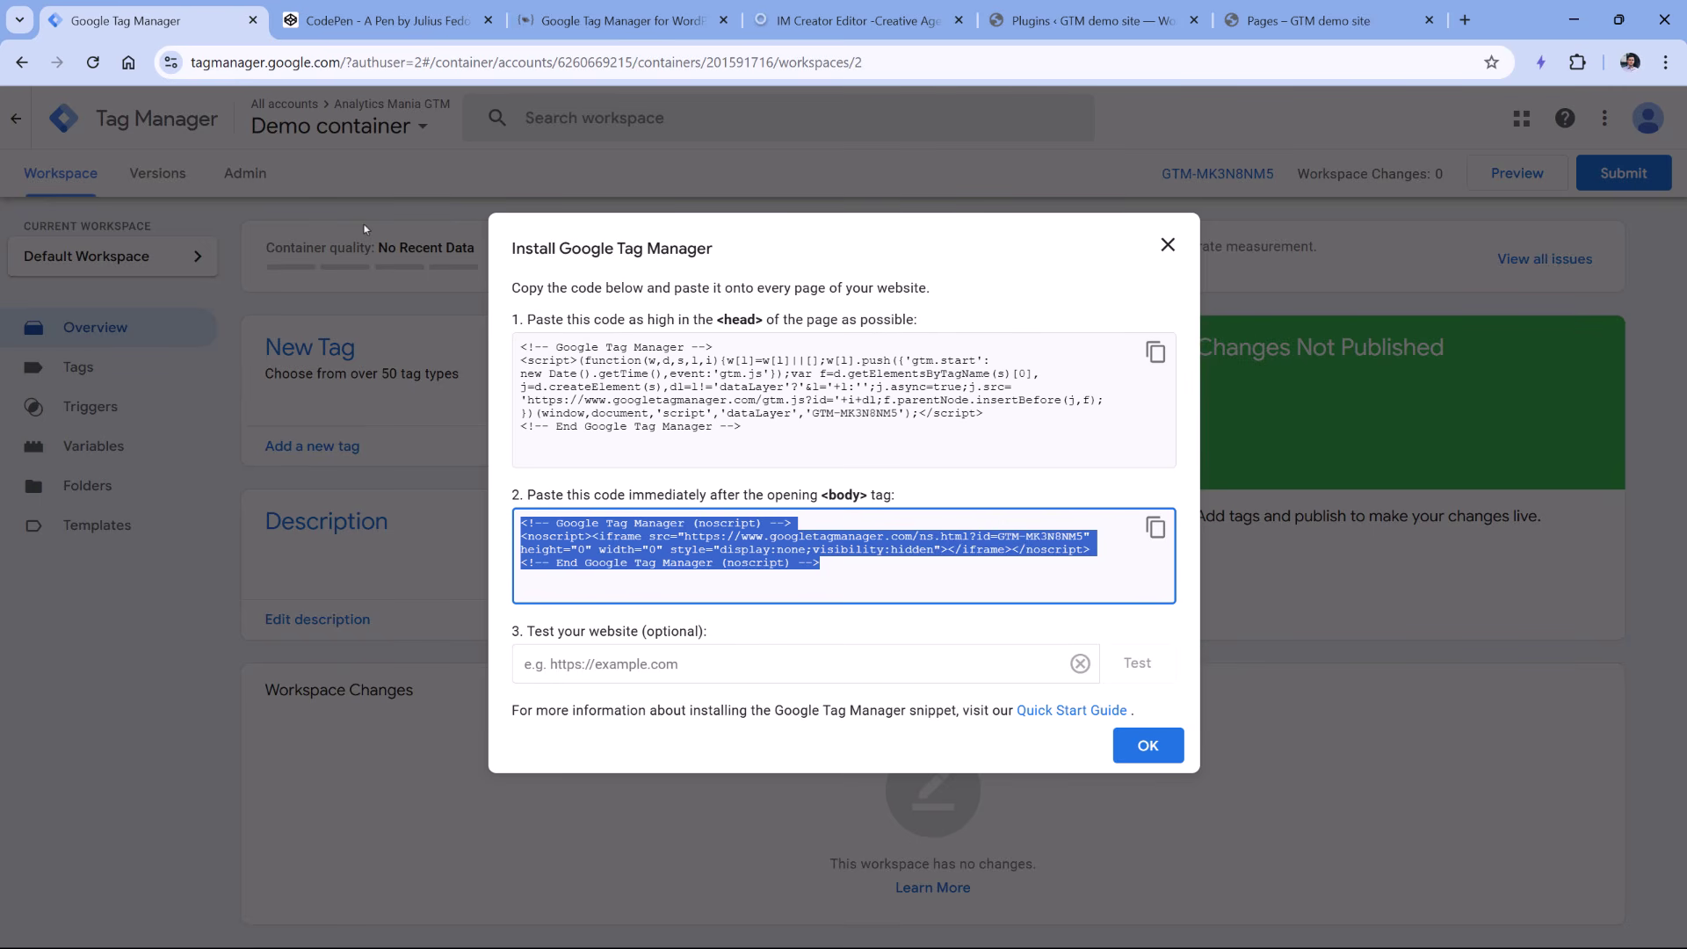
View the Google Tag Manager for WordPress plugin's website and highlight the plugin name.
click(622, 26)
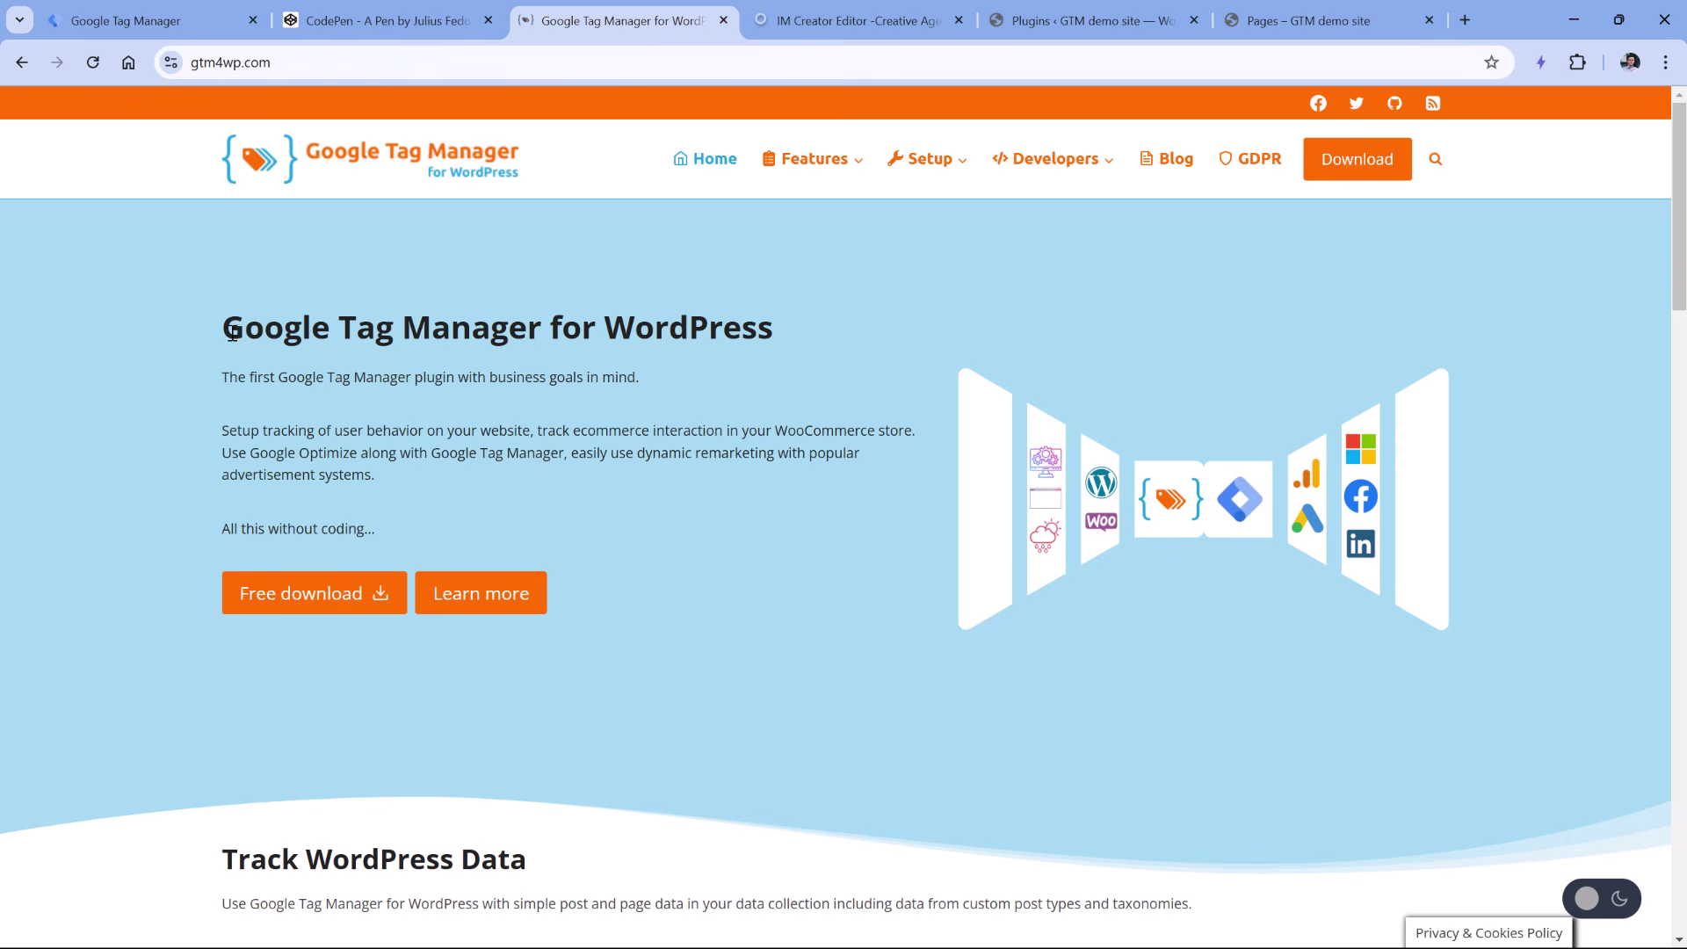
drag(225, 328, 772, 328)
click(806, 376)
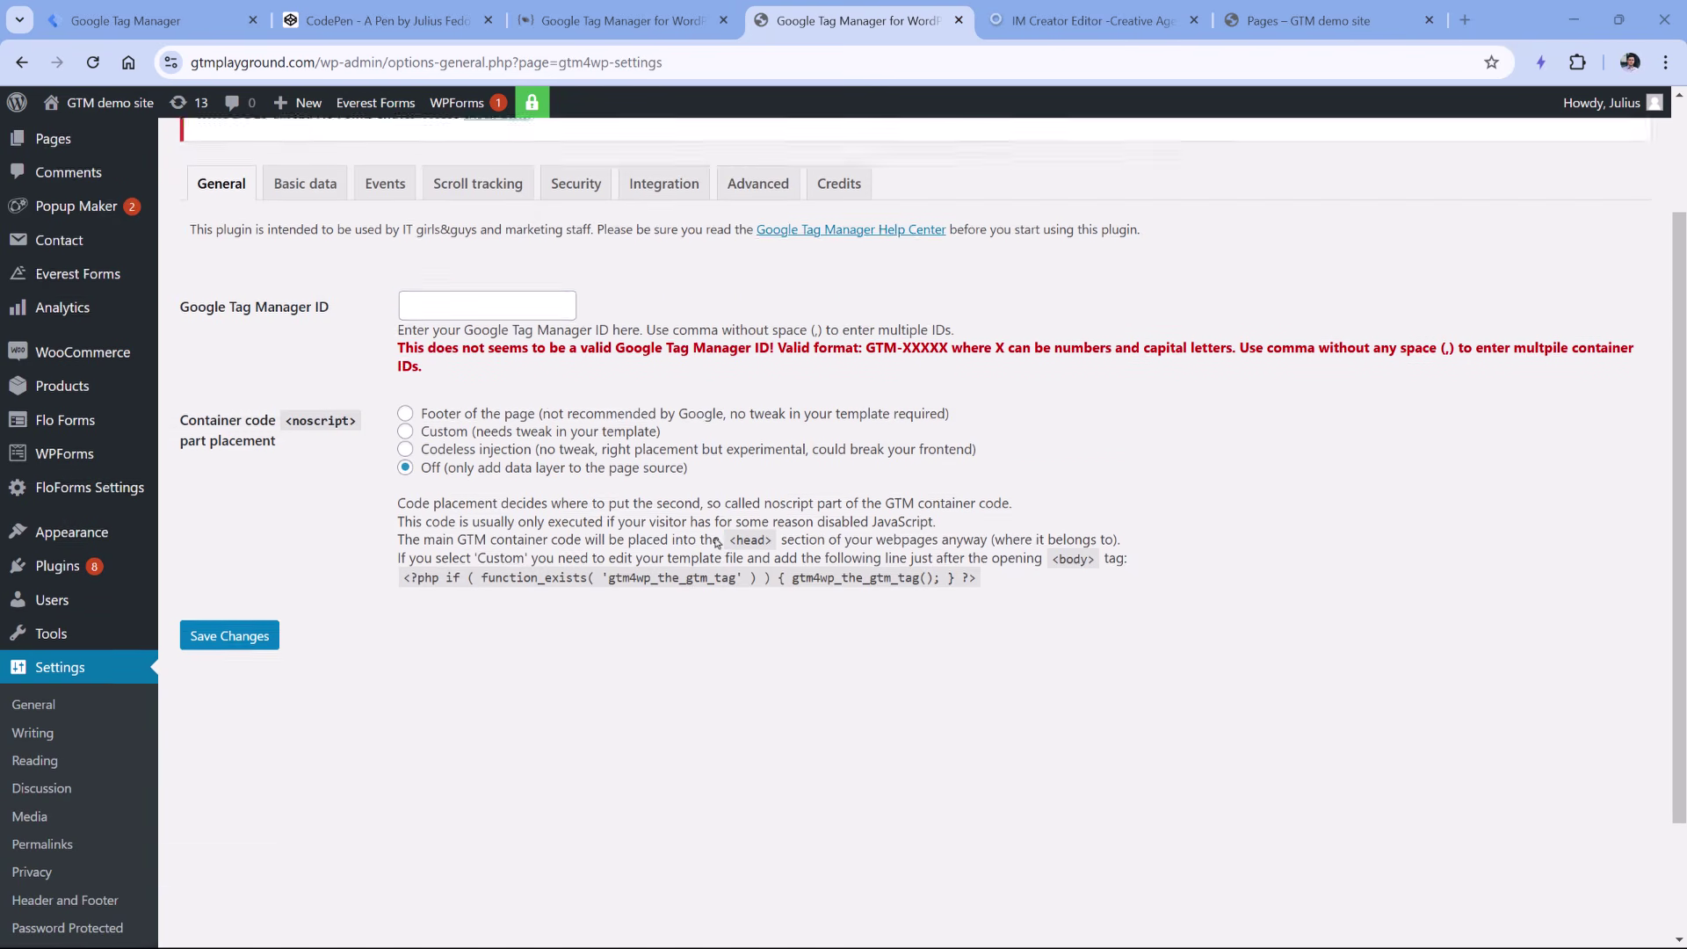
Open the Google Tag Manager plugin settings in the WordPress admin and go to the Google Tag Manager ID field.
scroll(172, 652, down, 1)
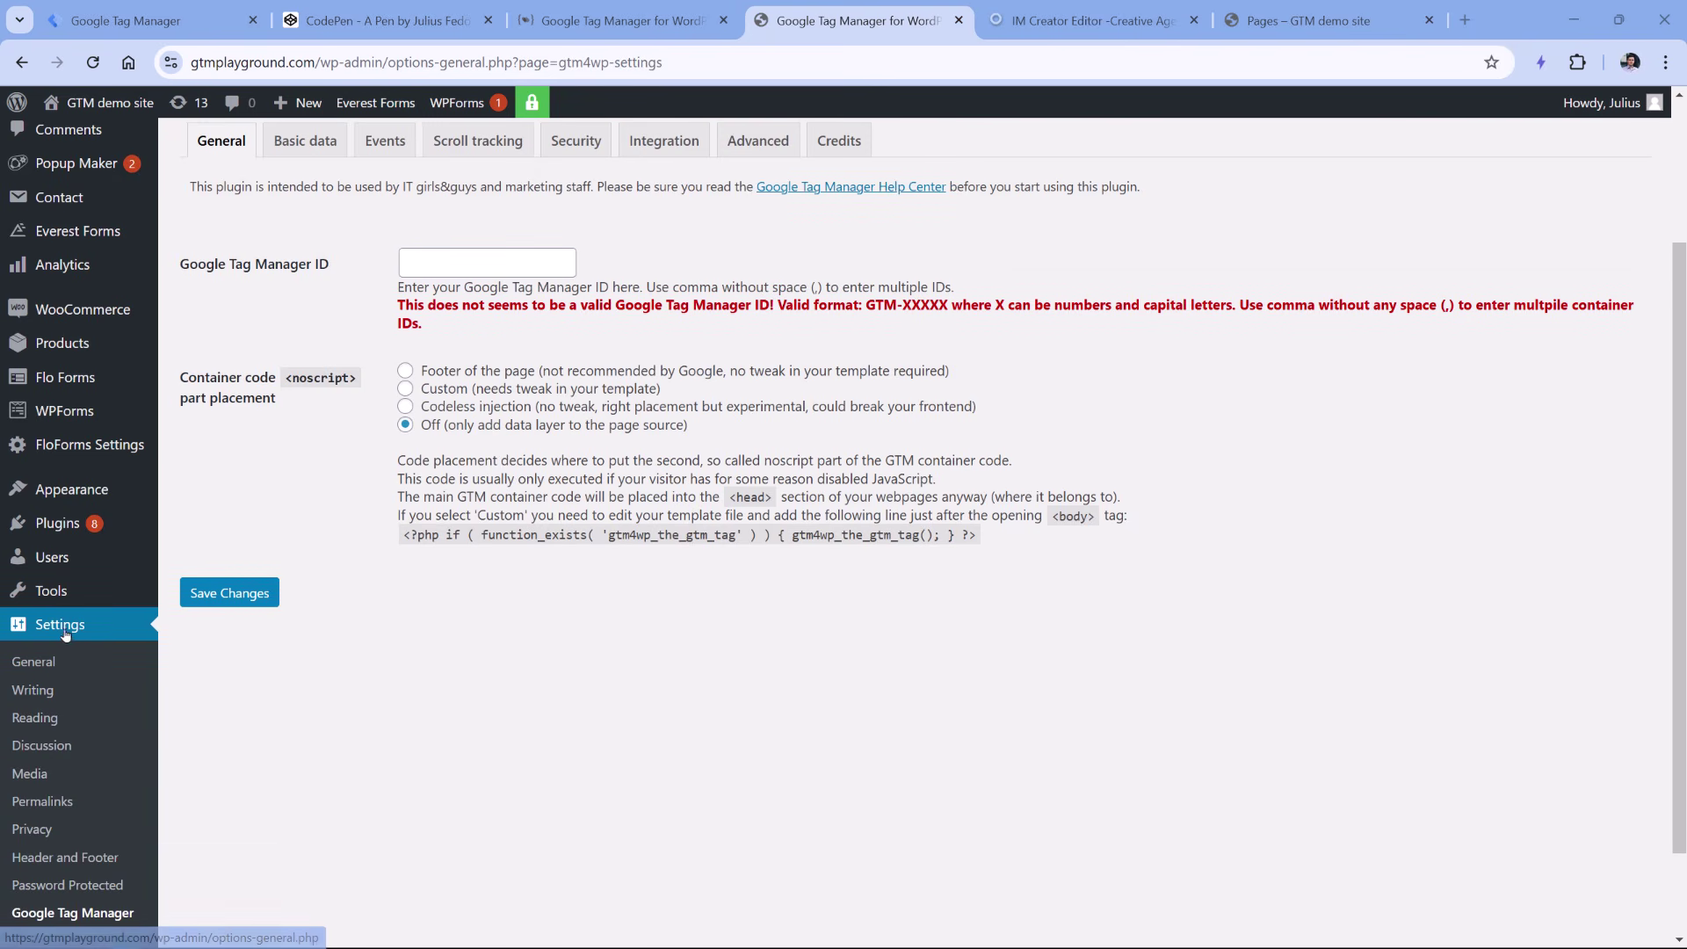
click(55, 913)
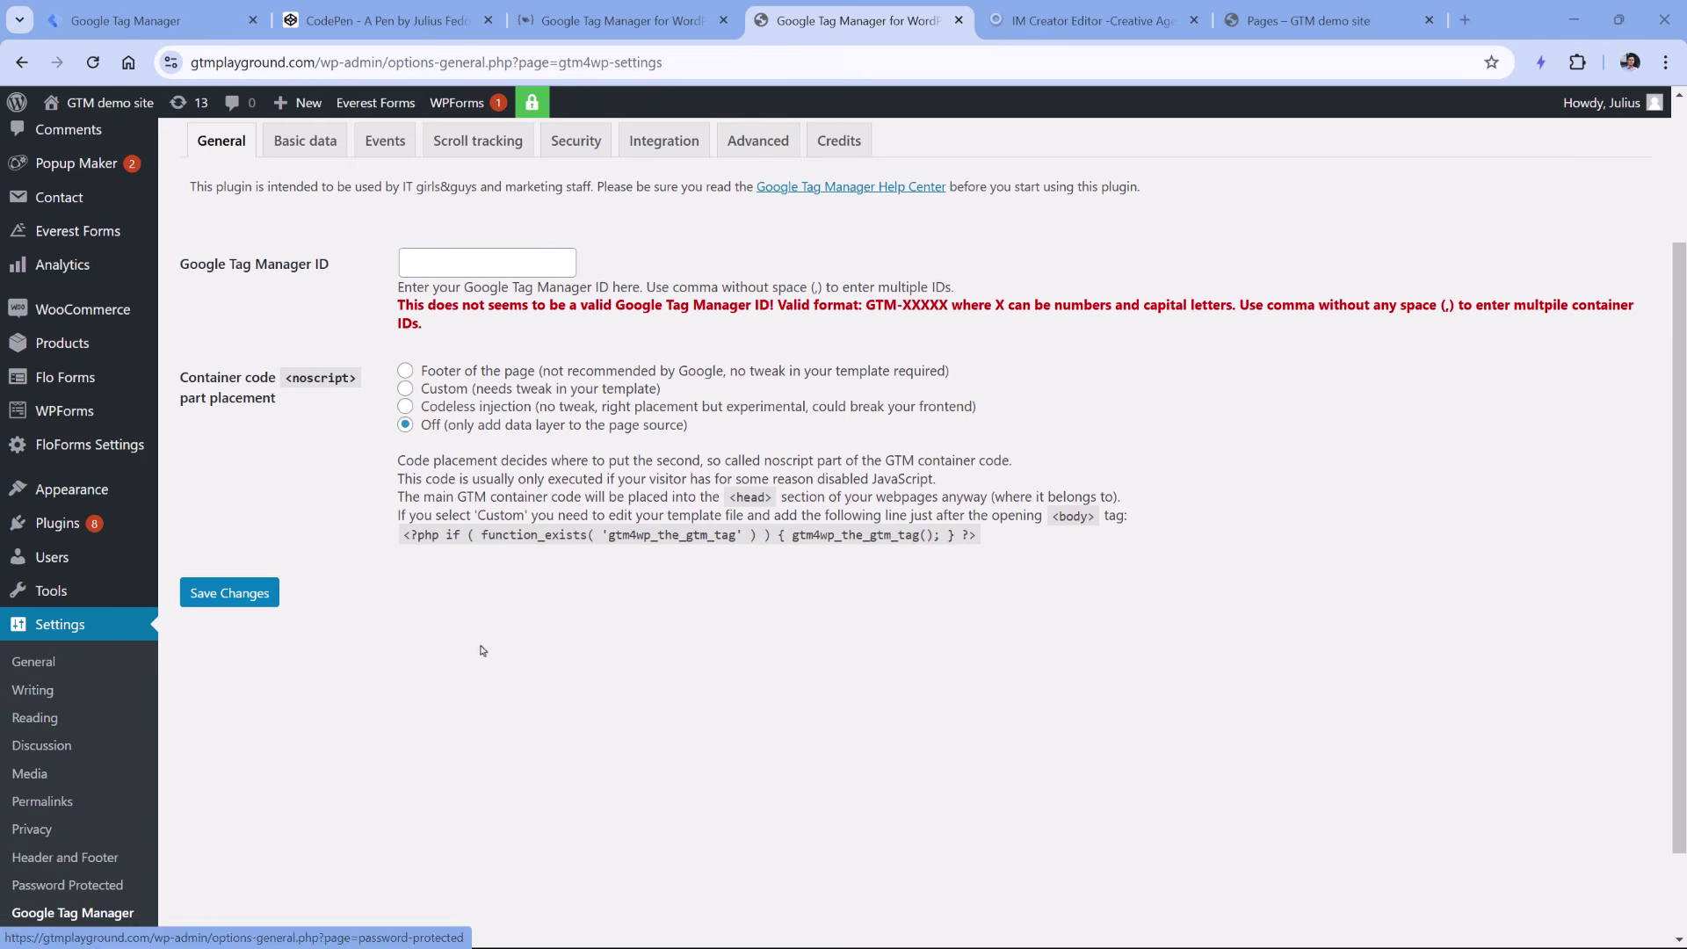
click(491, 458)
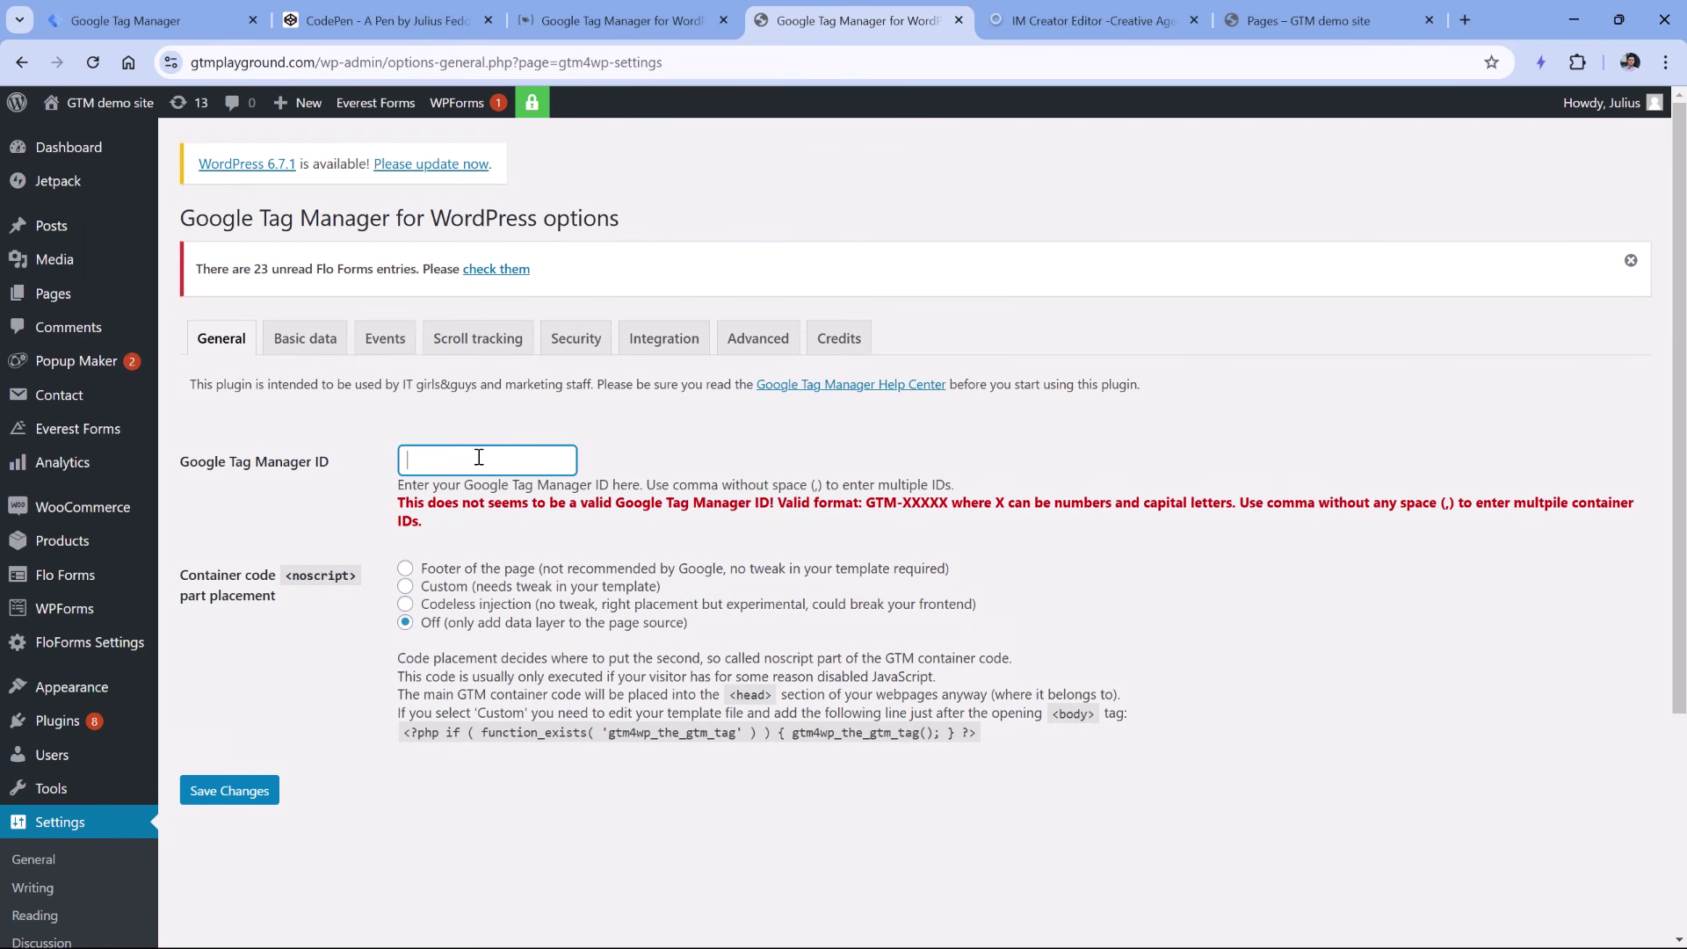
Copy the container ID GTM-MK3N8NM5 from the head snippet in Tag Manager and close the installation instructions.
click(123, 20)
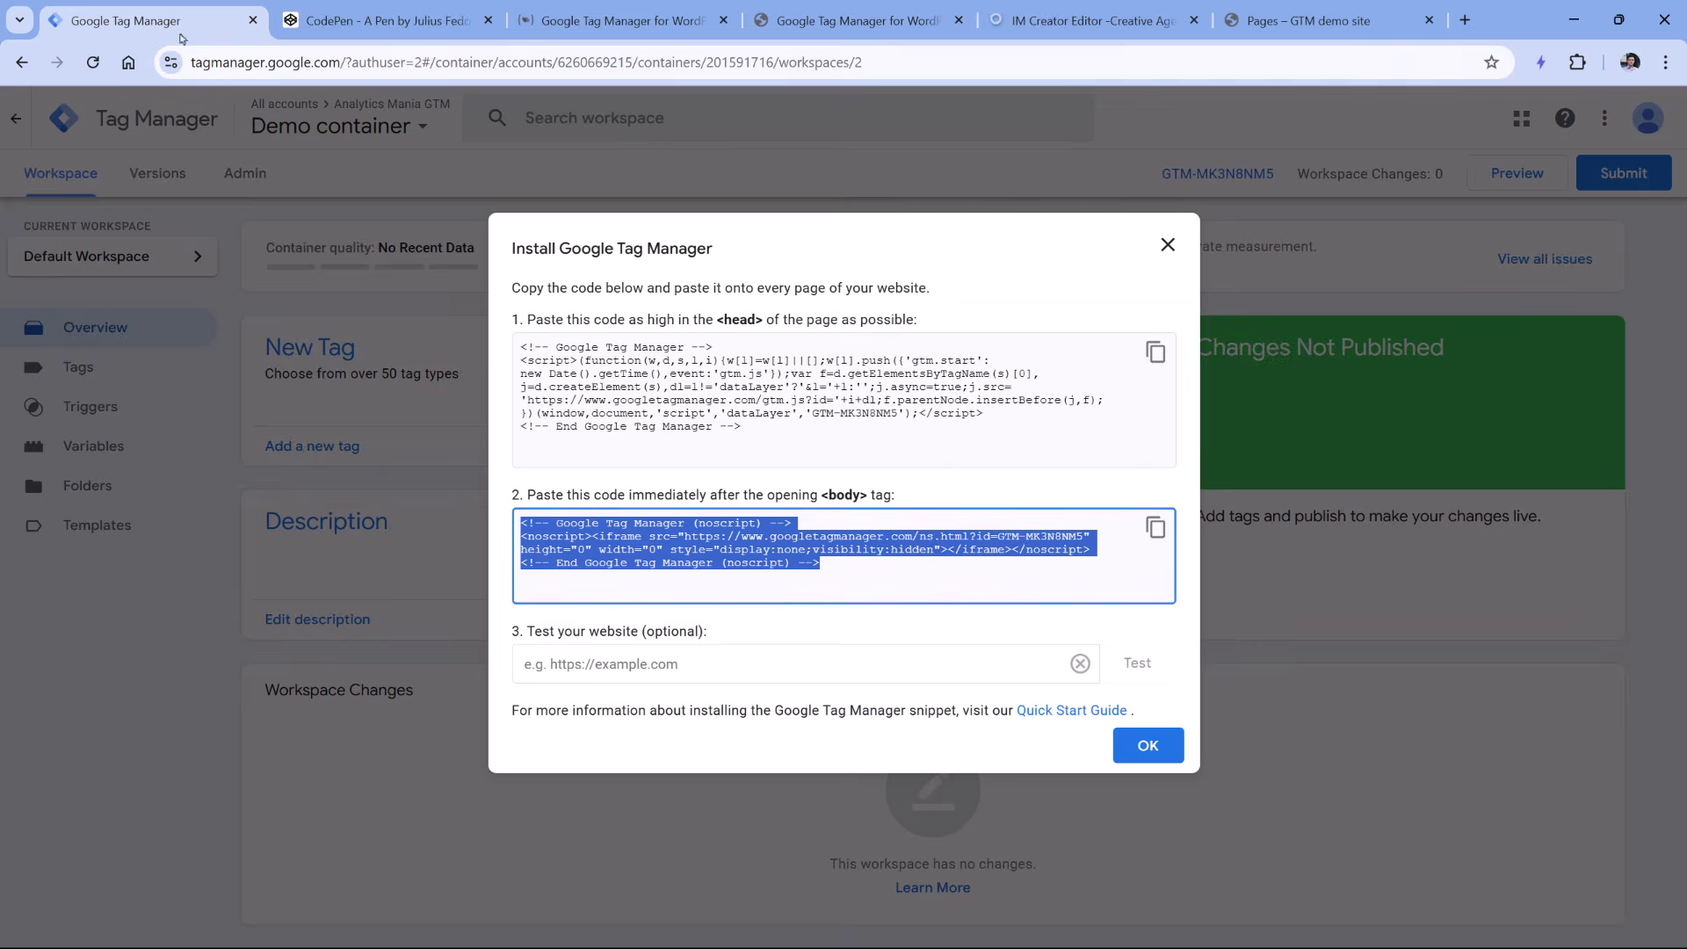
click(824, 426)
drag(811, 415, 891, 420)
key(ctrl+plus)
key(ctrl+plus)
drag(807, 499, 910, 498)
key(ctrl+c)
click(1248, 283)
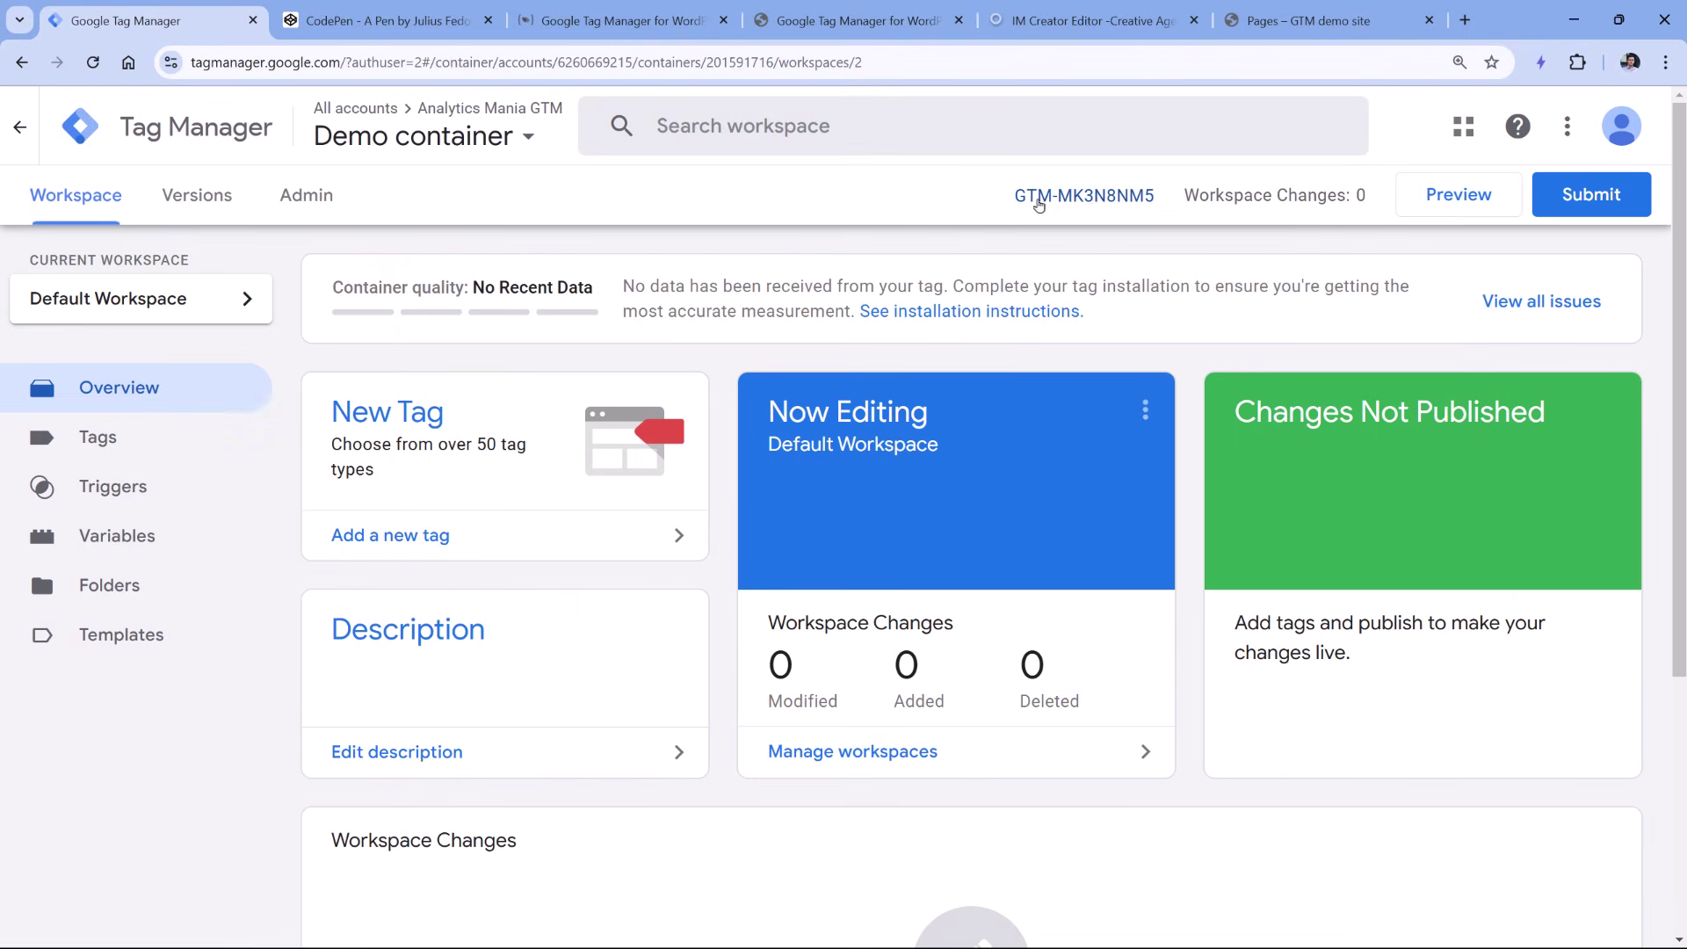
Enter GTM-MK3N8NM5 as the WordPress plugin's Google Tag Manager ID and set the noscript placement to Codeless injection.
key(ctrl+4)
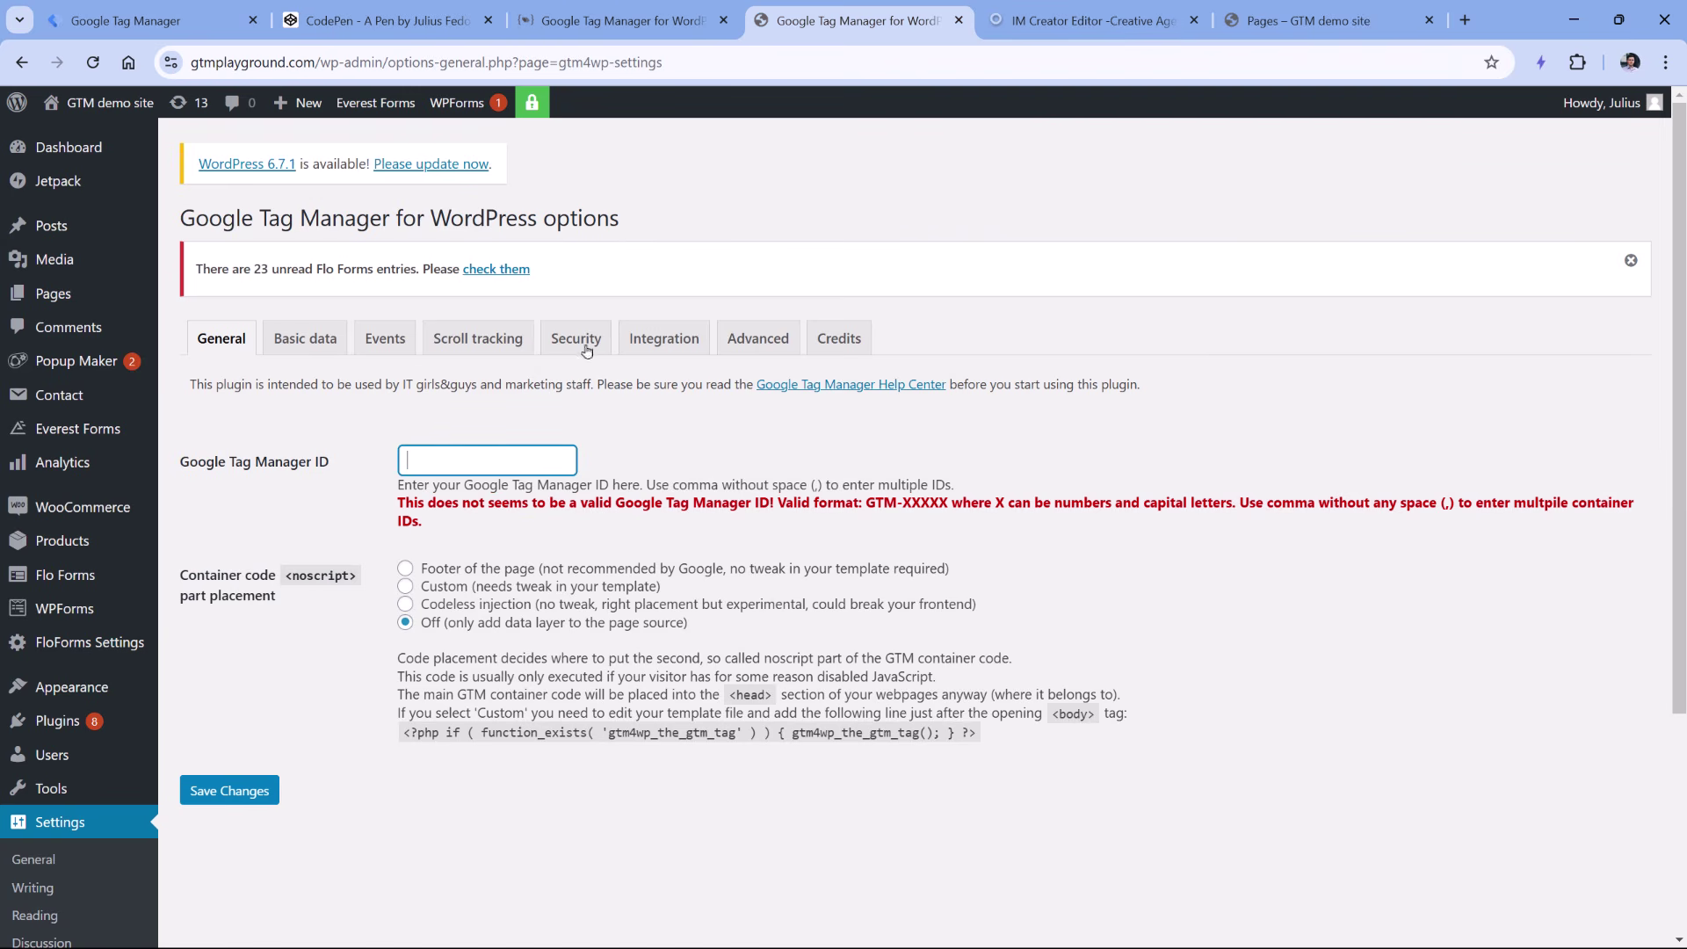
click(473, 463)
key(ctrl+v)
click(661, 455)
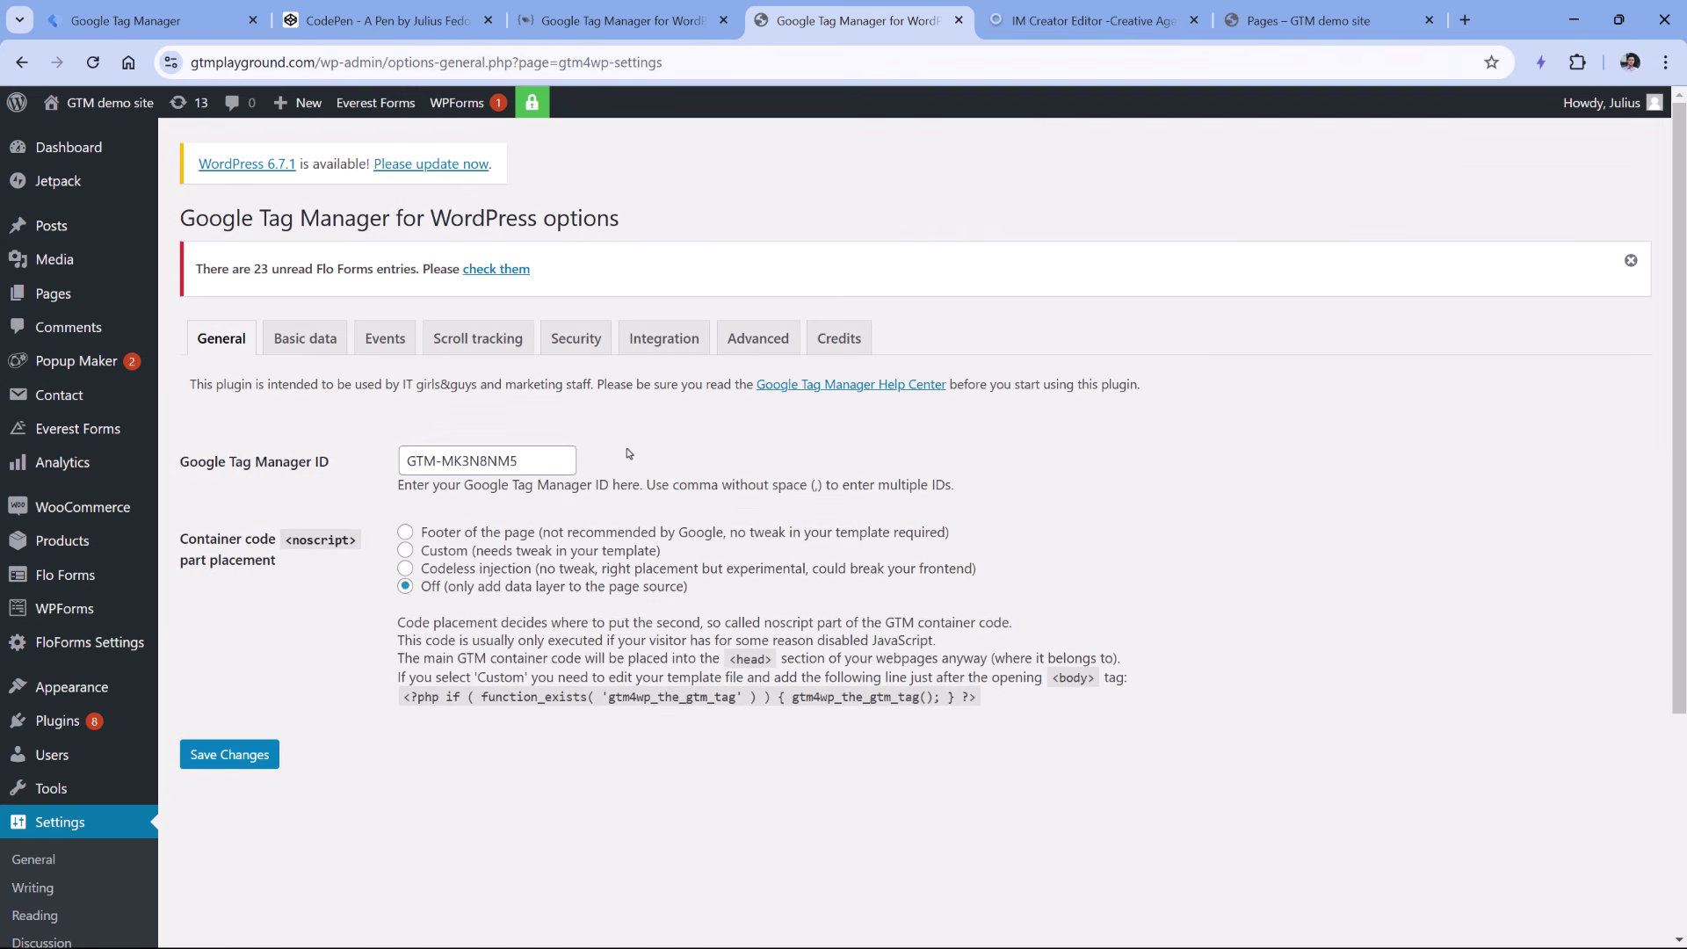
click(405, 567)
drag(286, 541, 350, 547)
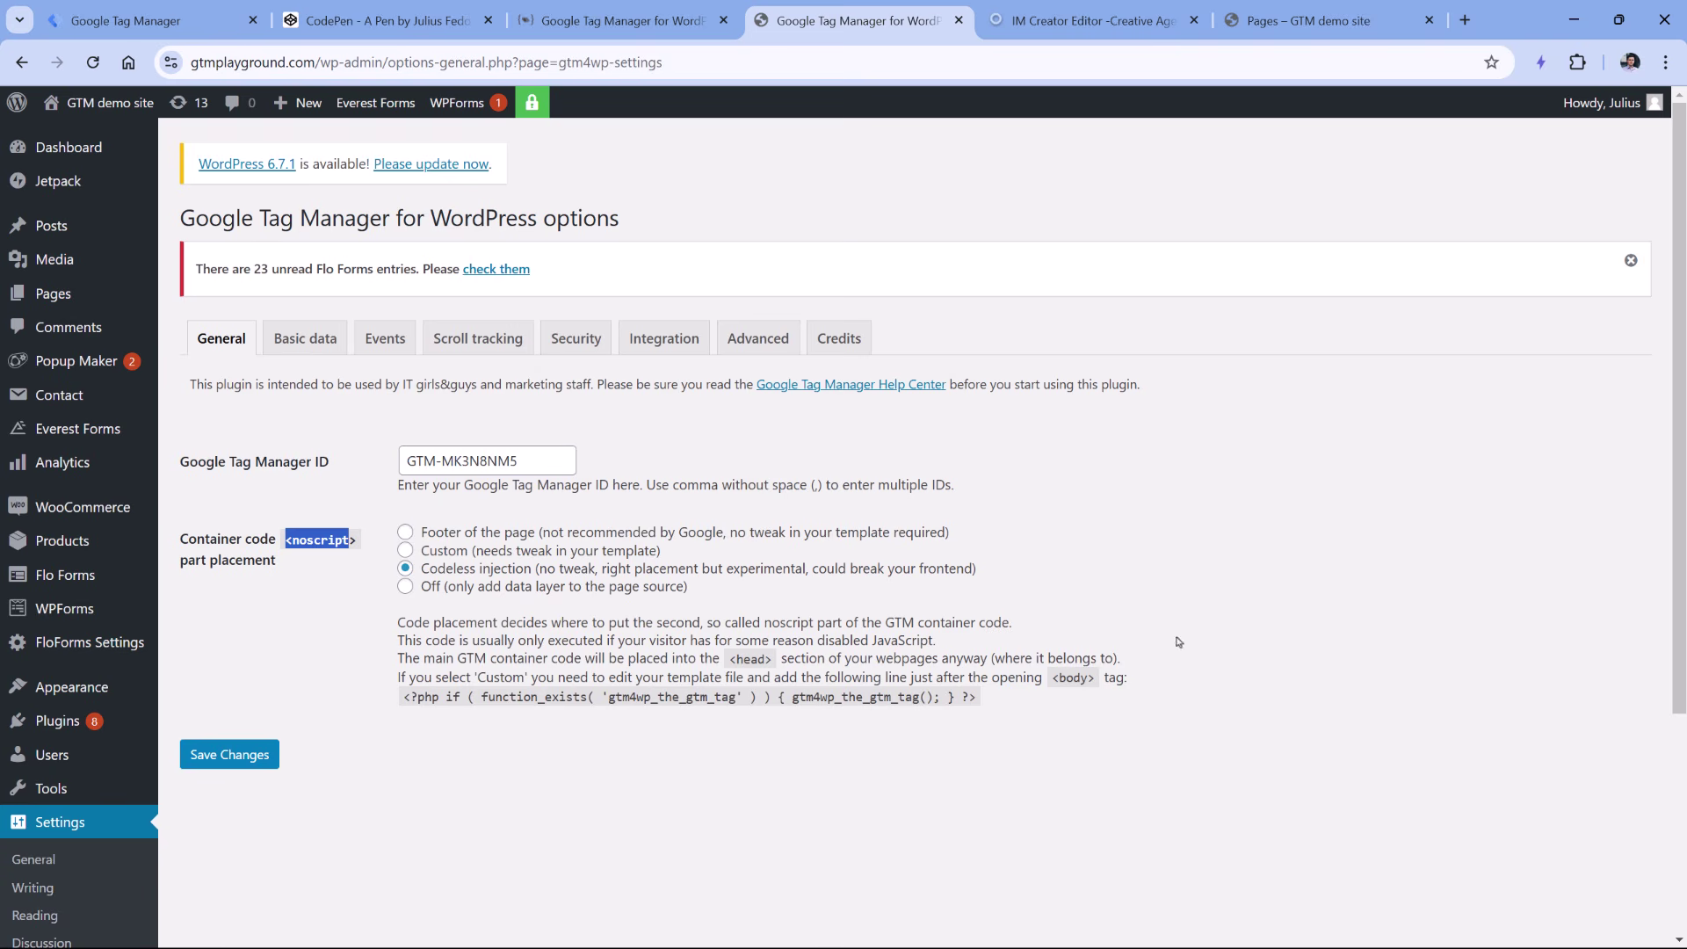
Switch to the IM Creator website editor and open the Pro settings containing the site header code.
click(1090, 31)
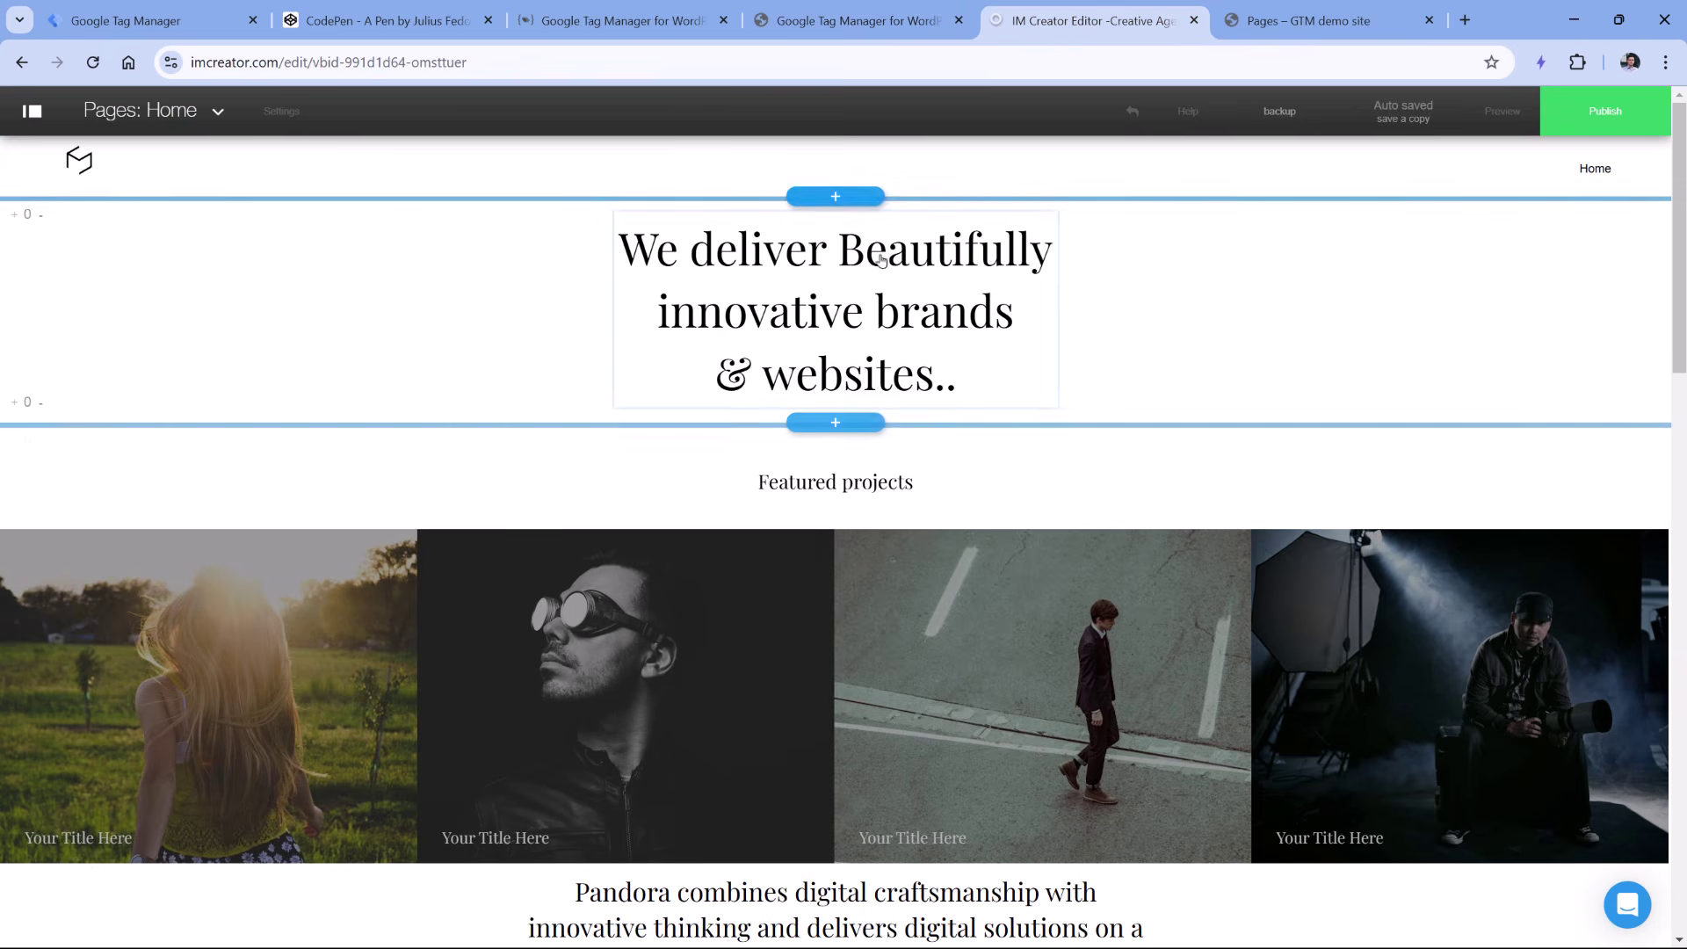
click(283, 112)
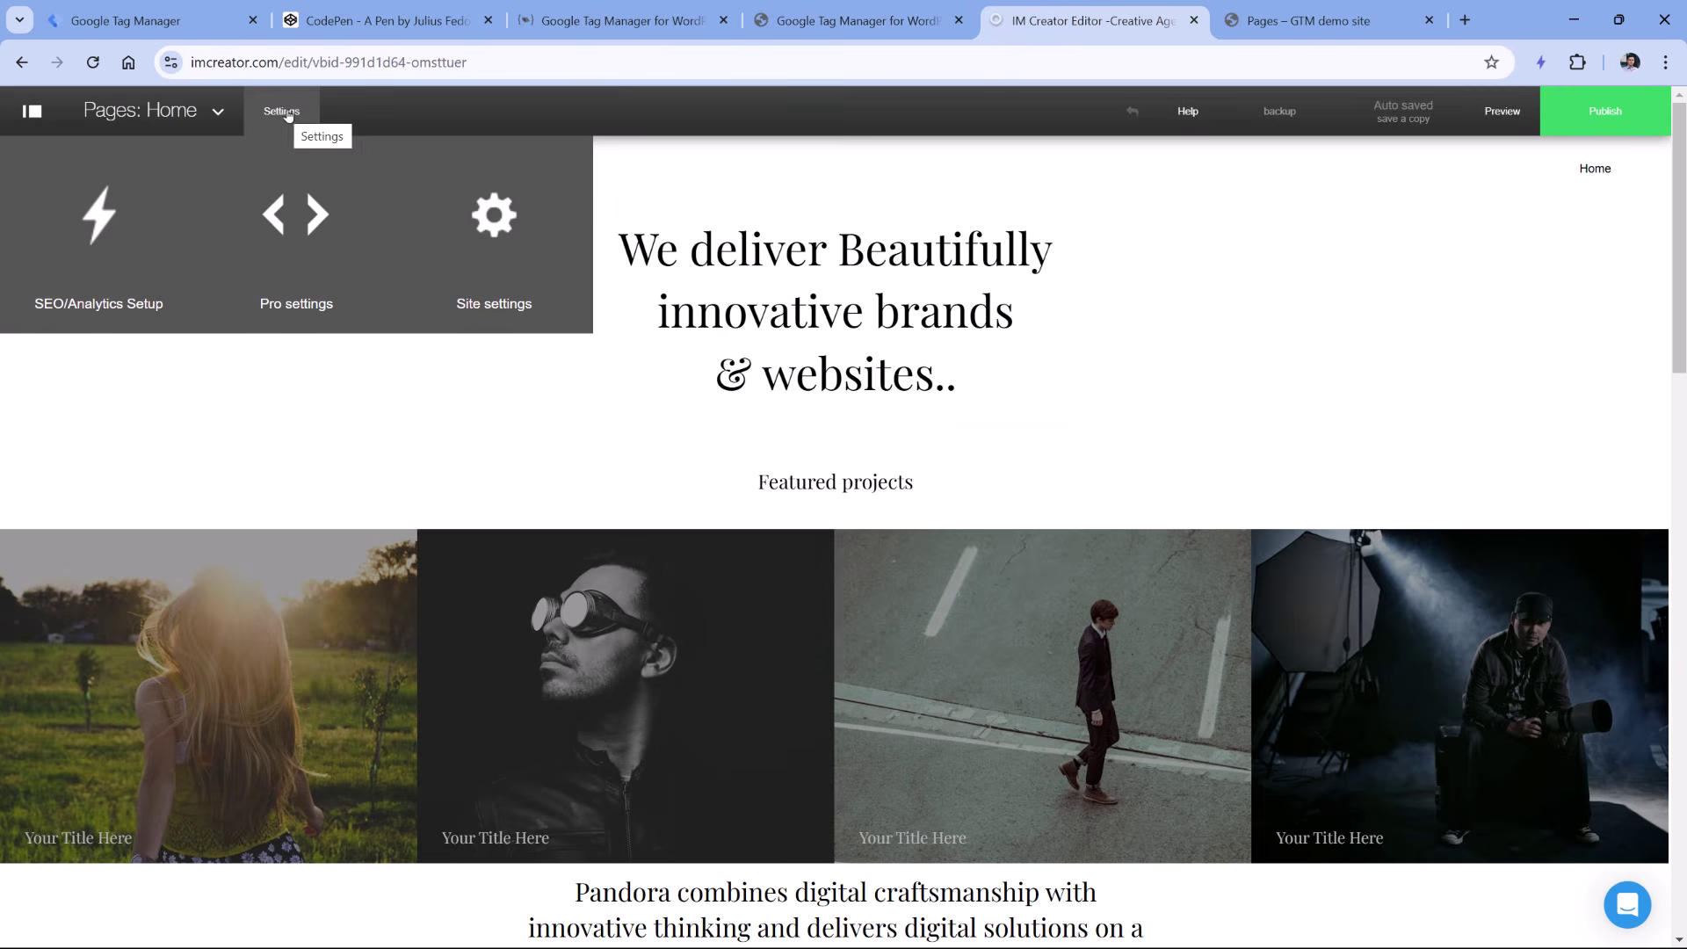
click(299, 239)
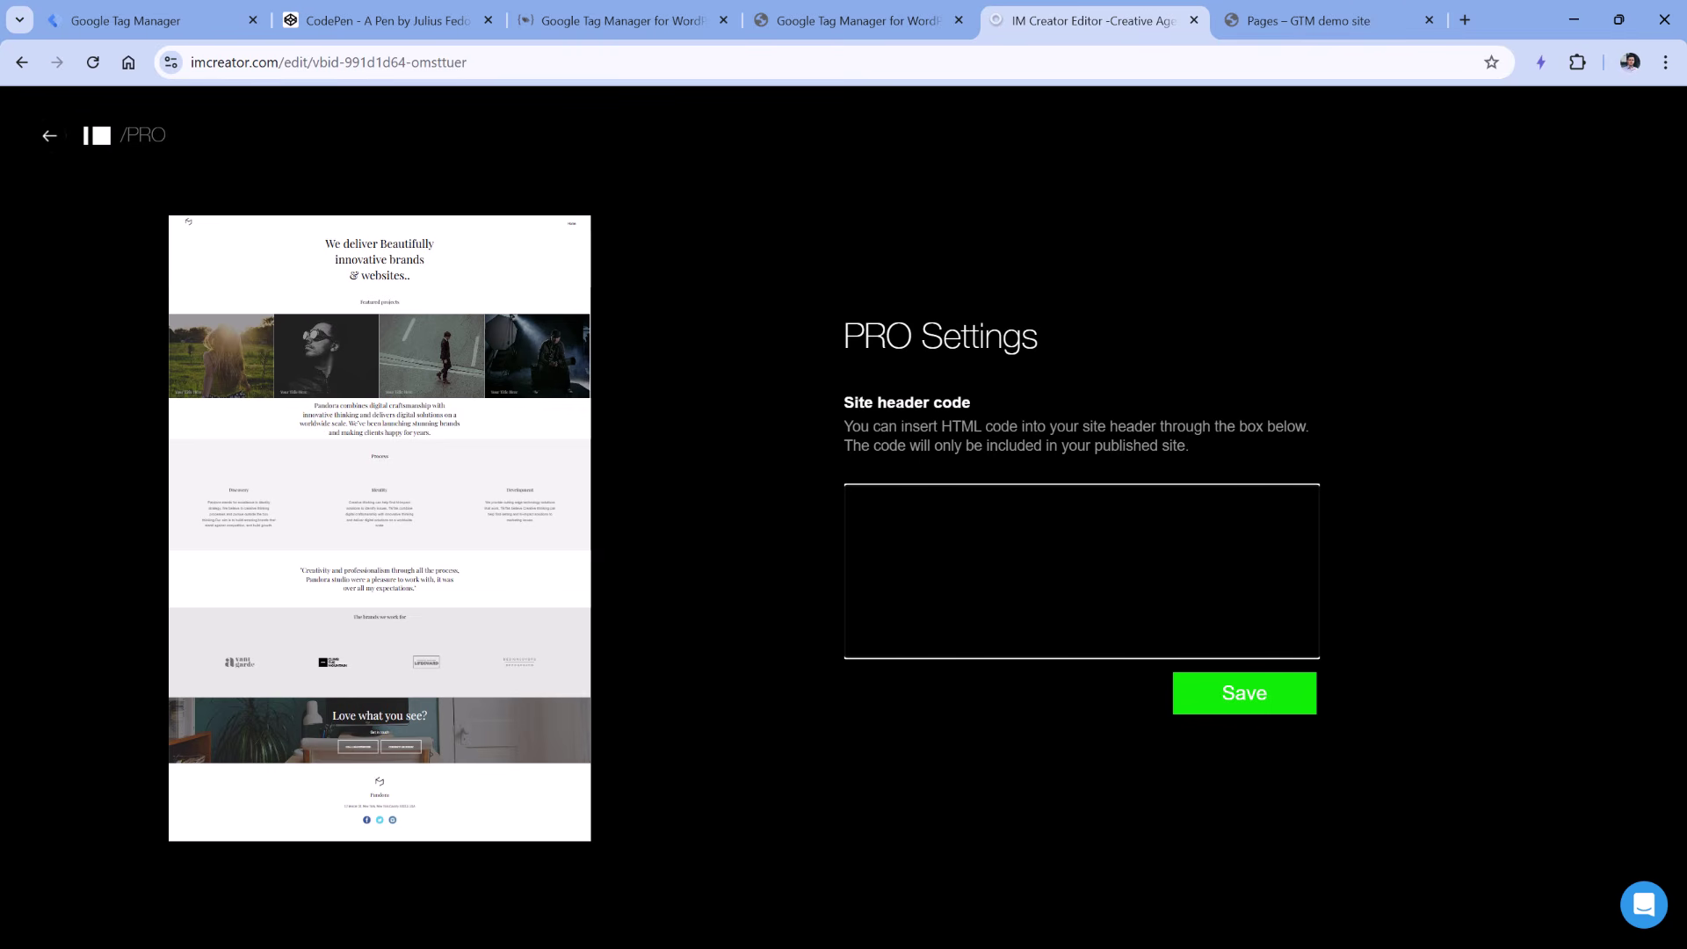
Reopen the container's installation code in Tag Manager and copy the whole head snippet.
click(132, 20)
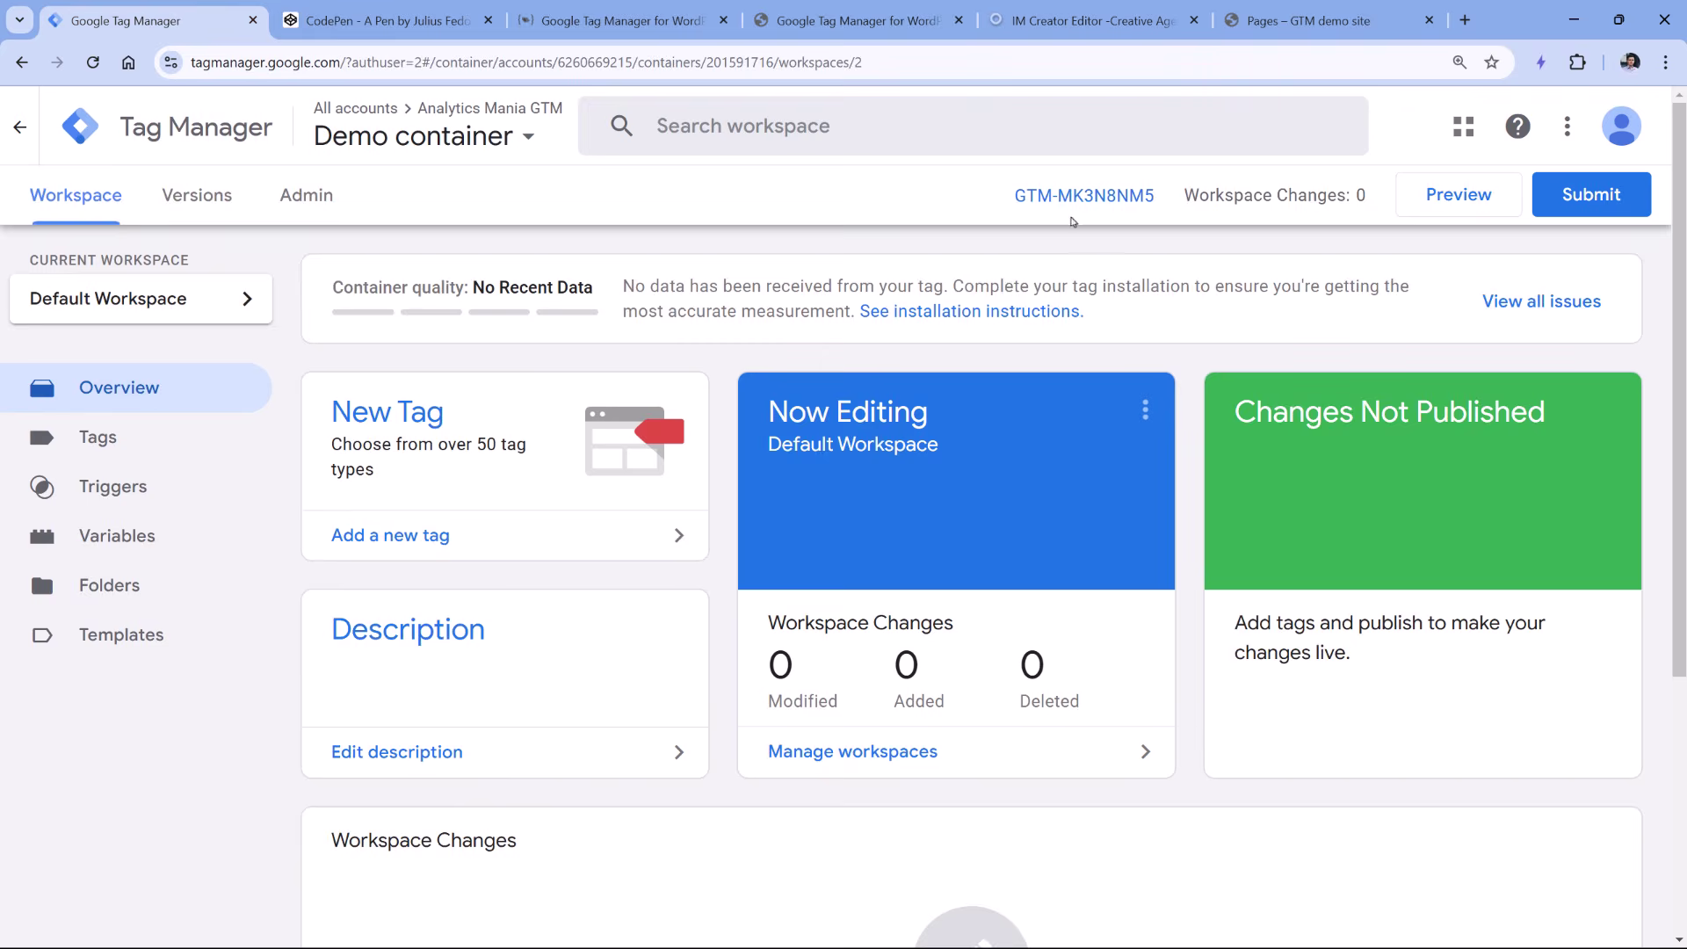
click(1101, 195)
click(915, 523)
key(ctrl+c)
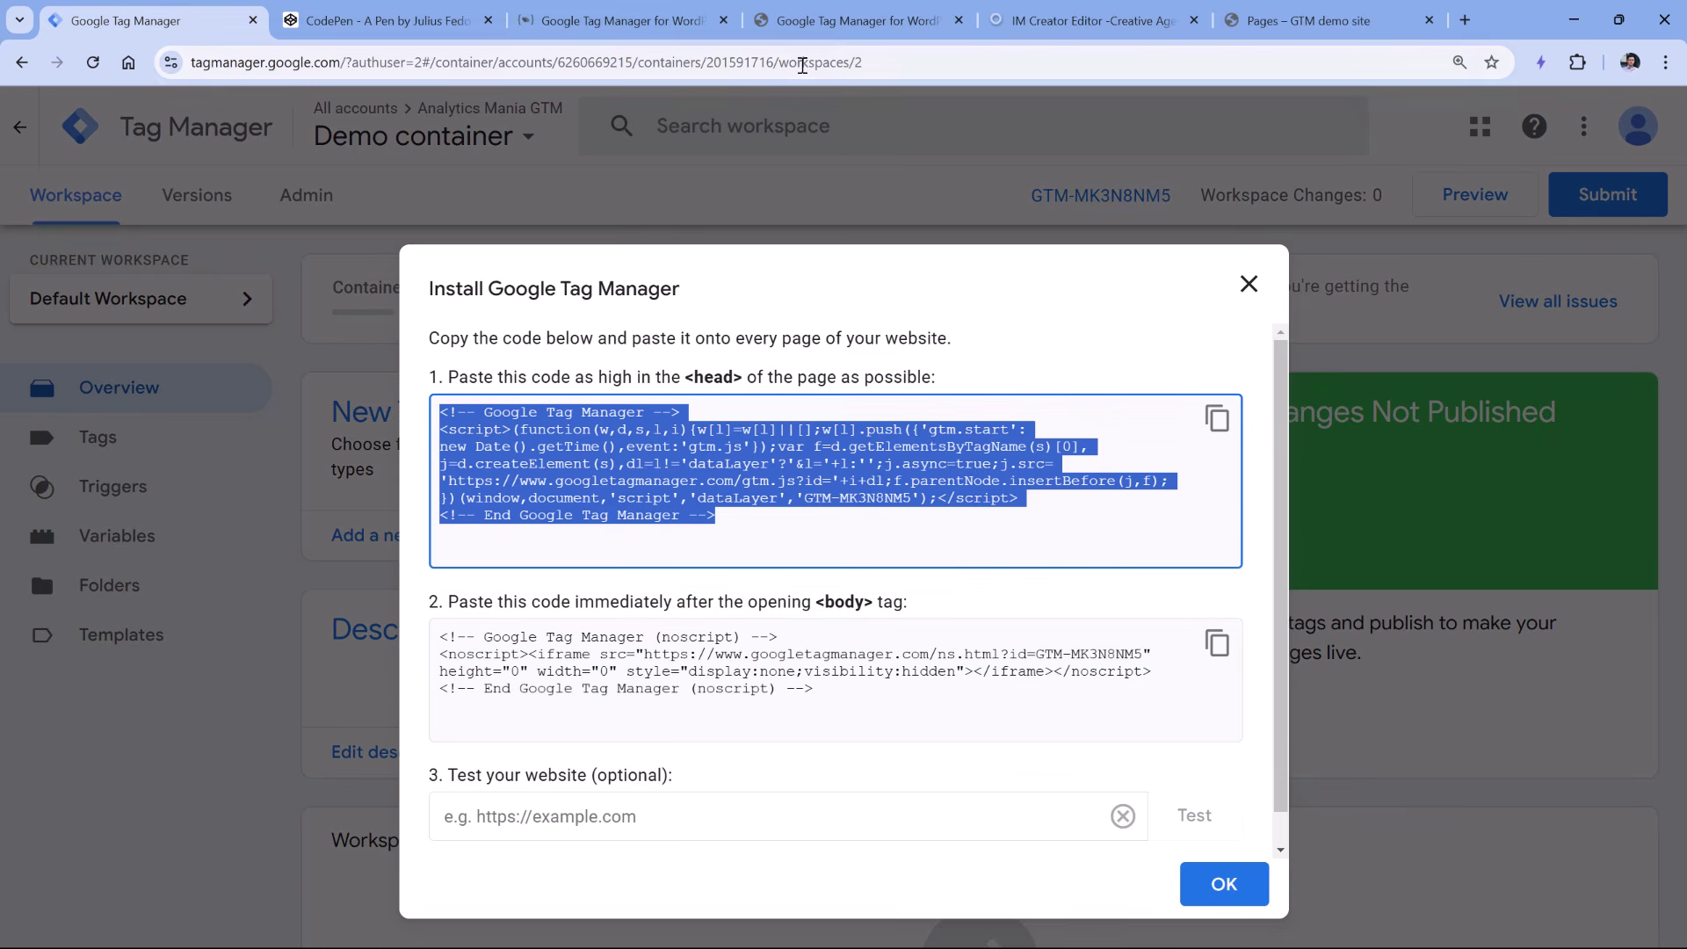
Paste the Google Tag Manager head snippet into IM Creator's site header code and return to Tag Manager.
click(862, 18)
click(1094, 21)
key(ctrl+v)
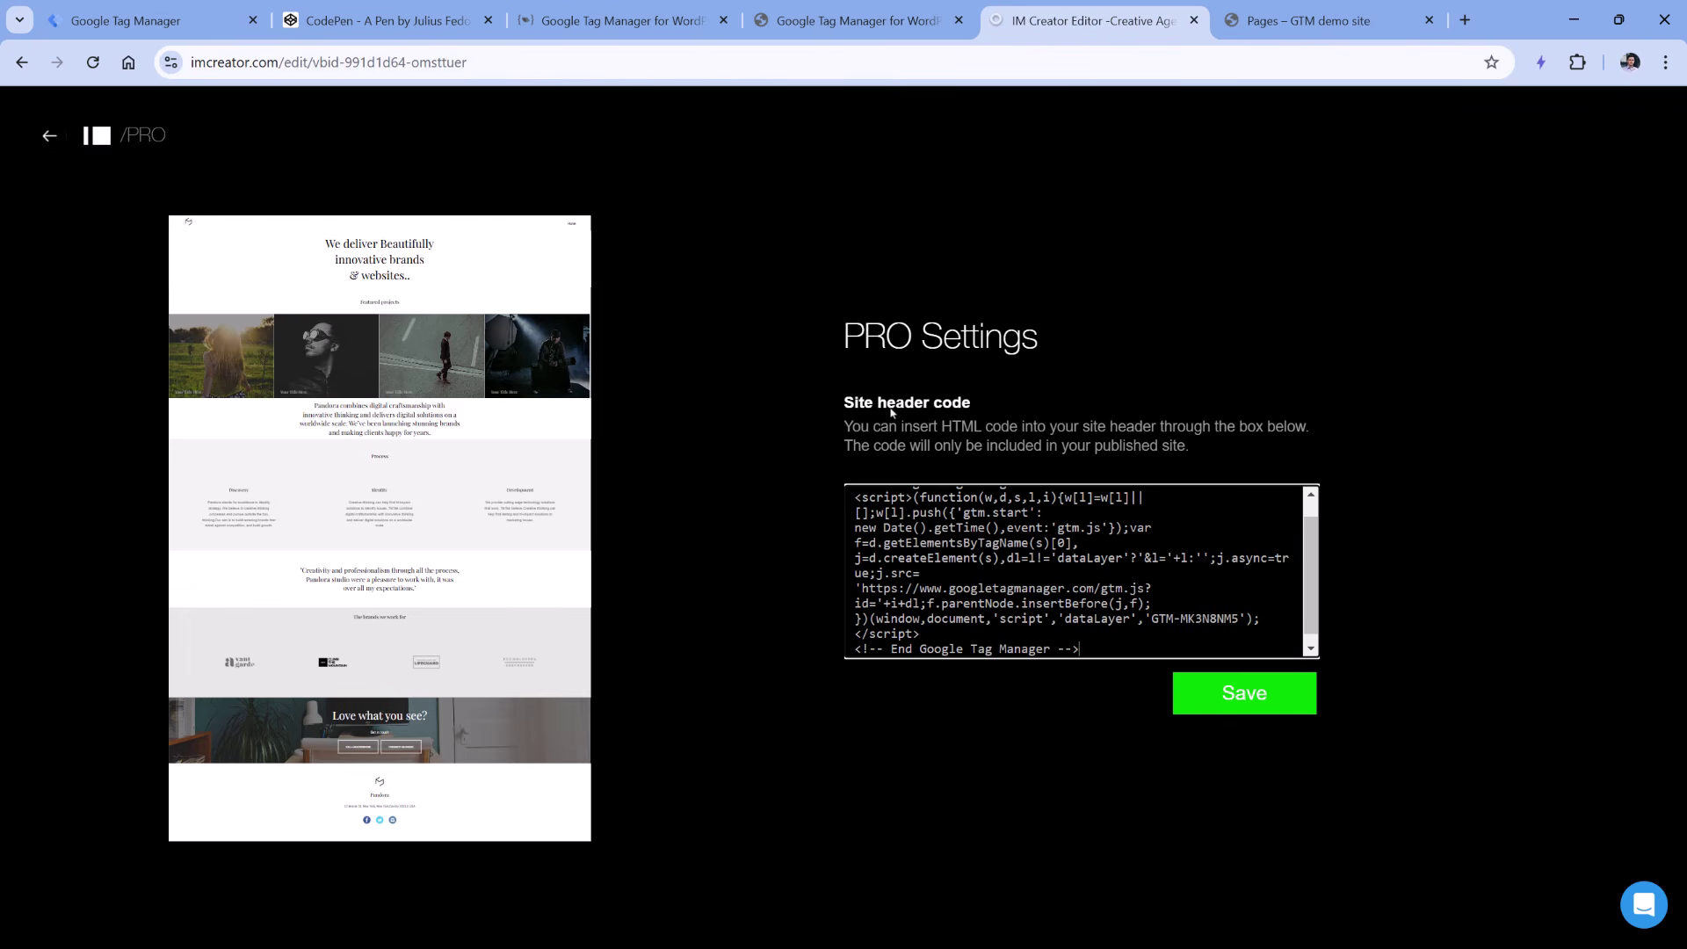
click(132, 20)
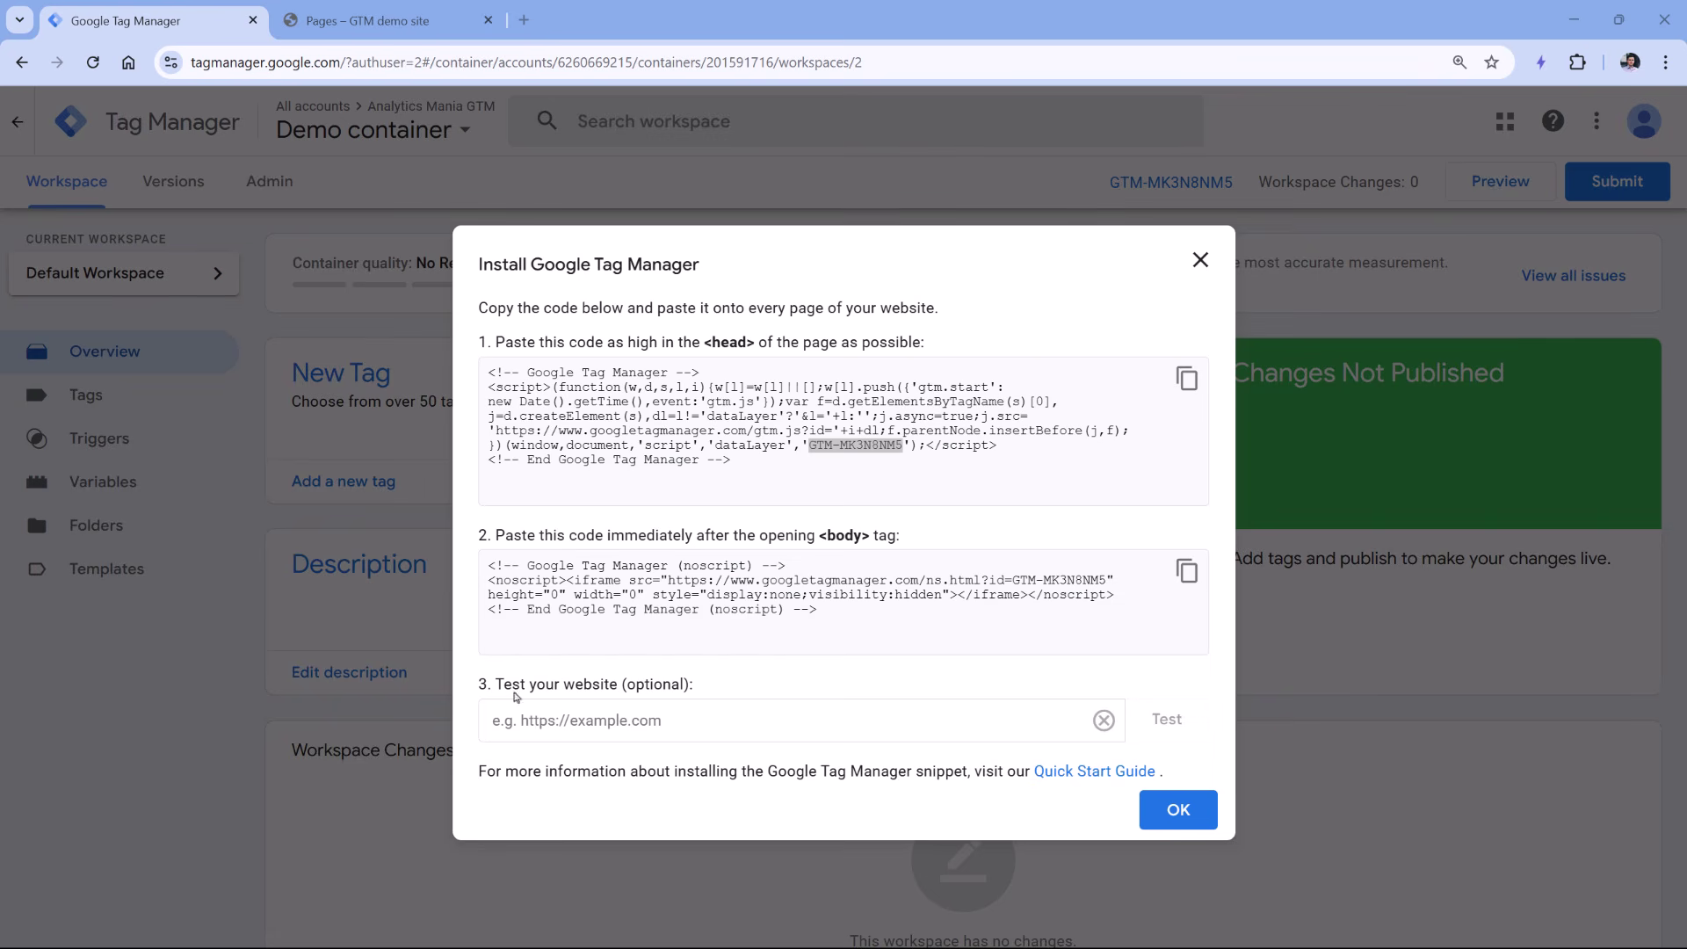
click(630, 721)
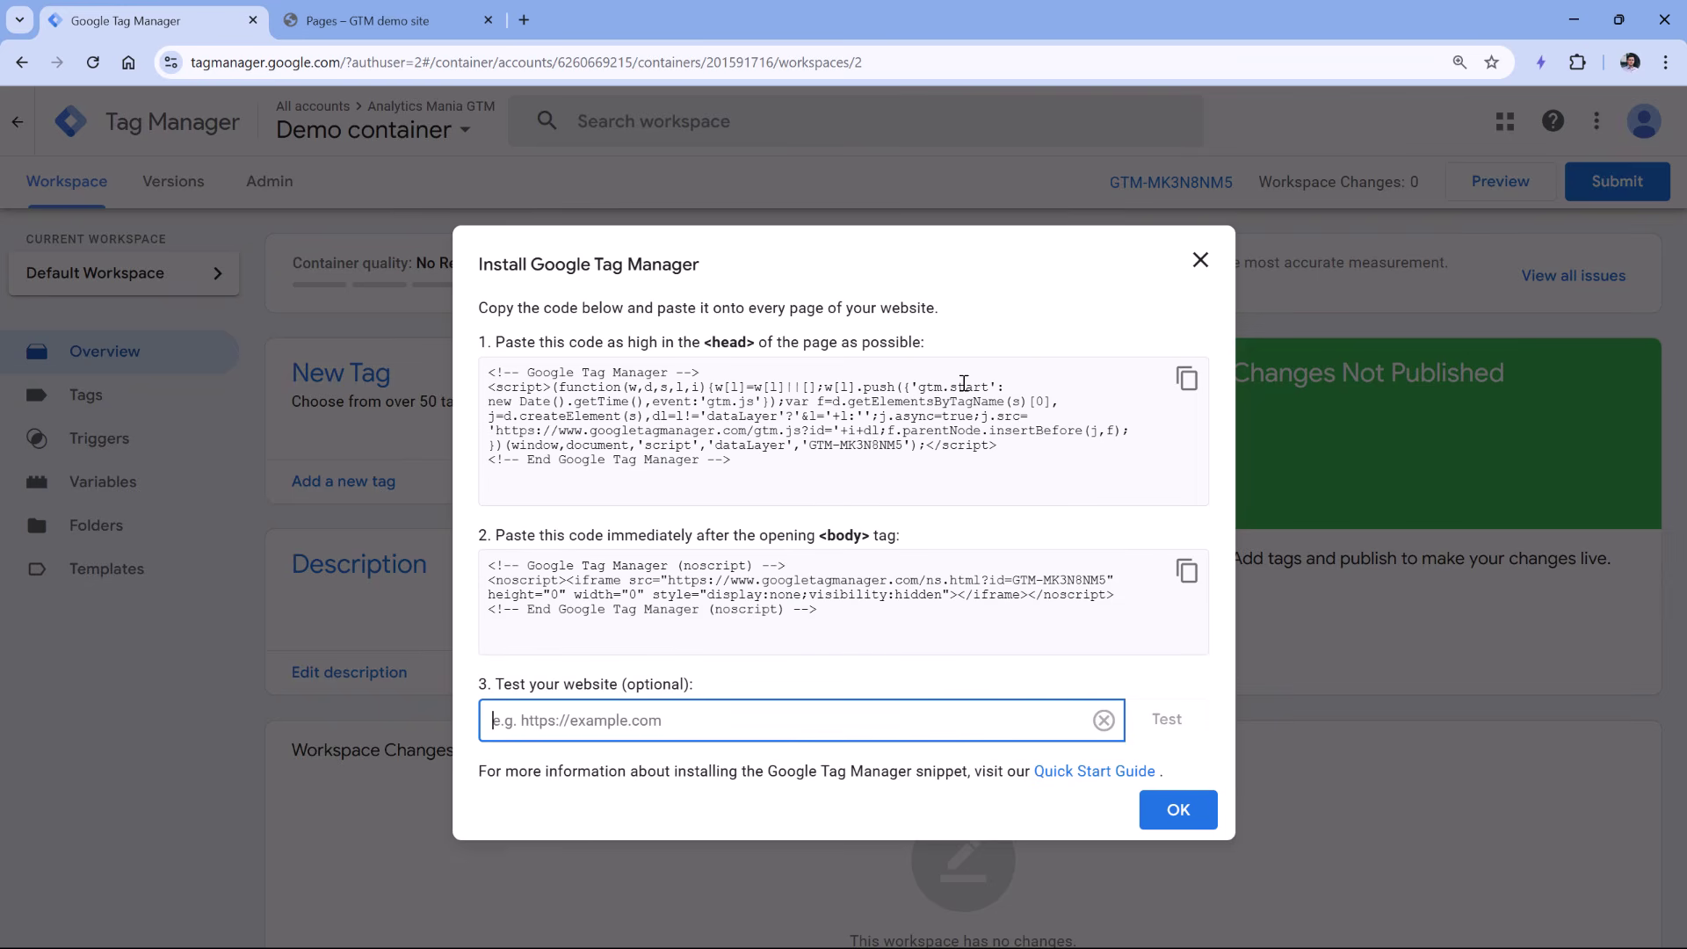
click(1200, 260)
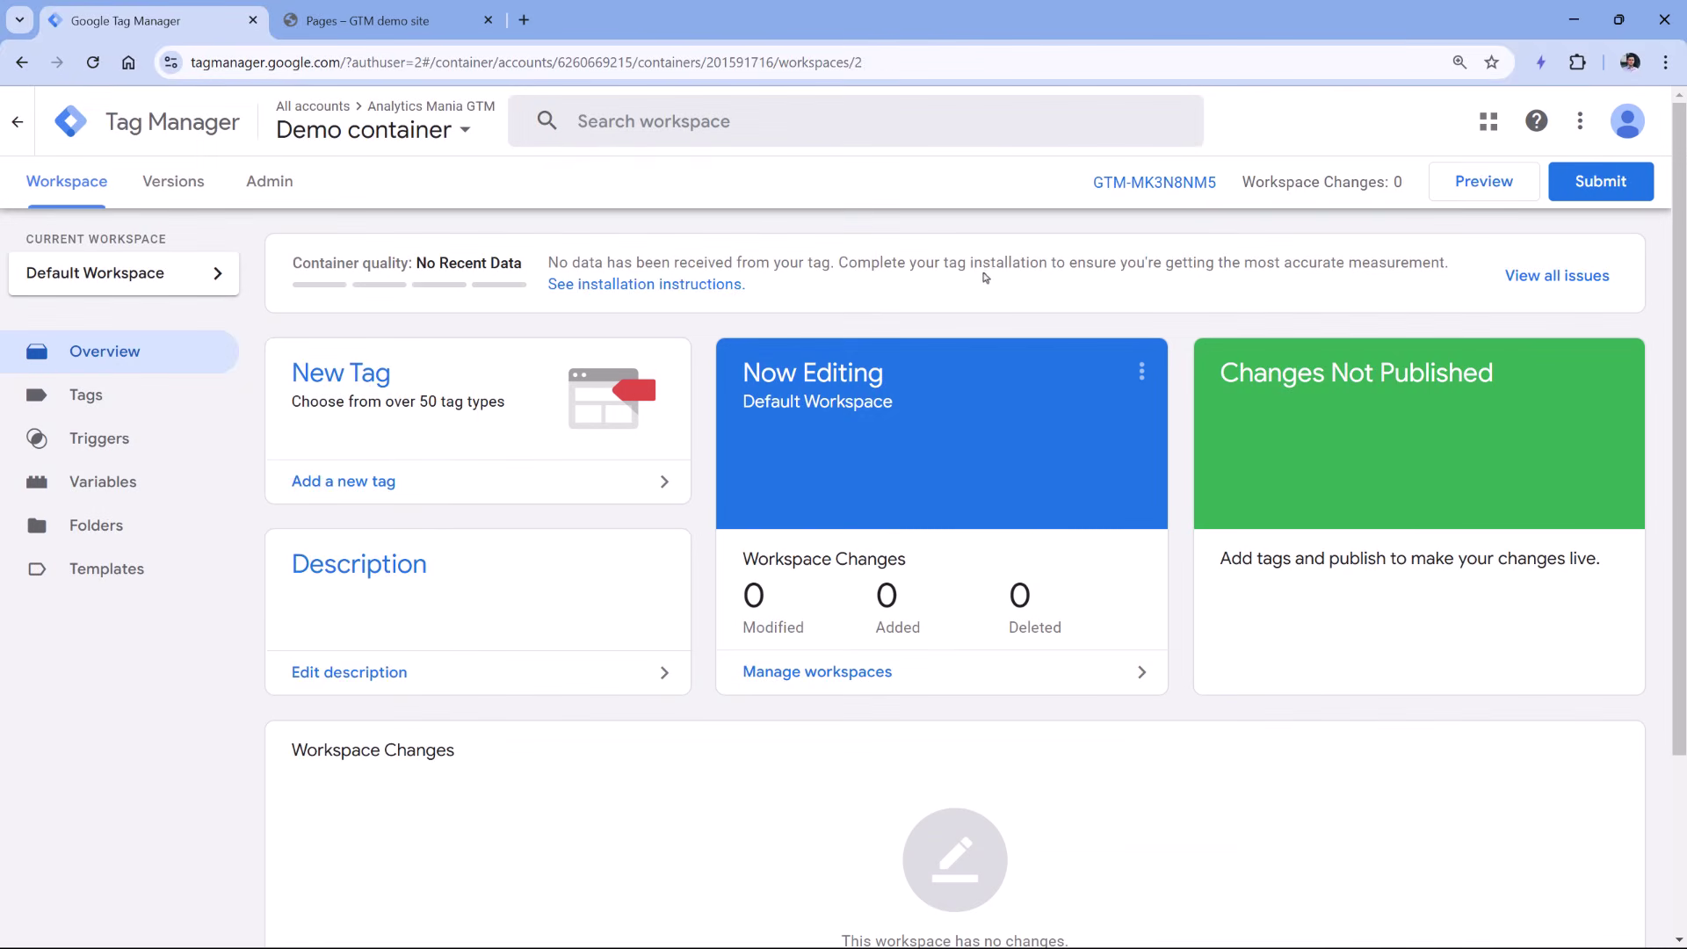
click(1485, 186)
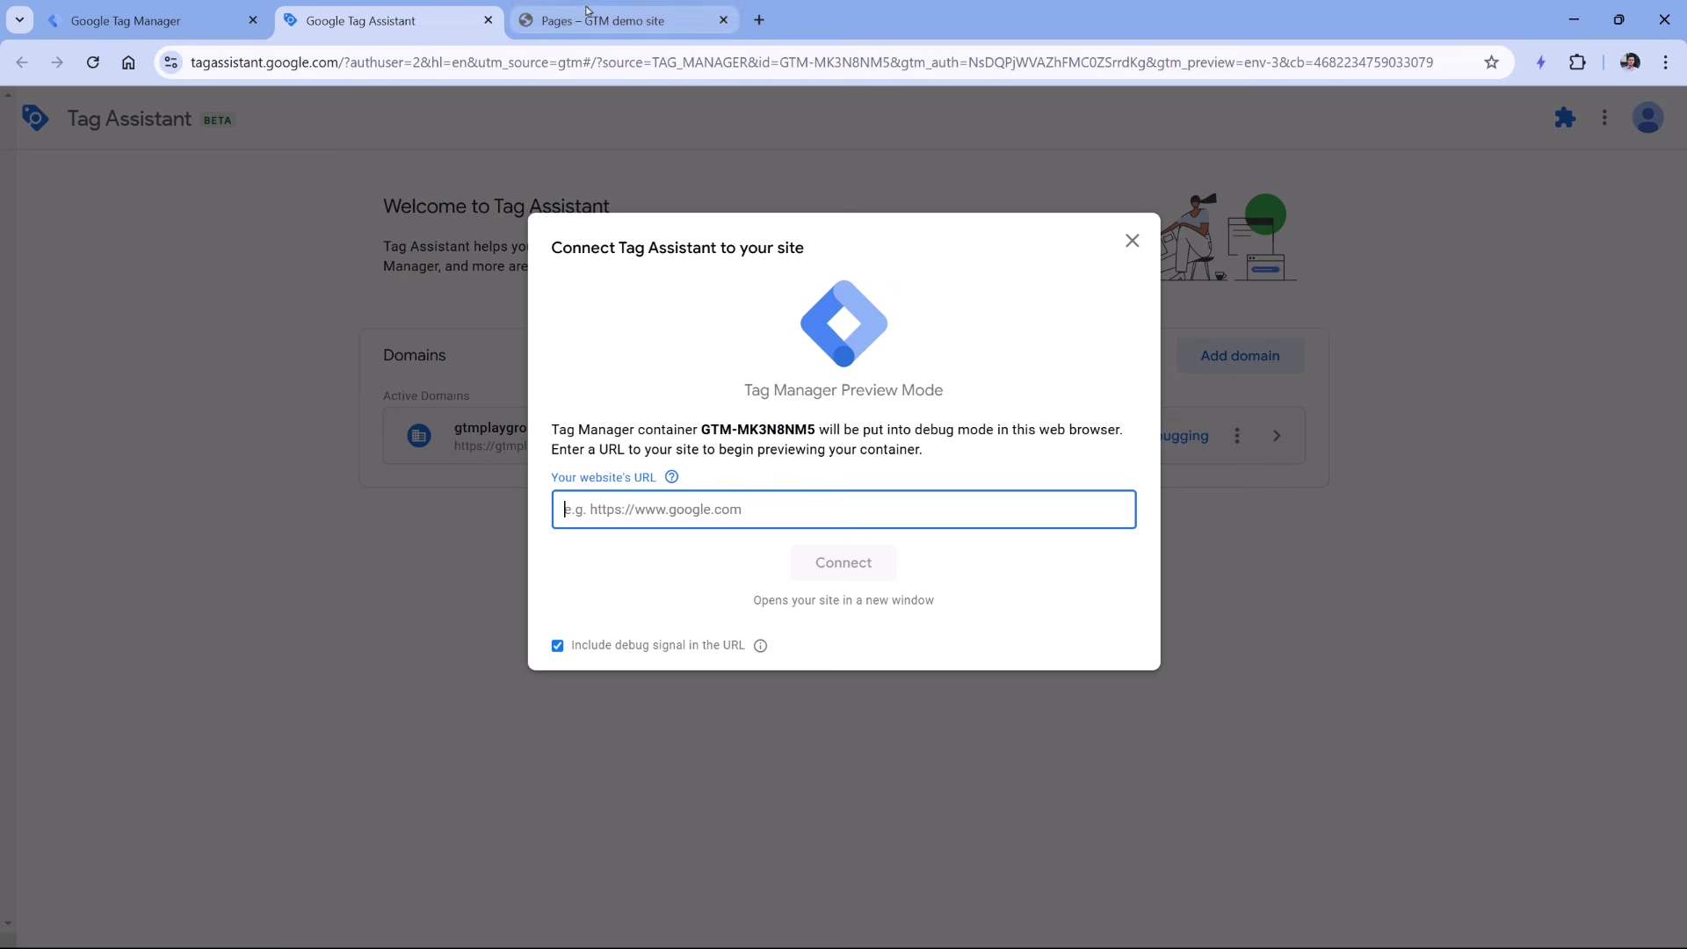
text(https://gtmplayground.com/test/)
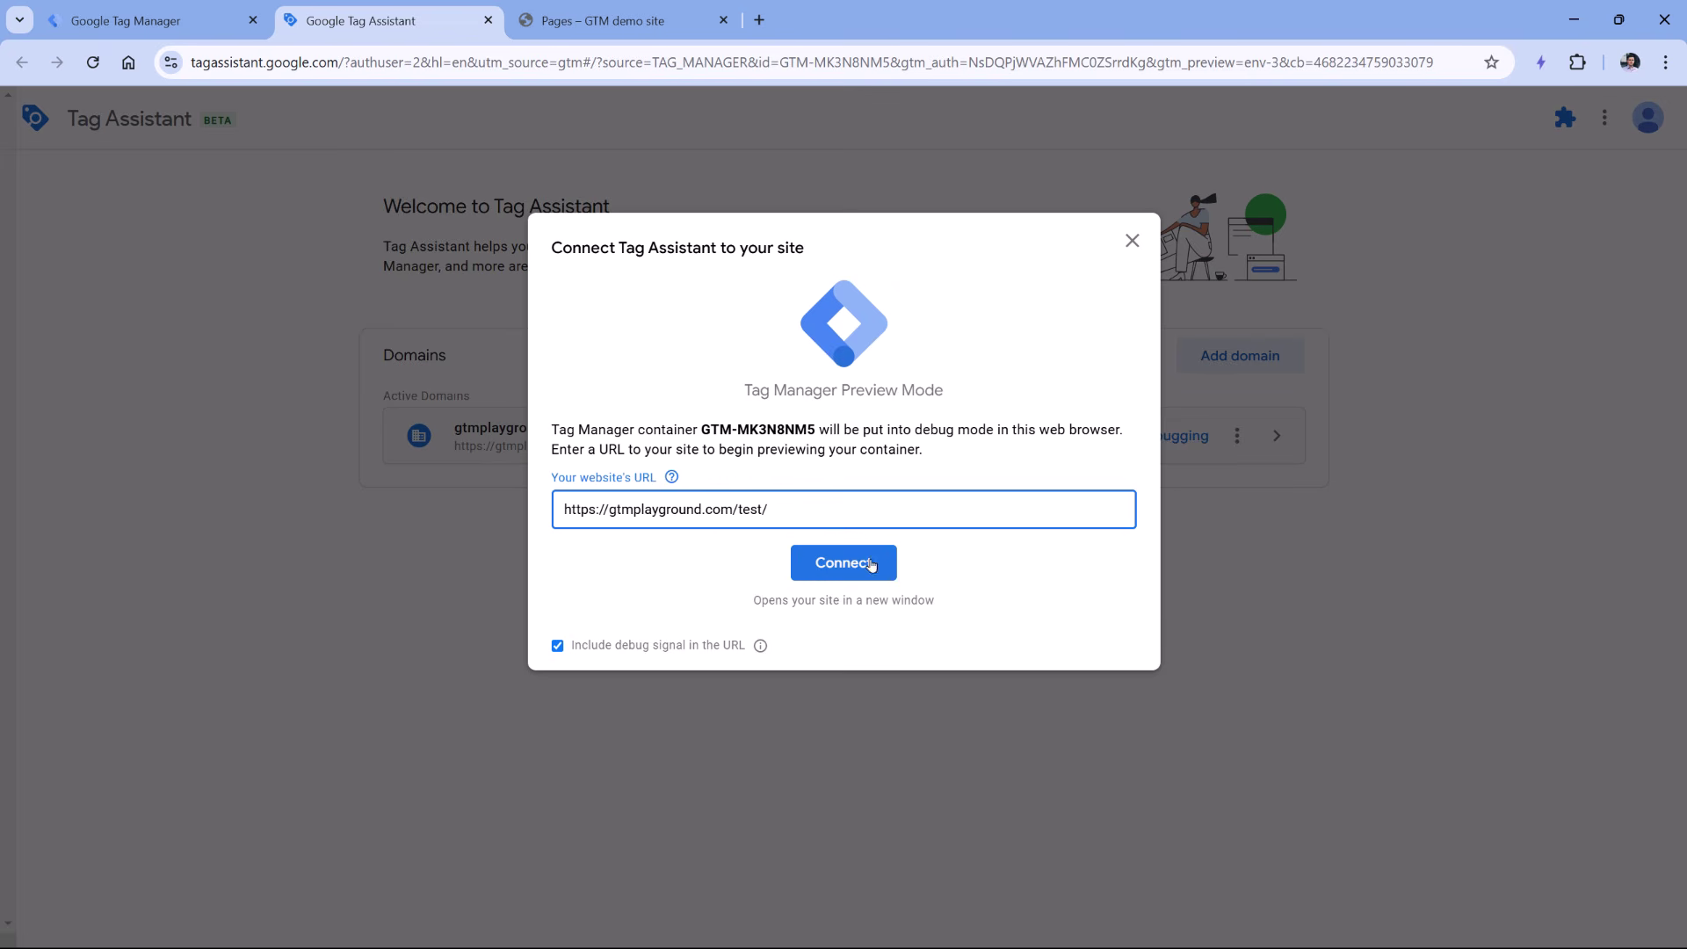
click(843, 567)
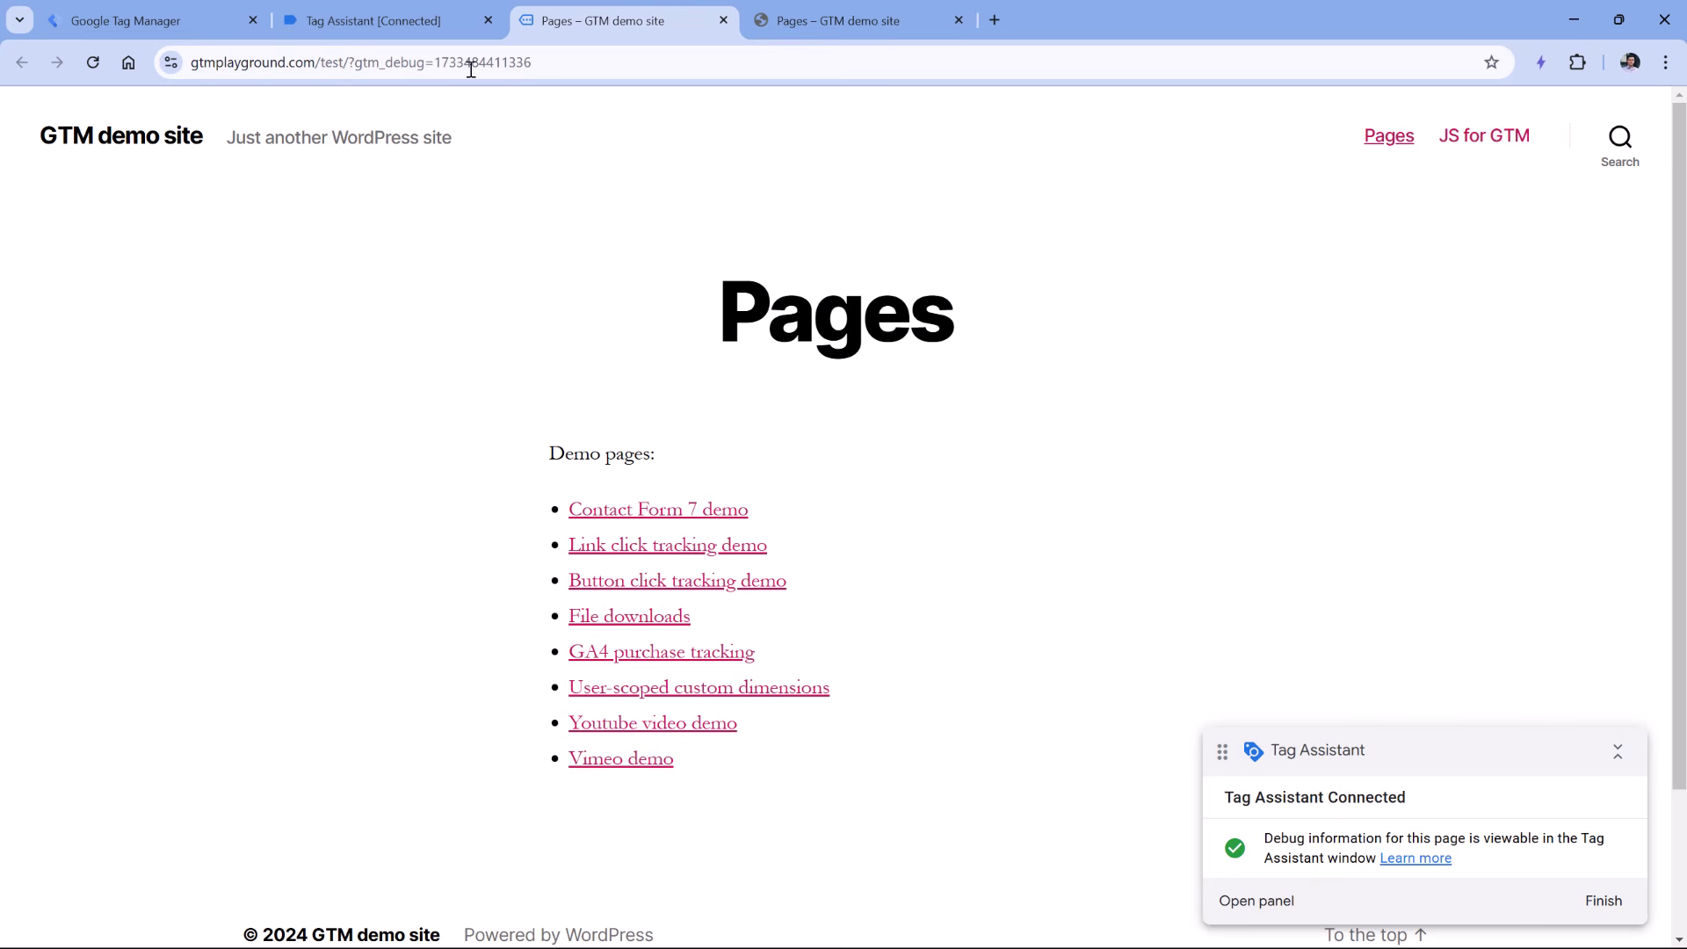
Continue to the connected Tag Assistant debug view and review the Tag Assistant Companion extension page in the Chrome Web Store.
click(390, 17)
click(857, 461)
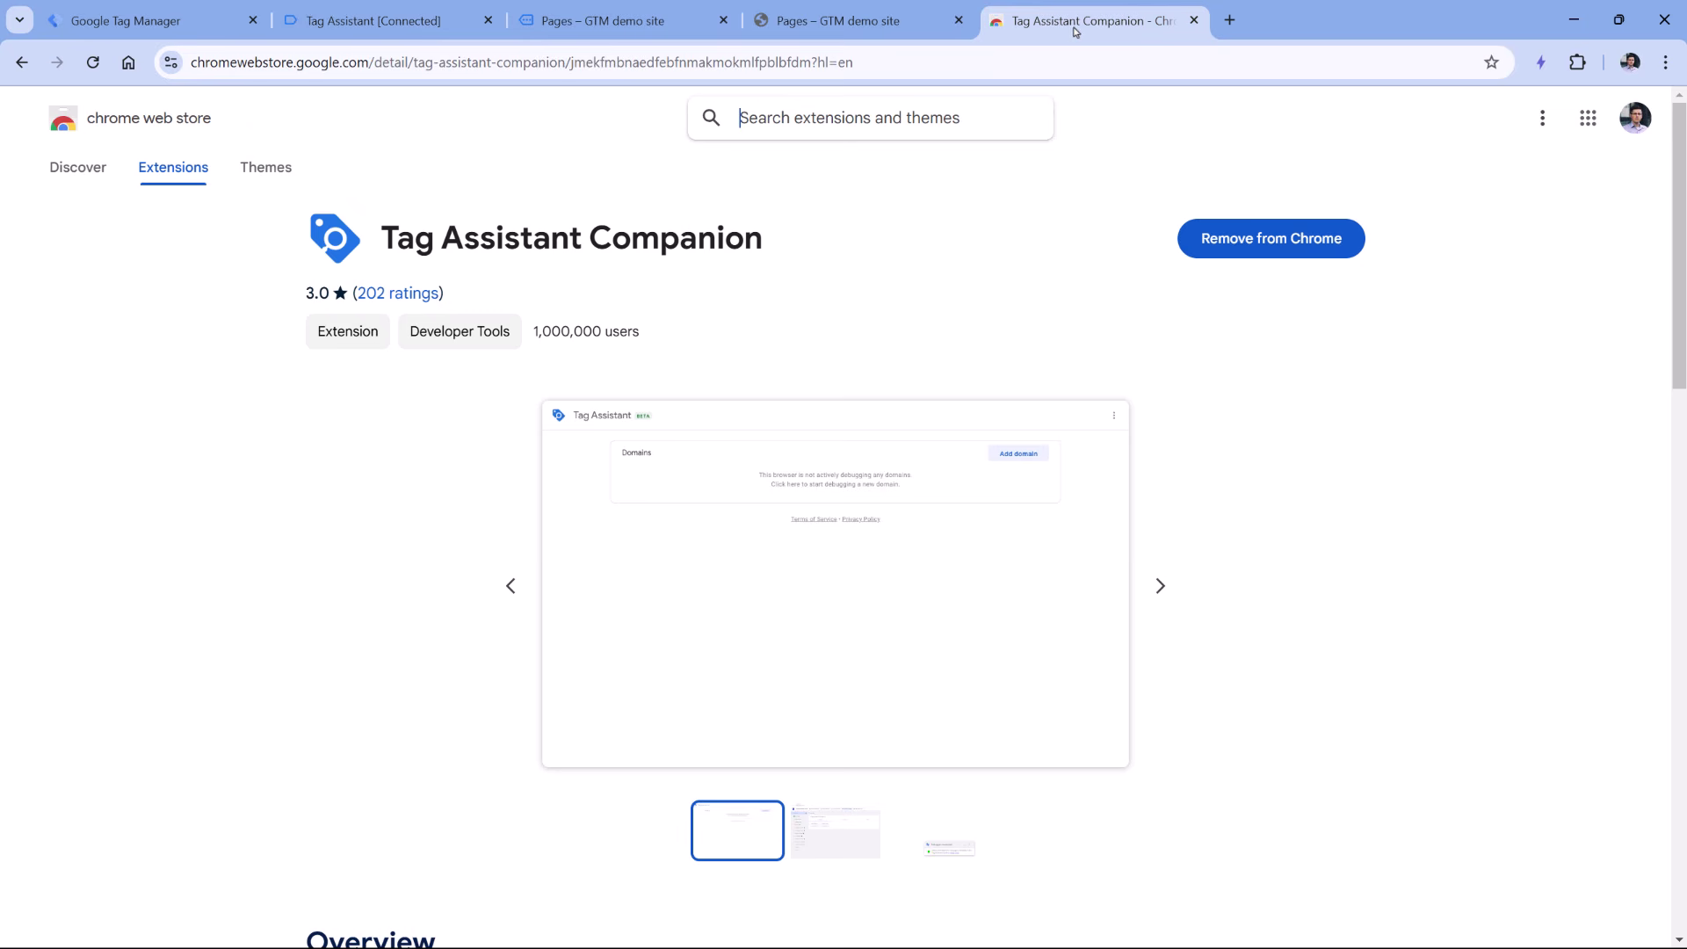
click(1076, 33)
click(378, 20)
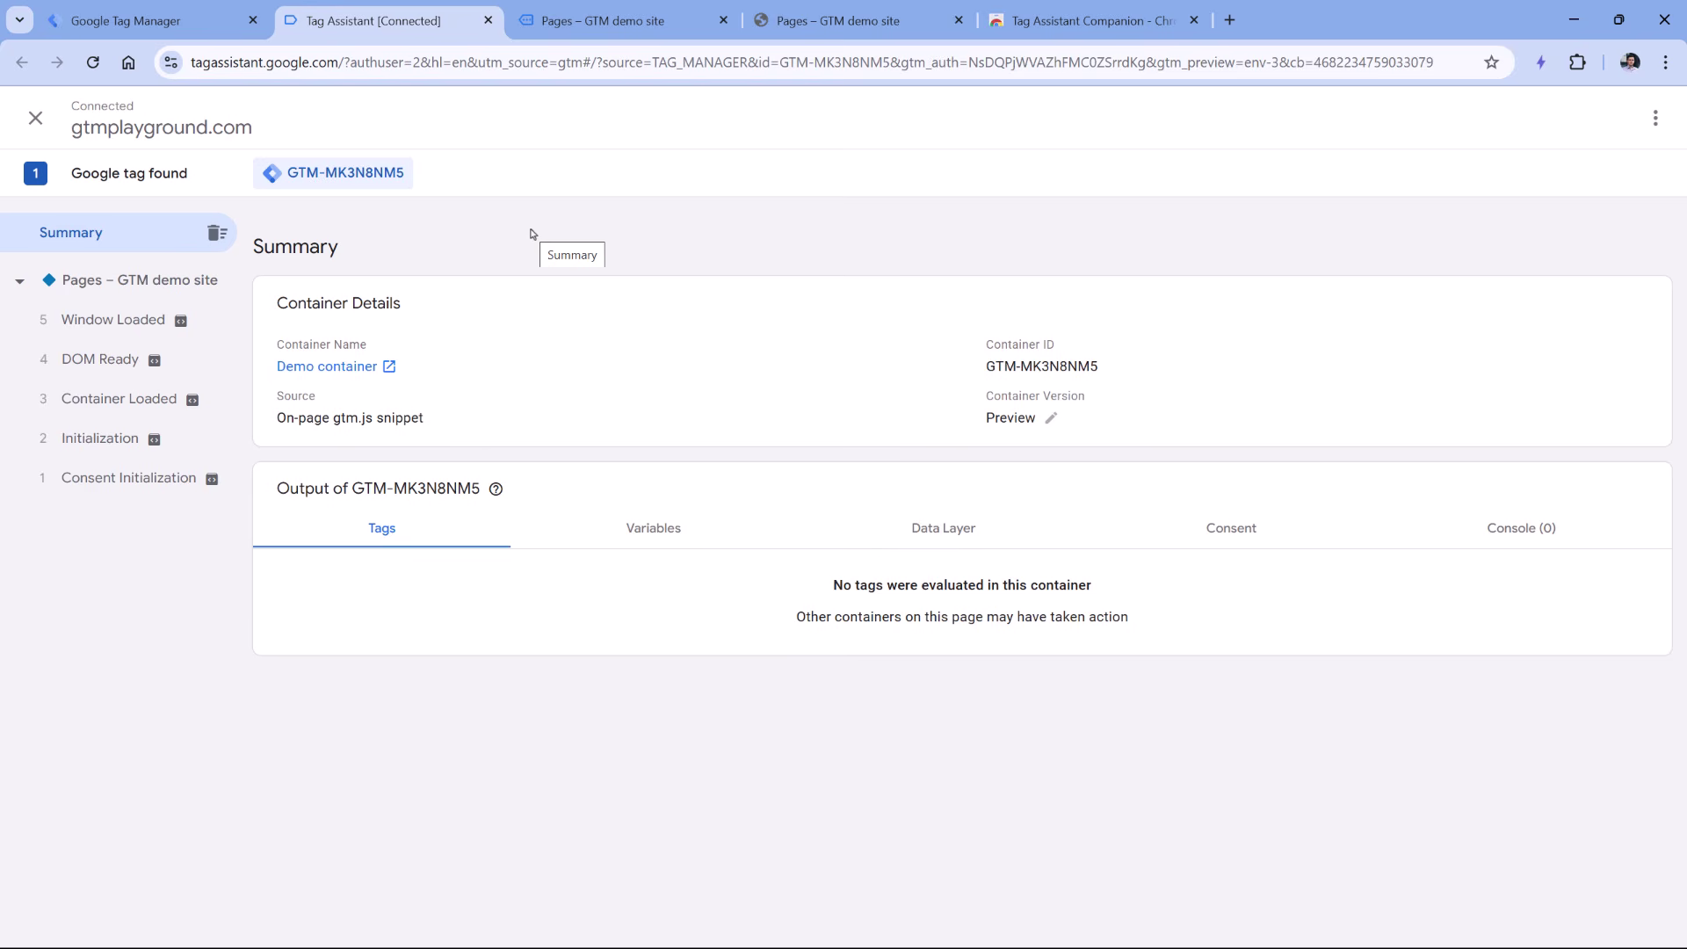
click(1054, 21)
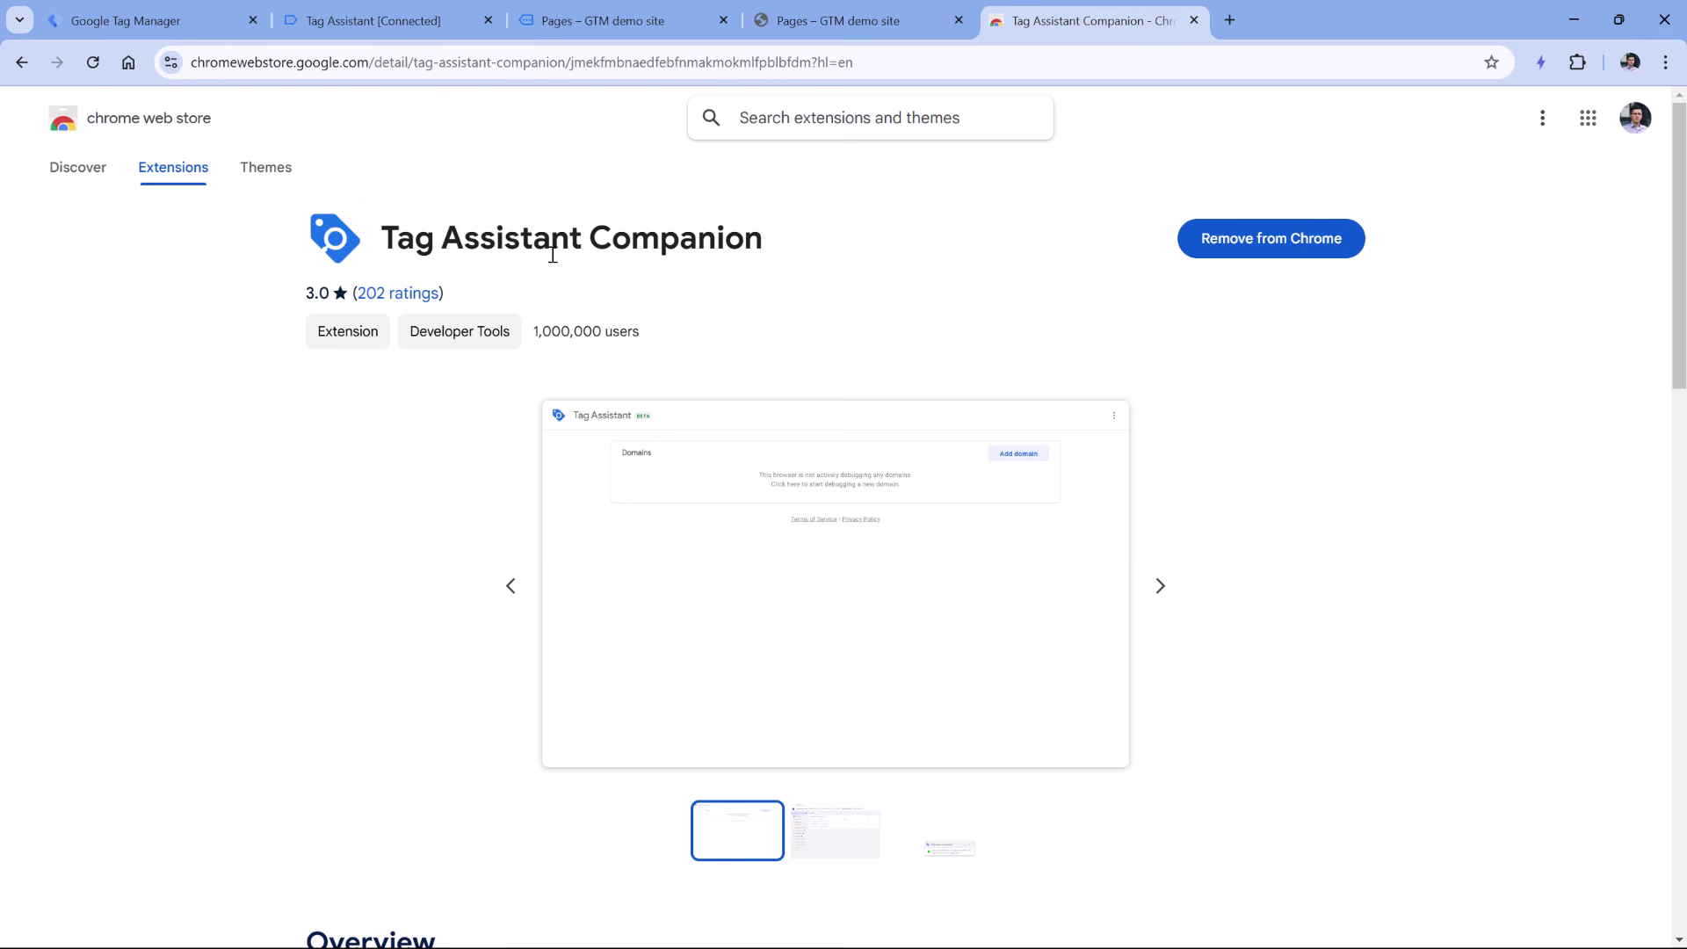
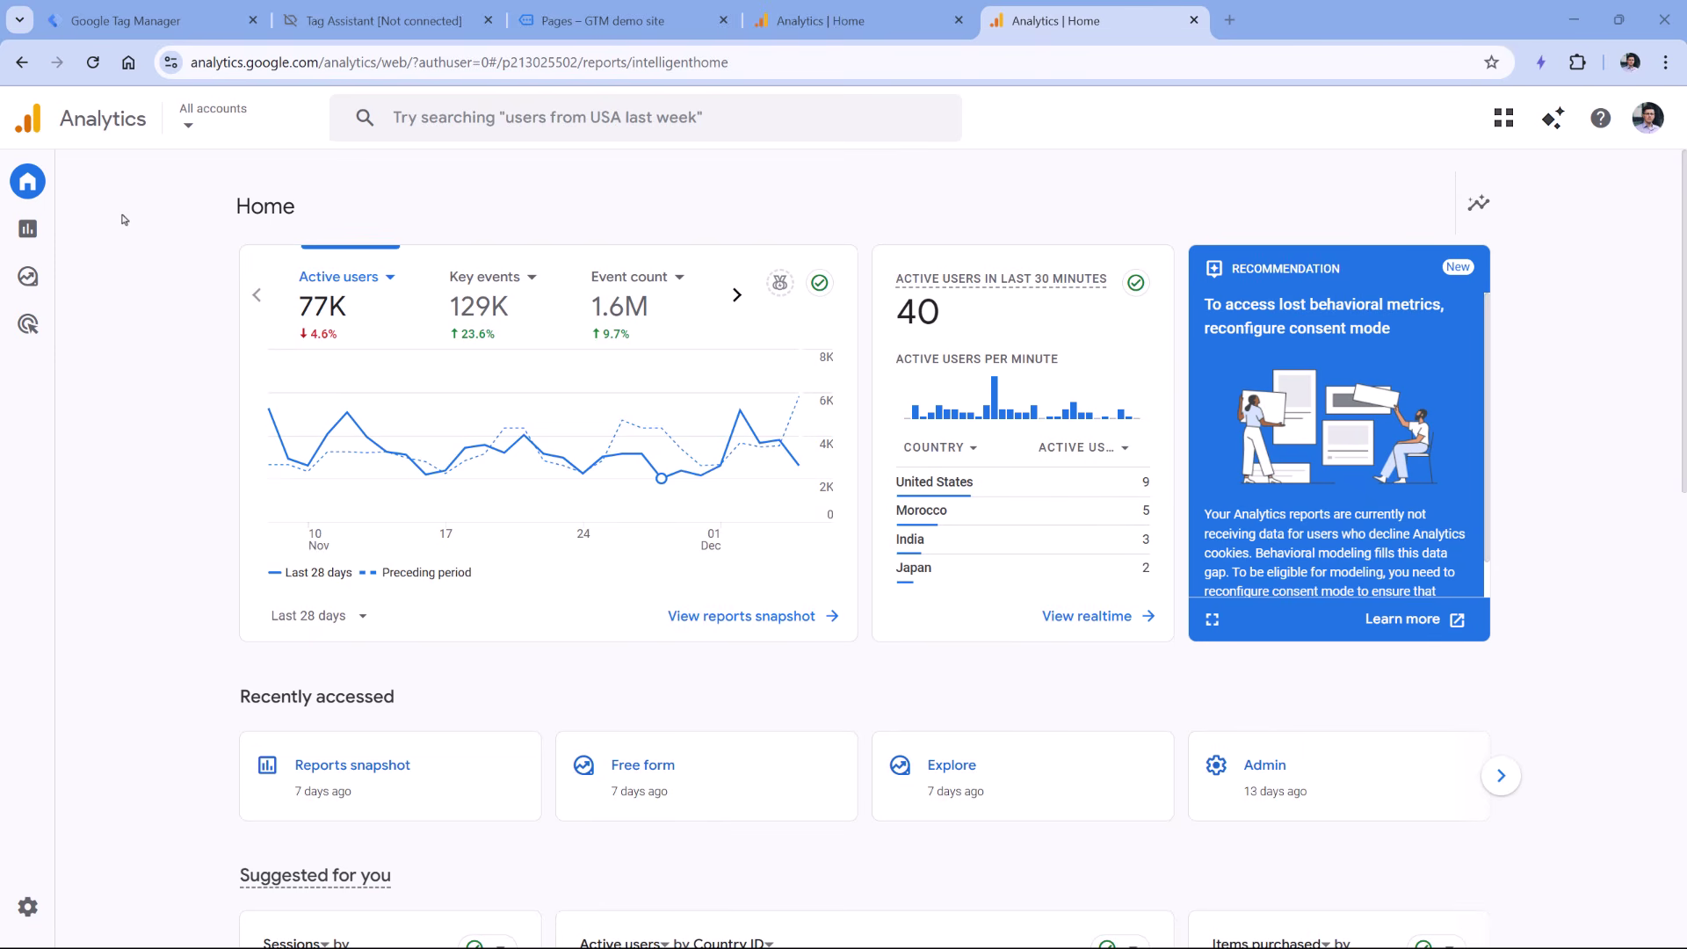
Open the Traffic acquisition report in Google Analytics and change its table dimension to Session source / medium.
mouse_move(48, 230)
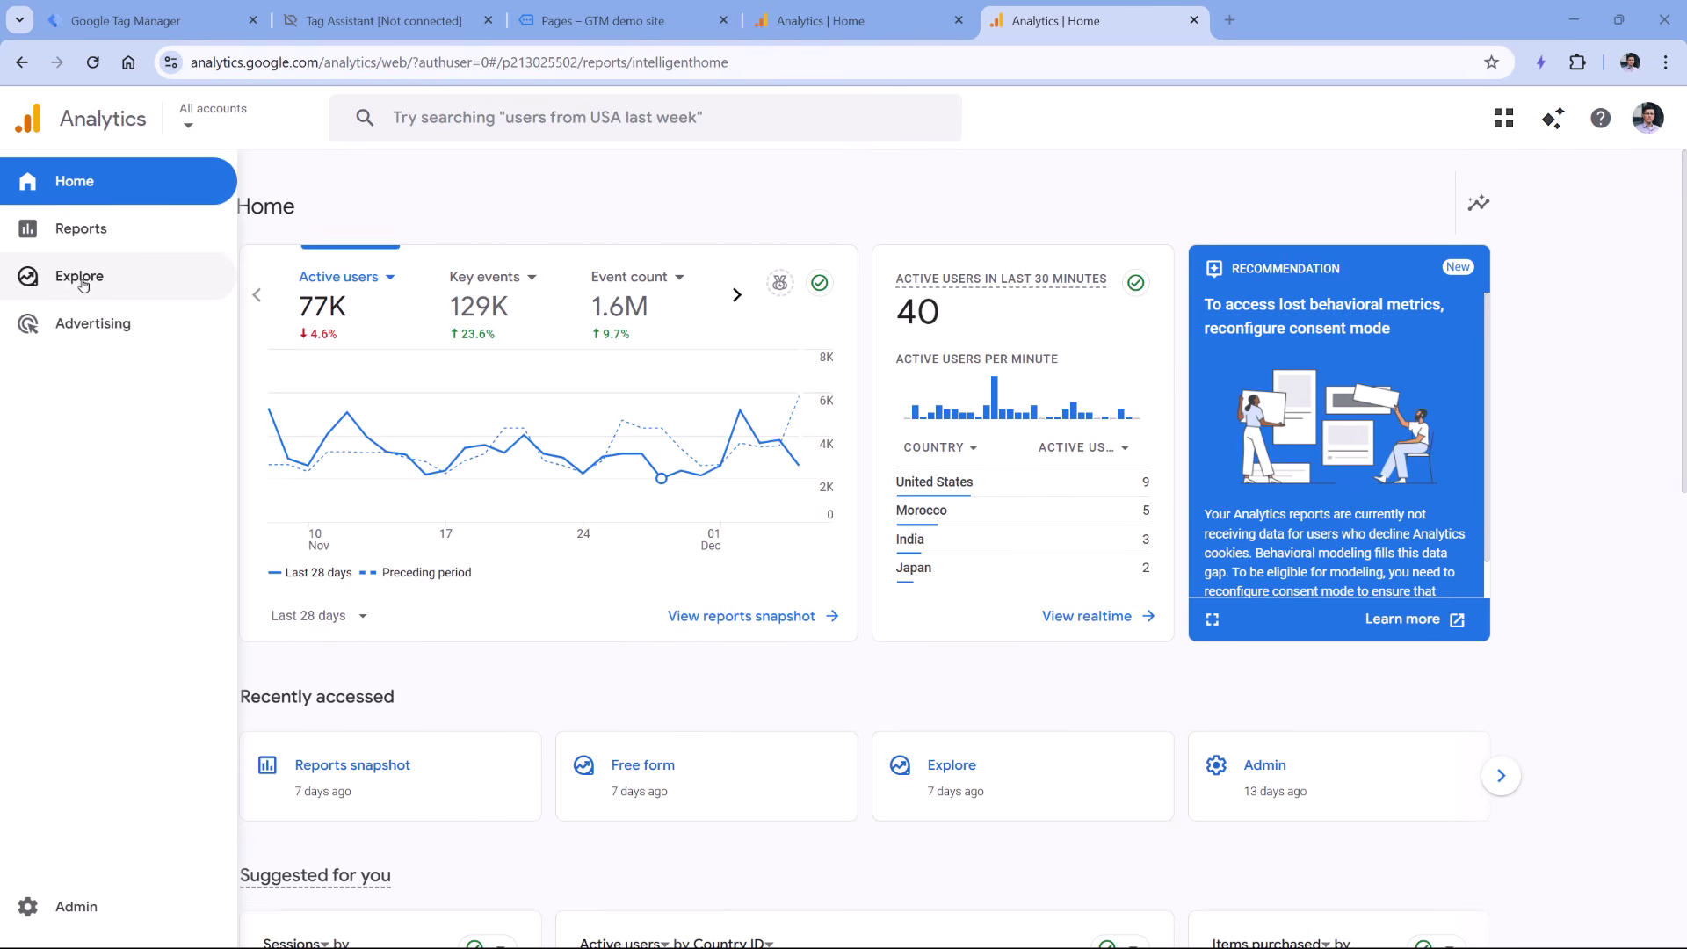
click(84, 235)
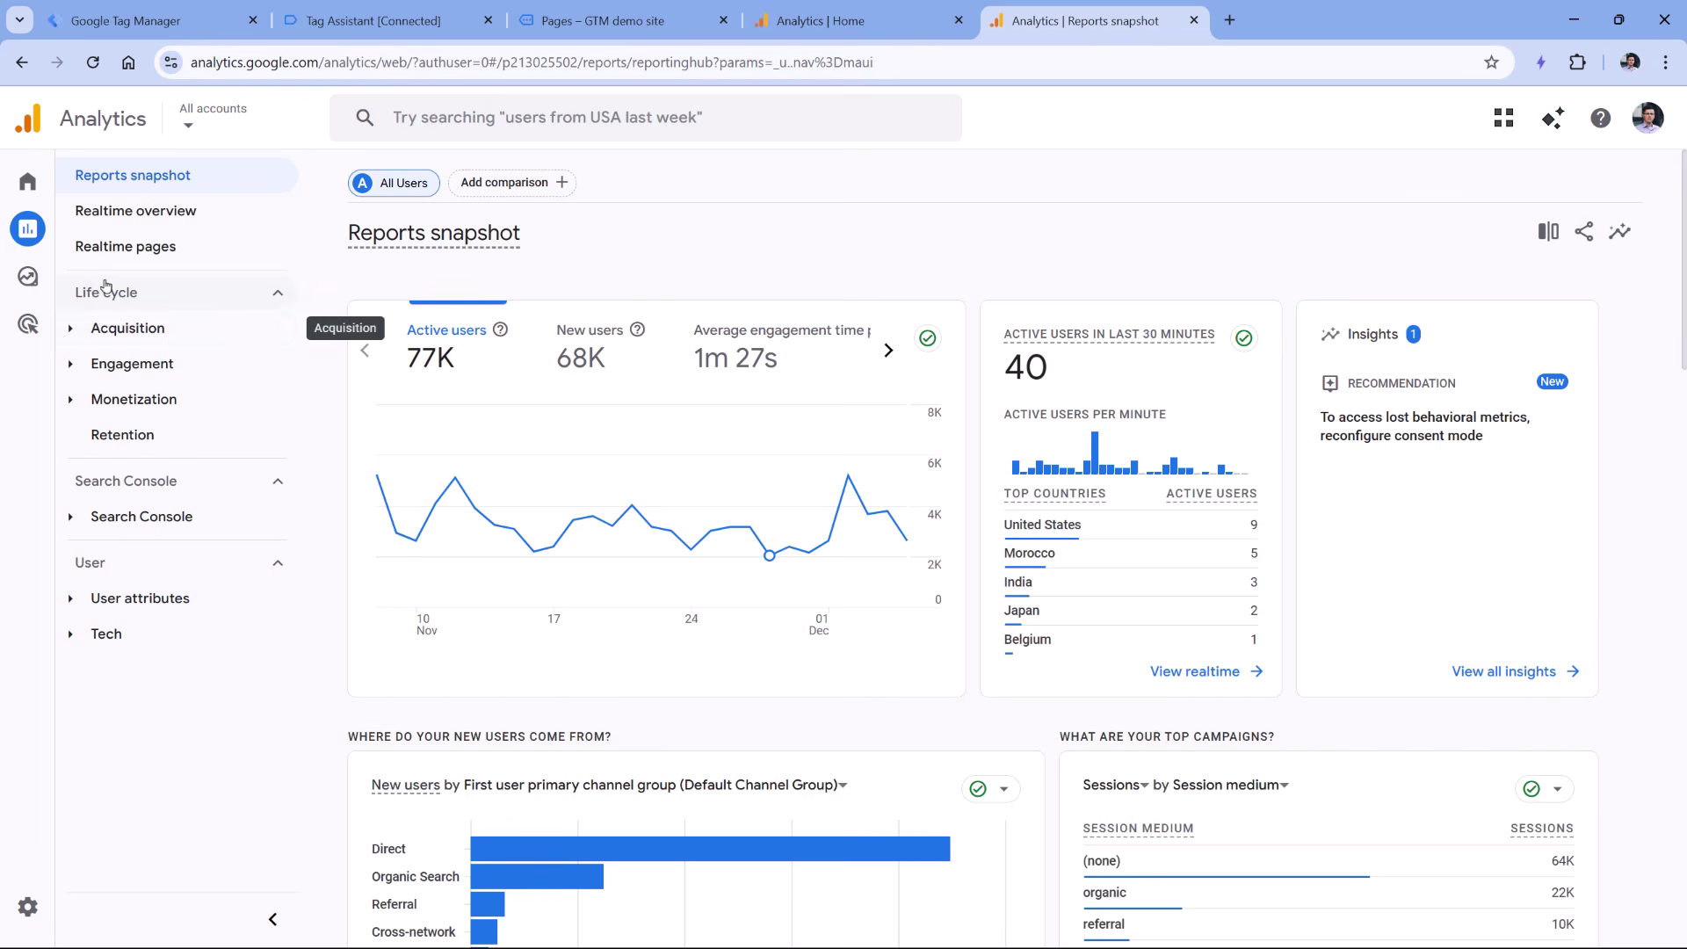
click(72, 334)
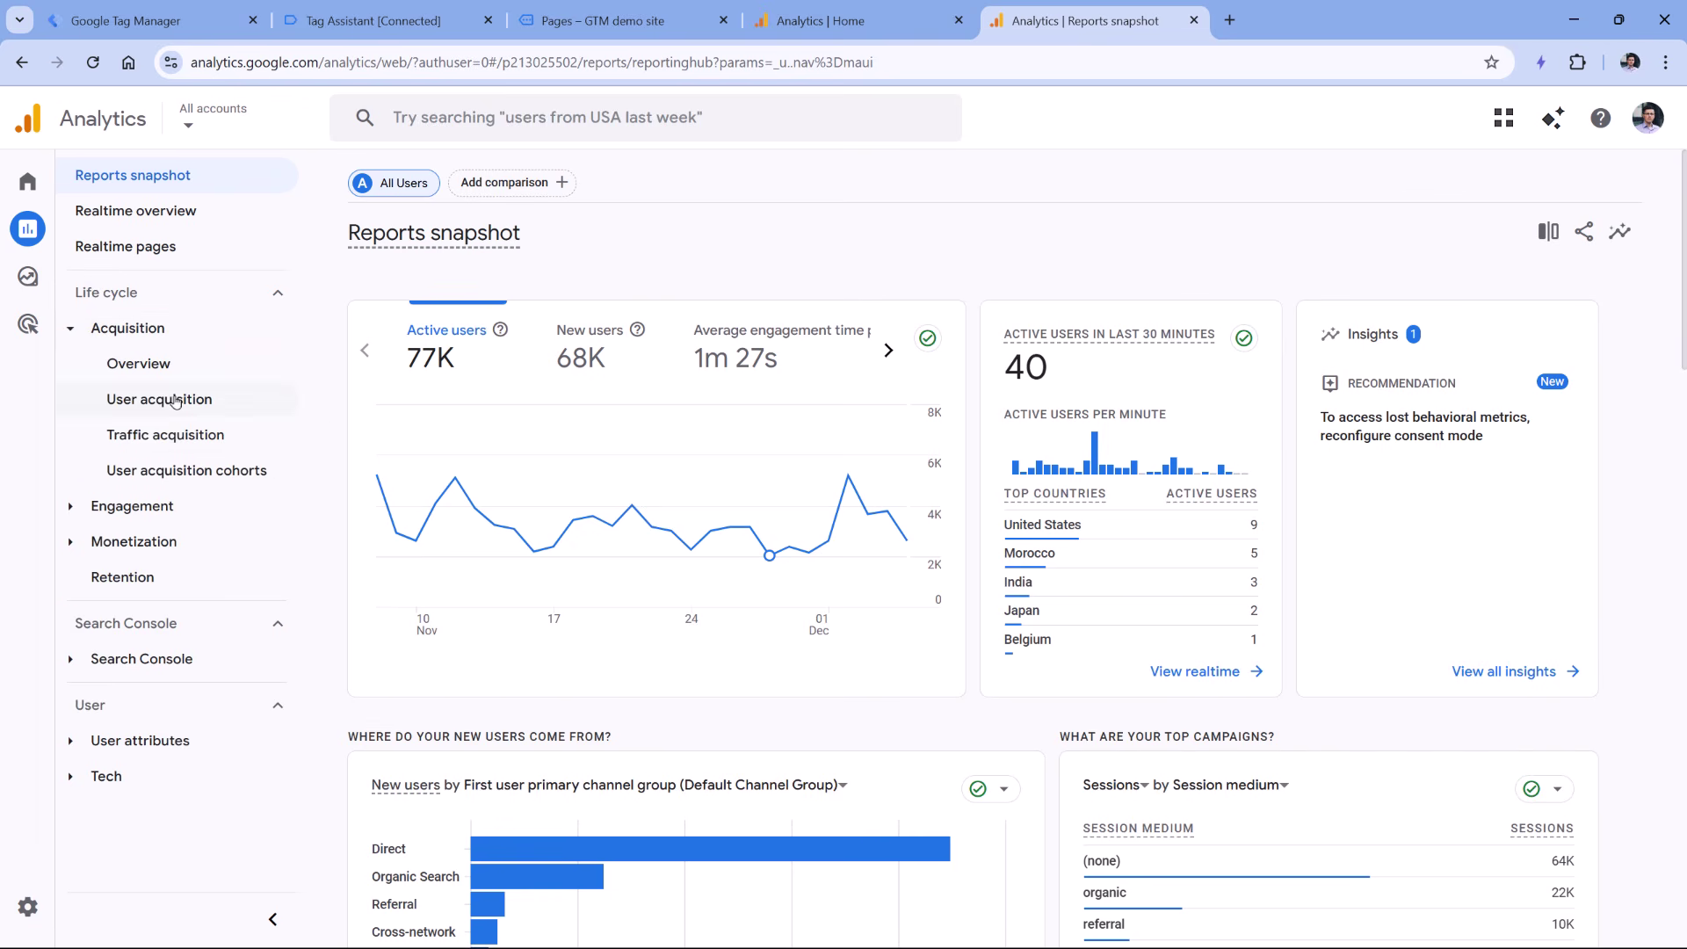
click(172, 441)
scroll(687, 349, down, 5)
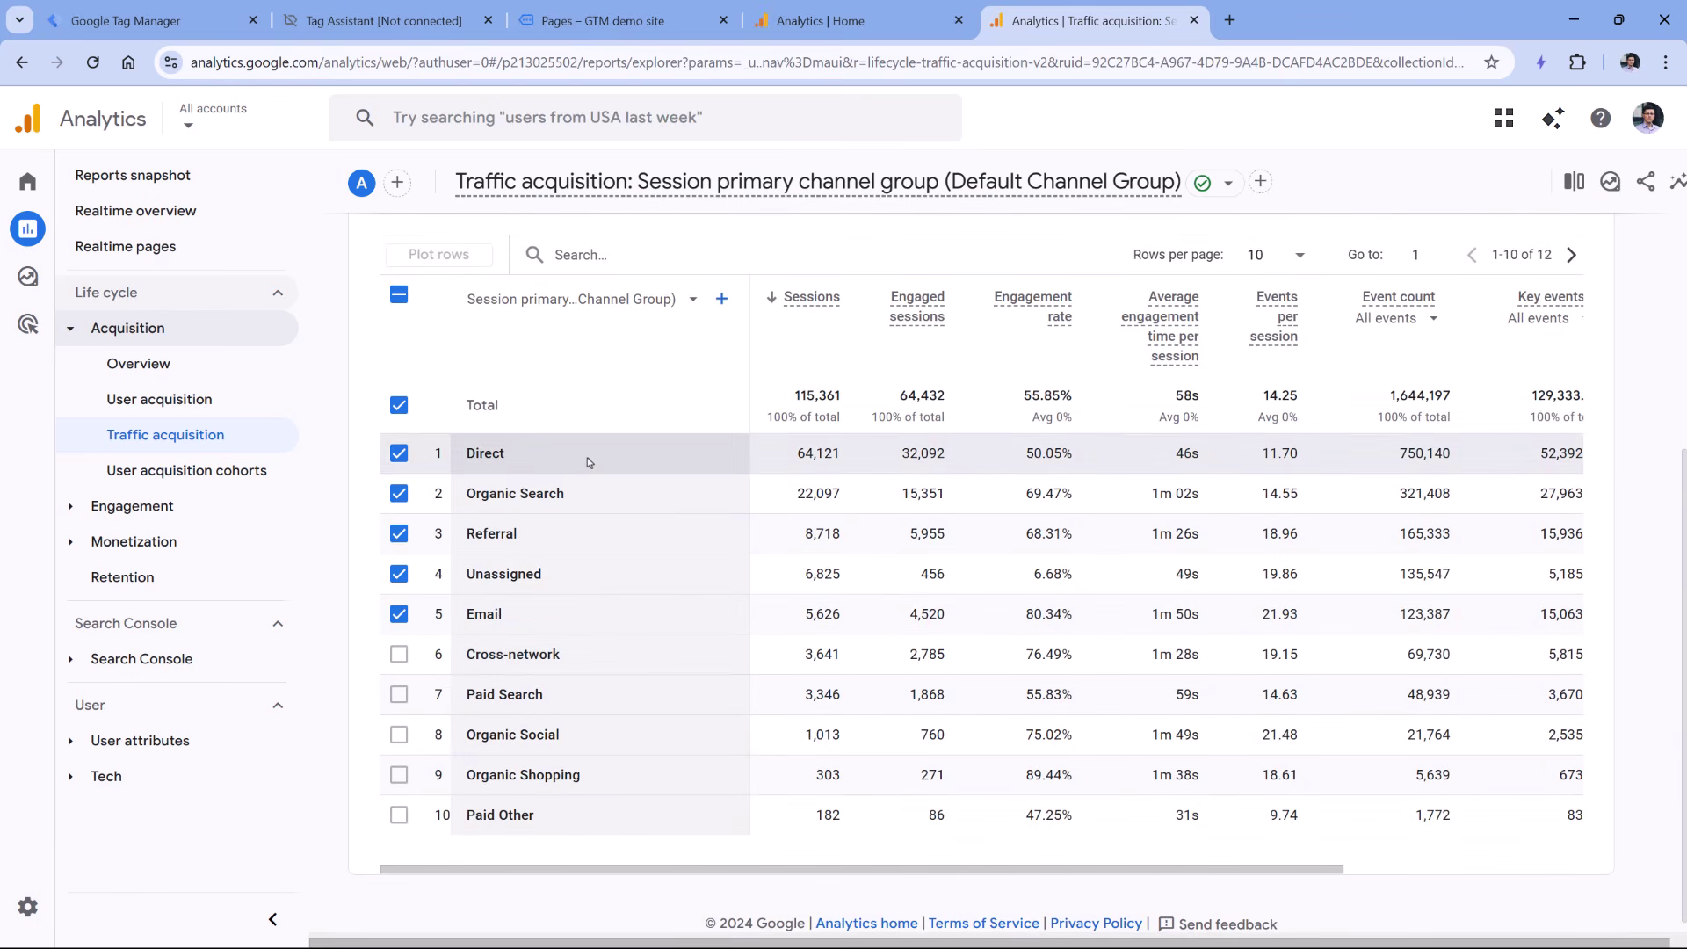
click(580, 308)
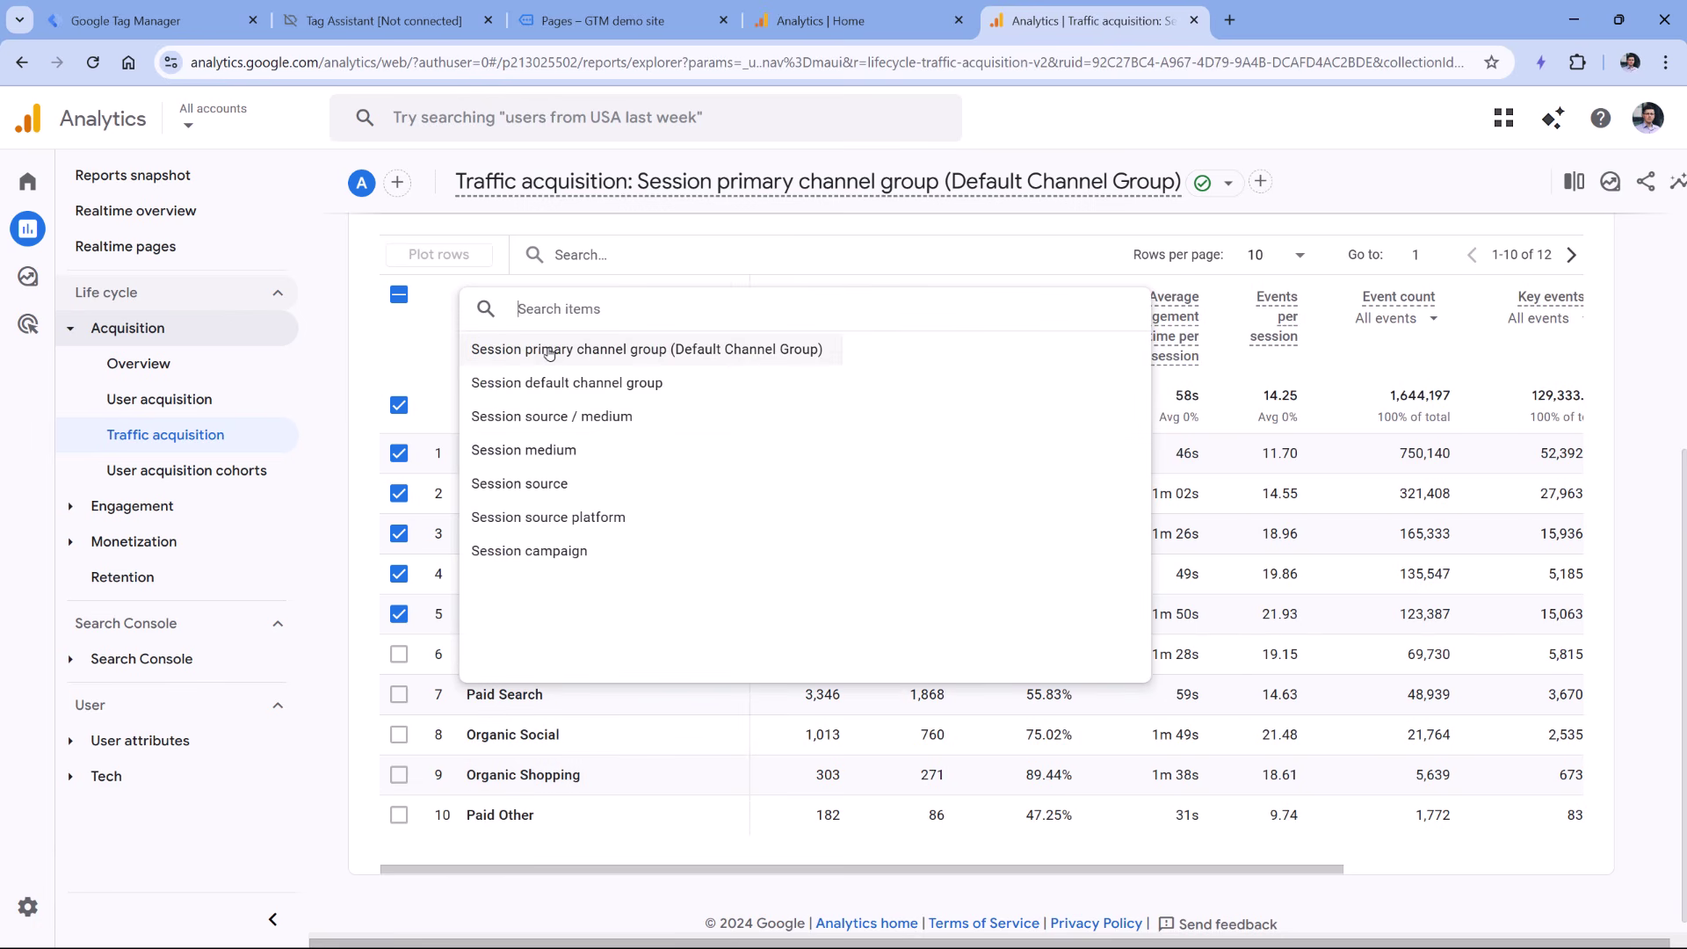
click(566, 423)
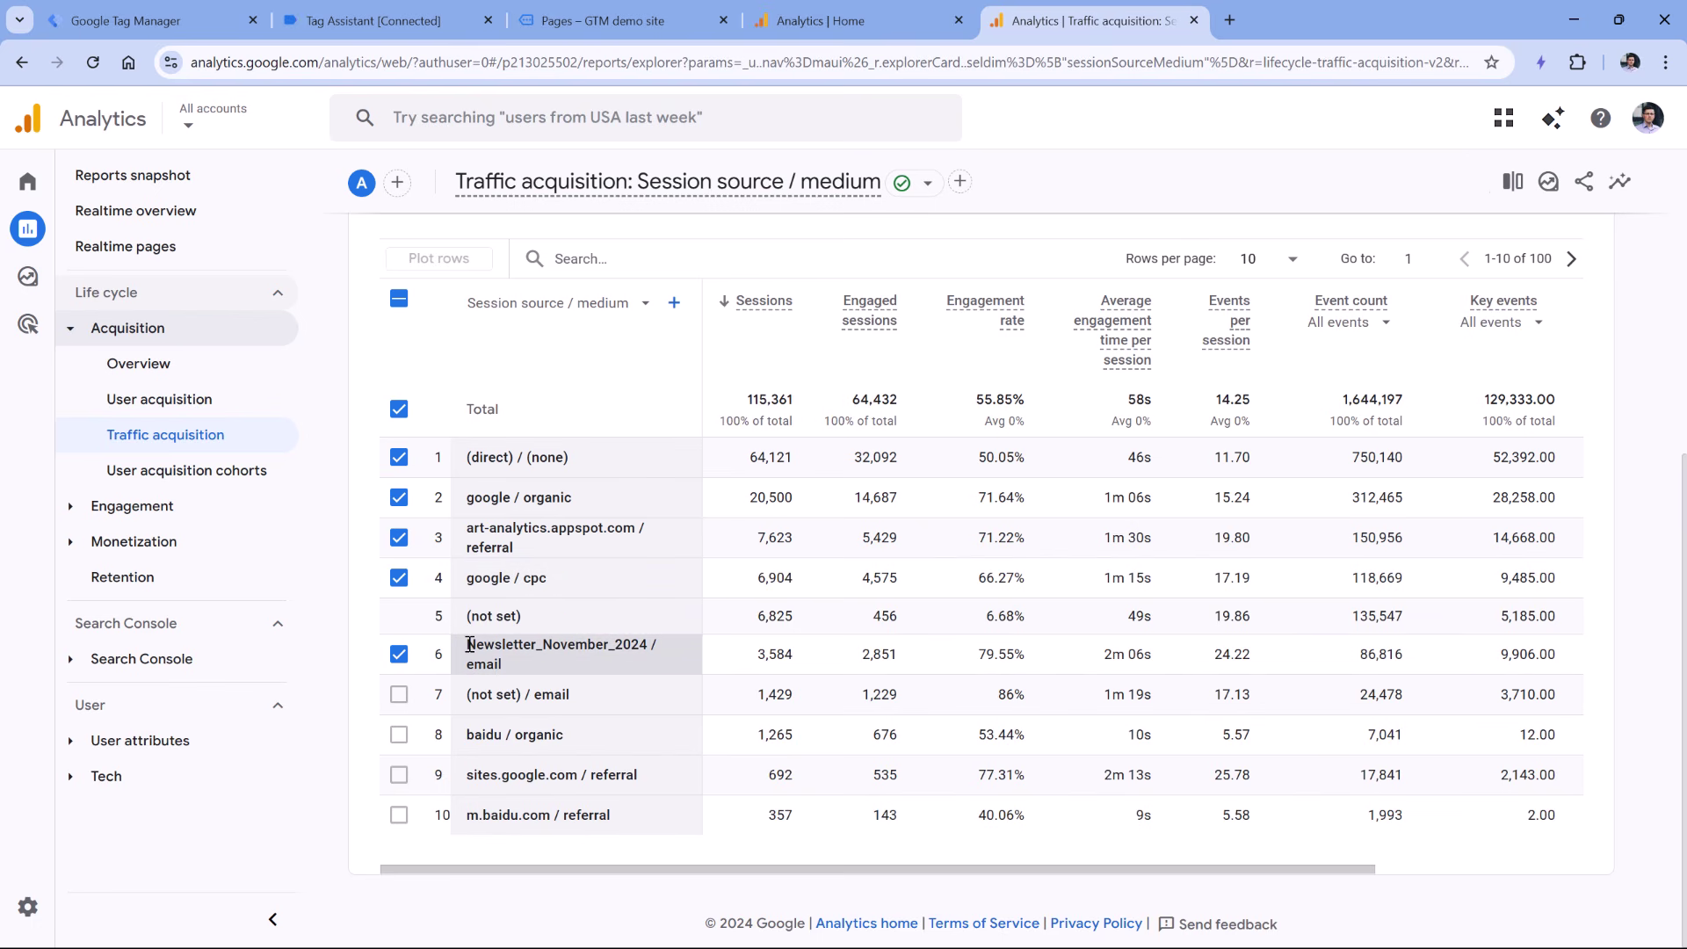
Highlight the Newsletter_November_2024 source and limit the Key events column to the purchase event.
drag(470, 644, 651, 642)
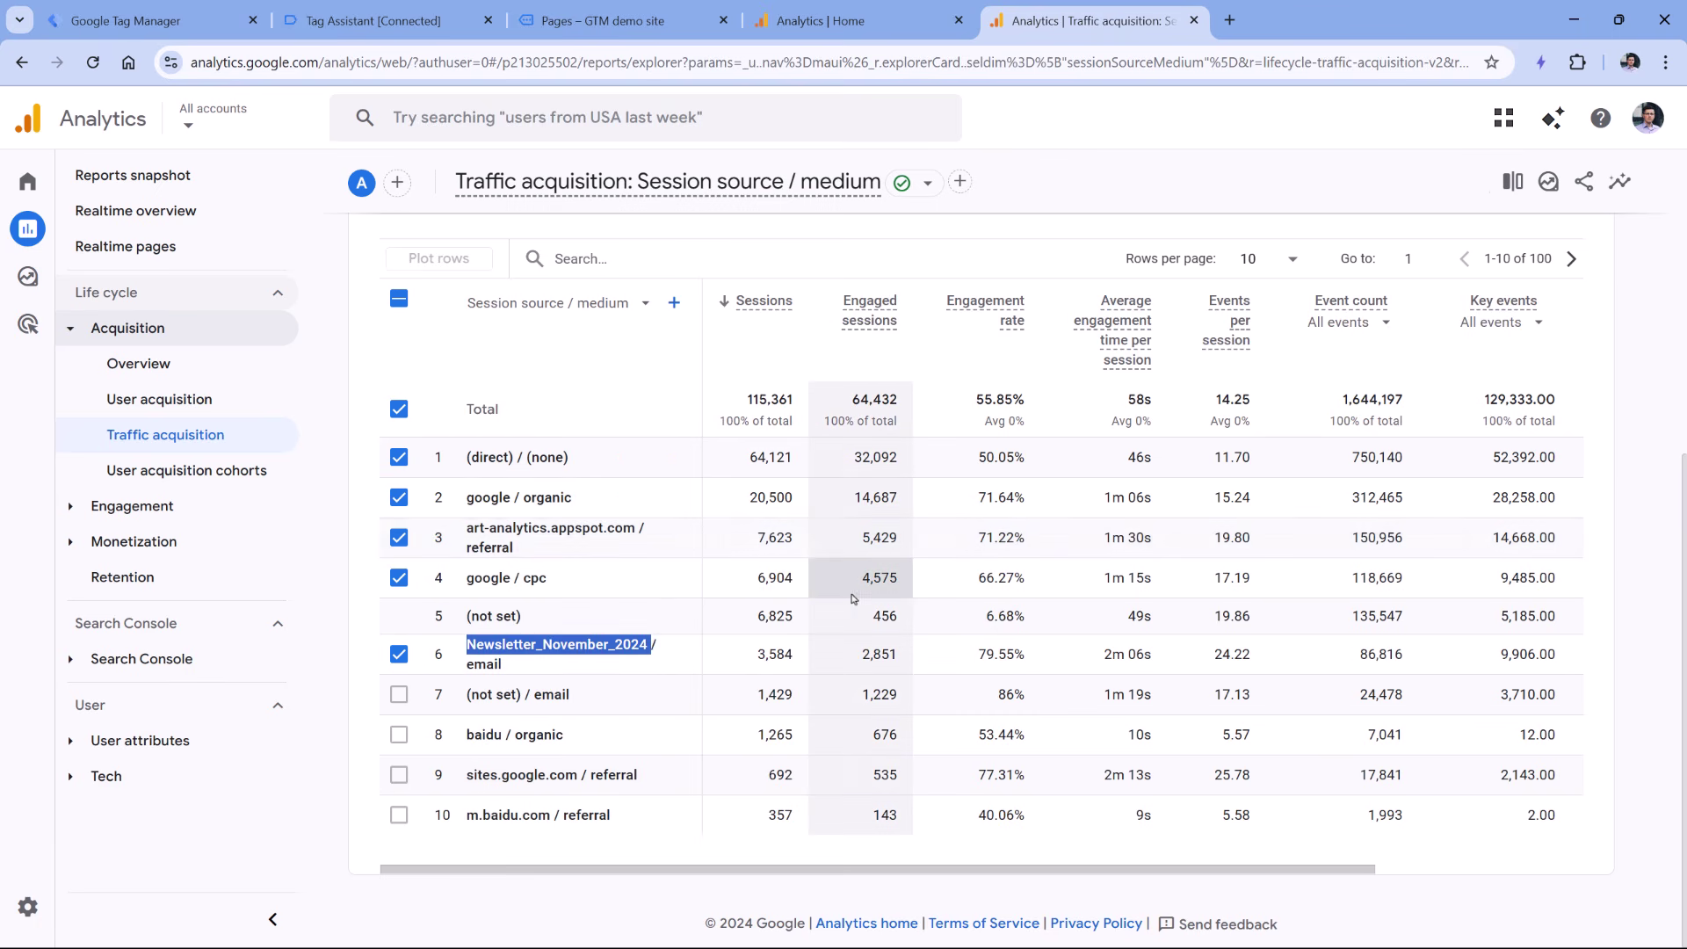
drag(869, 870, 1077, 870)
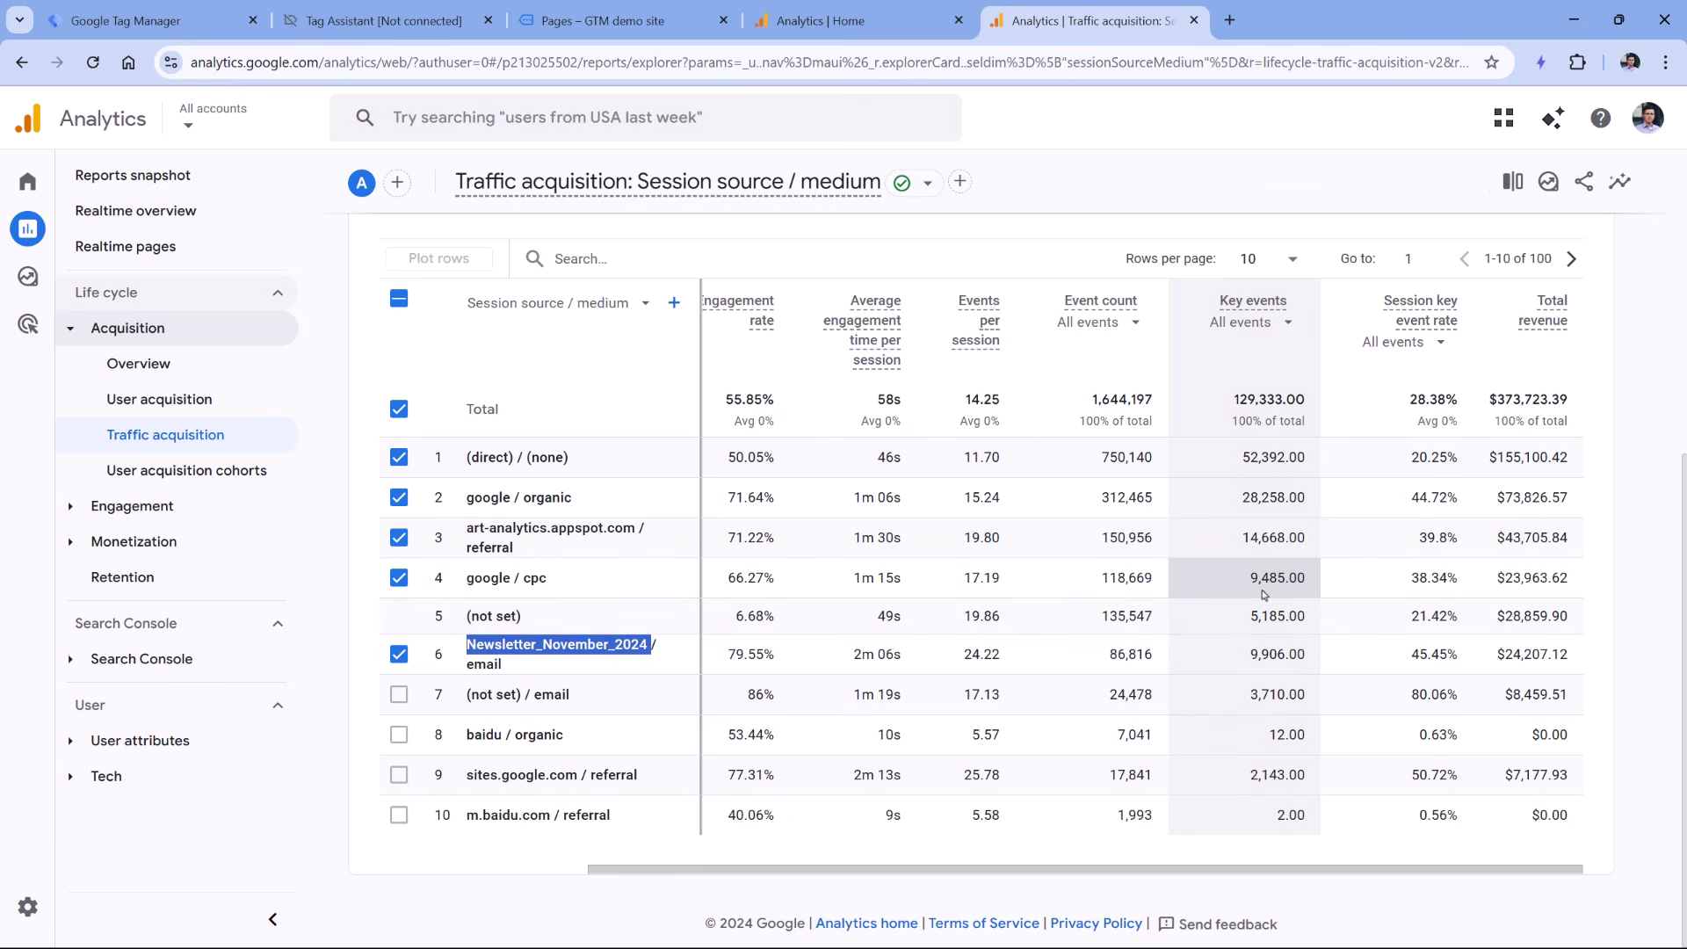
click(1263, 330)
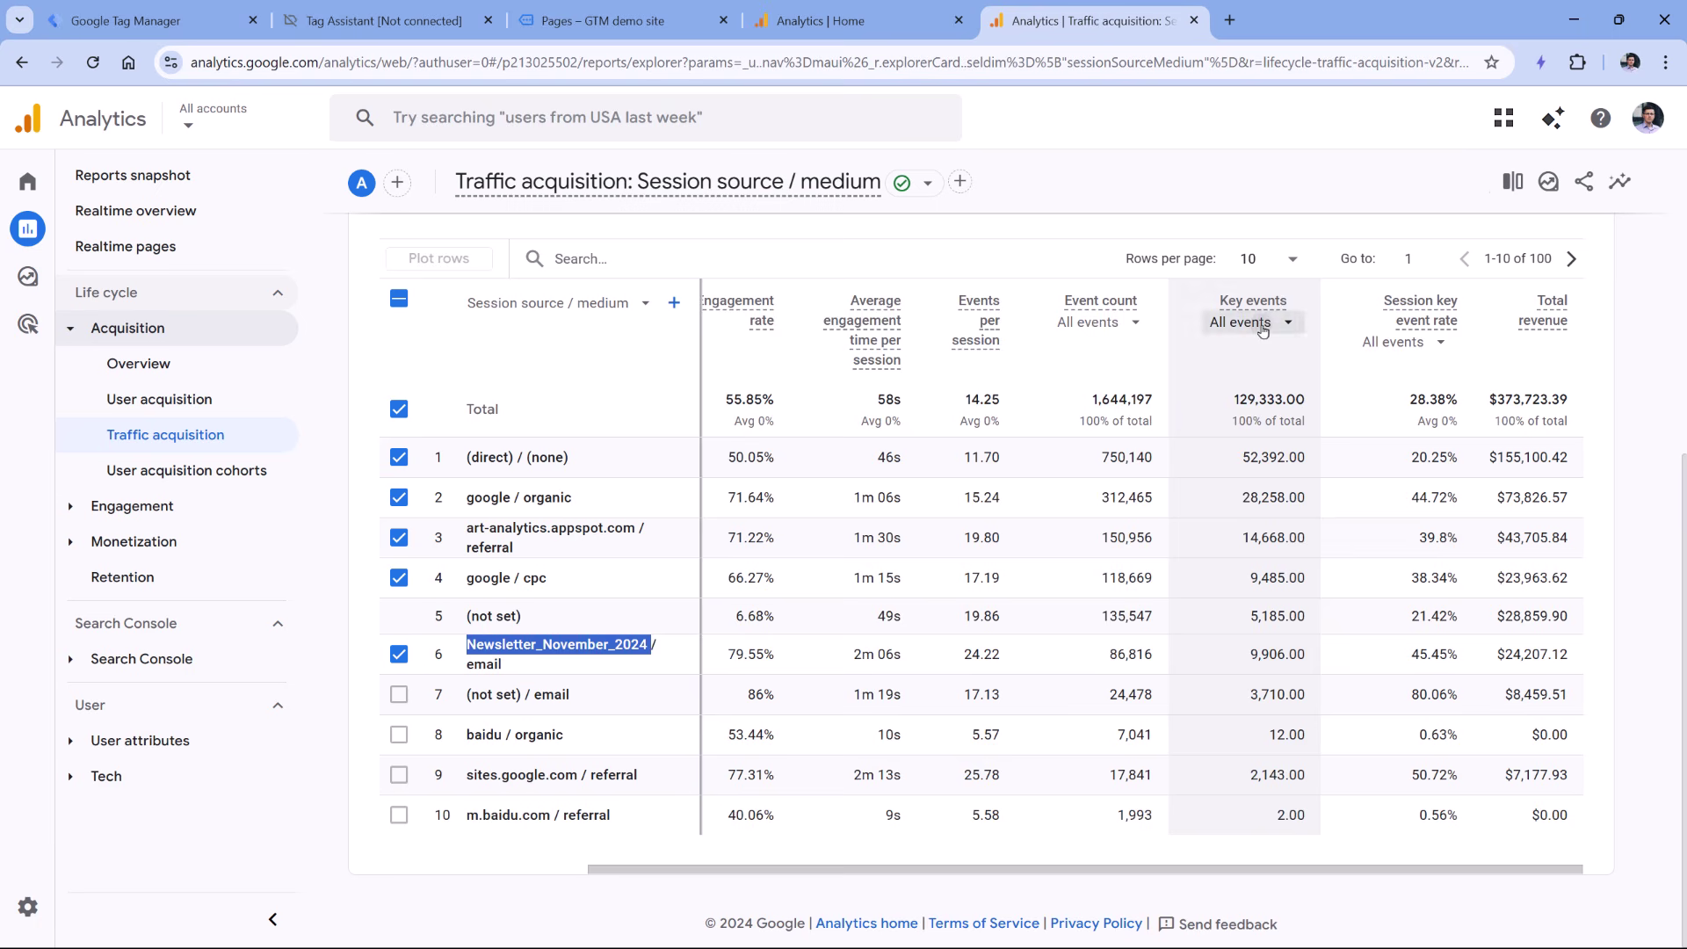
click(1262, 331)
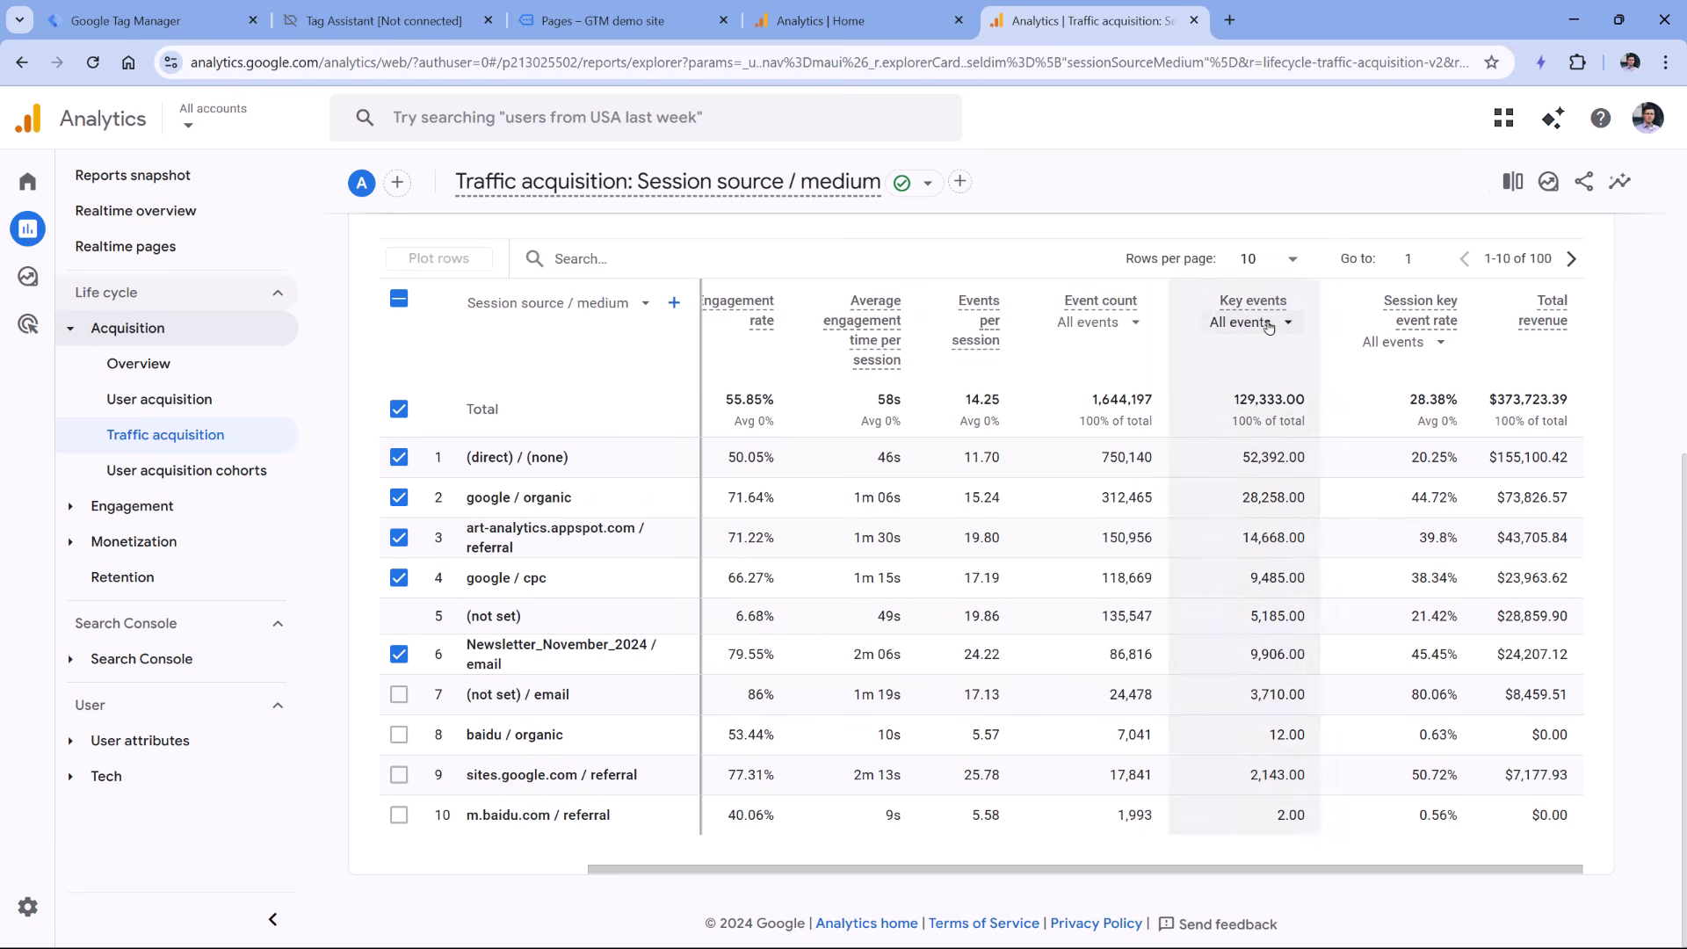
click(1263, 331)
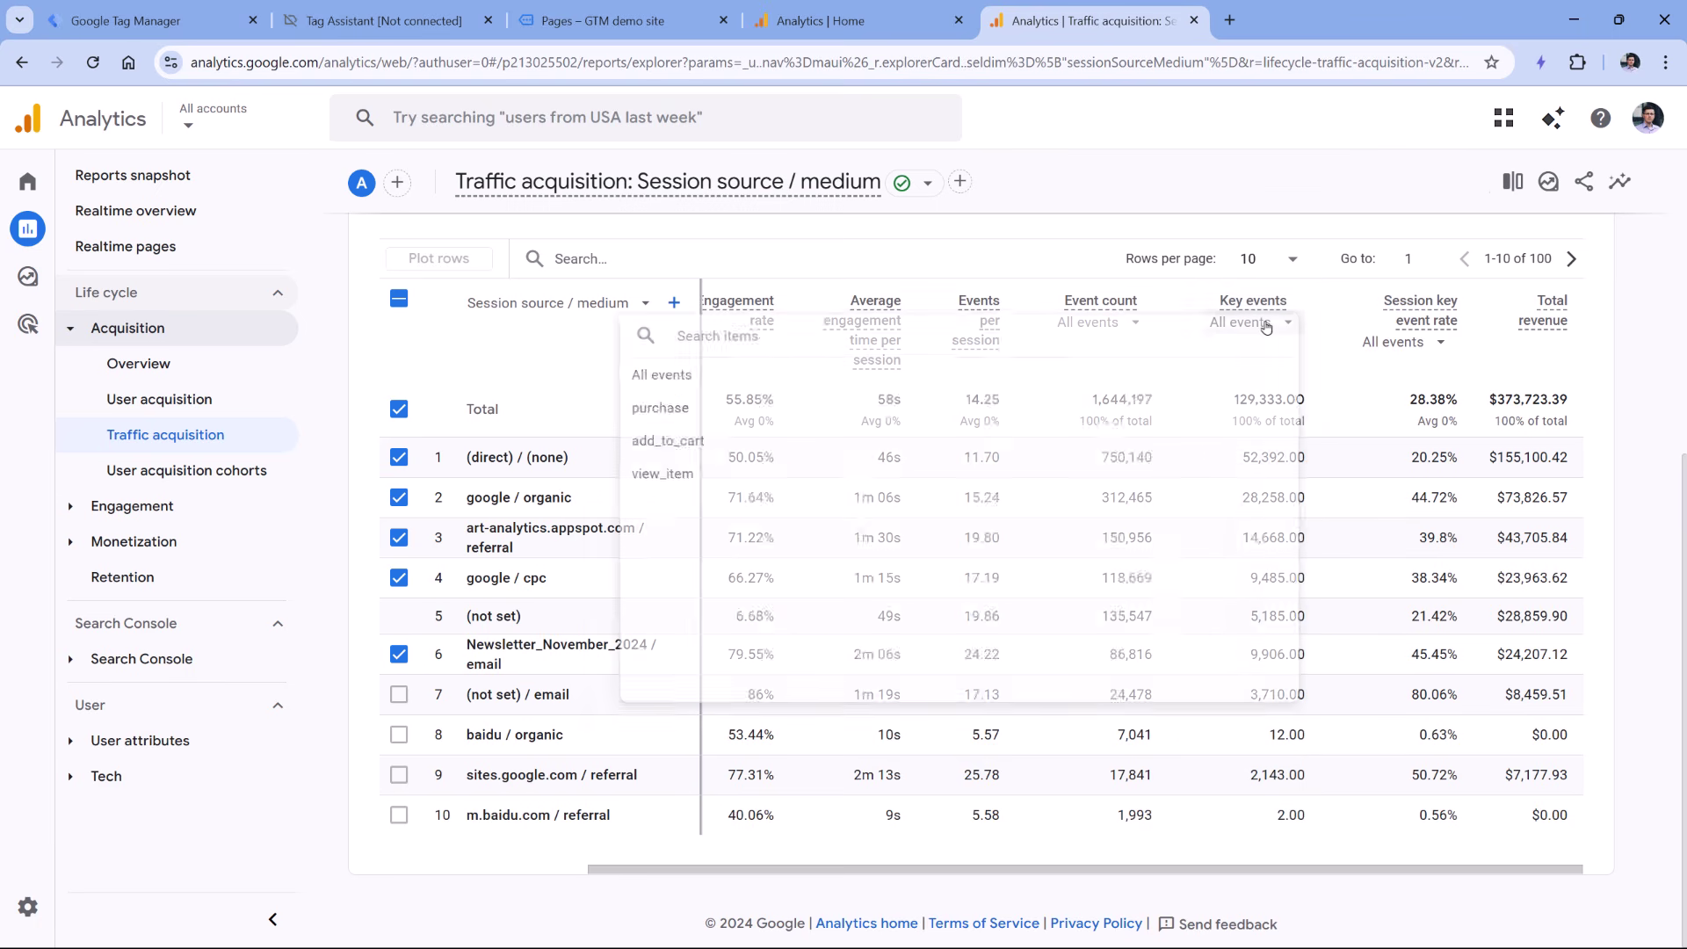
click(663, 406)
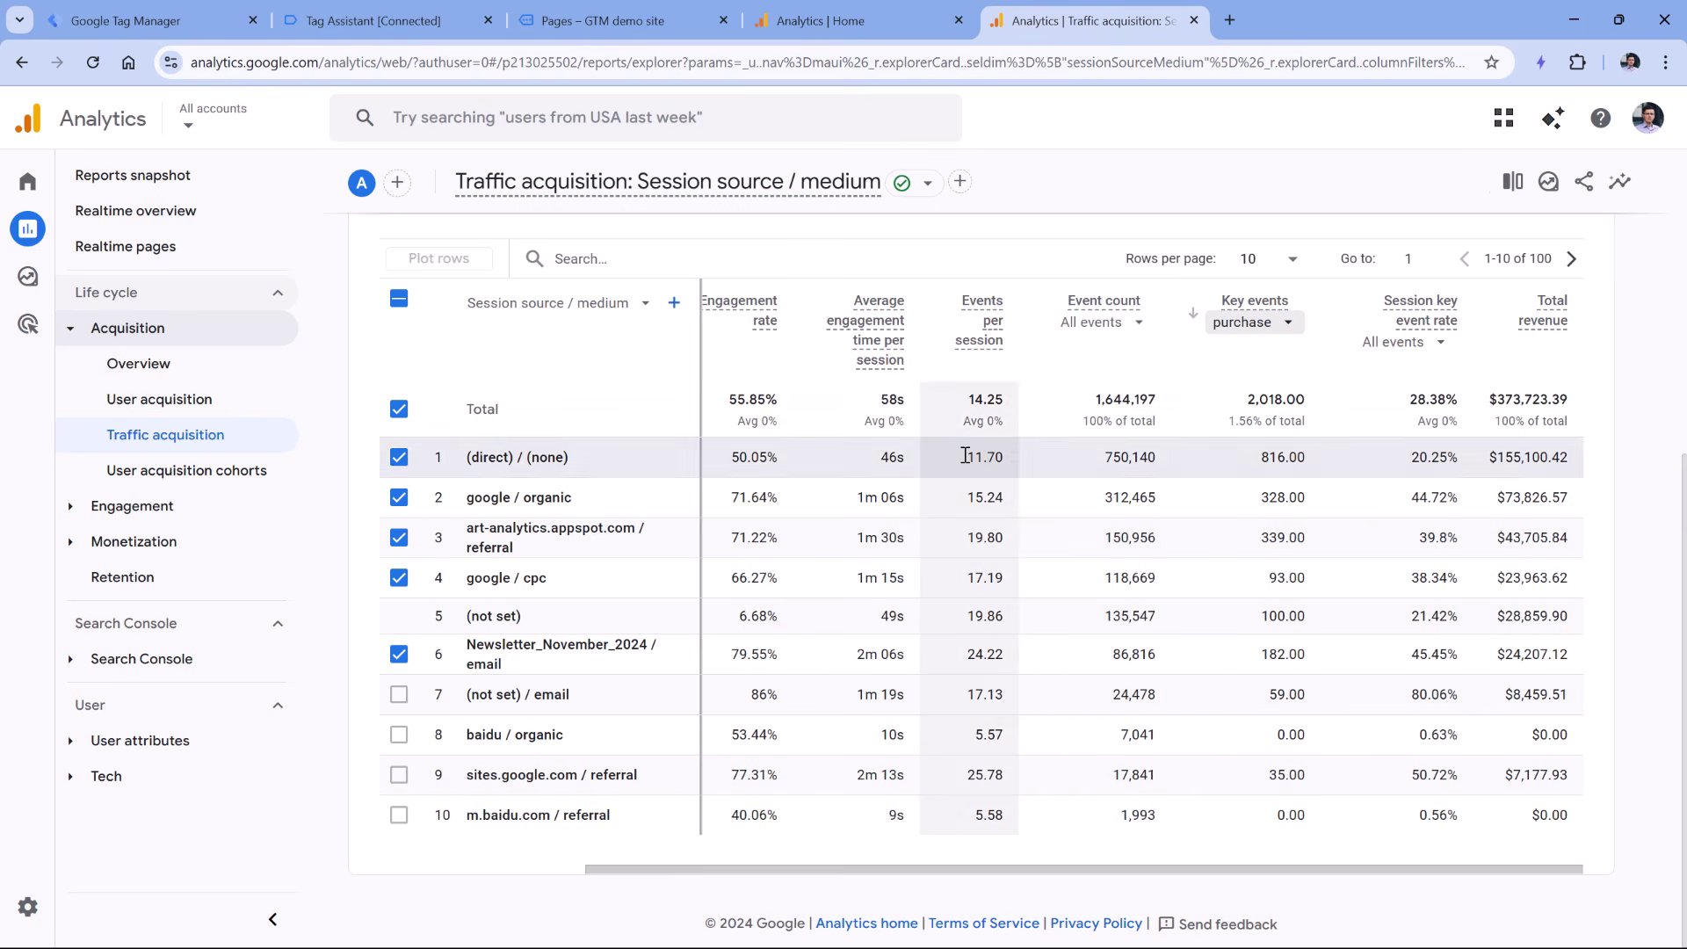
View the Pages and screens report and the Landing page report under Engagement.
click(74, 507)
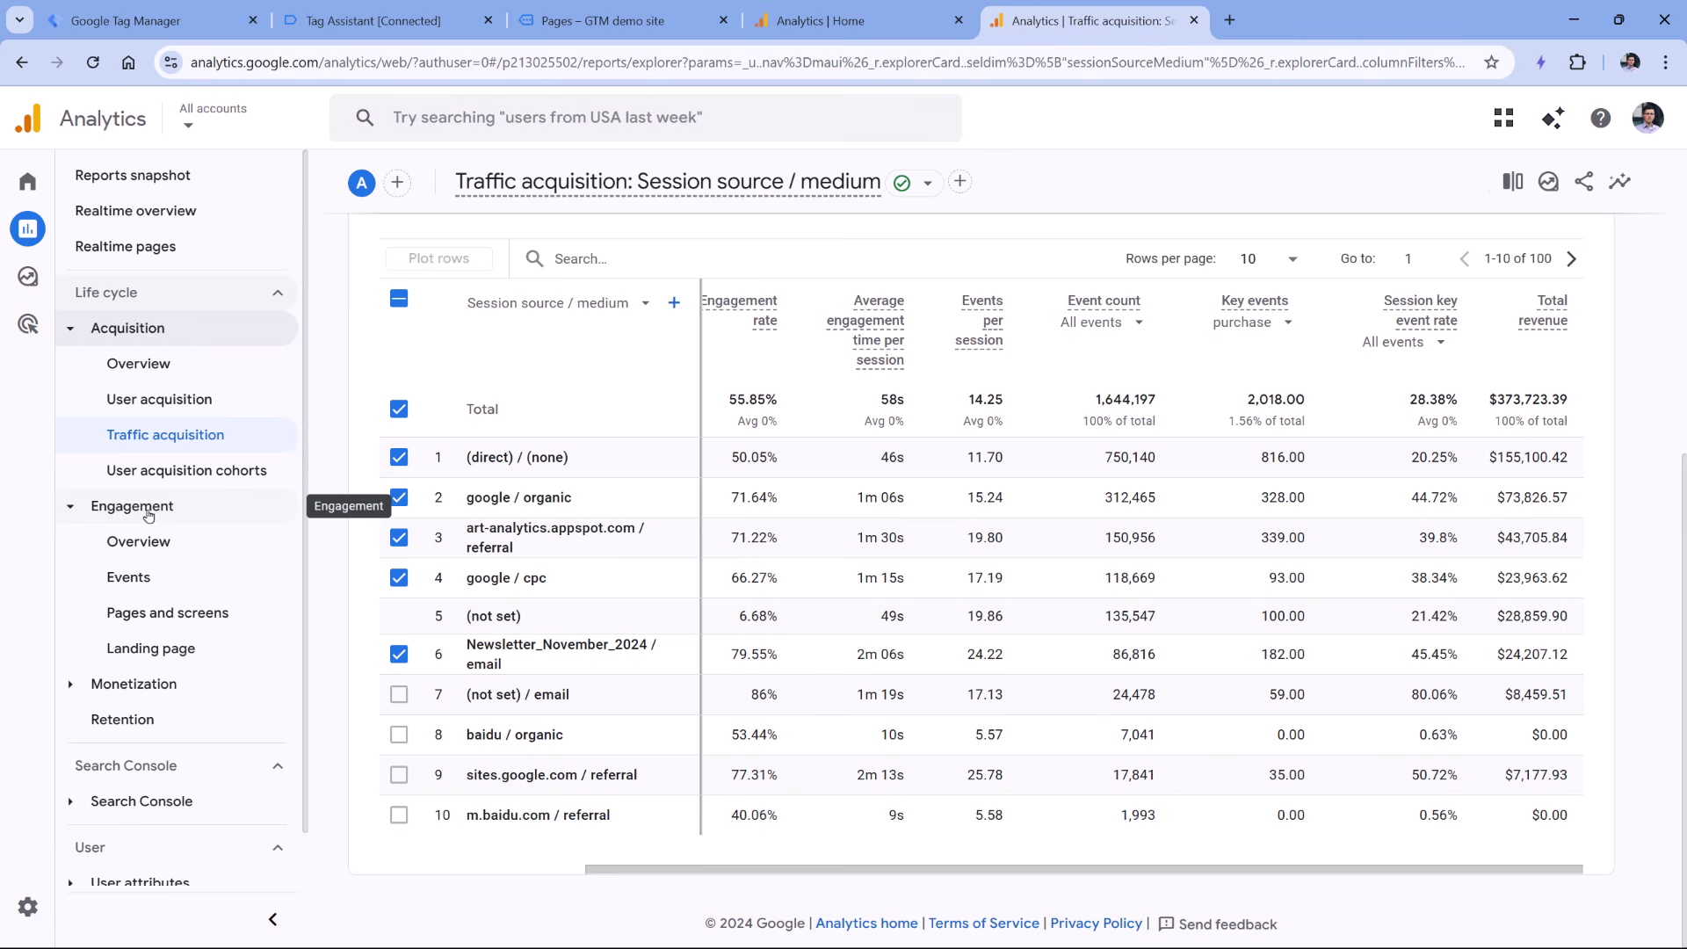
click(164, 619)
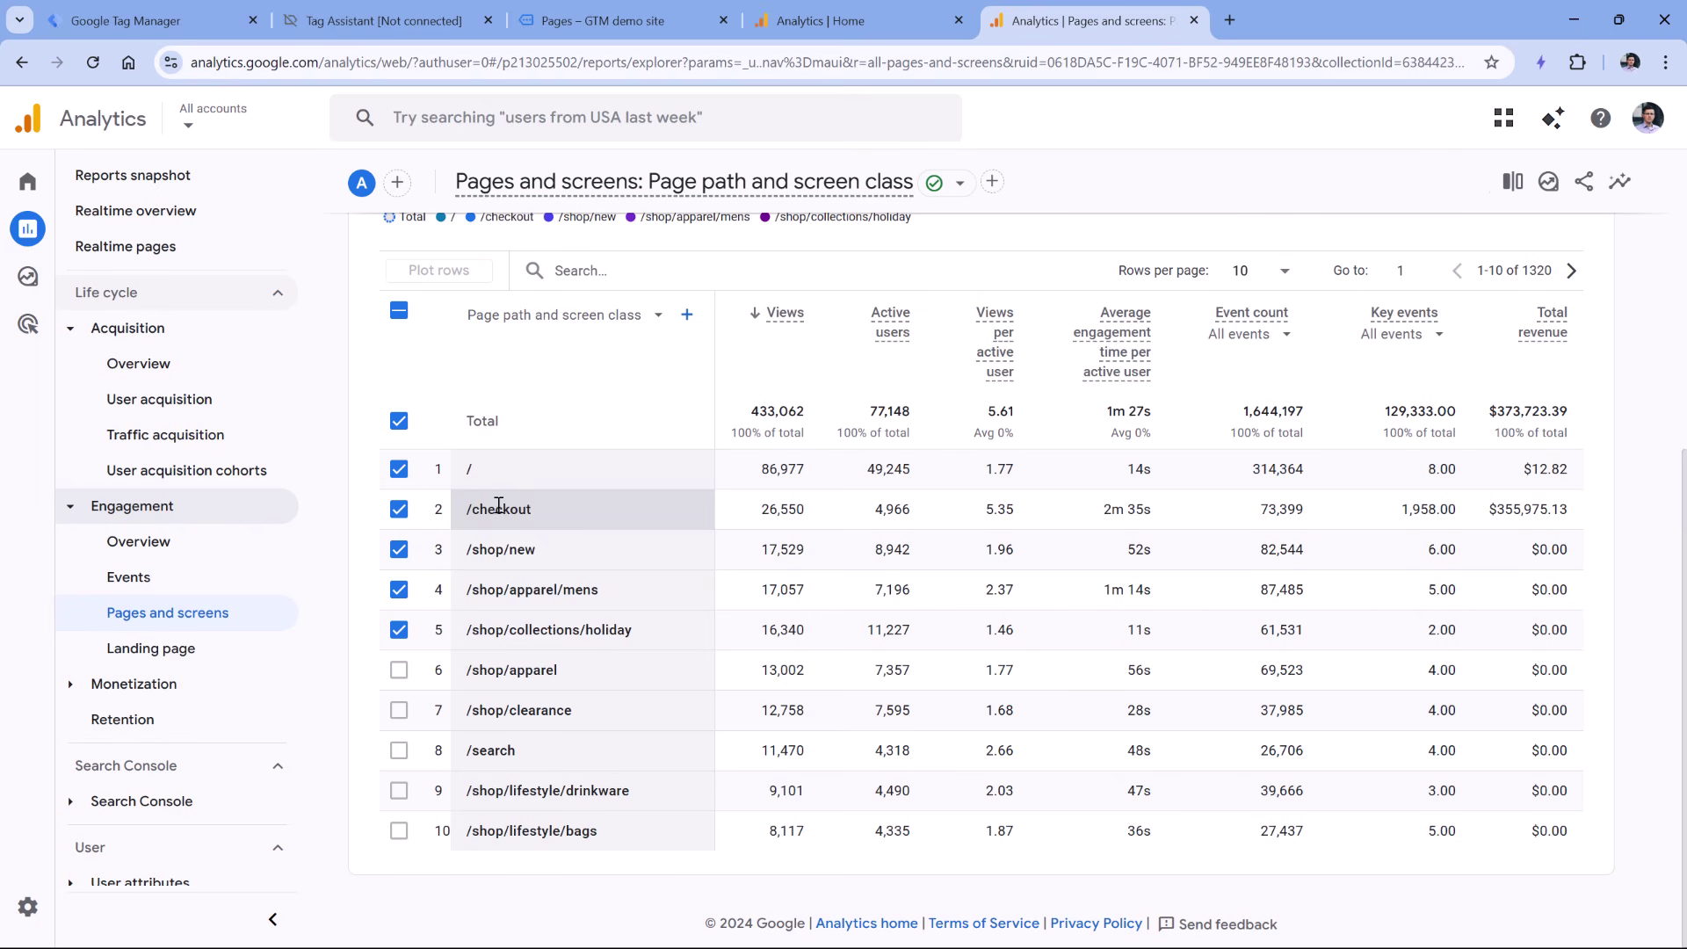
click(149, 658)
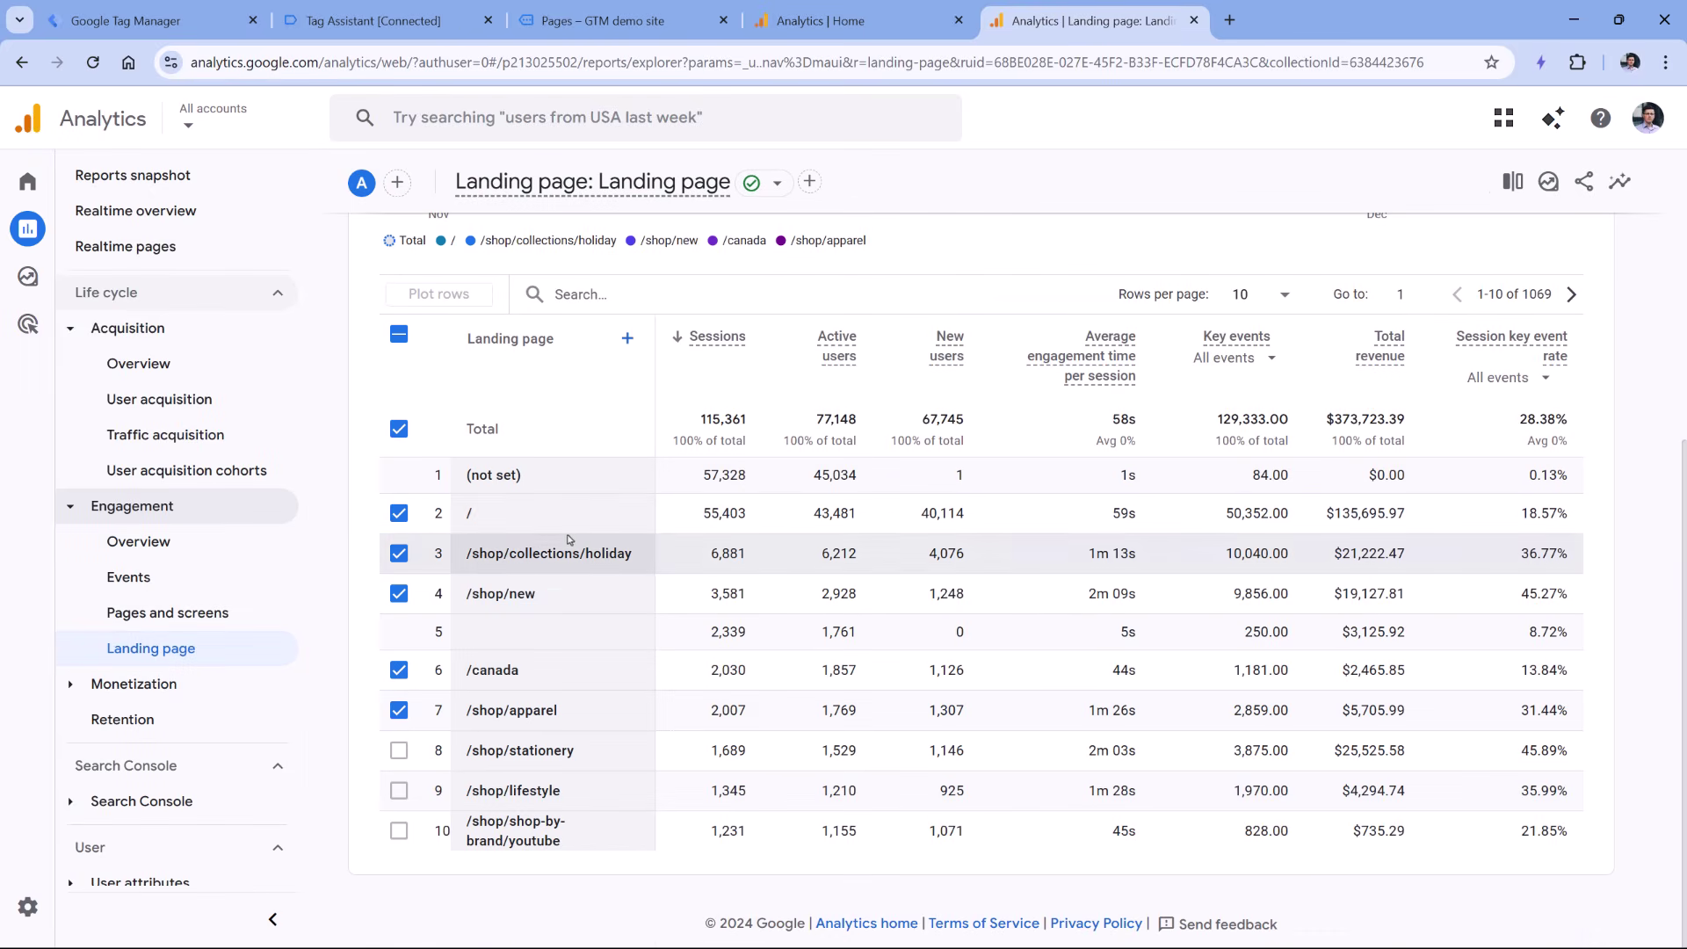
scroll(480, 486, up, 1)
scroll(481, 486, up, 1)
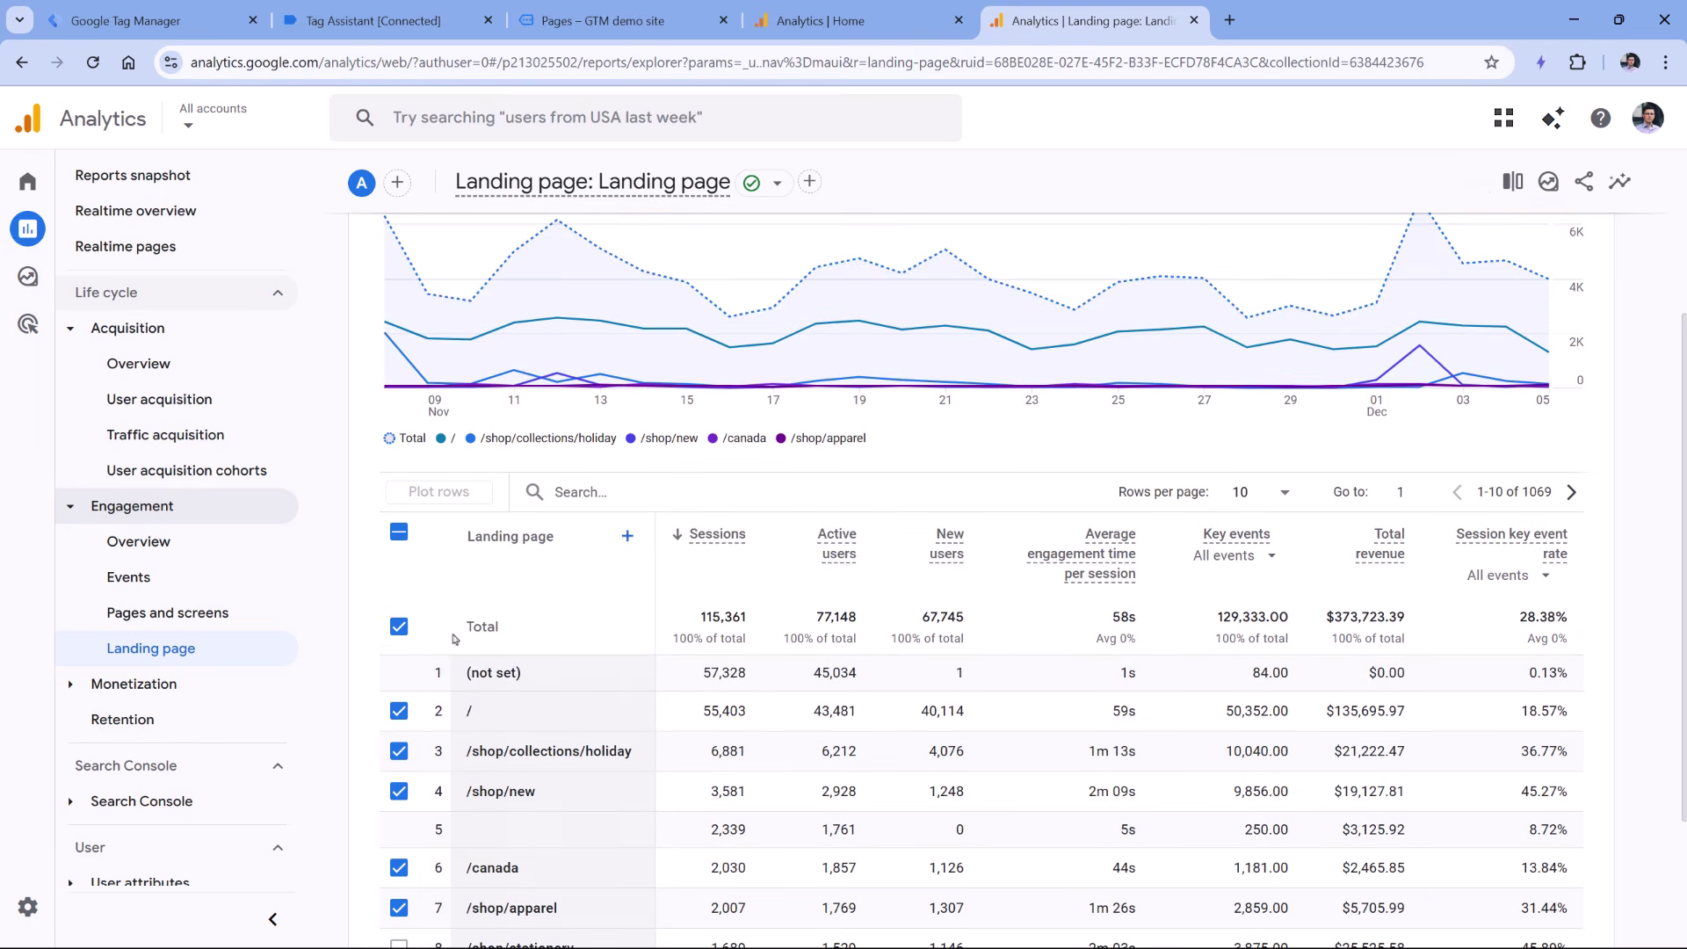
Reopen the Traffic acquisition report and plot only the Organic Search row in its chart.
click(157, 446)
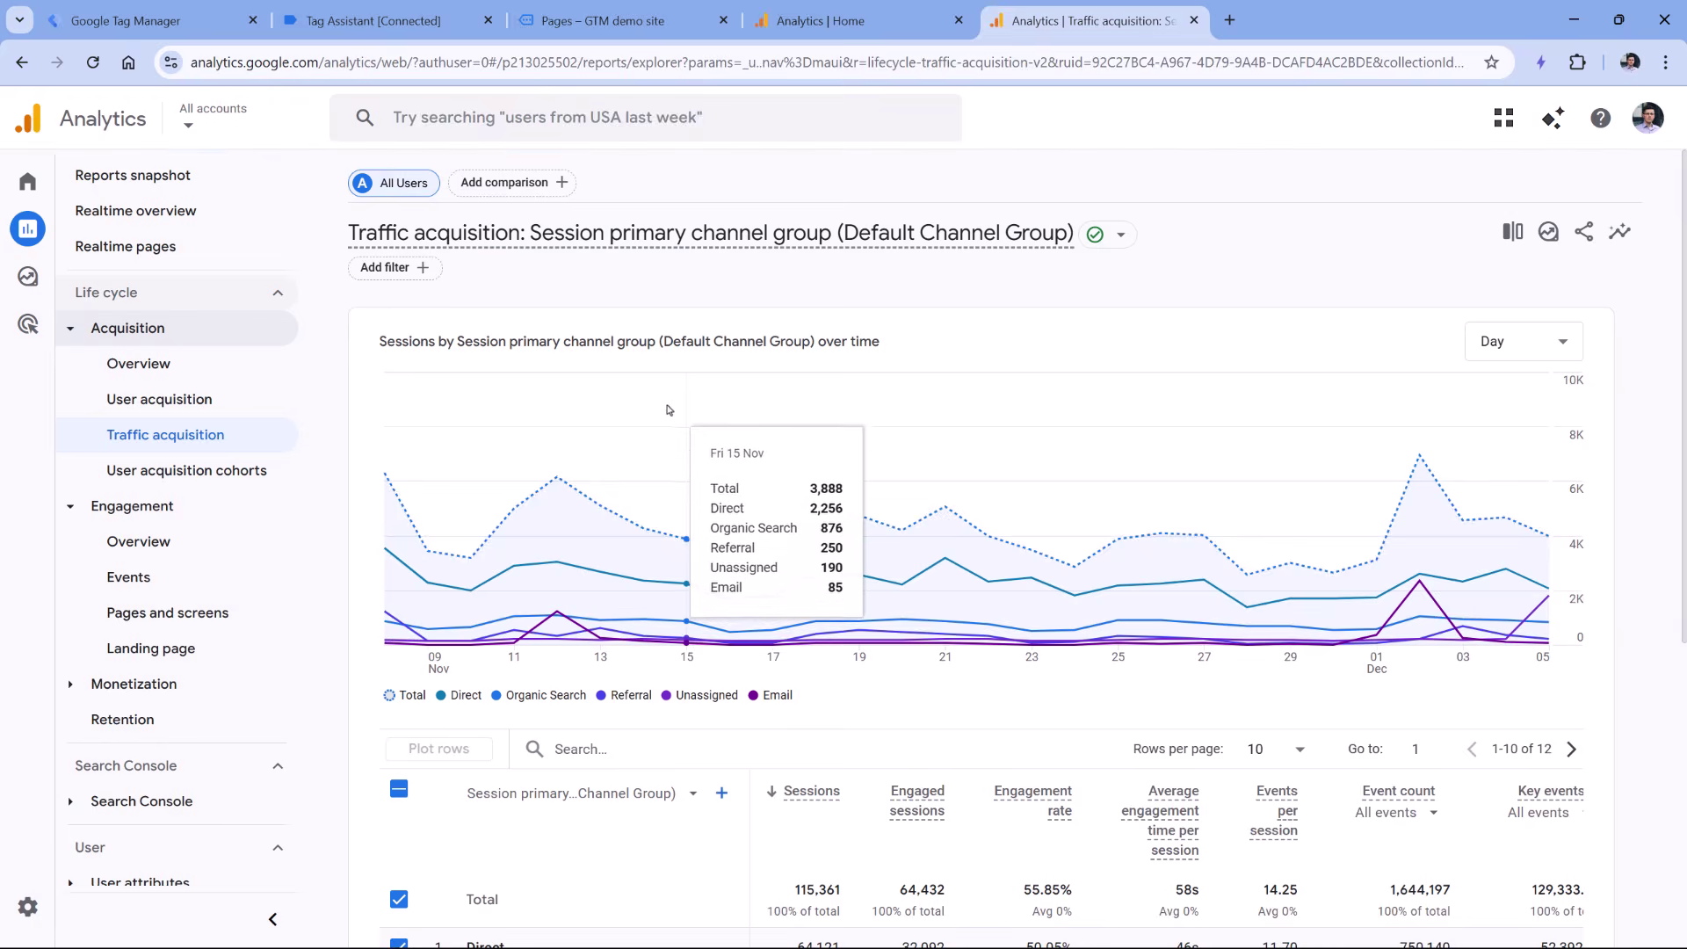
scroll(651, 435, down, 1)
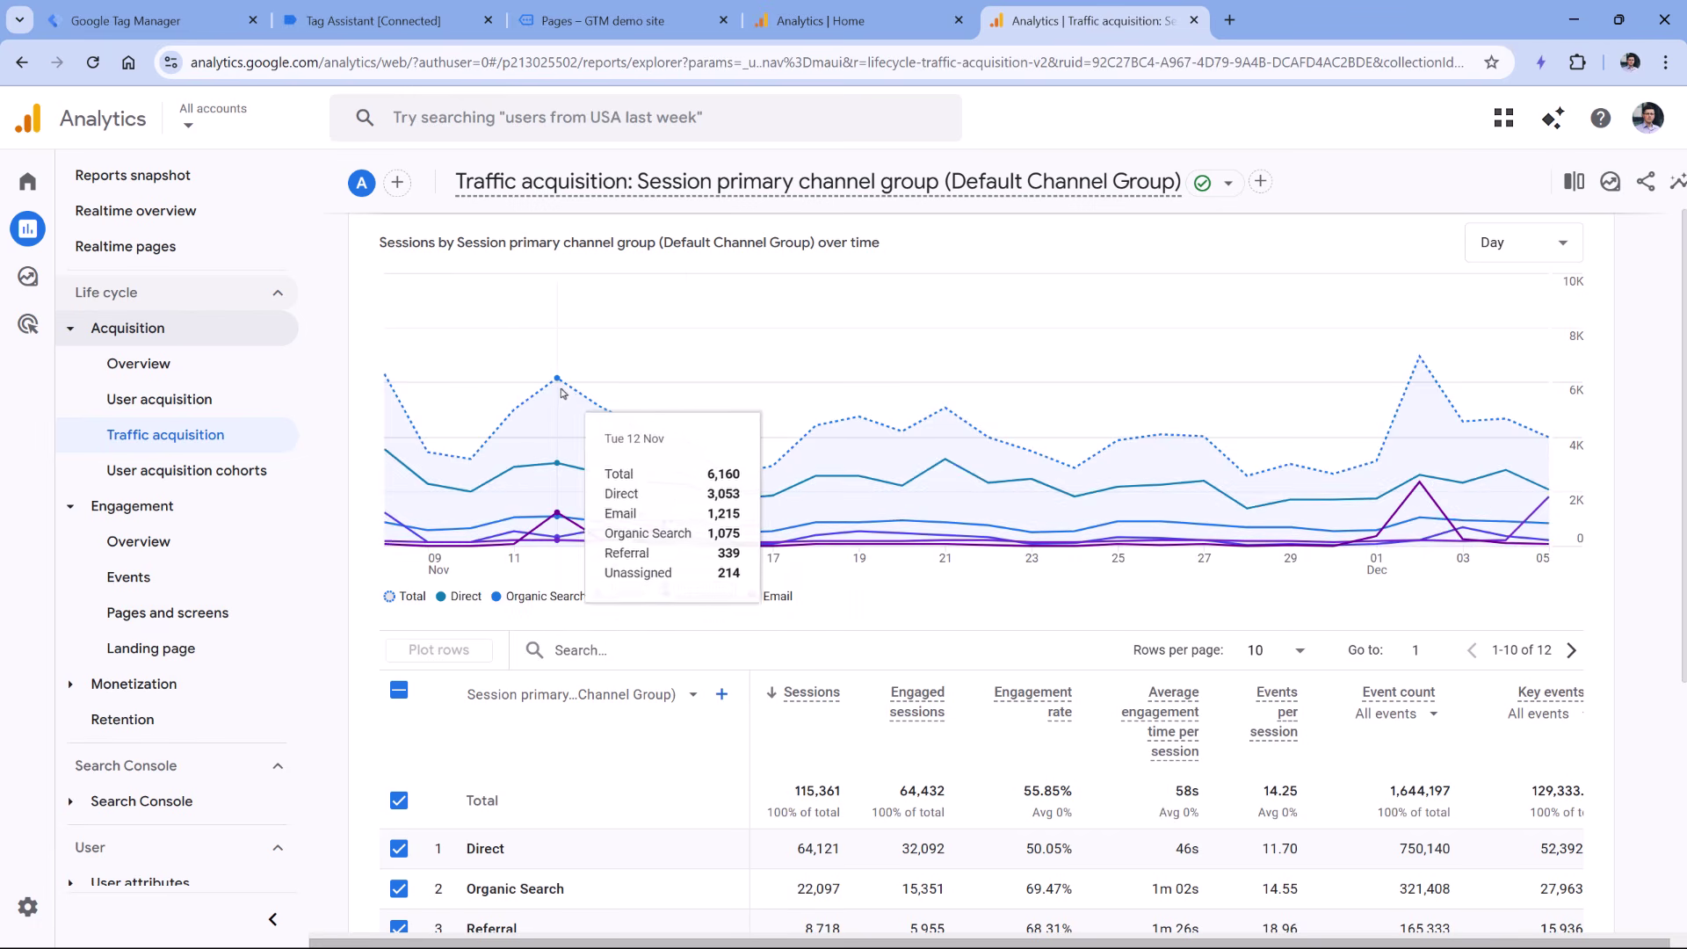
scroll(565, 395, down, 1)
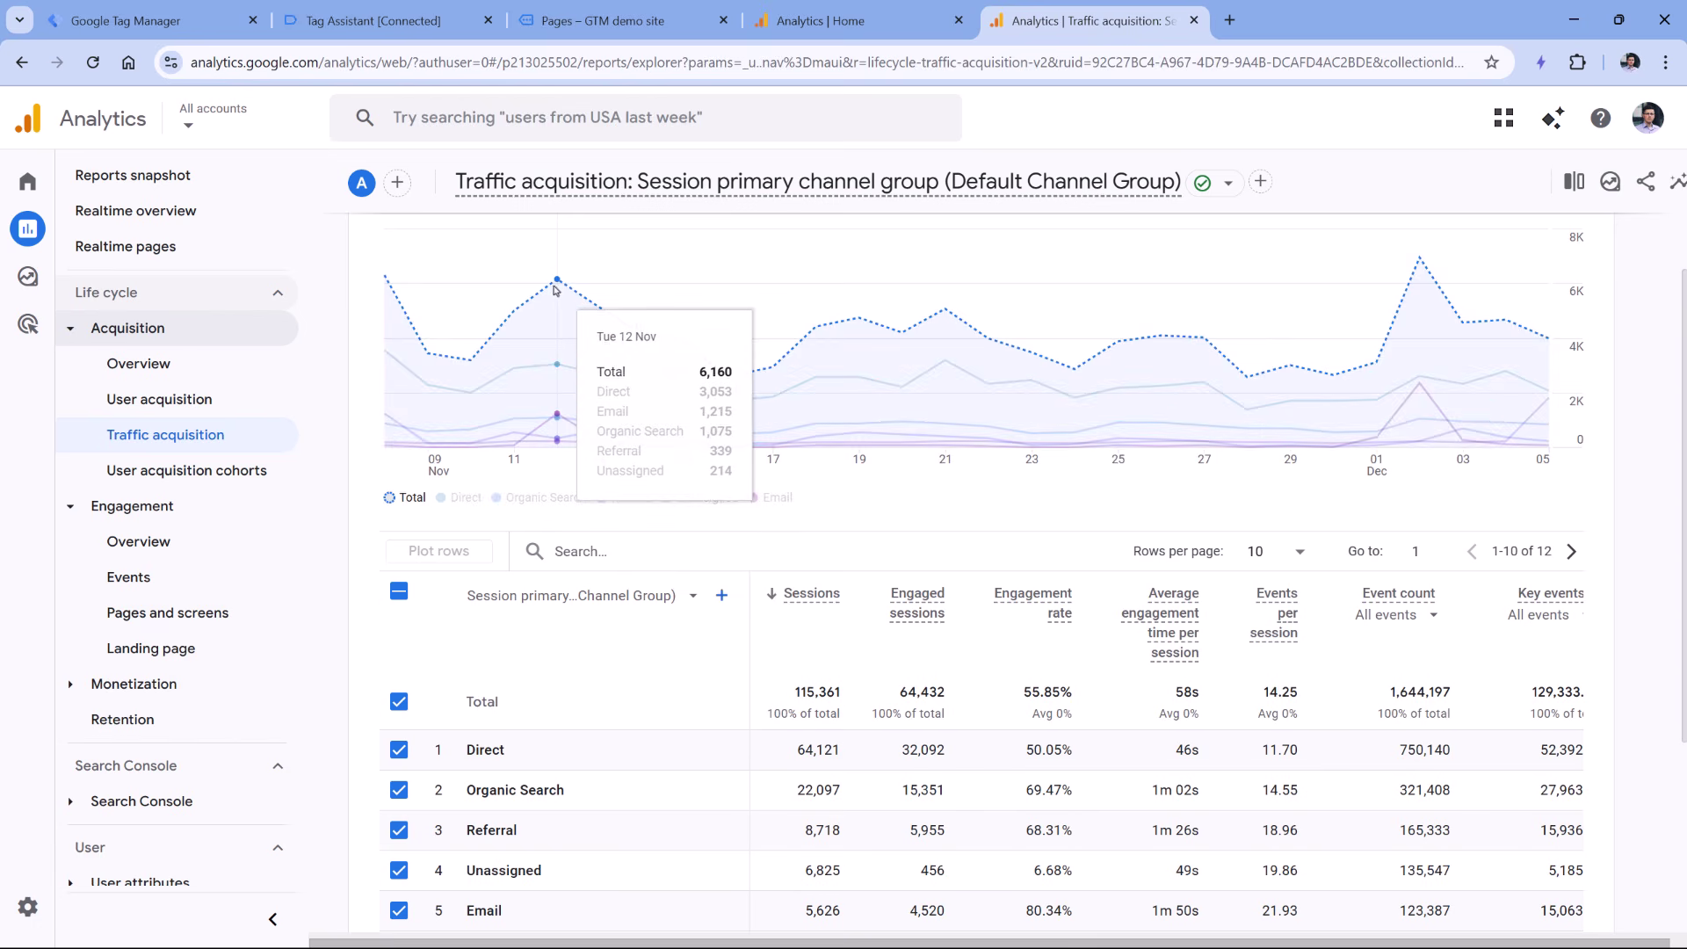
scroll(558, 299, down, 1)
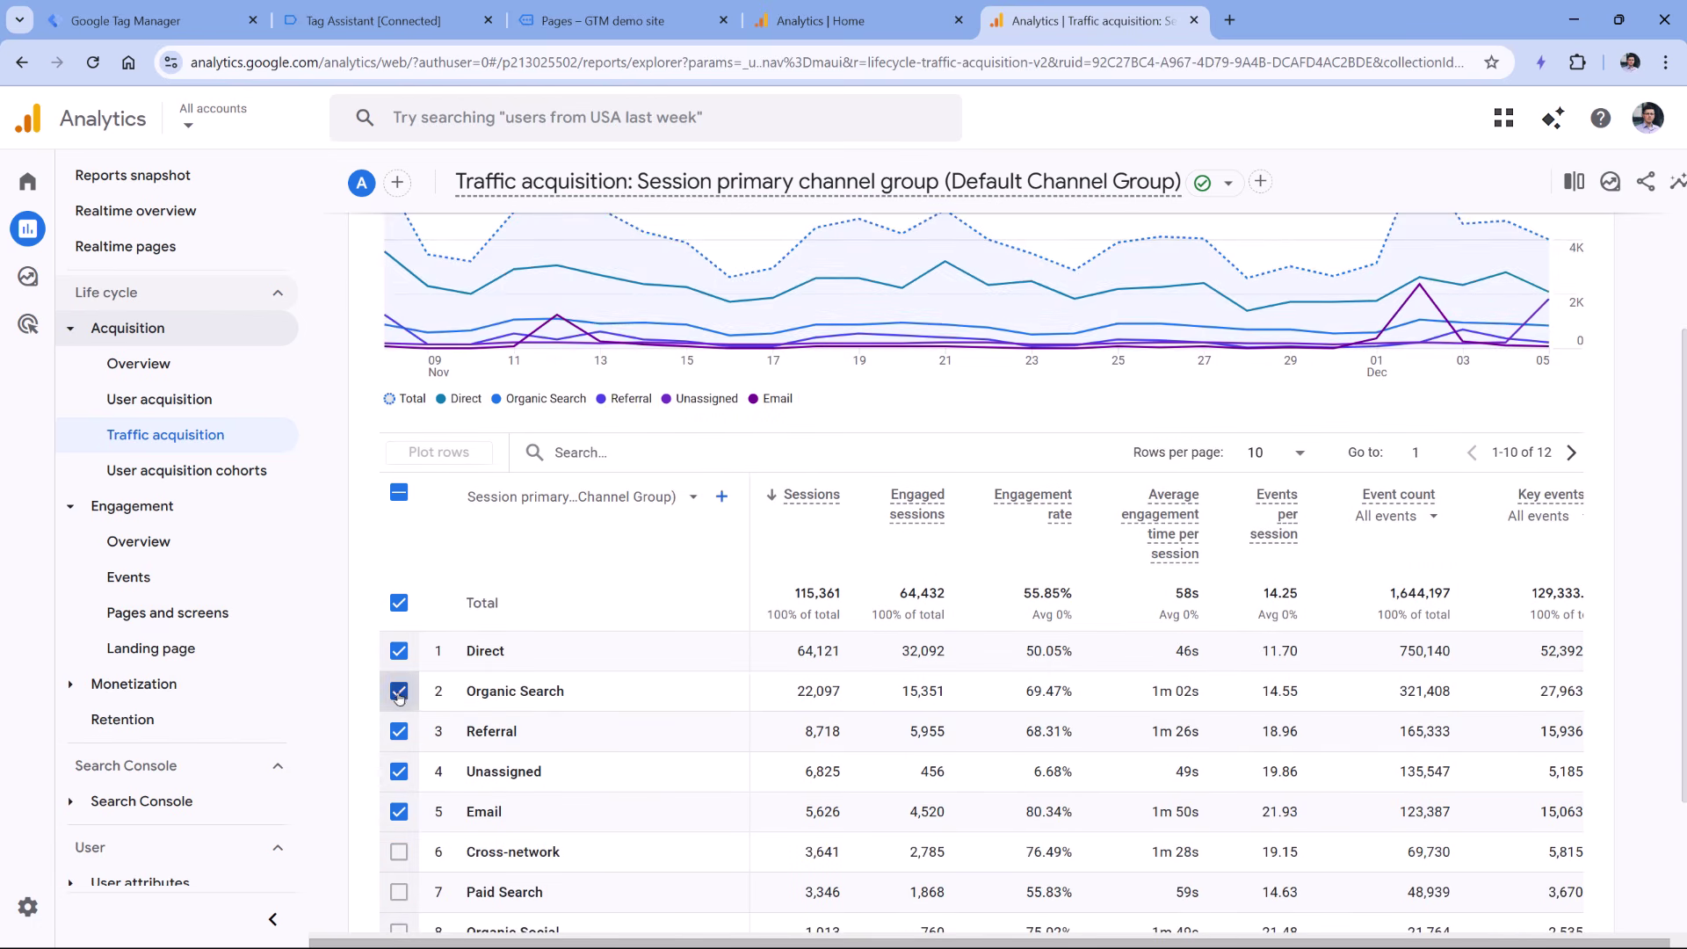
click(399, 651)
click(399, 731)
click(399, 772)
click(399, 810)
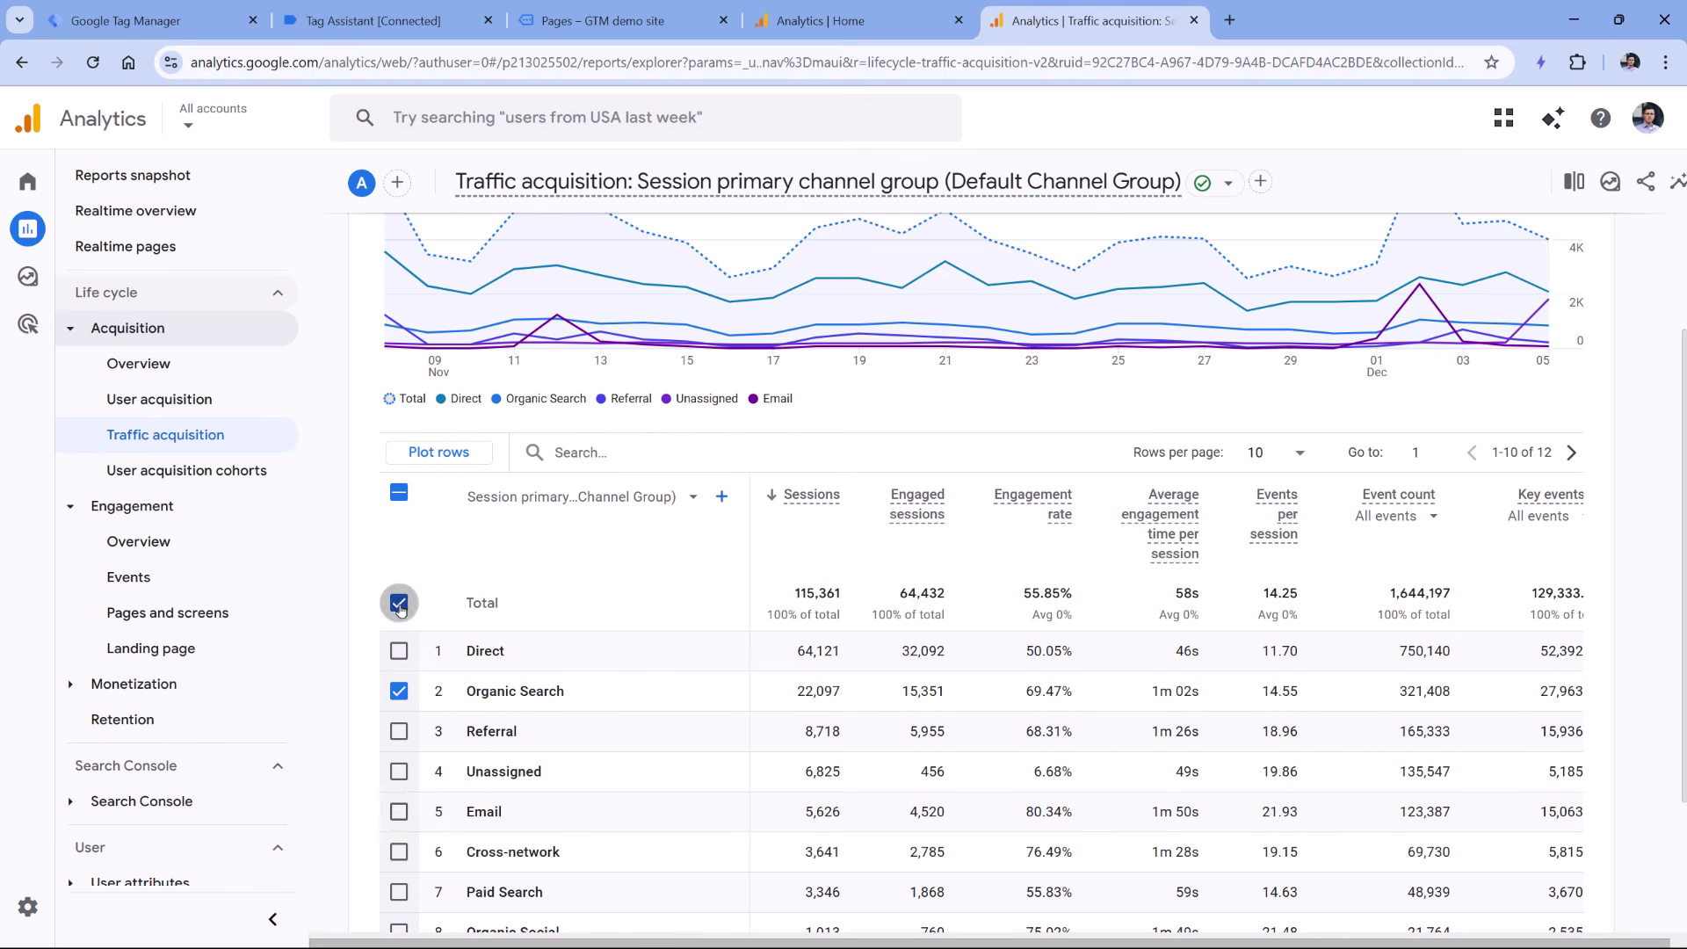
click(399, 602)
click(440, 454)
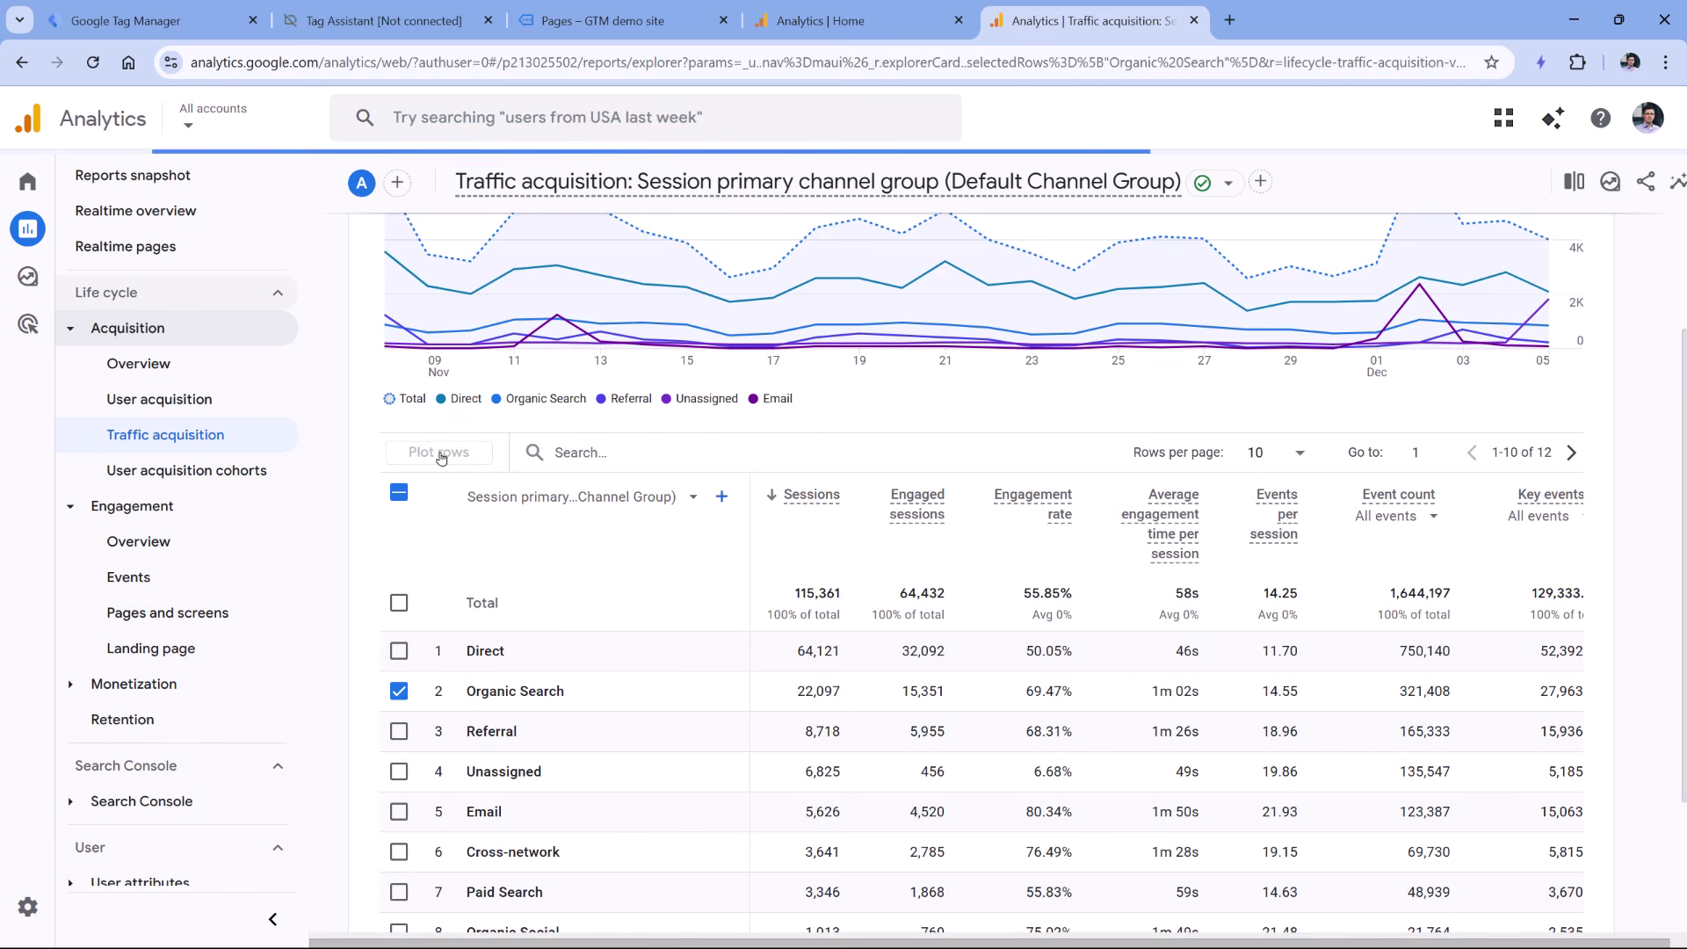
scroll(475, 434, up, 2)
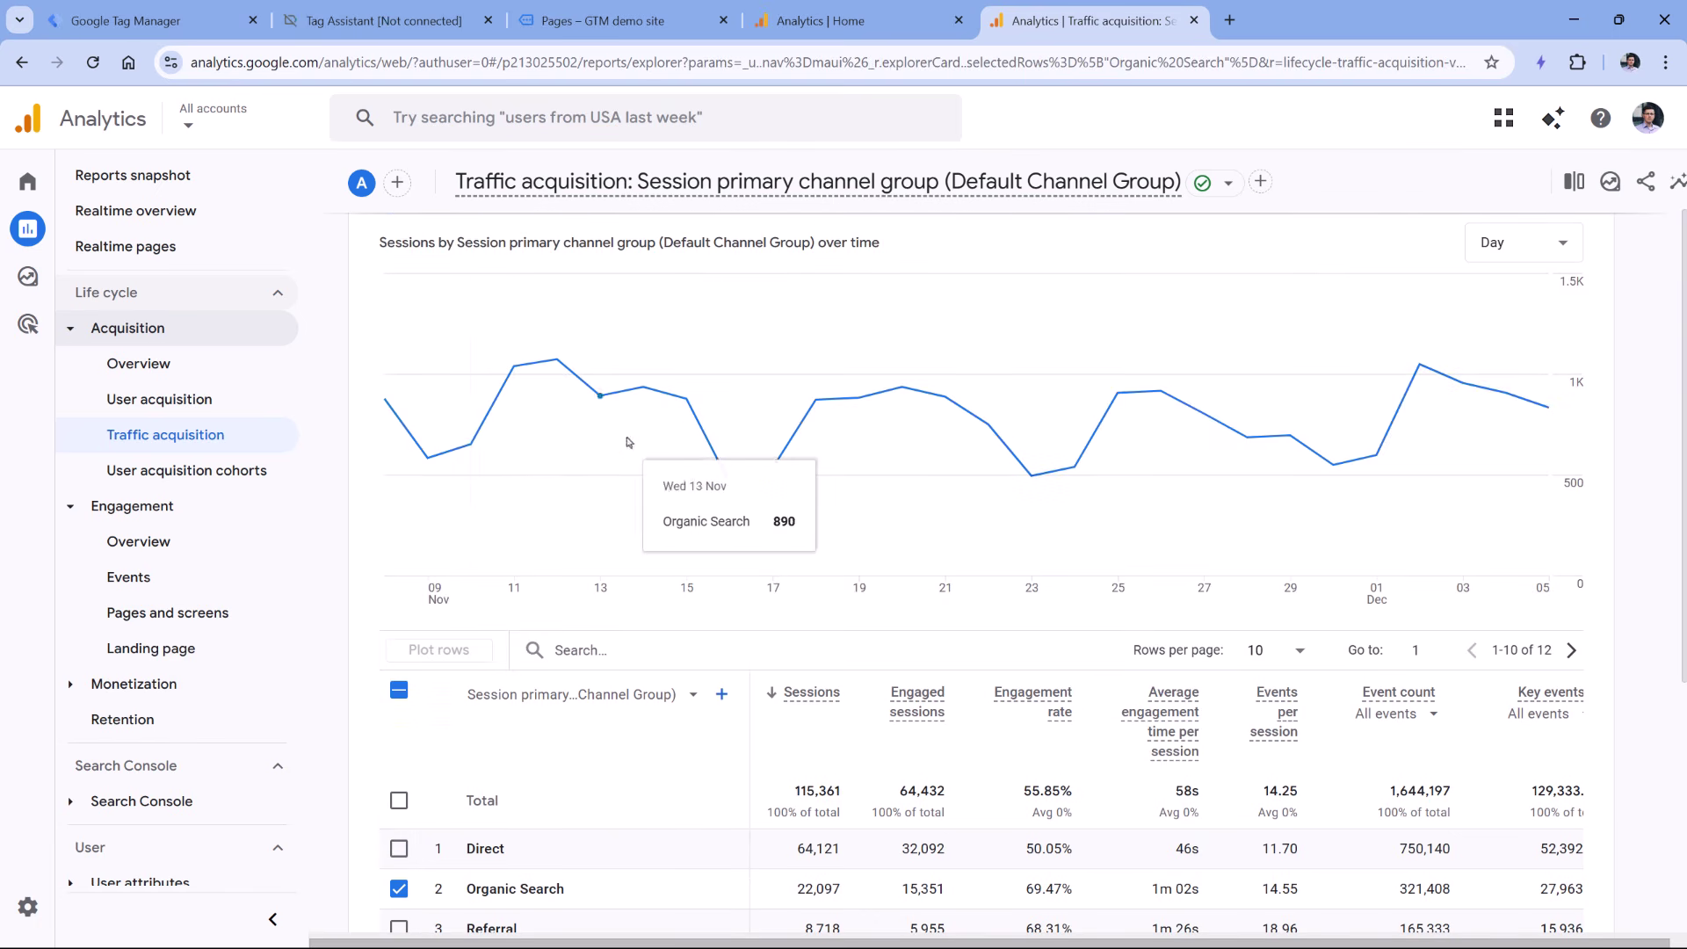
scroll(528, 772, down, 1)
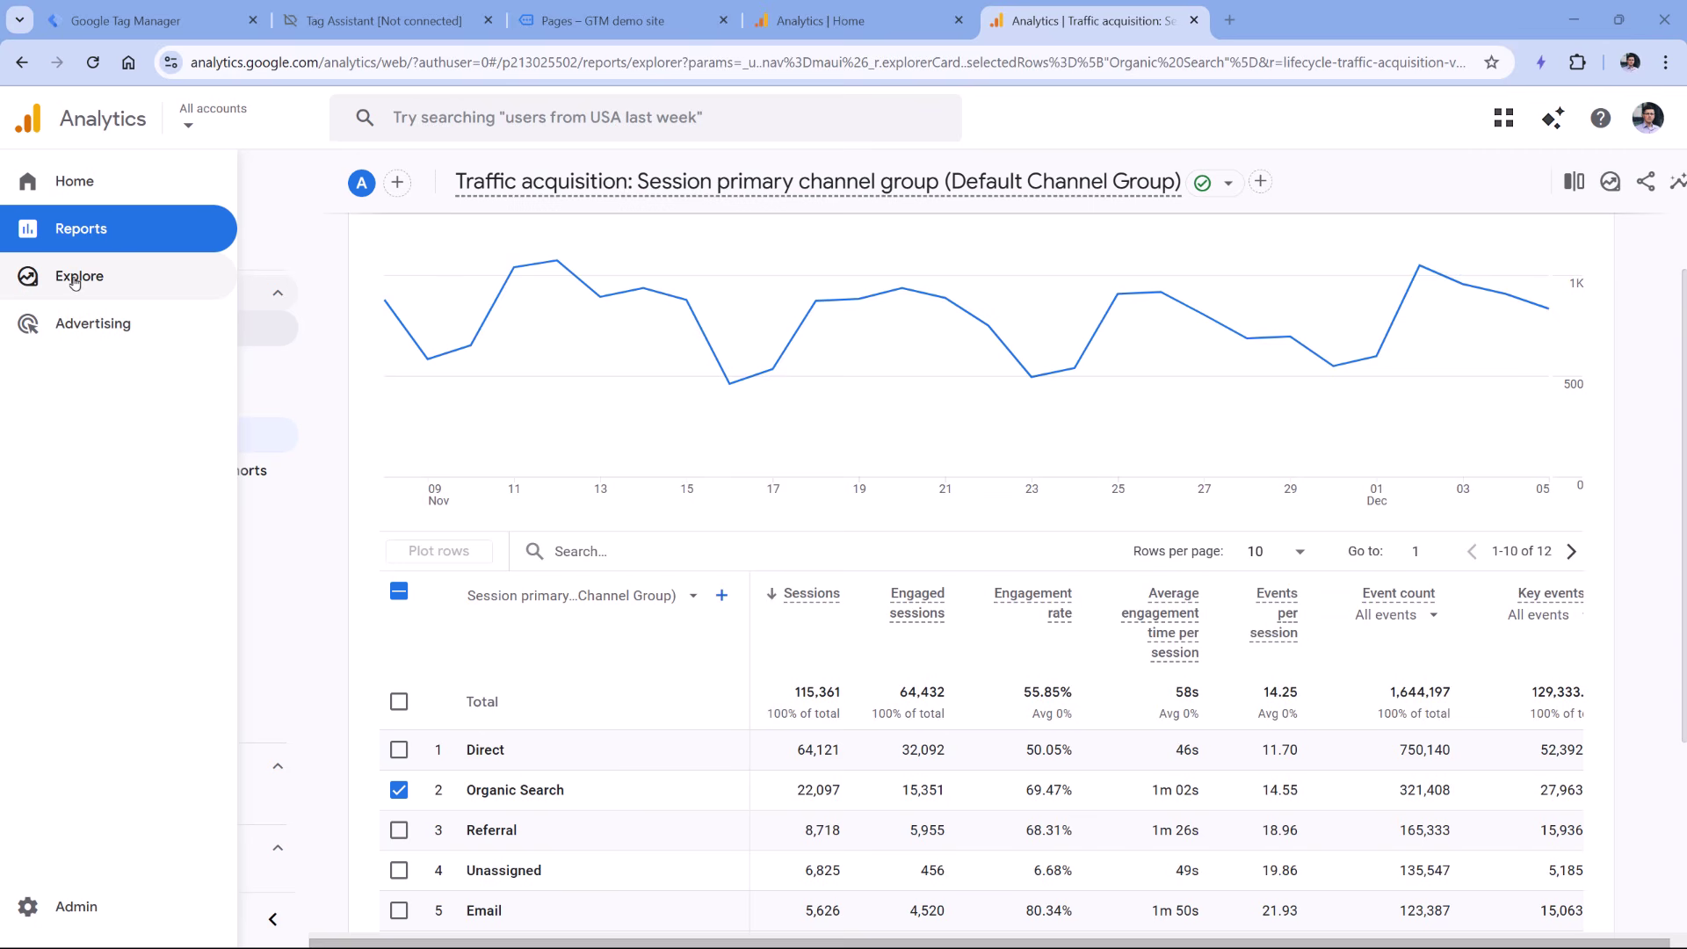
Create a new Free form exploration in the Explore section.
click(74, 282)
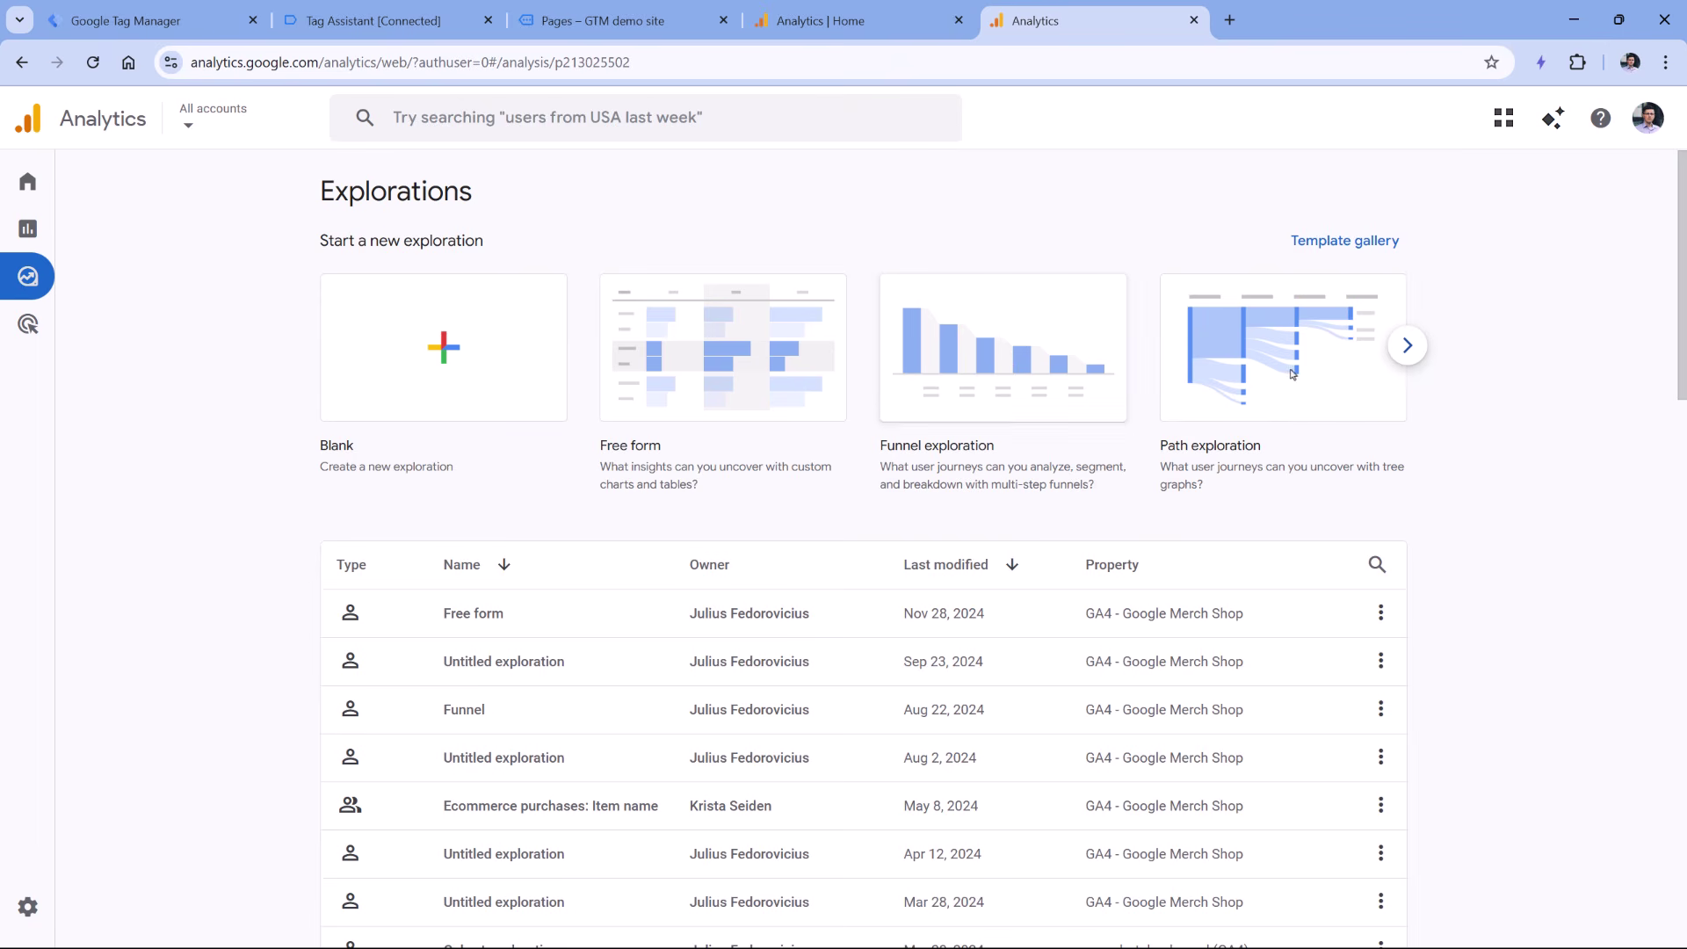
click(723, 358)
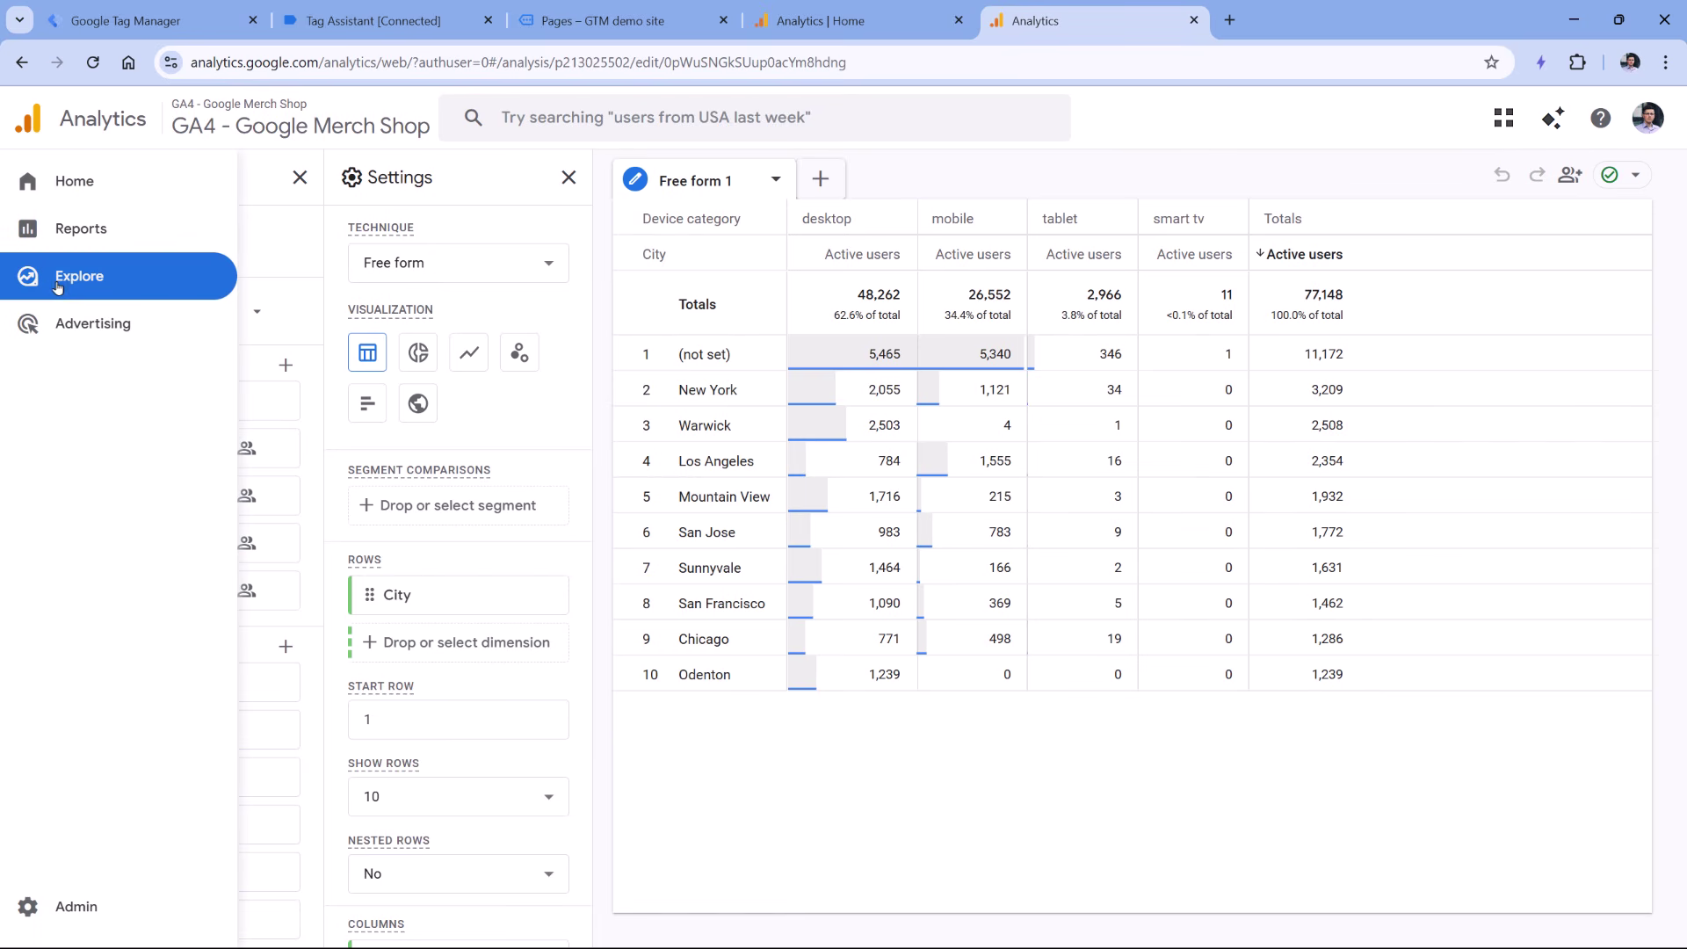
Create a new Funnel exploration from the Explore section and open its funnel steps for editing.
click(58, 287)
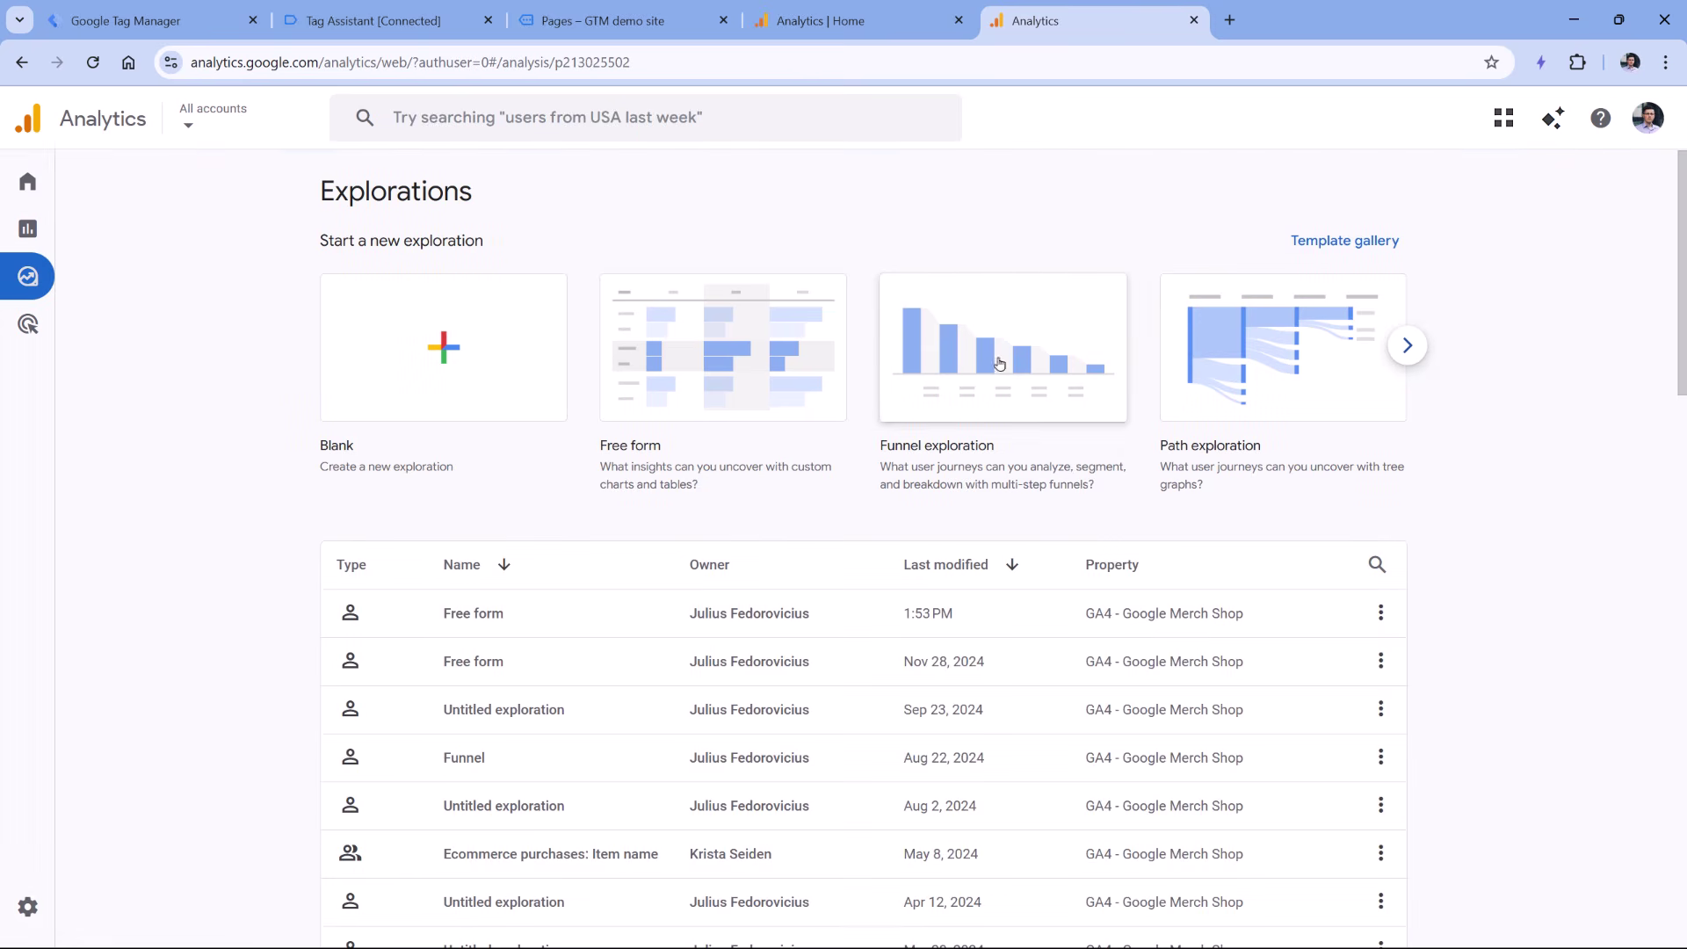
click(1005, 357)
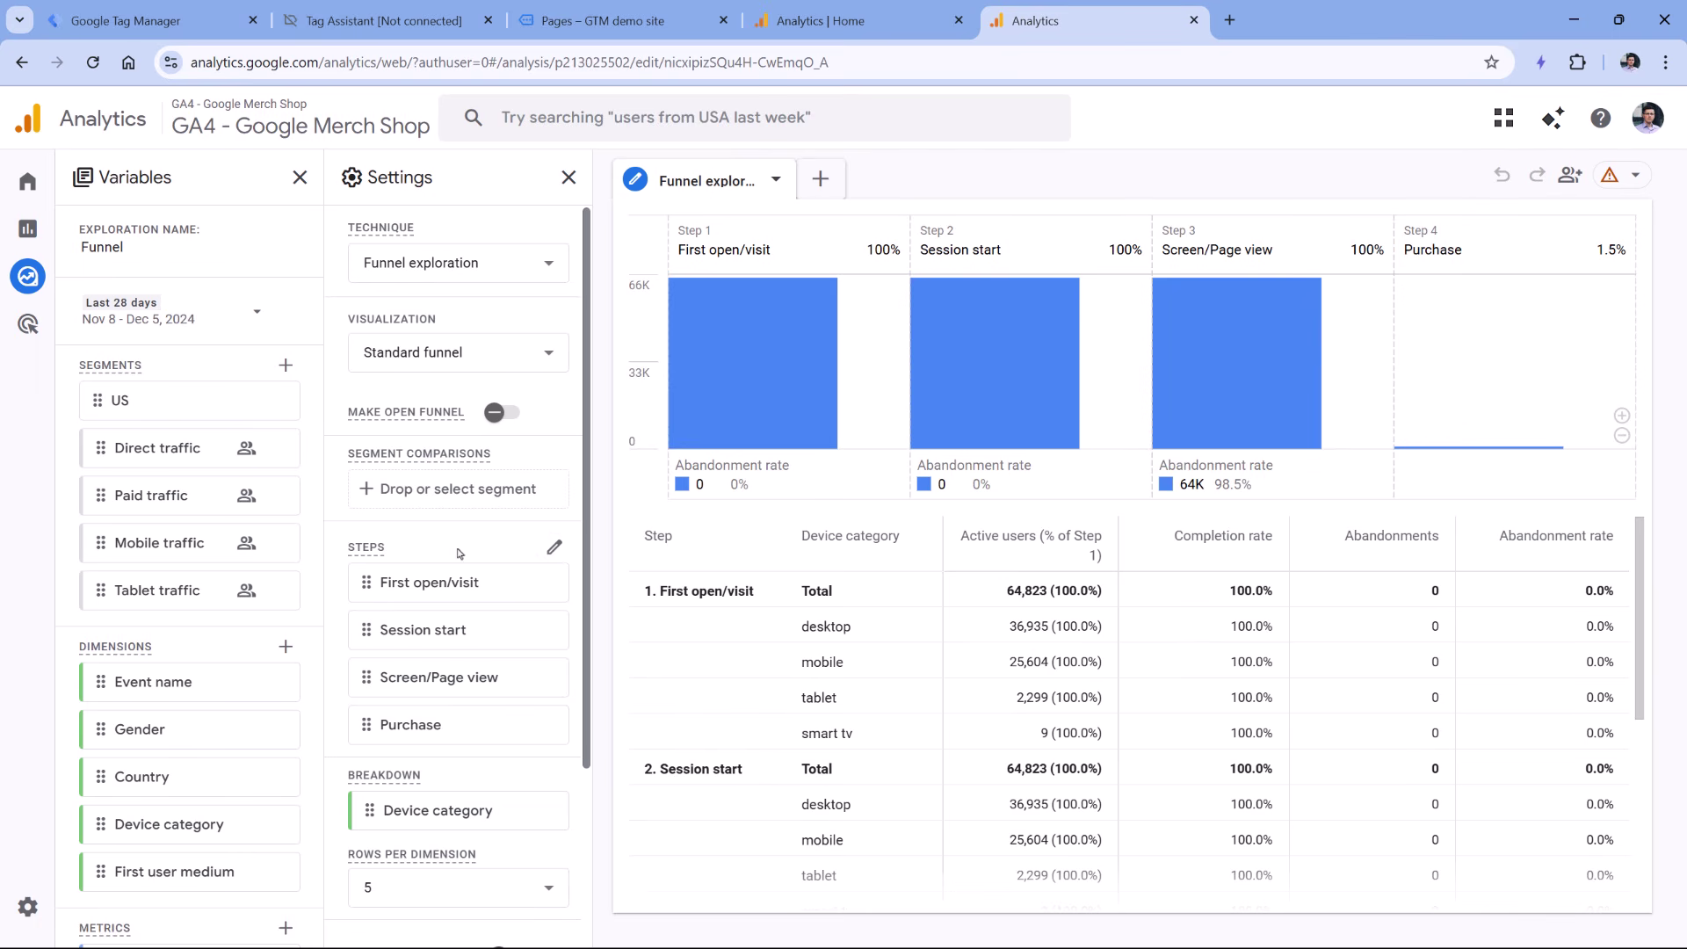
click(551, 551)
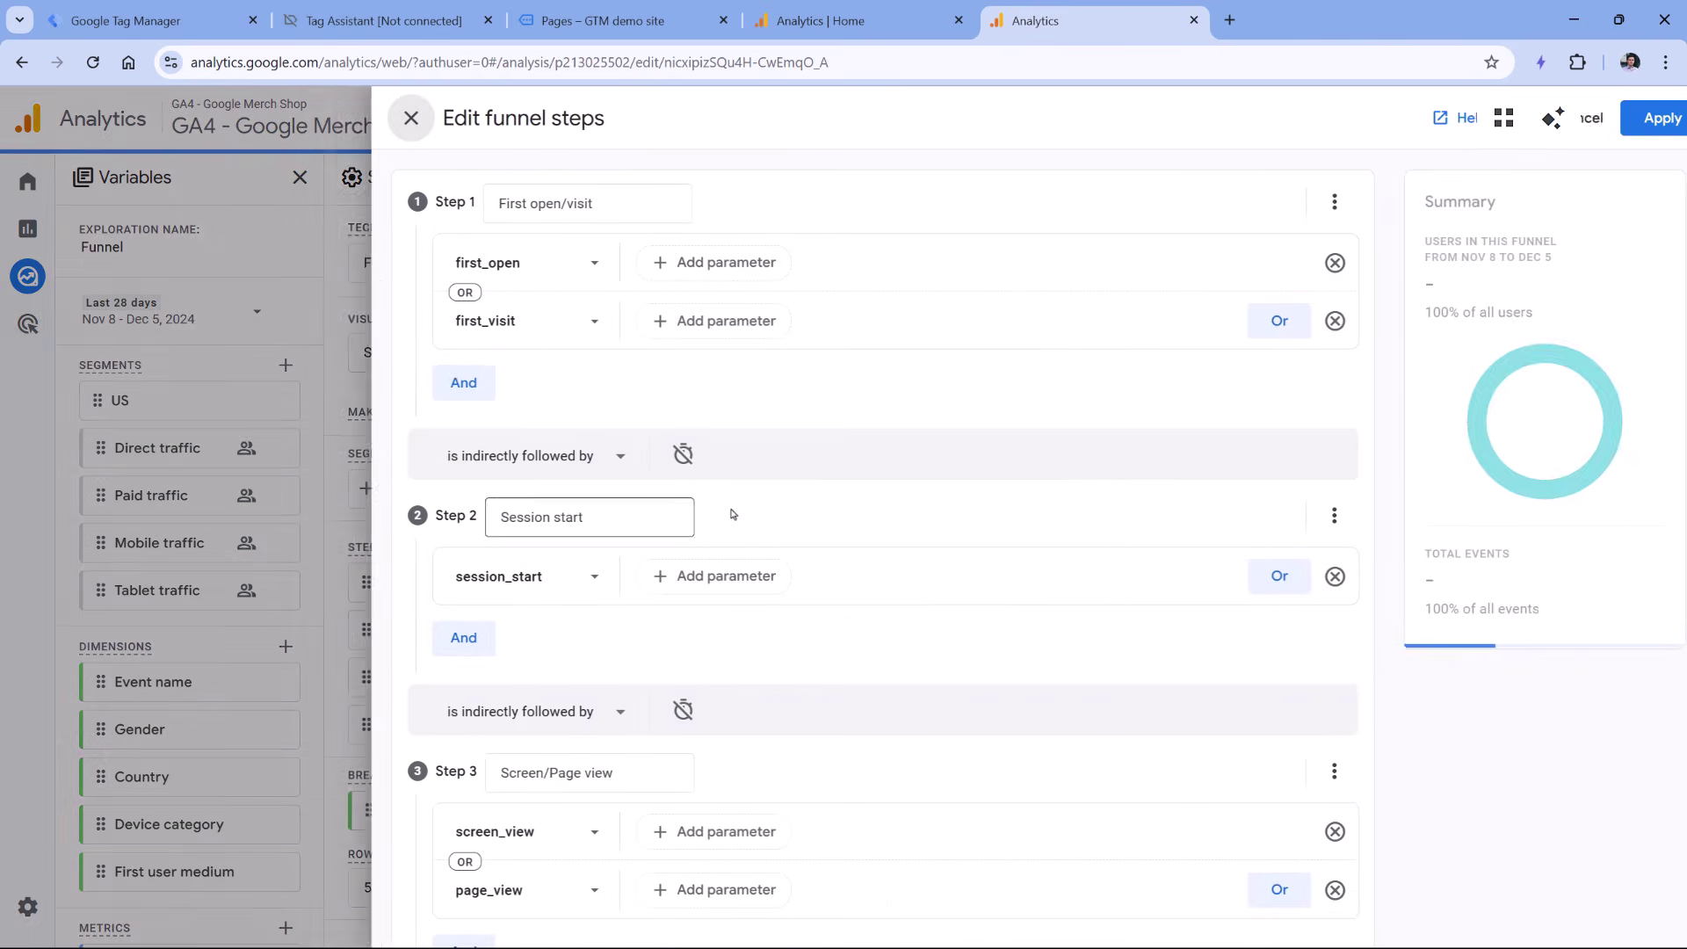
Remove all funnel steps that follow the First open/visit step.
click(1301, 515)
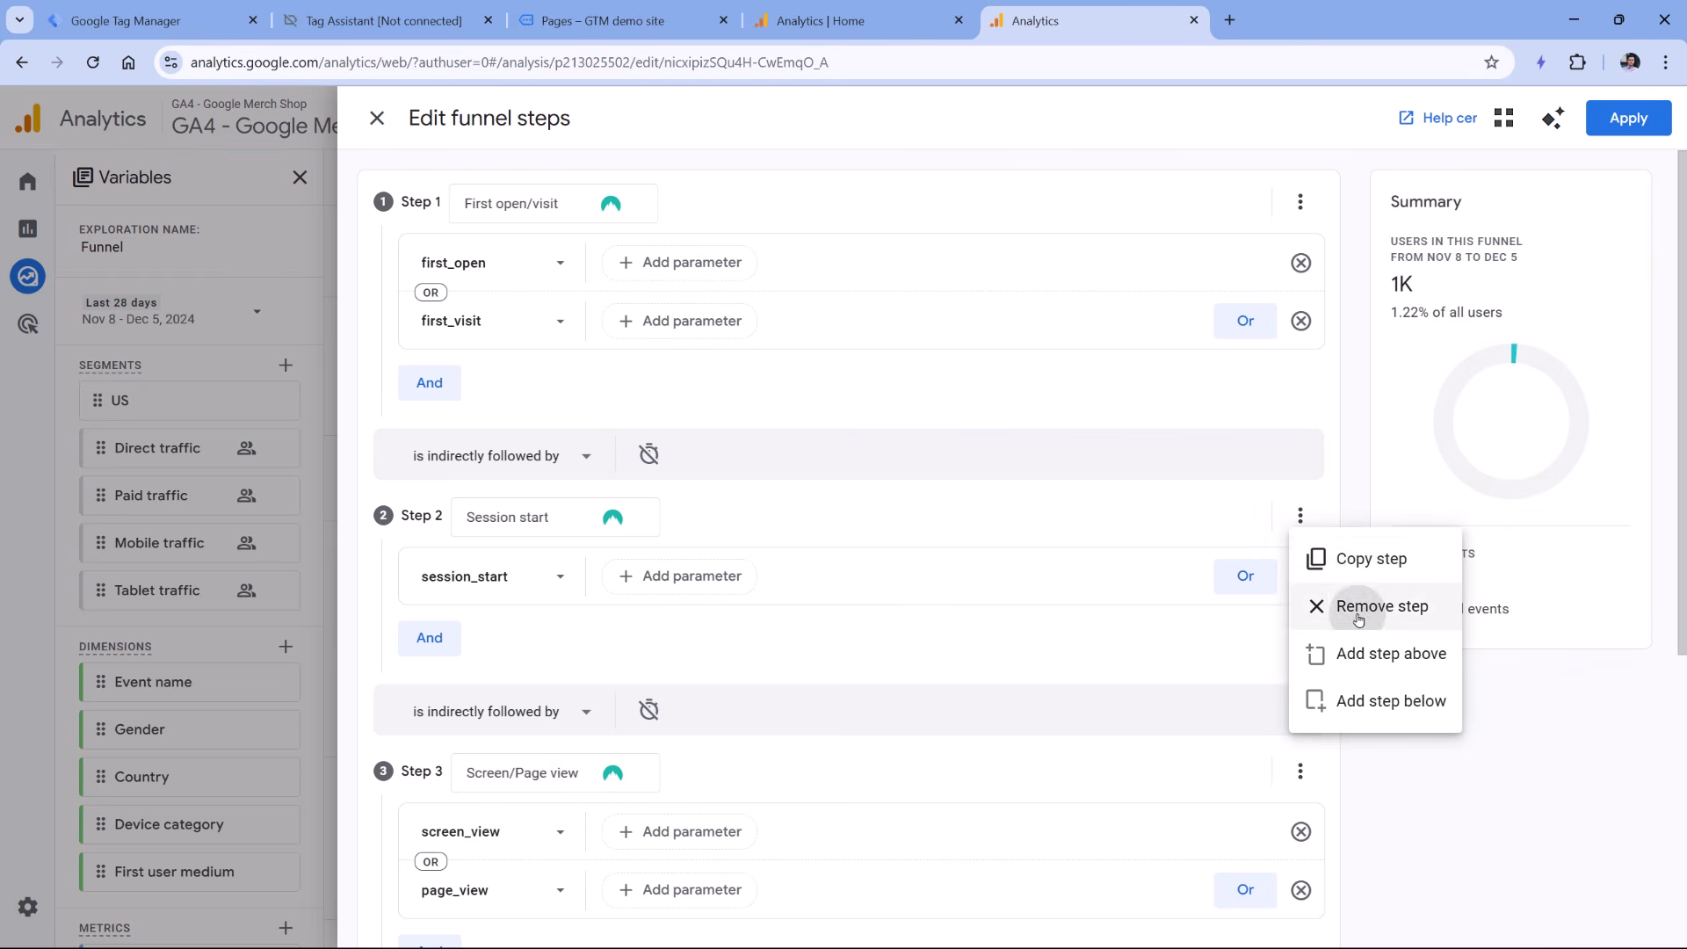
click(1361, 606)
click(1311, 515)
click(1353, 604)
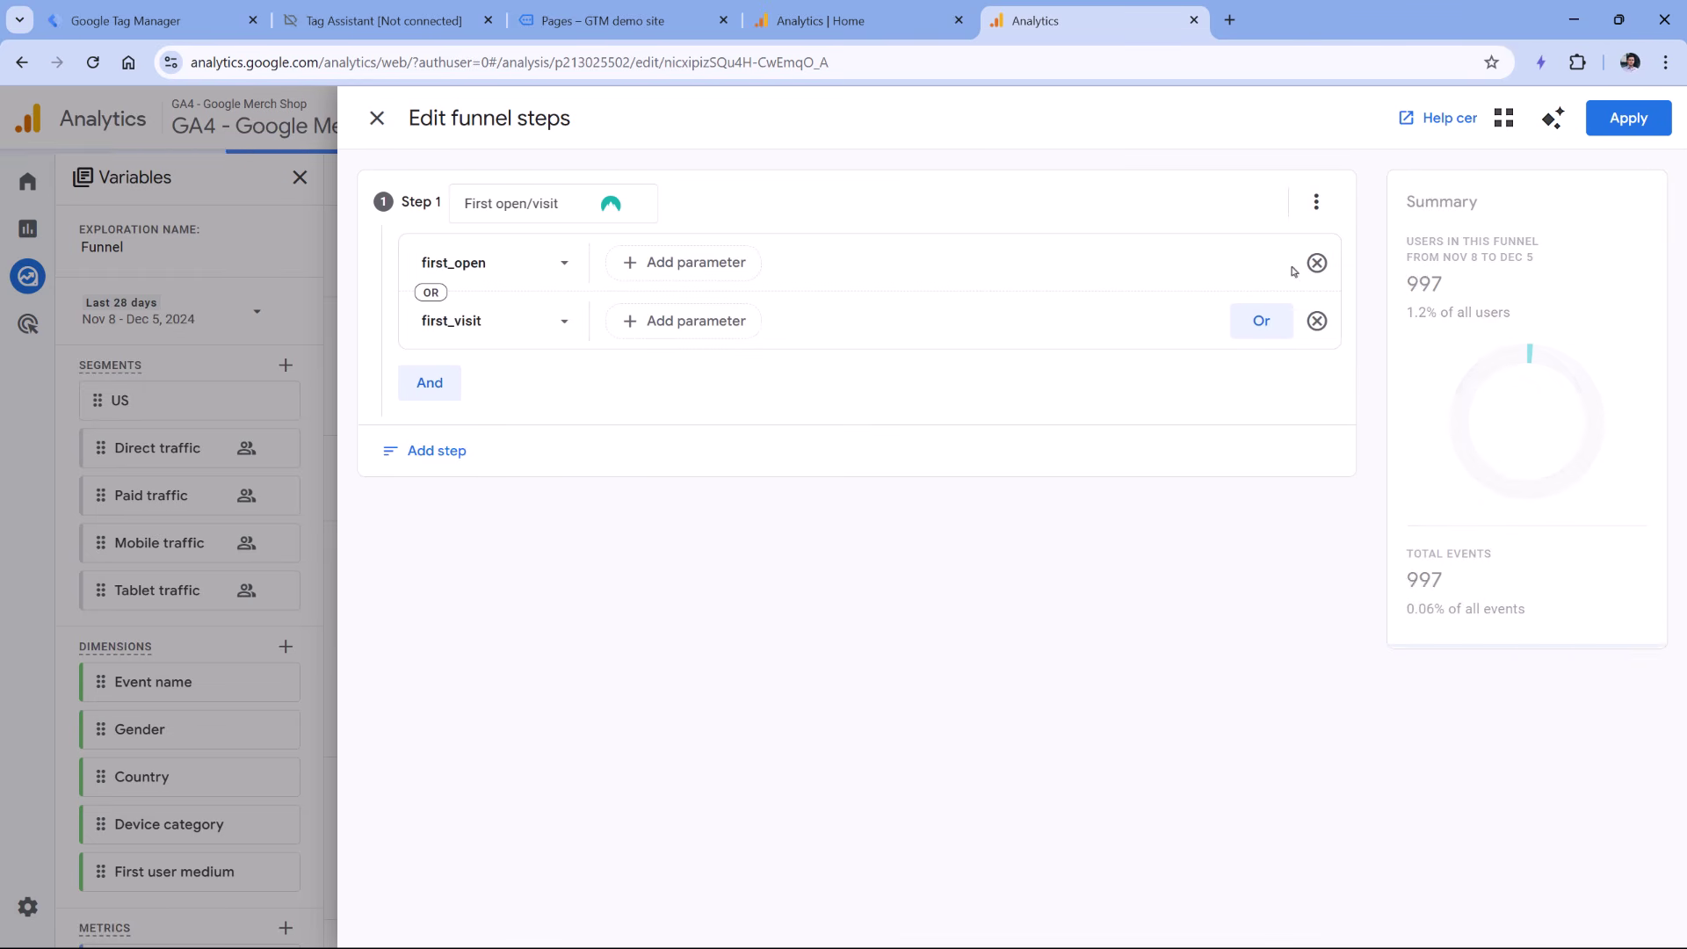
Rename funnel step 1 to "Viewed product" and make the view_item event its only condition.
click(552, 205)
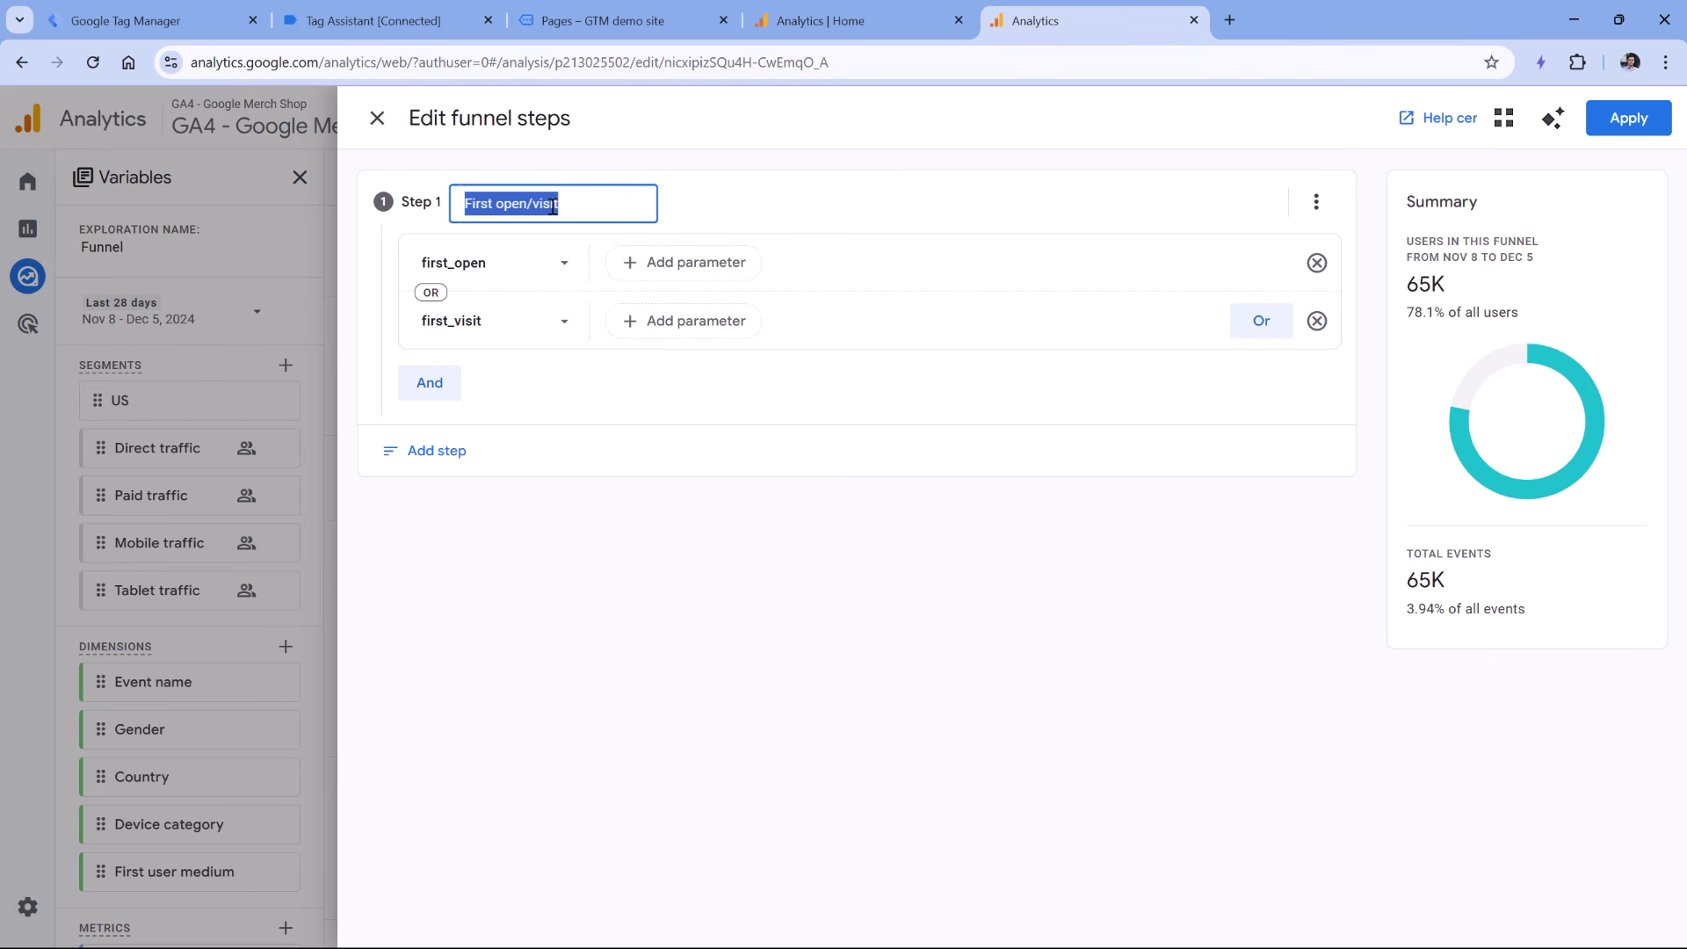
text(Viewed)
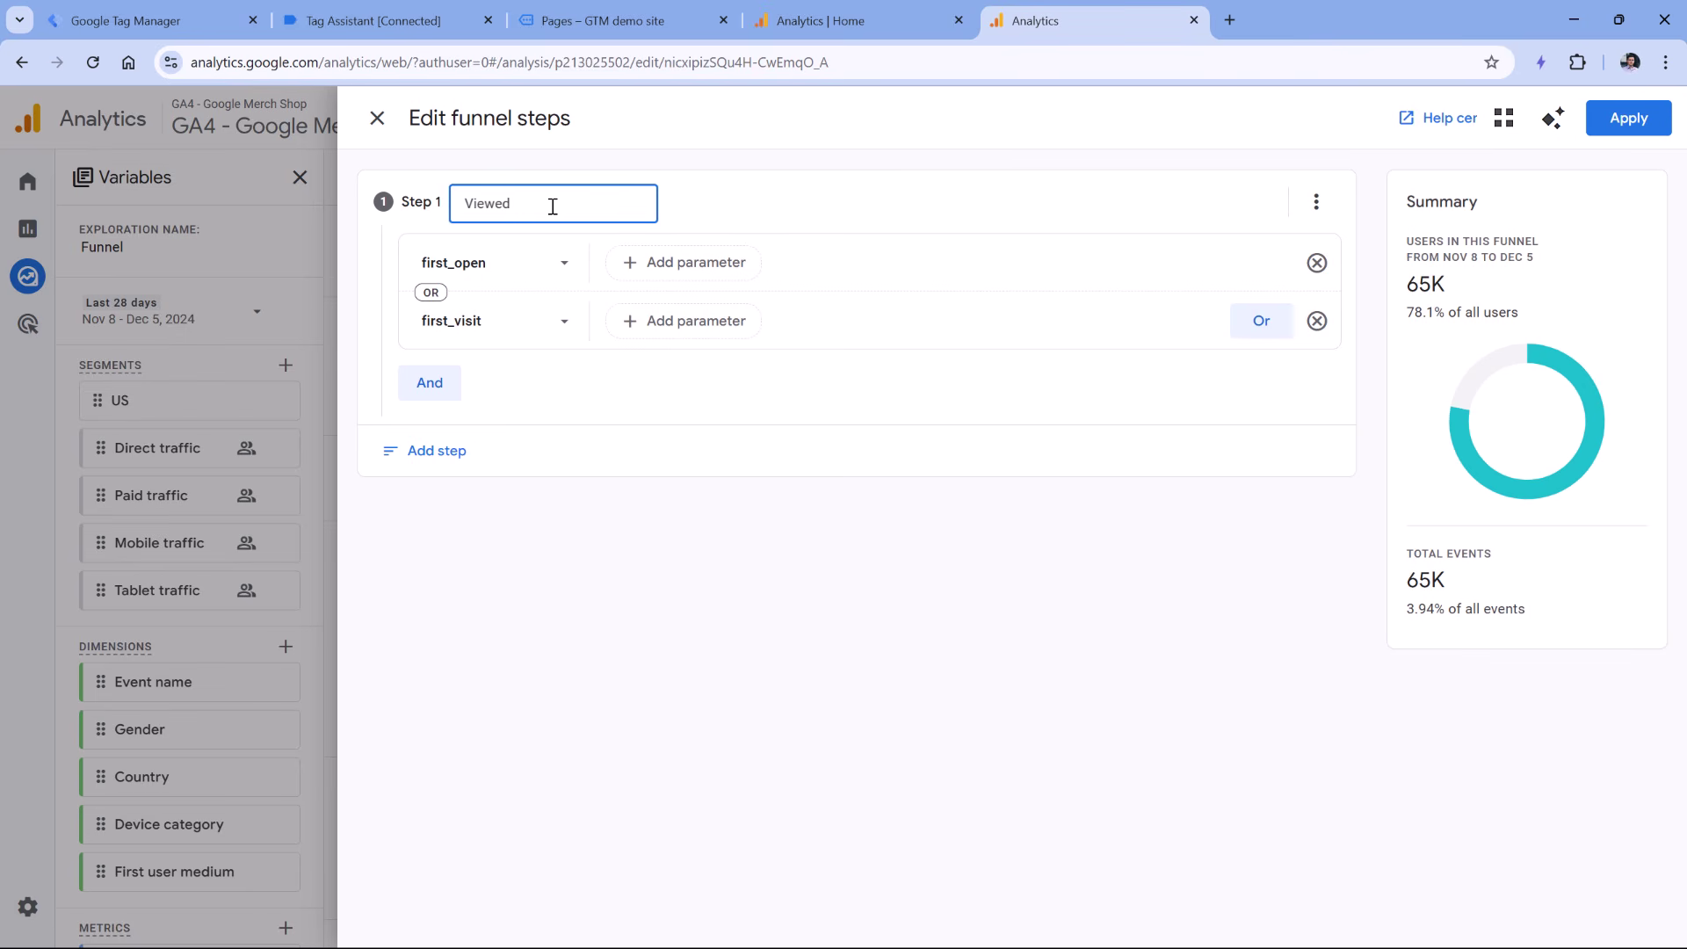
text( product)
click(1316, 321)
click(489, 268)
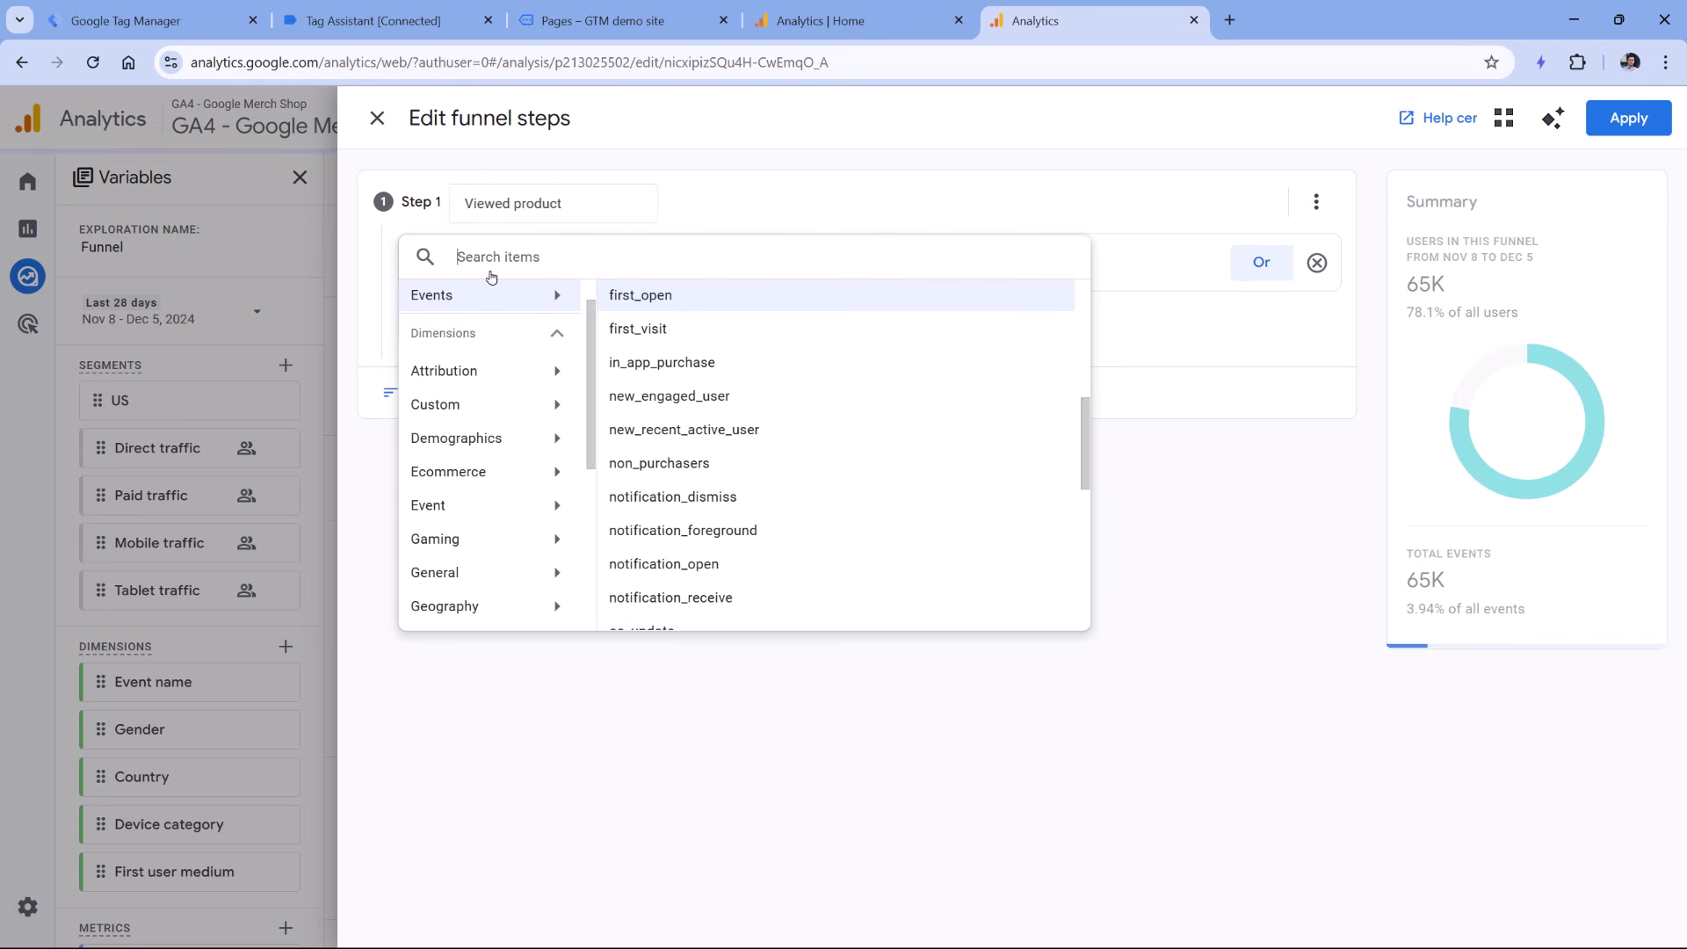
text(view)
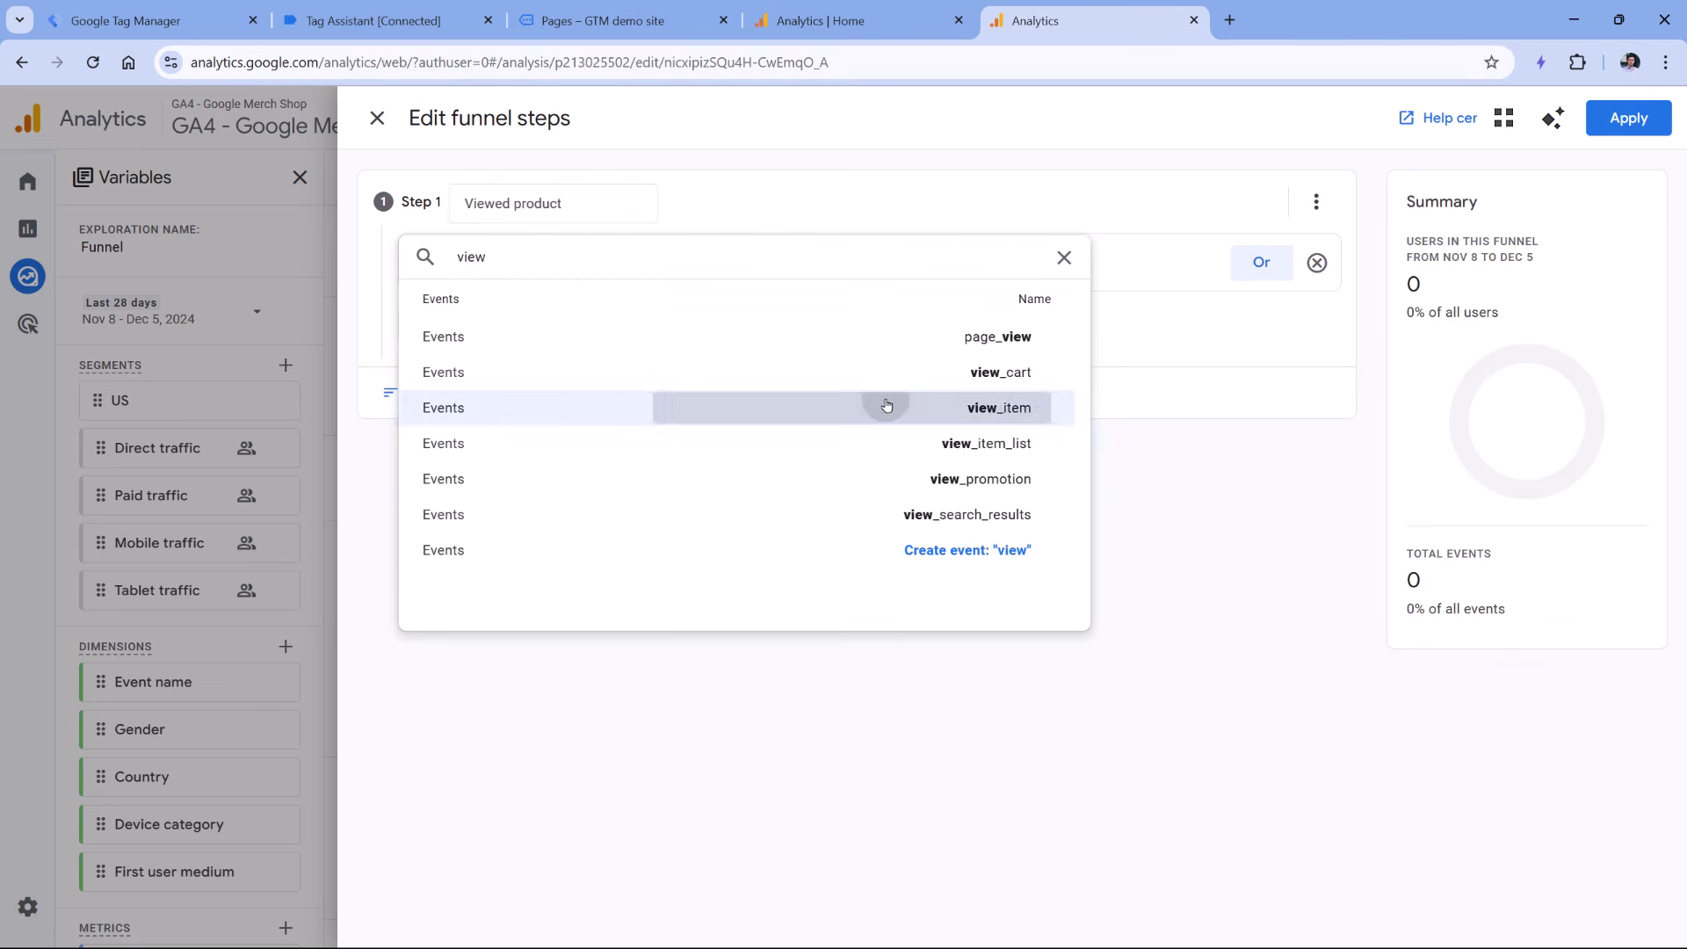
click(888, 403)
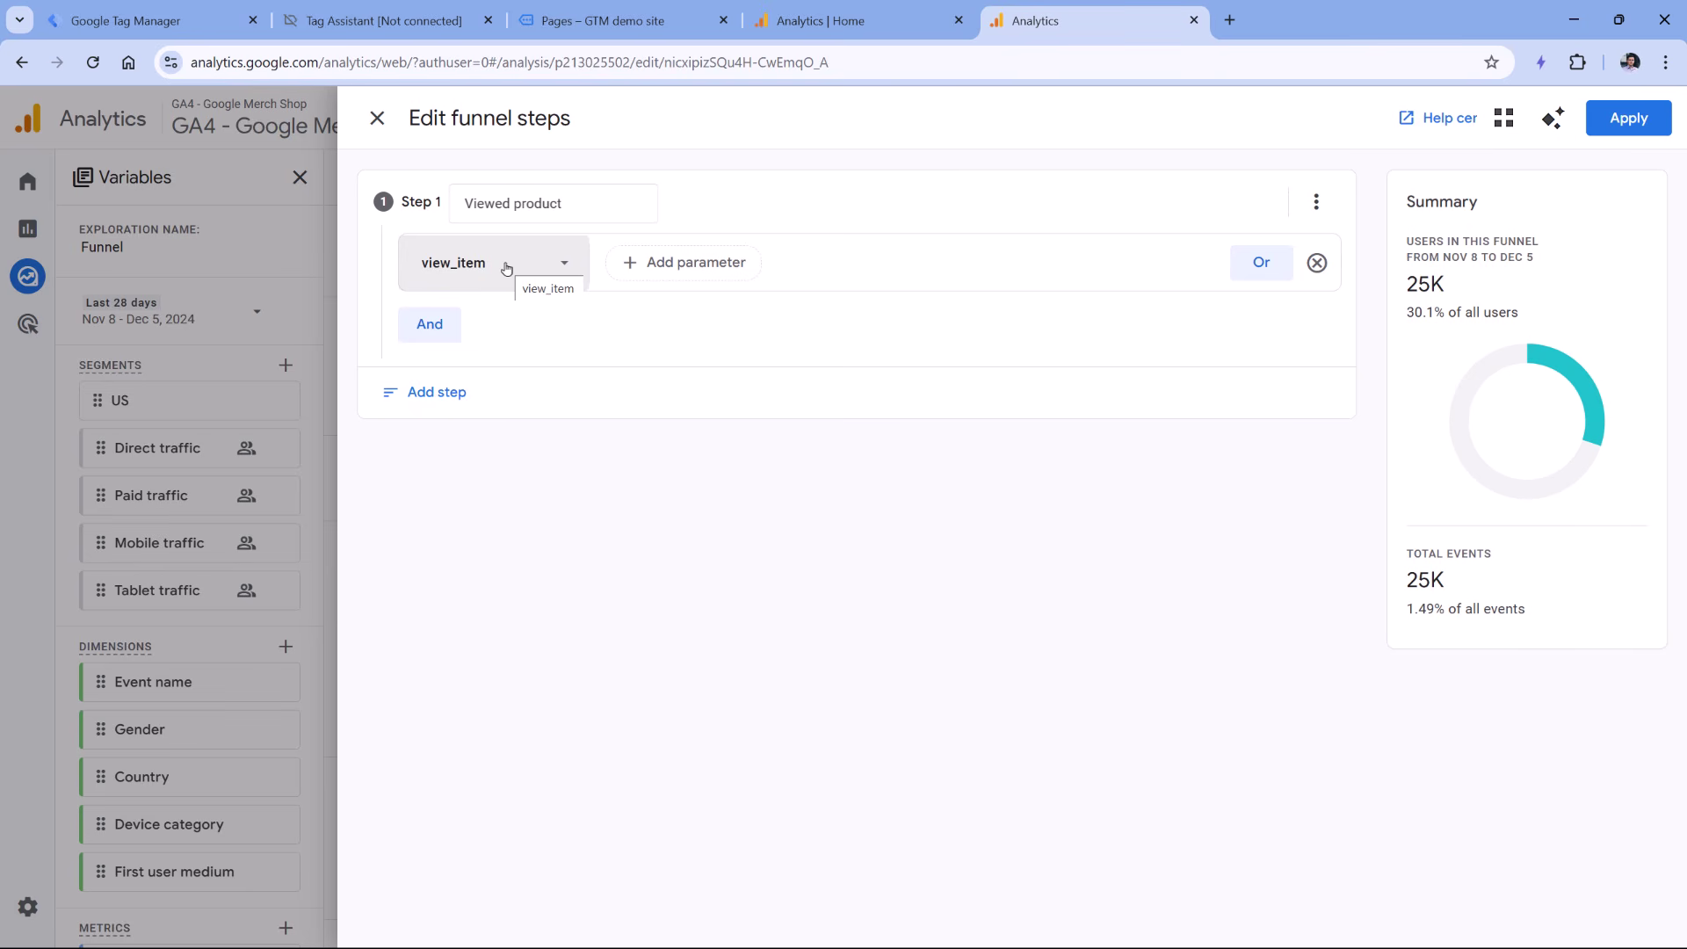
Add a second funnel step named "Added to cart" with the add_to_cart event as its condition.
click(445, 396)
triple_click(591, 459)
text(Ad)
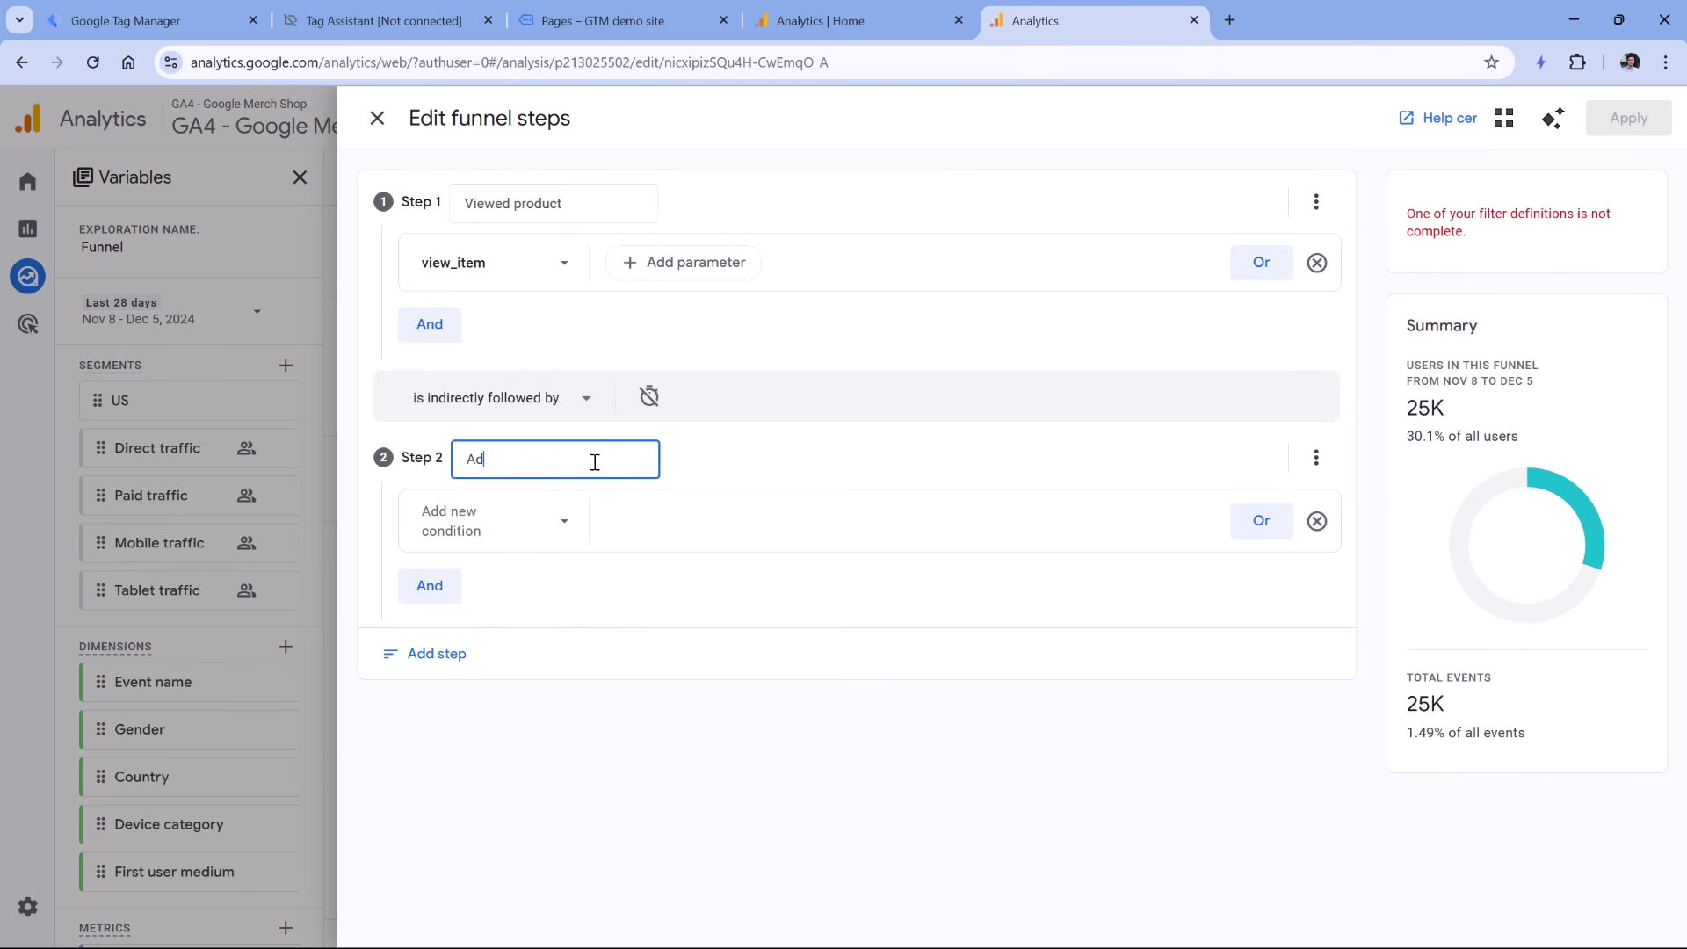
text(ded to cart)
click(545, 520)
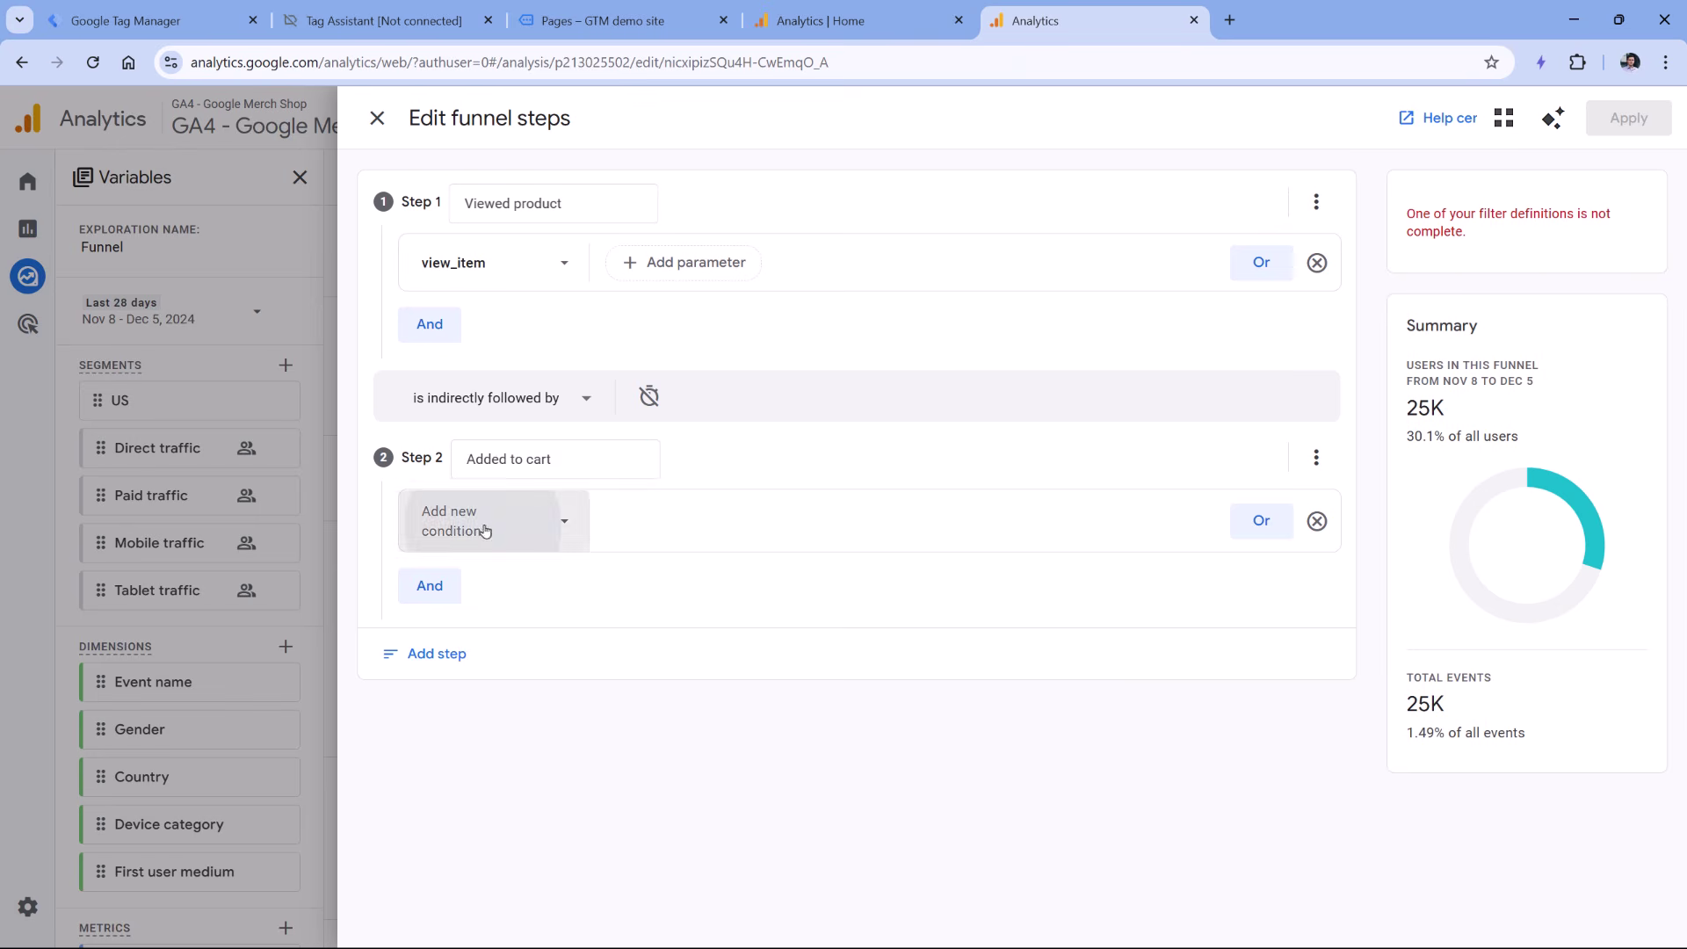
text(add_ato)
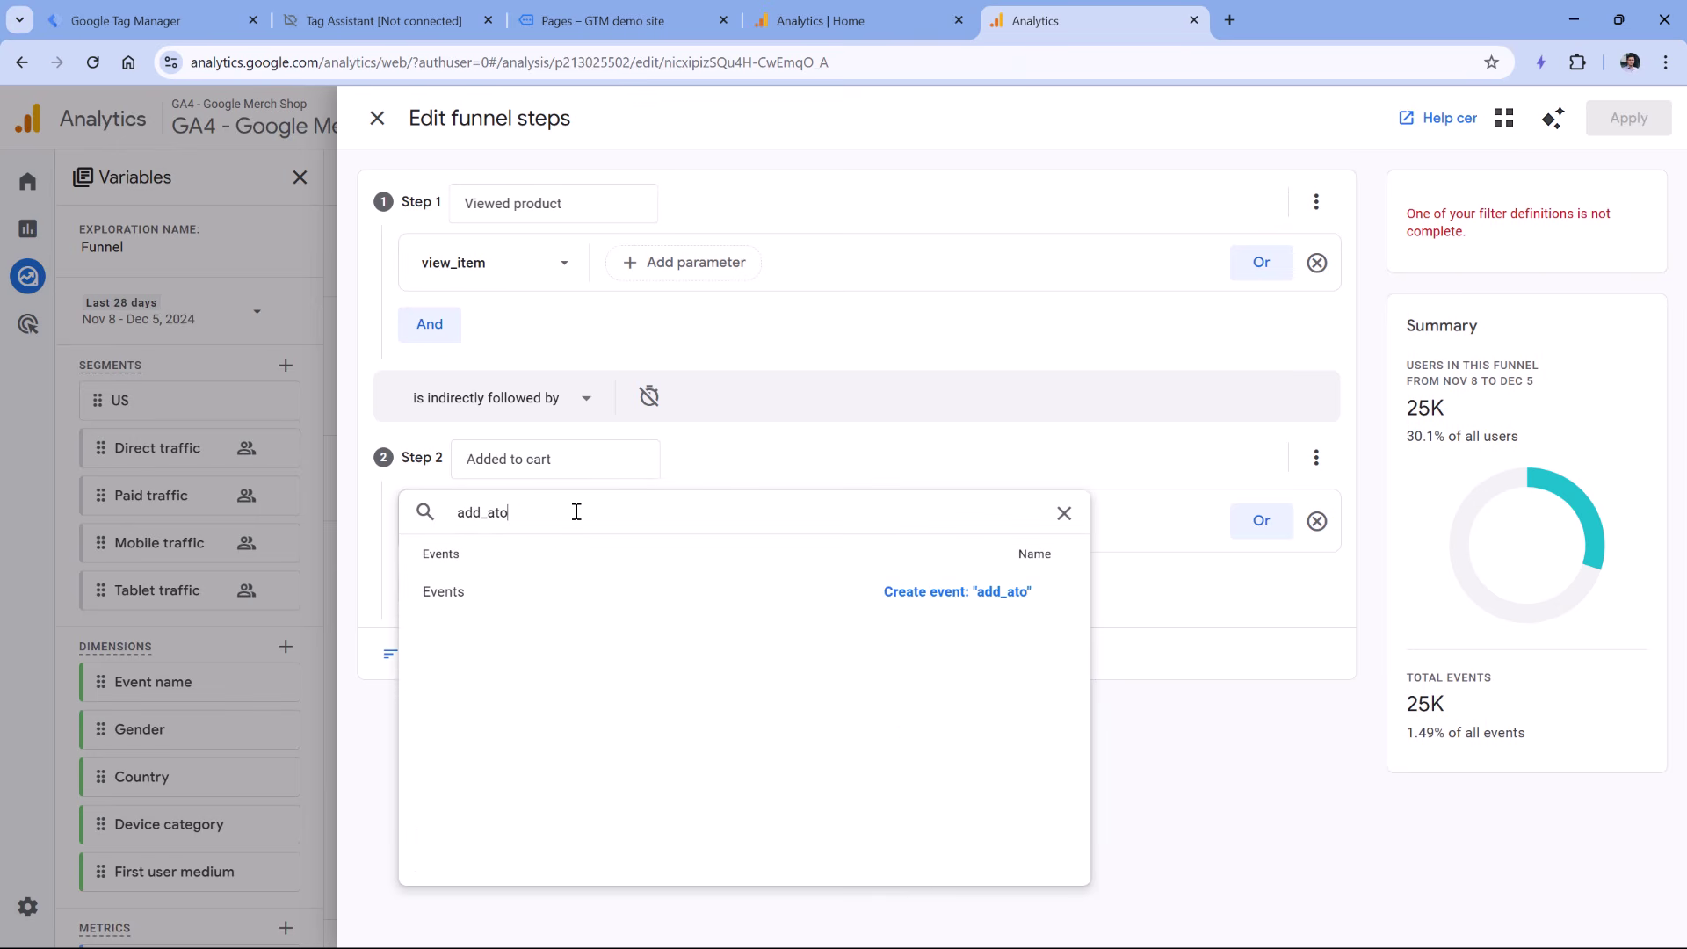
key(BackSpace)
key(BackSpace)
key(BackSpace)
text(to_cart)
click(528, 591)
Add a third funnel step named "Begin checkout" with the begin_checkout event as its condition.
click(422, 648)
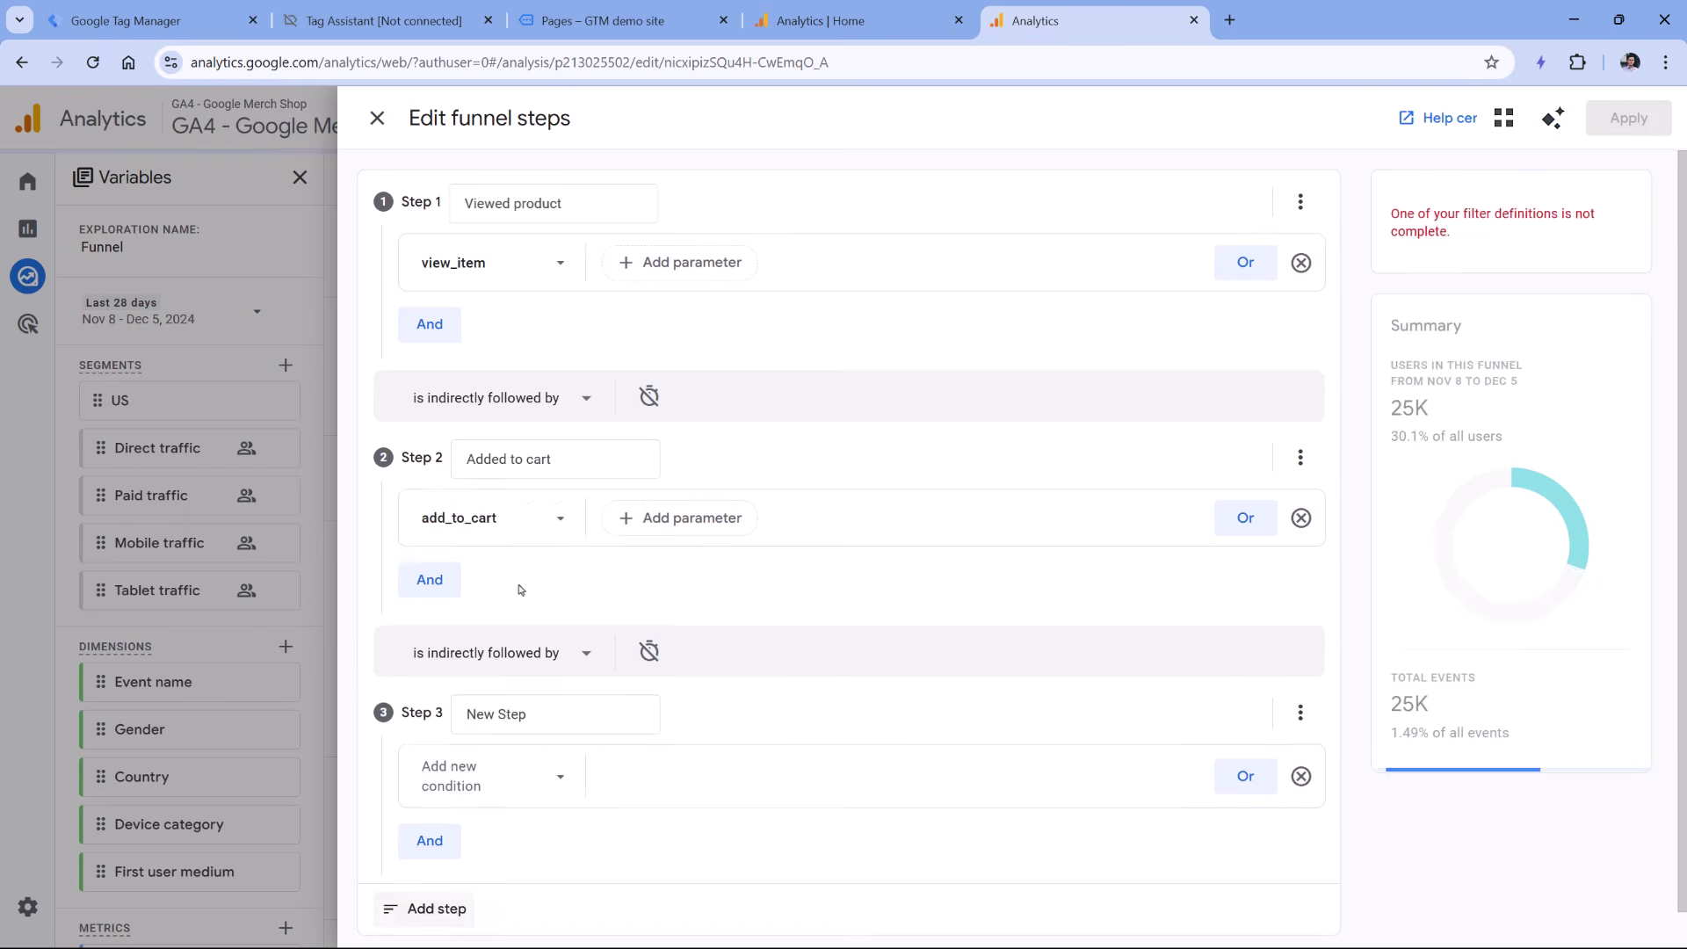
click(546, 677)
key(ctrl+a)
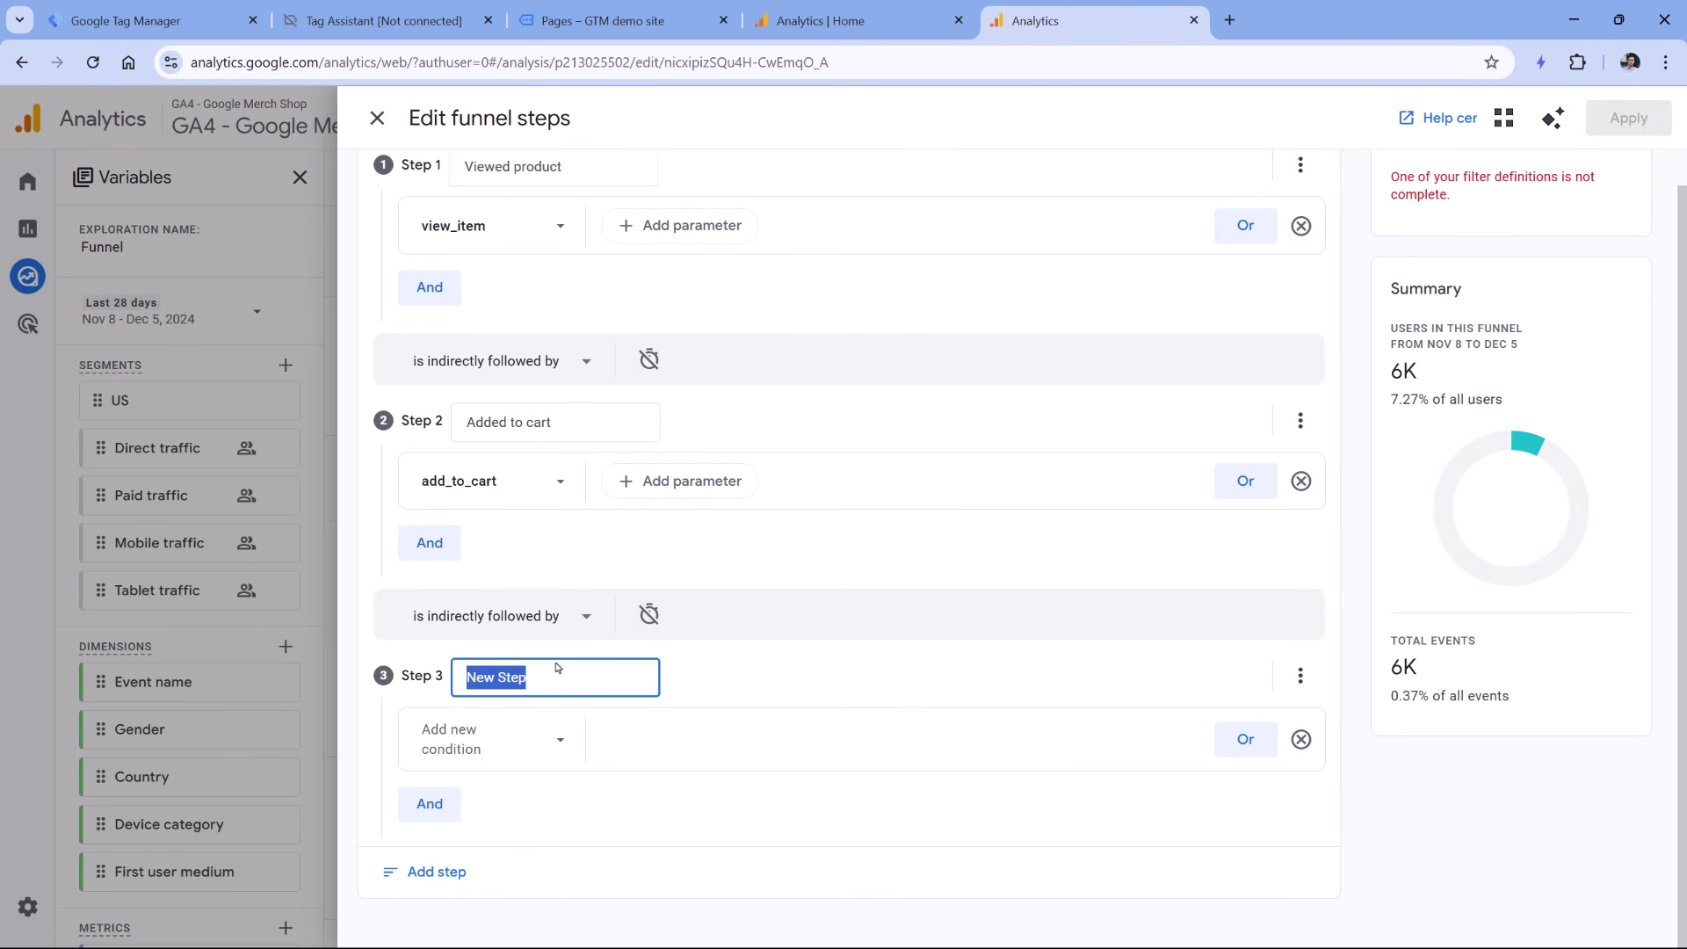
text(Begin chec)
click(483, 739)
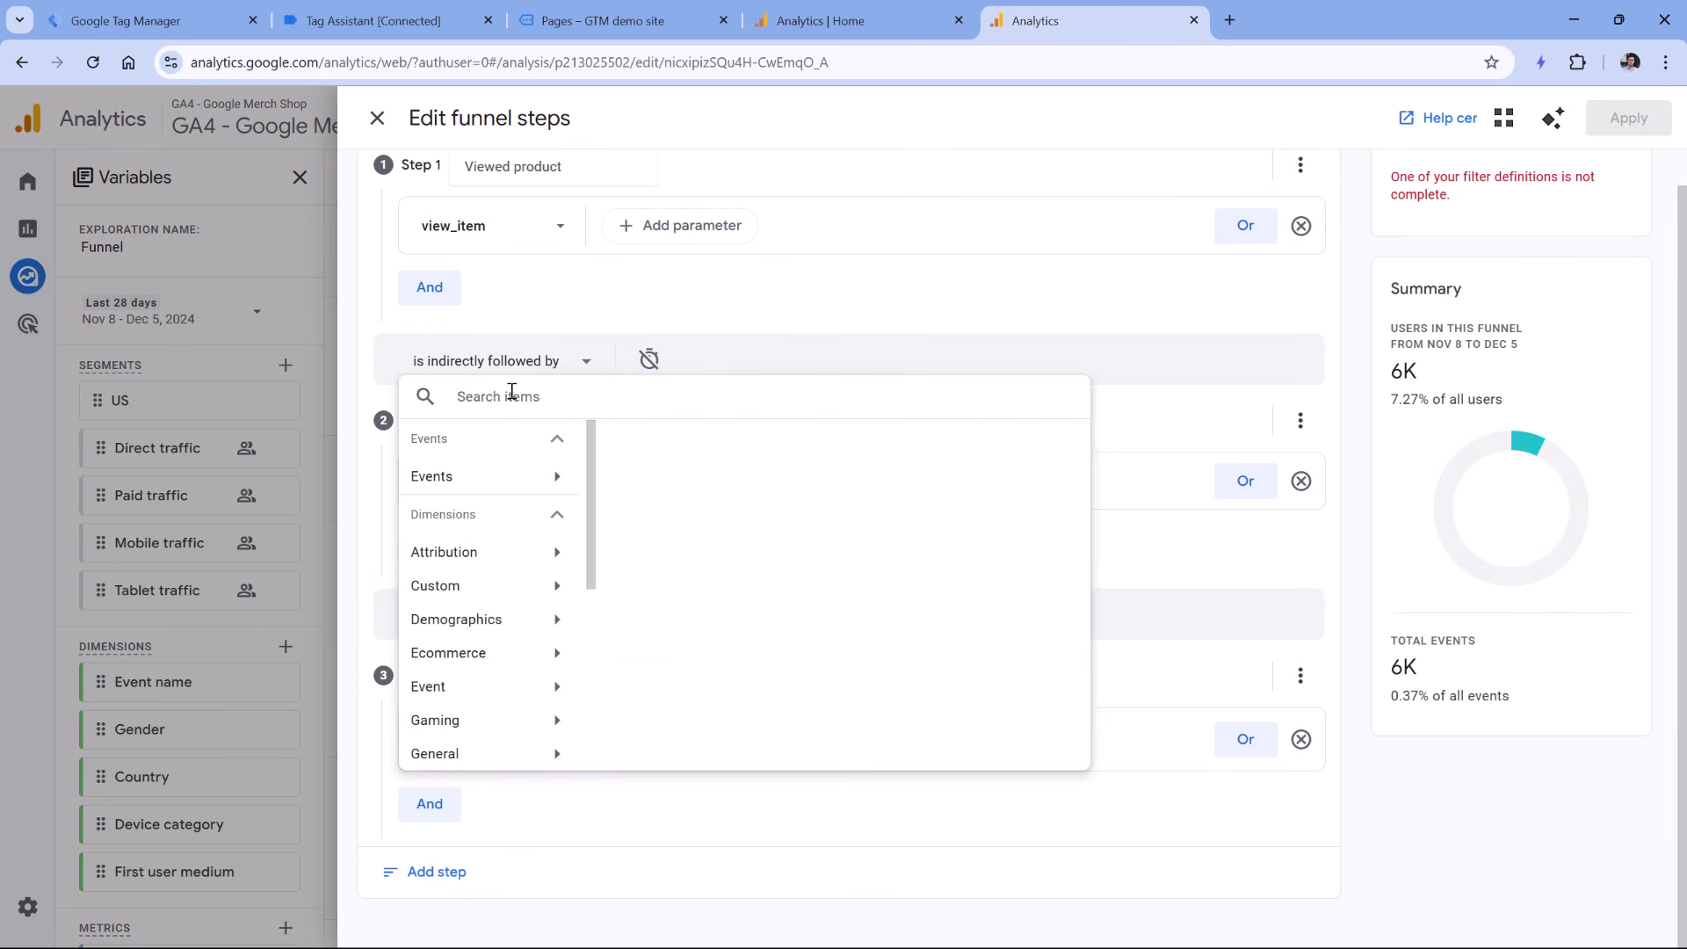
text(begin_ch)
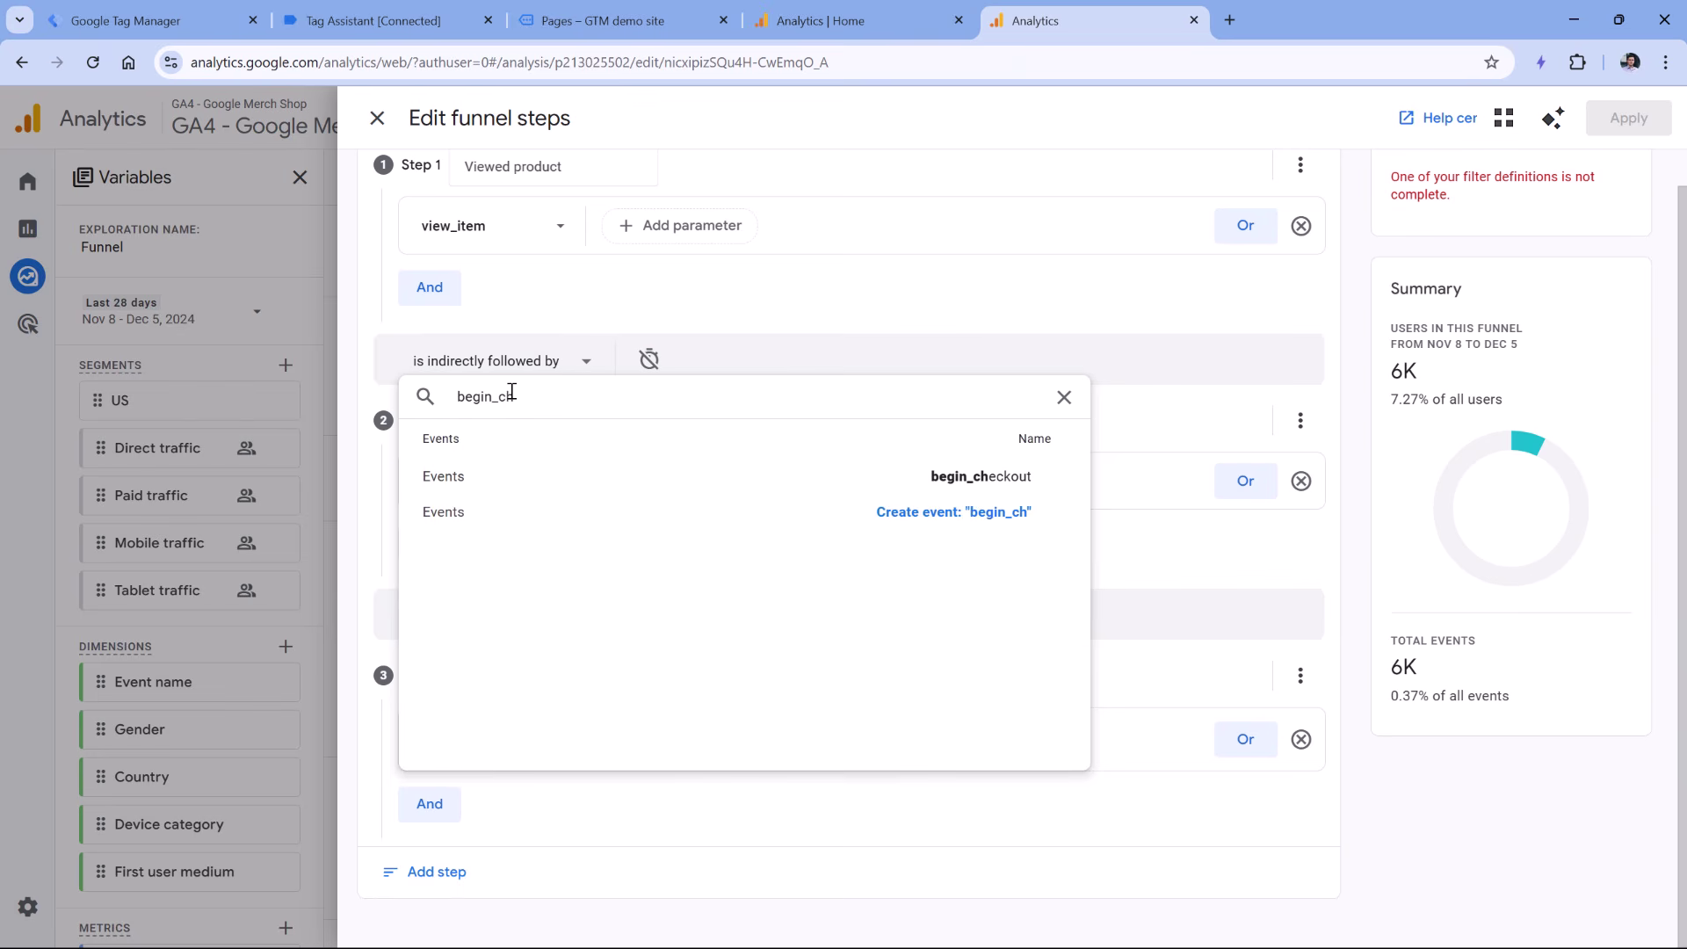
click(756, 472)
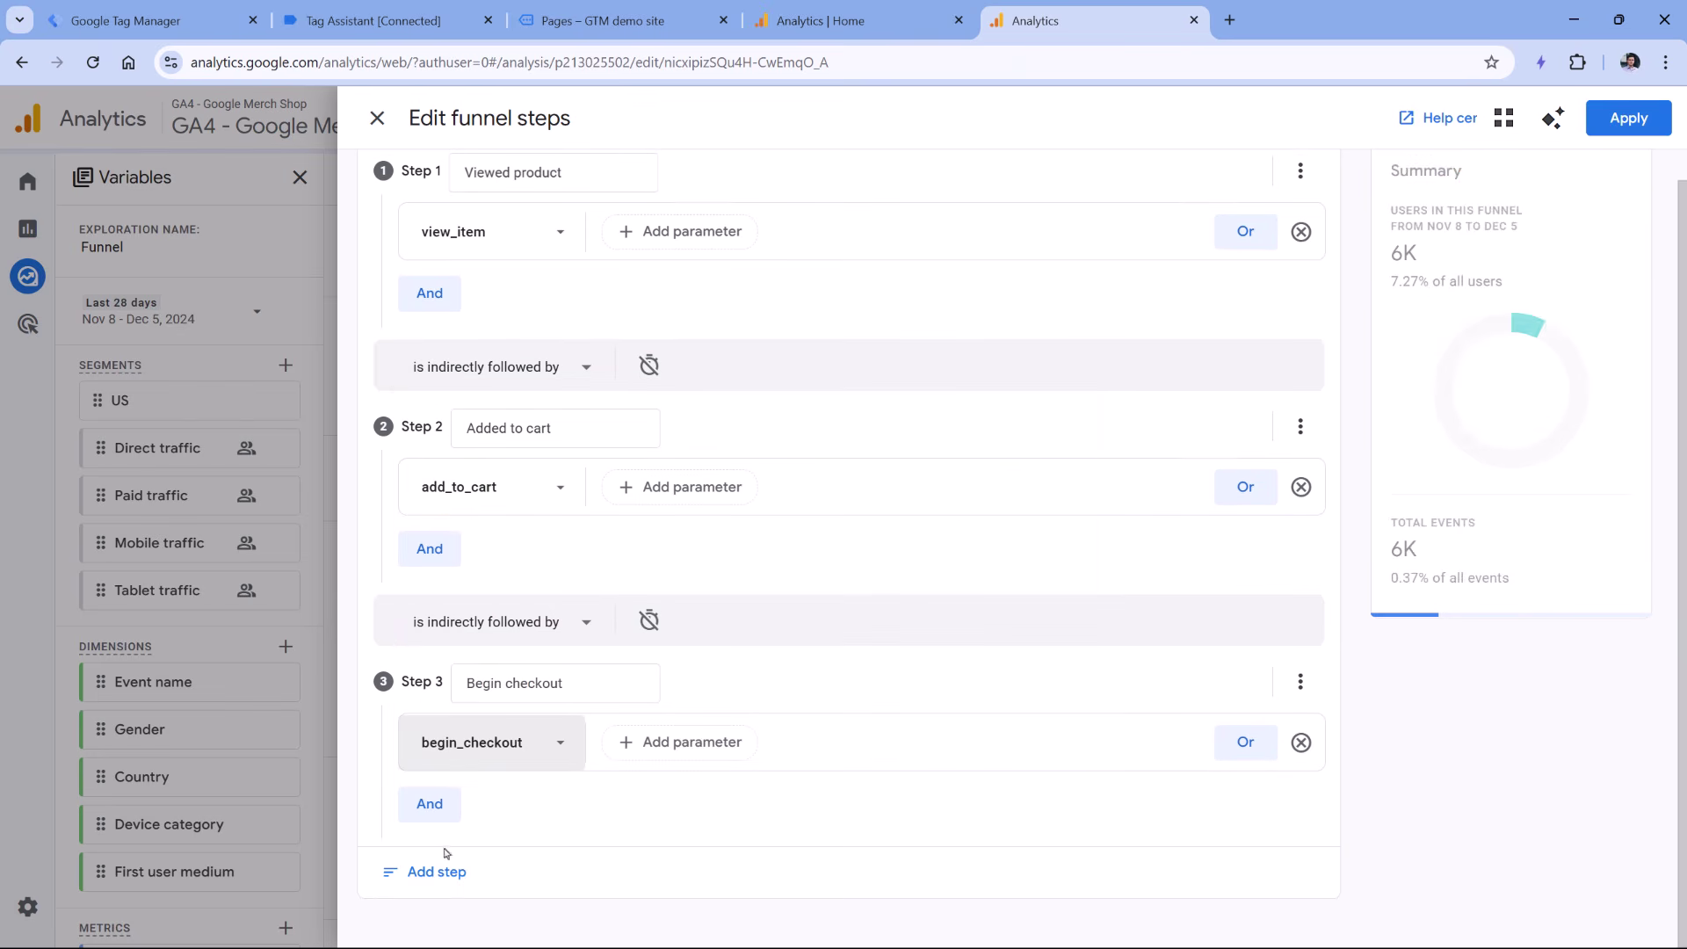
Add a fourth funnel step named "Purchase" with the purchase event as its condition, and apply the funnel steps.
click(436, 872)
click(479, 677)
text(Purc)
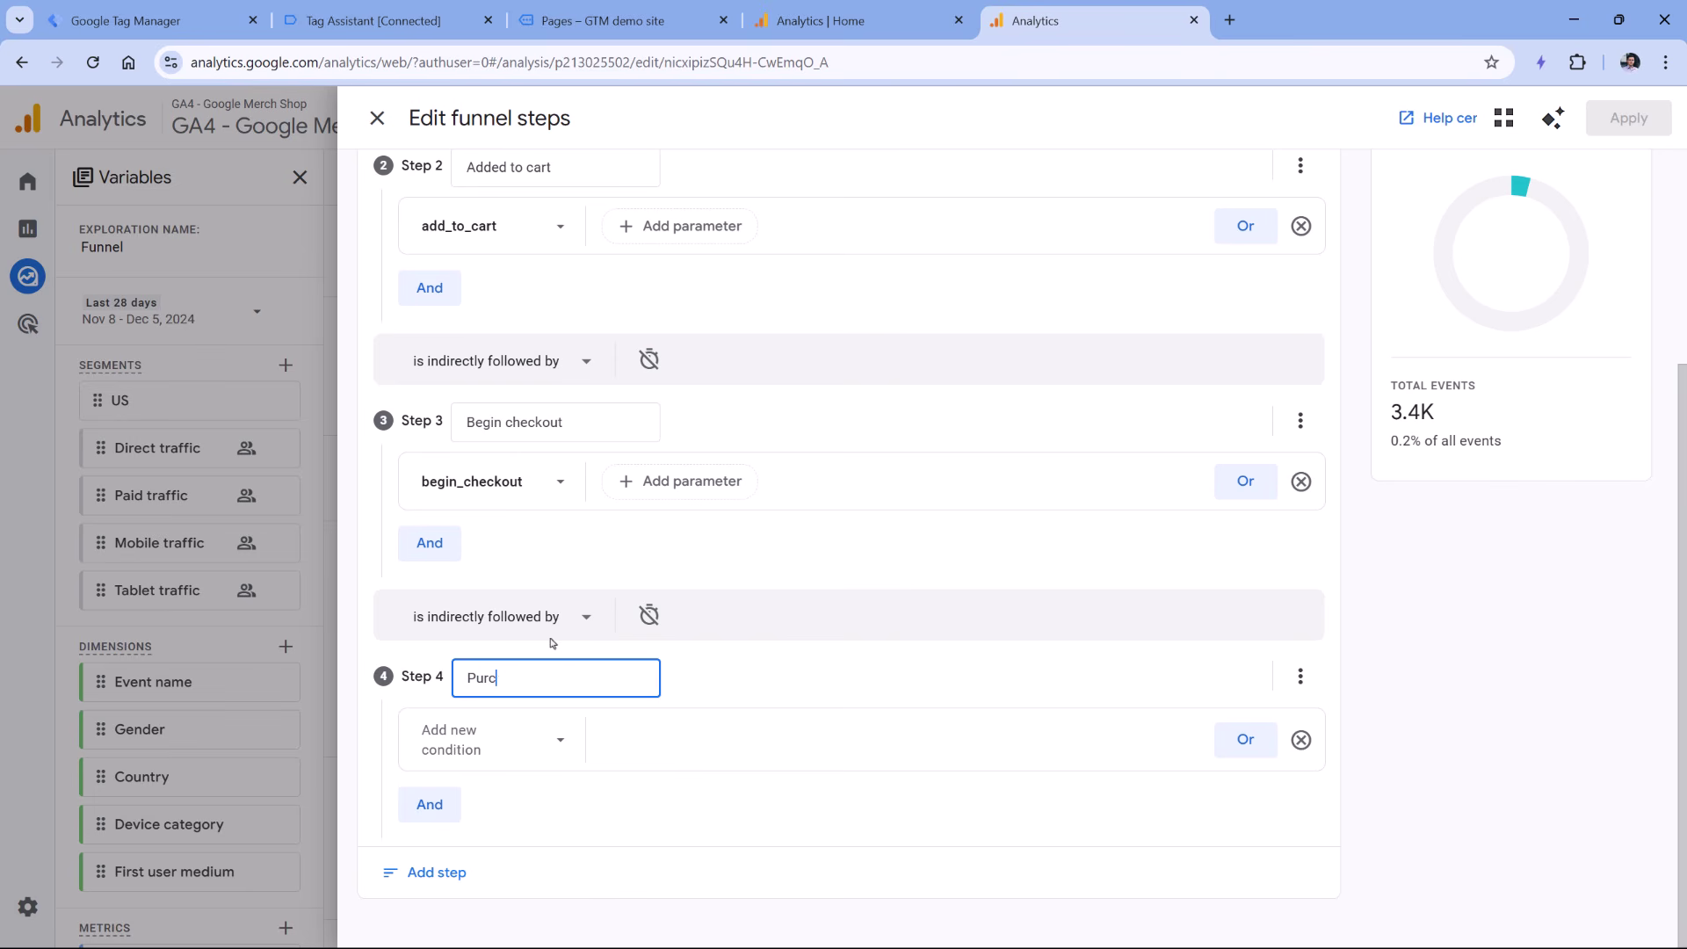
text(hase)
key(Return)
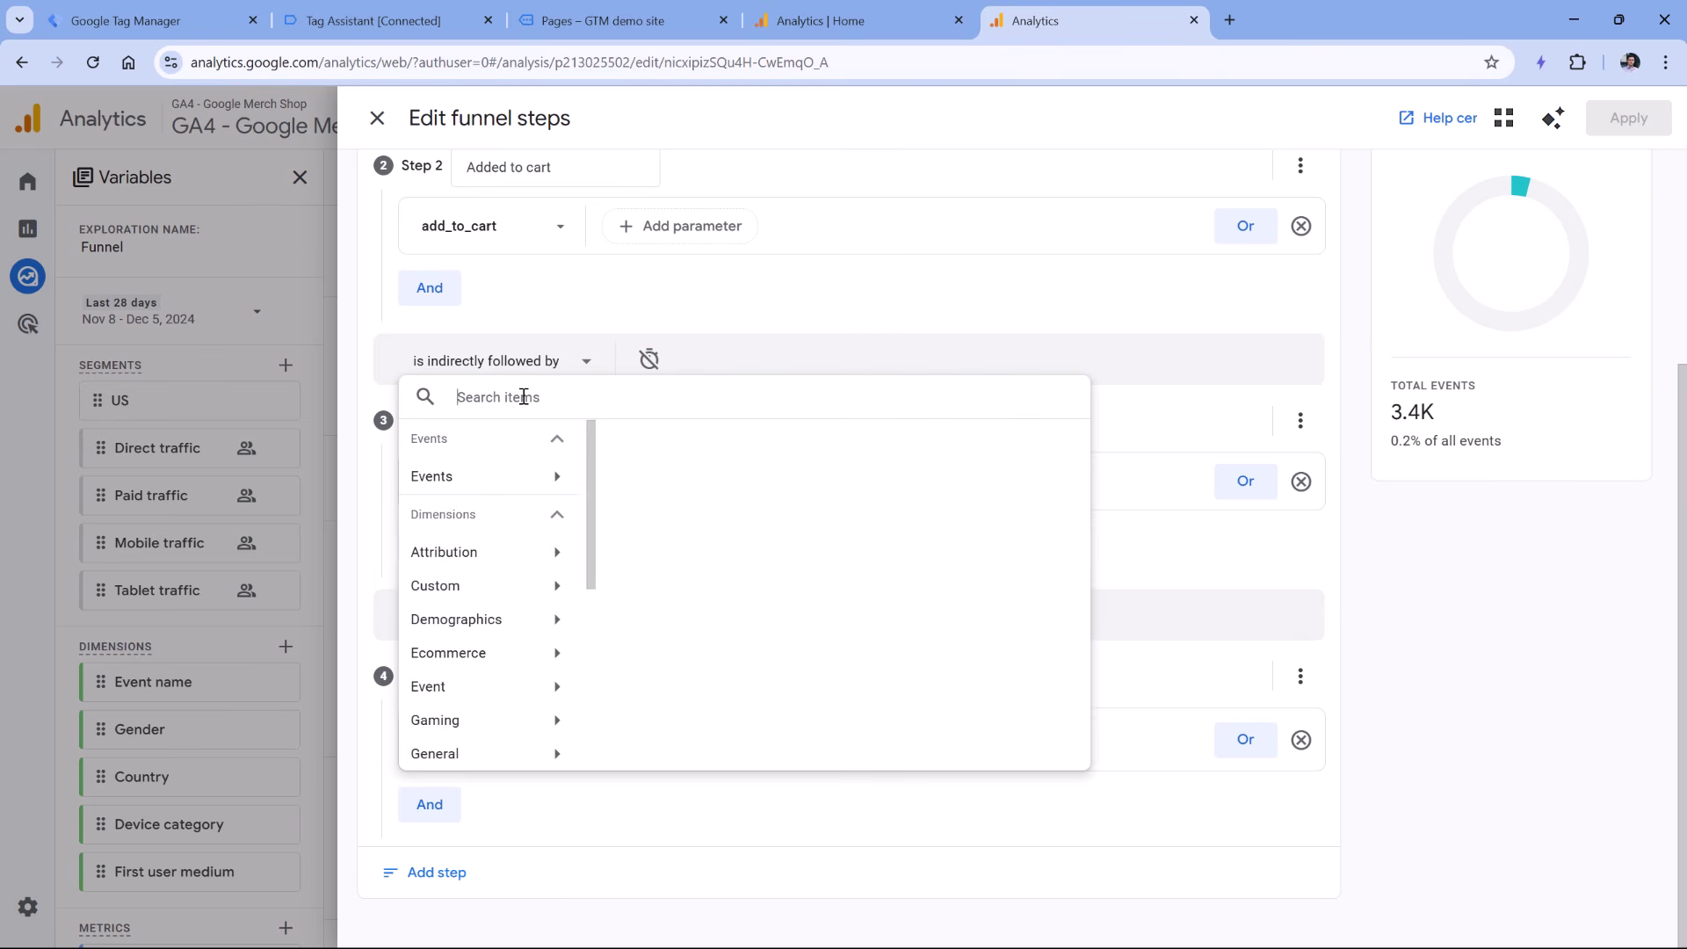
text(purchase)
click(715, 553)
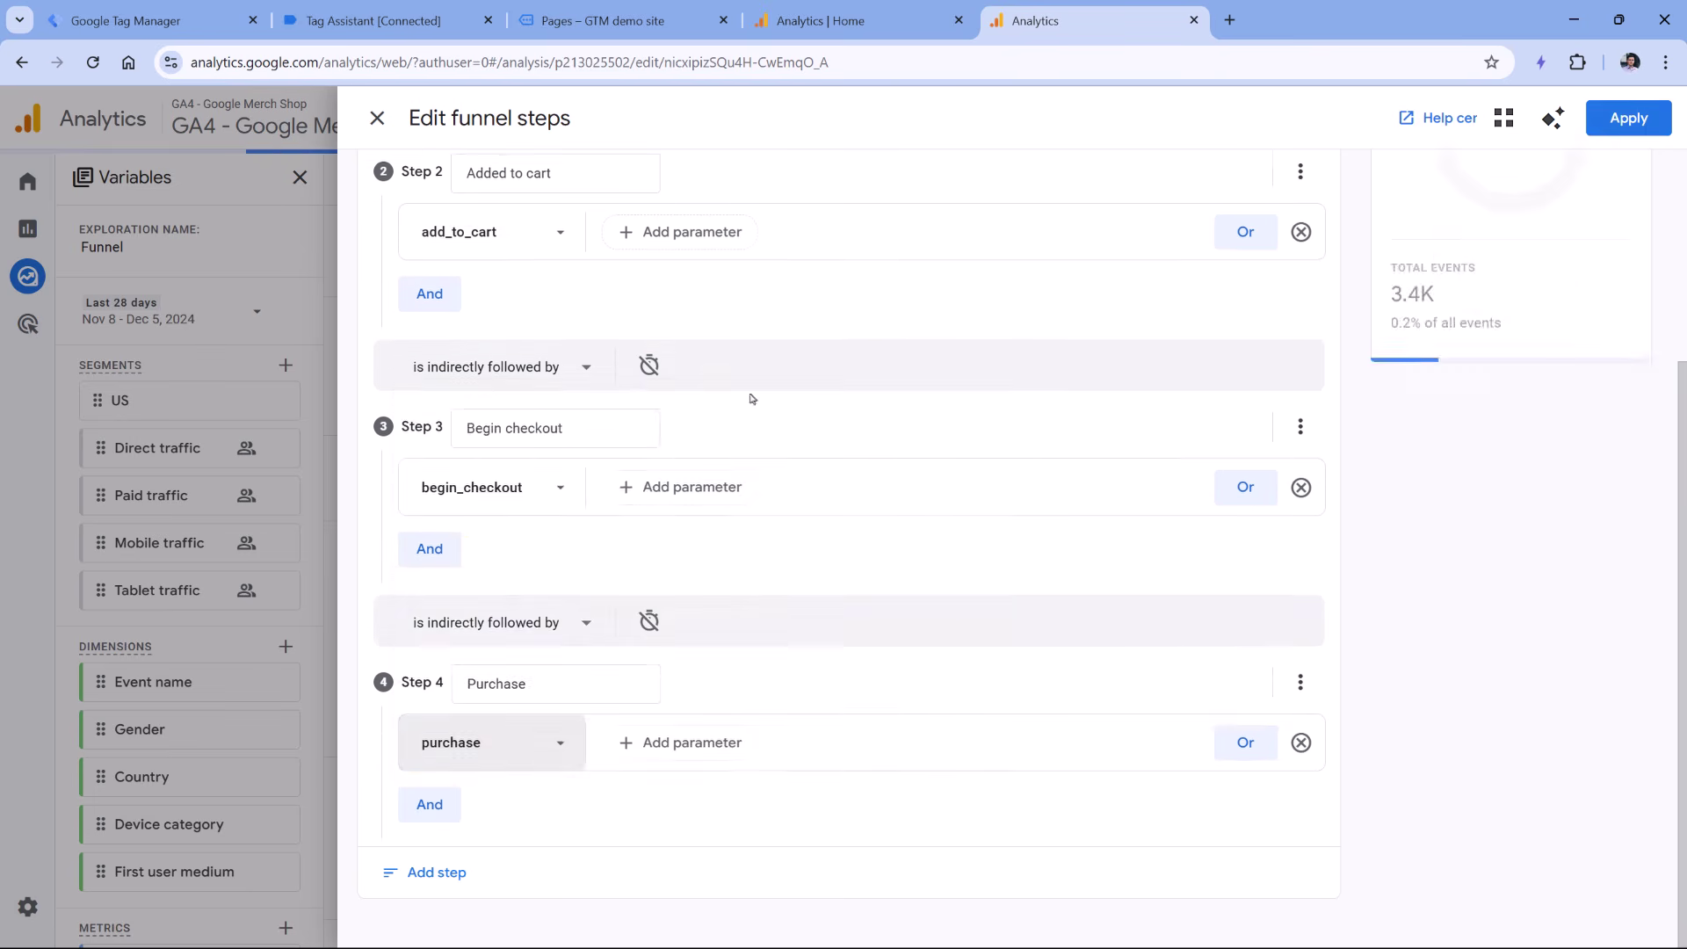
scroll(752, 398, up, 3)
click(1628, 117)
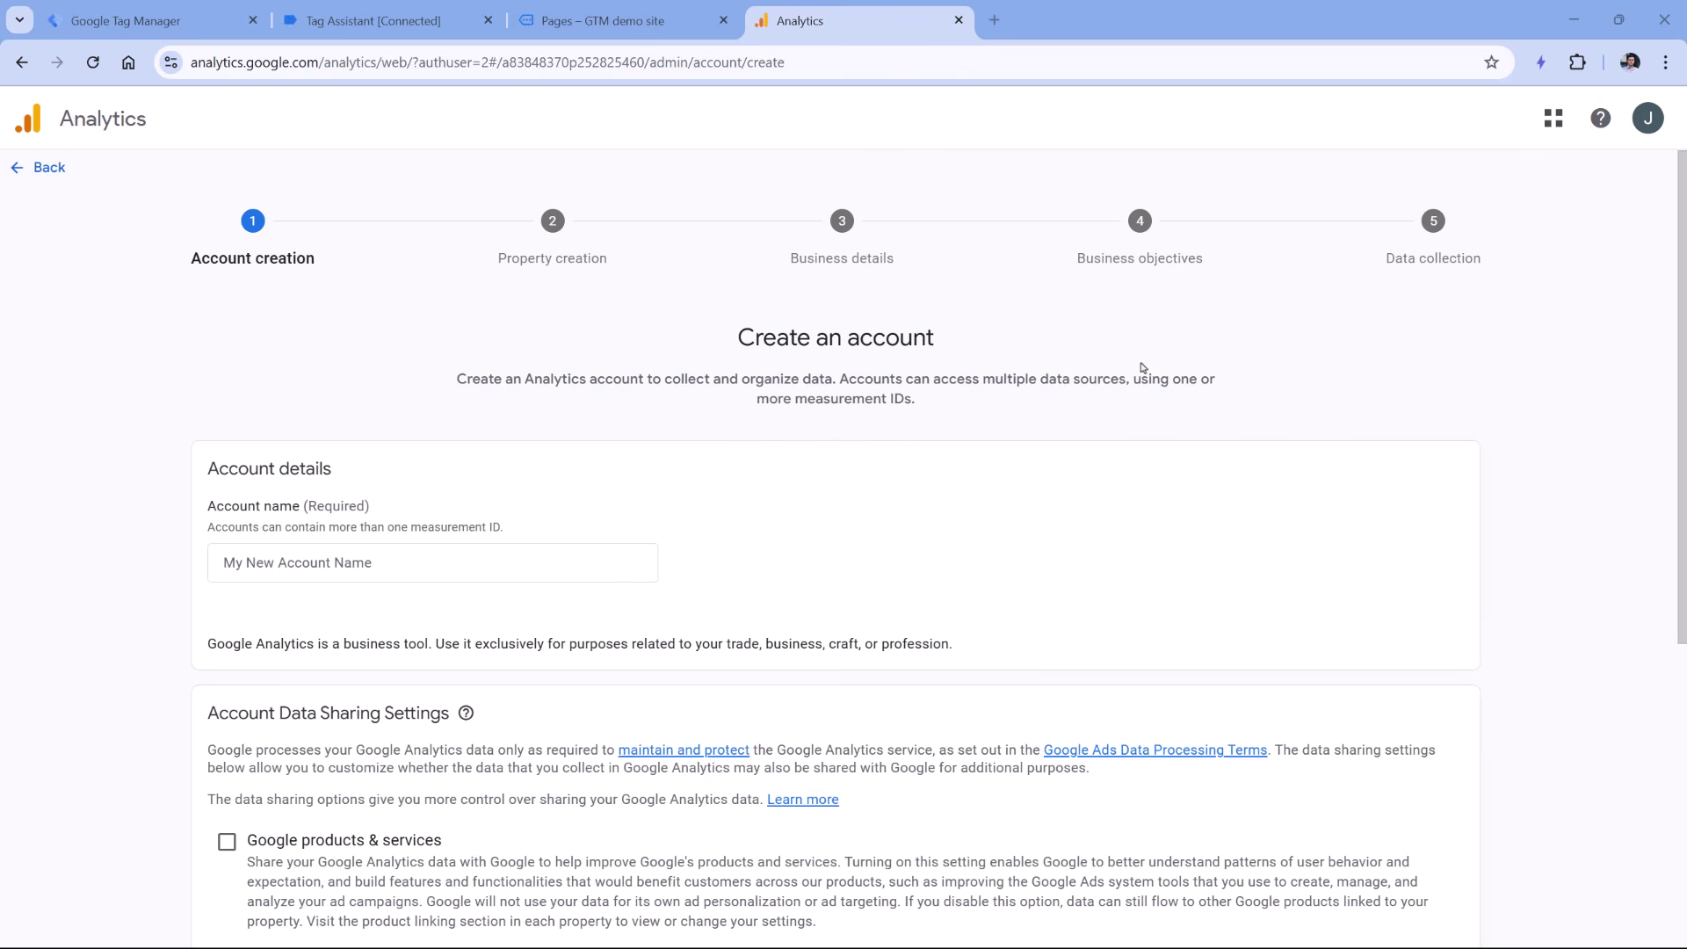
Leave the account creation form and start creating a new property from the Admin page.
key(alt+Left)
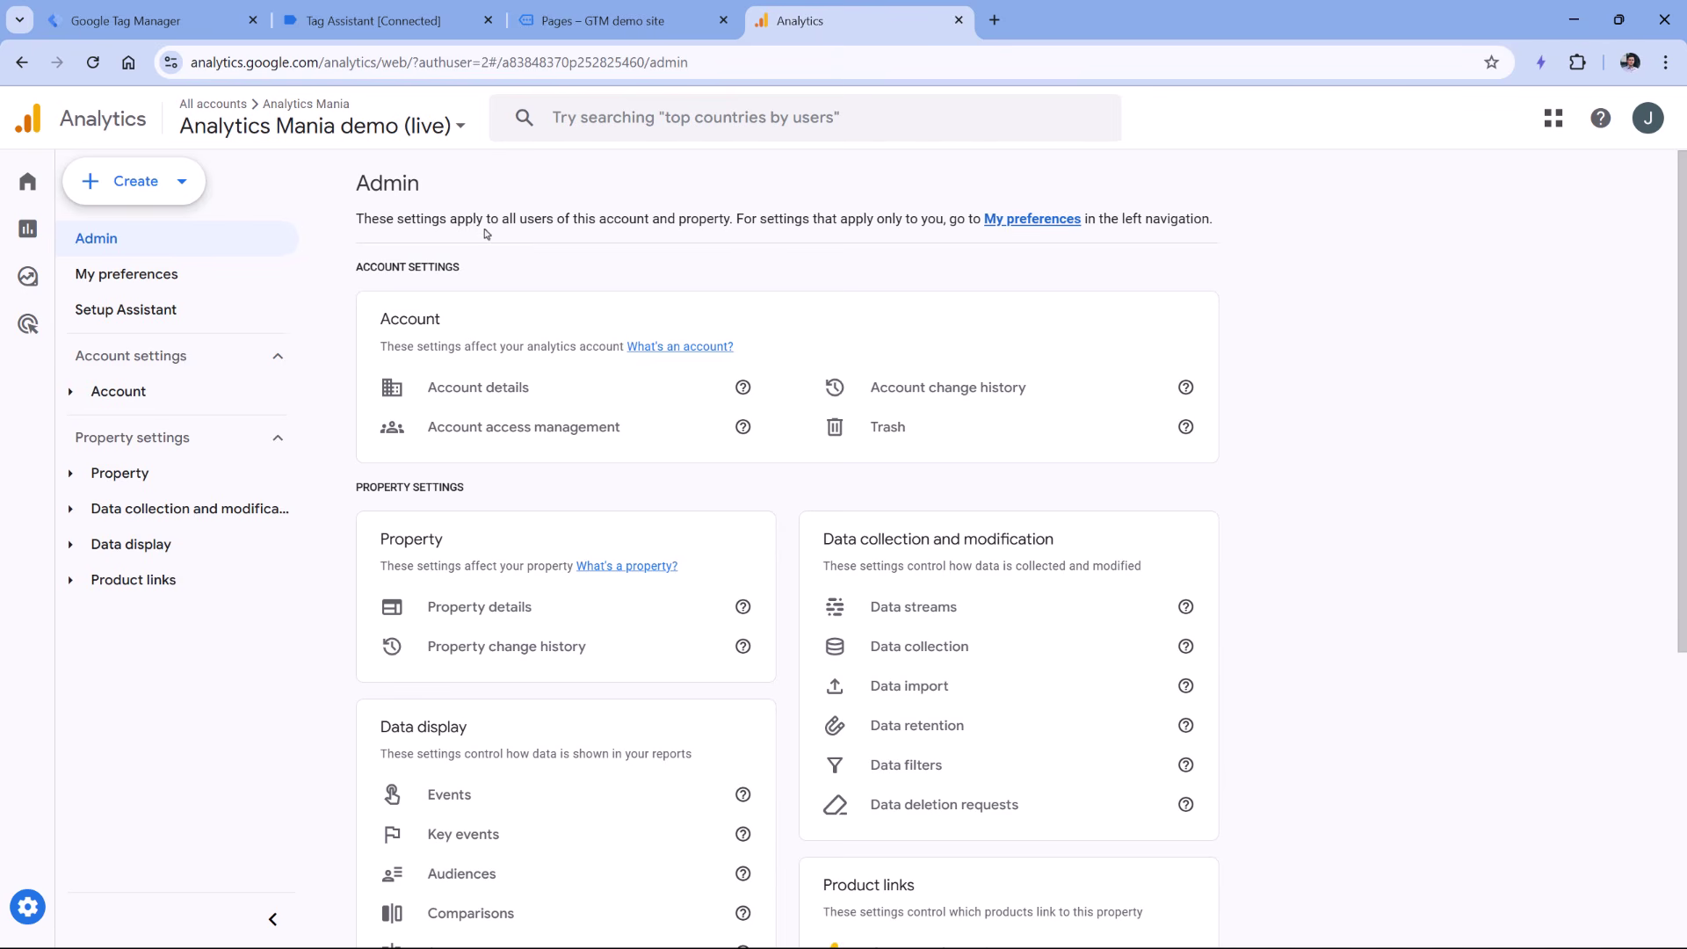
mouse_move(54, 907)
click(165, 188)
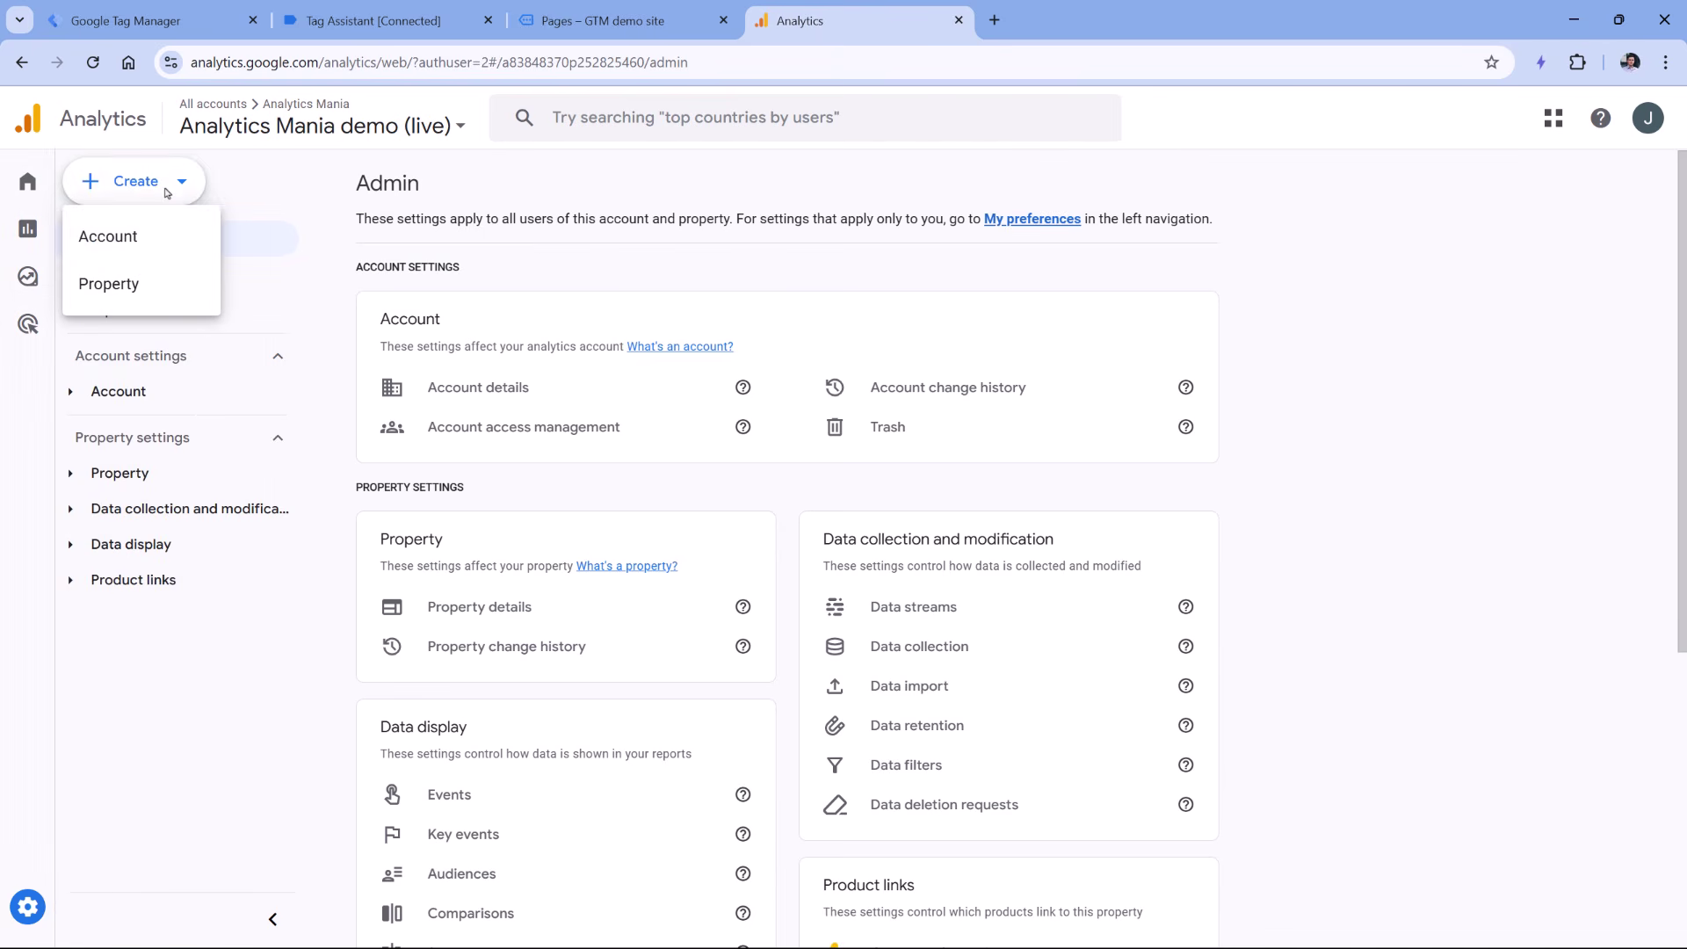
click(150, 285)
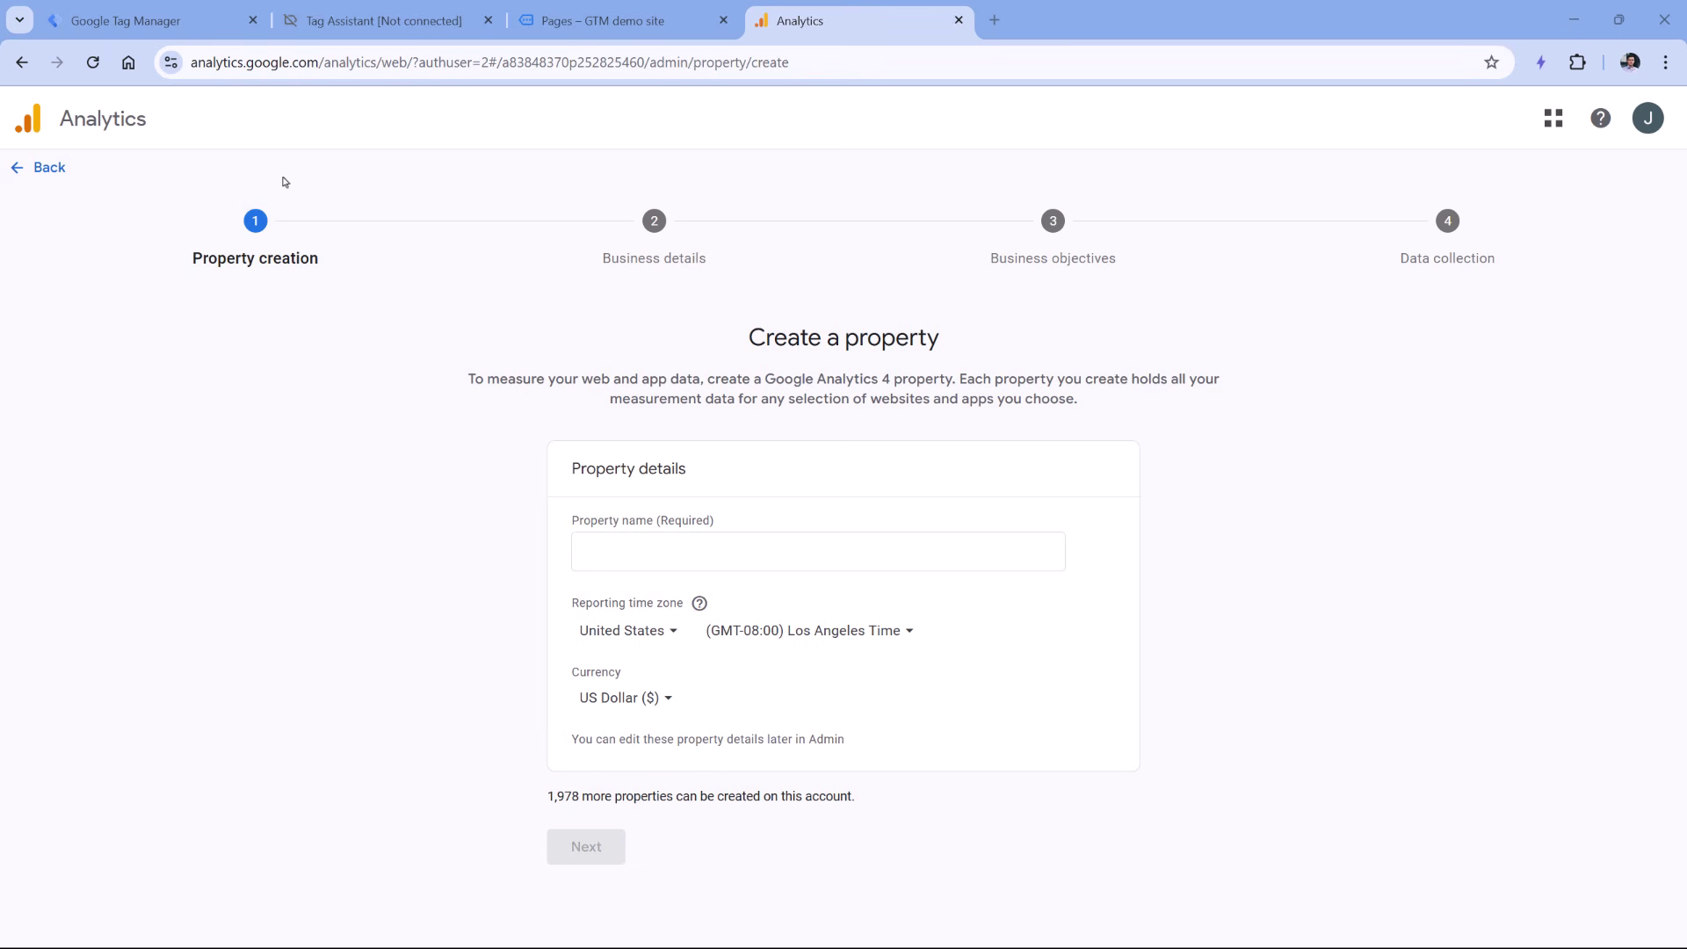
Name the new property "Analytics Mania demo" and set its reporting time zone country to Lithuania.
click(690, 551)
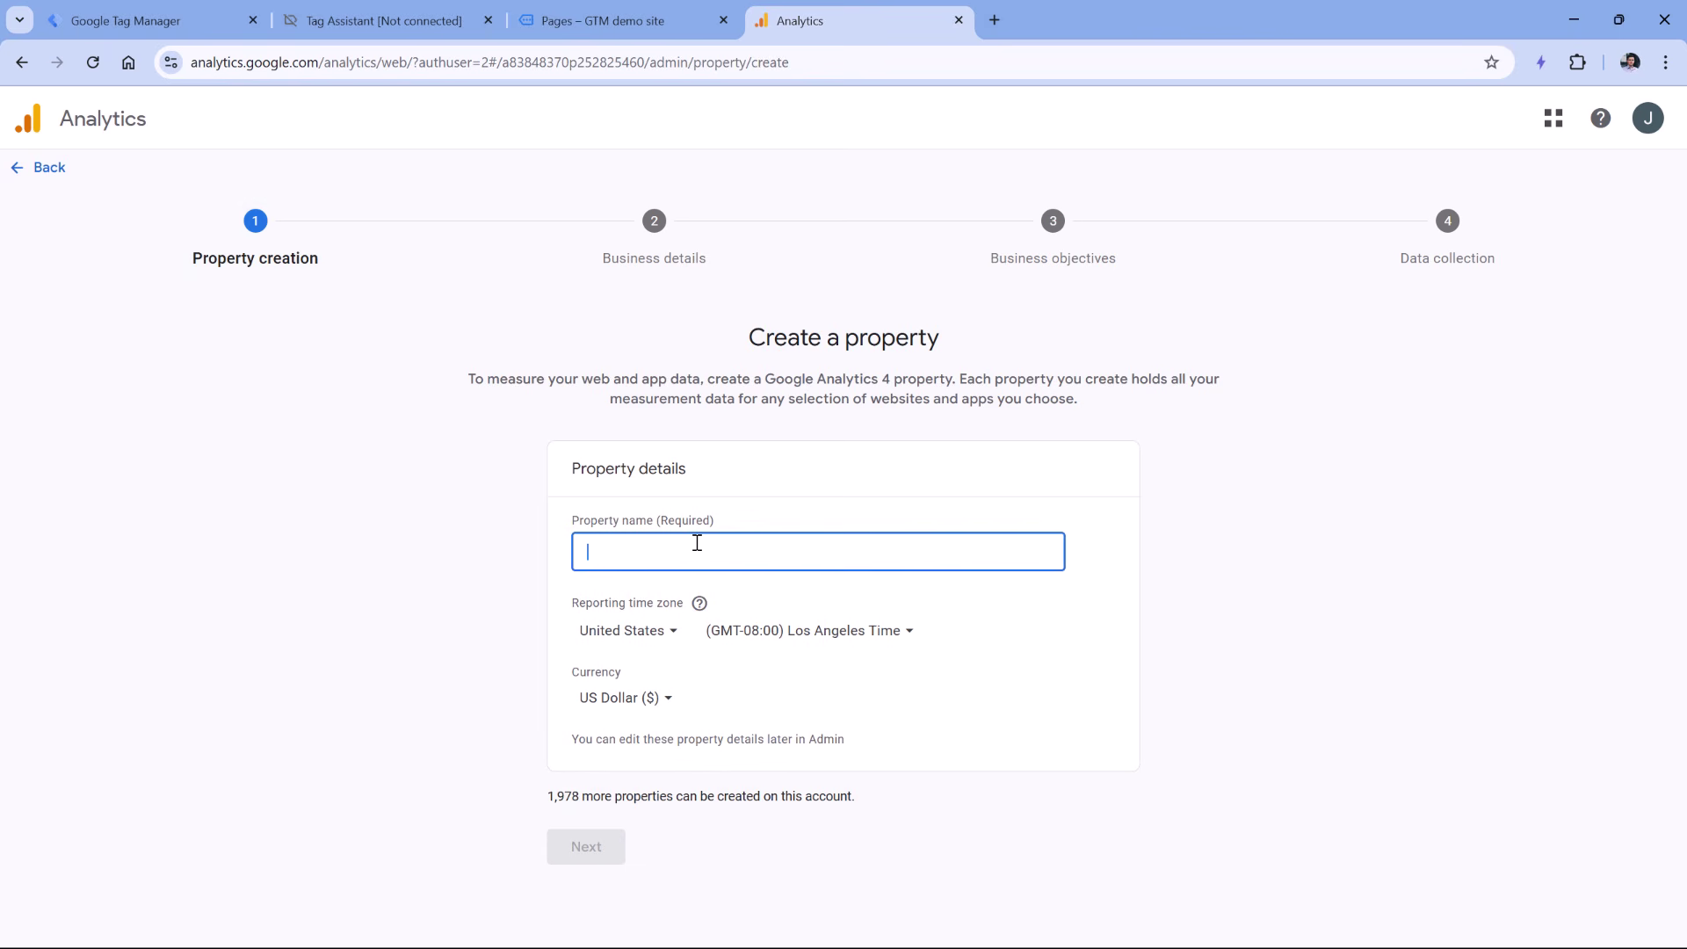
text(Analytics Mania demo)
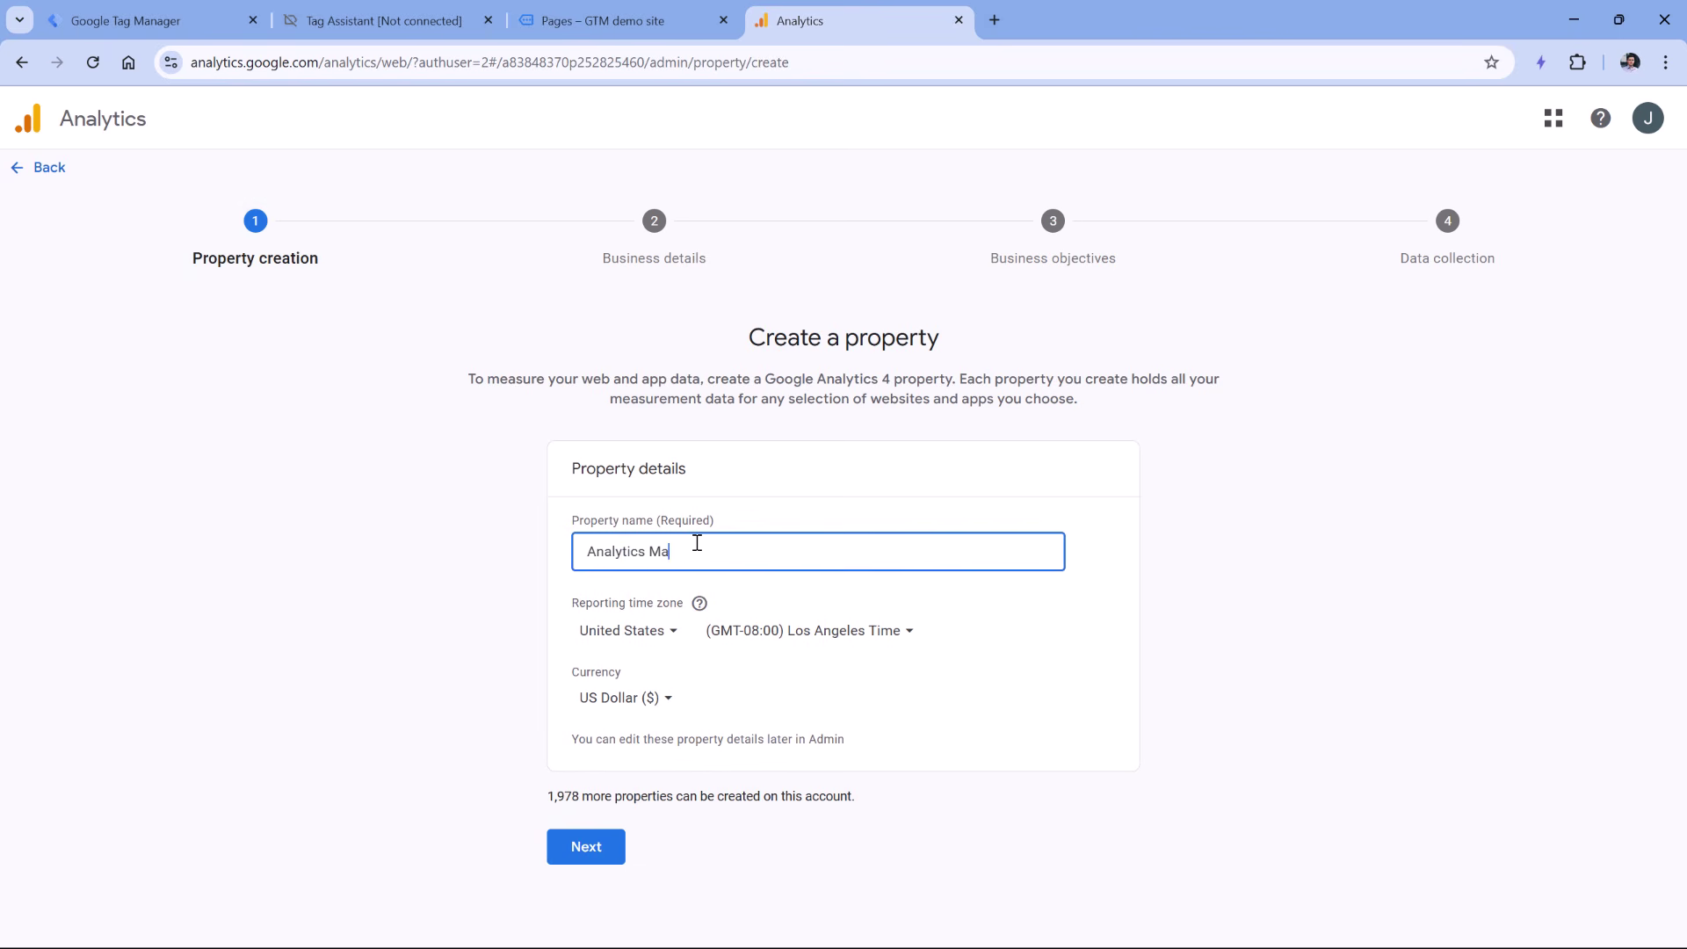
click(615, 632)
text(li)
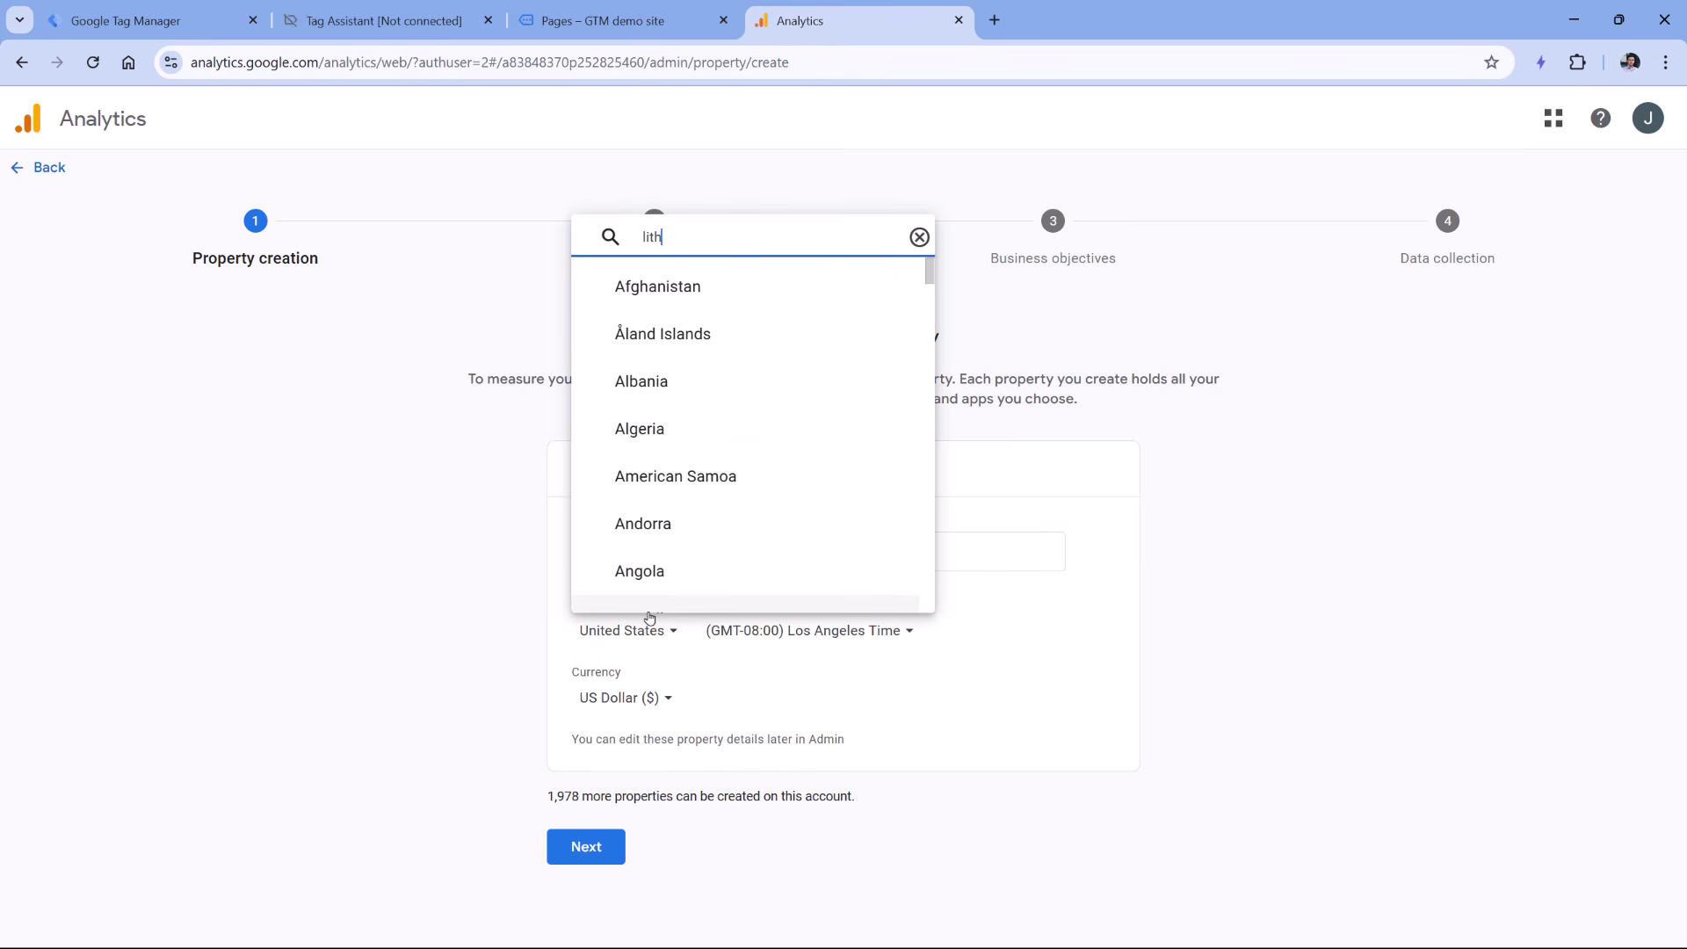
text(th)
click(649, 586)
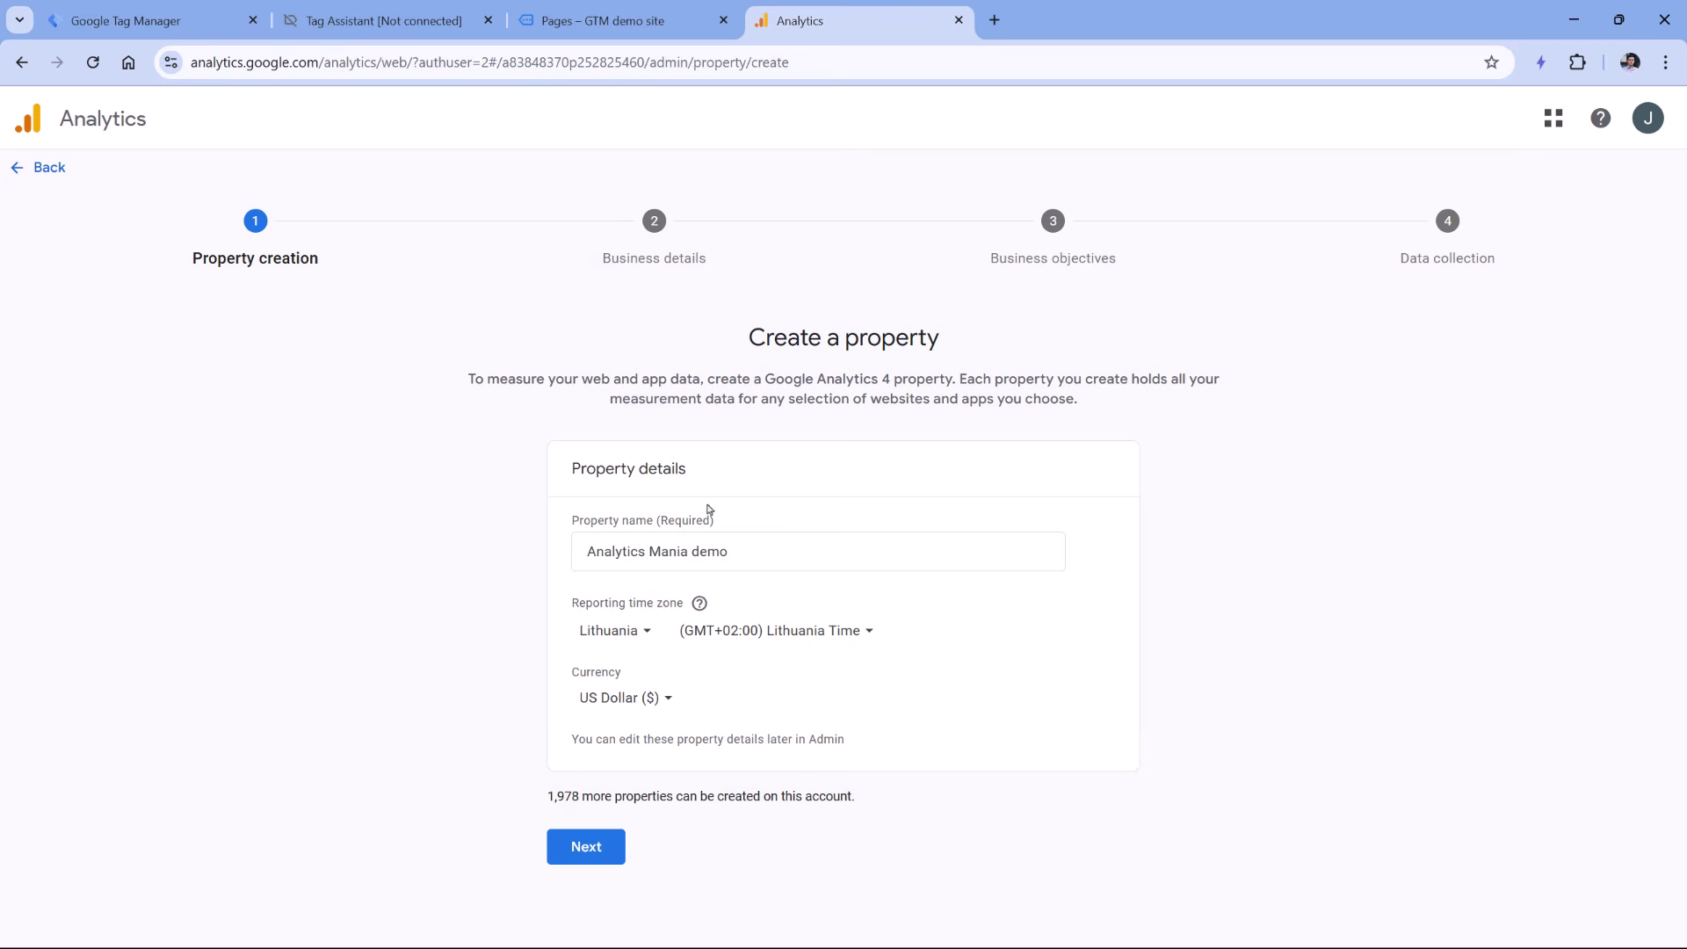
Set the property's currency to Euro (€) and continue to the business details.
click(651, 700)
text(e)
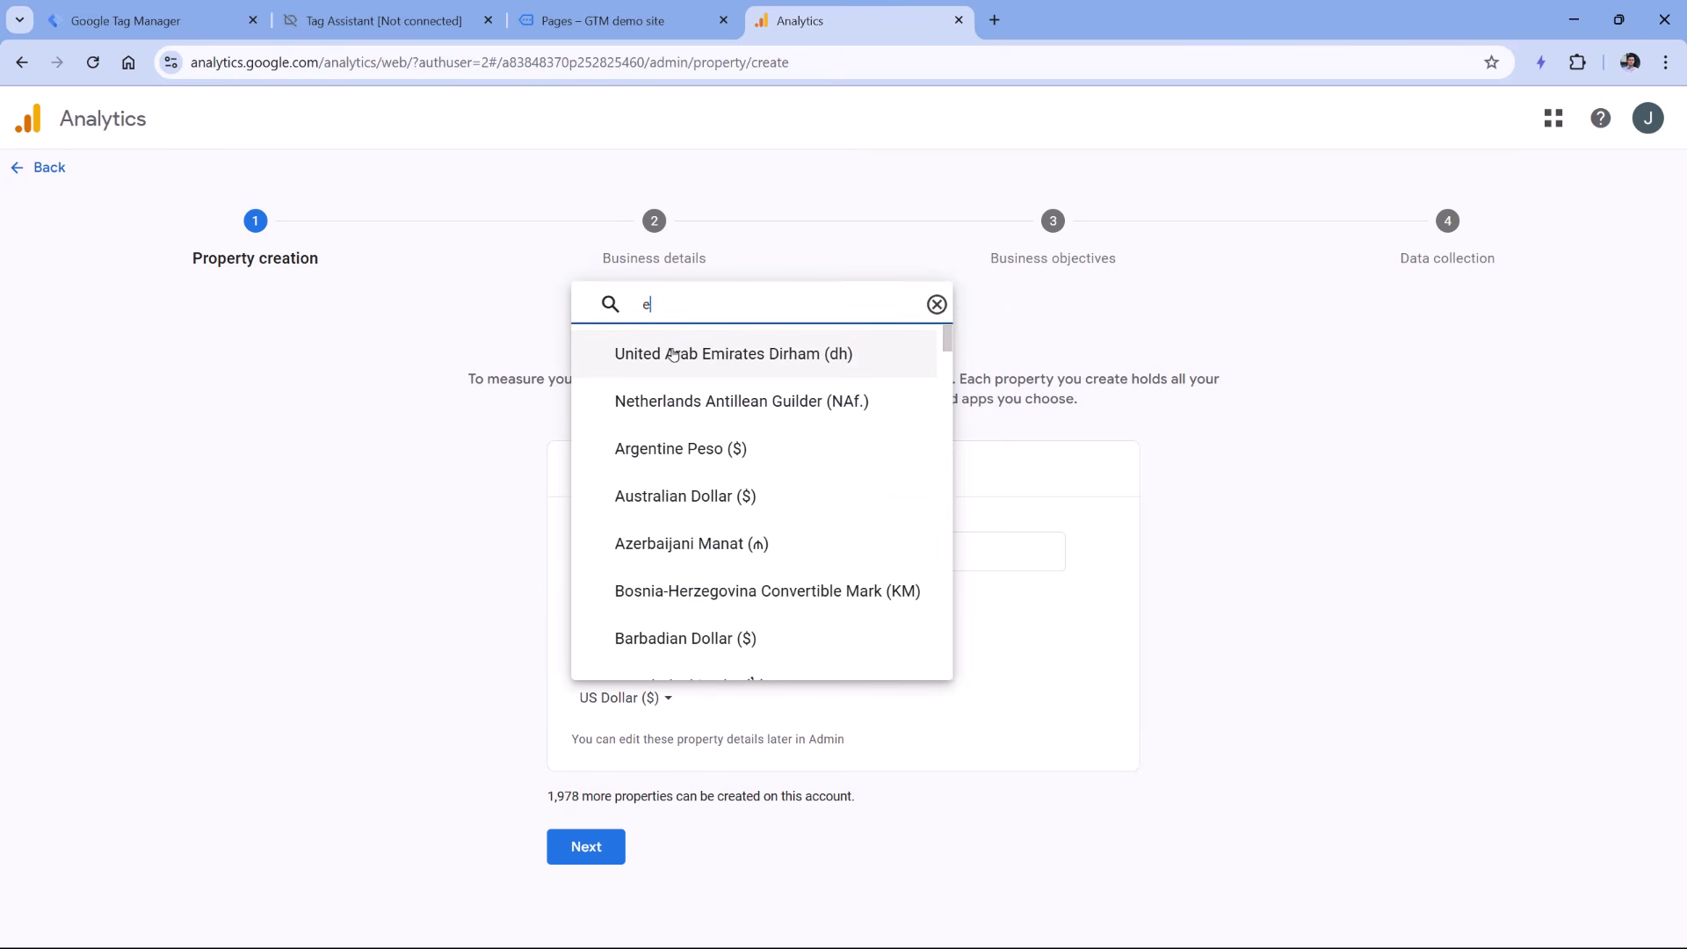
text(uro)
click(661, 651)
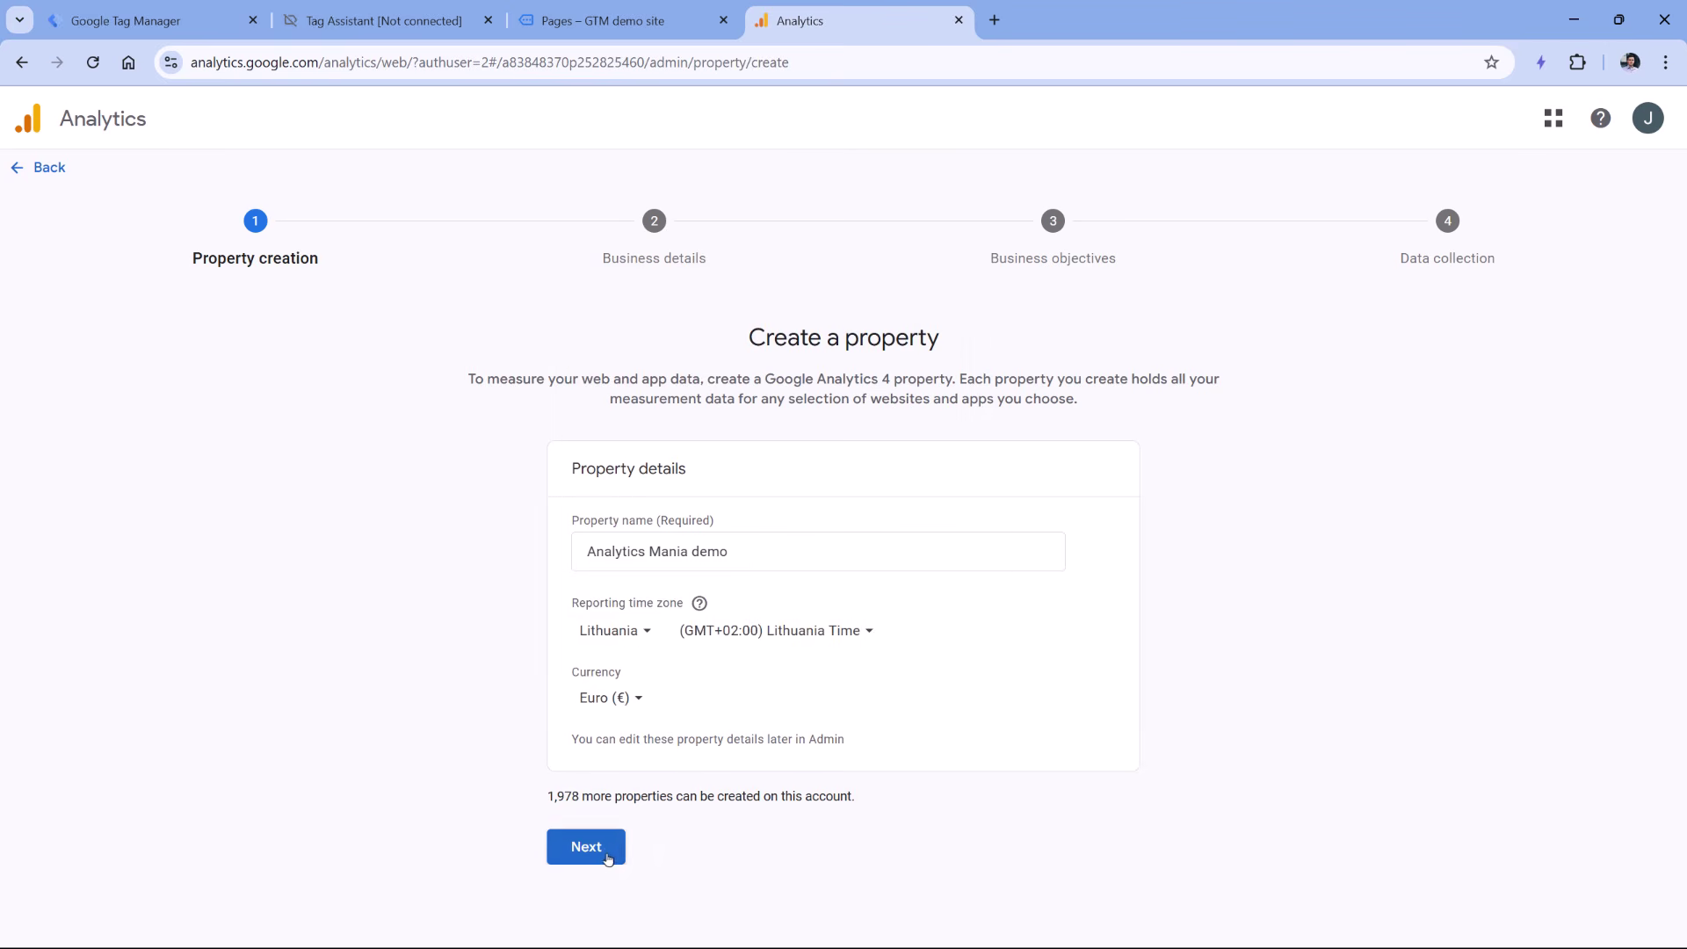
click(606, 851)
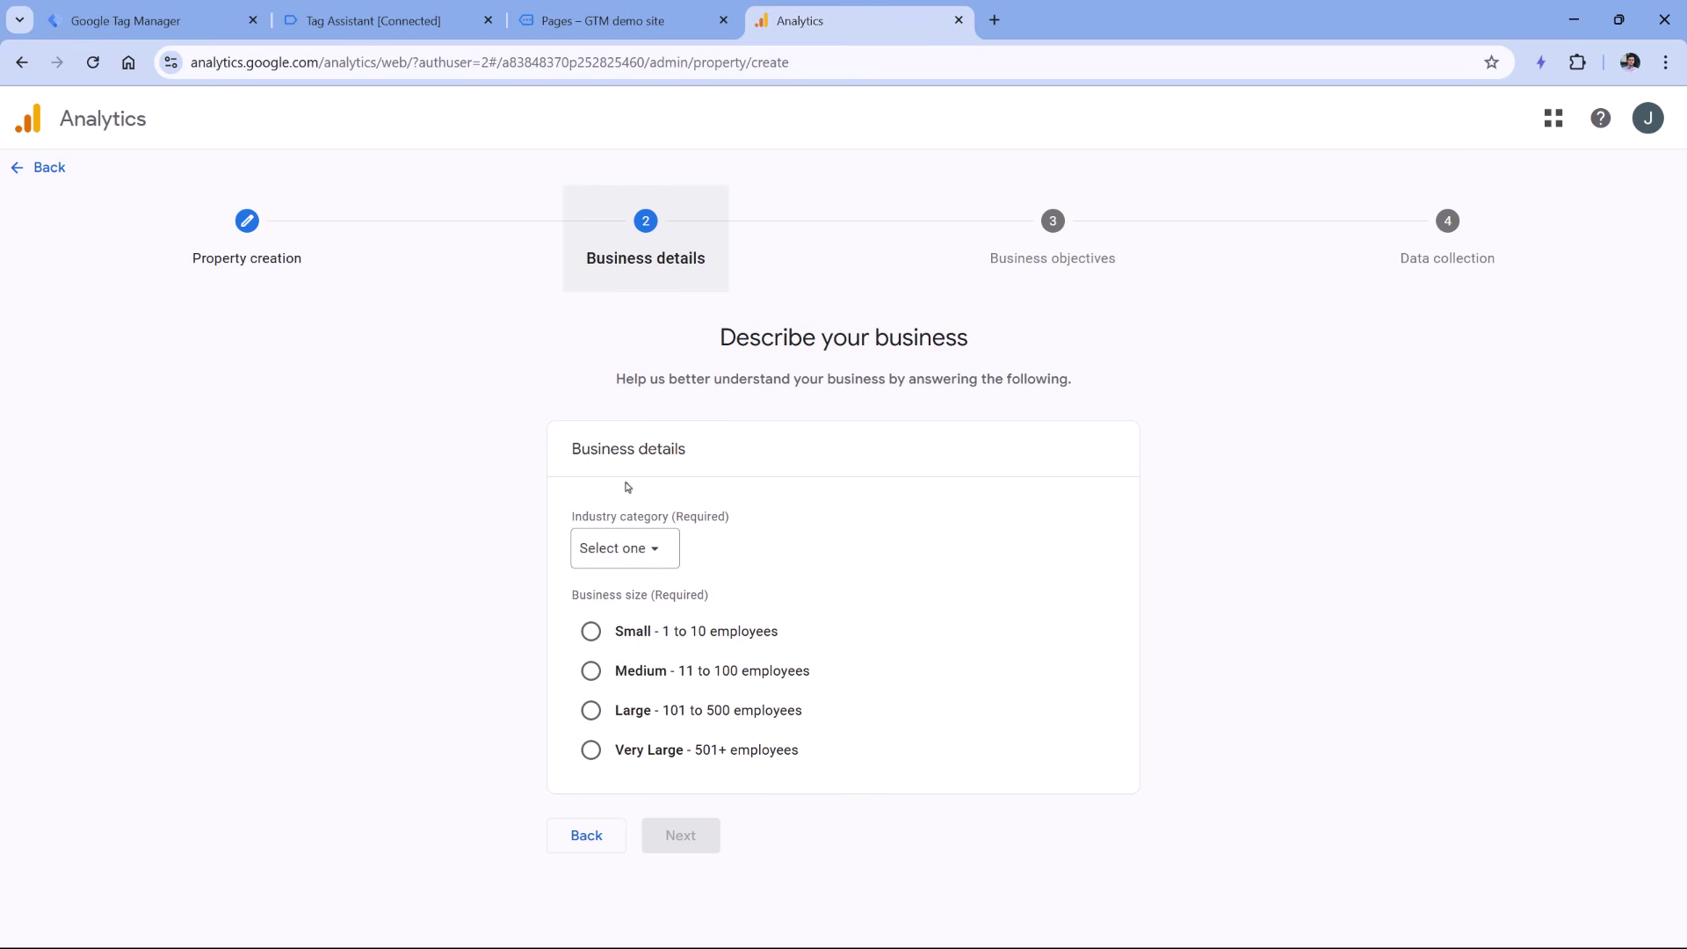
Set the industry category of the business to Internet & Telecom.
click(652, 554)
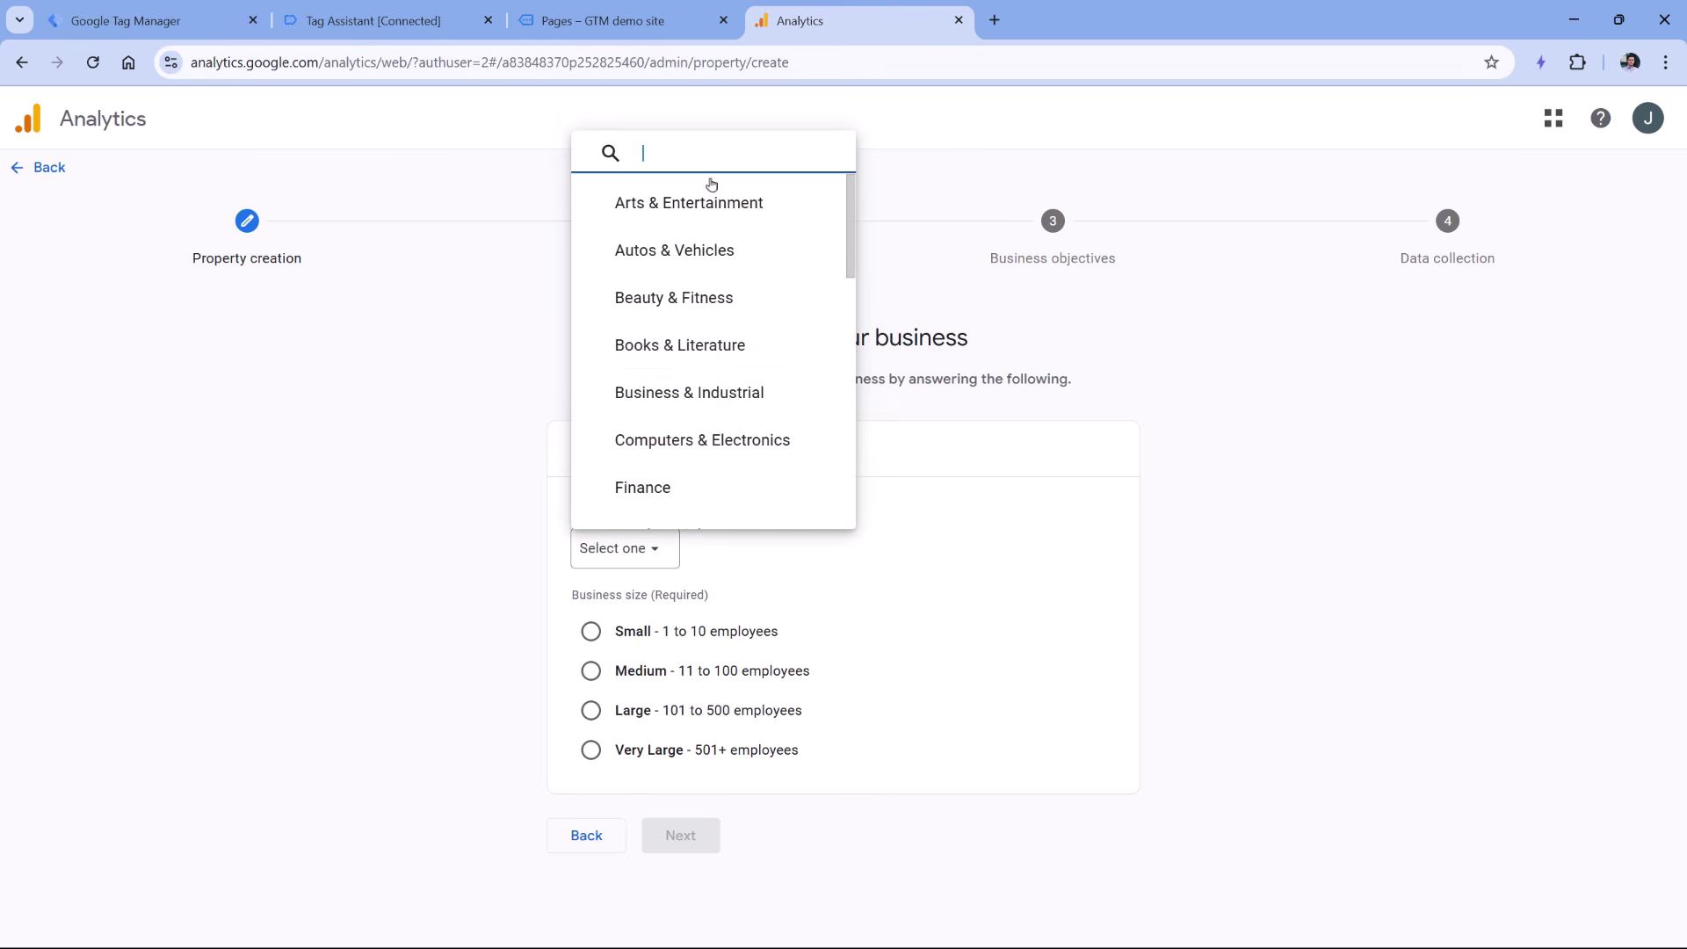
scroll(749, 343, down, 6)
scroll(753, 347, up, 3)
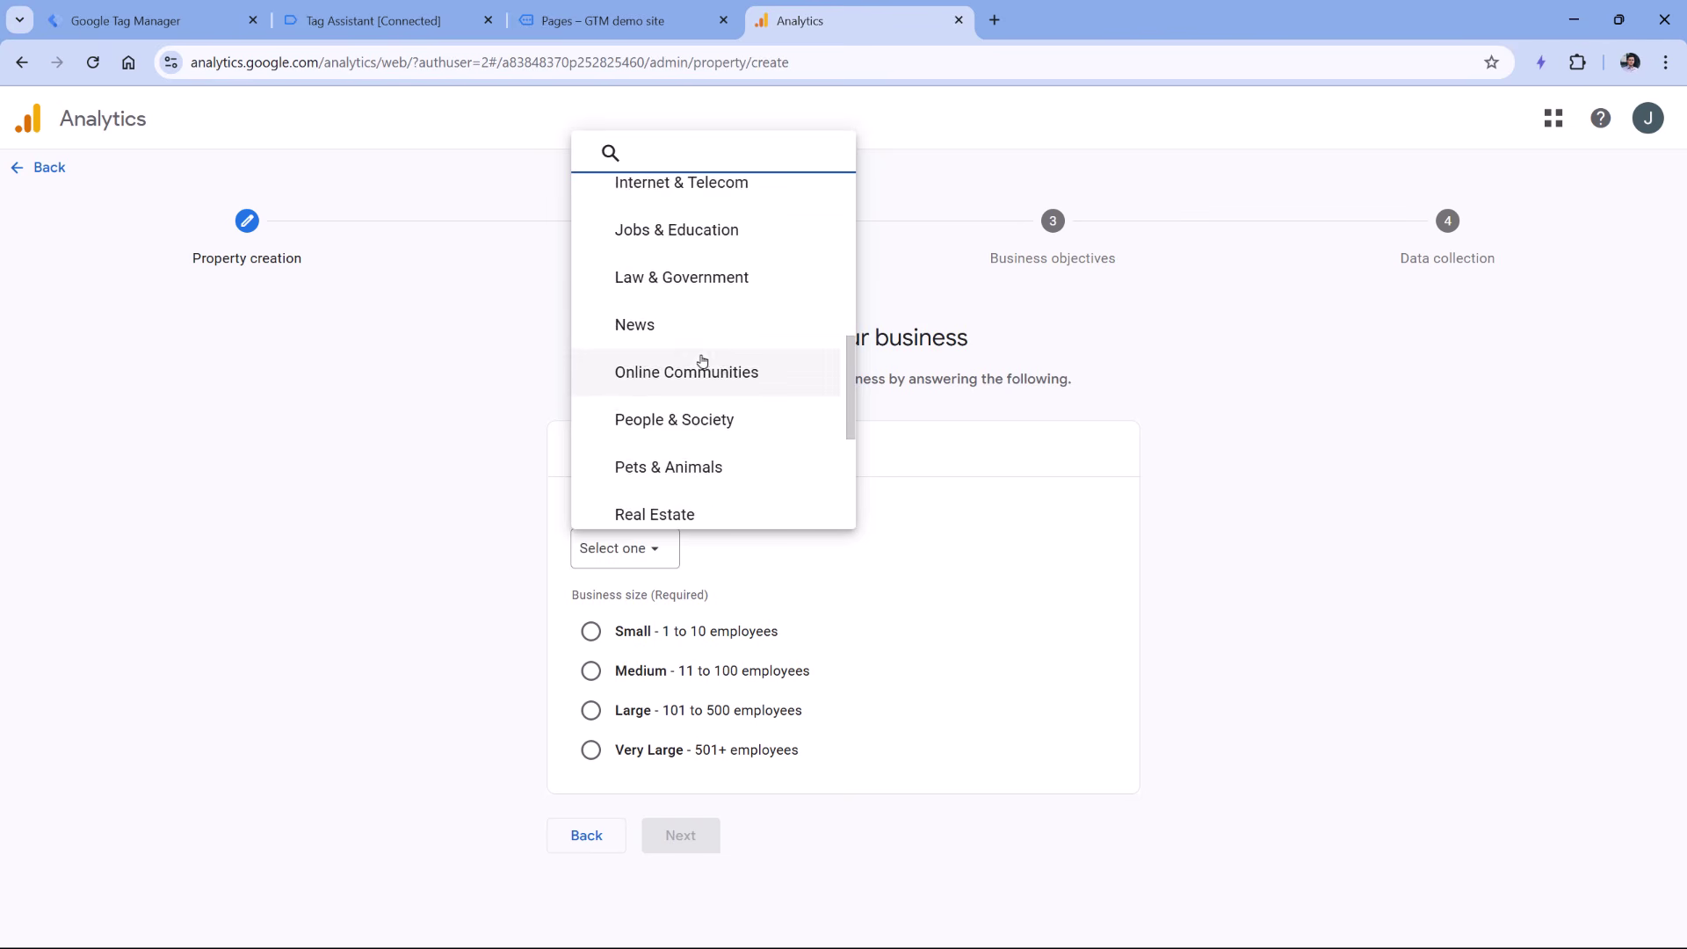
click(704, 287)
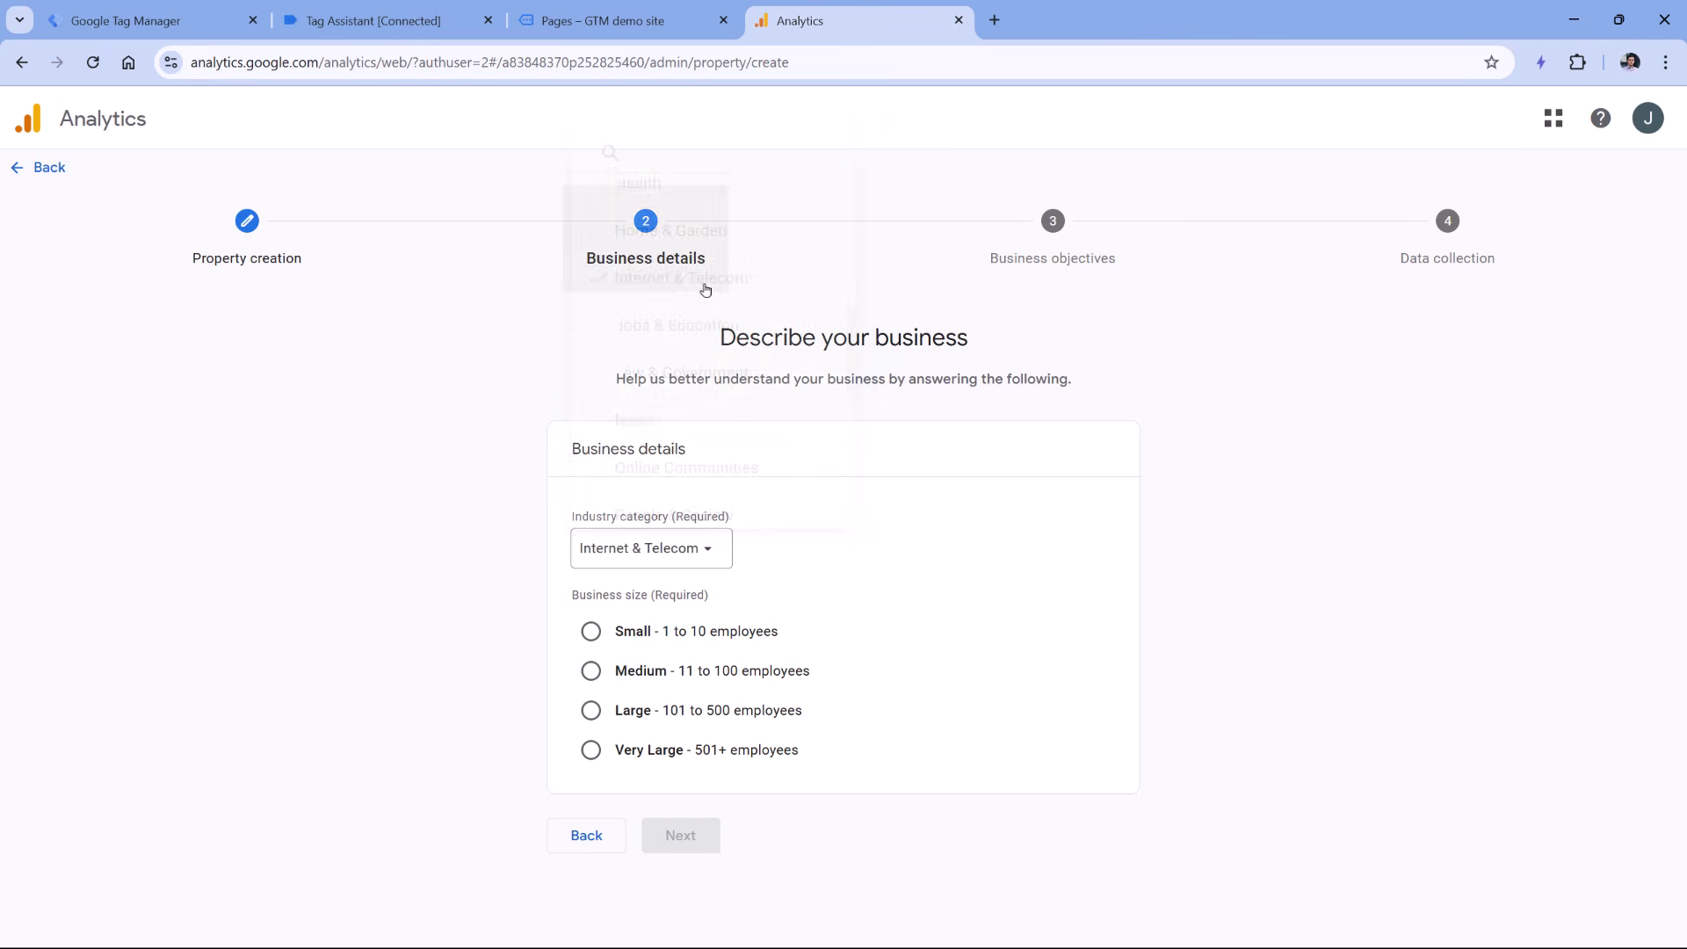
Complete the property creation with business size Small and the business objective Other.
click(591, 633)
click(681, 837)
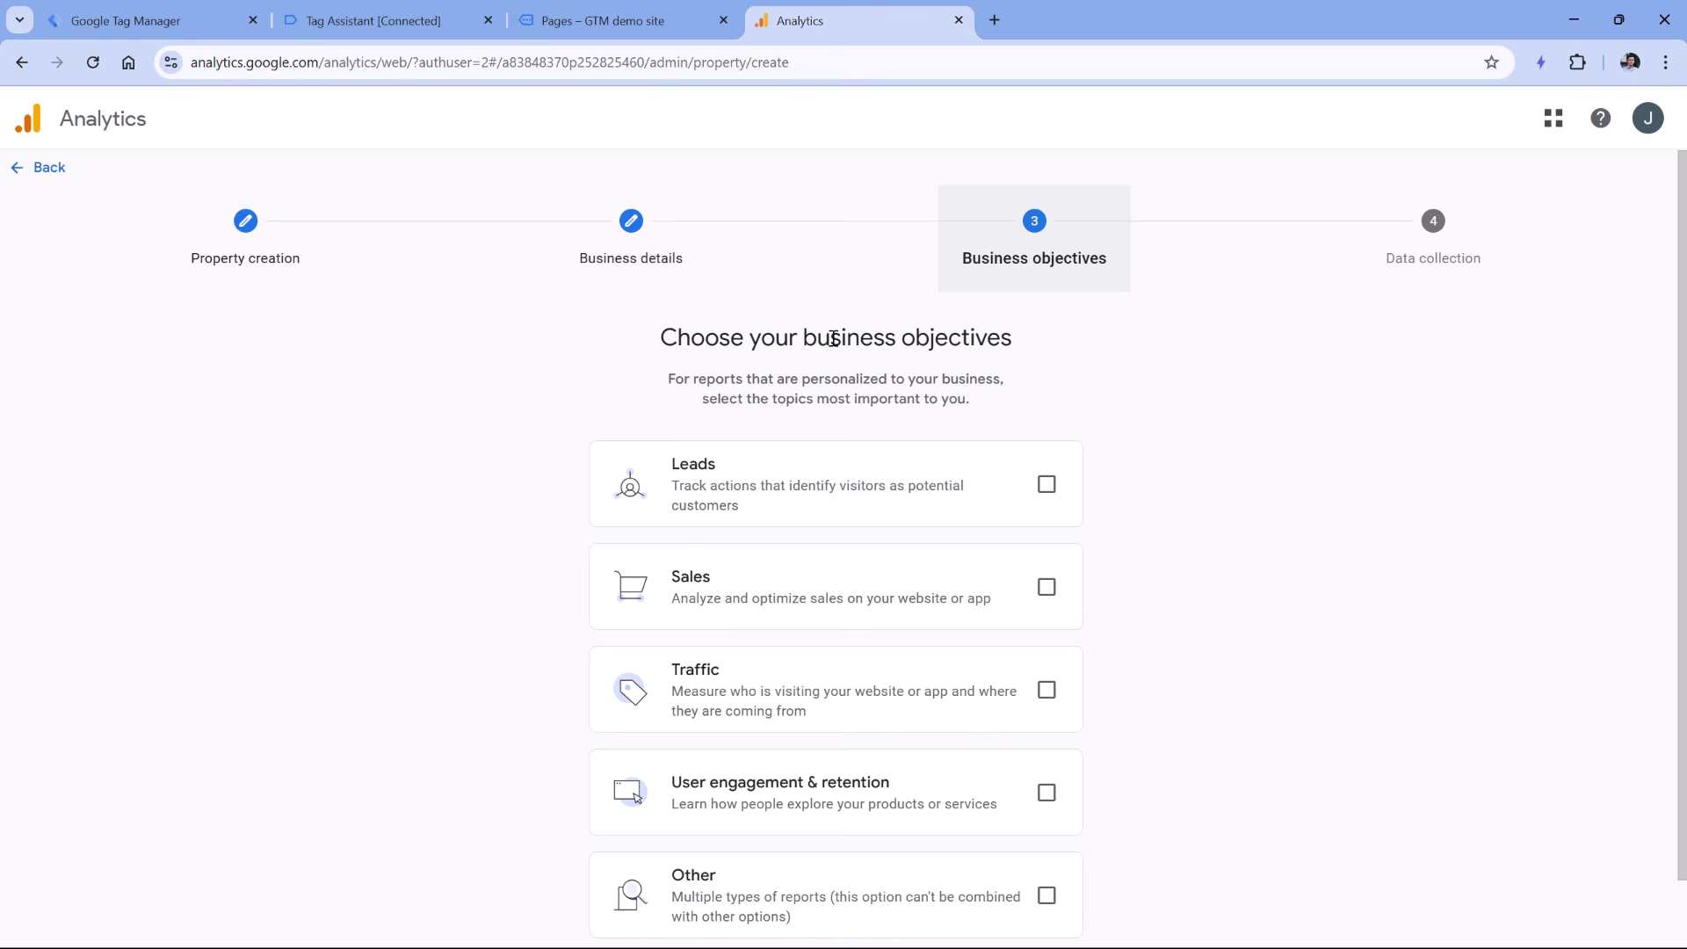
scroll(773, 551, down, 1)
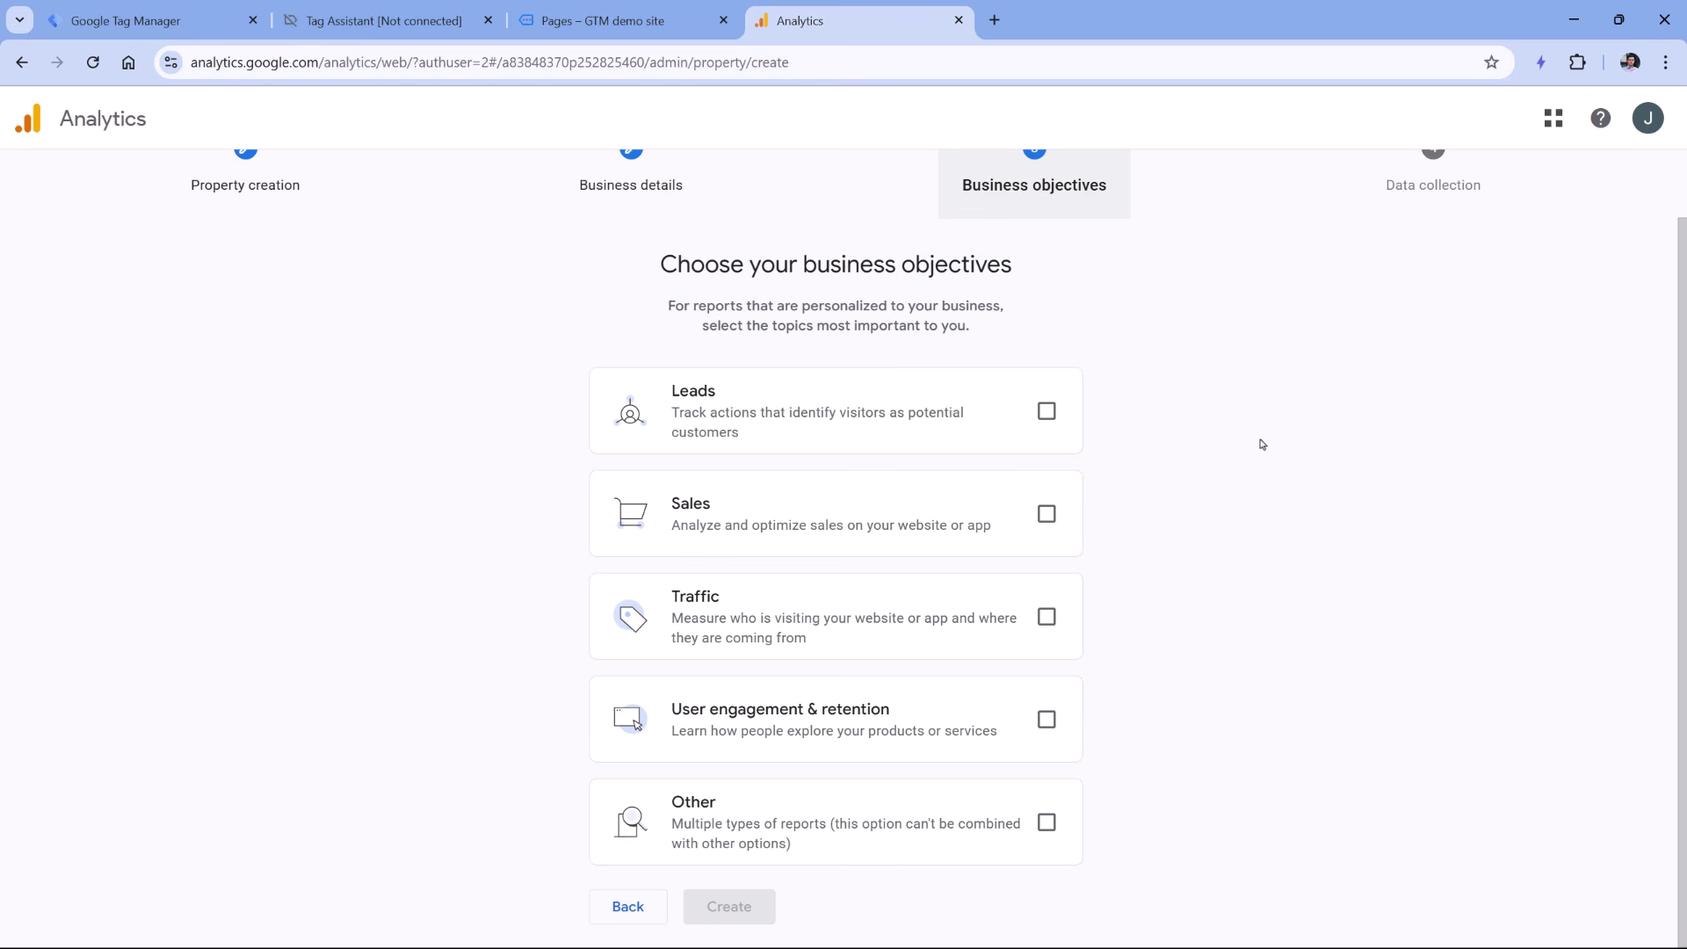
click(1048, 826)
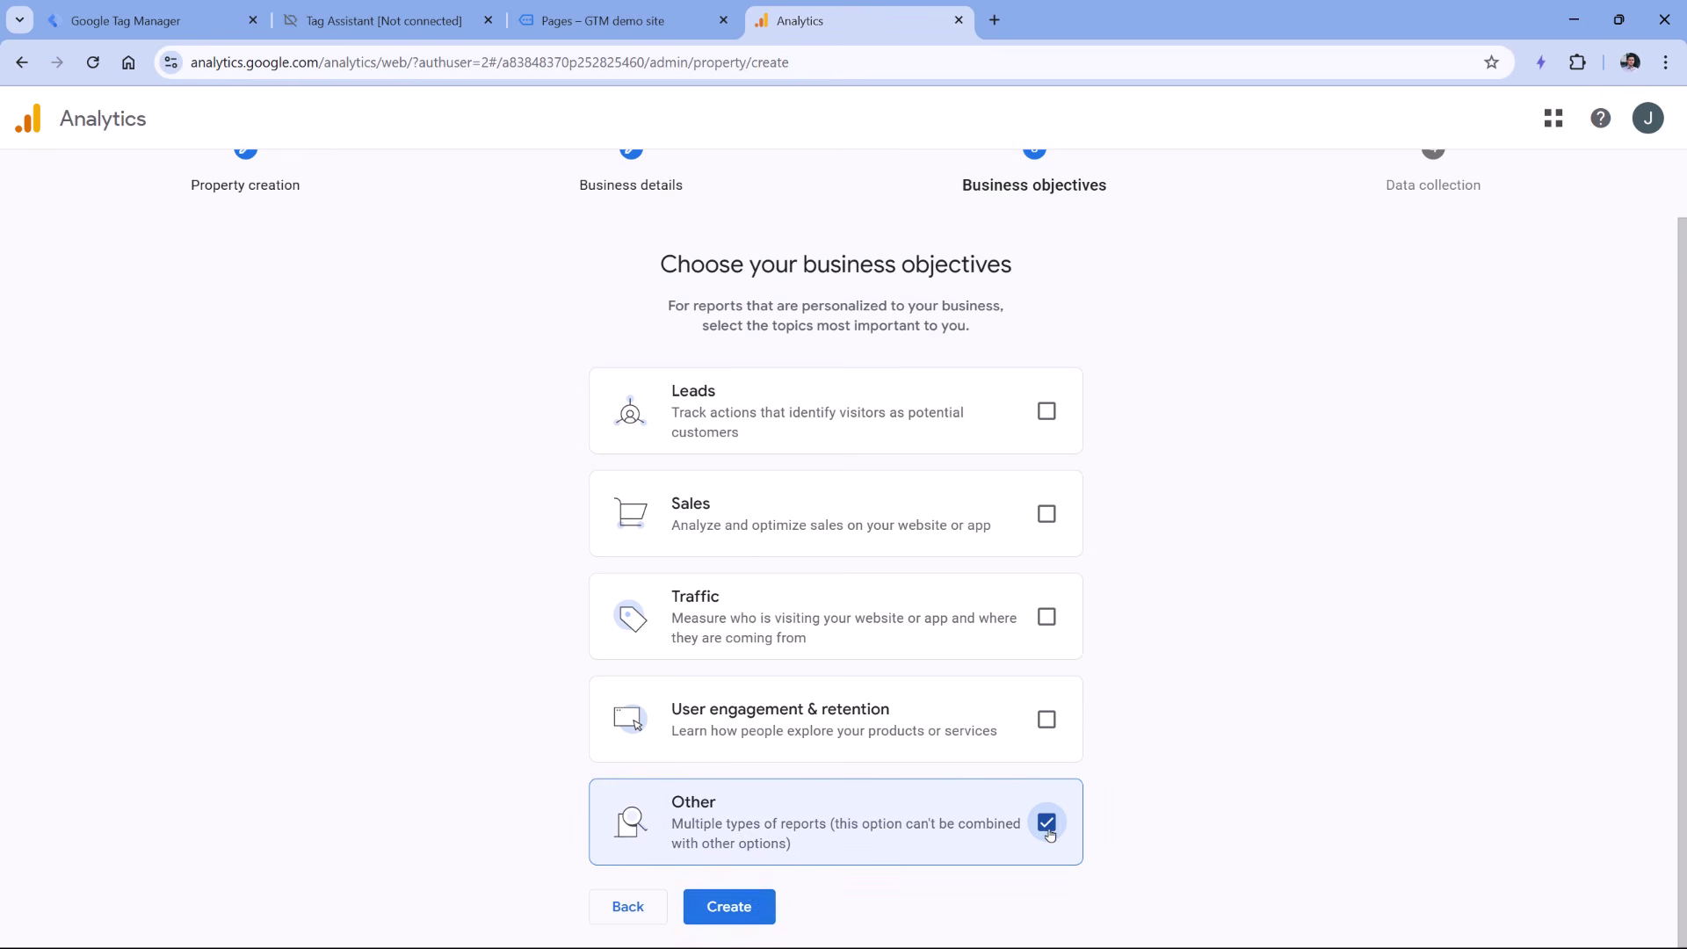
click(729, 913)
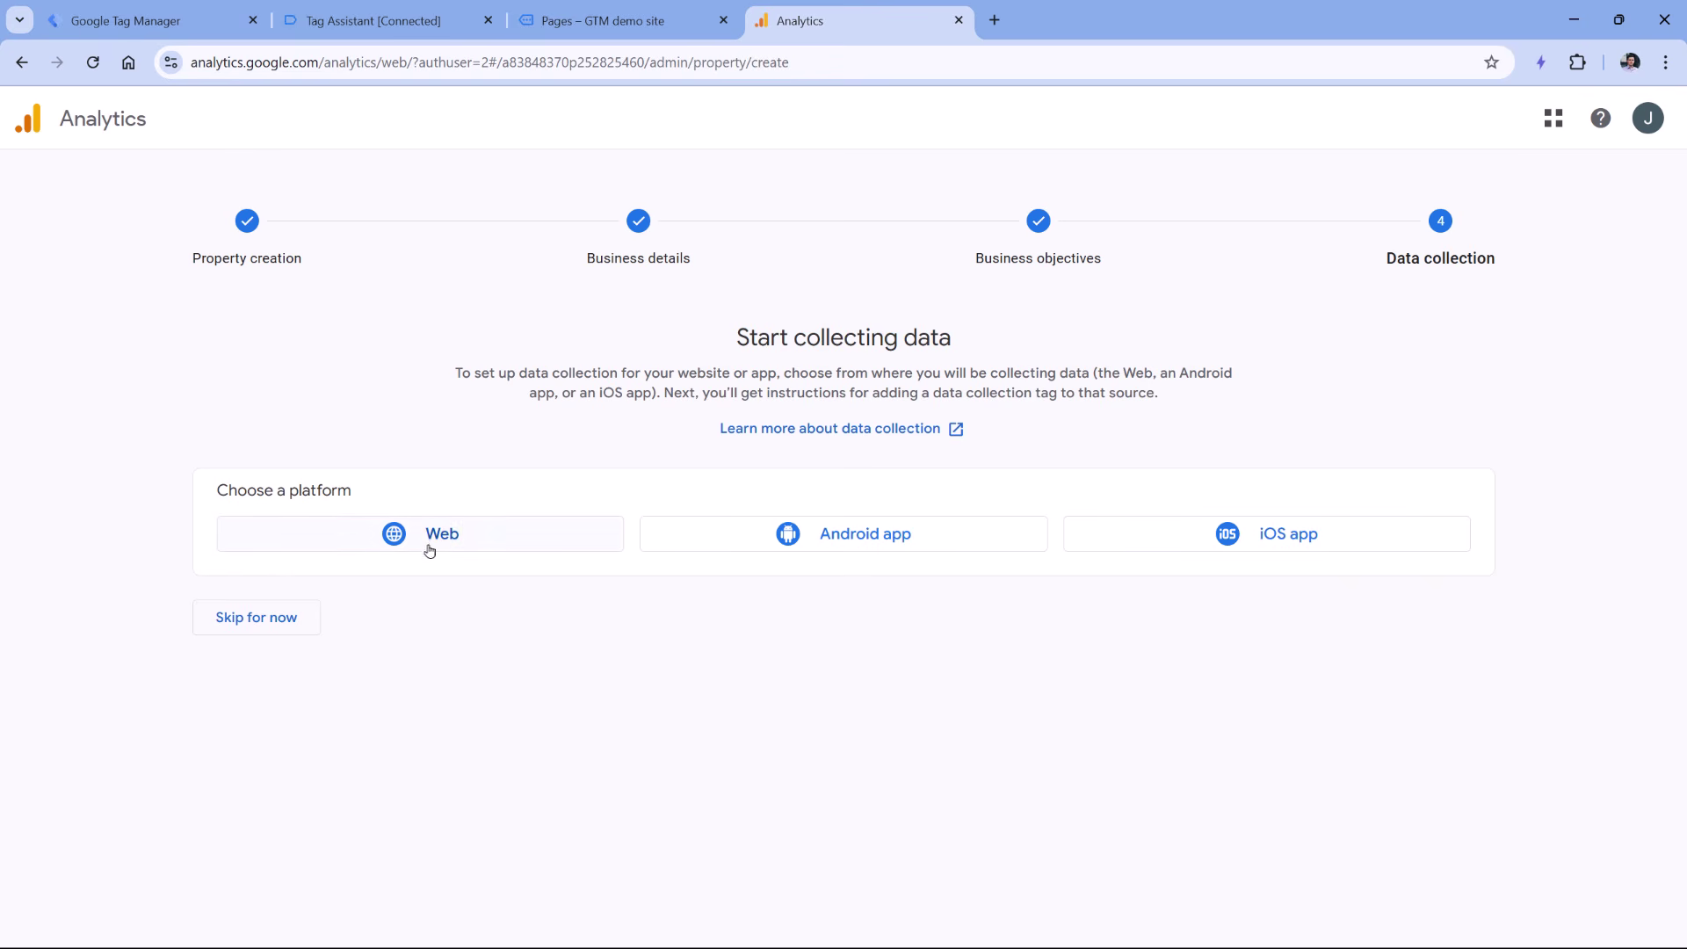
click(426, 543)
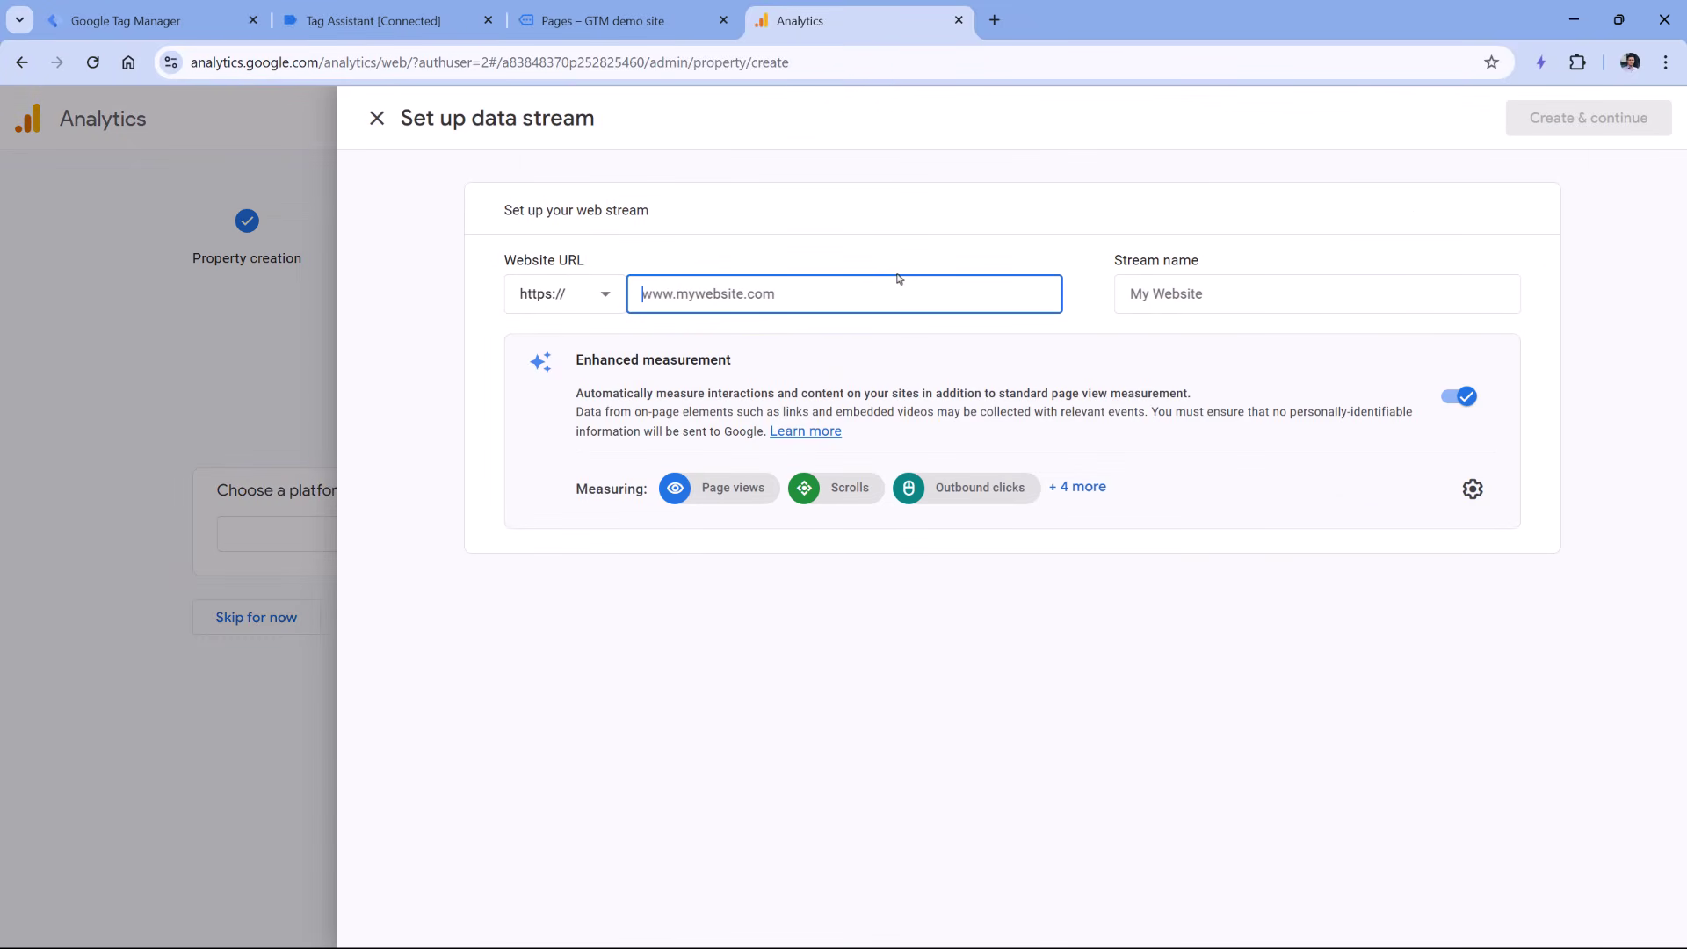
text(gtmplayground.com)
click(1255, 283)
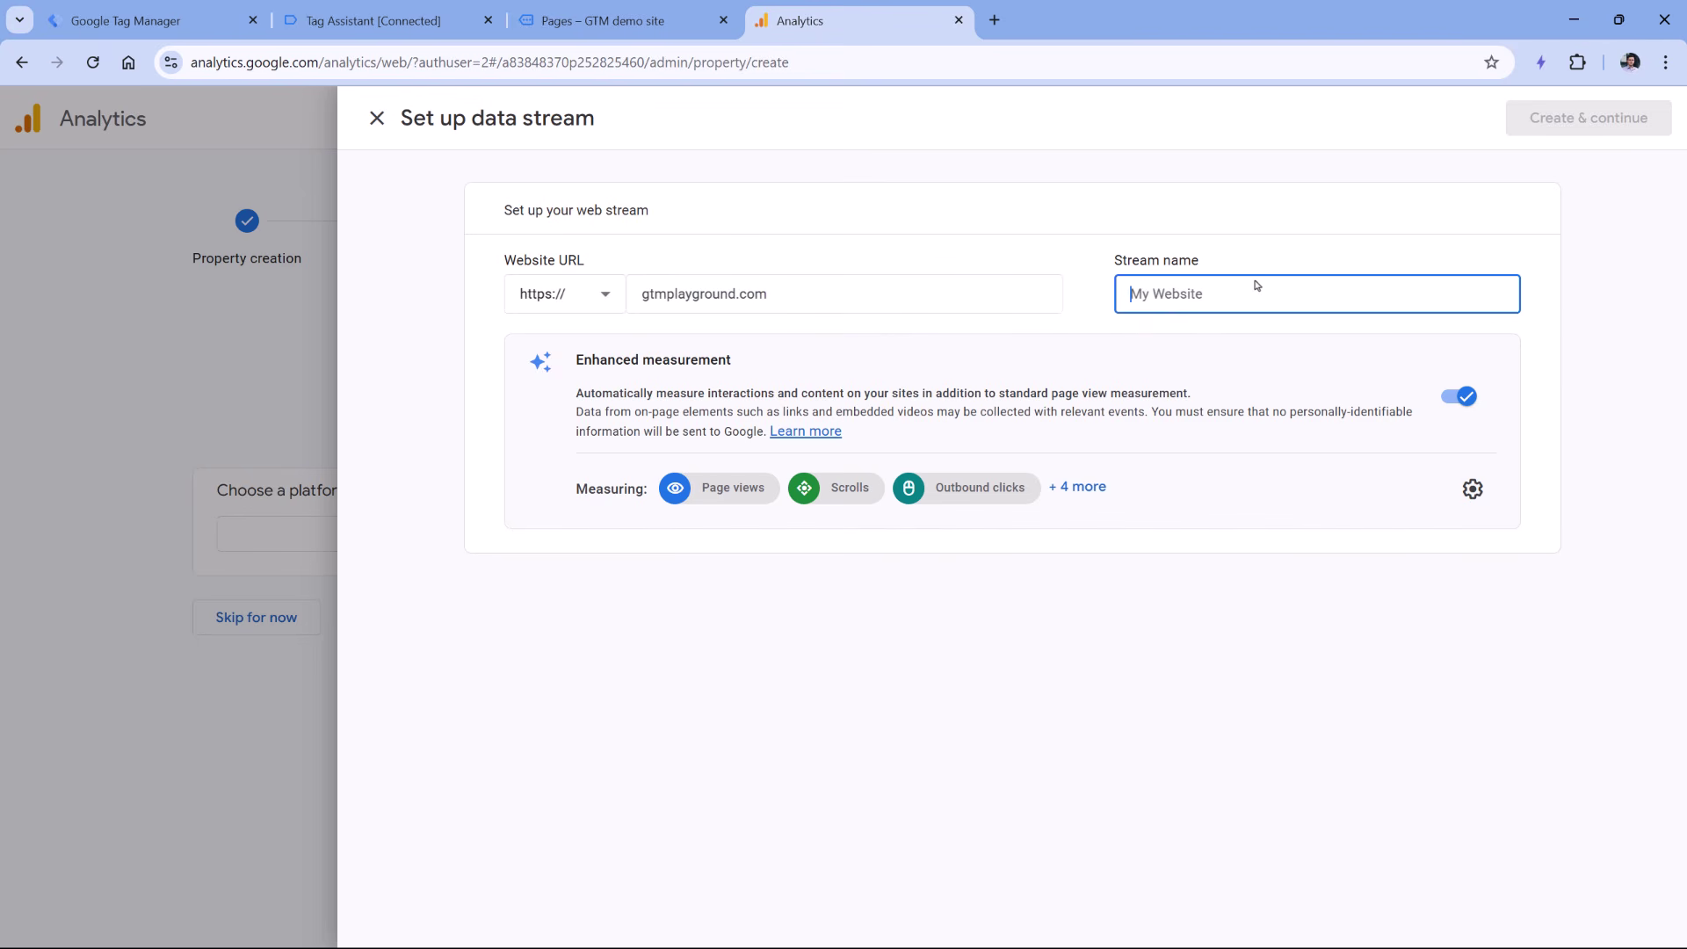
text(Website)
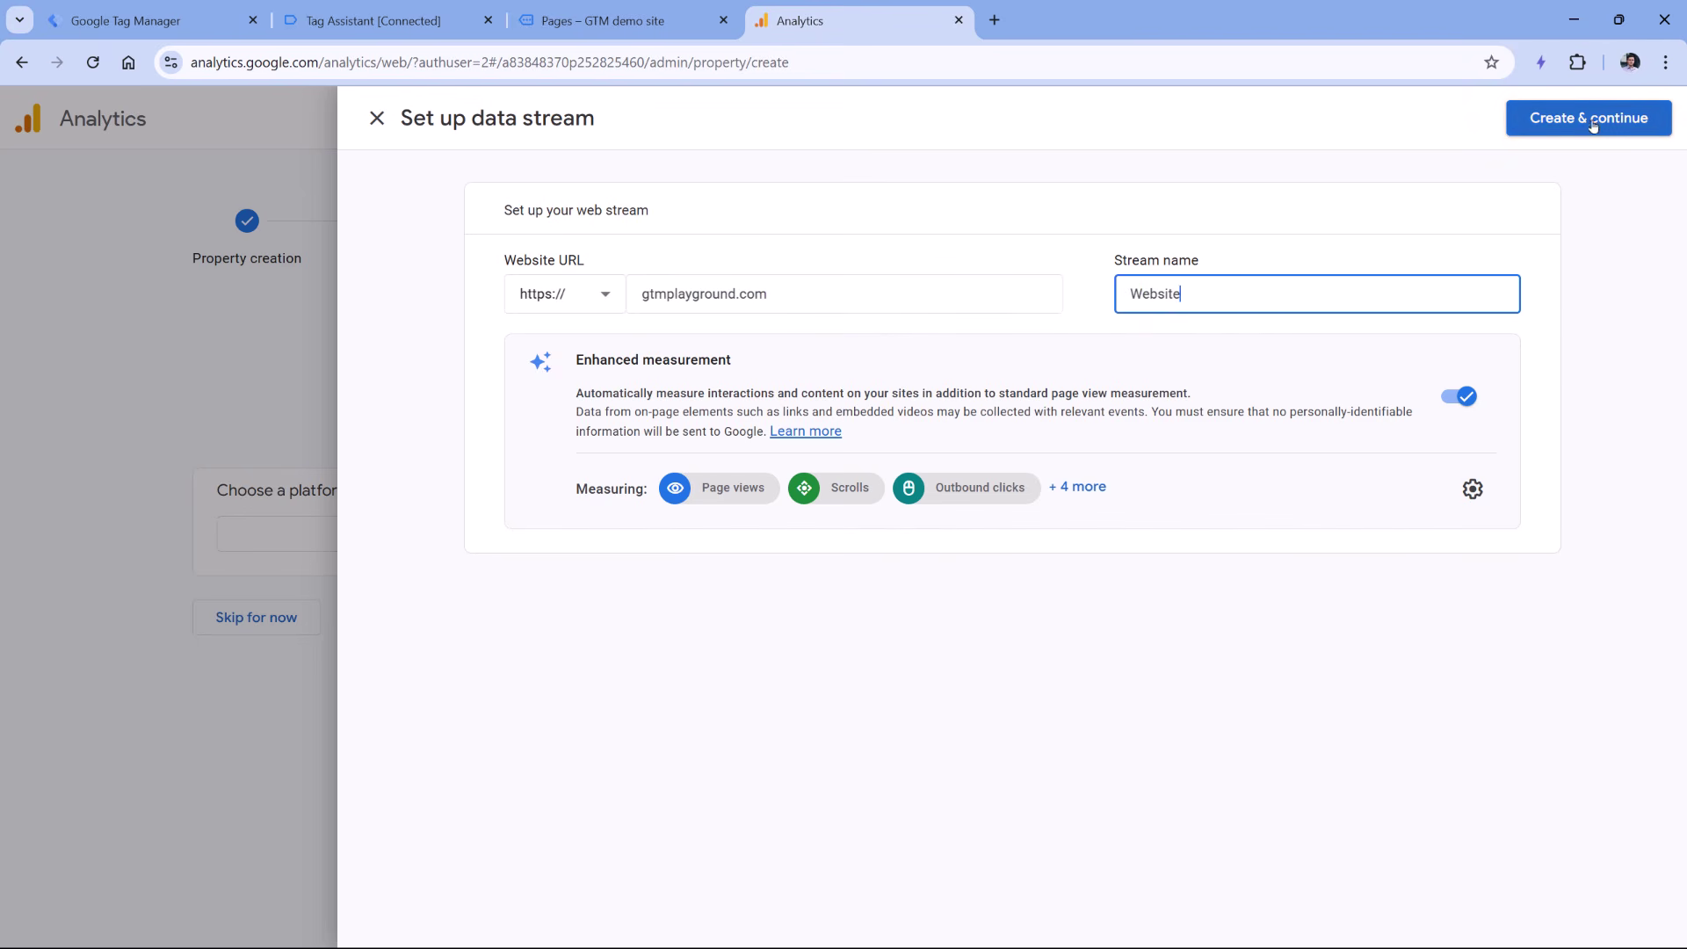
click(1591, 121)
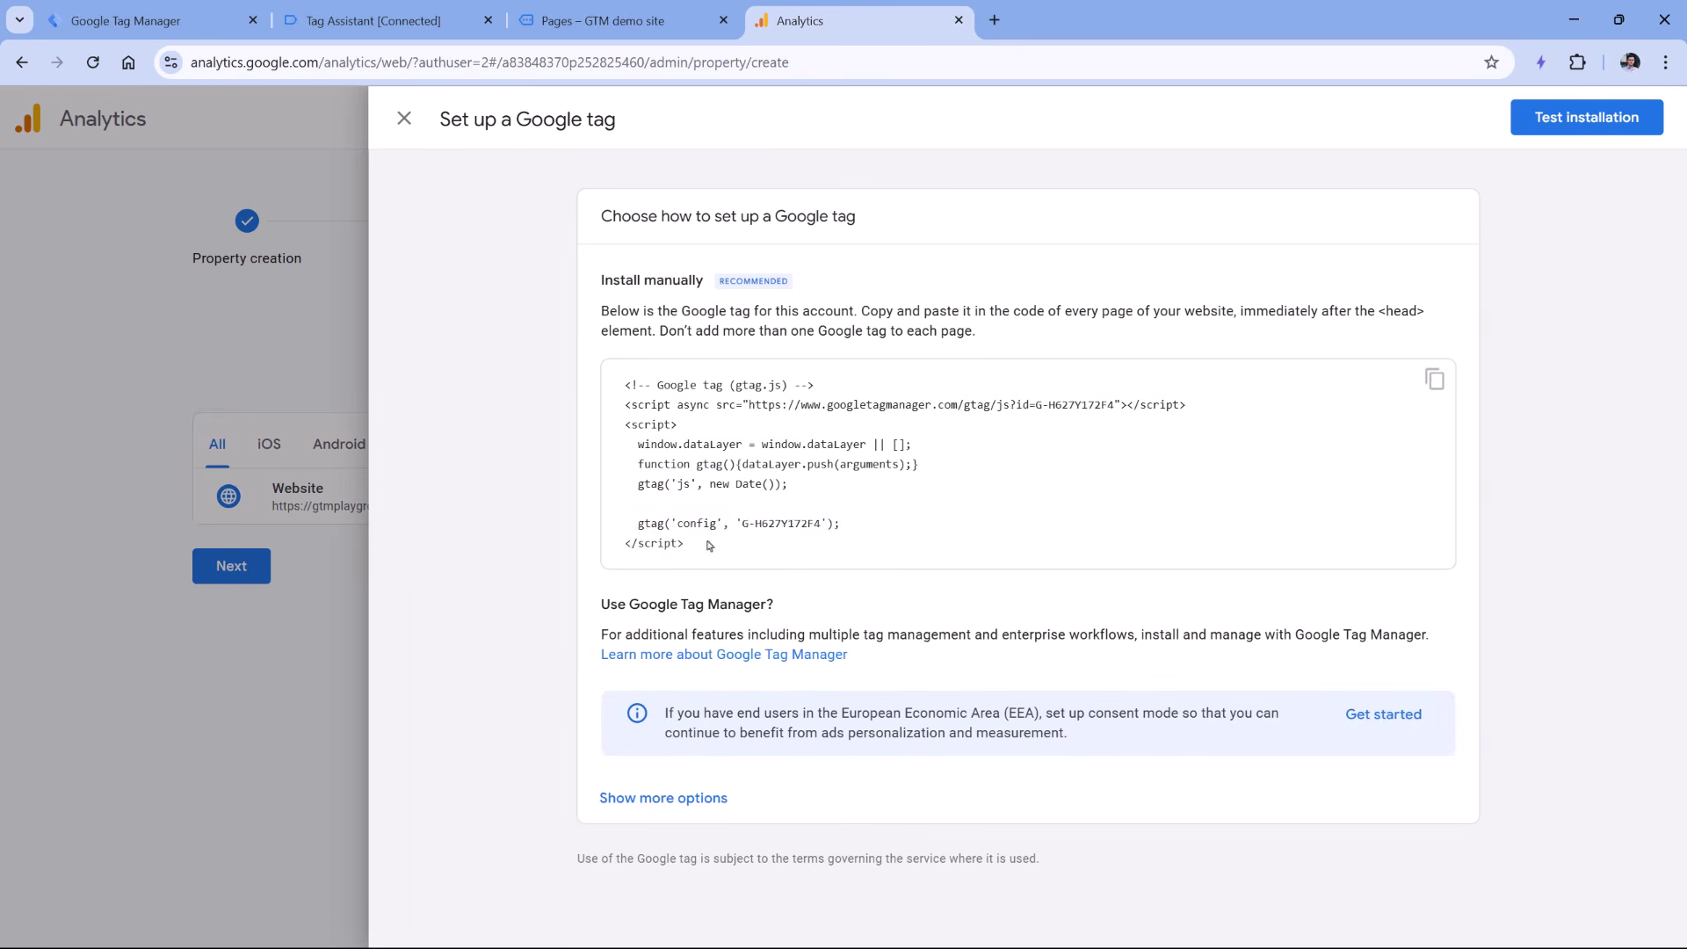
Examine the Google tag code for manual installation and close the tag setup instructions.
drag(714, 549, 594, 386)
click(693, 468)
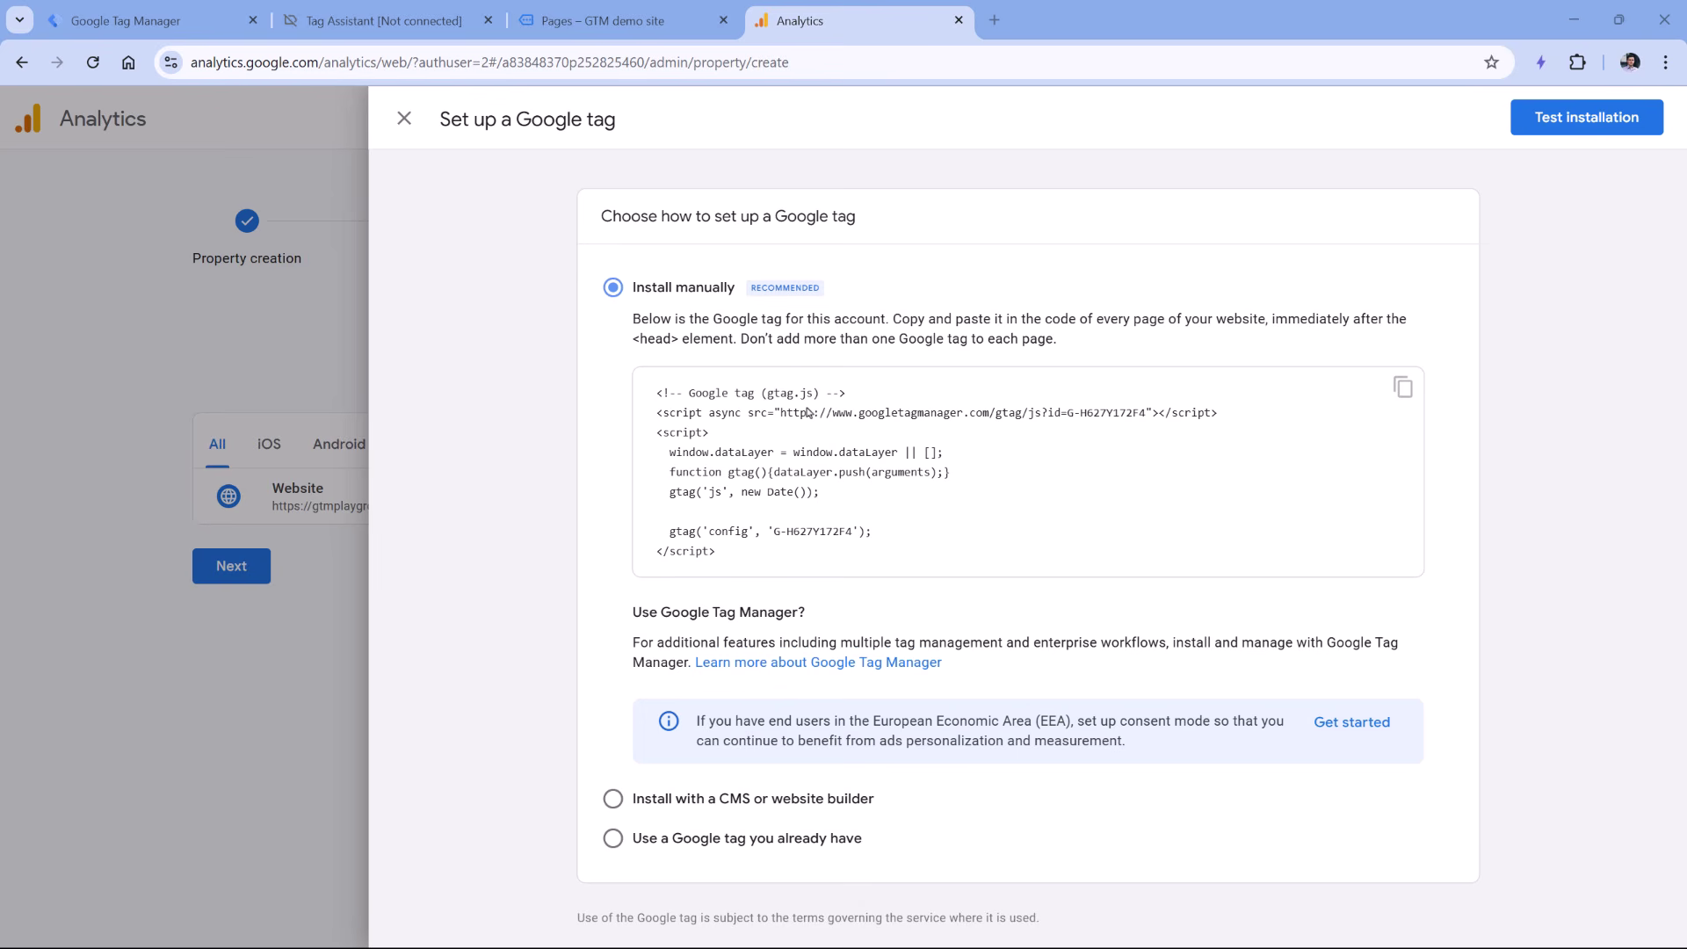
click(405, 118)
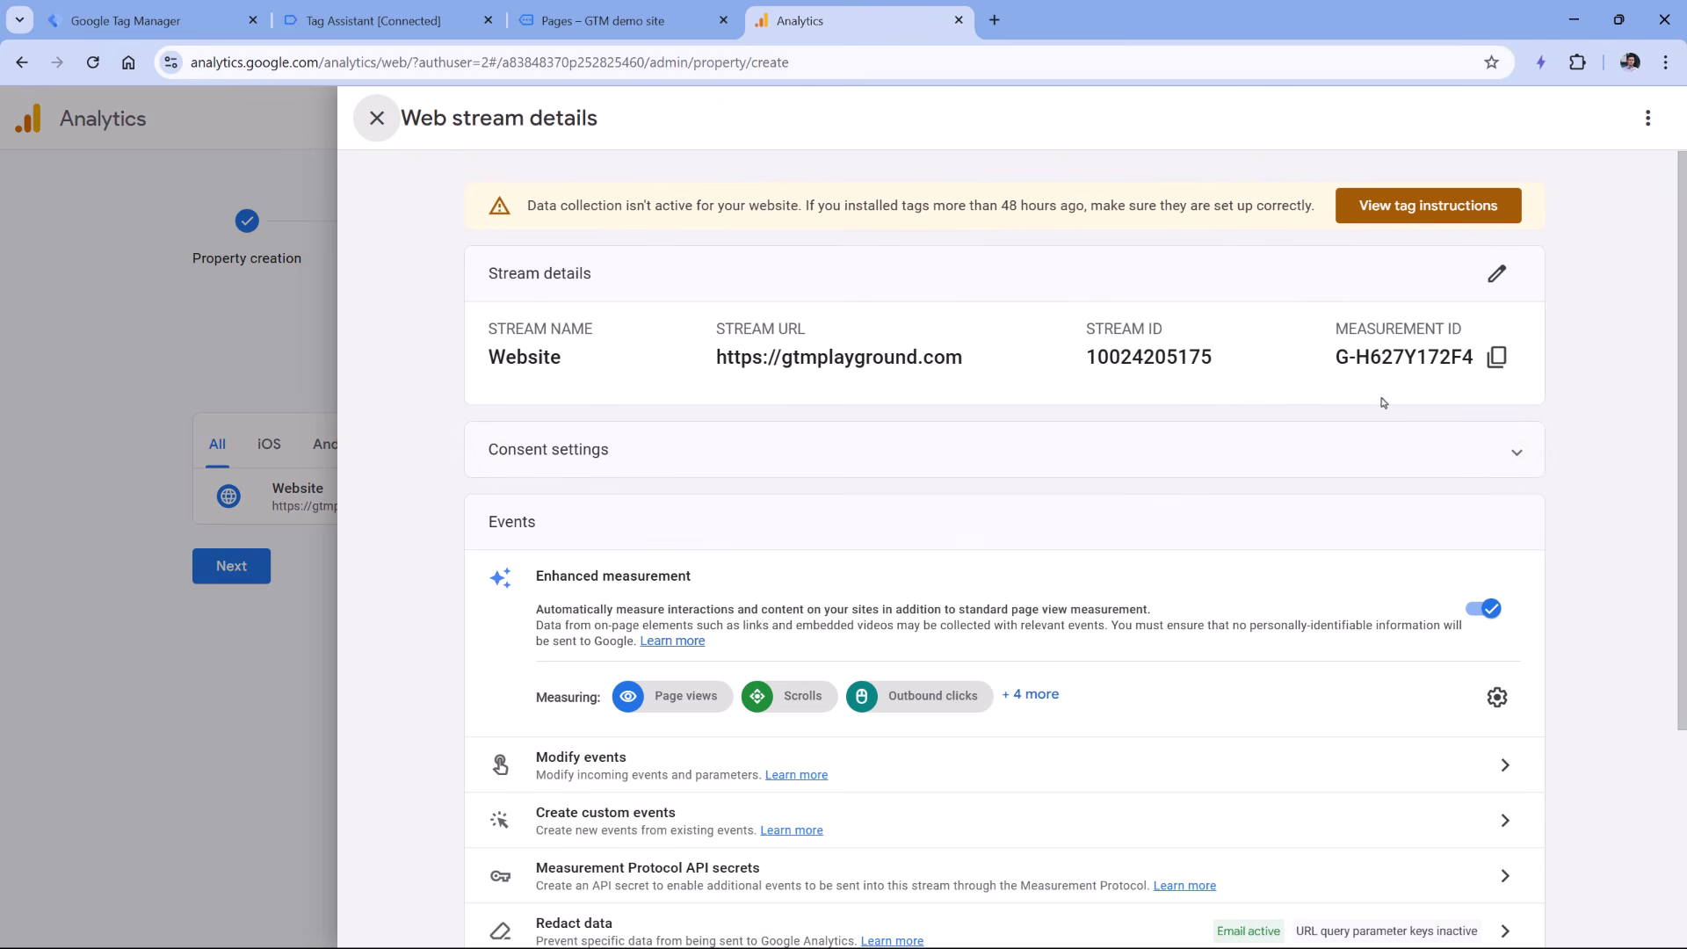
Examine the measurement ID and the other settings in the web stream details.
drag(1354, 356, 1452, 356)
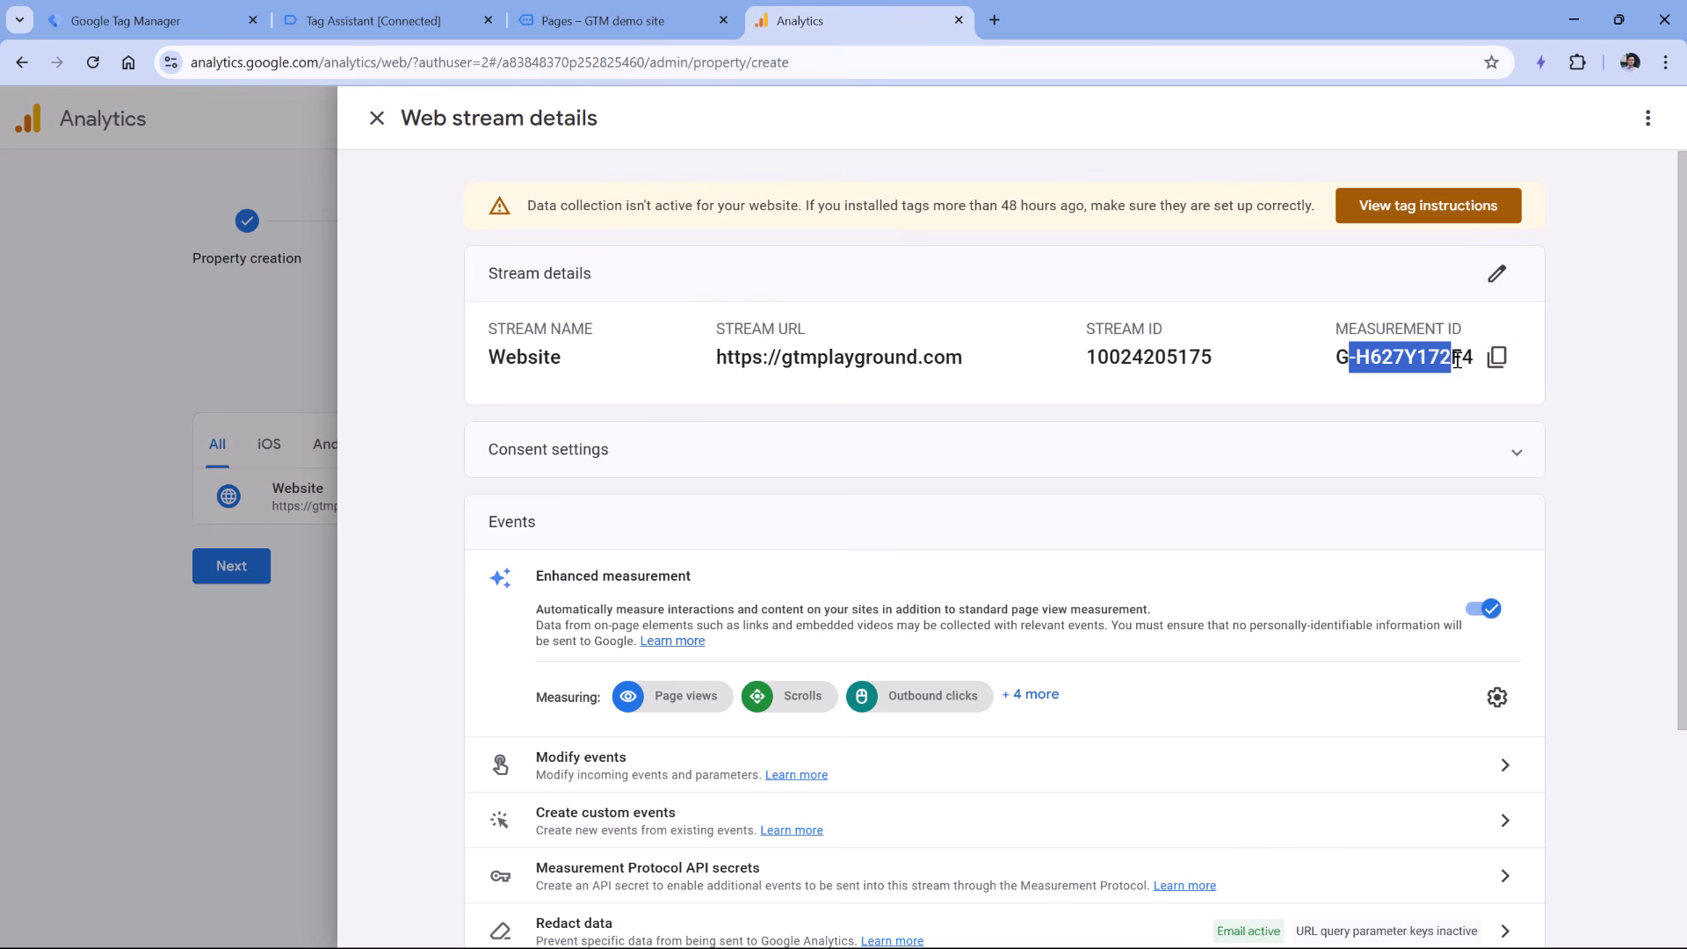
click(1081, 422)
scroll(773, 620, down, 1)
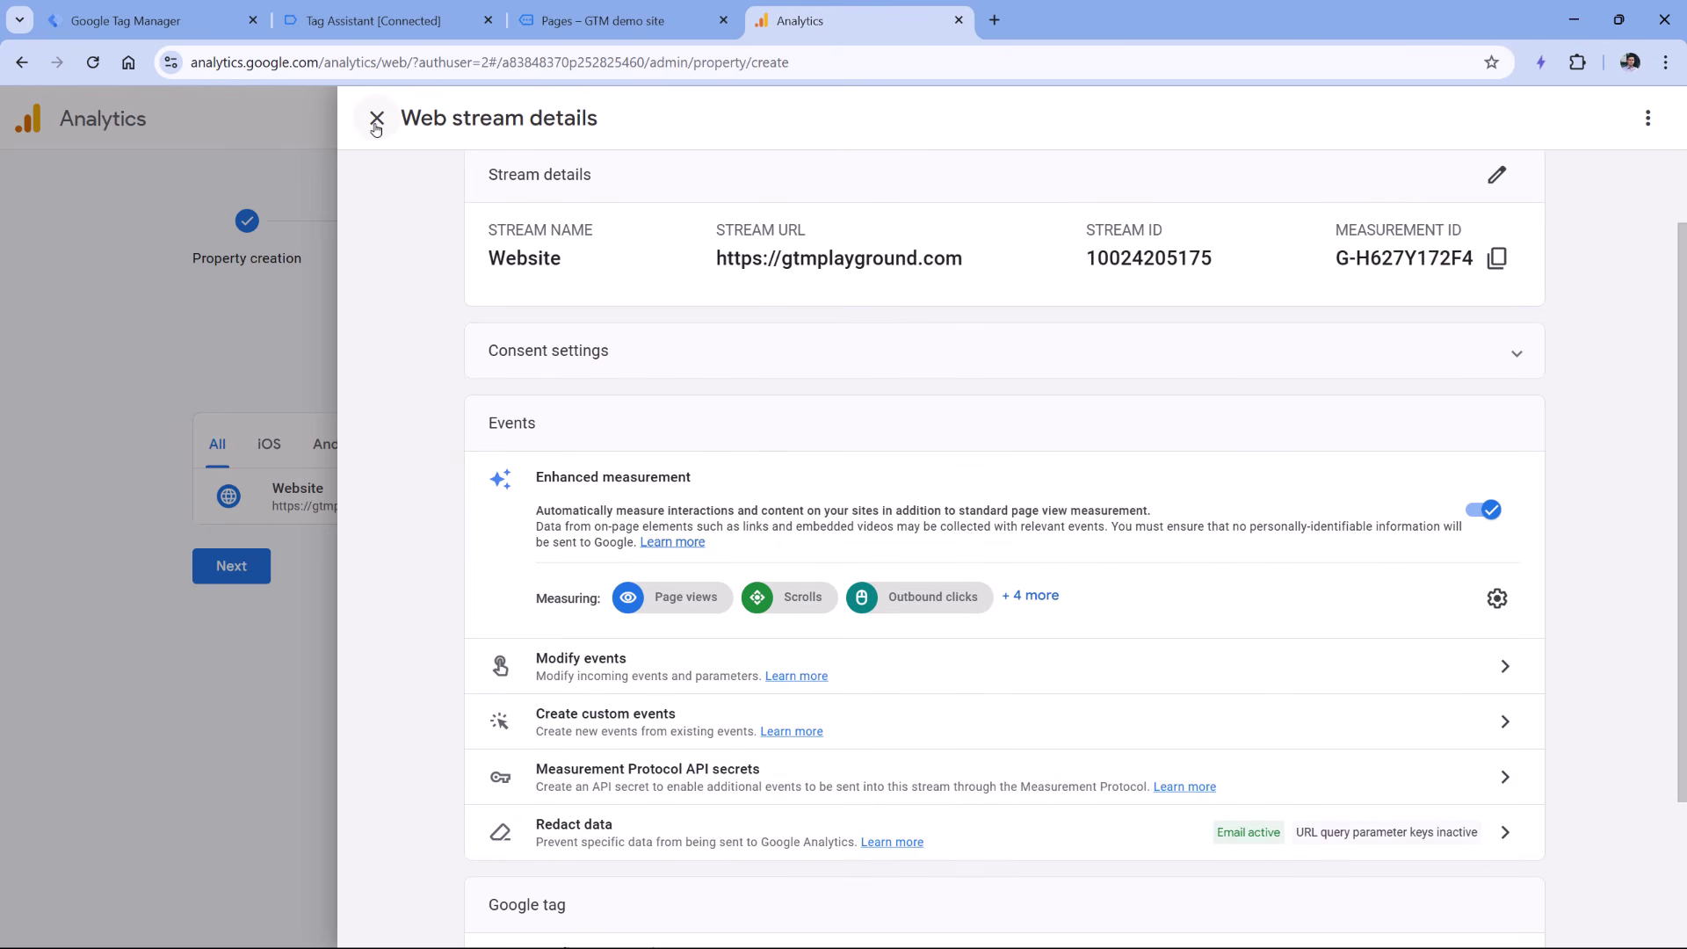
scroll(380, 129, up, 2)
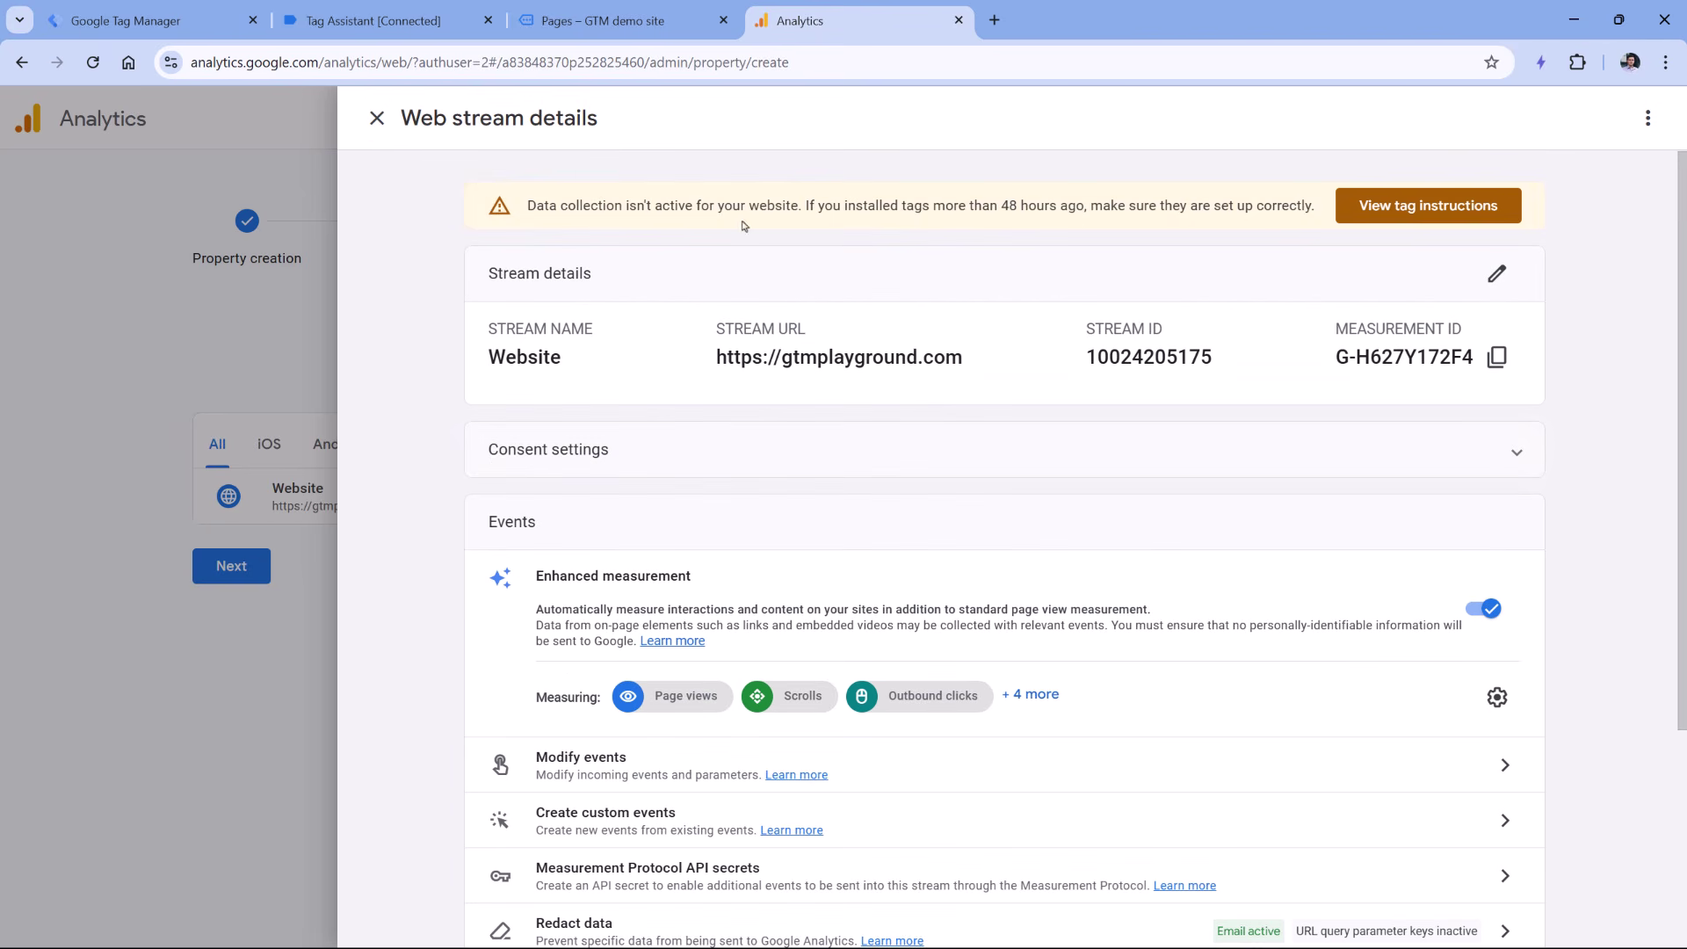
Close the web stream details and finish the property setup, continuing to Home.
click(377, 118)
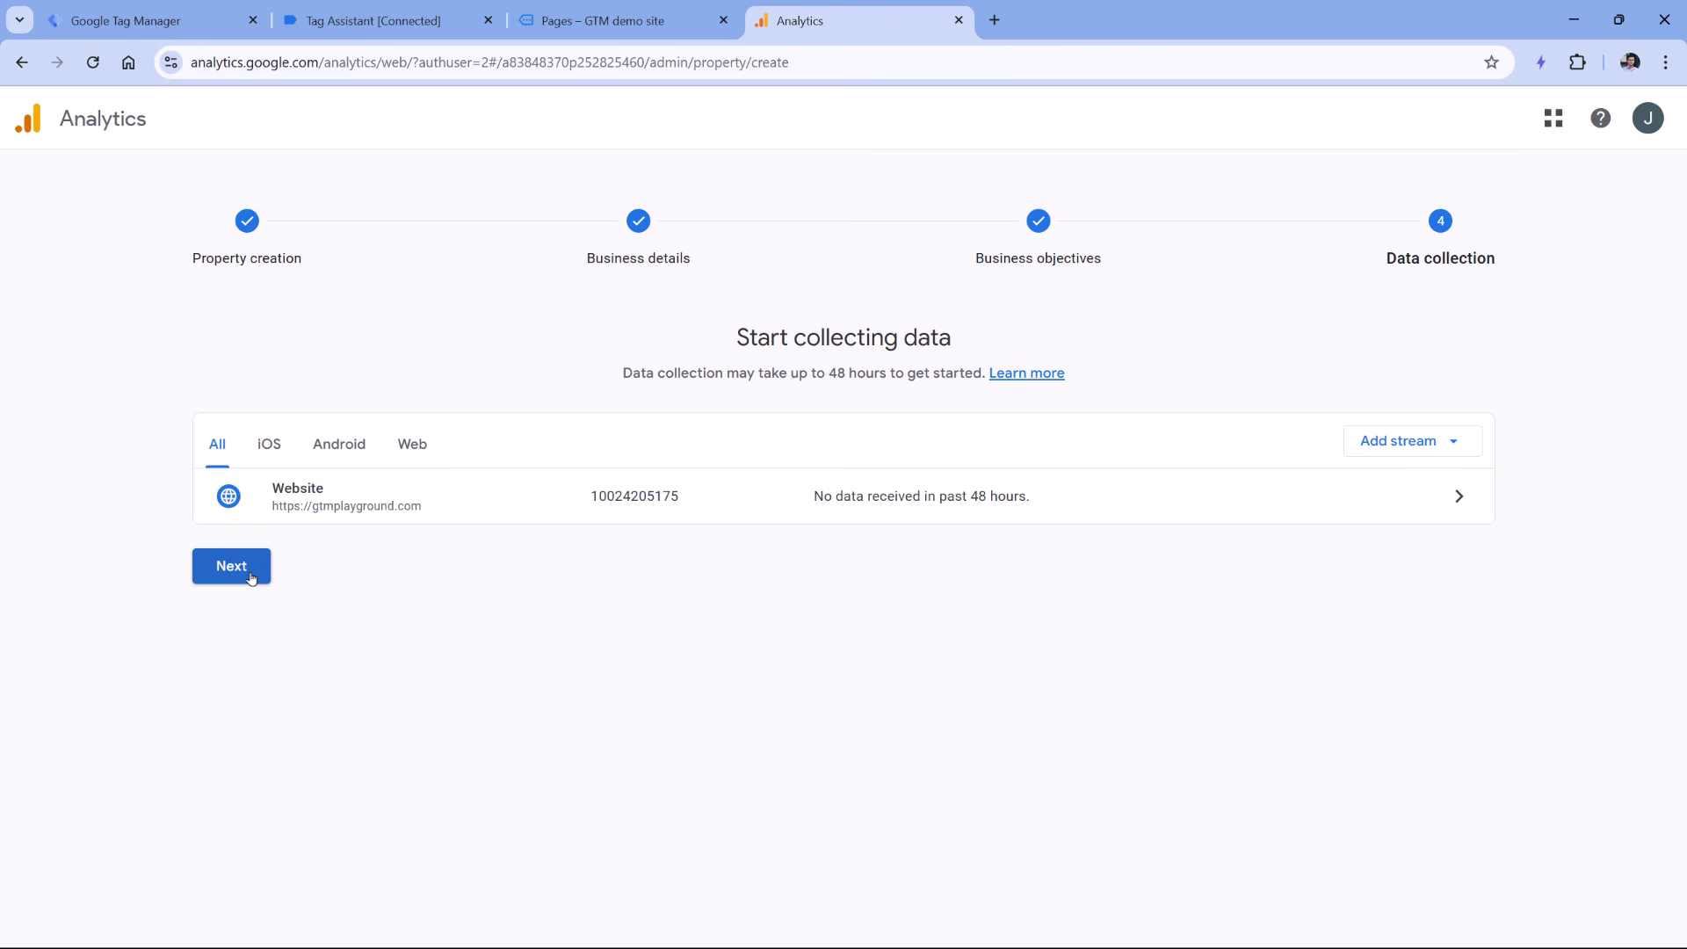
click(250, 577)
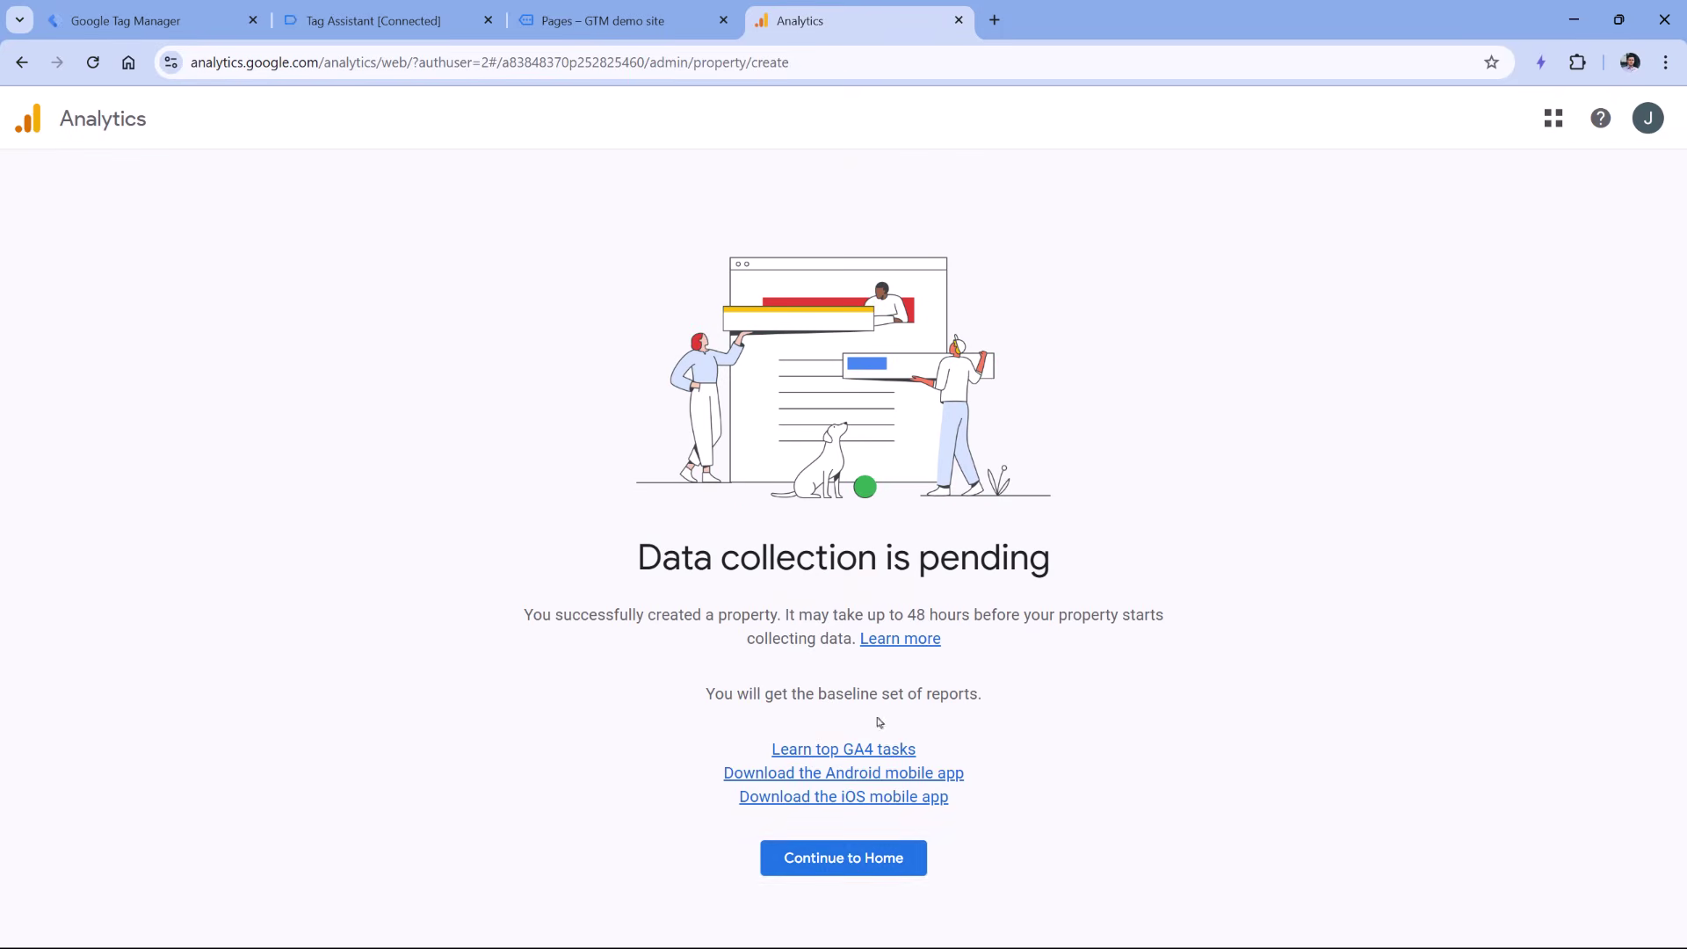
click(838, 863)
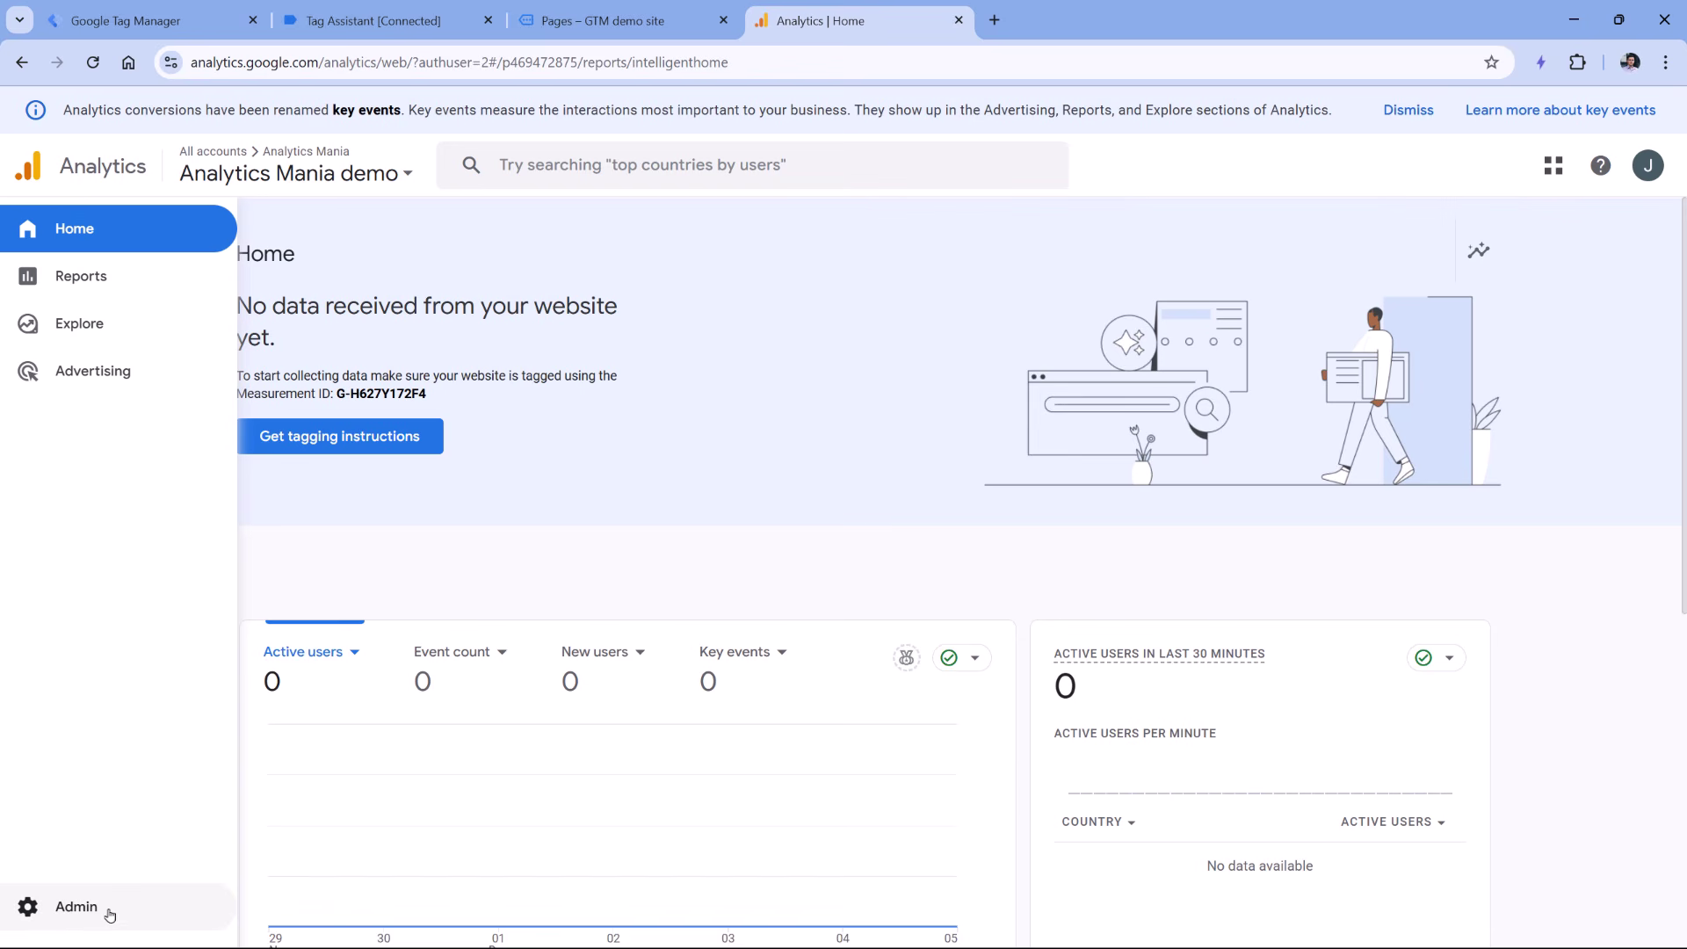
Open the Website data stream's details from the property's Admin settings and highlight its measurement ID.
click(84, 919)
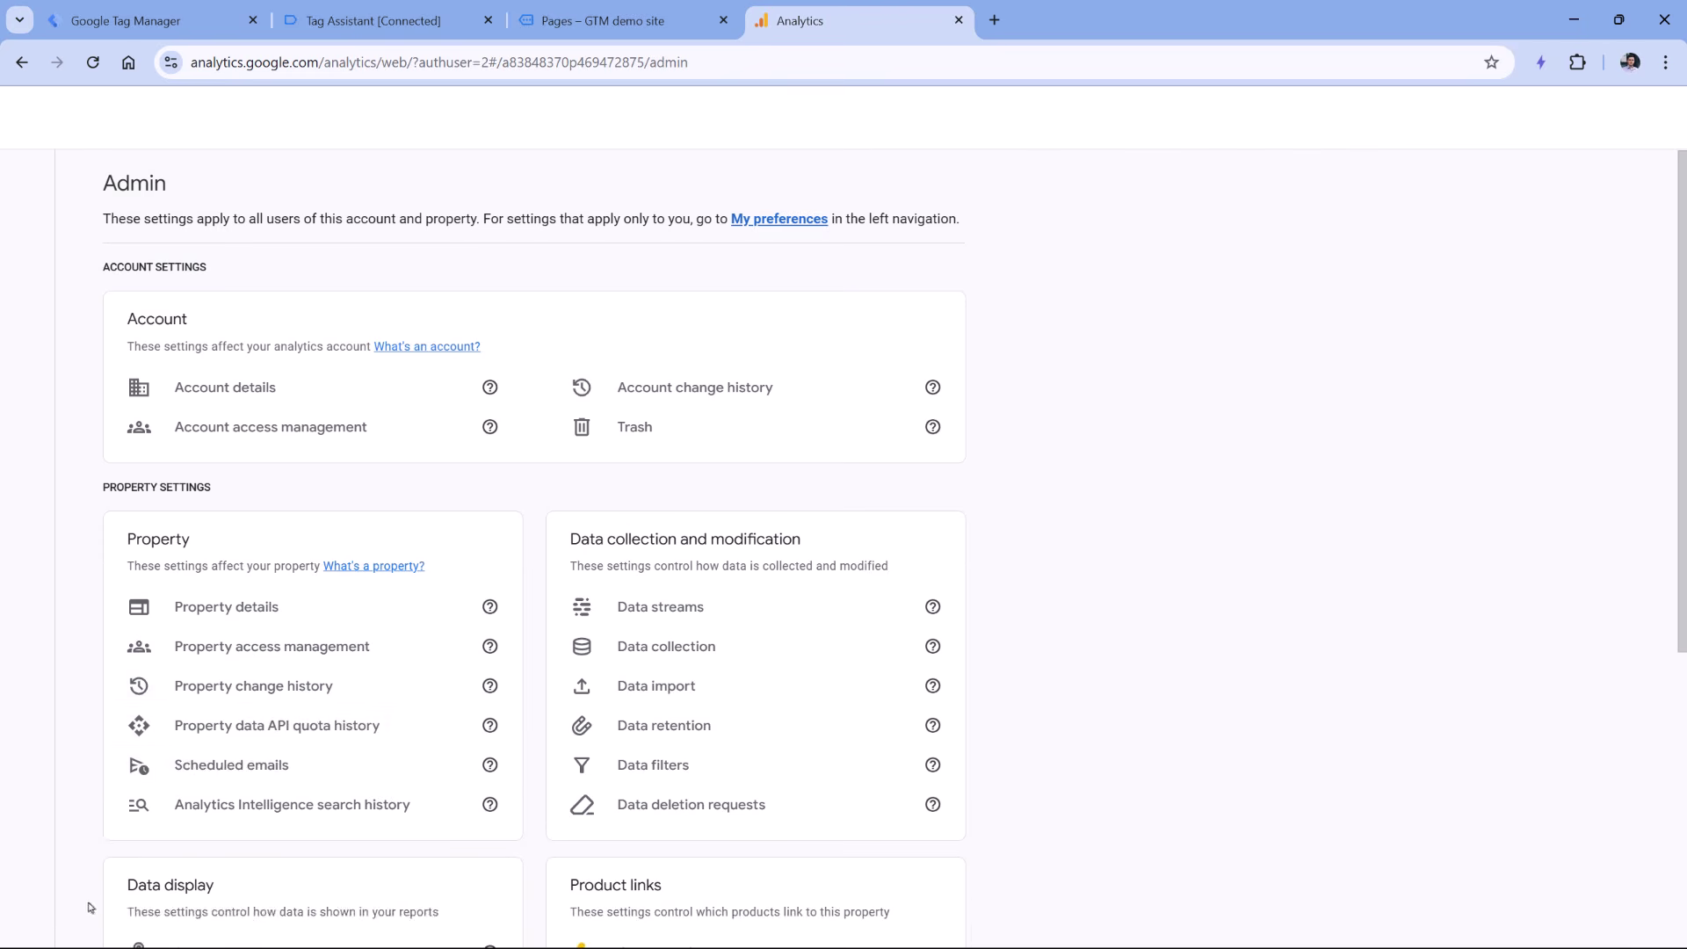
click(928, 663)
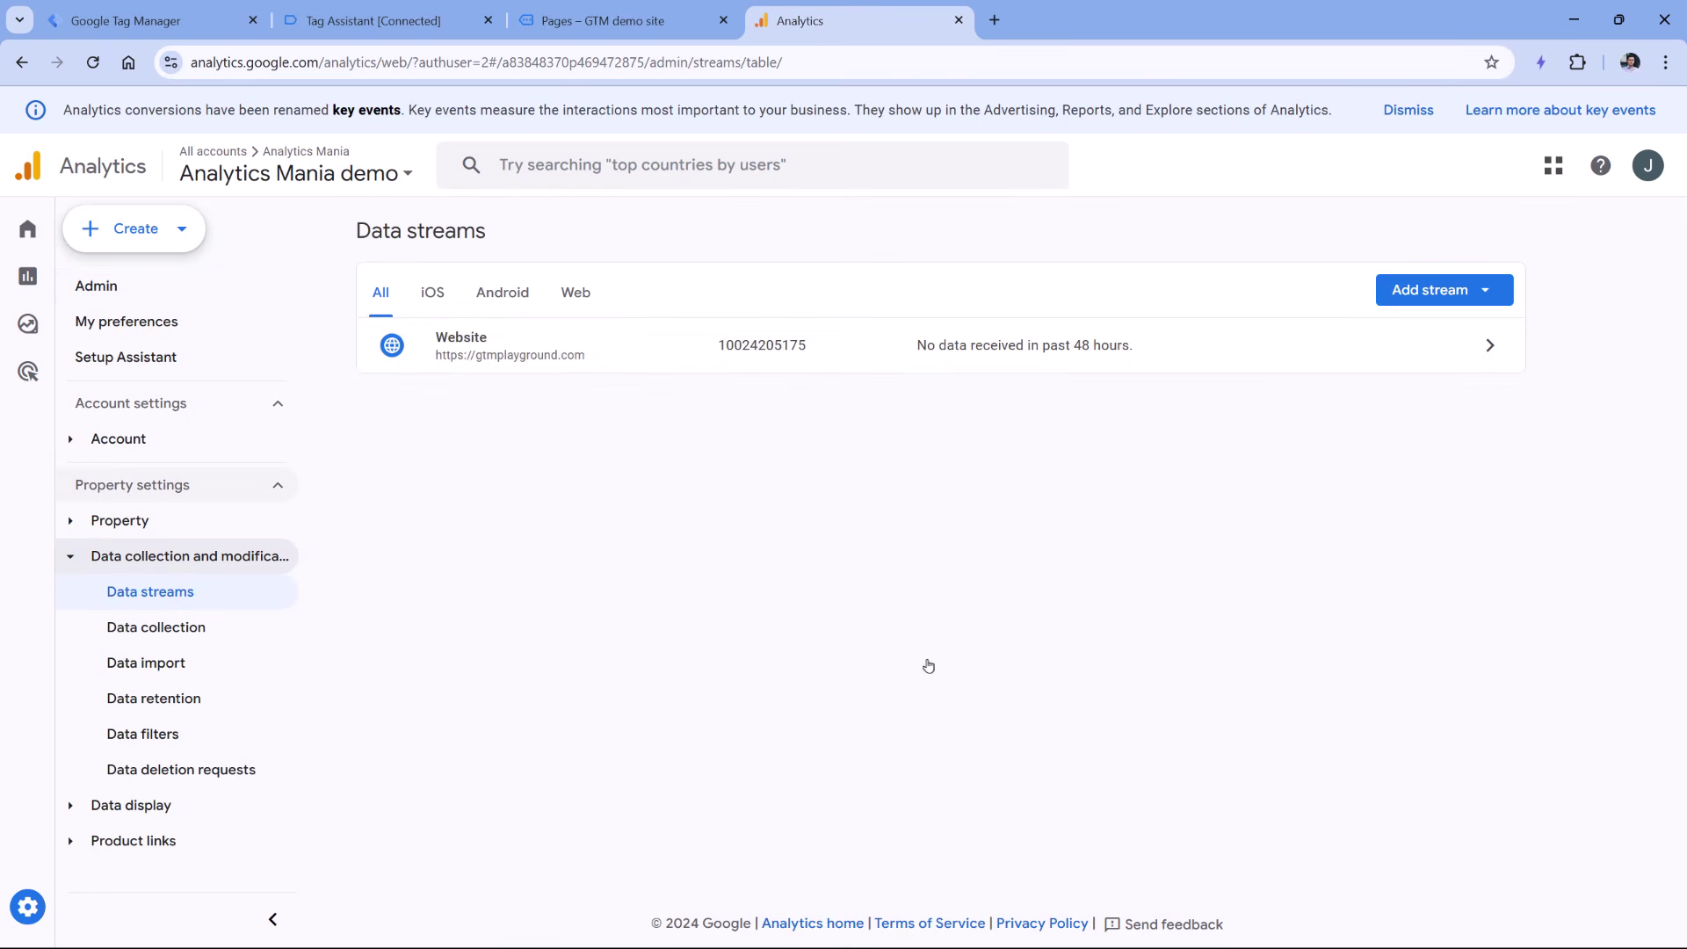
click(517, 356)
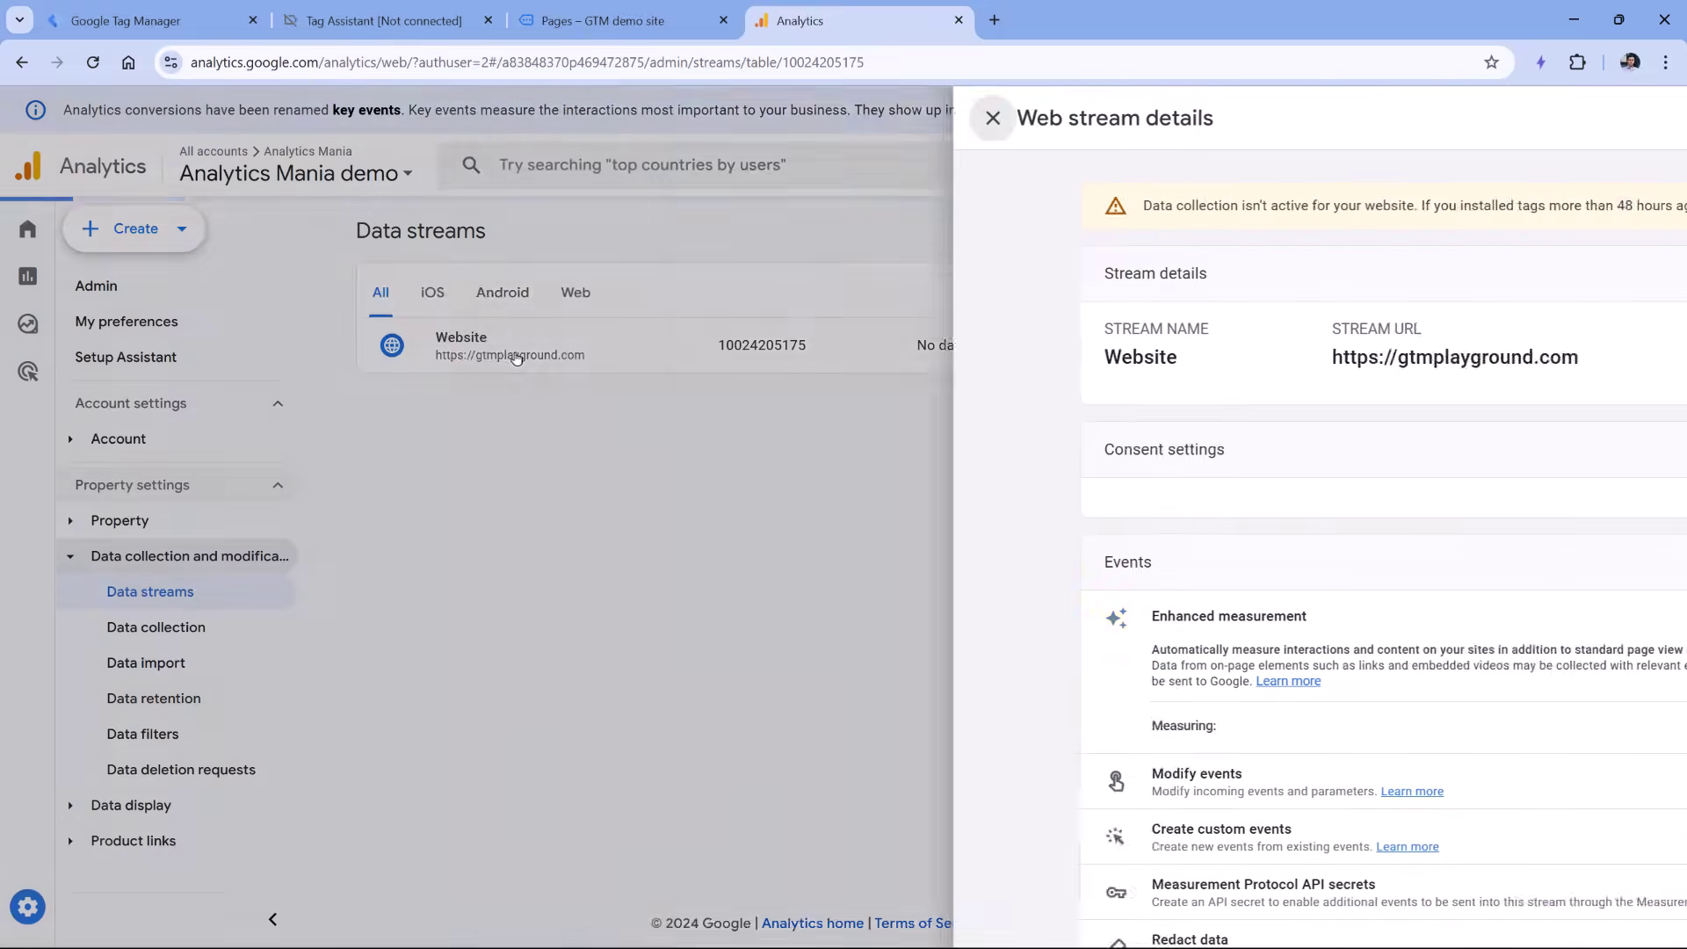
drag(1343, 361, 1485, 361)
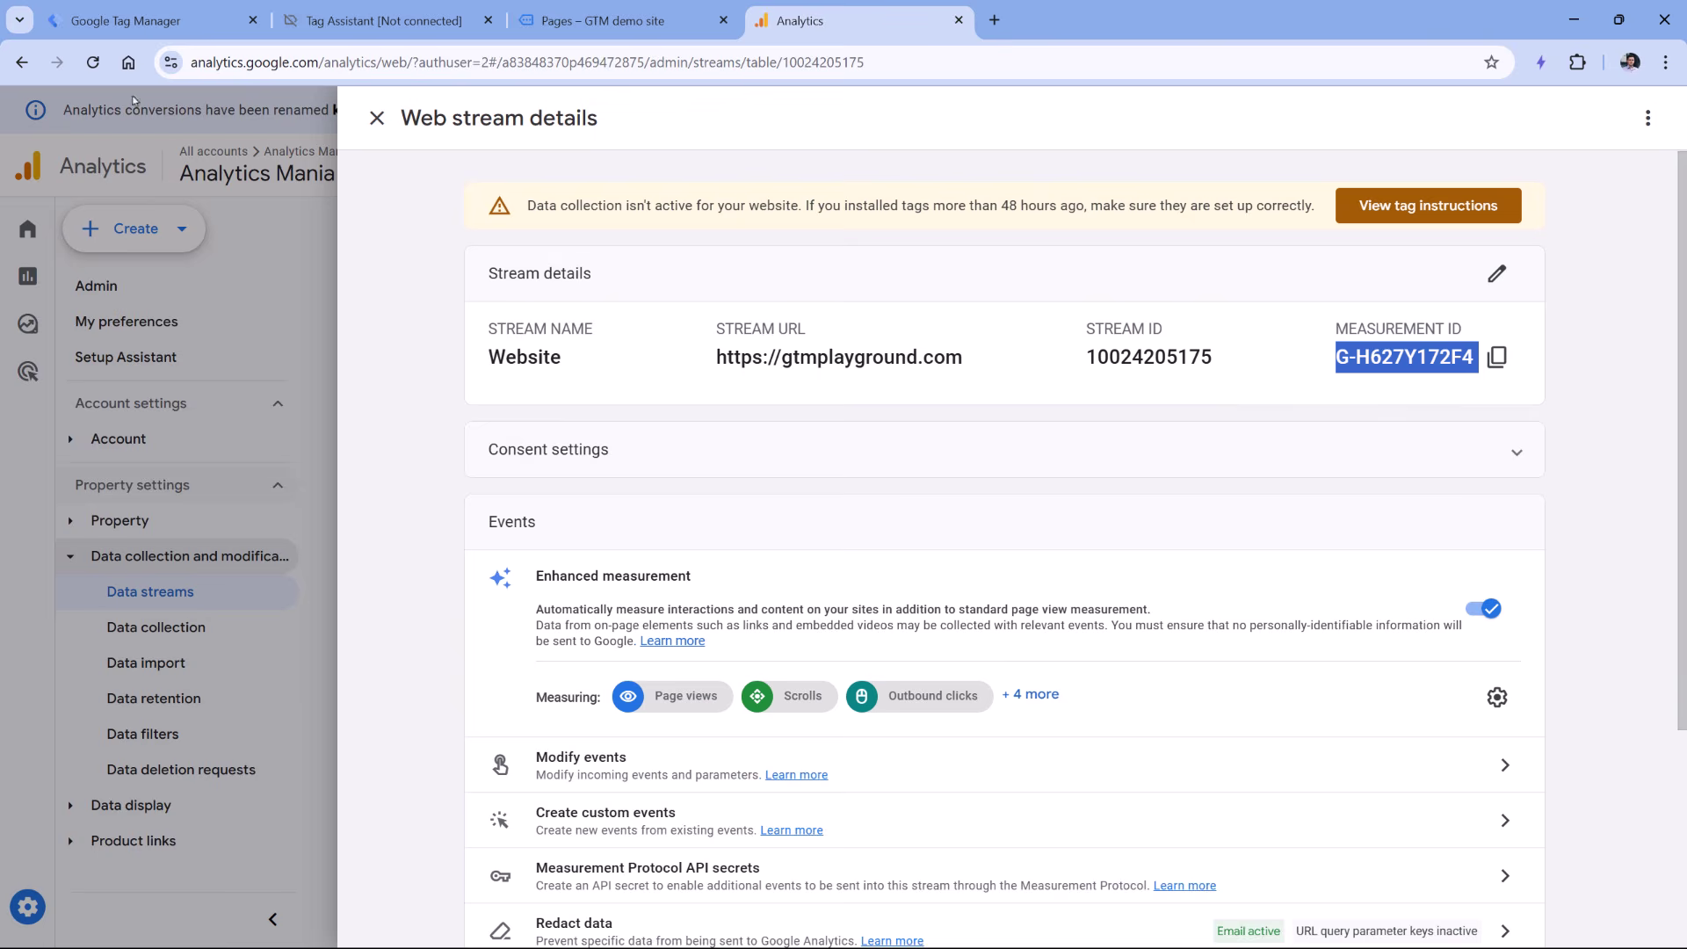
Switch to Google Tag Manager and create a new tag of the type Google Tag.
click(148, 25)
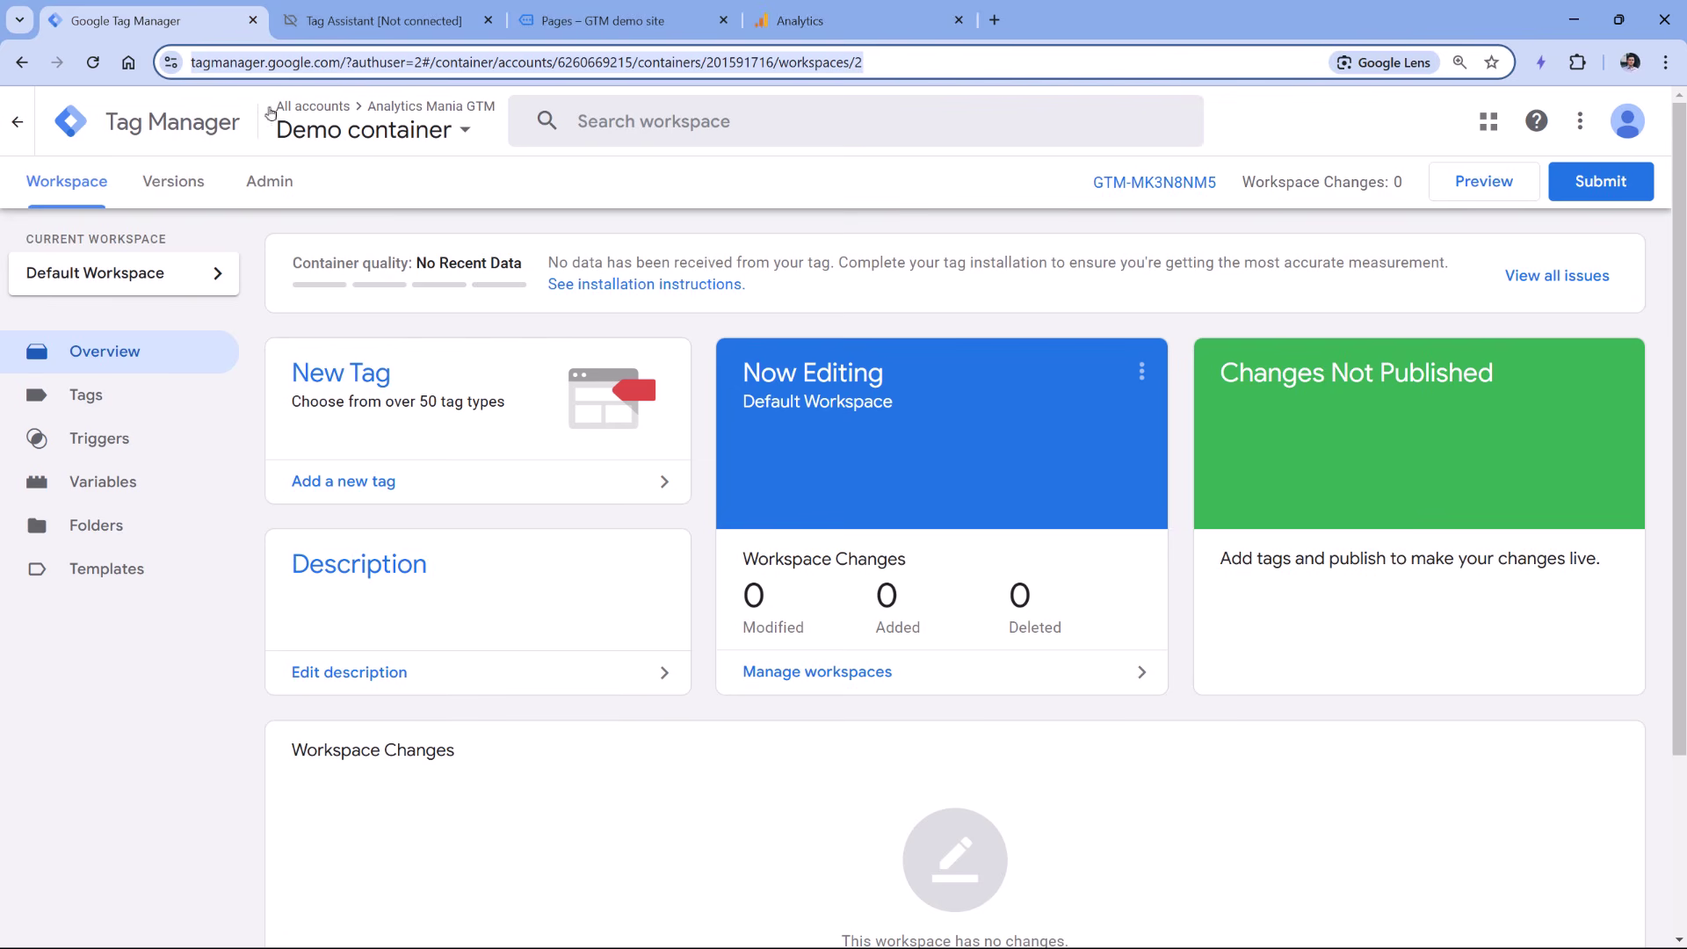
click(91, 400)
click(1589, 269)
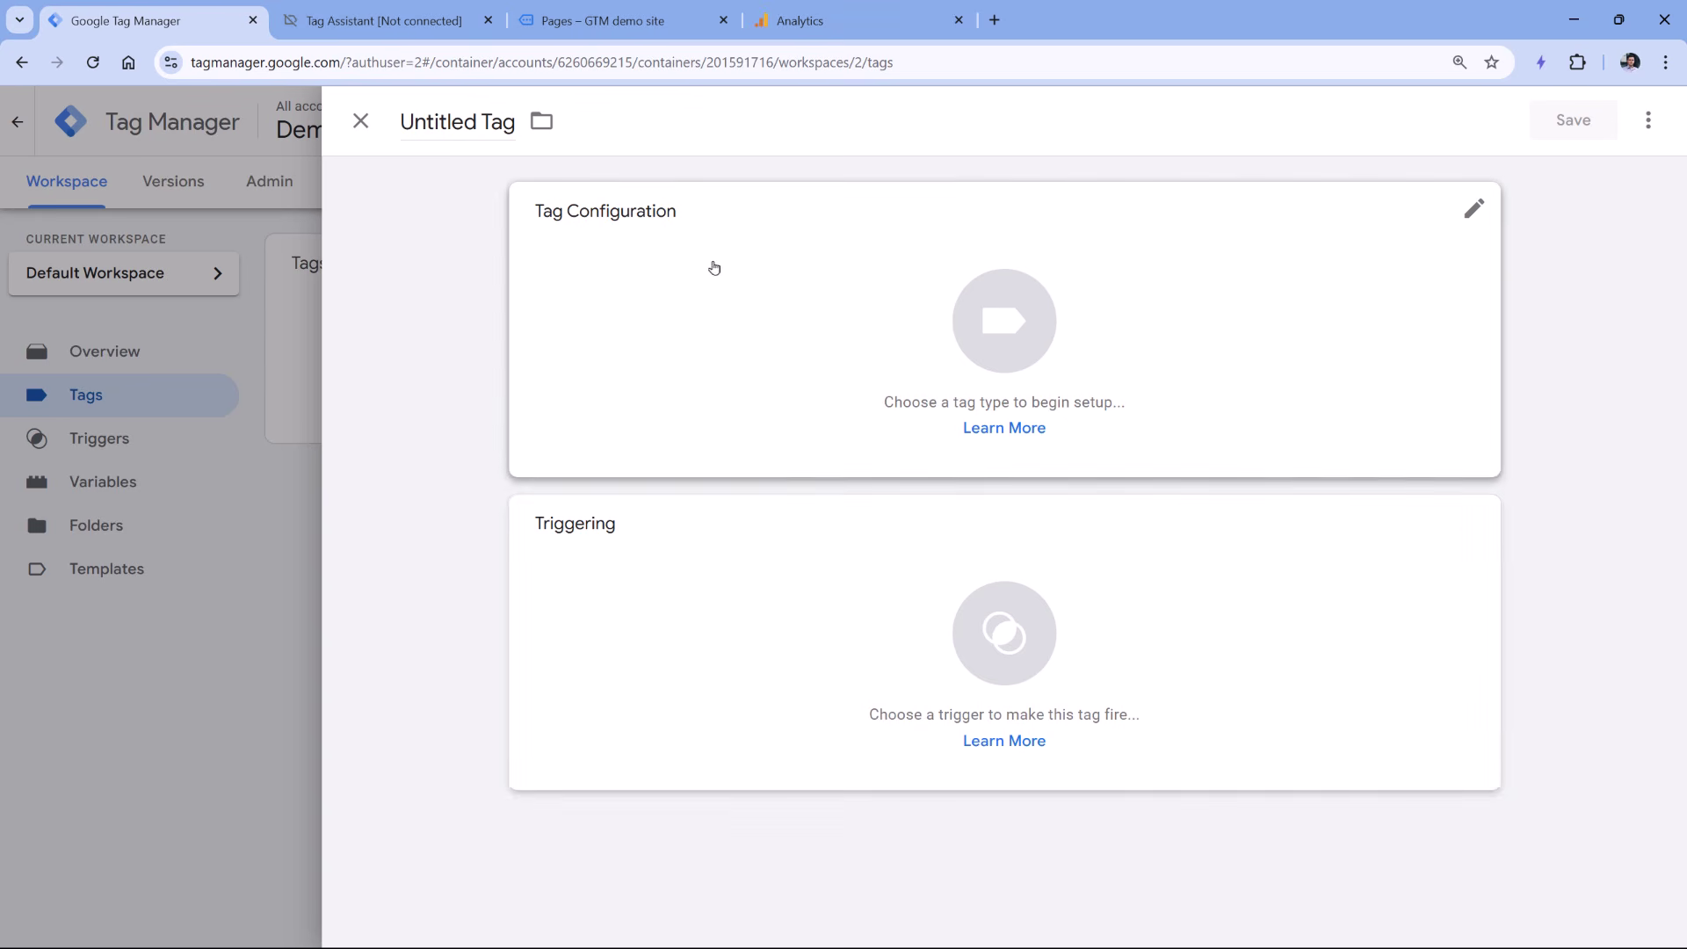
click(747, 324)
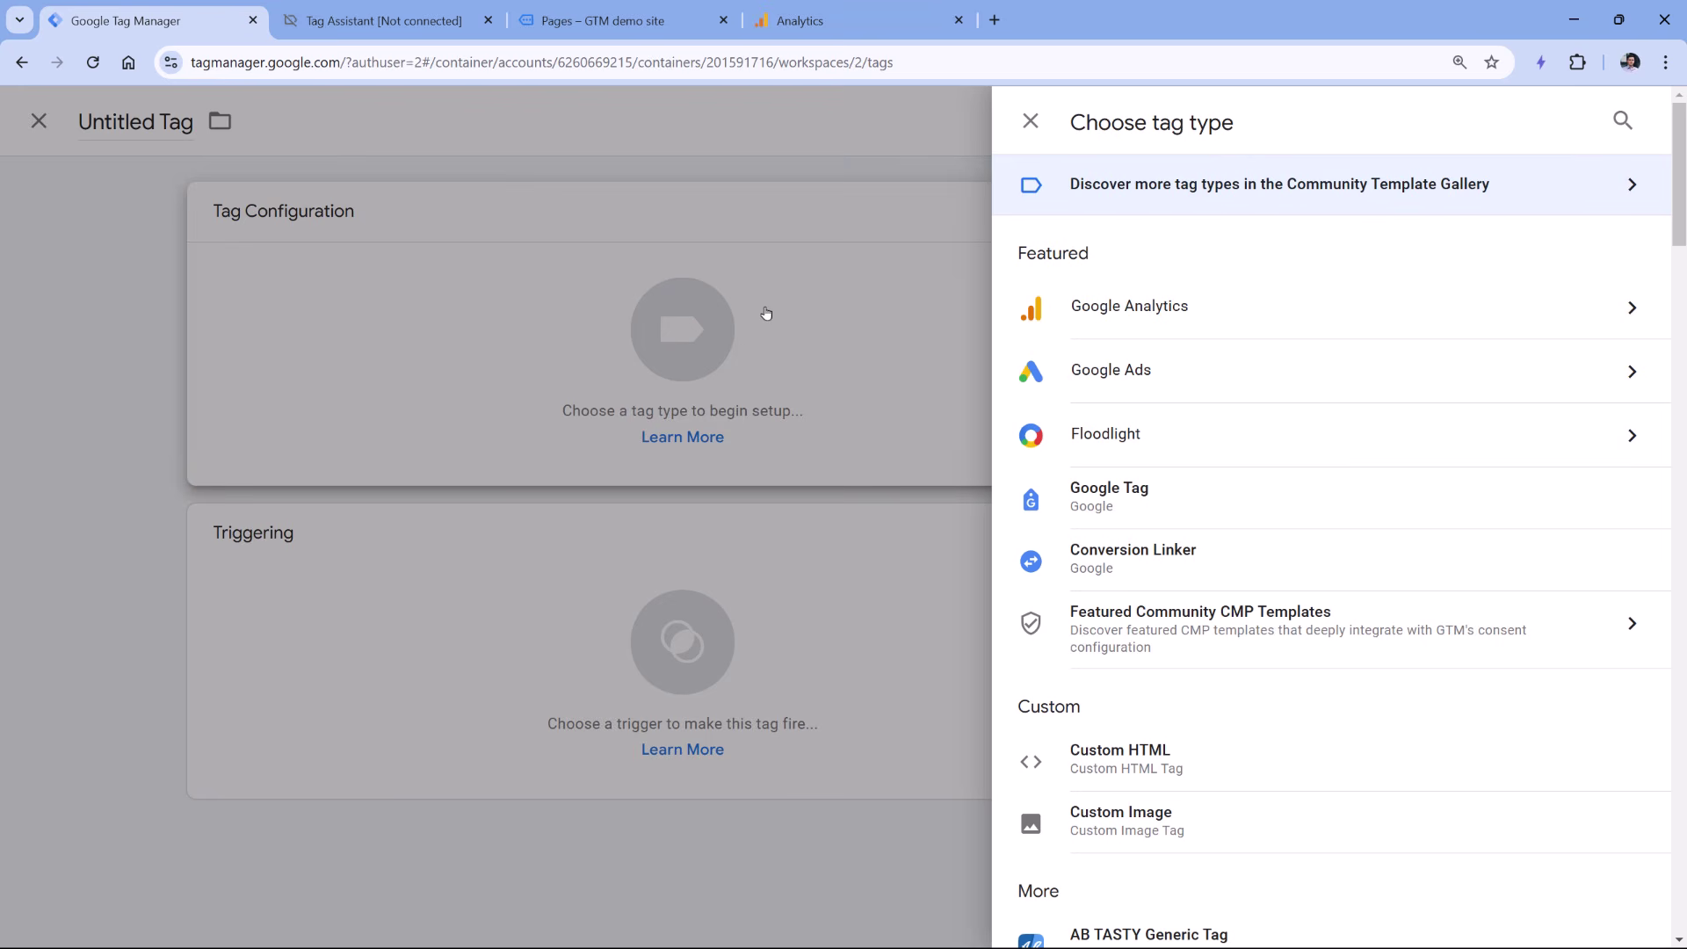
click(1158, 314)
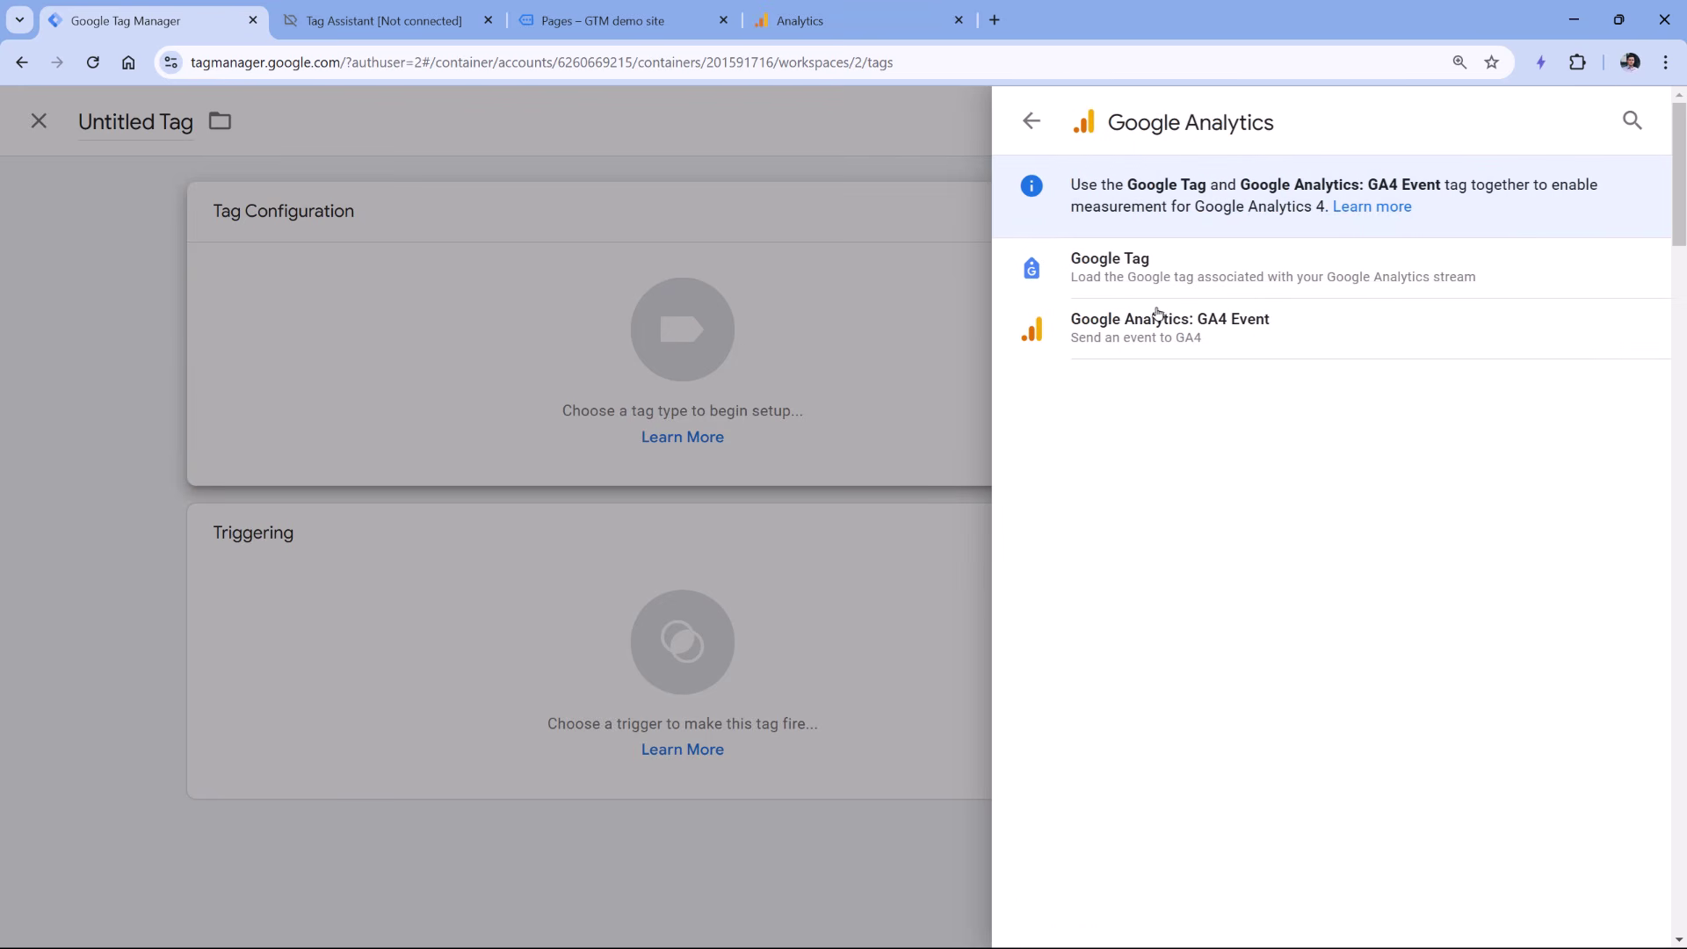
click(1113, 276)
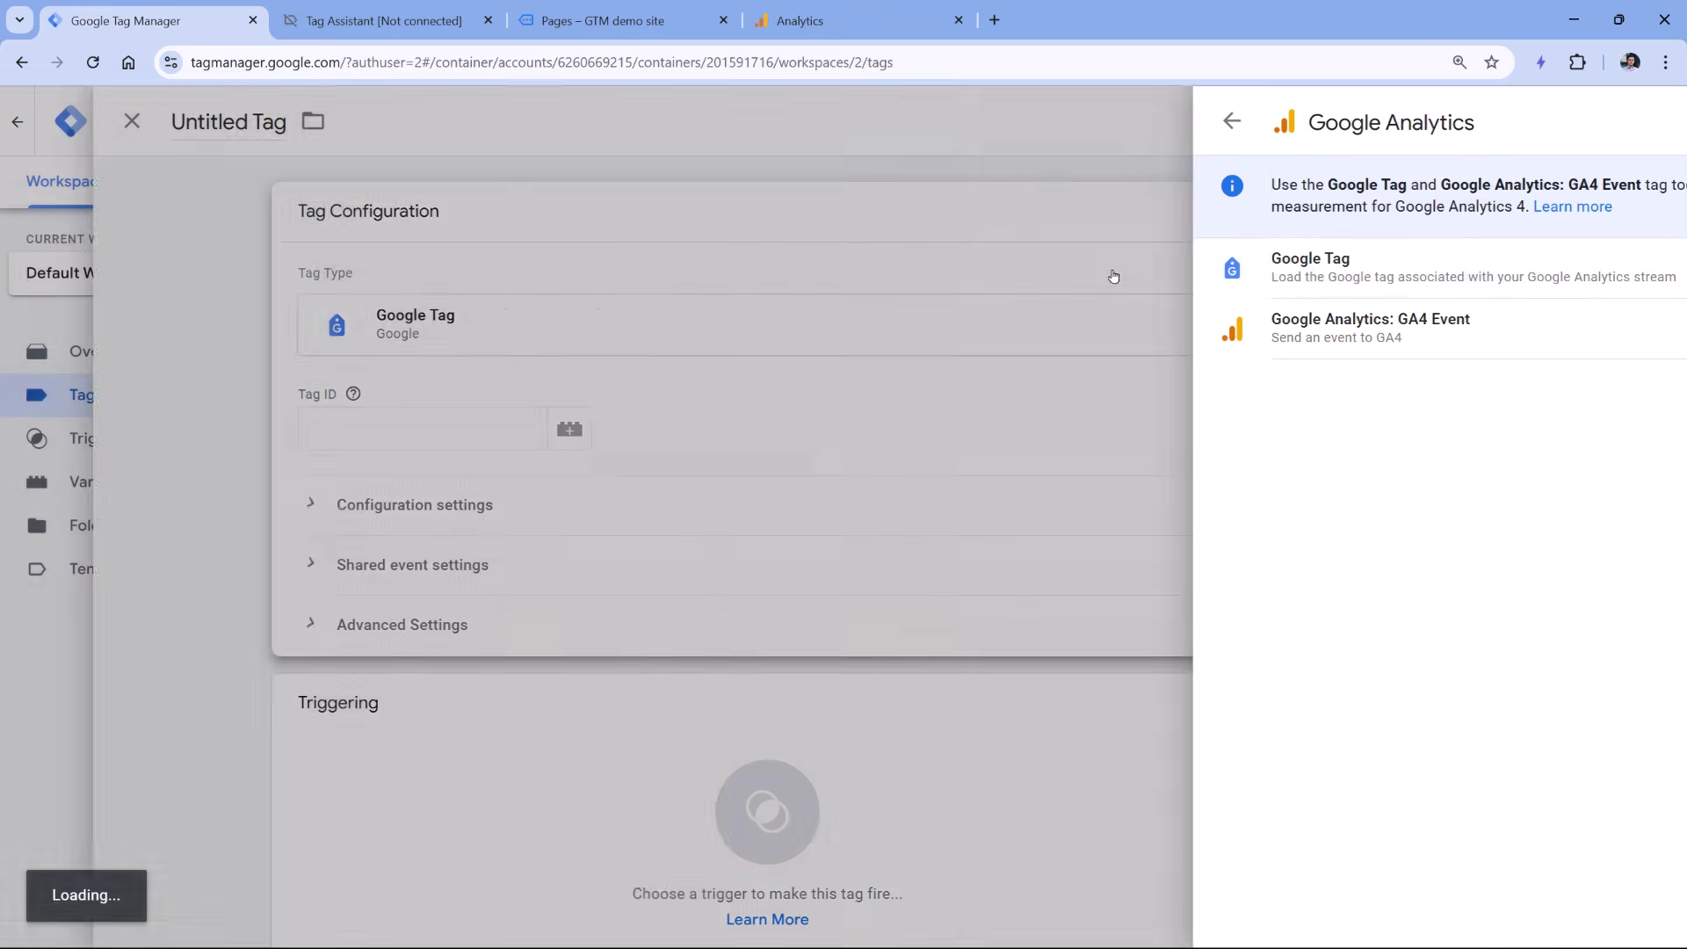
Copy the measurement ID G-H627Y172F4 from the Website stream in Google Analytics into the new tag's Tag ID.
click(658, 428)
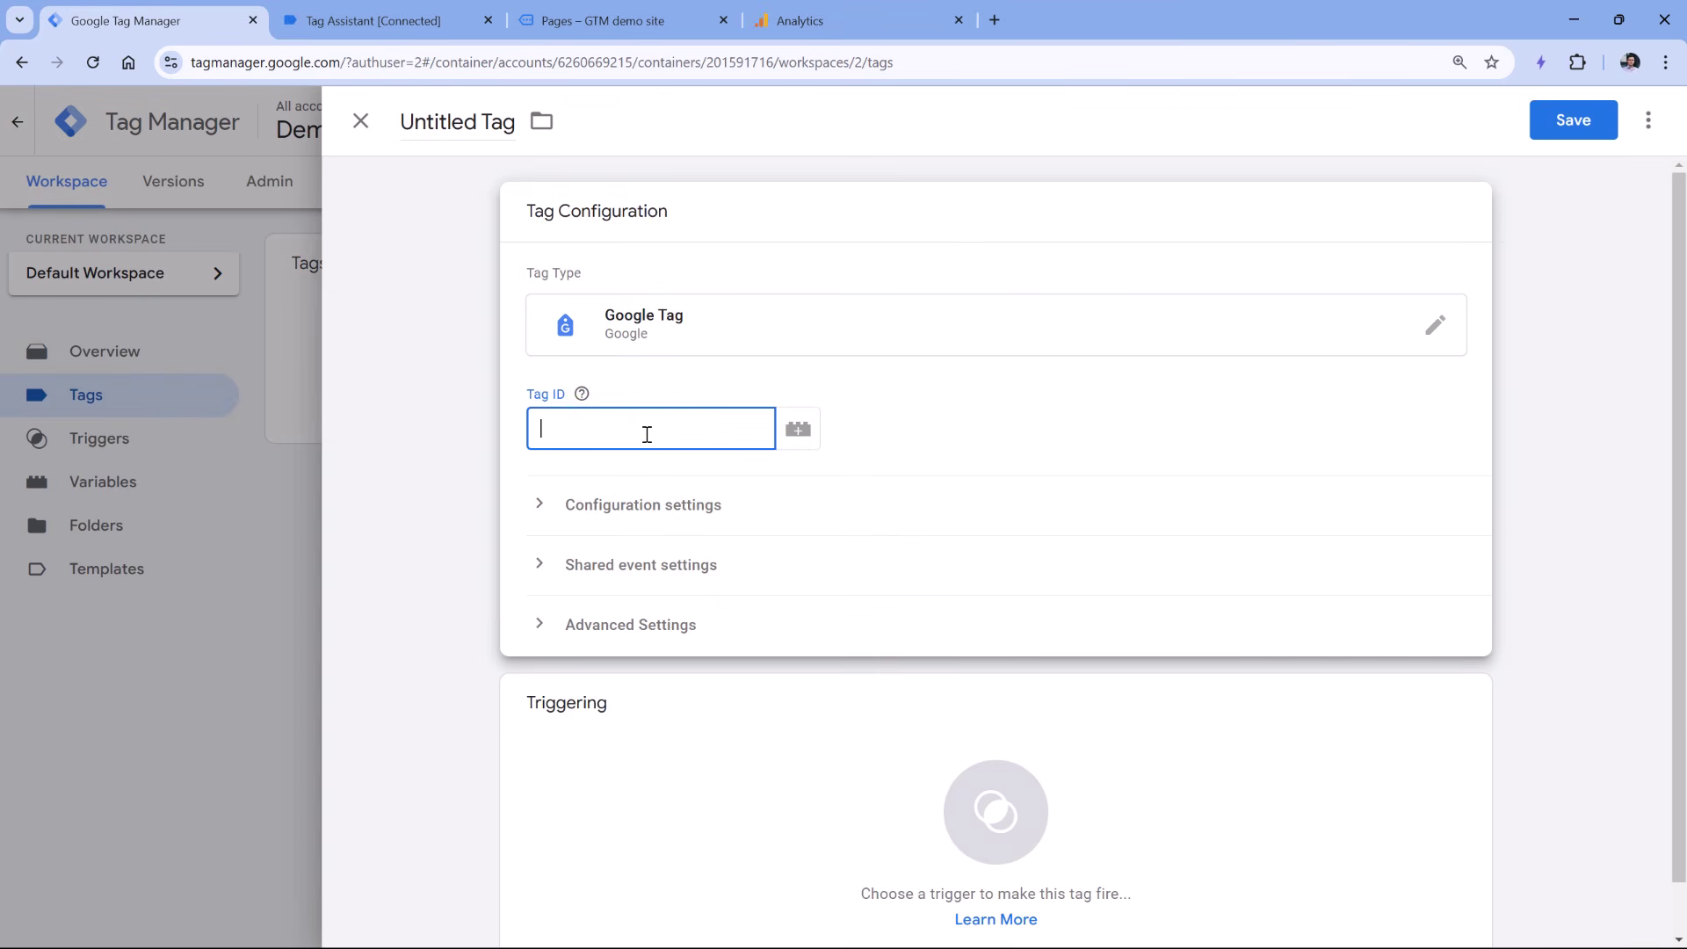
click(867, 15)
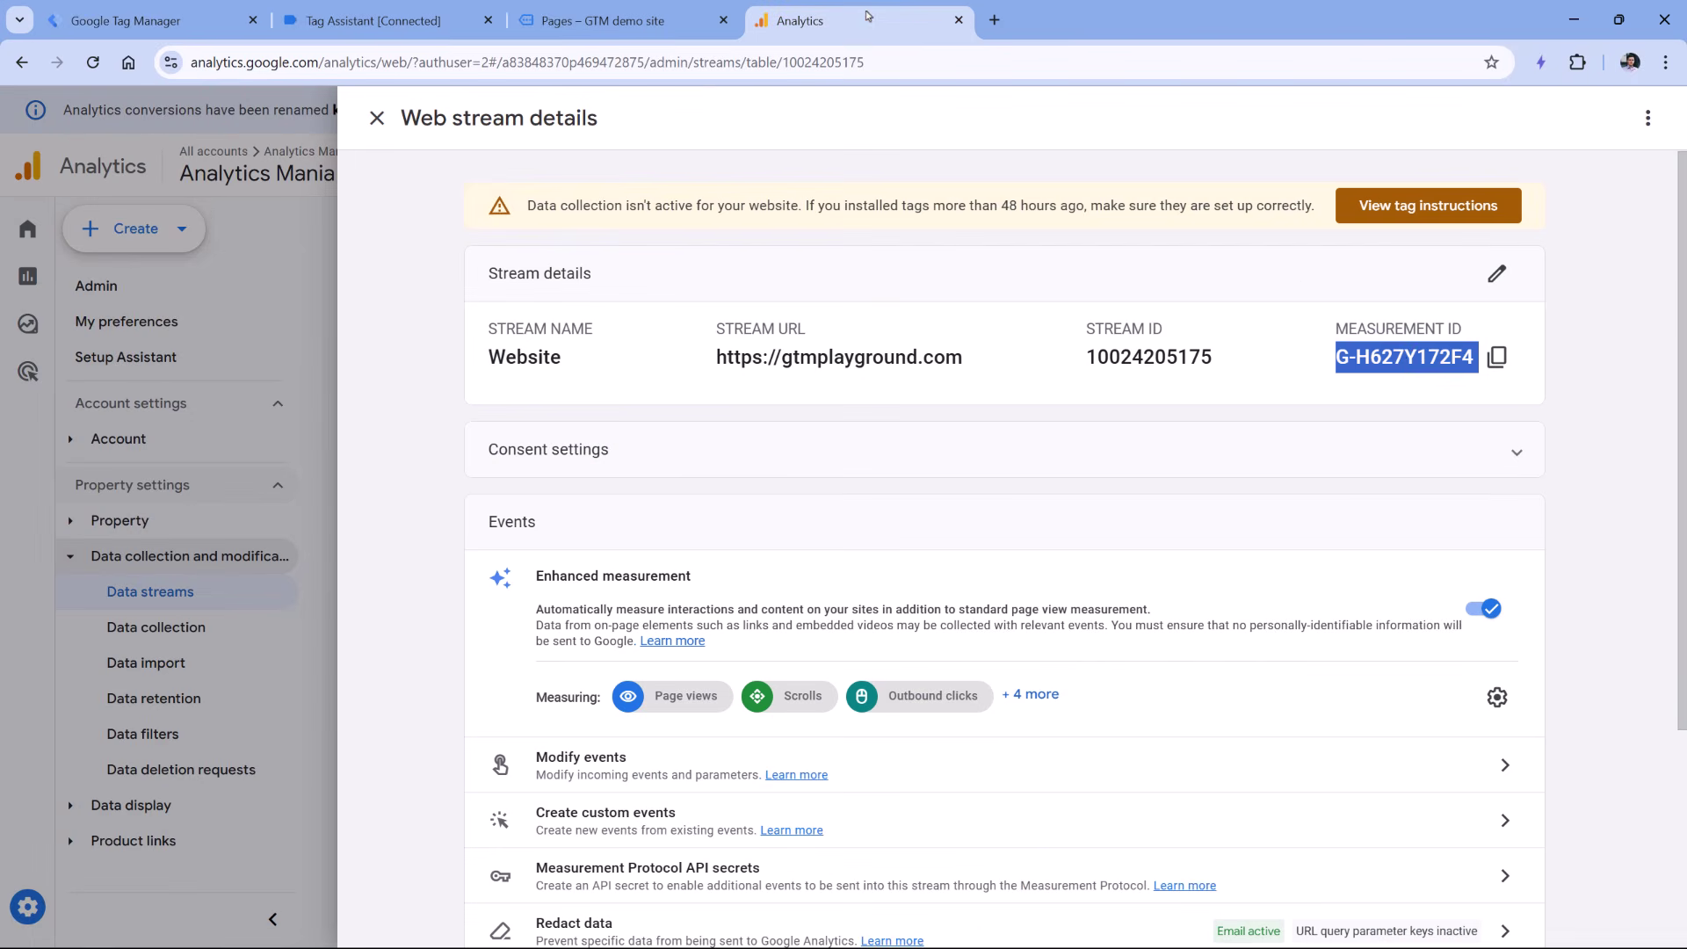
drag(1331, 356, 1450, 360)
key(ctrl+c)
right_click(1450, 360)
click(1203, 380)
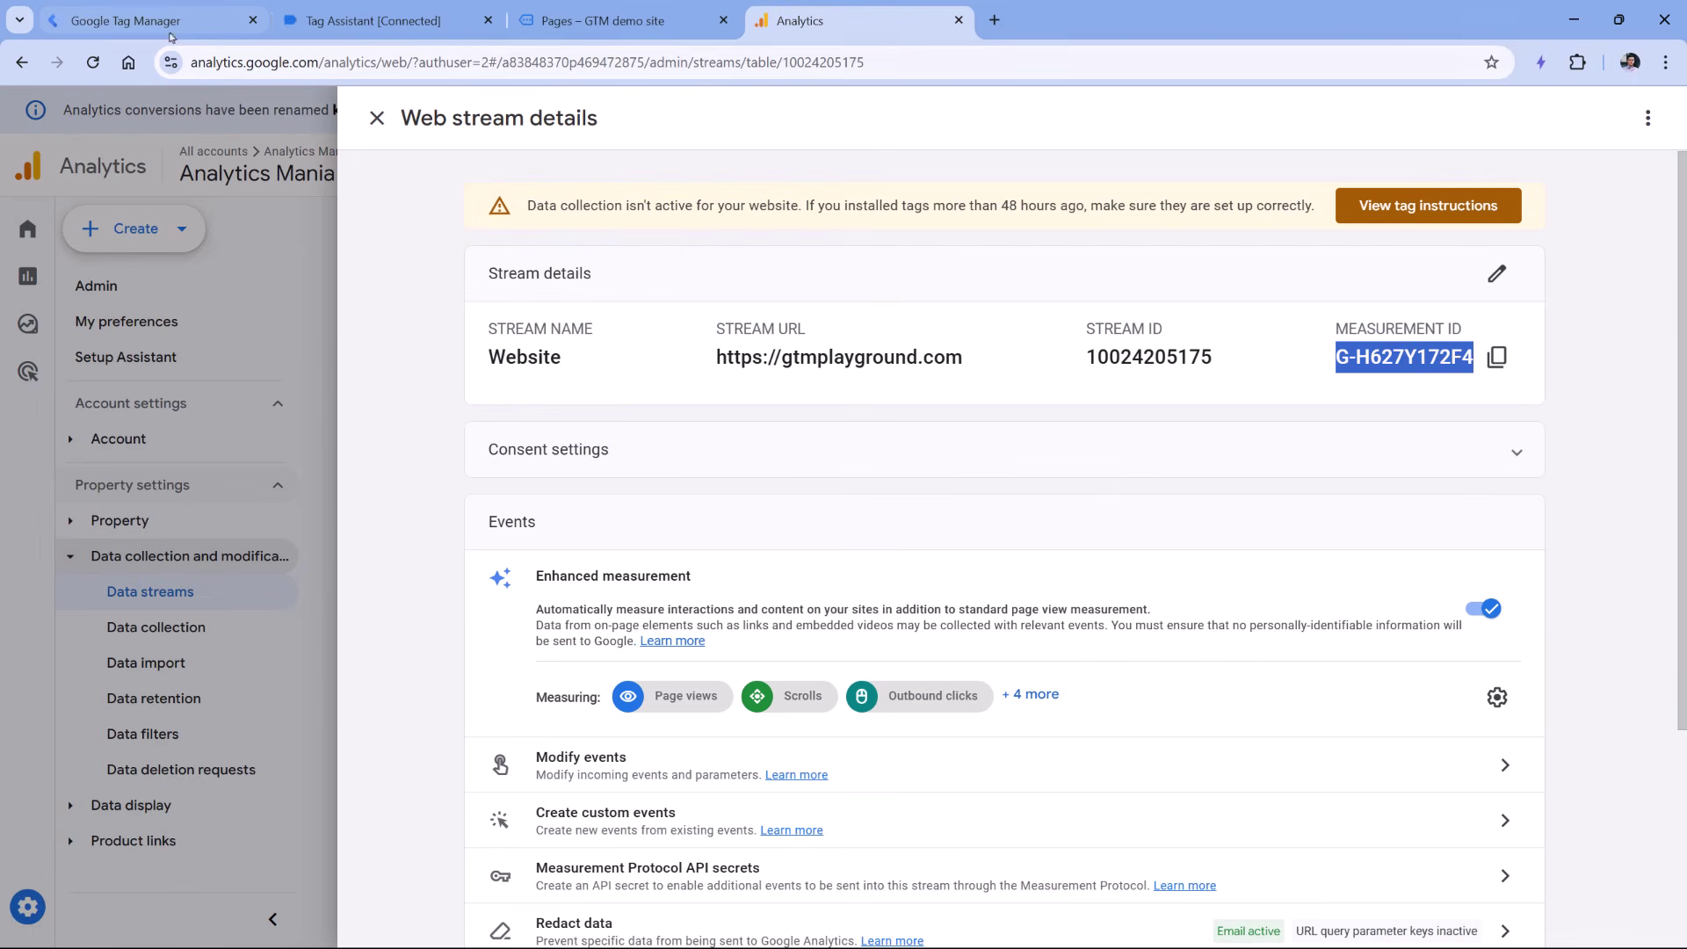
click(132, 20)
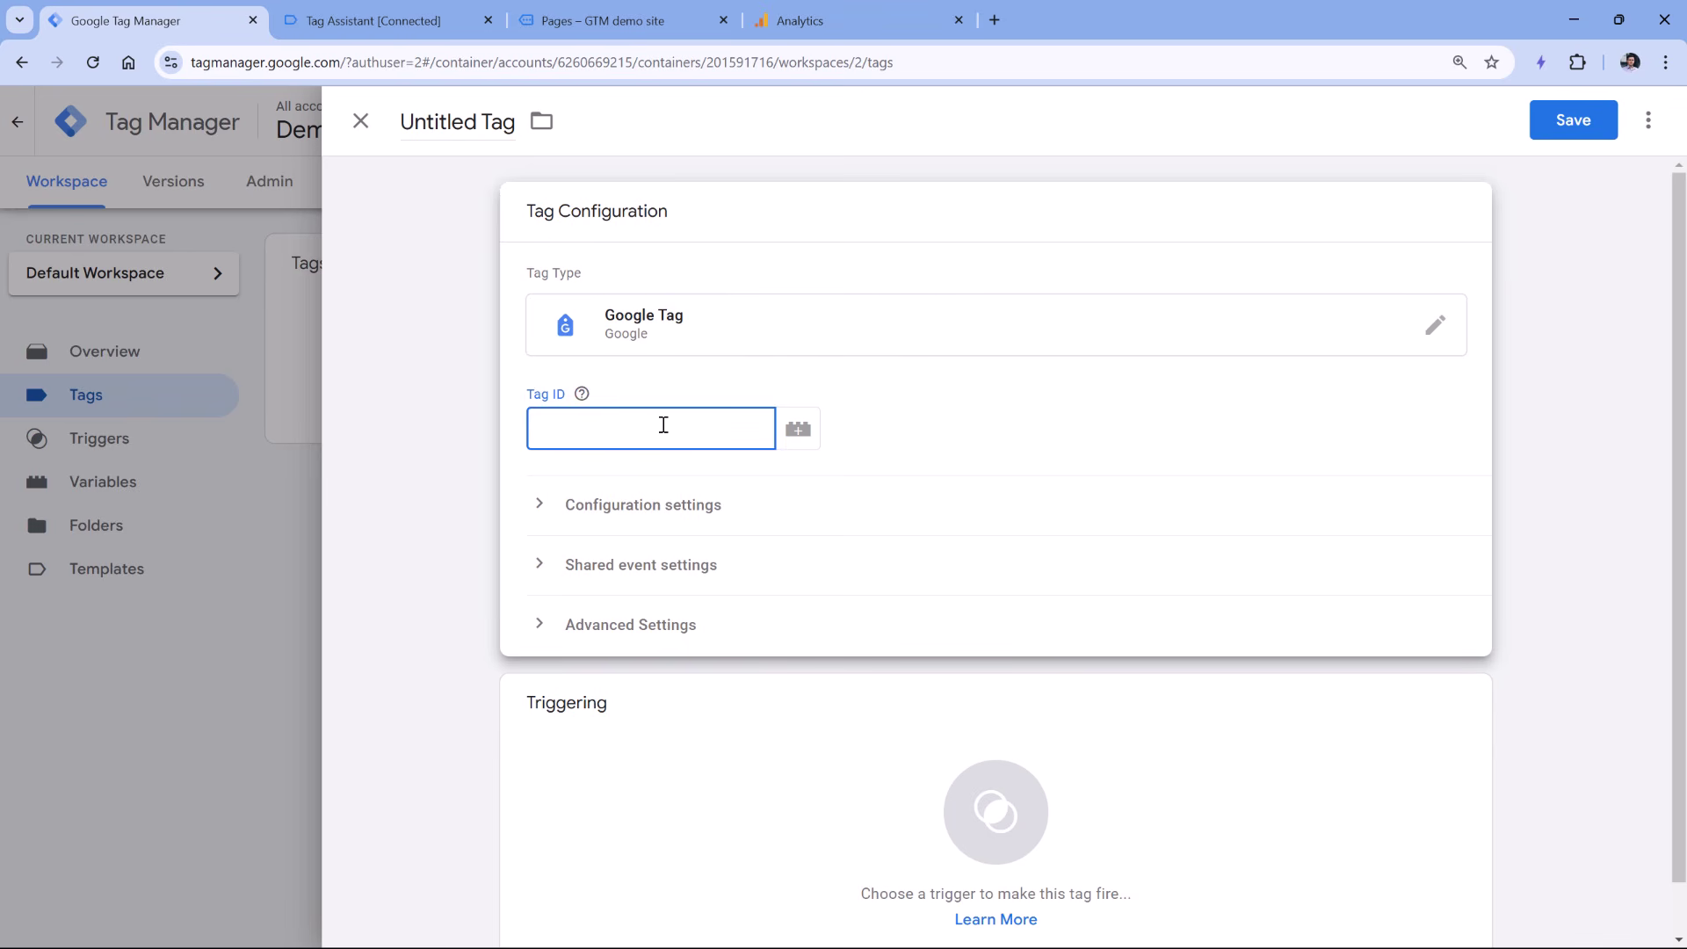
key(ctrl+v)
click(939, 414)
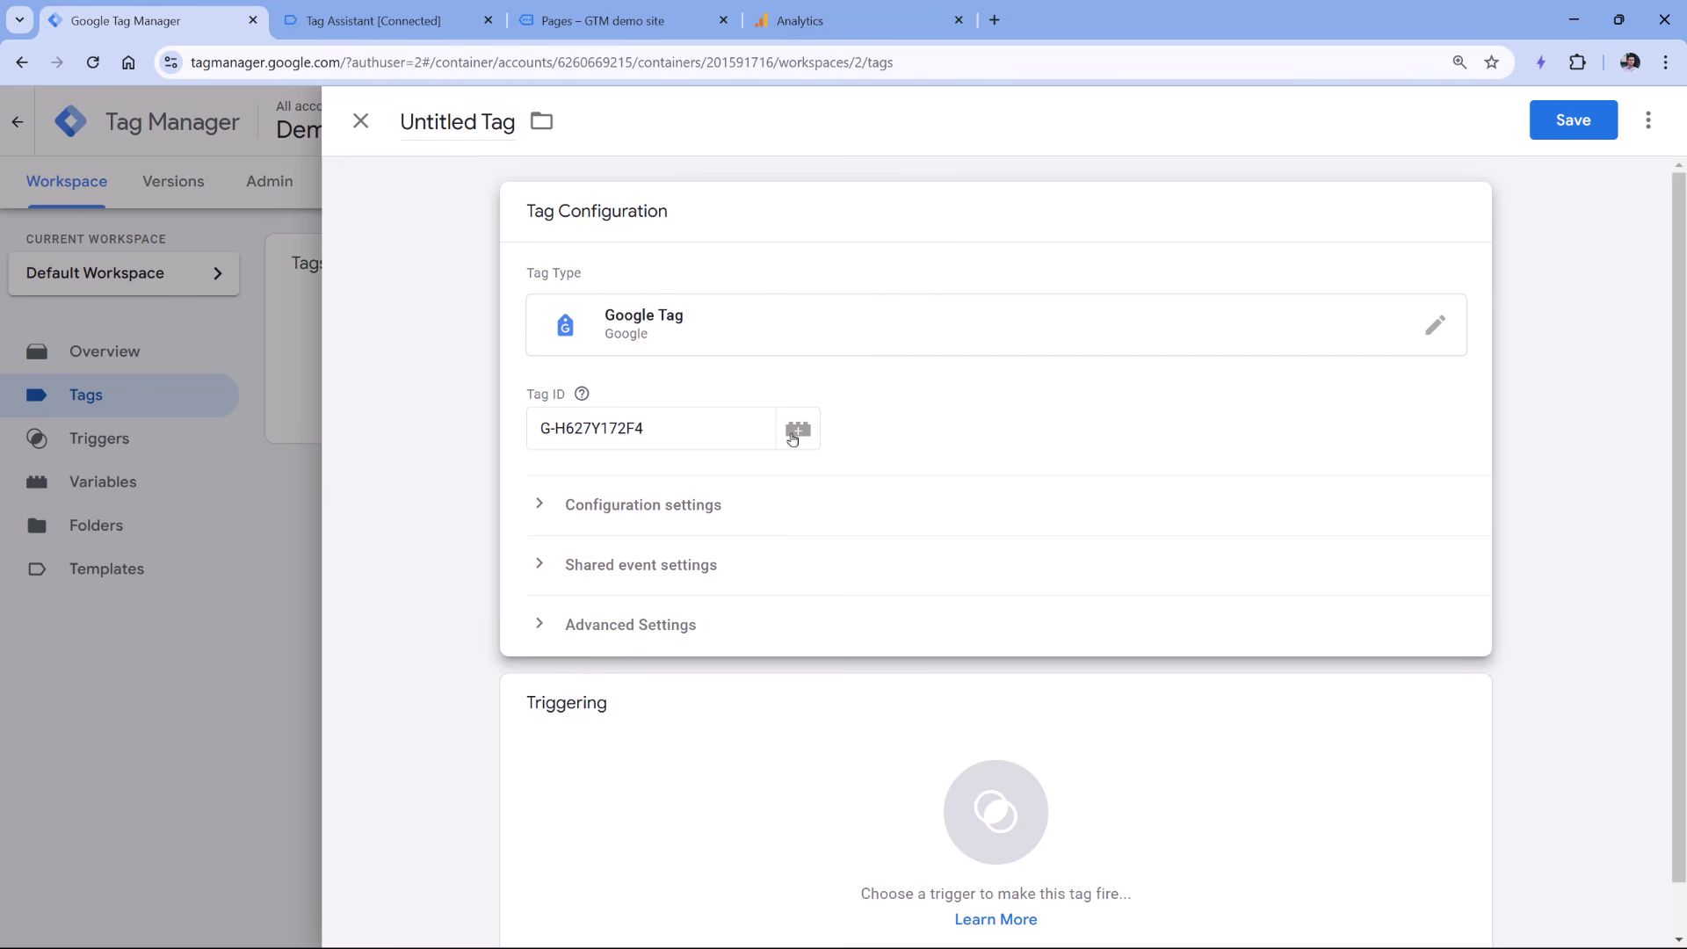
double_click(556, 417)
click(557, 416)
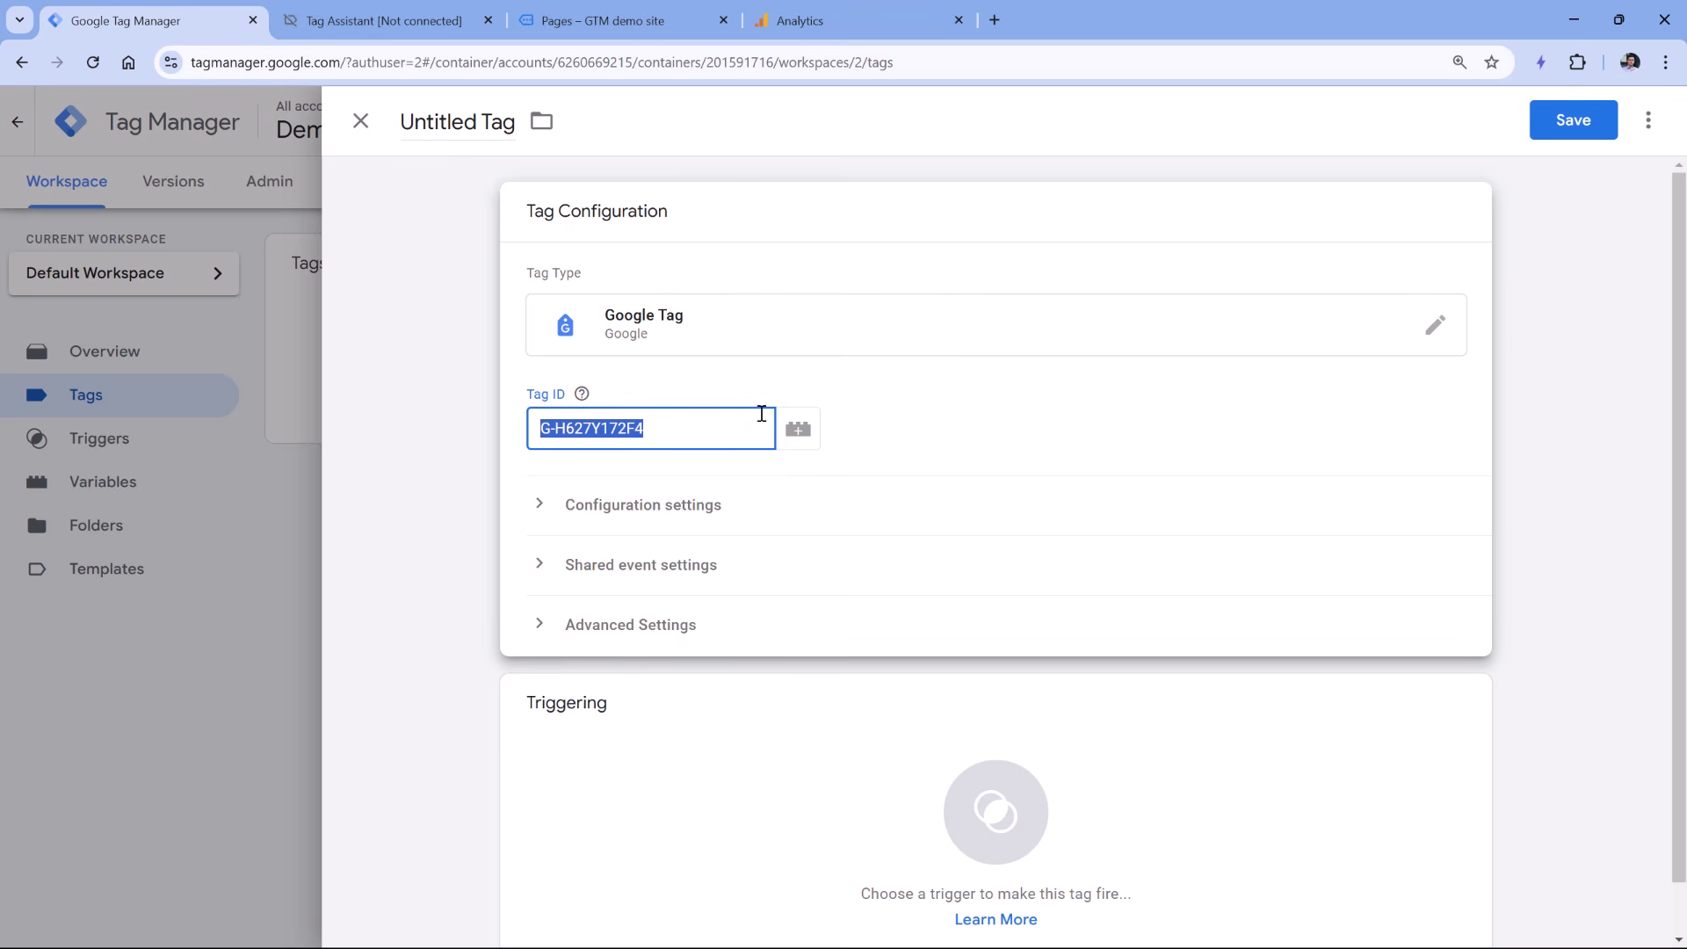
Assign the Initialization - All Pages trigger to the tag and save it under the name "GA4 config".
click(656, 744)
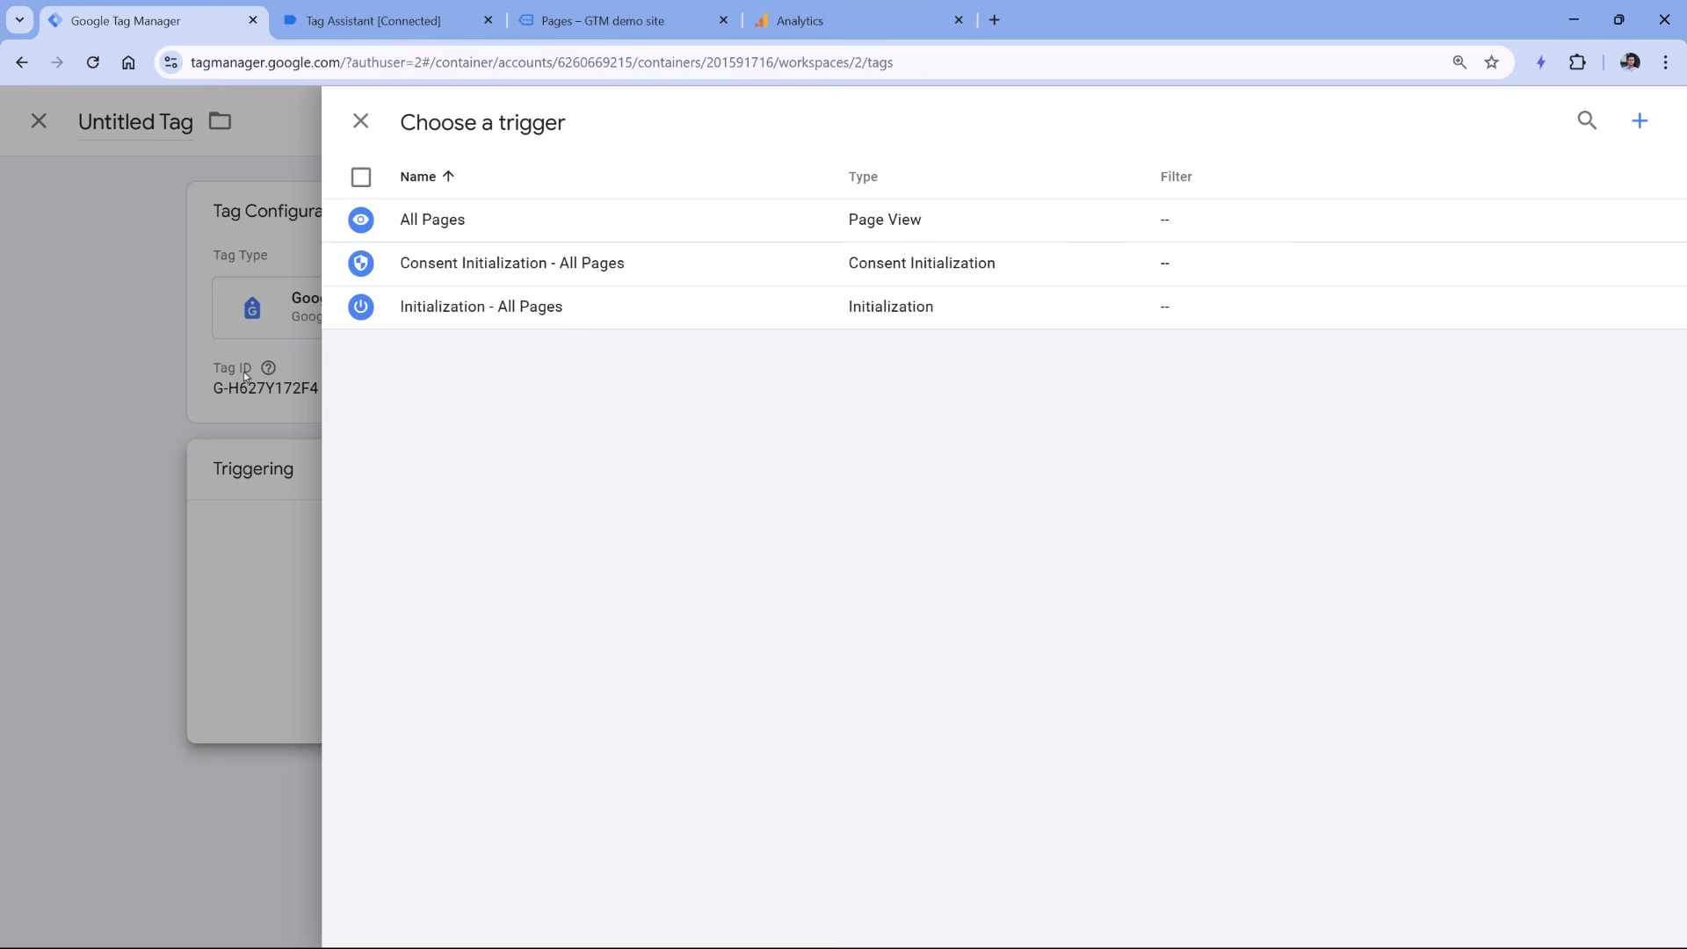
click(481, 315)
double_click(455, 128)
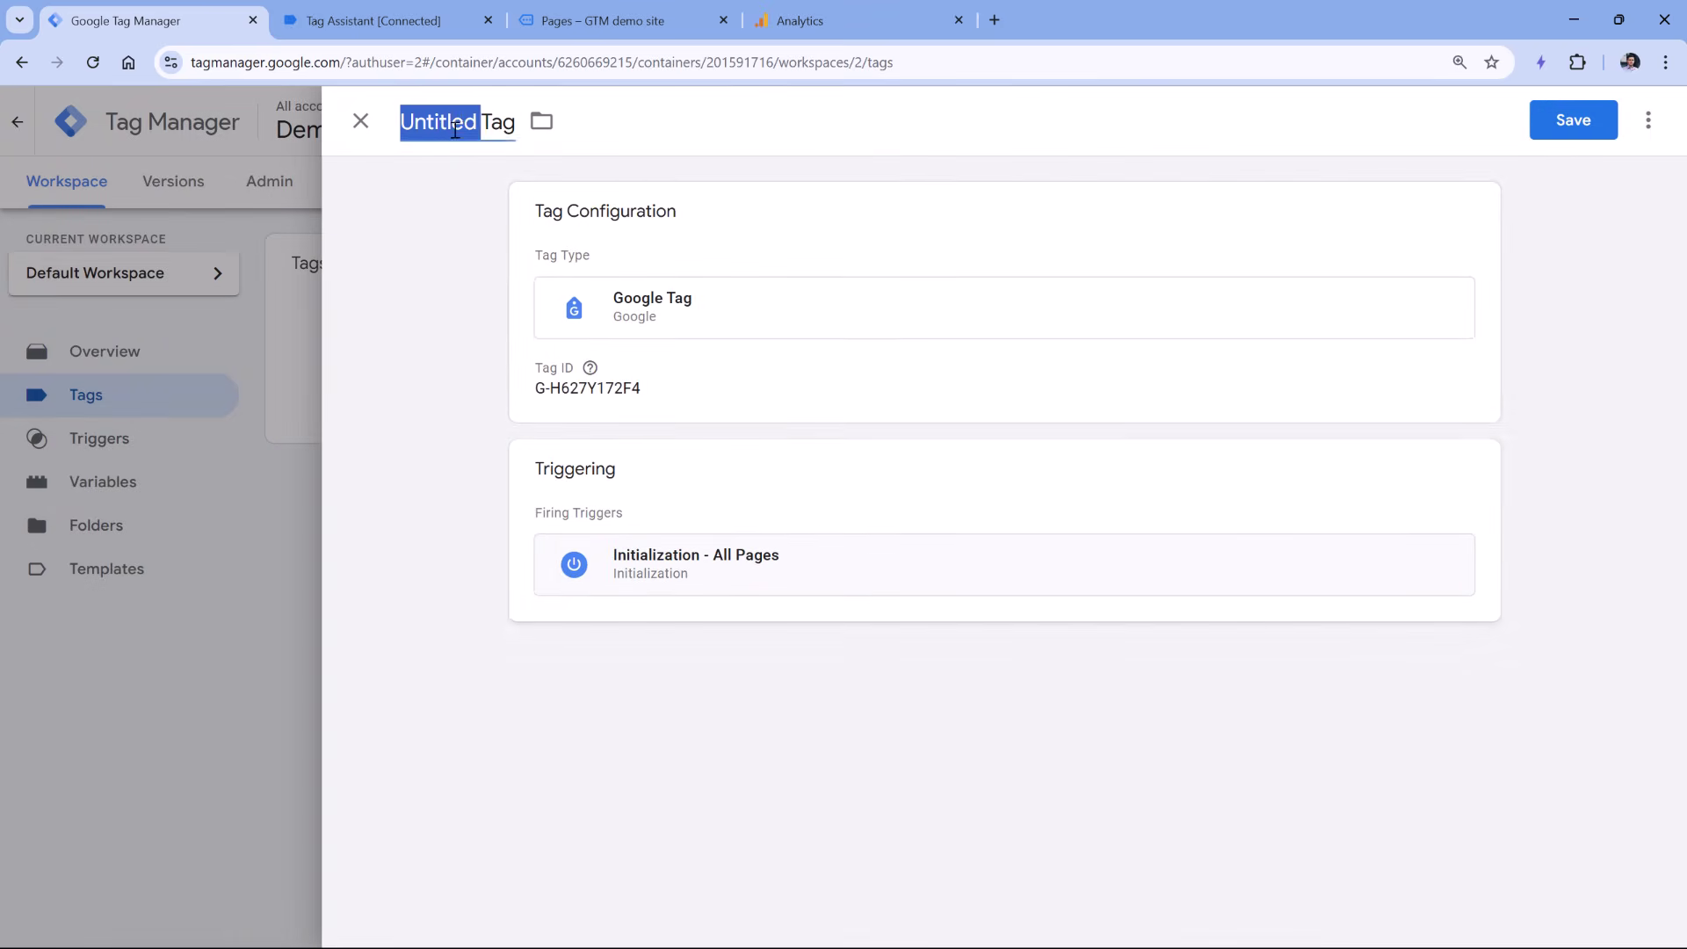
triple_click(455, 128)
text(GA4)
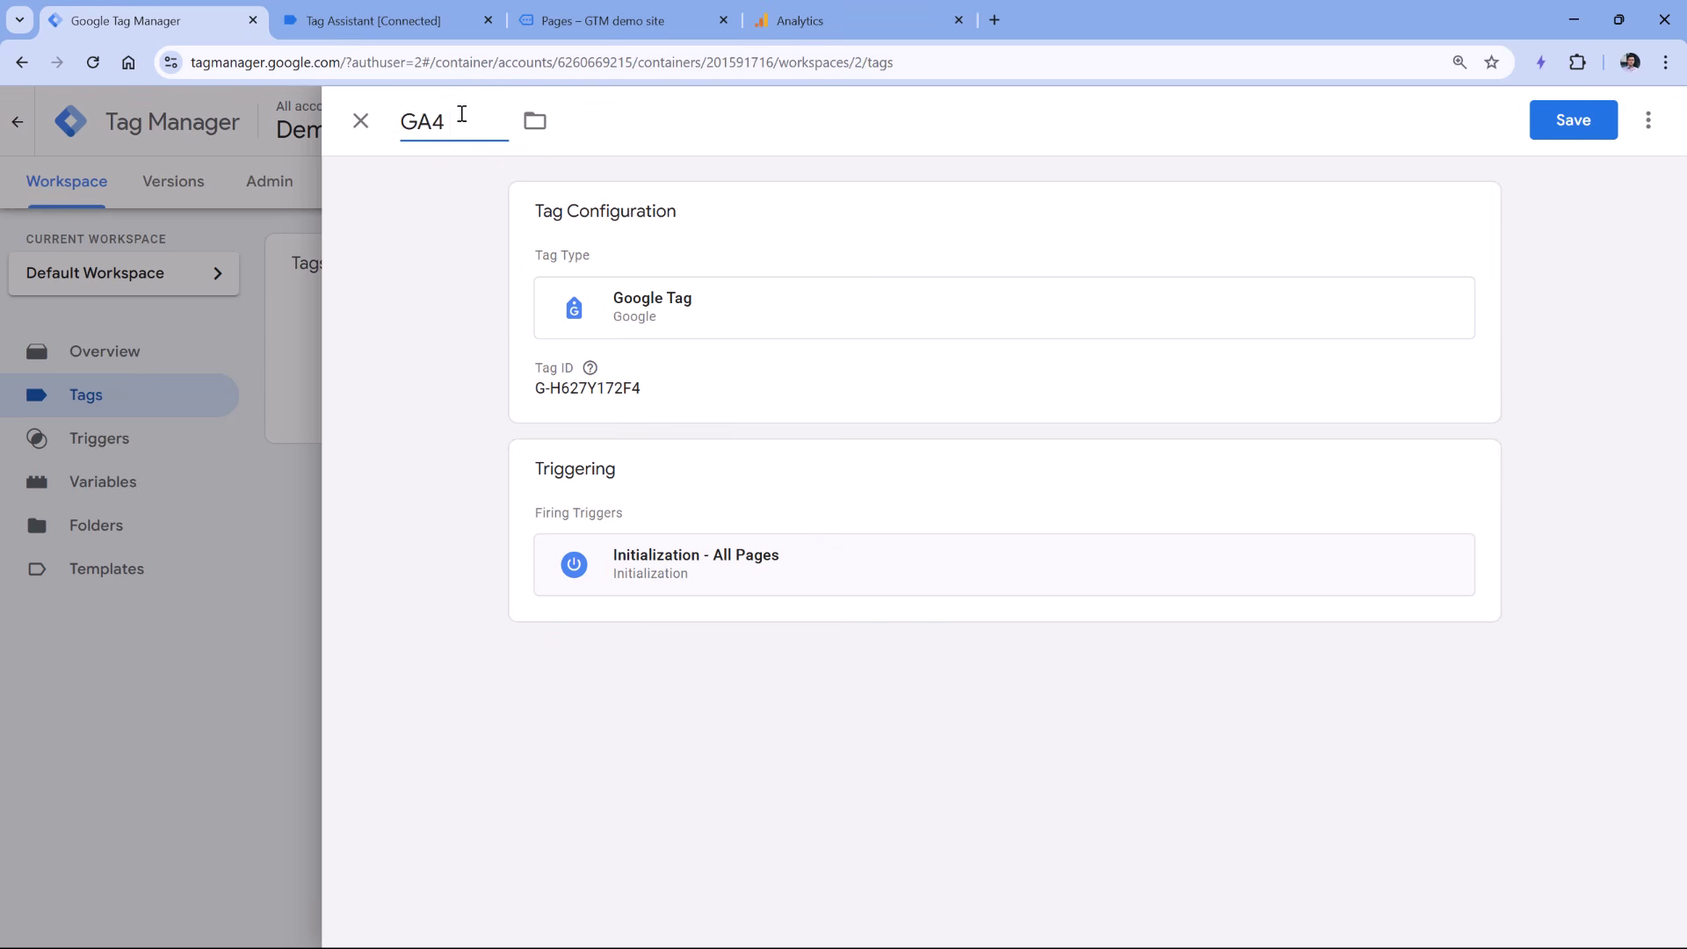
text( config)
click(1565, 132)
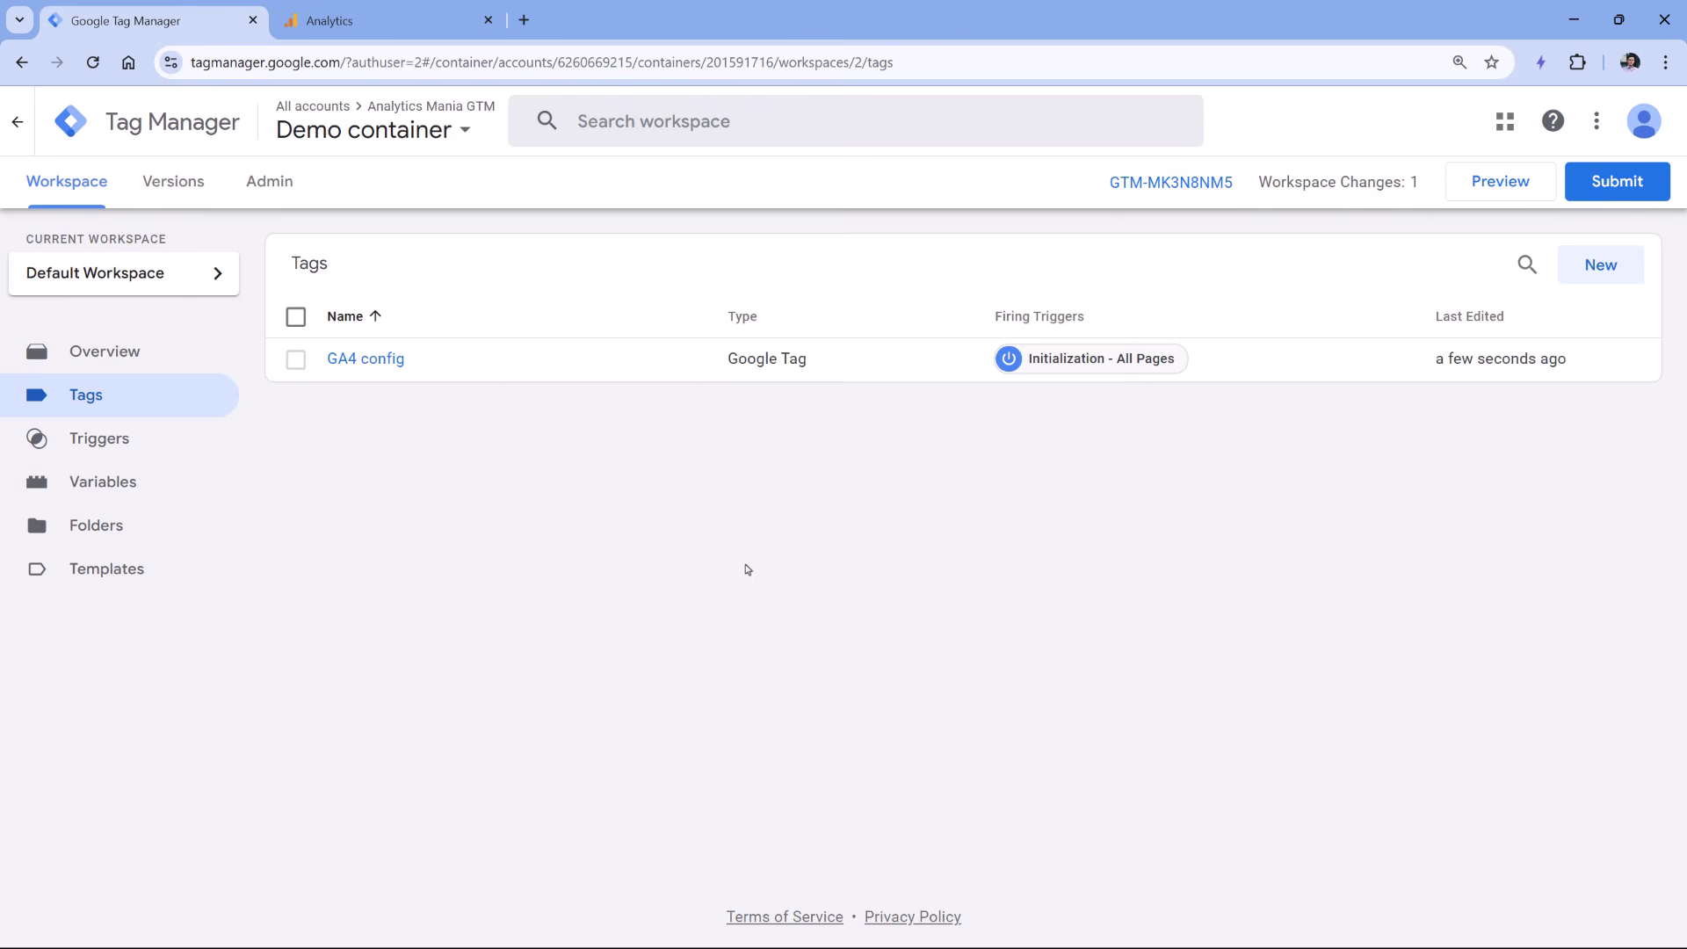
click(1502, 185)
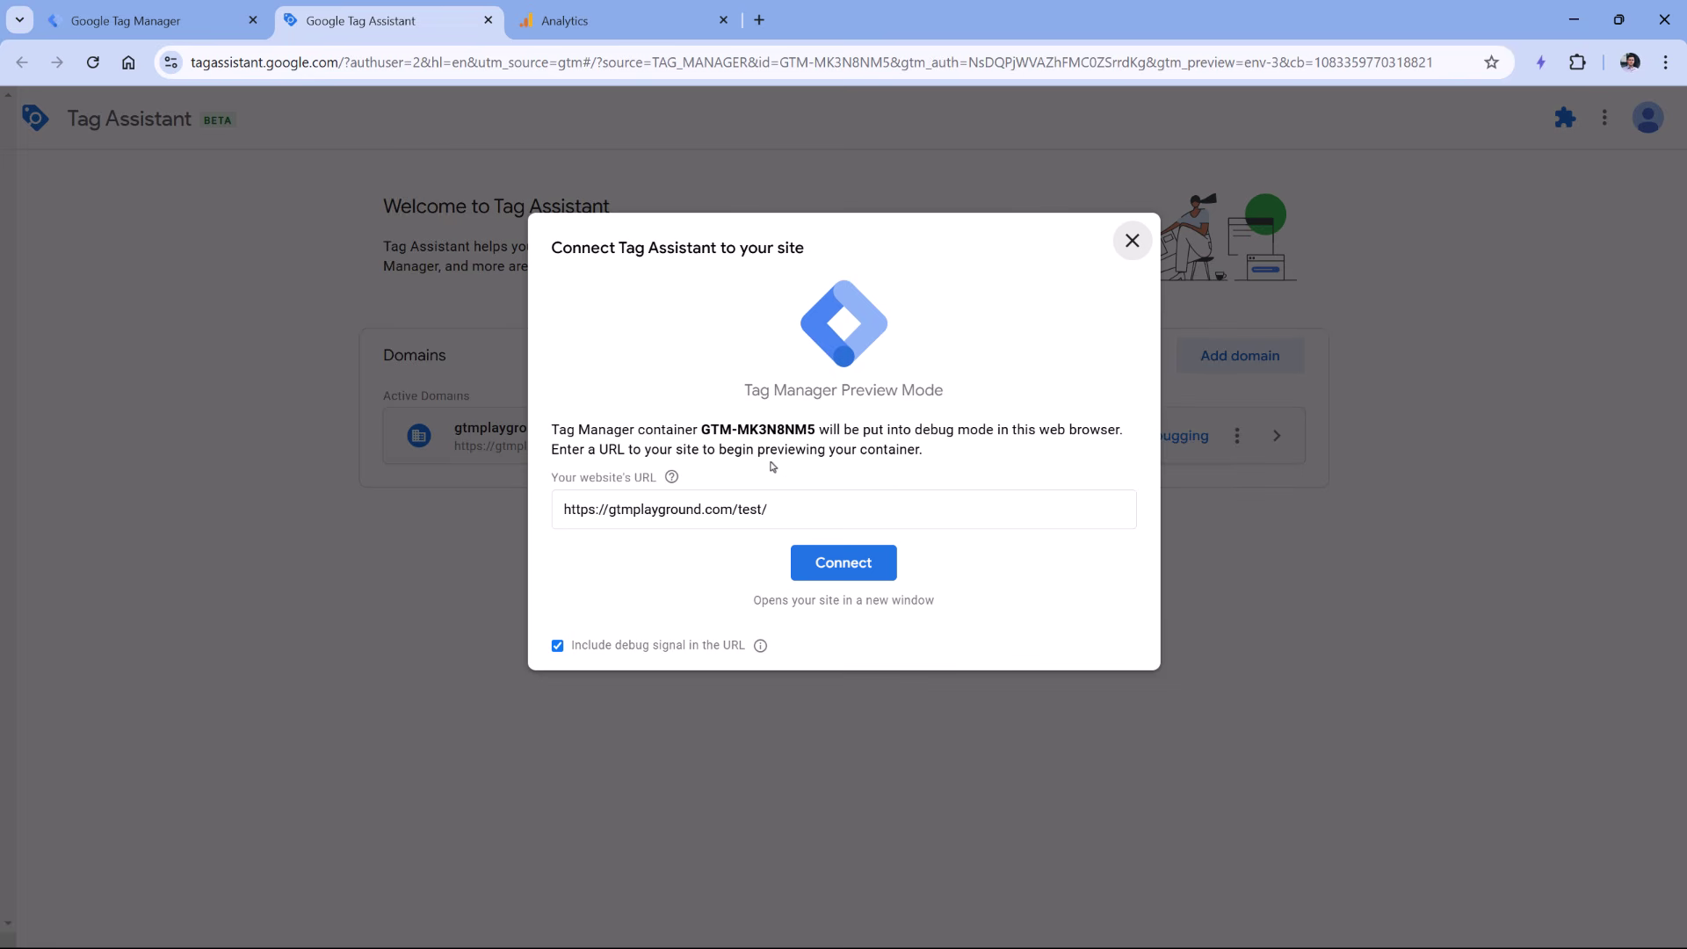
click(848, 571)
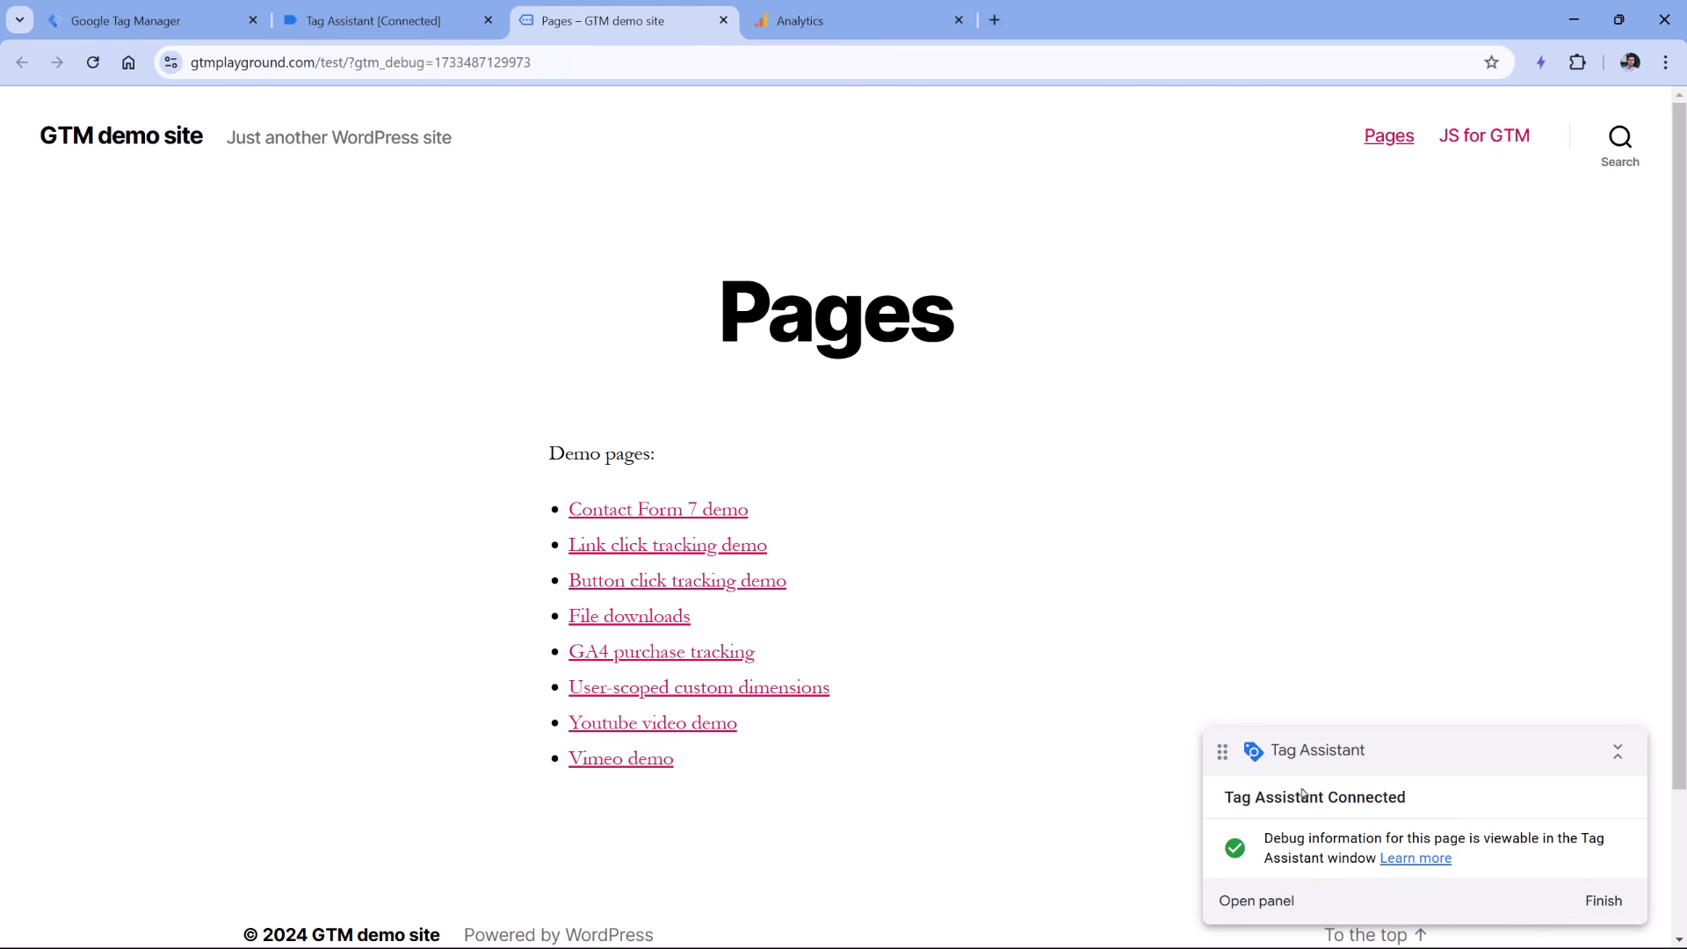
click(381, 26)
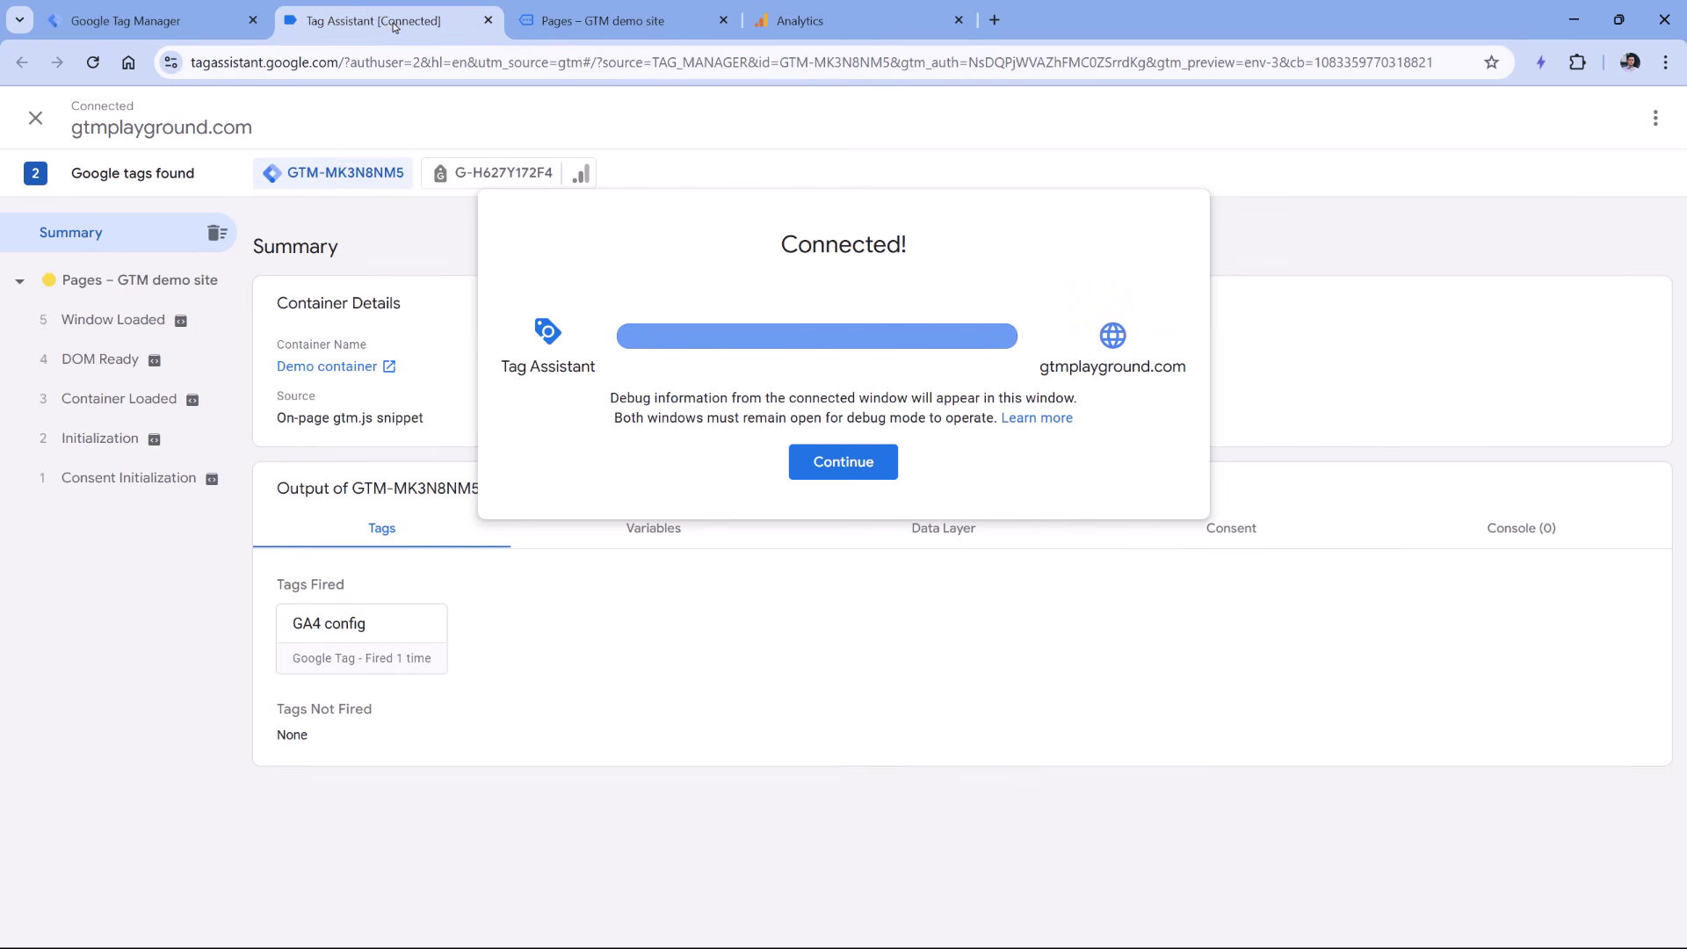
click(814, 457)
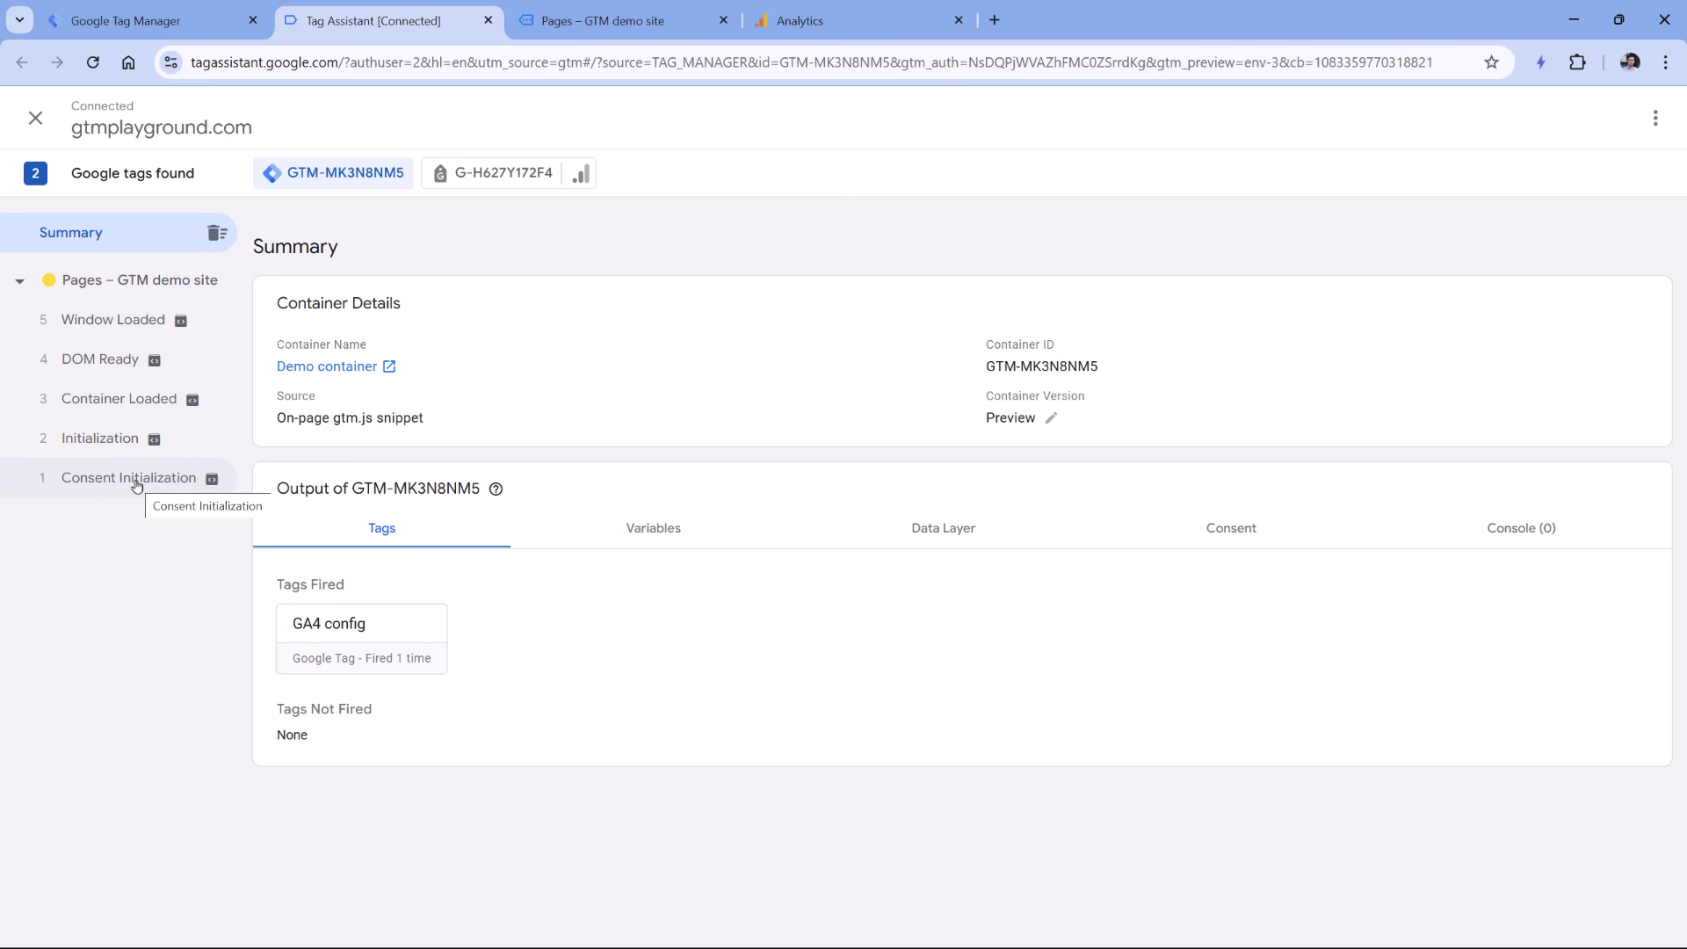
Examine which tags fired on the Initialization, Container Loaded, DOM Ready and Window Loaded events in Tag Assistant.
click(119, 437)
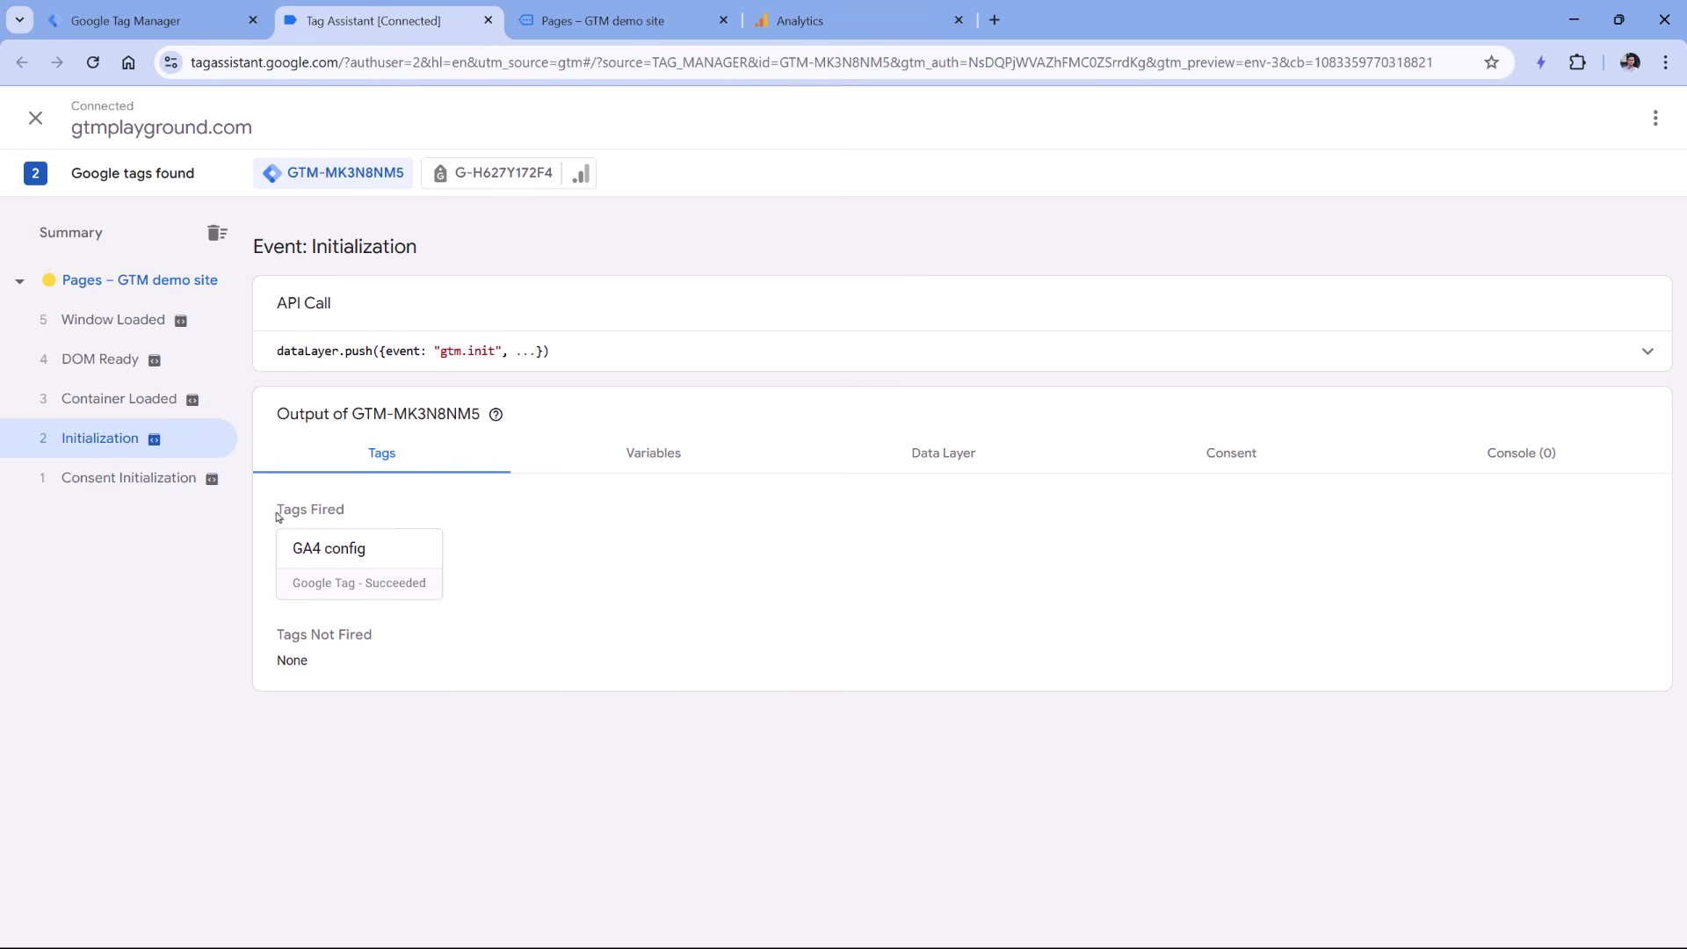
drag(279, 517, 359, 520)
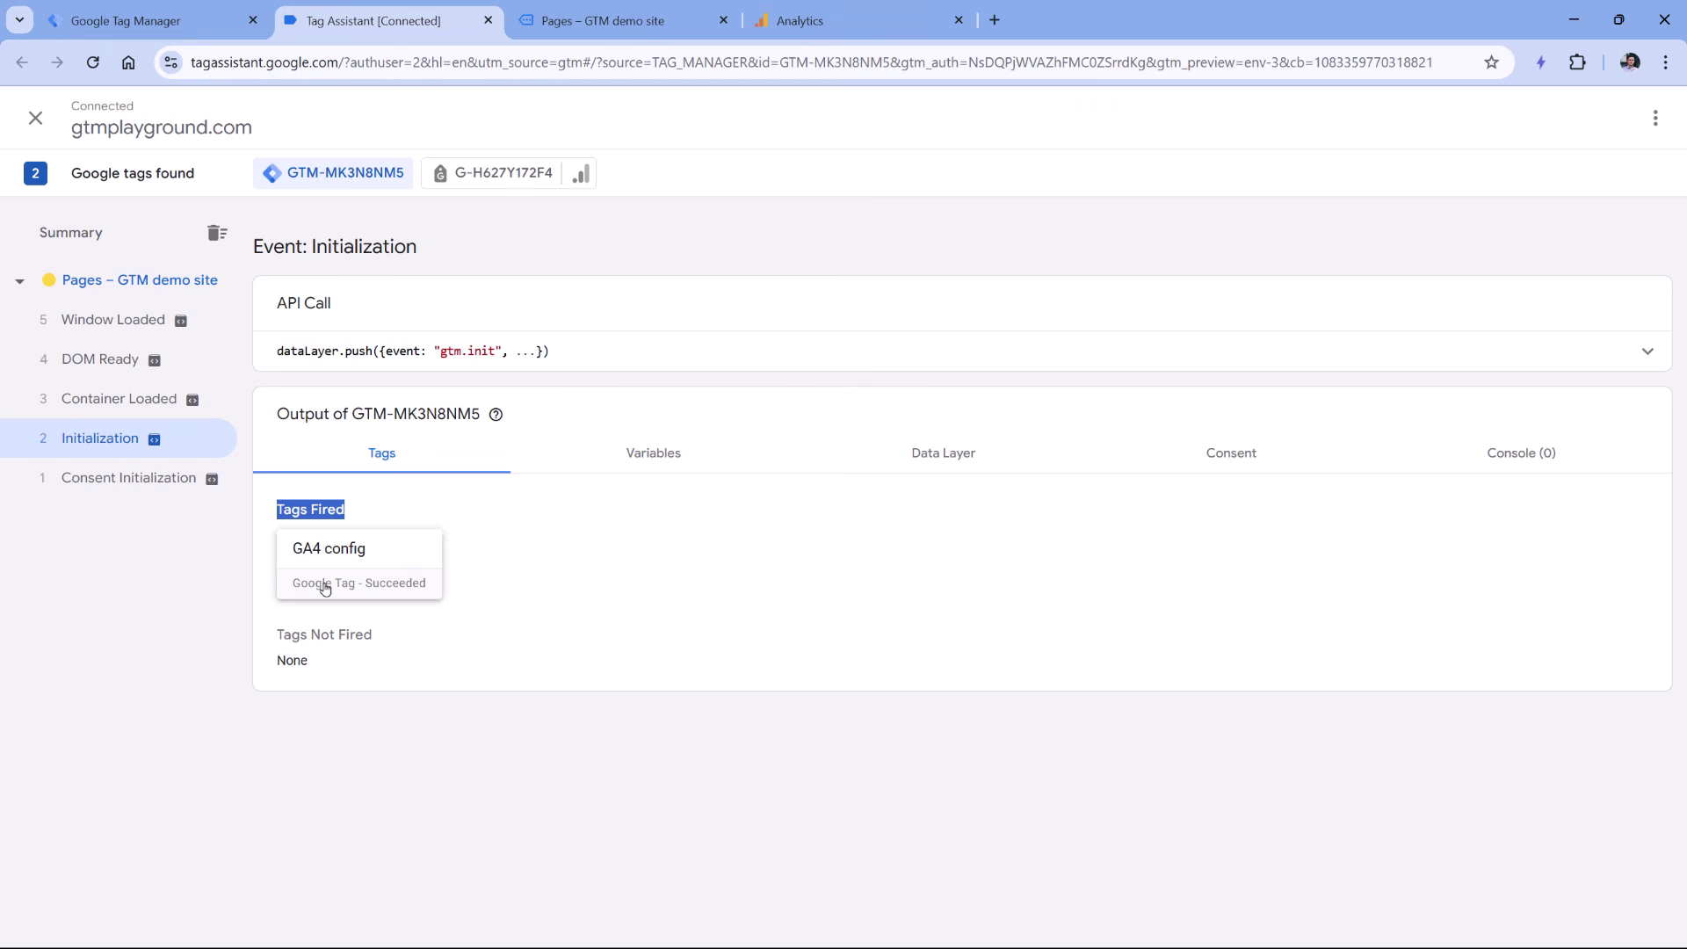
click(123, 399)
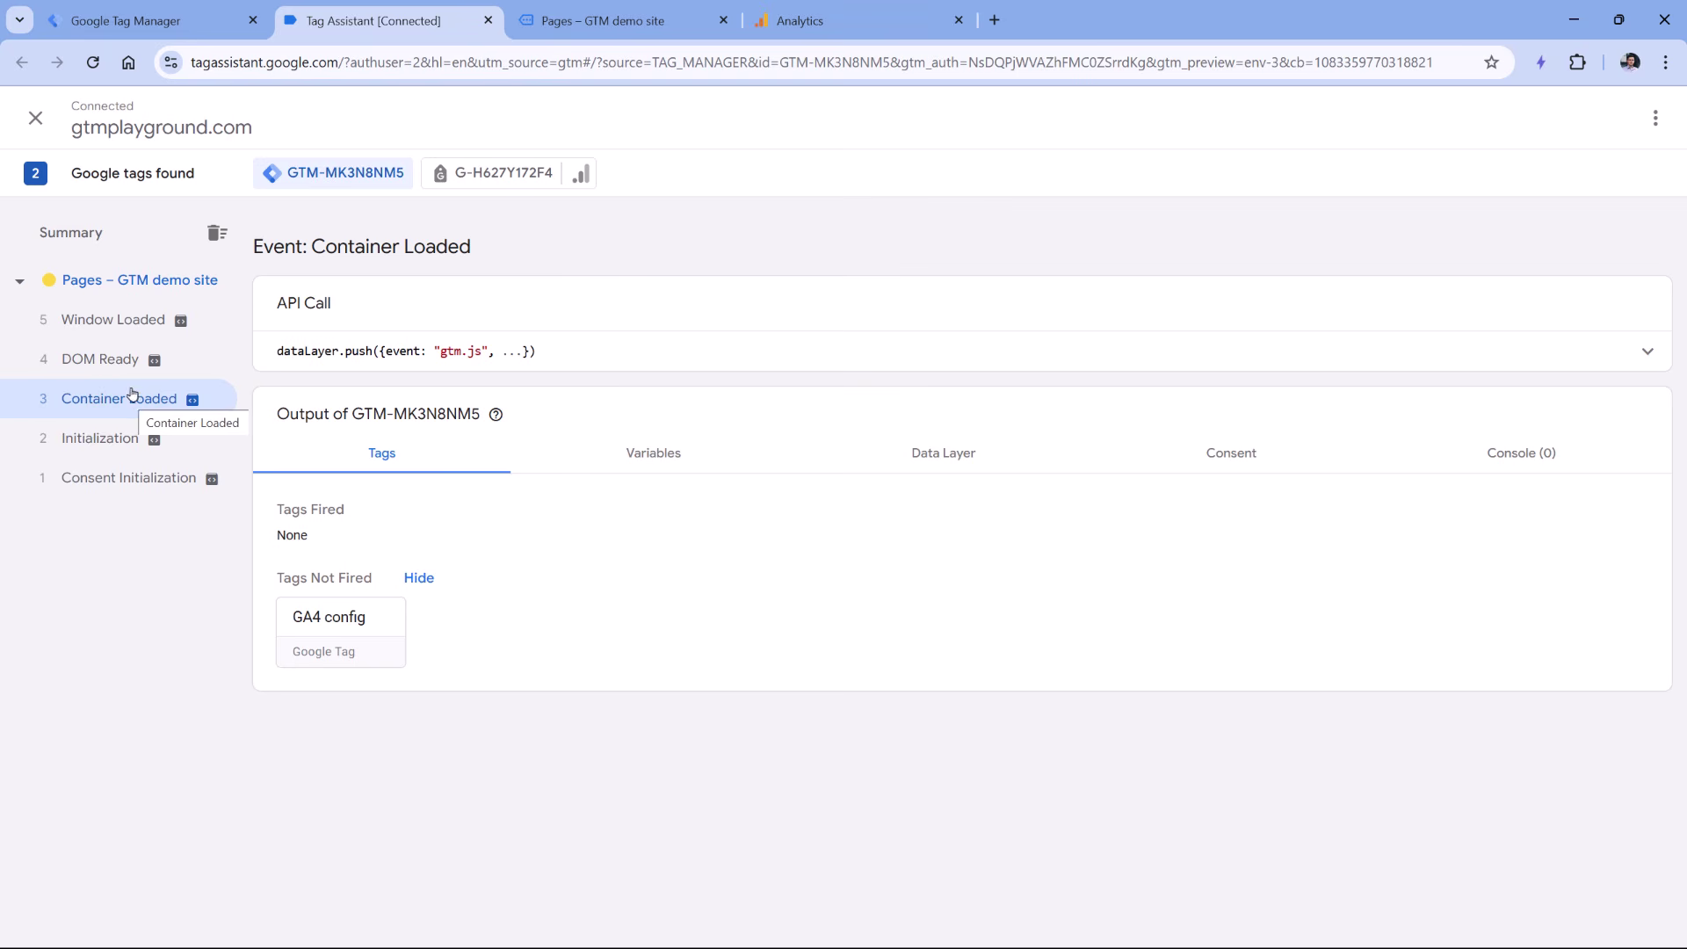
click(110, 360)
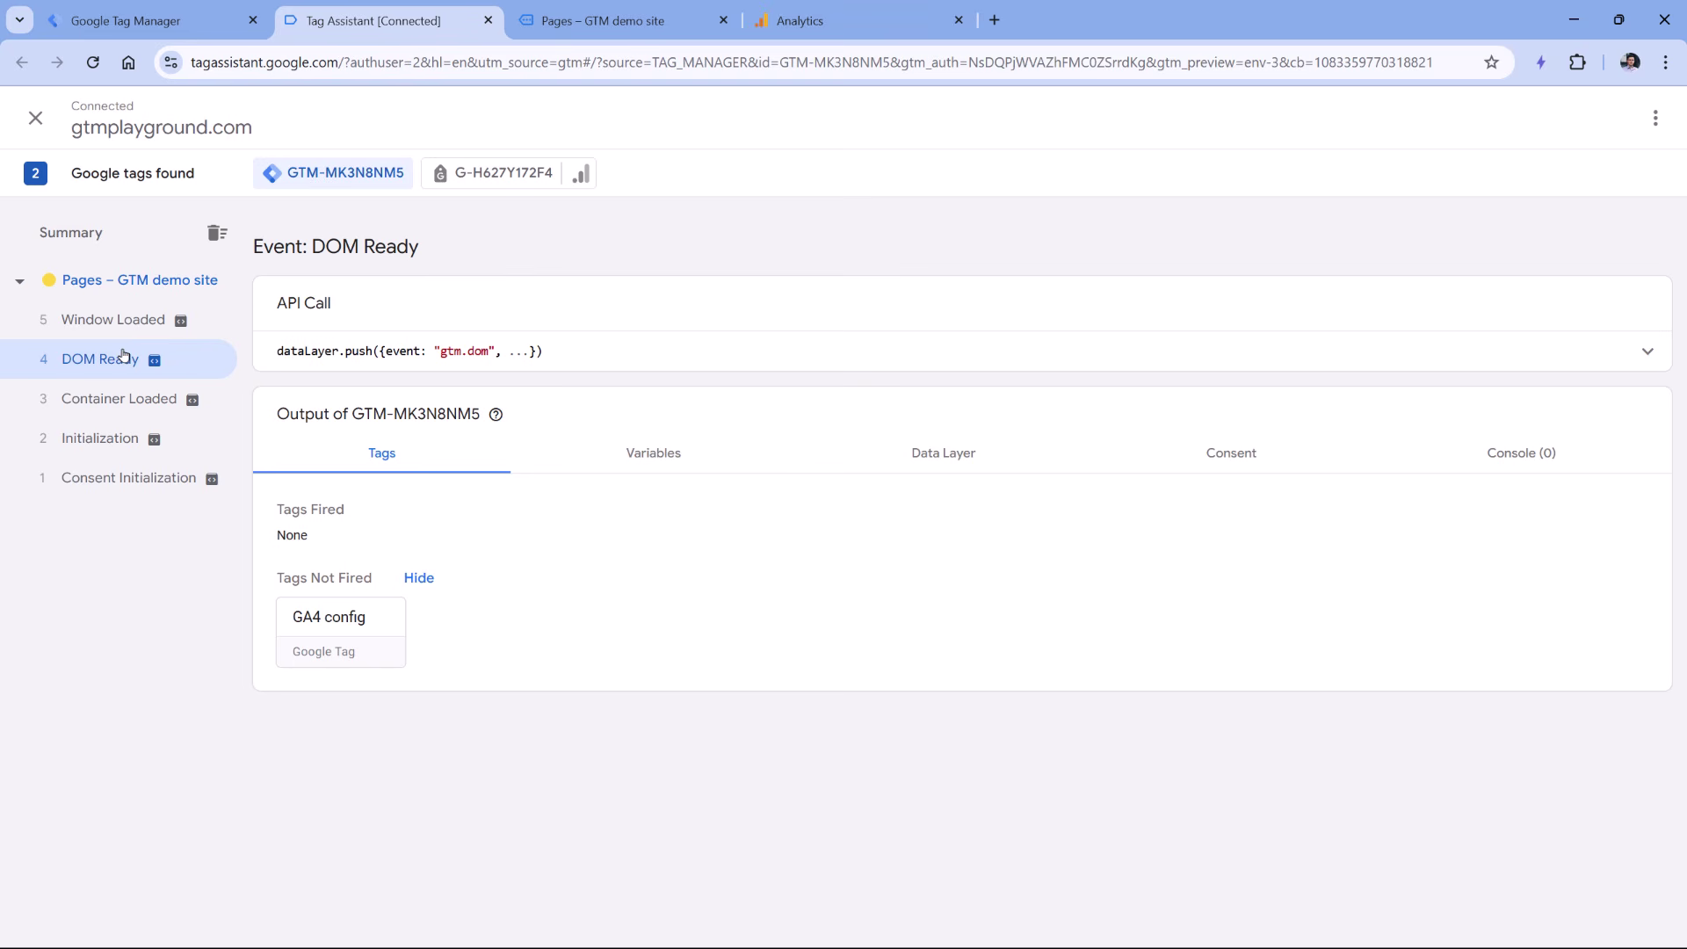
click(139, 320)
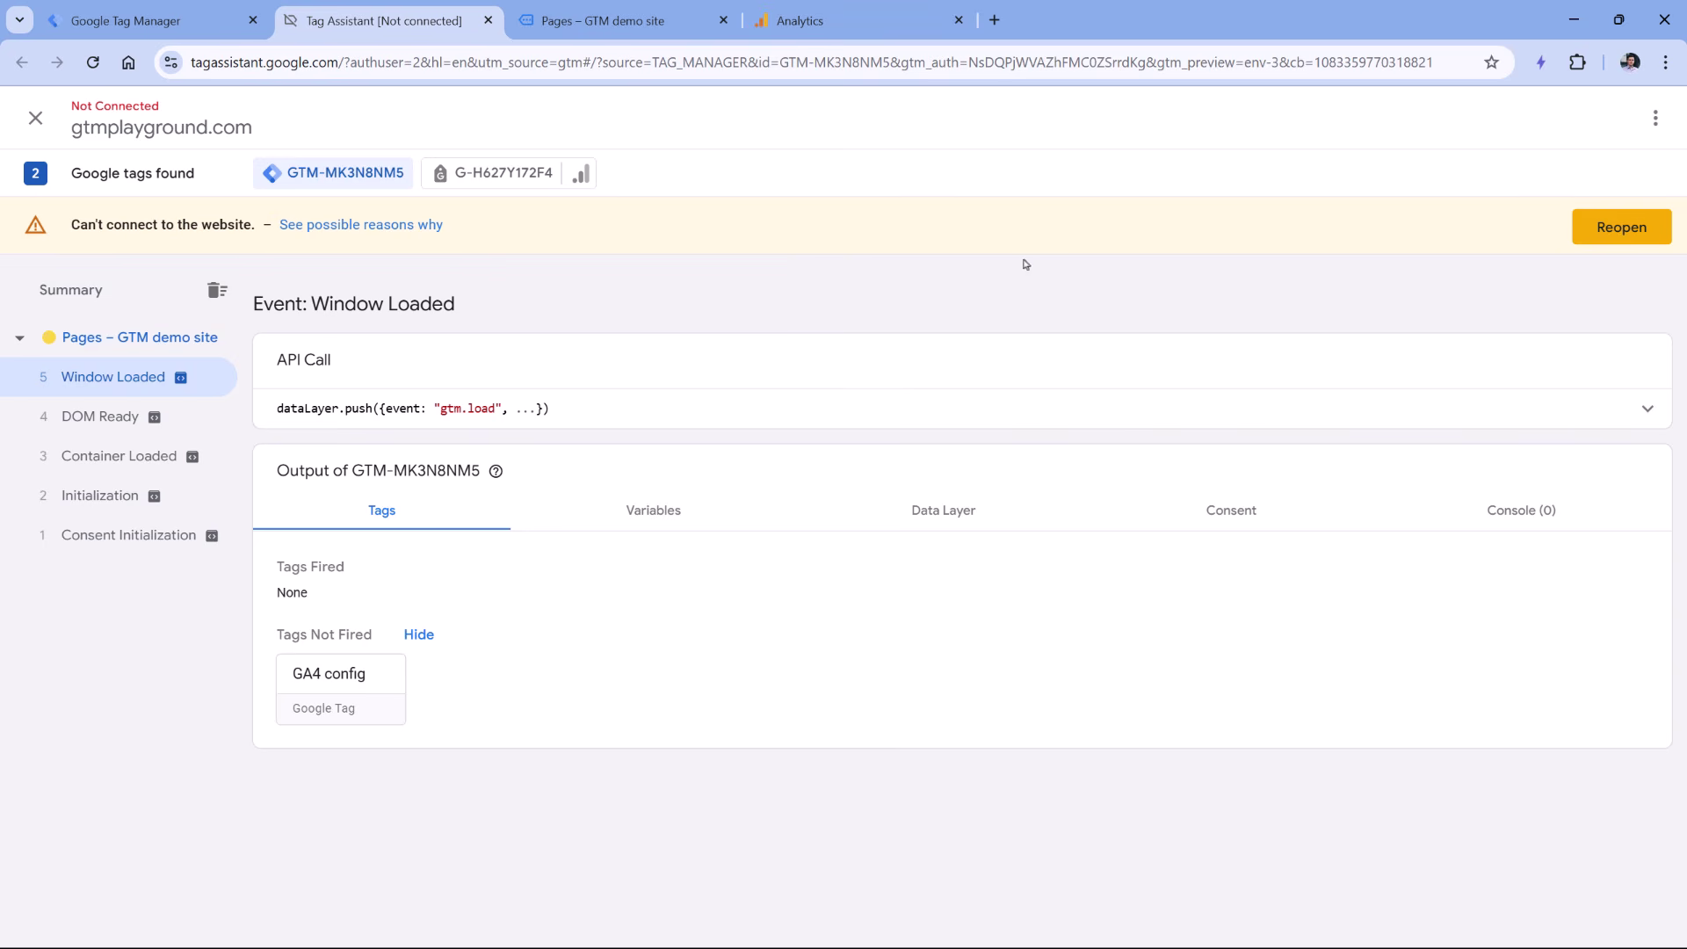
Revisit the connected demo site, then view the hits sent by G-H627Y172F4 and return to container GTM-MK3N8NM5 in Tag Assistant.
click(621, 26)
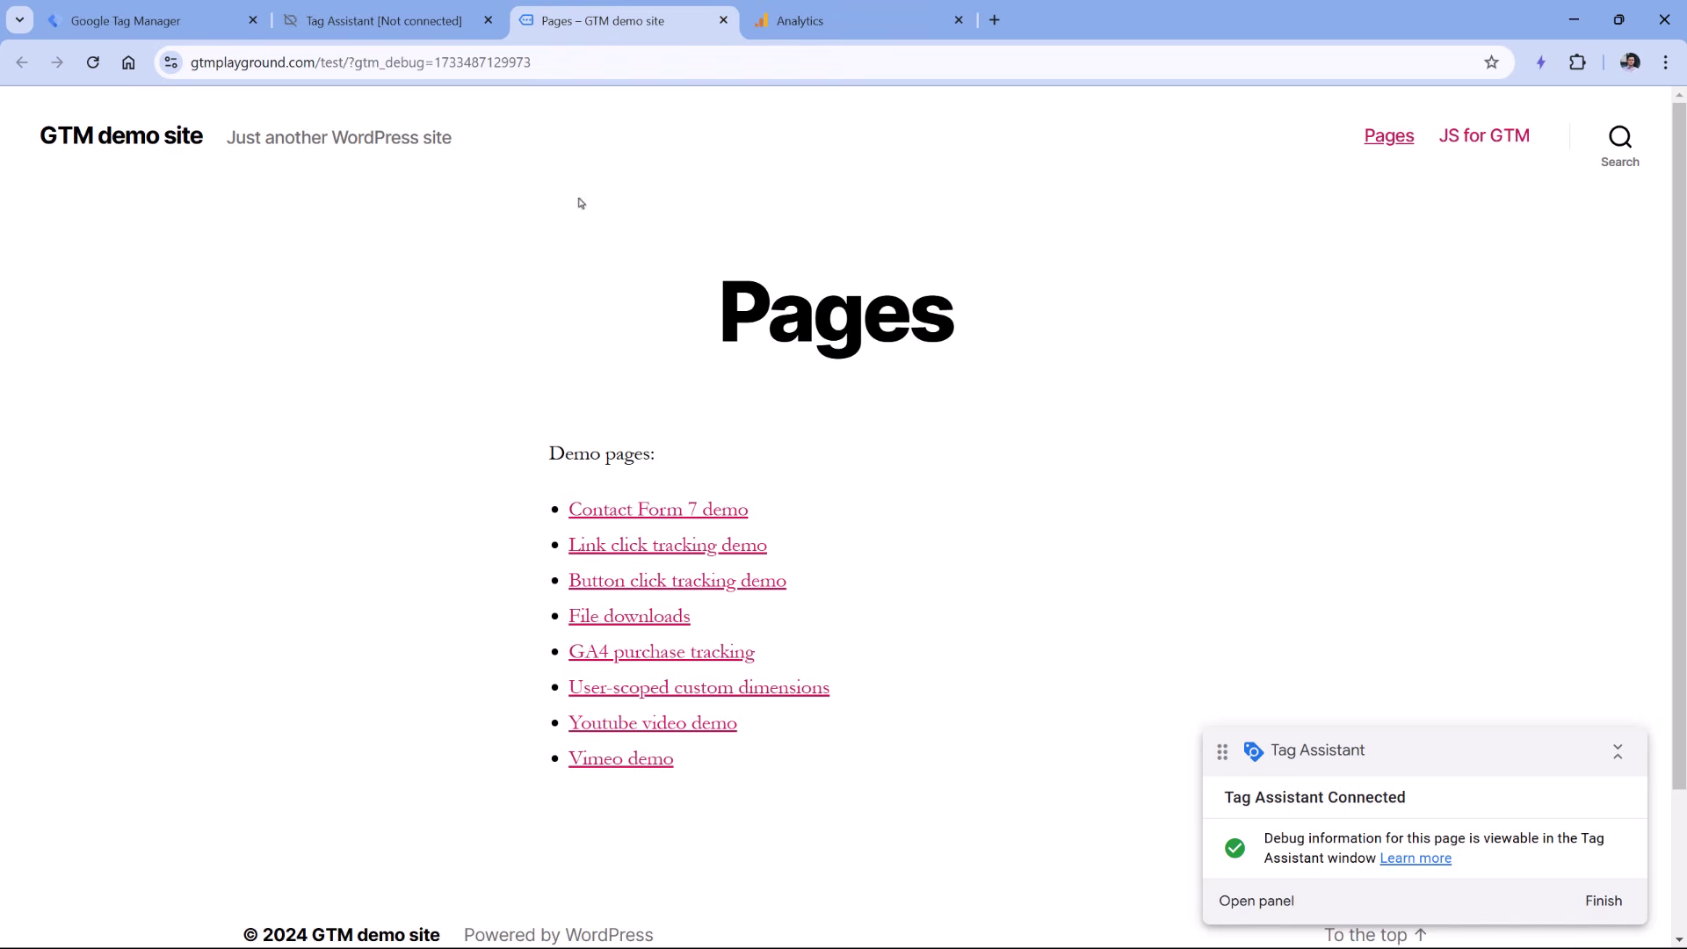
click(387, 23)
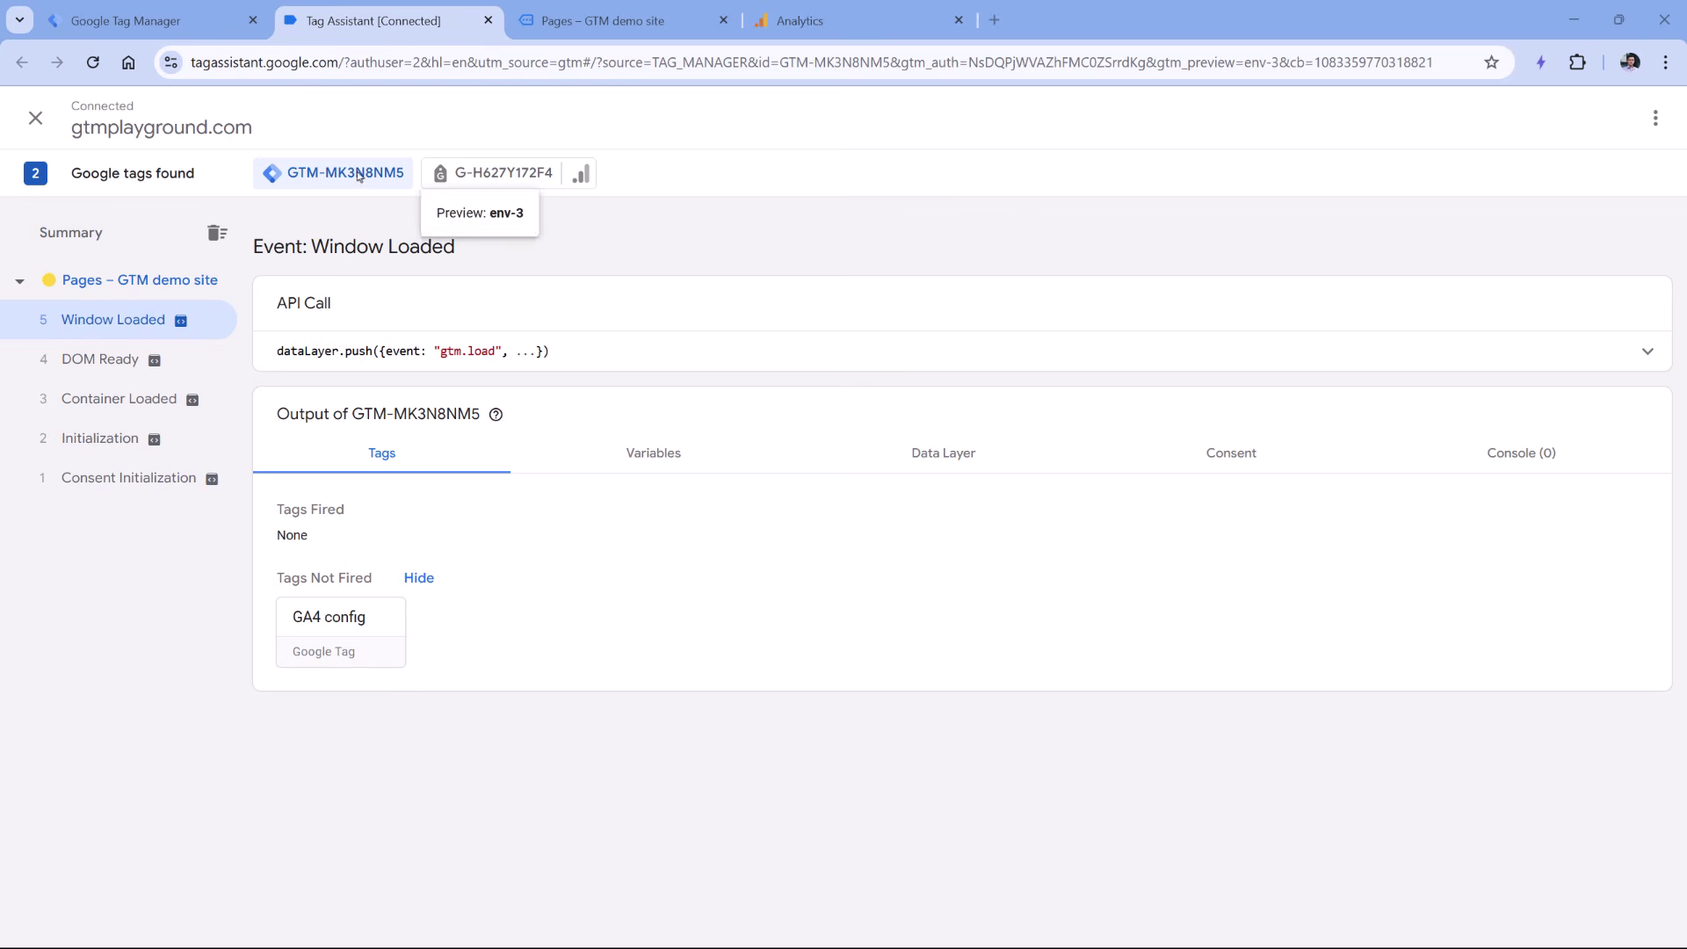
click(499, 173)
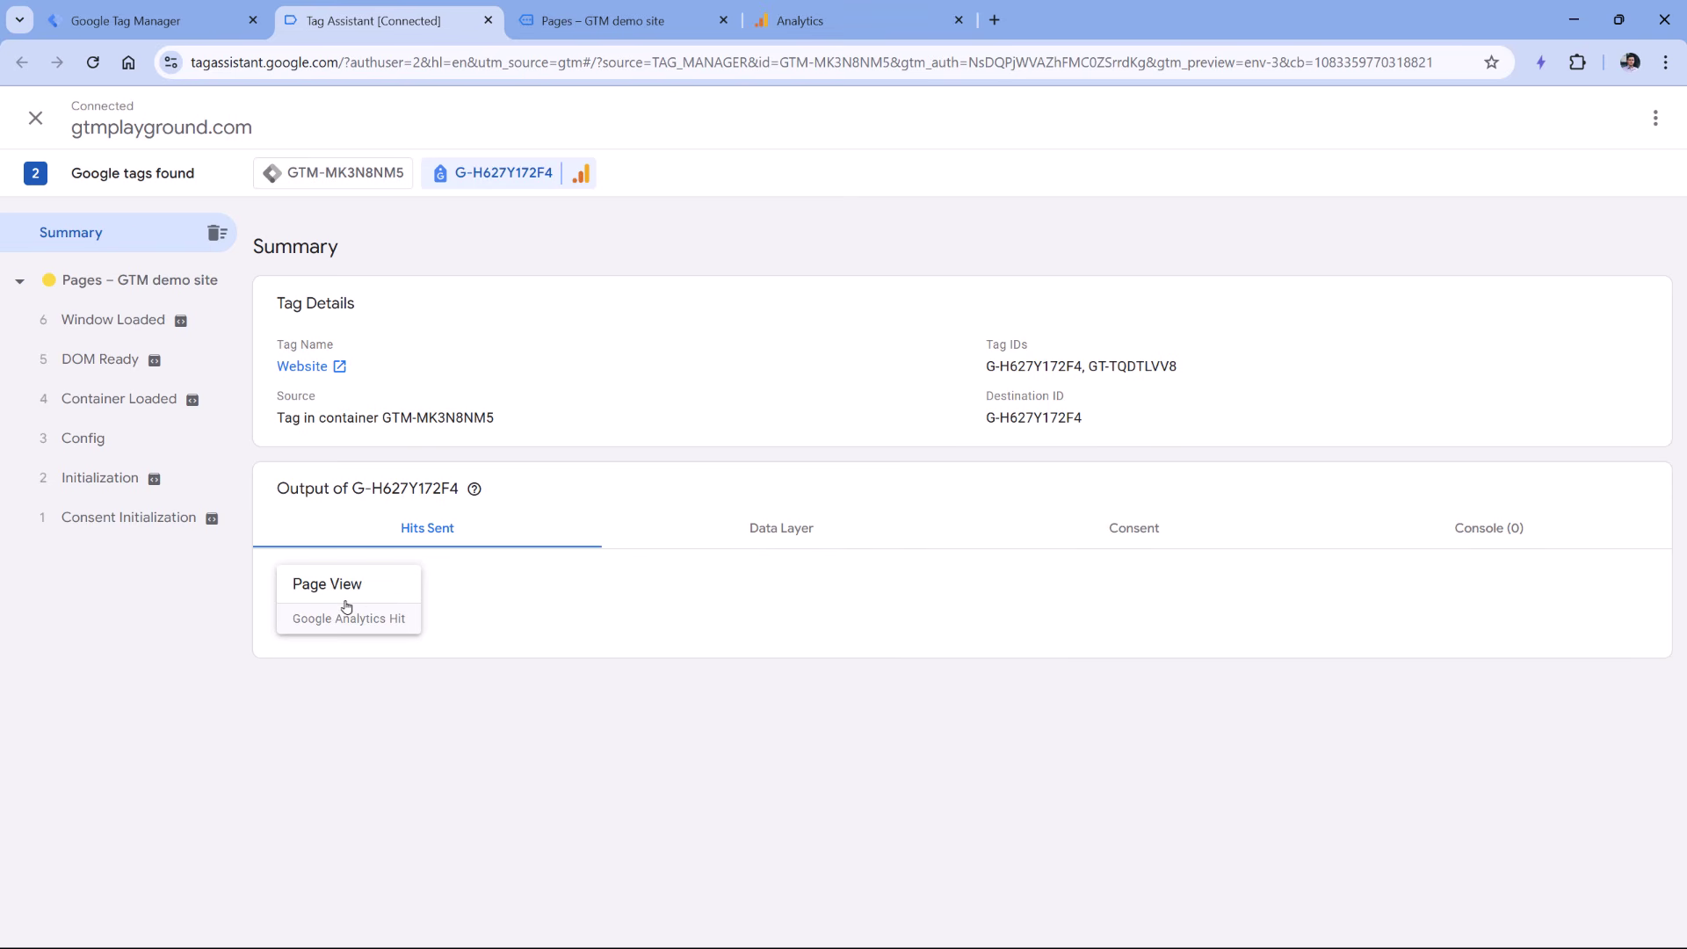
click(335, 180)
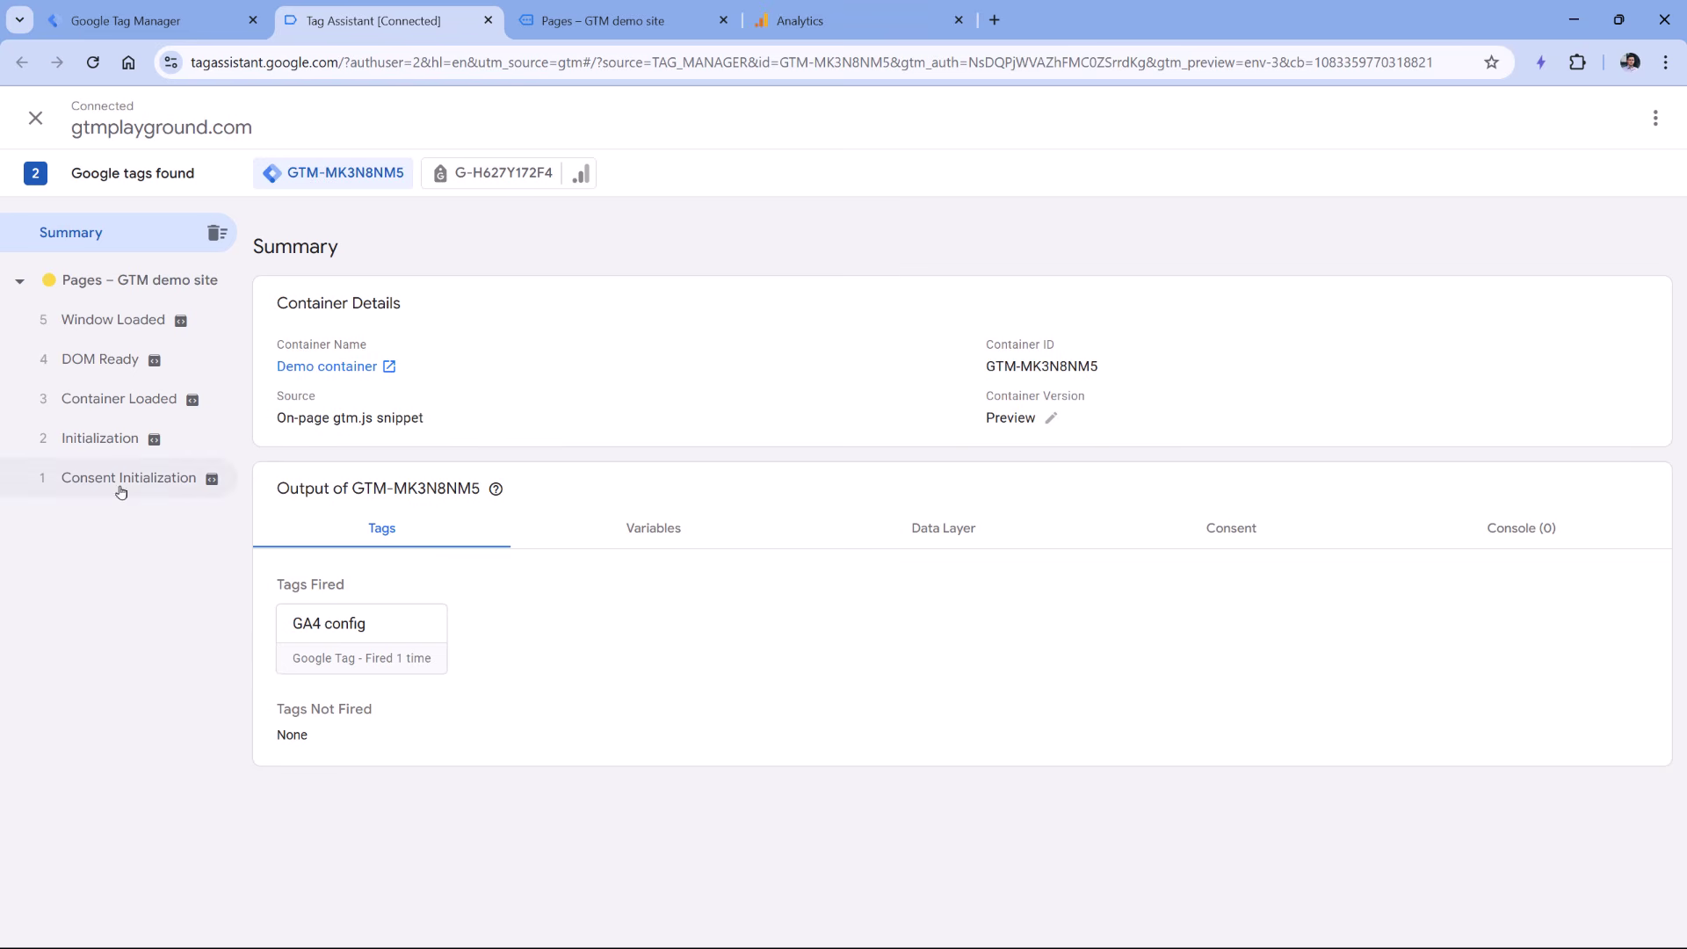
Compare the fired tags of the container's Initialization event with those of DOM Ready, ending on Initialization.
click(93, 441)
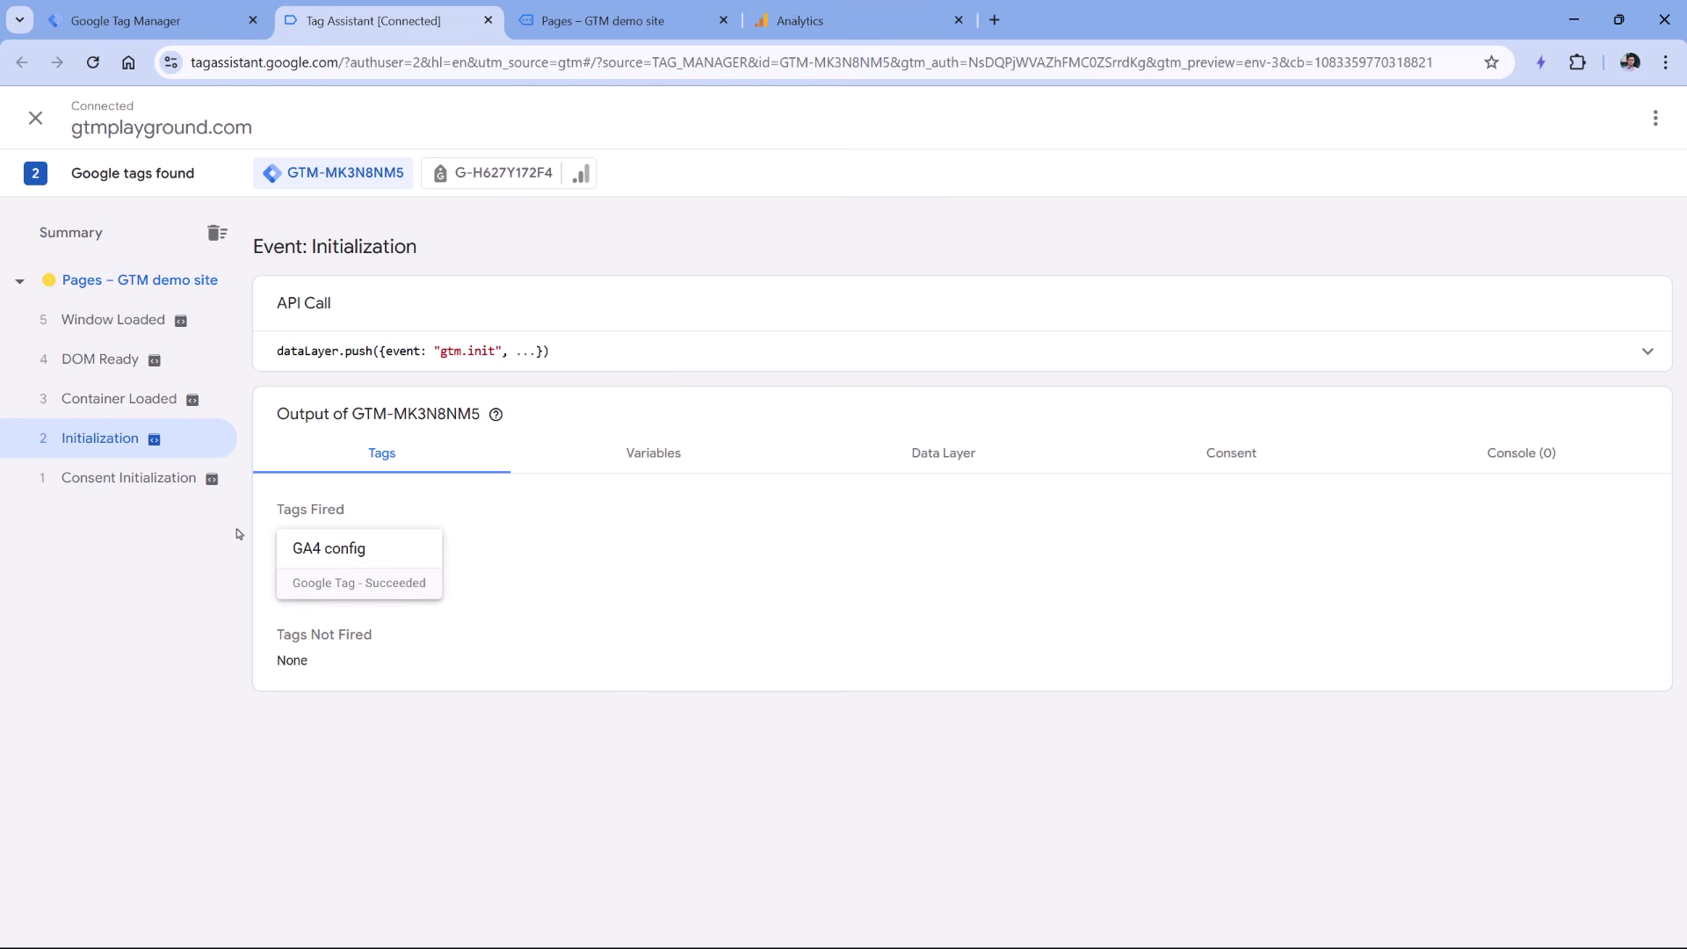
click(139, 361)
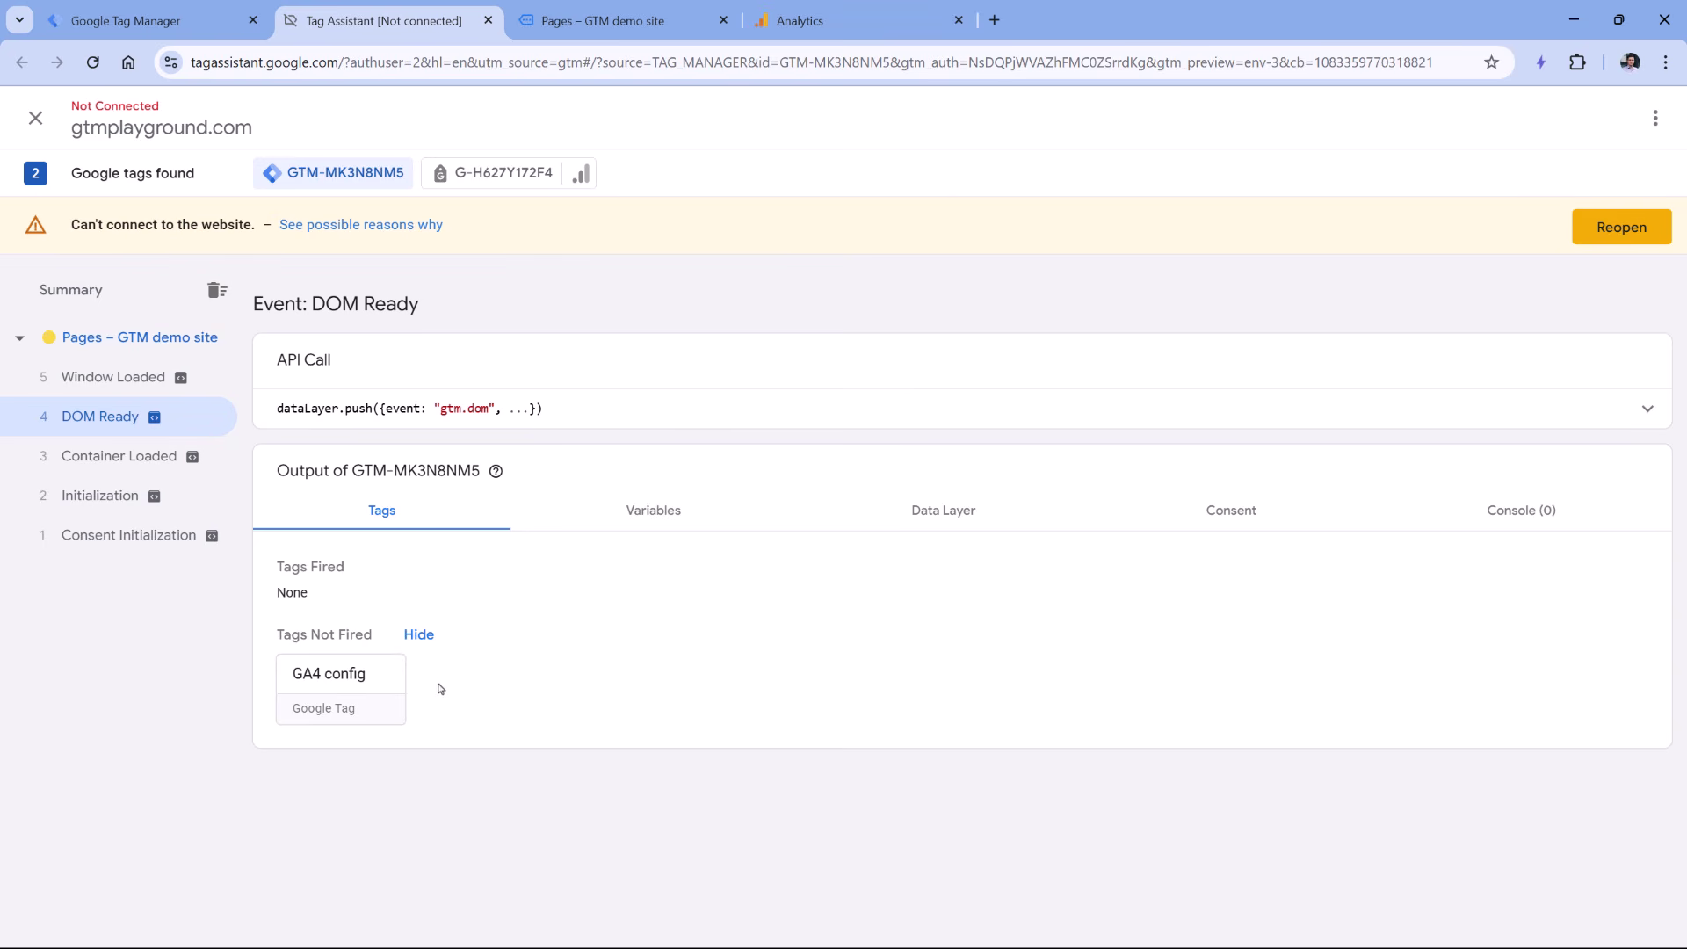
click(119, 496)
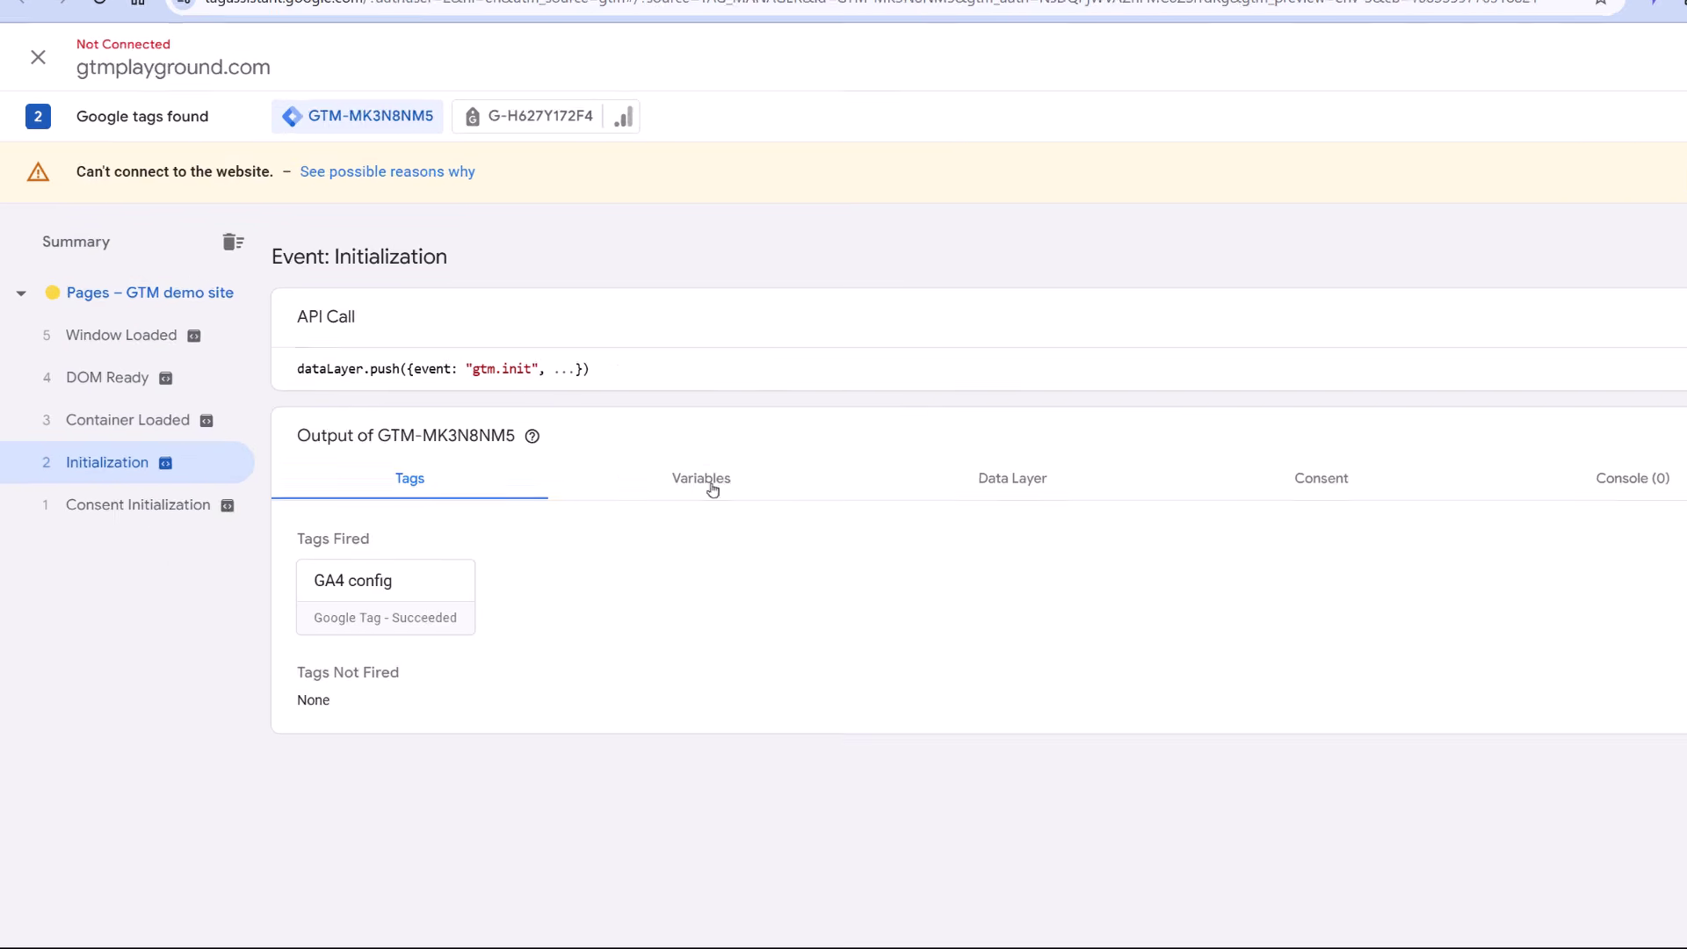
Examine the variable values of the Initialization event and compare them with the Container Loaded and DOM Ready events.
click(712, 489)
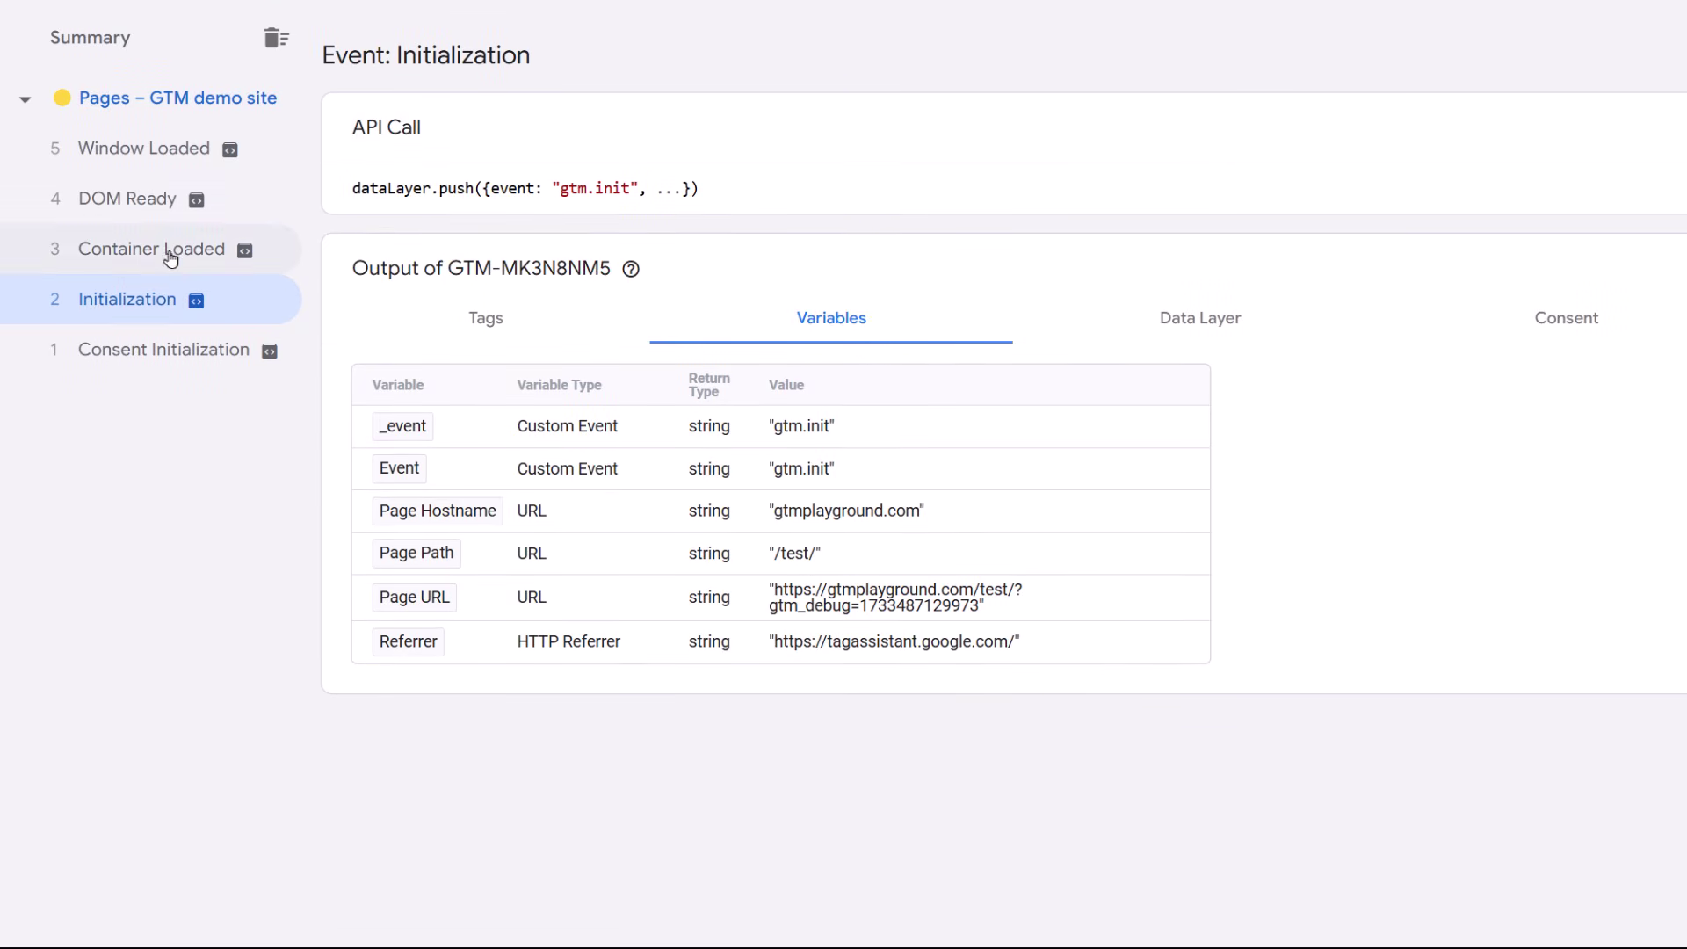
click(170, 258)
click(155, 199)
click(162, 249)
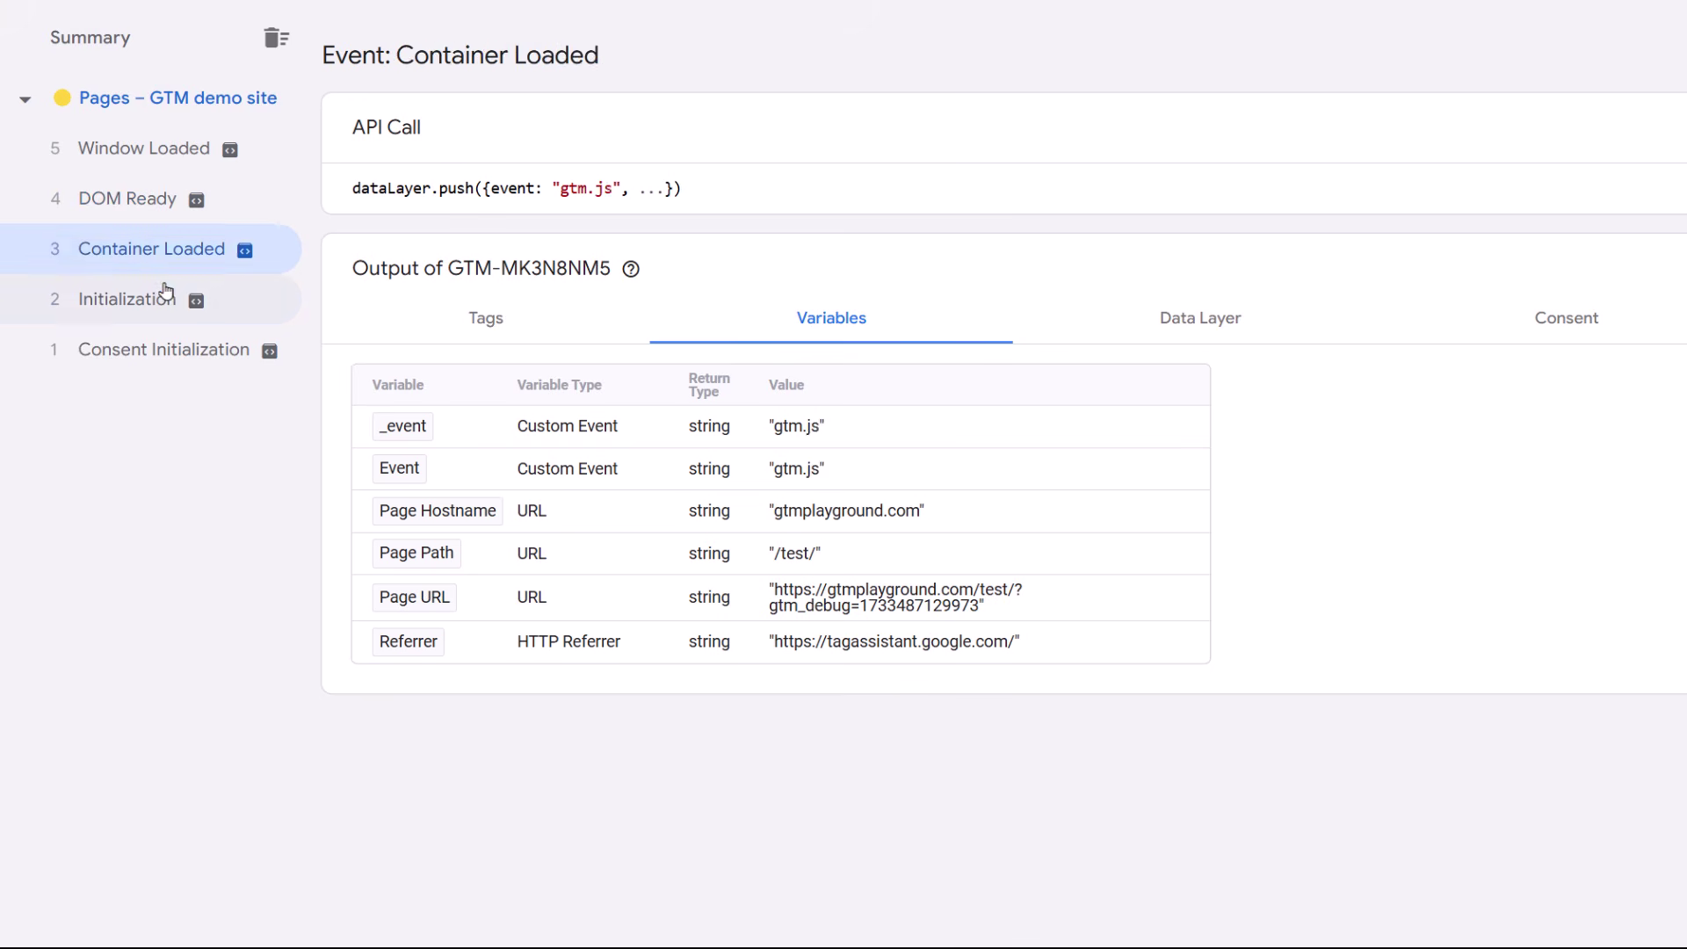
click(166, 292)
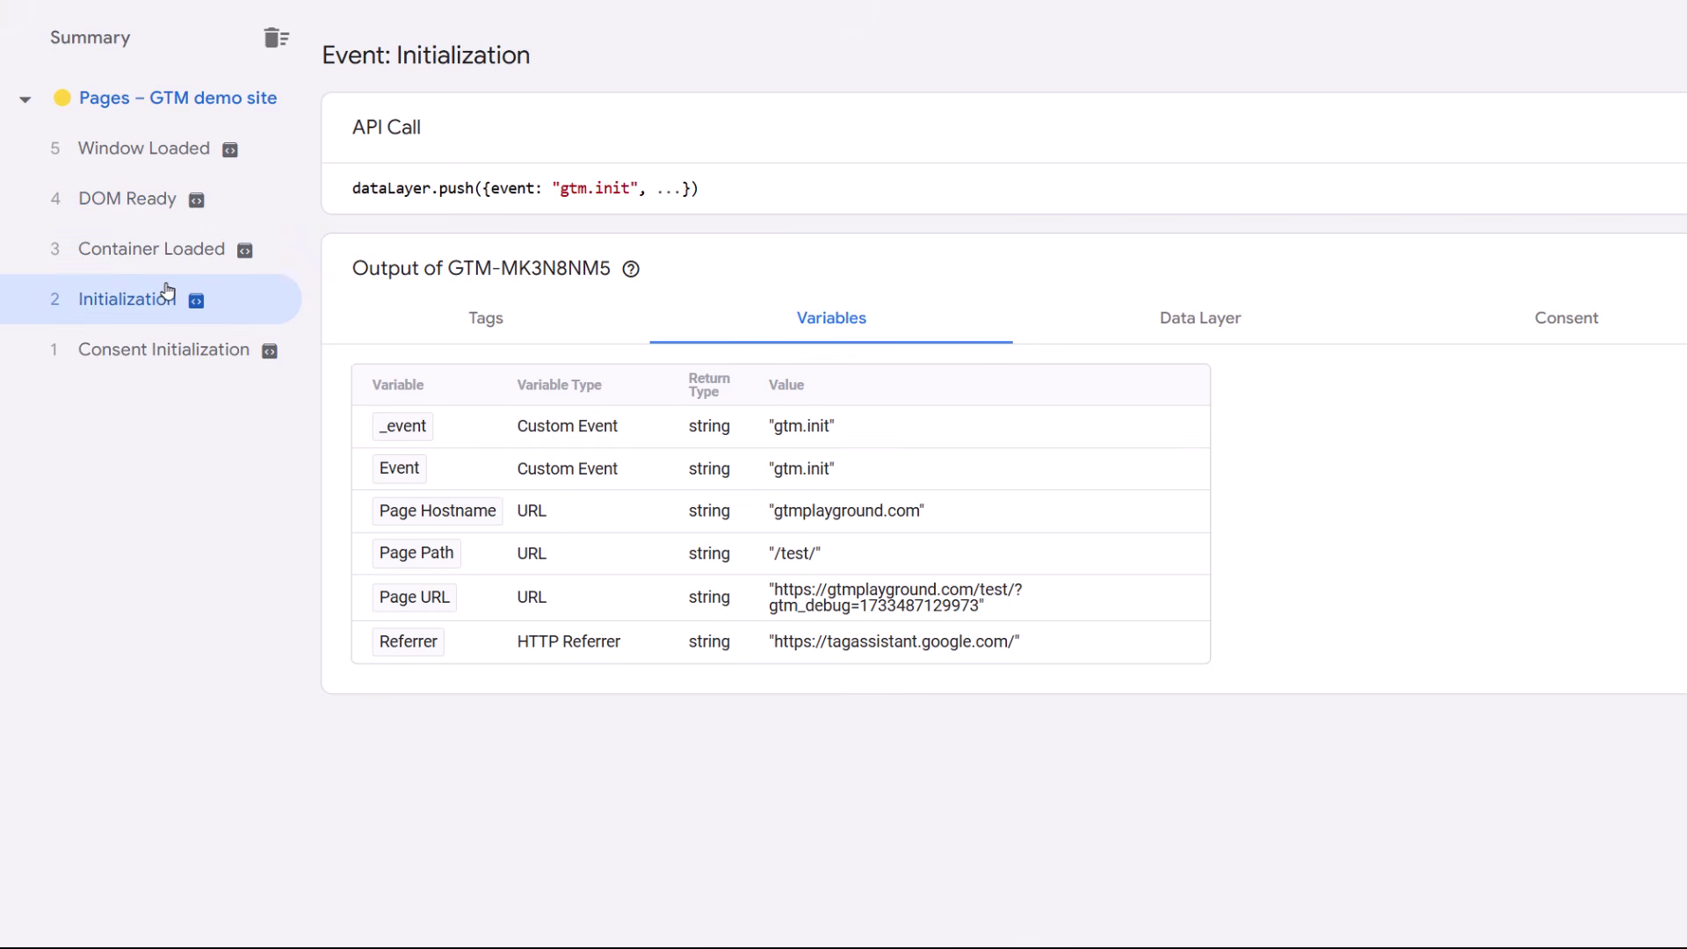
Review the Initialization event's data layer, consent and console output, then return to its fired tags.
click(1228, 324)
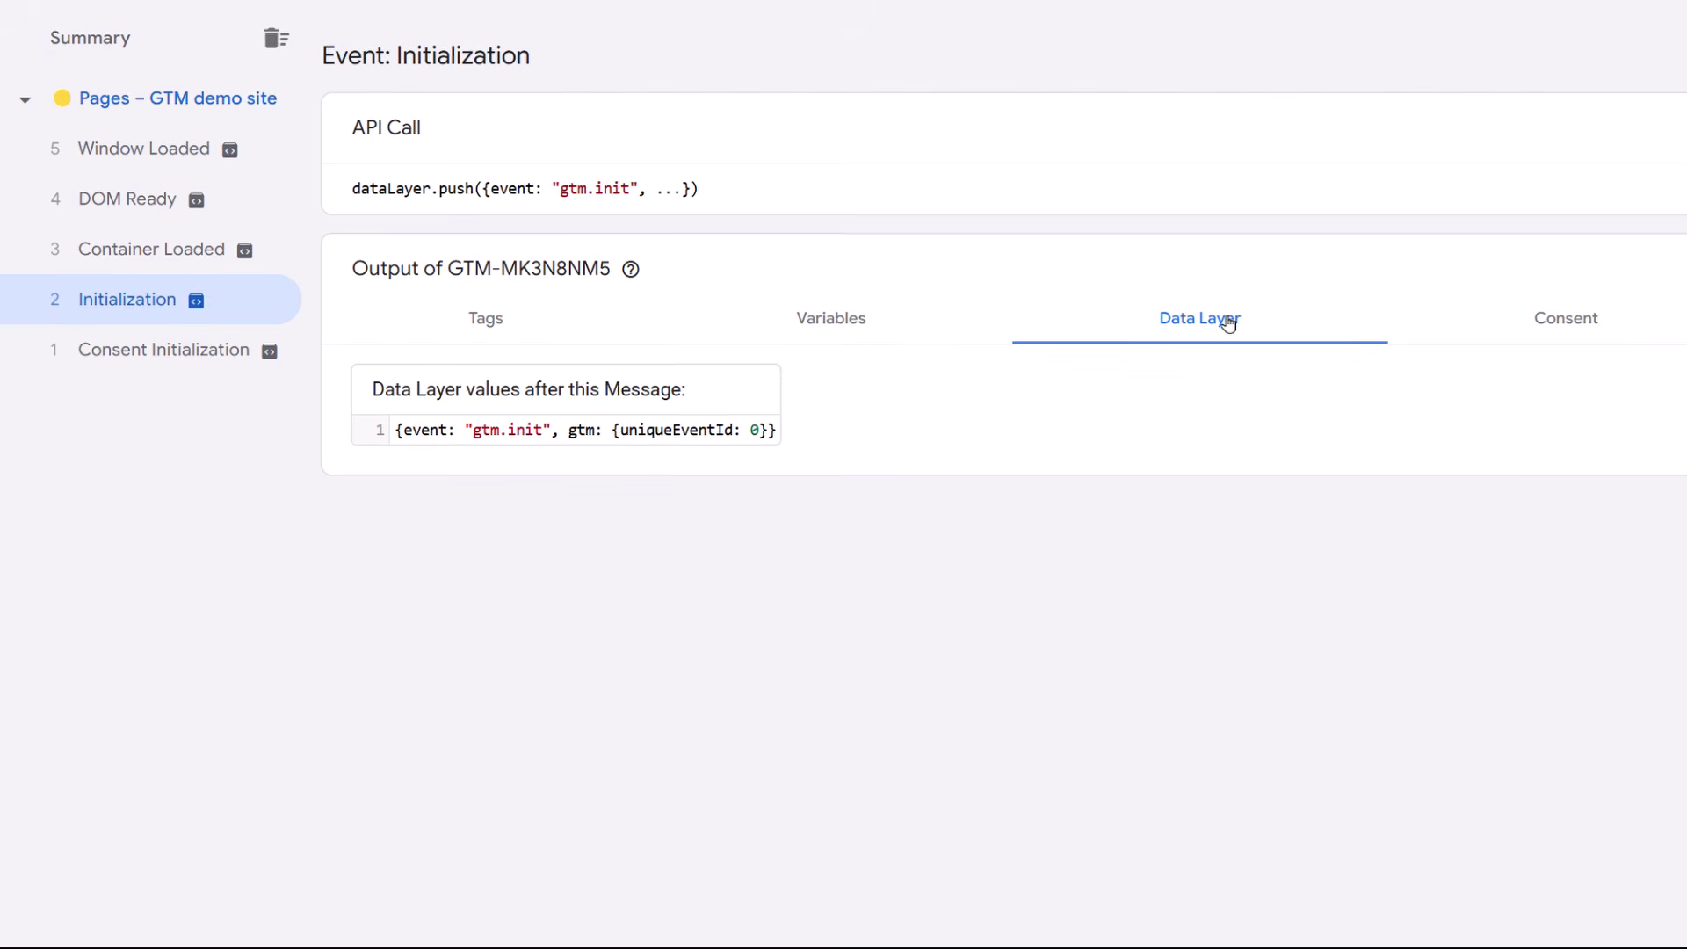
click(1594, 321)
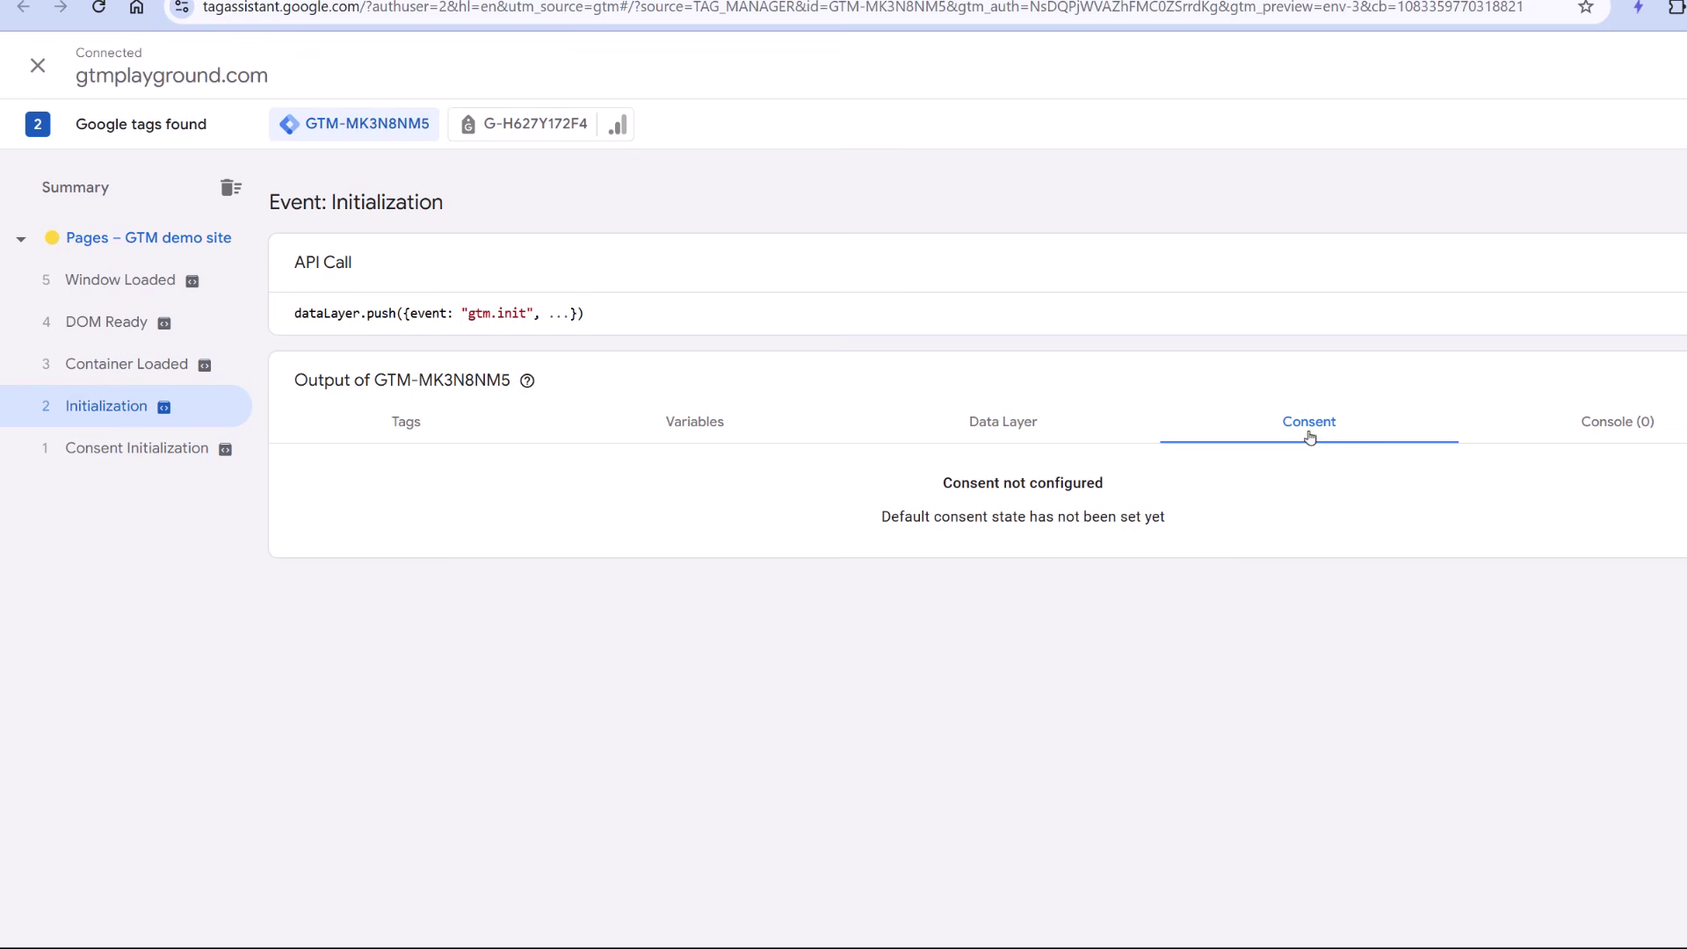
click(1632, 423)
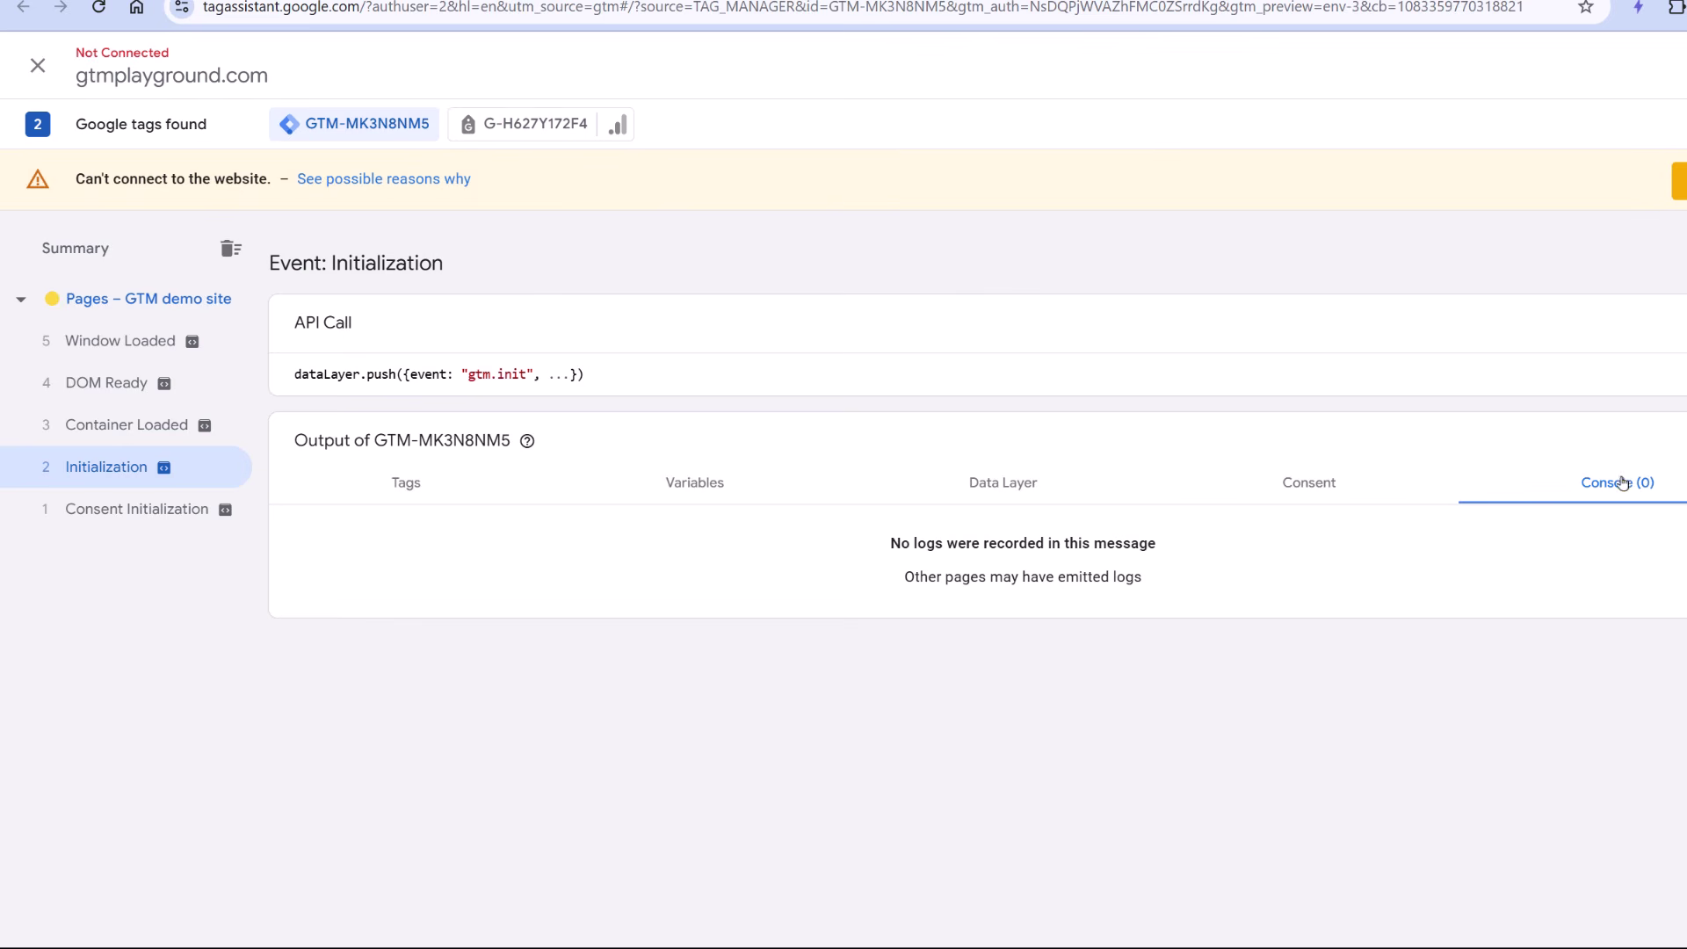
click(427, 486)
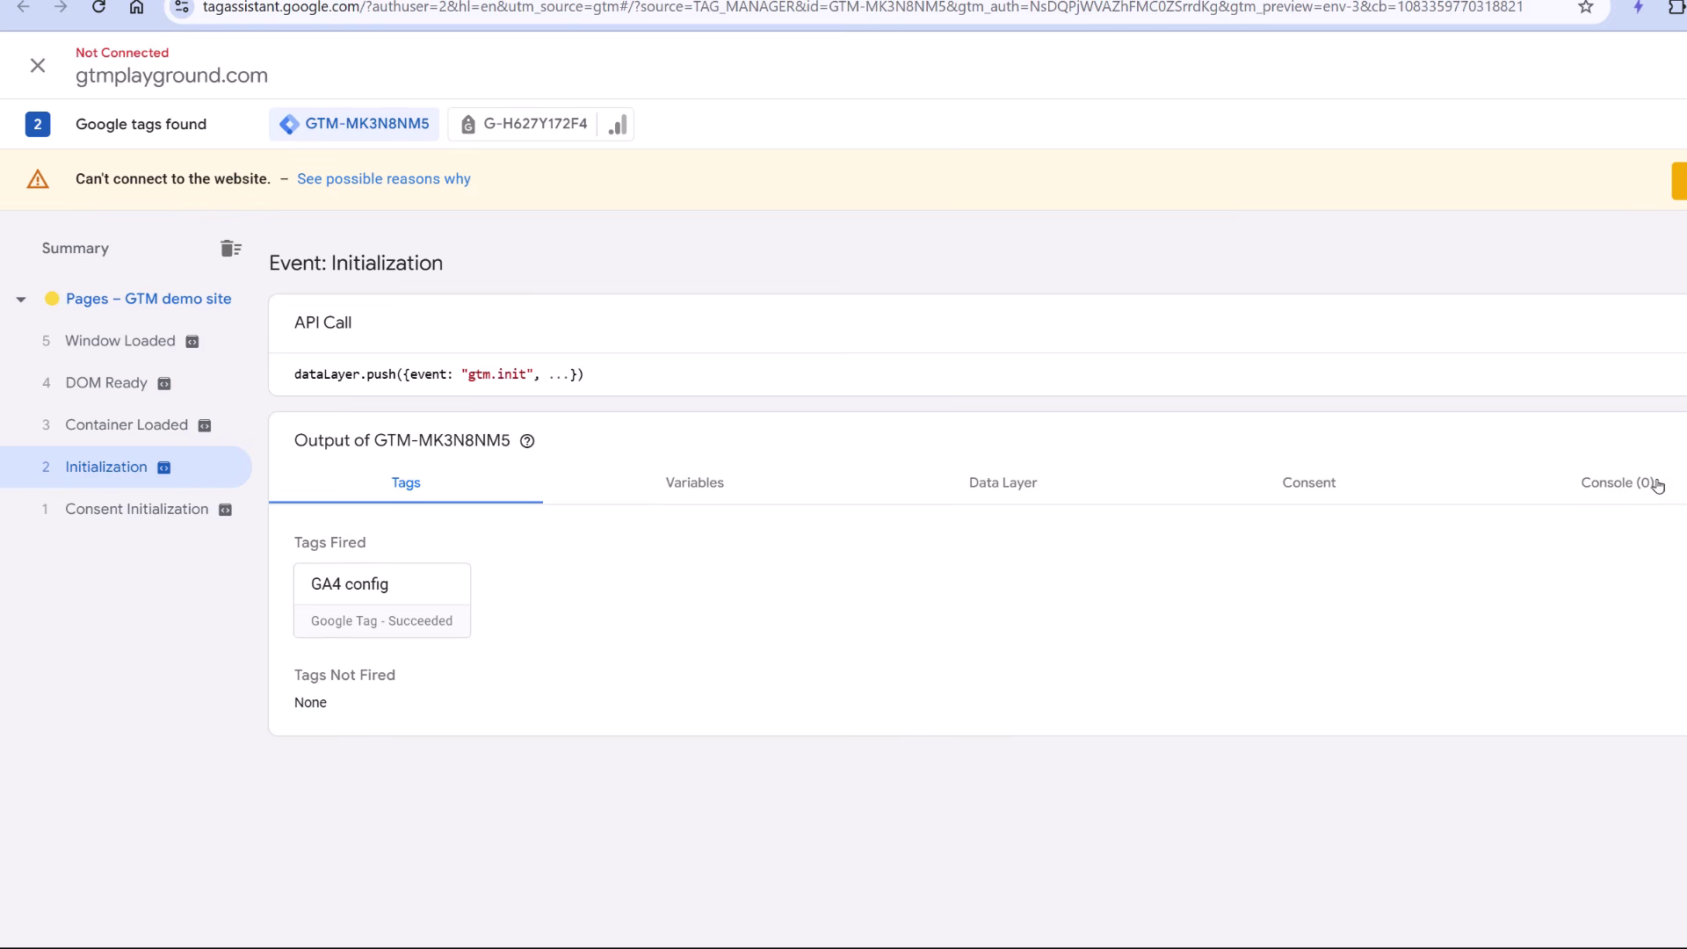
click(1623, 499)
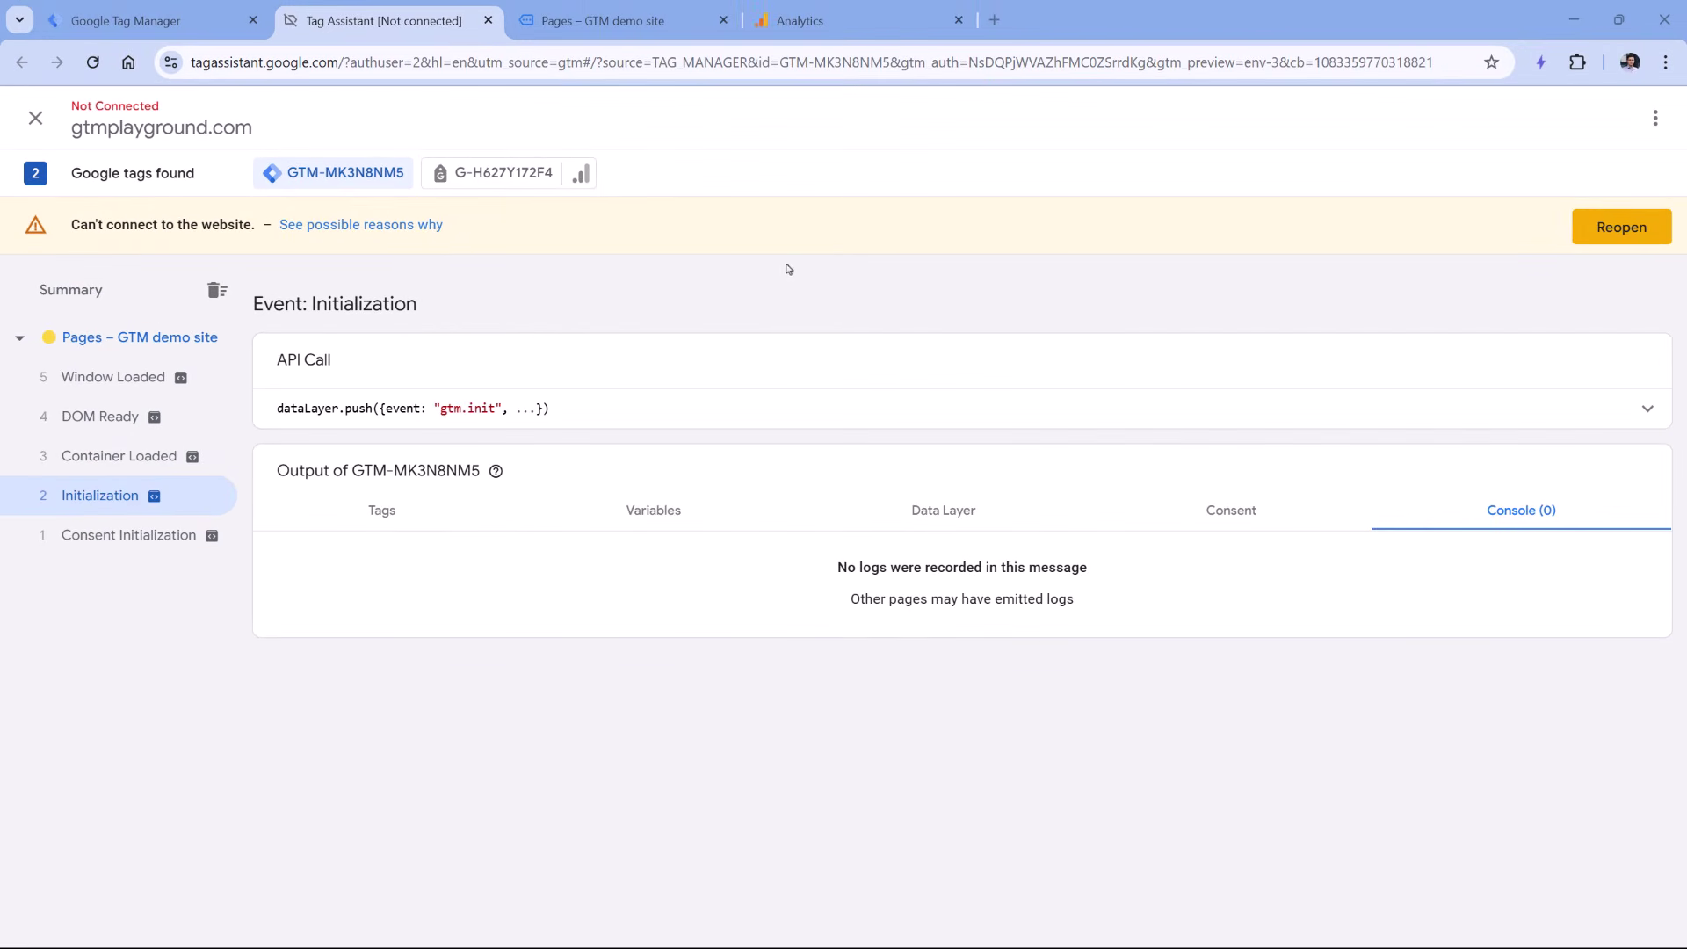
click(384, 513)
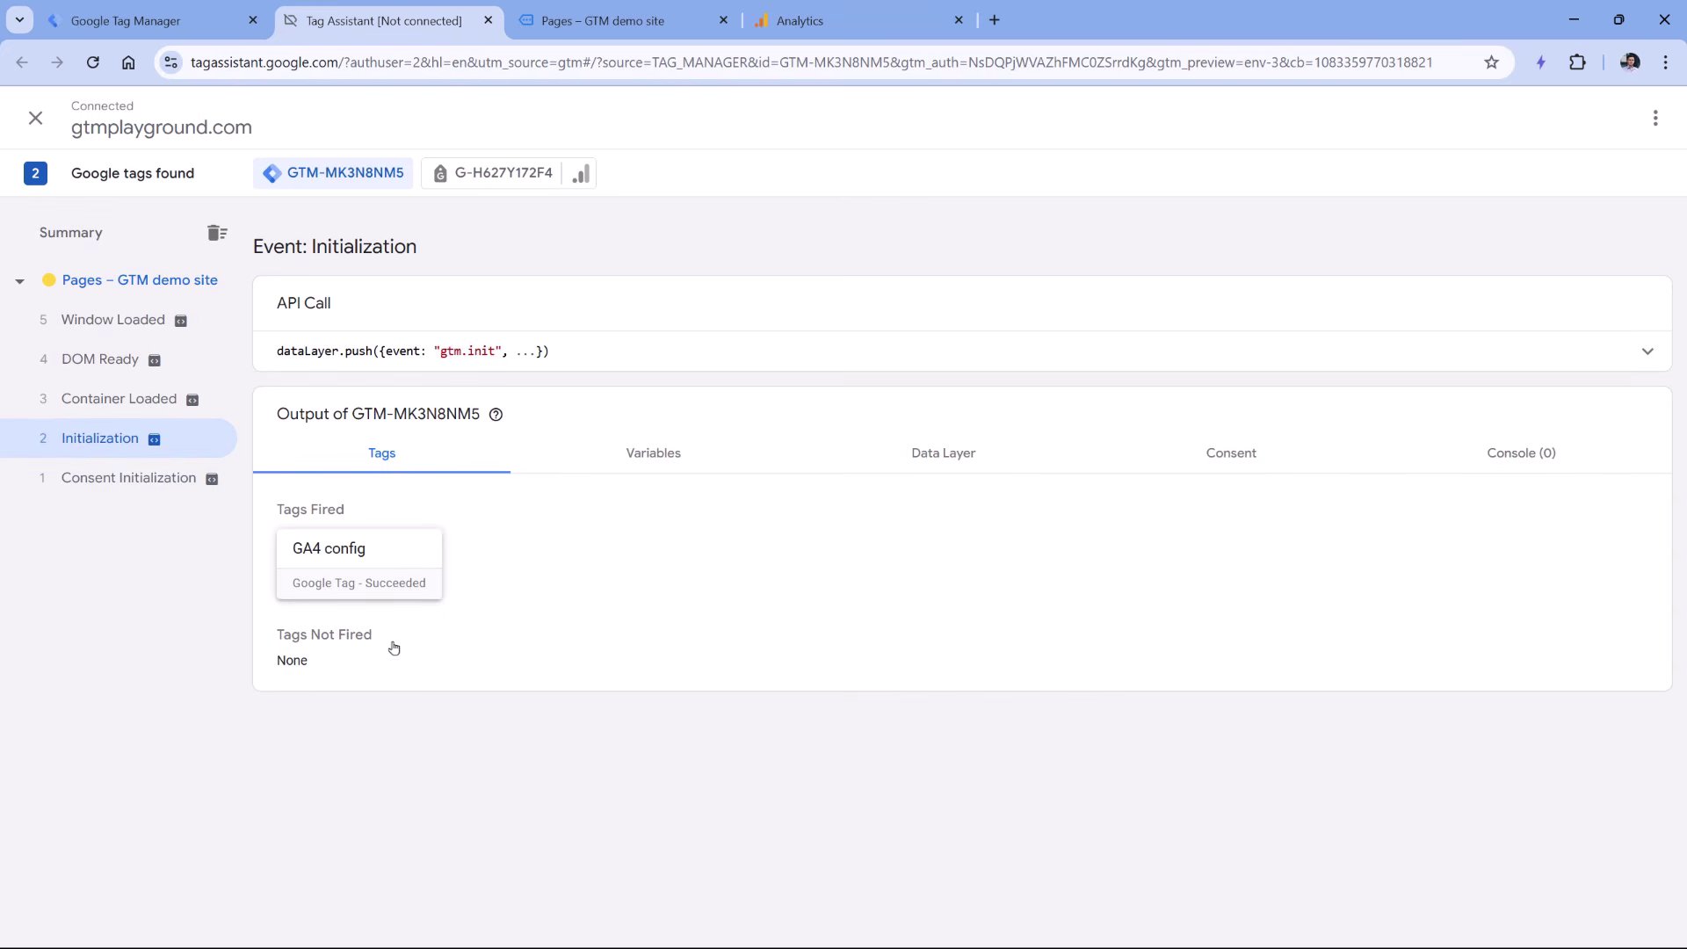
Inspect the fired GA4 config tag's details with variables displayed as values, highlighting its trigger filter and Tag ID.
click(365, 562)
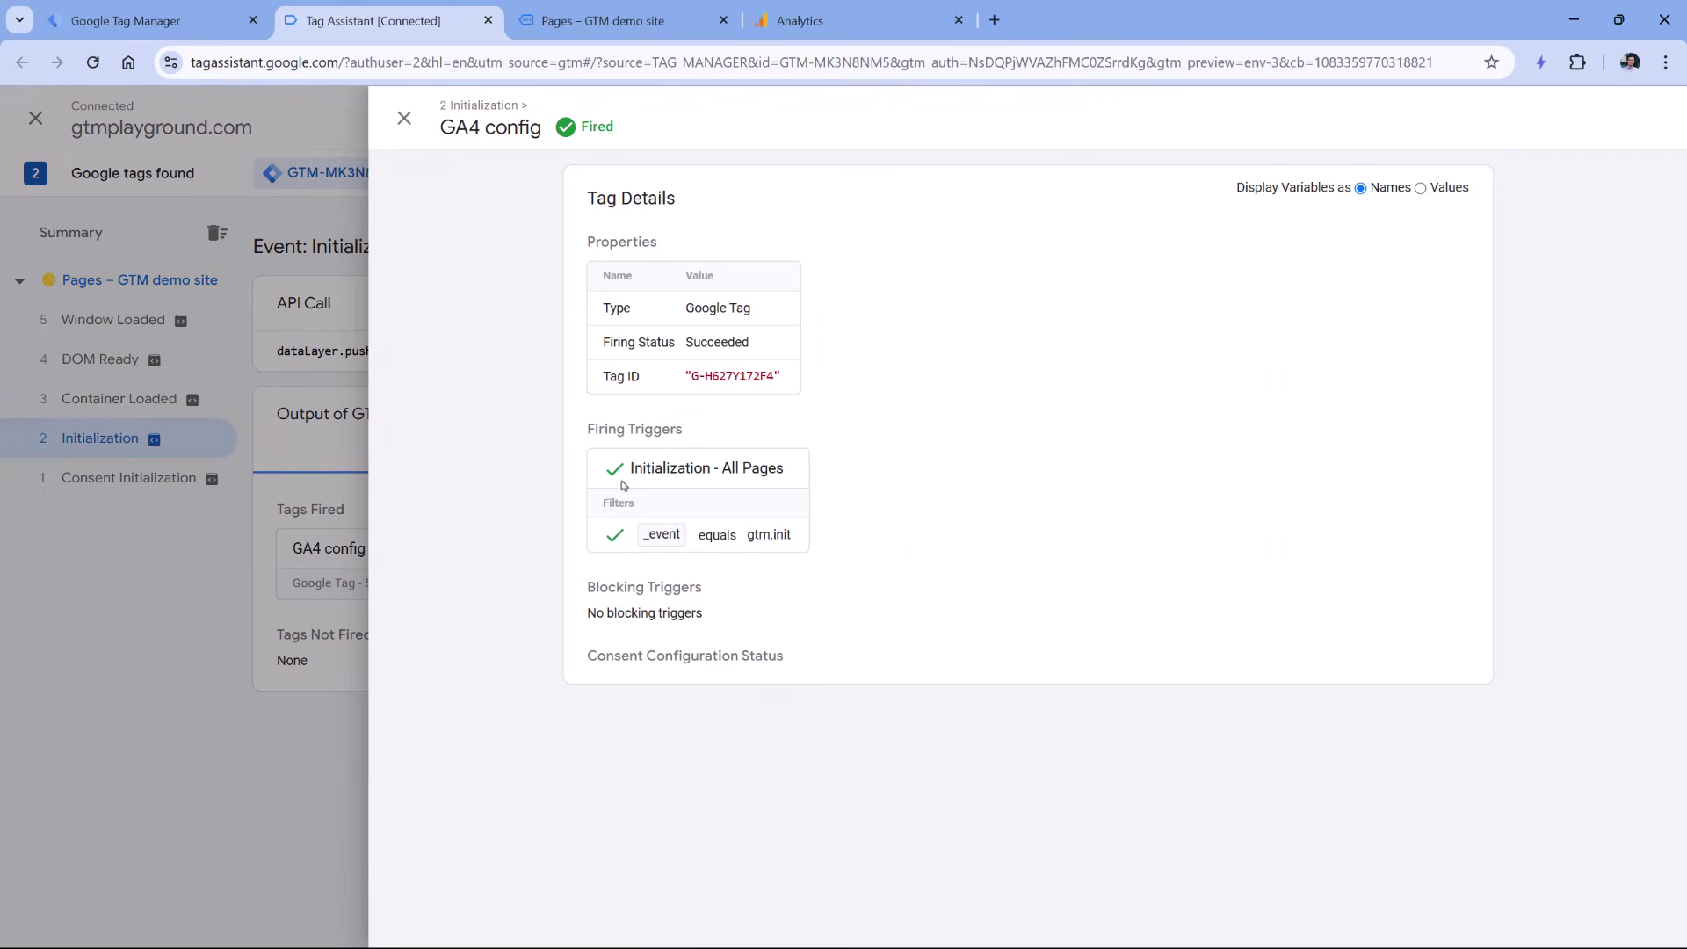
drag(588, 431, 693, 439)
click(614, 540)
click(1421, 188)
double_click(658, 538)
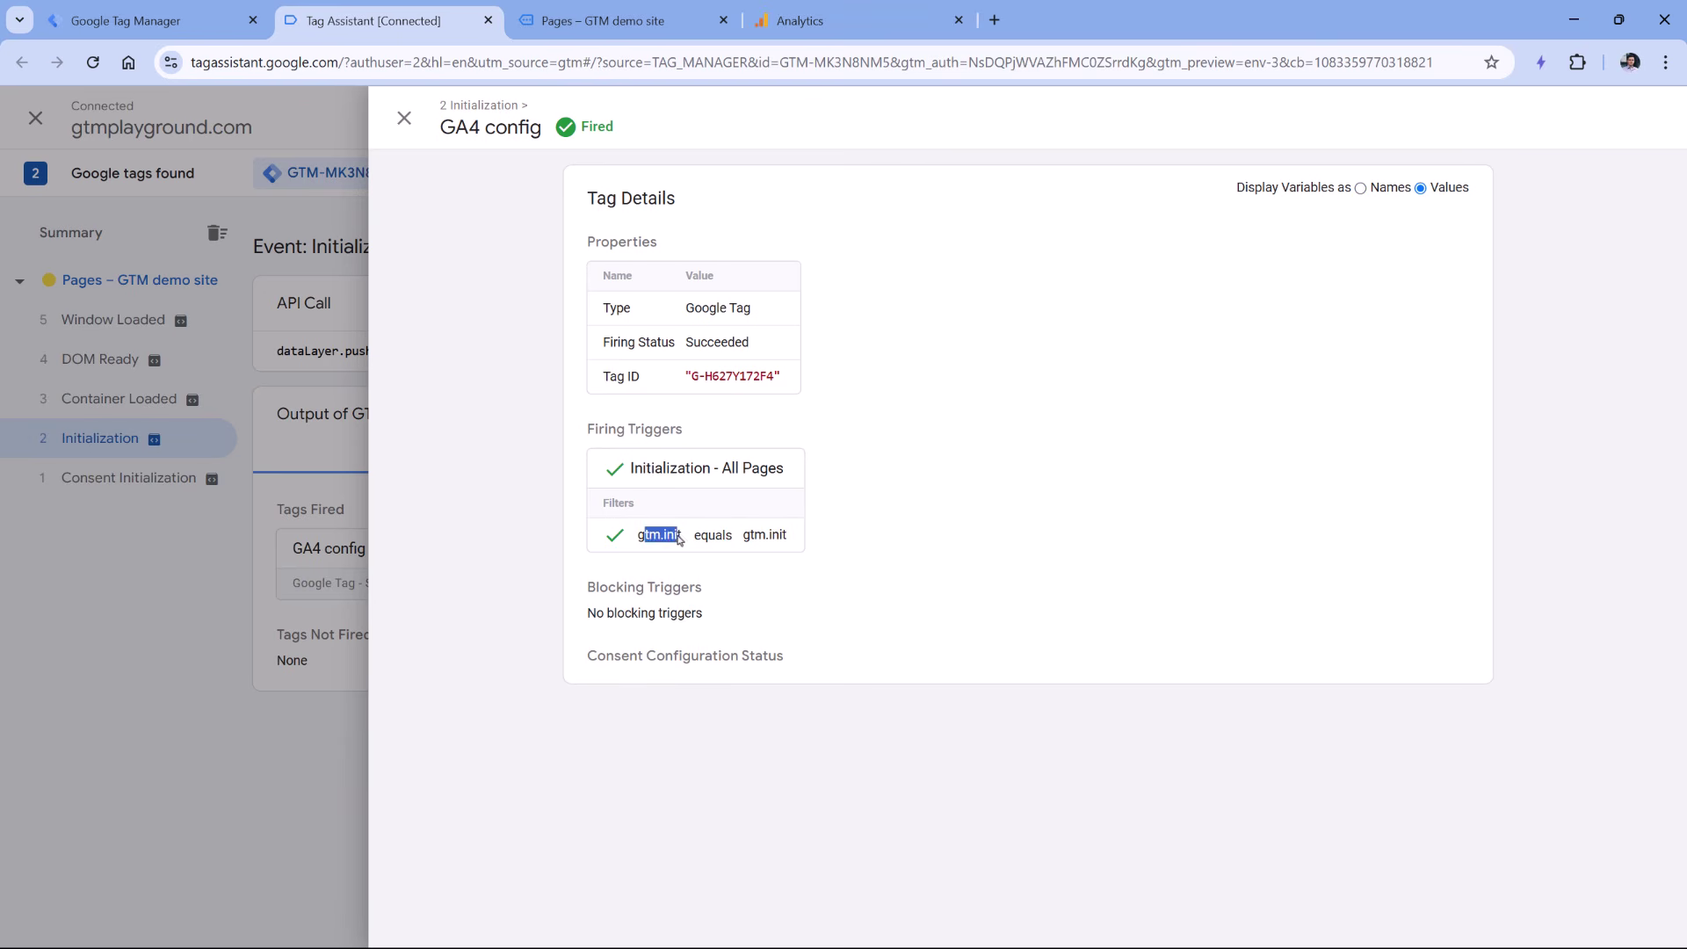
click(658, 538)
double_click(713, 536)
double_click(747, 536)
click(754, 565)
drag(687, 372, 778, 378)
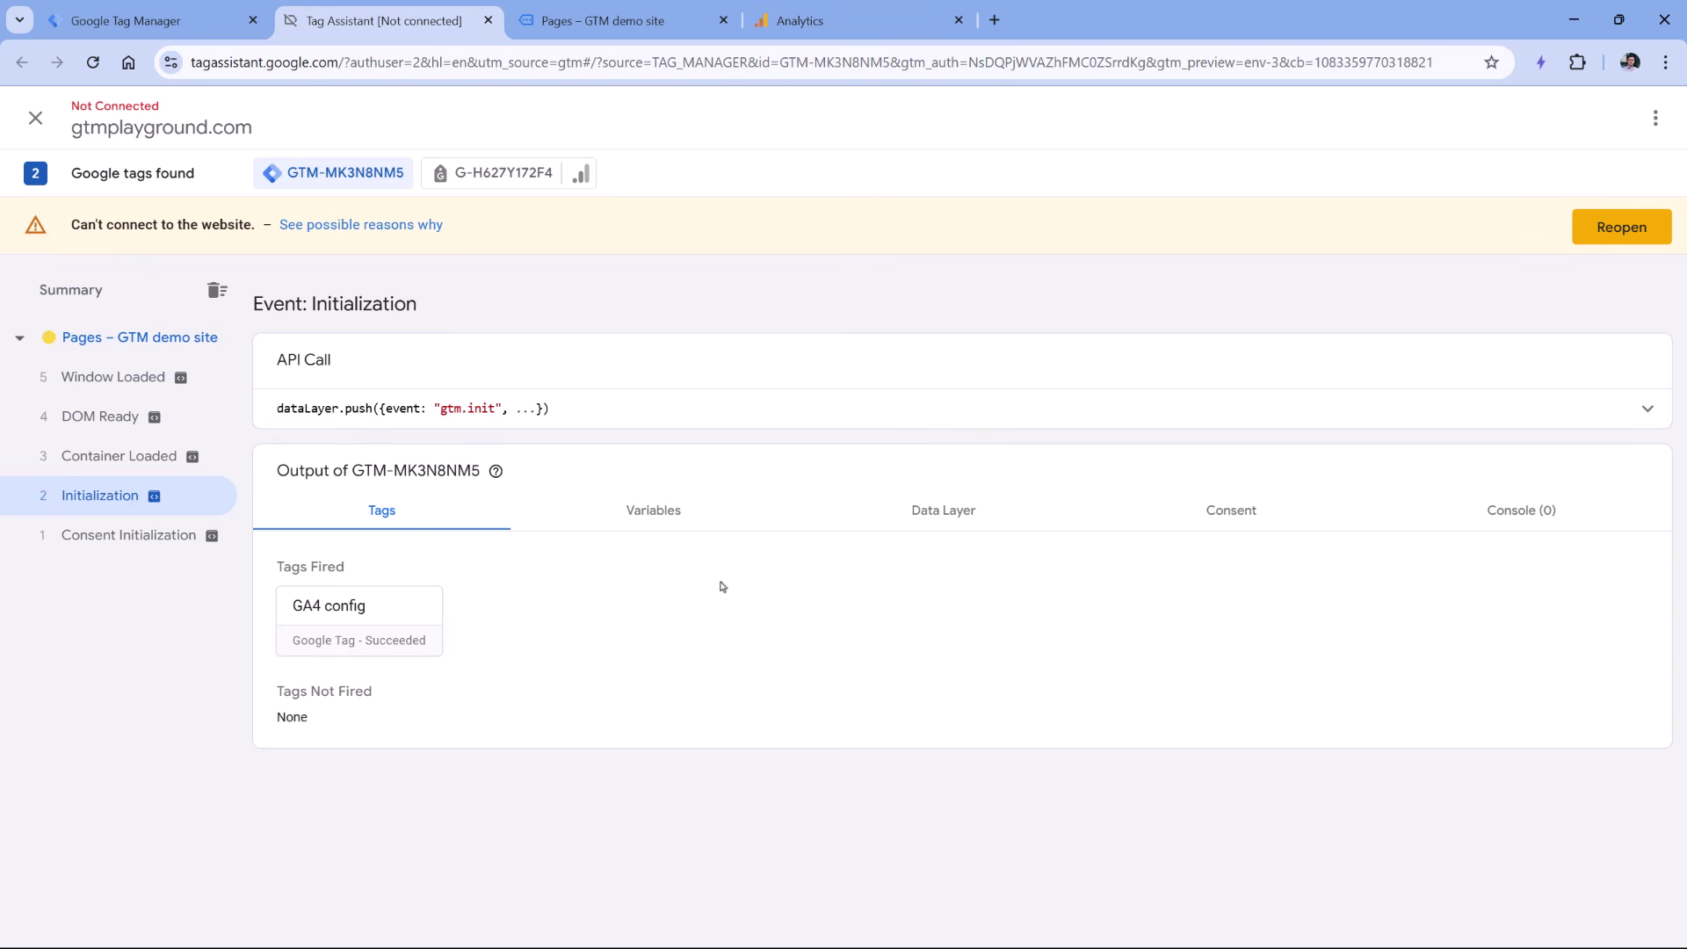
Switch to Google Analytics, close the web stream details and open DebugView from the property's Admin settings.
click(852, 28)
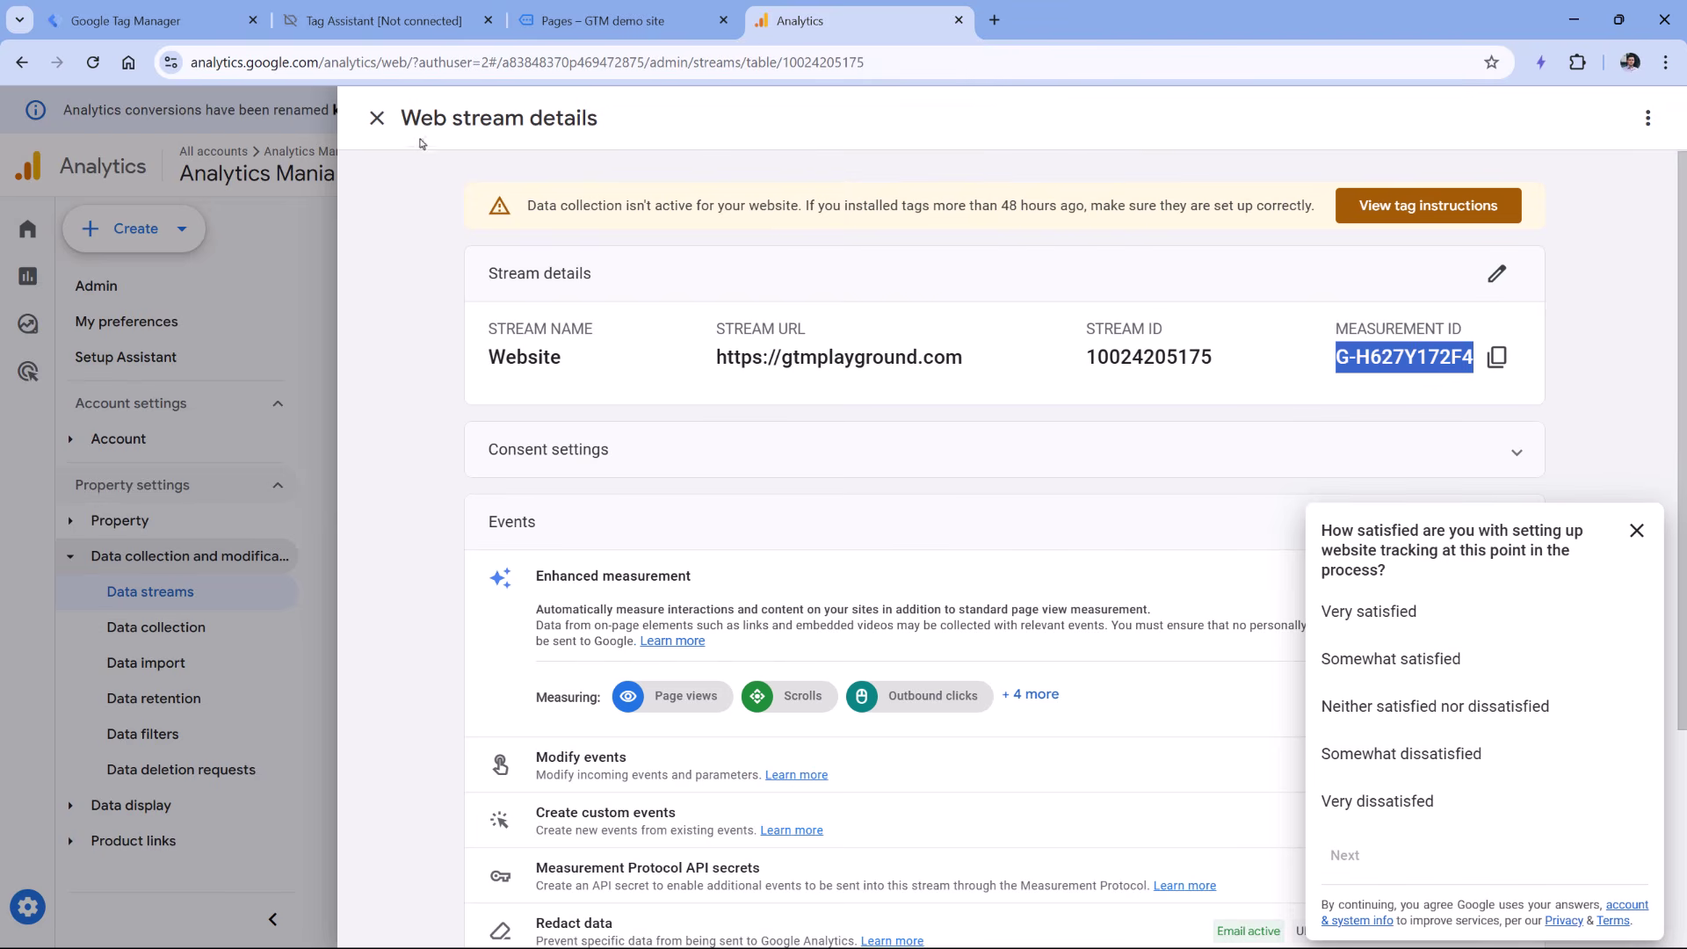
click(371, 123)
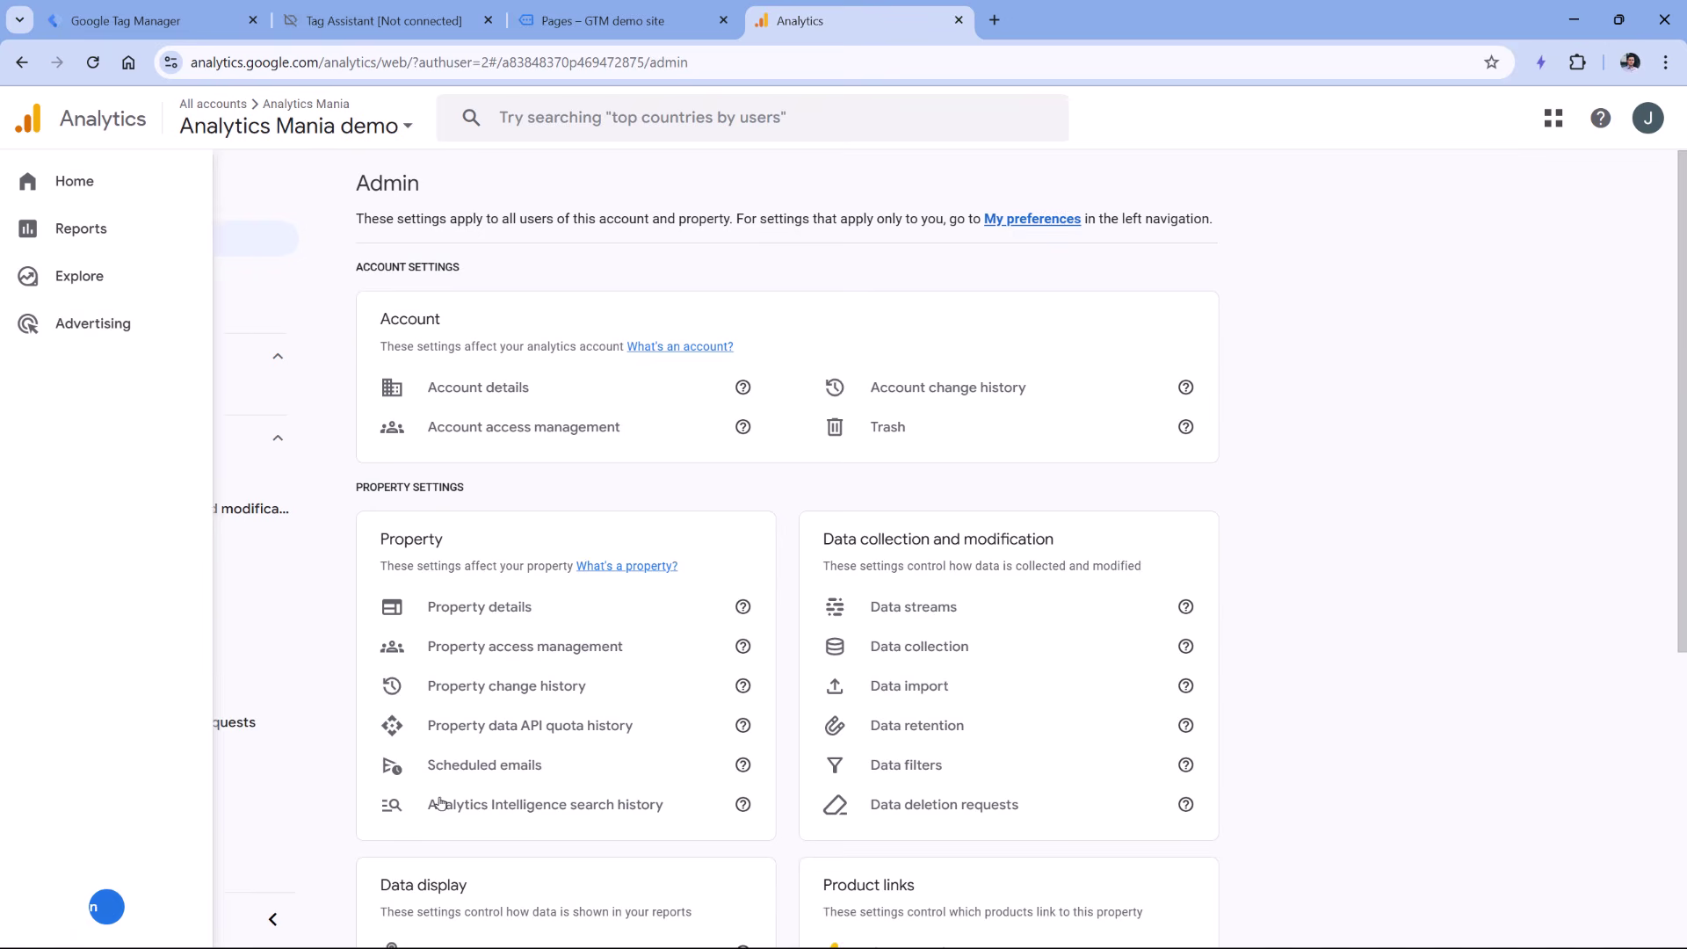
scroll(742, 472, down, 3)
scroll(742, 473, down, 2)
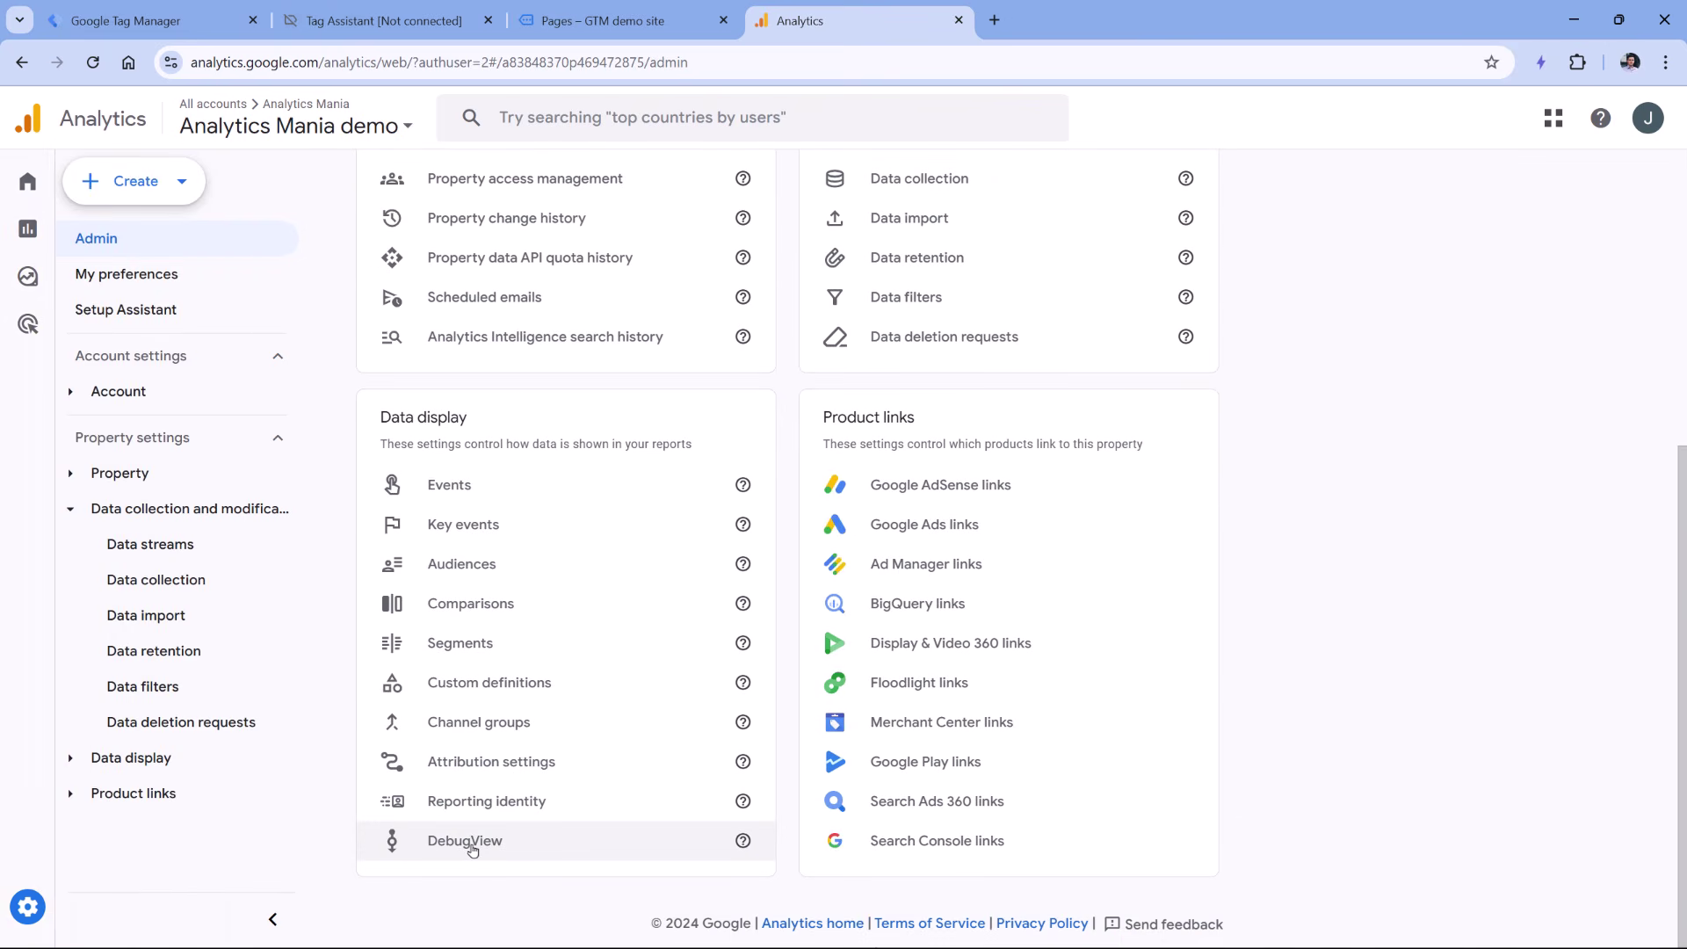
click(465, 841)
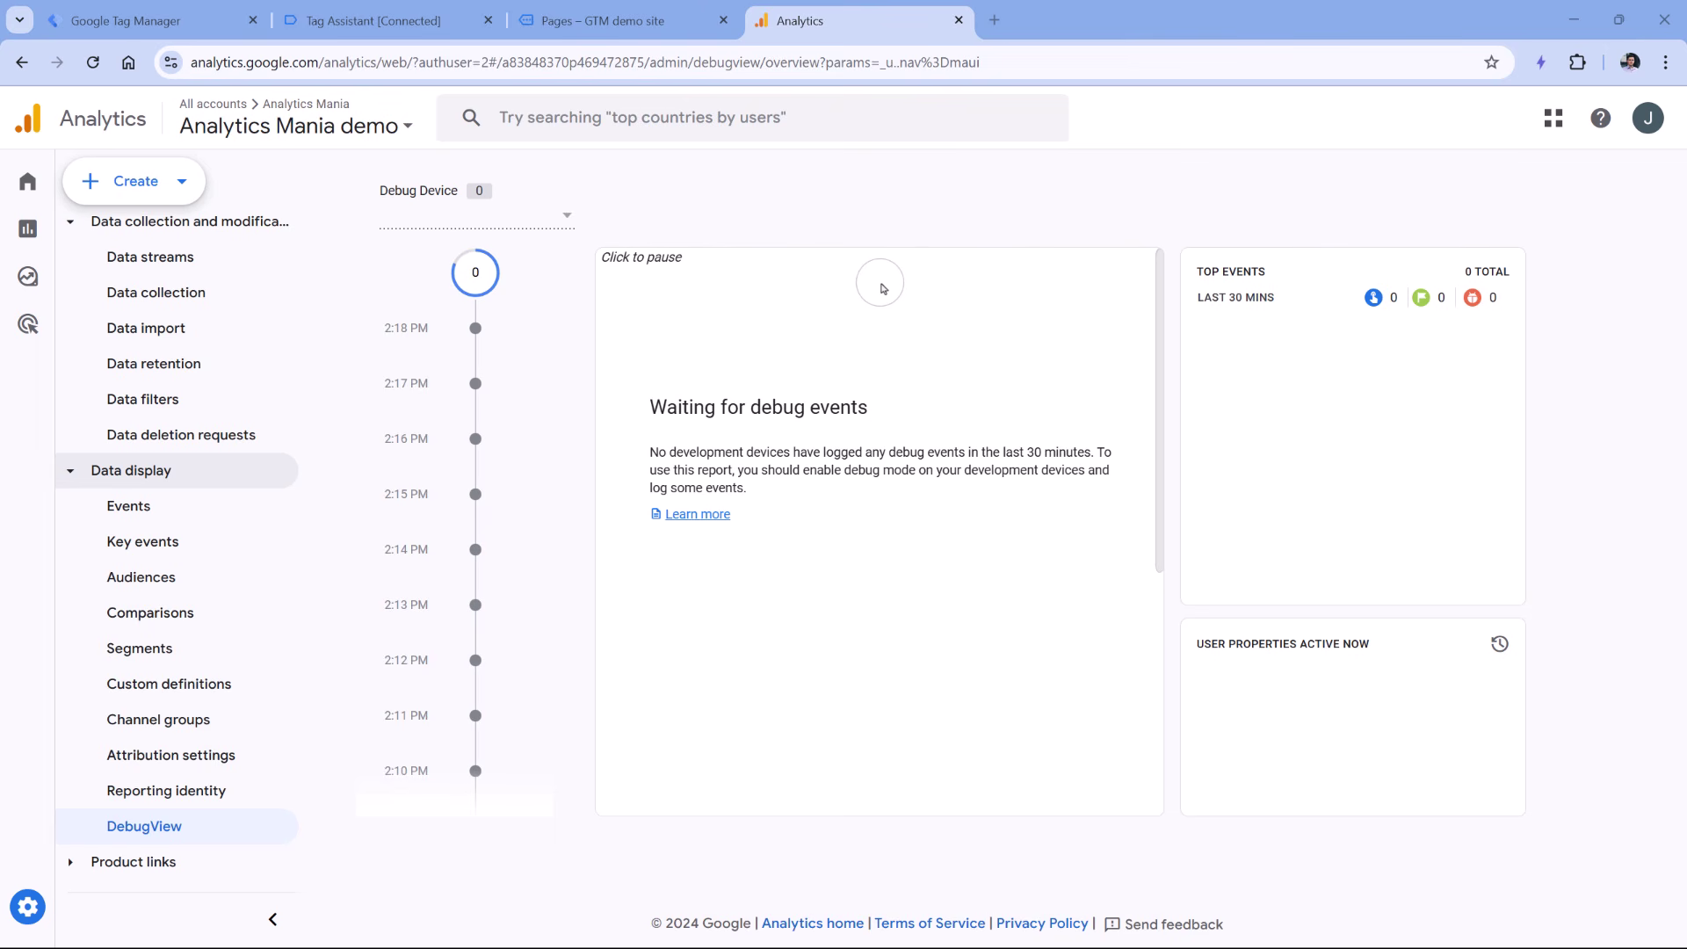
Reload the demo site's Pages page in debug mode and return to DebugView in Google Analytics.
click(615, 21)
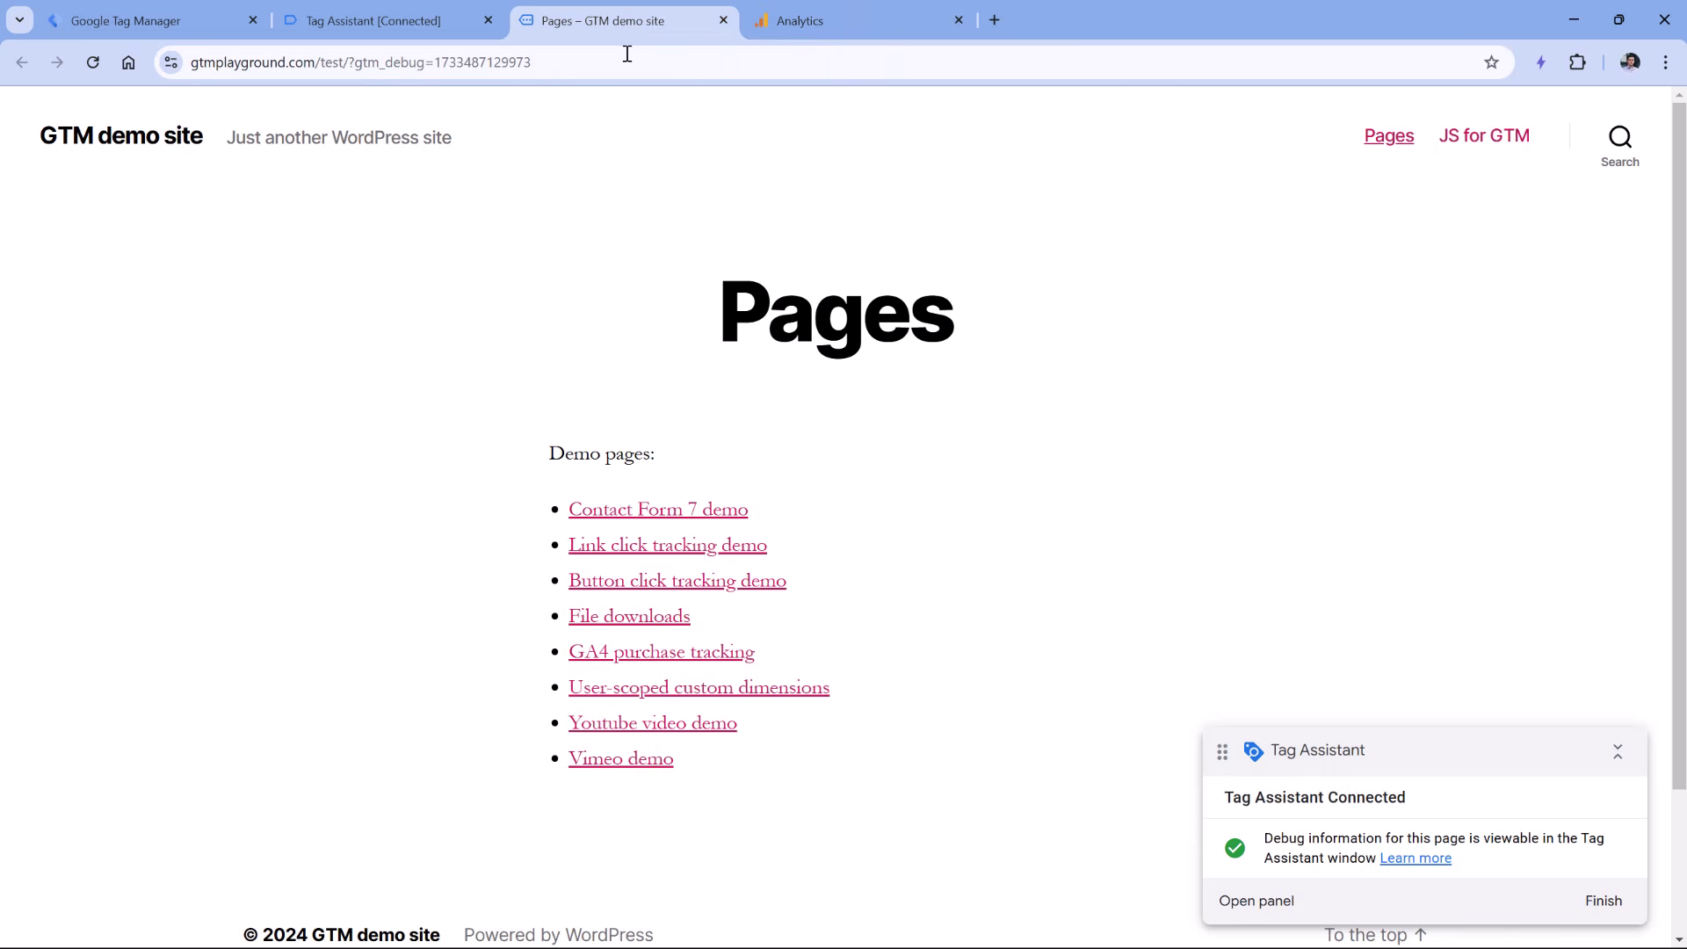
click(92, 62)
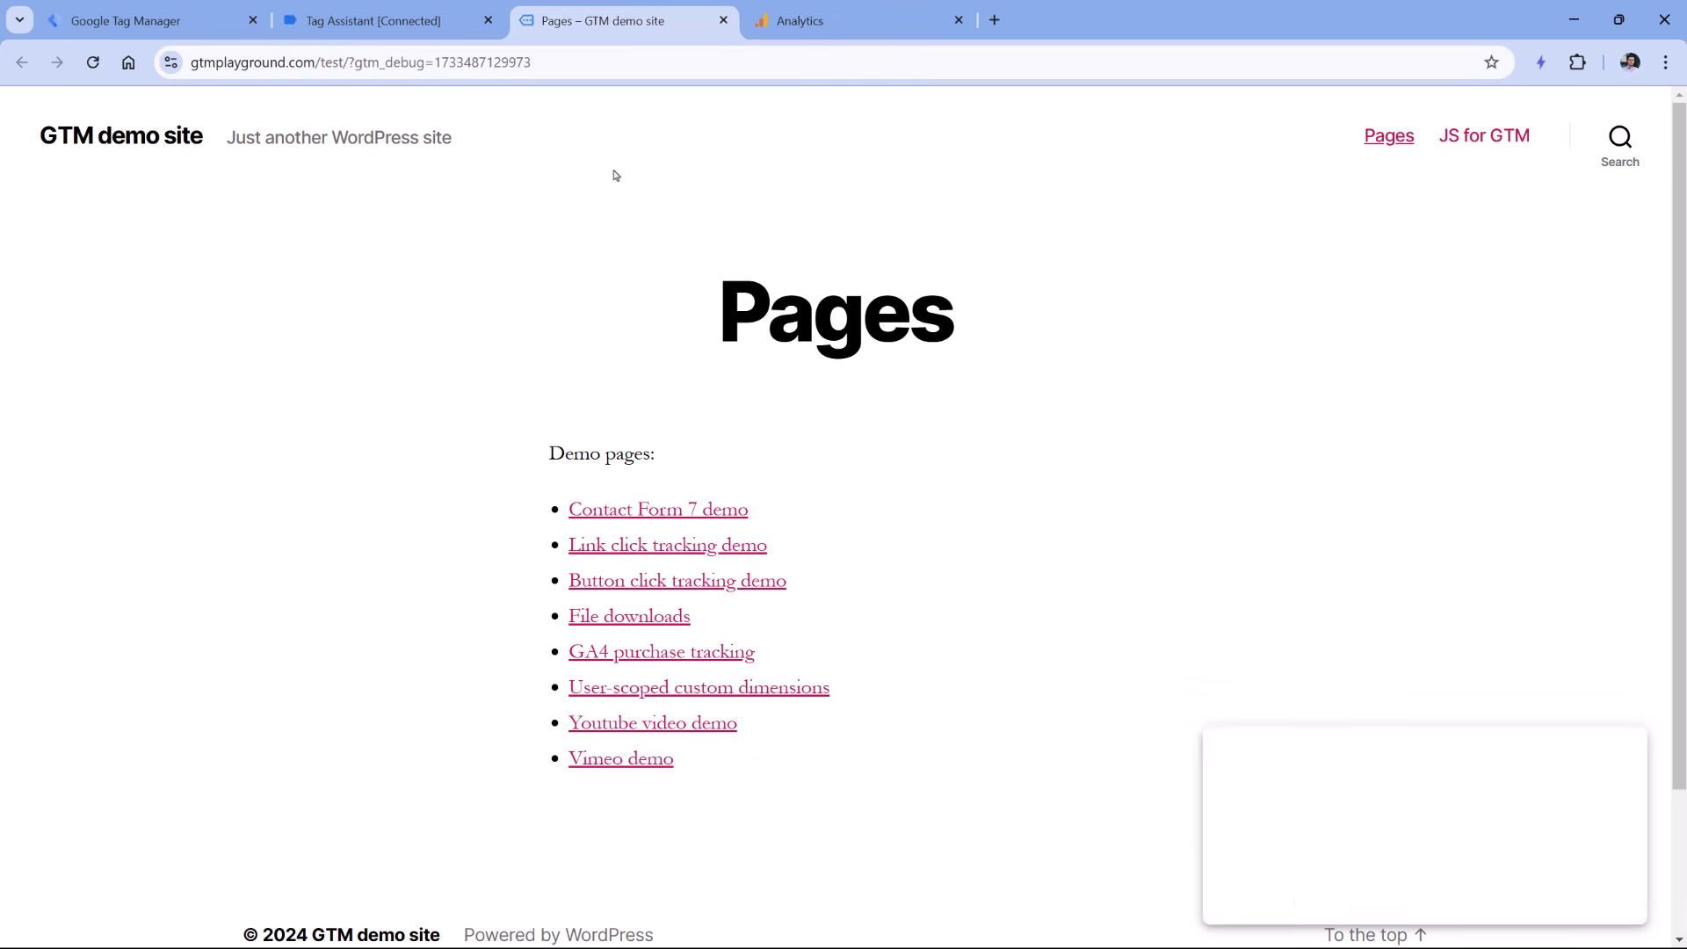
click(861, 37)
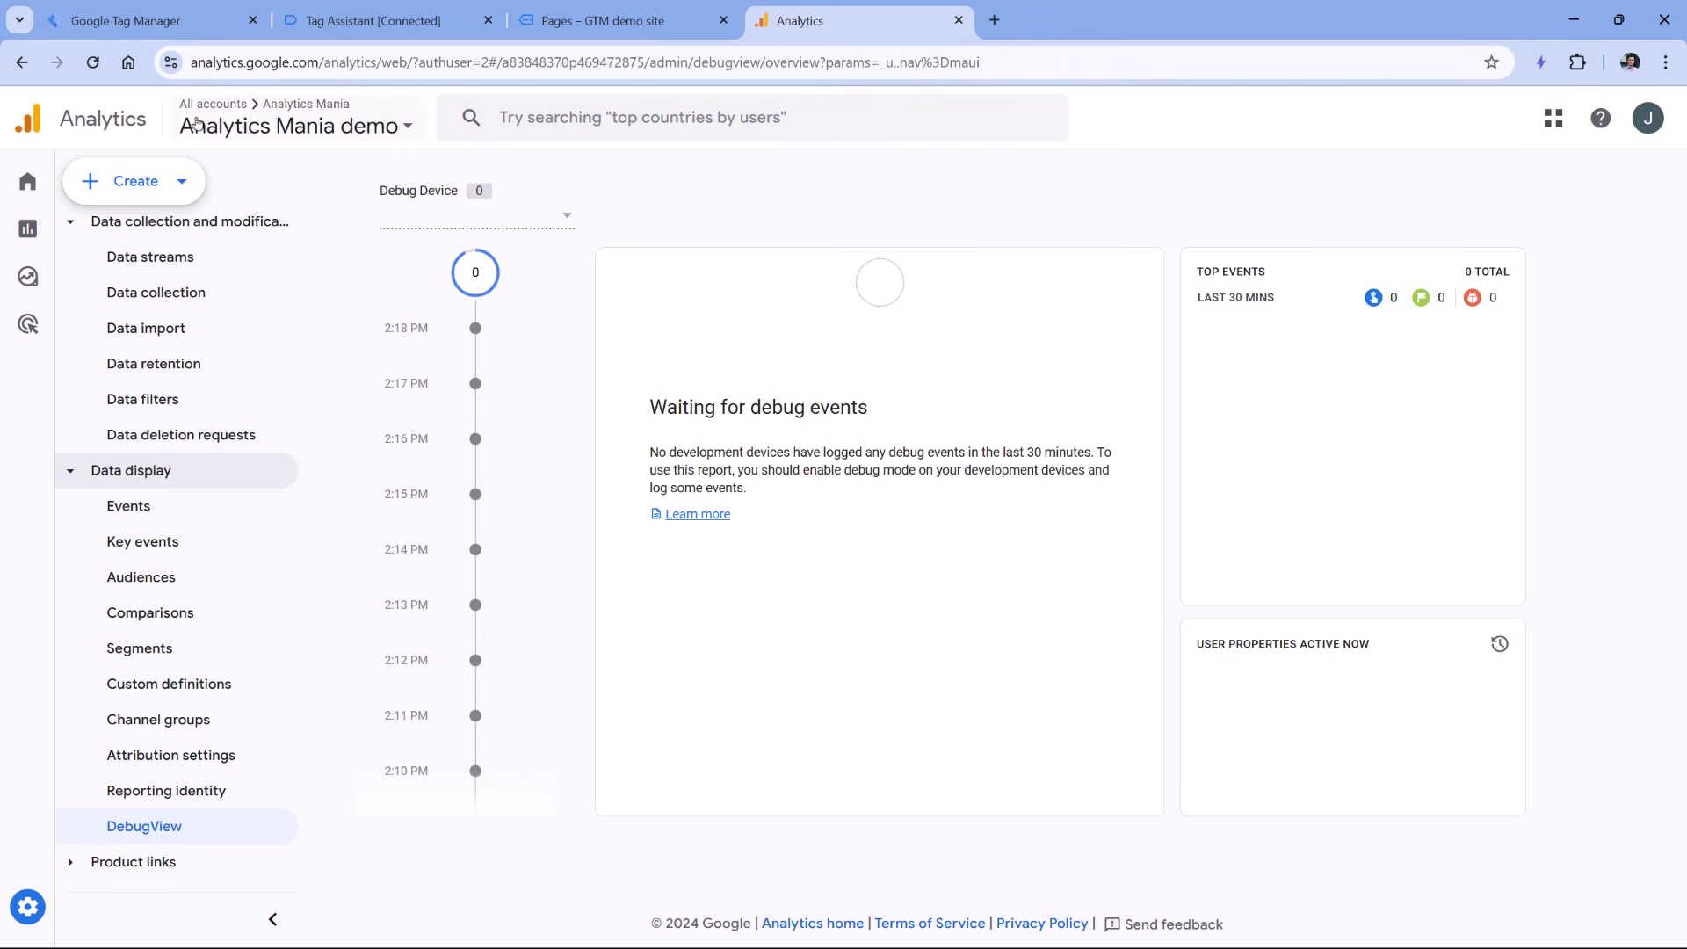
Reload DebugView and look through its timeline for the events received from the demo site.
click(93, 64)
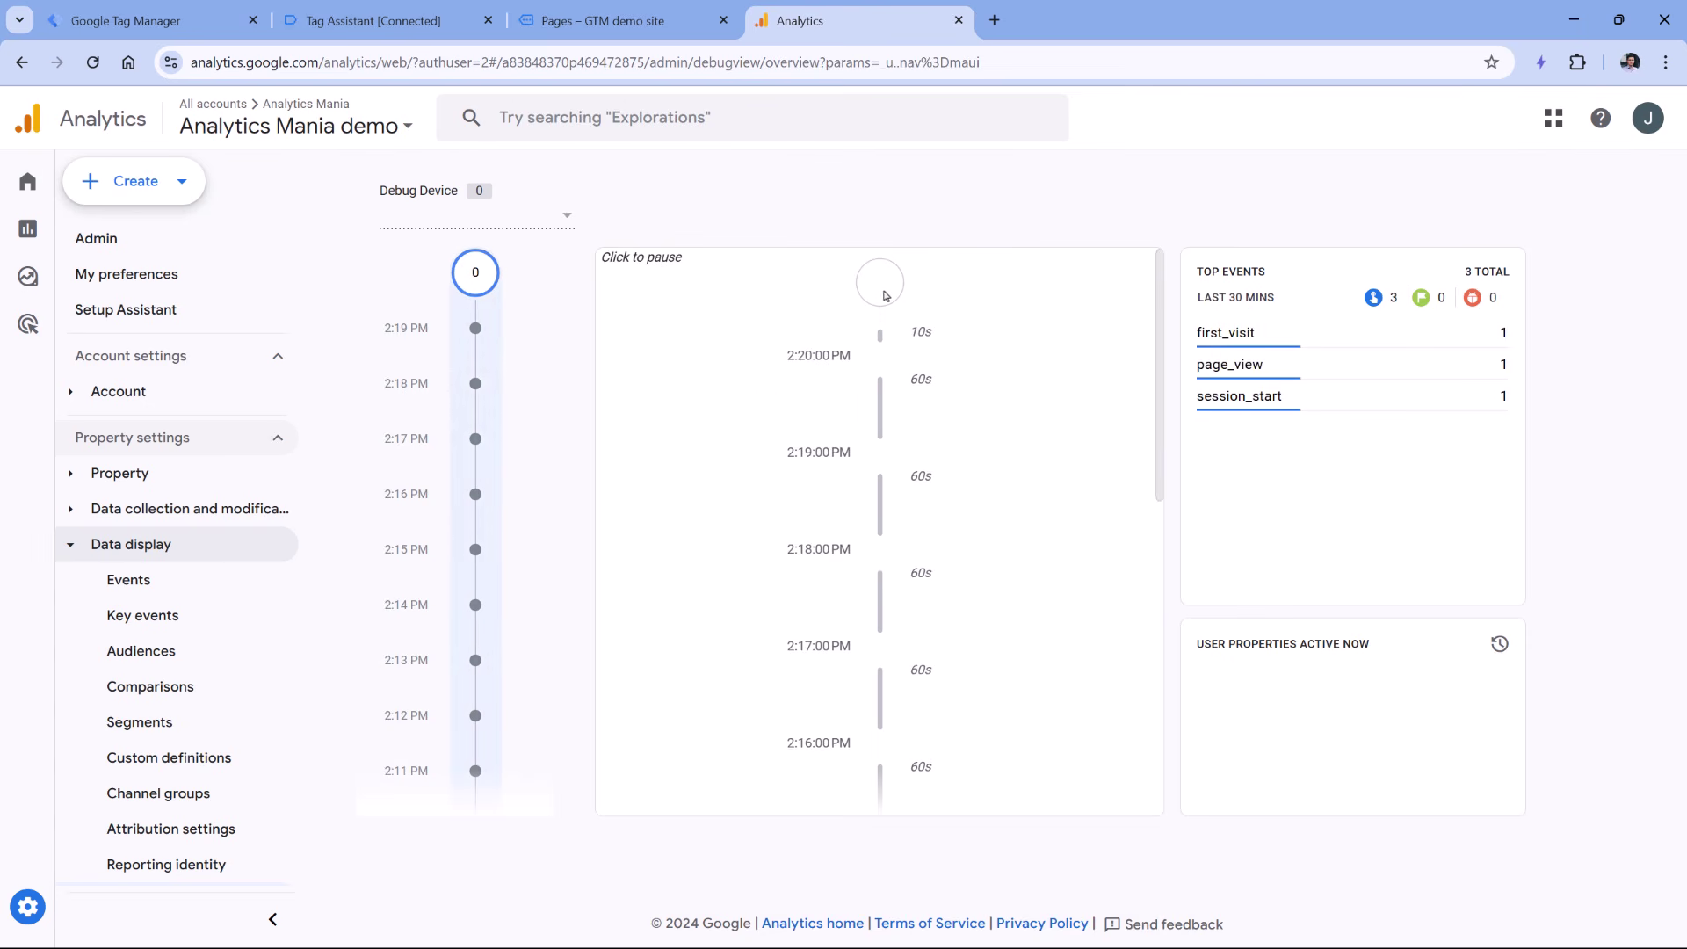
scroll(944, 449, down, 10)
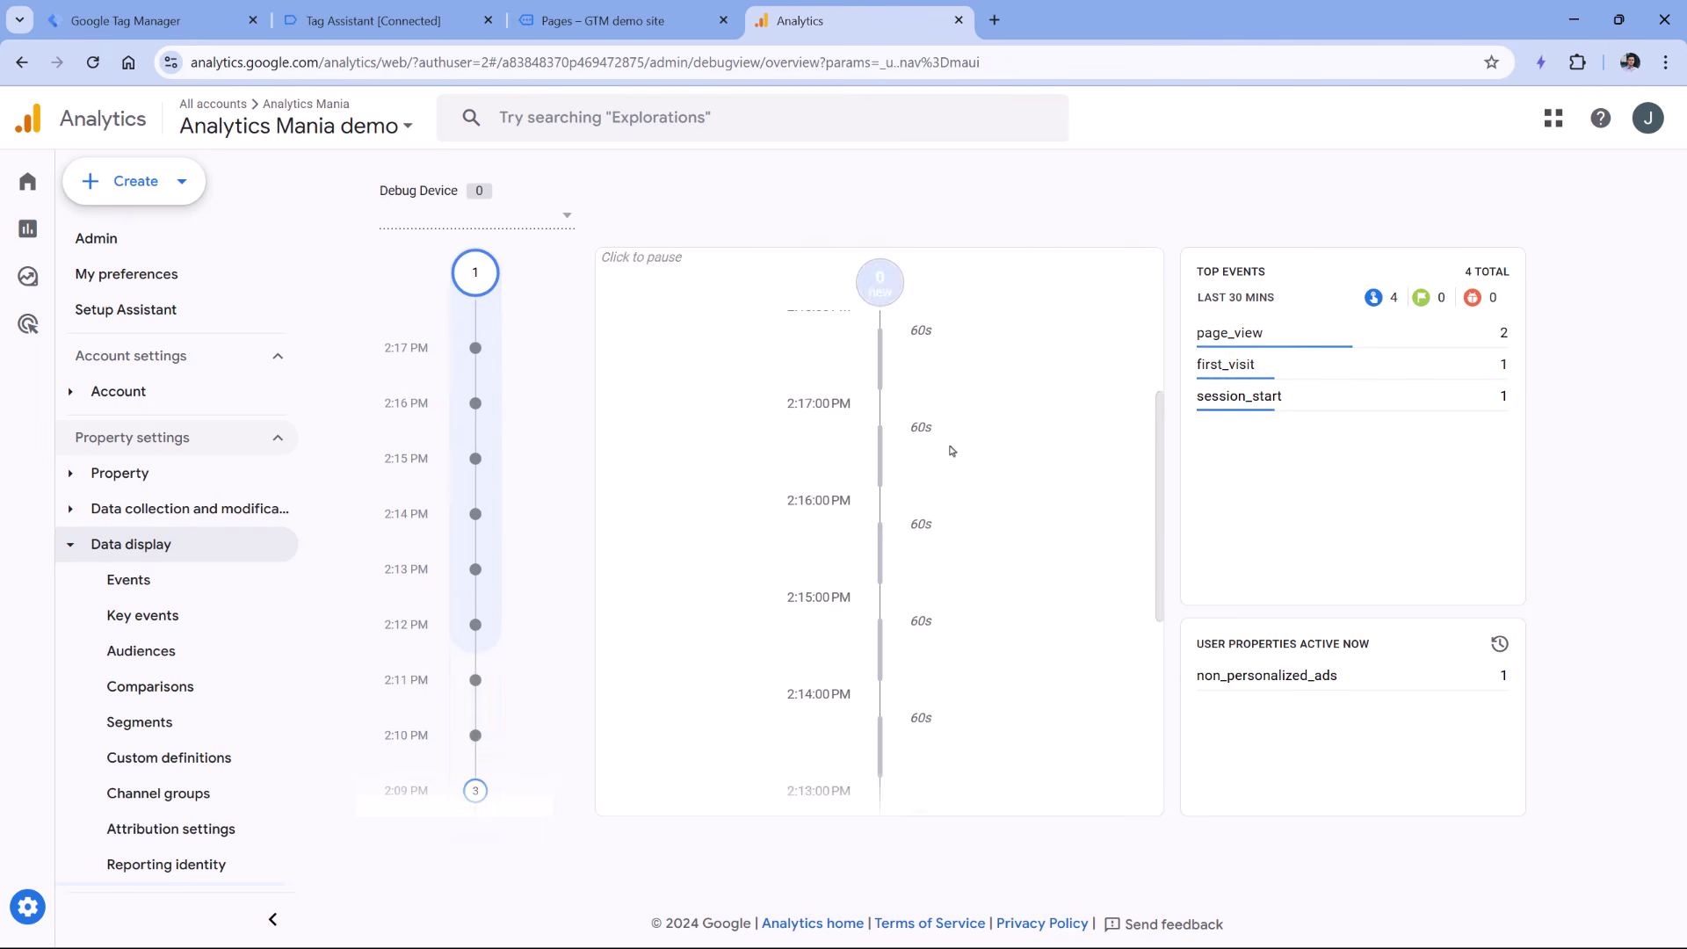
scroll(945, 450, up, 10)
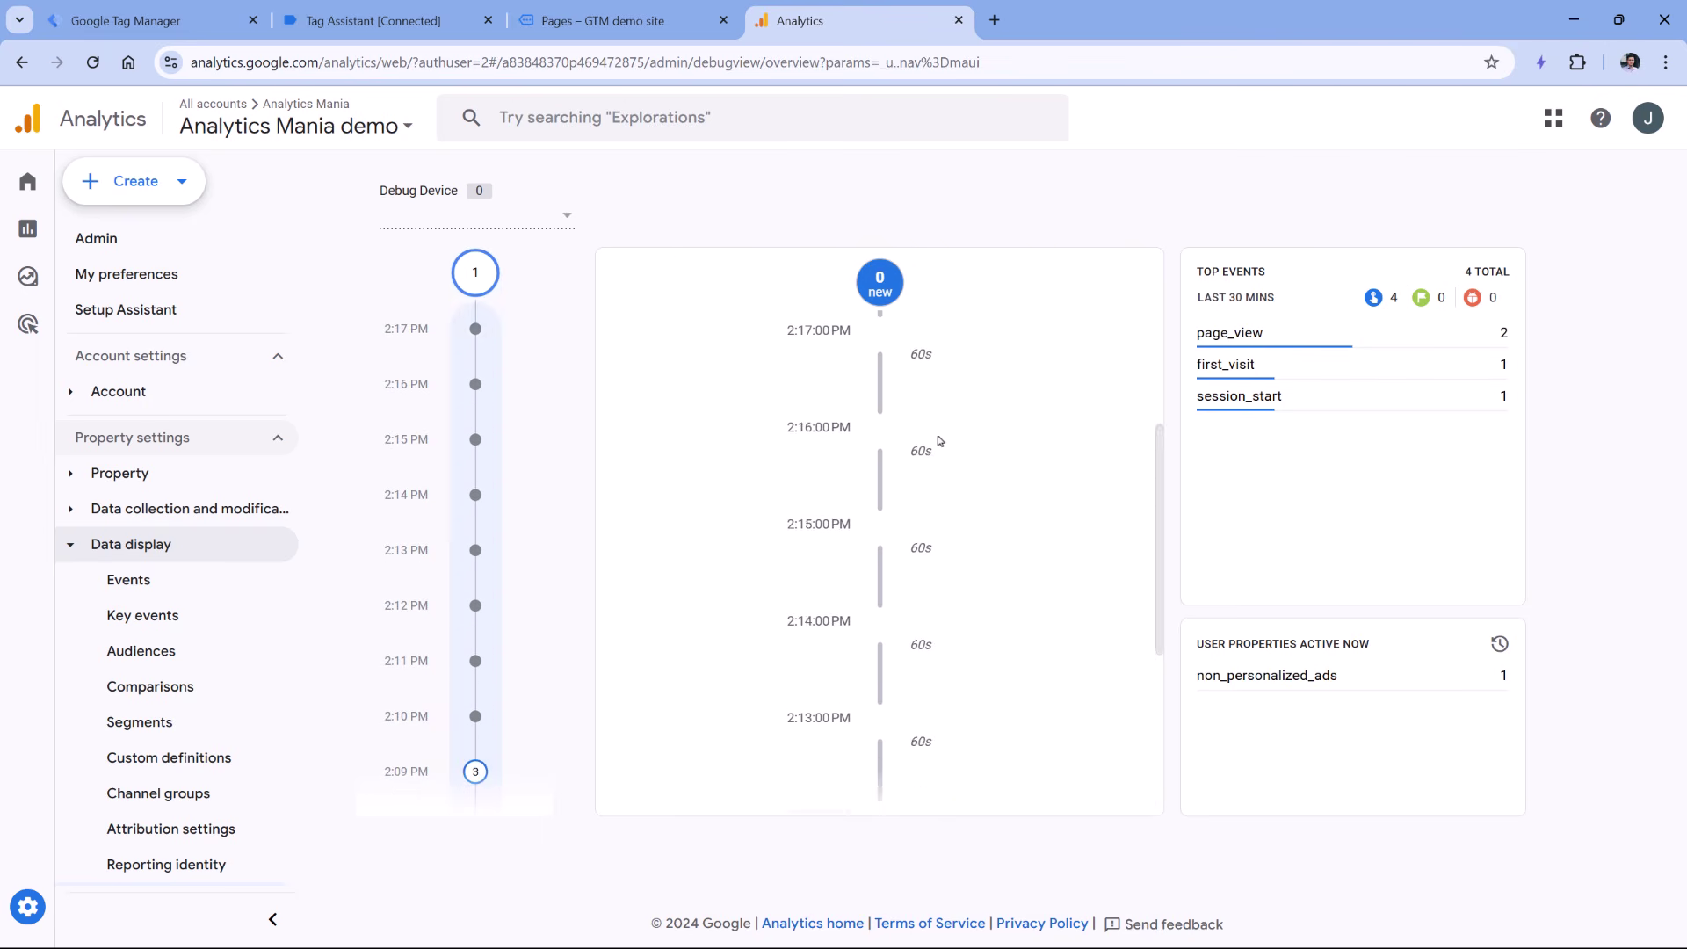
scroll(945, 500, down, 10)
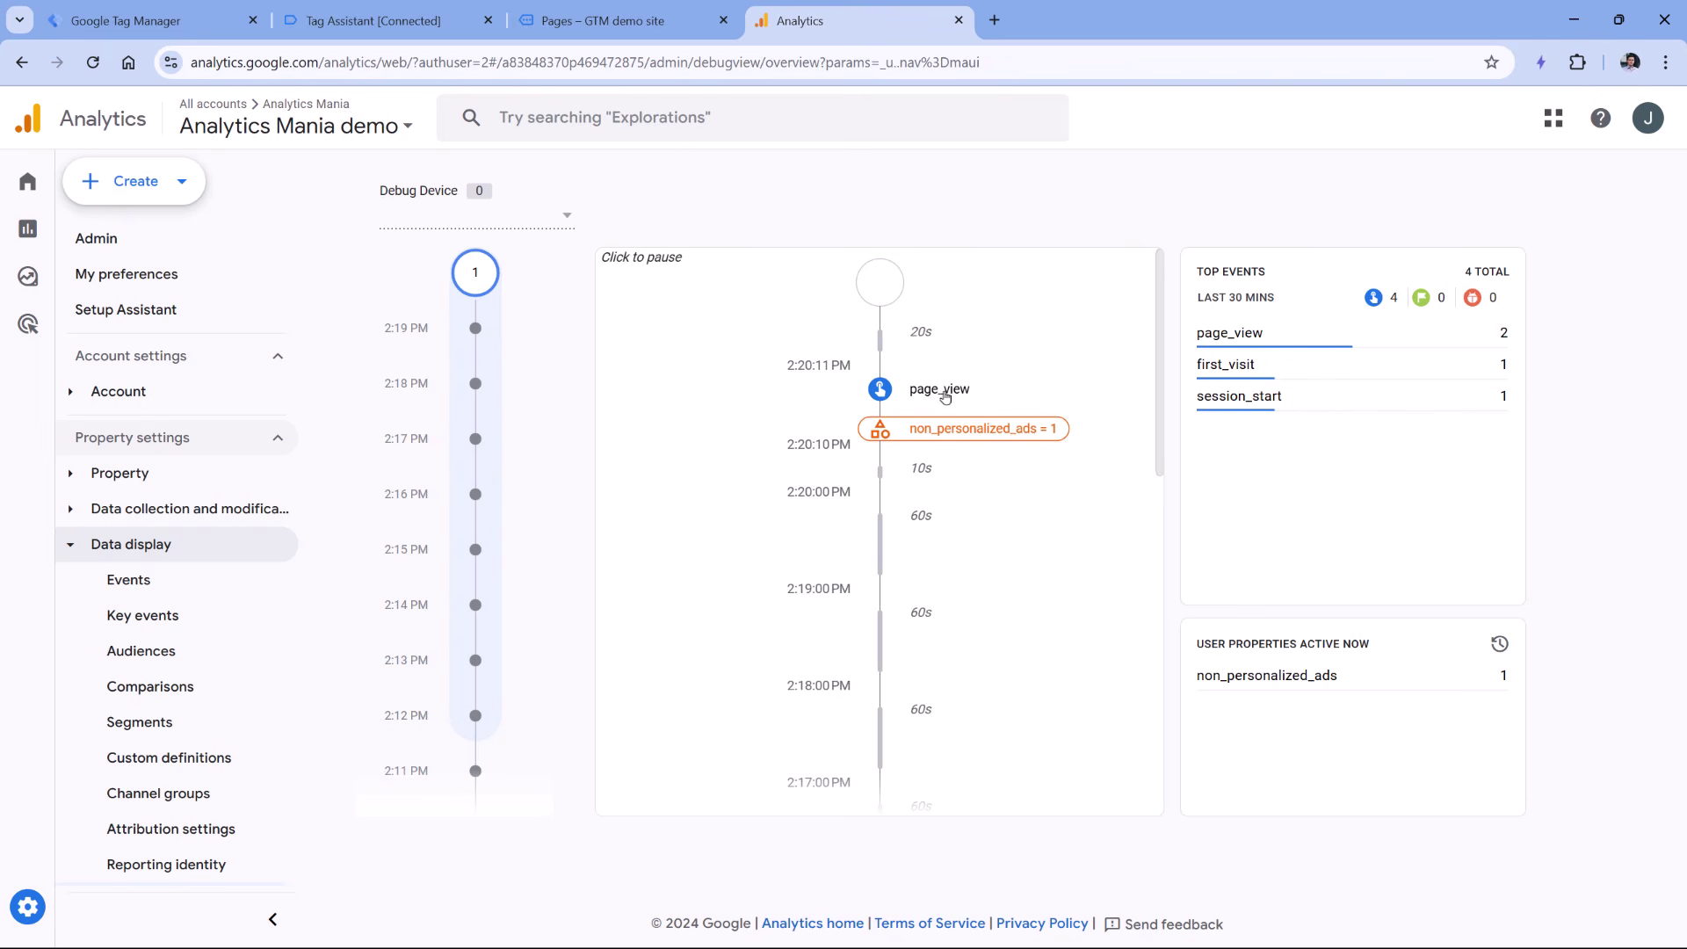
Inspect the page_view event's page_location parameter in DebugView and compare it with the demo page's URL.
click(942, 391)
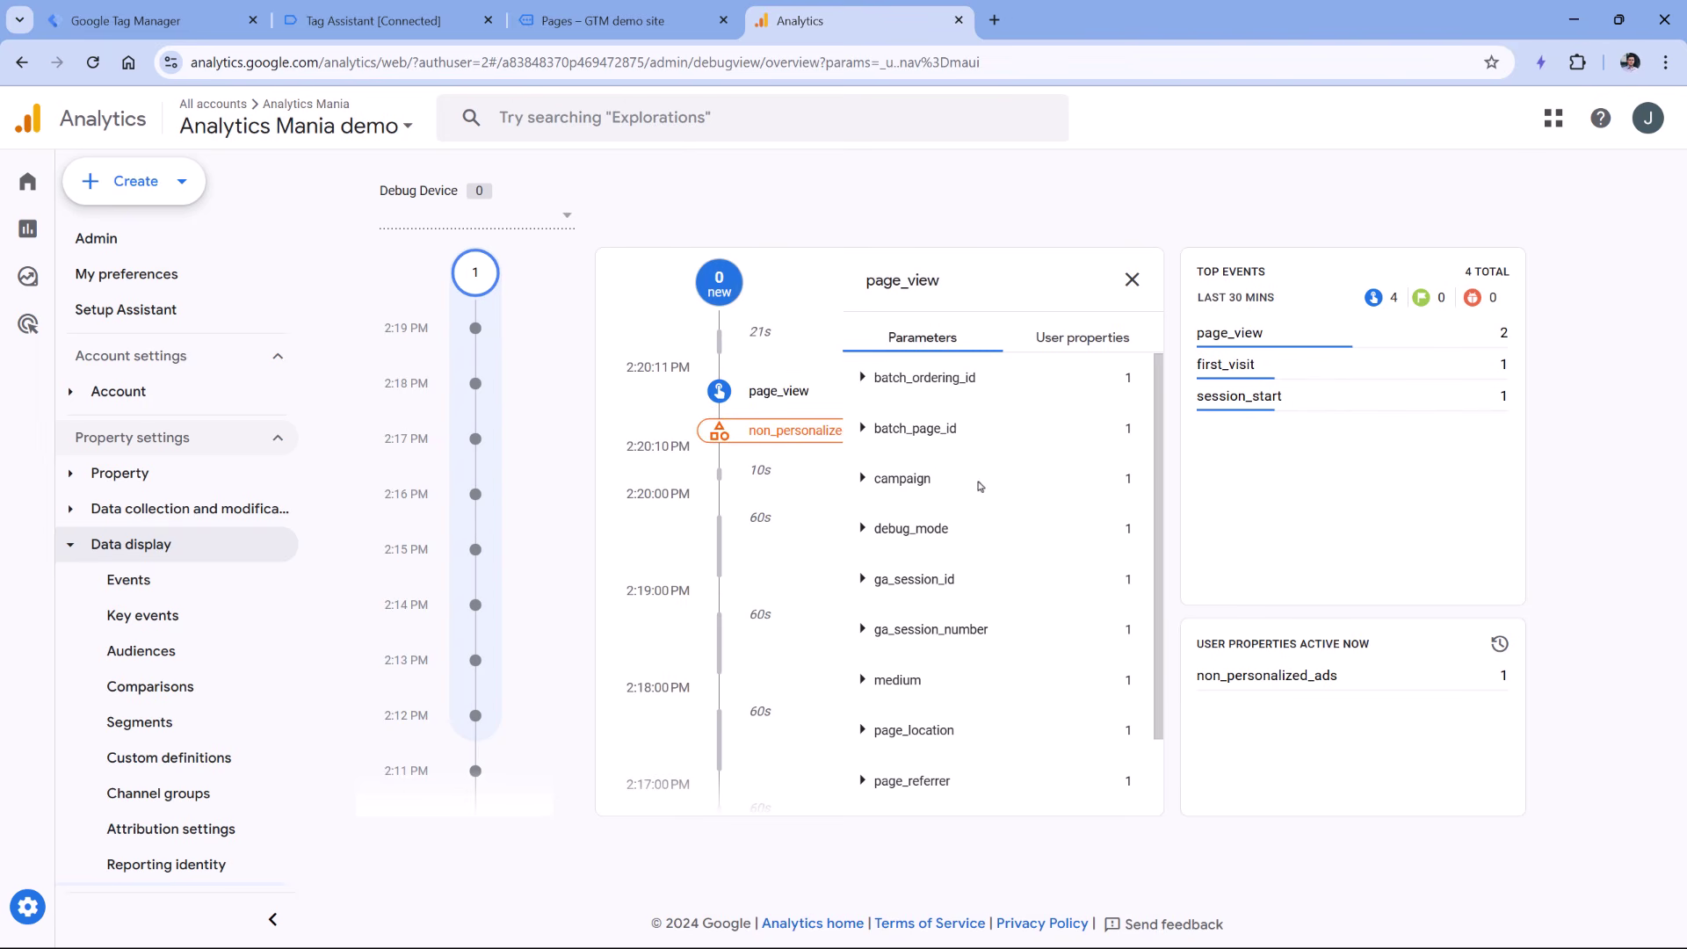
scroll(978, 463, down, 1)
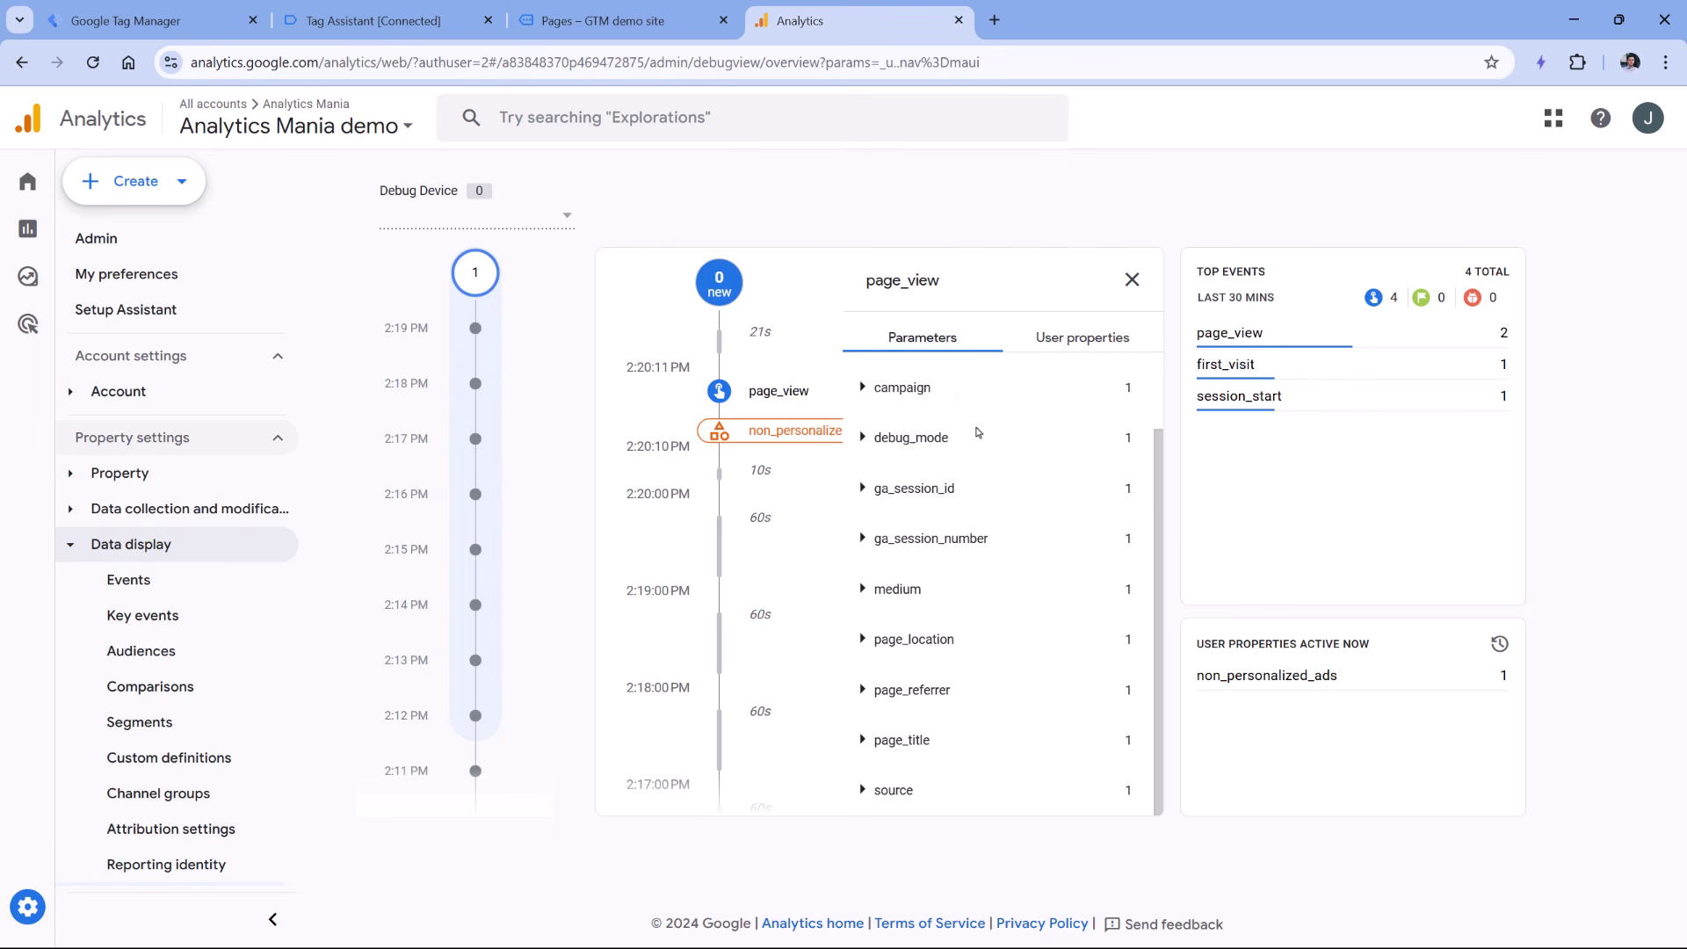
click(865, 641)
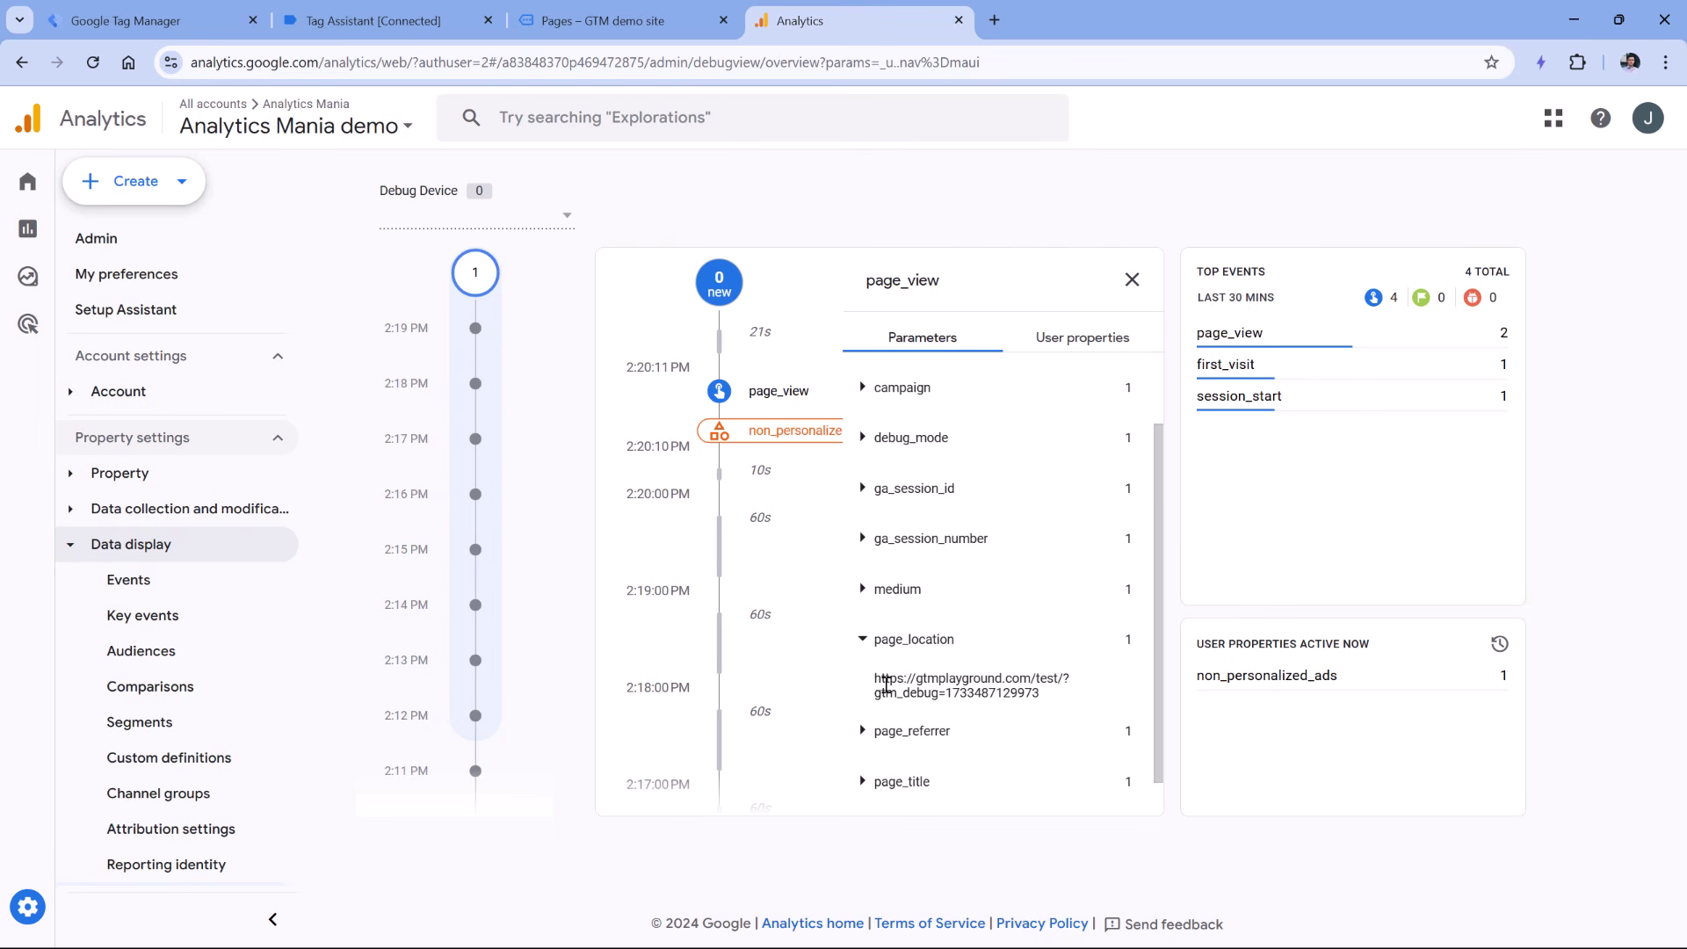
drag(890, 678, 1042, 696)
click(598, 20)
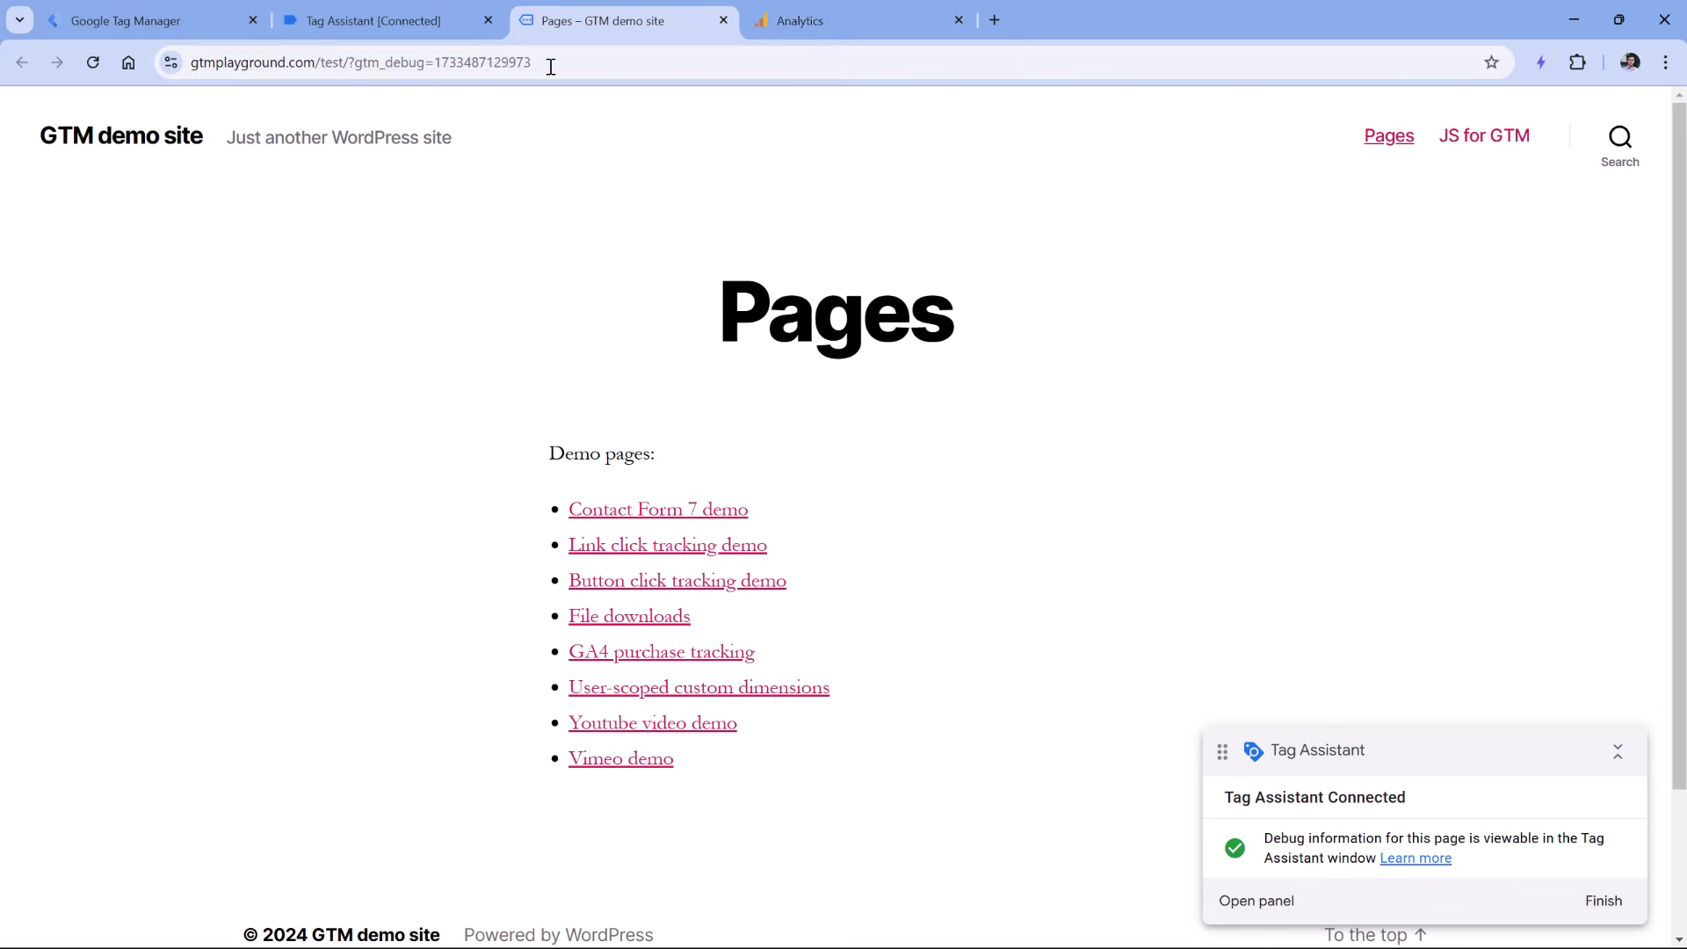
click(551, 61)
click(799, 20)
Expand the page_view event's page_title parameter and highlight its value.
scroll(928, 529, down, 1)
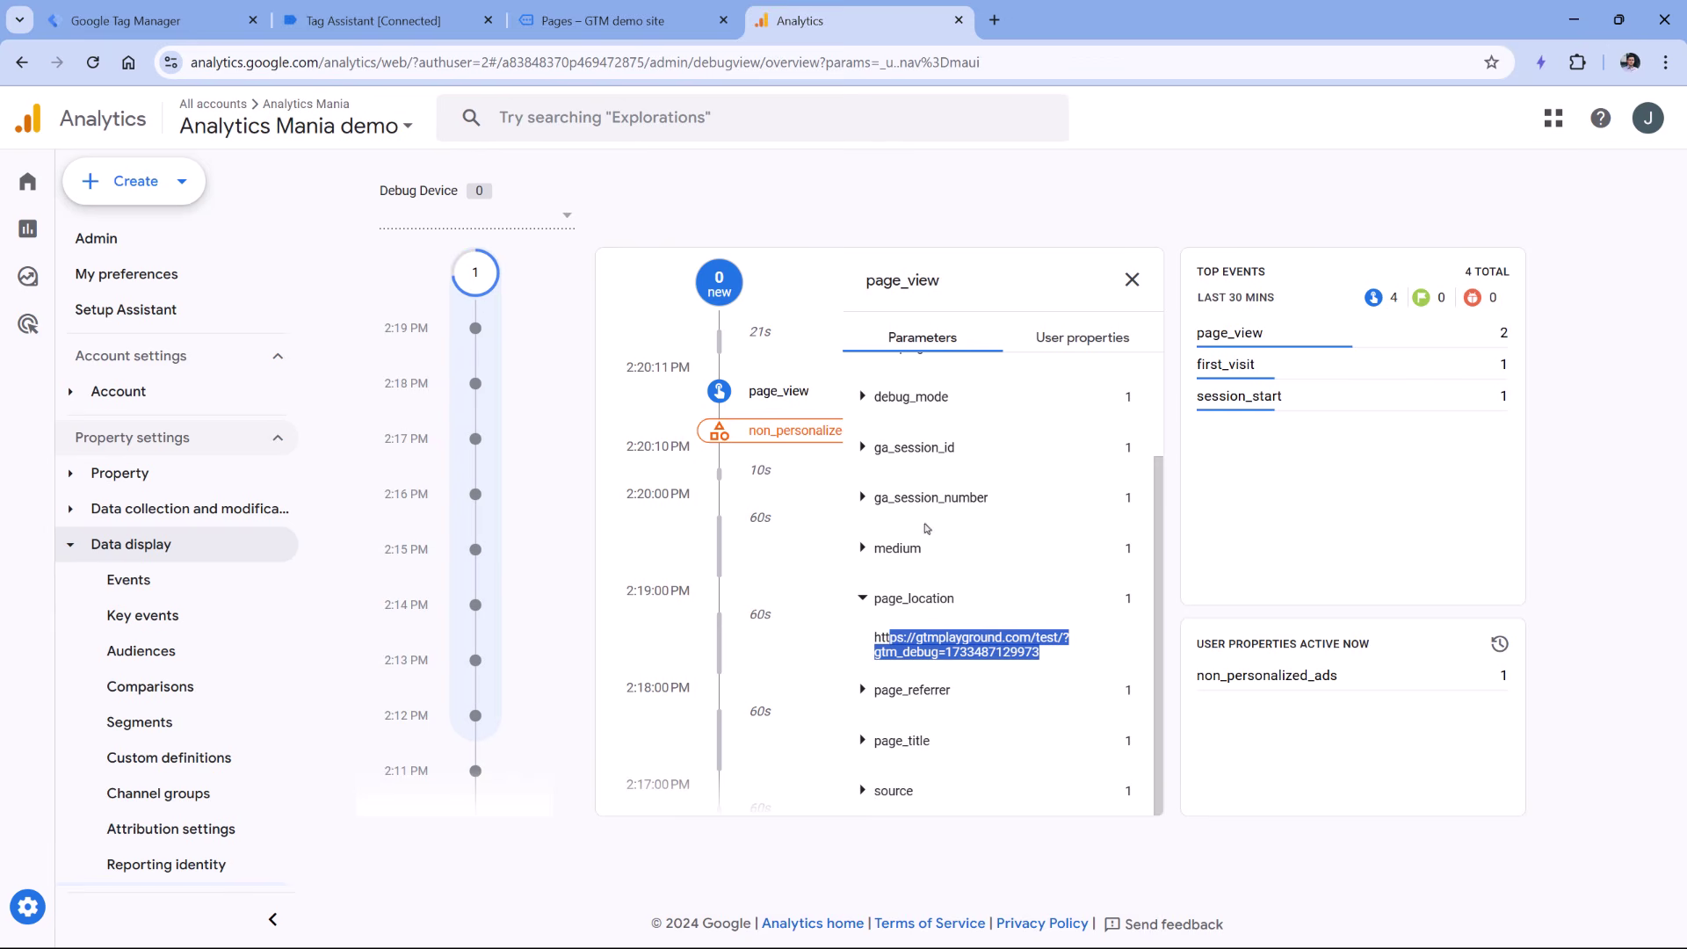
click(875, 740)
drag(883, 752, 1057, 757)
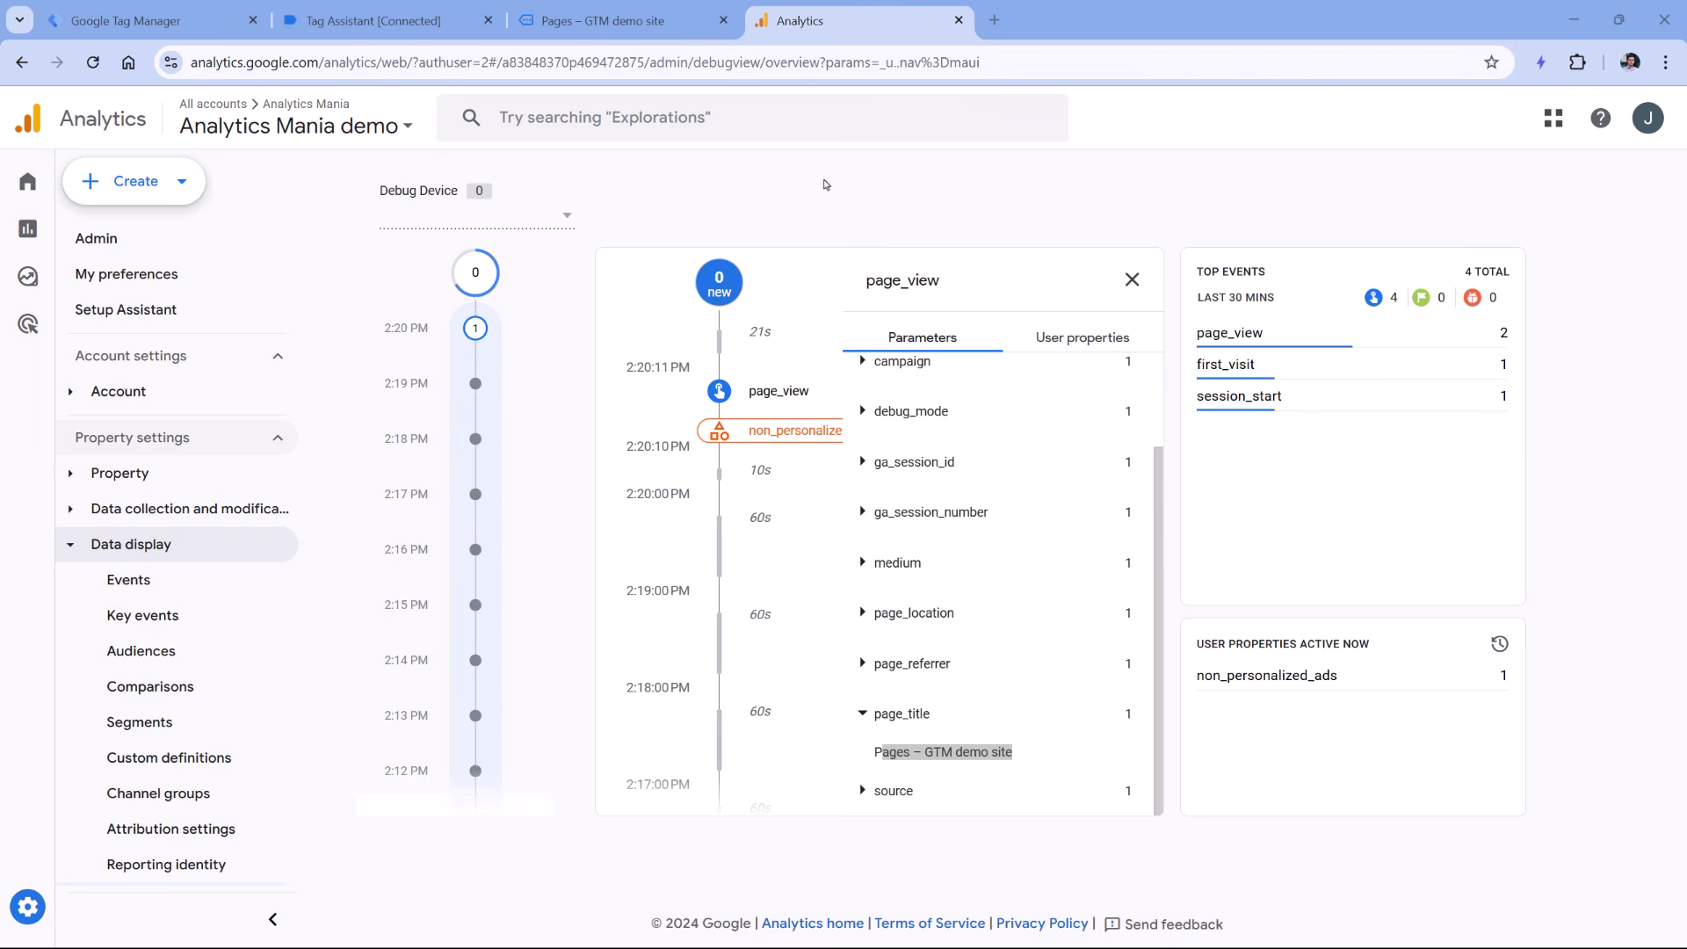
Recheck the GA4 config tag under Tags Fired in Tag Assistant, and return to DebugView in Google Analytics.
click(383, 21)
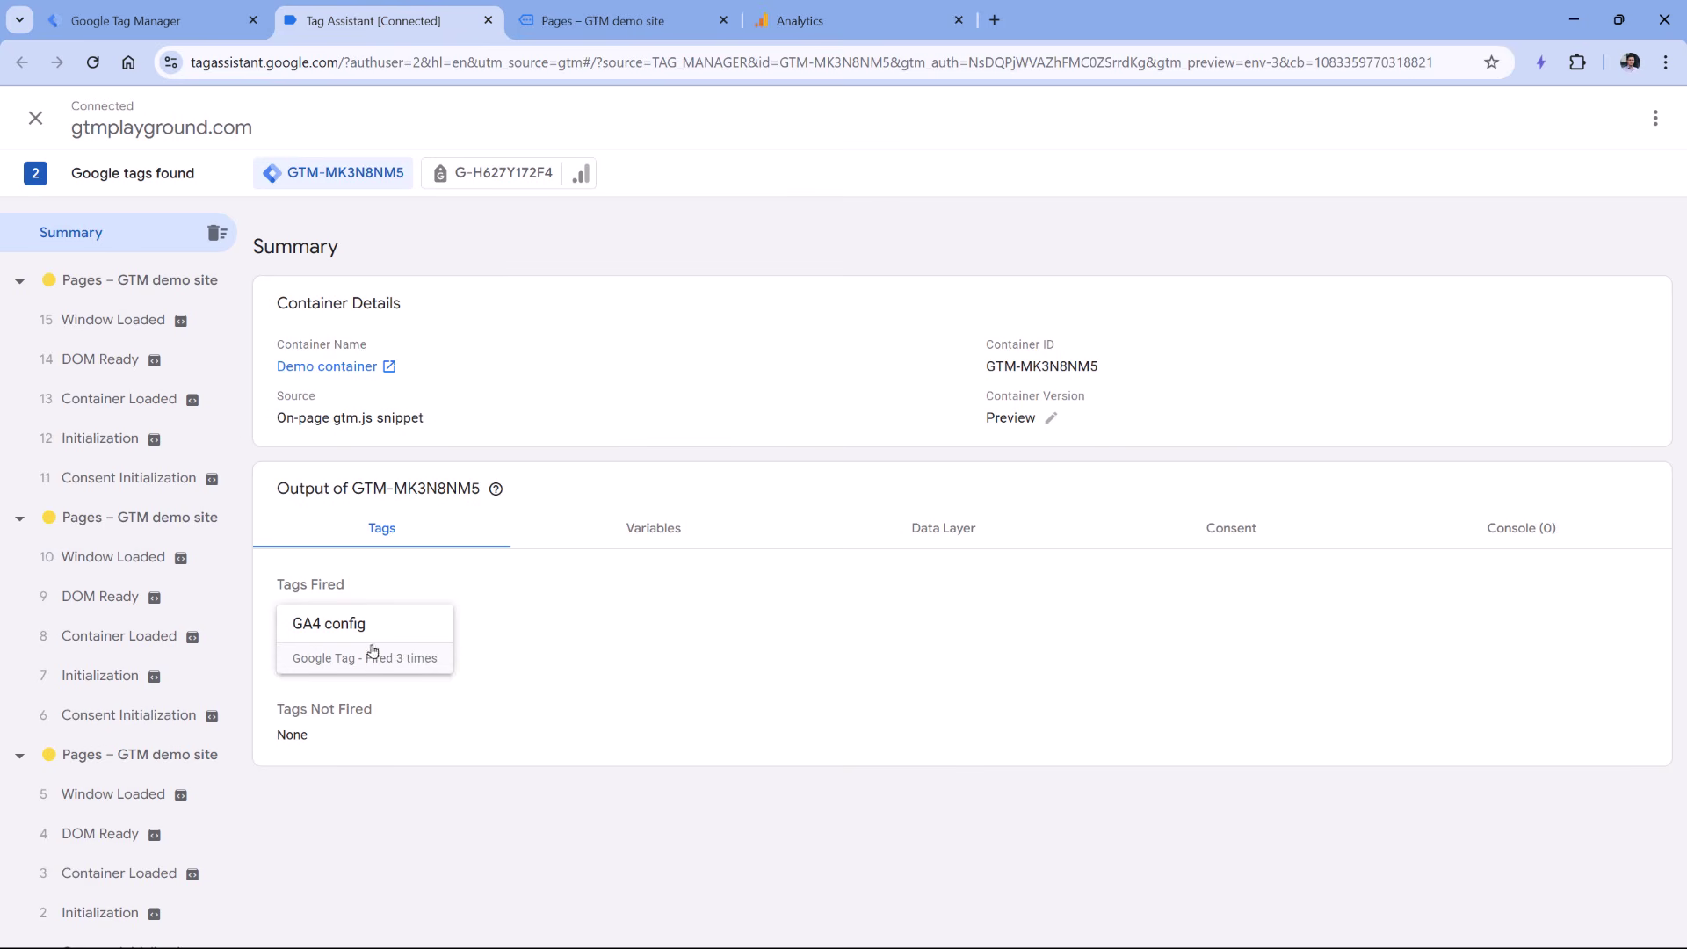
click(773, 21)
scroll(211, 633, down, 1)
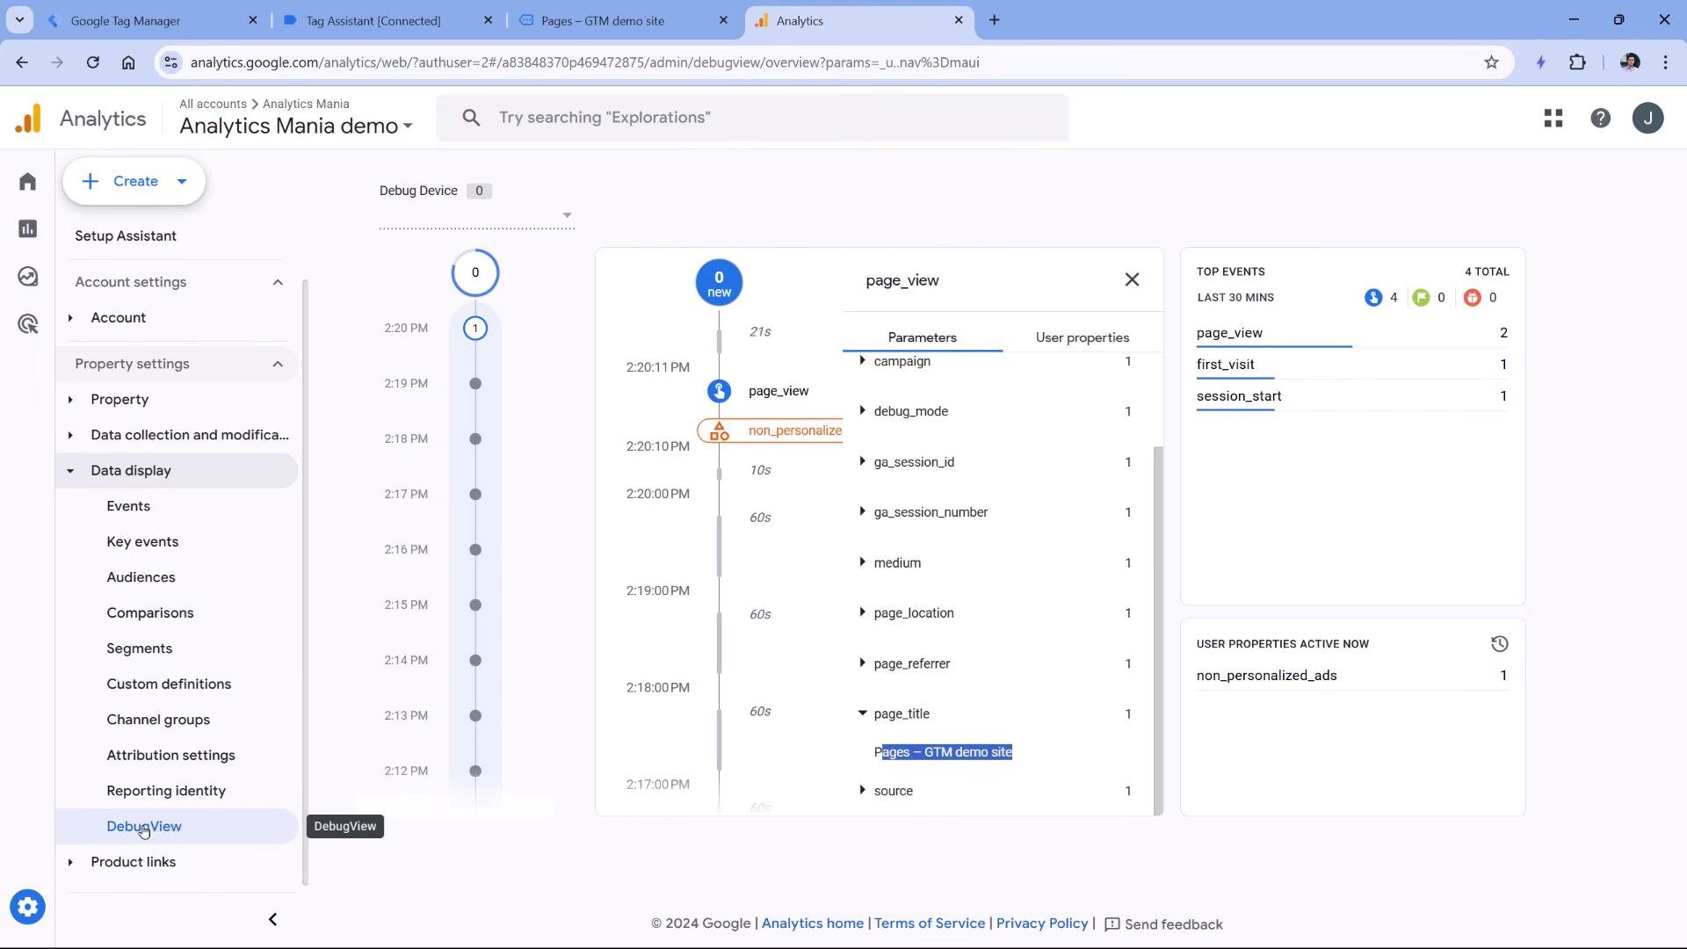
scroll(808, 474, down, 5)
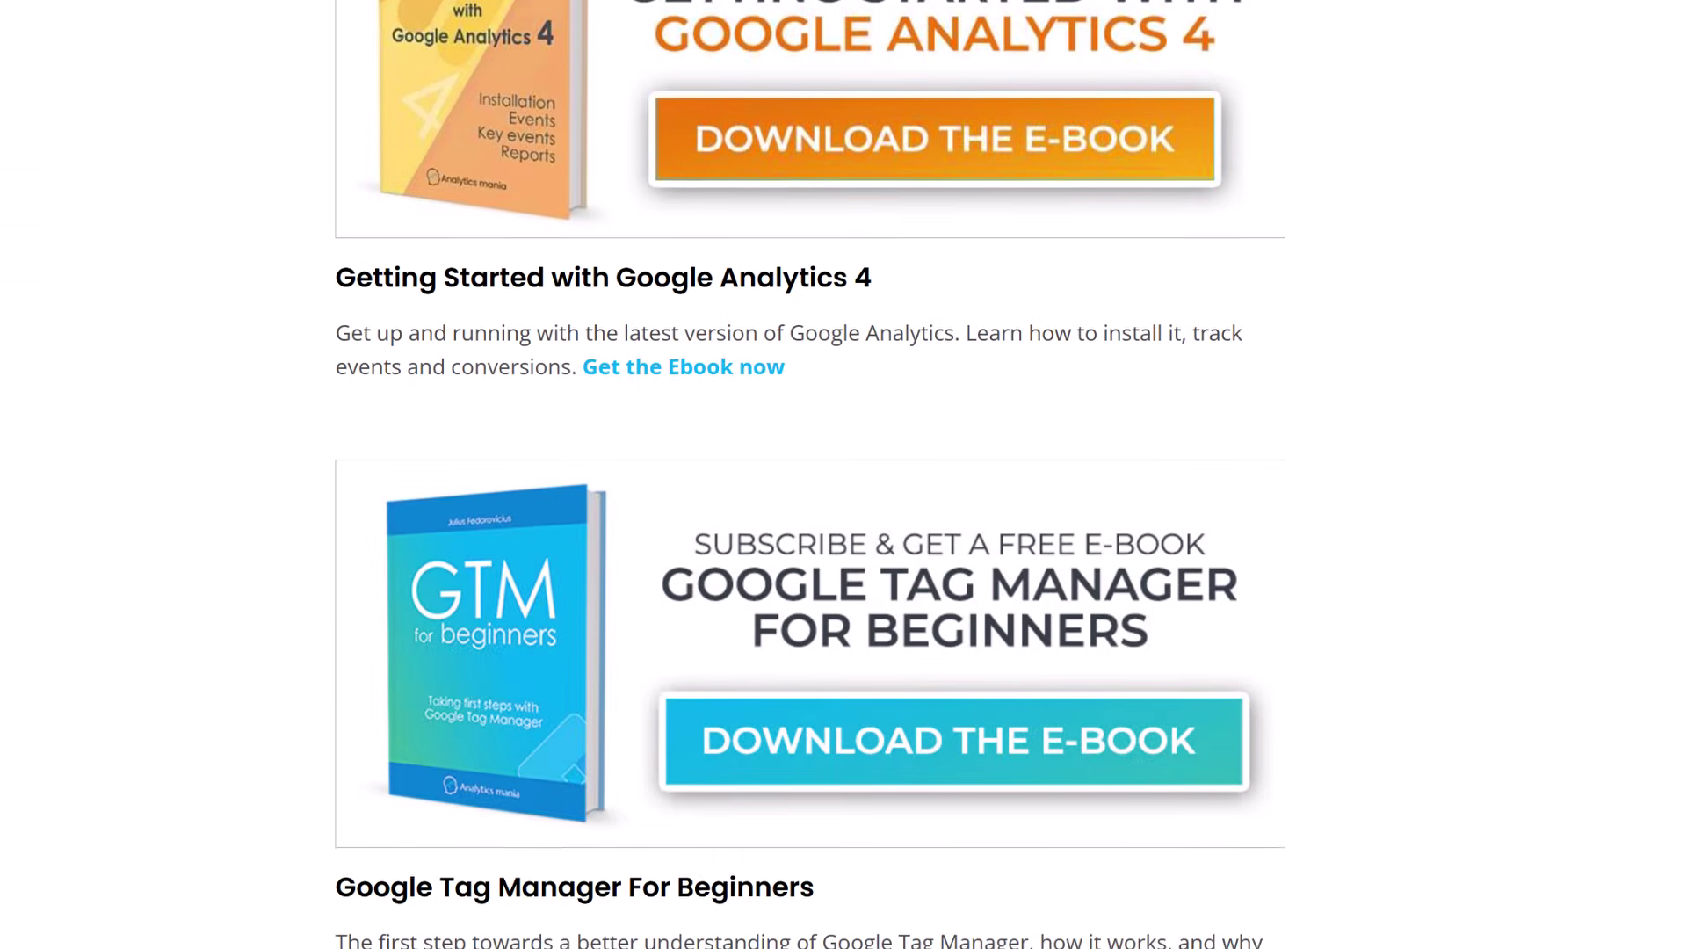
scroll(808, 474, down, 5)
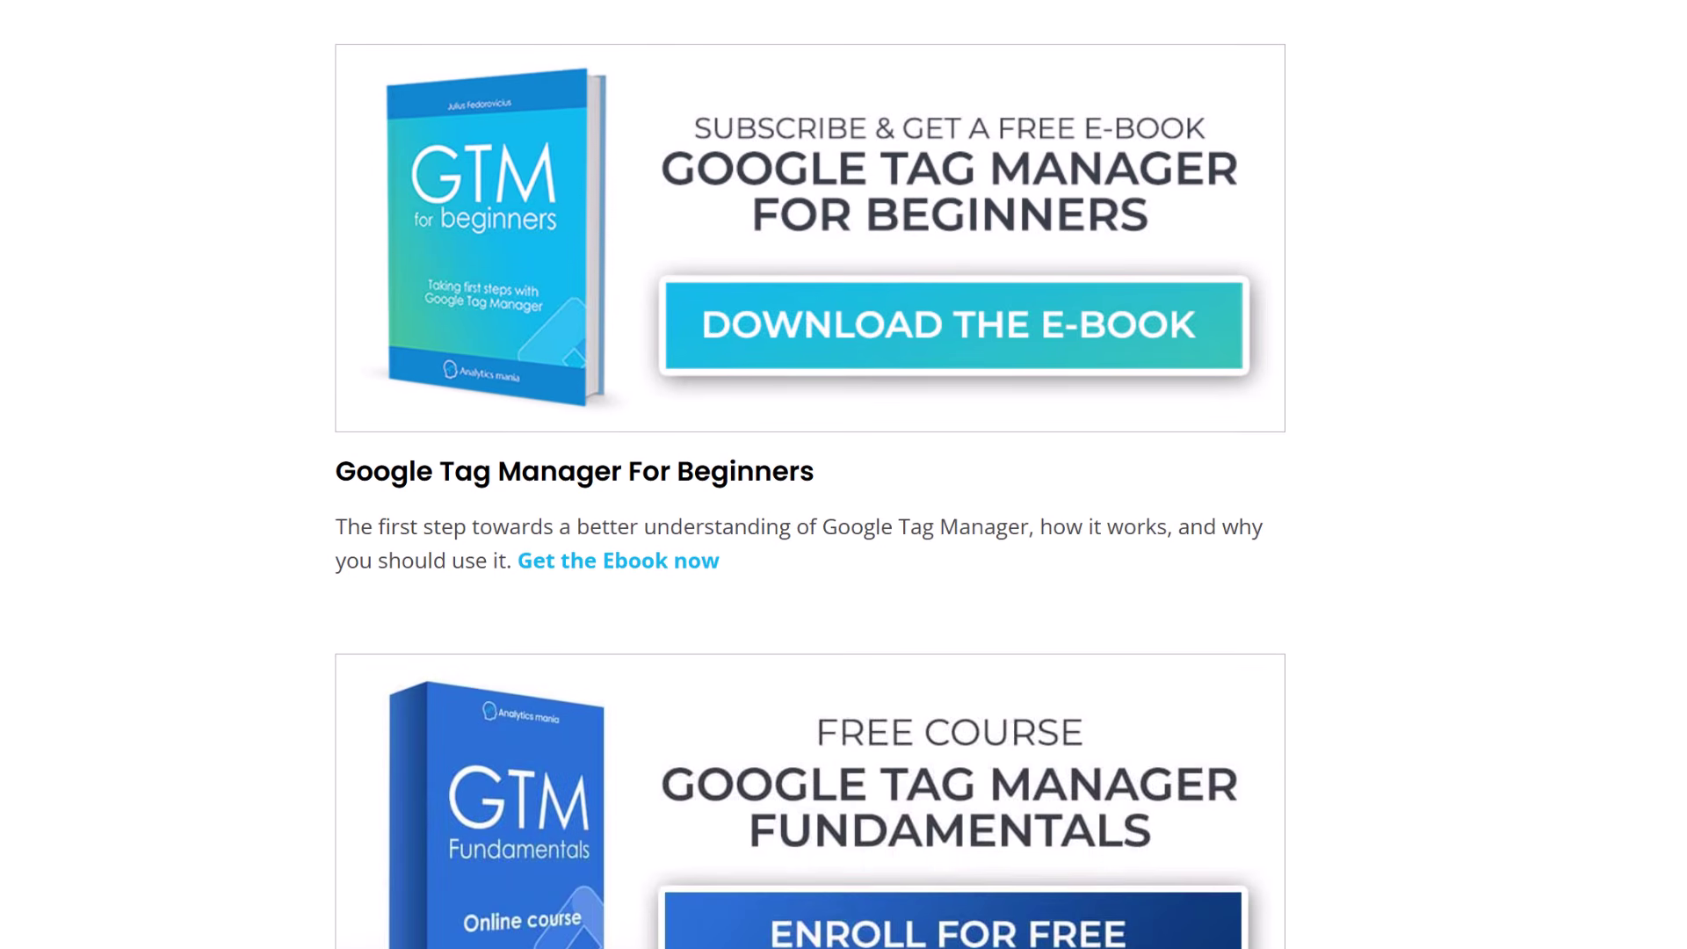
scroll(809, 475, down, 5)
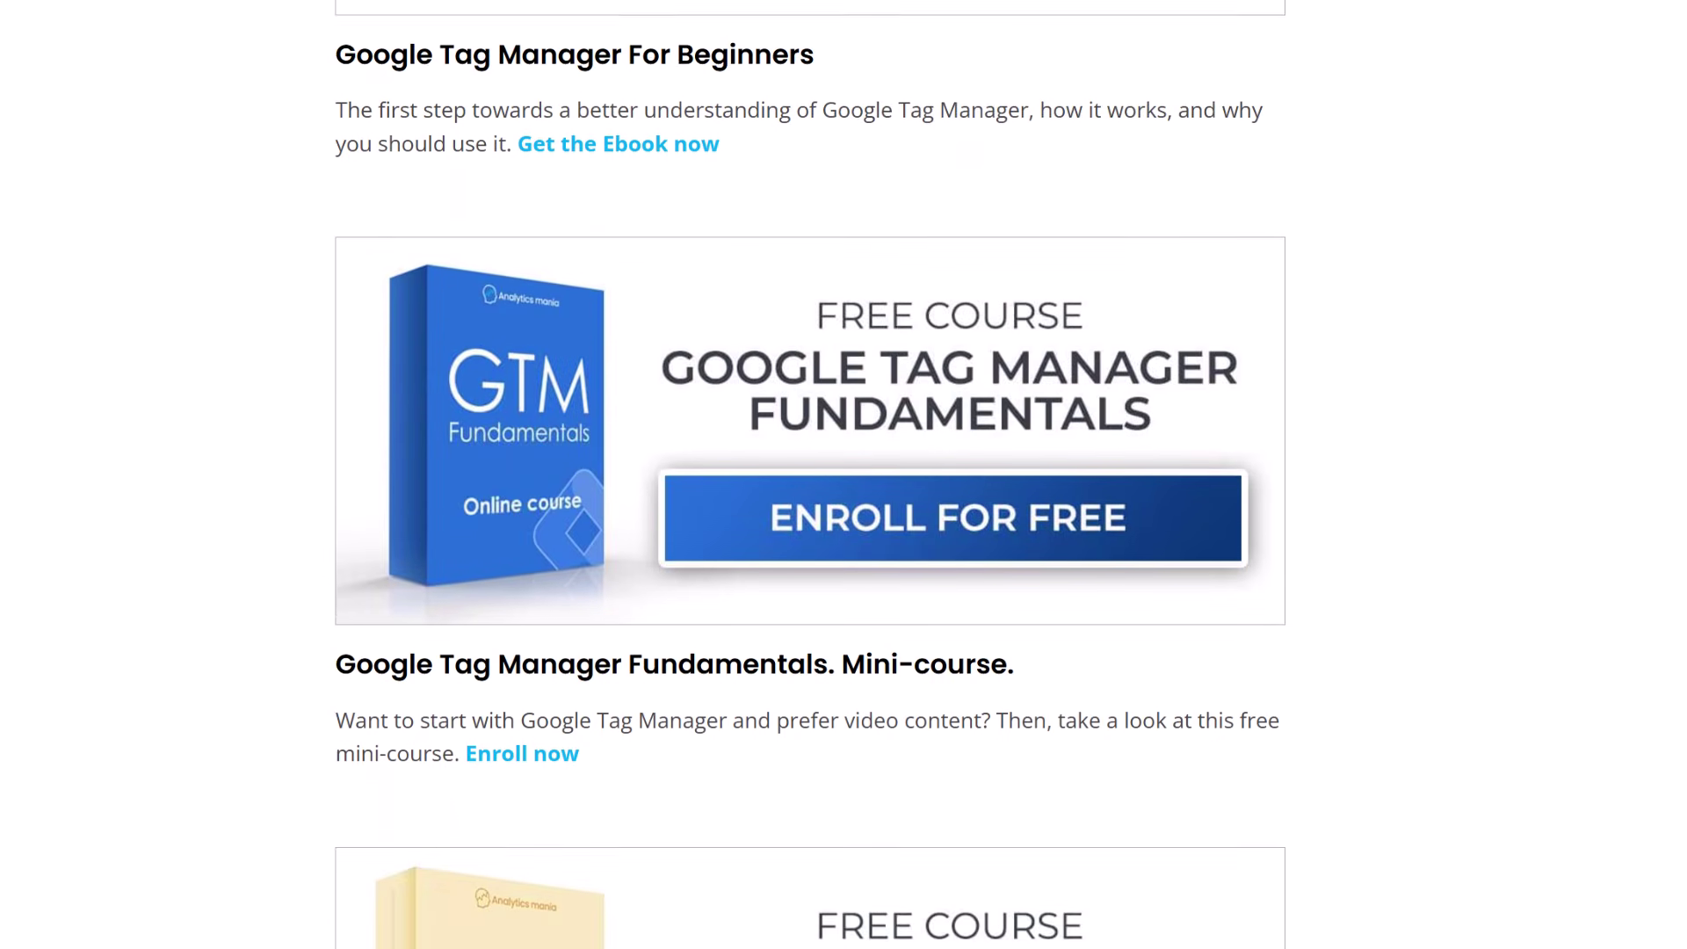
scroll(808, 474, down, 5)
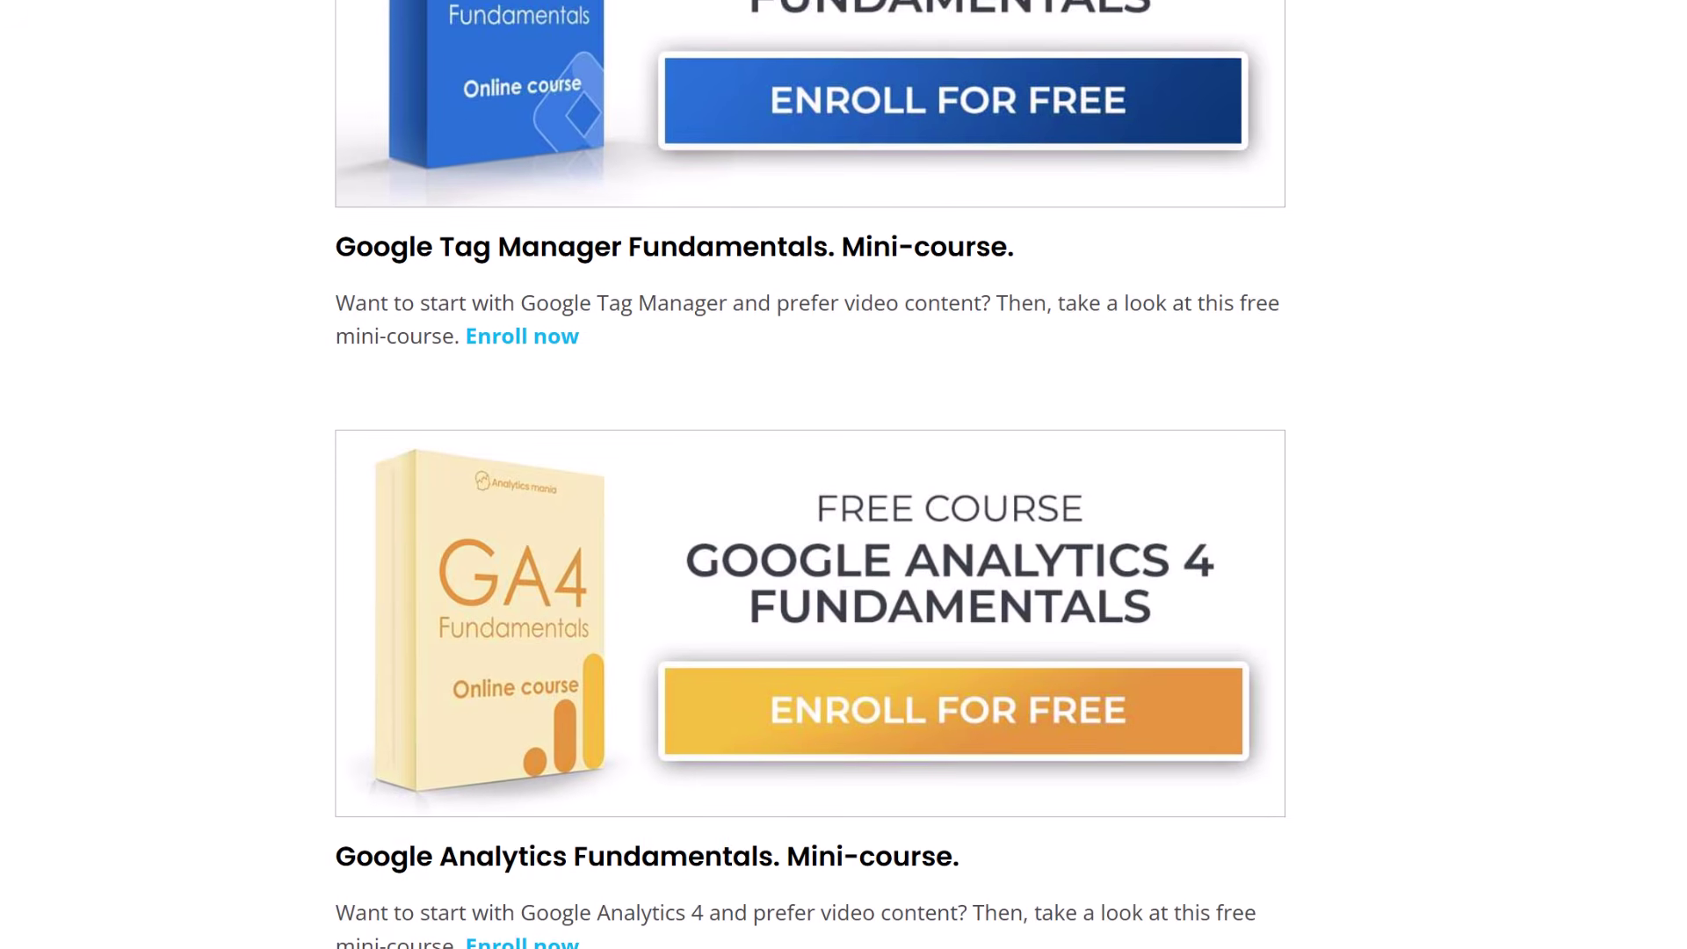
scroll(808, 475, down, 5)
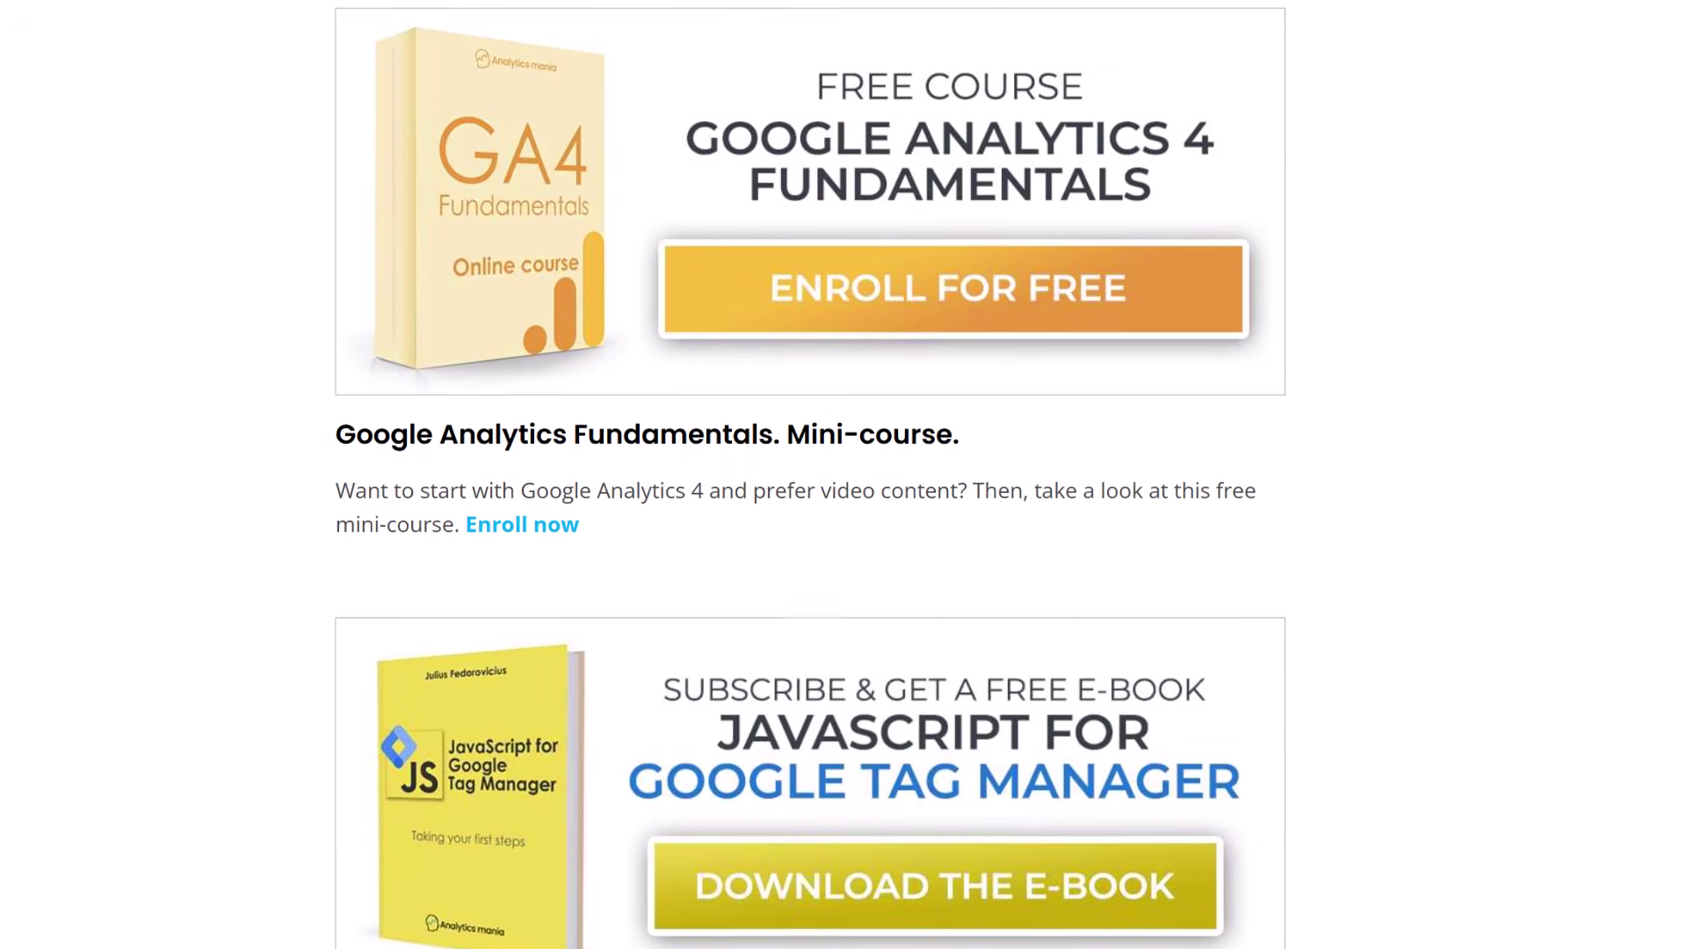
scroll(809, 475, down, 5)
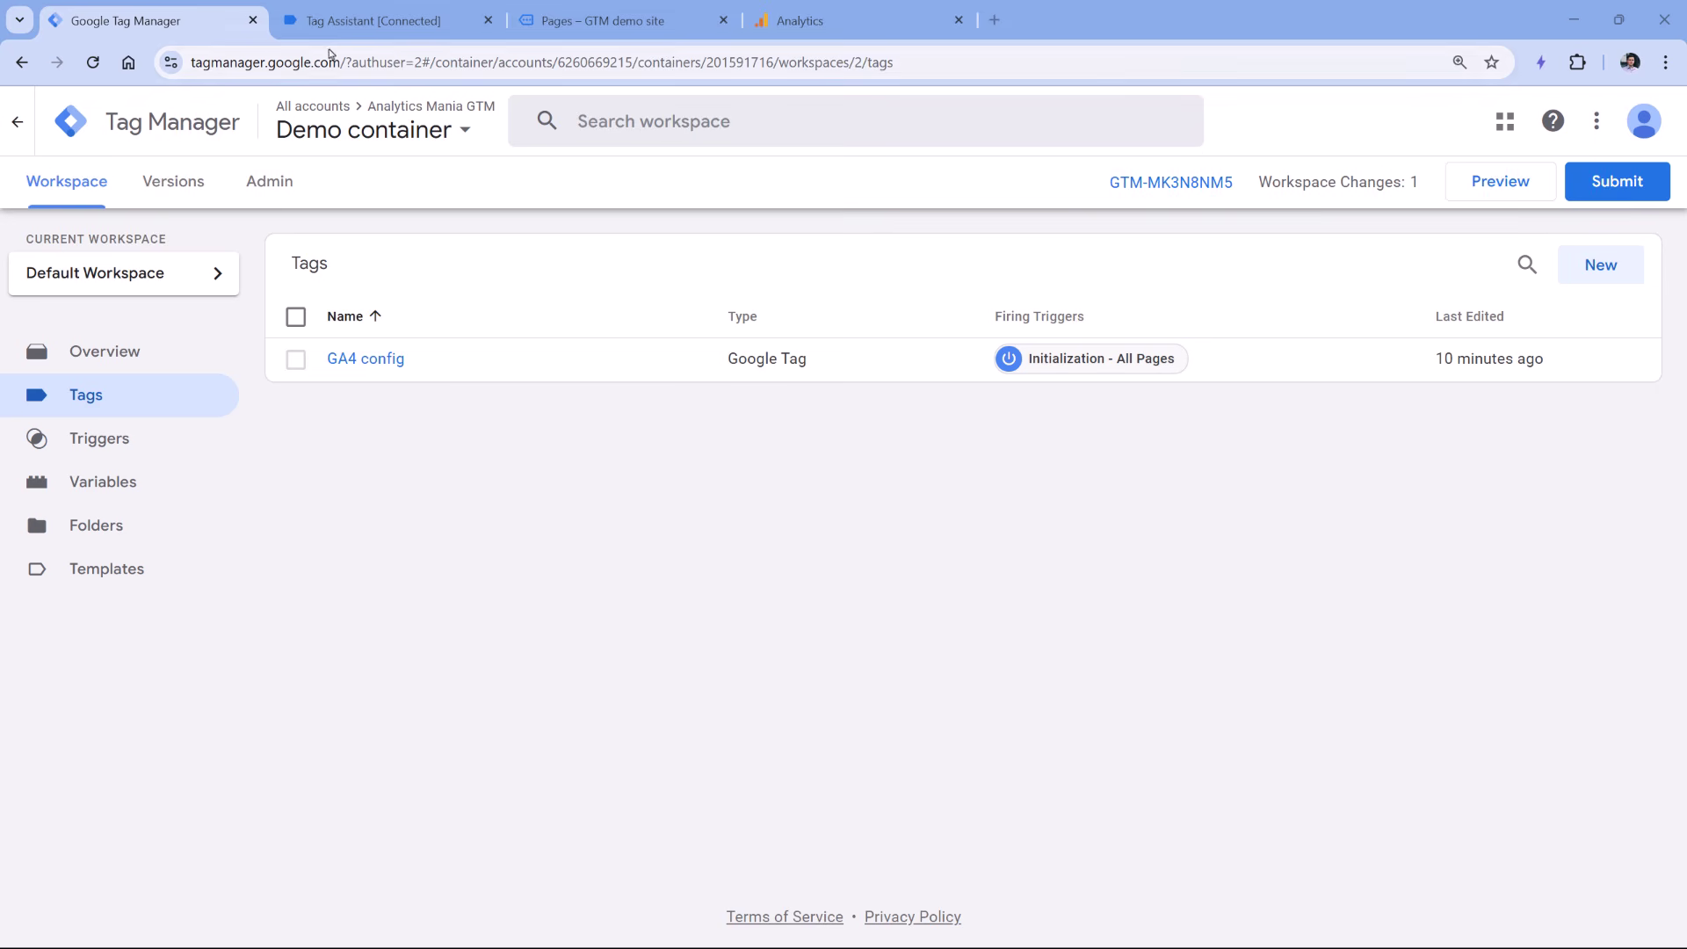
Review the Tag Assistant summary and the demo site's Pages page, and return to the Tag Manager workspace.
click(398, 24)
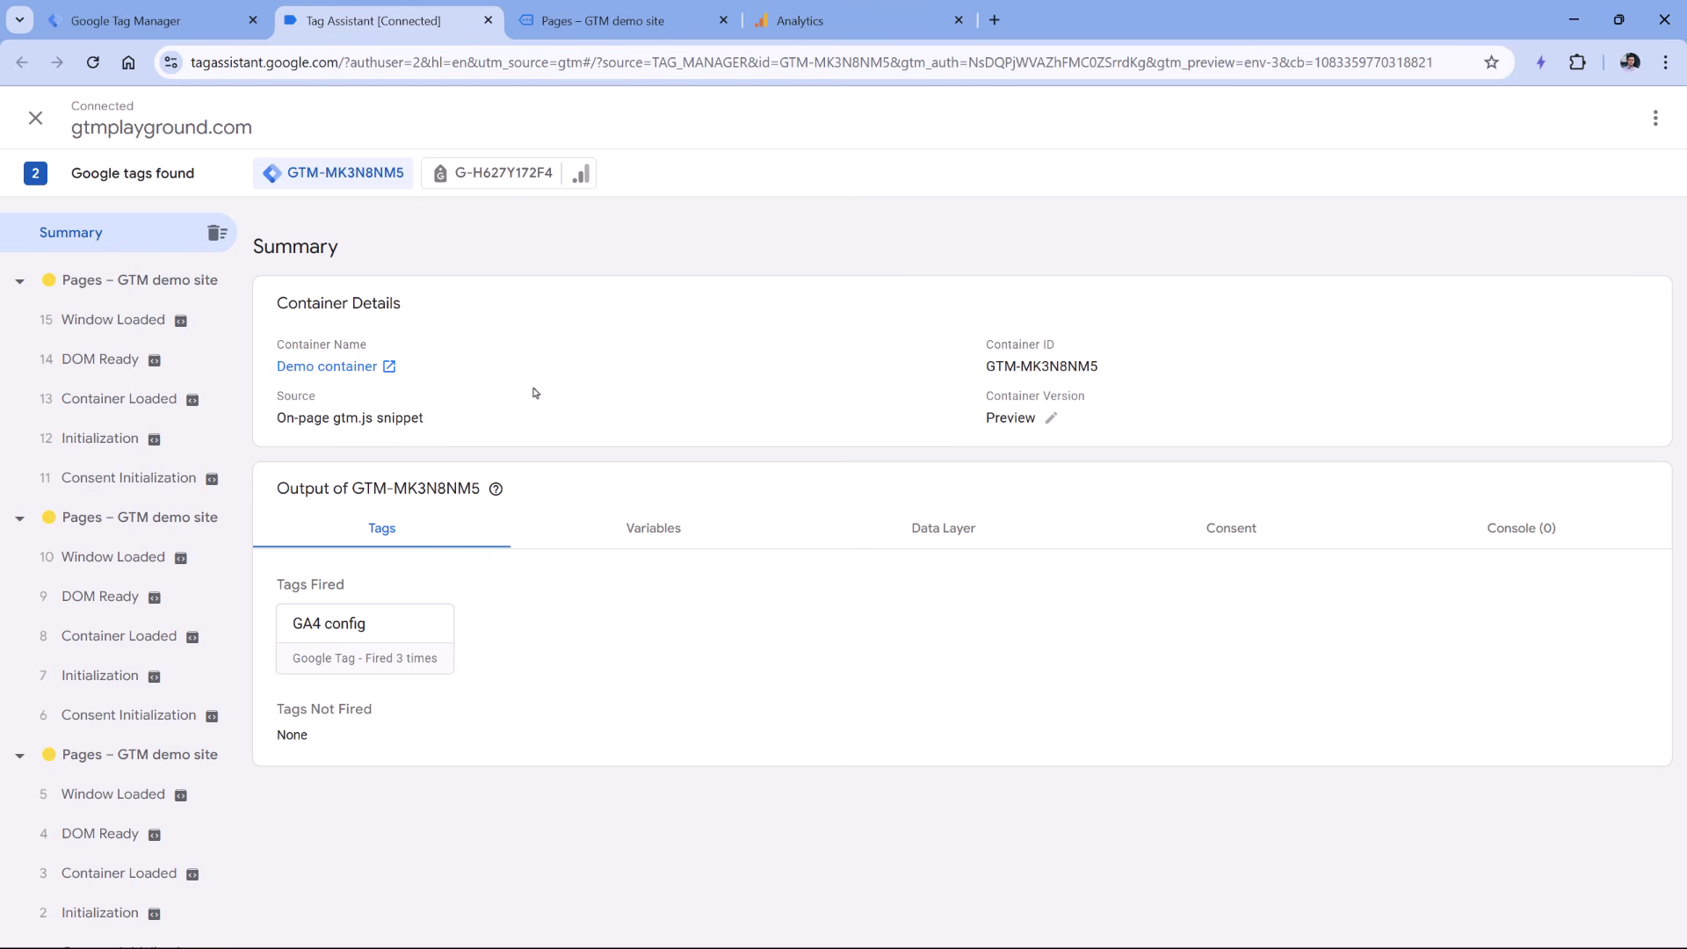
click(615, 20)
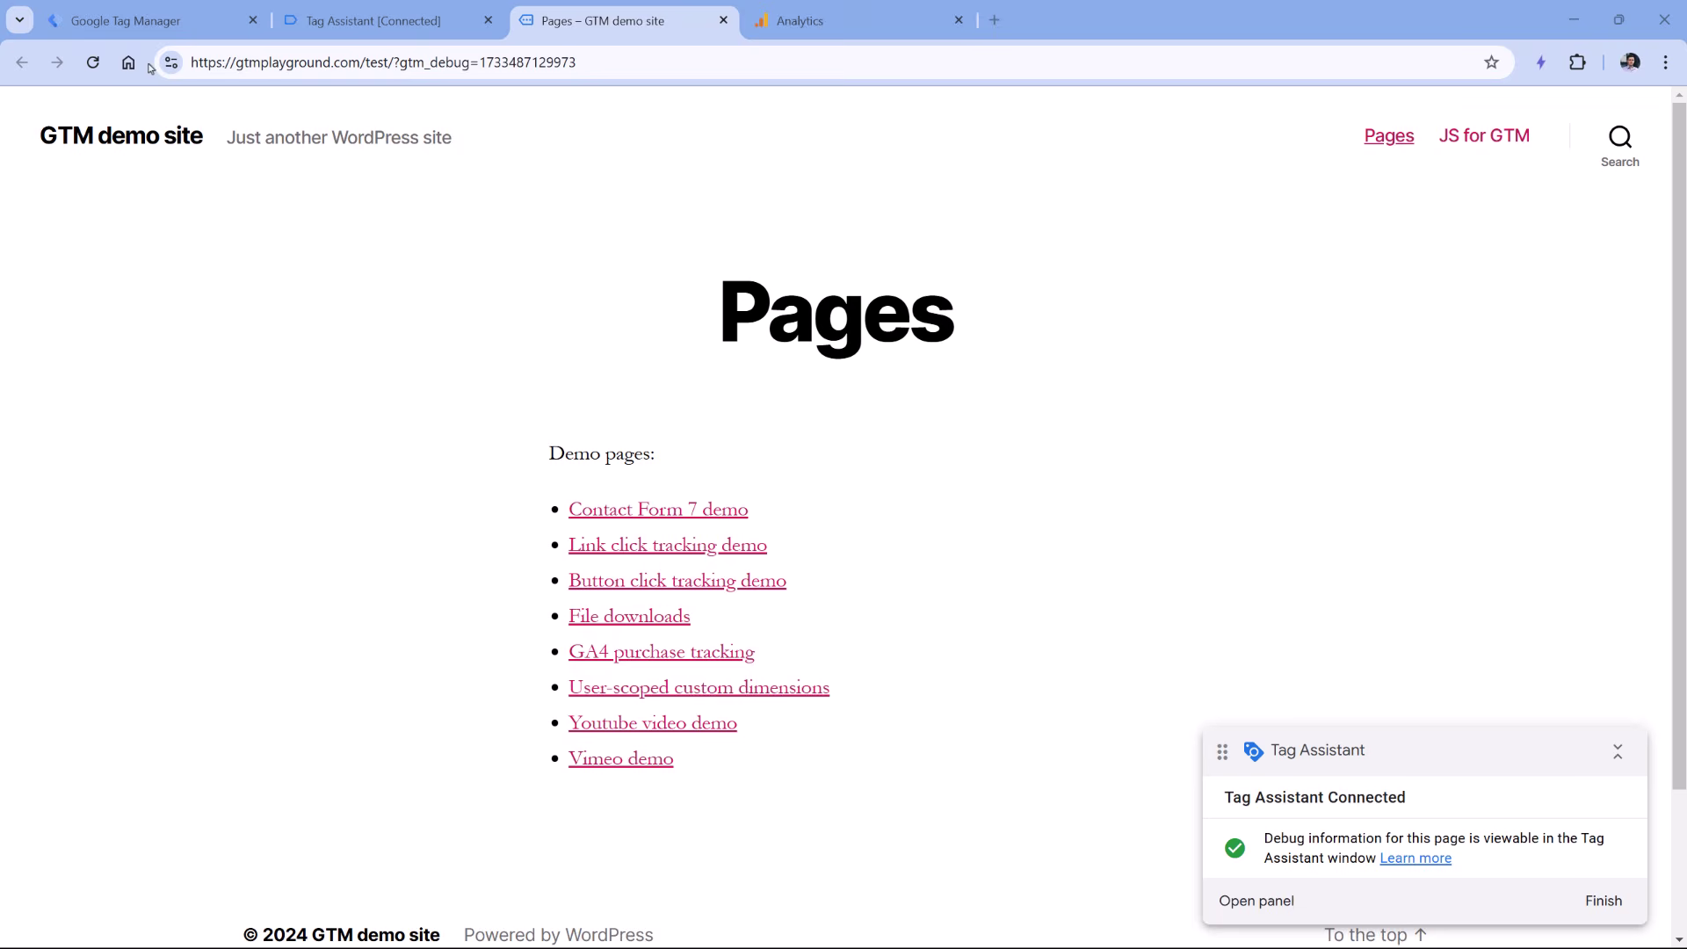
click(140, 20)
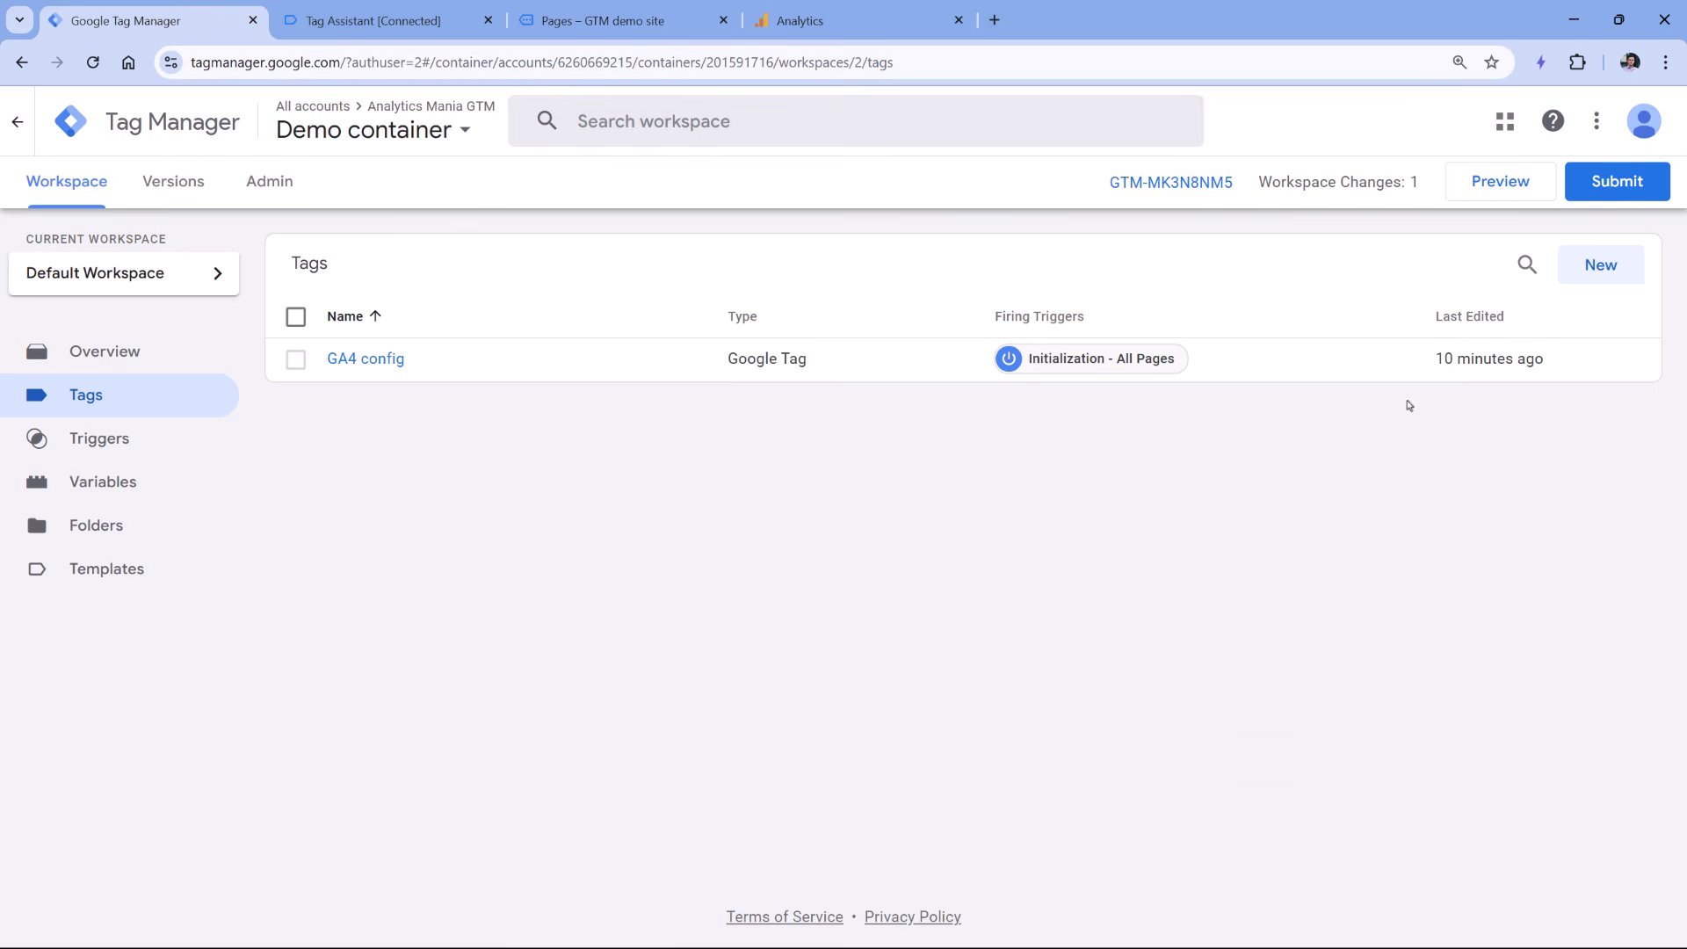
Submit the workspace changes and publish them to the Live environment as a version named "Installed GA4".
click(1617, 186)
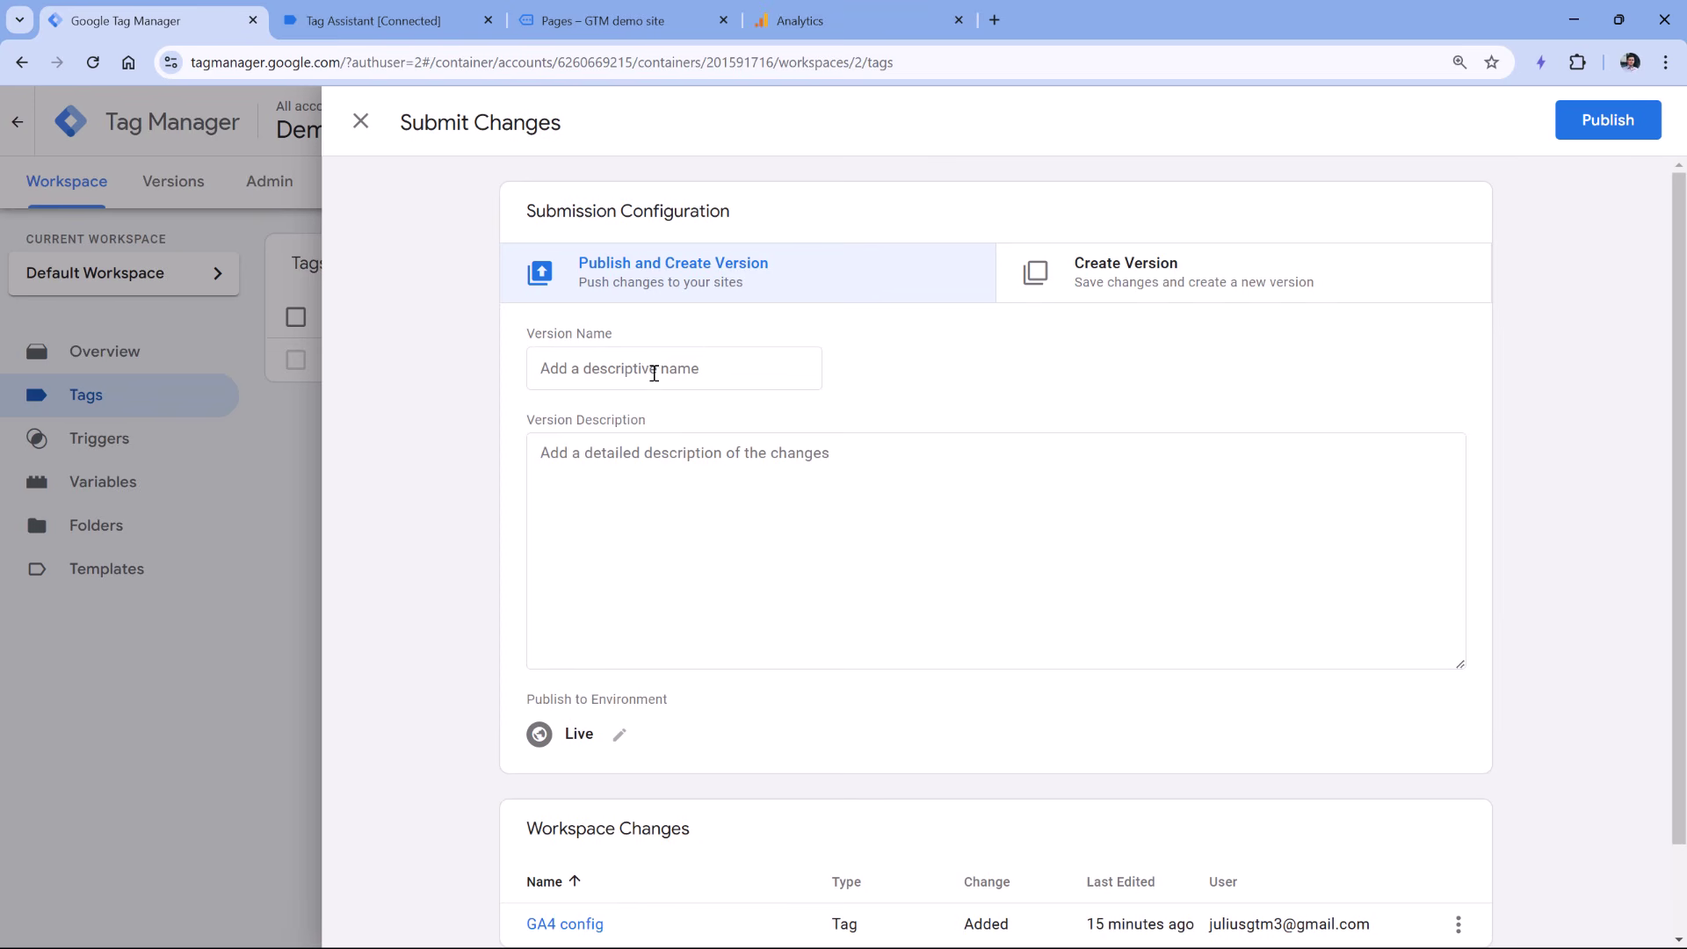
click(699, 354)
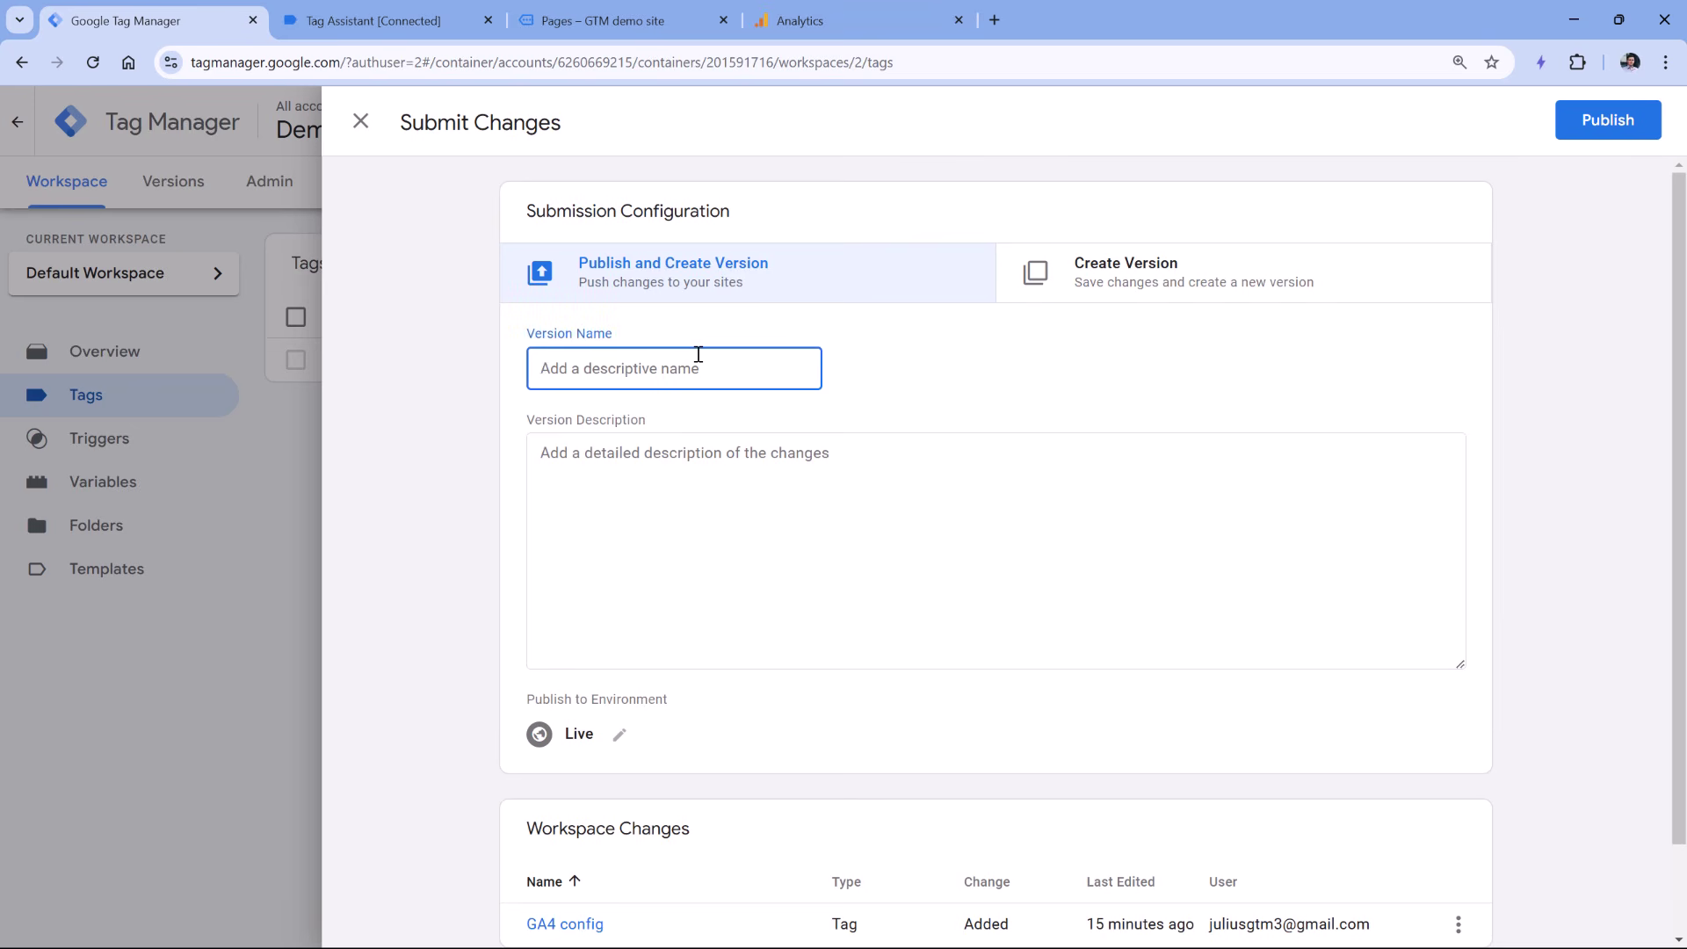
text(In)
text(d GA4)
click(1582, 133)
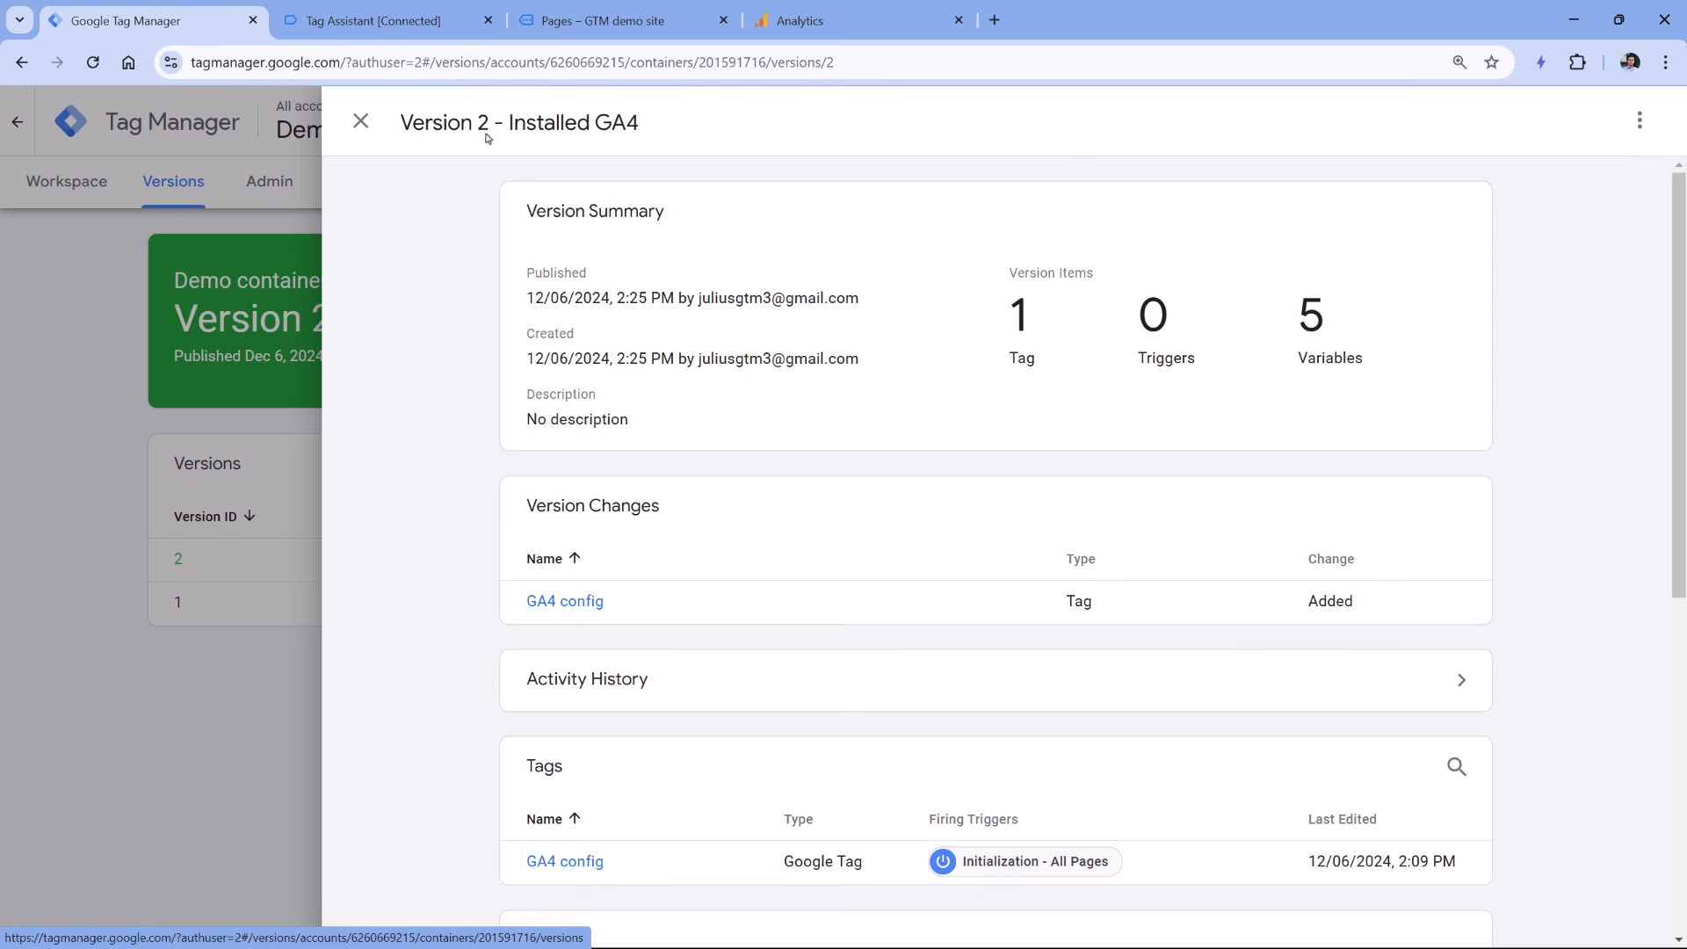
Close the published version's details, check the workspace overview, and return to the container's version list.
click(360, 120)
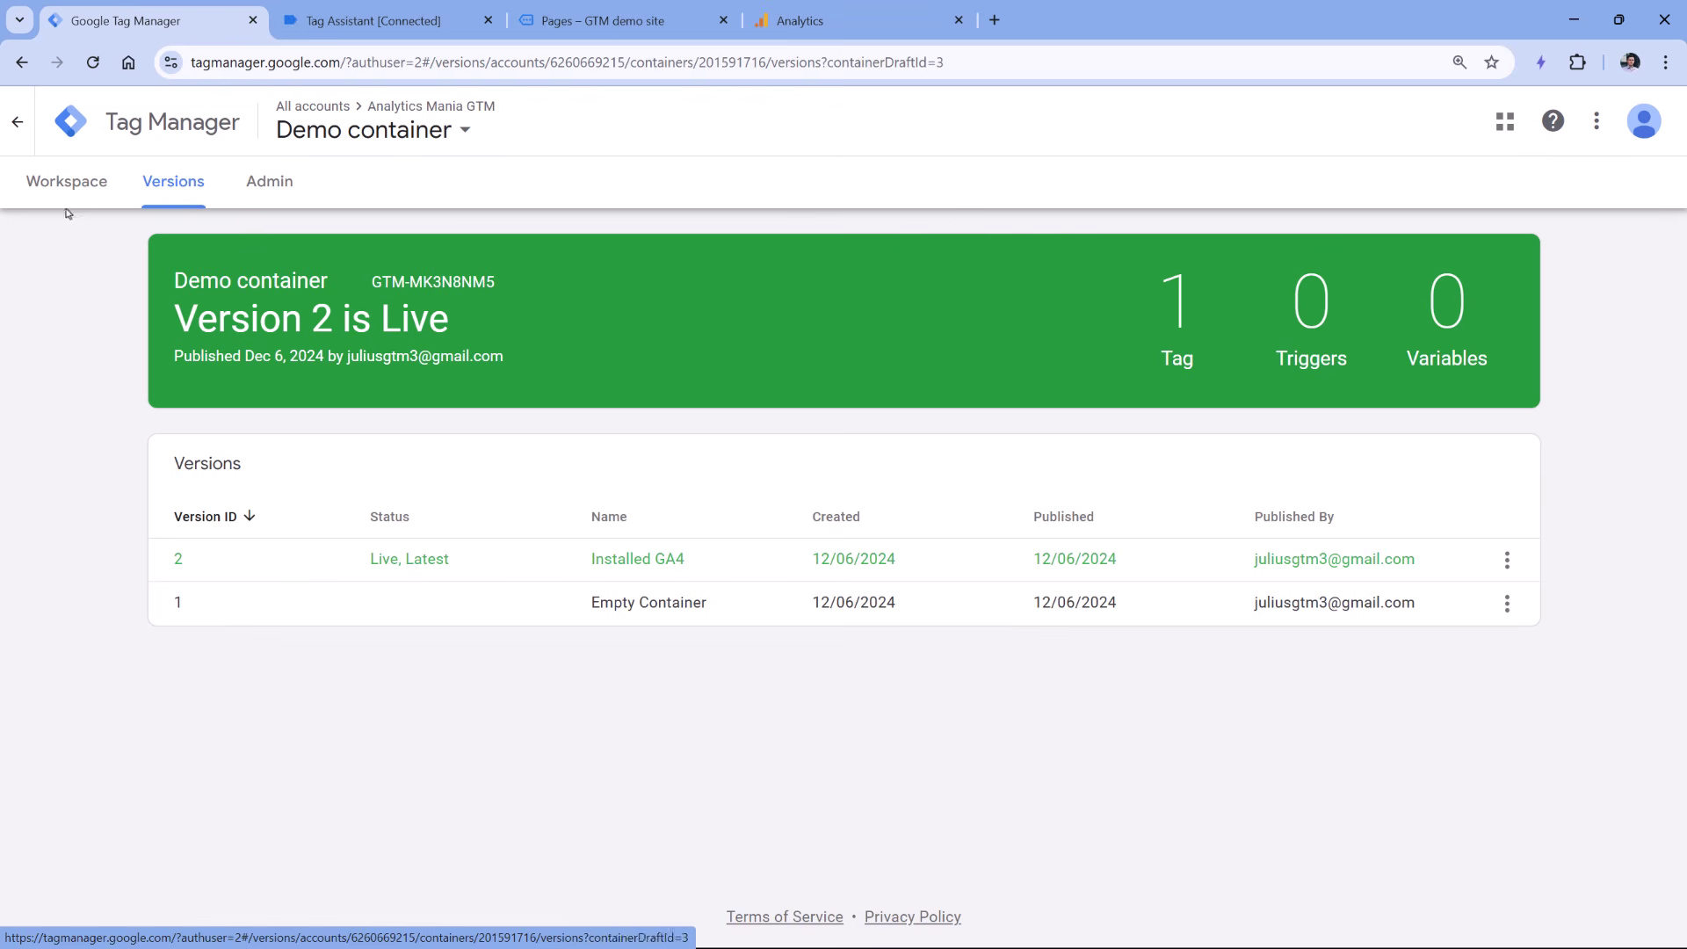
click(67, 183)
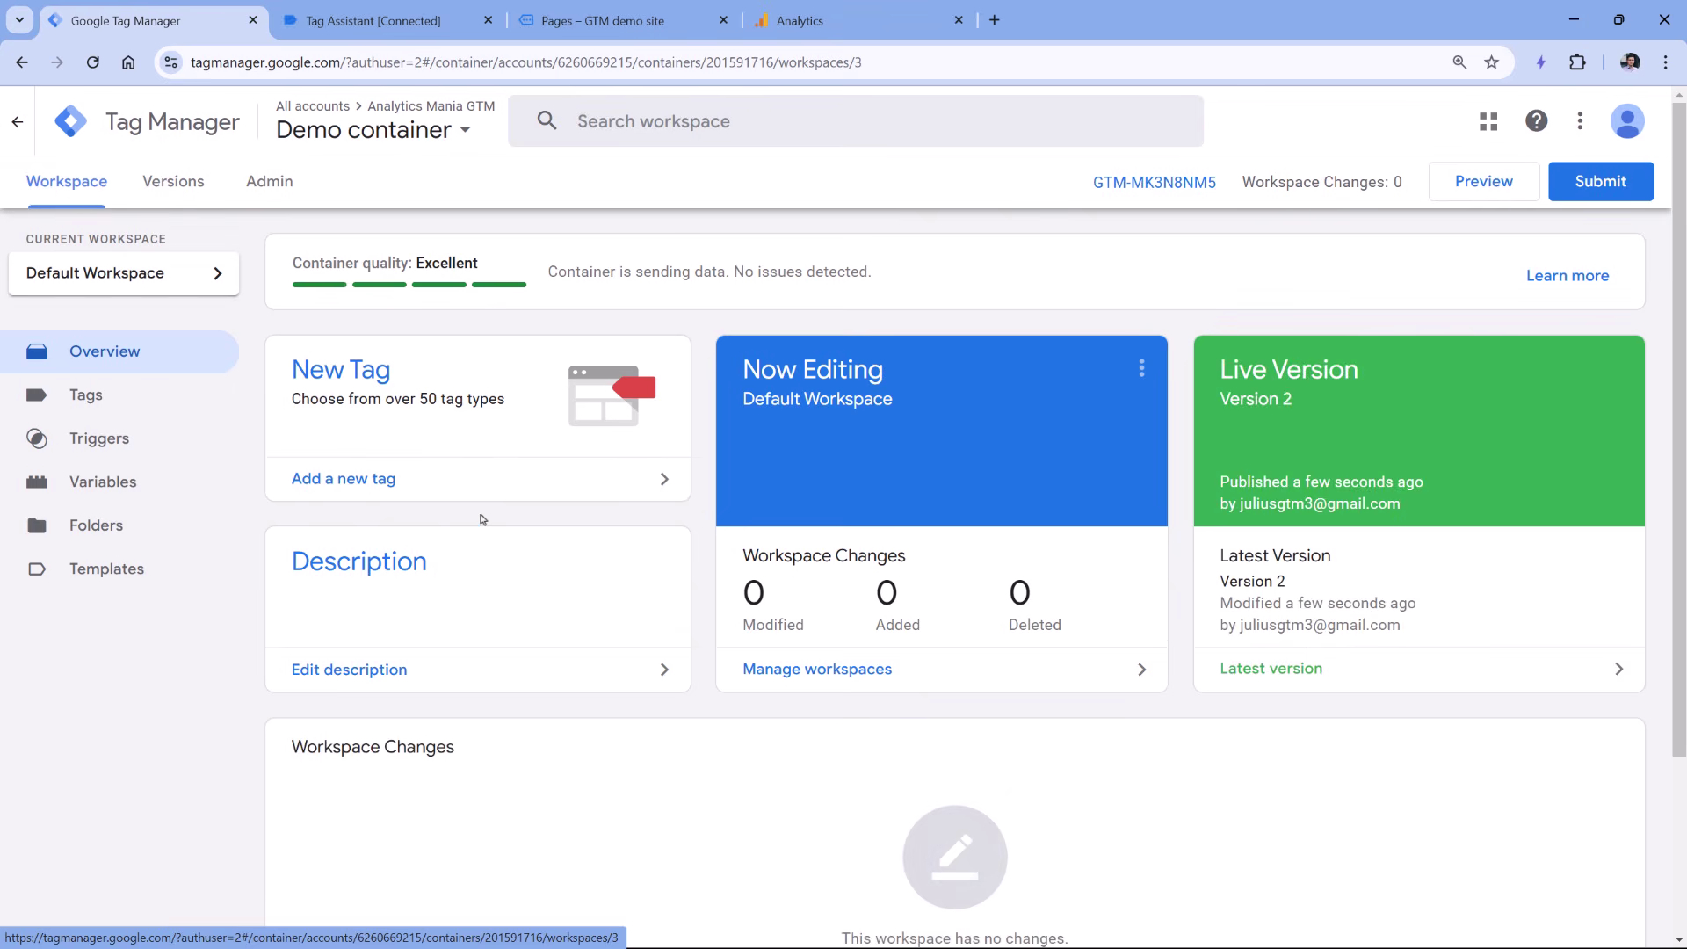
key(alt+Left)
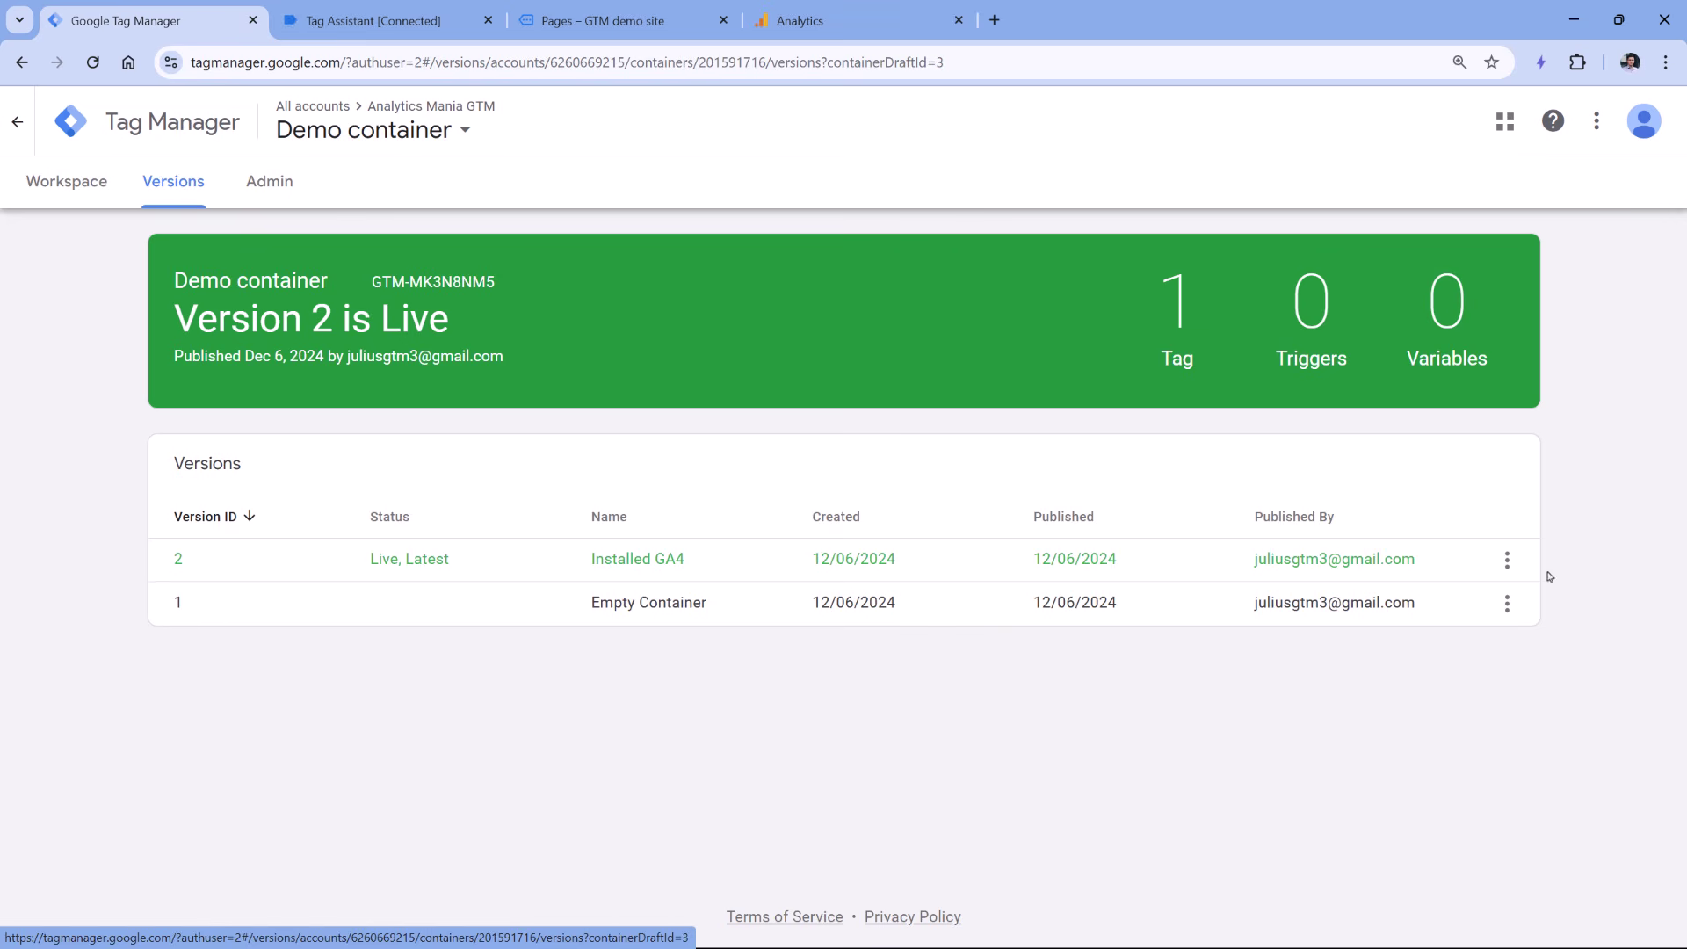
Open the publish screen for version 1, Empty Container, and leave it without publishing.
click(1507, 603)
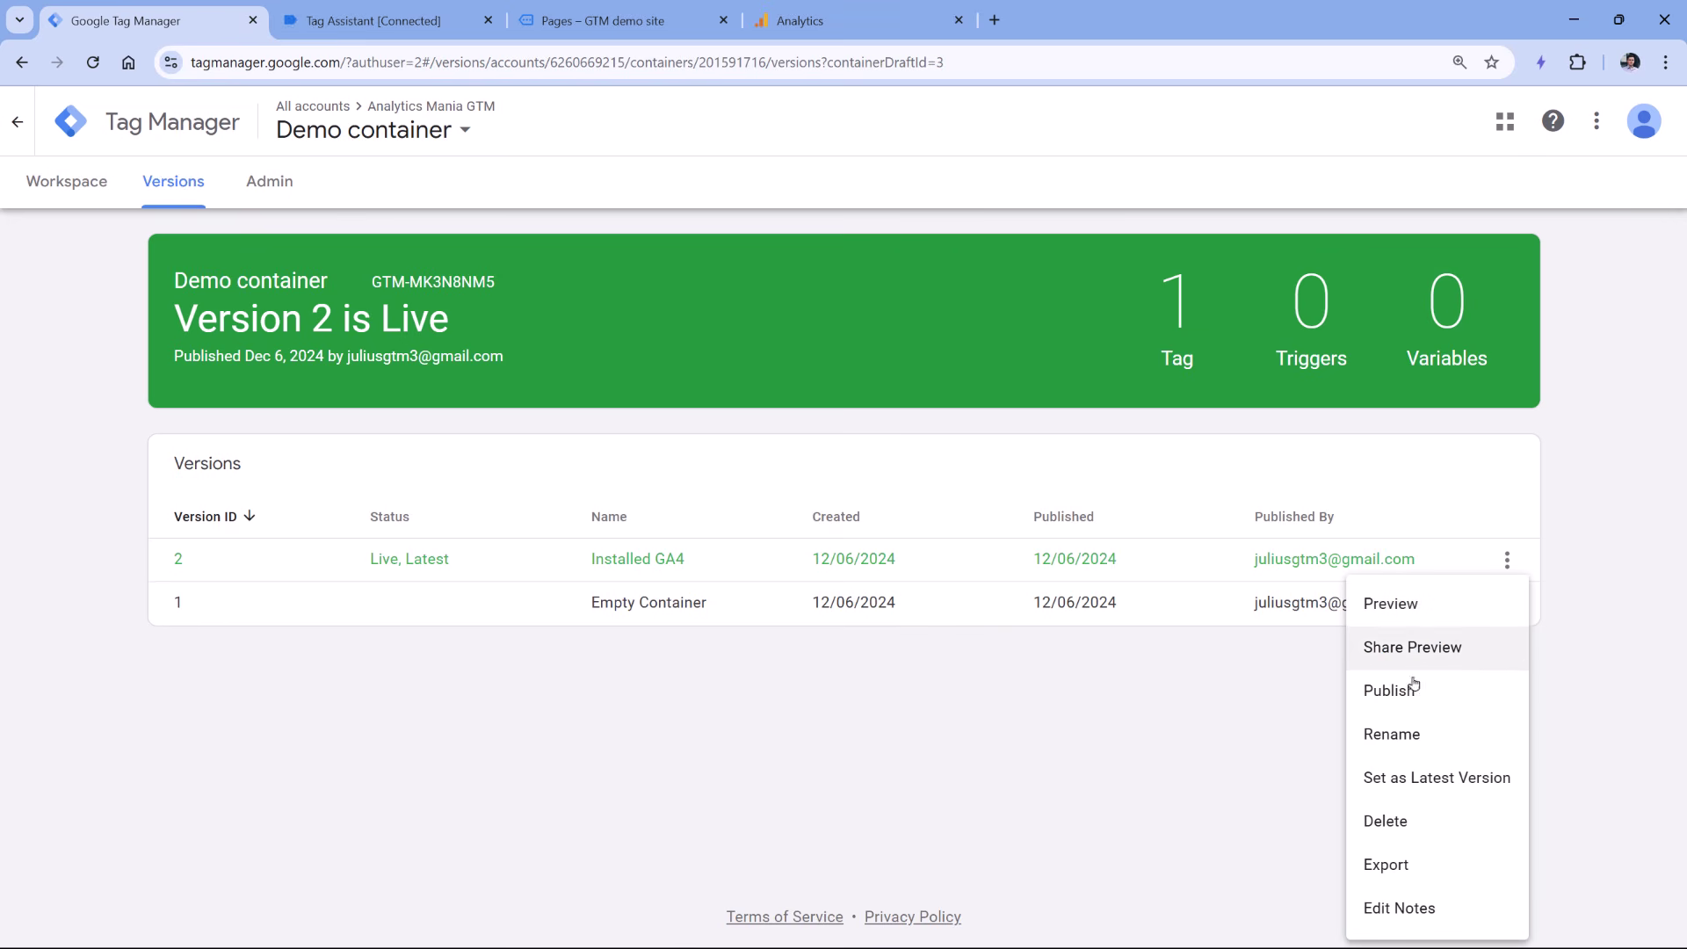
click(1254, 678)
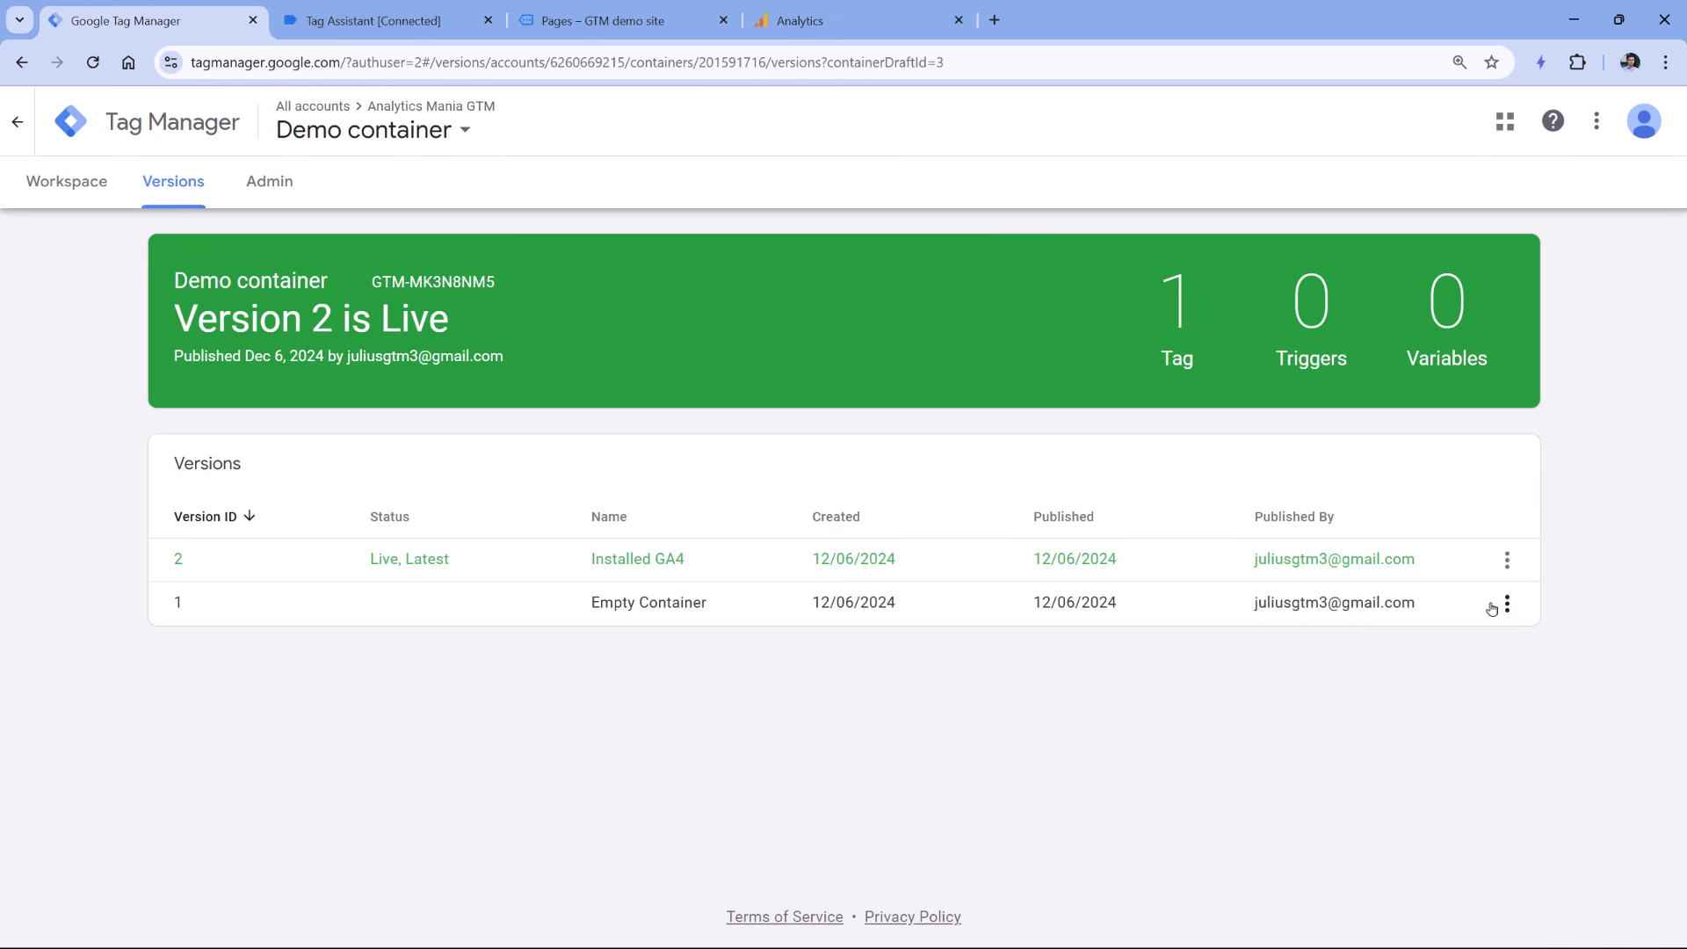
click(1509, 604)
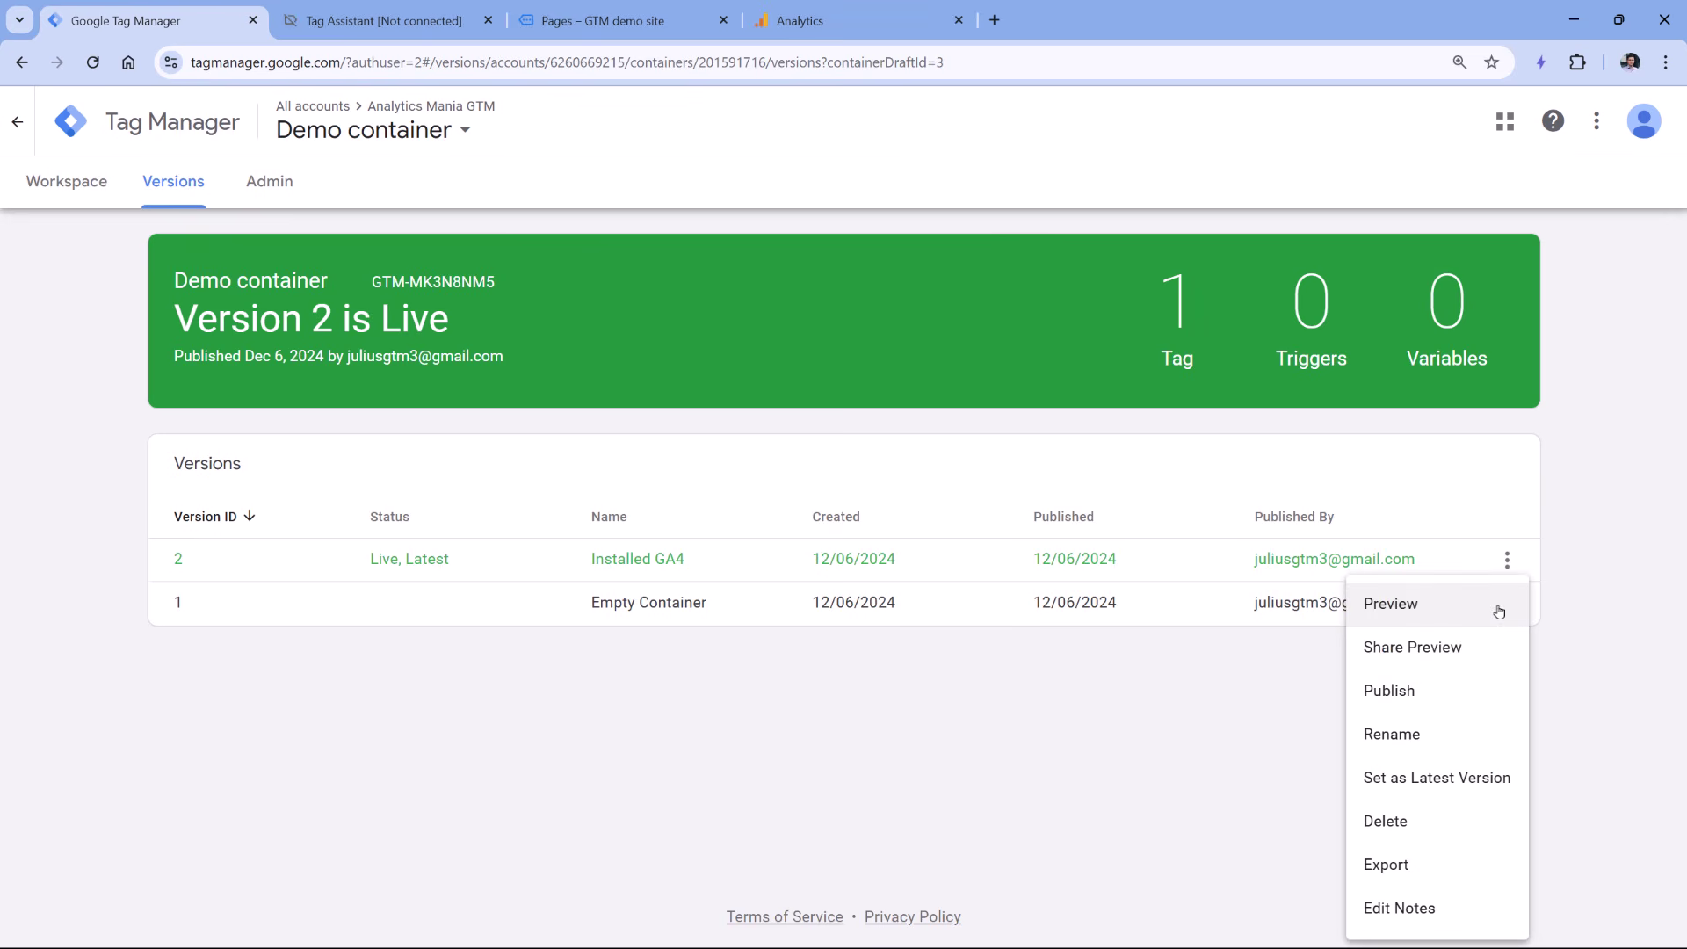
click(1425, 694)
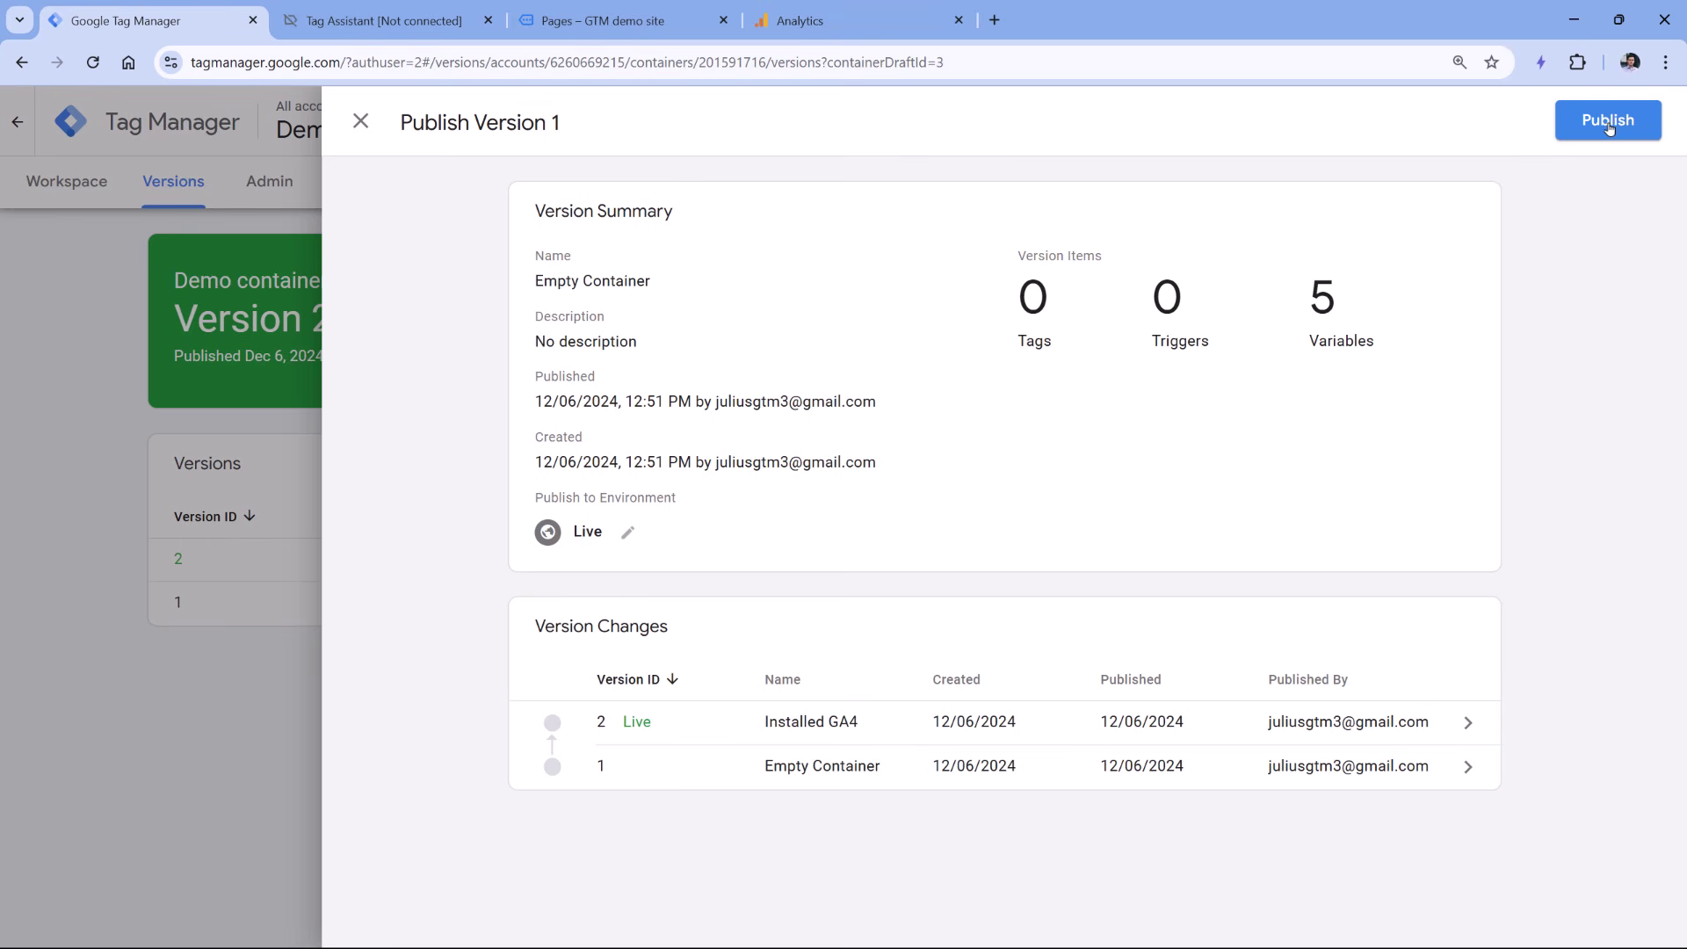
key(Escape)
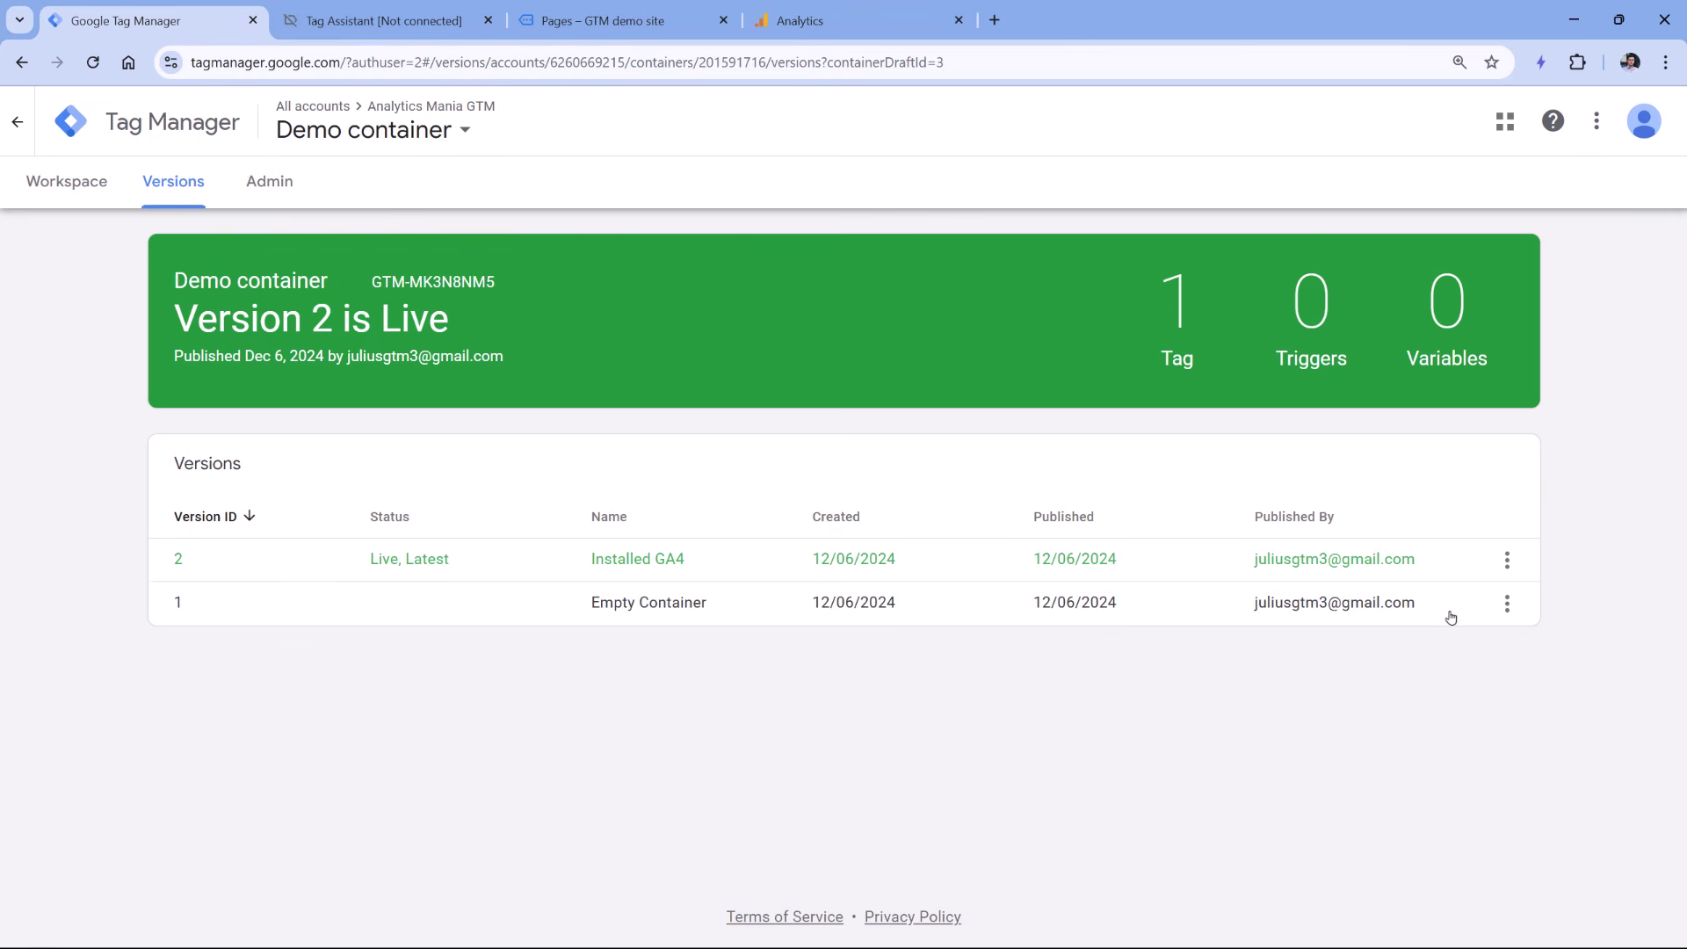
Bring up the Set as Latest Version confirmation for version 1, Empty Container, and dismiss it without applying.
click(1508, 606)
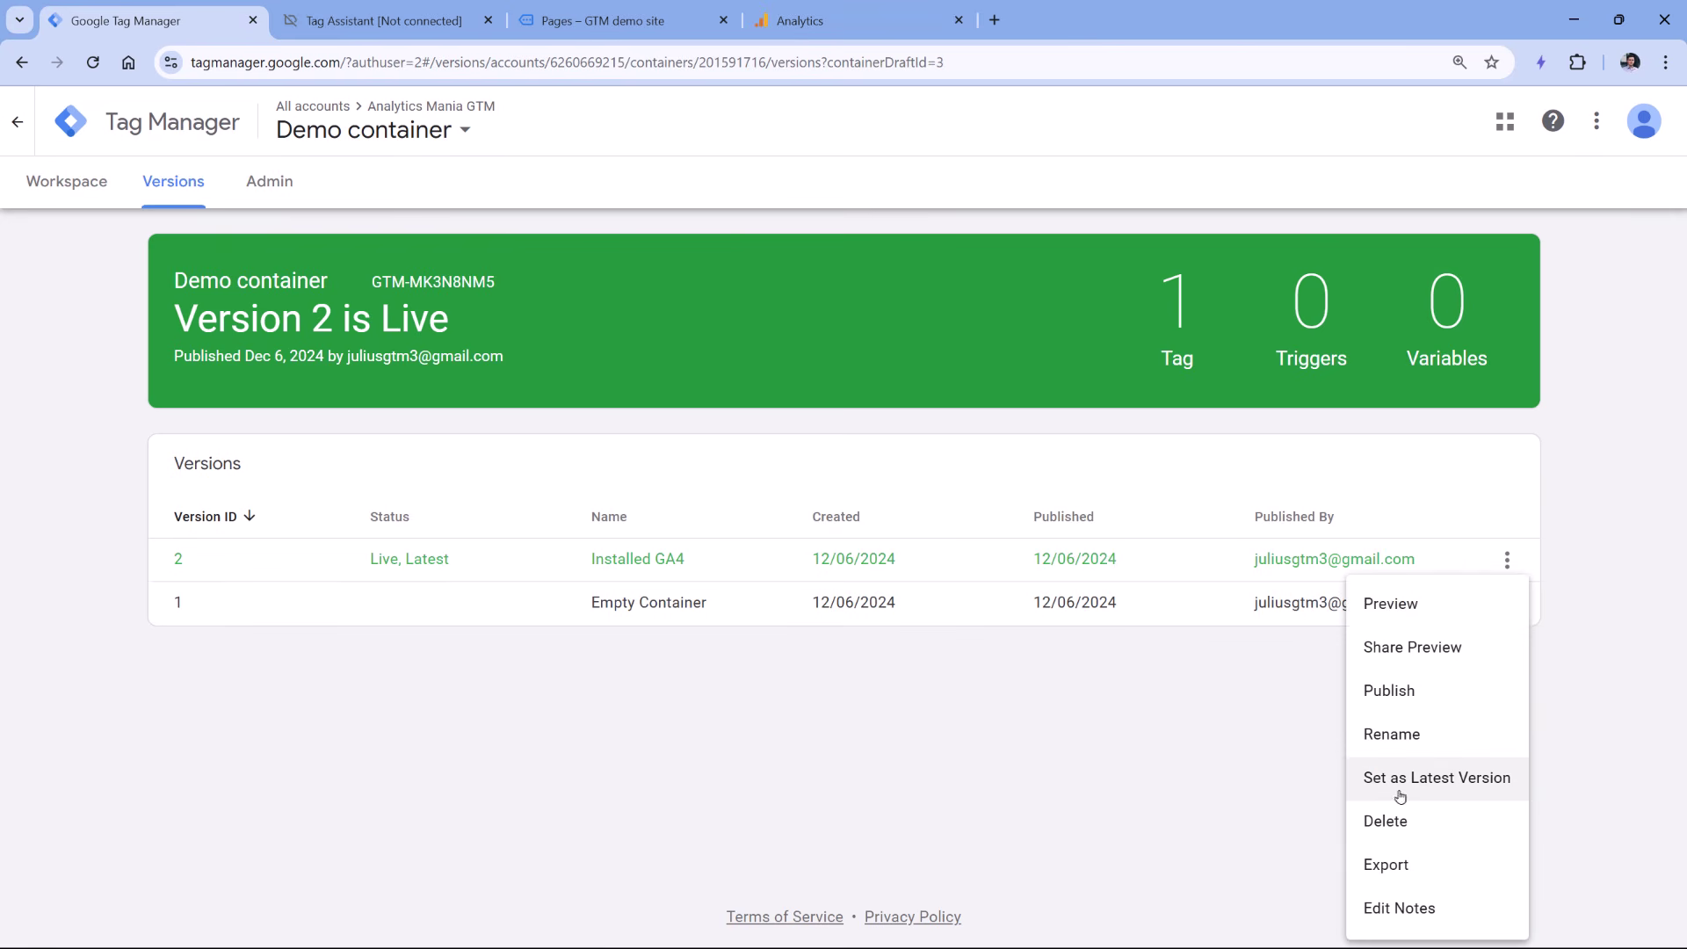
click(1433, 779)
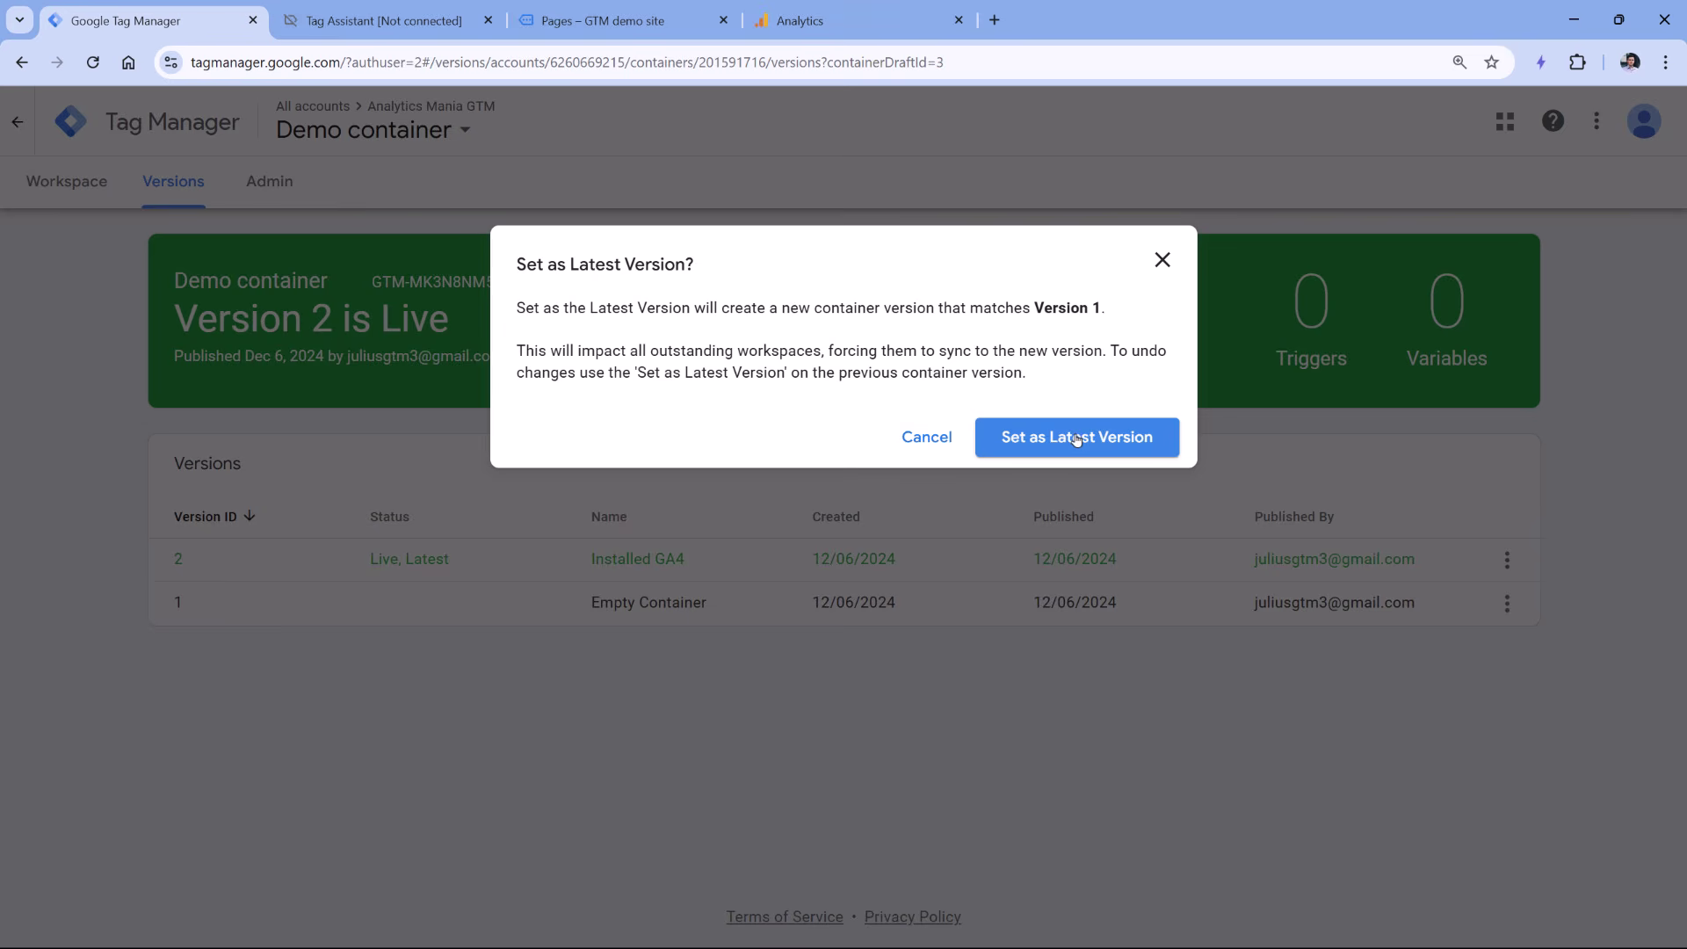
click(1076, 438)
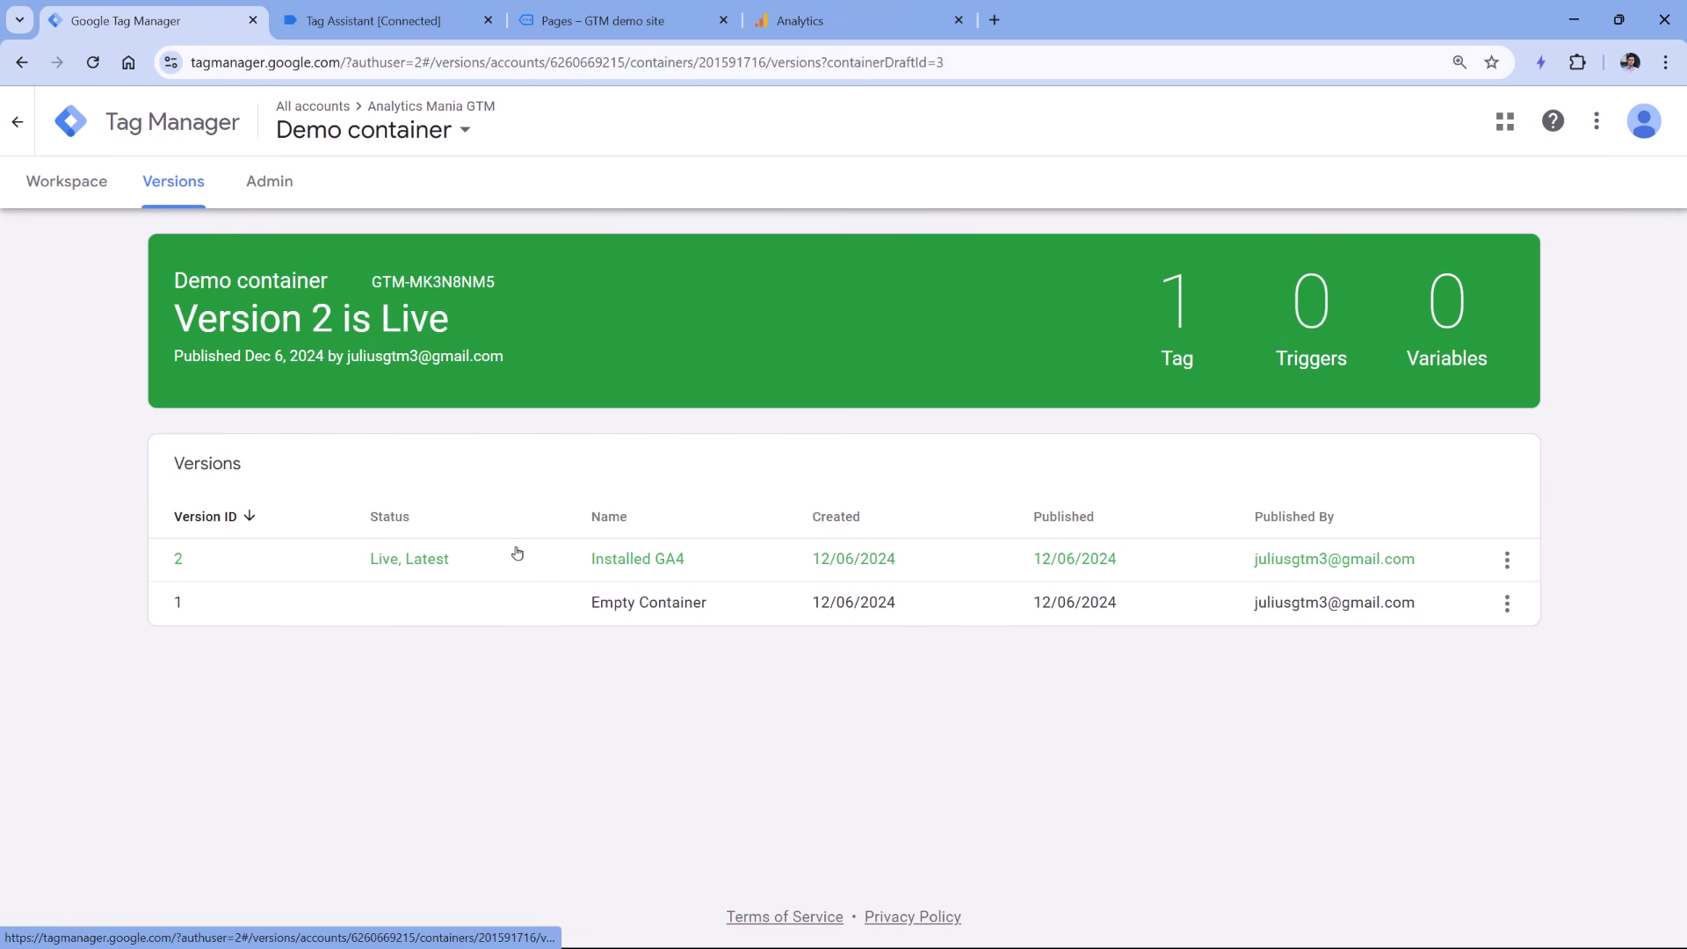
Check the actions offered for a version in the container's version list and return to the workspace.
click(1508, 608)
key(Escape)
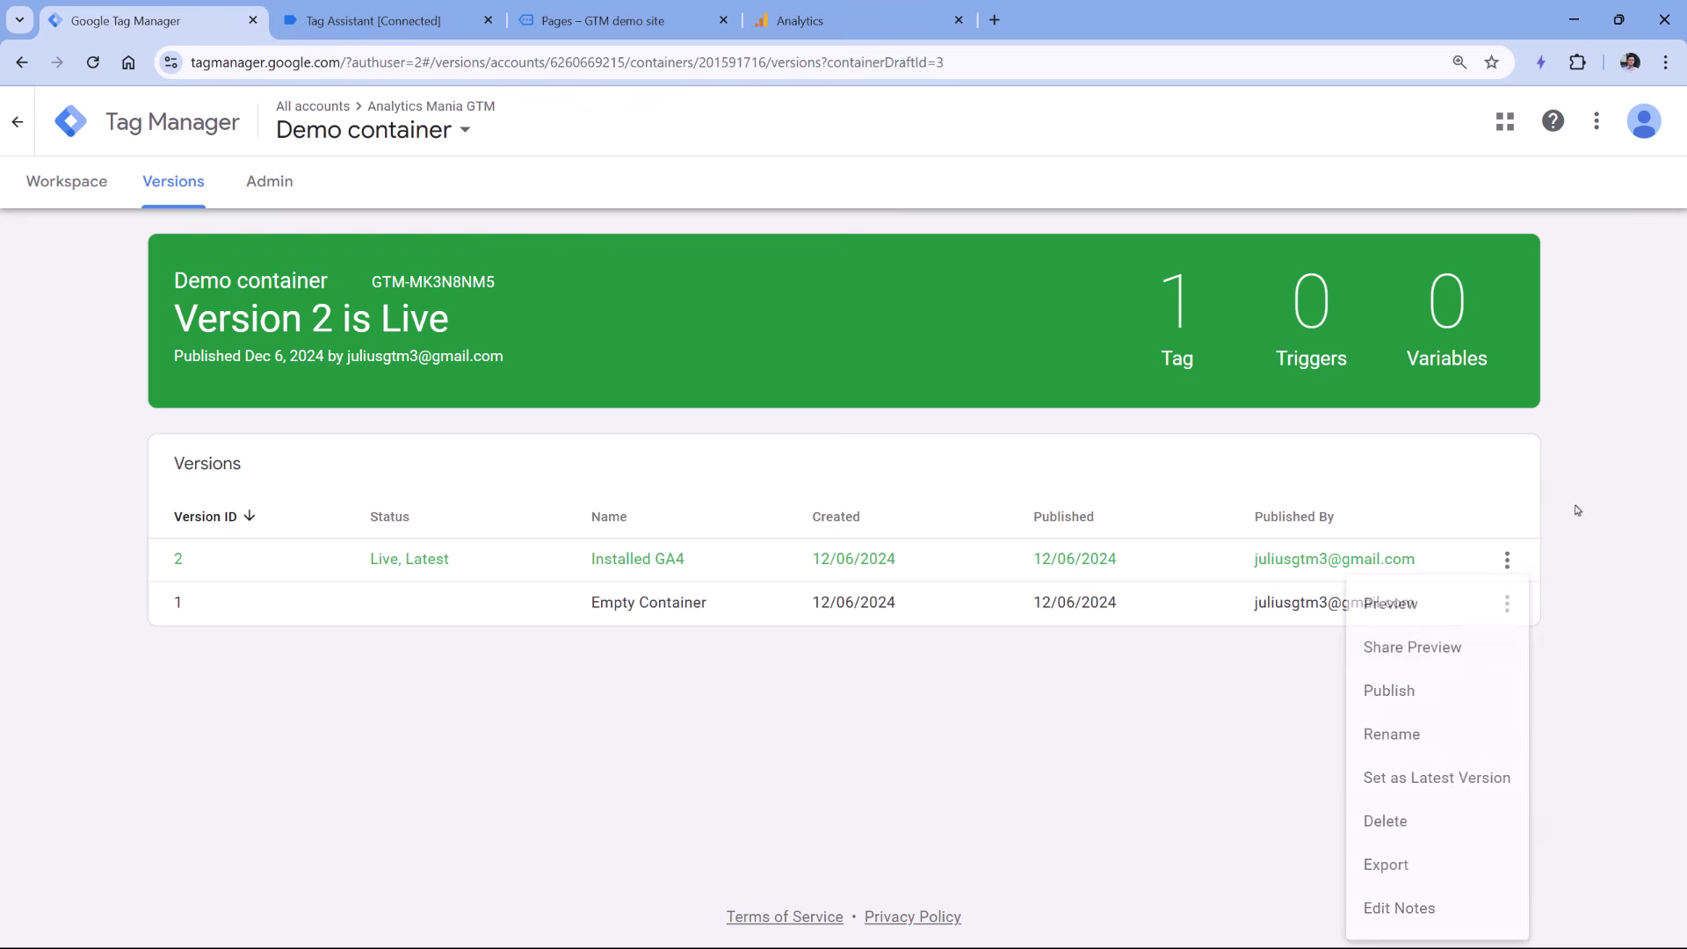
click(88, 188)
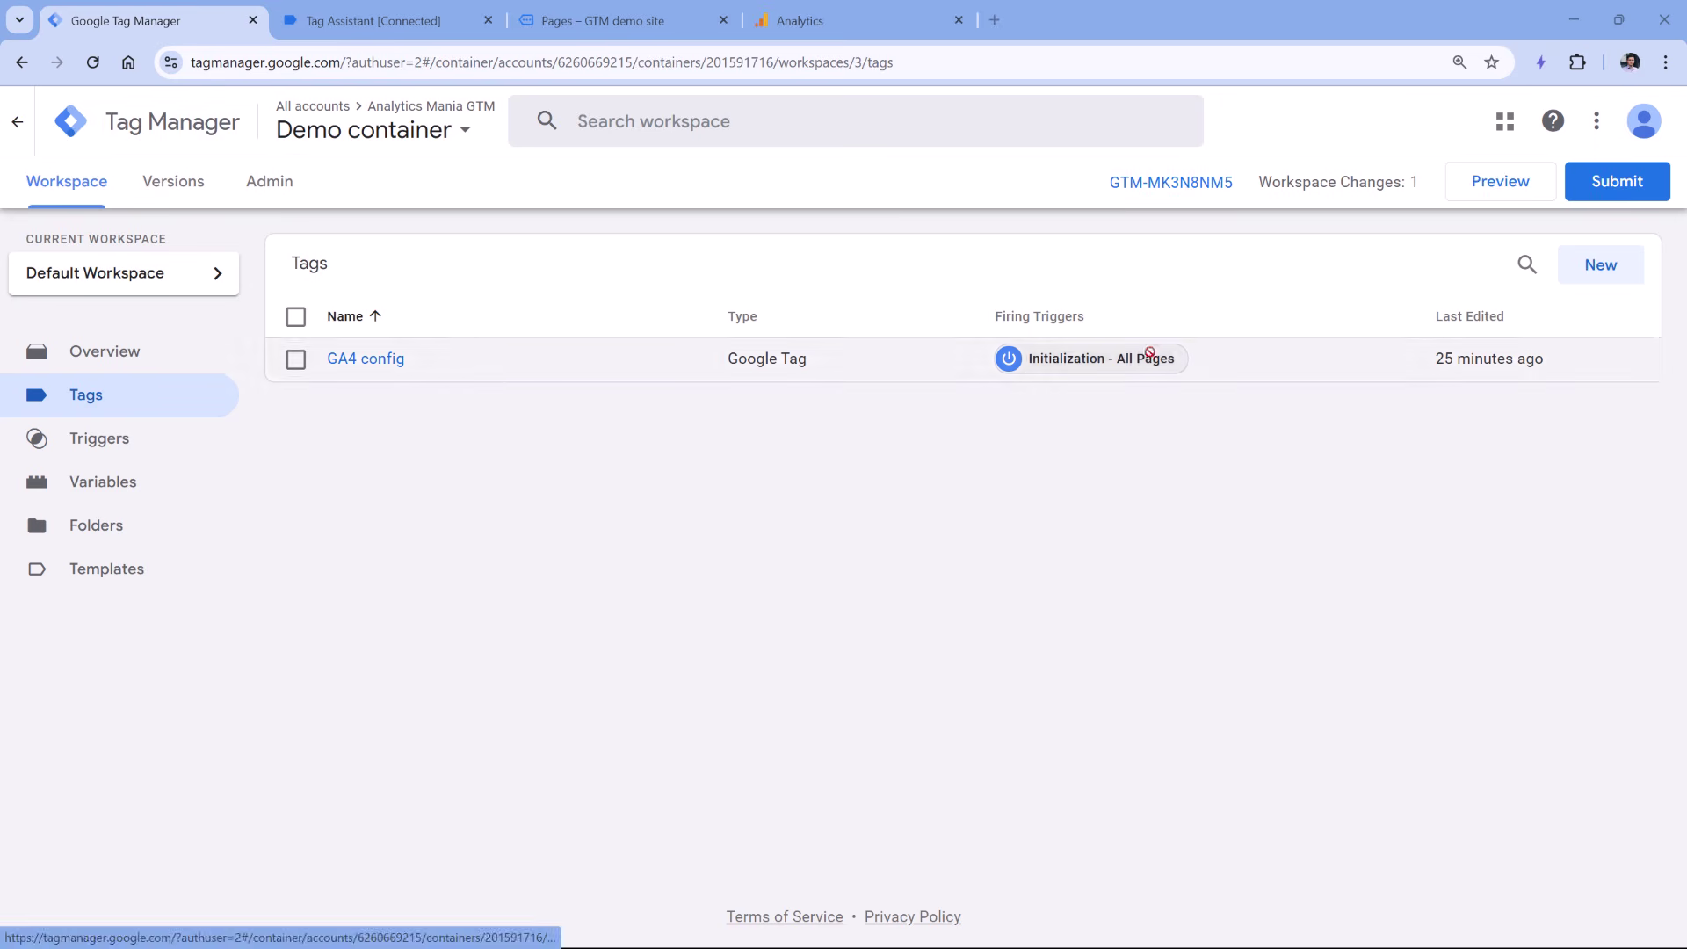
Start a new tag and look through the full list of built-in tag types.
click(1596, 264)
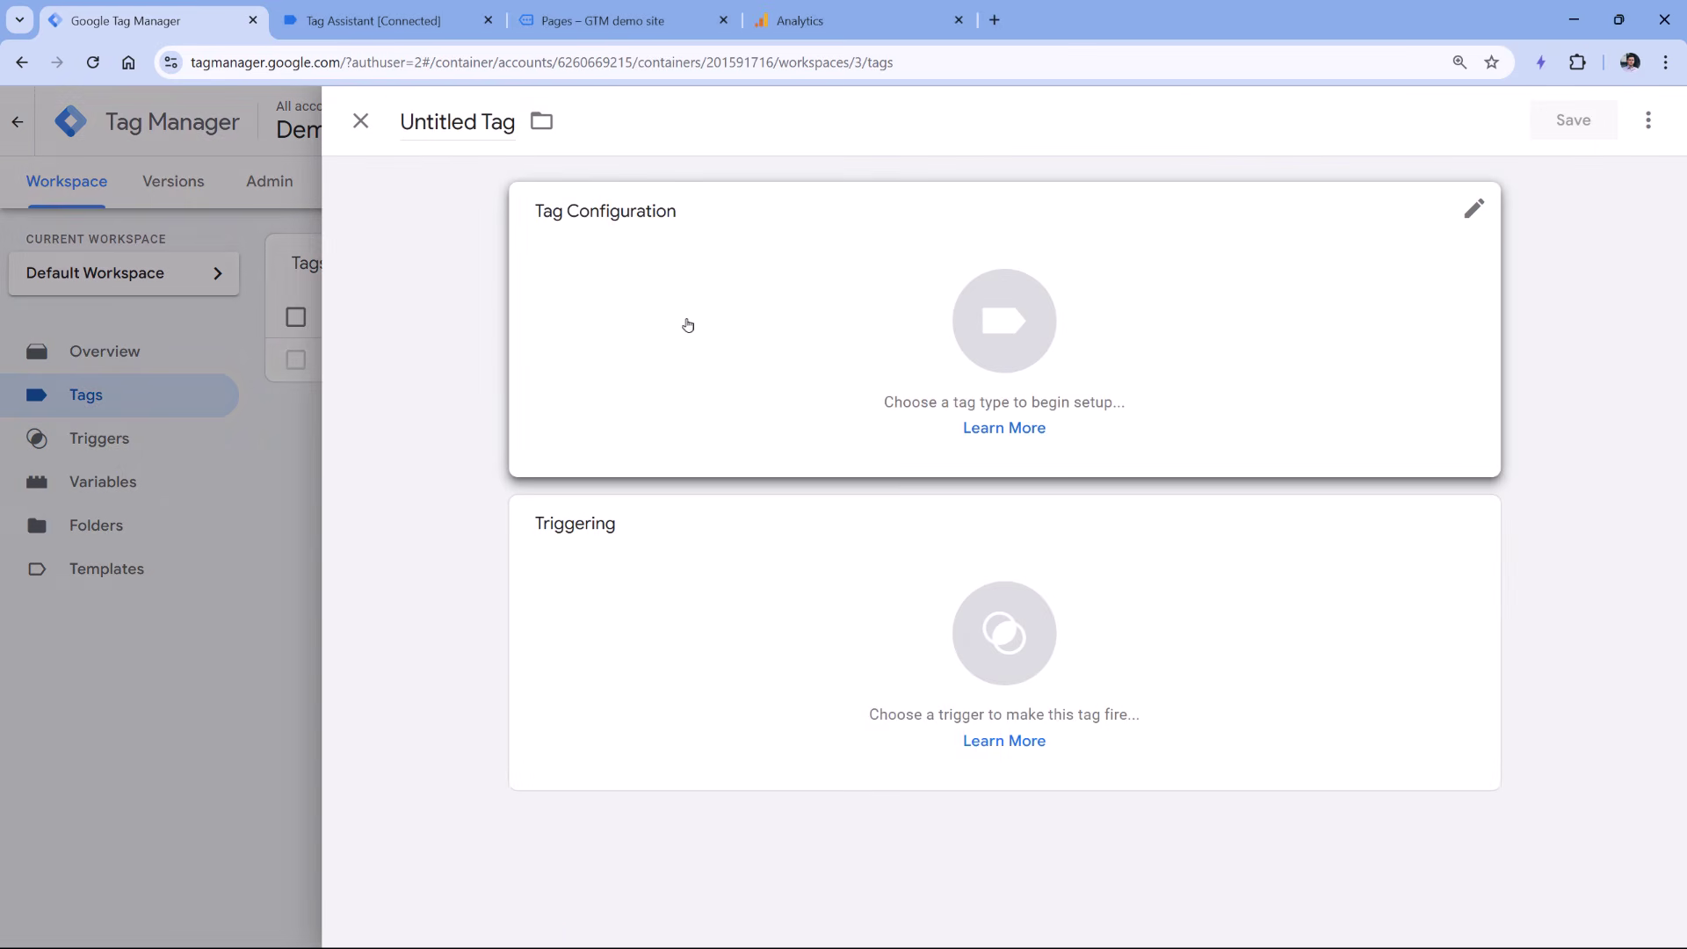
click(708, 308)
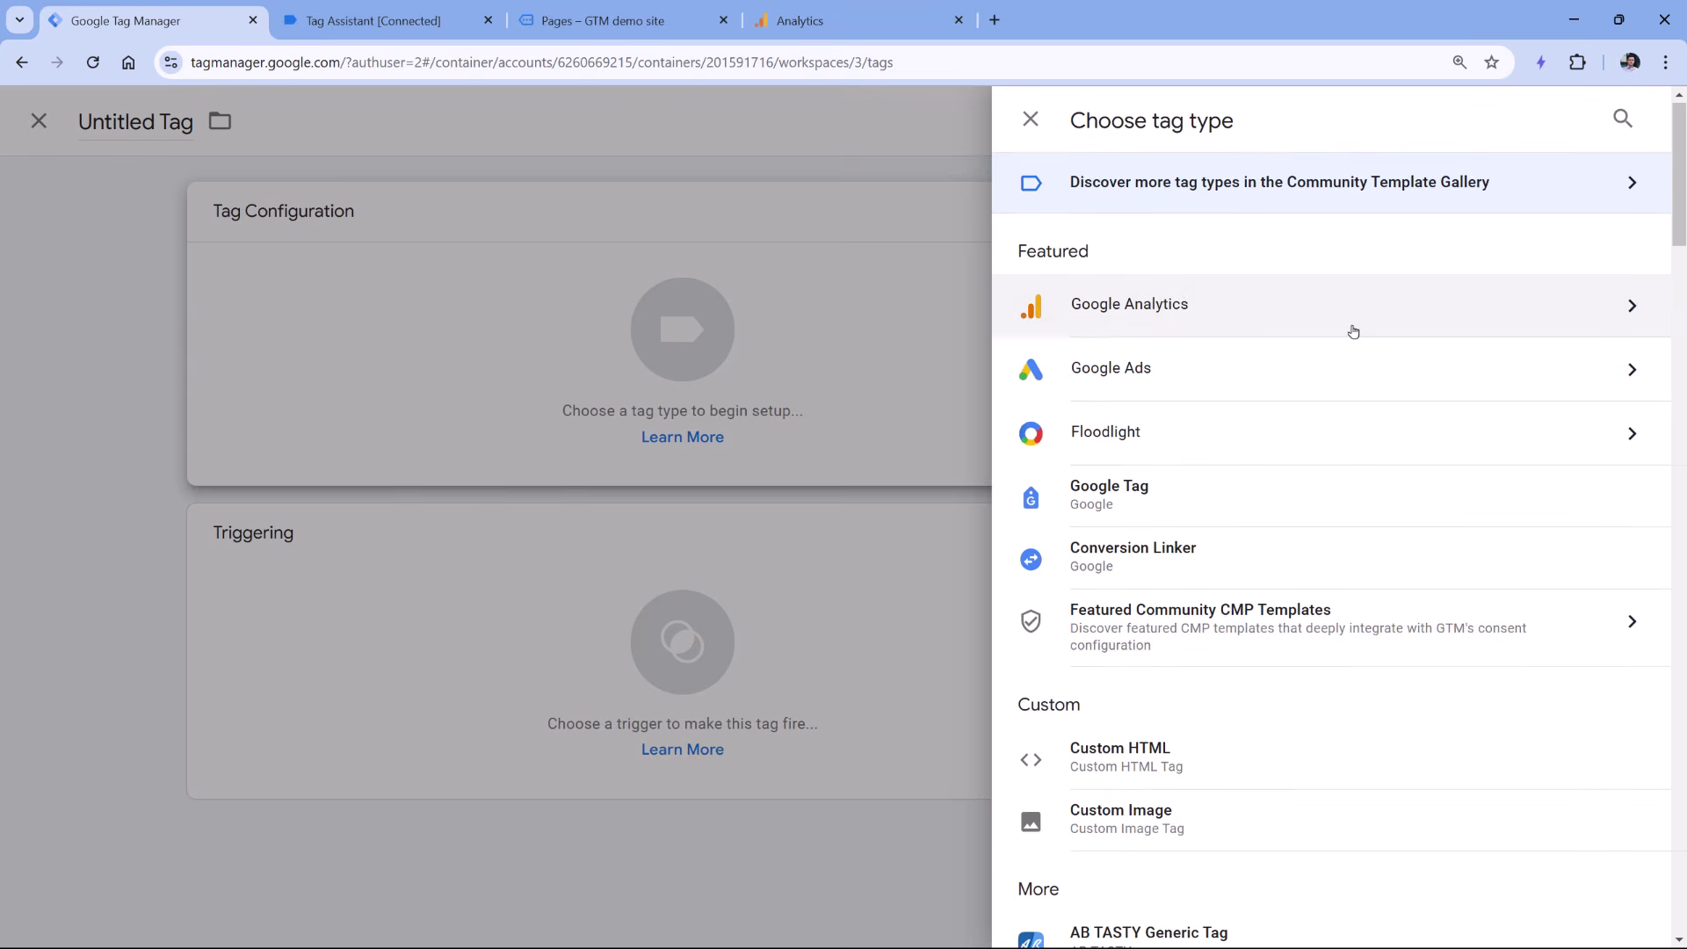
scroll(1353, 331, down, 18)
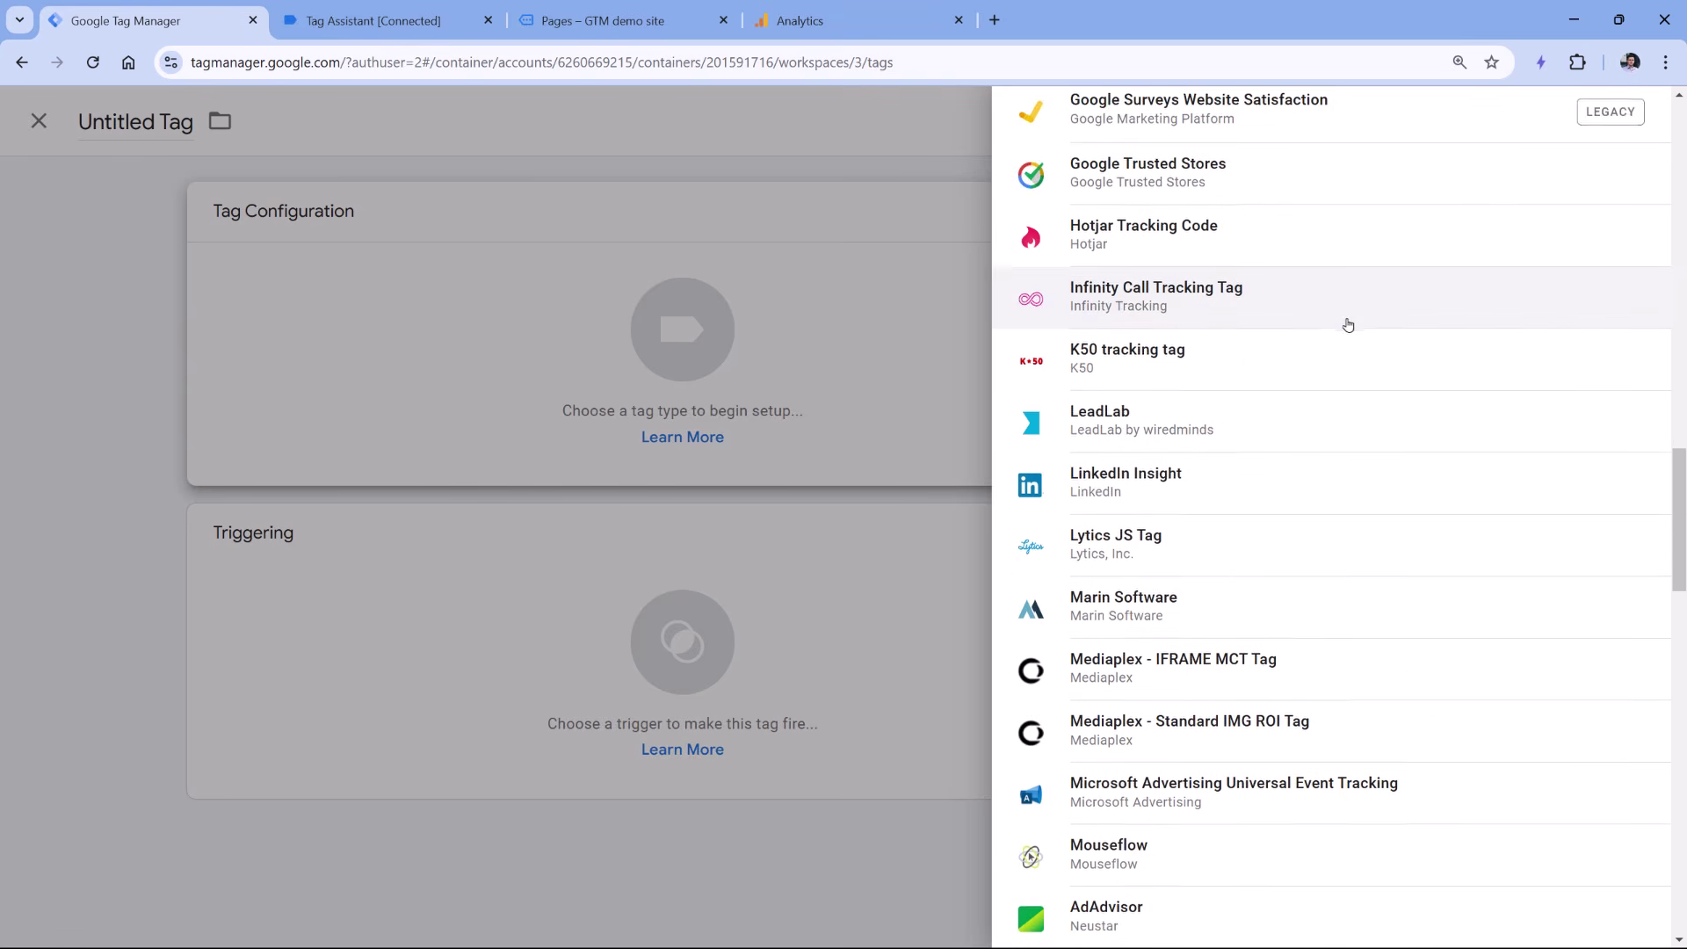
scroll(1349, 324, down, 20)
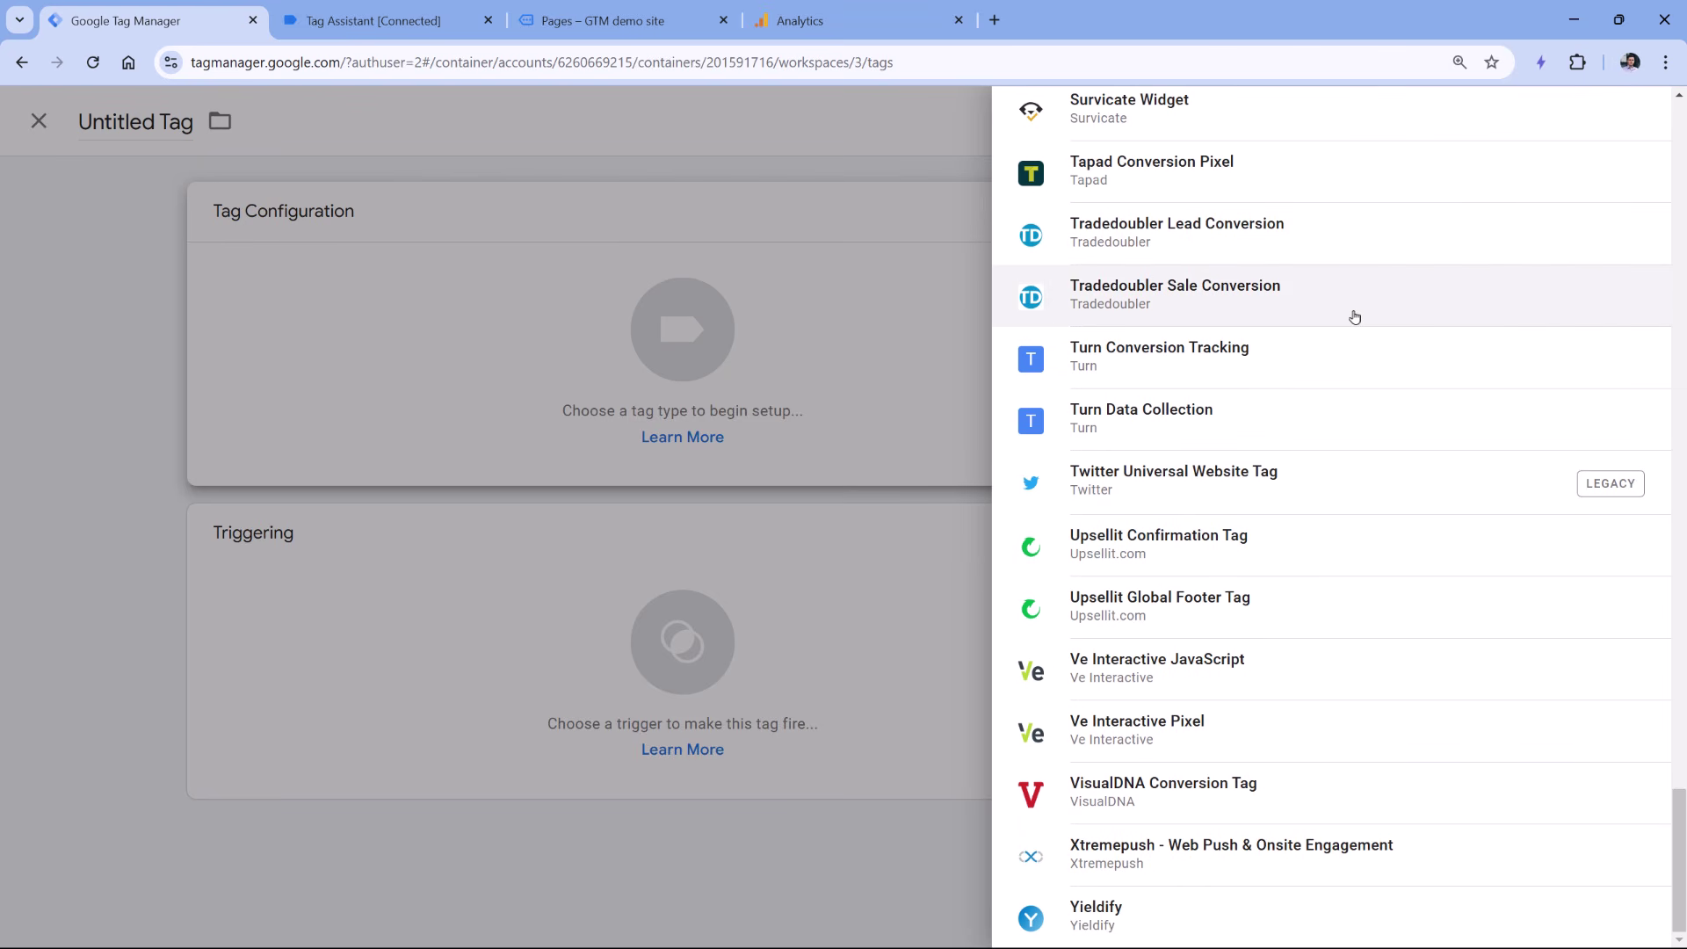
scroll(1362, 339, up, 20)
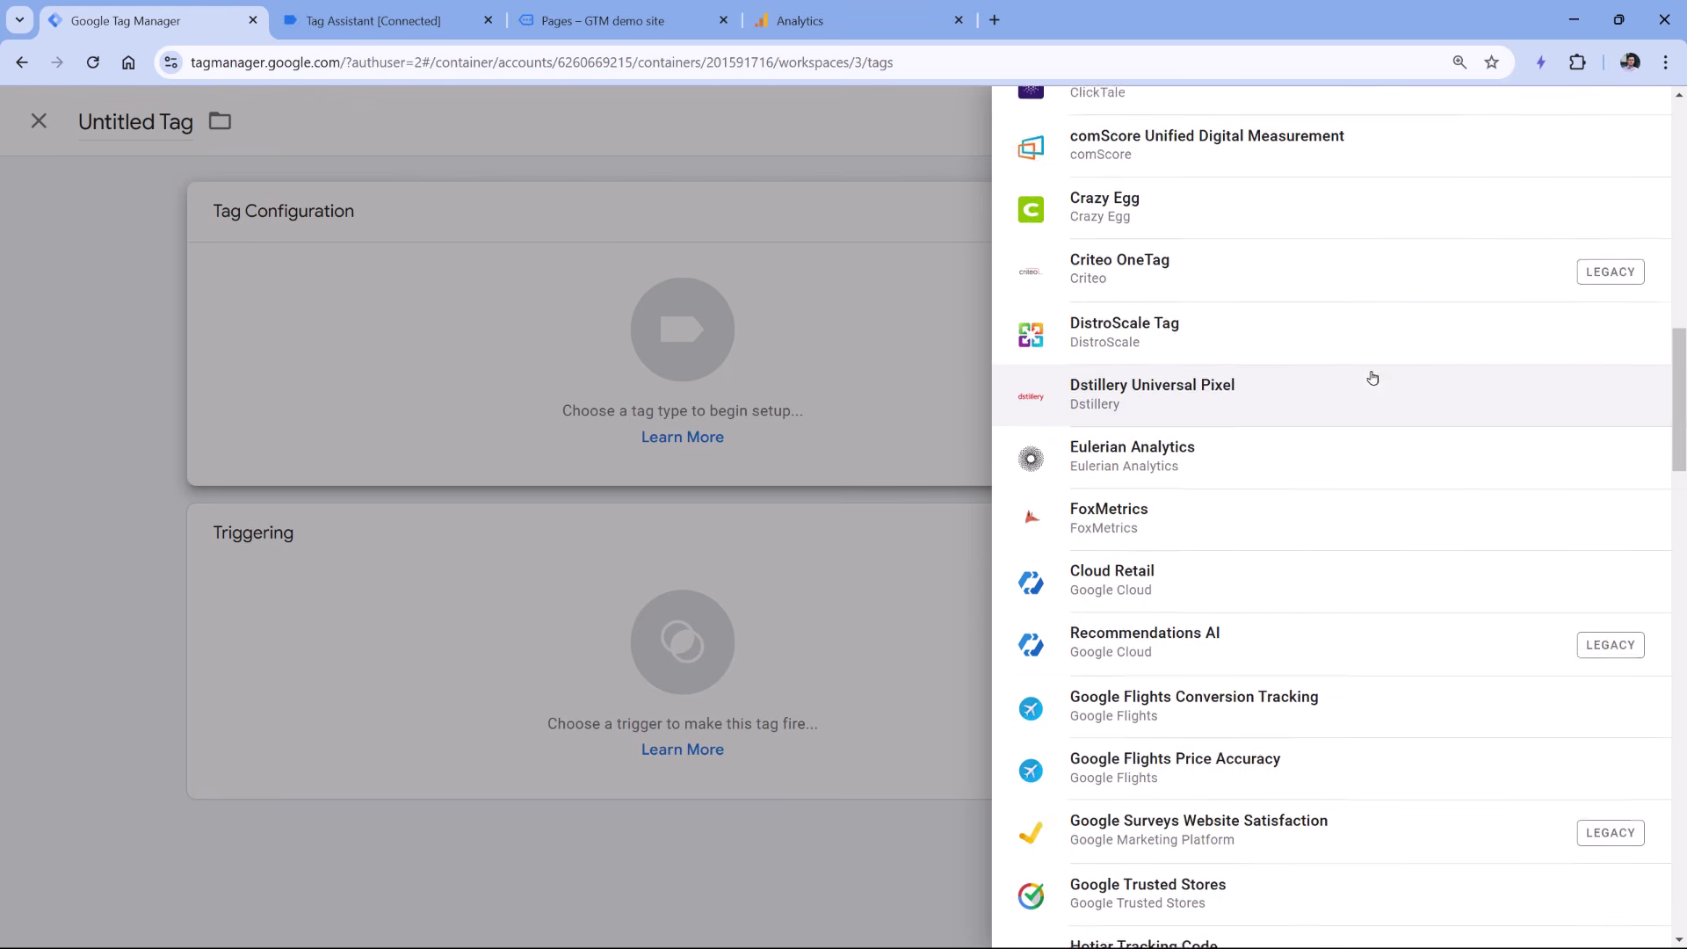
scroll(1373, 378, up, 20)
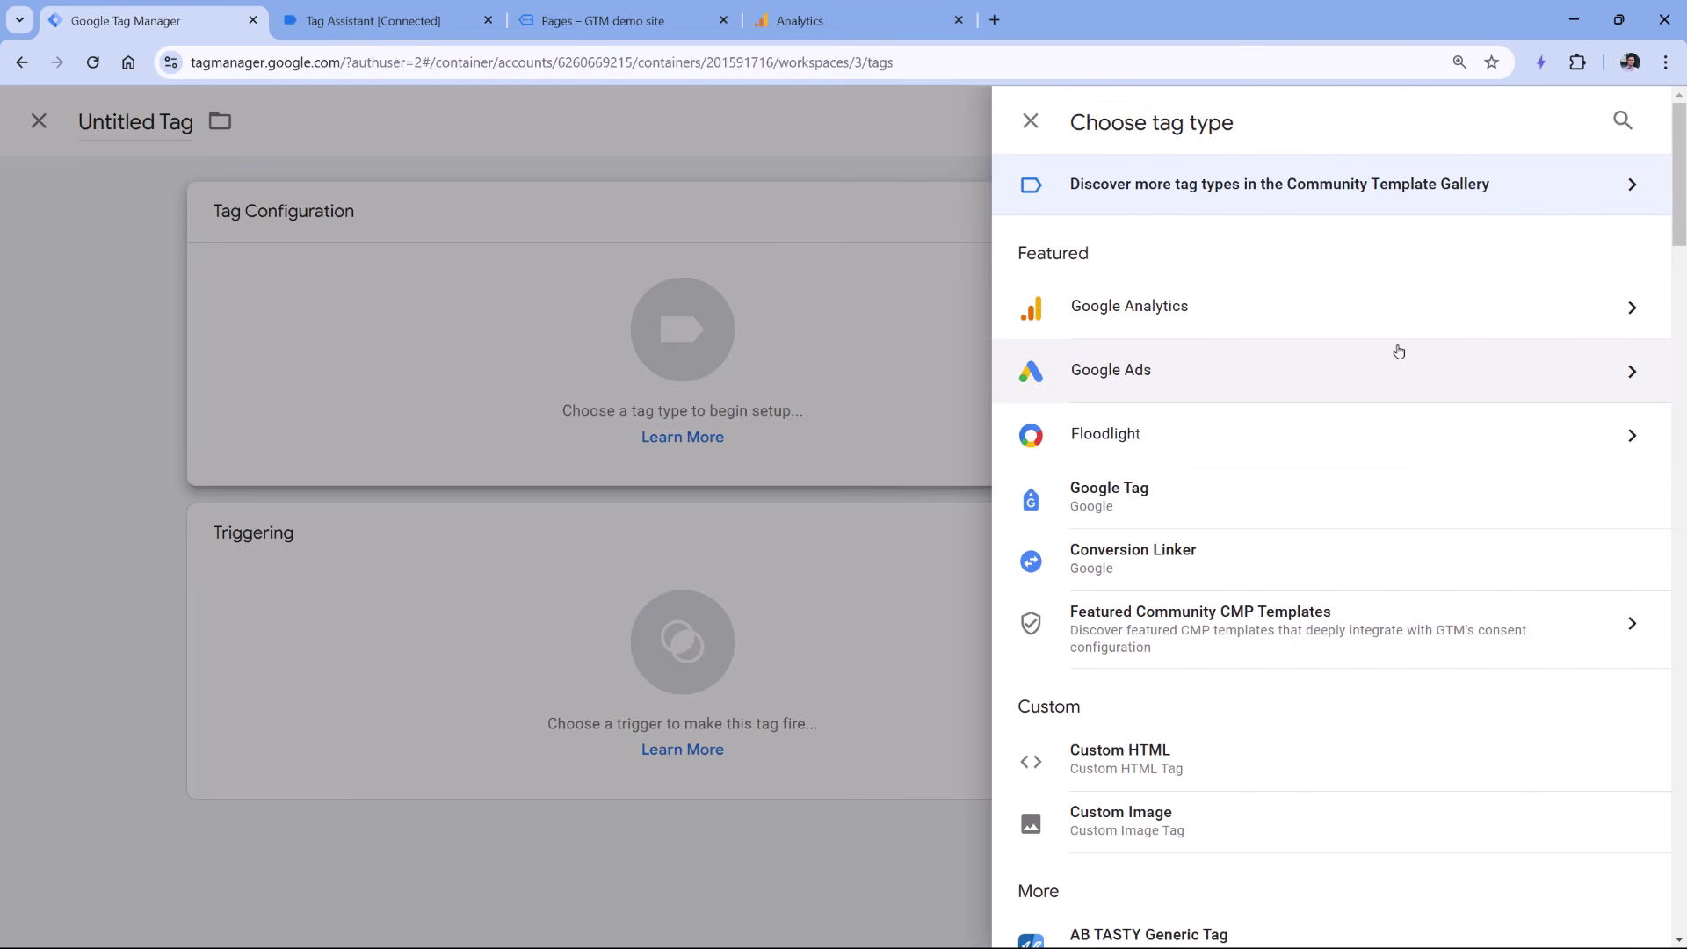
Search the tag types for "facebook" and "meta", and leave the new tag without saving.
click(1623, 123)
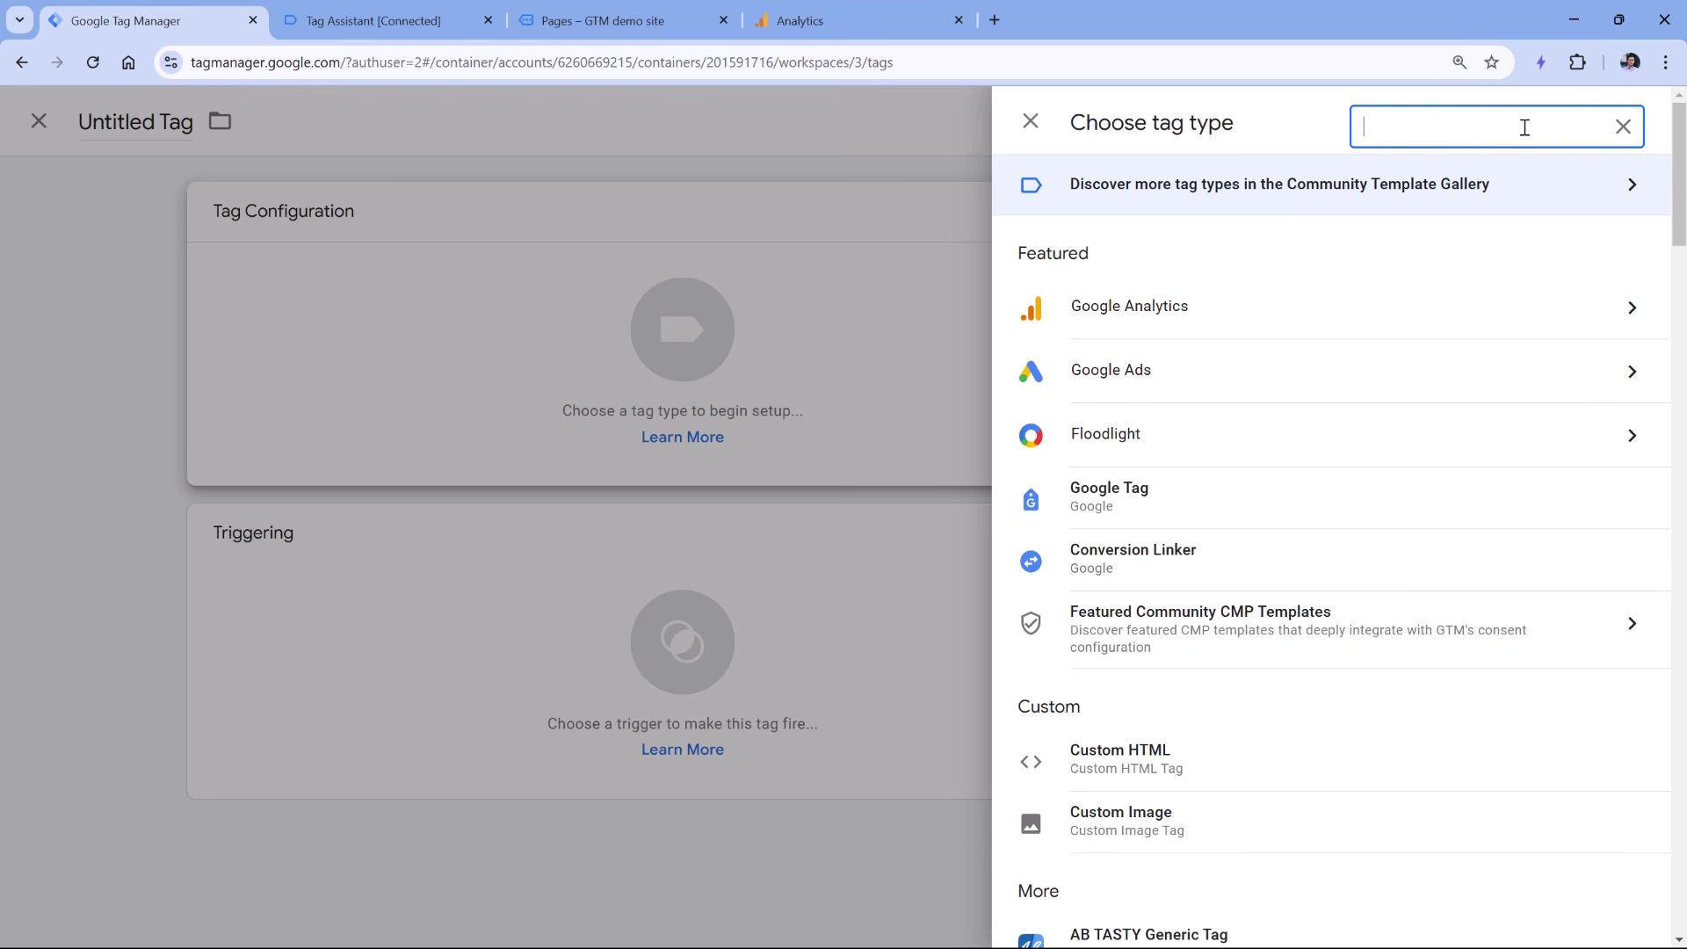
text(facebook)
key(ctrl+a)
text(meta)
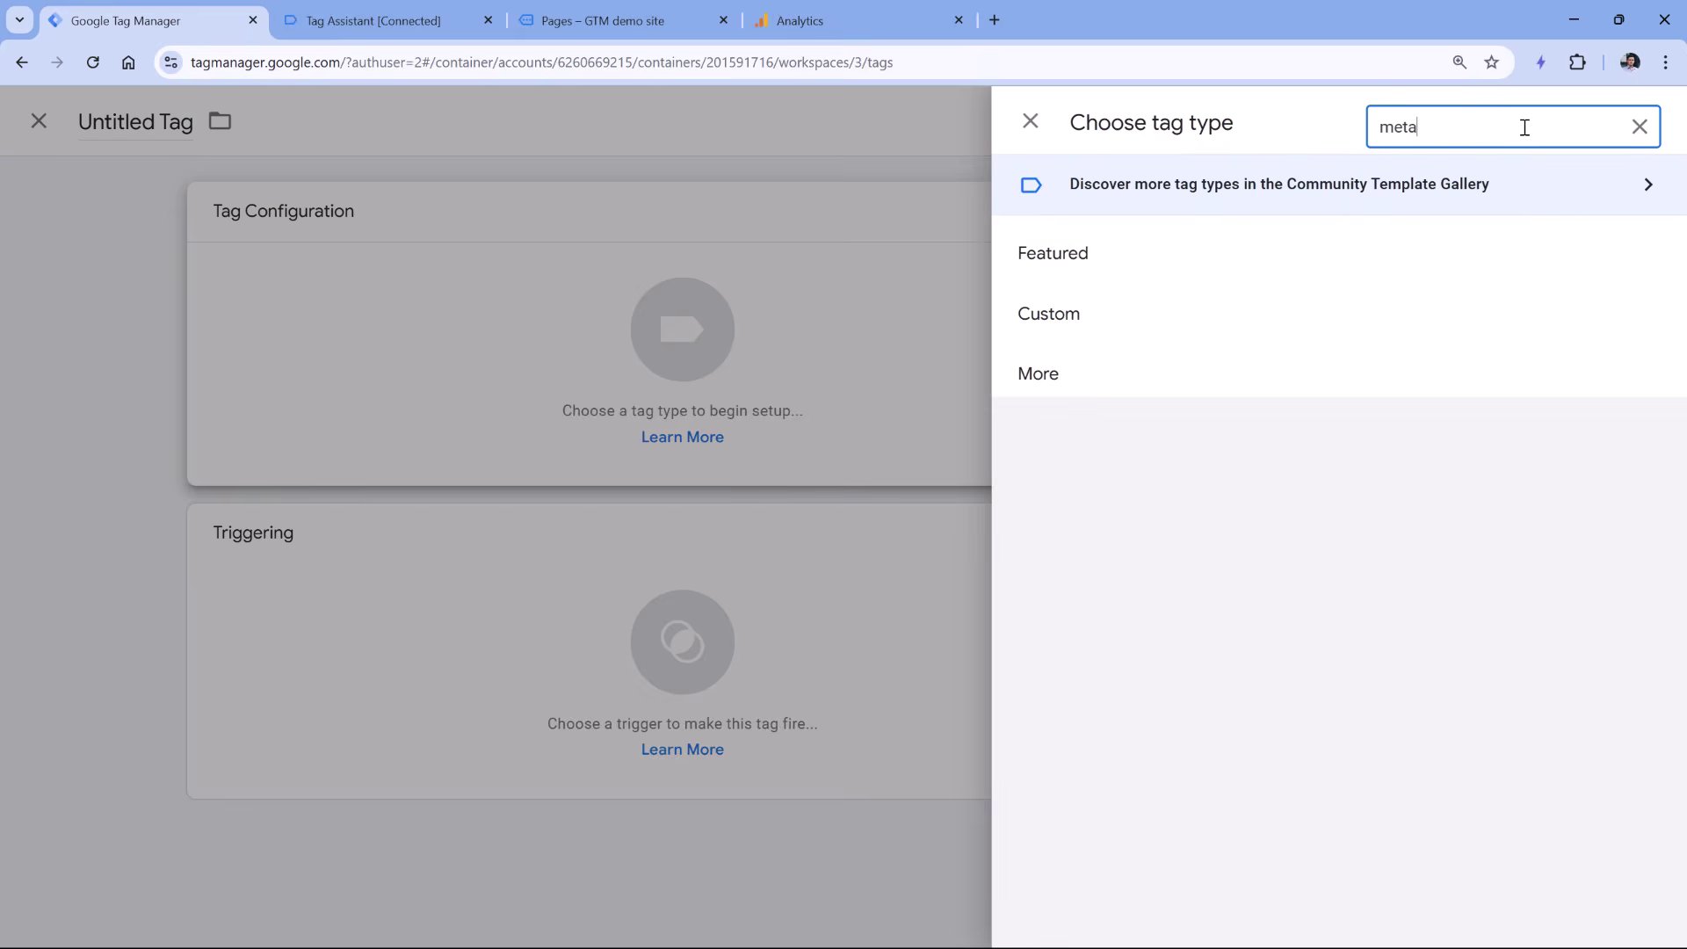
click(1624, 126)
scroll(1263, 466, down, 5)
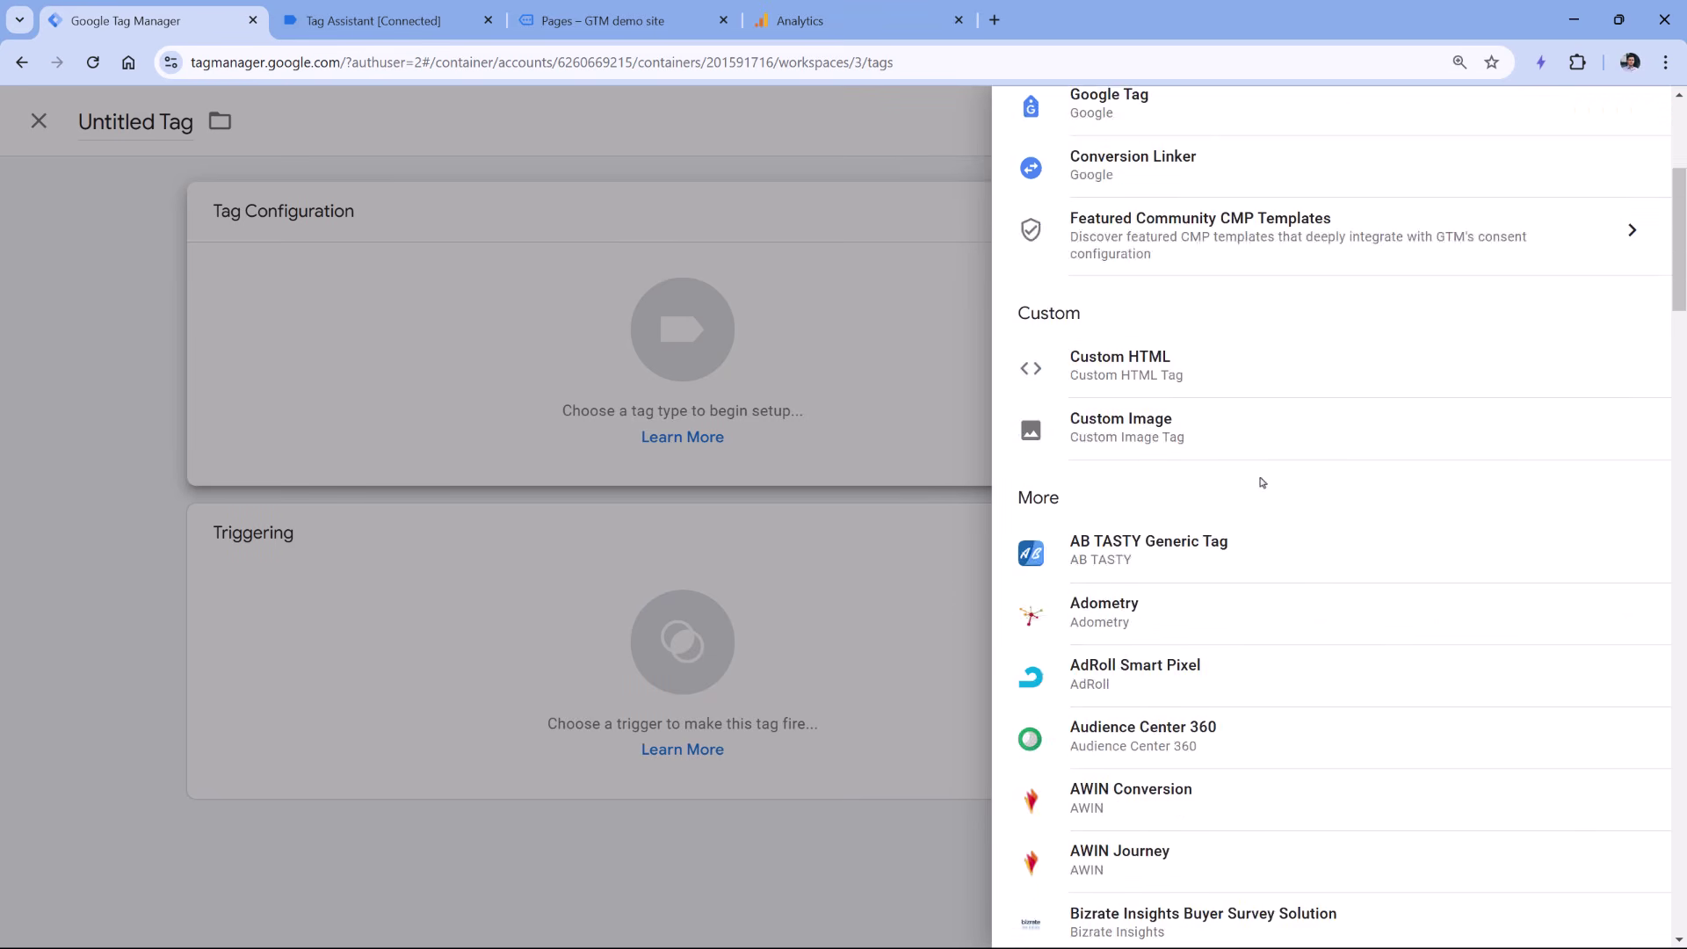
scroll(1266, 482, up, 5)
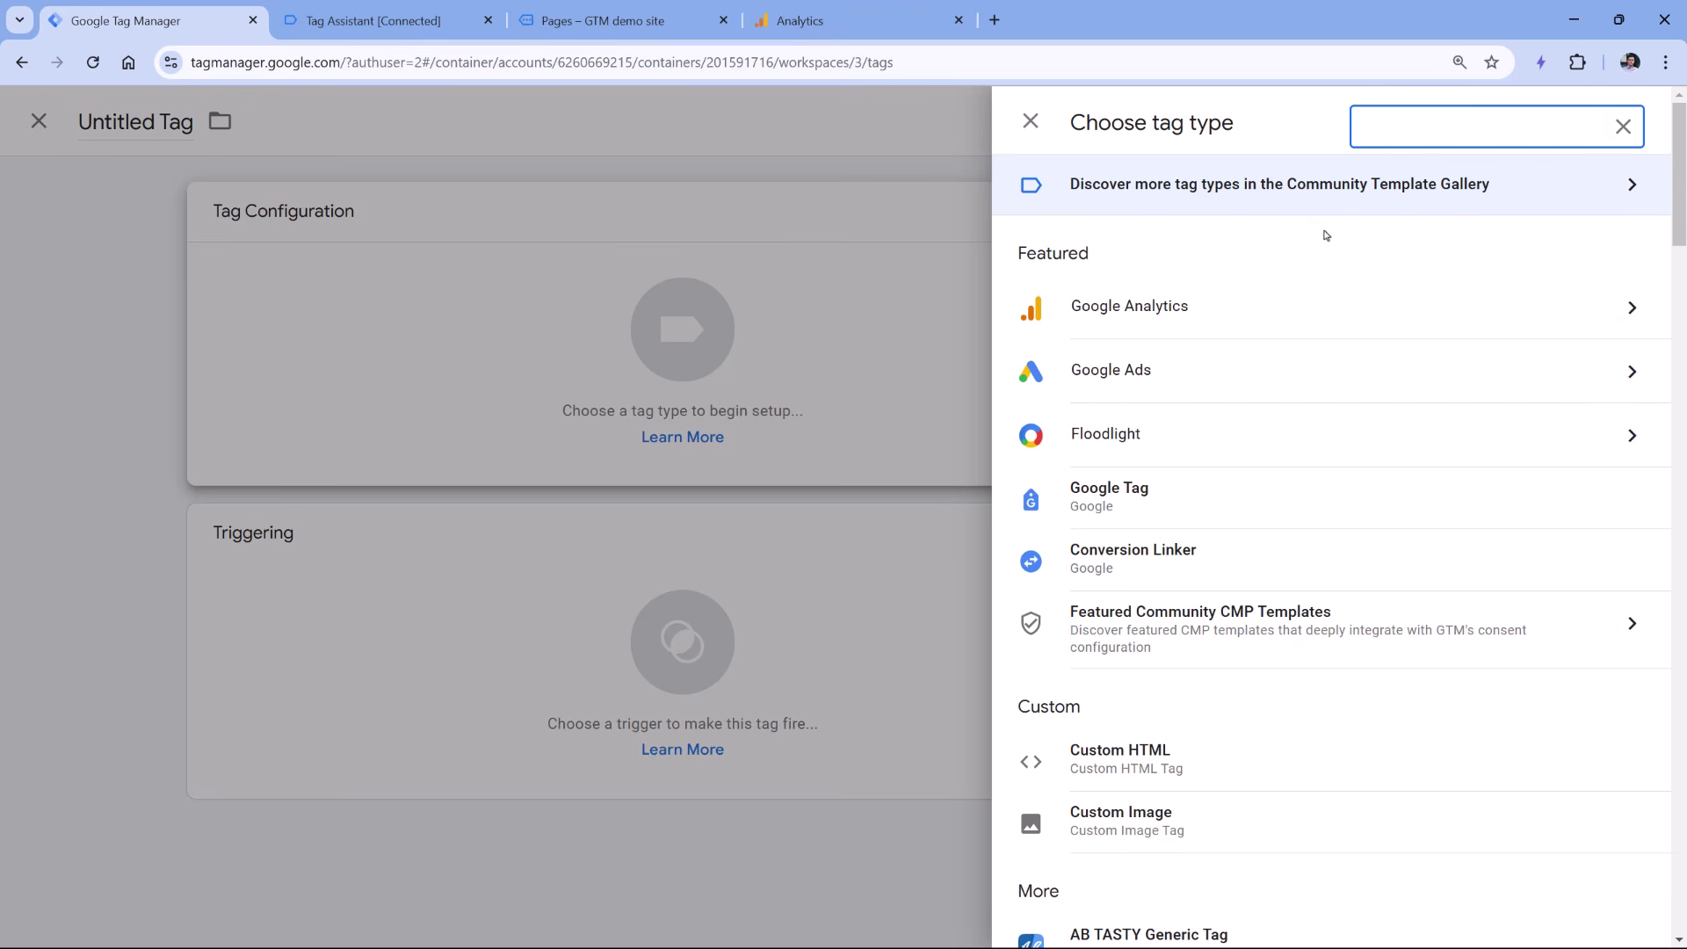
click(805, 192)
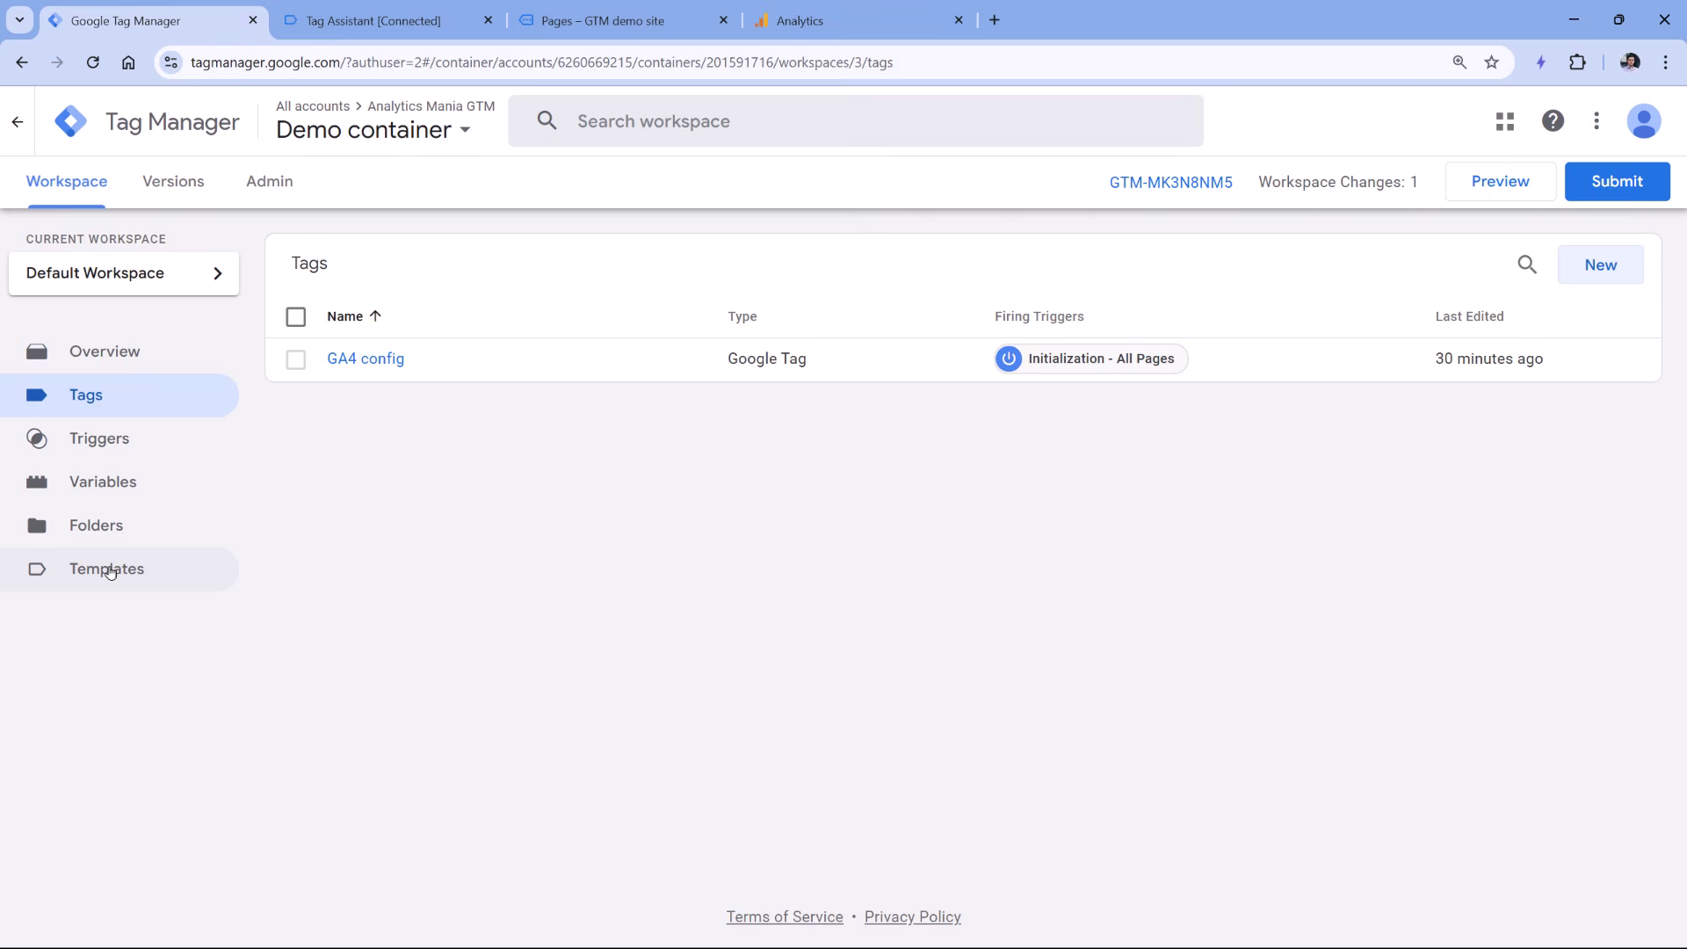
Open the Community Template Gallery for tag templates and search it for "facebook".
click(109, 571)
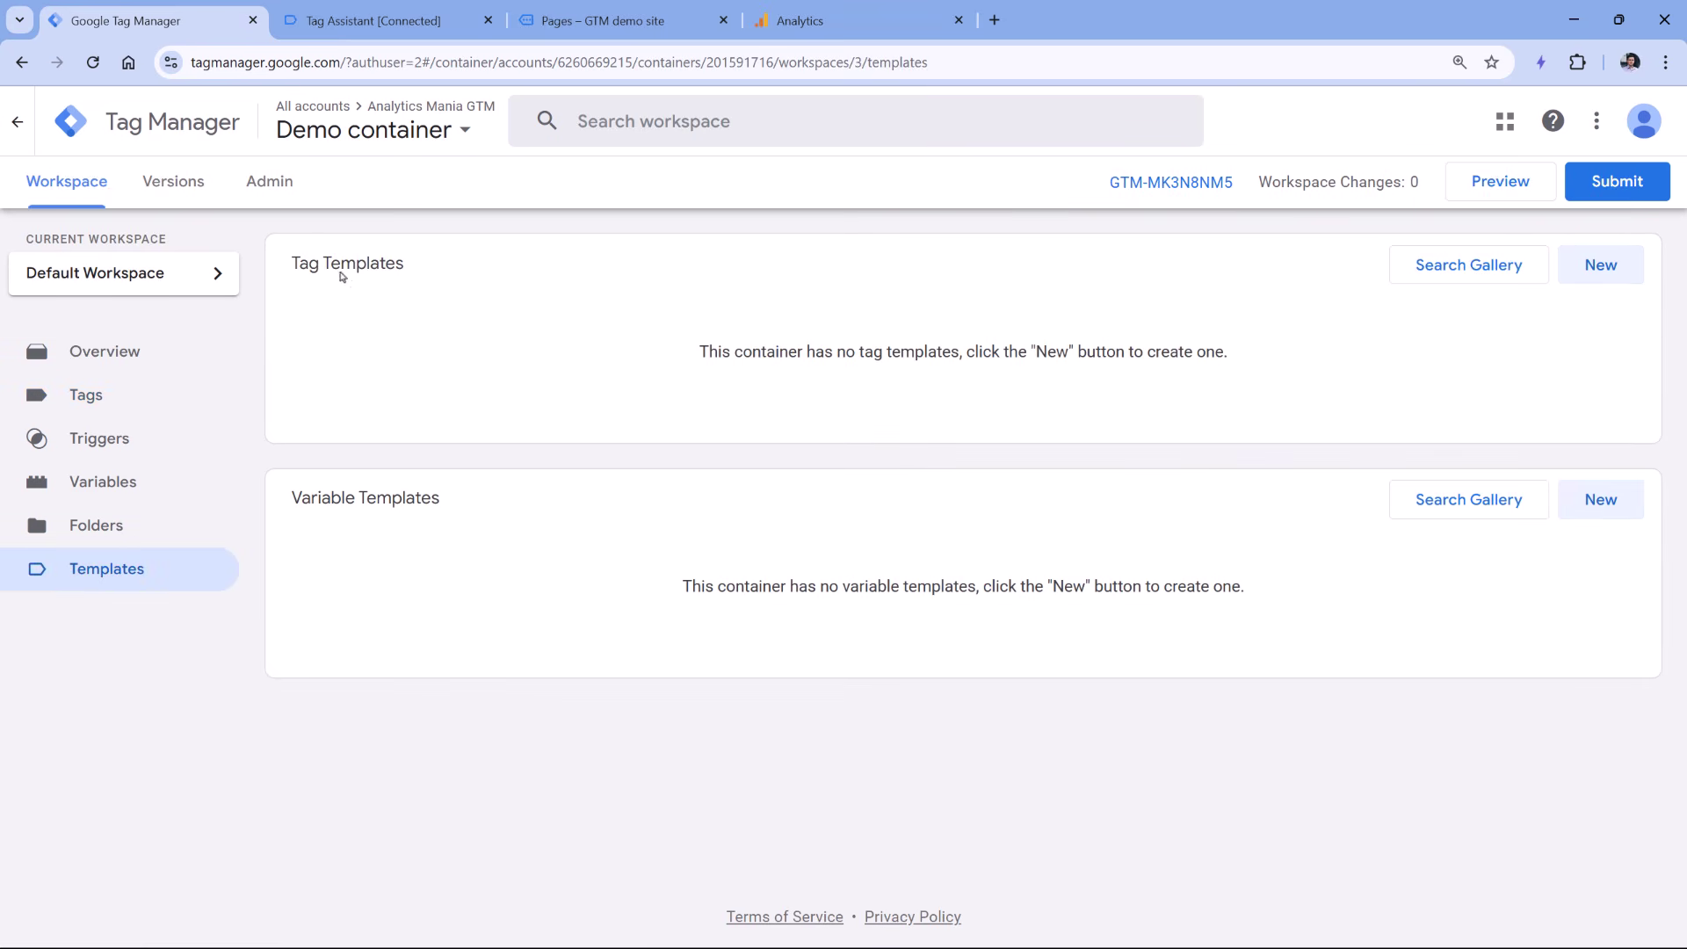
click(1477, 275)
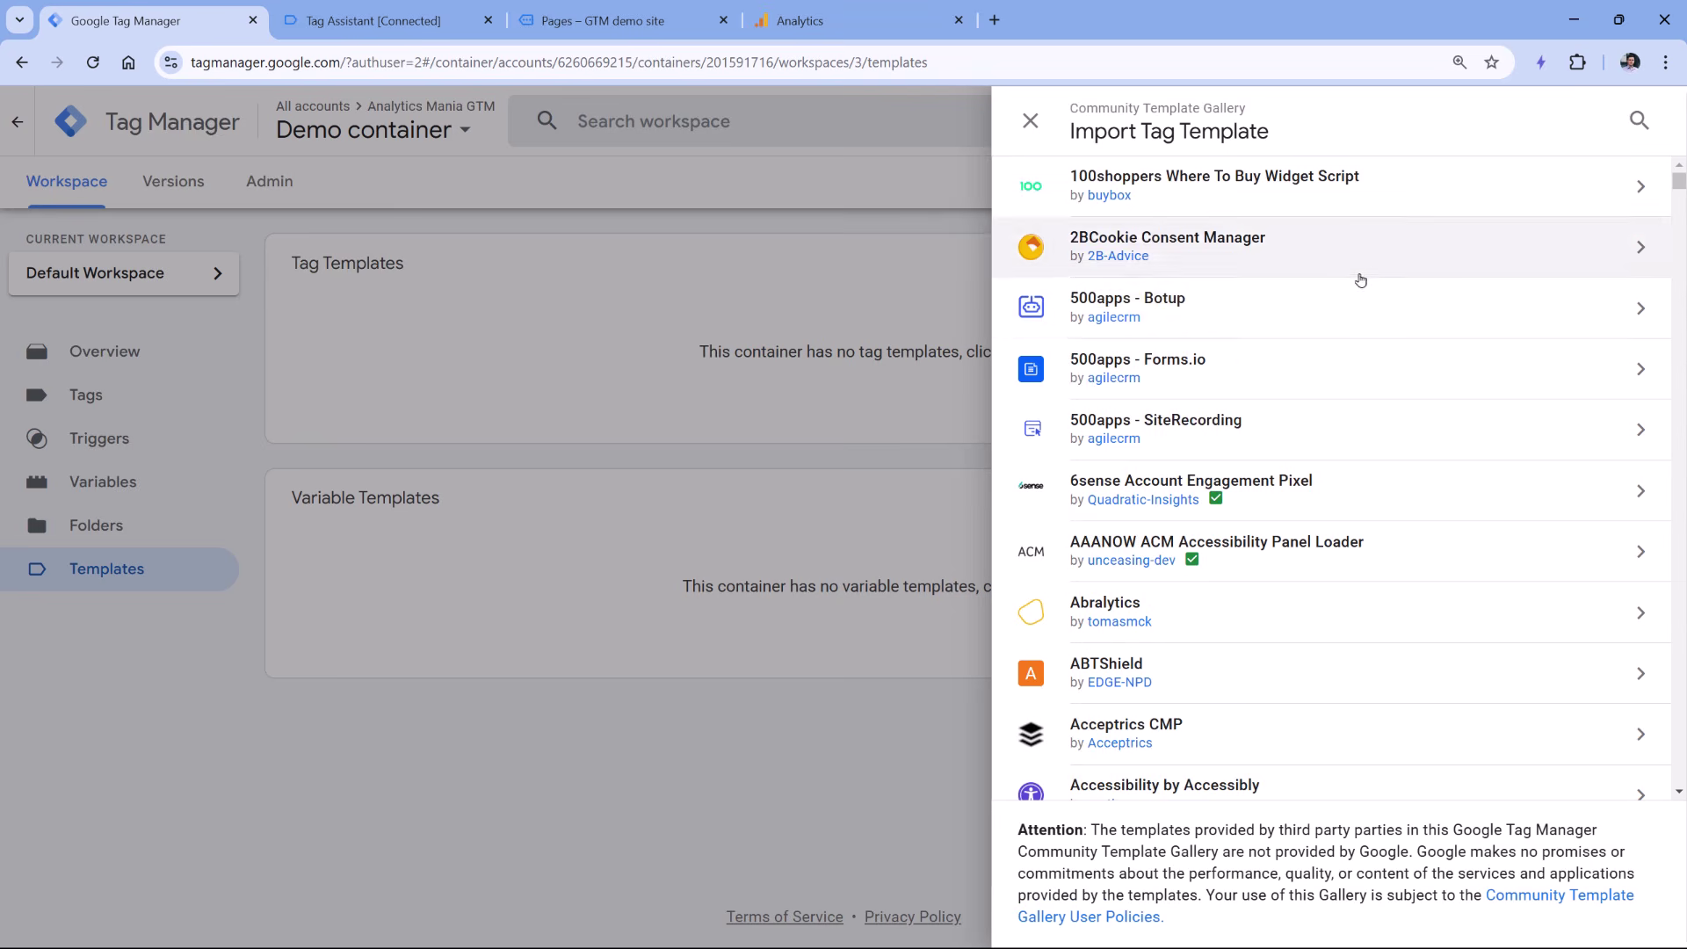
scroll(1361, 279, down, 20)
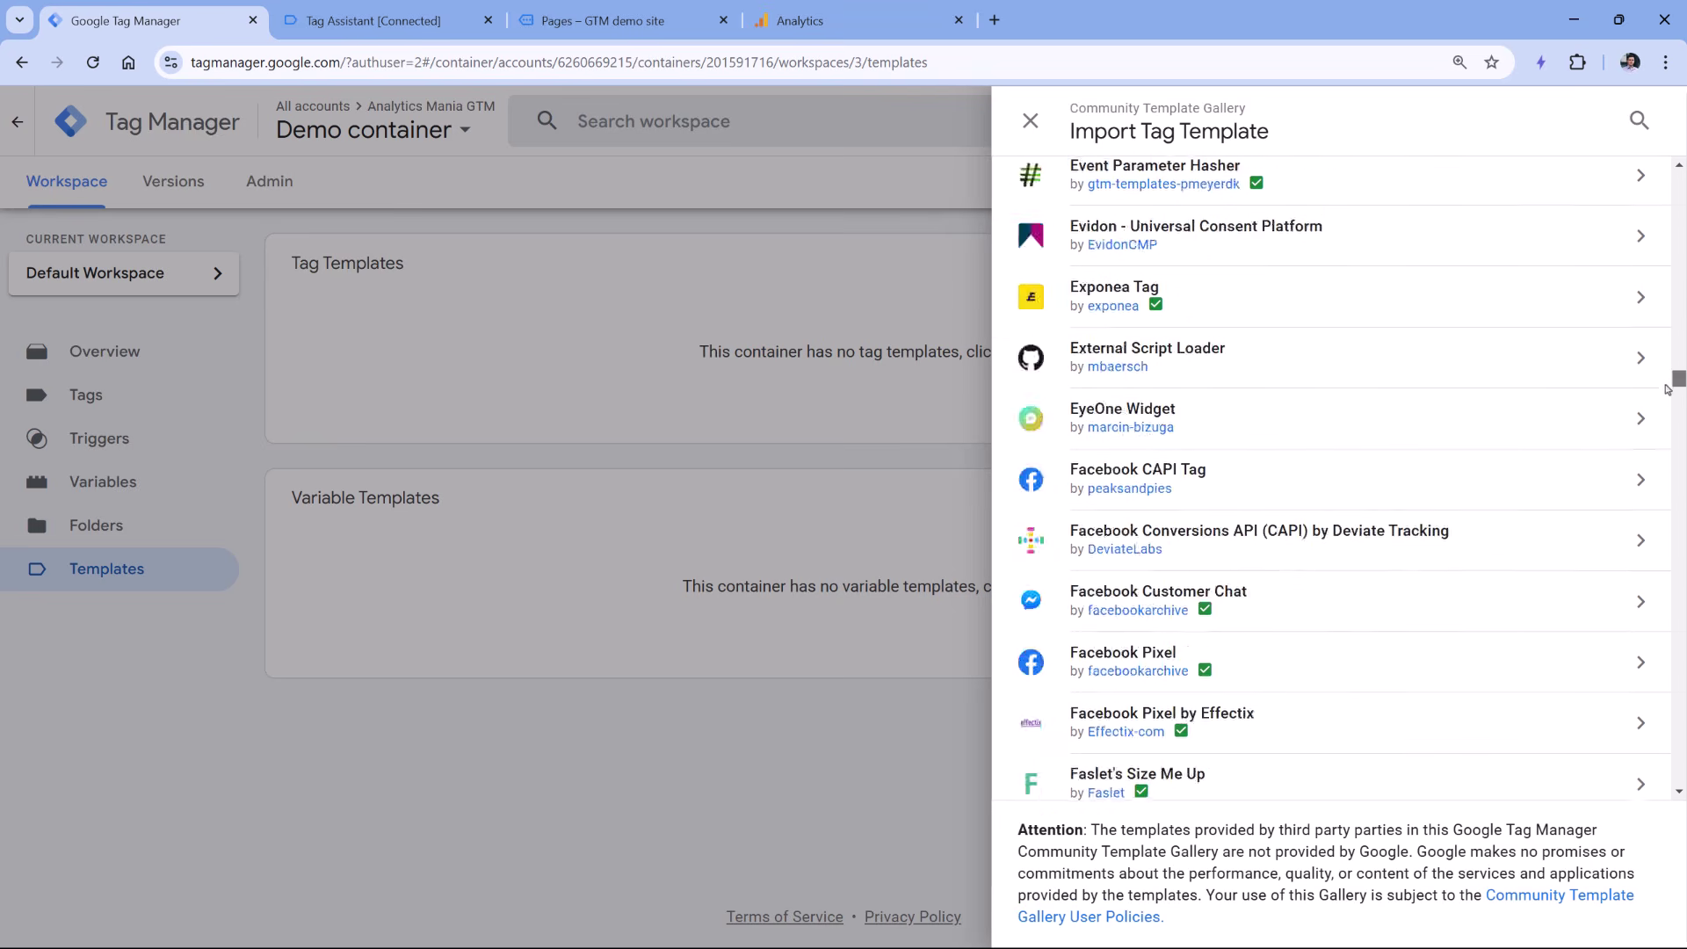
drag(1667, 389, 1640, 123)
click(1639, 120)
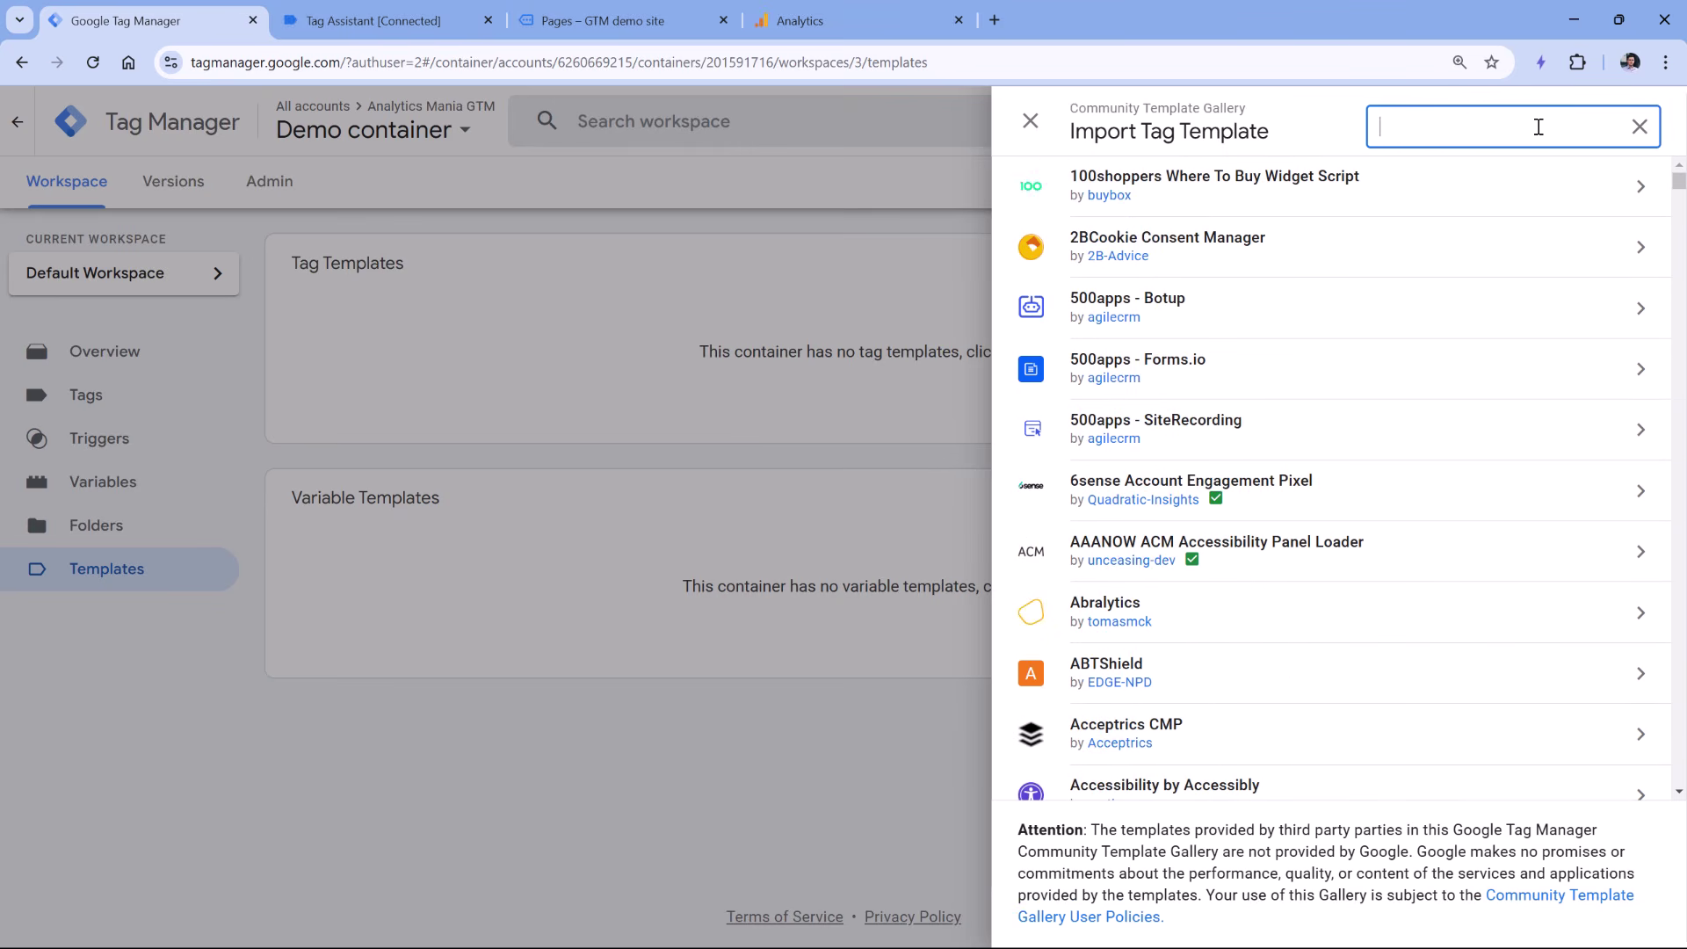
text(facebook)
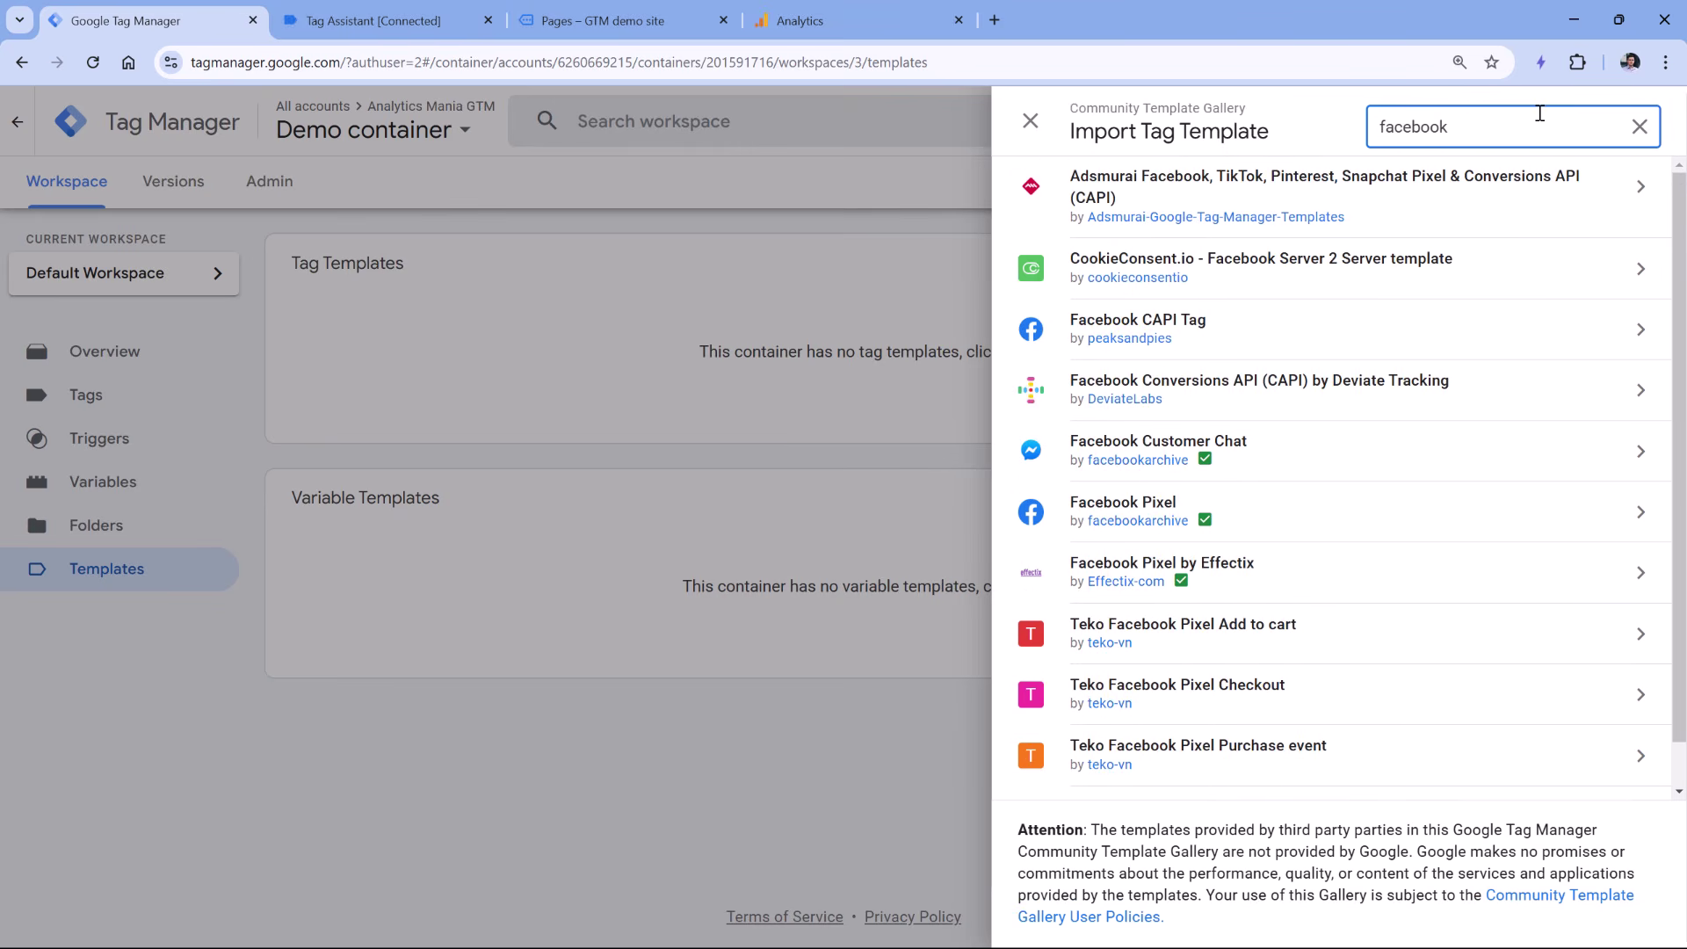
Add the Facebook Pixel template by facebookarchive to the workspace, accepting its requested permissions.
click(1240, 515)
click(1551, 121)
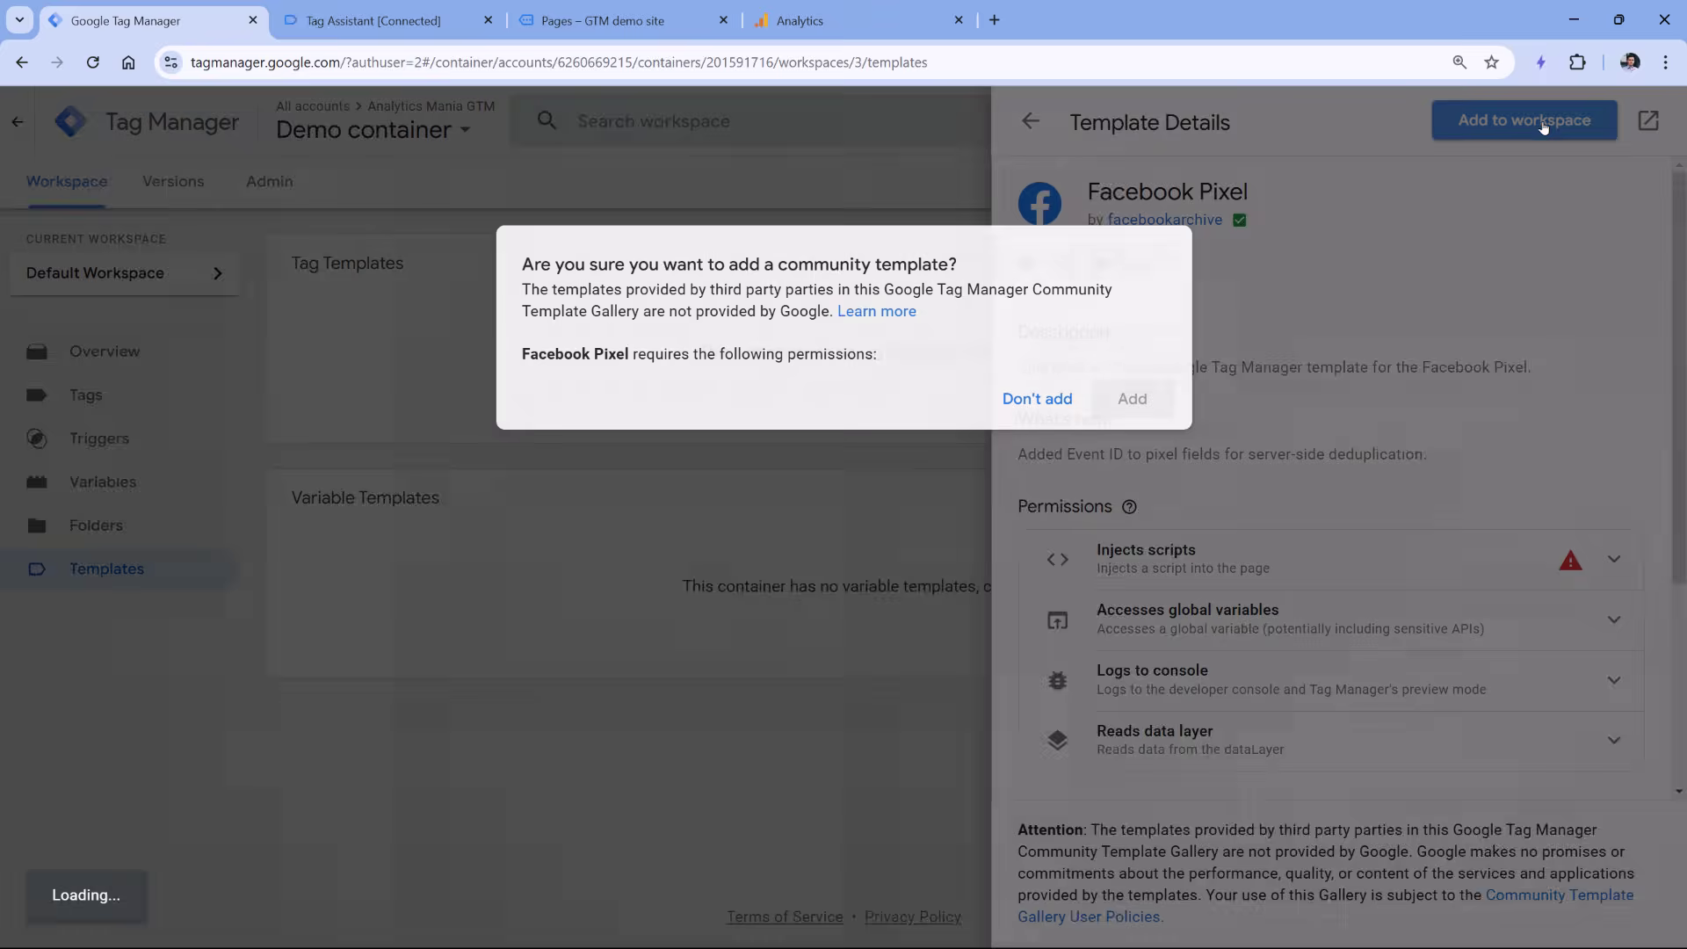
click(1138, 646)
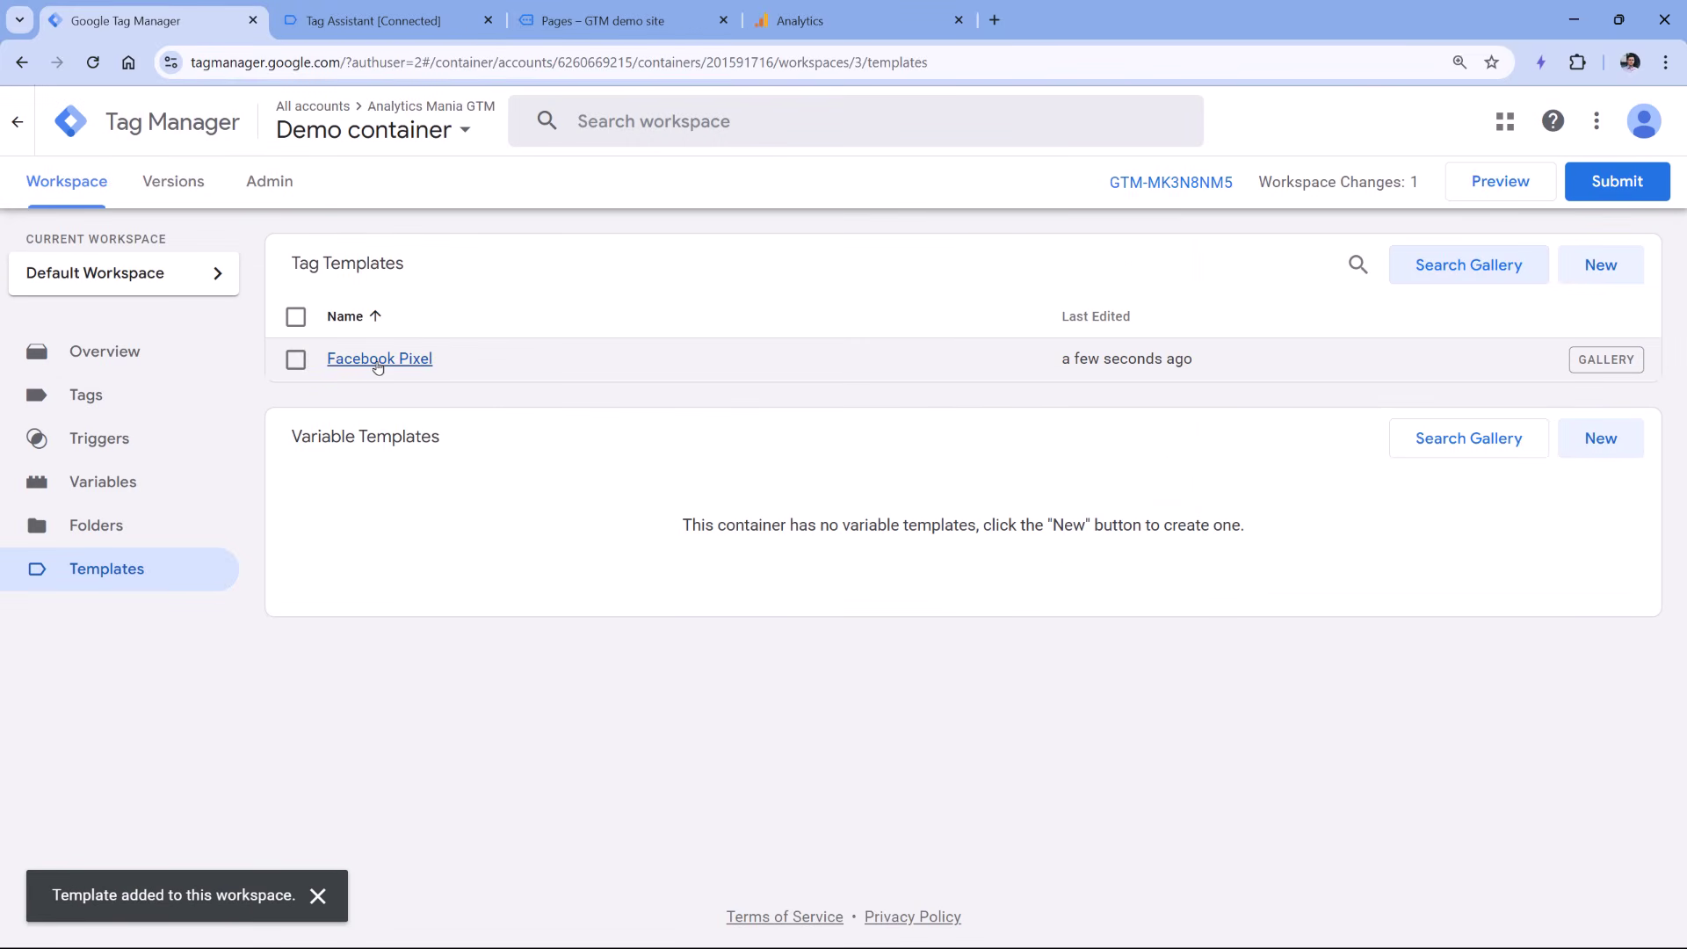
Start a new tag with the Facebook Pixel type, examine its configuration fields, and leave it without saving.
click(86, 394)
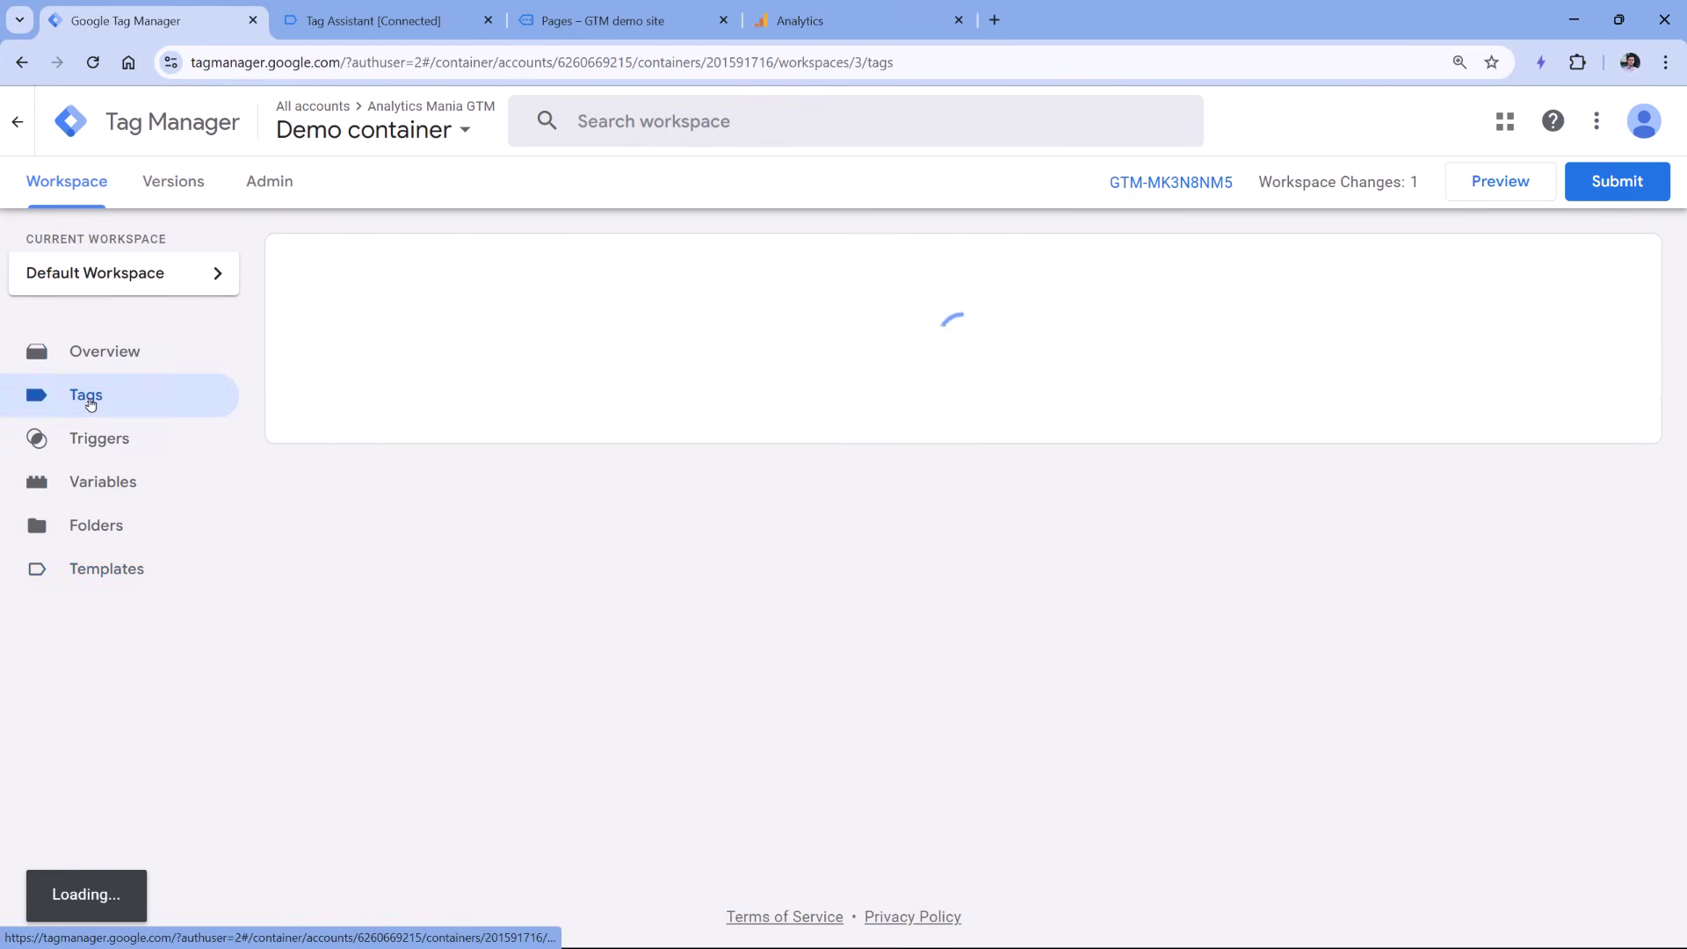
click(1601, 268)
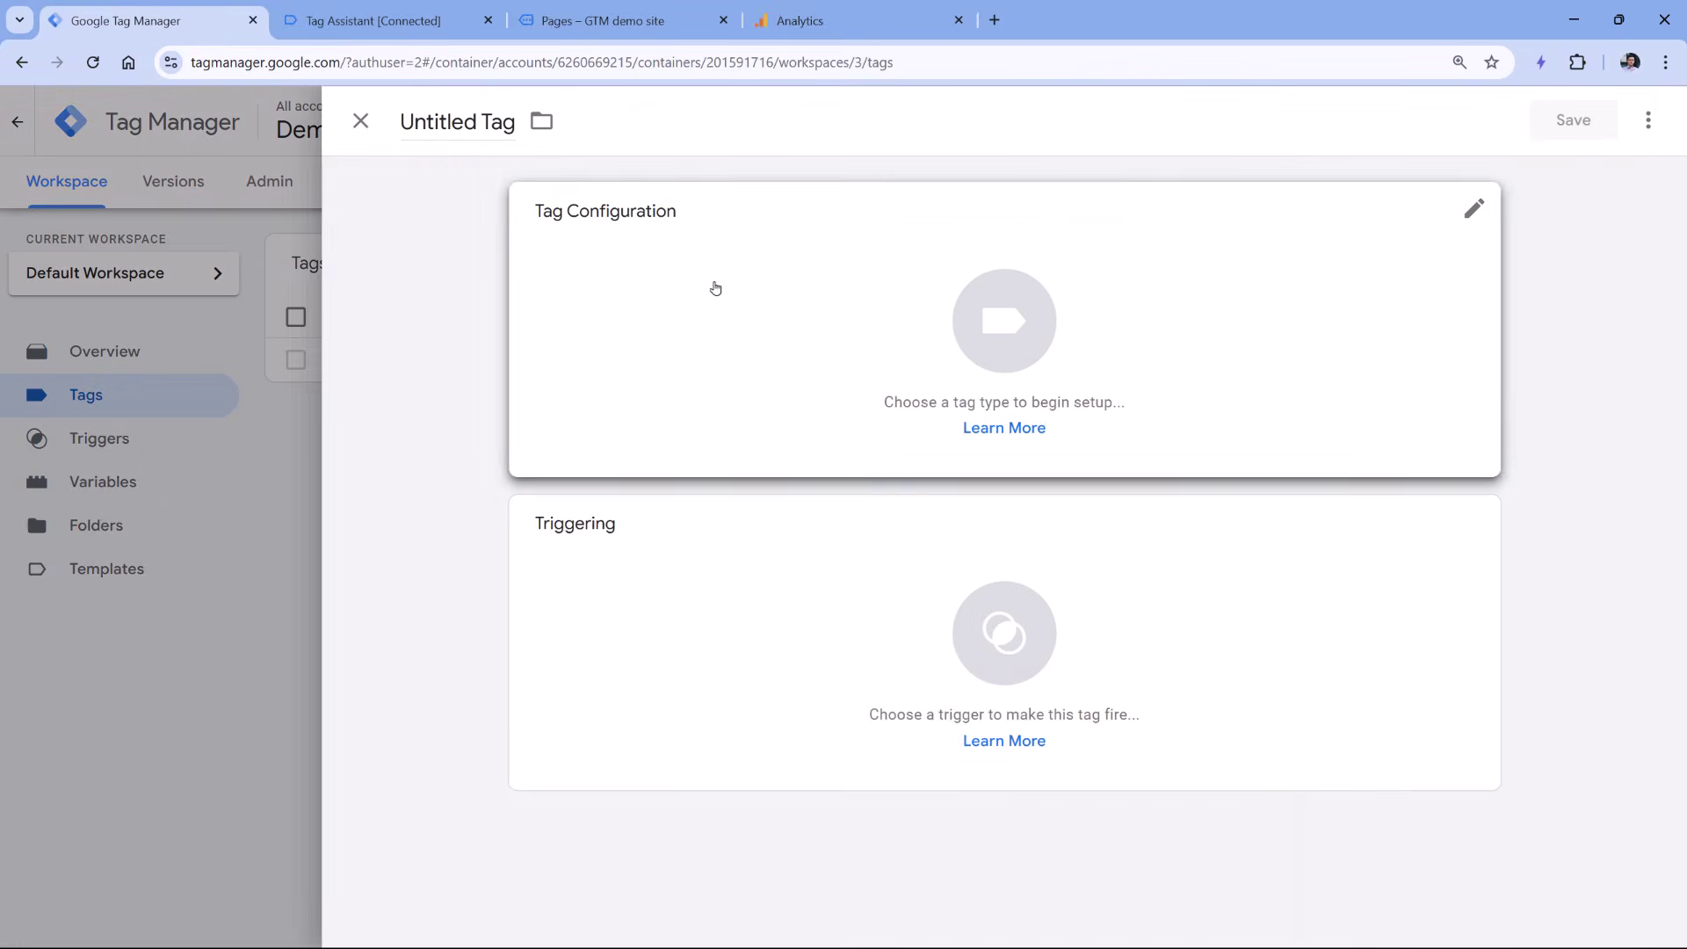
click(694, 288)
scroll(1239, 308, down, 2)
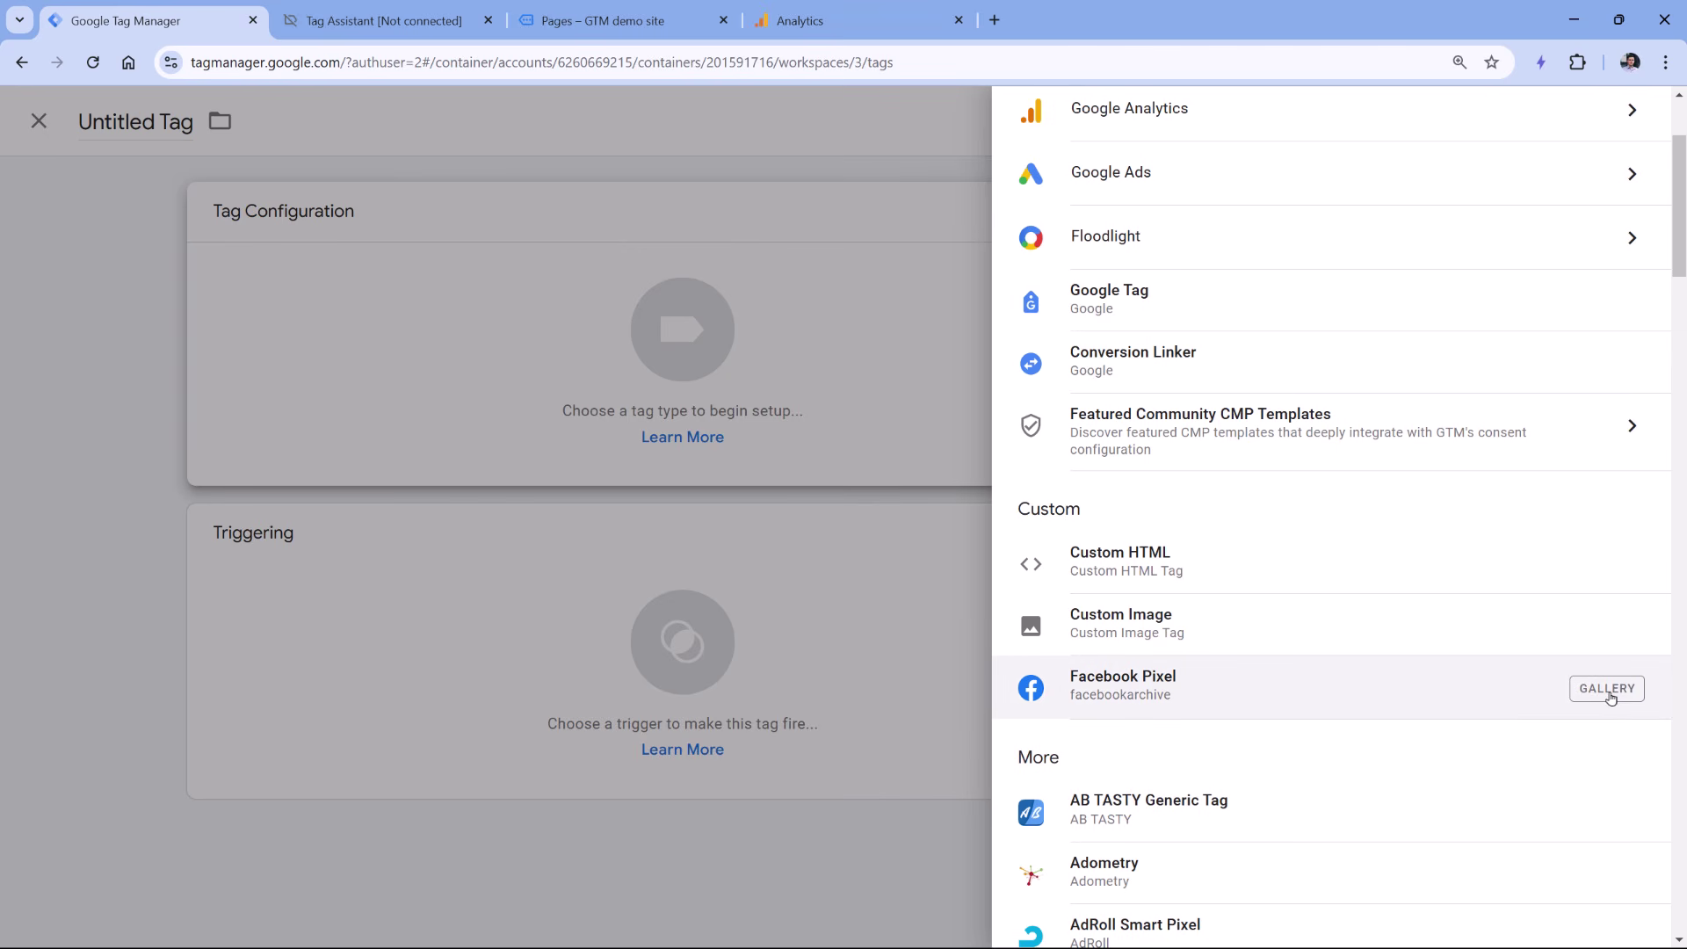
click(1138, 696)
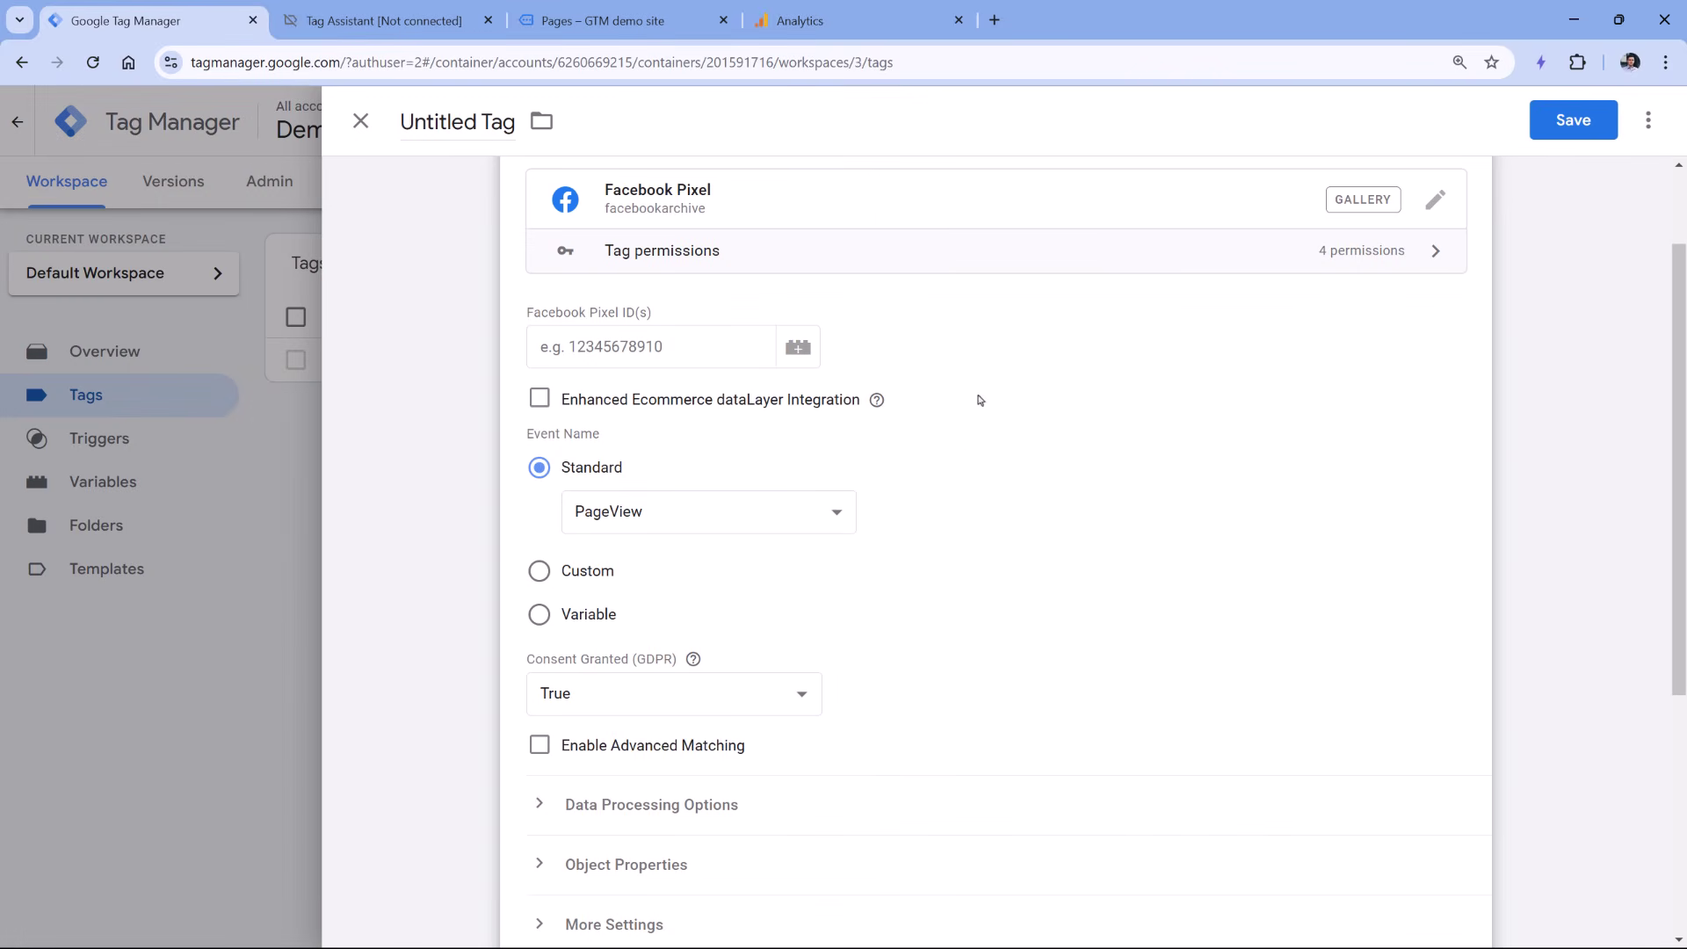
scroll(966, 458, down, 2)
scroll(953, 466, up, 3)
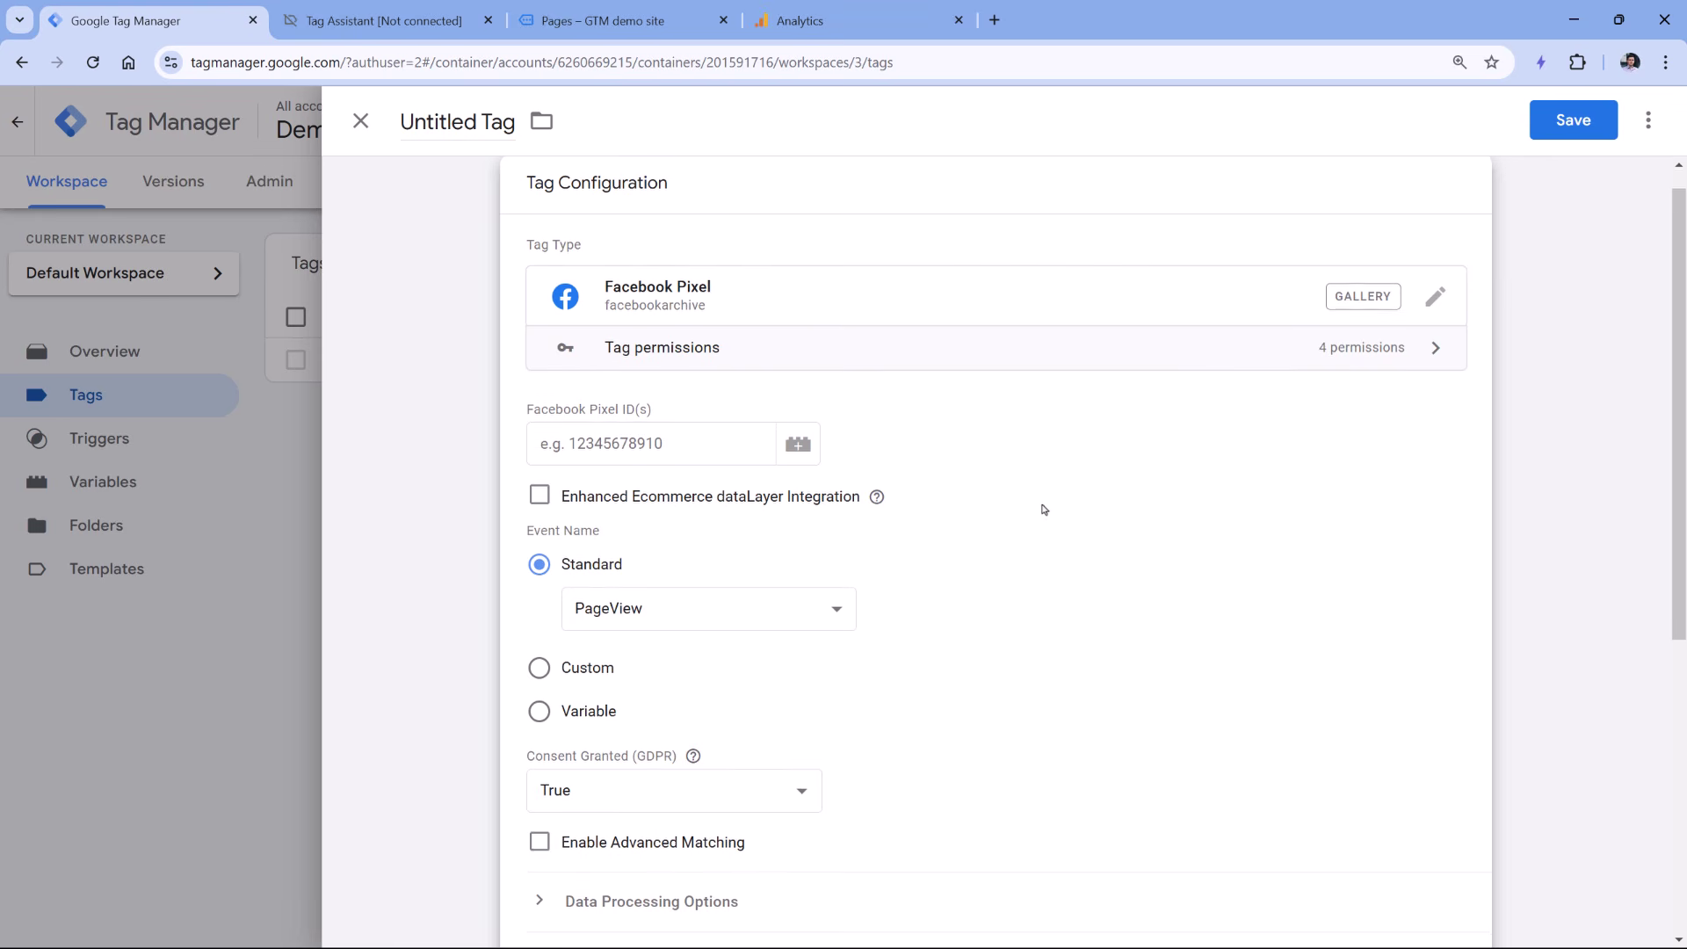
scroll(1043, 509, down, 2)
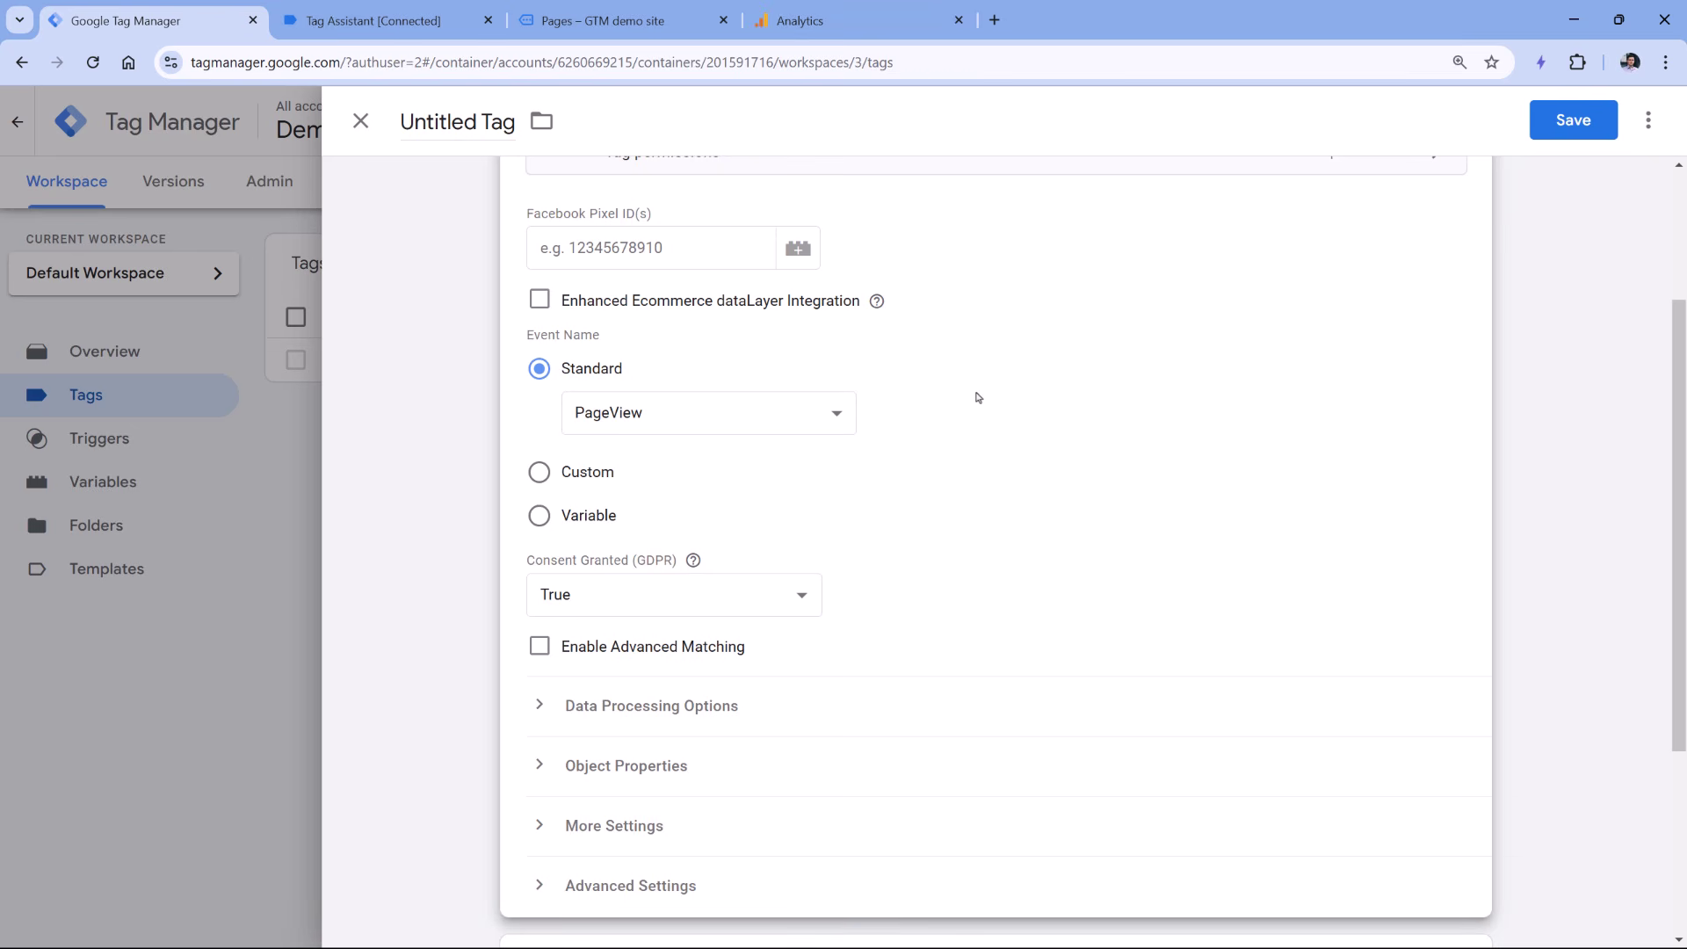
scroll(935, 430, up, 2)
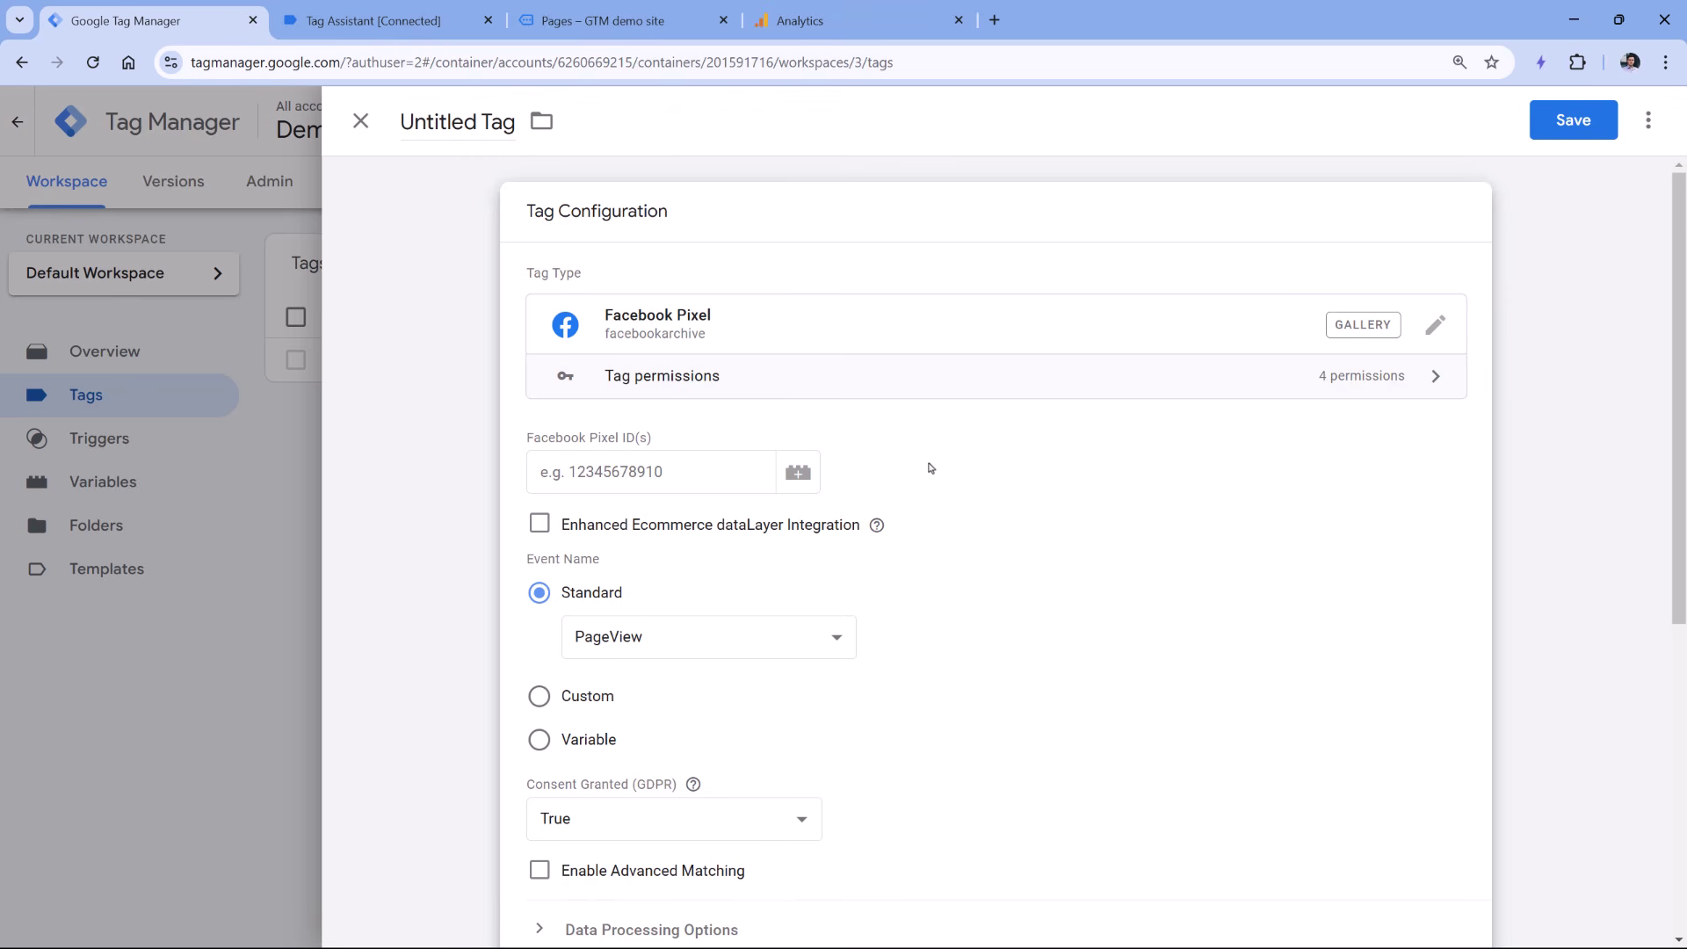
key(Escape)
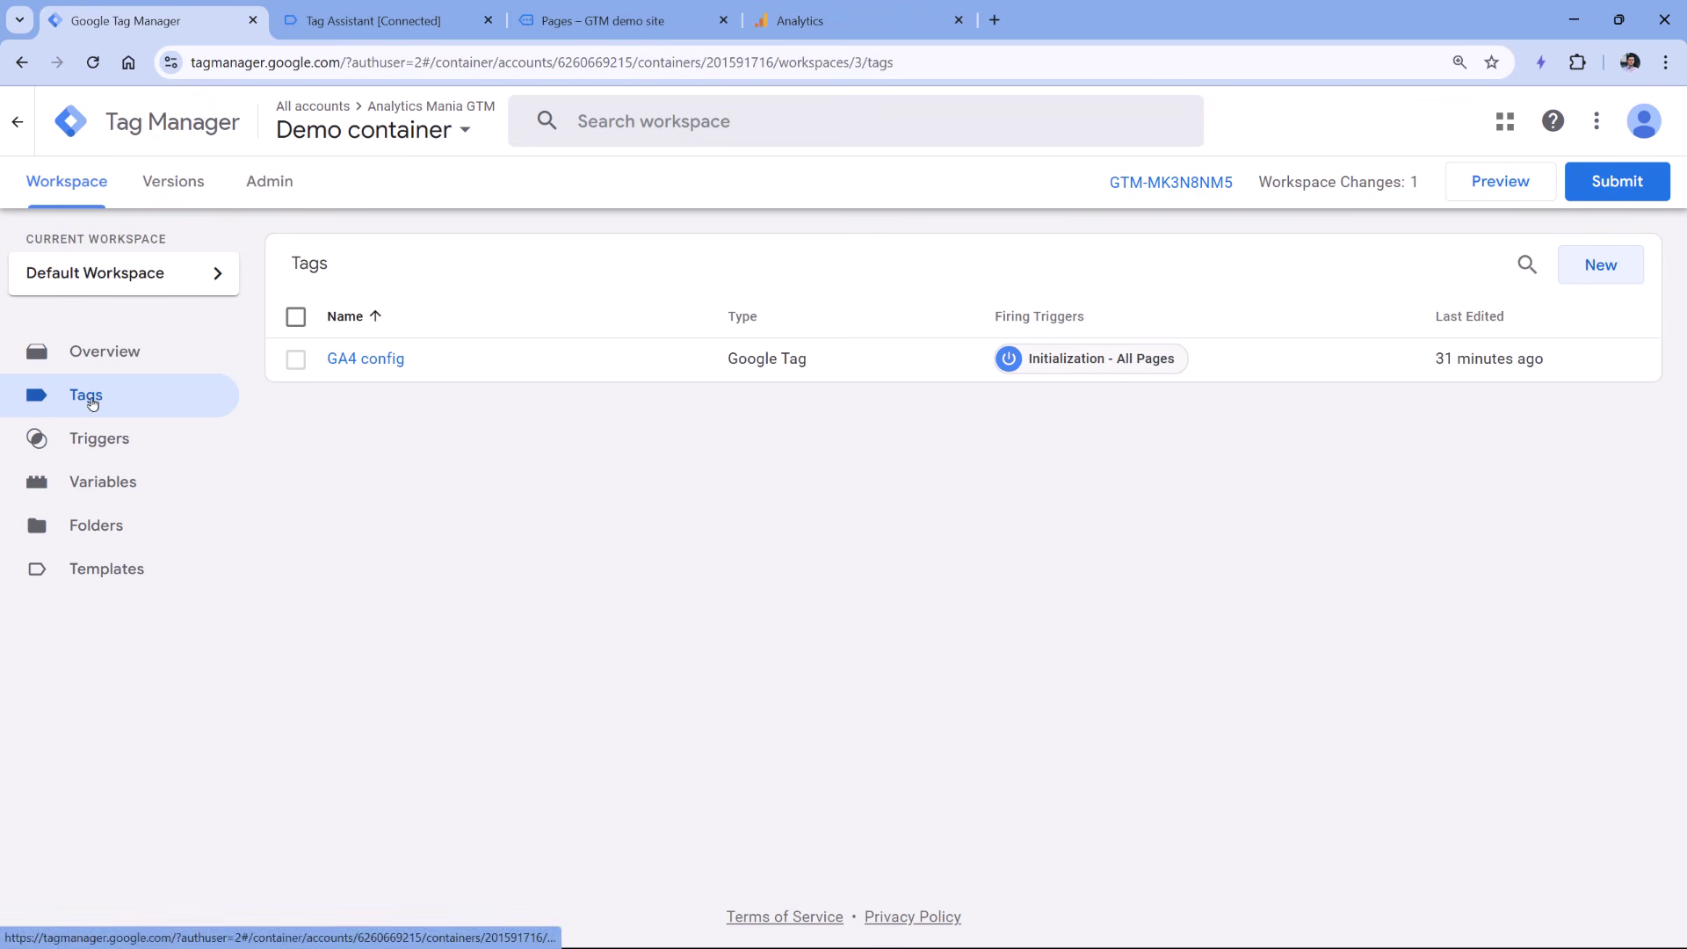
View the Community Template Gallery through the tag type choice of a new tag, and return to the tag list without saving.
click(1603, 275)
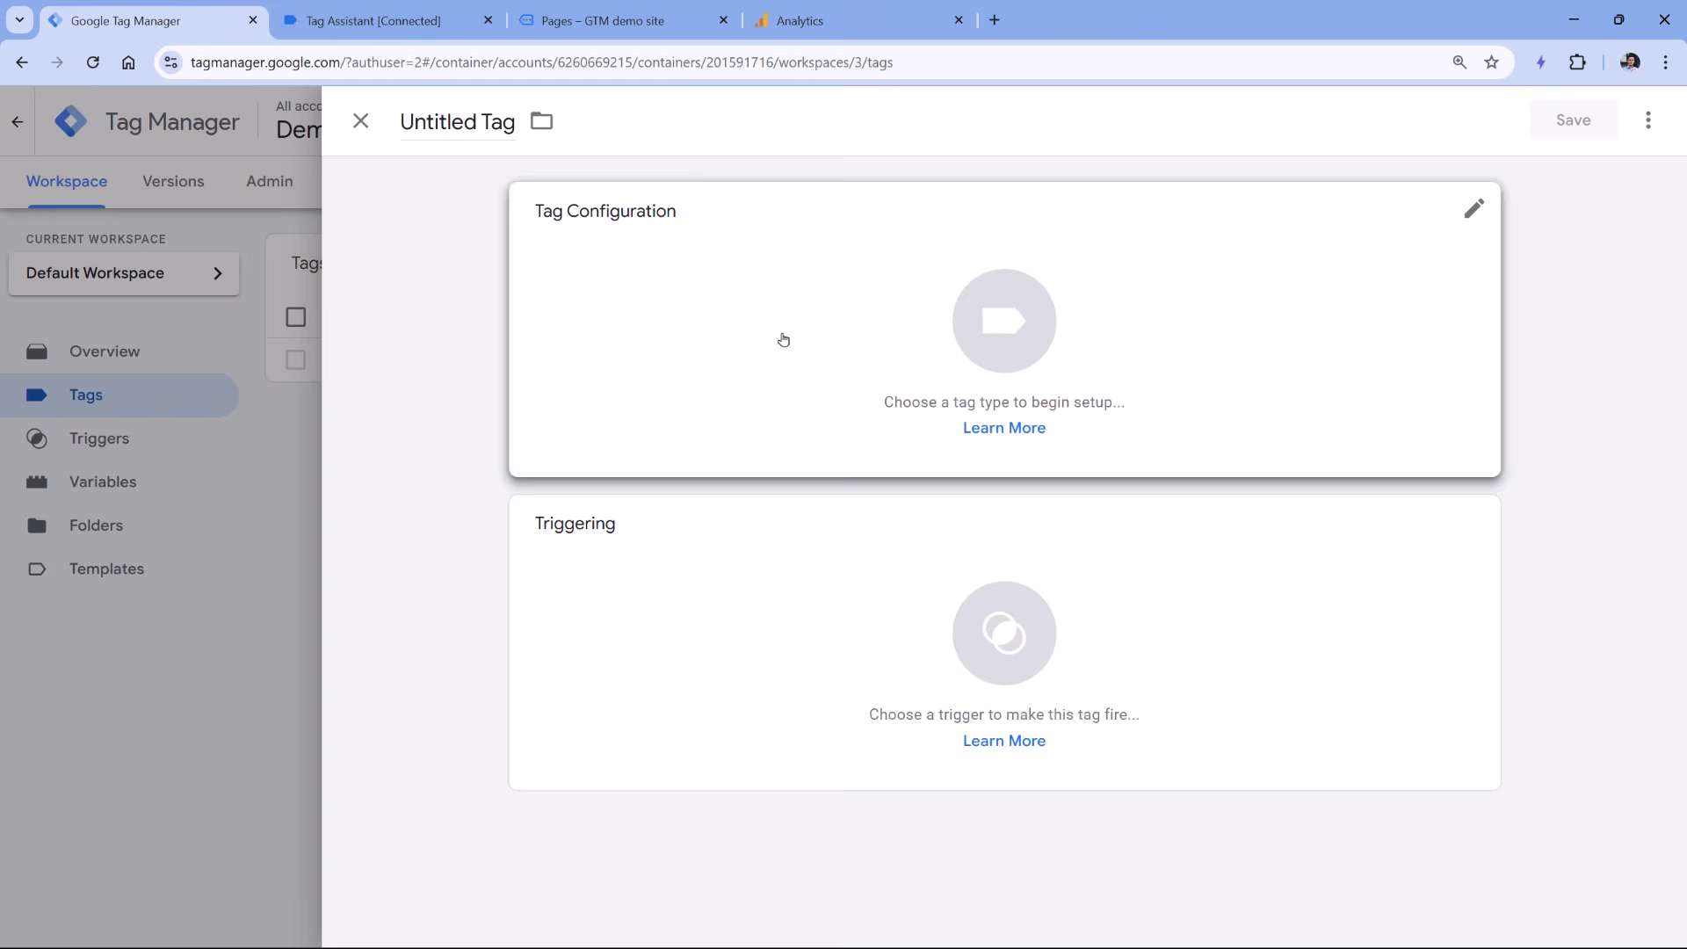
click(783, 339)
scroll(1304, 422, down, 8)
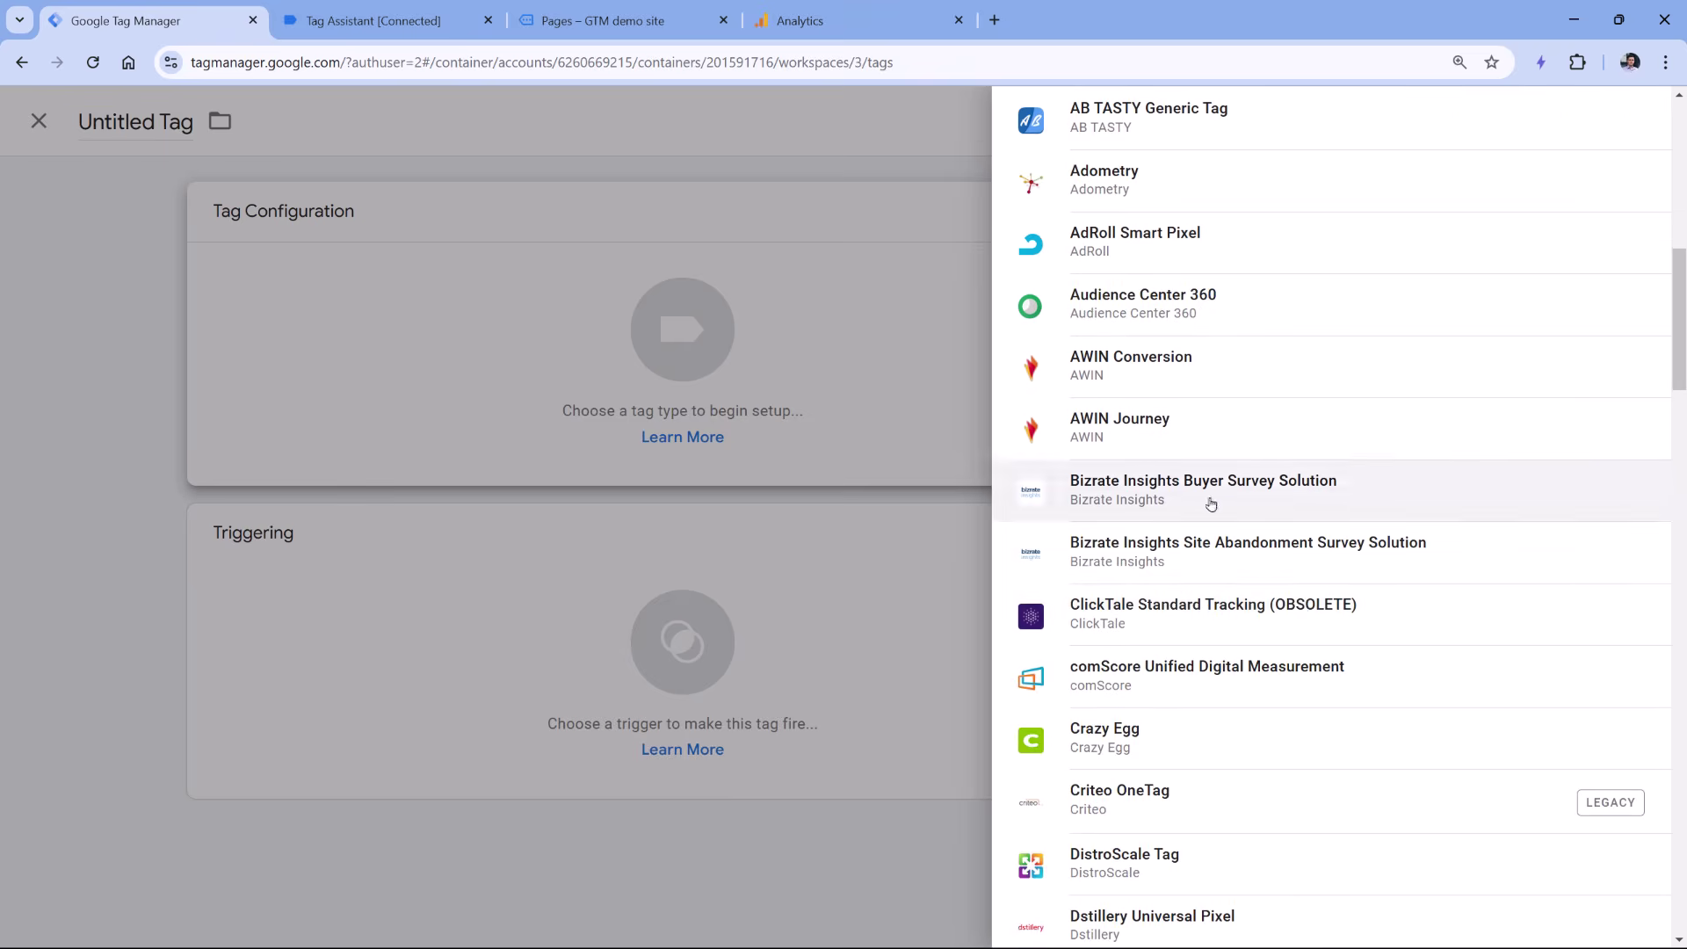
scroll(1308, 600, up, 10)
click(1400, 188)
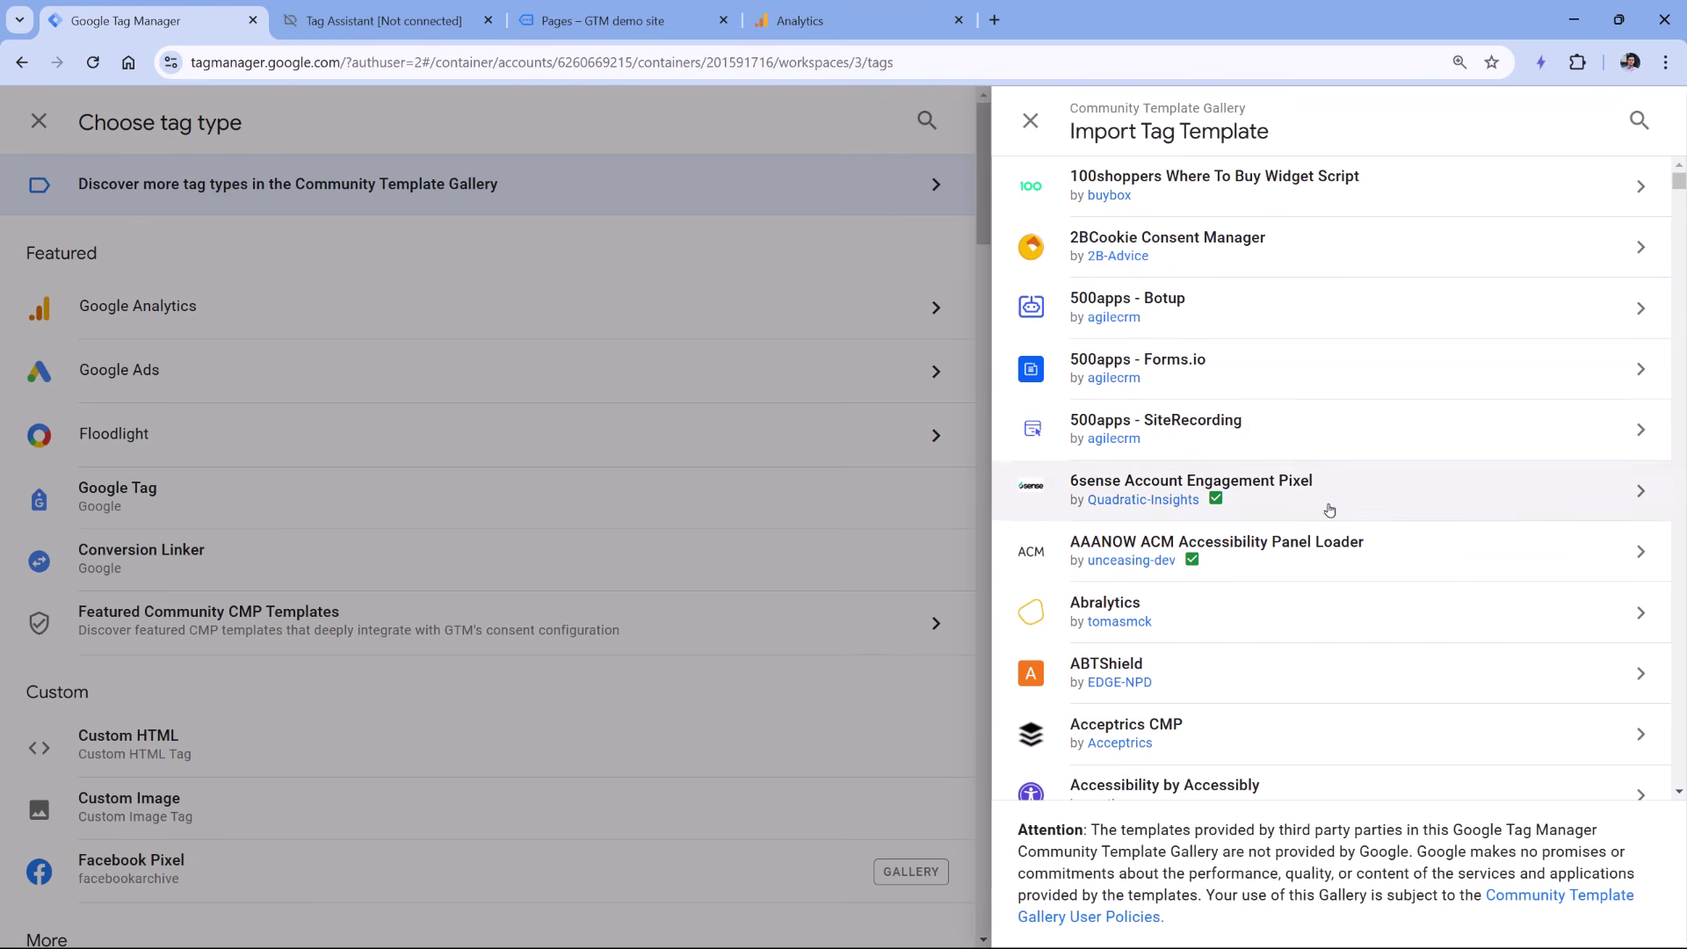
click(1636, 120)
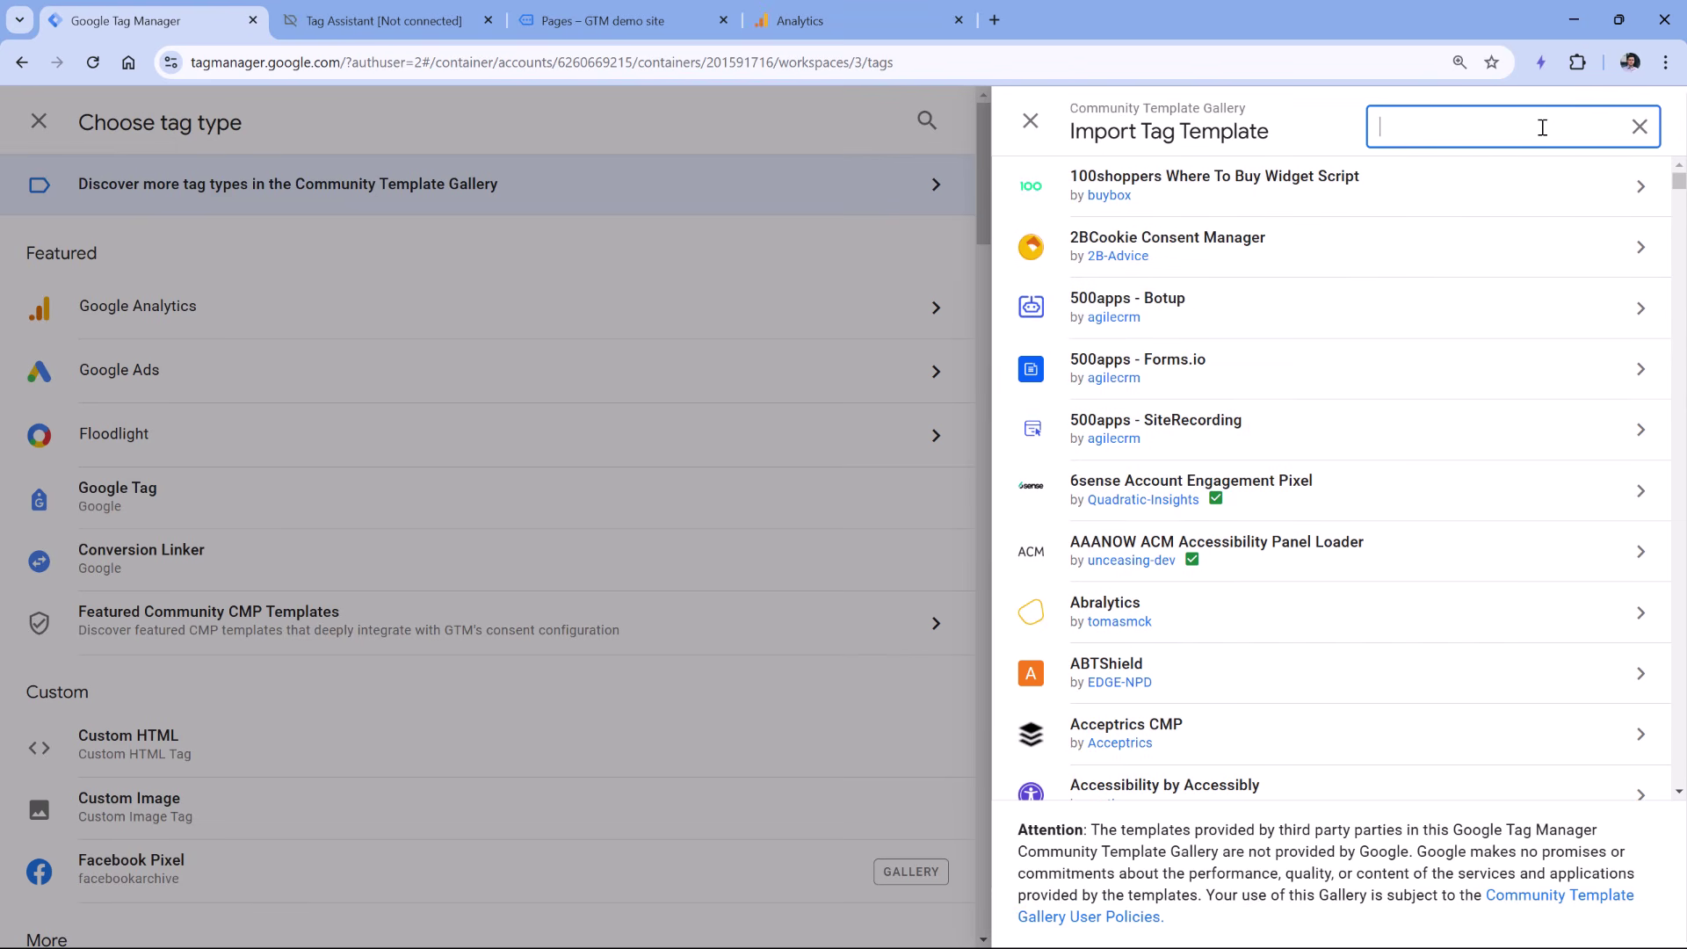
click(1031, 121)
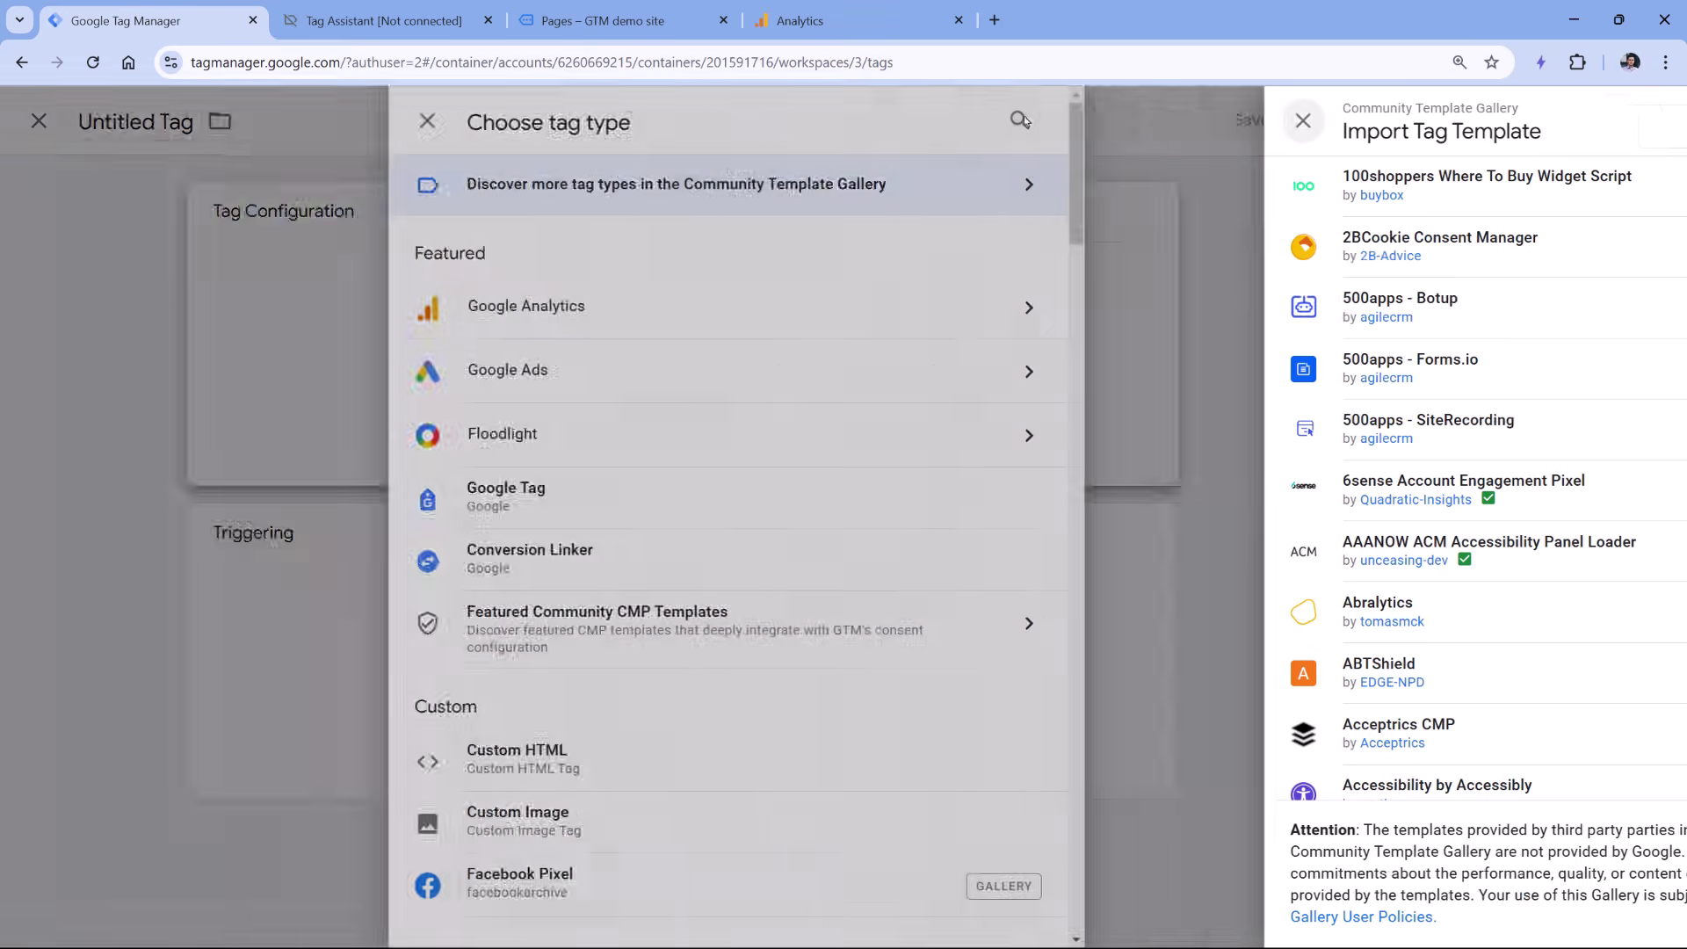
click(1030, 120)
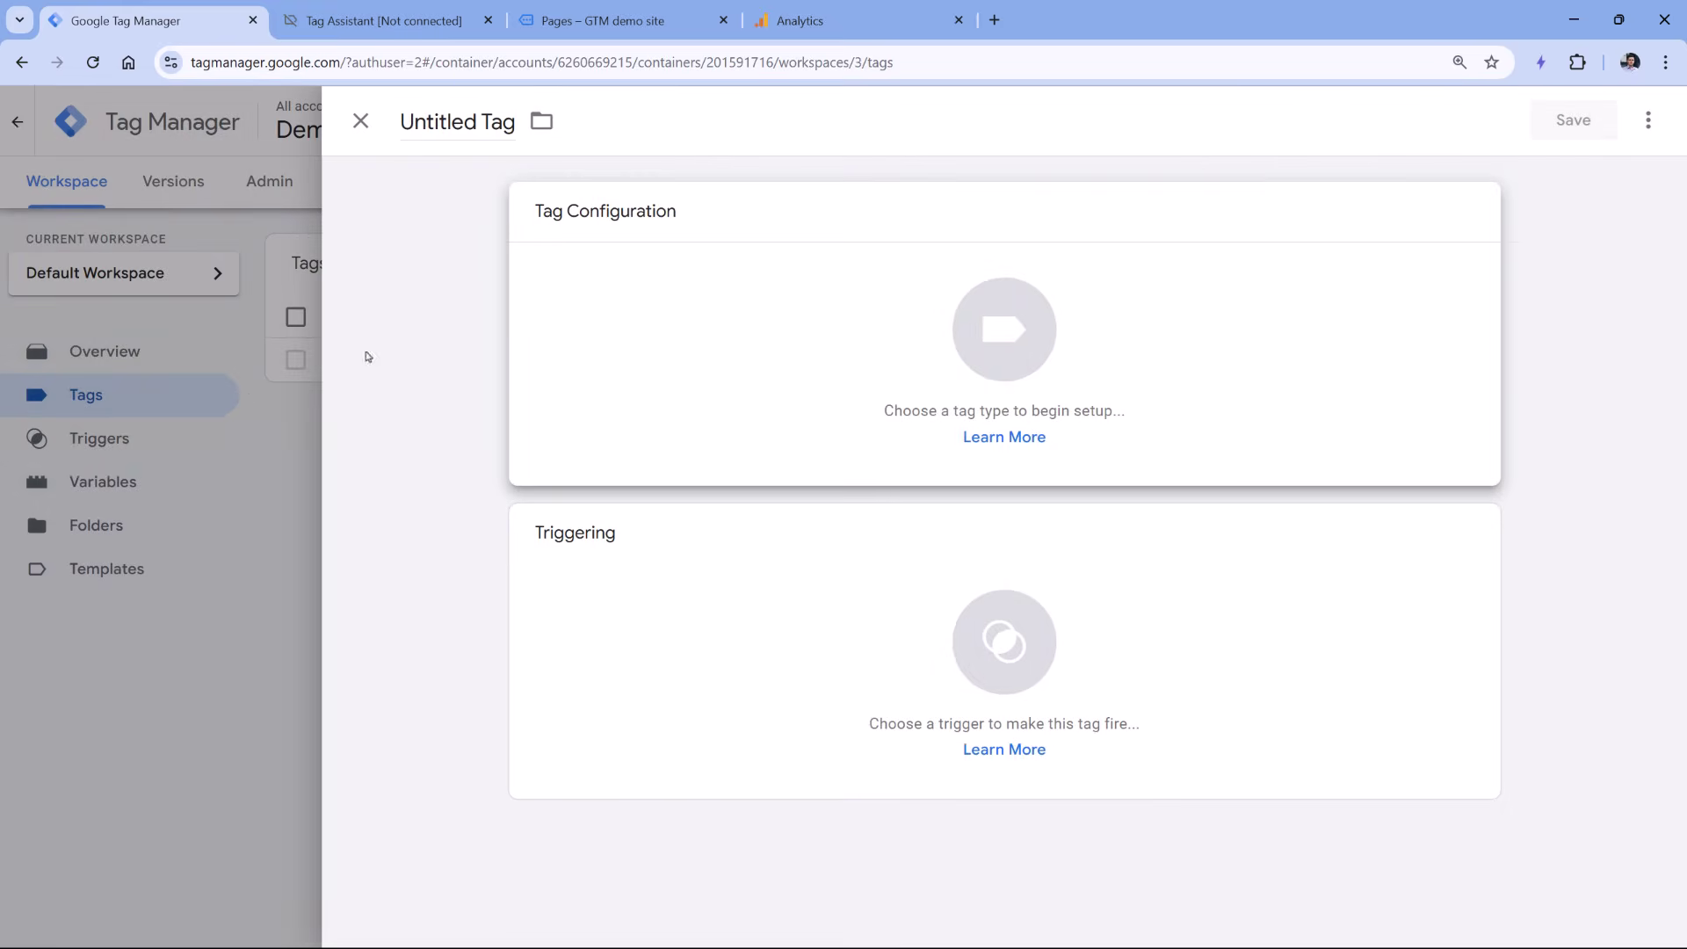
click(242, 394)
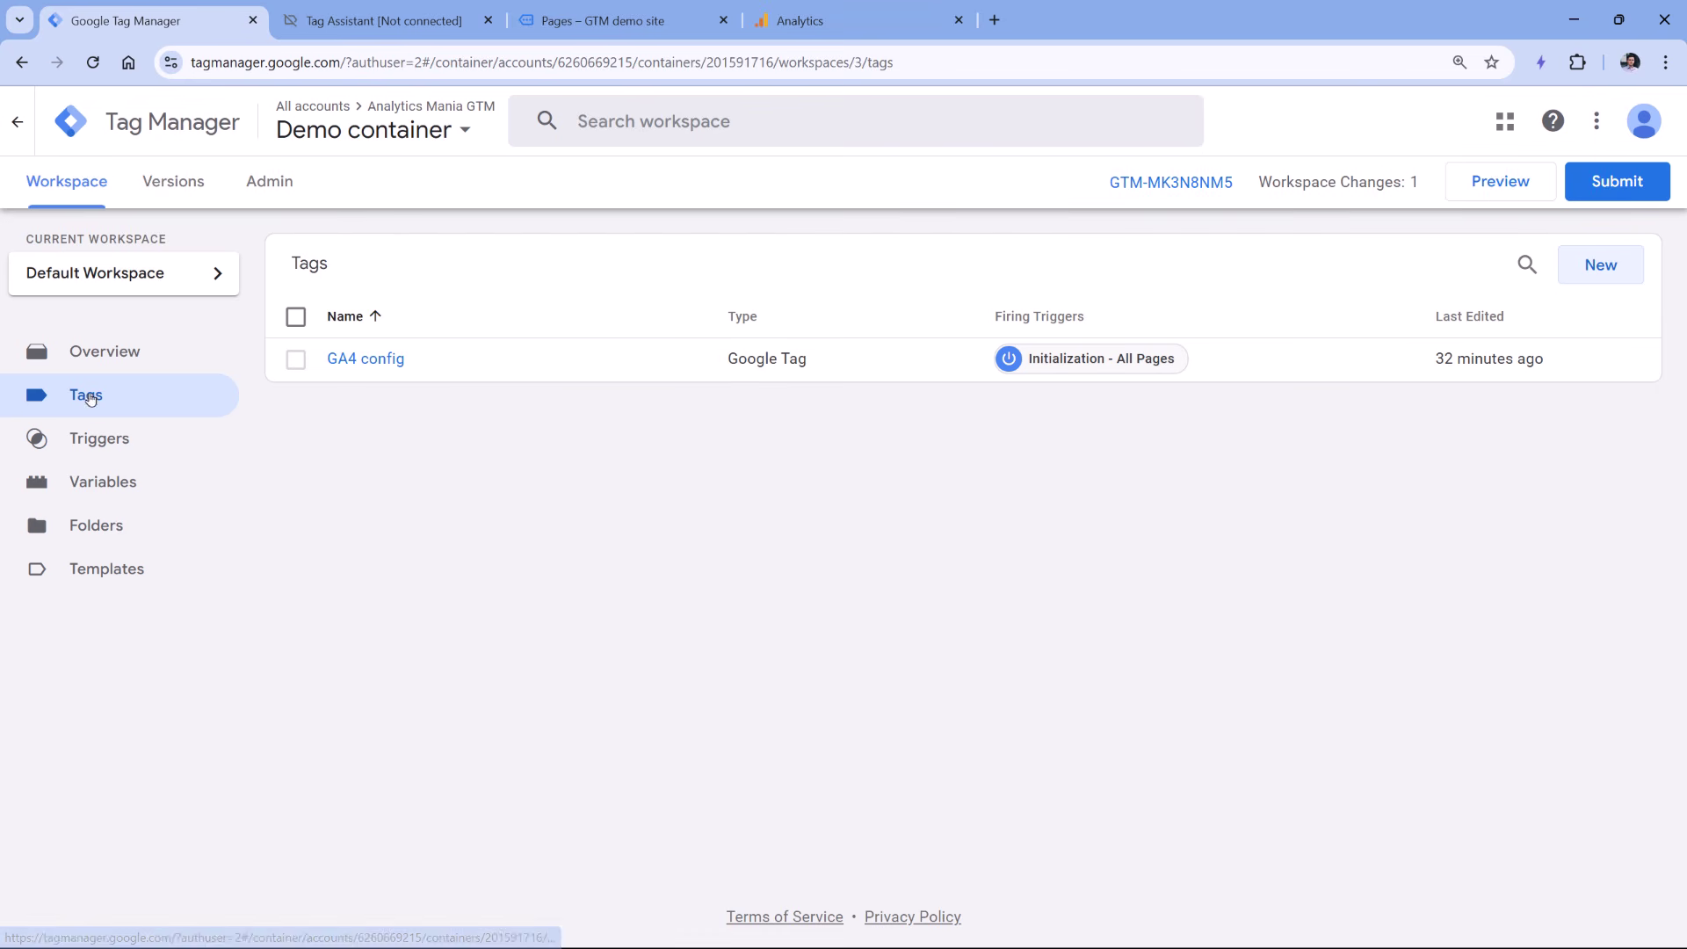
Start a new tag with the Custom HTML type and enter opening <script> and closing </script> lines with an empty line between them.
click(1600, 268)
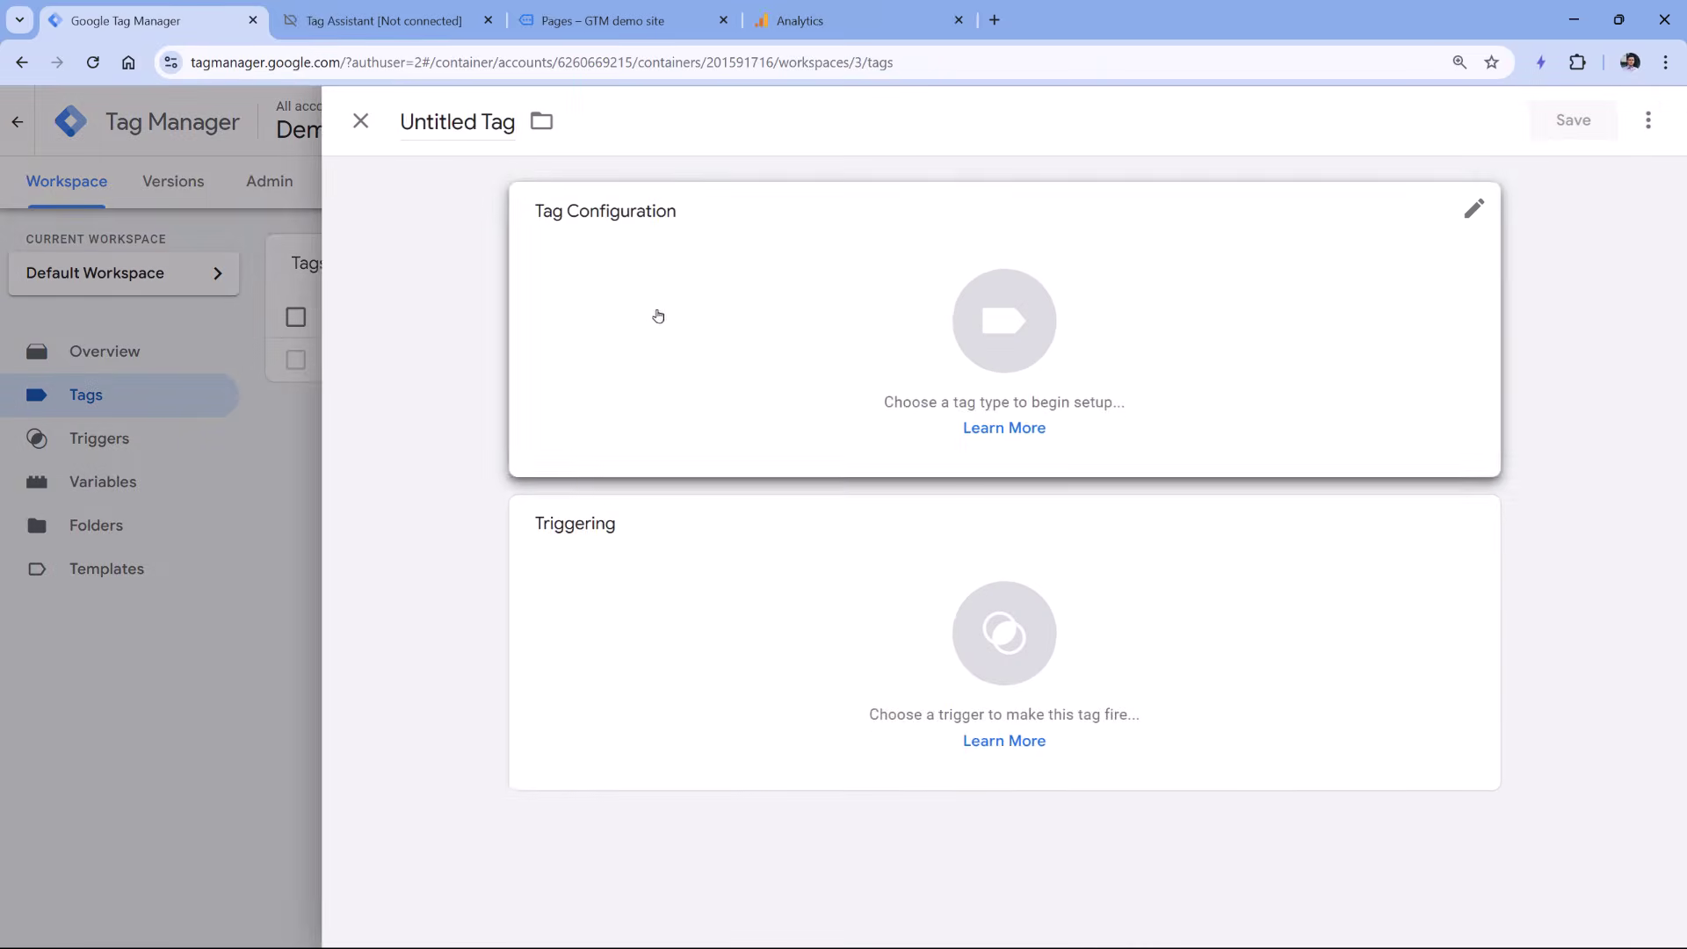
click(639, 322)
scroll(1325, 380, down, 3)
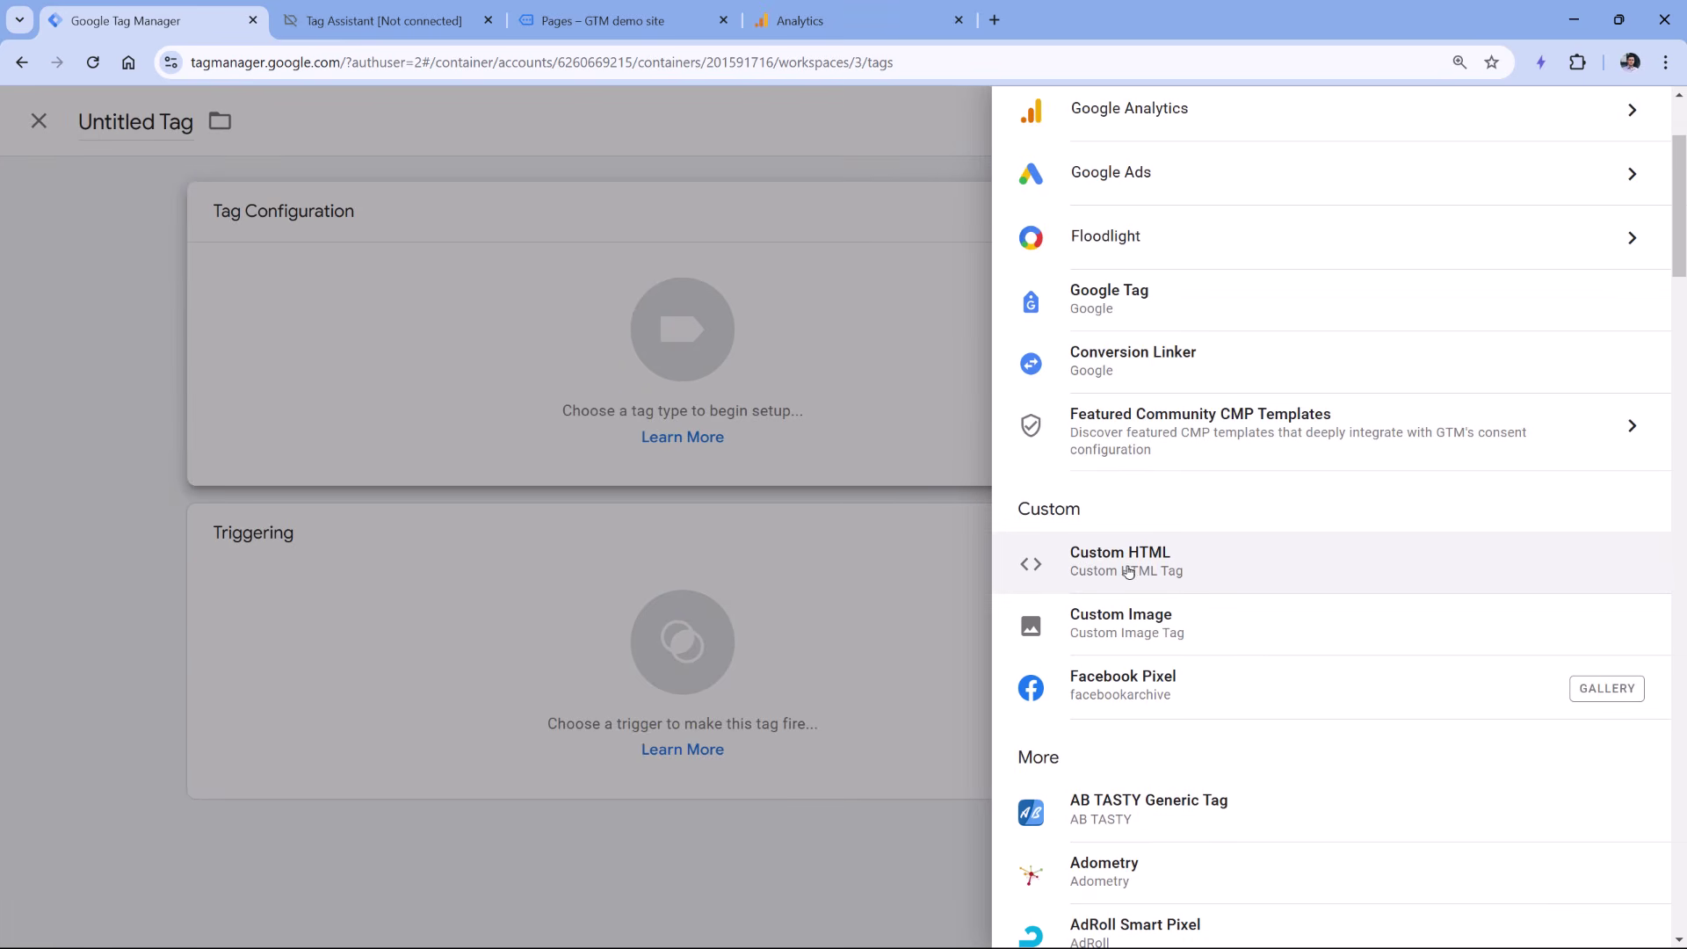
click(1123, 567)
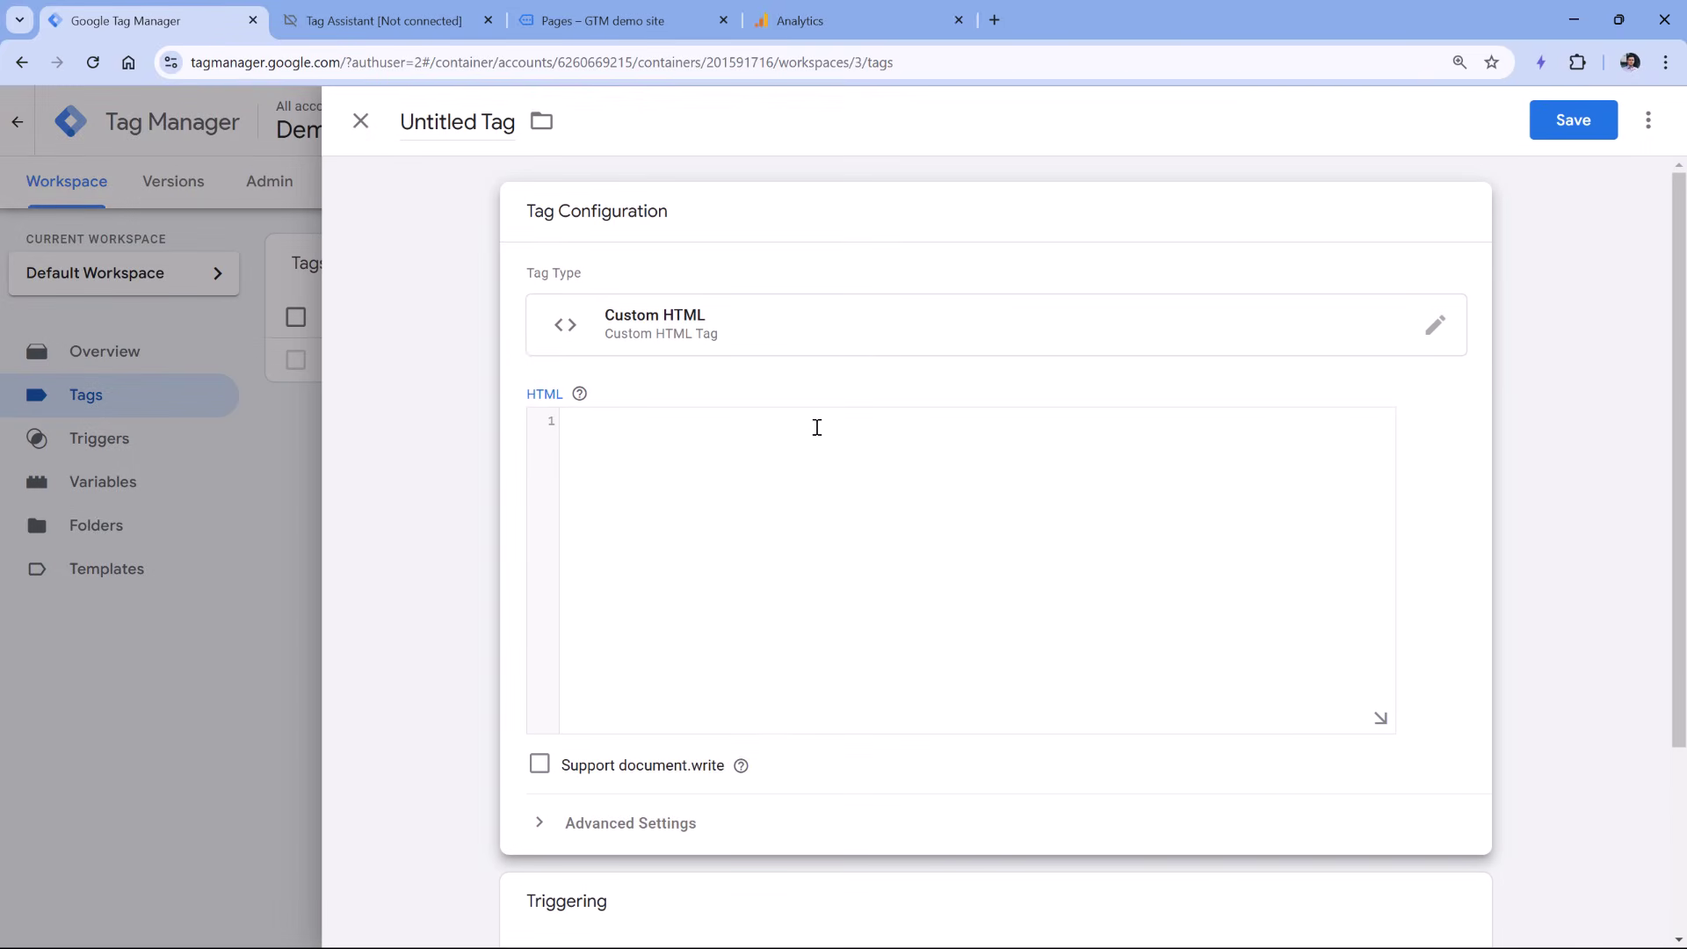
text(<script>  </script>)
drag(634, 456, 564, 455)
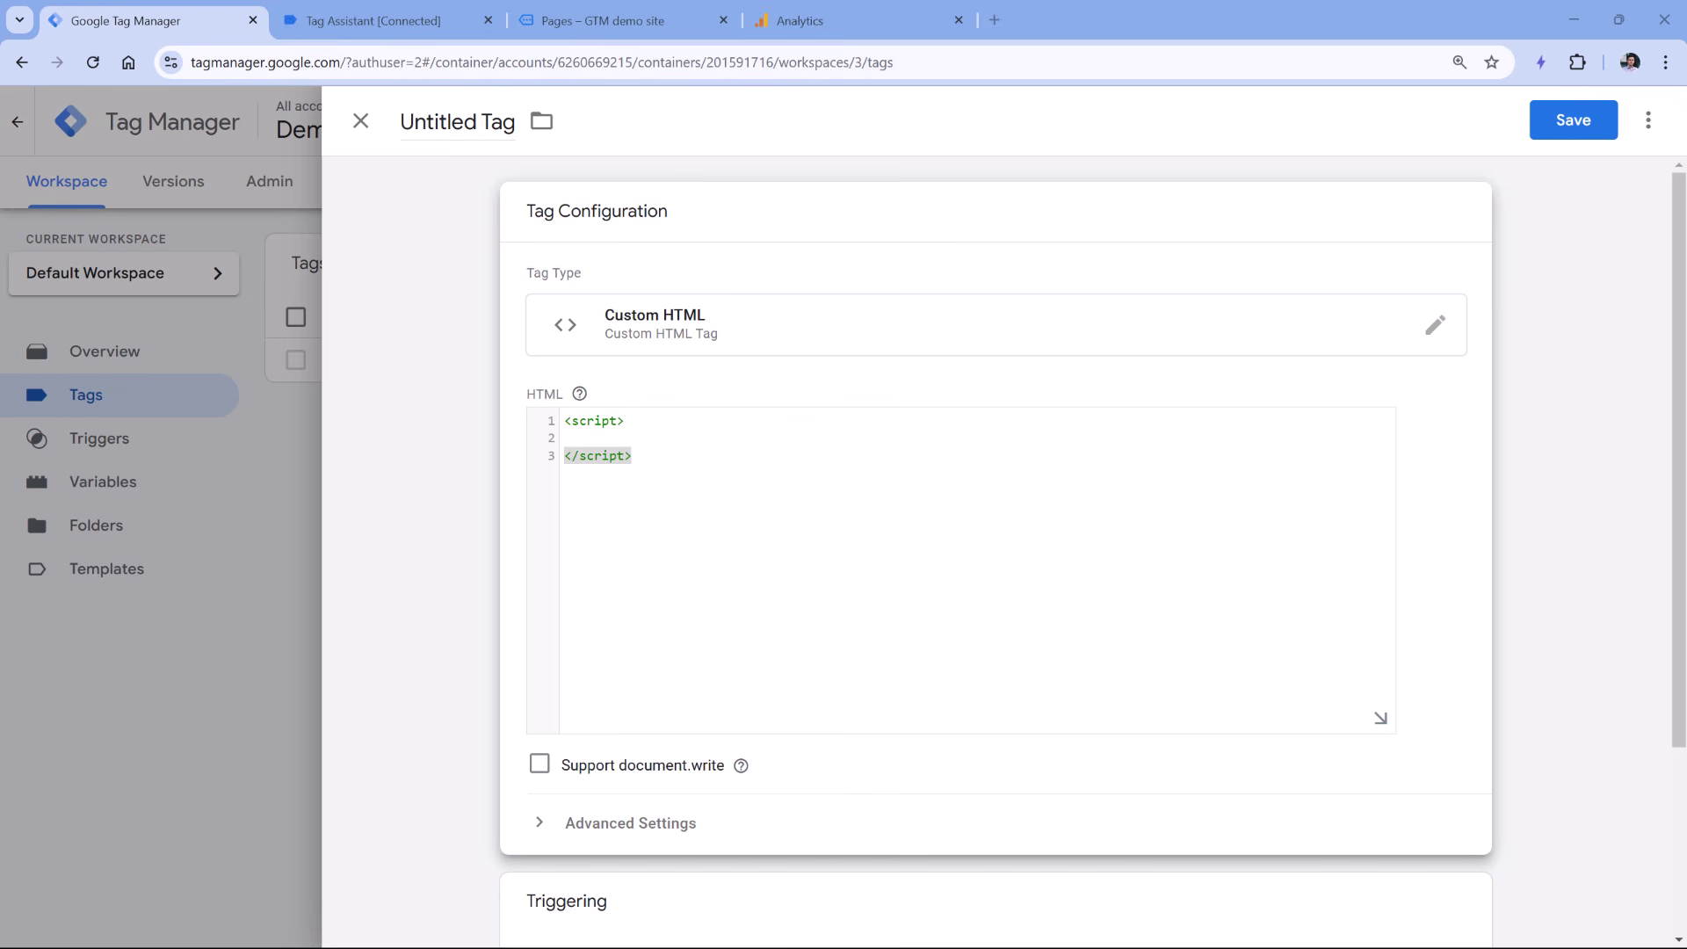
View the GTM demo site's Pages page, and return to the HTML code of the unsaved Custom HTML tag.
click(587, 27)
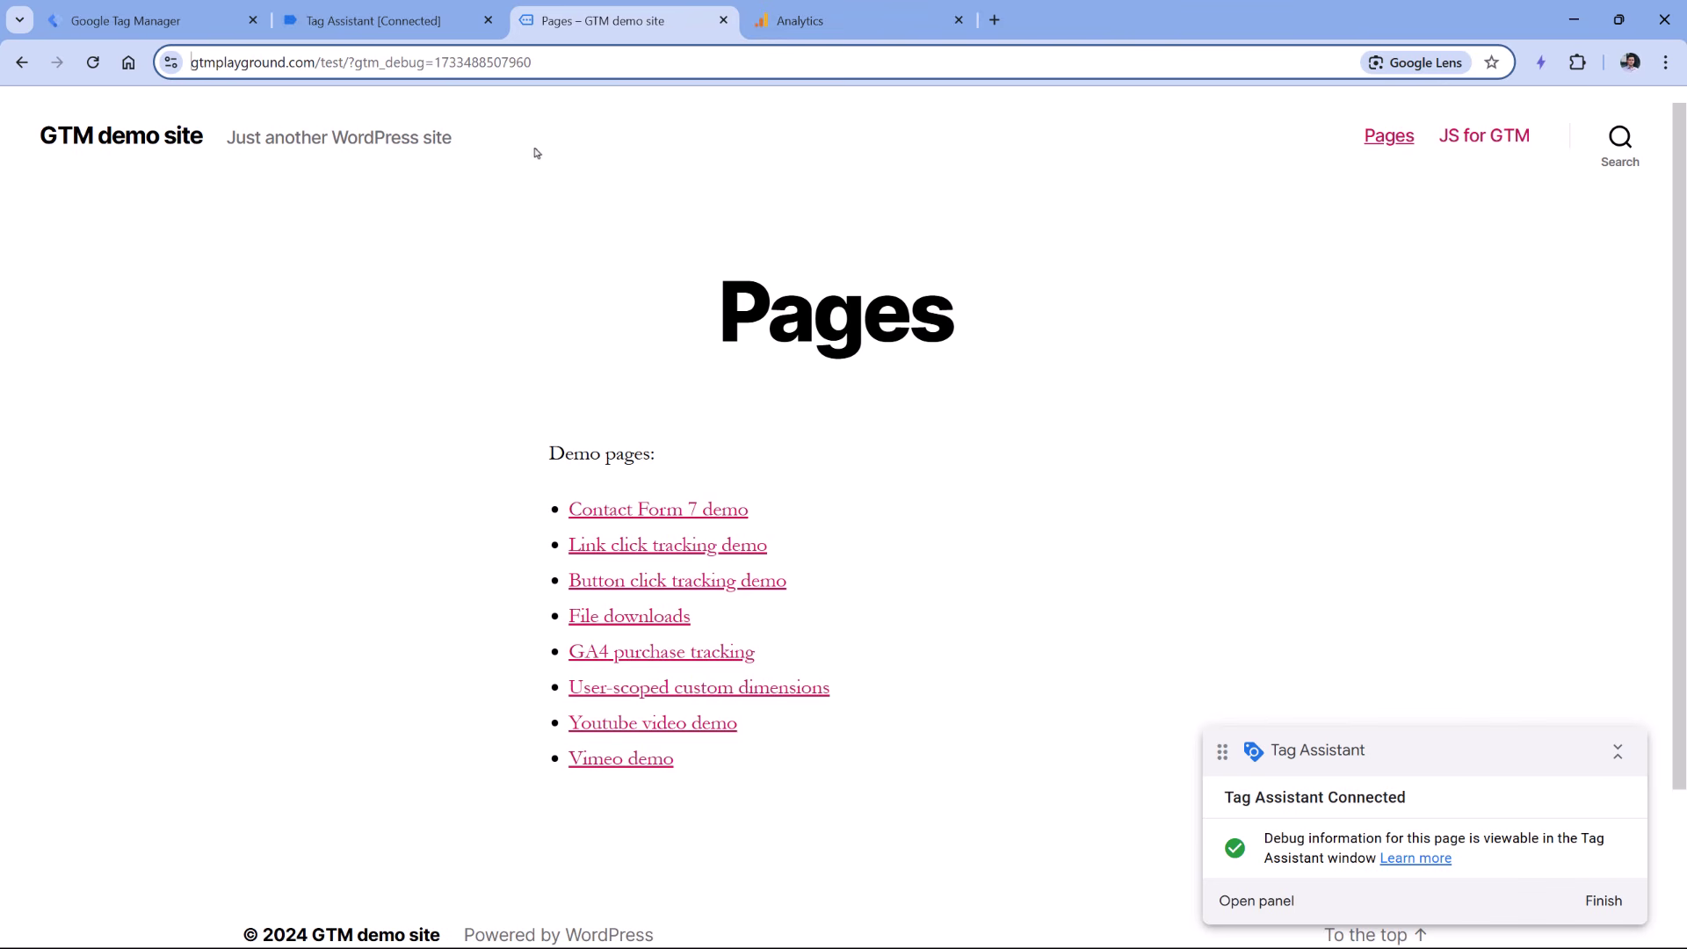
key(ctrl+1)
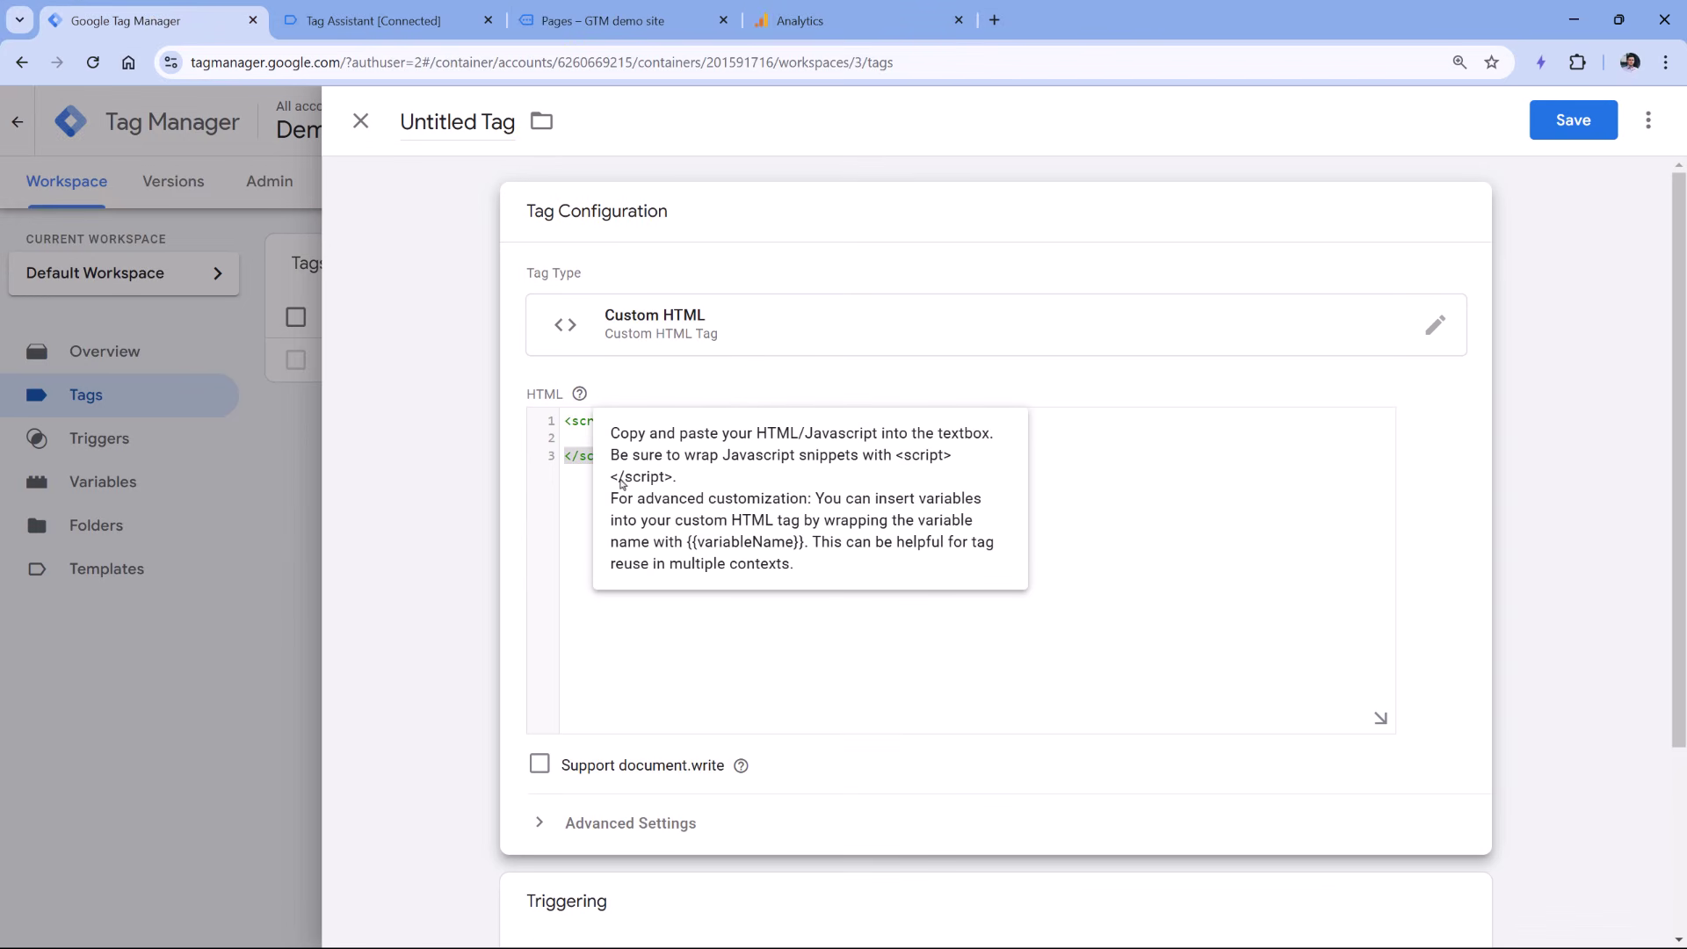
click(662, 463)
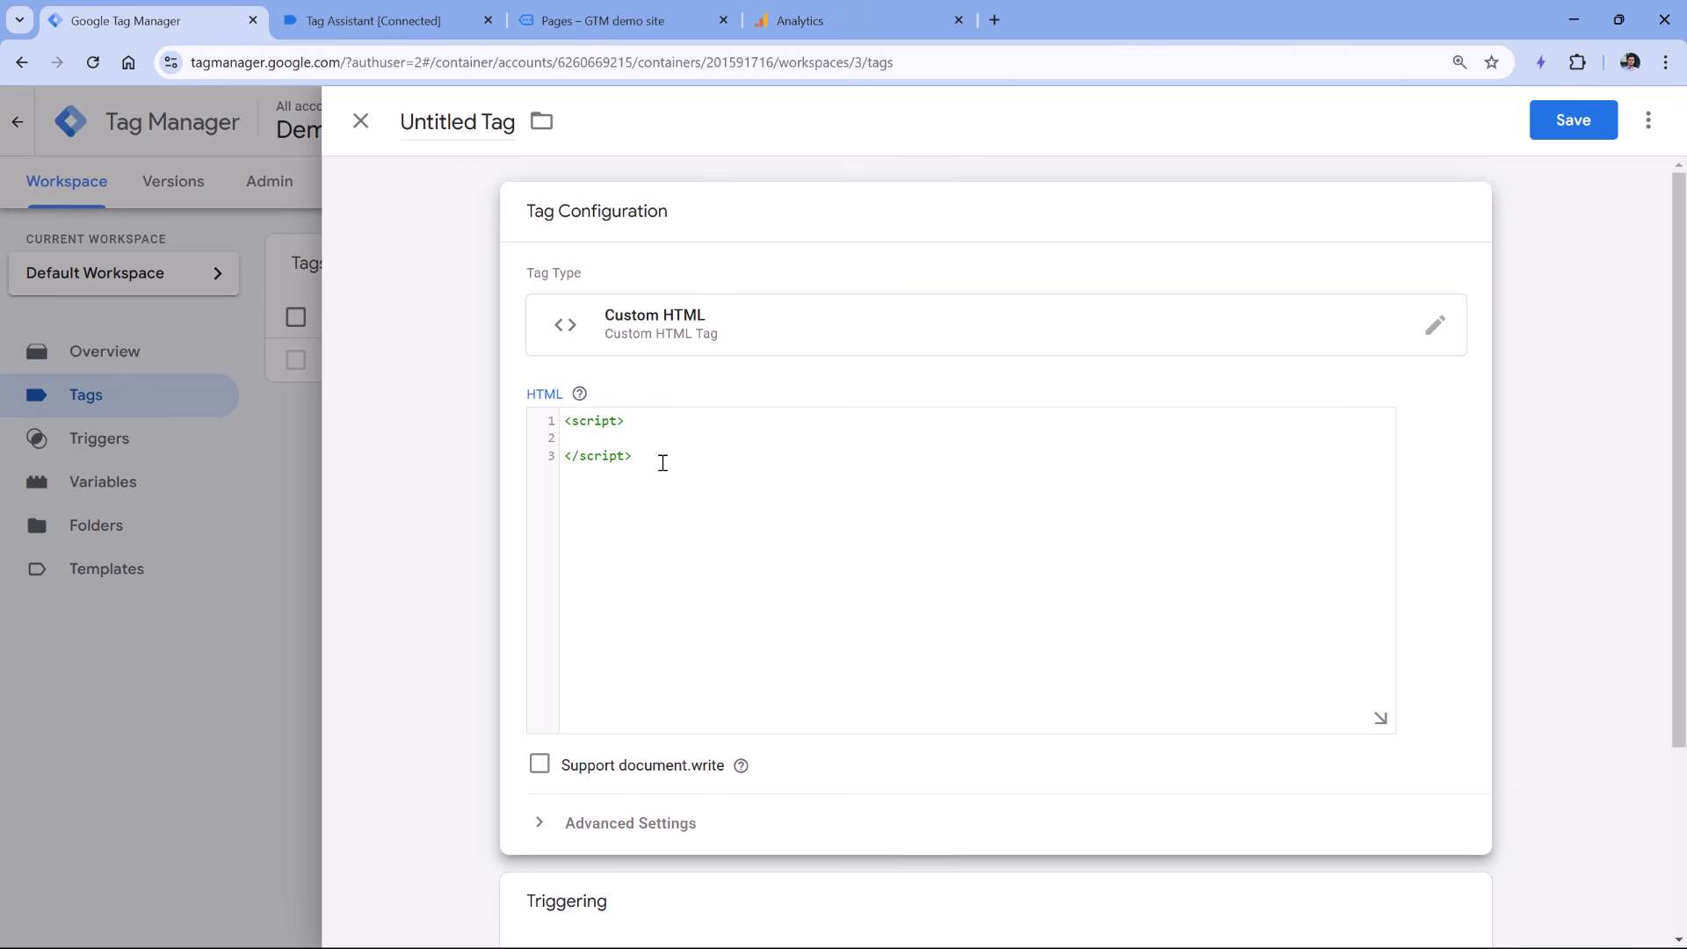
Replace the Custom HTML tag's code with a script that adds a fixed orange Black Friday Sale banner and a 40px top page margin.
key(alt+Tab)
click(636, 461)
key(ctrl+a)
text(<script>   var banner = document.createElement('div');   banner.style.cssText = 'position:fixed; top:0; width:100%; background-color:orange; color:white; text-align:center; padding:10px; font-size:16px; z-index:1000;';   banner.innerHTML = '<span>🎉 Black Friday Sale: Up to 50% off! <a href="/sale" style="color:white; text-decoration:underline;">Shop Now</a></span>';    // Append the banner to the top of the page   document.body.appendChild(banner);    // Push the page content down to avoid overlap with the banner   document.body.style.marginTop = '40px'; // Adjust this value based on the banner height </script>)
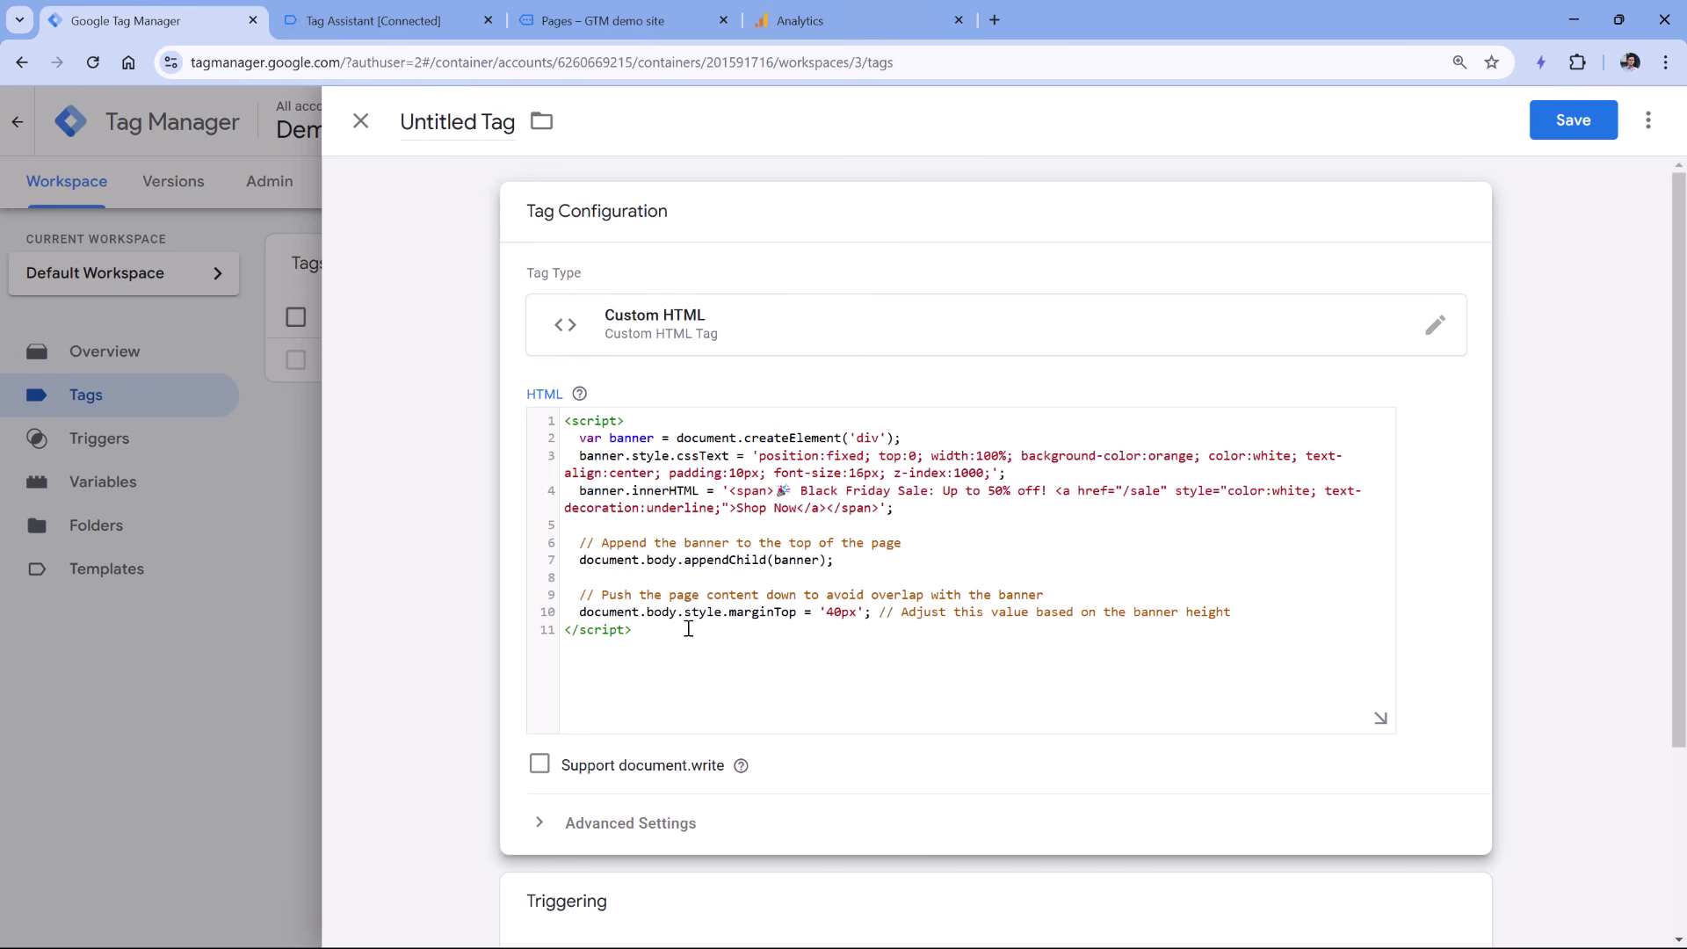
click(917, 550)
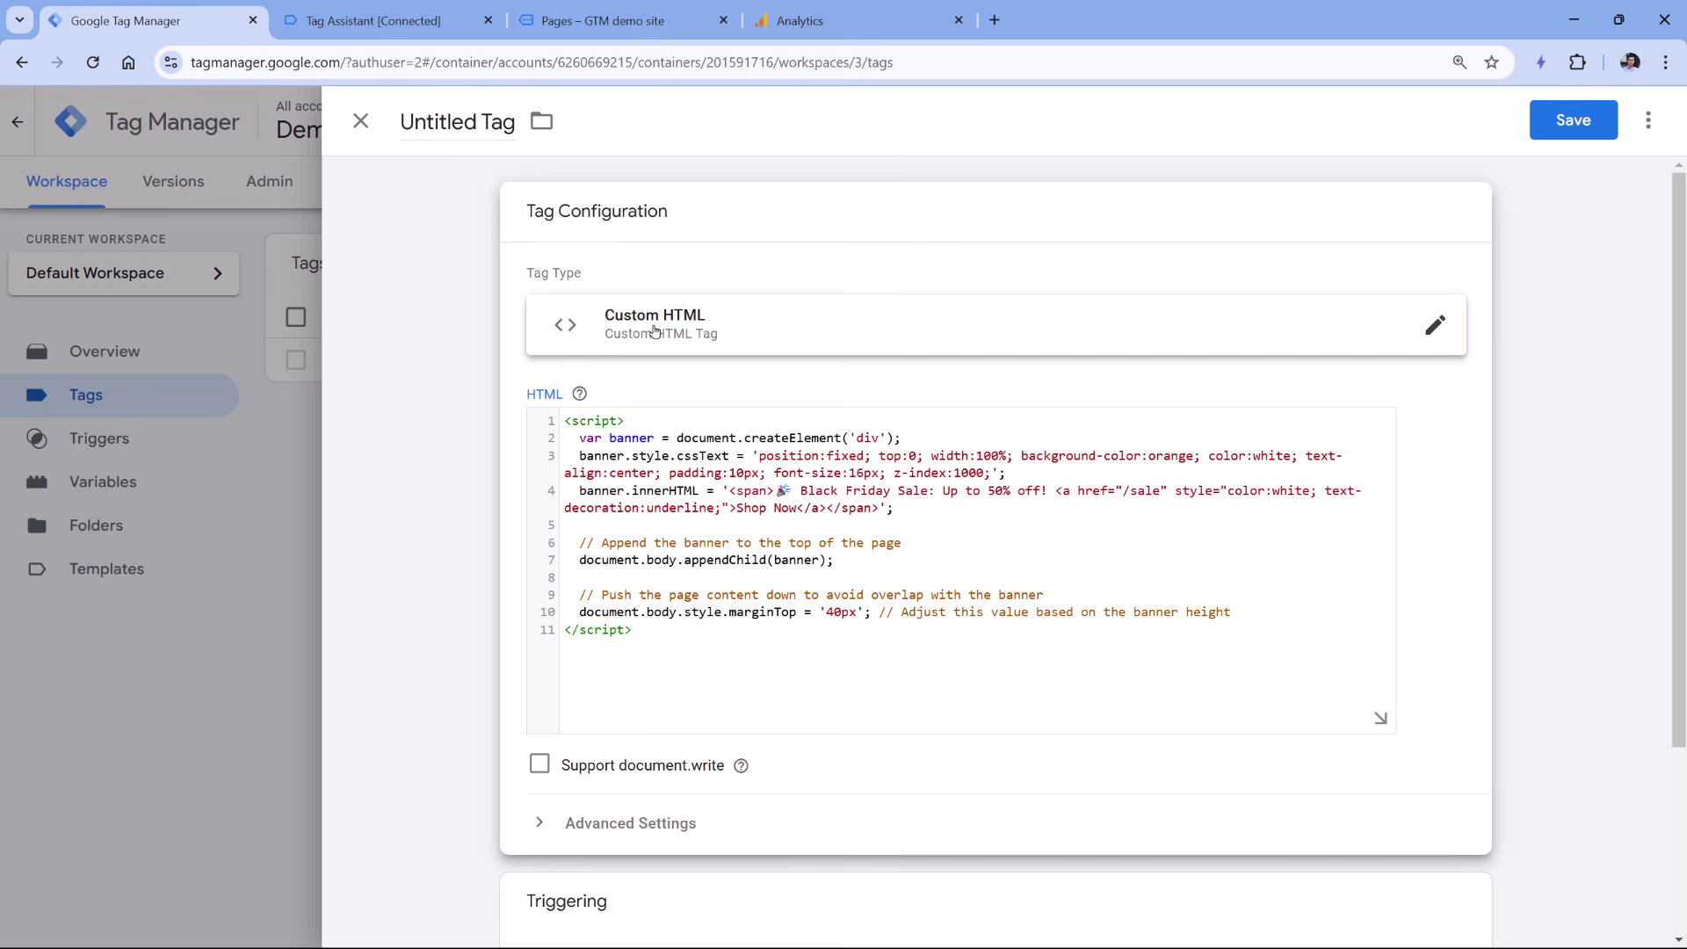
click(664, 632)
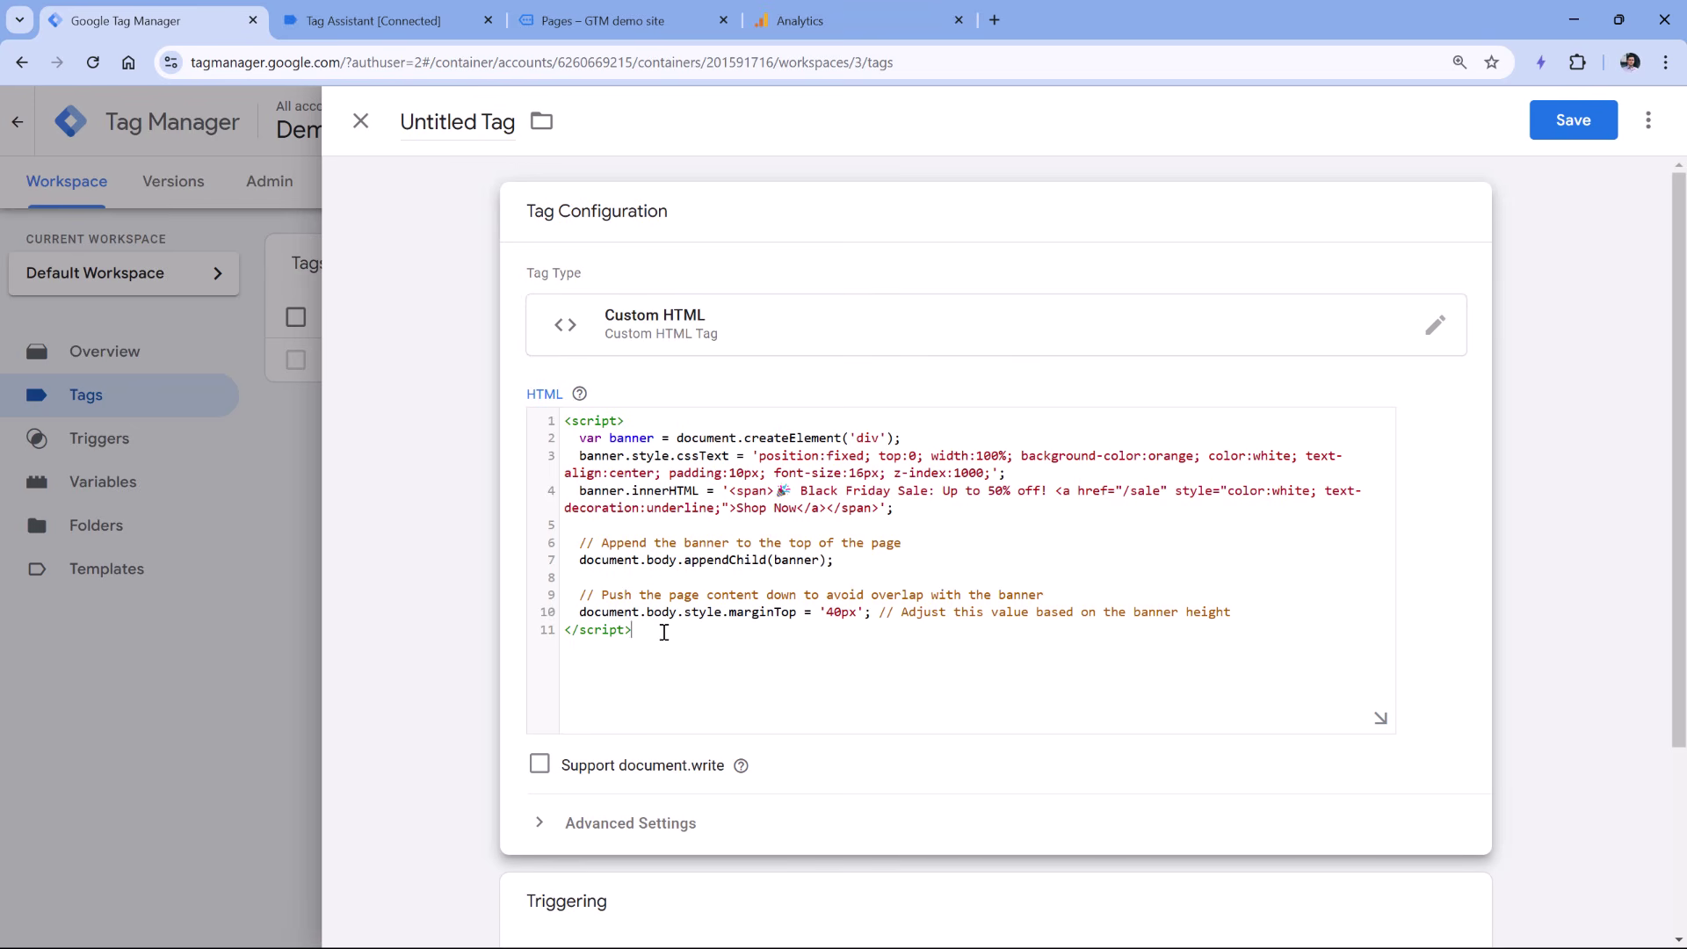
drag(664, 633, 555, 425)
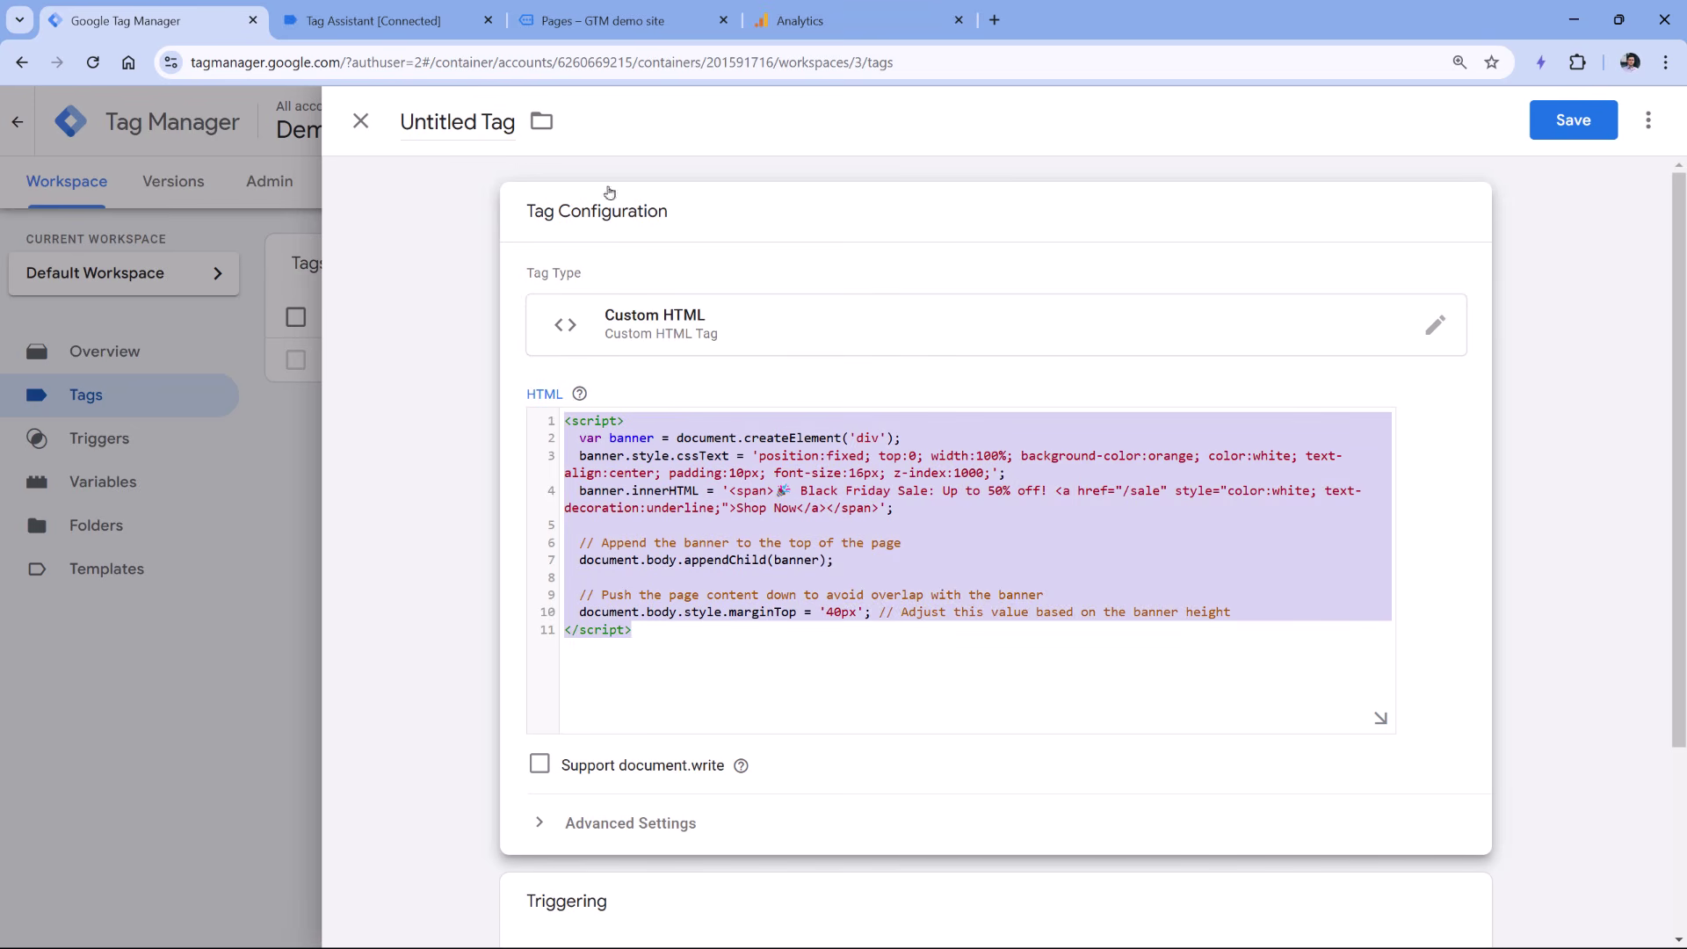
Assign the All Pages trigger to the Custom HTML tag.
click(606, 20)
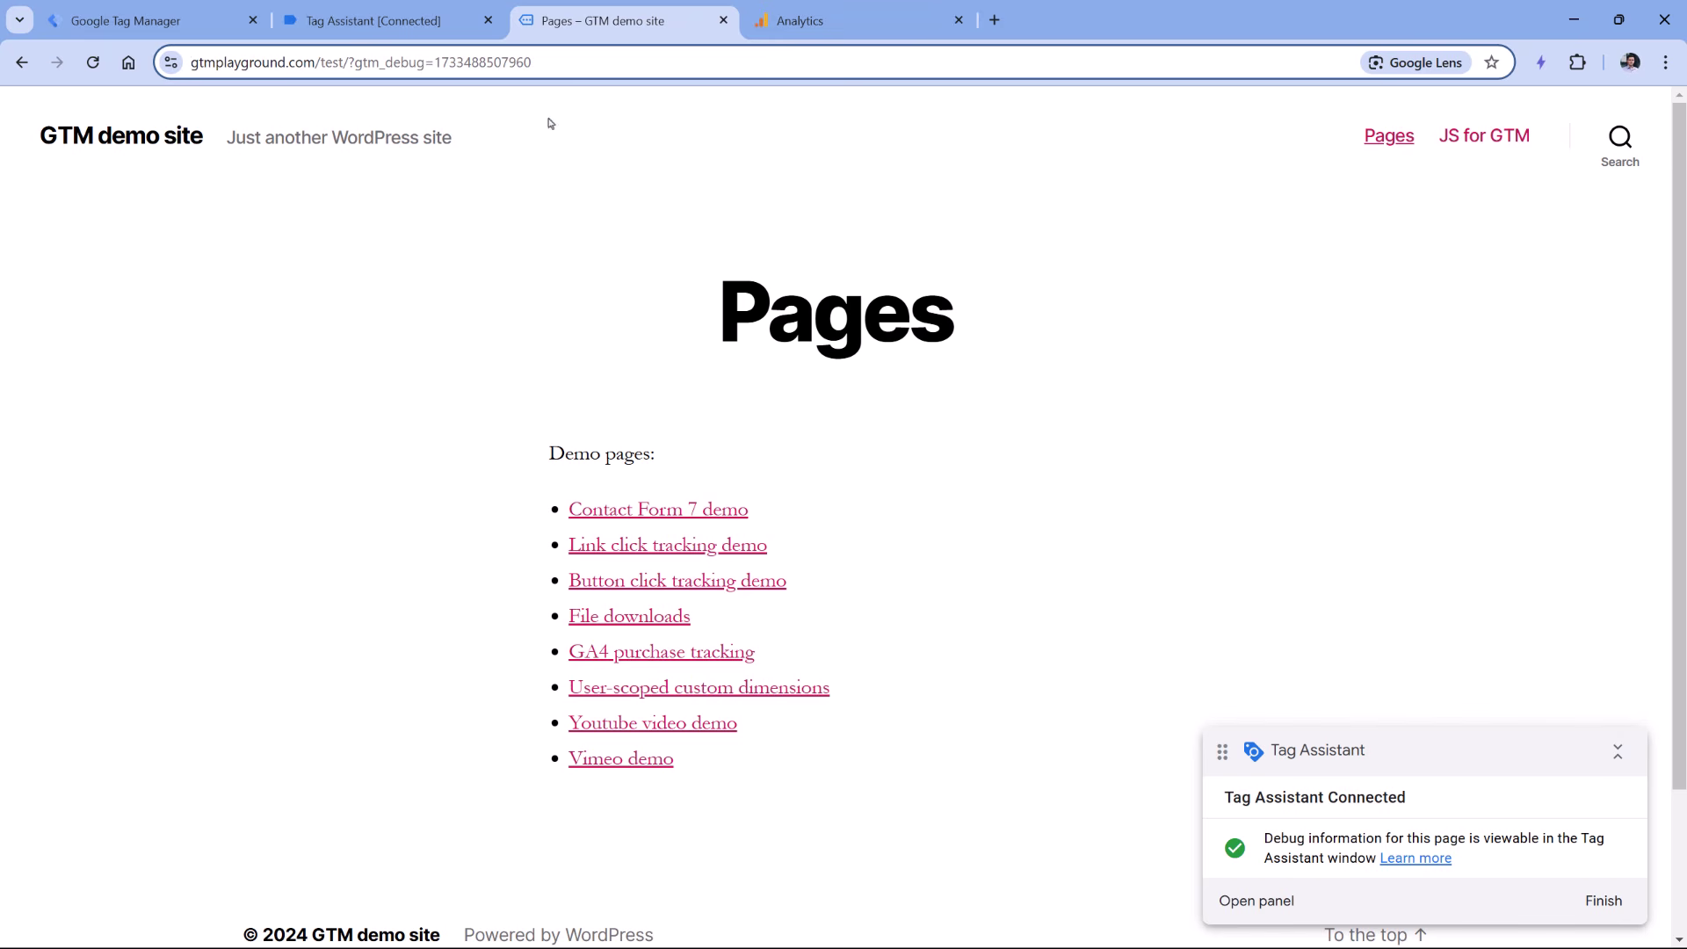
click(145, 20)
scroll(655, 417, down, 3)
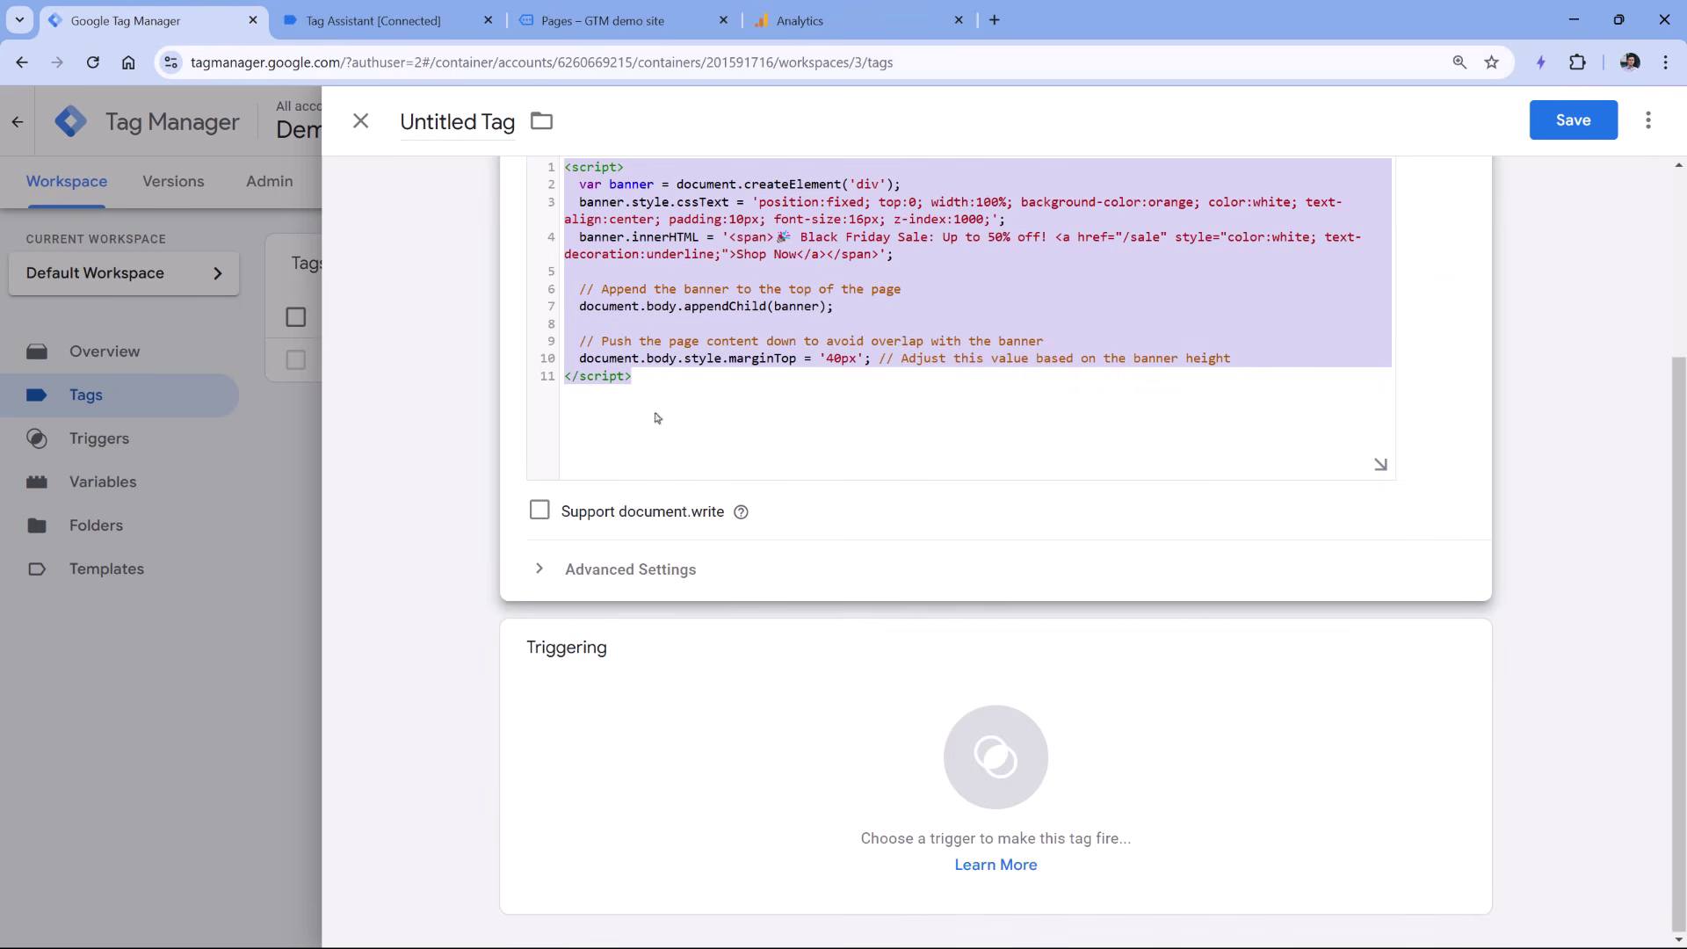
click(669, 688)
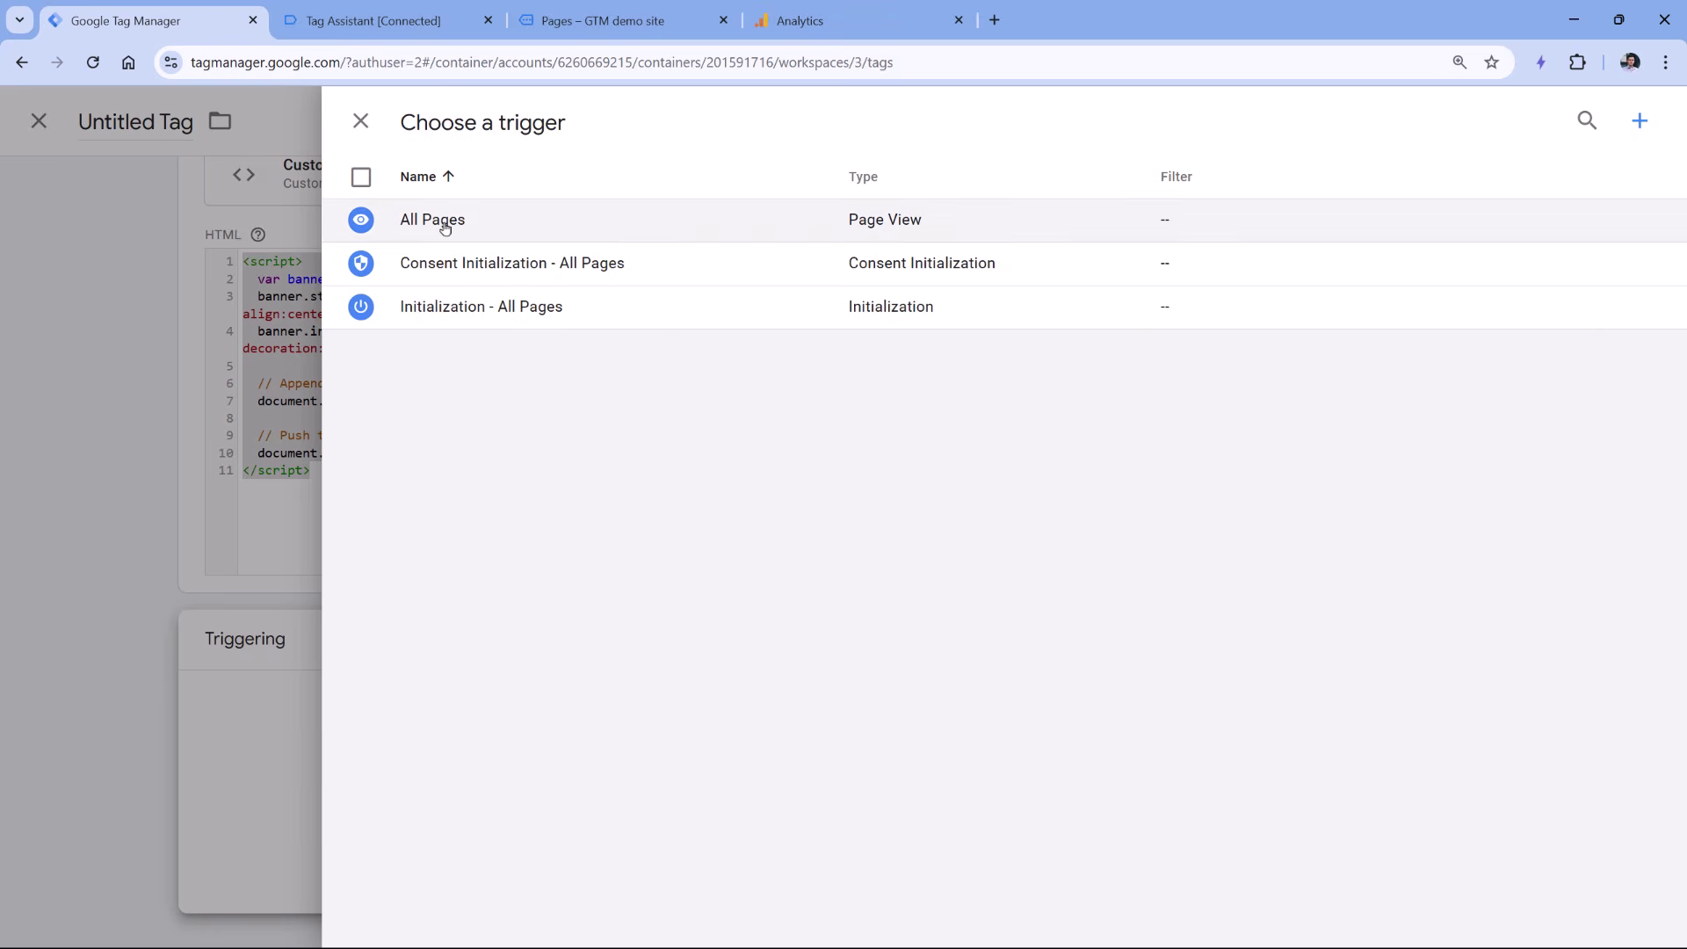
click(445, 221)
Name the tag "cHTML - Promo banner" and save it.
click(461, 129)
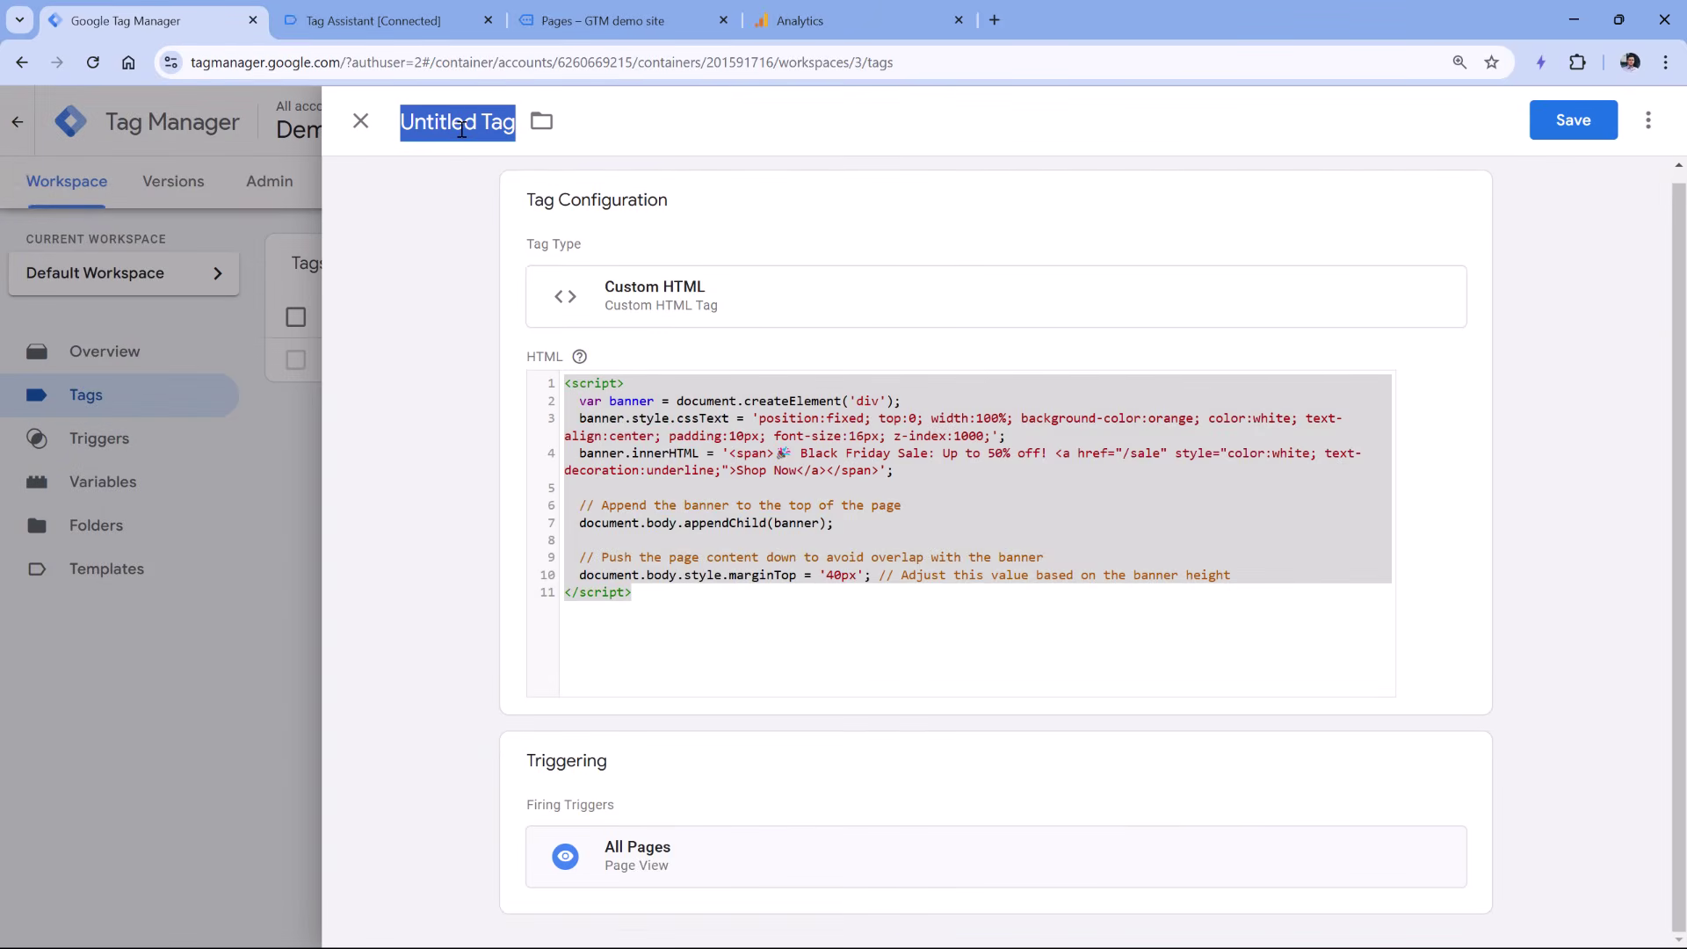
text(cHTML)
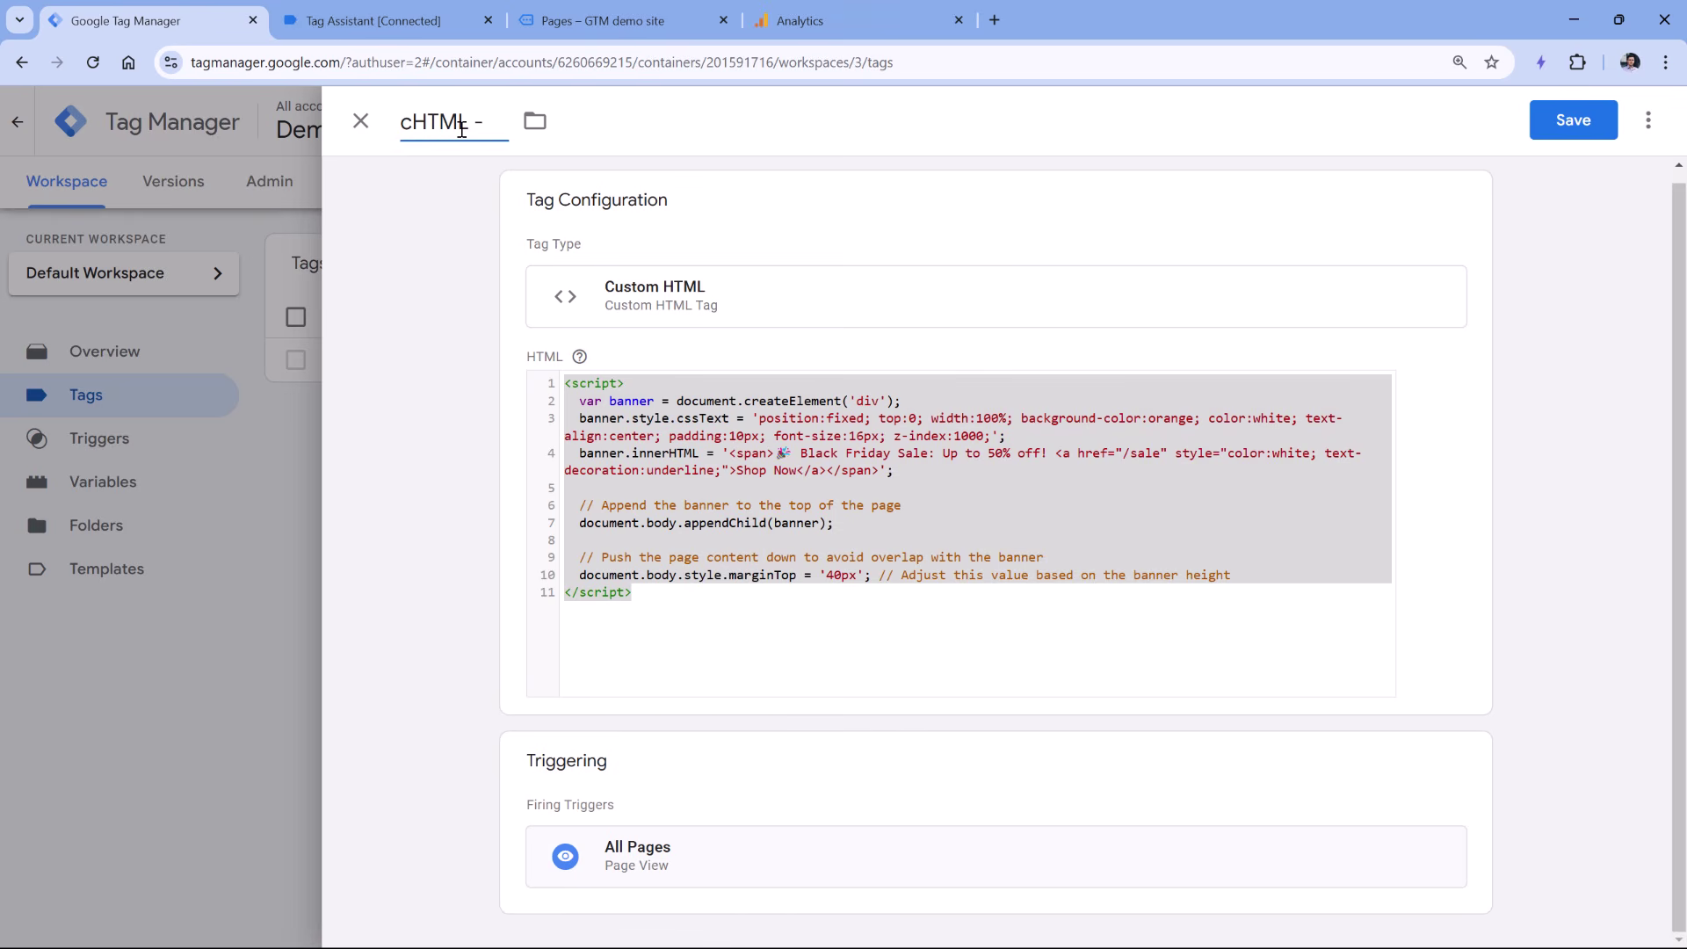
text( - Promo banner)
click(1574, 120)
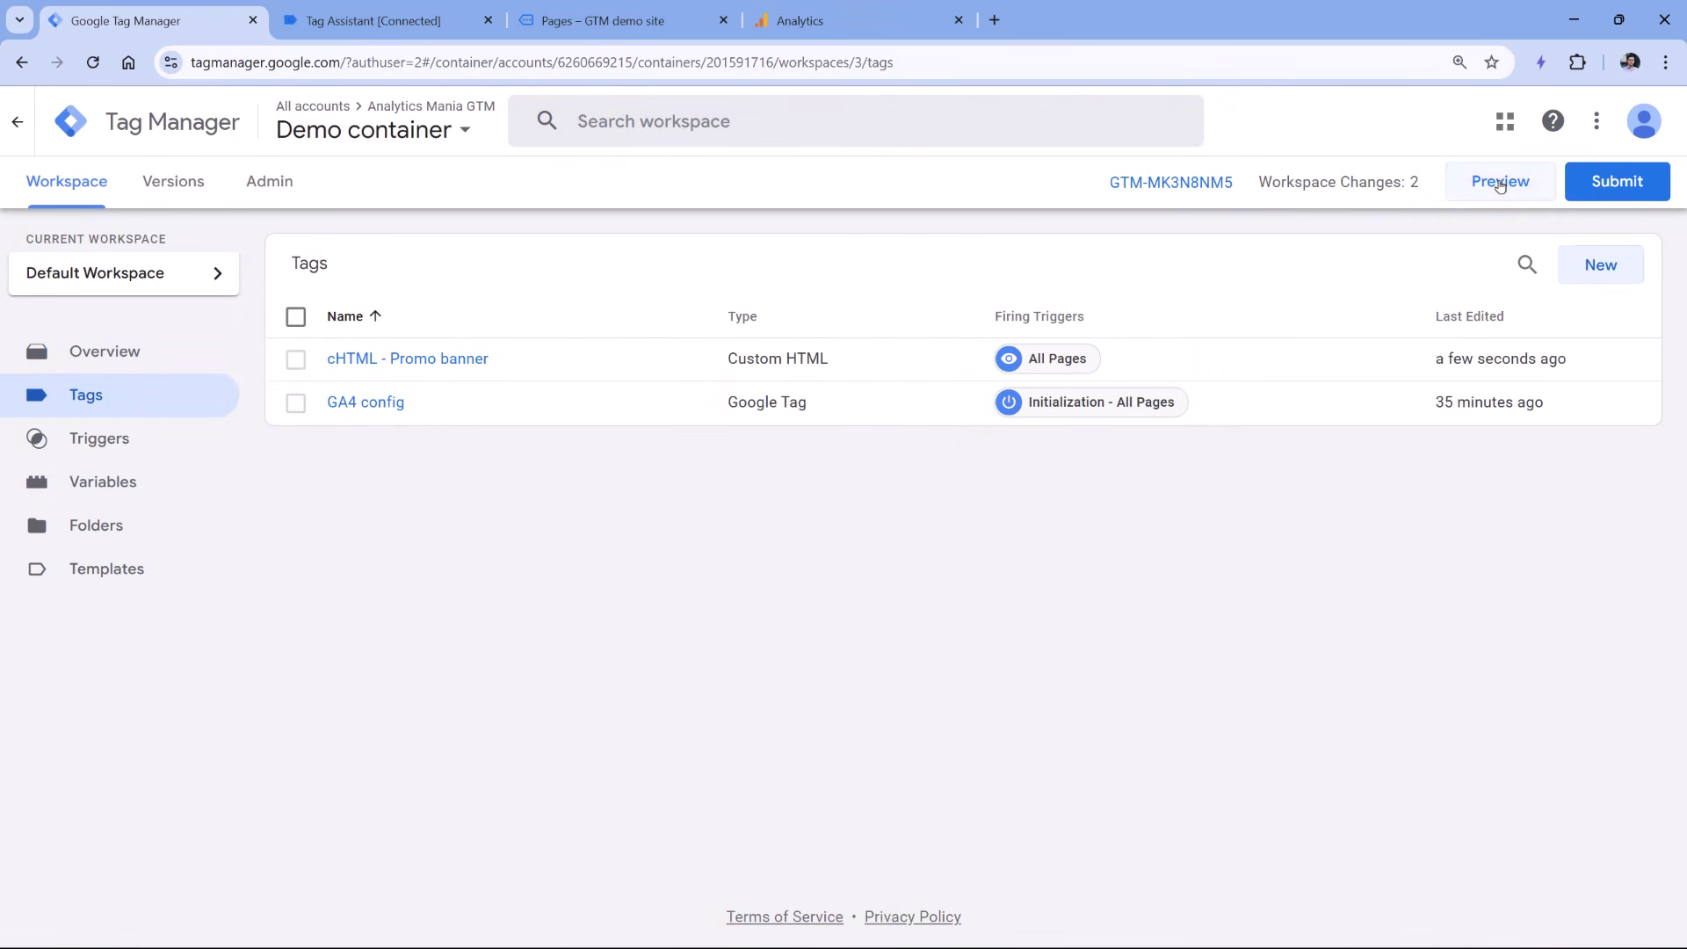
Start a preview session for gtmplayground.com and check which tags fire on the Container Loaded event.
click(1500, 183)
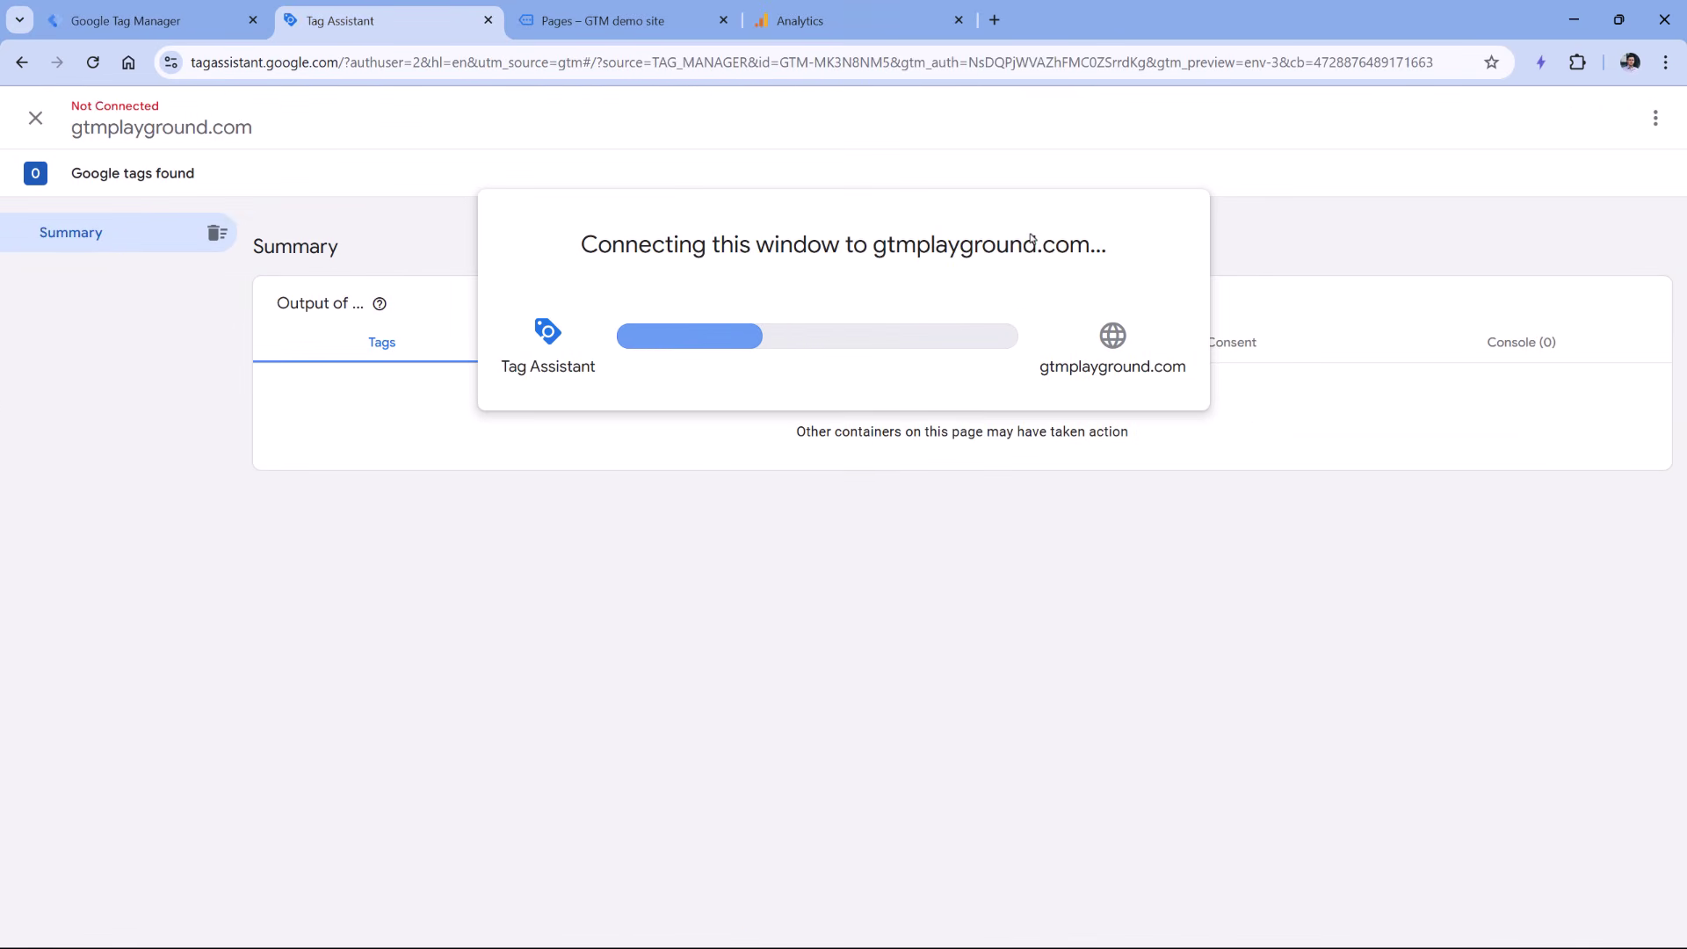
click(861, 467)
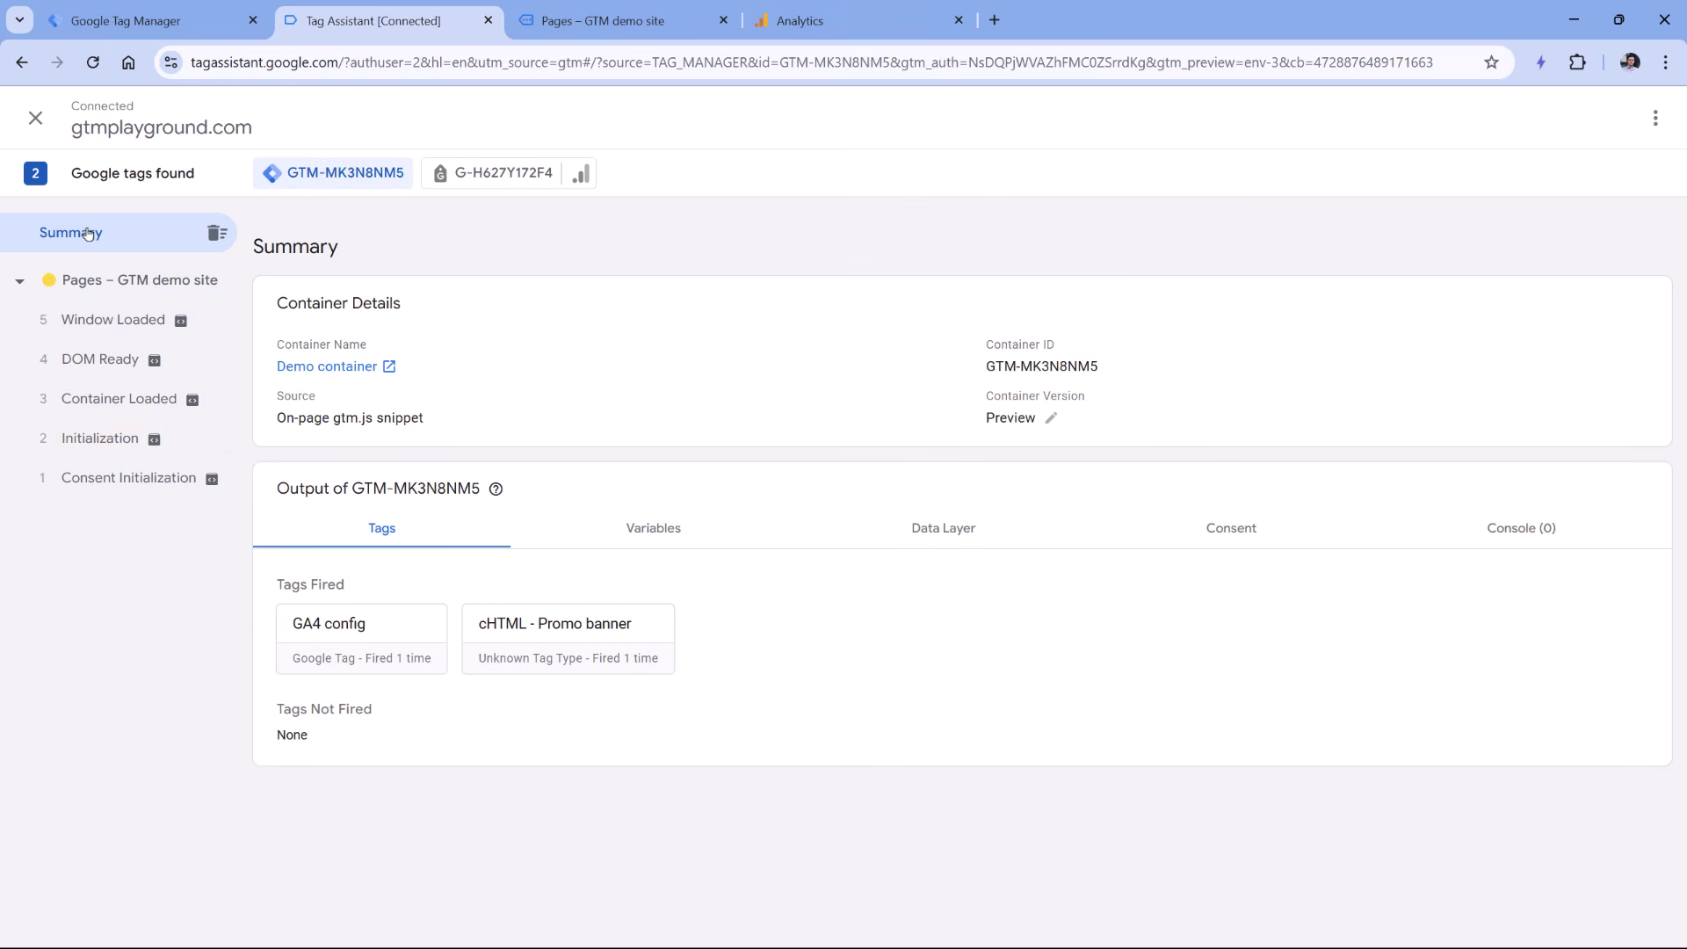
click(117, 406)
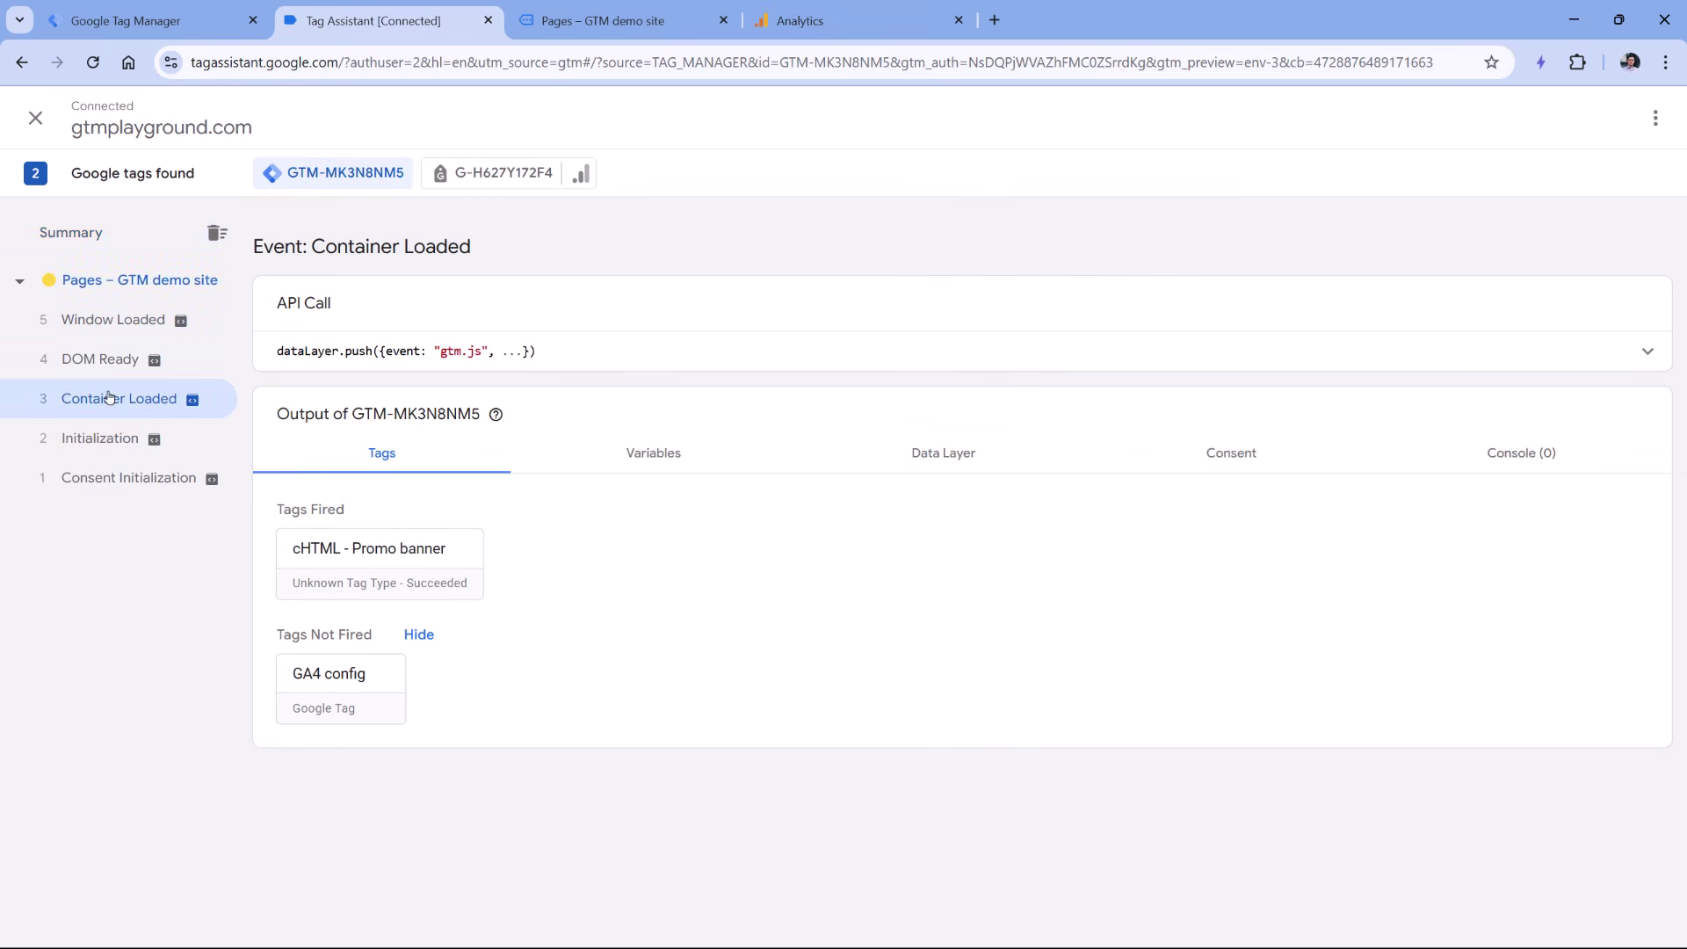
Examine the Black Friday promo banner on the GTM demo site page against the tag list in Tag Manager.
click(104, 31)
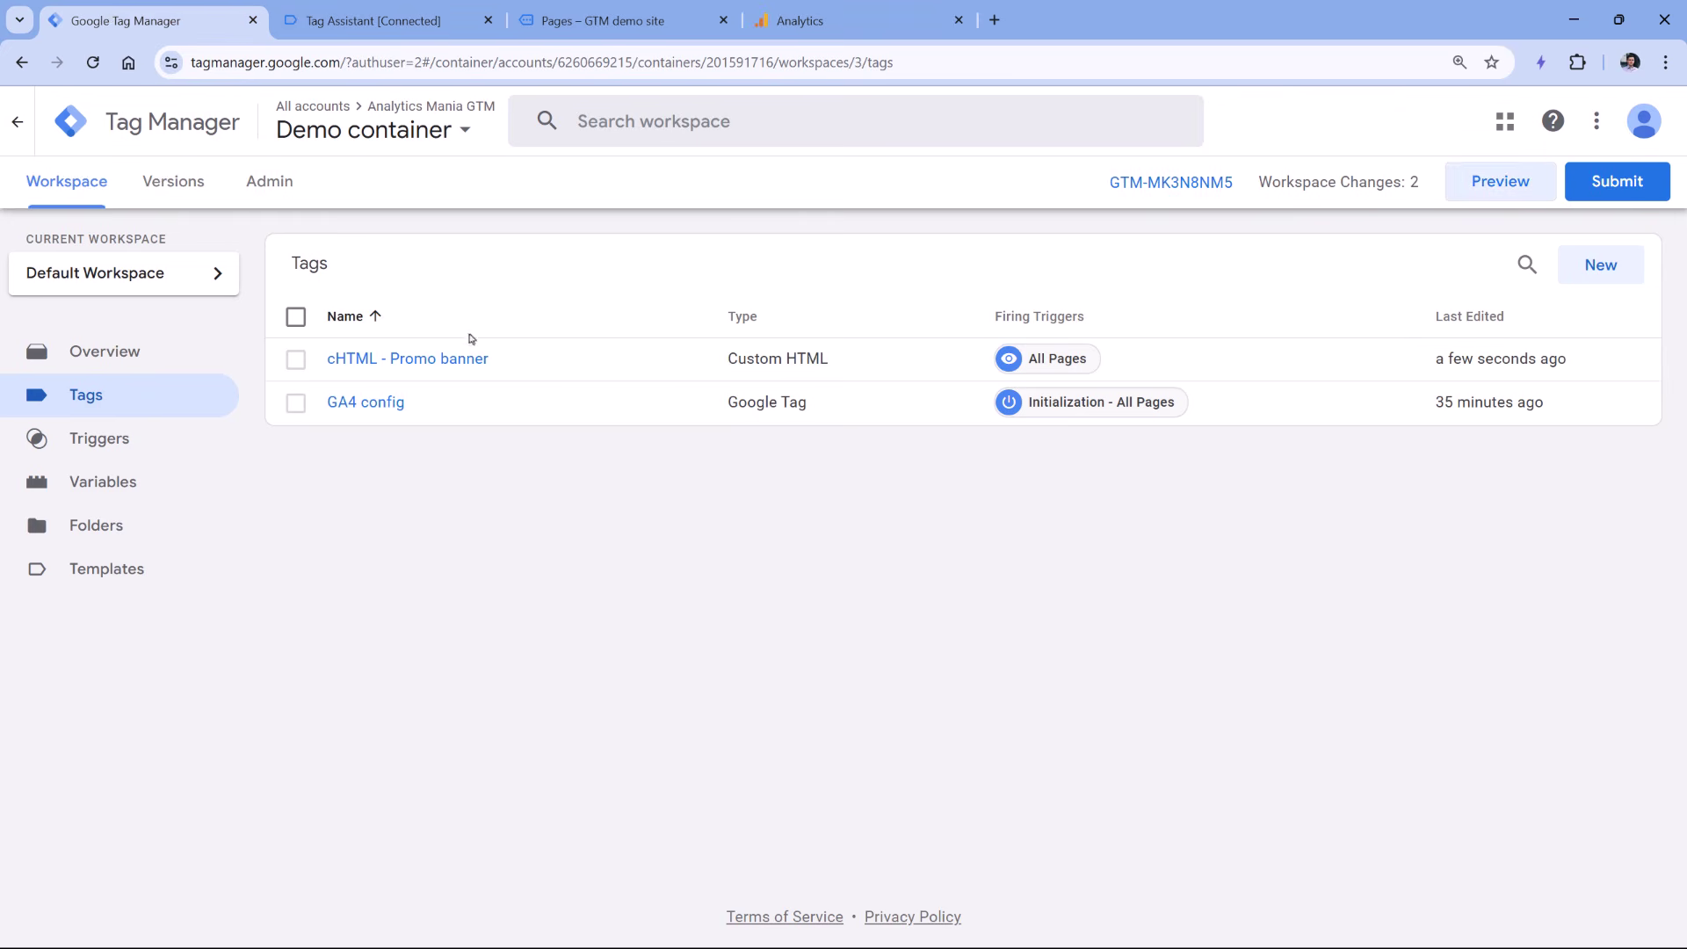
click(416, 12)
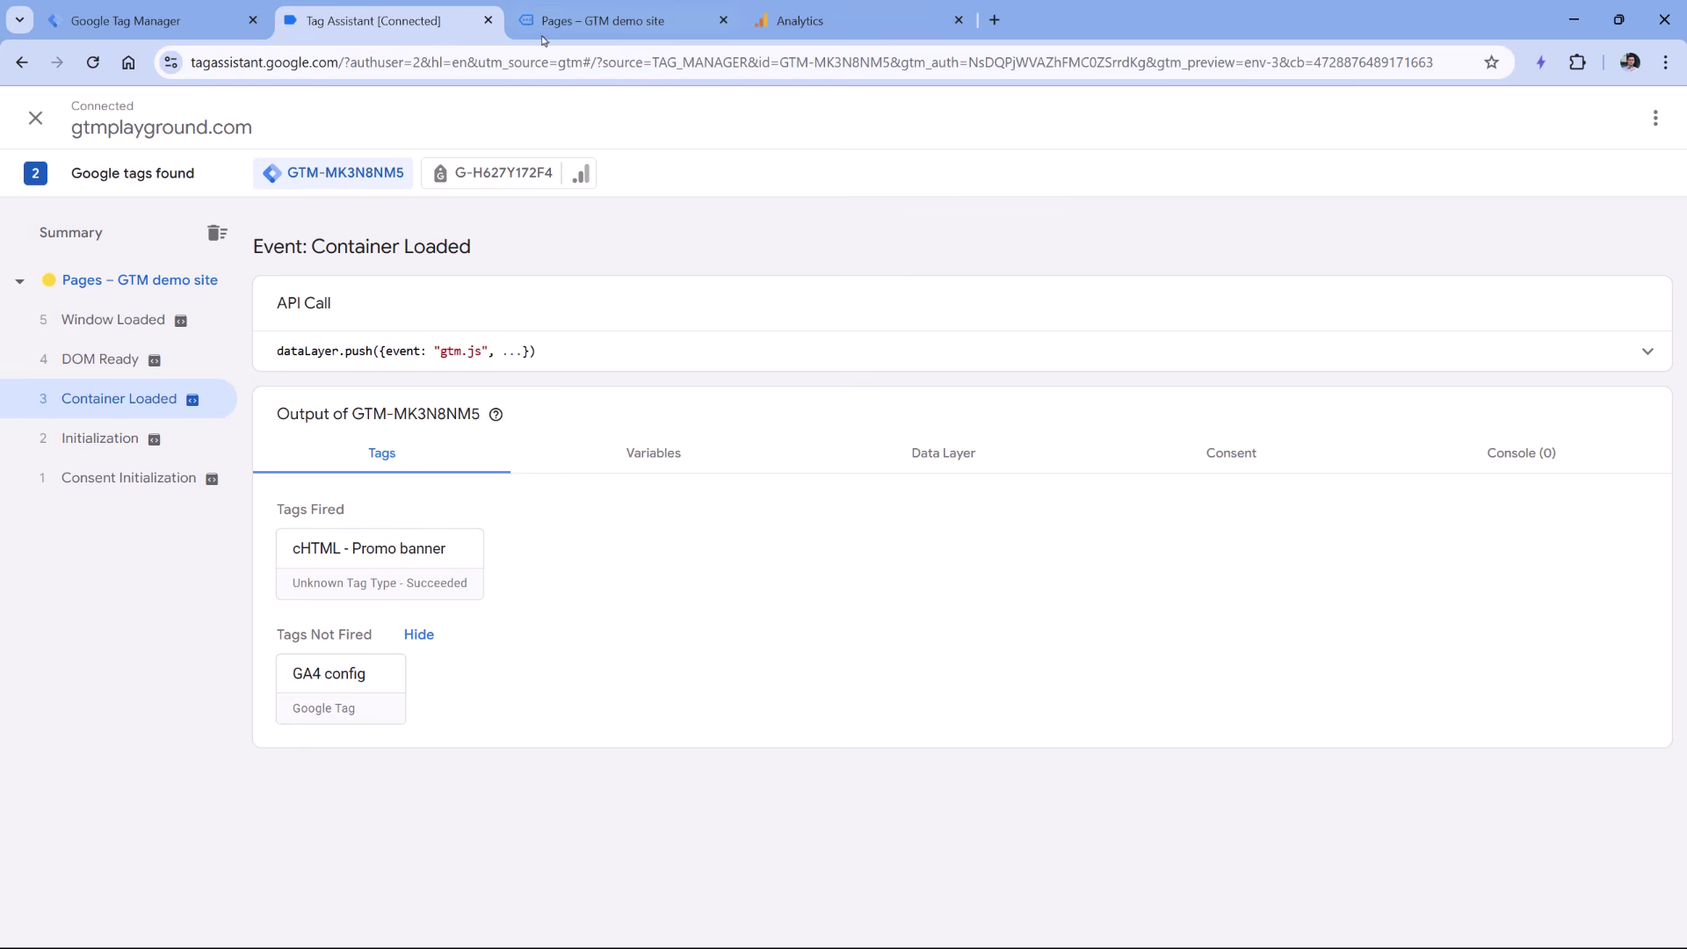
click(623, 21)
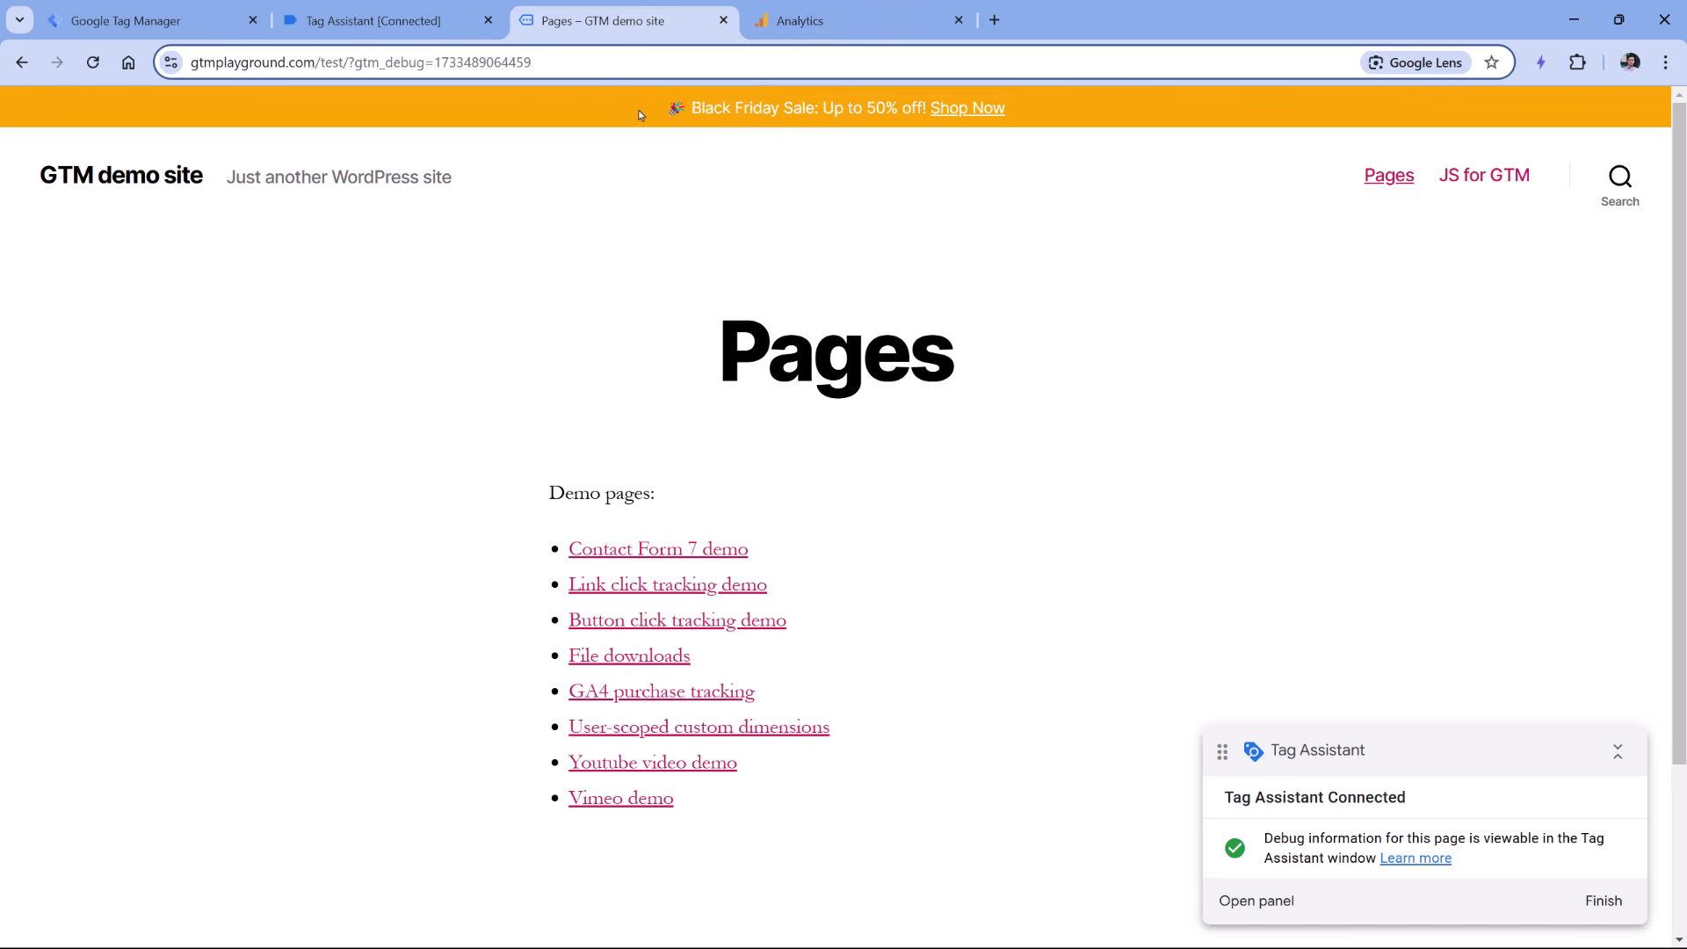
drag(690, 107, 870, 158)
triple_click(1017, 117)
click(983, 185)
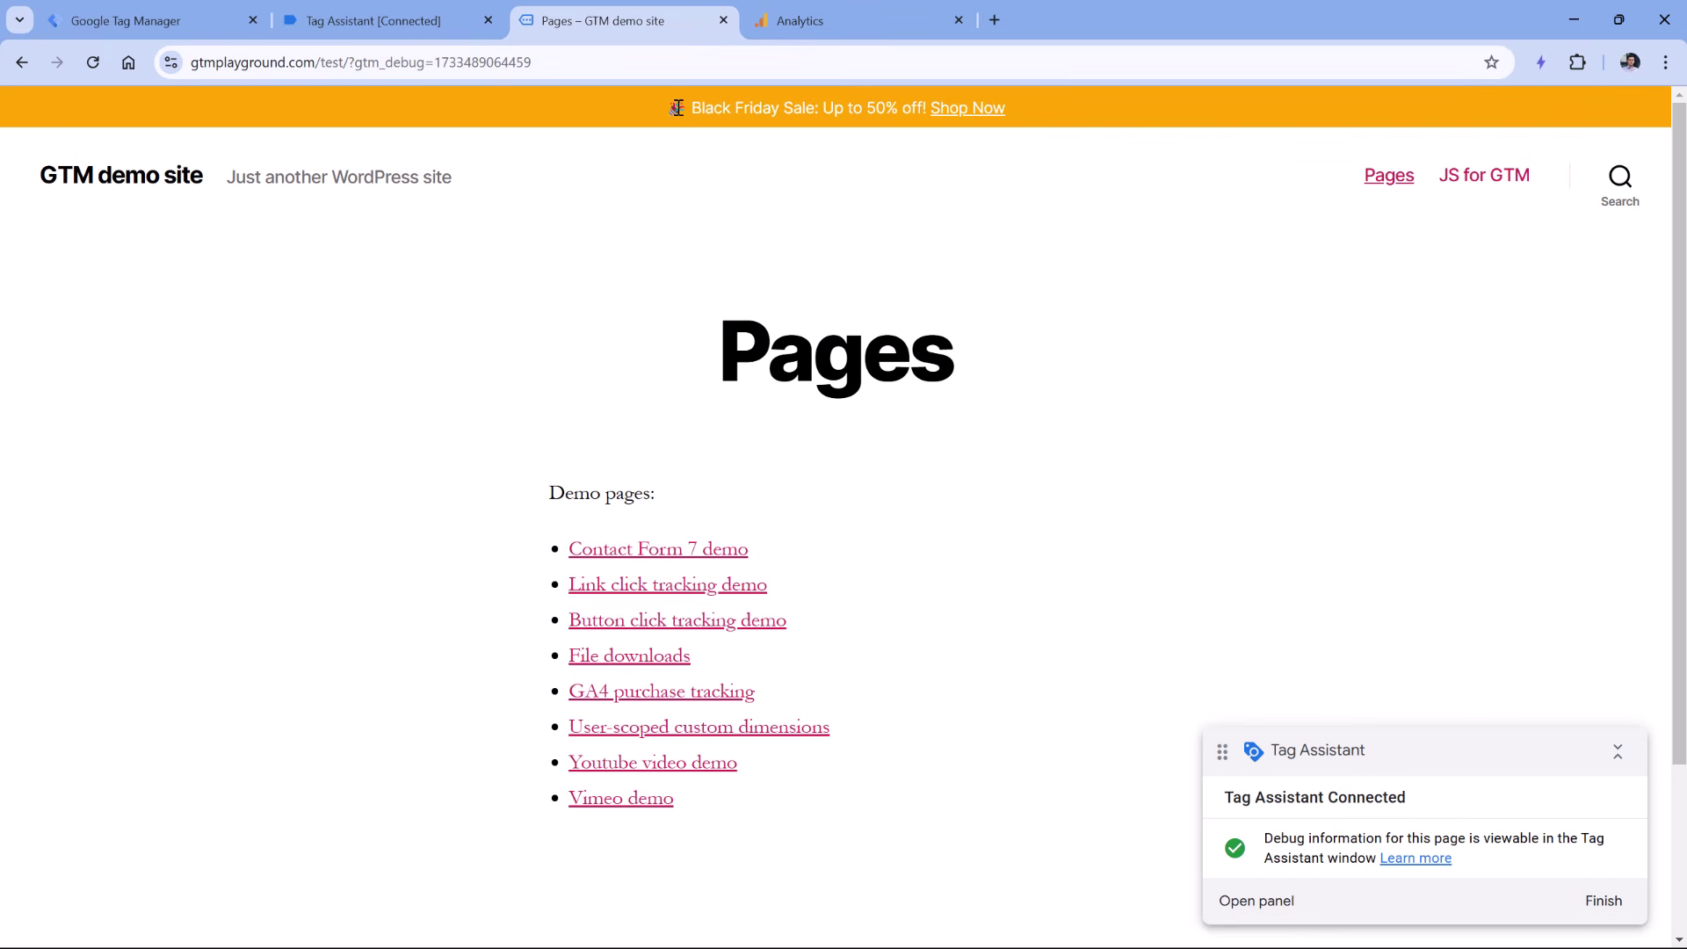
key(ctrl+1)
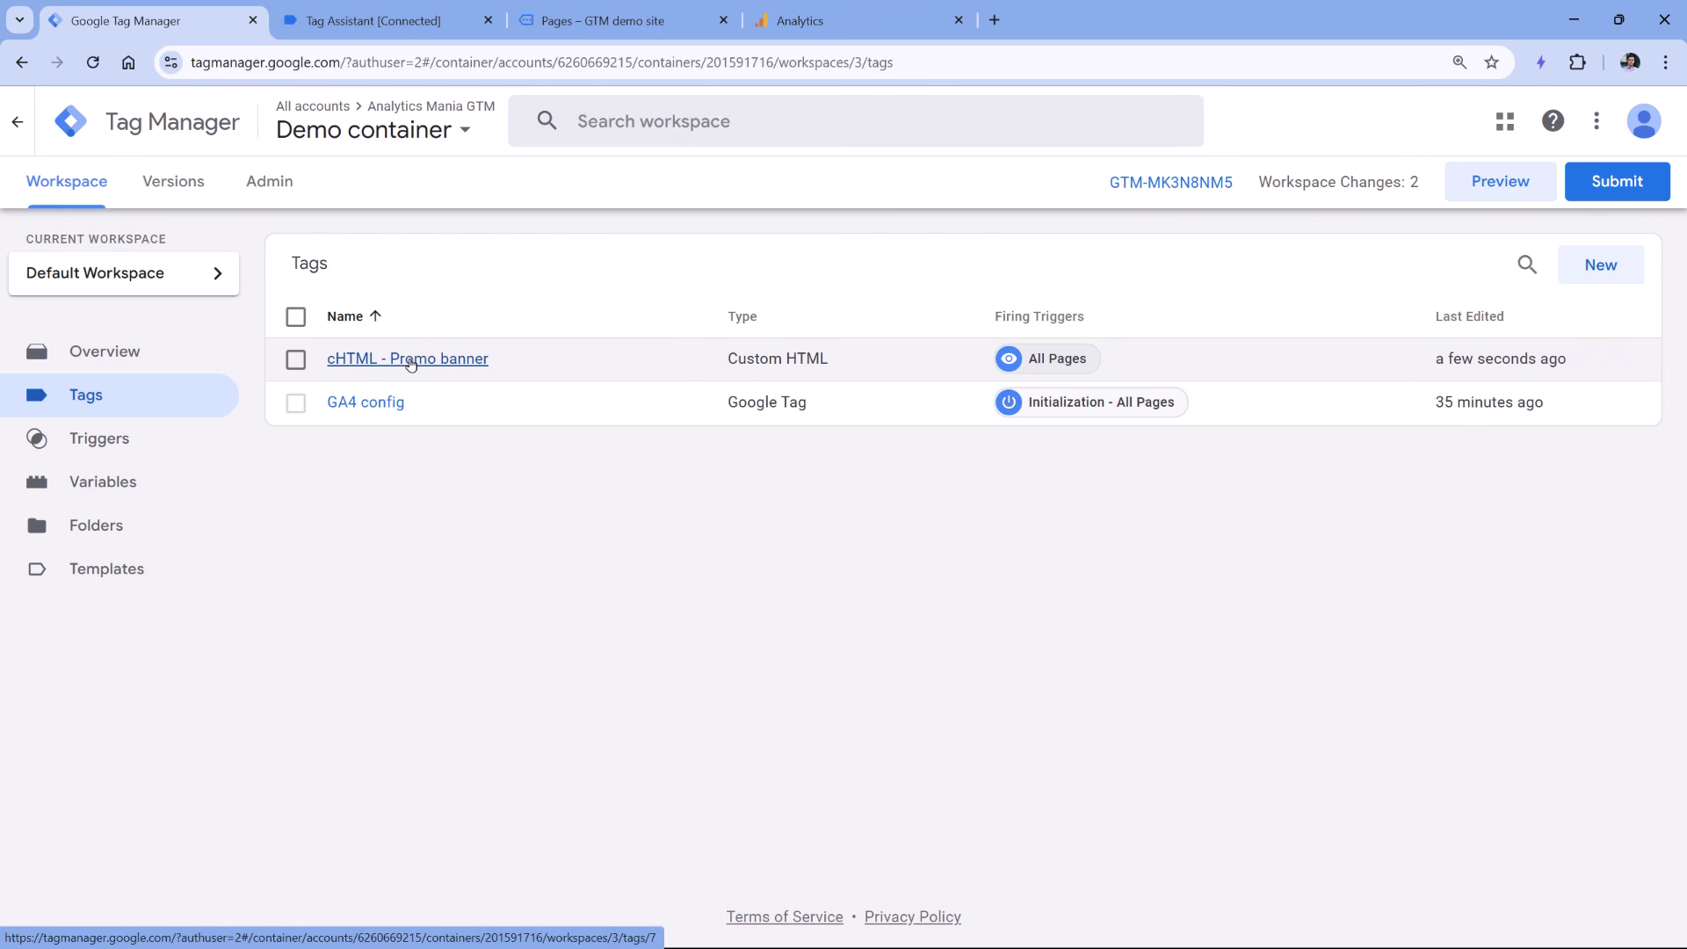
click(615, 22)
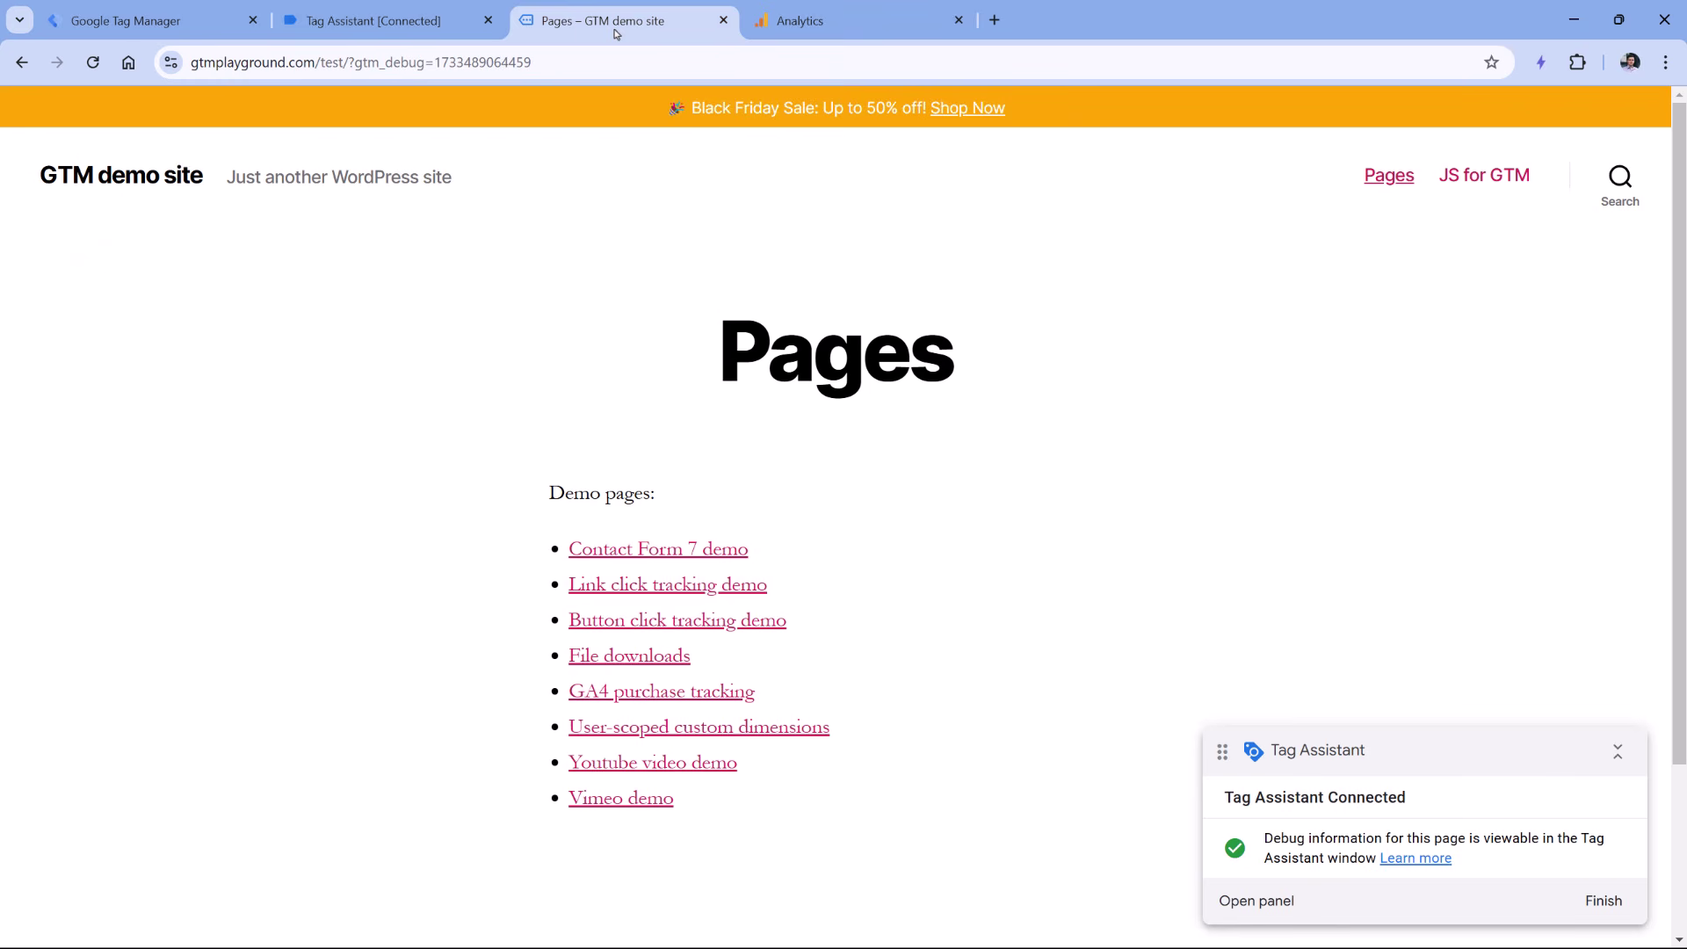
drag(629, 128, 1005, 124)
click(1008, 162)
drag(652, 103, 1093, 221)
click(1093, 221)
click(141, 20)
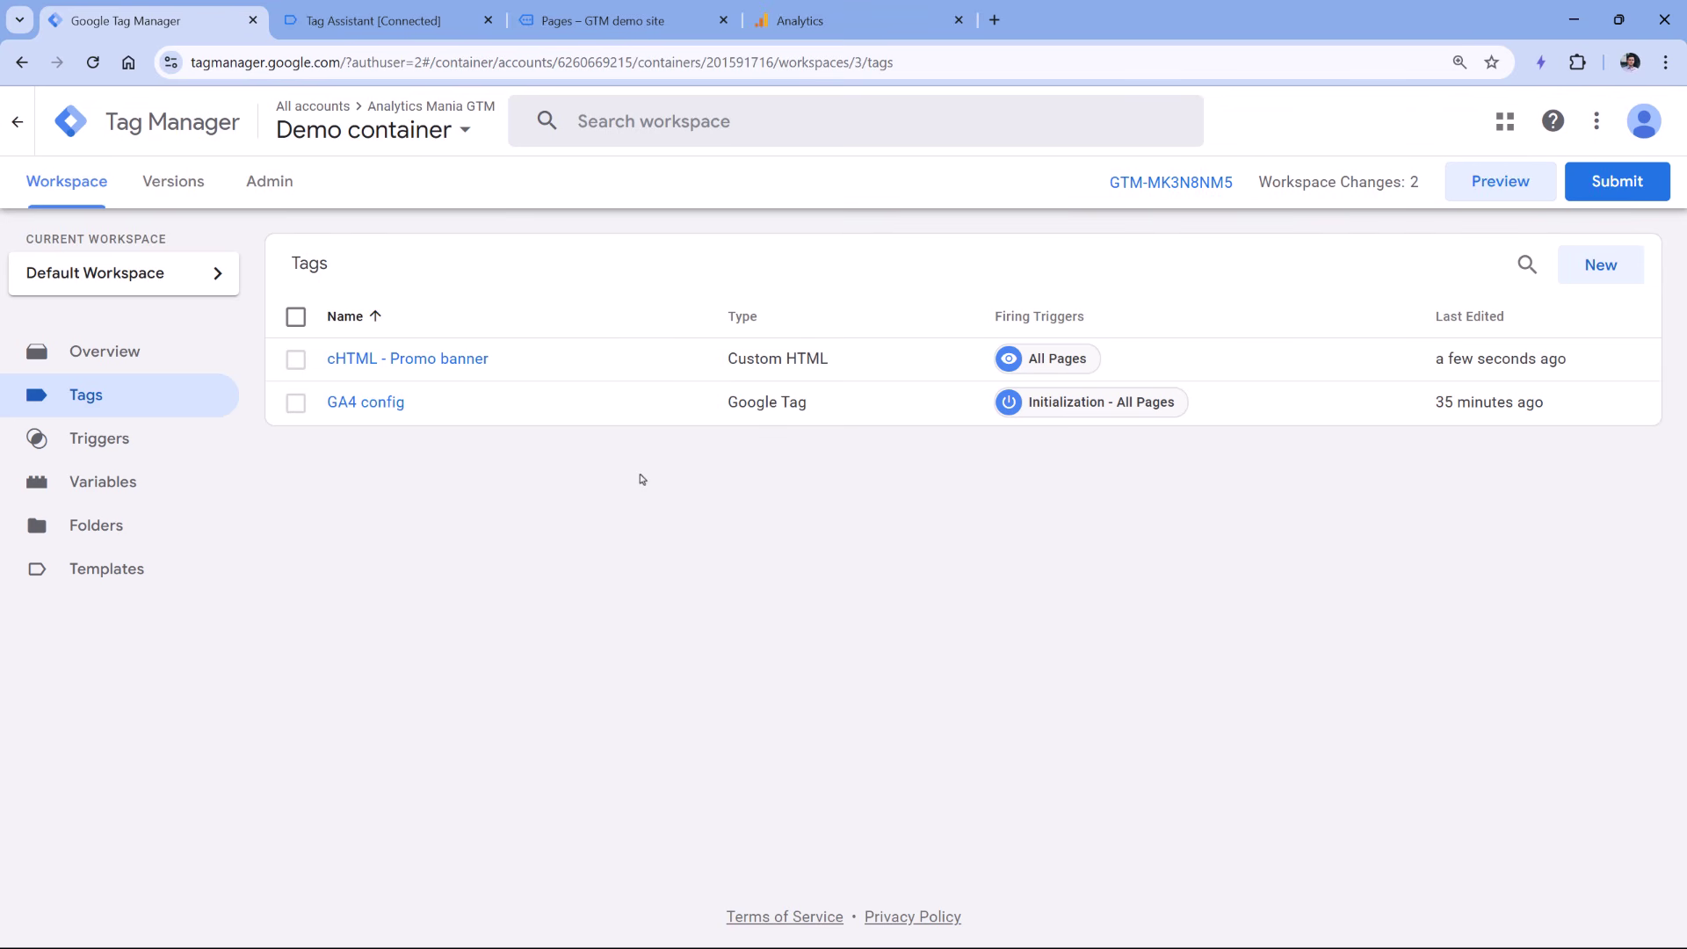
Open the cHTML - Promo banner tag's configuration and highlight its whole script for review.
click(390, 362)
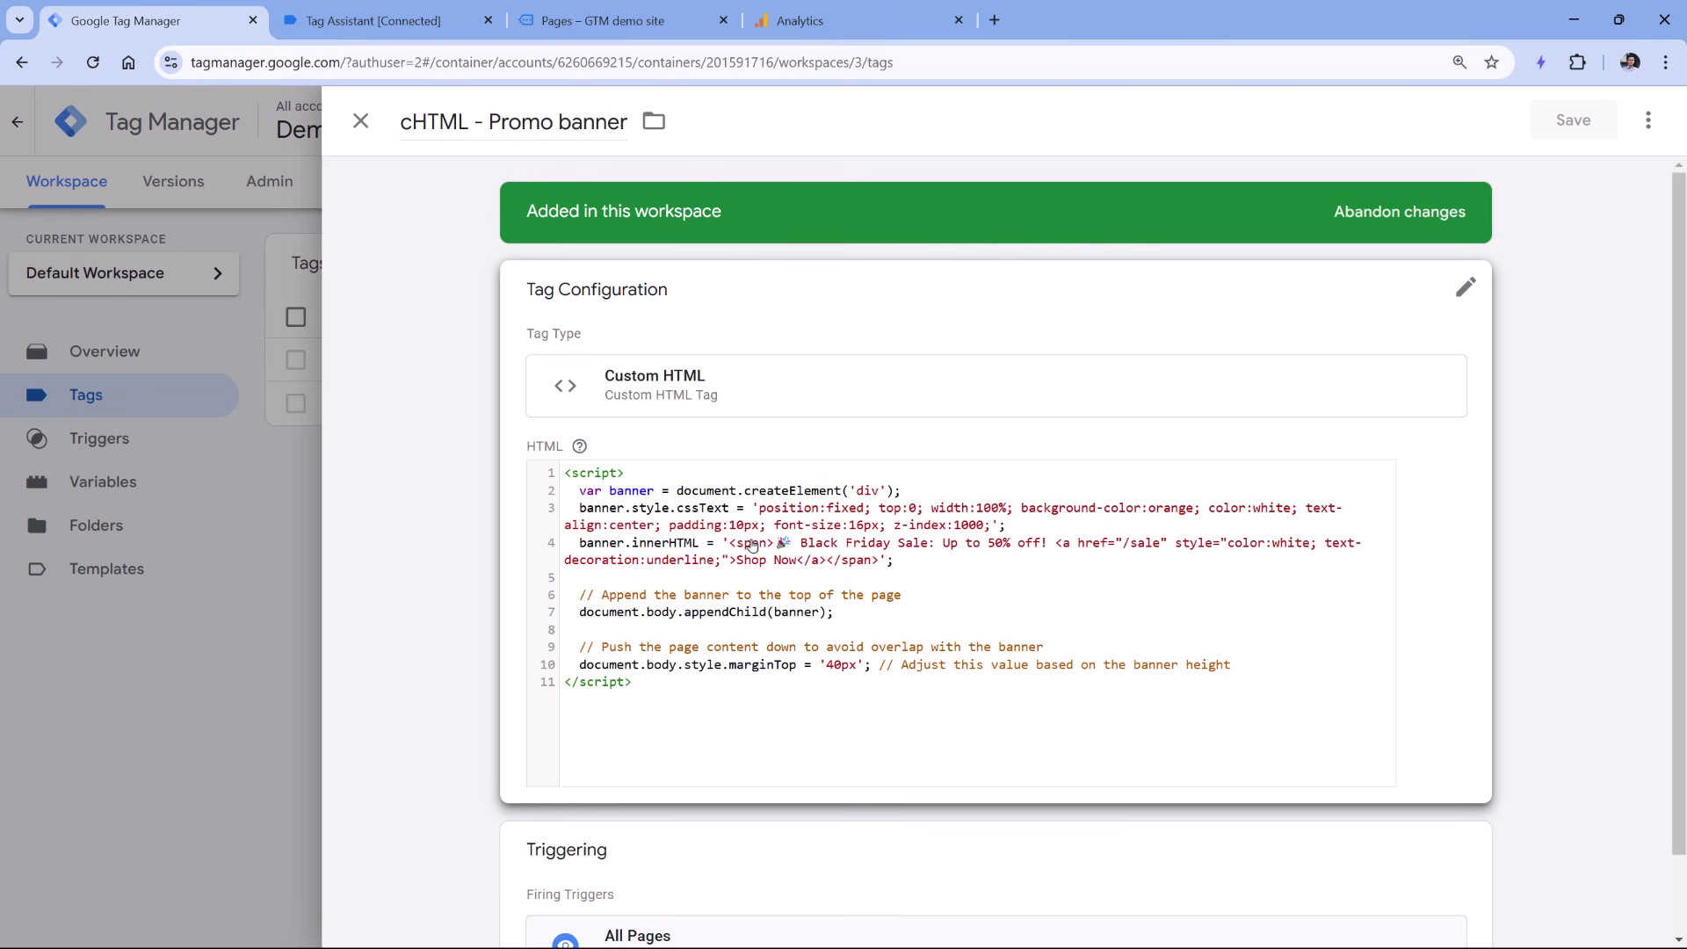
click(637, 661)
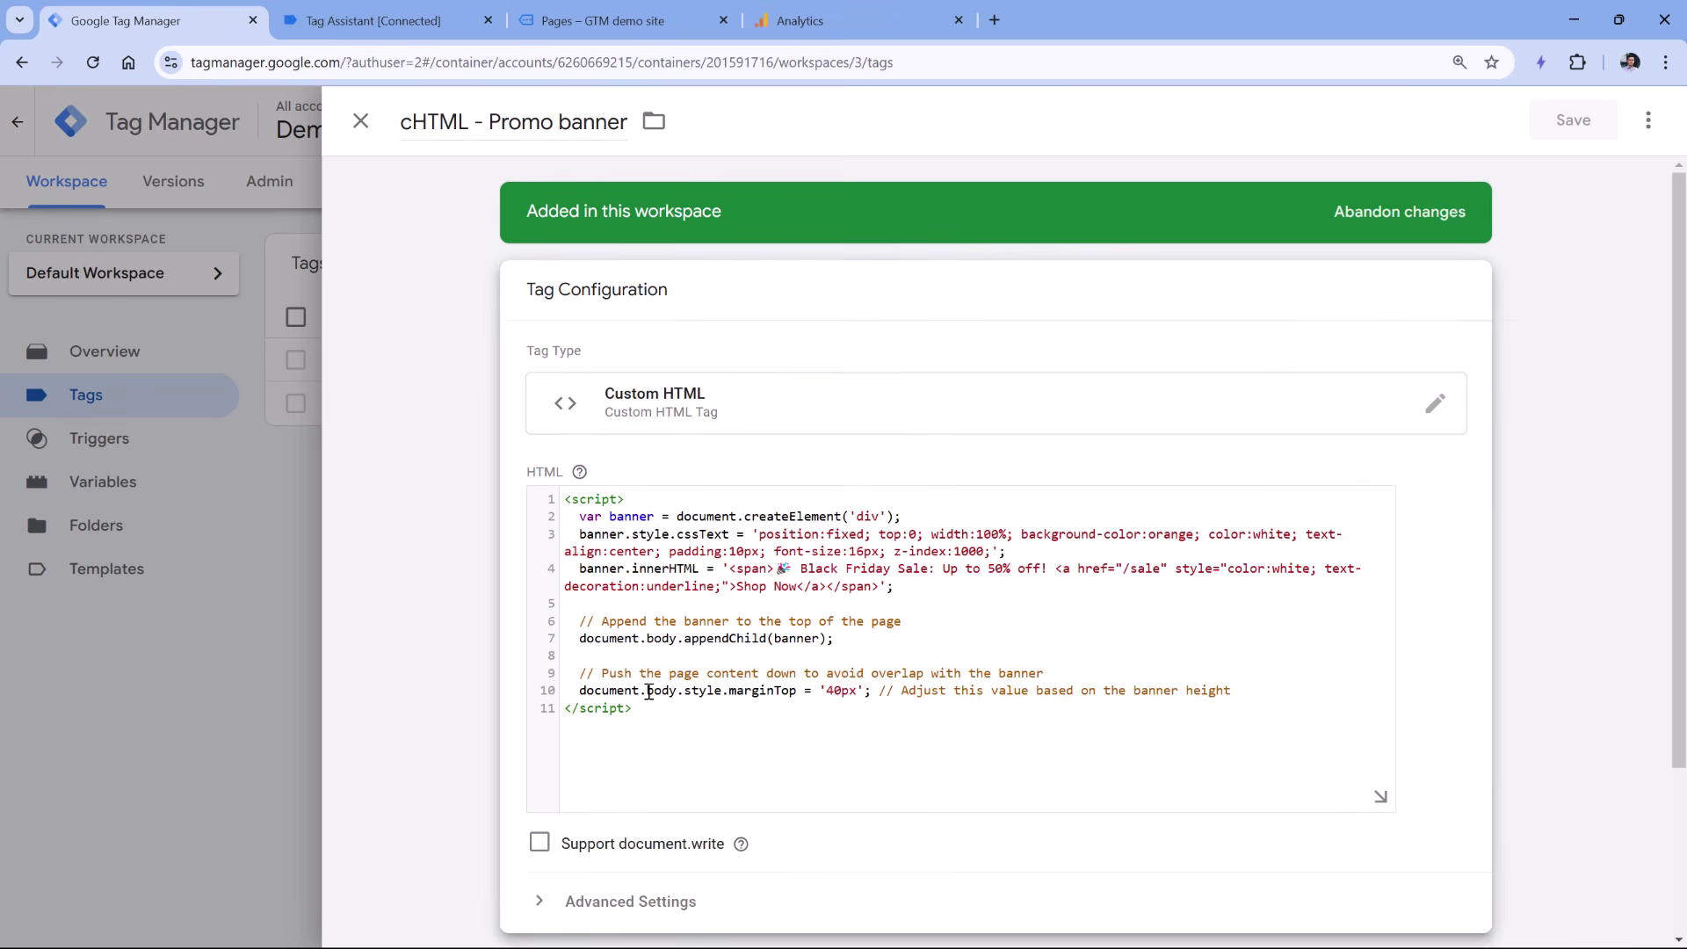
drag(643, 713, 562, 501)
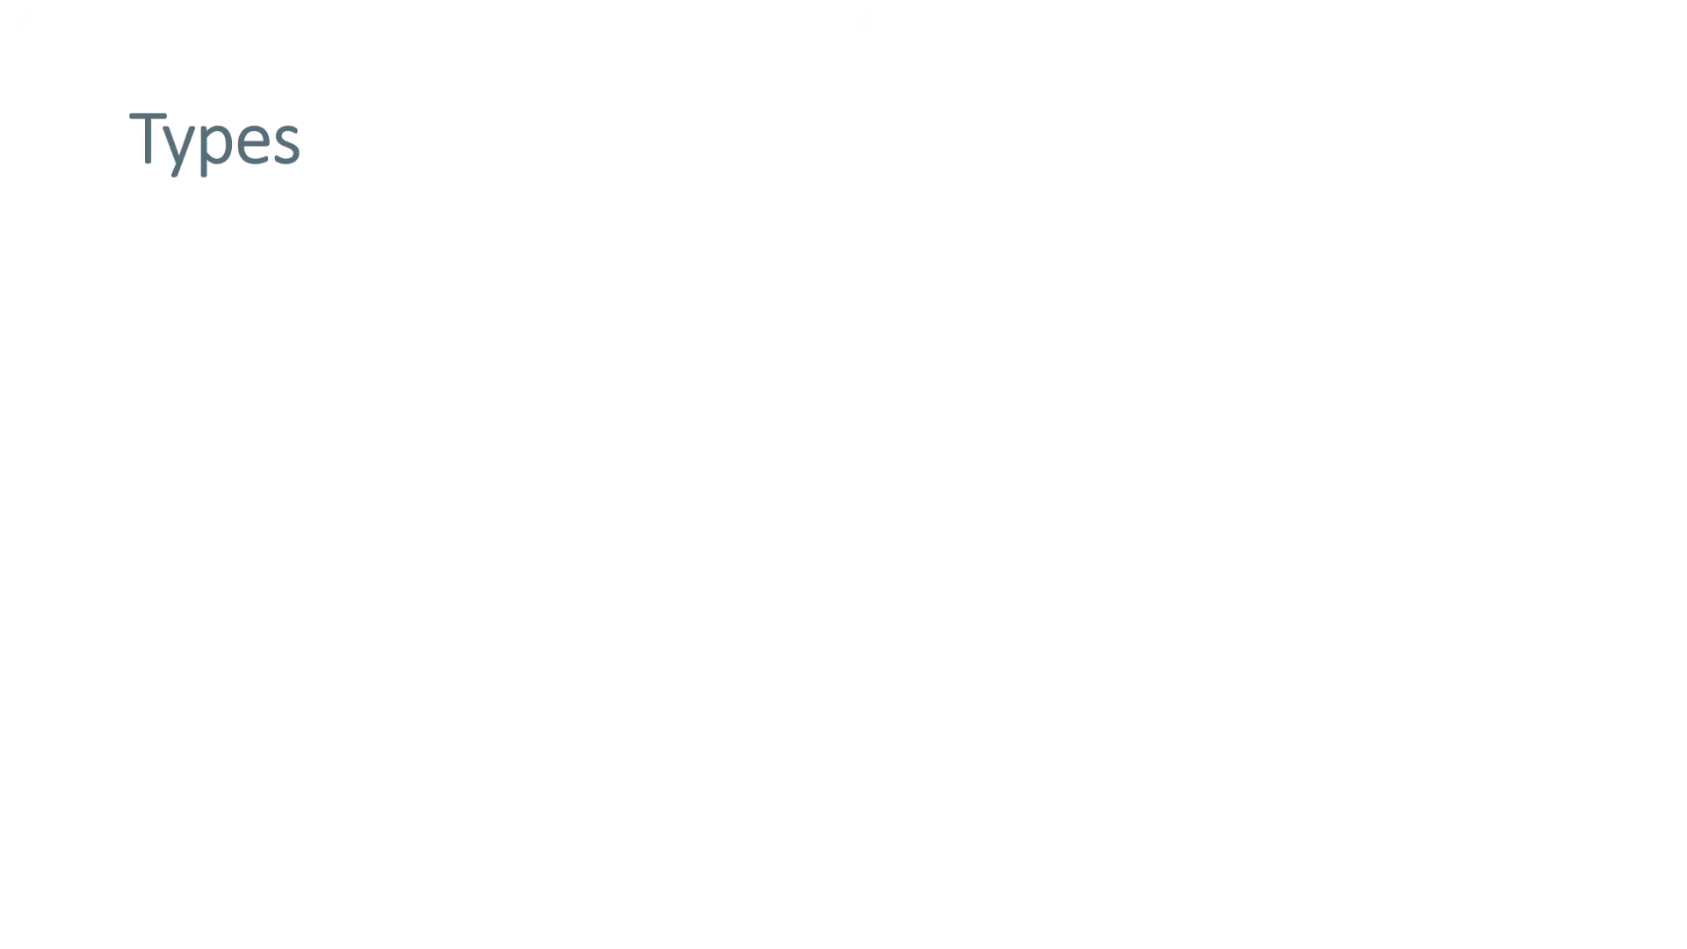
key(Right)
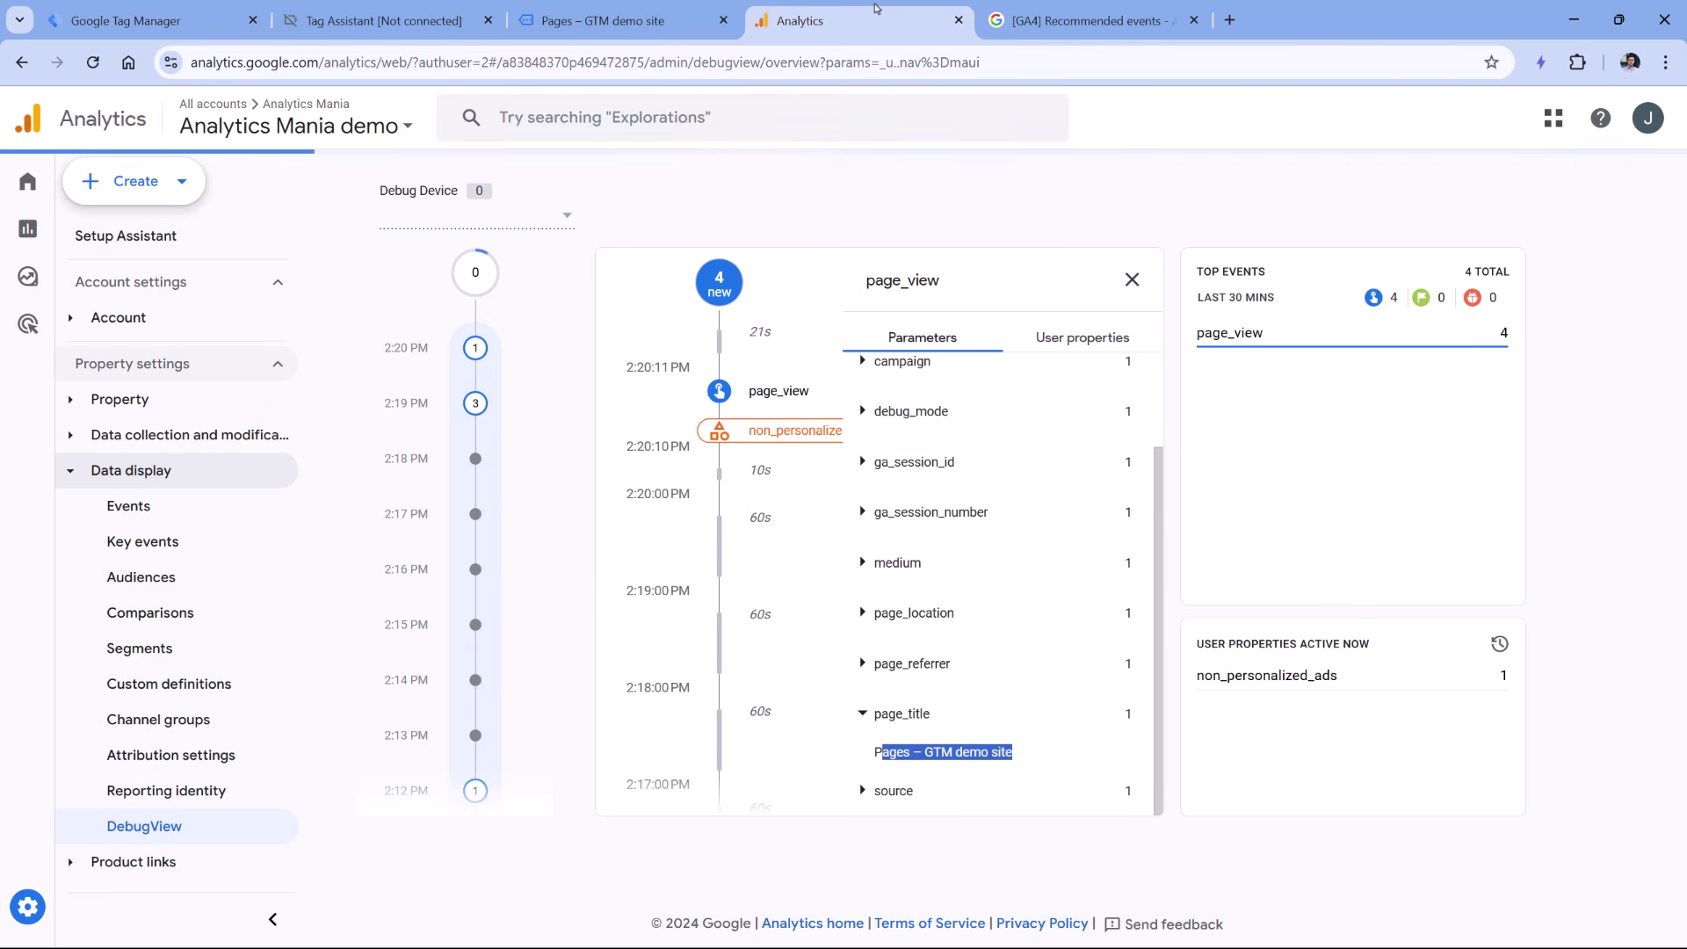
In Google Analytics, open the enhanced measurement settings of the Website data stream.
click(35, 906)
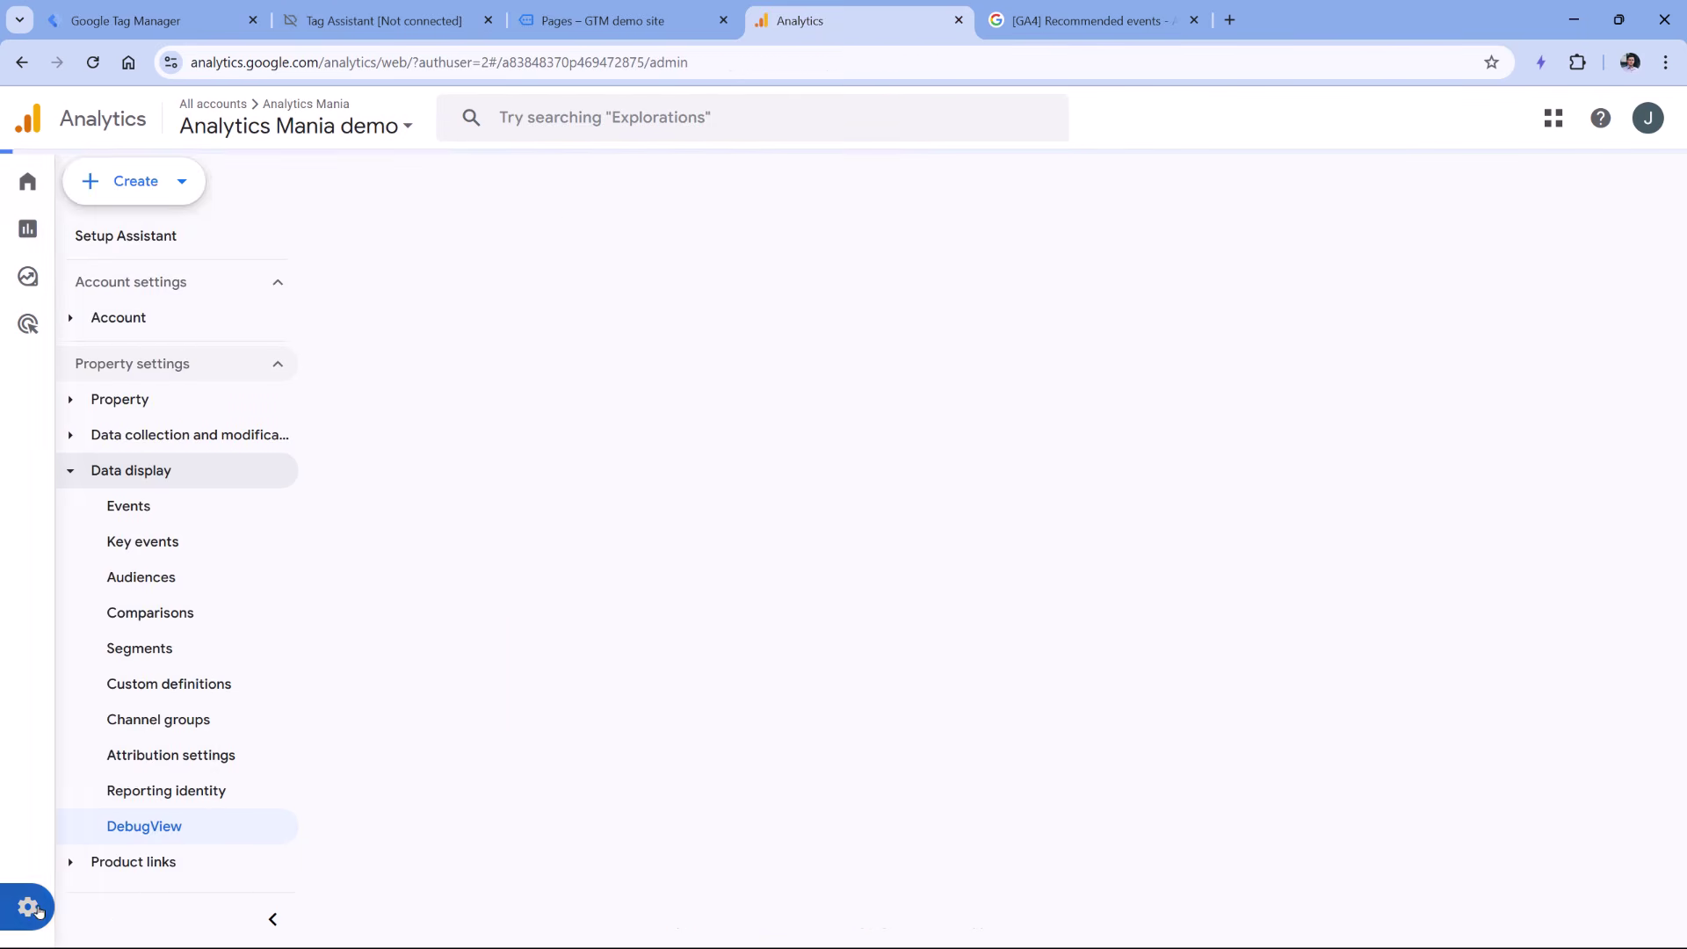
scroll(921, 420, down, 2)
click(919, 413)
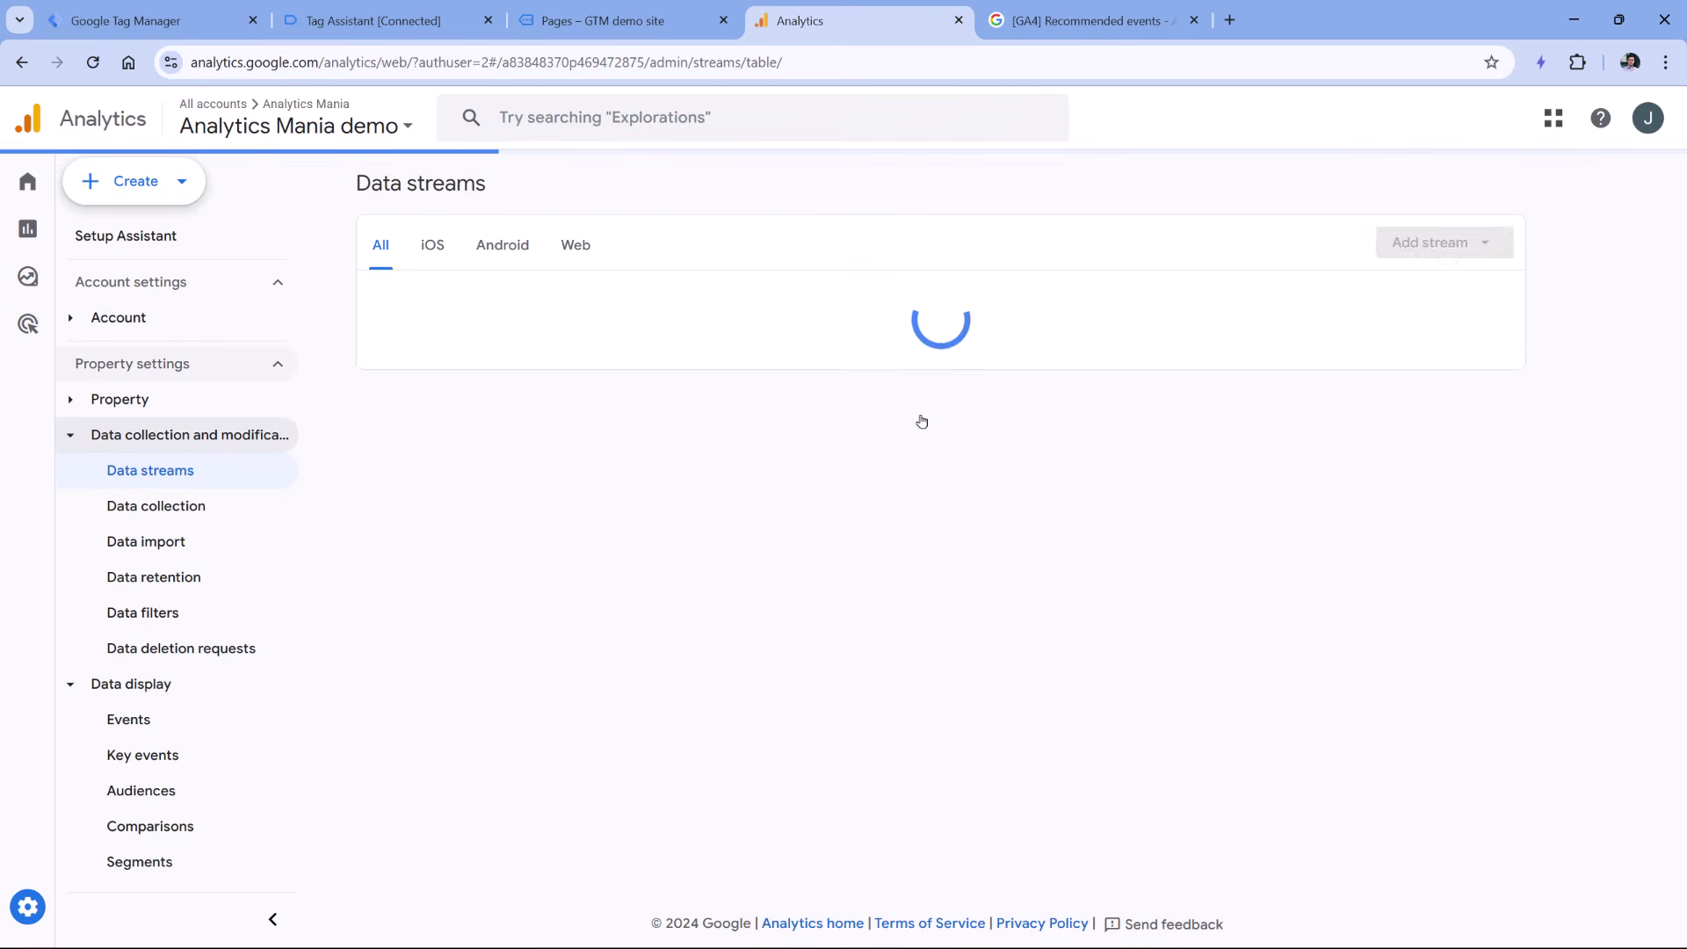
click(578, 306)
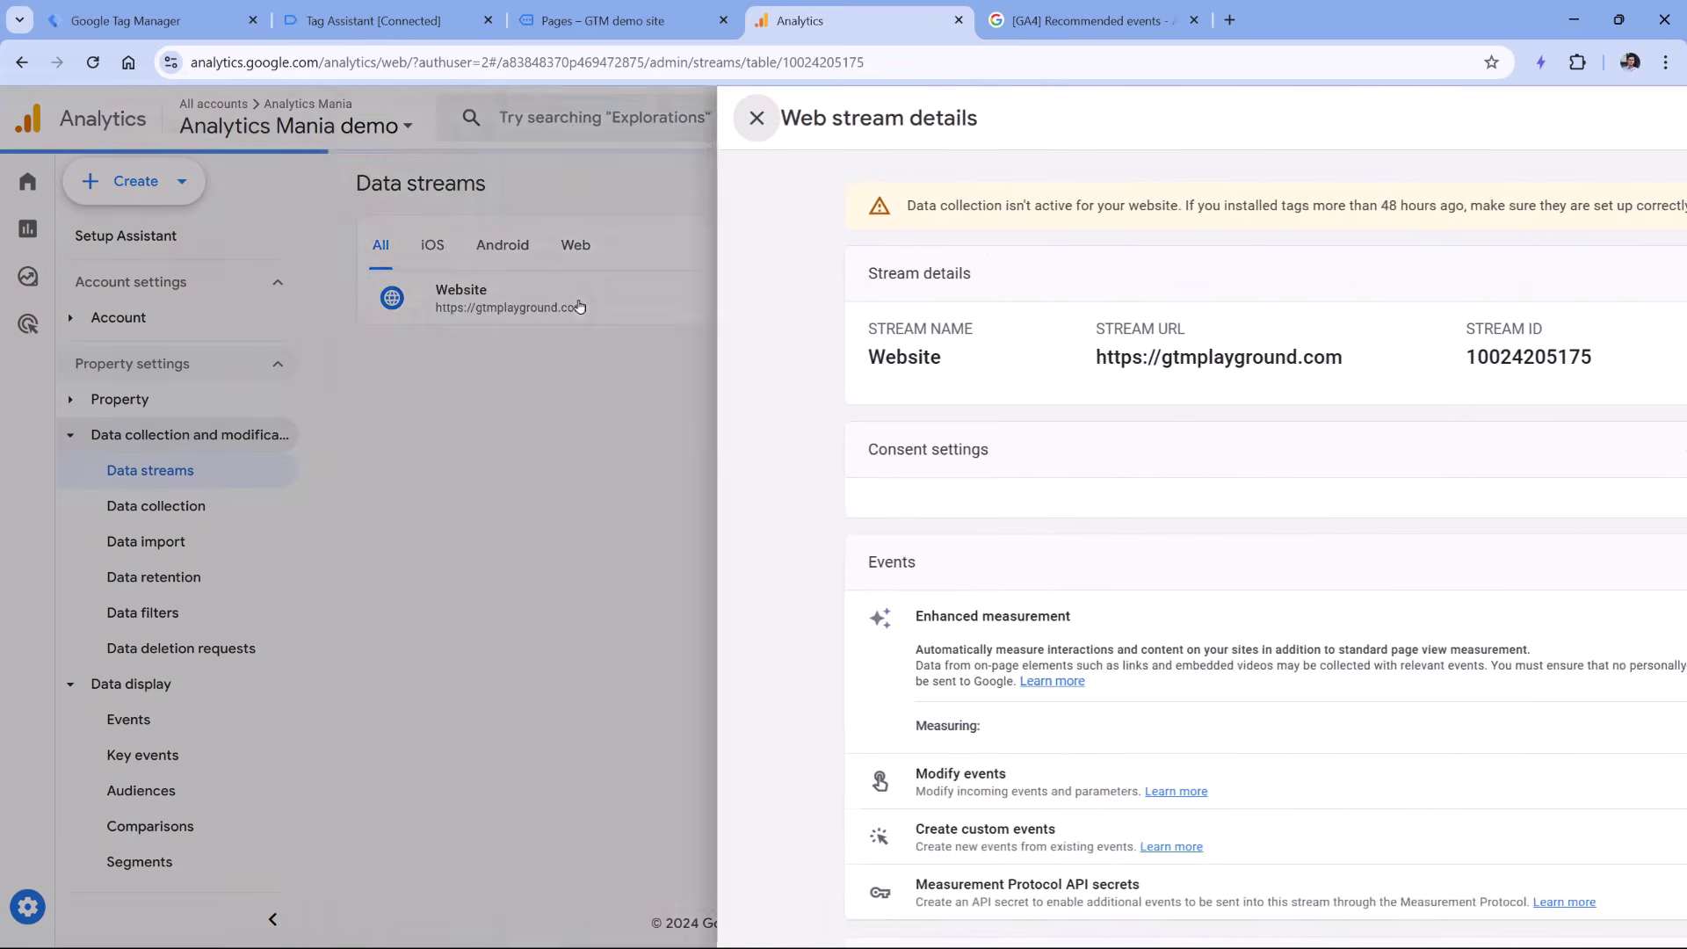
scroll(678, 438, down, 1)
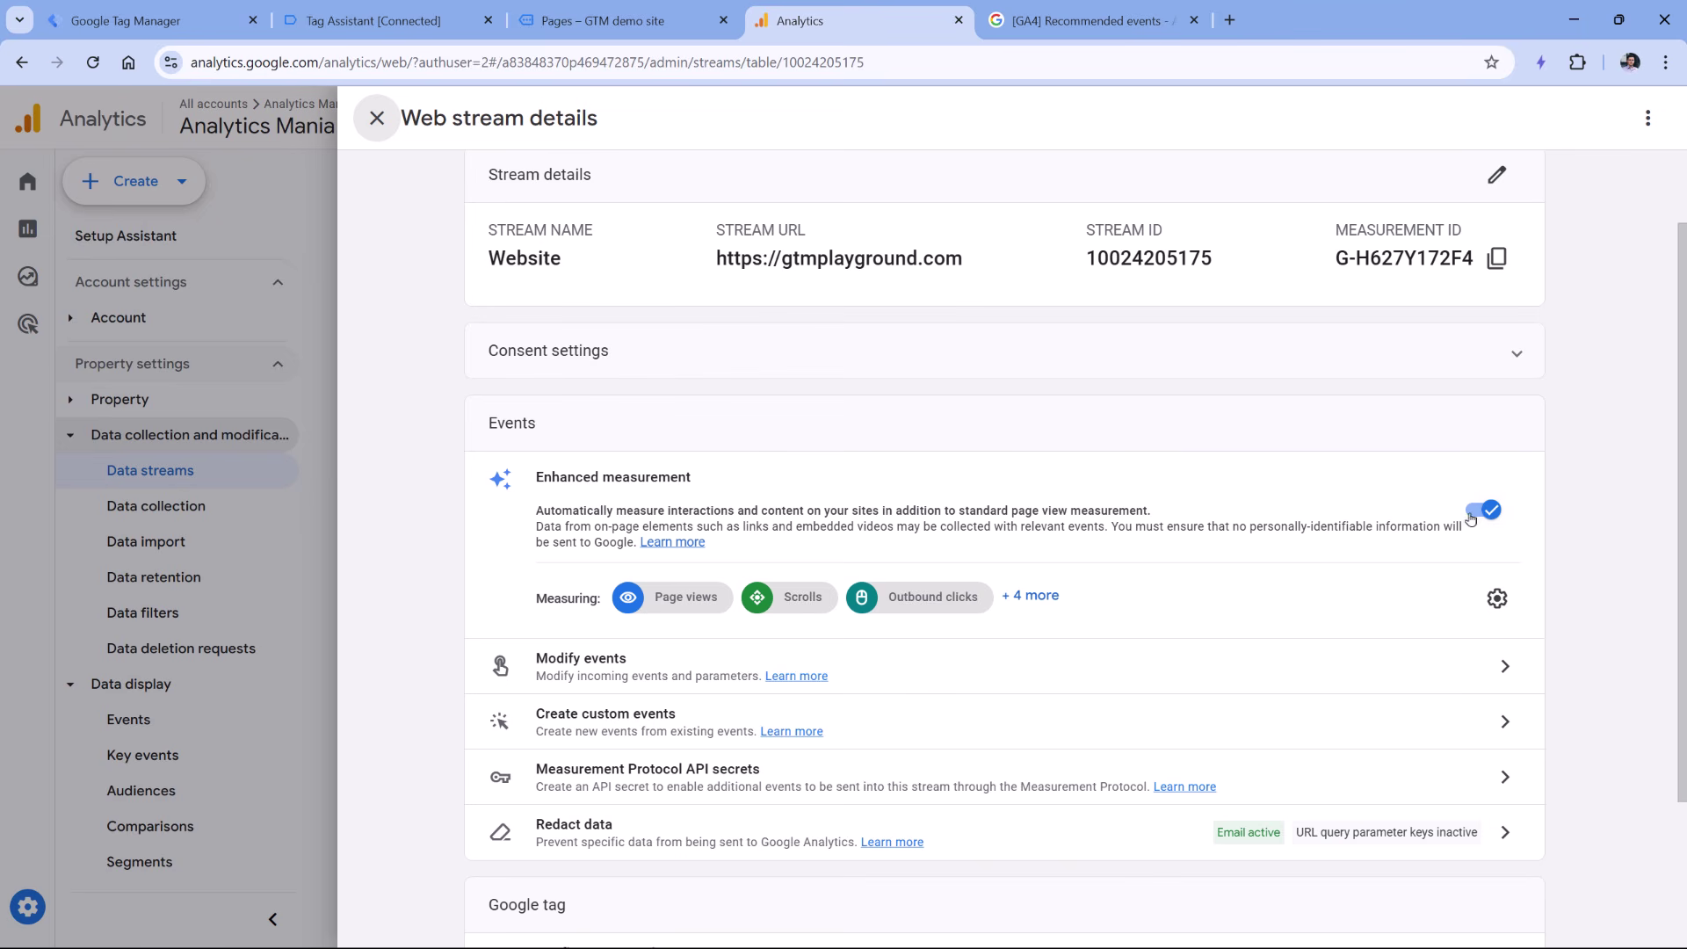
click(1497, 603)
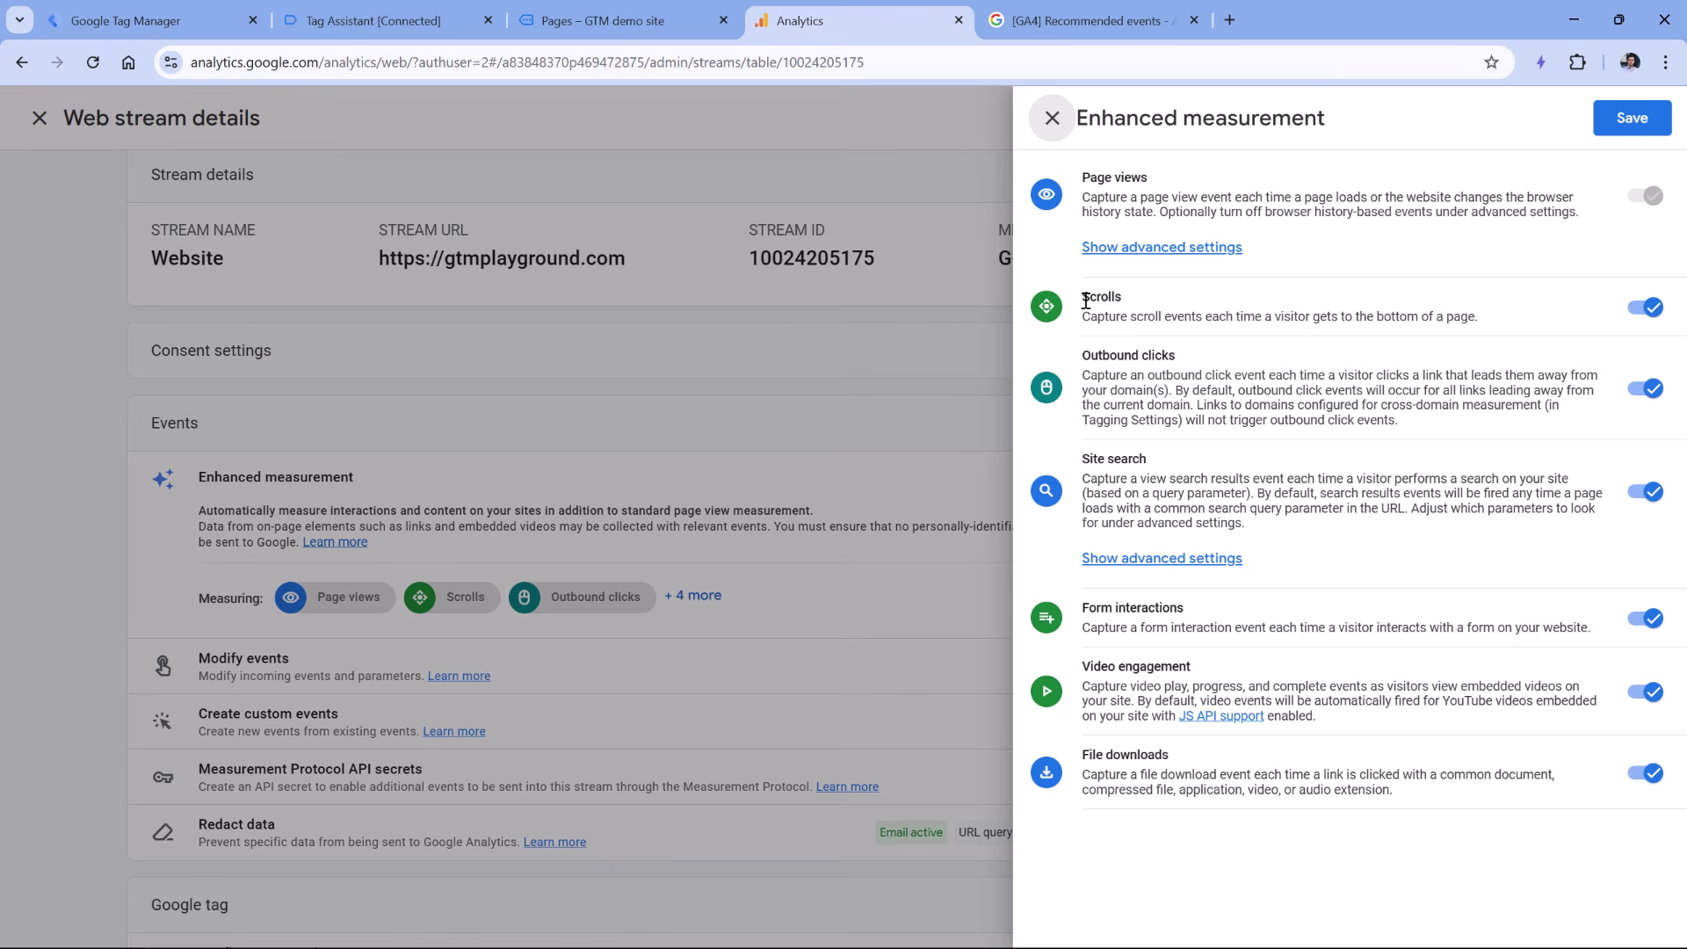
Turn off Form interactions in enhanced measurement and save the settings.
drag(1083, 301, 1129, 302)
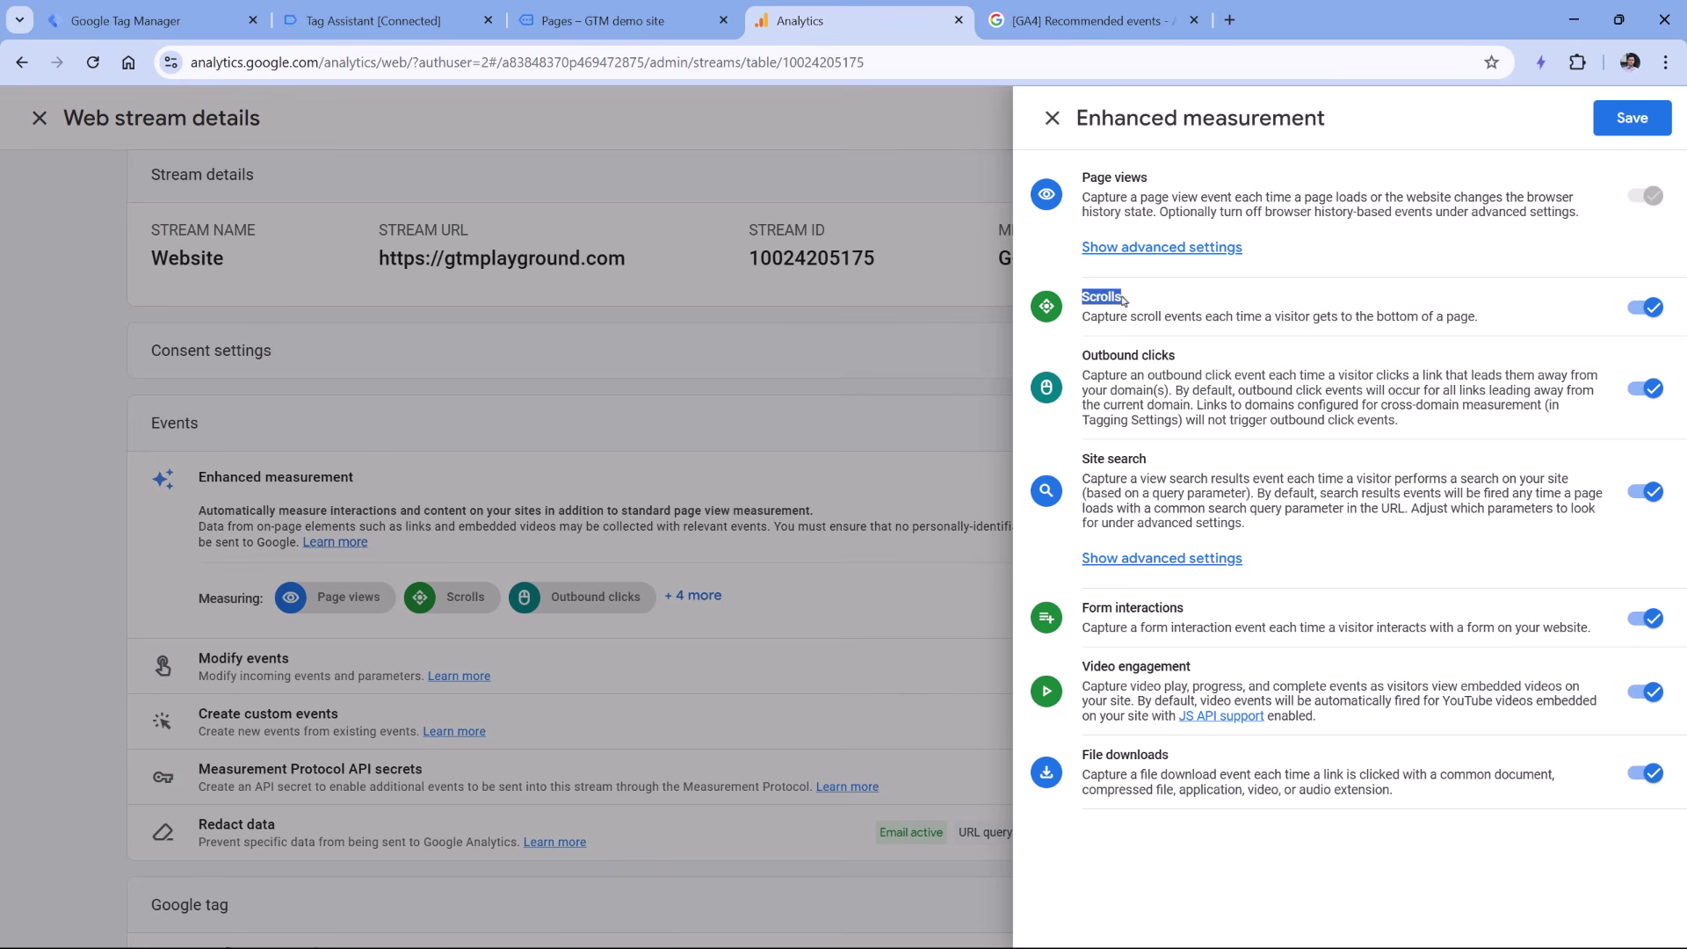
click(1086, 356)
click(1638, 621)
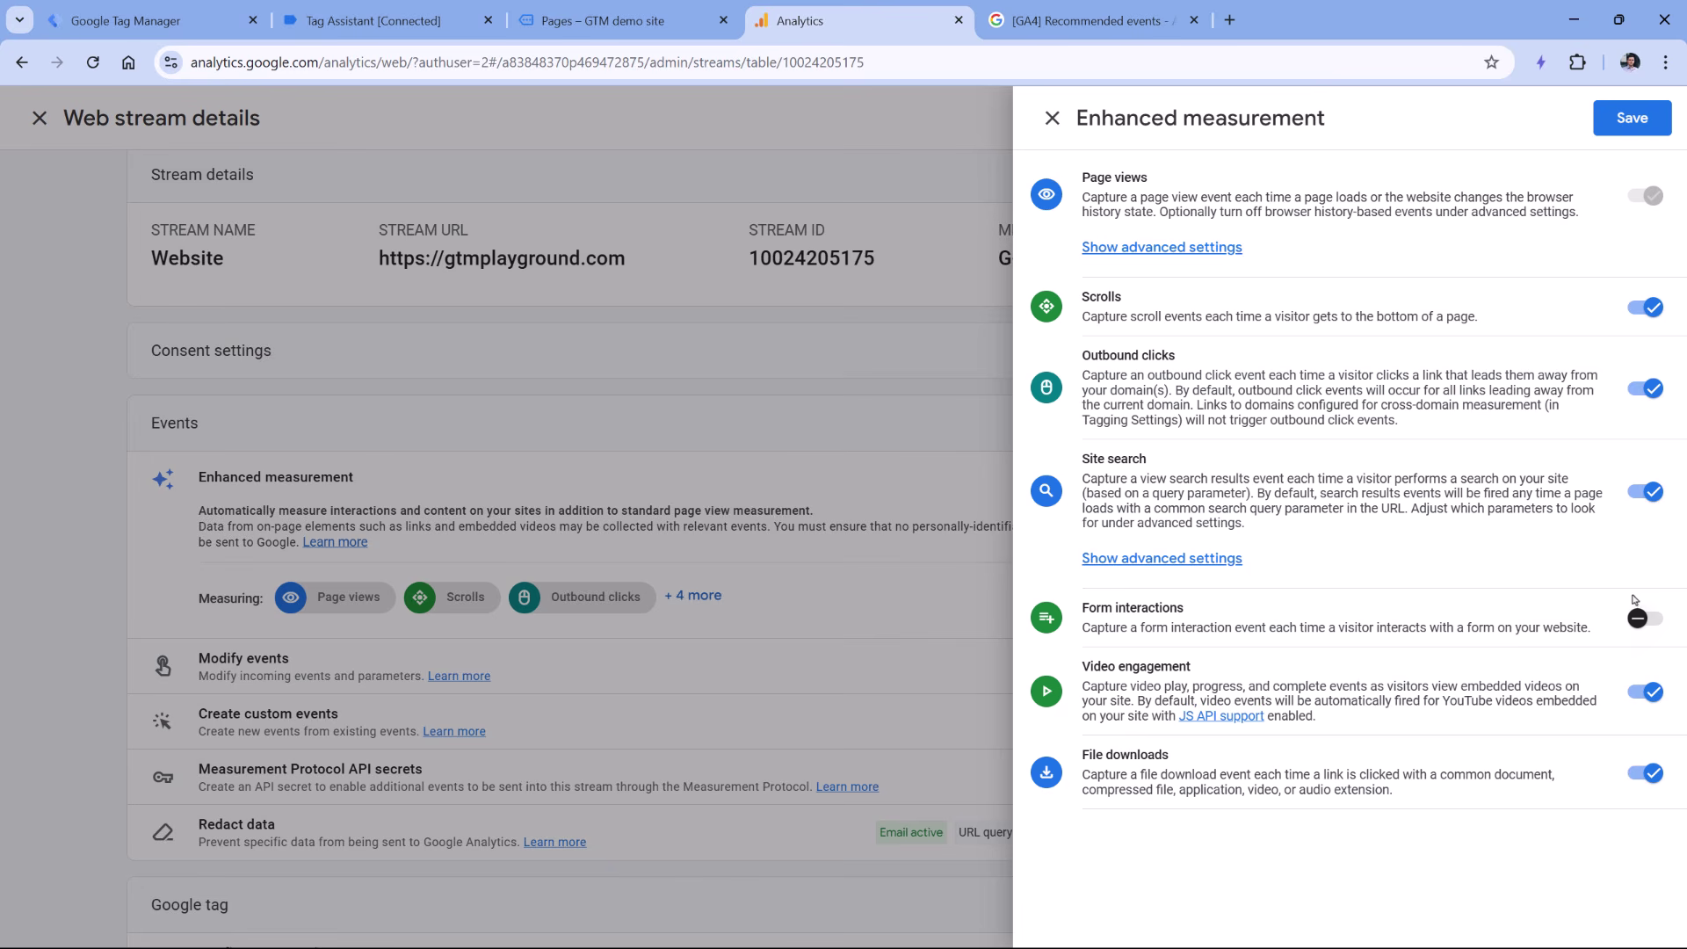
click(1632, 118)
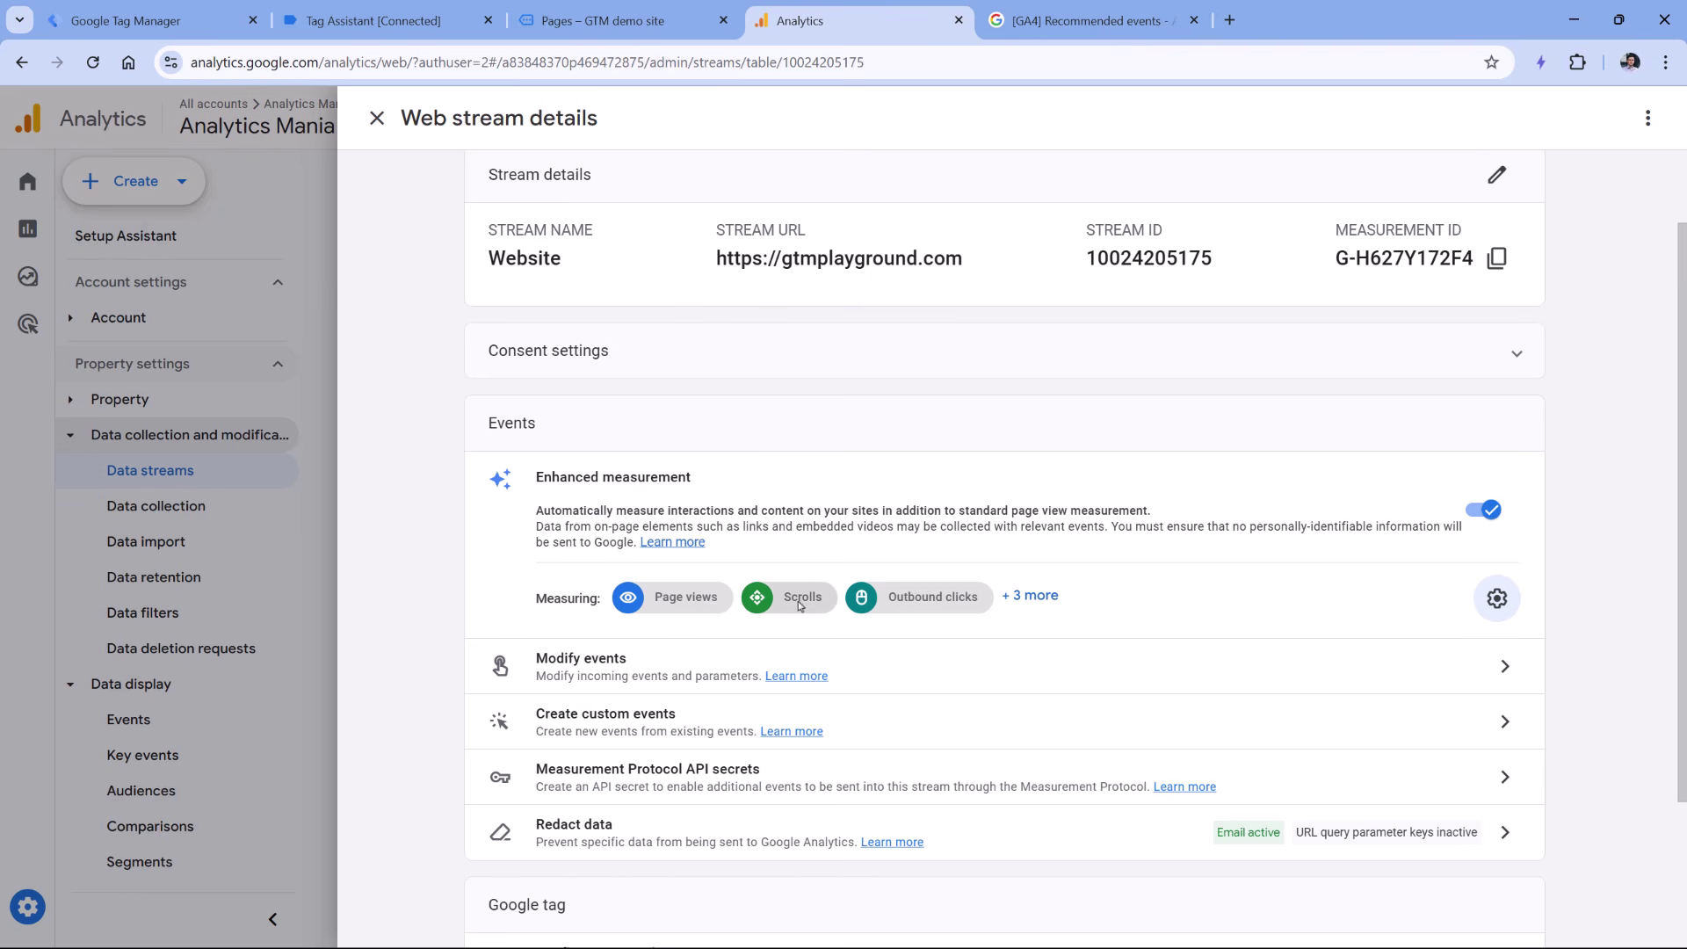
Restart preview mode for the Demo container from Tag Manager and continue to the connected gtmplayground.com page.
click(367, 24)
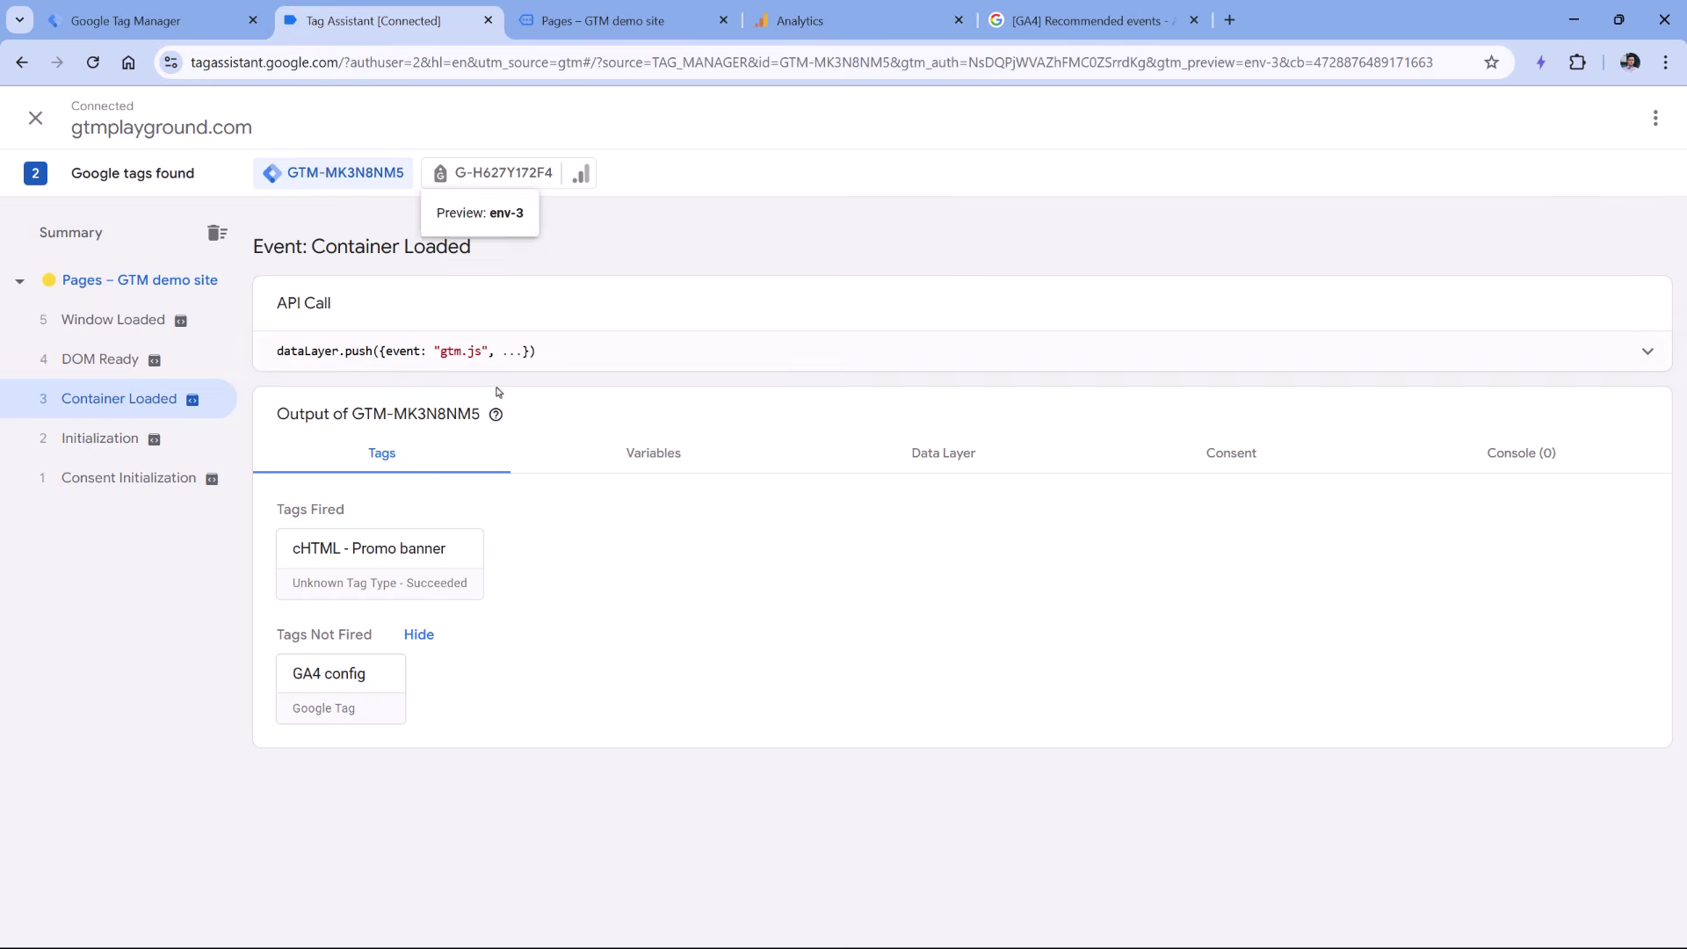
click(141, 21)
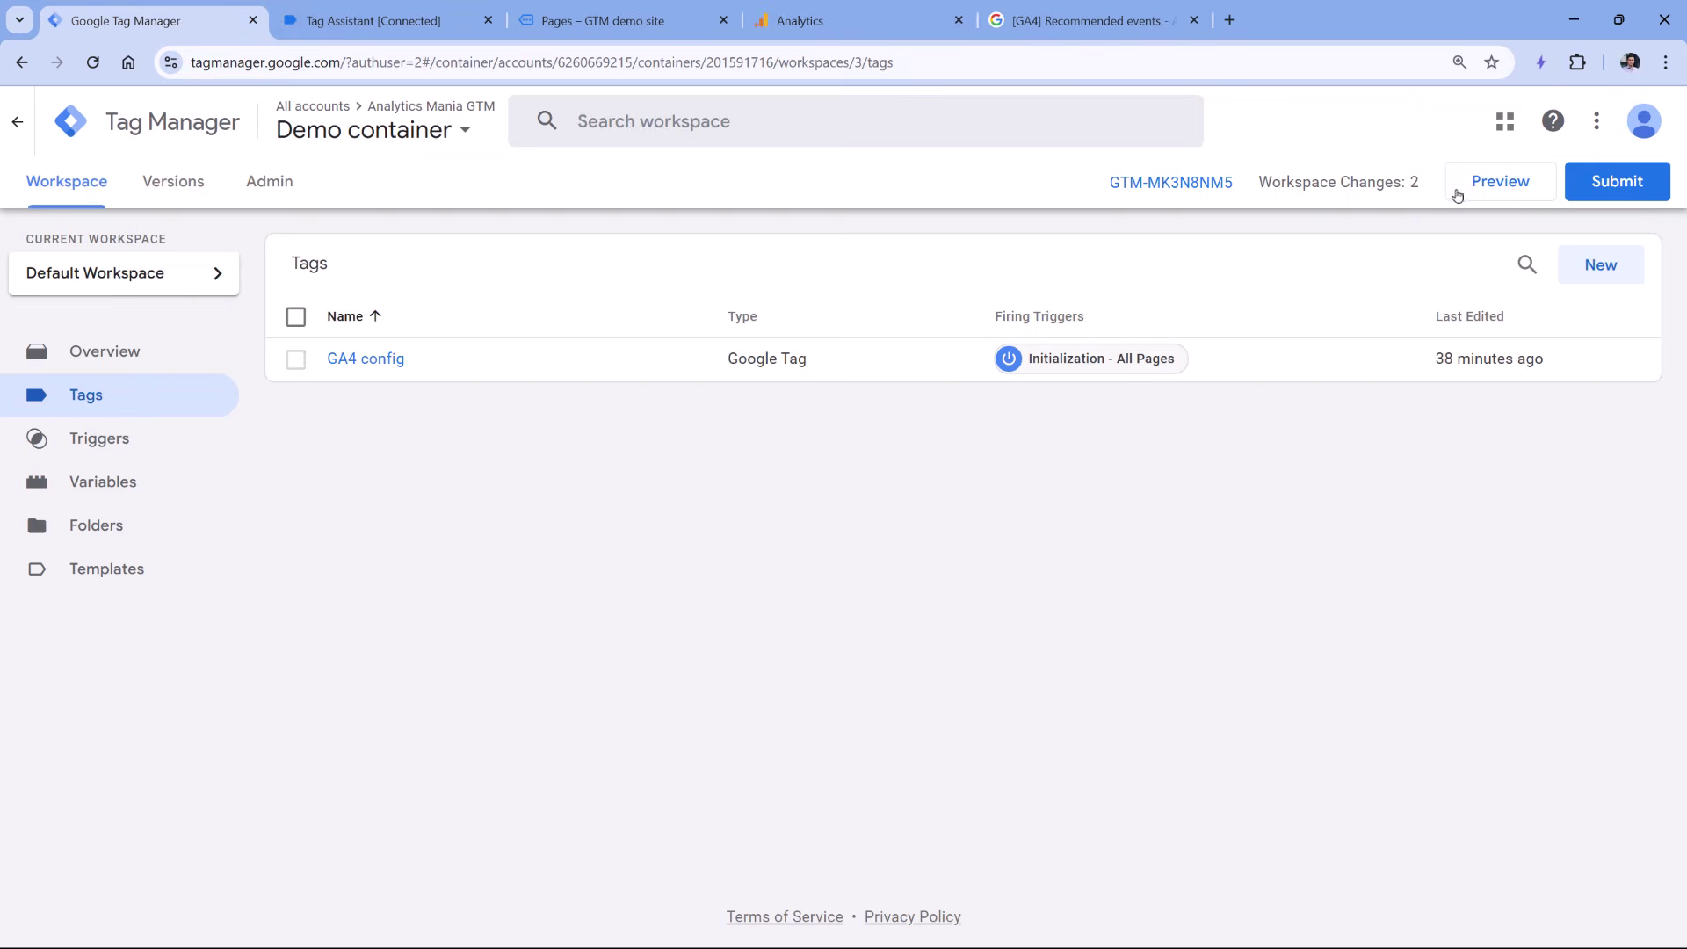
click(1494, 191)
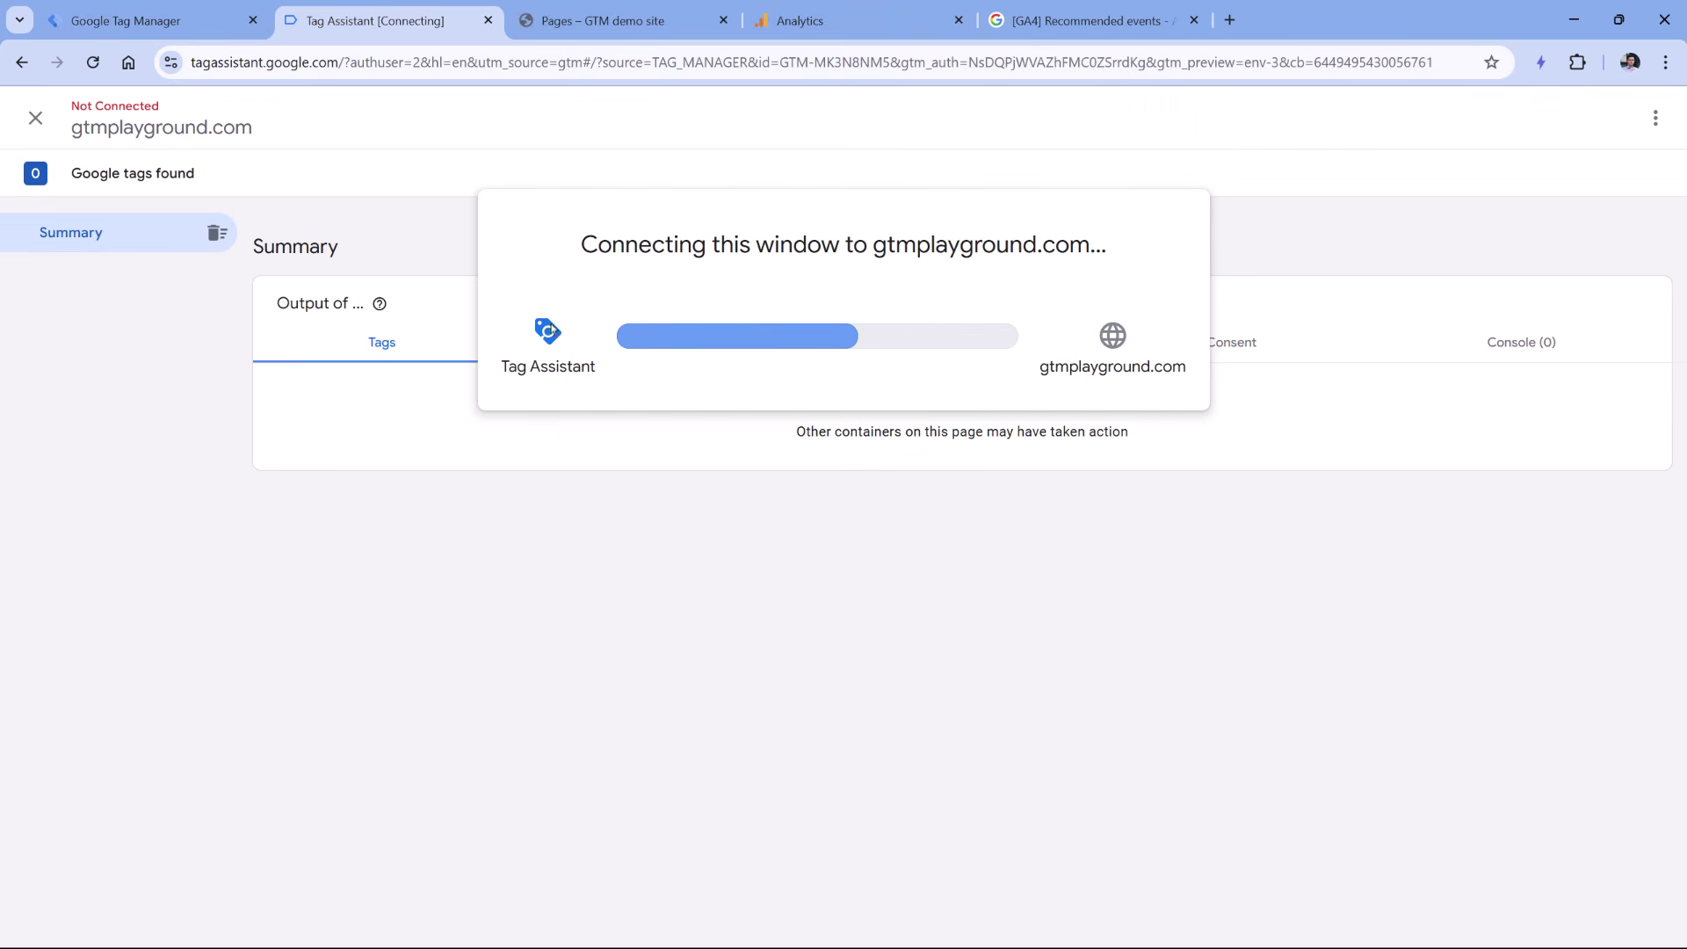
click(844, 462)
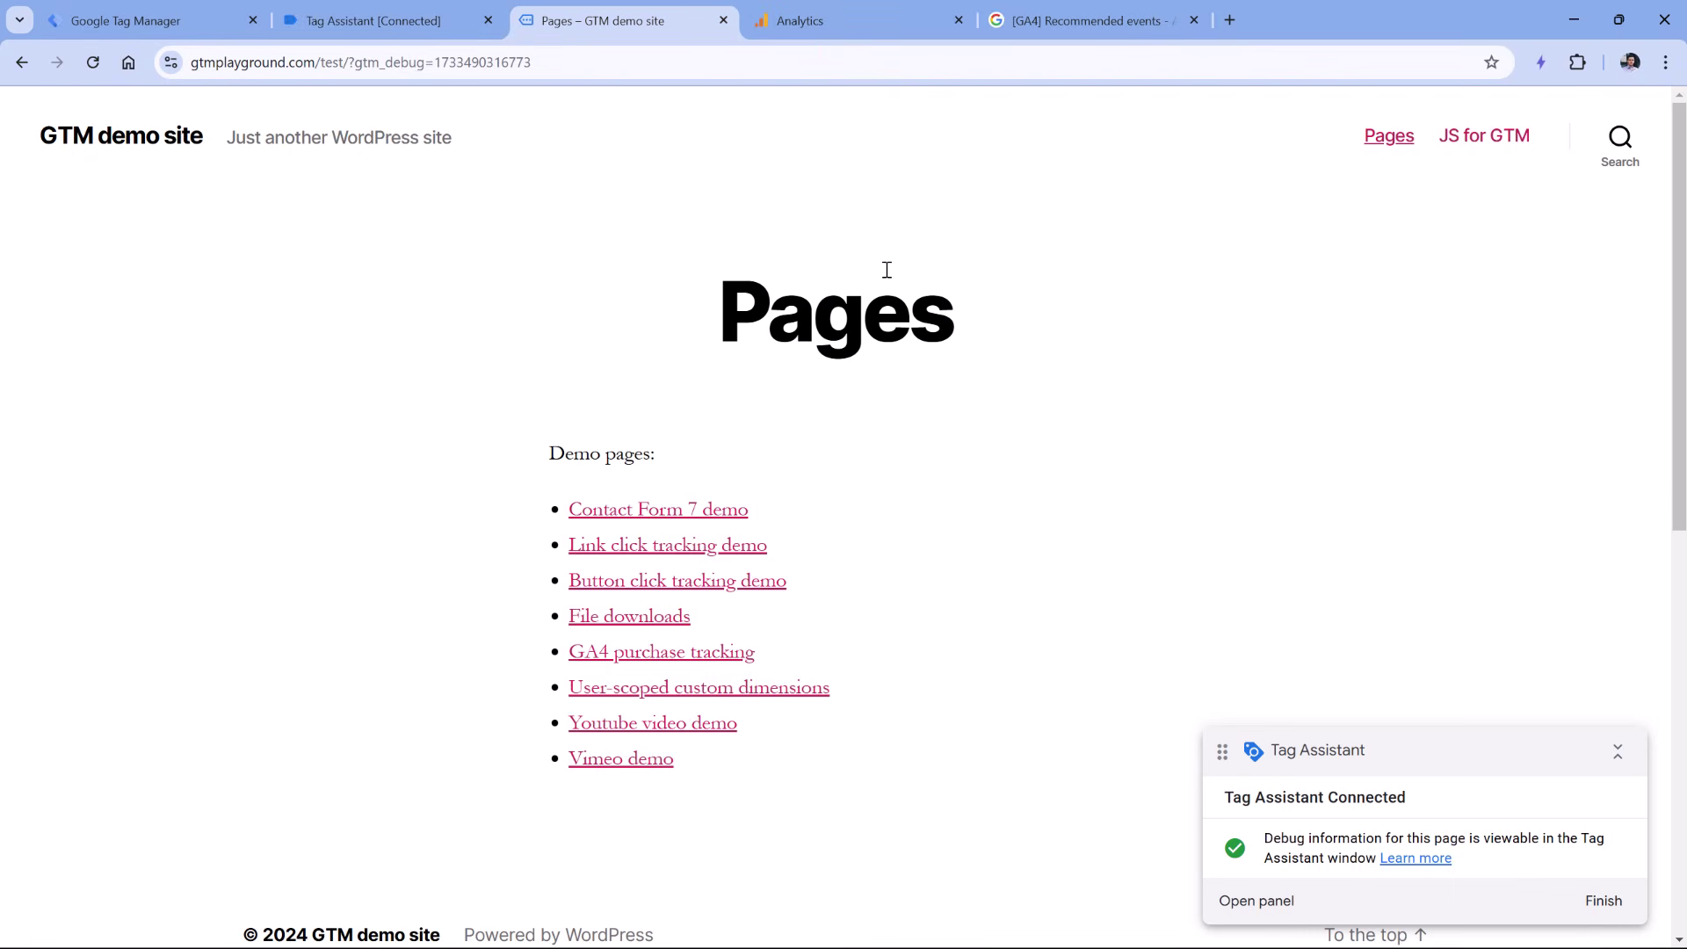
Scroll the GTM demo site's Pages page down to its end and back up to trigger a scroll event.
scroll(886, 281, down, 5)
scroll(887, 280, down, 2)
scroll(885, 282, up, 8)
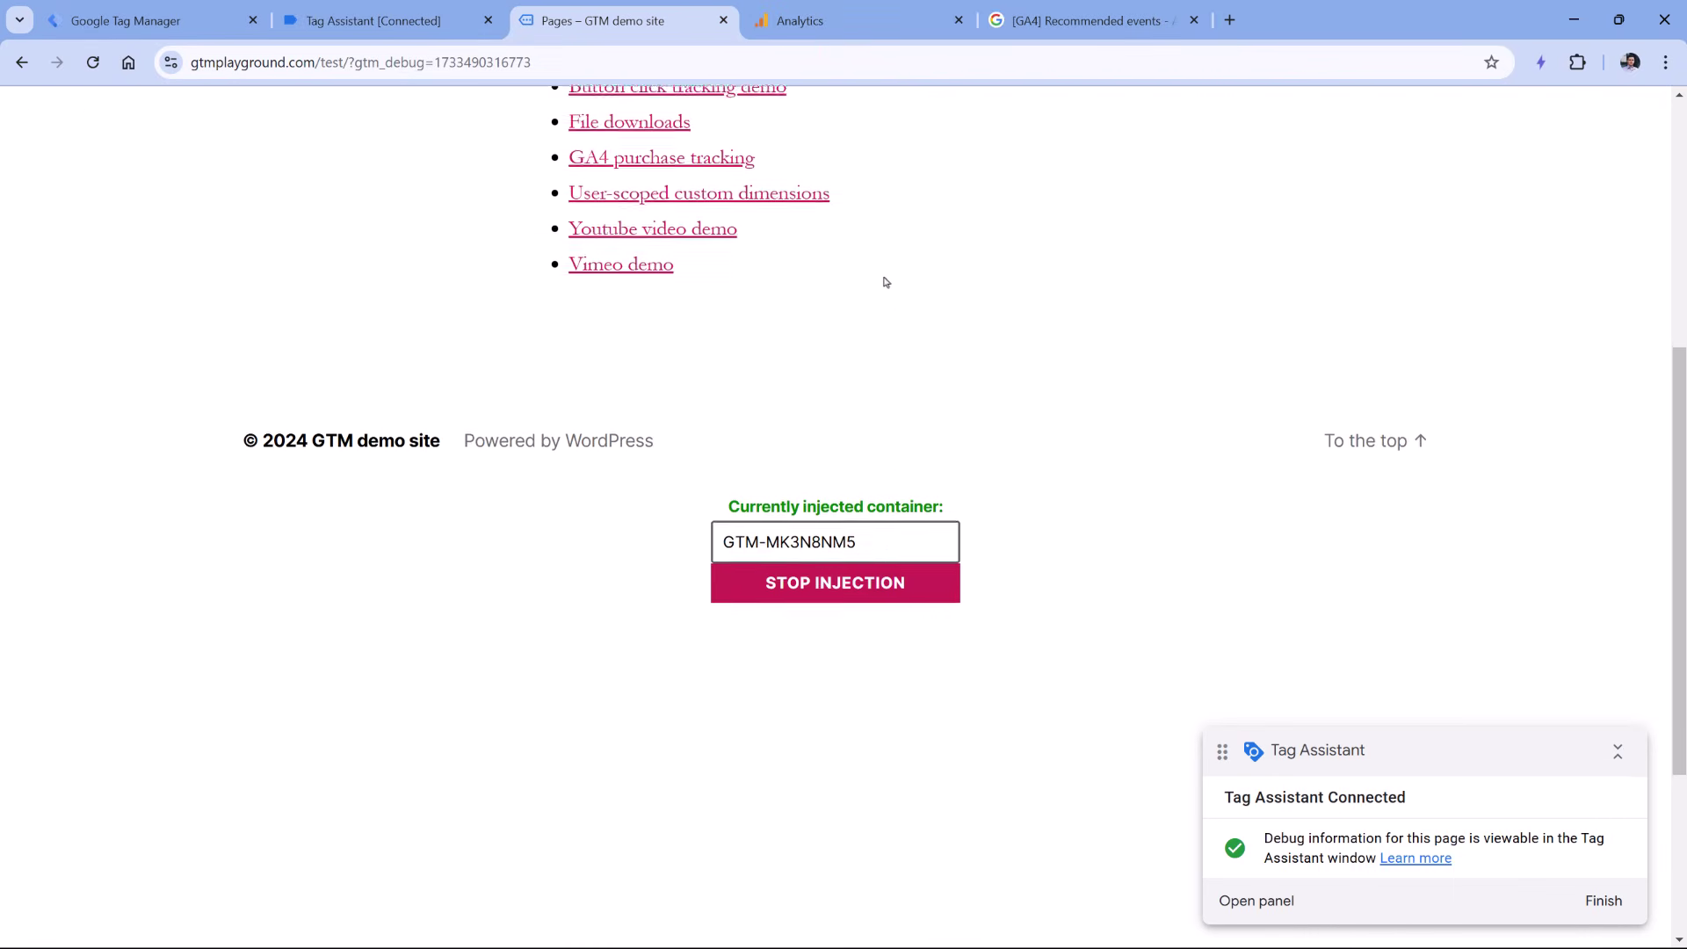
Switch to Google Analytics, leave the web stream details and open DebugView.
click(786, 25)
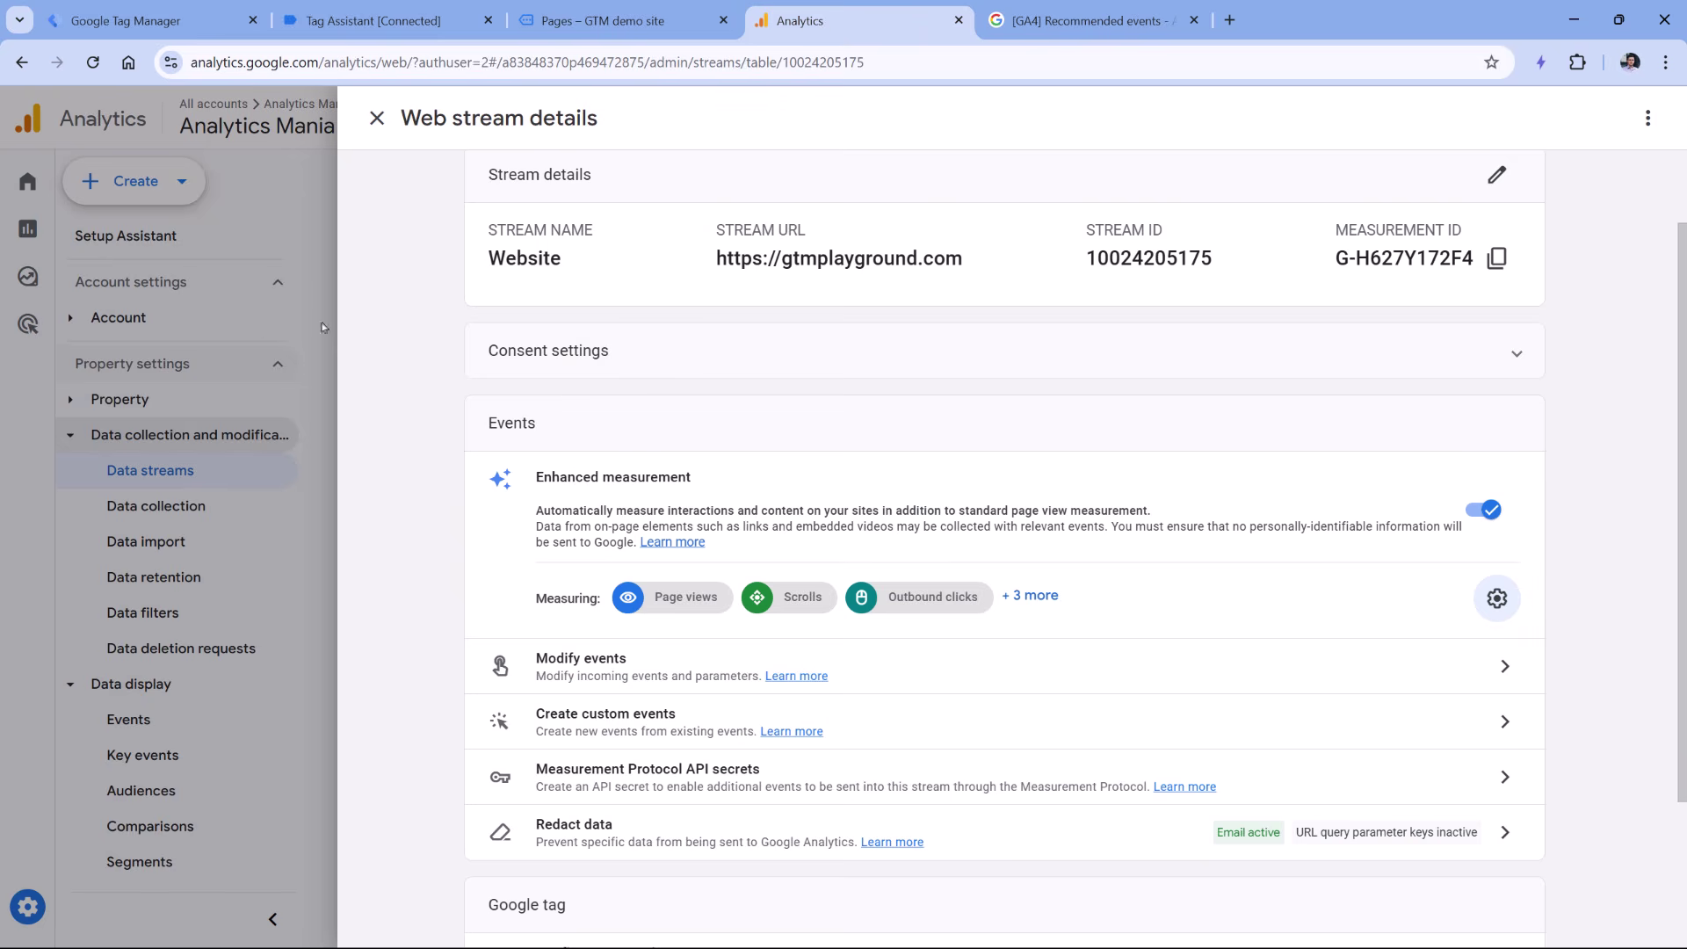
click(255, 324)
scroll(238, 446, down, 3)
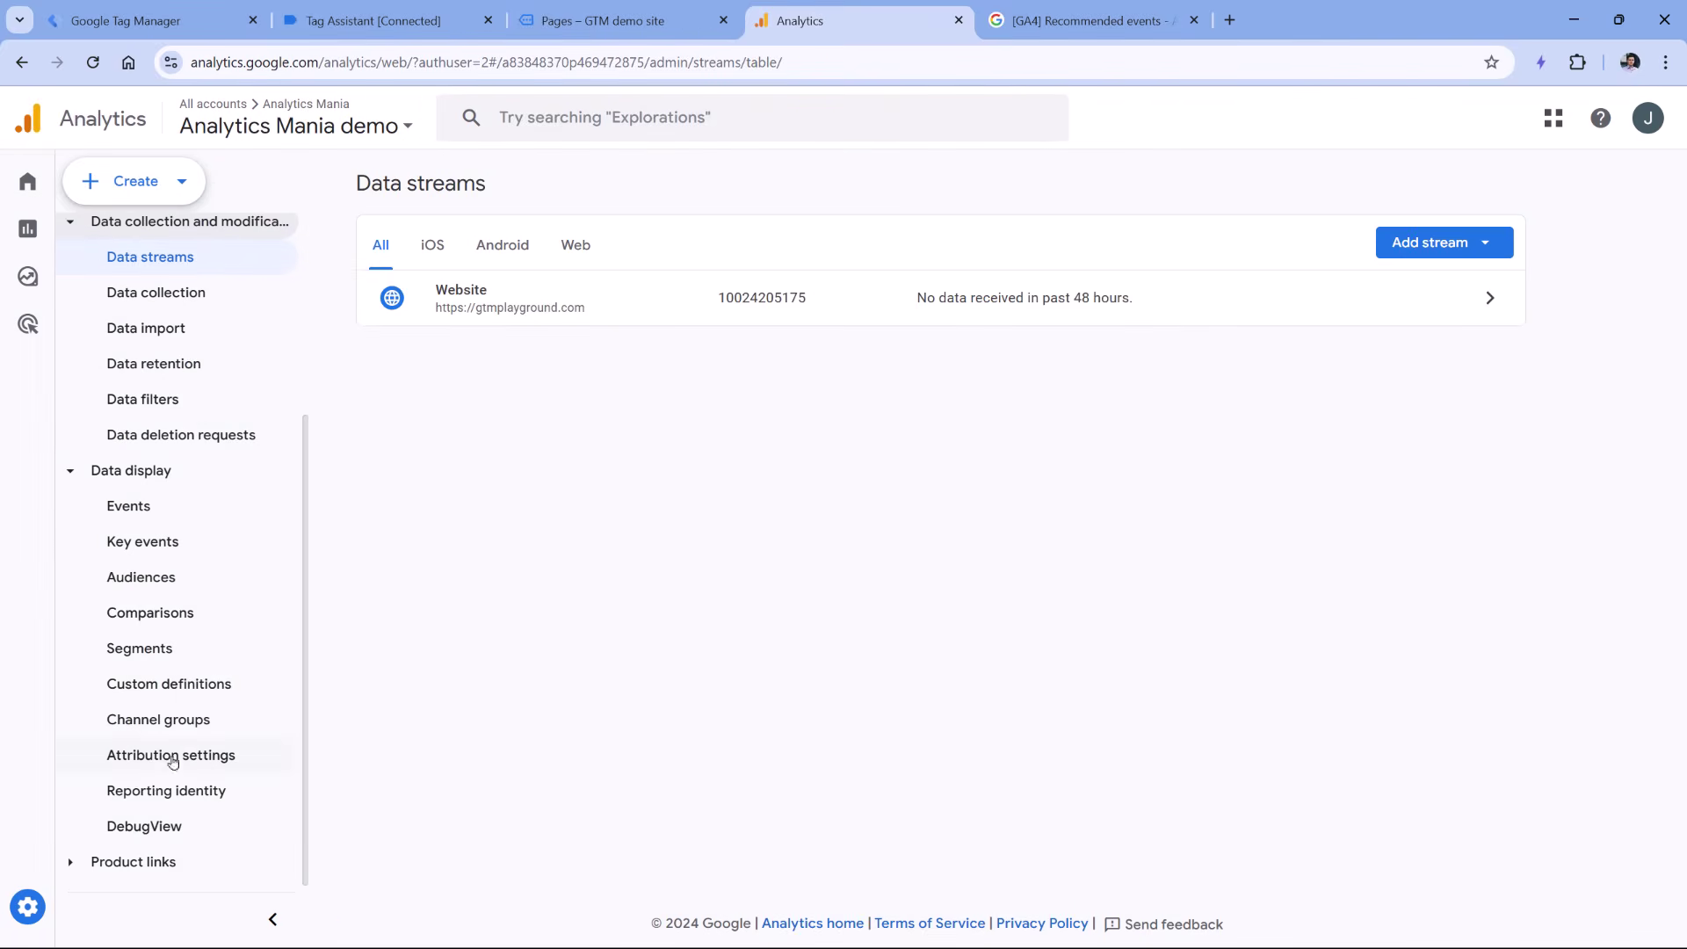
click(145, 826)
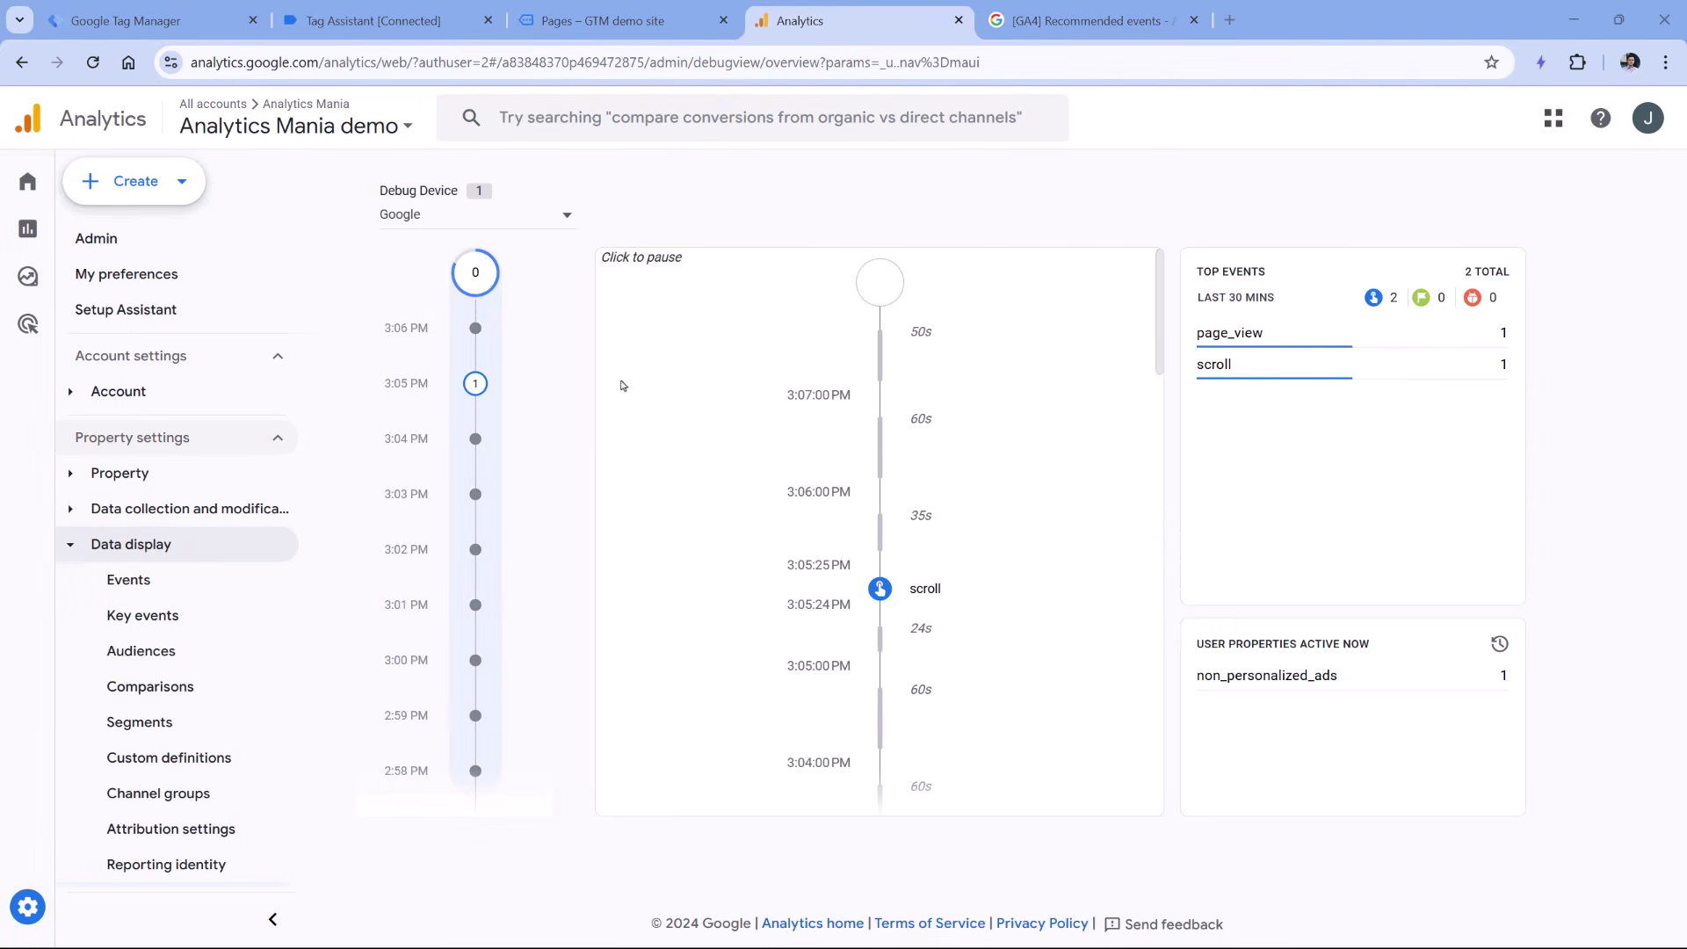
Inspect the scroll event's parameters in DebugView and highlight the value of percent_scrolled.
click(925, 596)
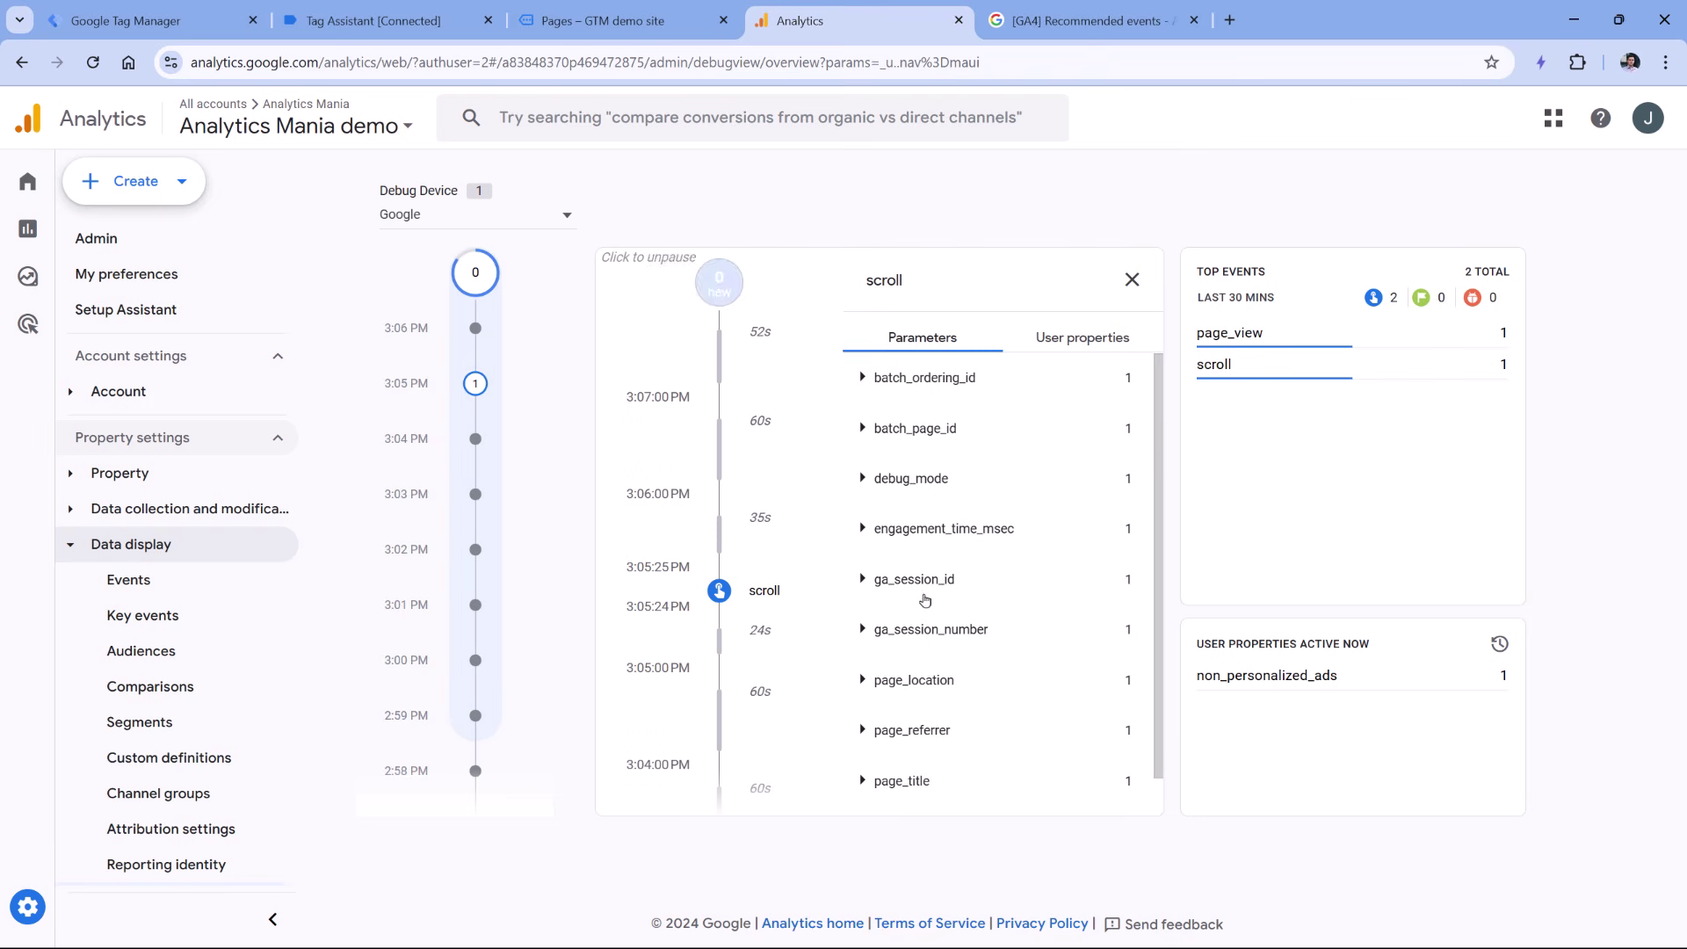
scroll(1002, 449, down, 1)
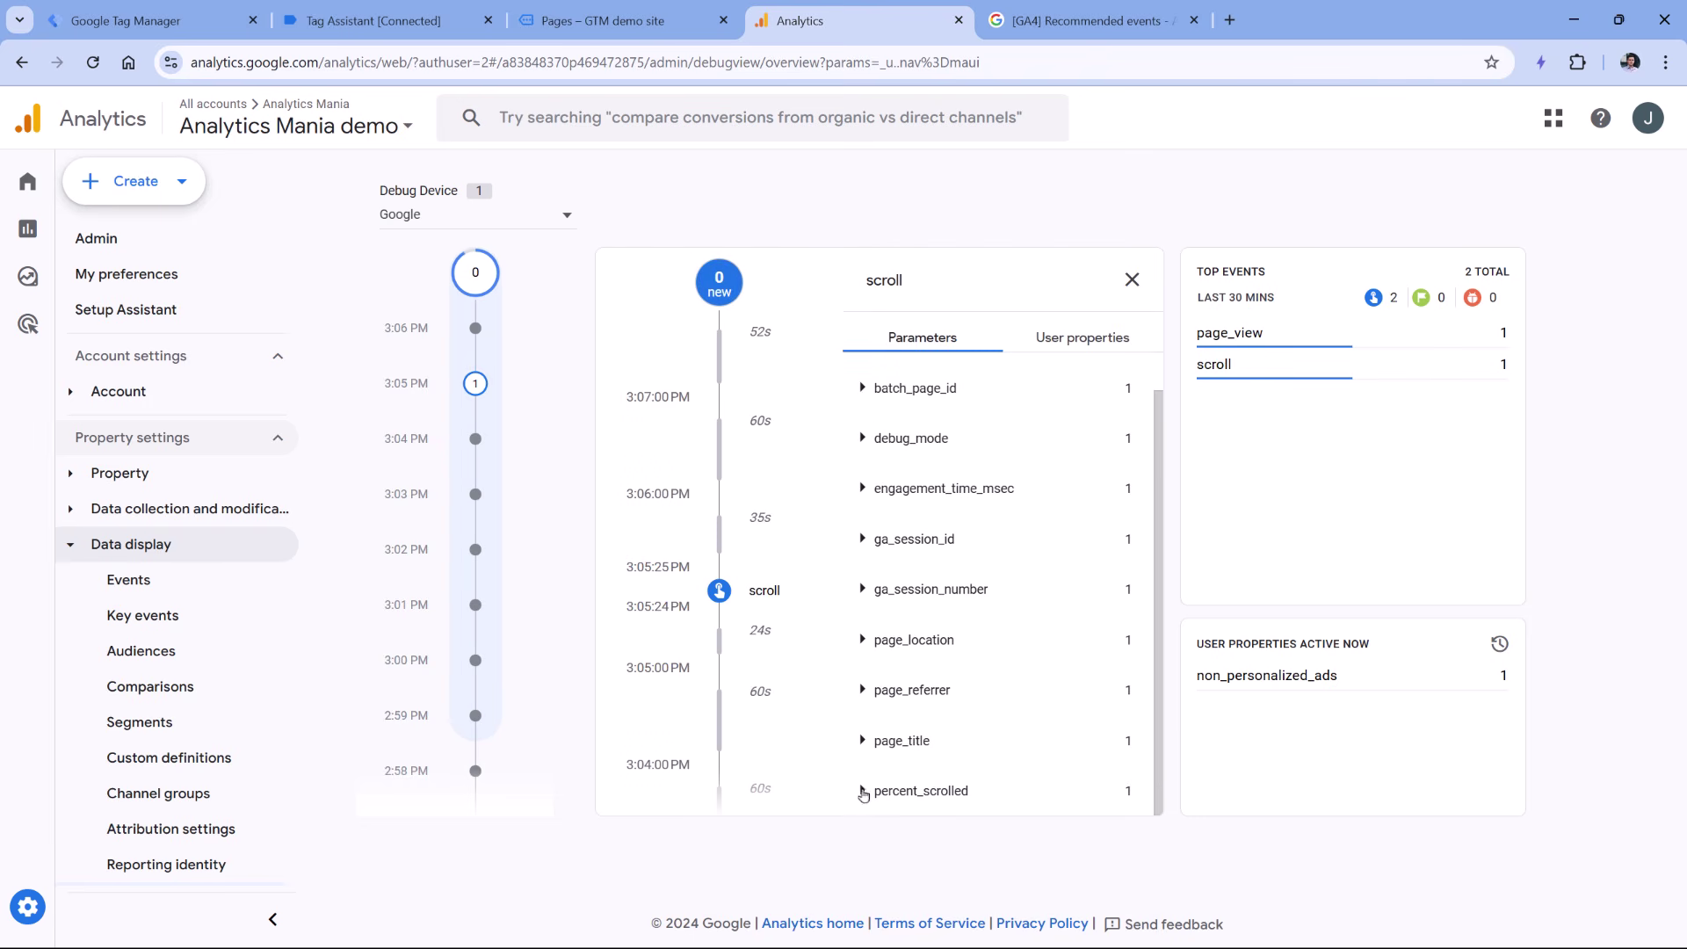
click(863, 791)
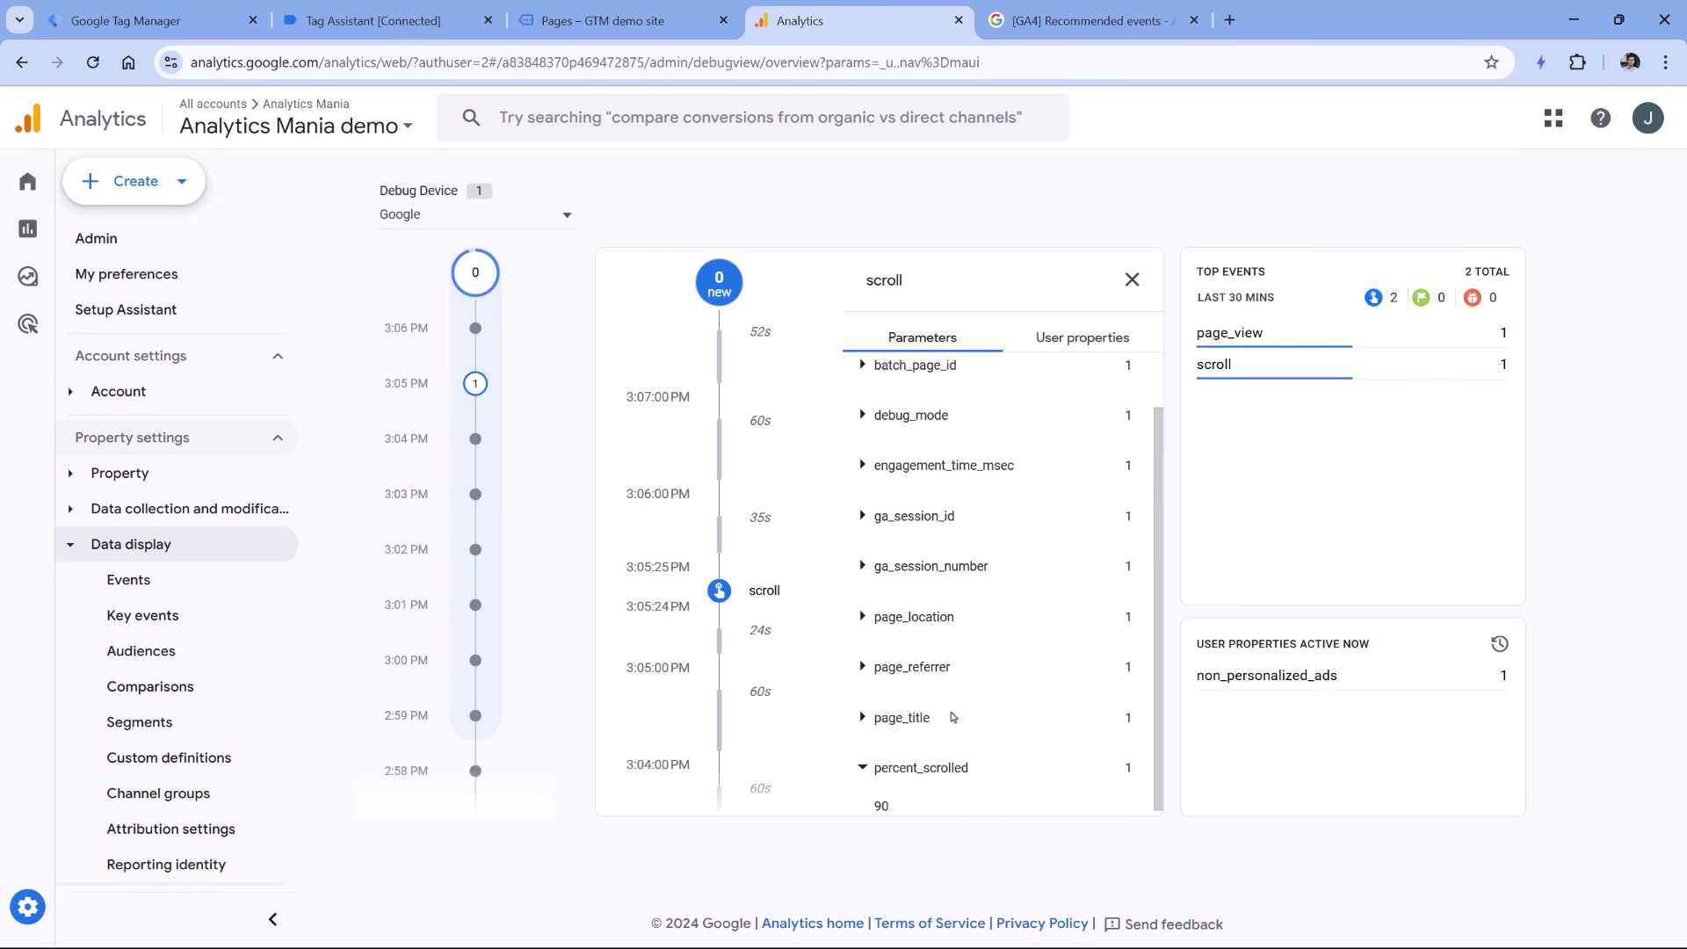
double_click(881, 802)
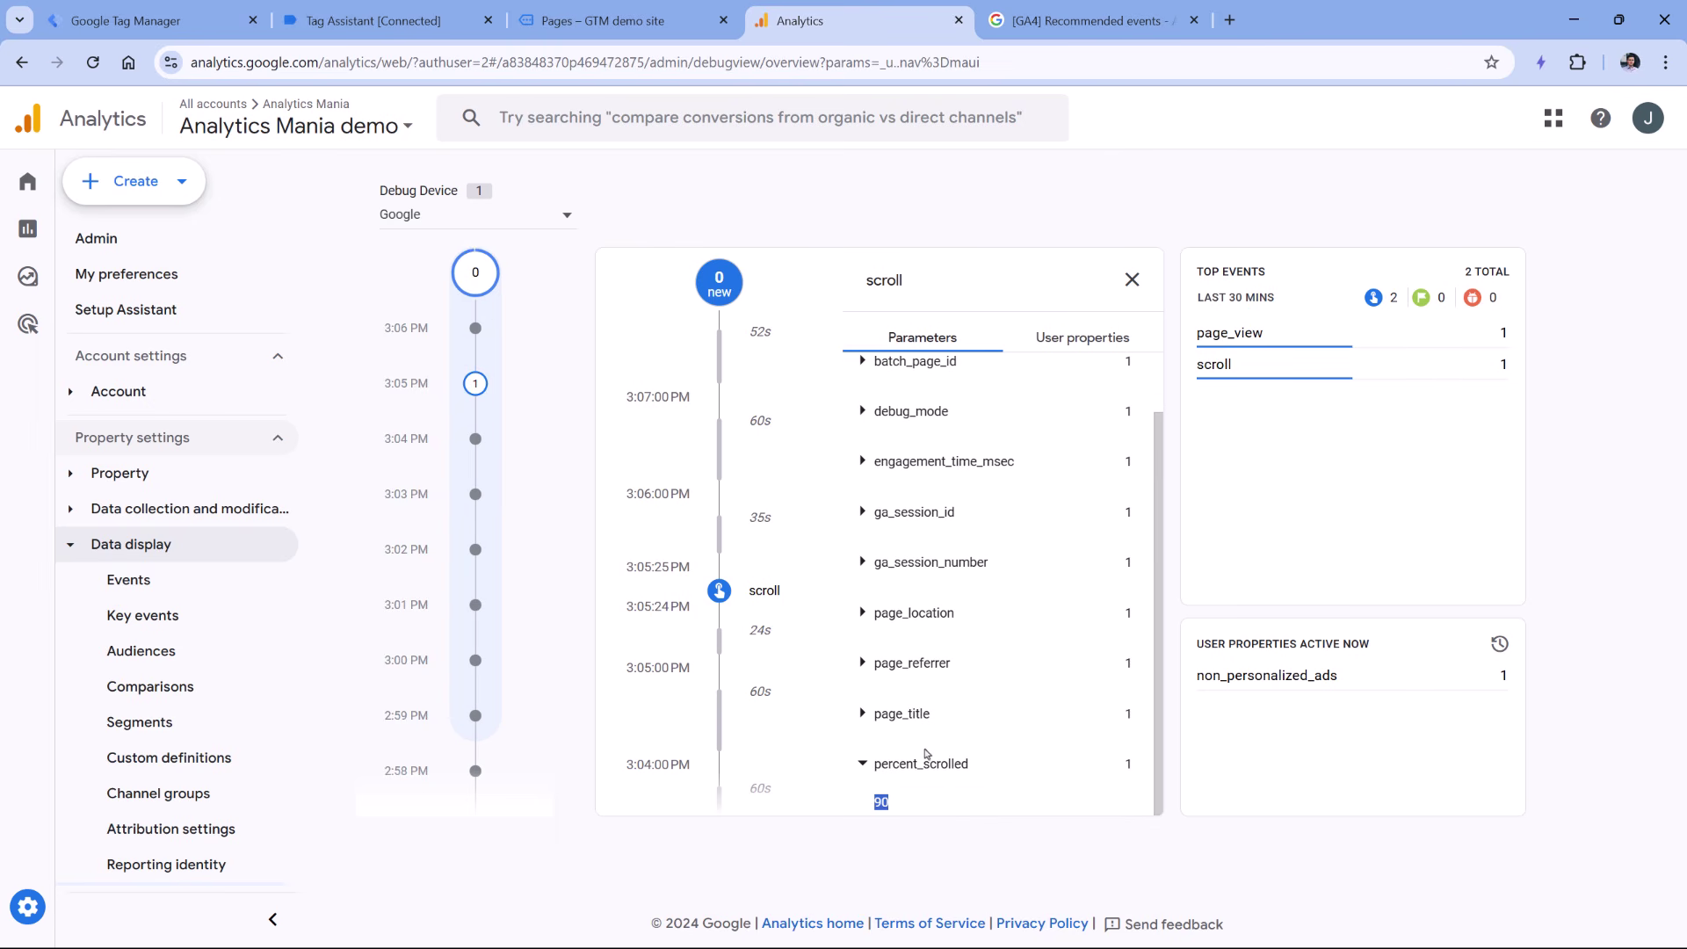
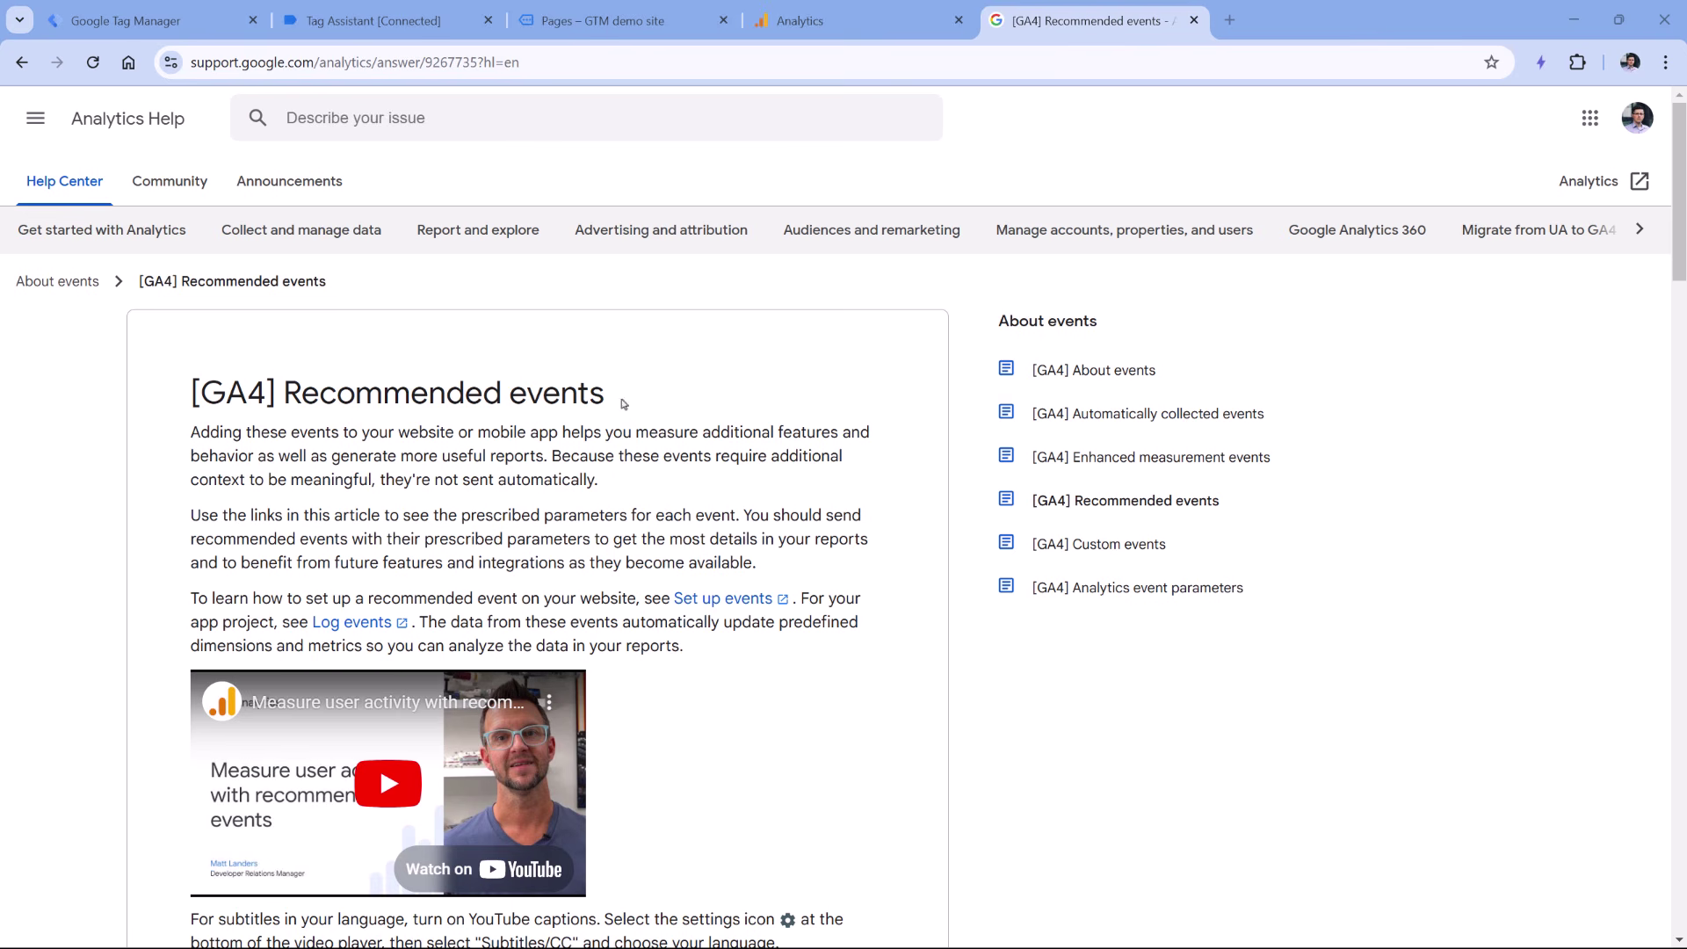
Find the purchase event in the GA4 Recommended events article and review its parameter reference.
scroll(608, 430, down, 1)
scroll(608, 430, down, 10)
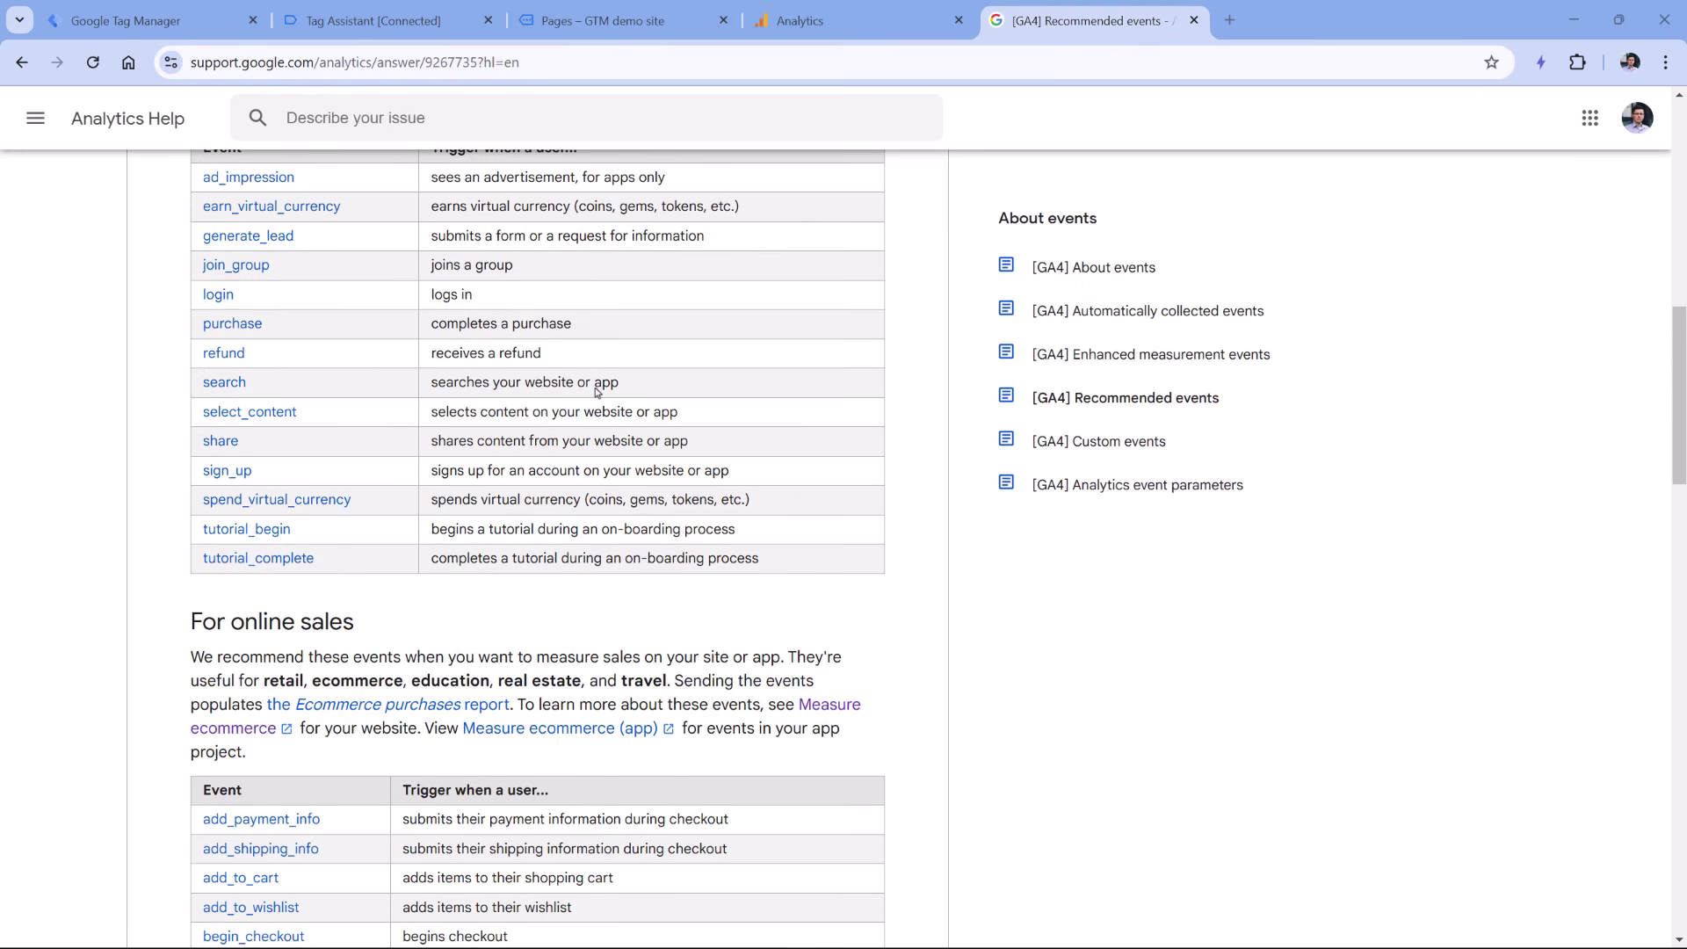
scroll(597, 392, up, 1)
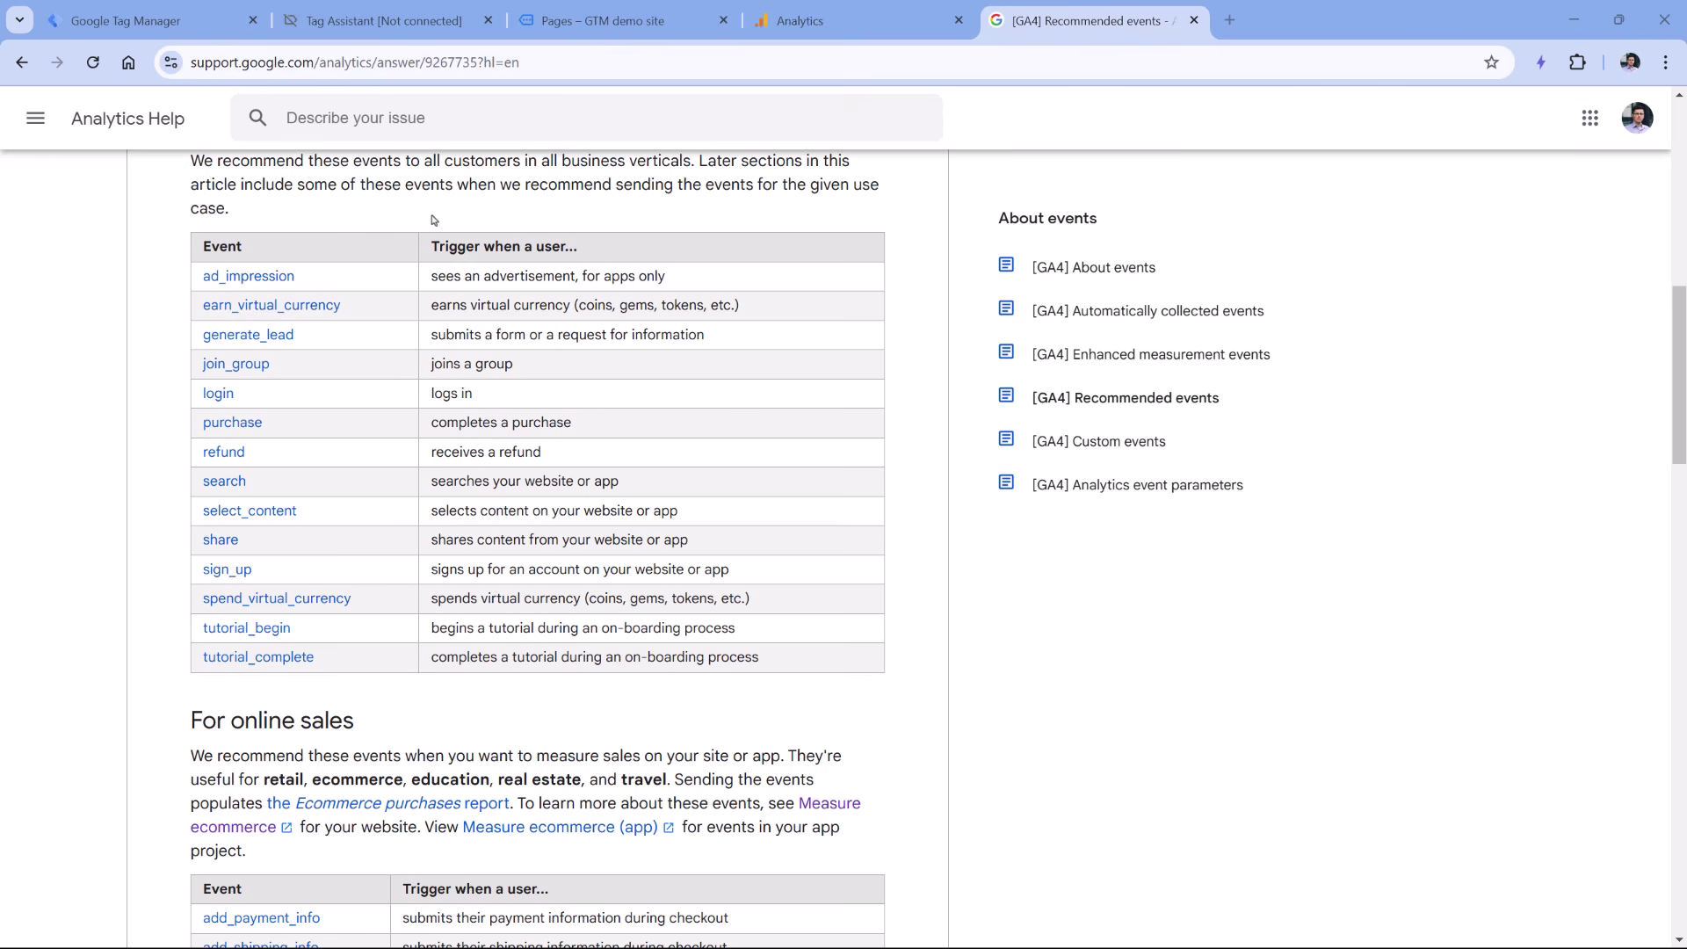
click(232, 424)
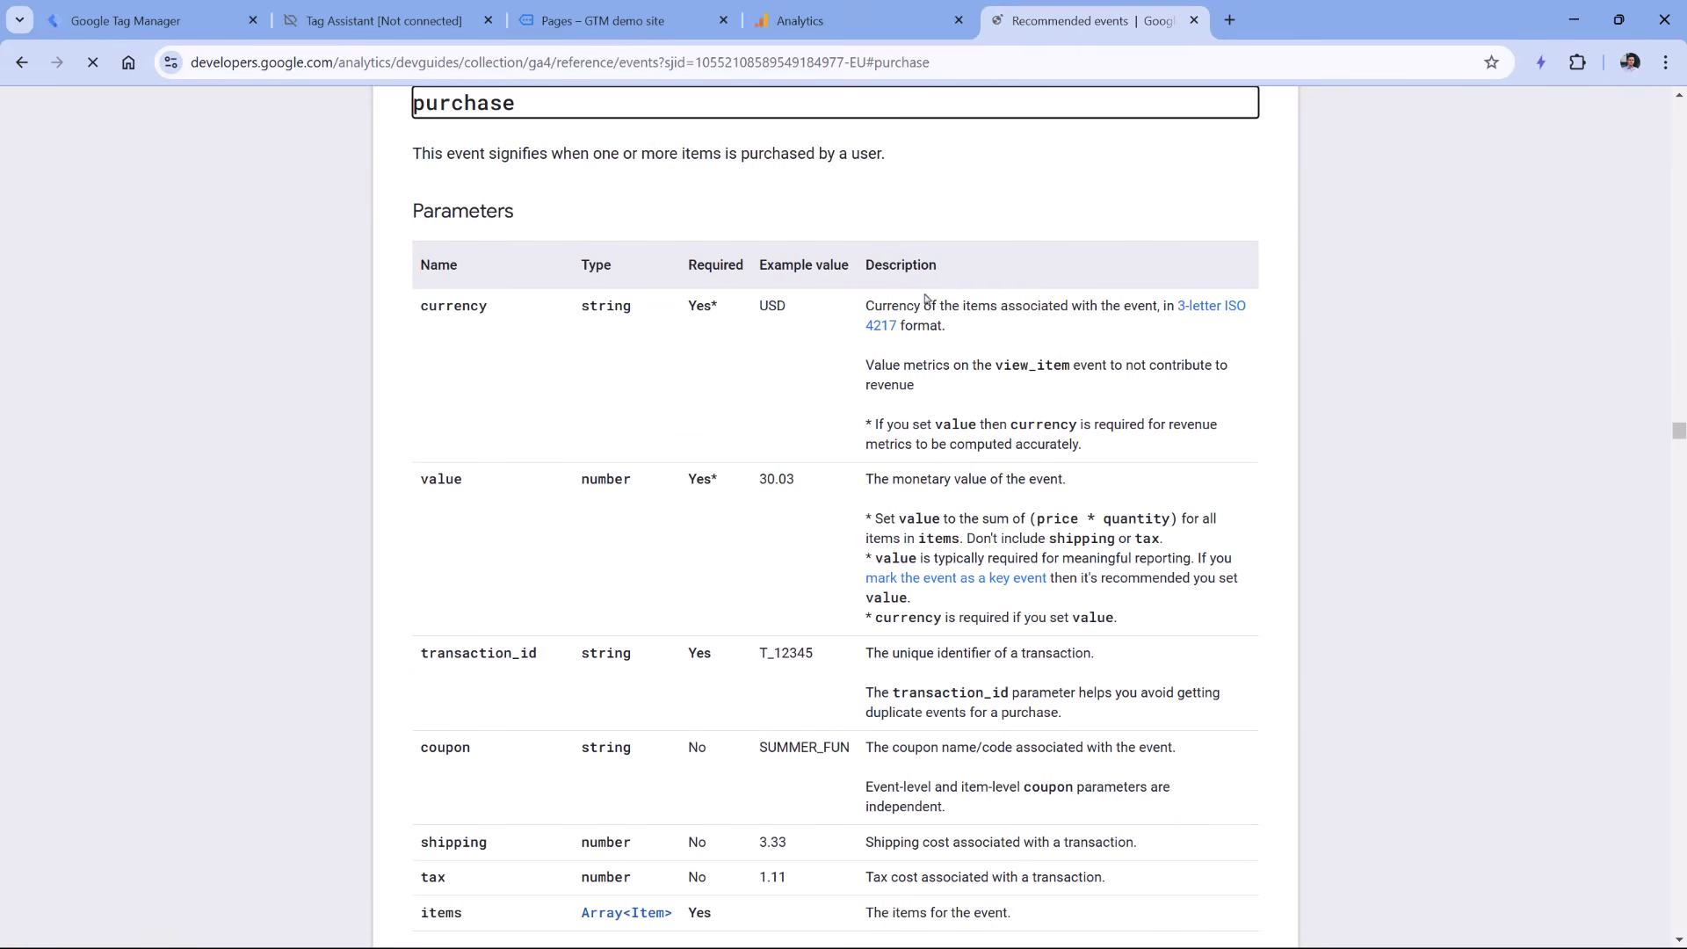
scroll(904, 338, down, 2)
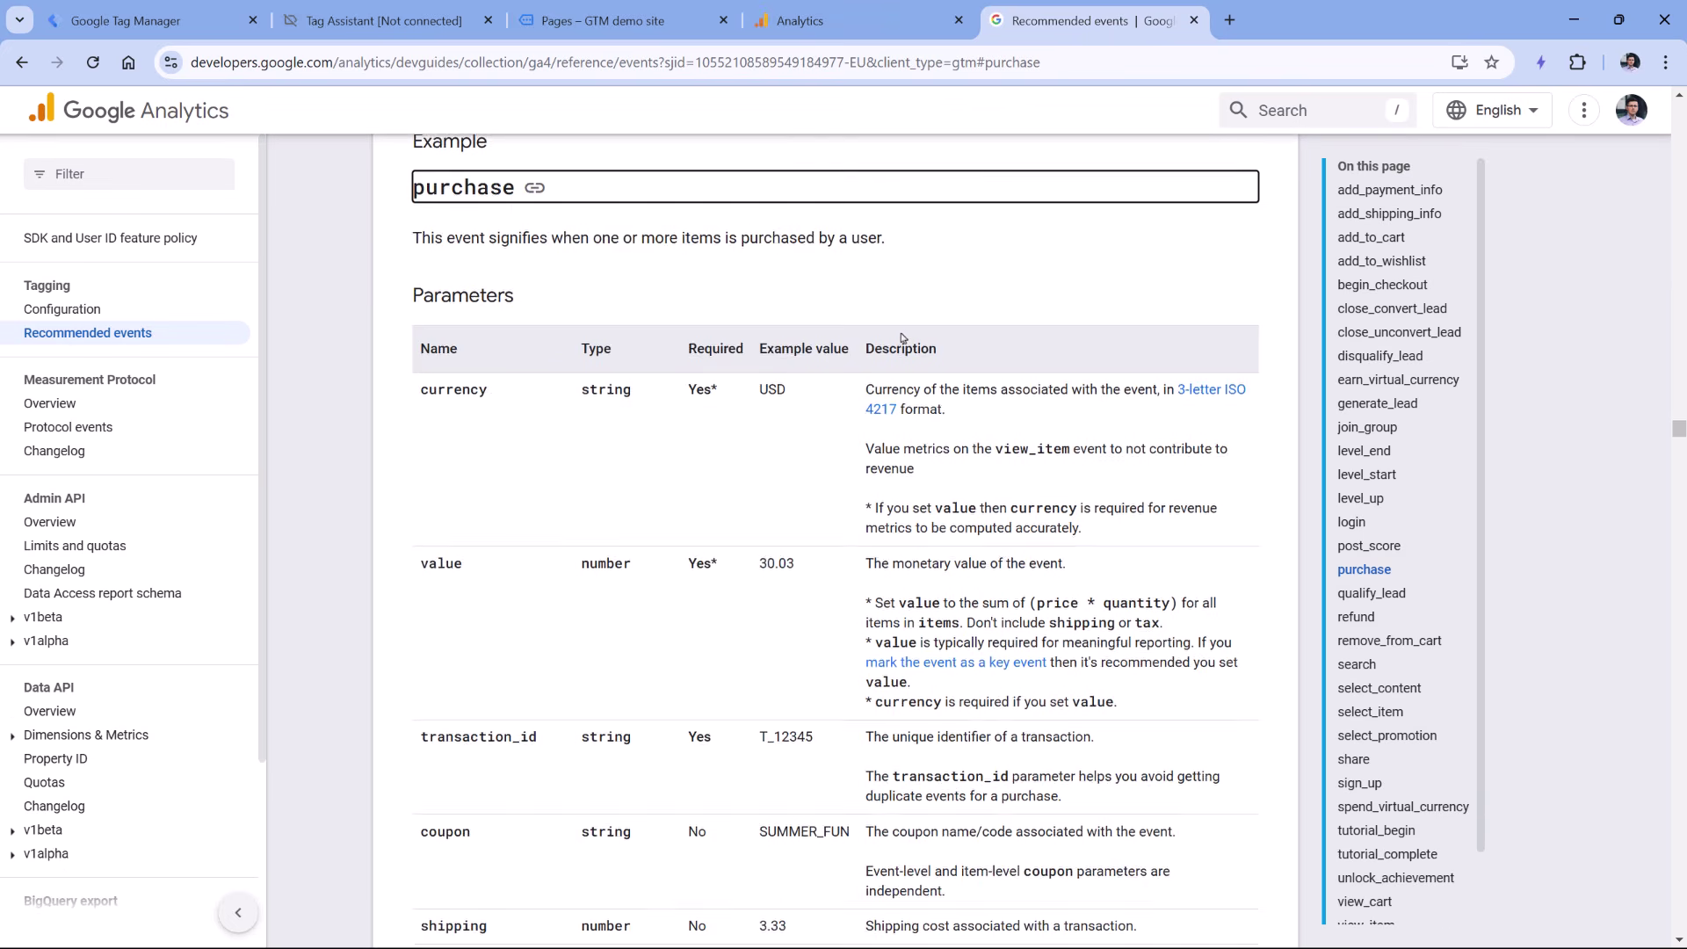
scroll(742, 304, down, 2)
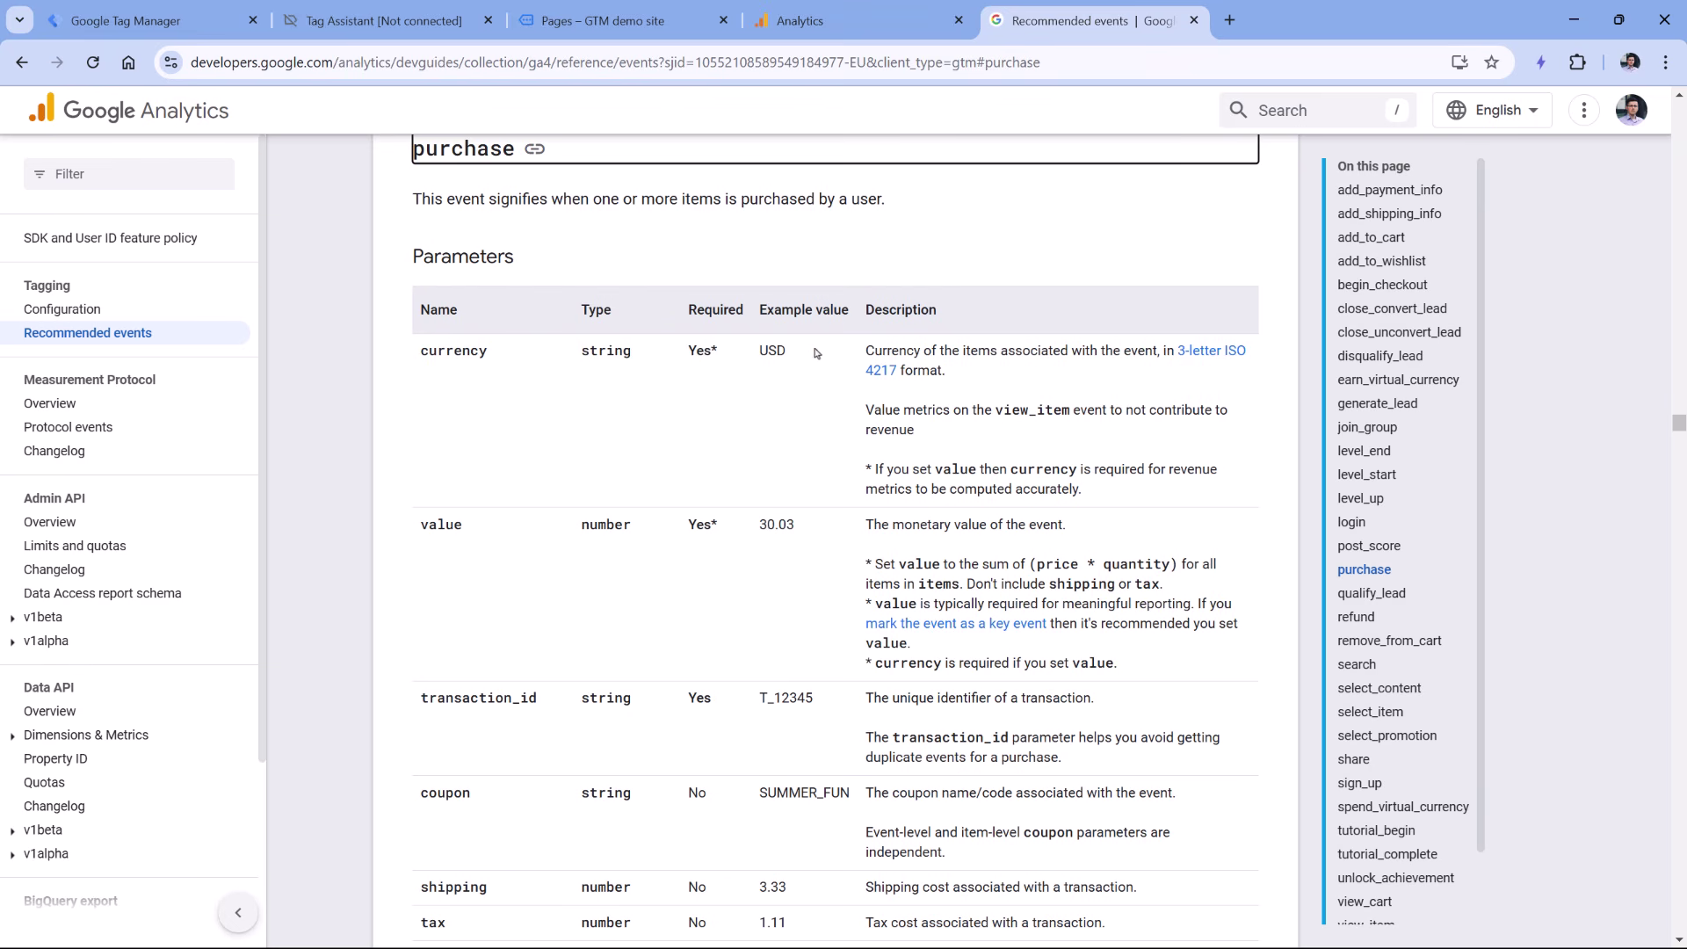
Return to the Recommended events article and review the event lists for all properties and online sales.
key(alt+Left)
scroll(558, 504, up, 3)
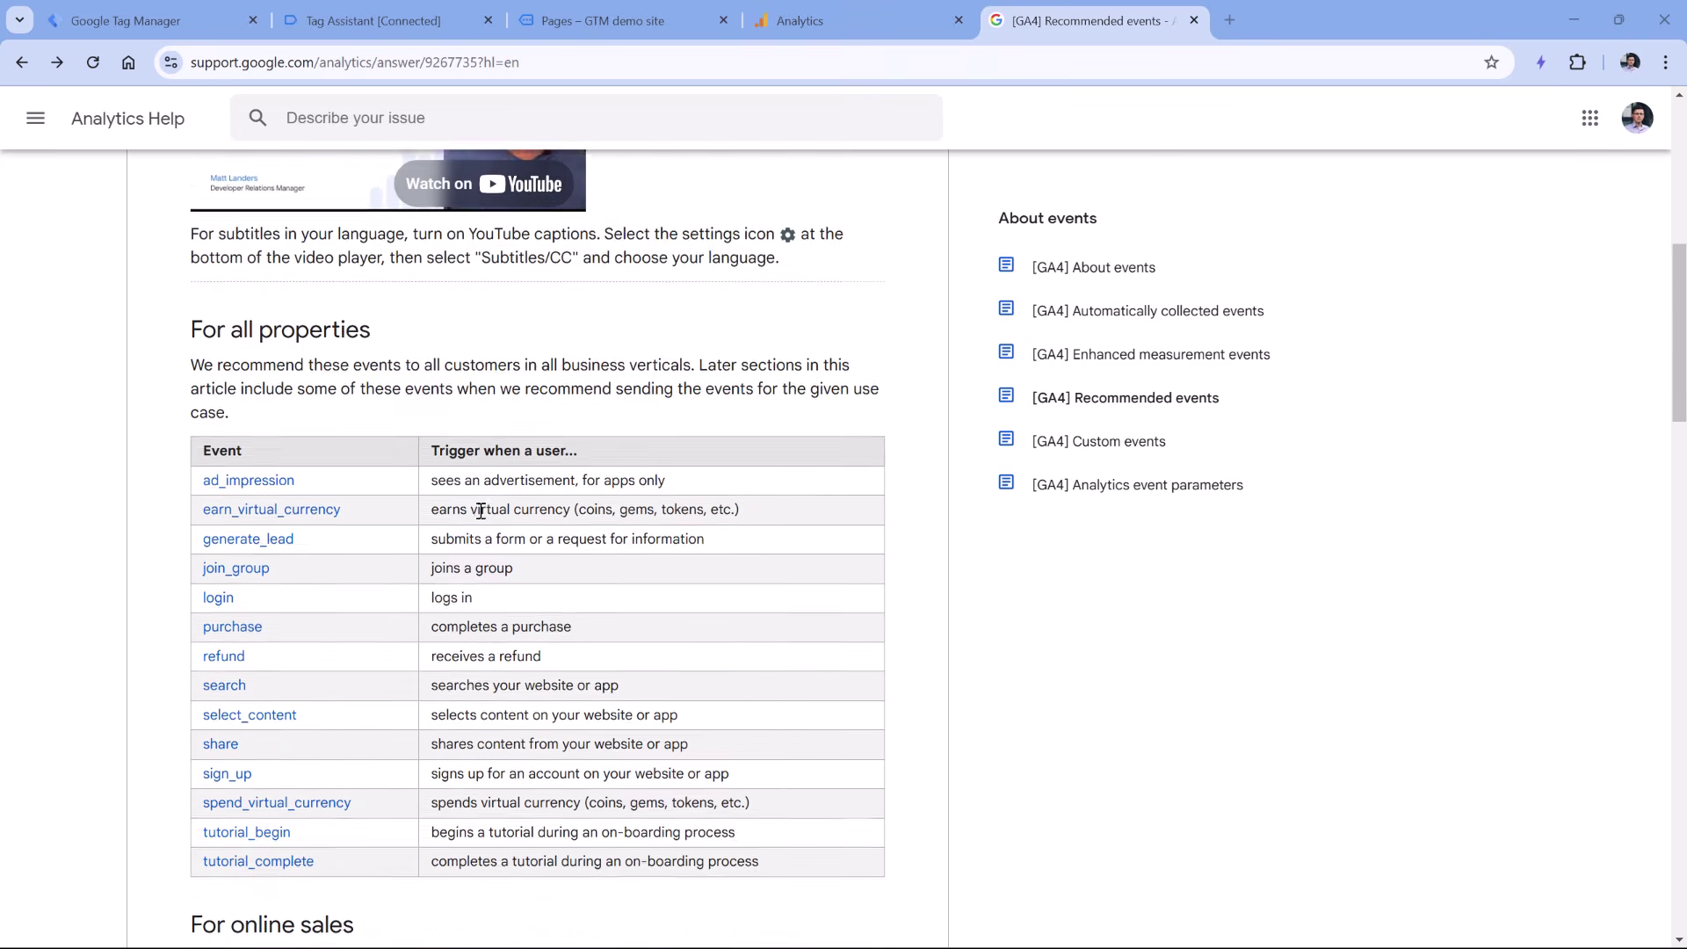
scroll(540, 517, down, 2)
scroll(540, 517, down, 1)
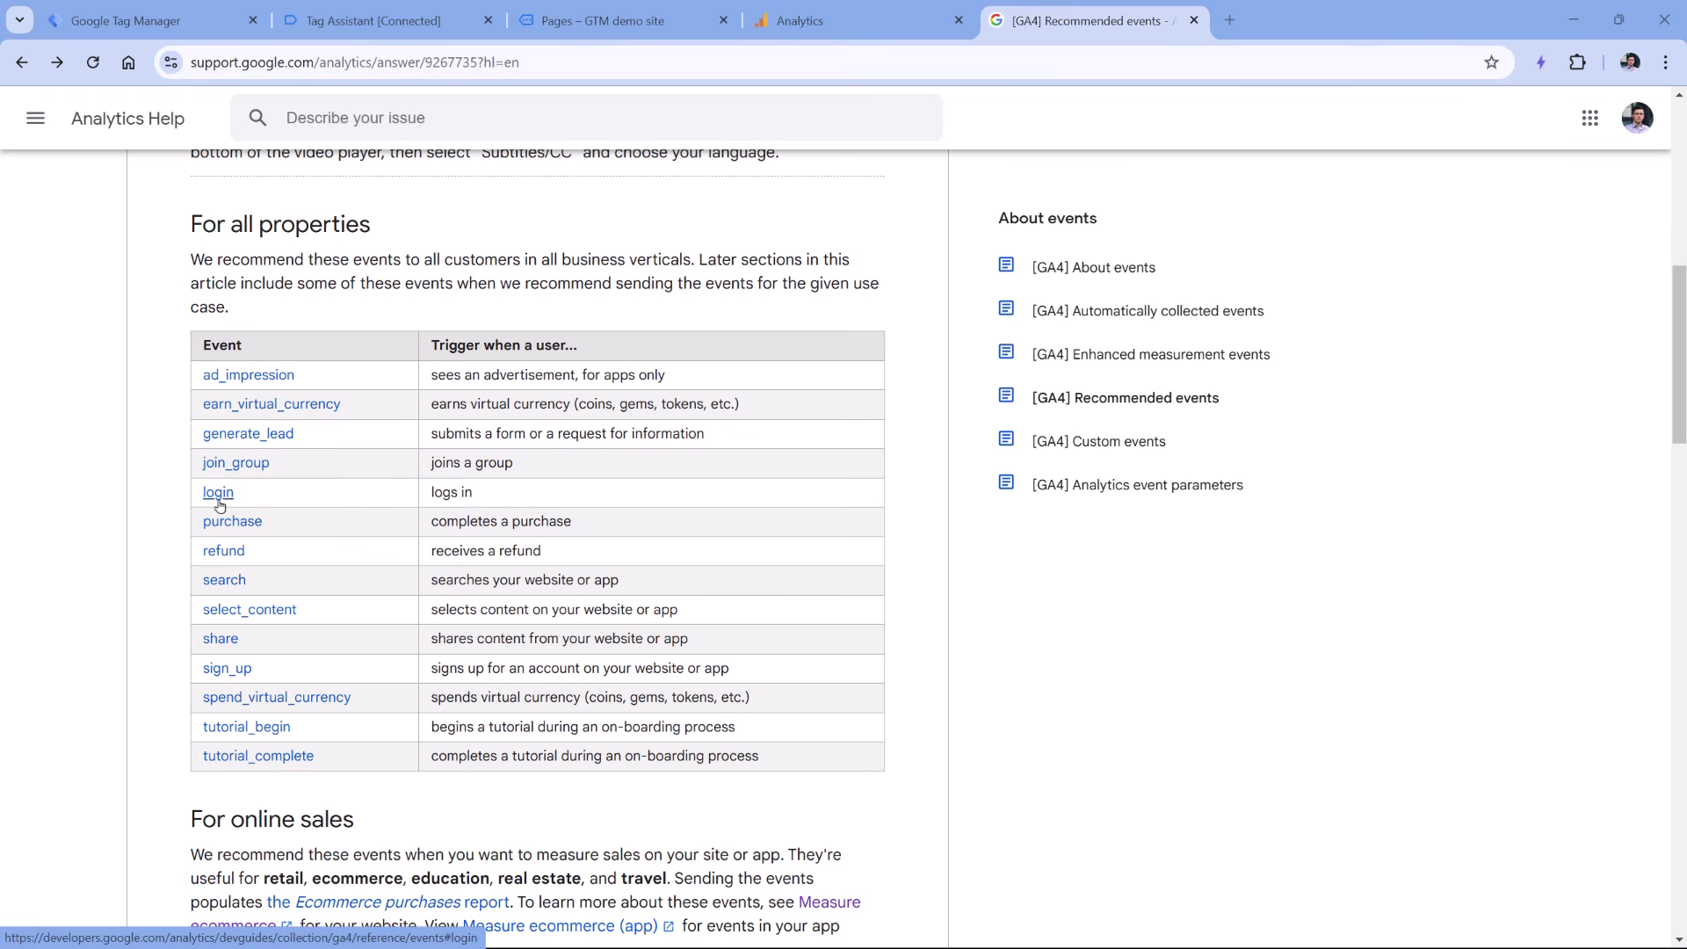
scroll(550, 514, down, 5)
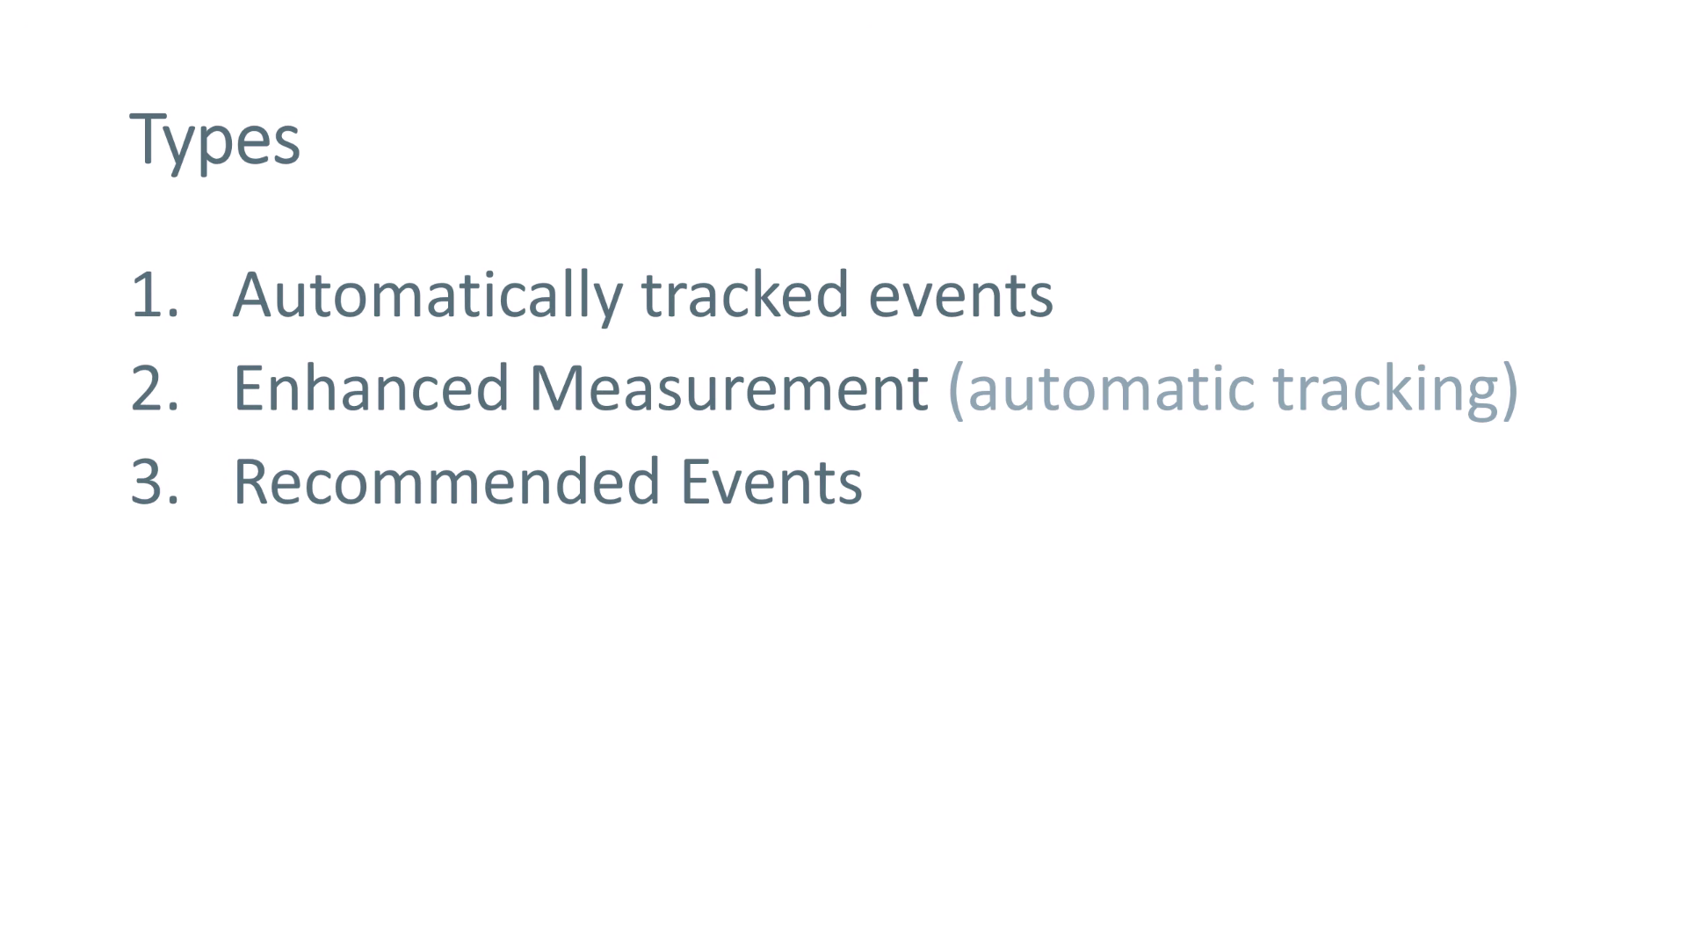
key(Right)
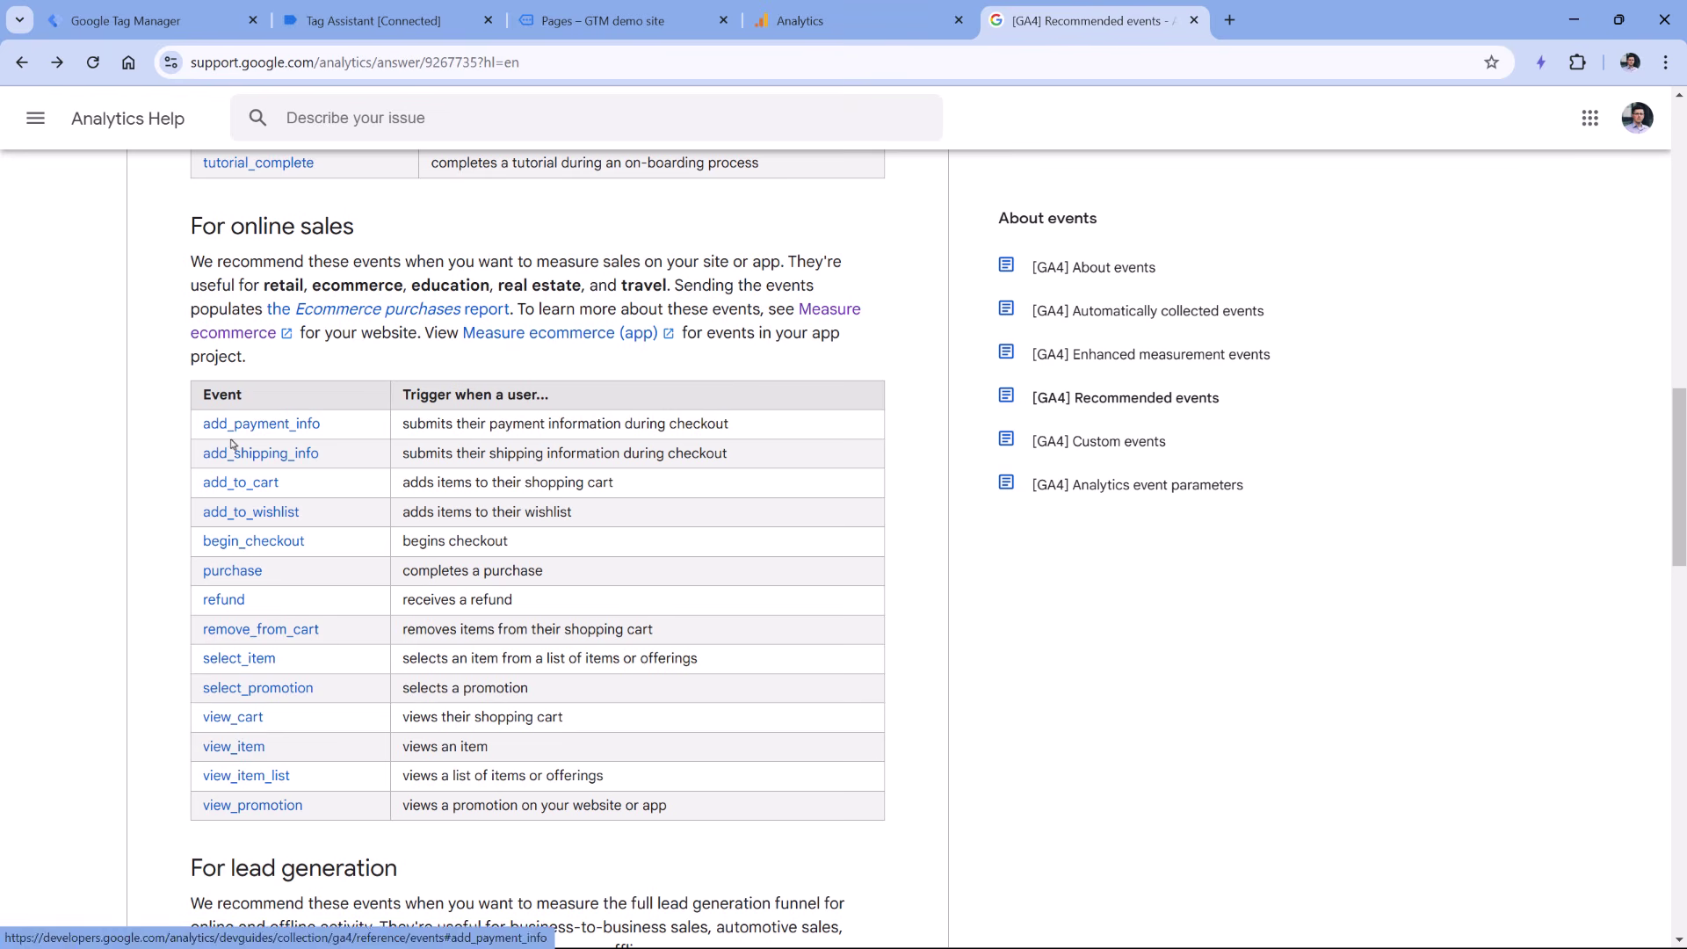
Switch back to Google Analytics, dismiss the notice about moved reports and open the Events report under Engagement.
key(ctrl+shift+Tab)
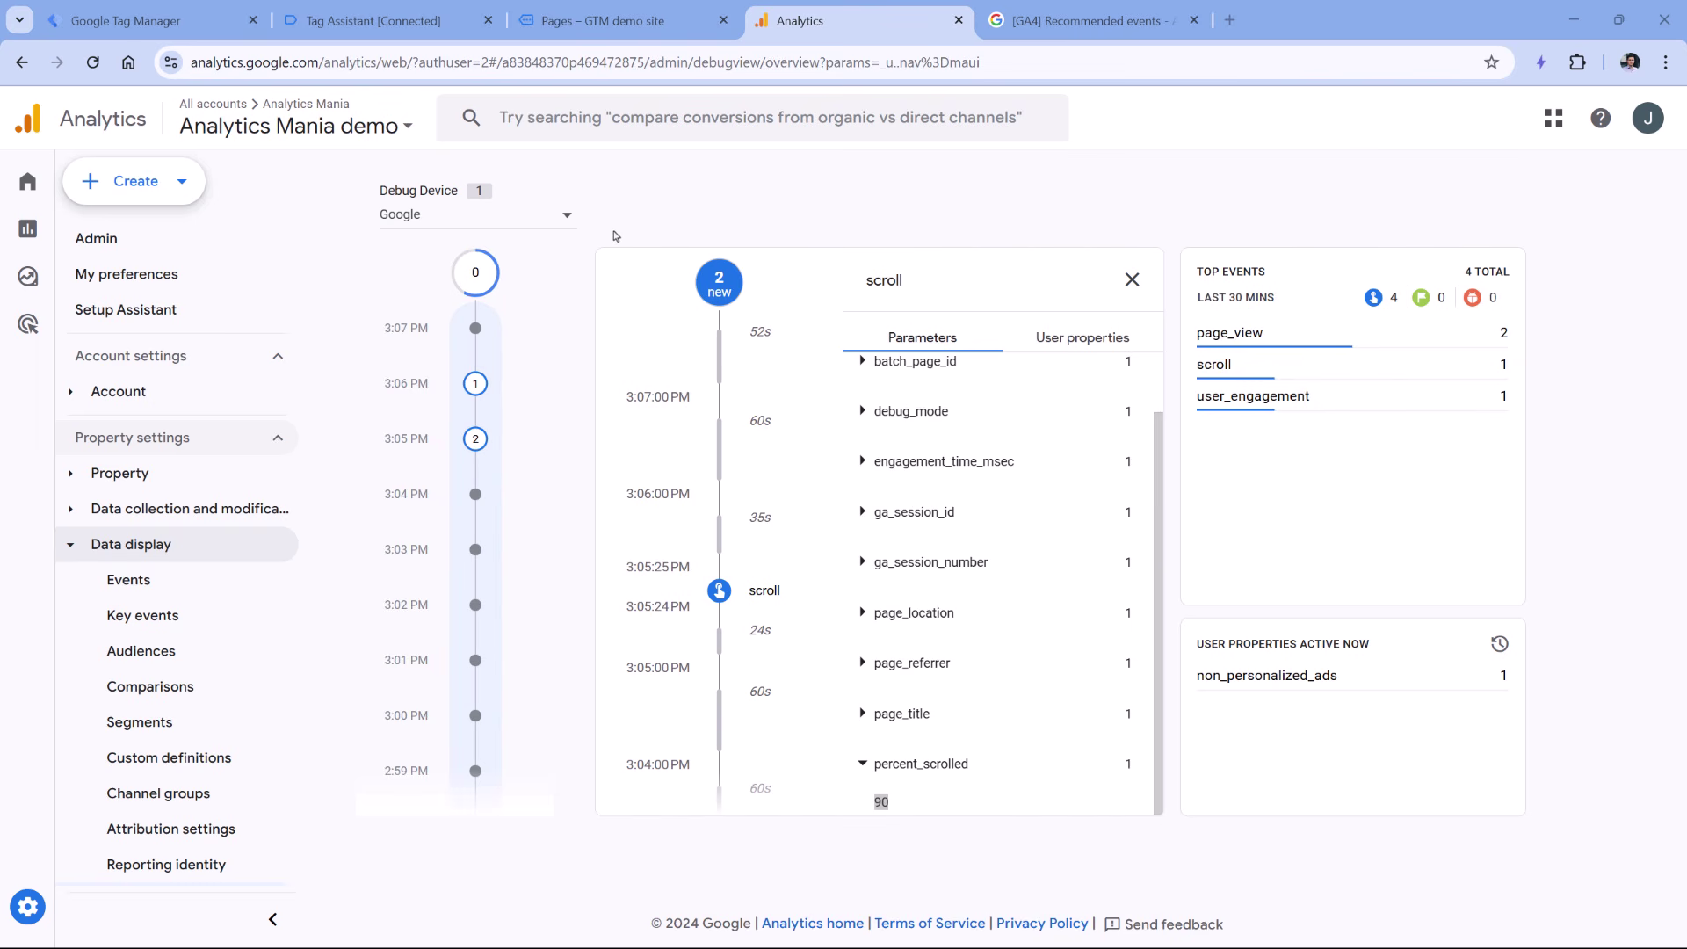
click(28, 228)
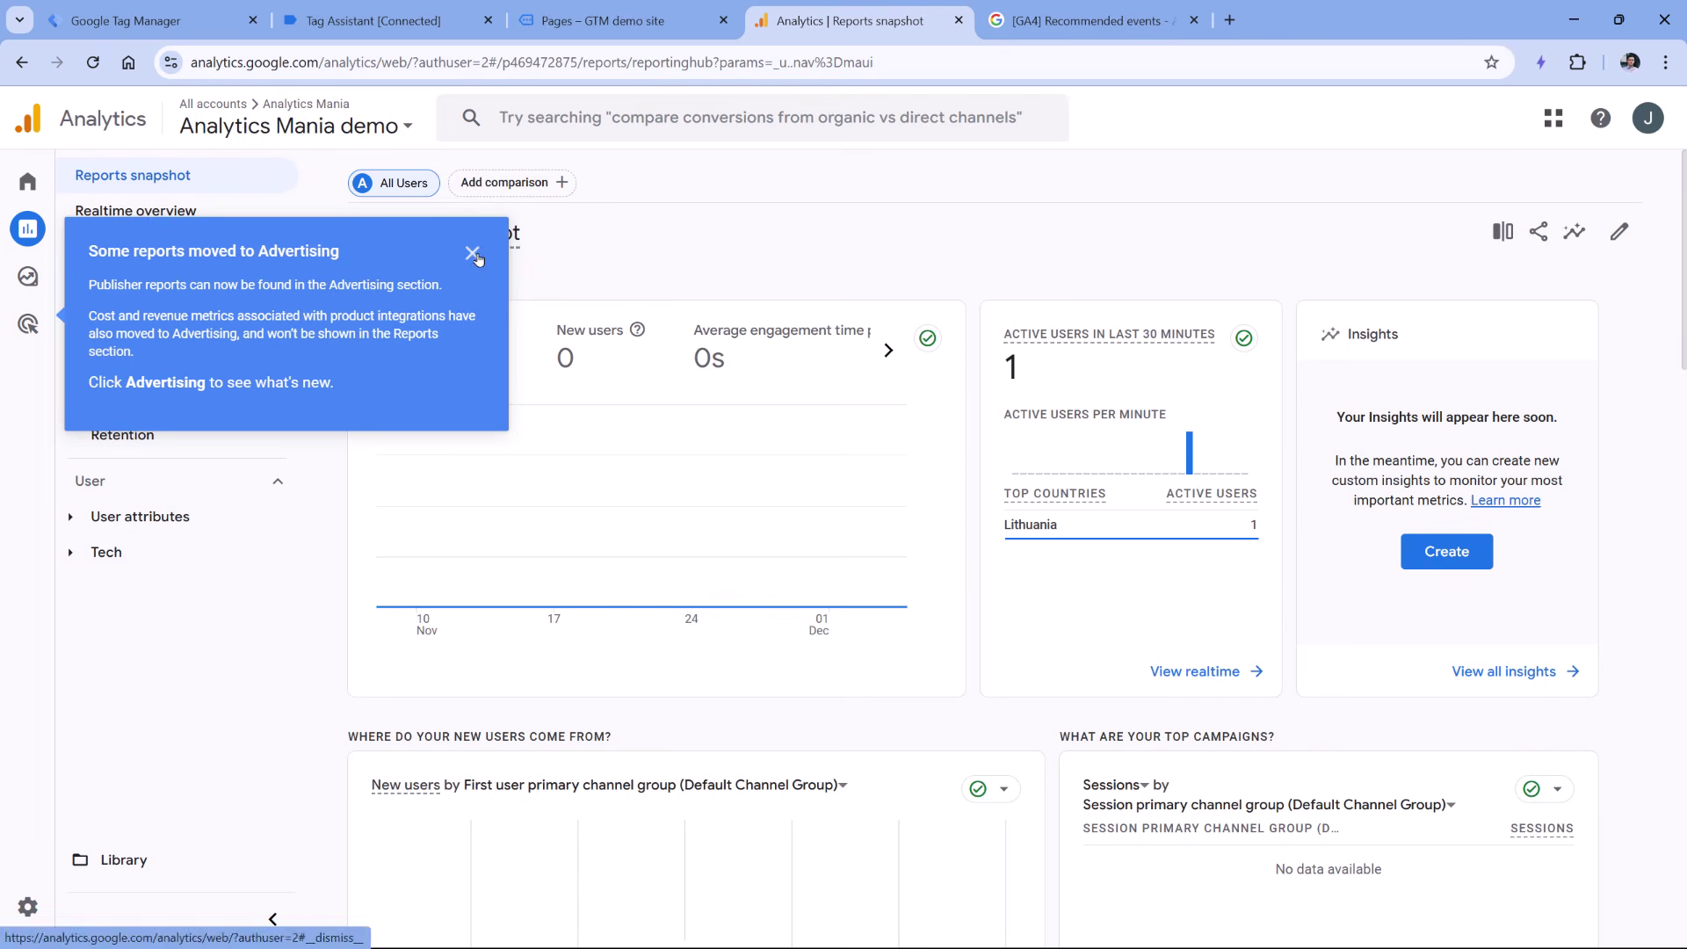
click(475, 261)
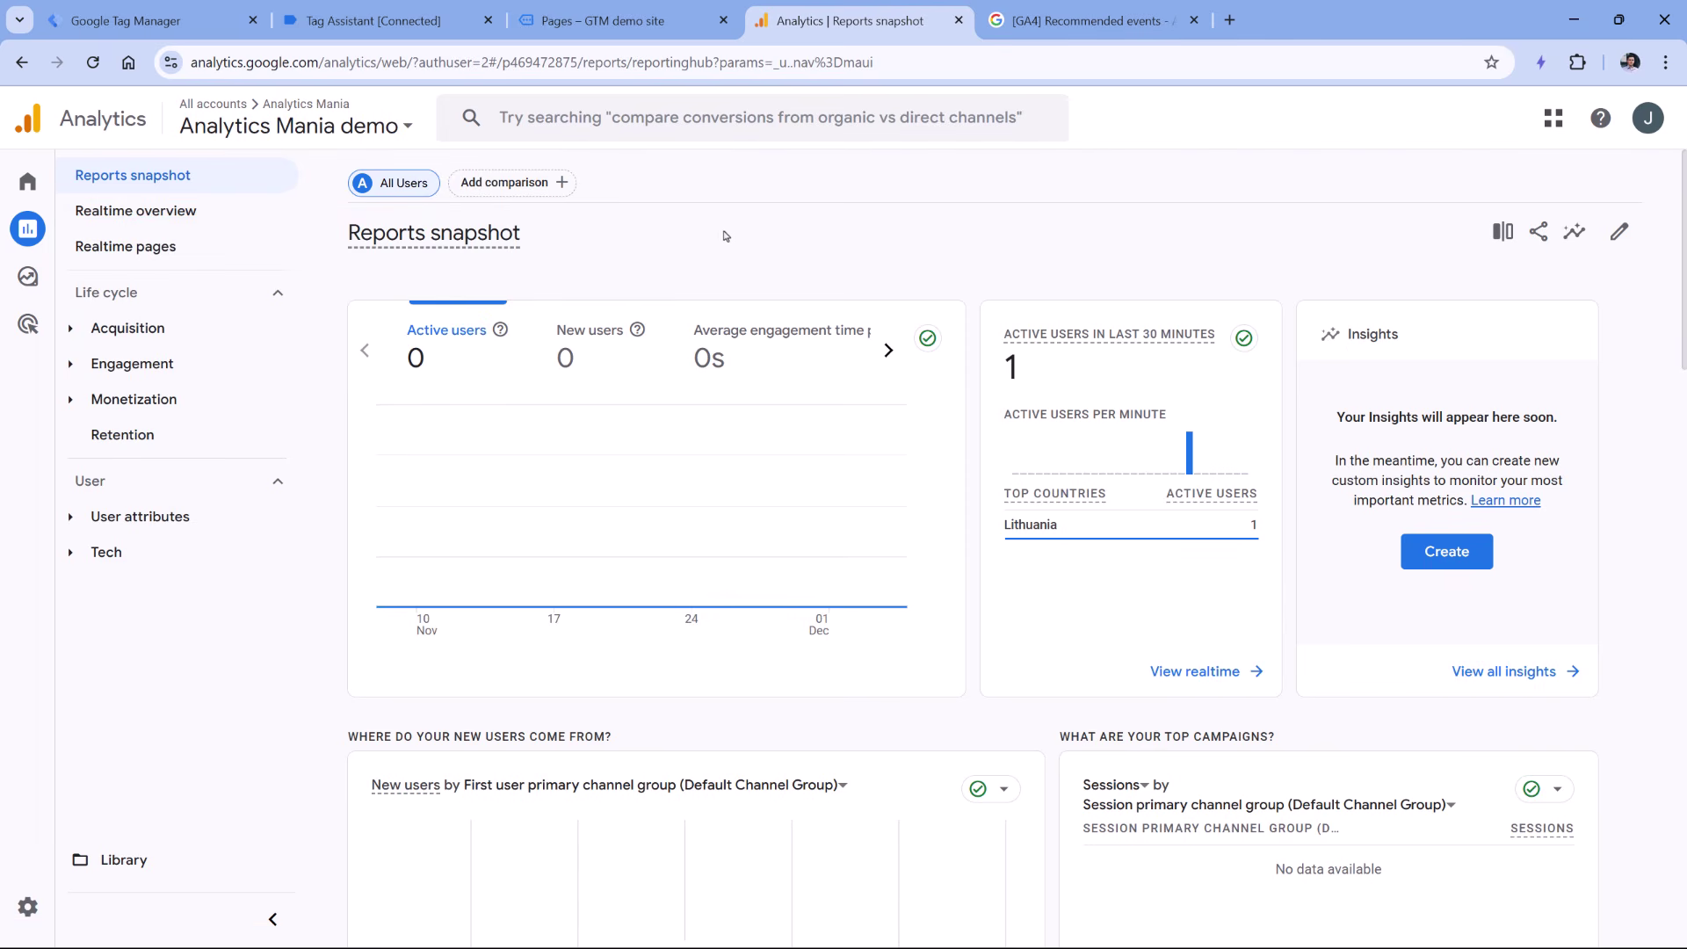
click(73, 368)
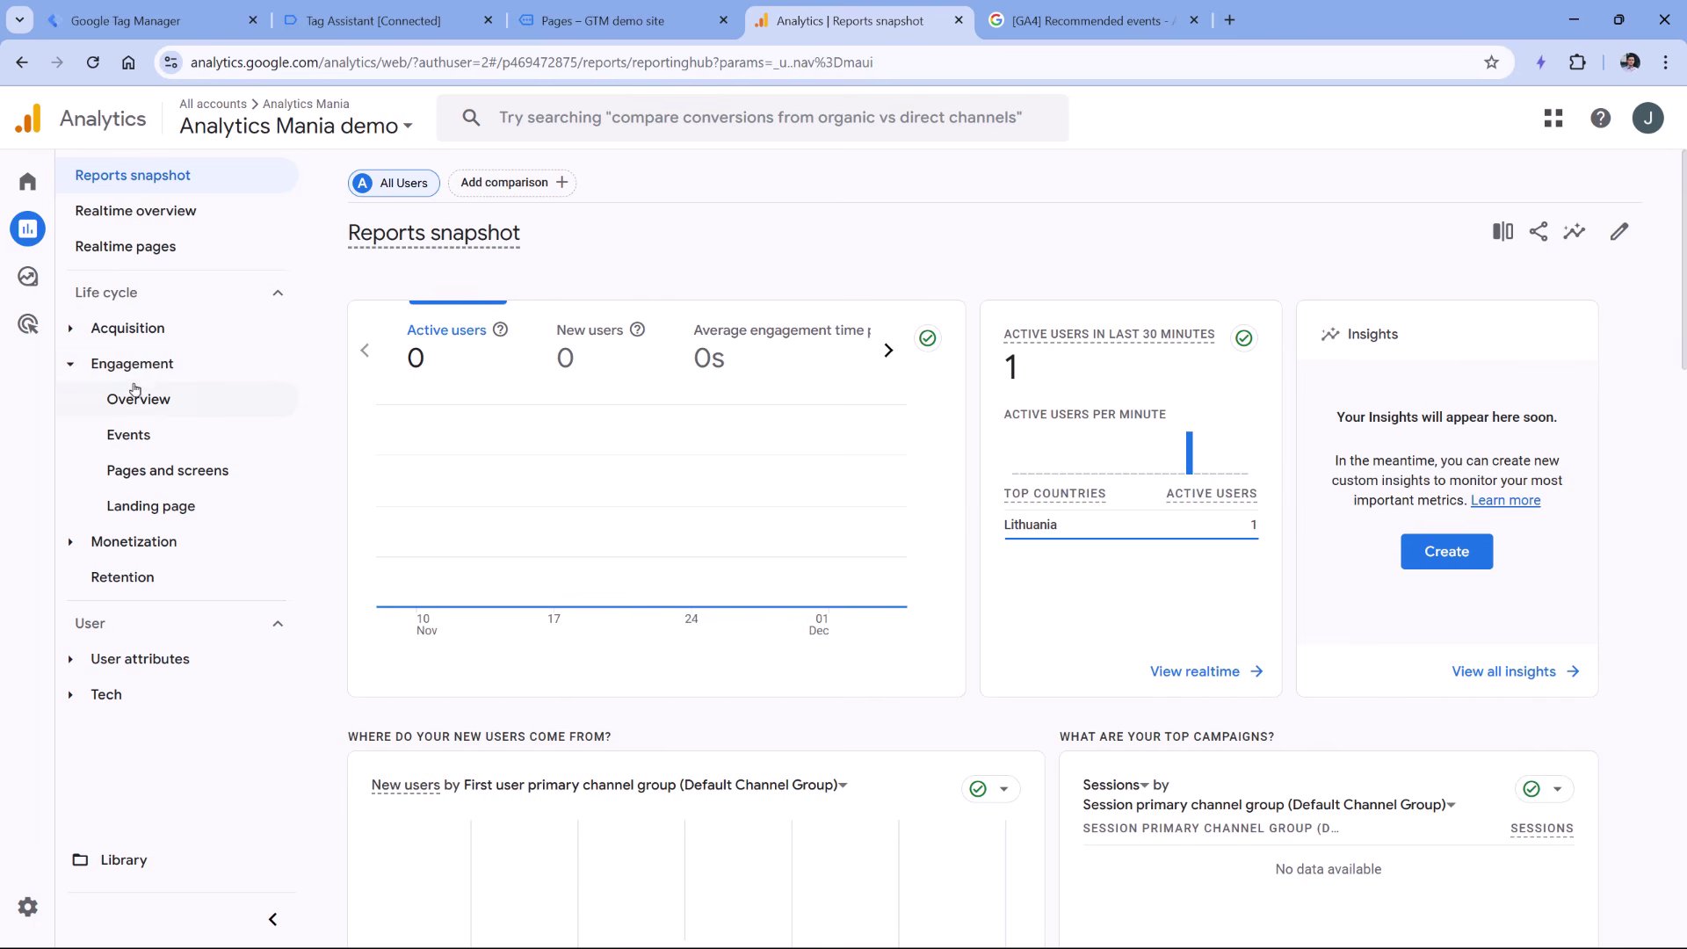
click(130, 442)
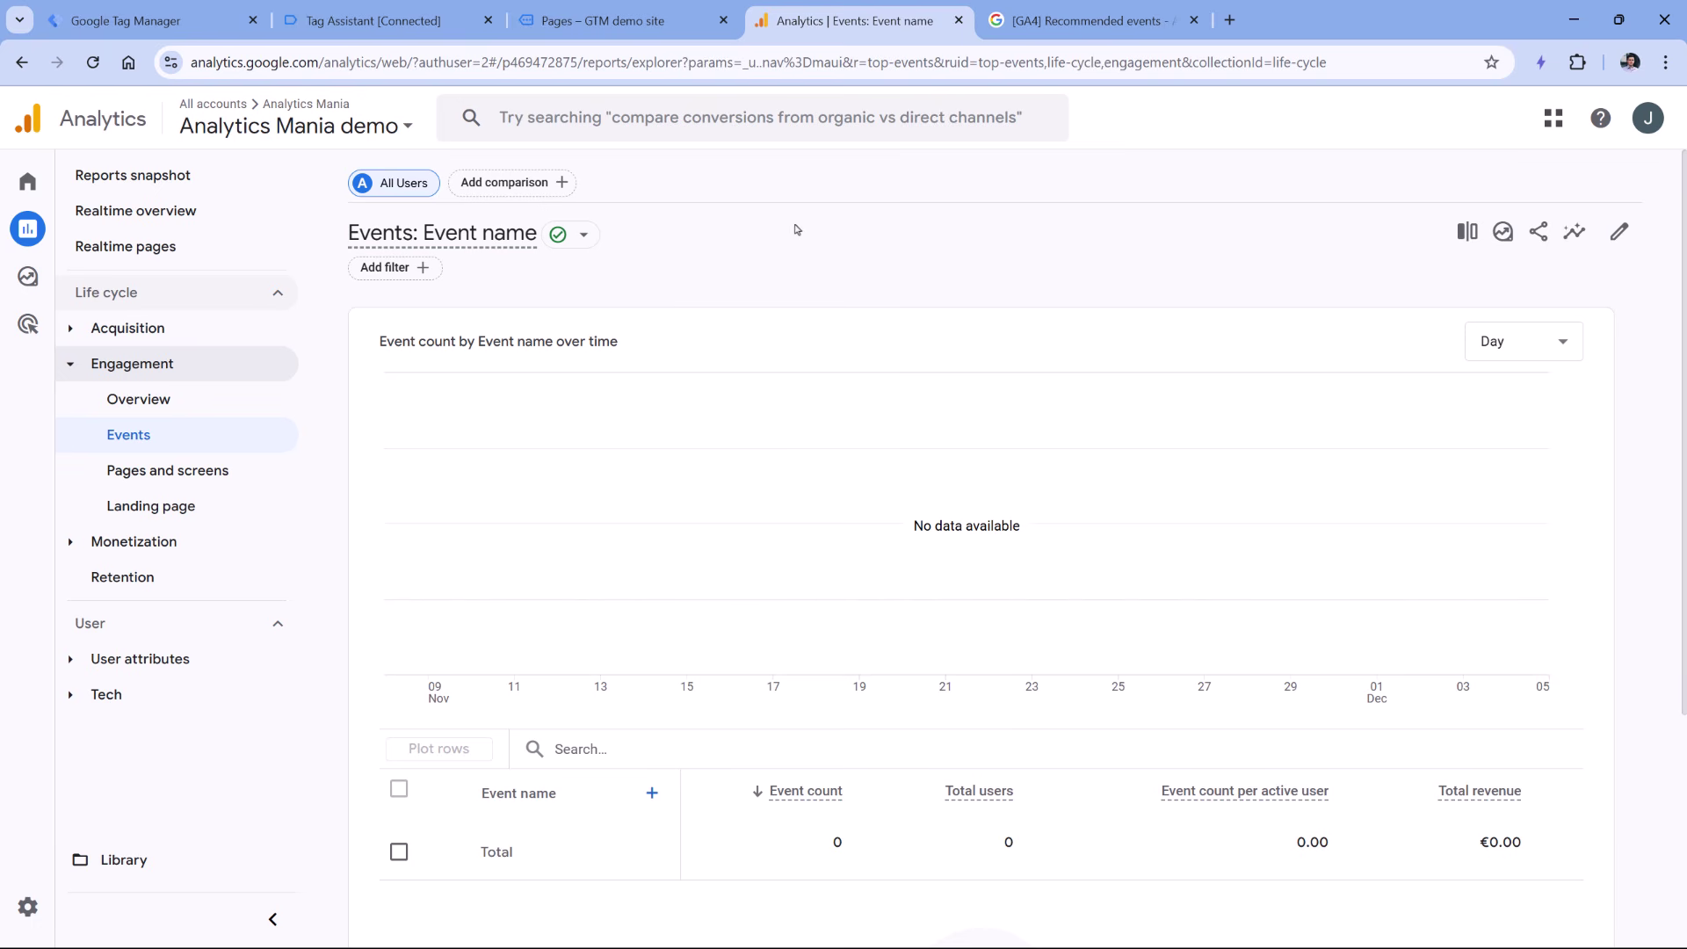
Open the Traffic acquisition report, dismiss its update notice and examine all the metric columns in the table.
click(69, 338)
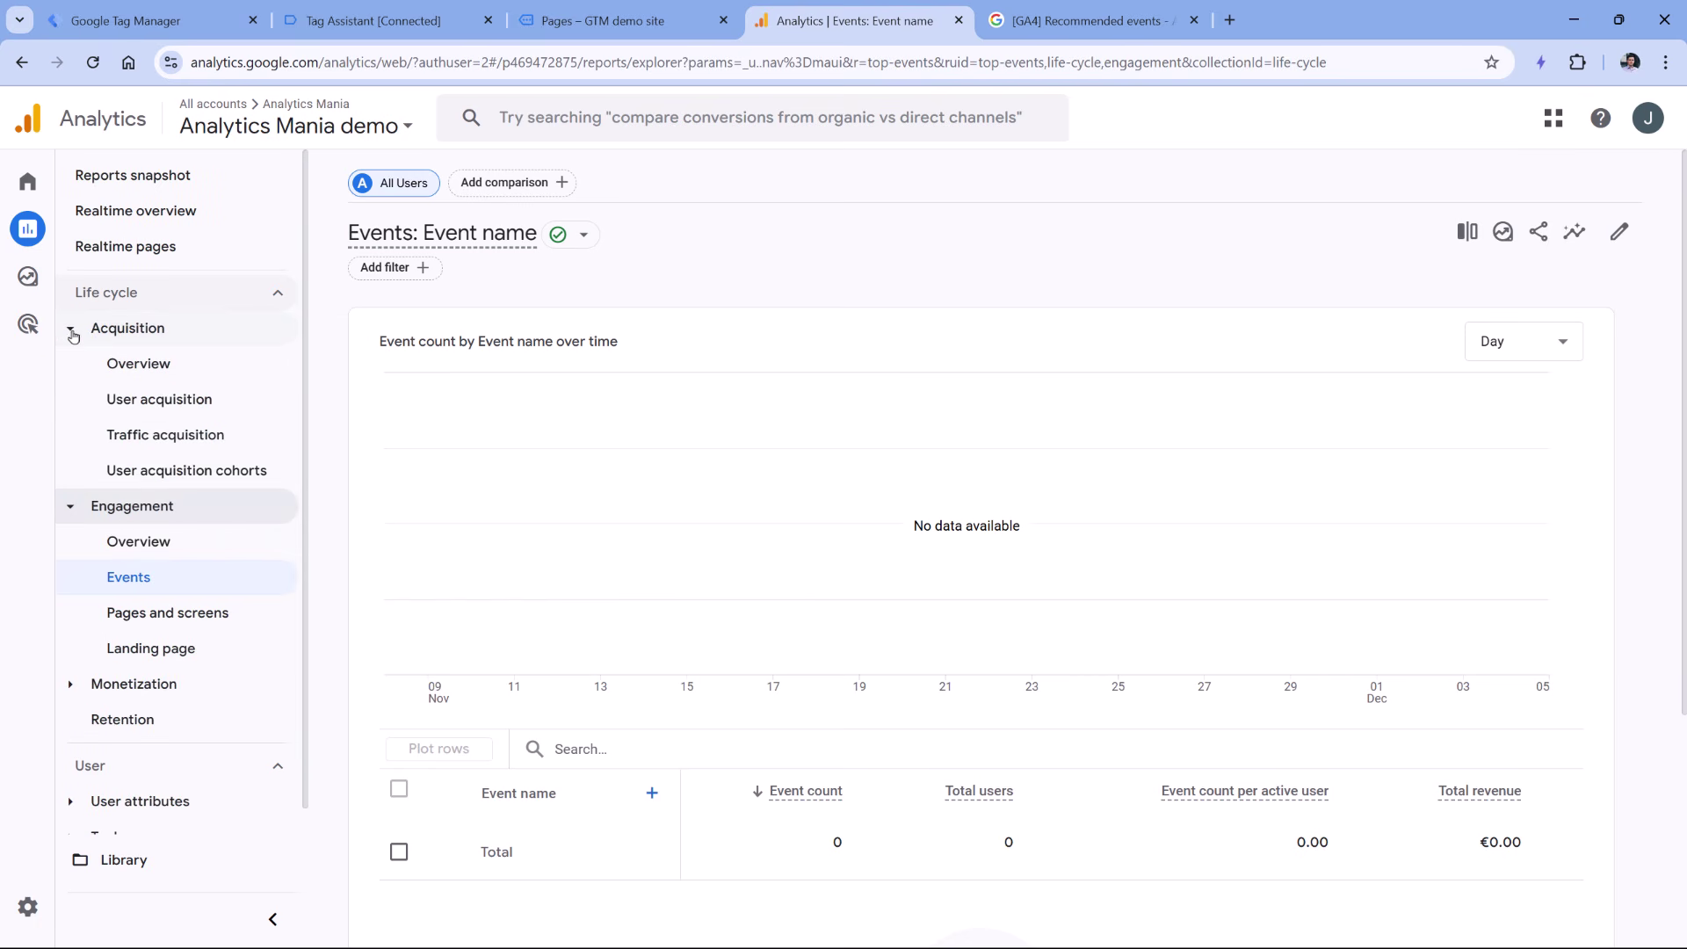
click(172, 436)
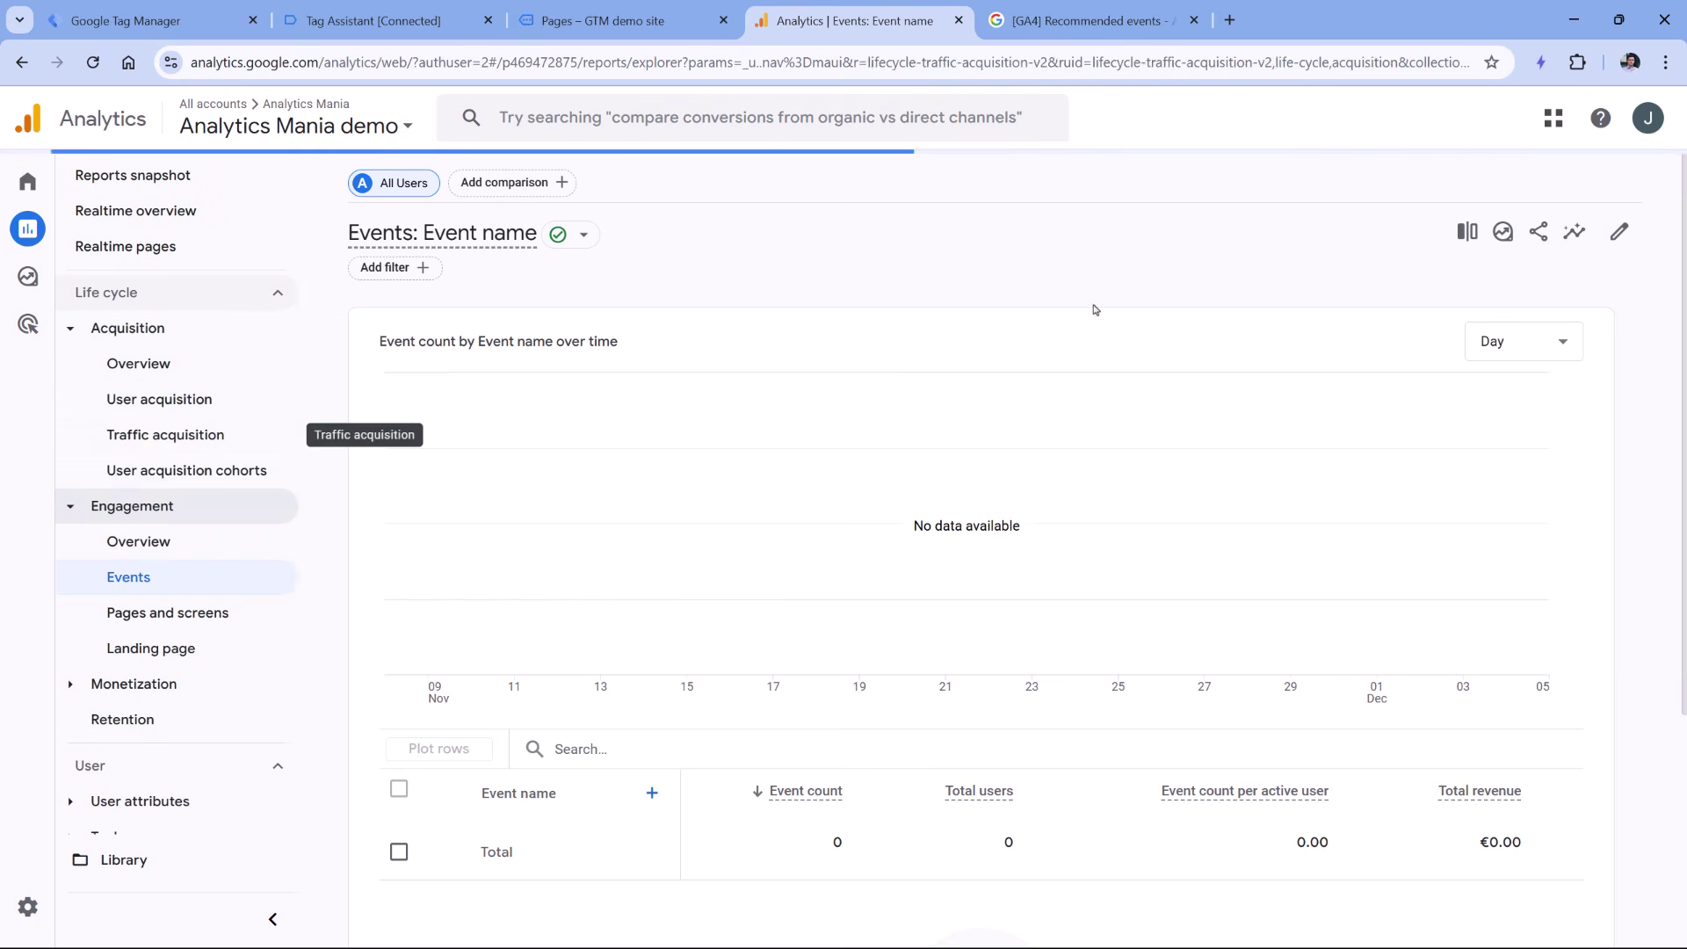
scroll(965, 286, down, 5)
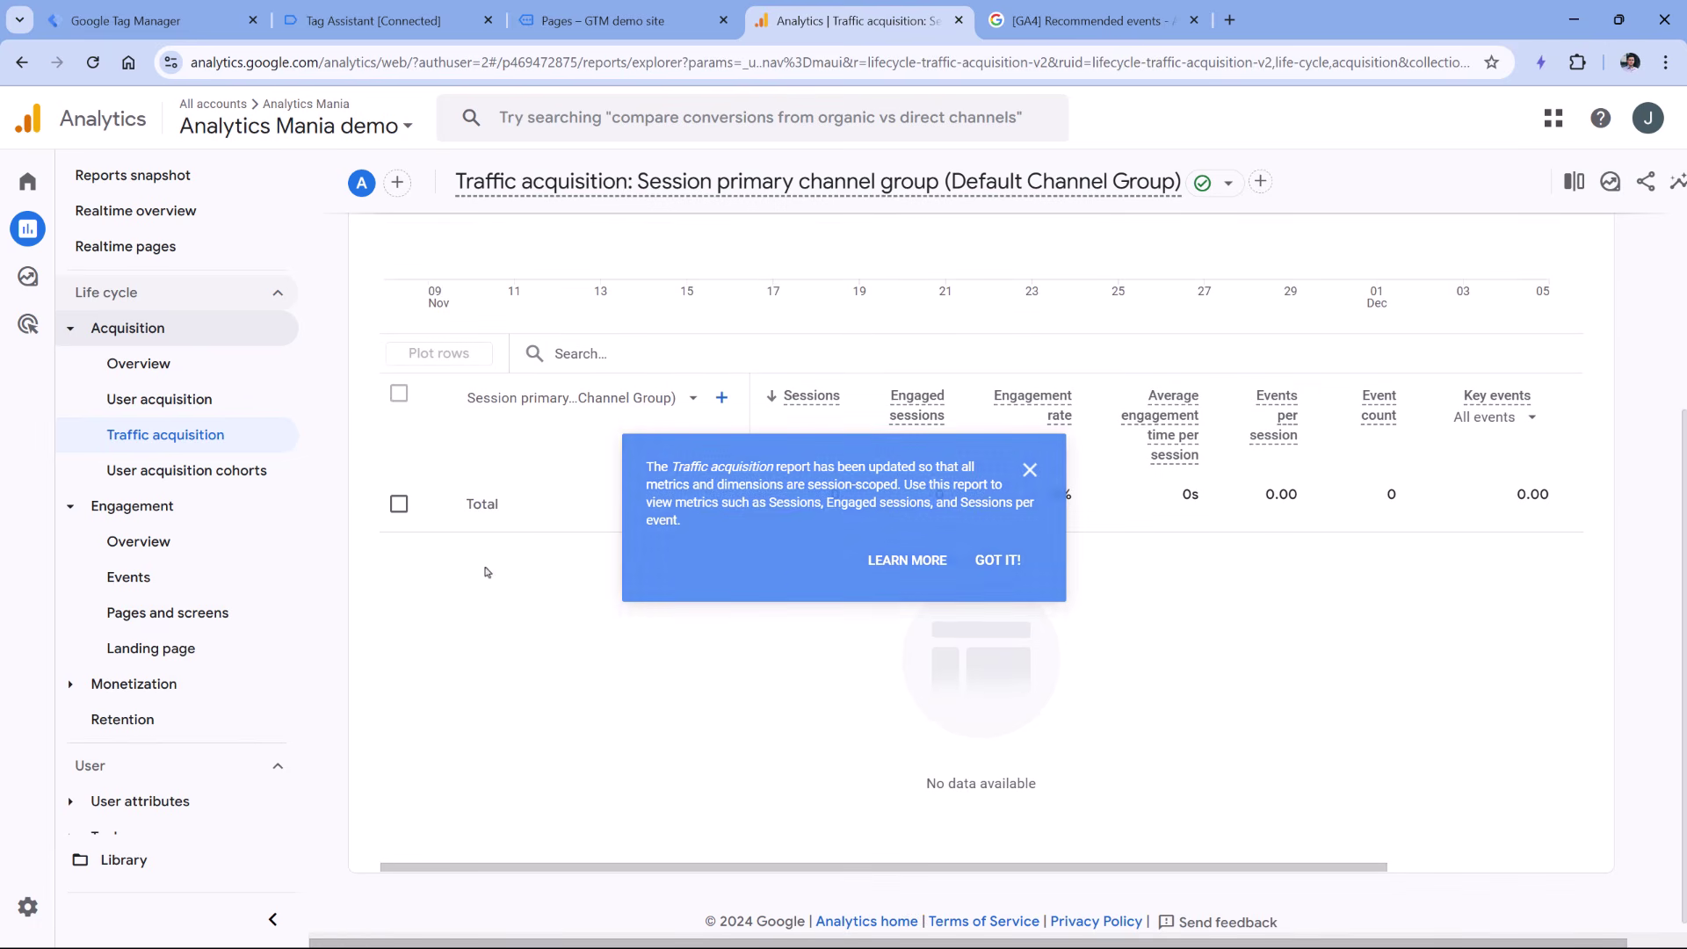
click(975, 557)
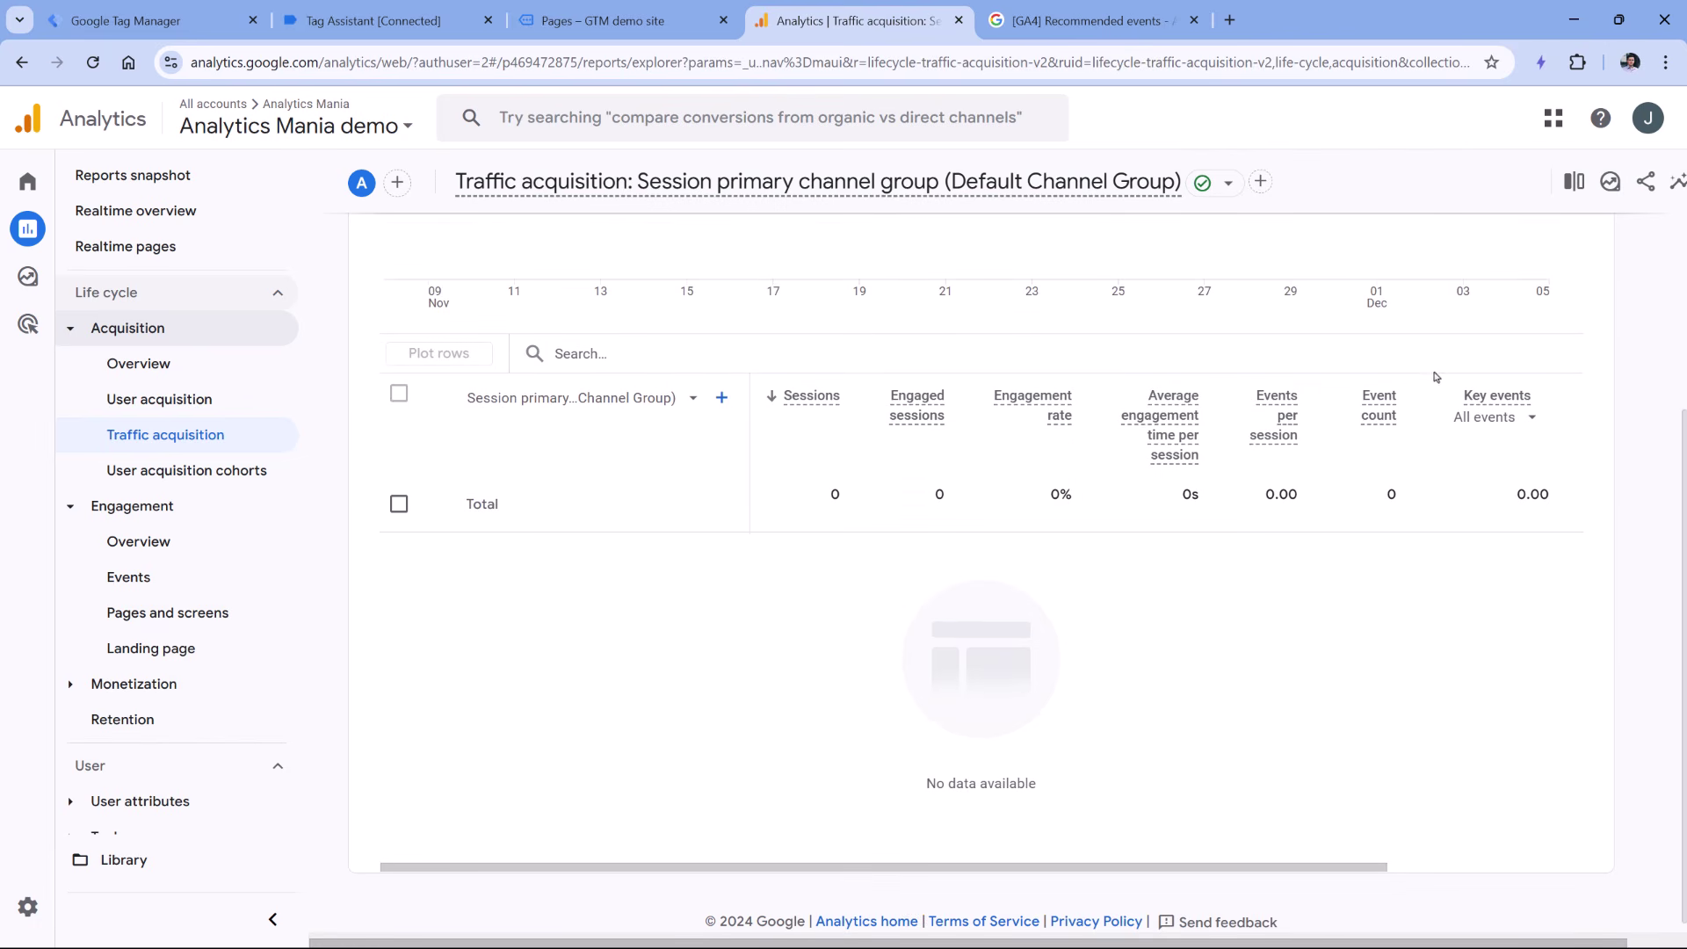
drag(1050, 870, 1354, 872)
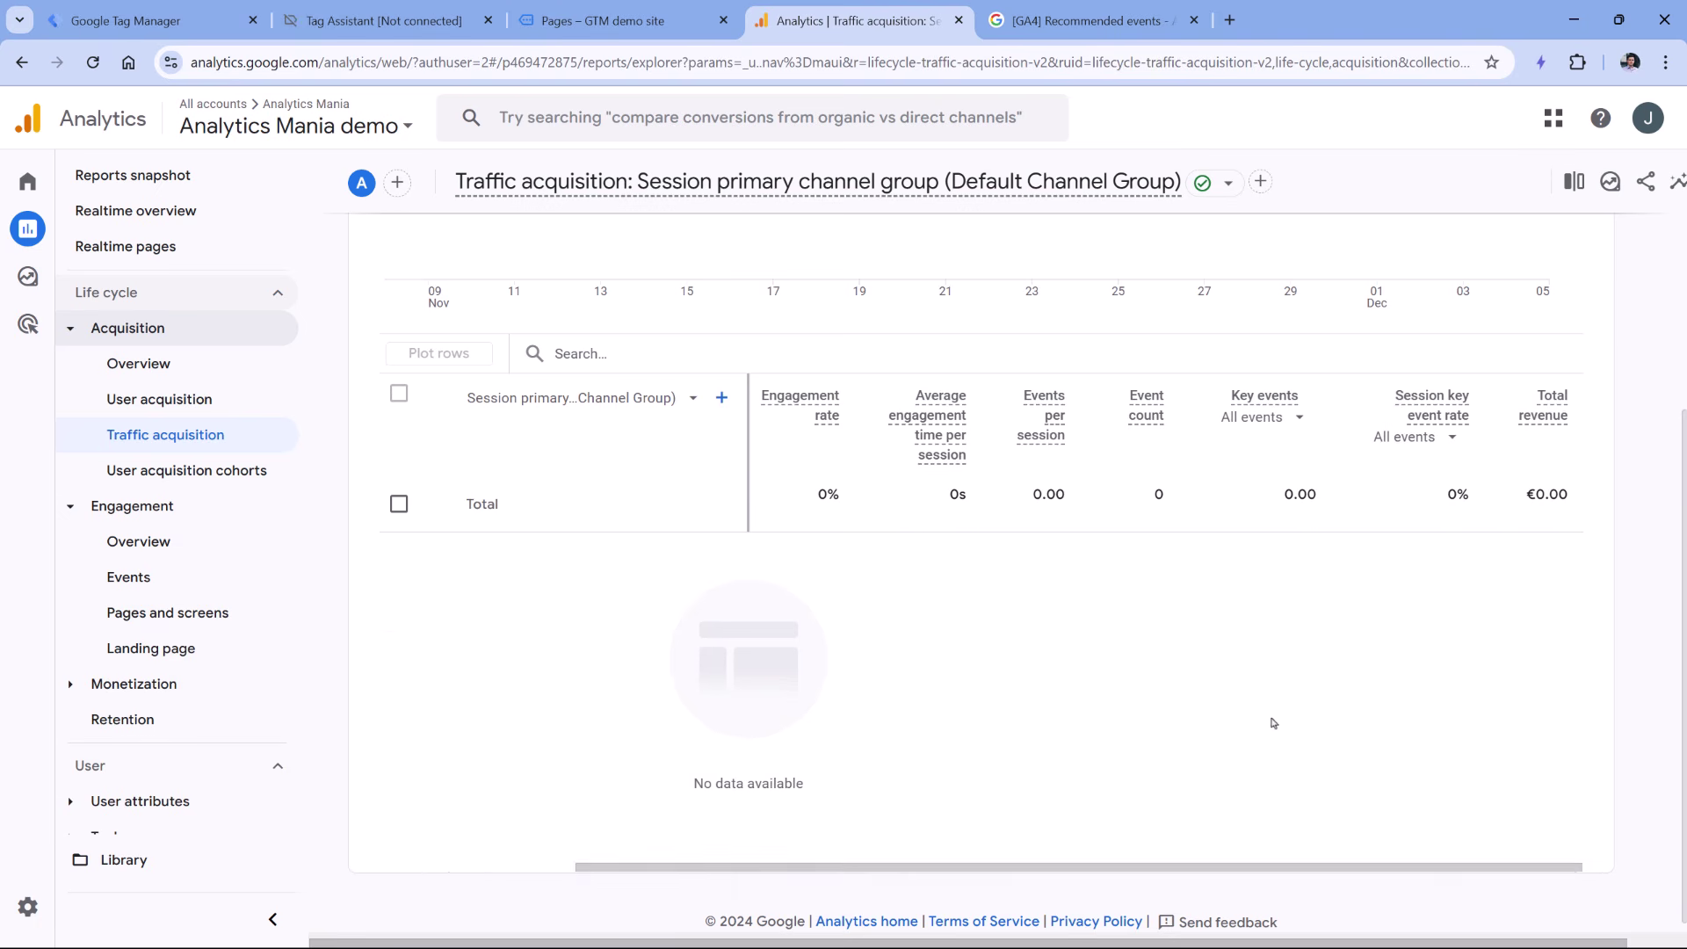
scroll(1270, 726, up, 4)
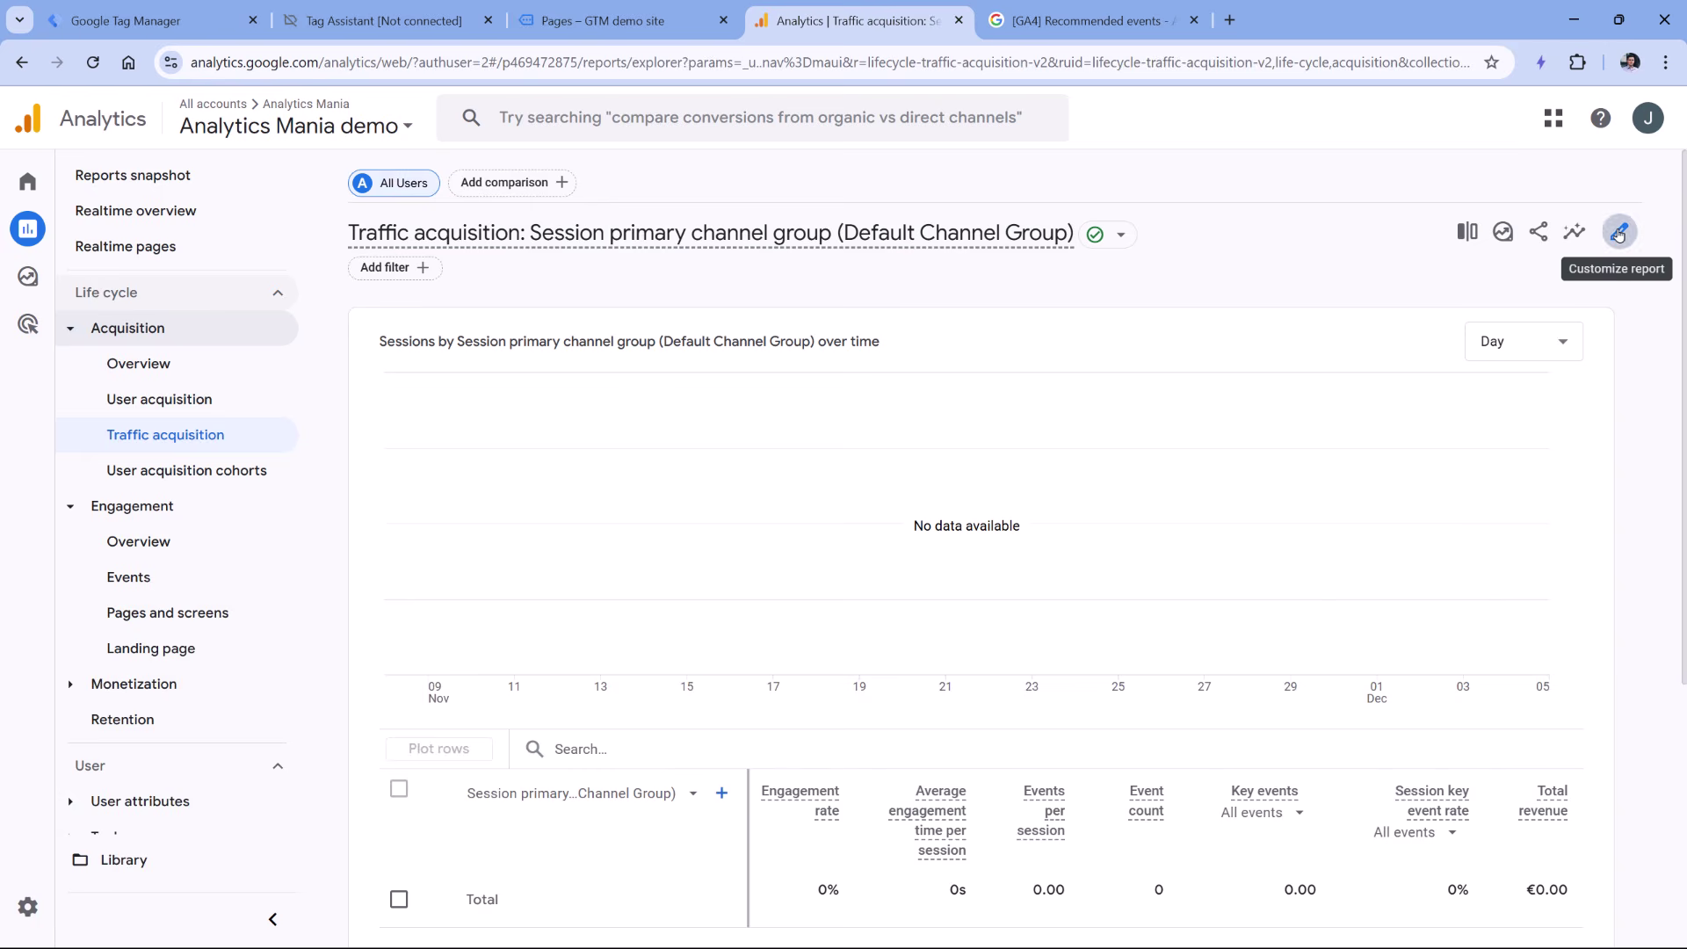
Open the Traffic acquisition report's customization, search the metrics for "event count" and leave without applying changes.
click(1619, 234)
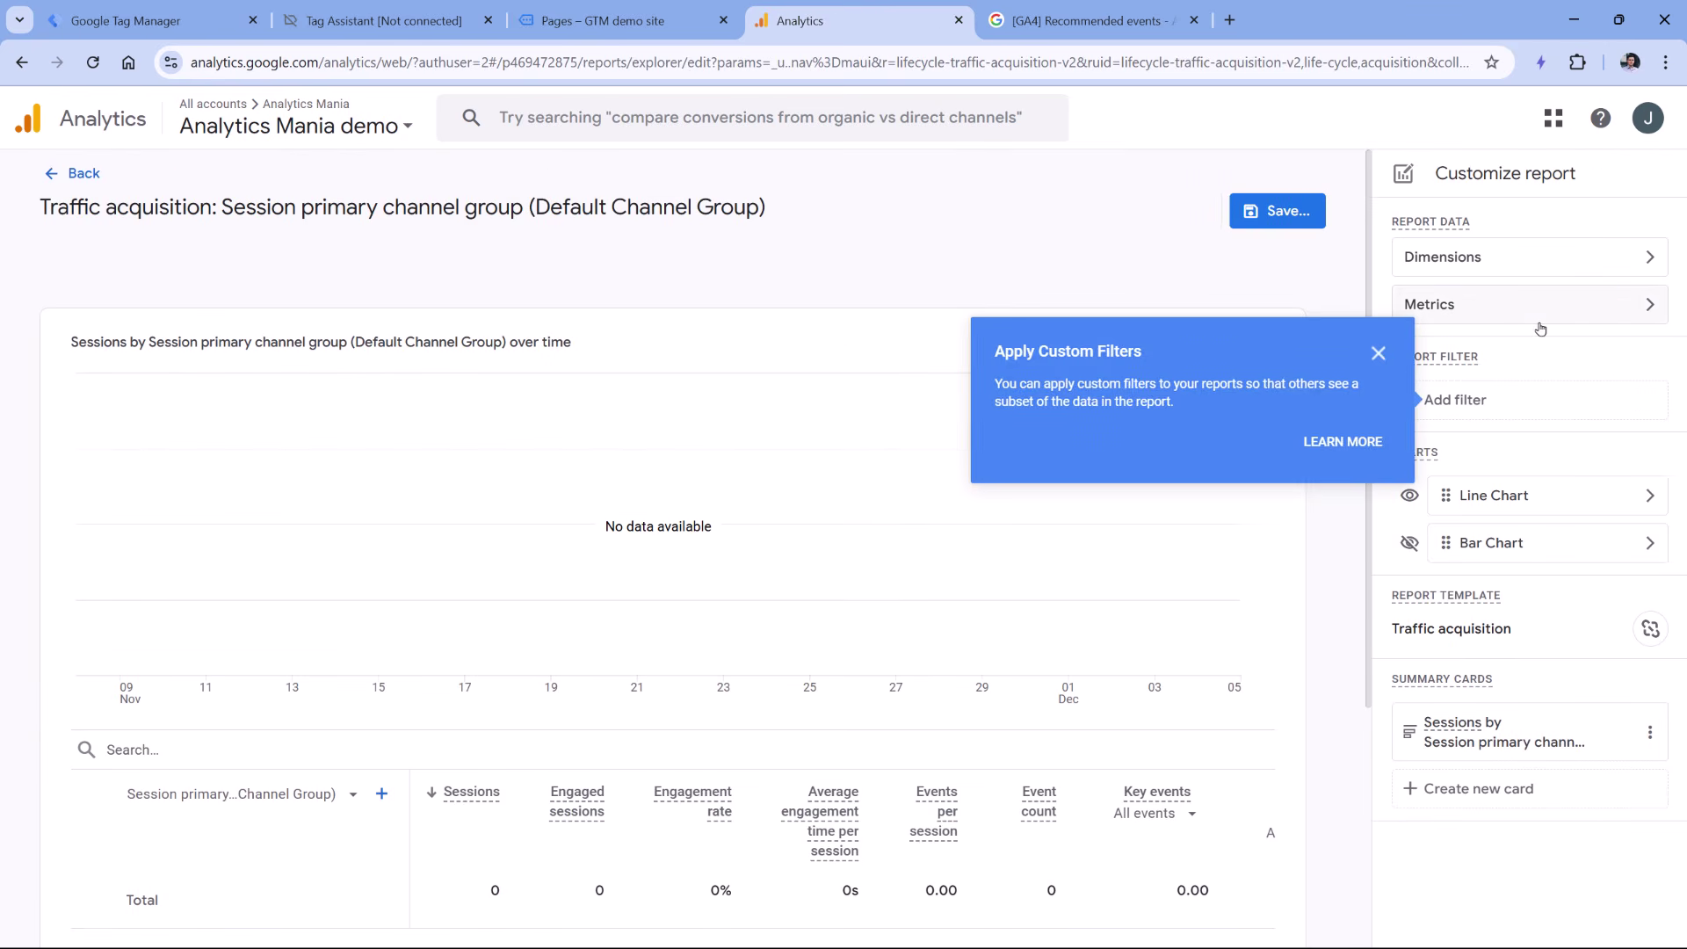
click(1378, 354)
click(1640, 304)
click(1480, 718)
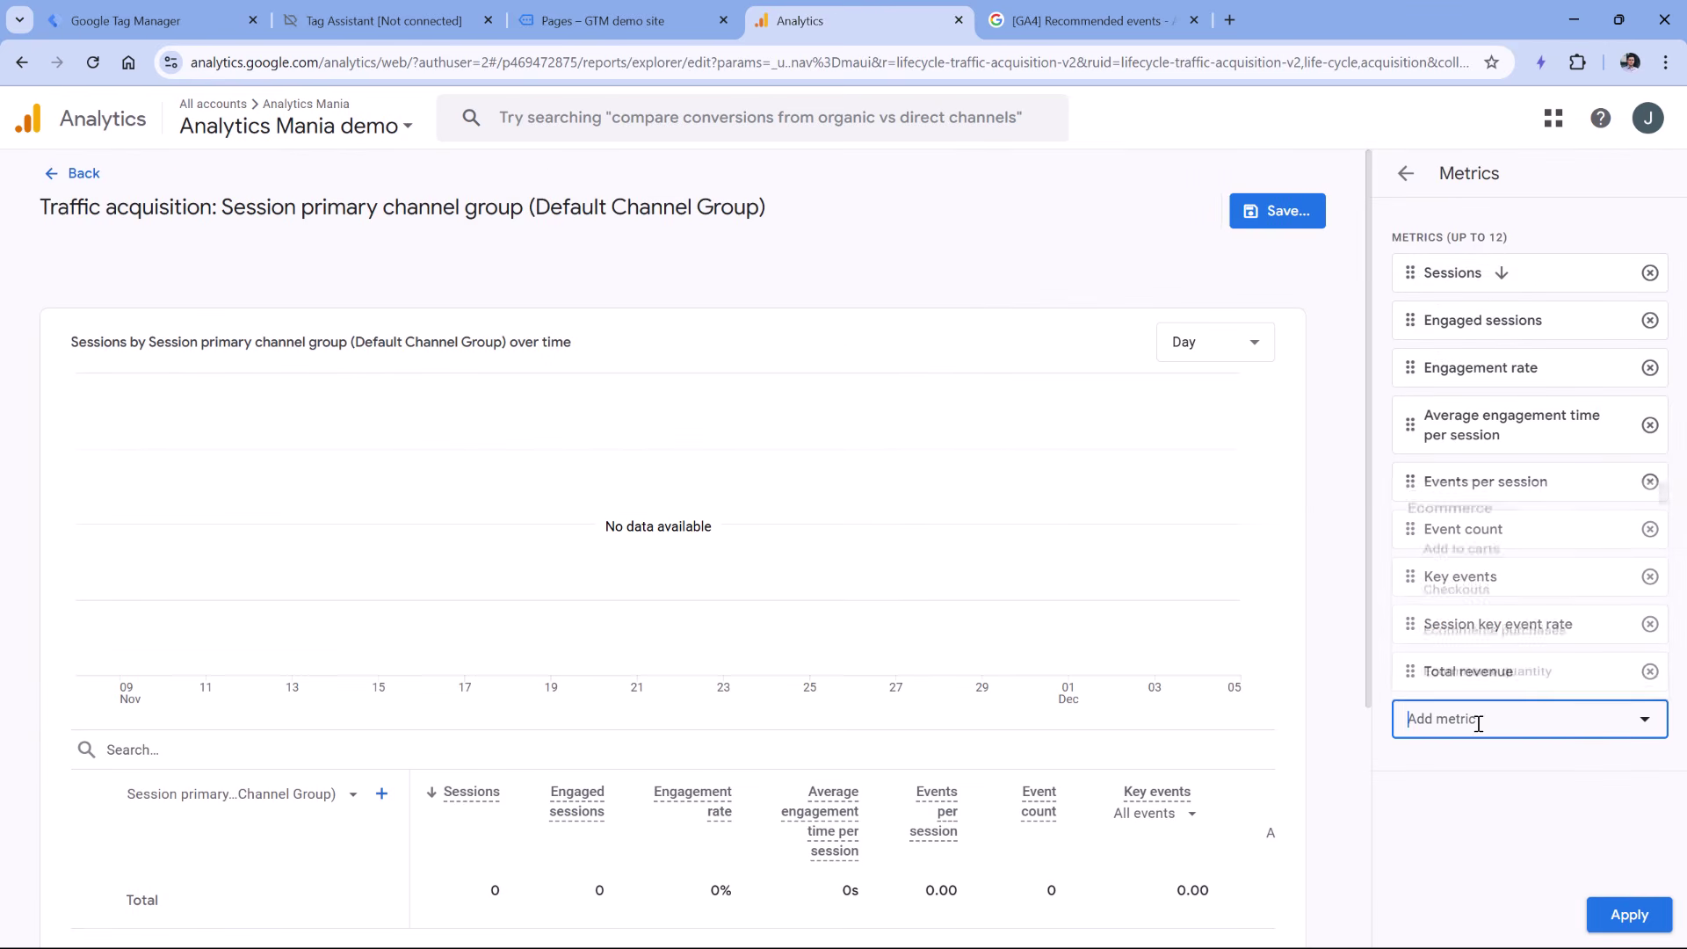
text(event count)
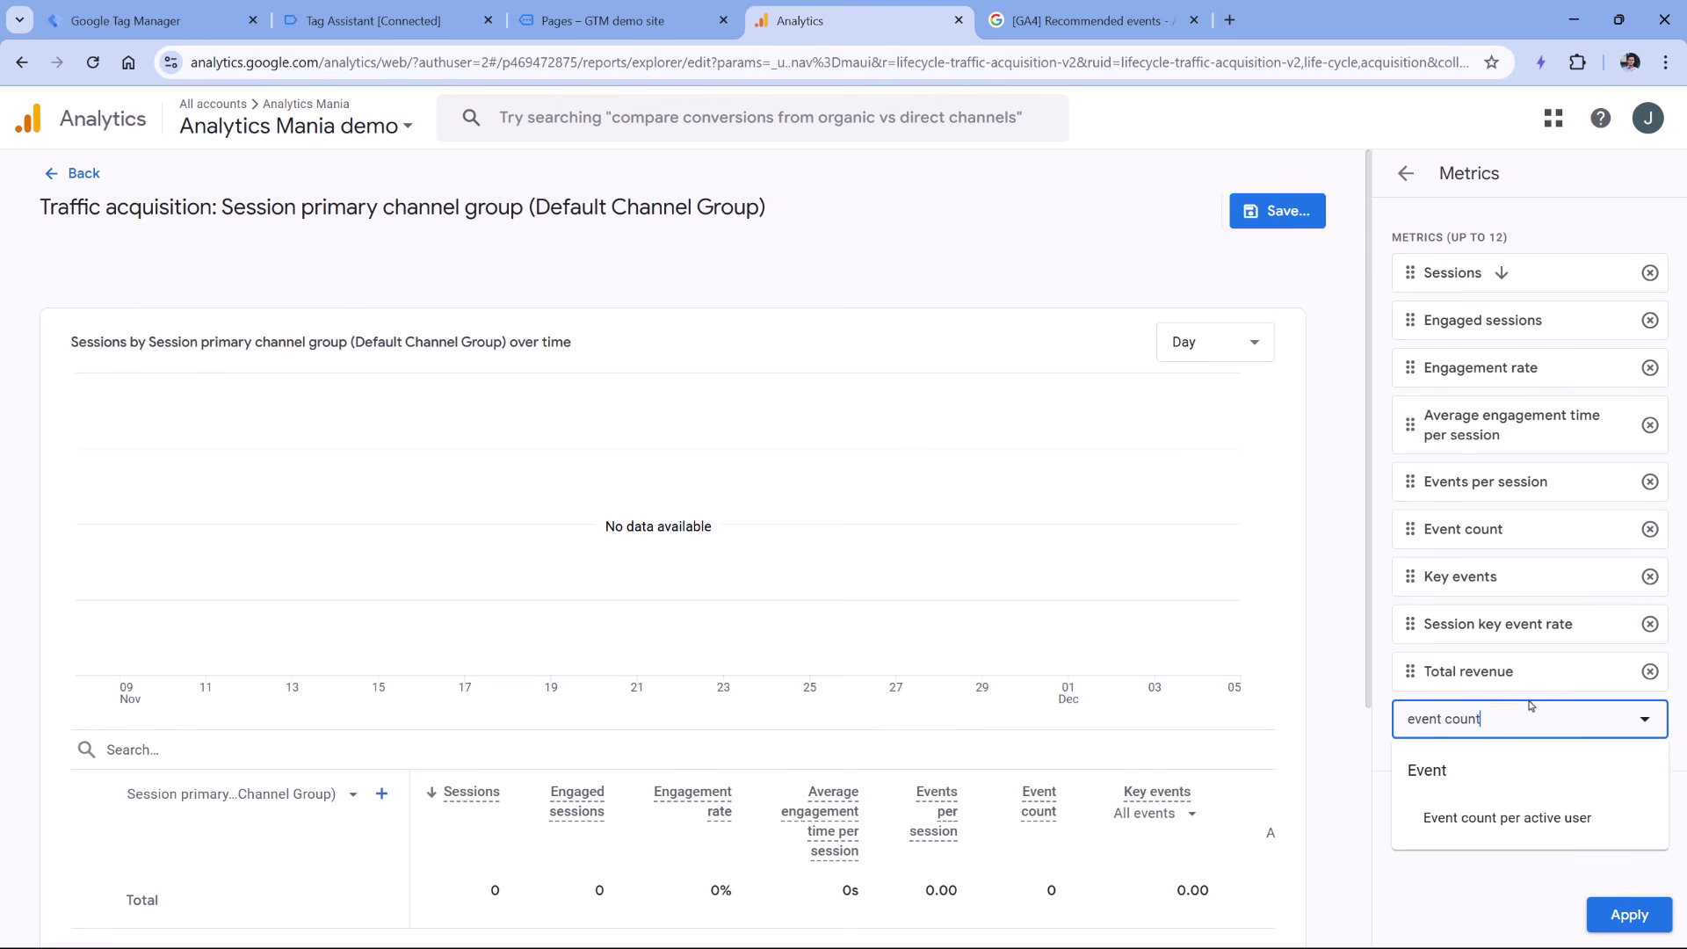
scroll(1046, 809, down, 2)
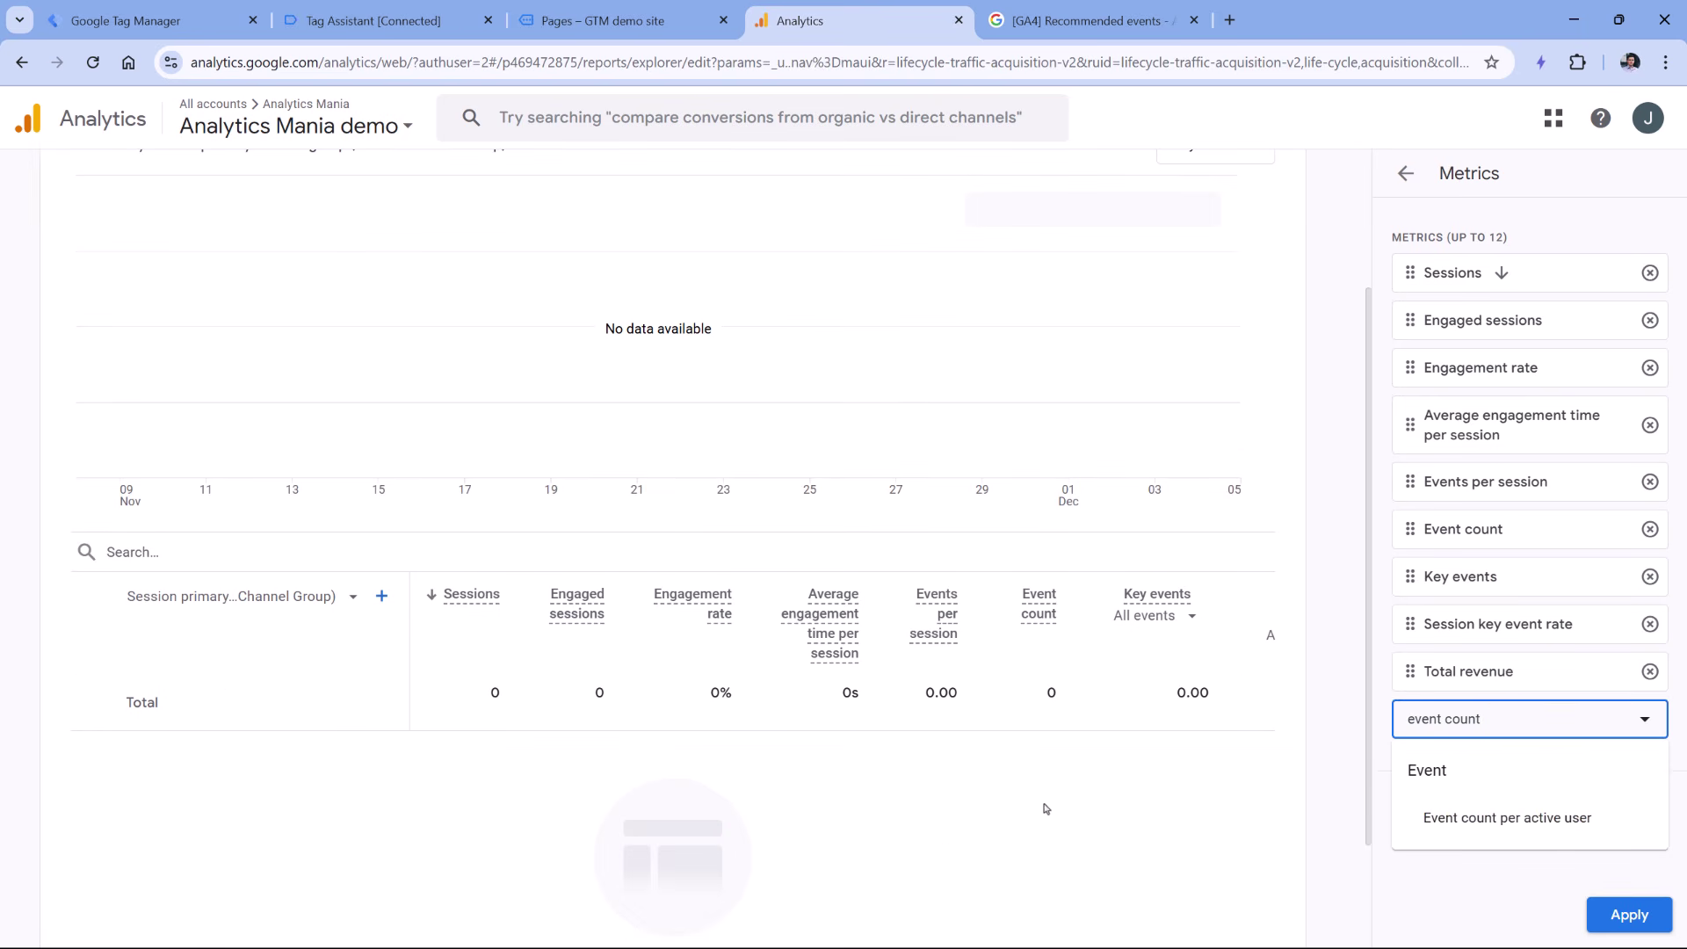
key(Escape)
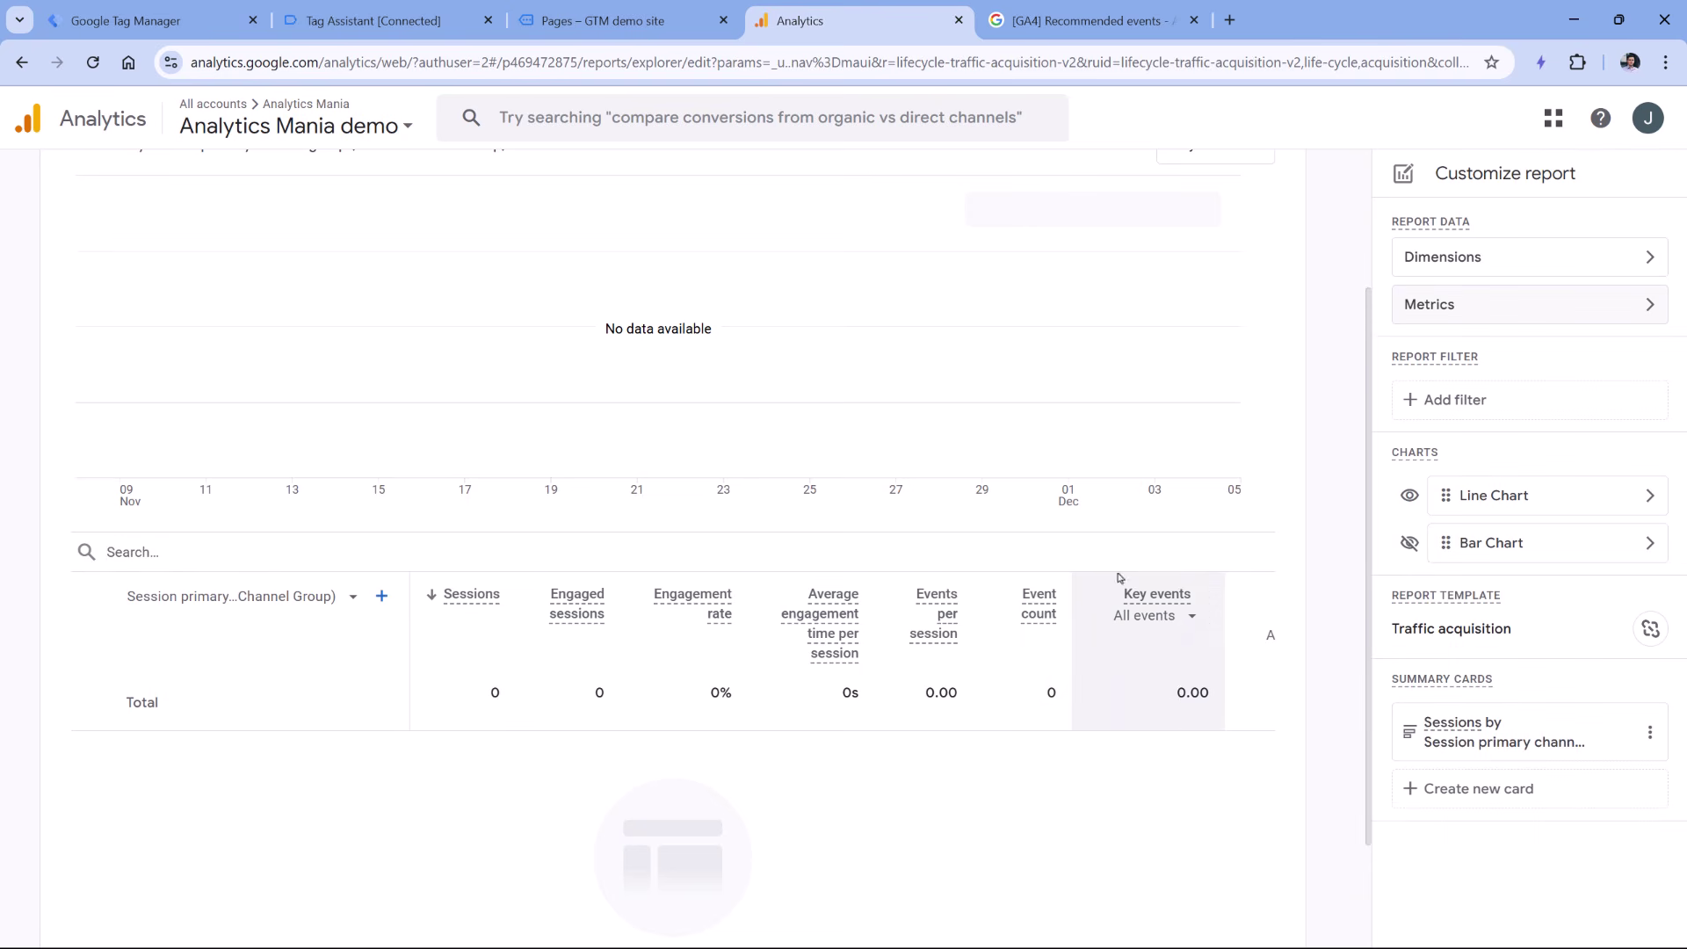
scroll(1037, 651, up, 2)
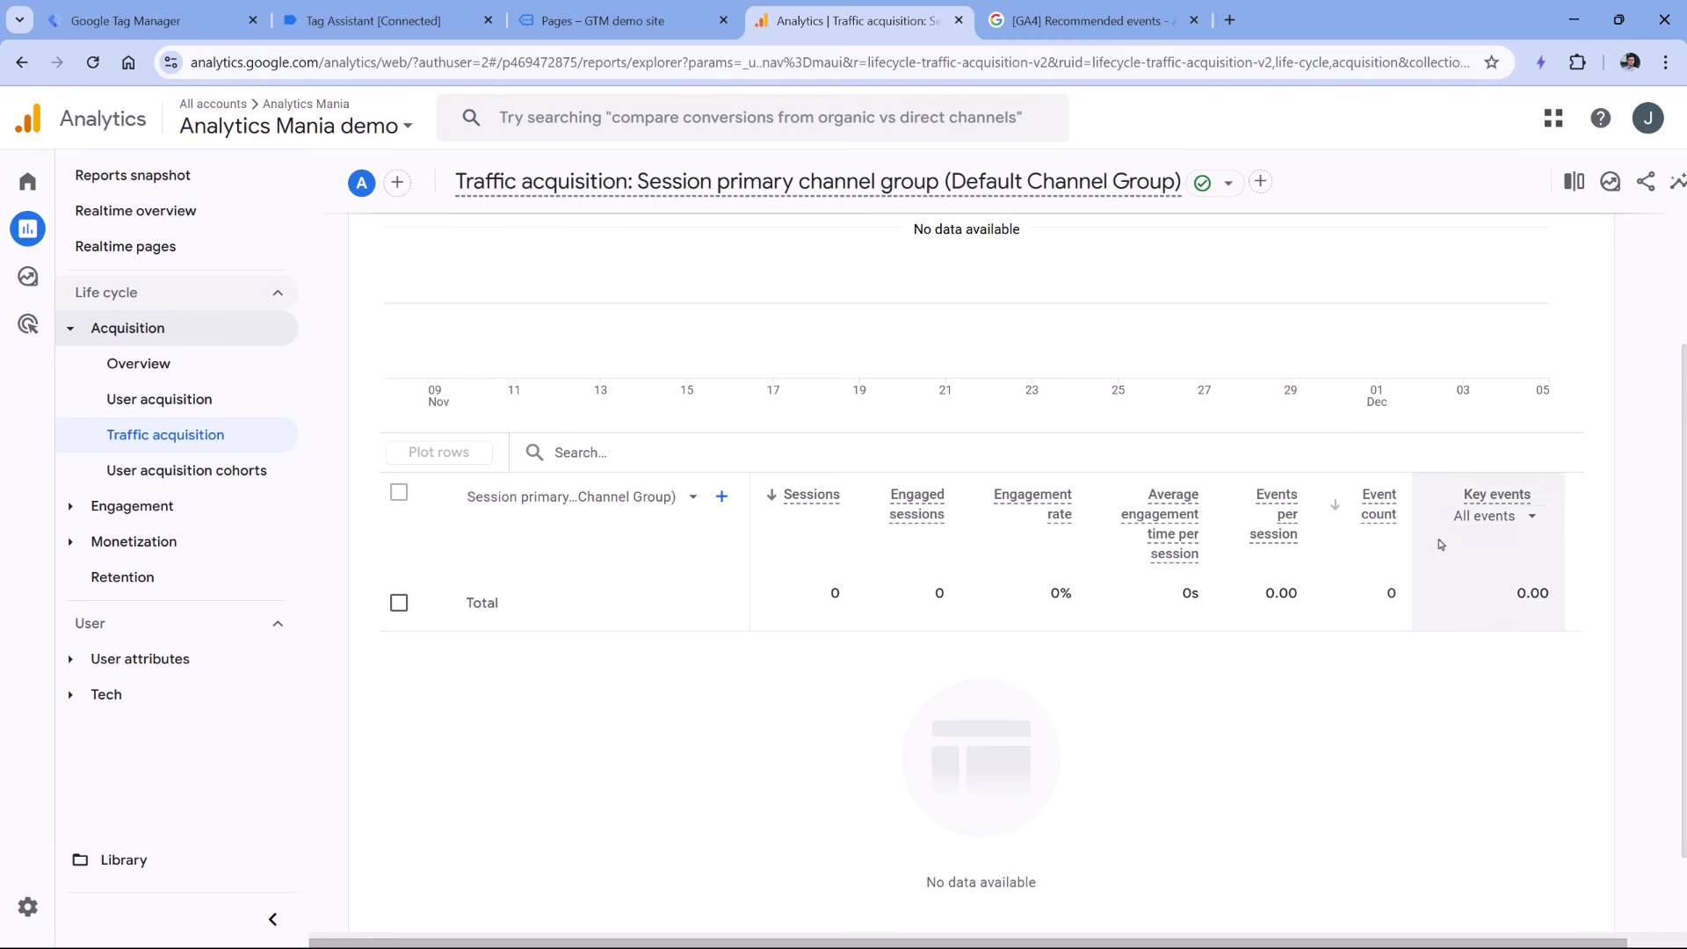
Inspect the event selector on the Key events column of the traffic acquisition table.
click(1487, 520)
click(1488, 530)
click(1379, 530)
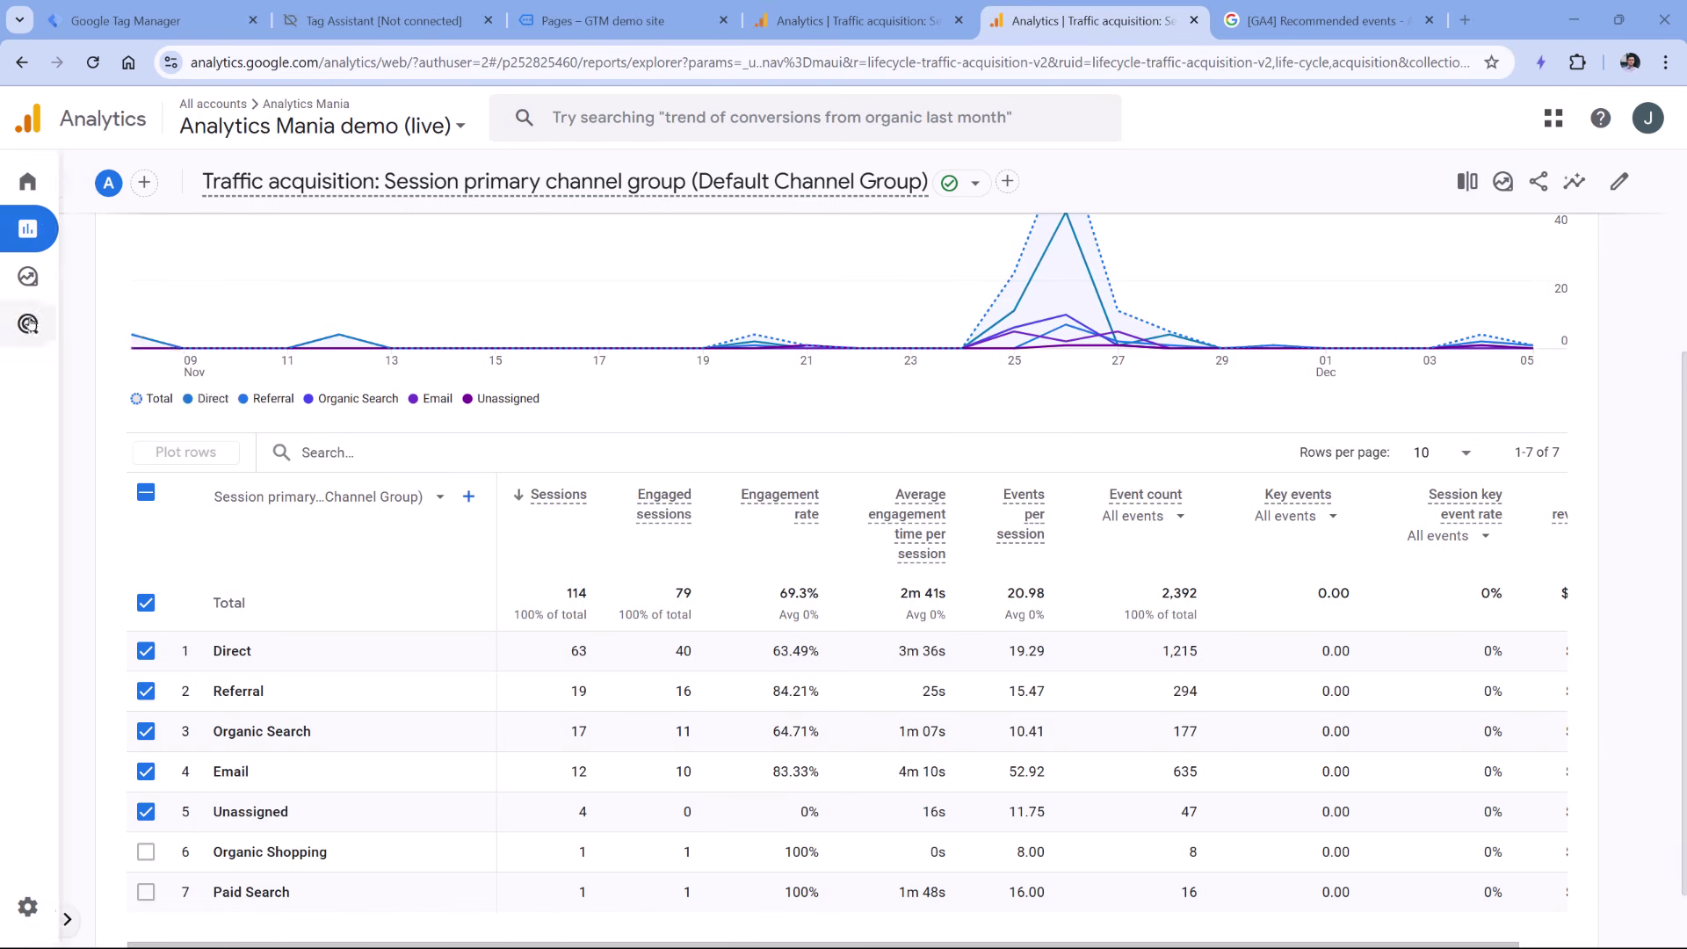
In the live demo property, expand the report navigation, open the custom Traffic acquisition report and examine its source / medium table.
mouse_move(128, 841)
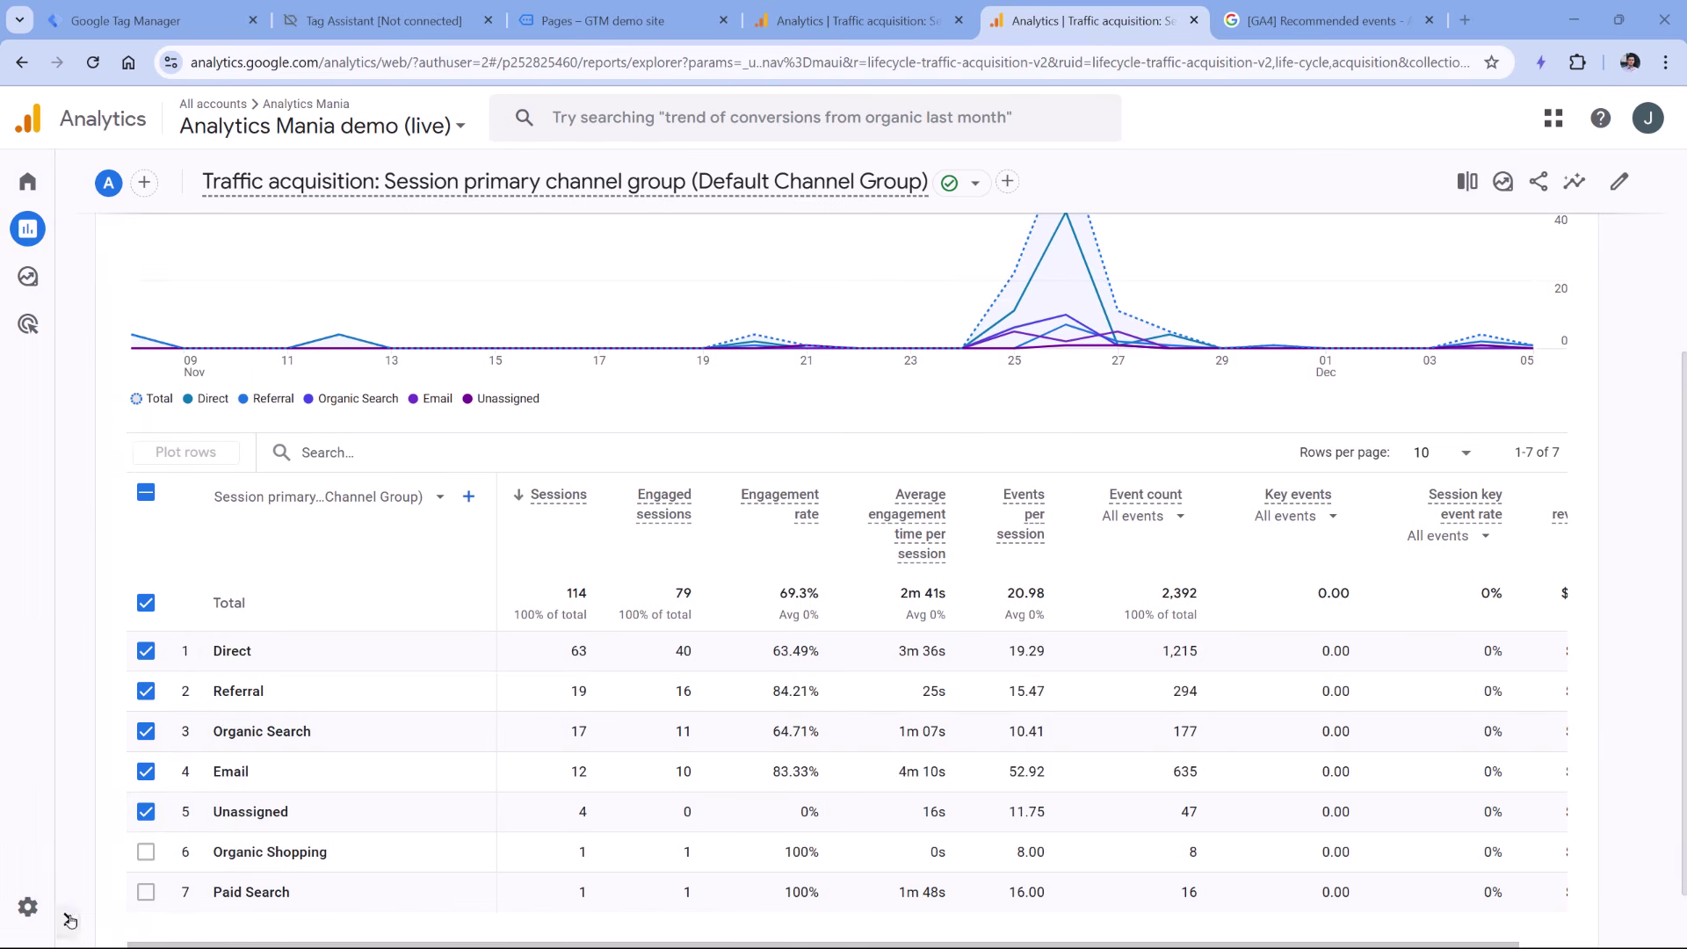
click(70, 920)
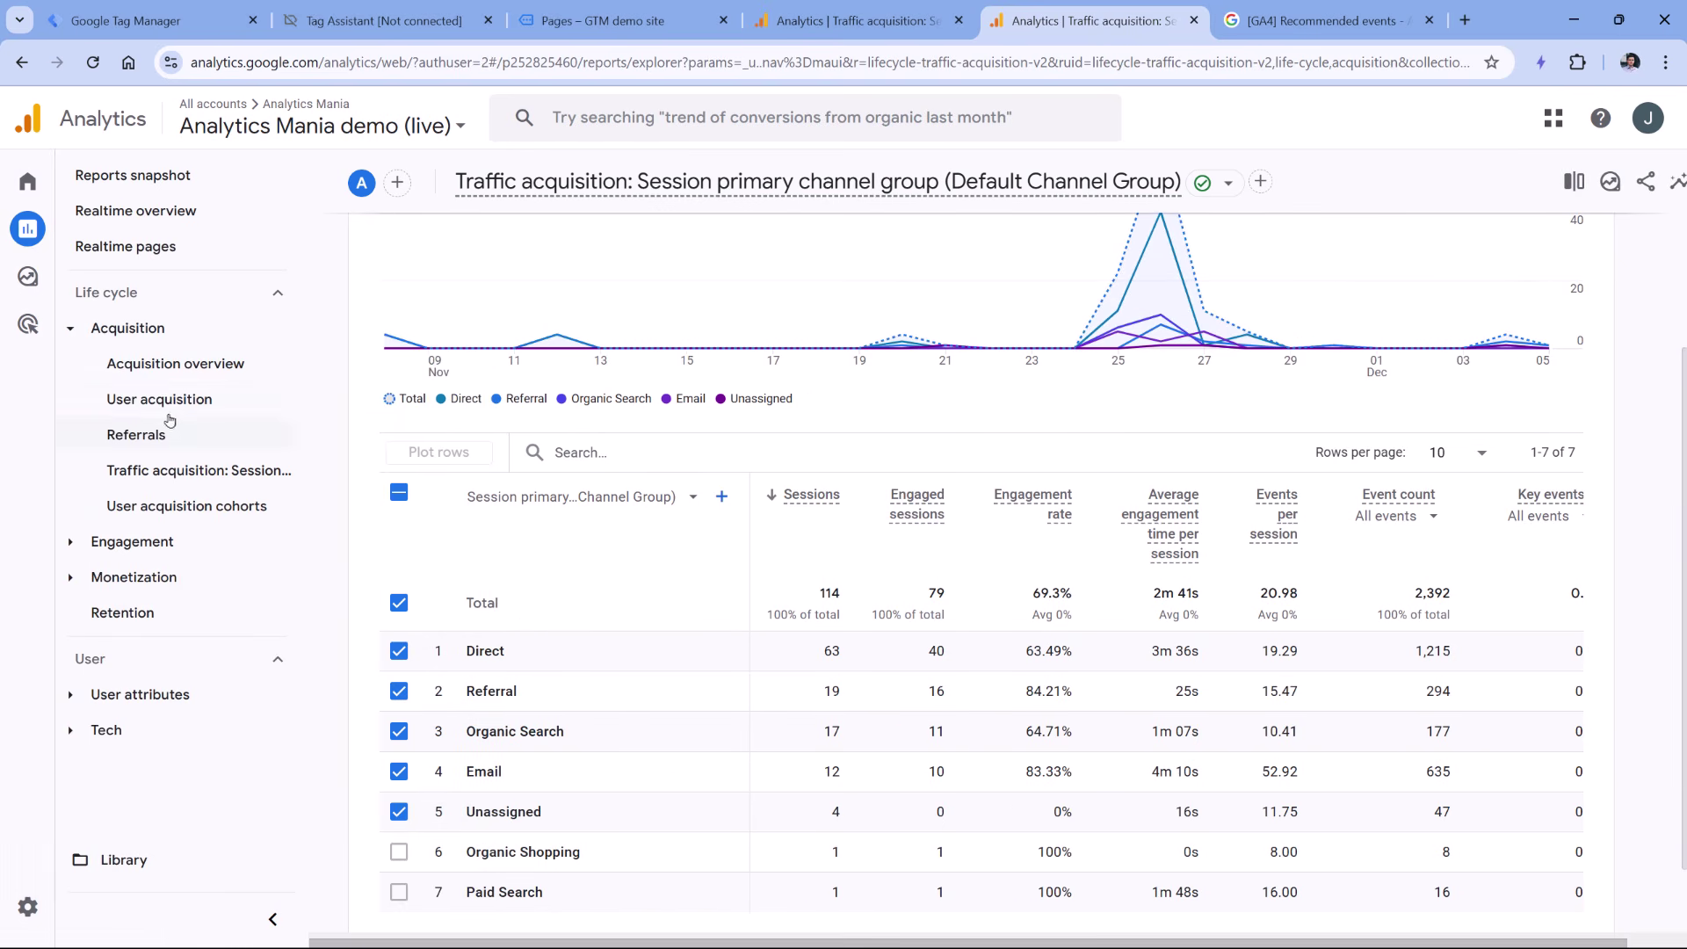
click(188, 470)
scroll(545, 571, down, 5)
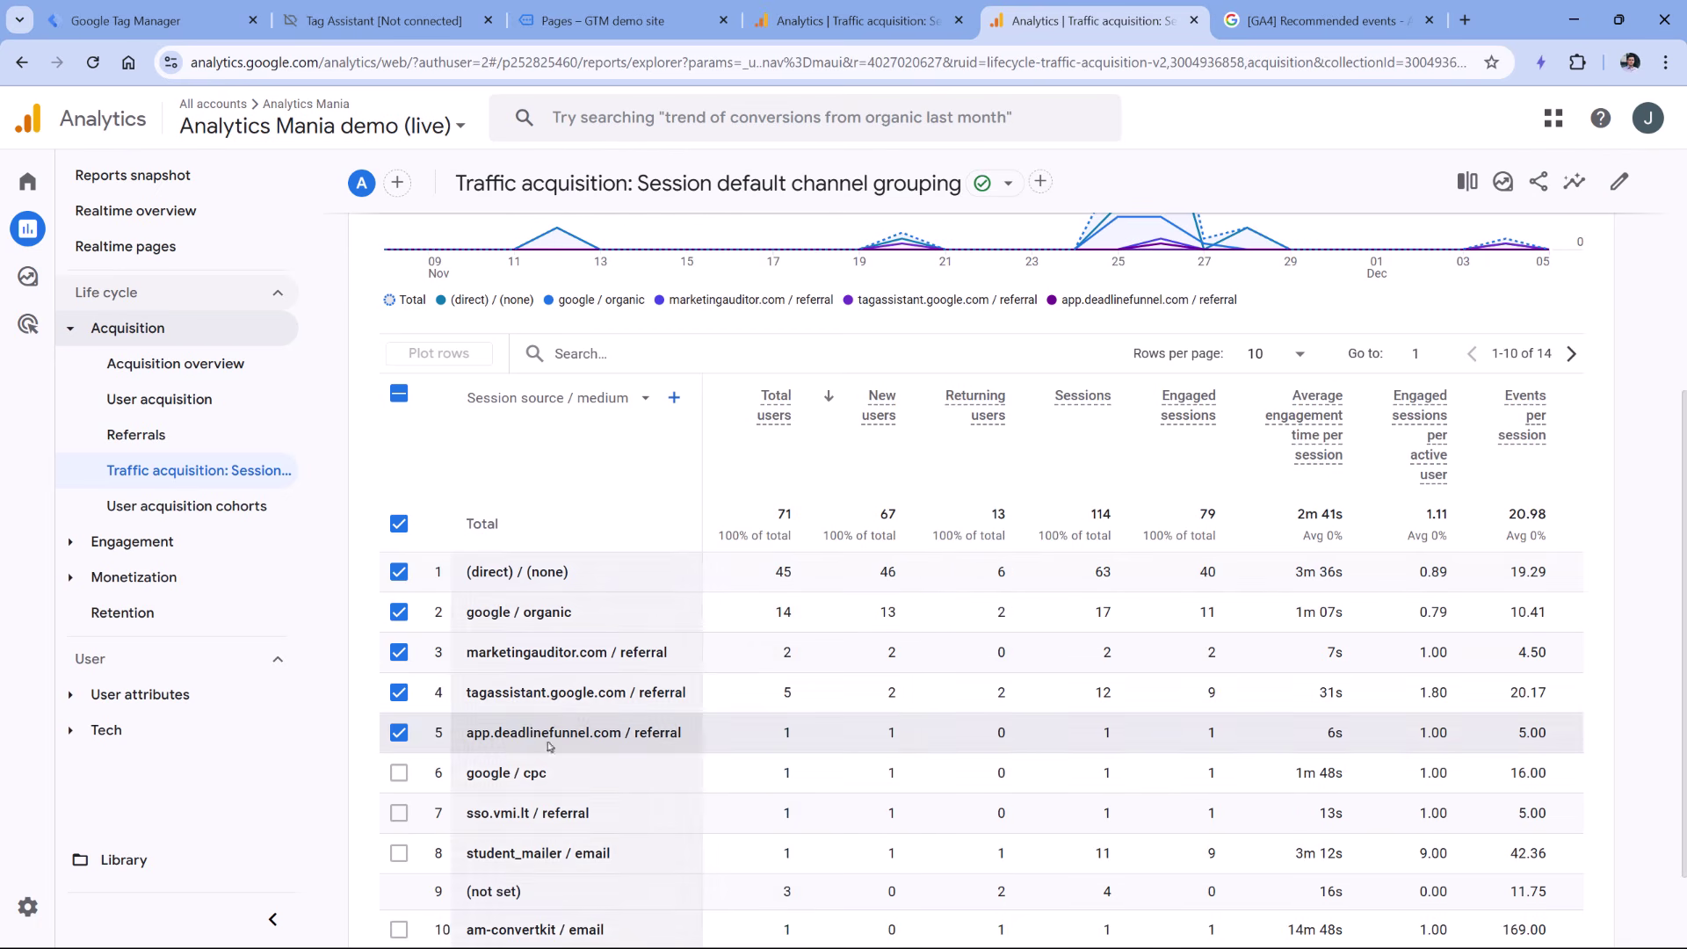
scroll(1117, 597, up, 1)
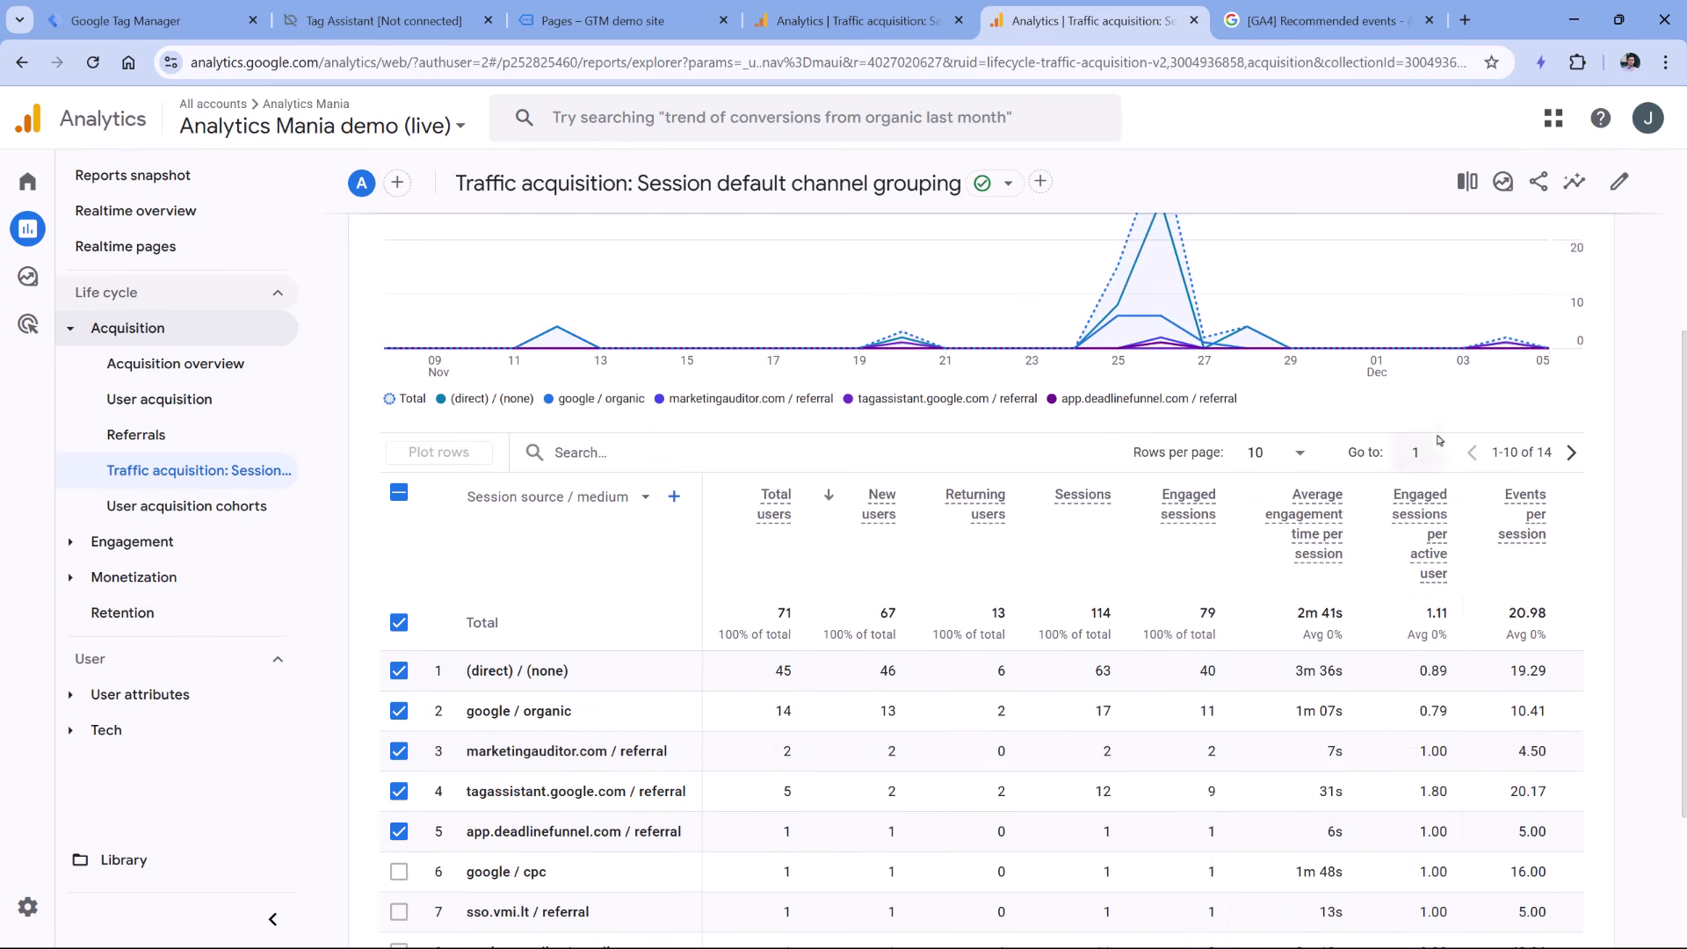
Limit the Event count column of the source / medium table to the form_submission event.
scroll(890, 849, down, 1)
scroll(890, 849, down, 2)
drag(795, 873, 1177, 844)
scroll(1058, 603, up, 1)
click(1368, 406)
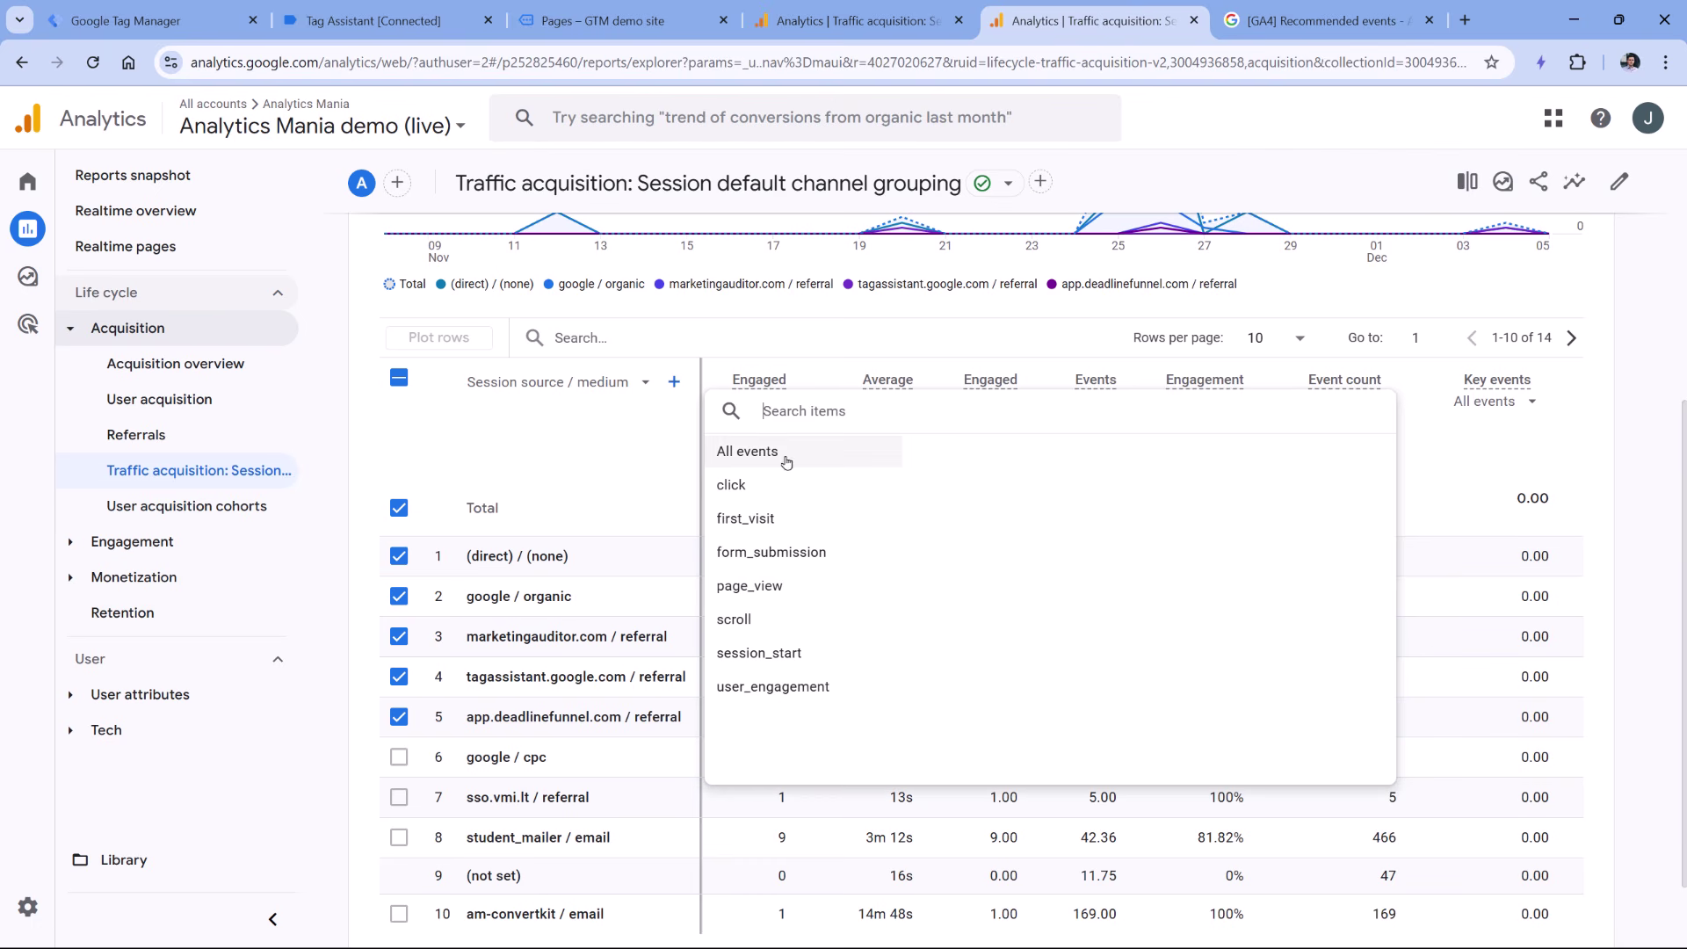
click(776, 559)
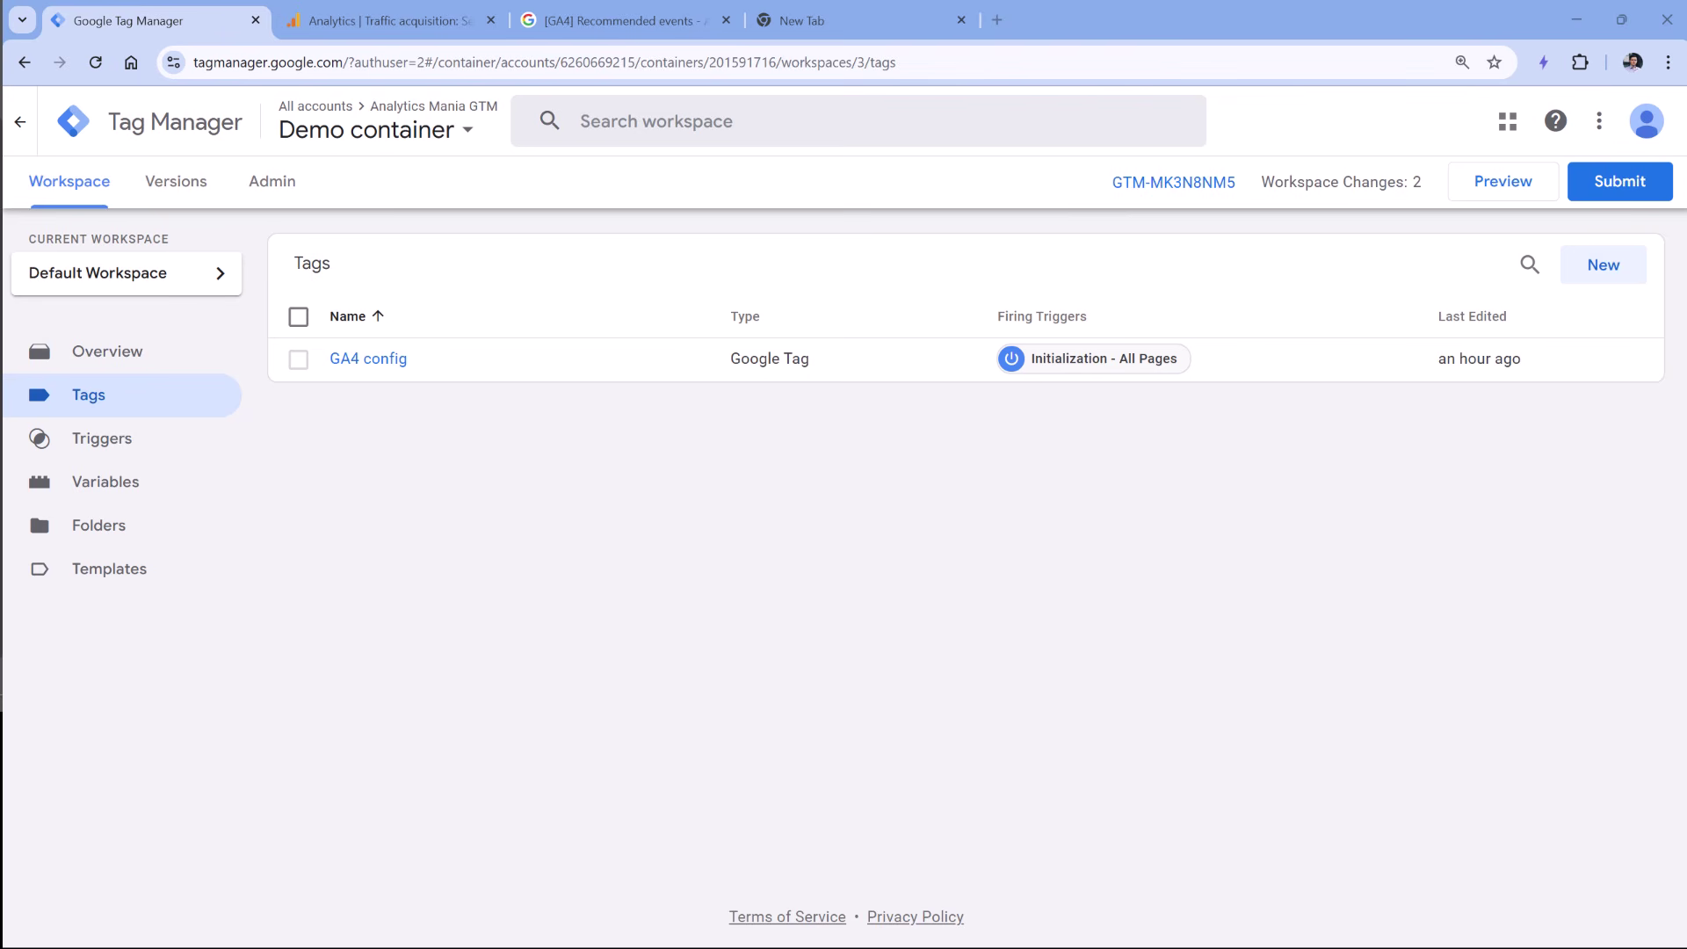
In Google Tag Manager, start a new trigger from the Triggers list, review the available trigger types and discard it.
click(103, 448)
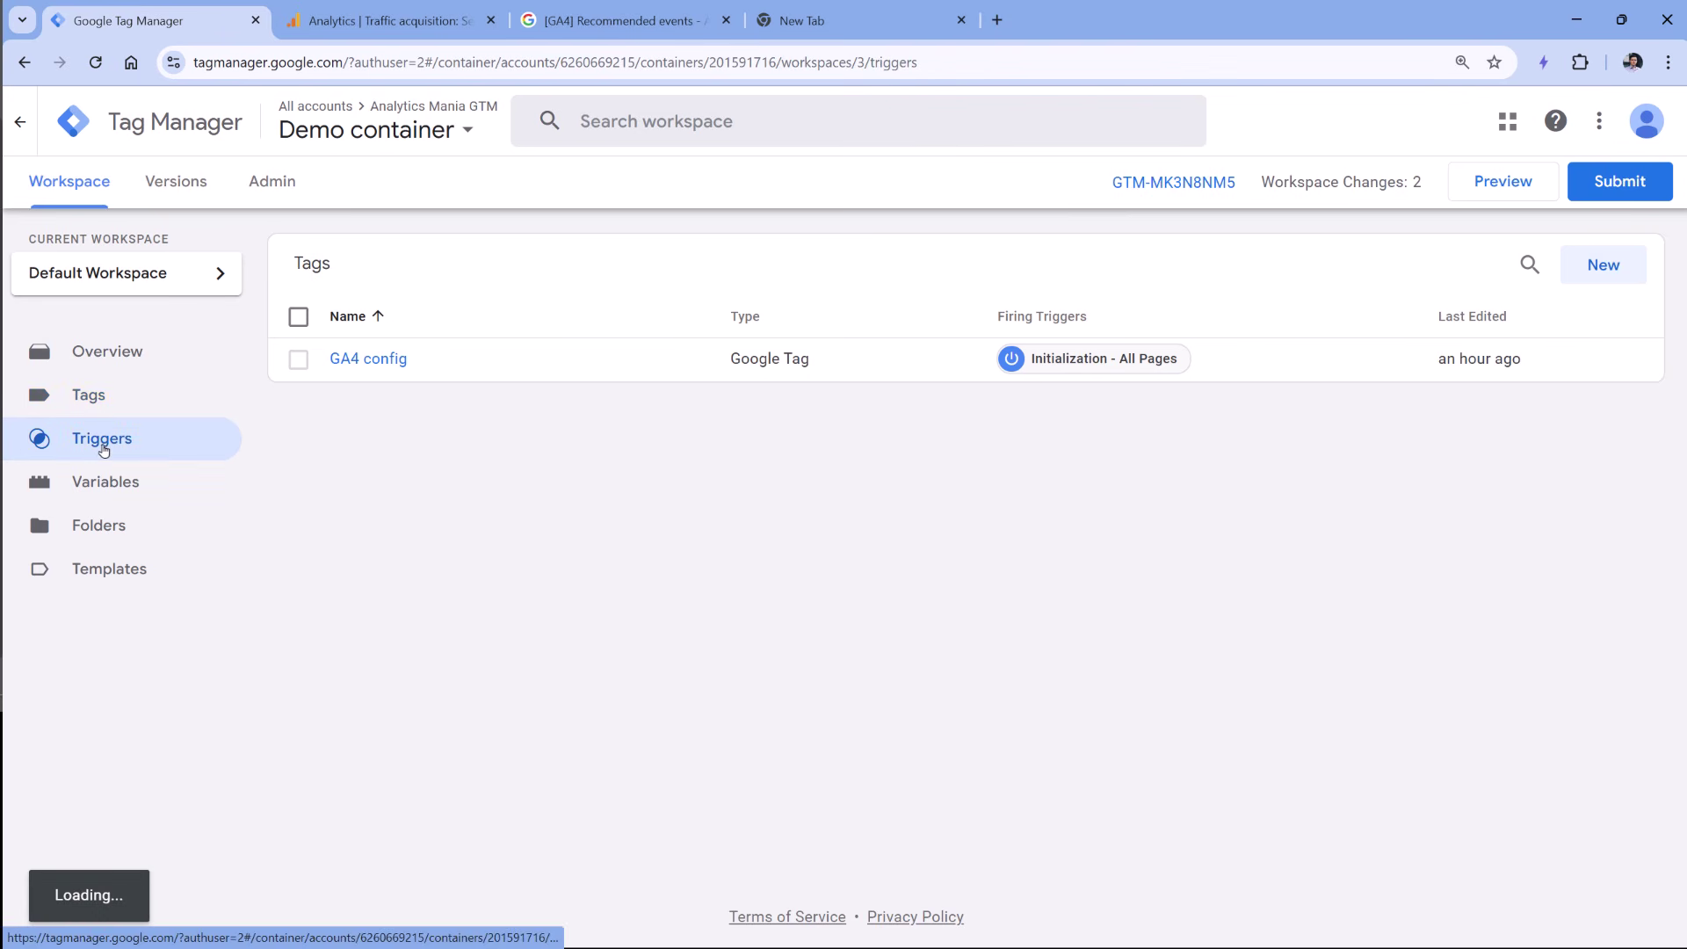
click(1595, 264)
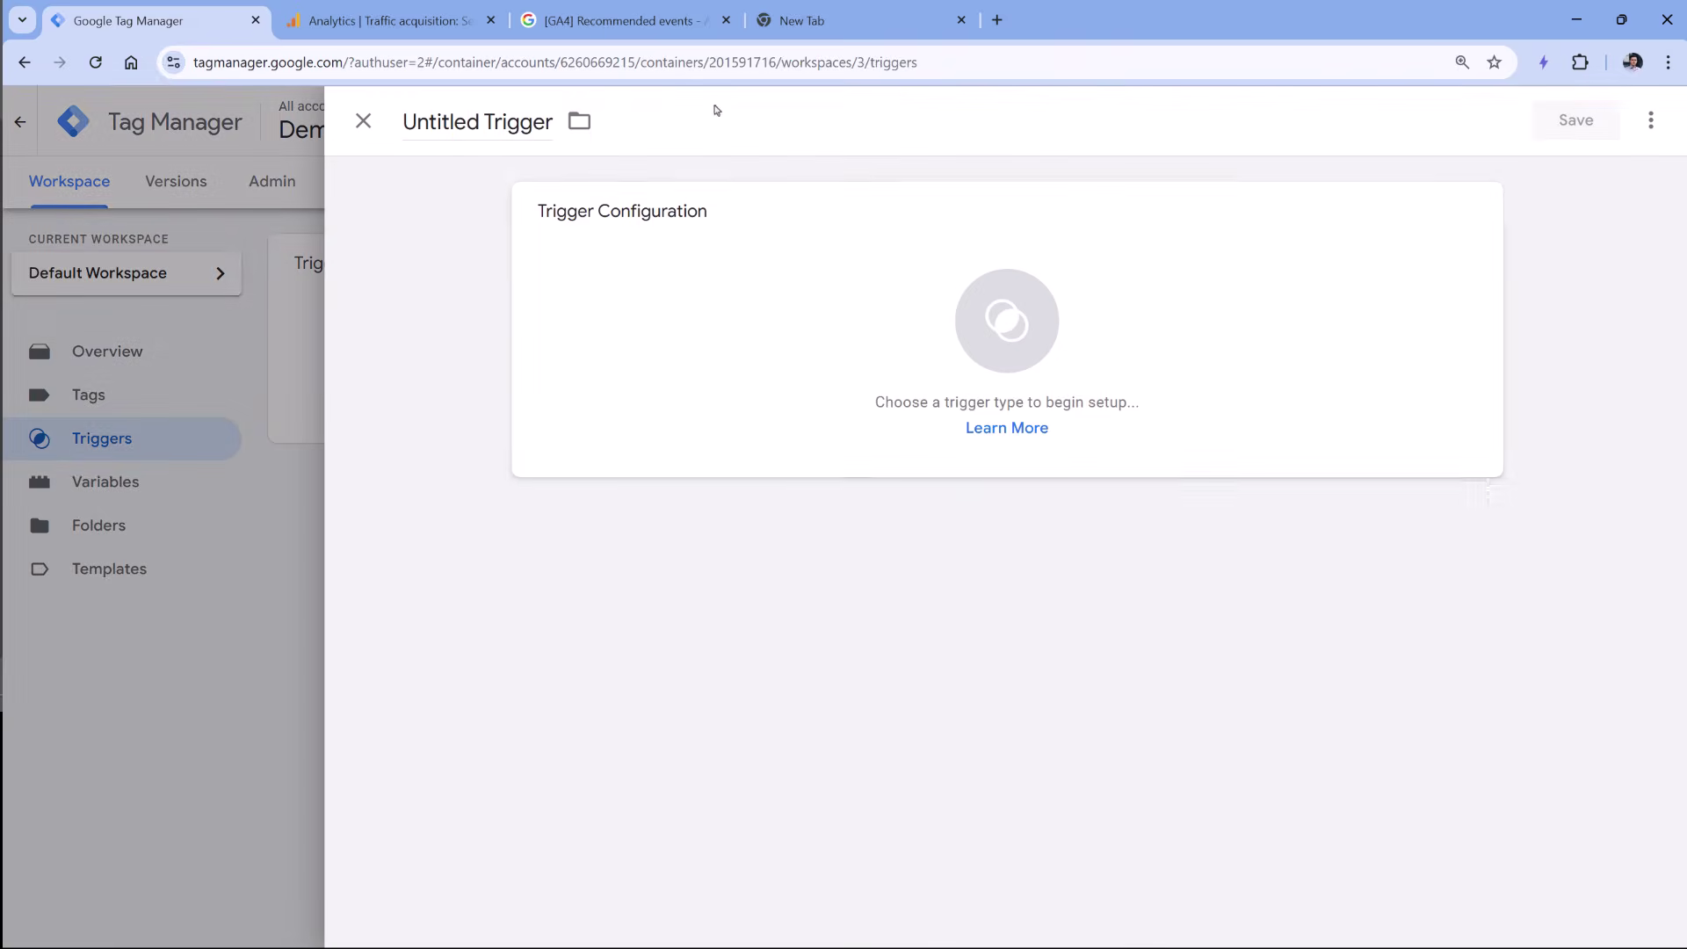
click(692, 330)
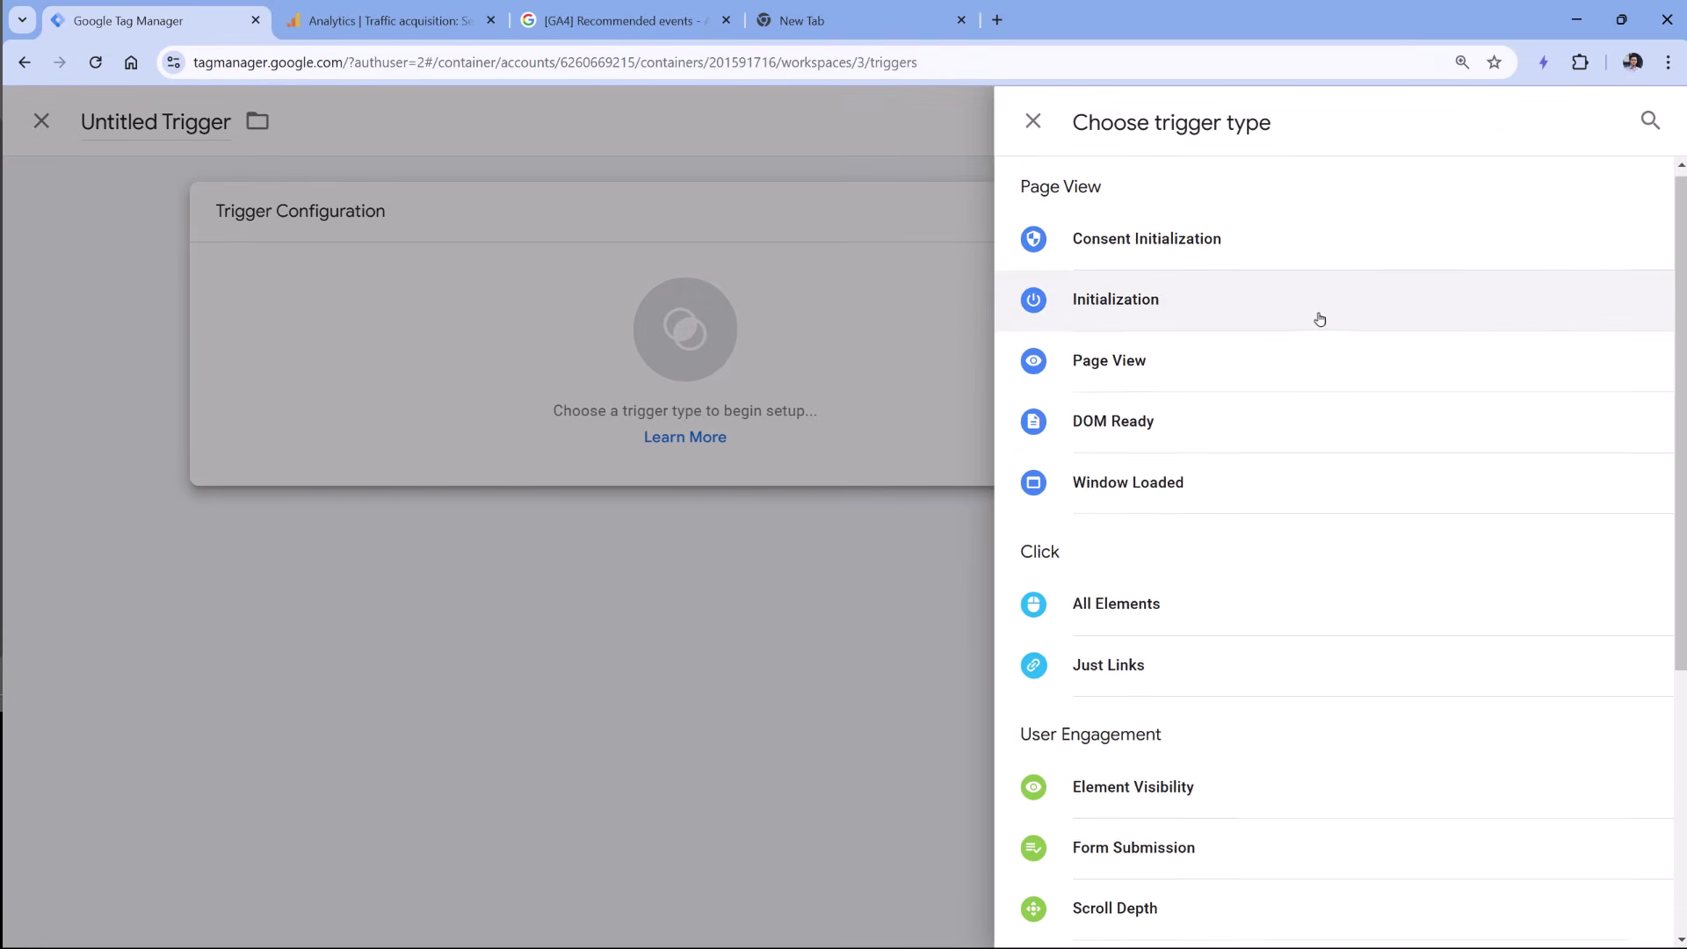
scroll(1314, 312, down, 3)
scroll(1307, 297, up, 4)
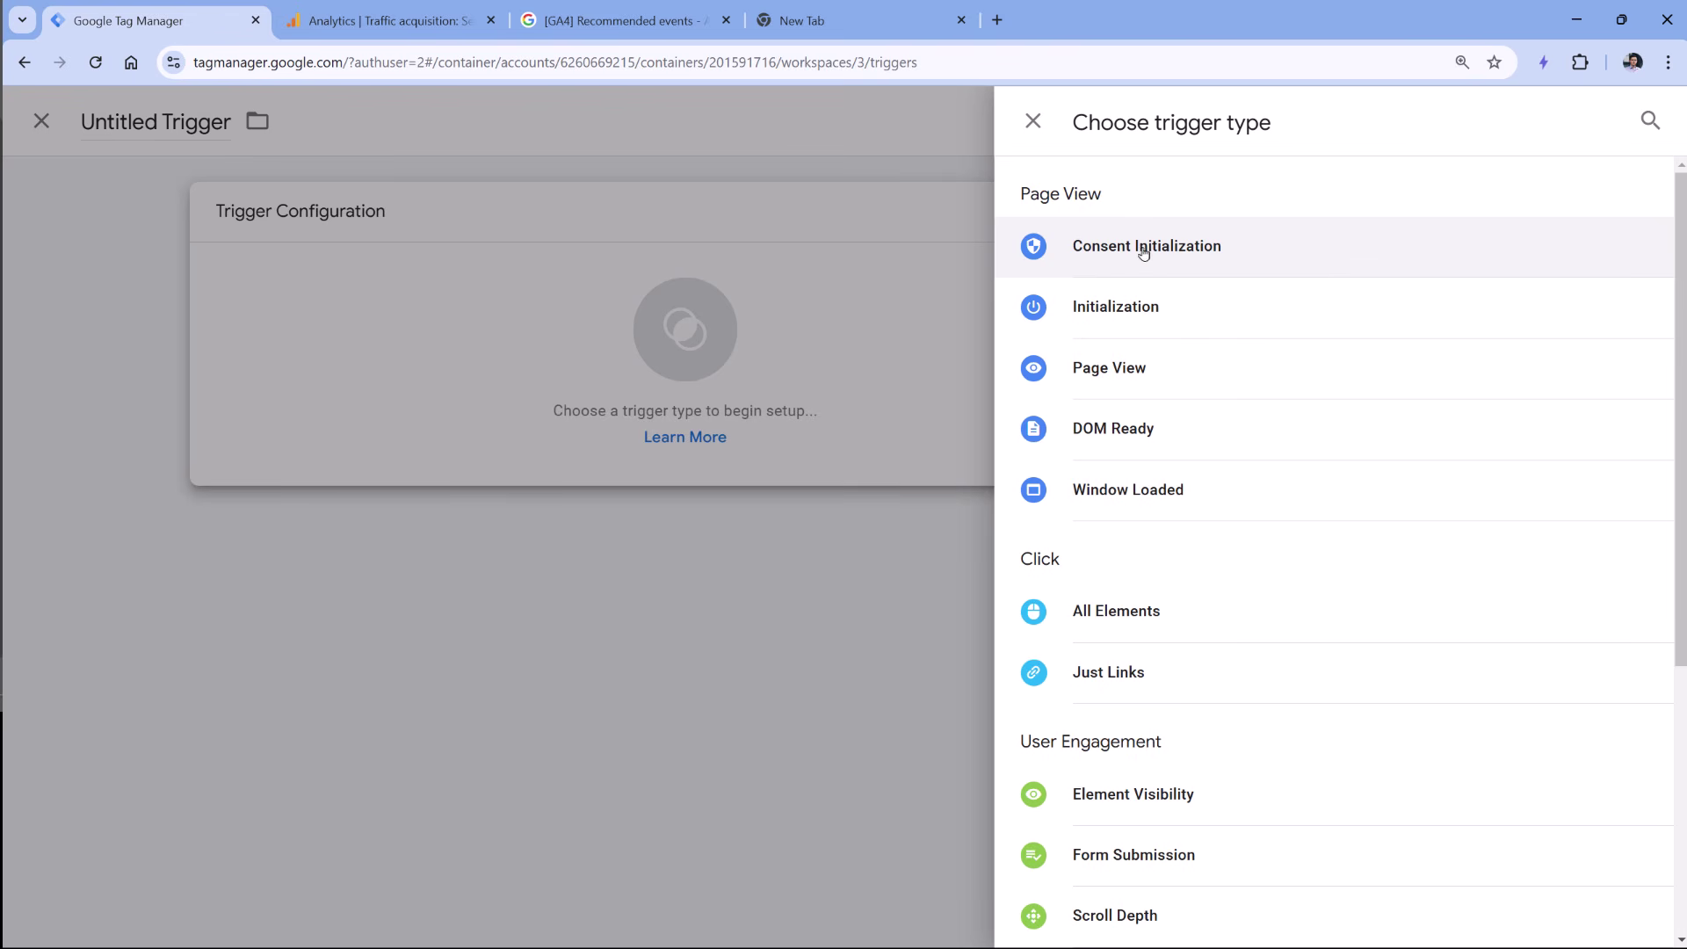
click(304, 286)
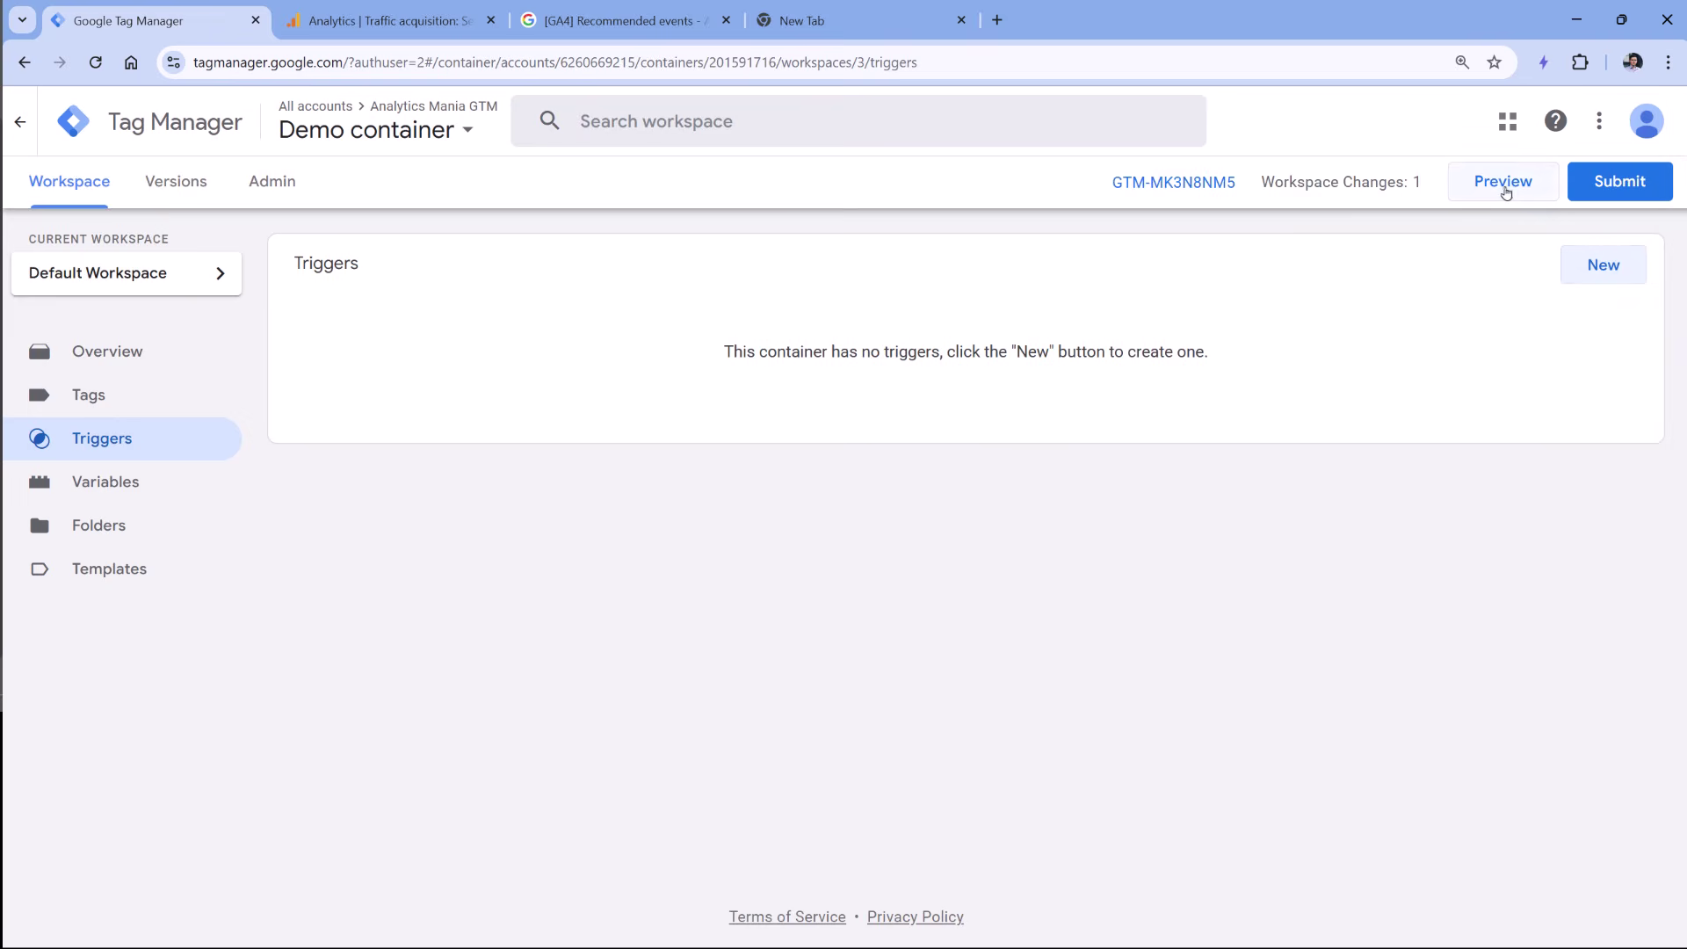
click(1506, 190)
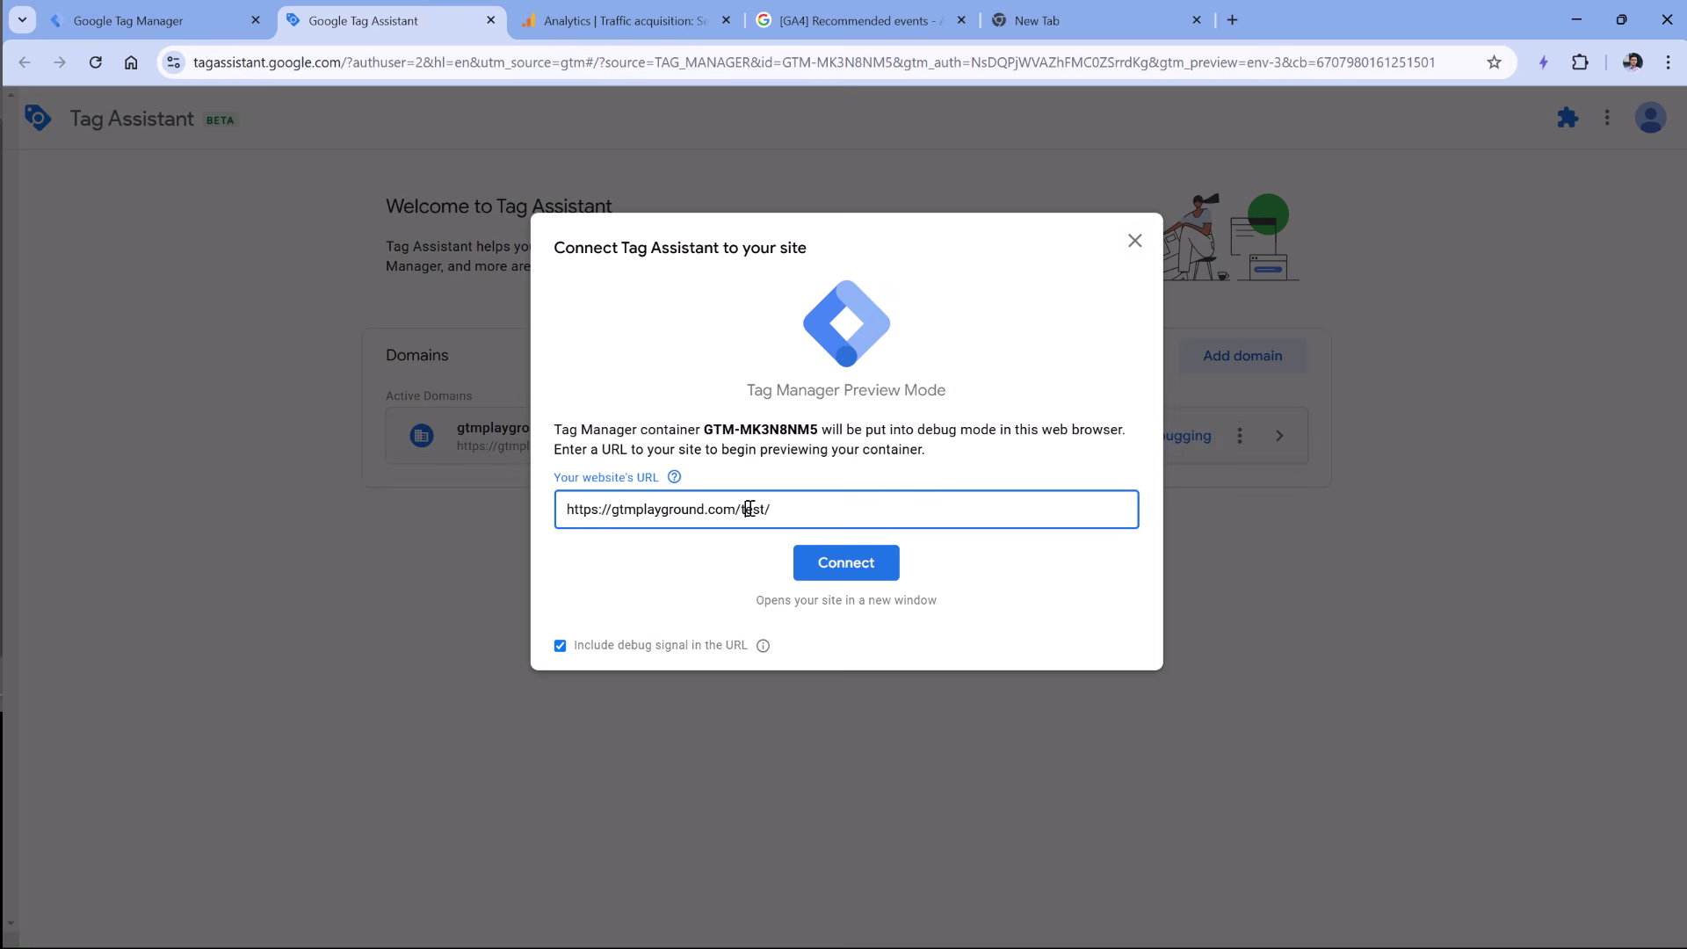
triple_click(744, 510)
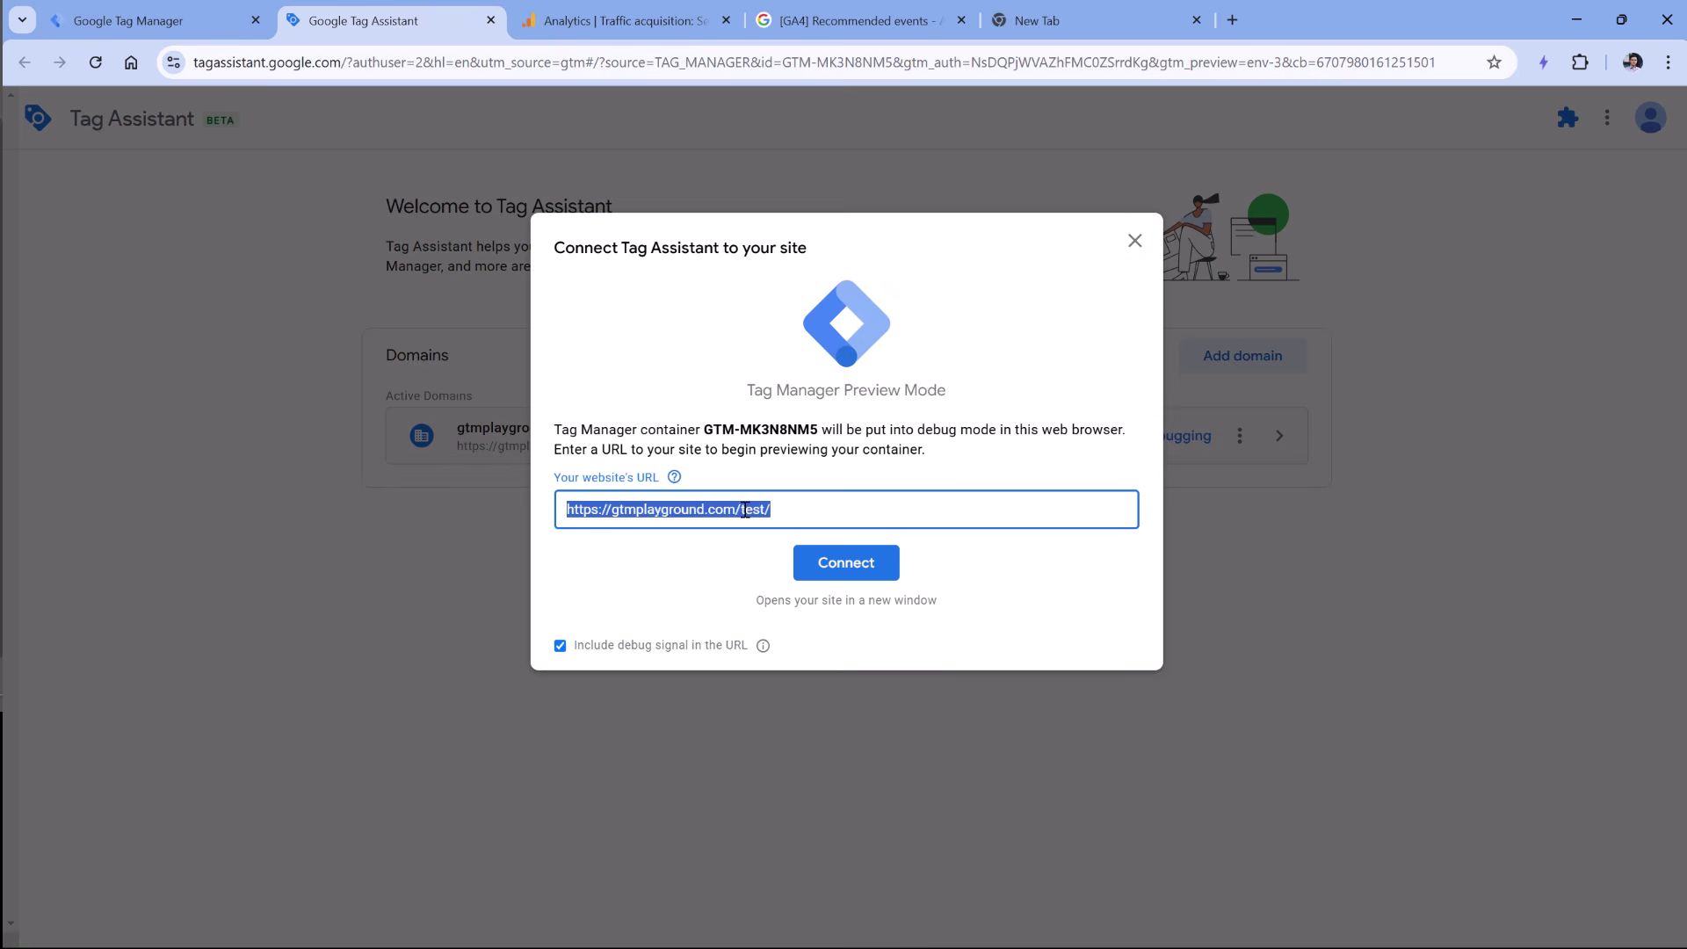
text(https://gtmplayground.com/link-click-demo/)
click(851, 567)
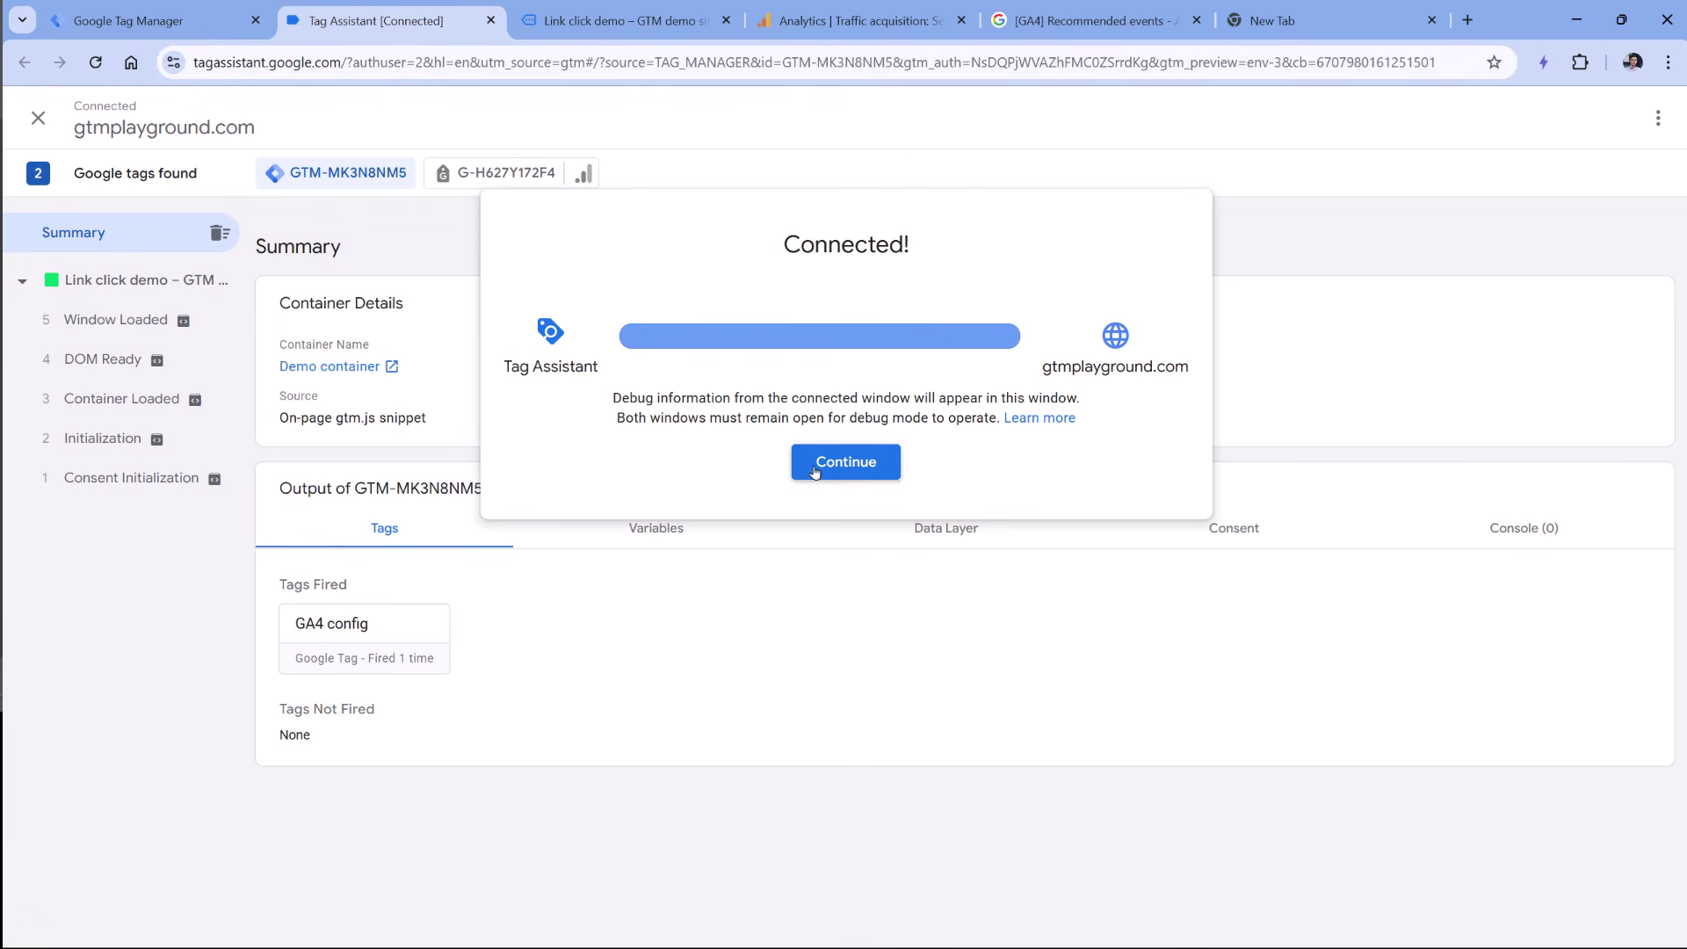
click(846, 462)
Examine the tags for the Consent Initialization, Initialization and DOM Ready events of the link click demo page.
click(128, 479)
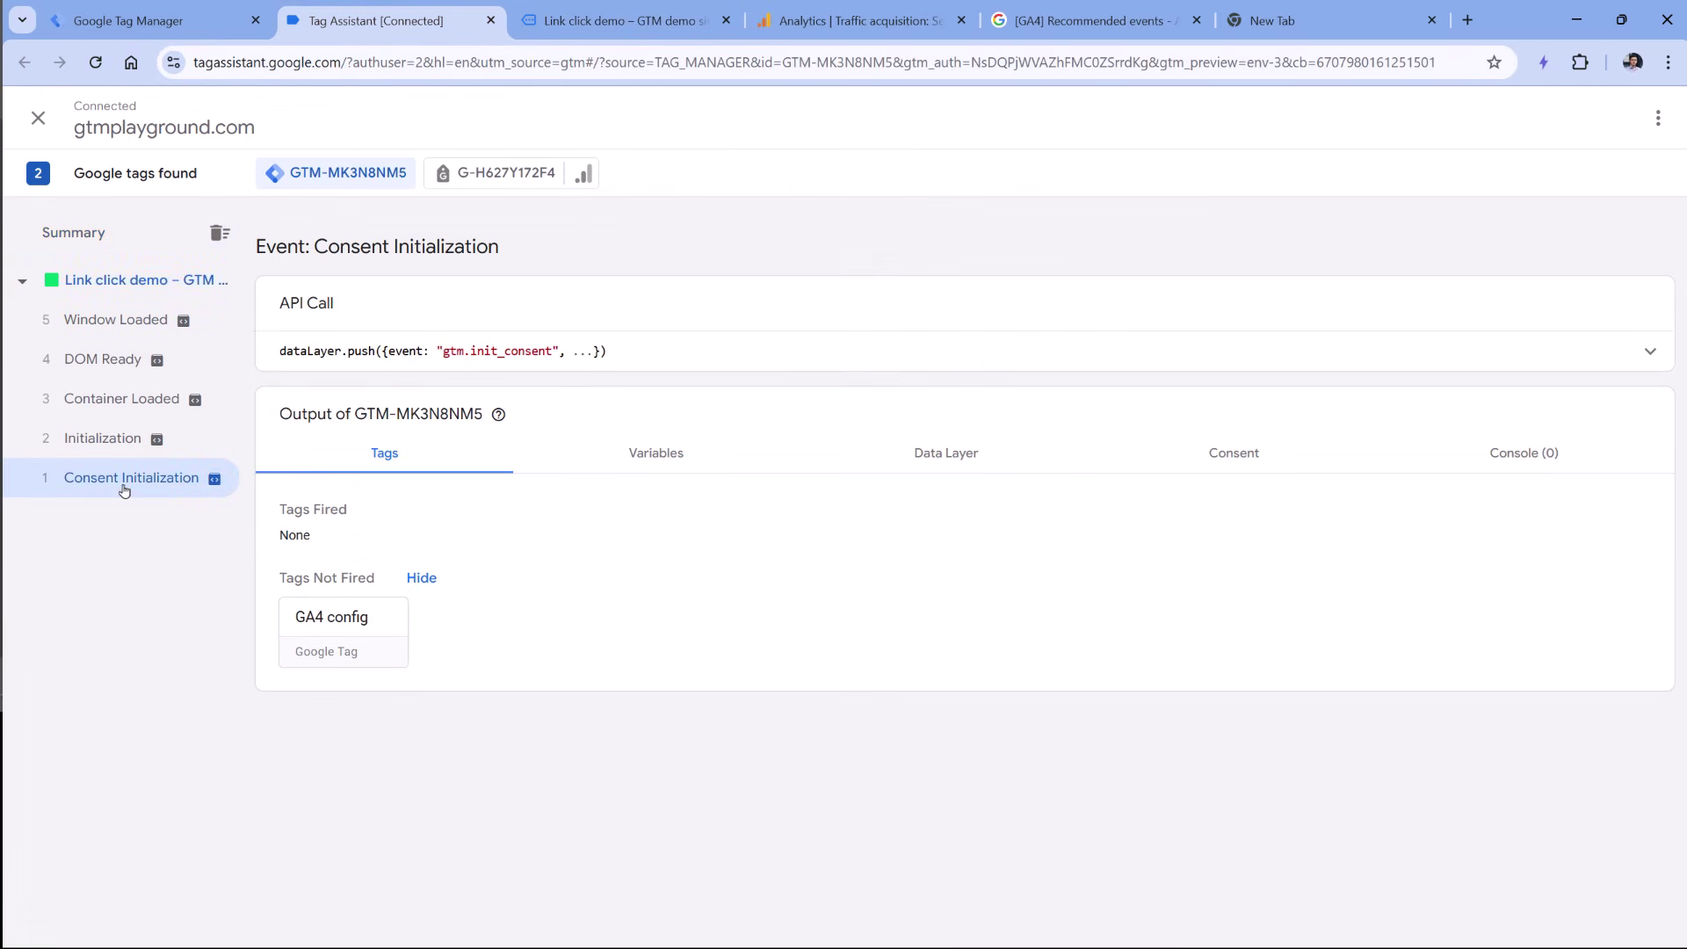
click(110, 438)
click(106, 360)
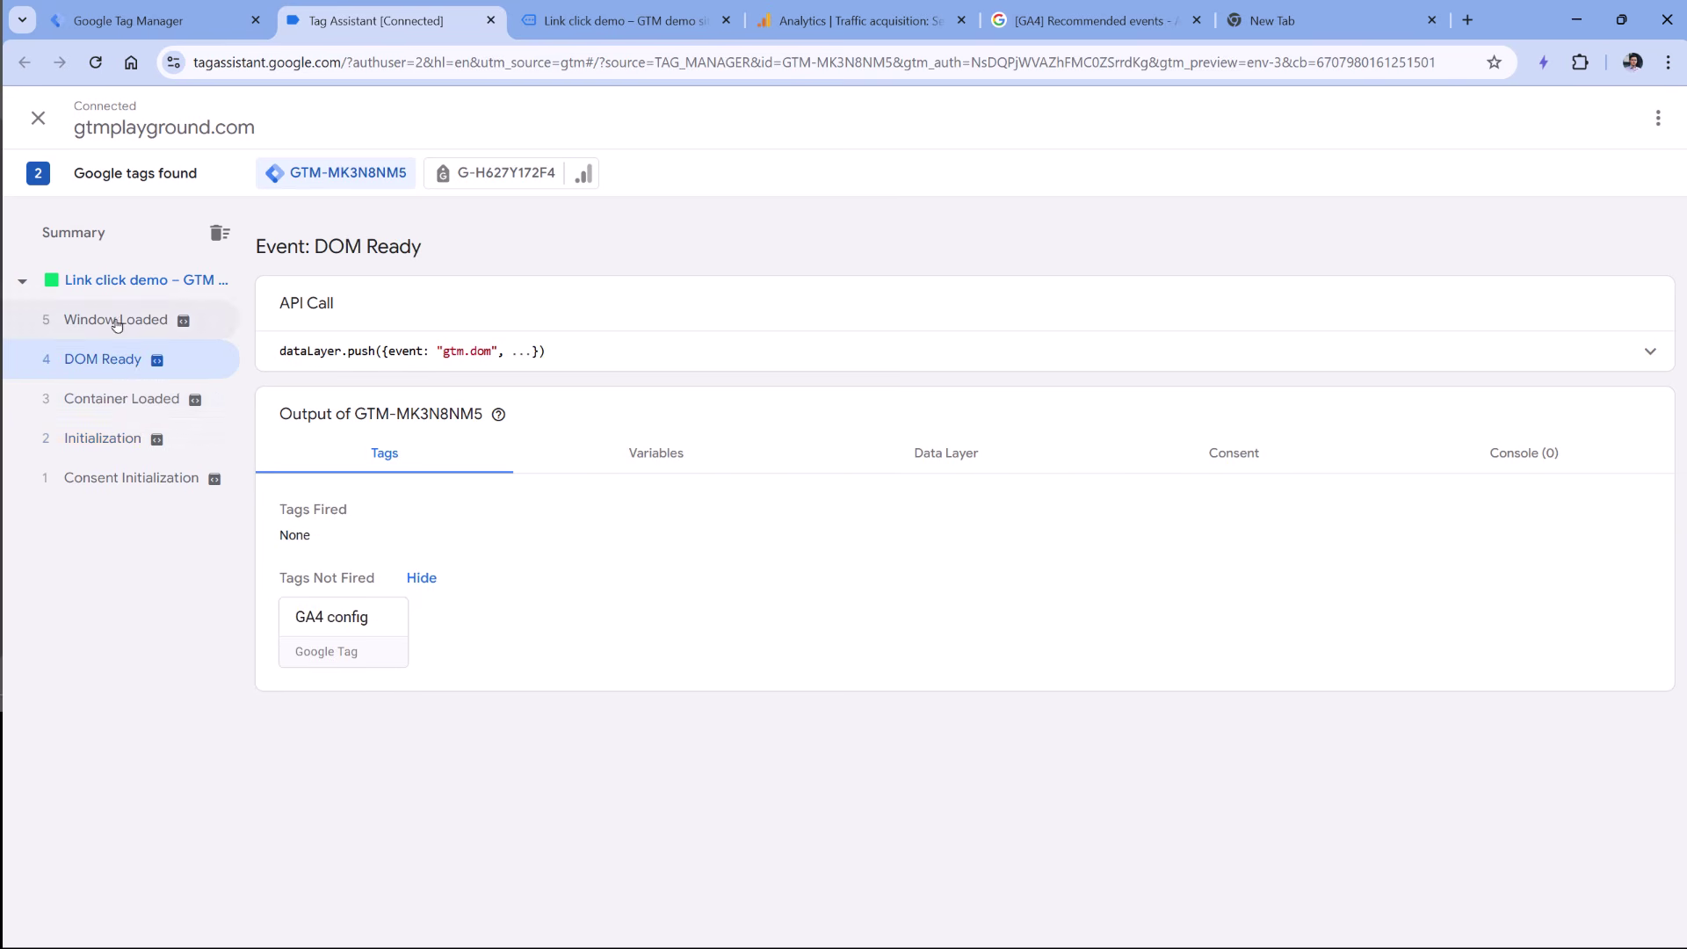
click(133, 440)
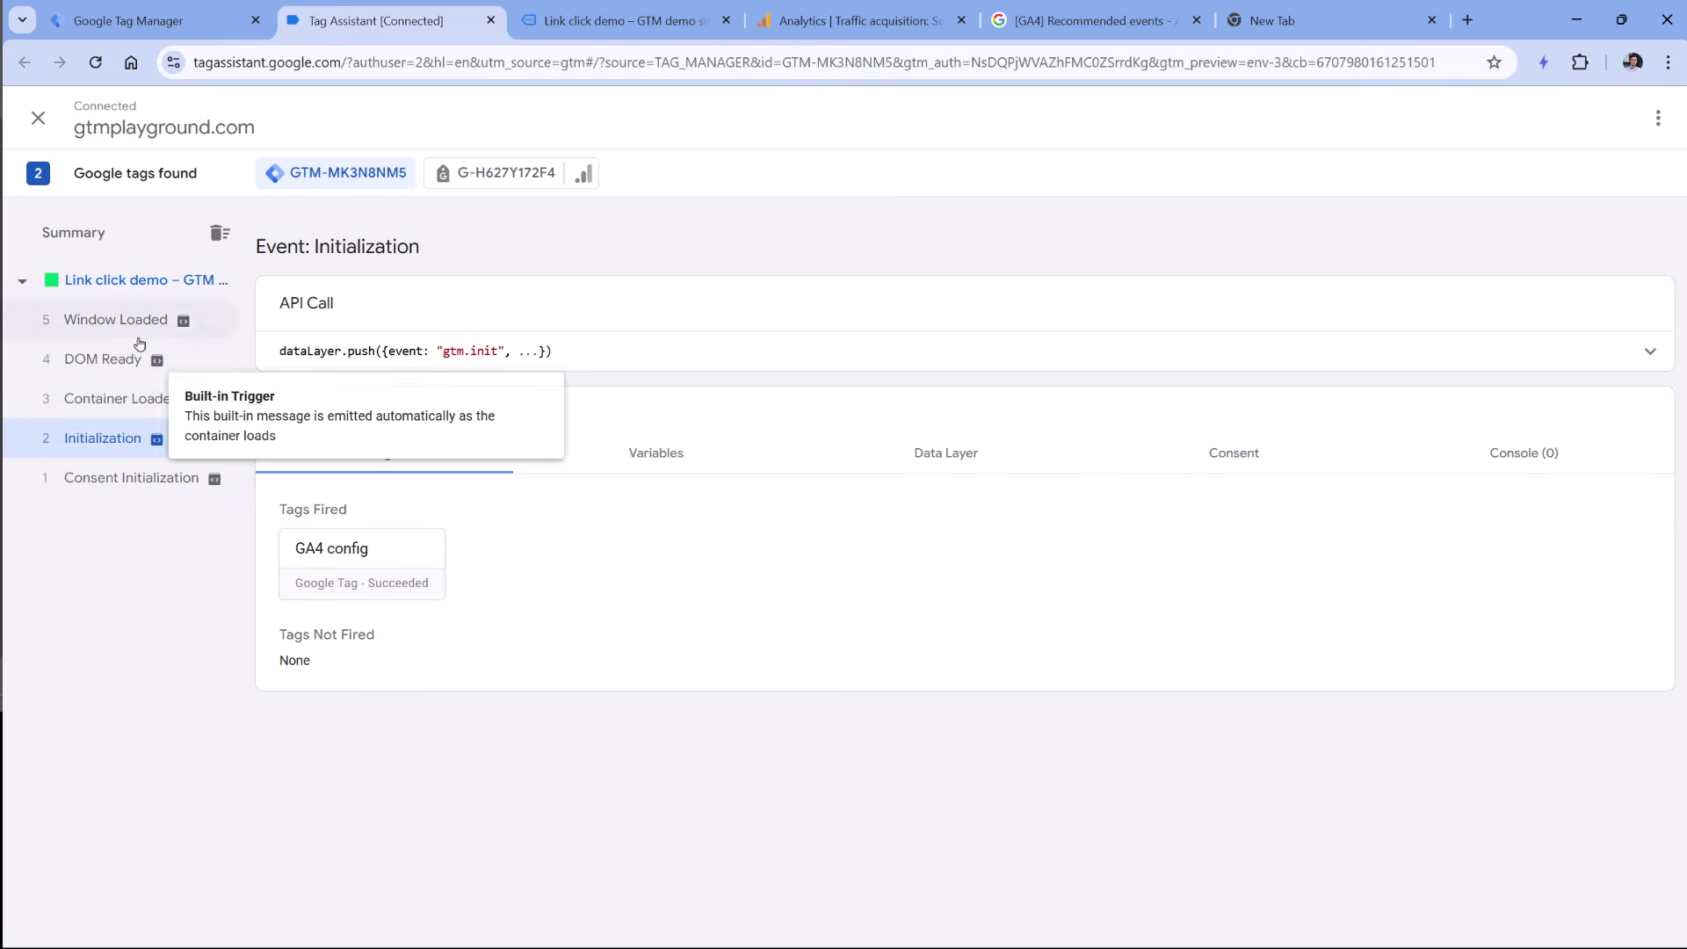
Switch back to Google Tag Manager, create a new trigger and open the choice of trigger types.
click(132, 20)
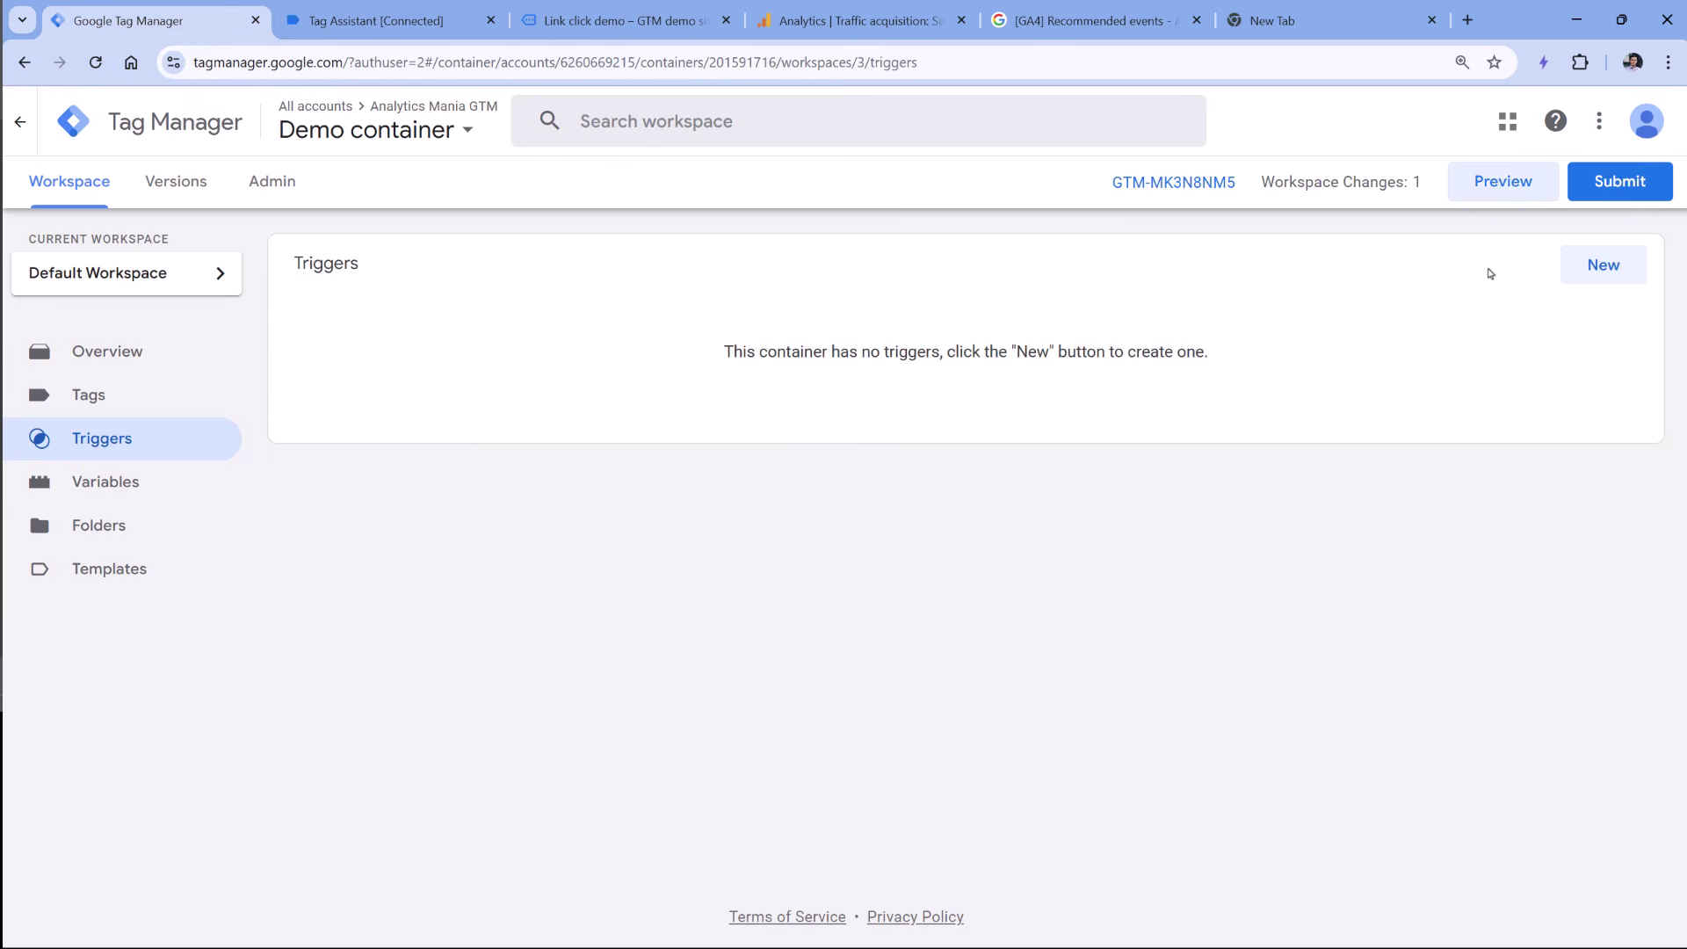
click(1599, 264)
click(791, 301)
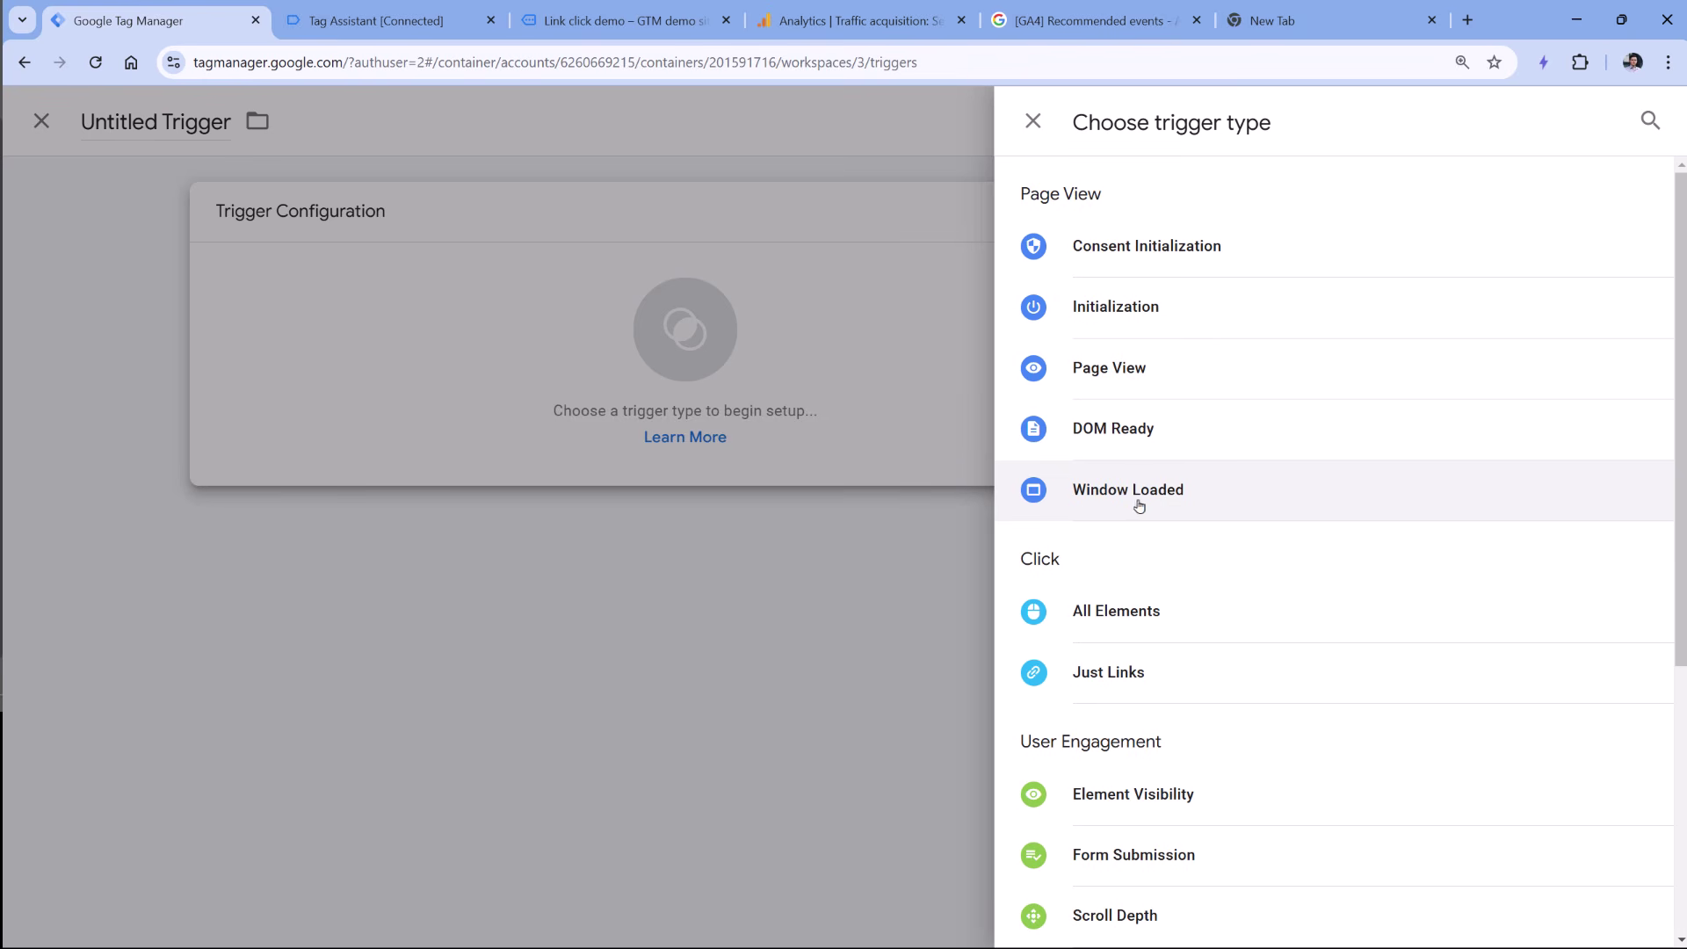
Inspect the Window Loaded event in Tag Assistant and return to the new trigger in Google Tag Manager.
click(378, 21)
click(127, 334)
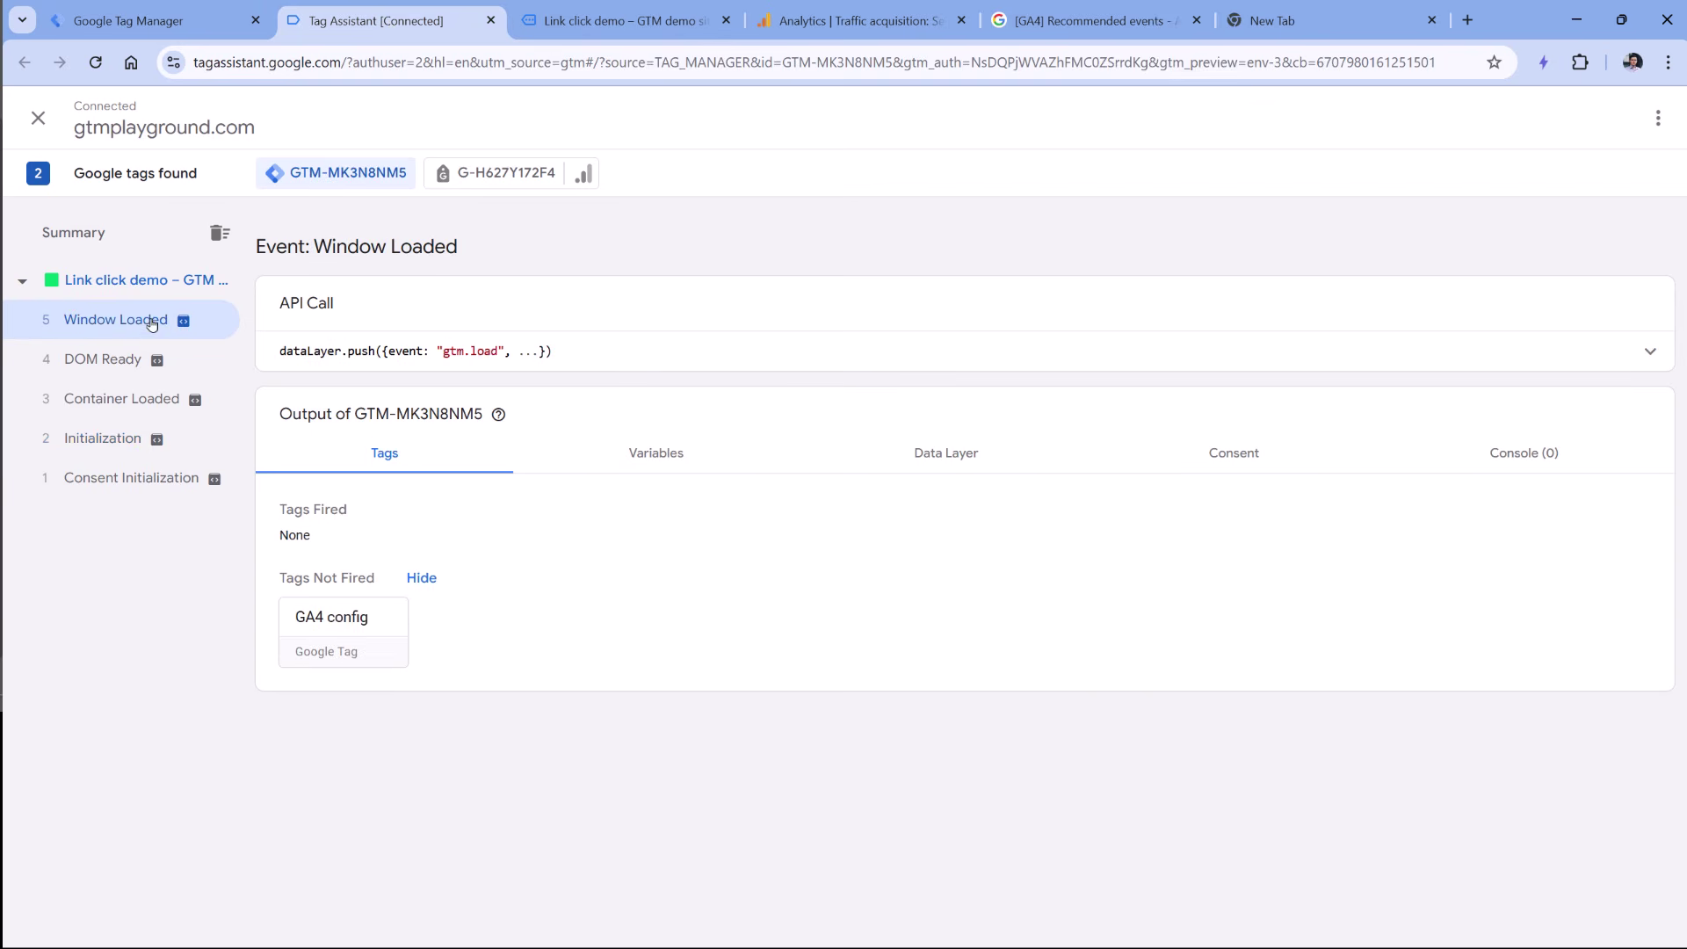
key(ctrl+shift+Tab)
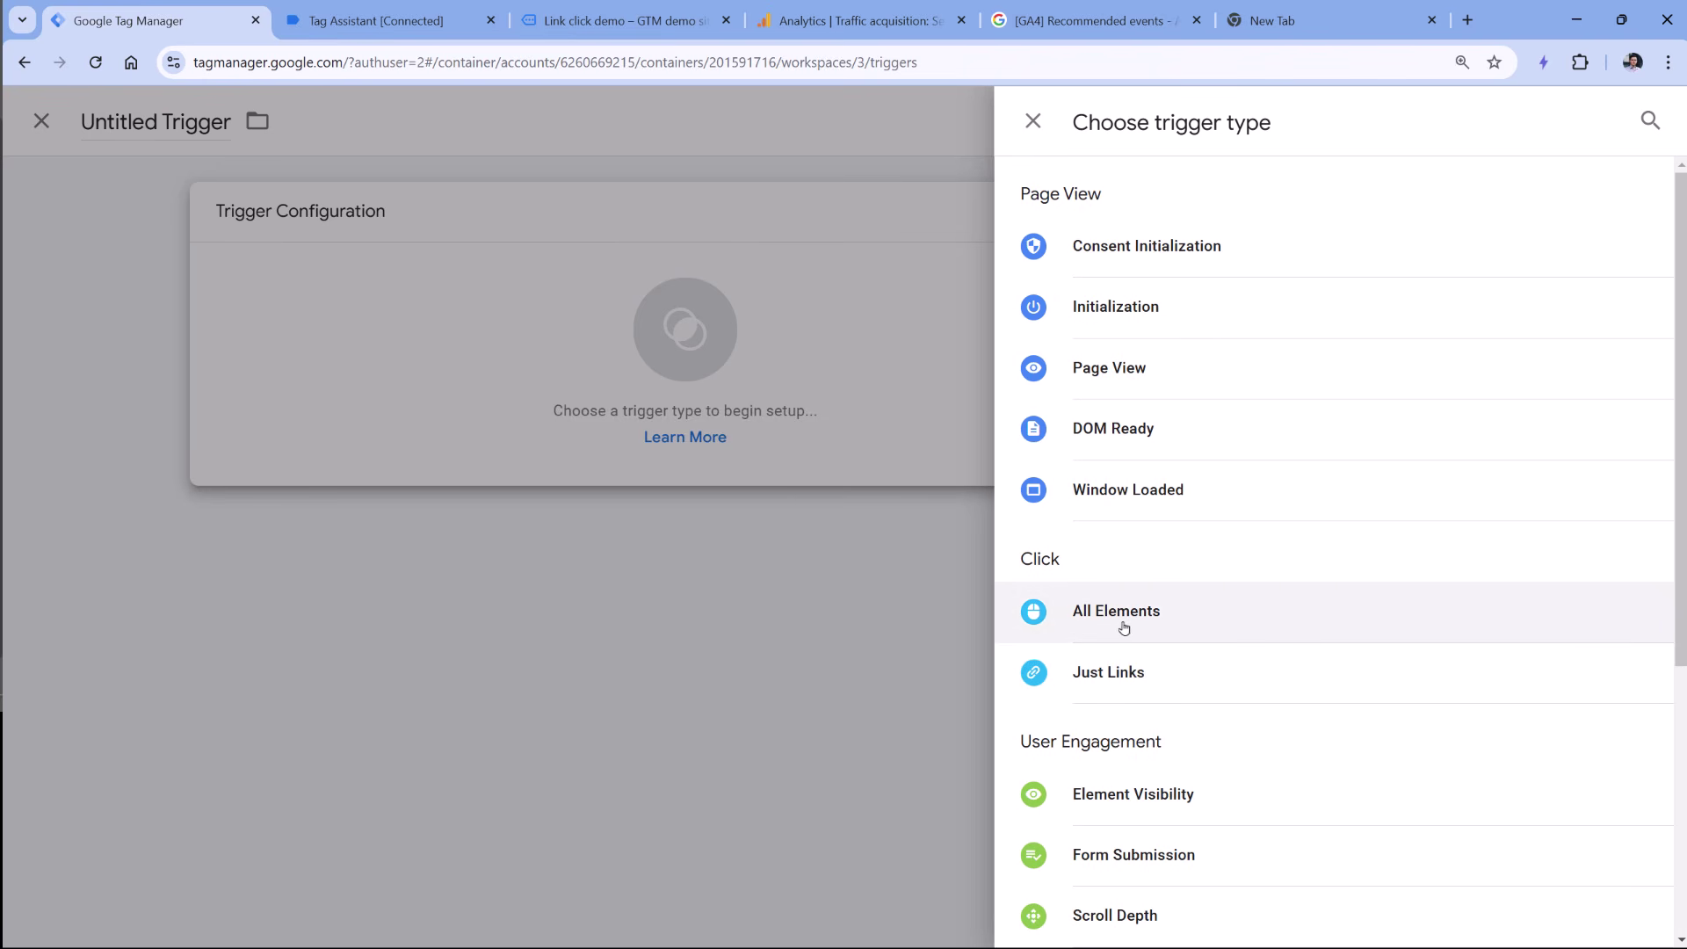
Review the page view, click, user engagement and other trigger types through to Trigger Group.
scroll(1203, 419, down, 1)
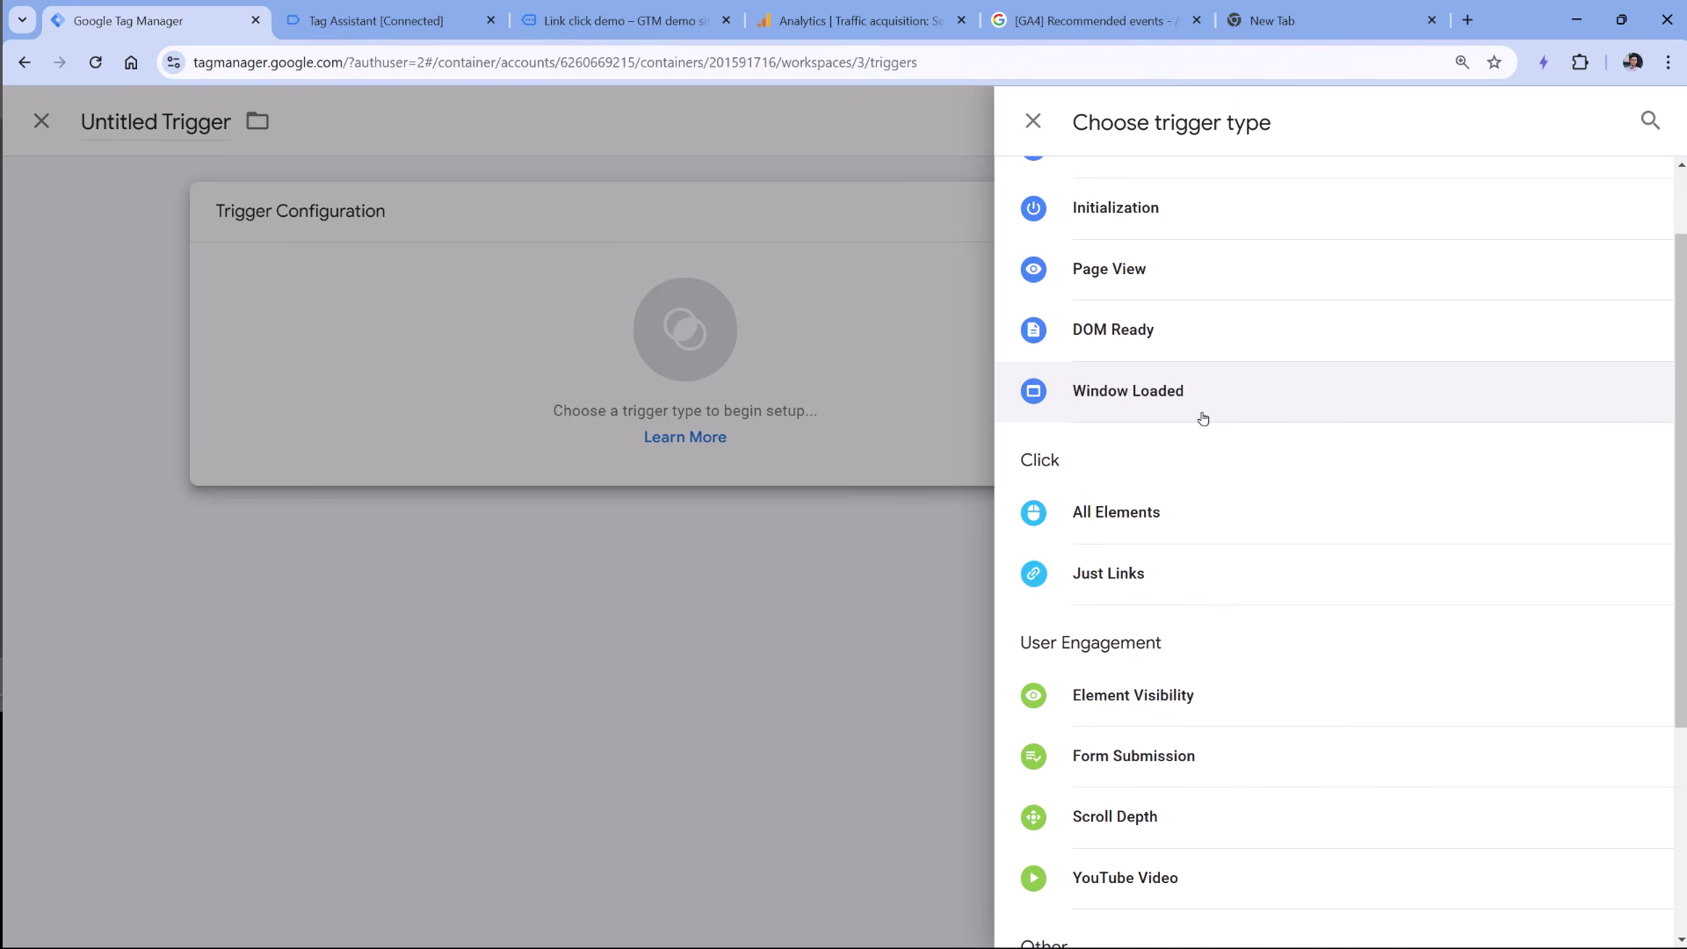
scroll(1222, 411, down, 1)
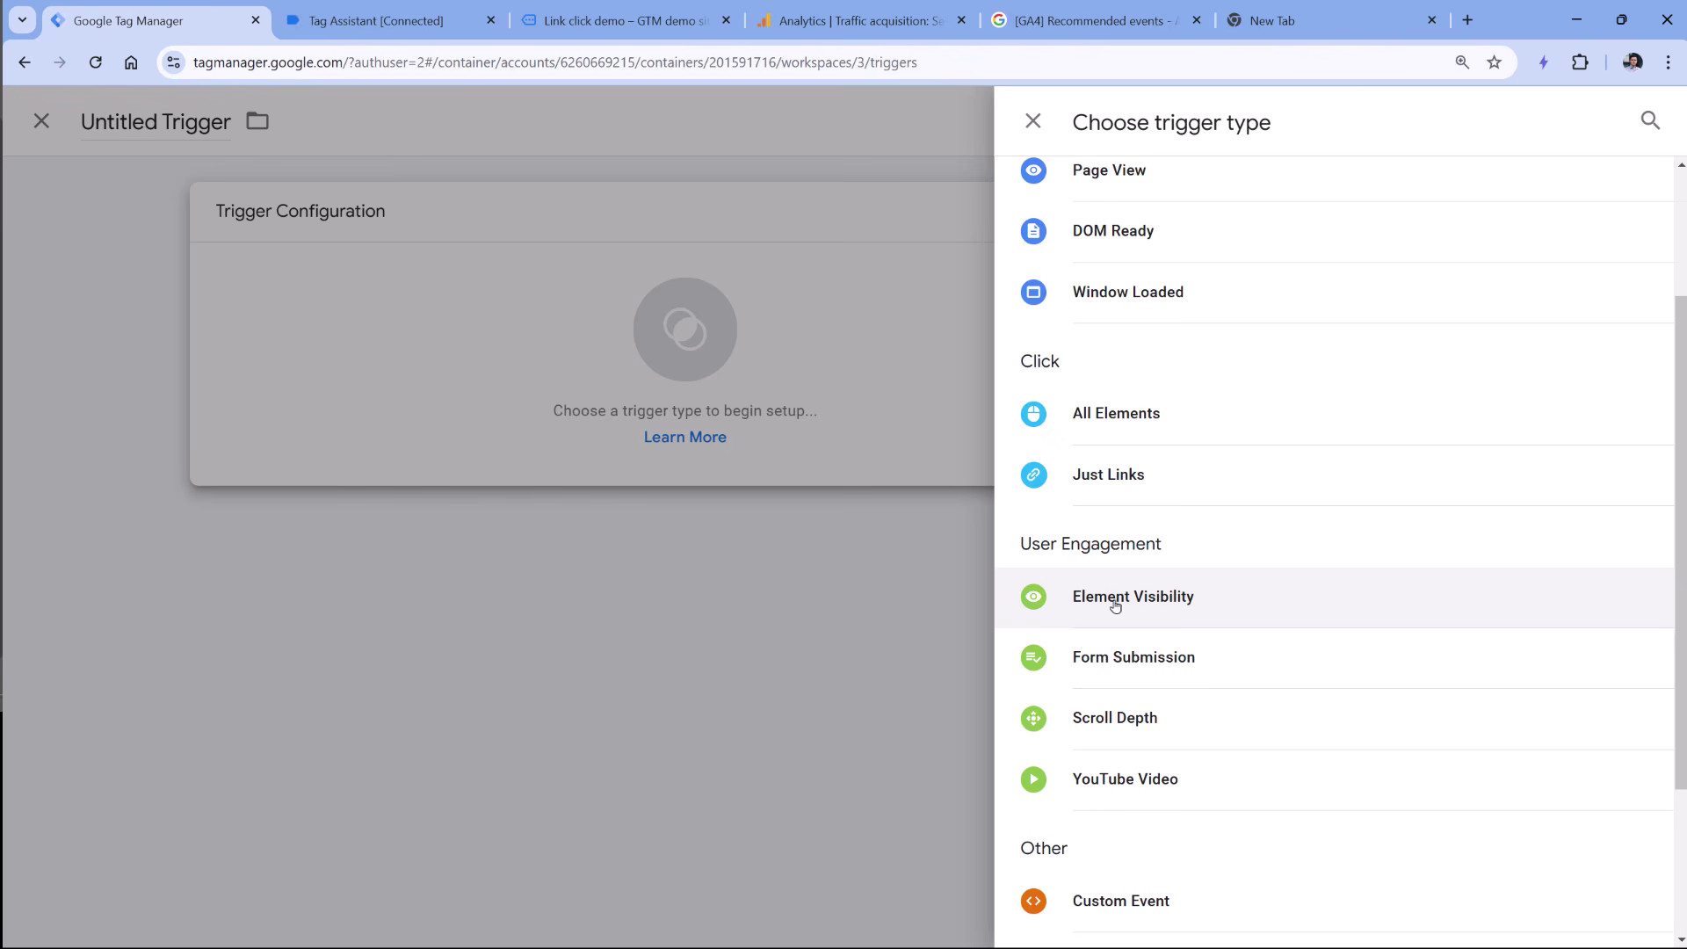
scroll(1206, 557, up, 3)
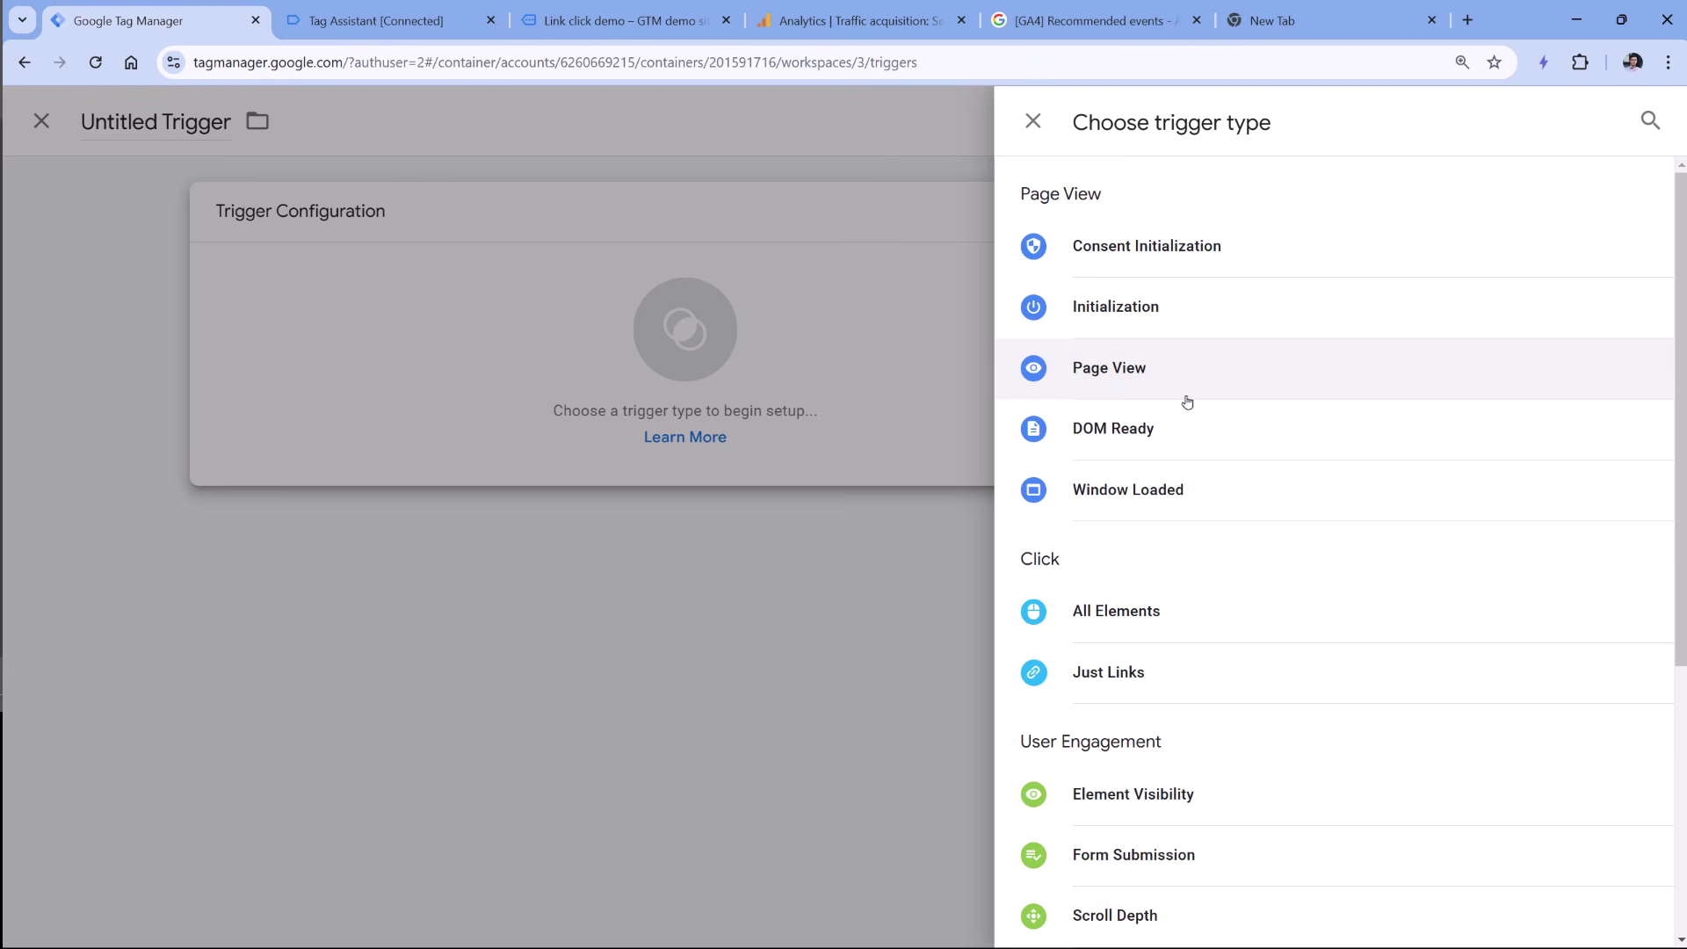
scroll(1195, 396, down, 3)
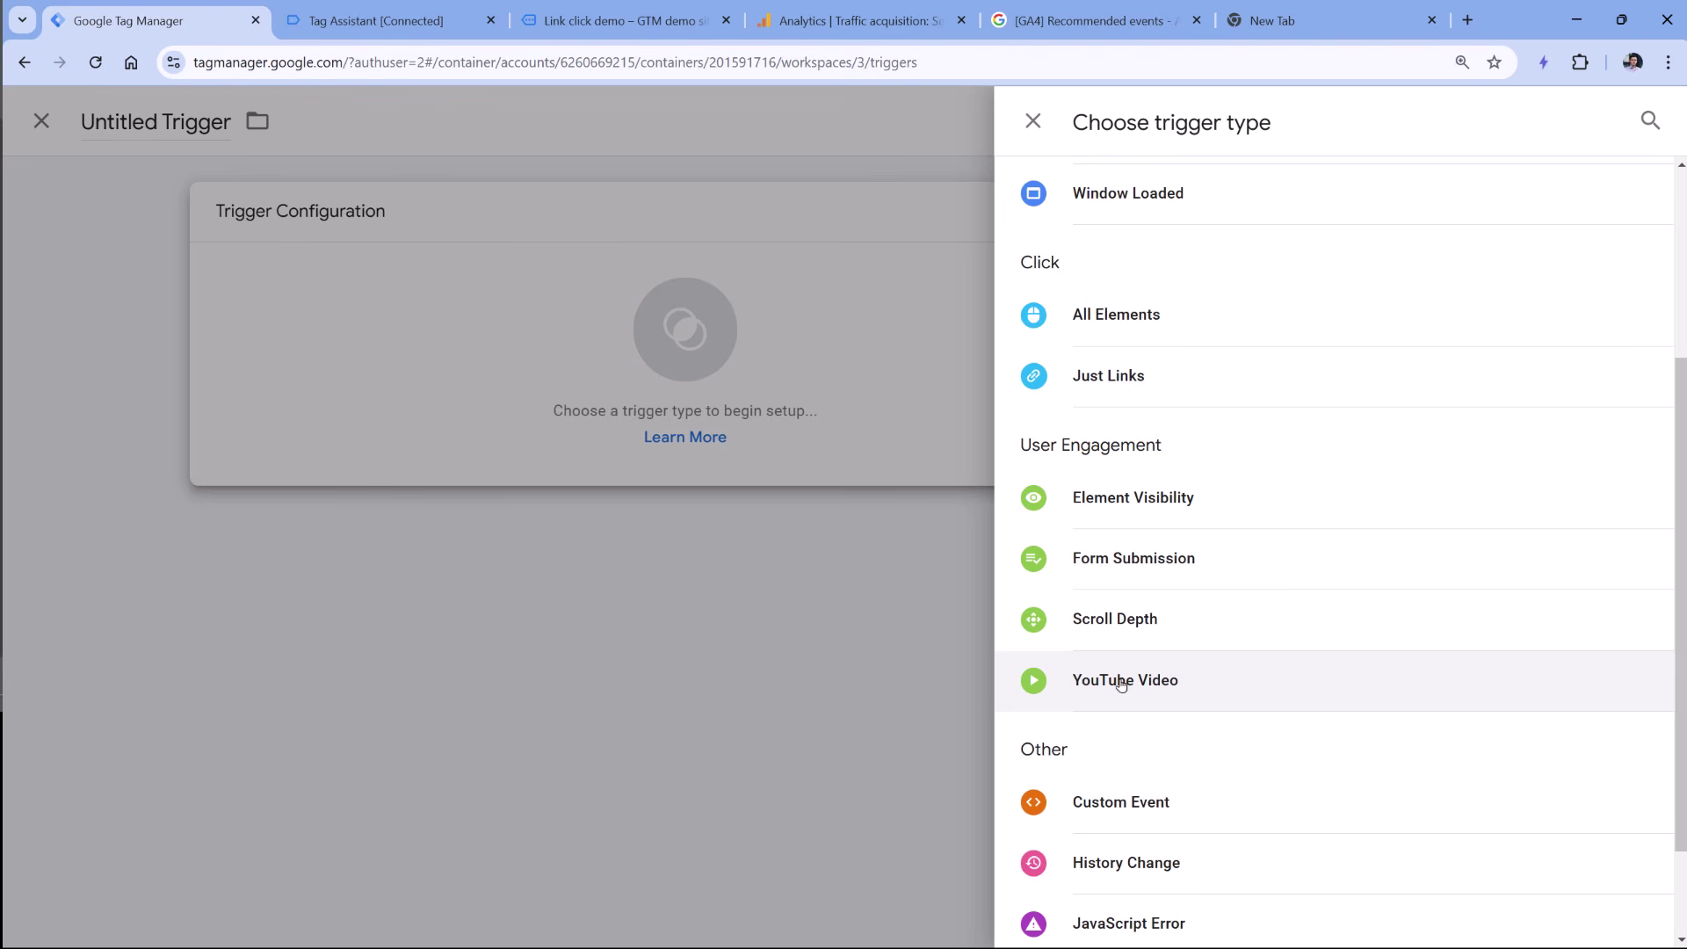
scroll(1121, 684, down, 2)
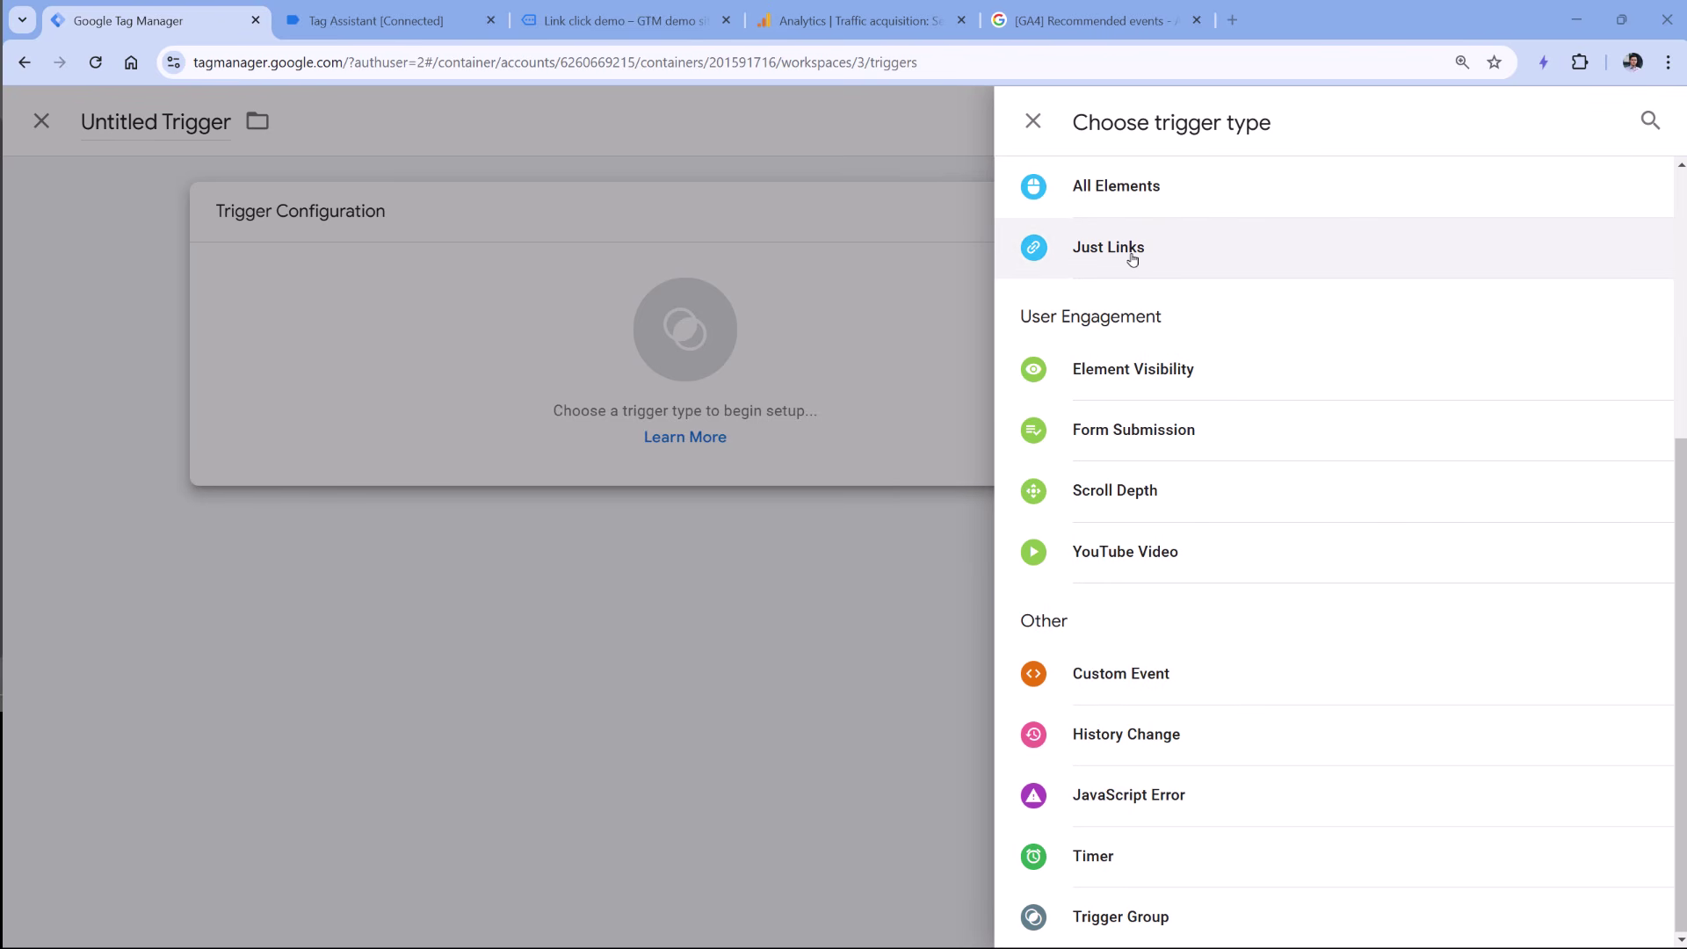
Set the new trigger to the Just Links click type firing on all link clicks, name it "All link clicks" and save it.
scroll(1134, 264, up, 3)
click(1123, 547)
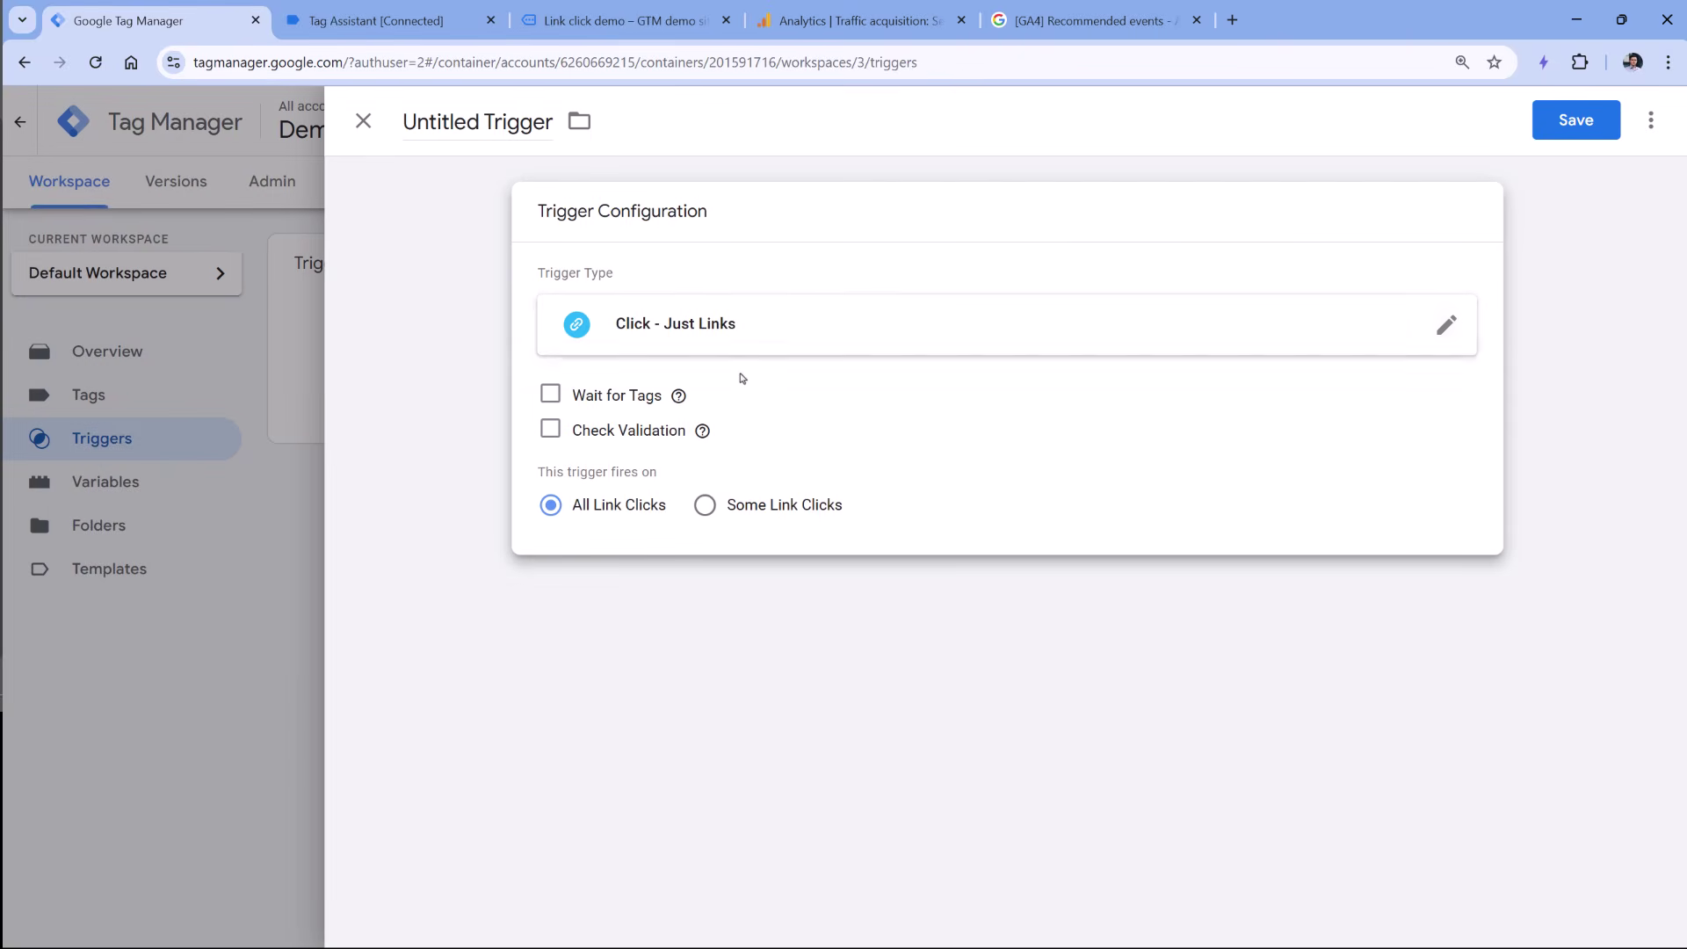
click(479, 123)
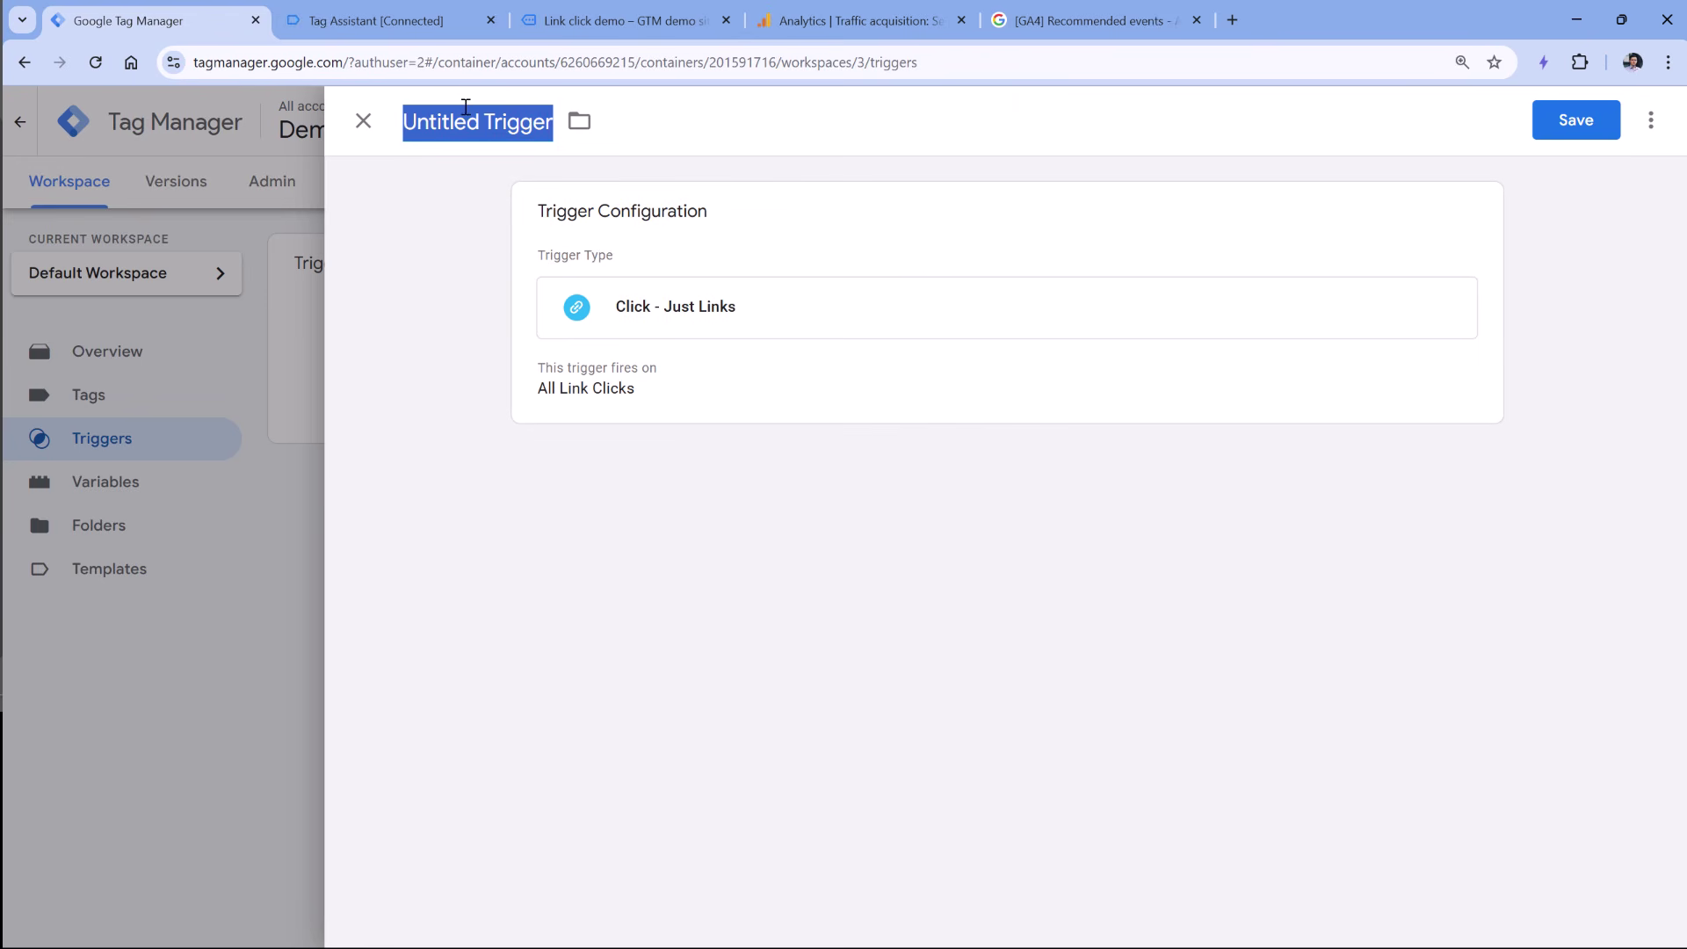
text(All link clic)
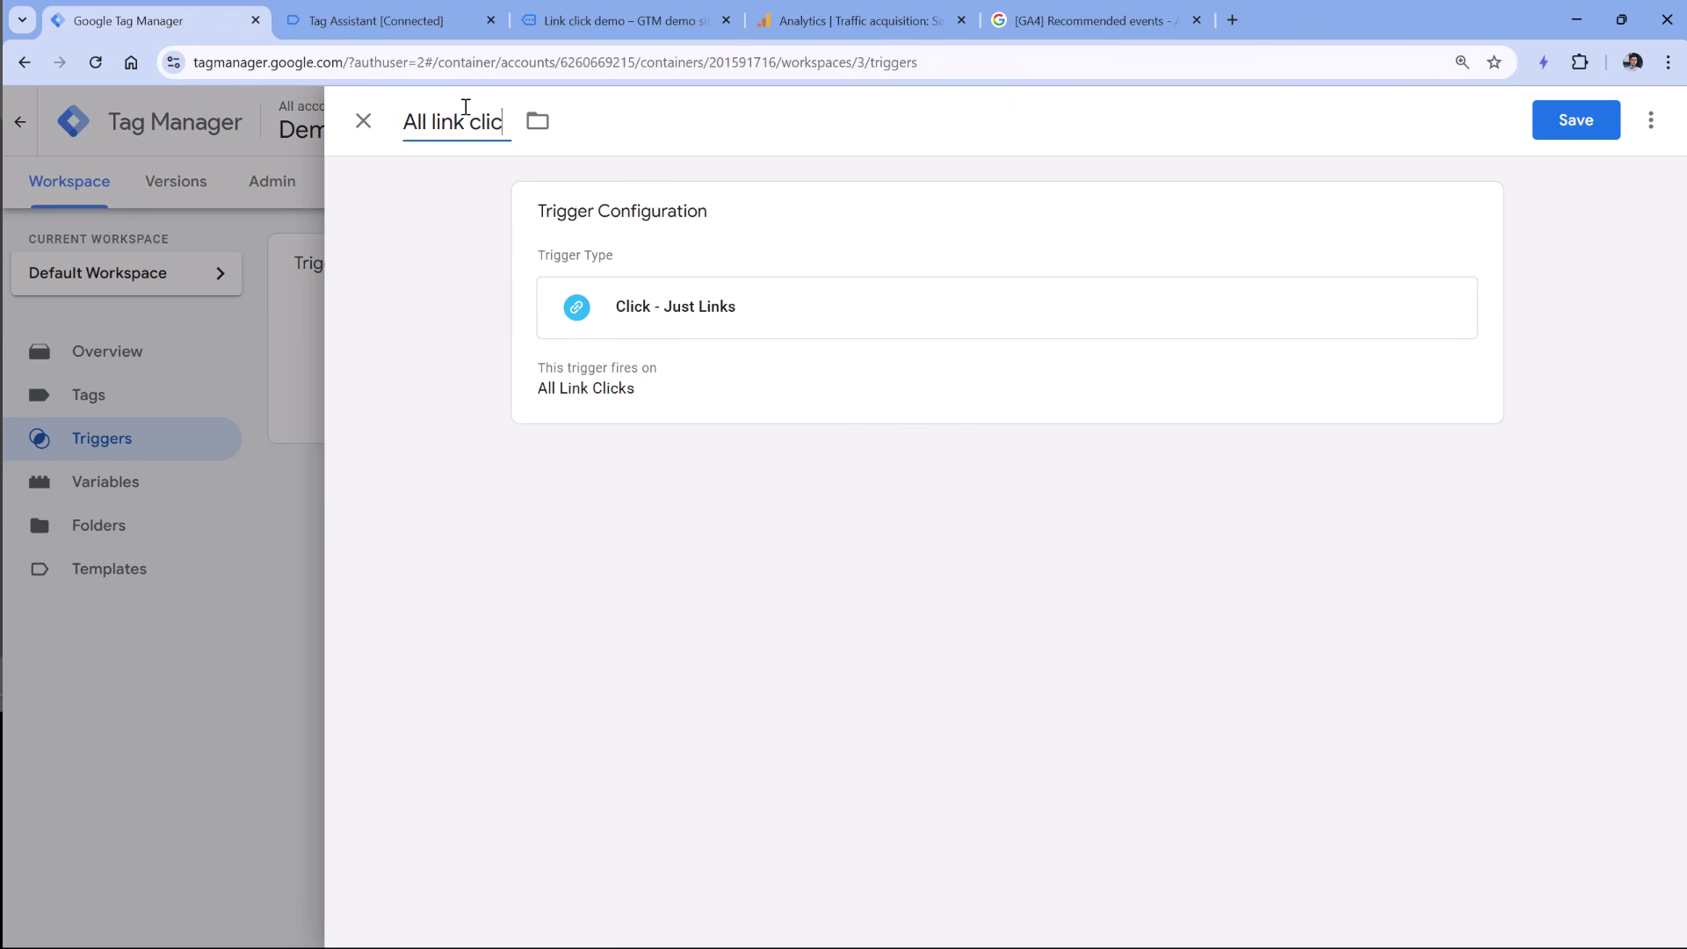
text(ks)
click(1576, 120)
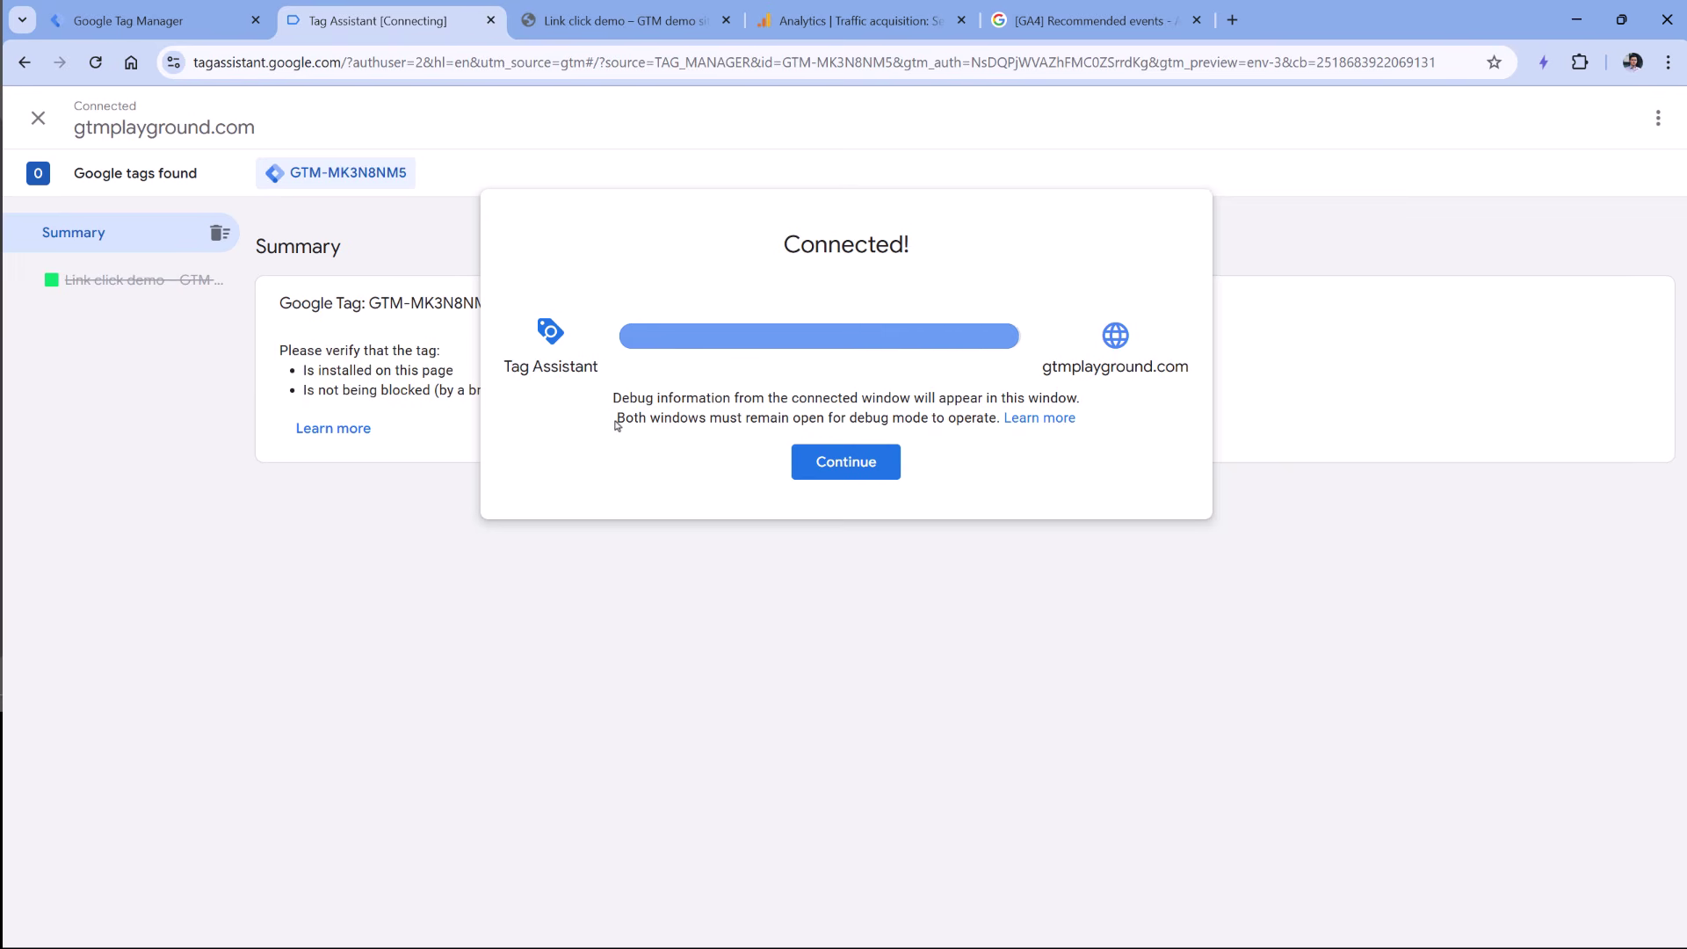
Follow Menu link 1 and Menu link 2 on the link click demo page, closing each page they open.
click(615, 20)
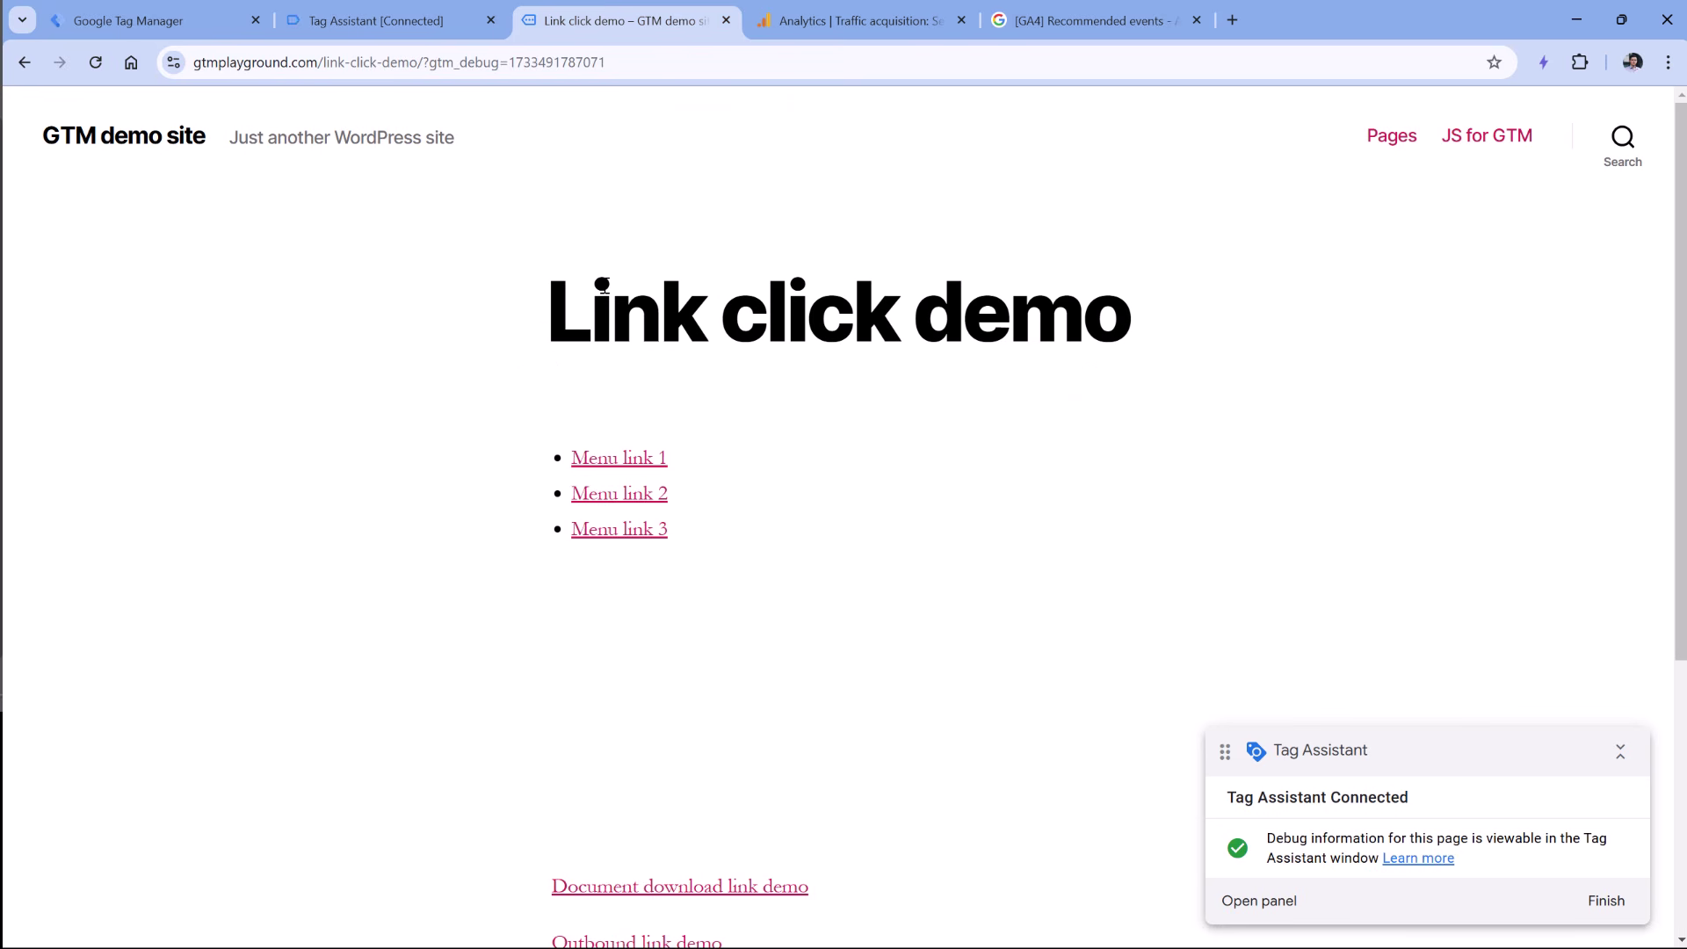
click(631, 457)
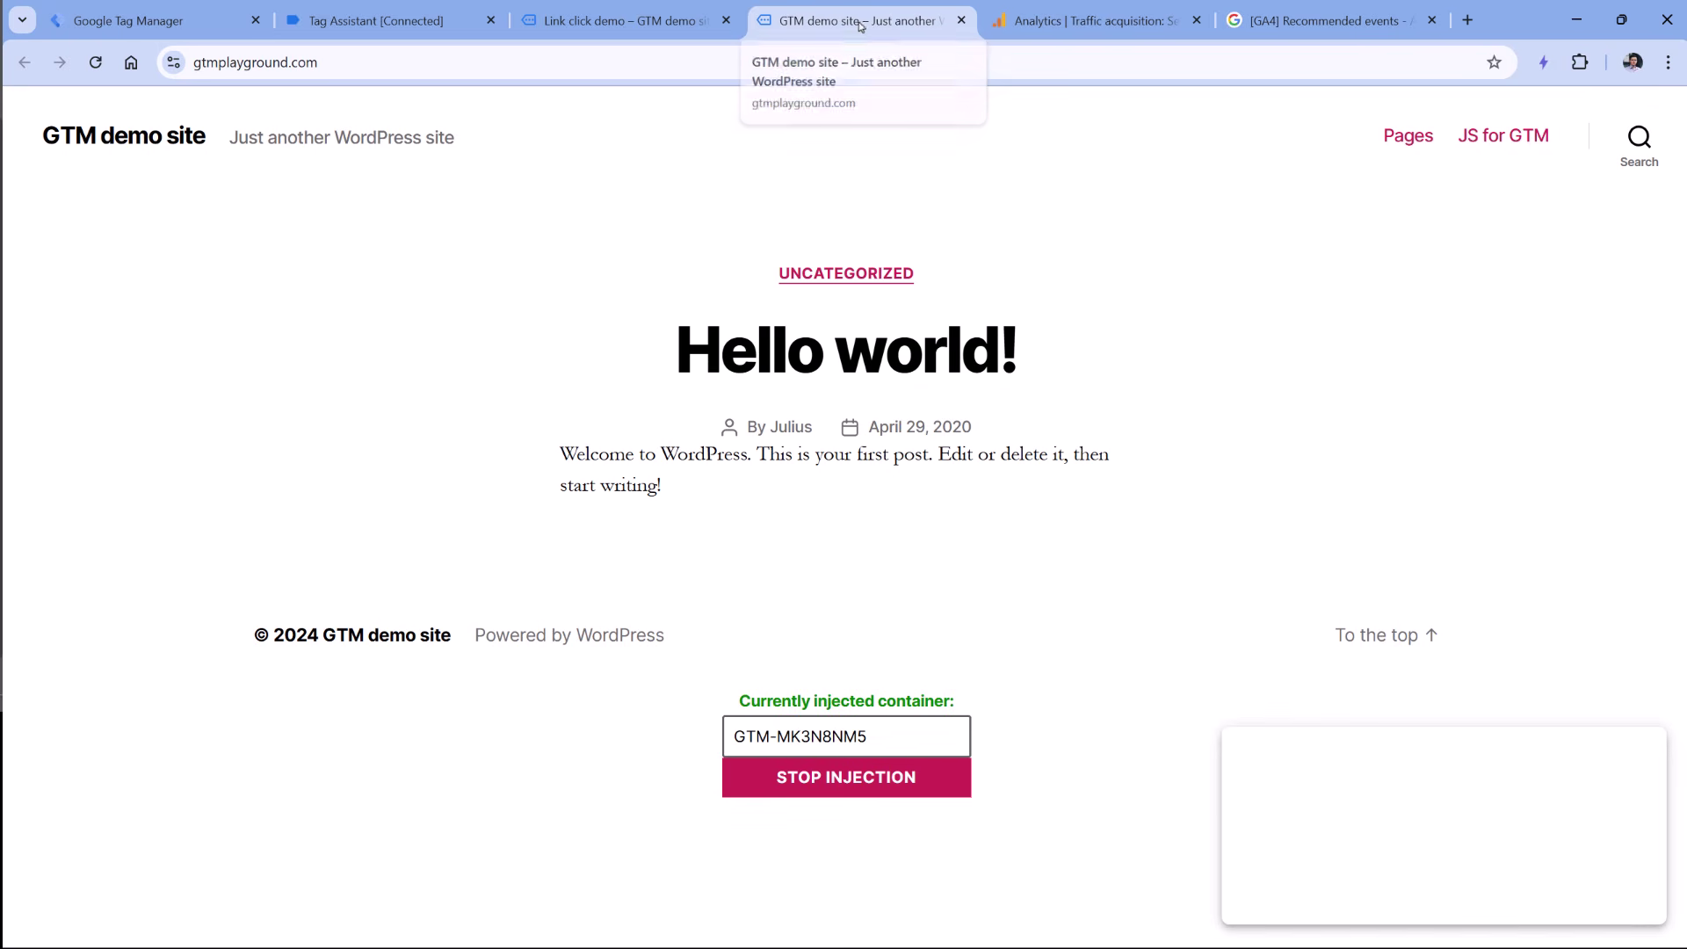
click(961, 20)
click(616, 495)
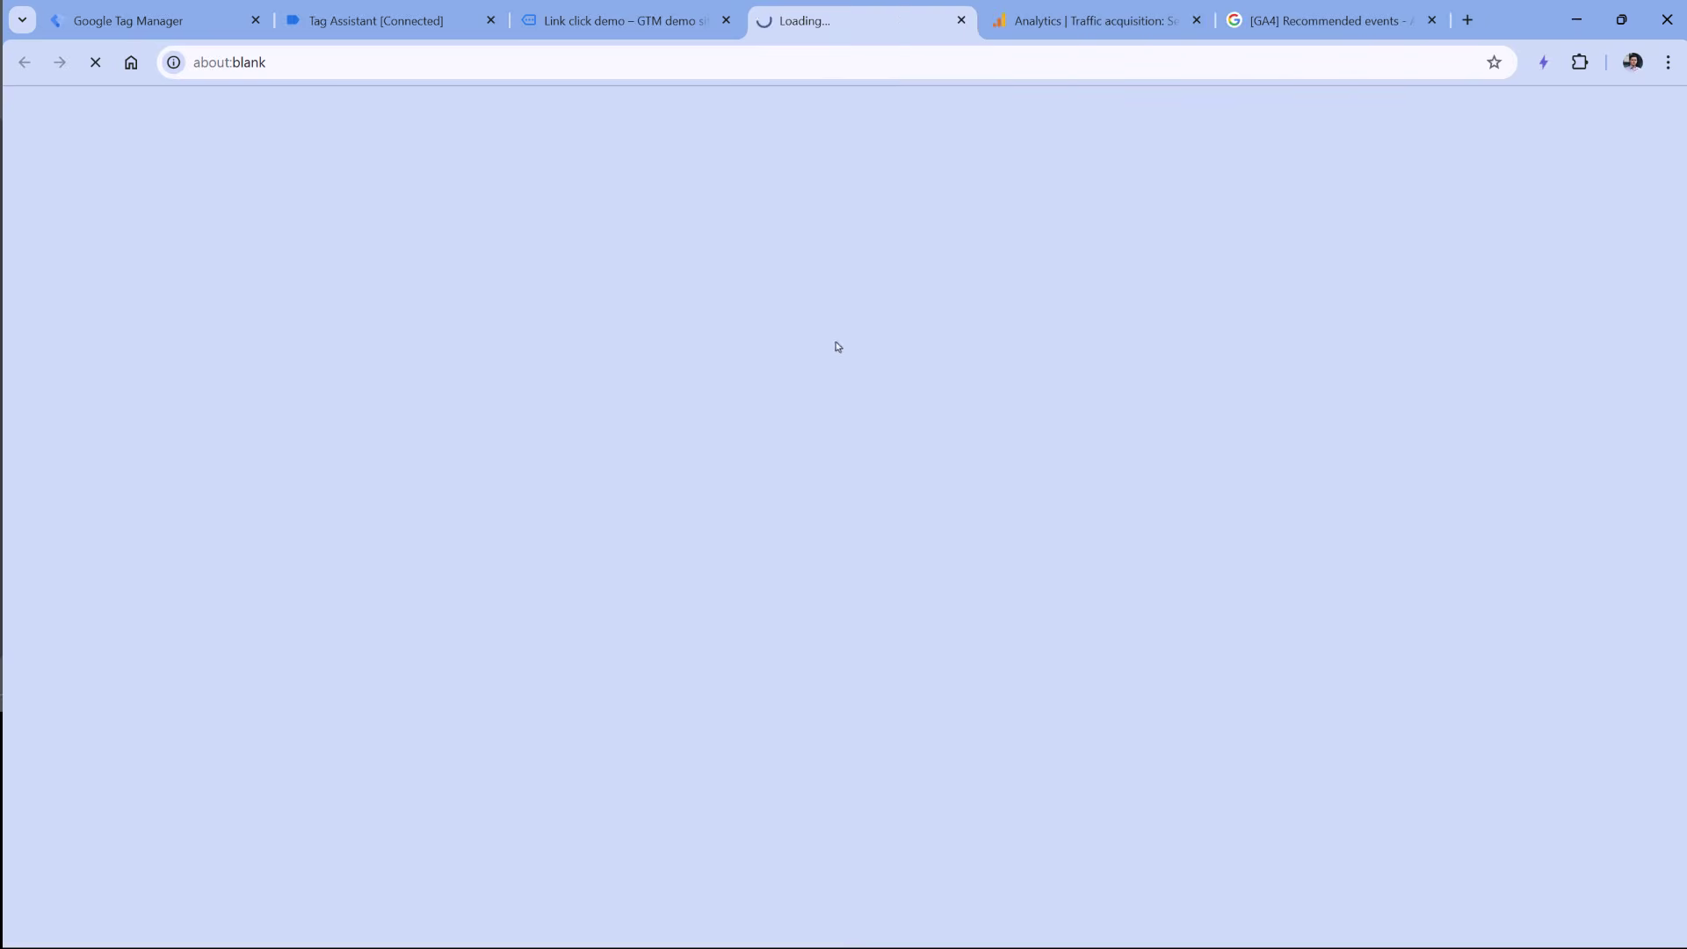
click(961, 19)
Switch to Tag Assistant and compare the two Link Click events recorded for the link click demo page.
click(378, 19)
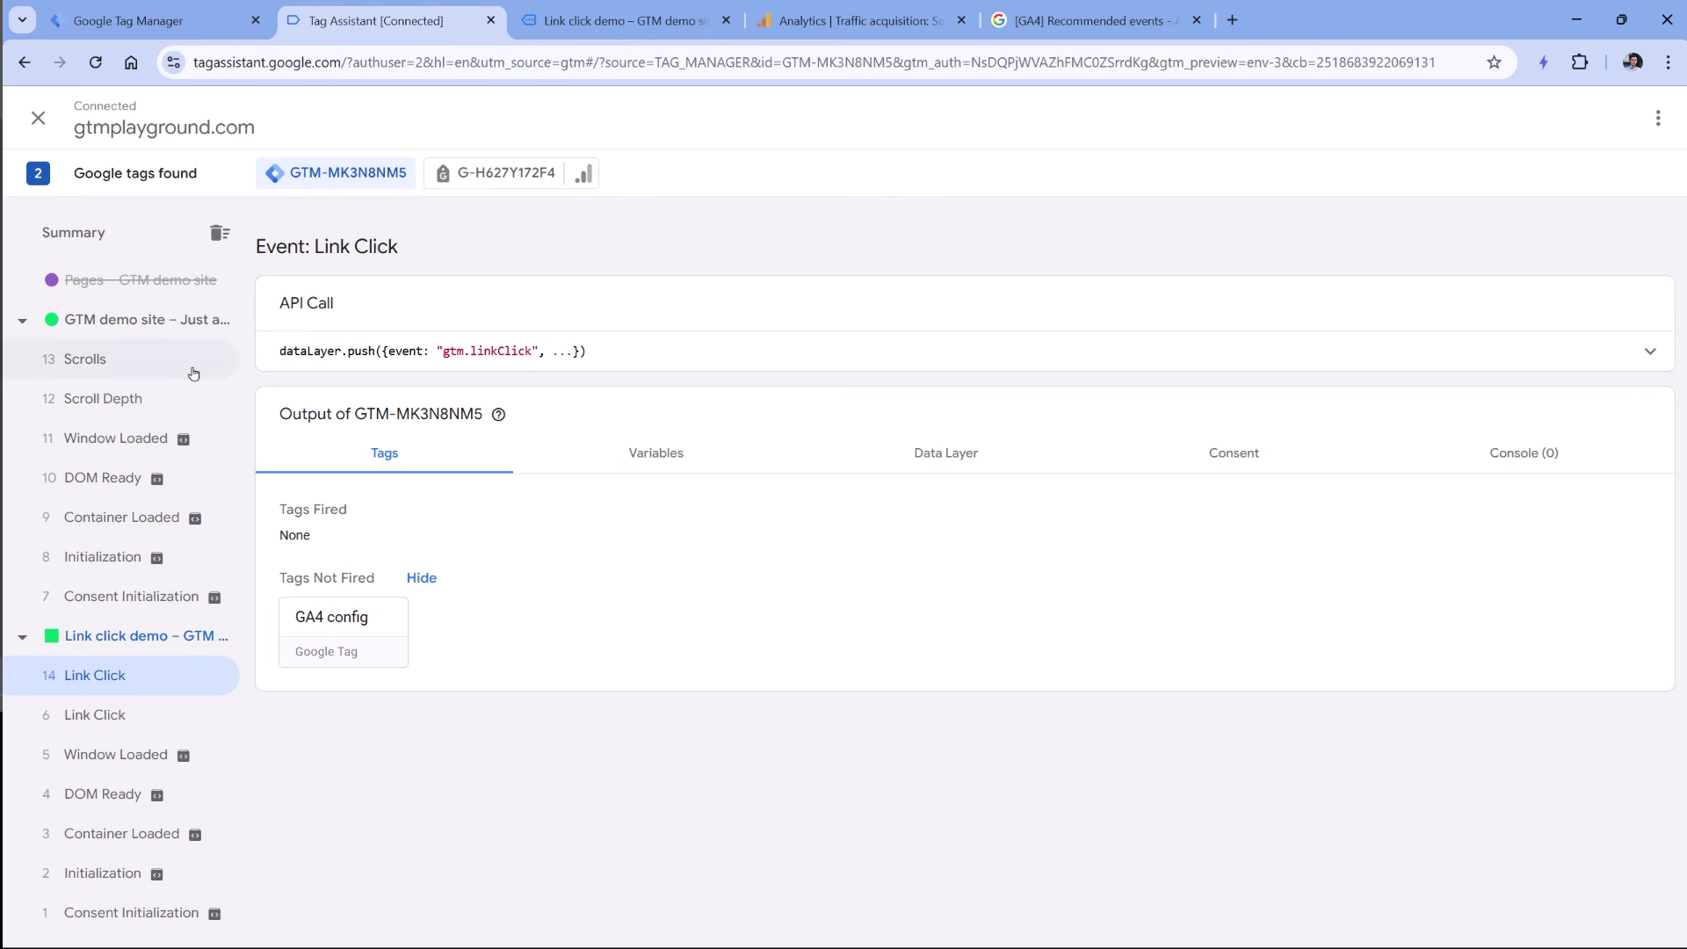
click(115, 712)
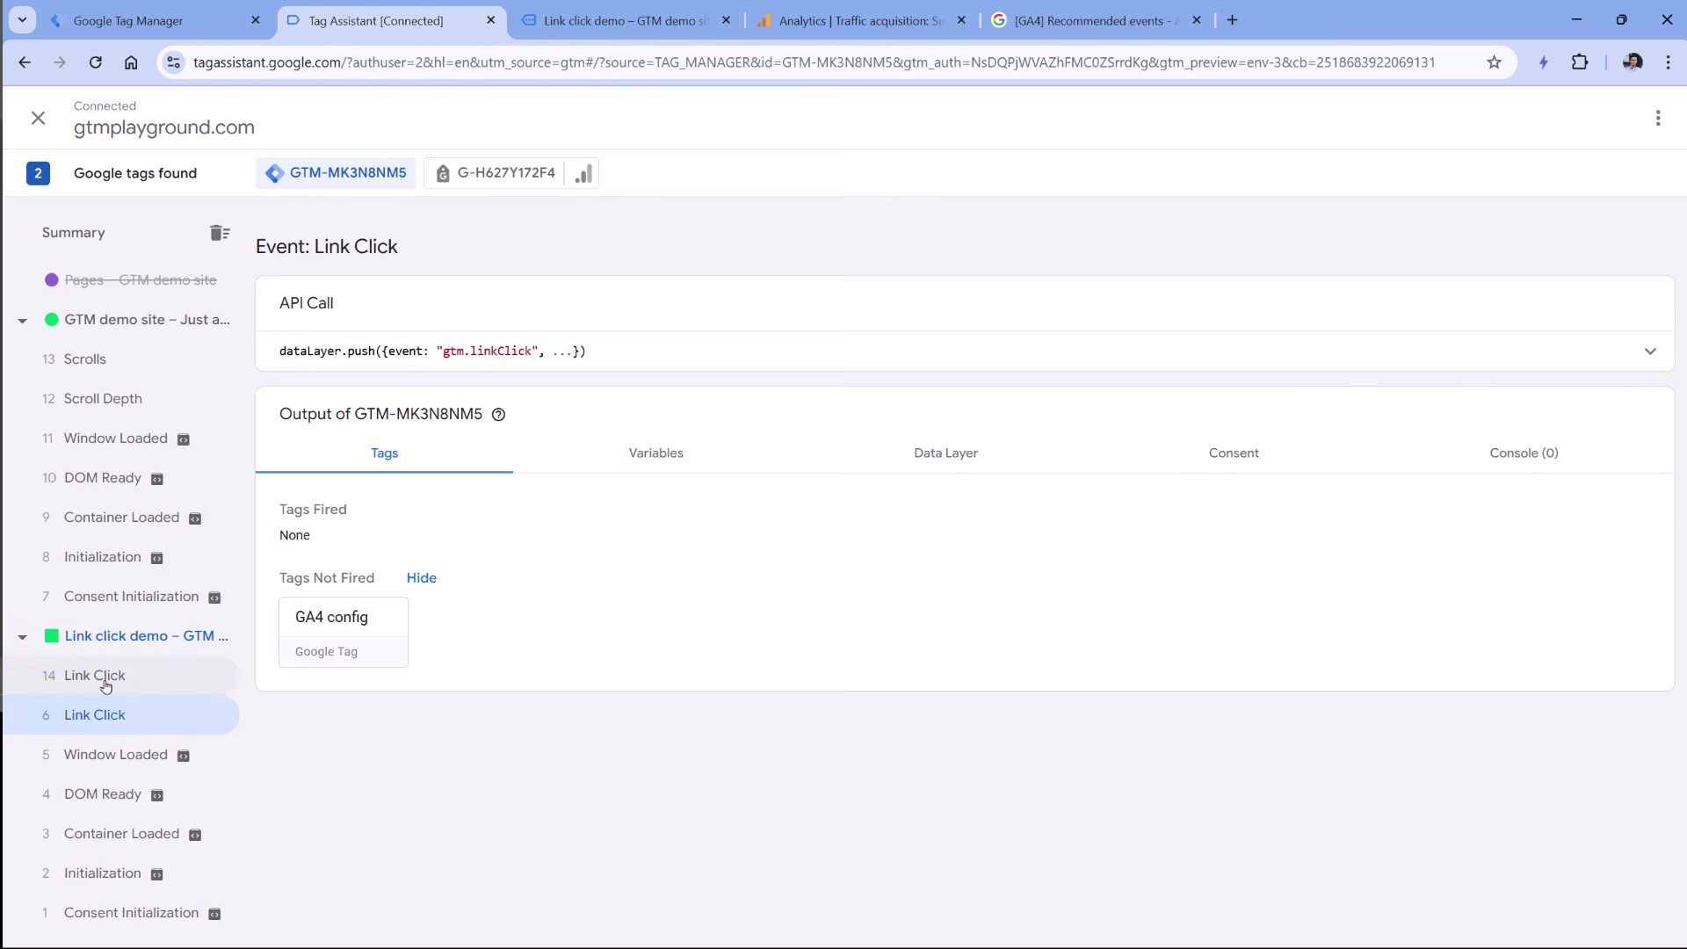
click(109, 677)
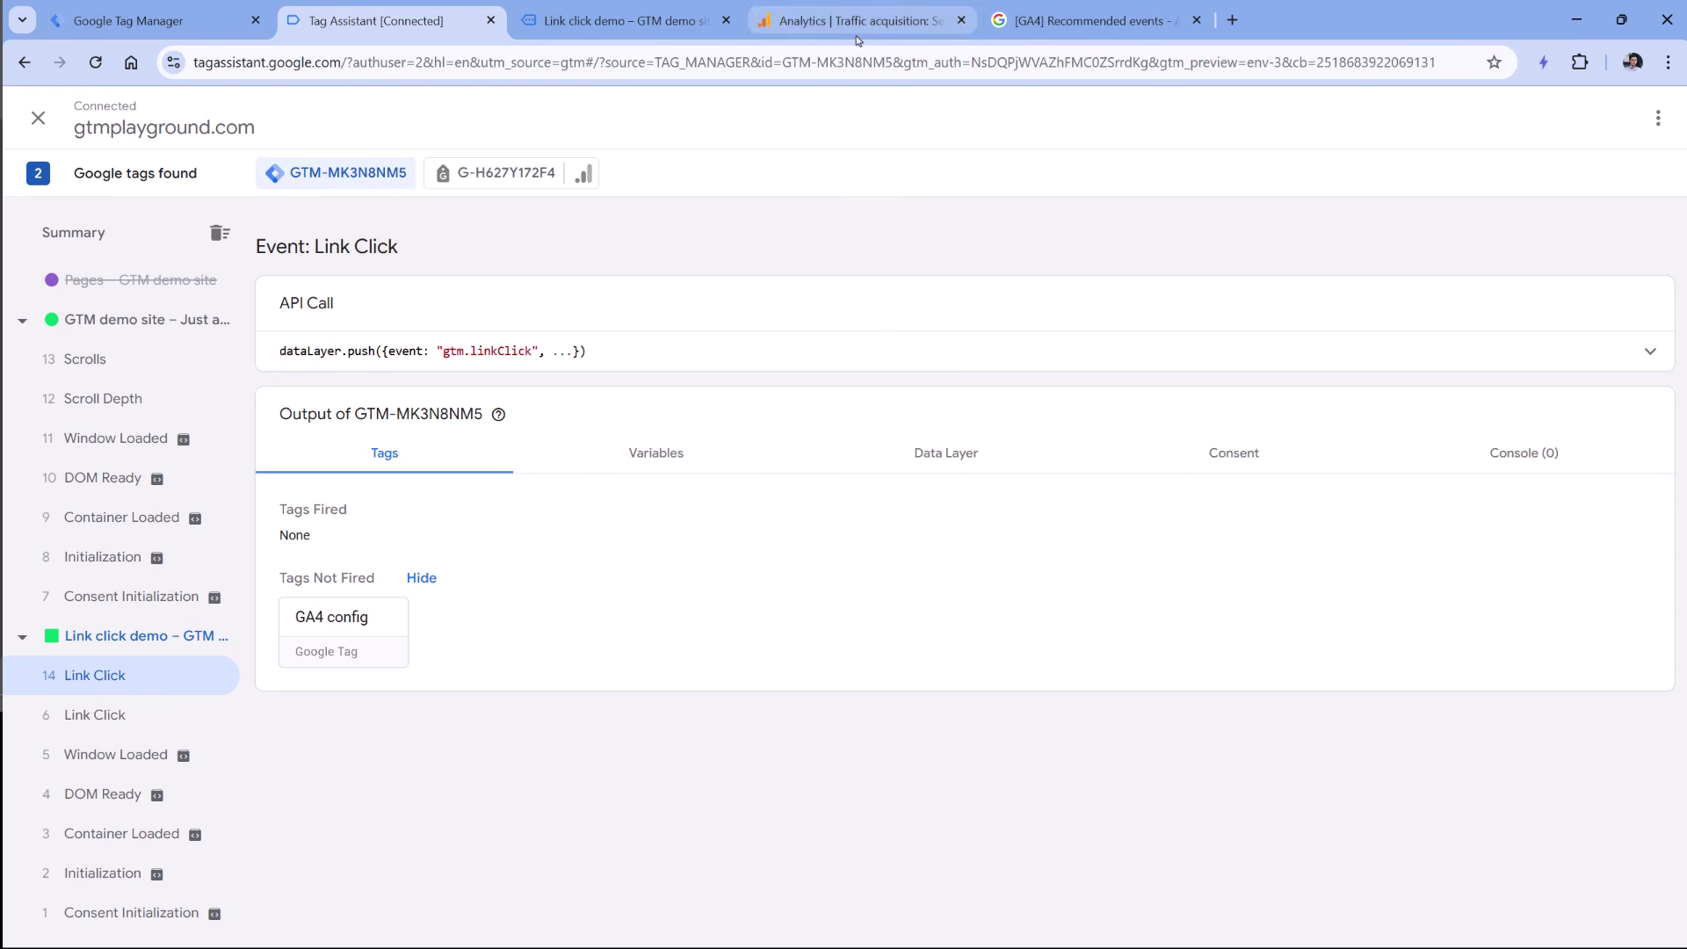
click(115, 715)
click(118, 684)
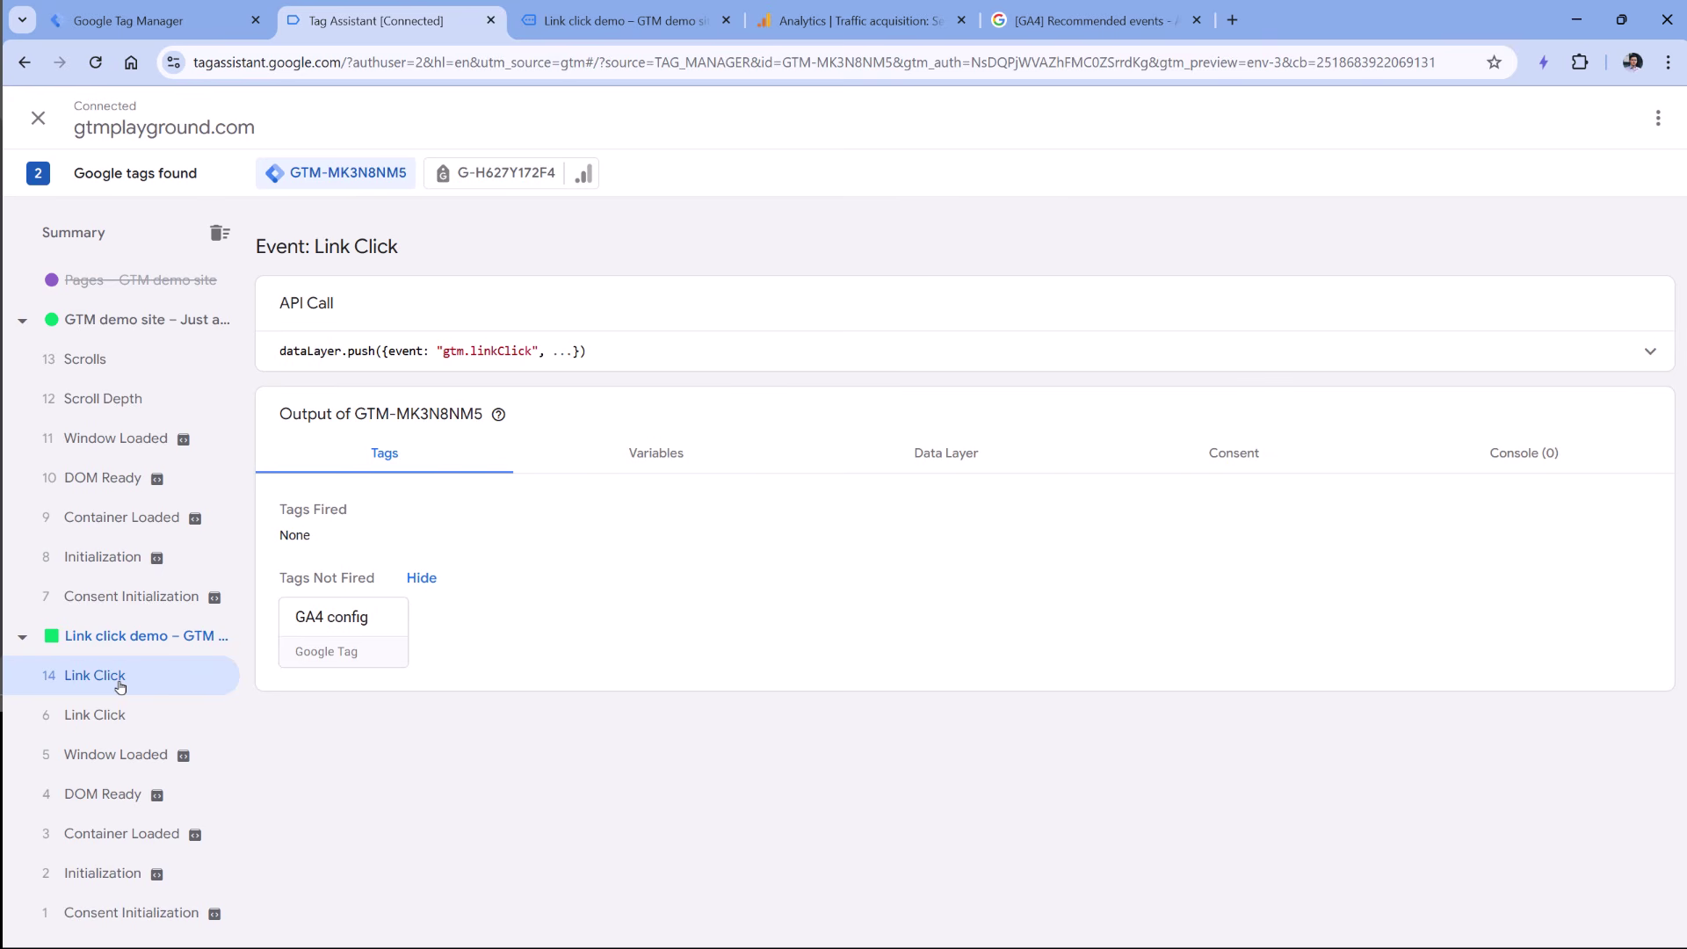
click(128, 726)
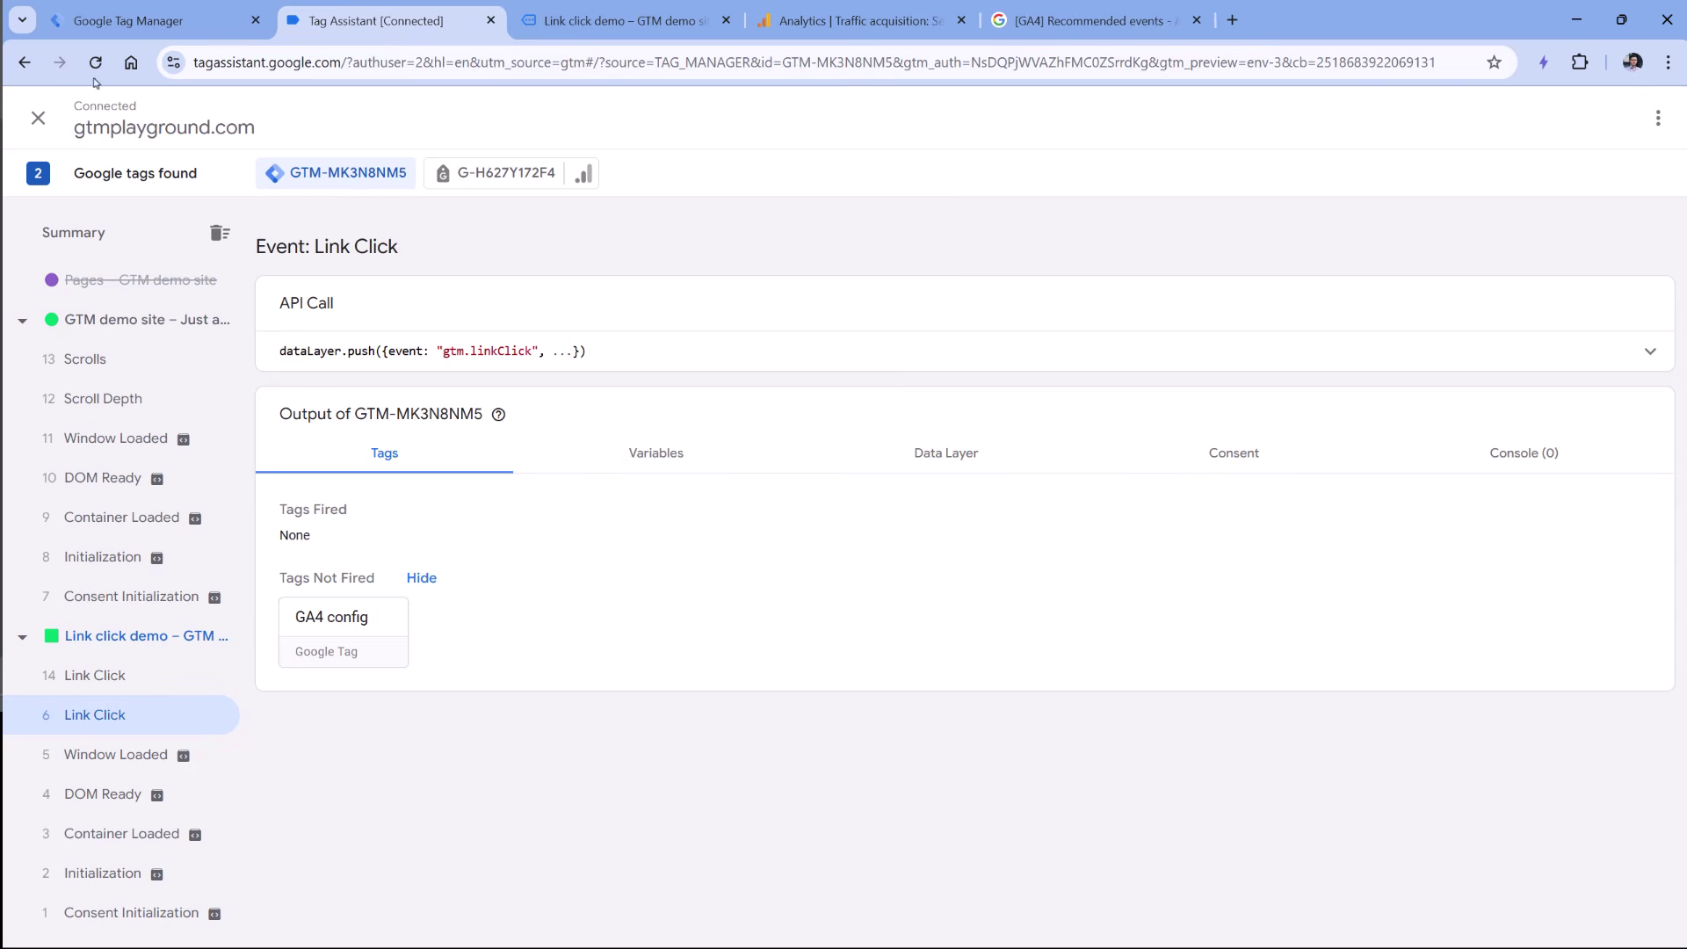
Check the trigger list in Google Tag Manager and inspect the first Link Click event's variables in Tag Assistant, including Page Path and Page URL.
click(150, 20)
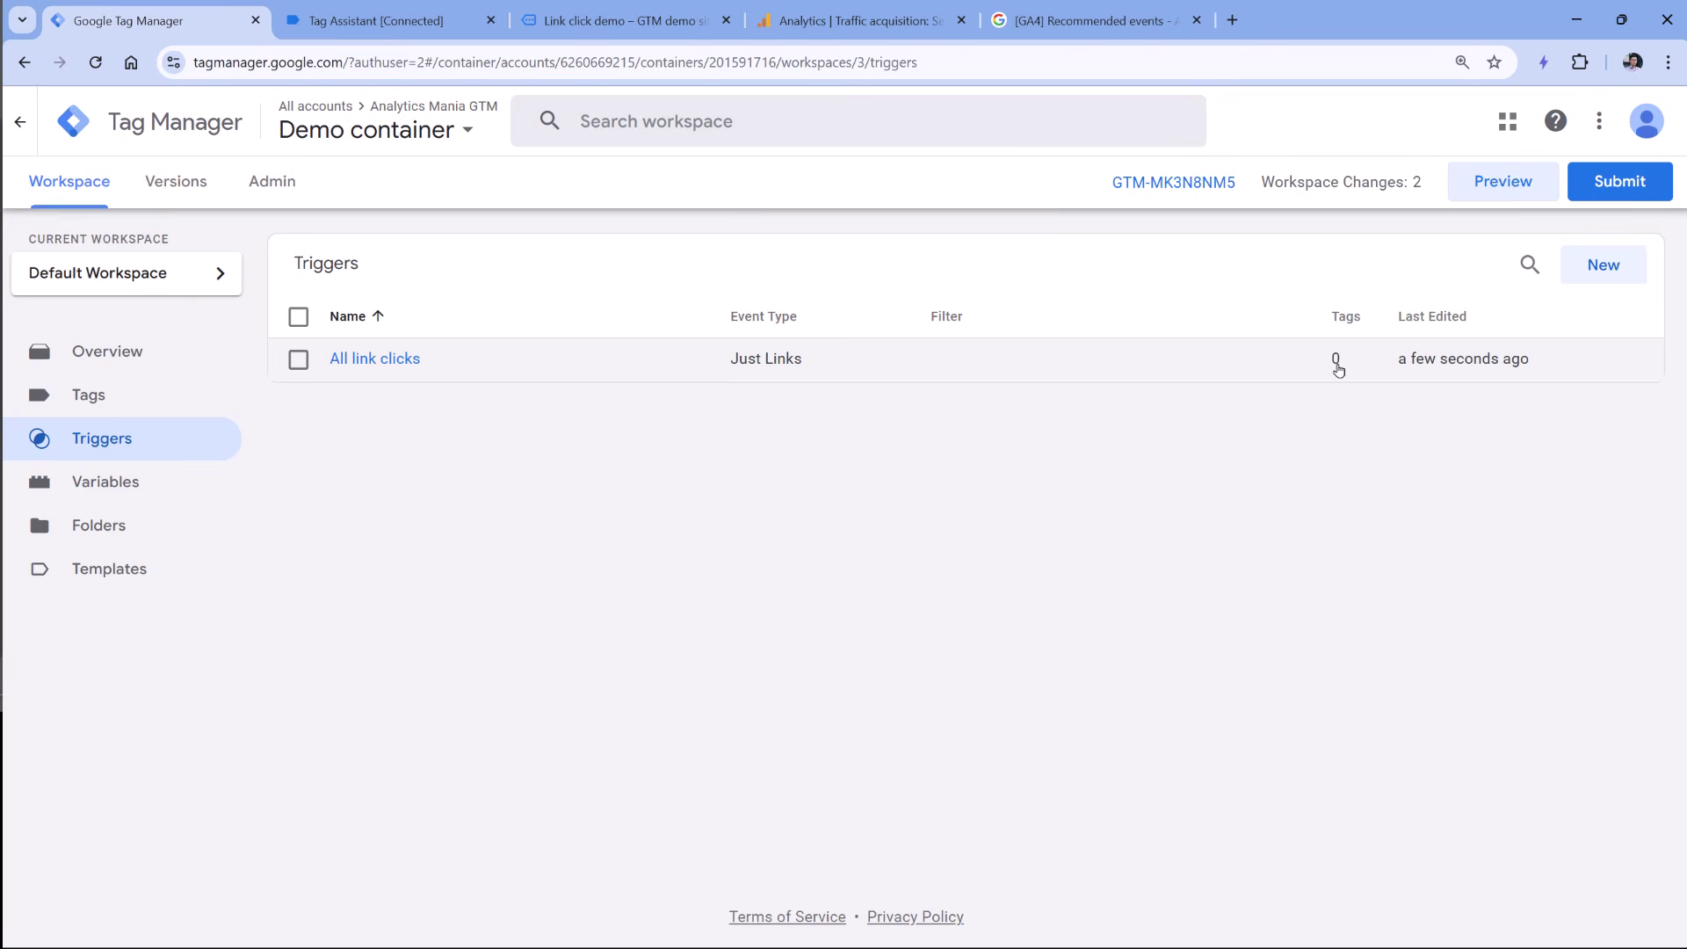
click(321, 18)
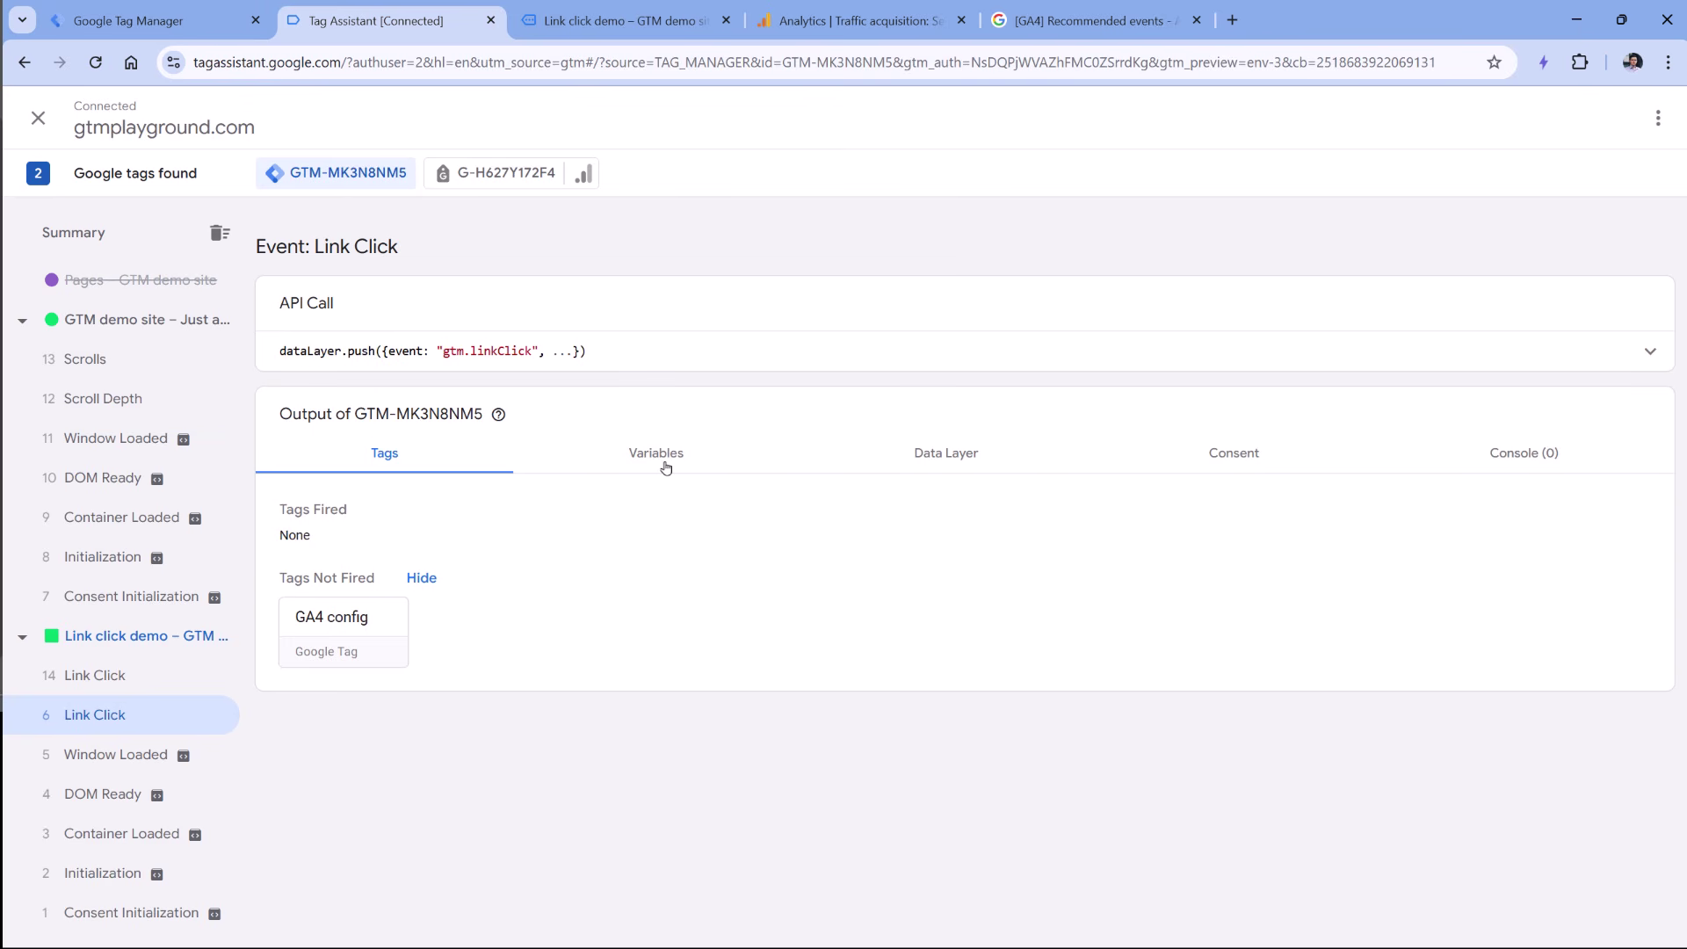
click(664, 465)
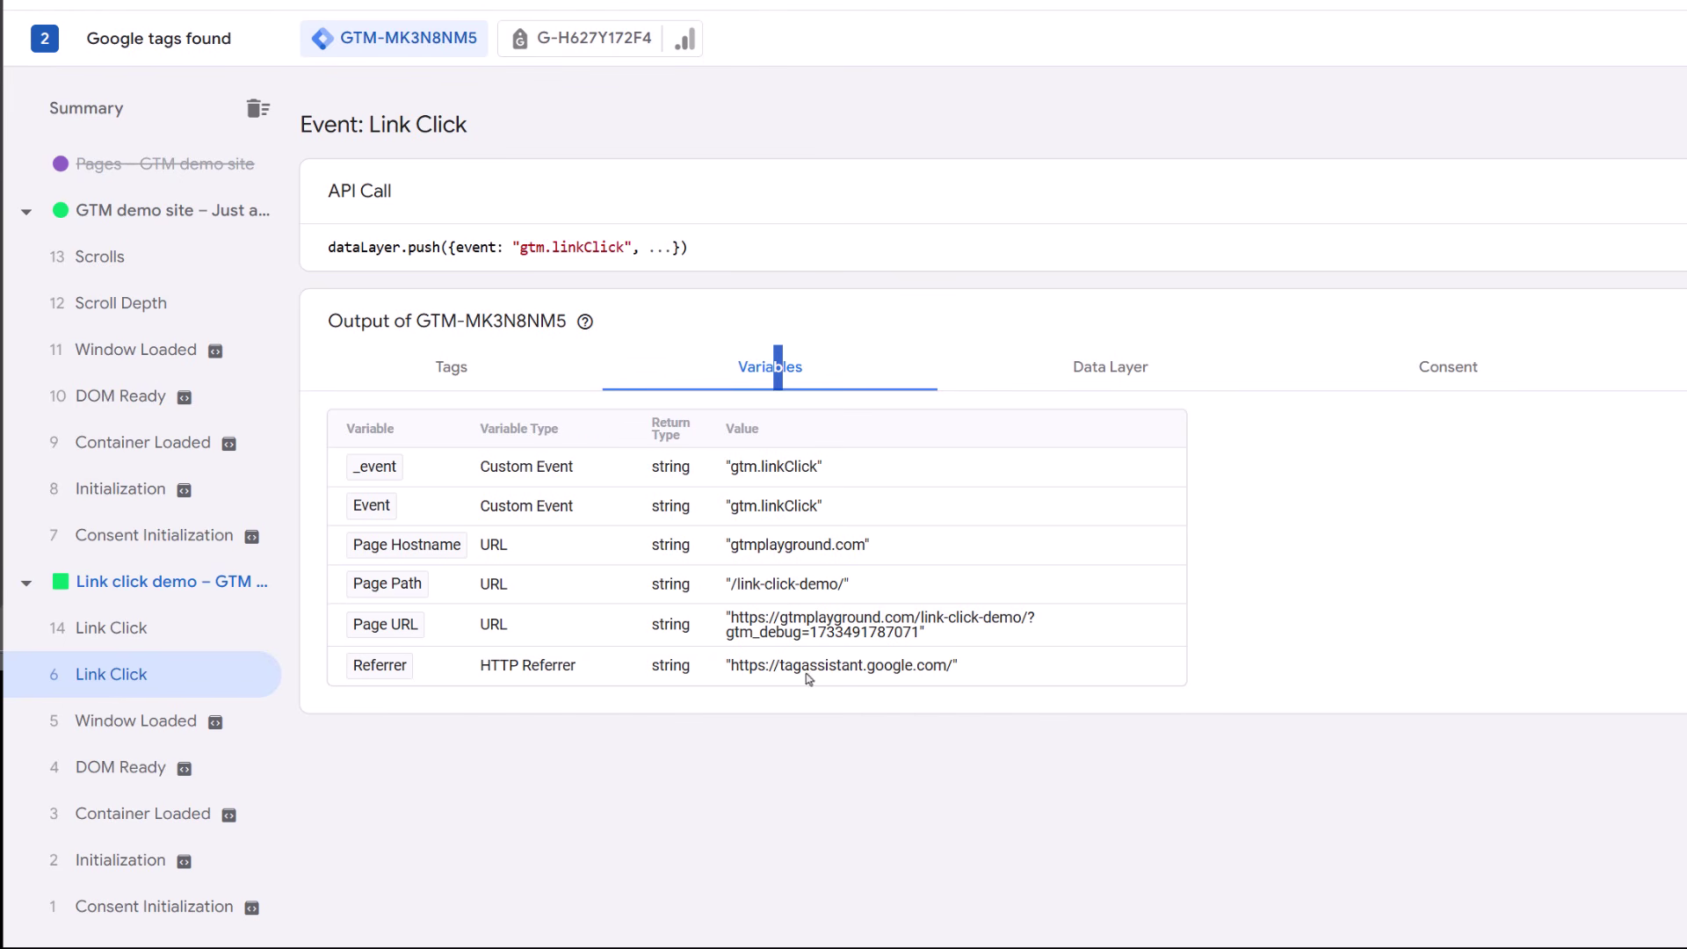
drag(728, 584, 877, 649)
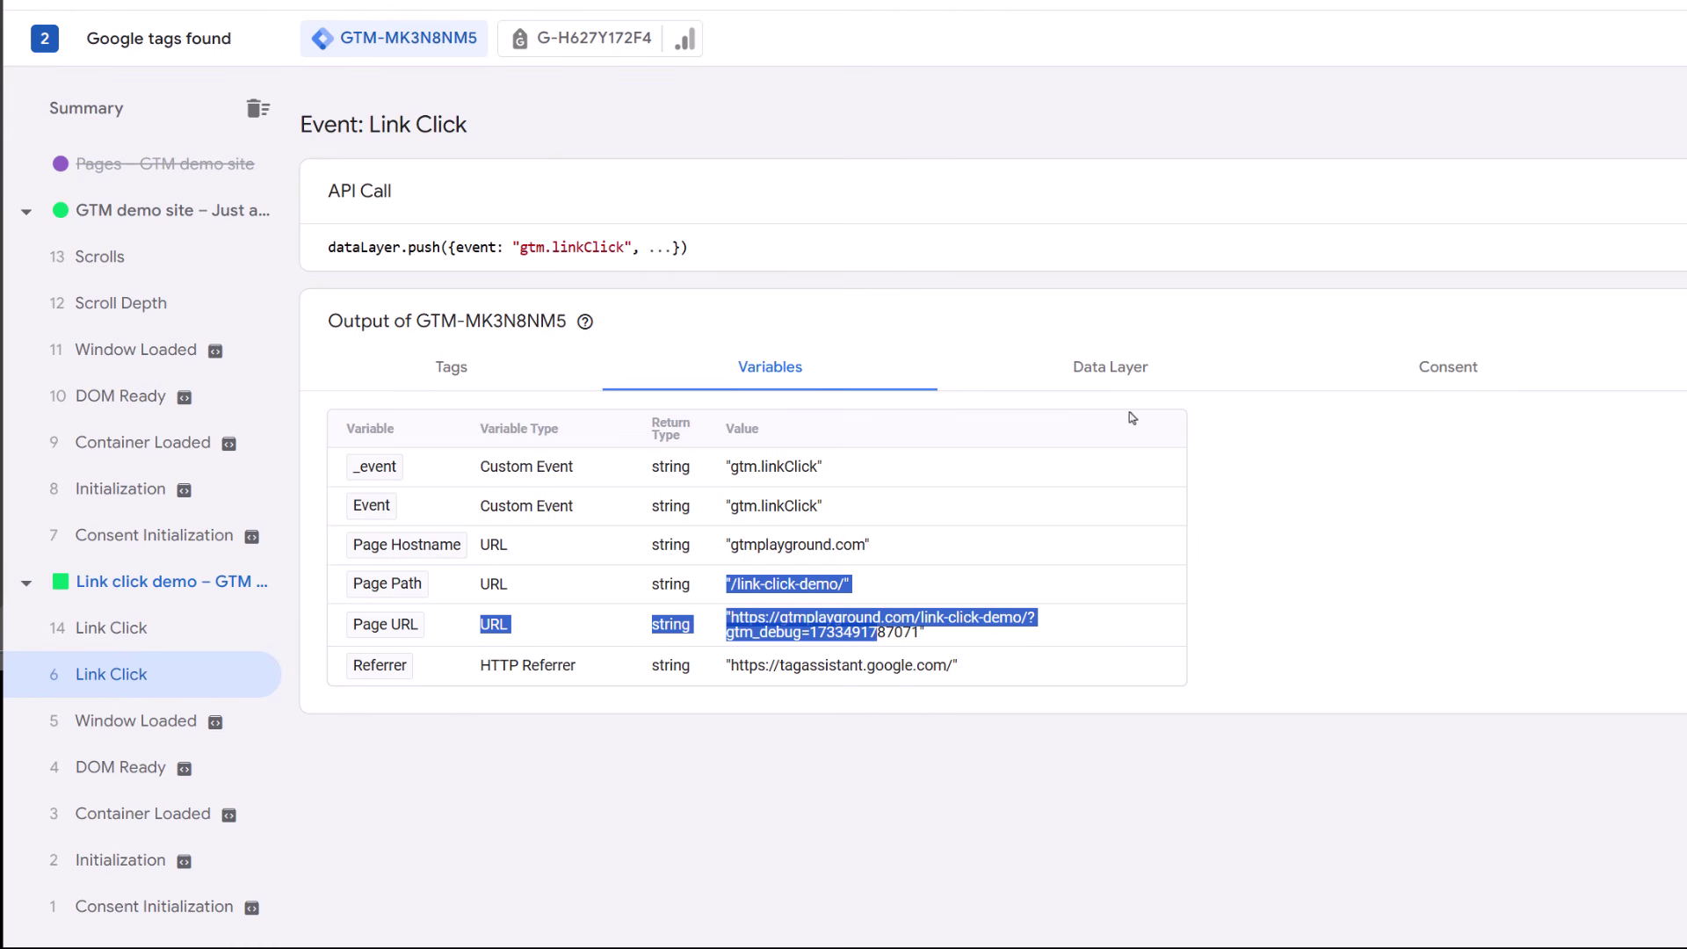
Examine the element URL, text and classes in the first Link Click event's data layer and return to its variables.
click(1116, 369)
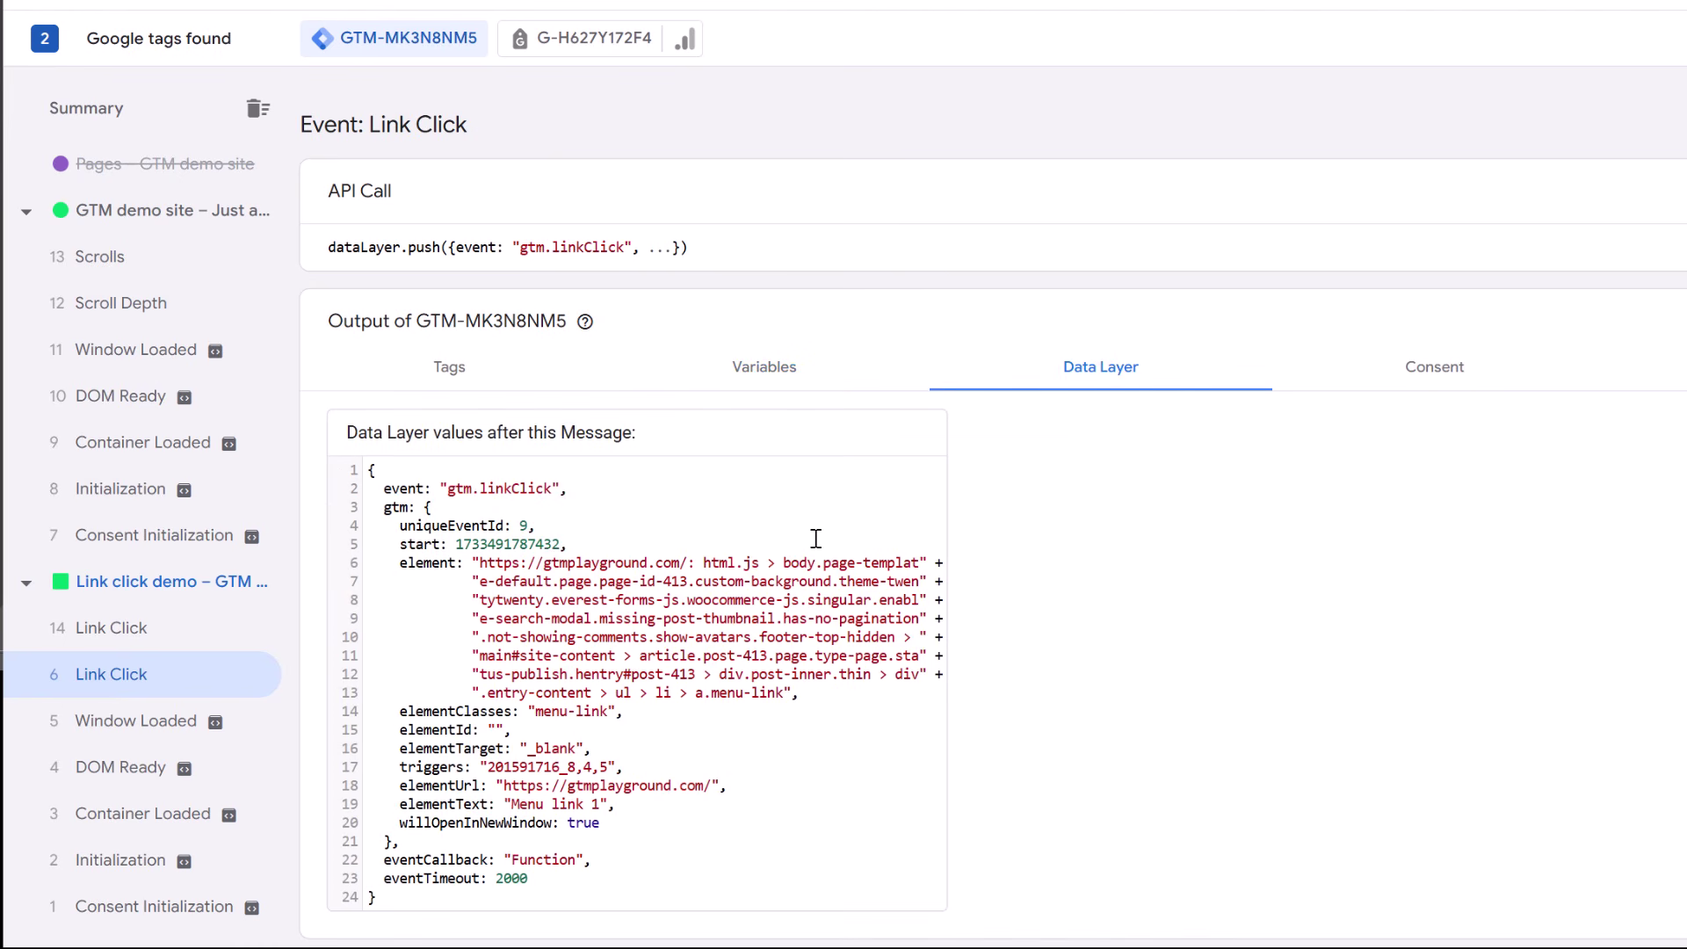
scroll(813, 527, down, 1)
drag(503, 777, 699, 781)
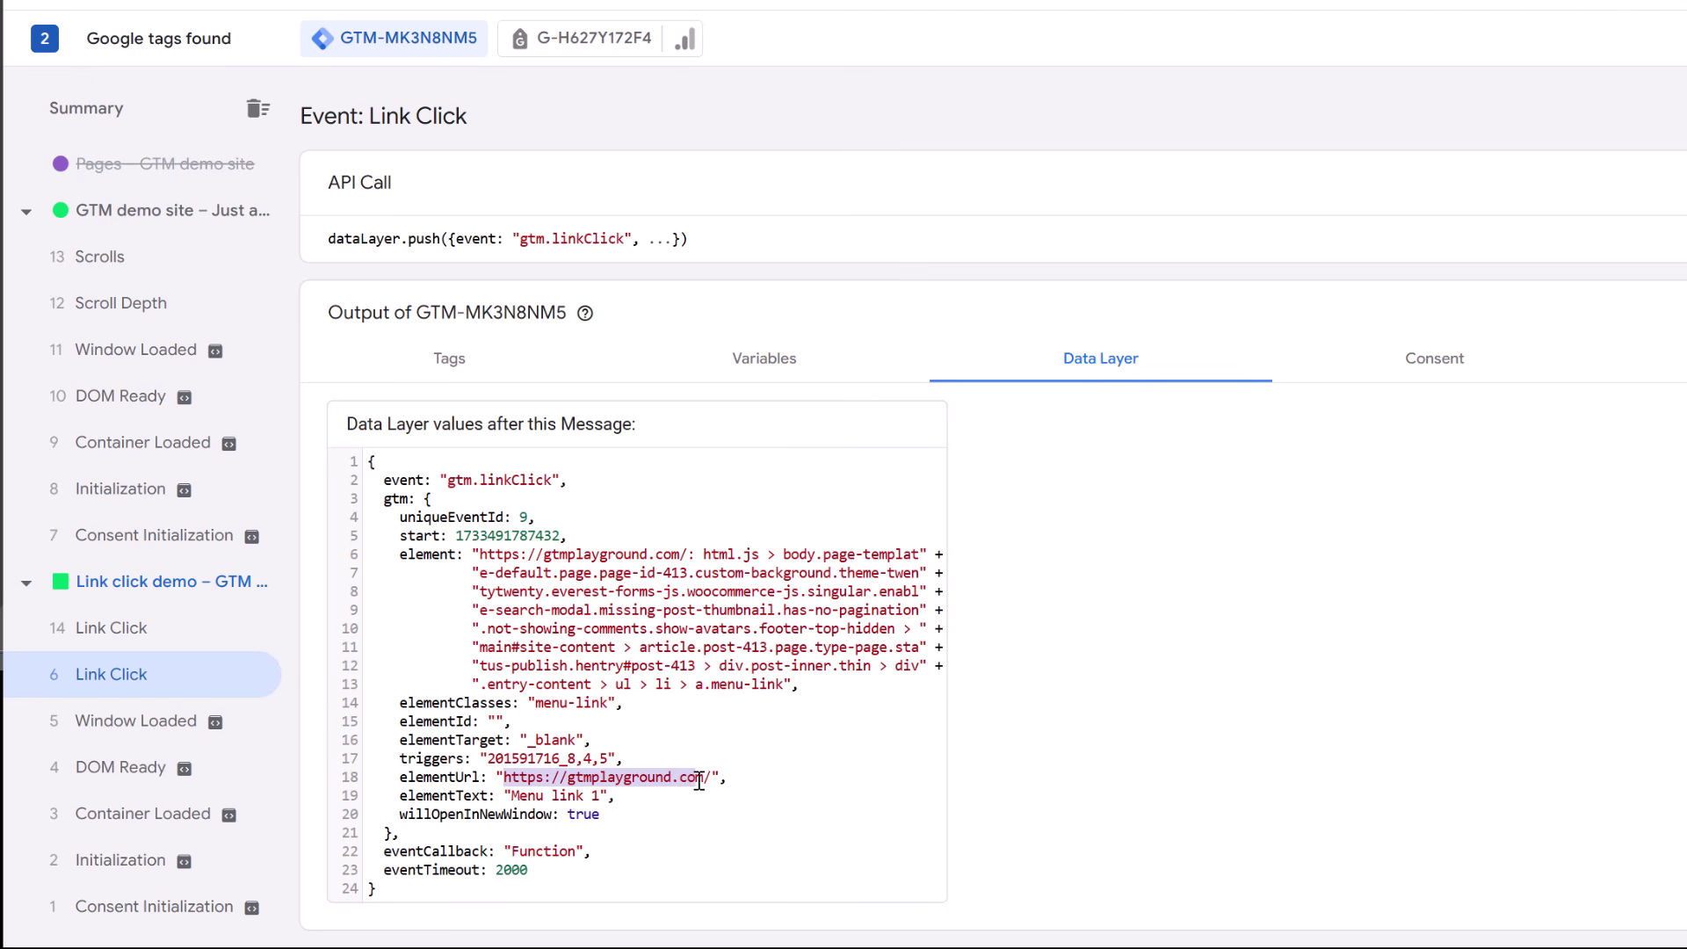
click(600, 814)
drag(512, 796, 603, 796)
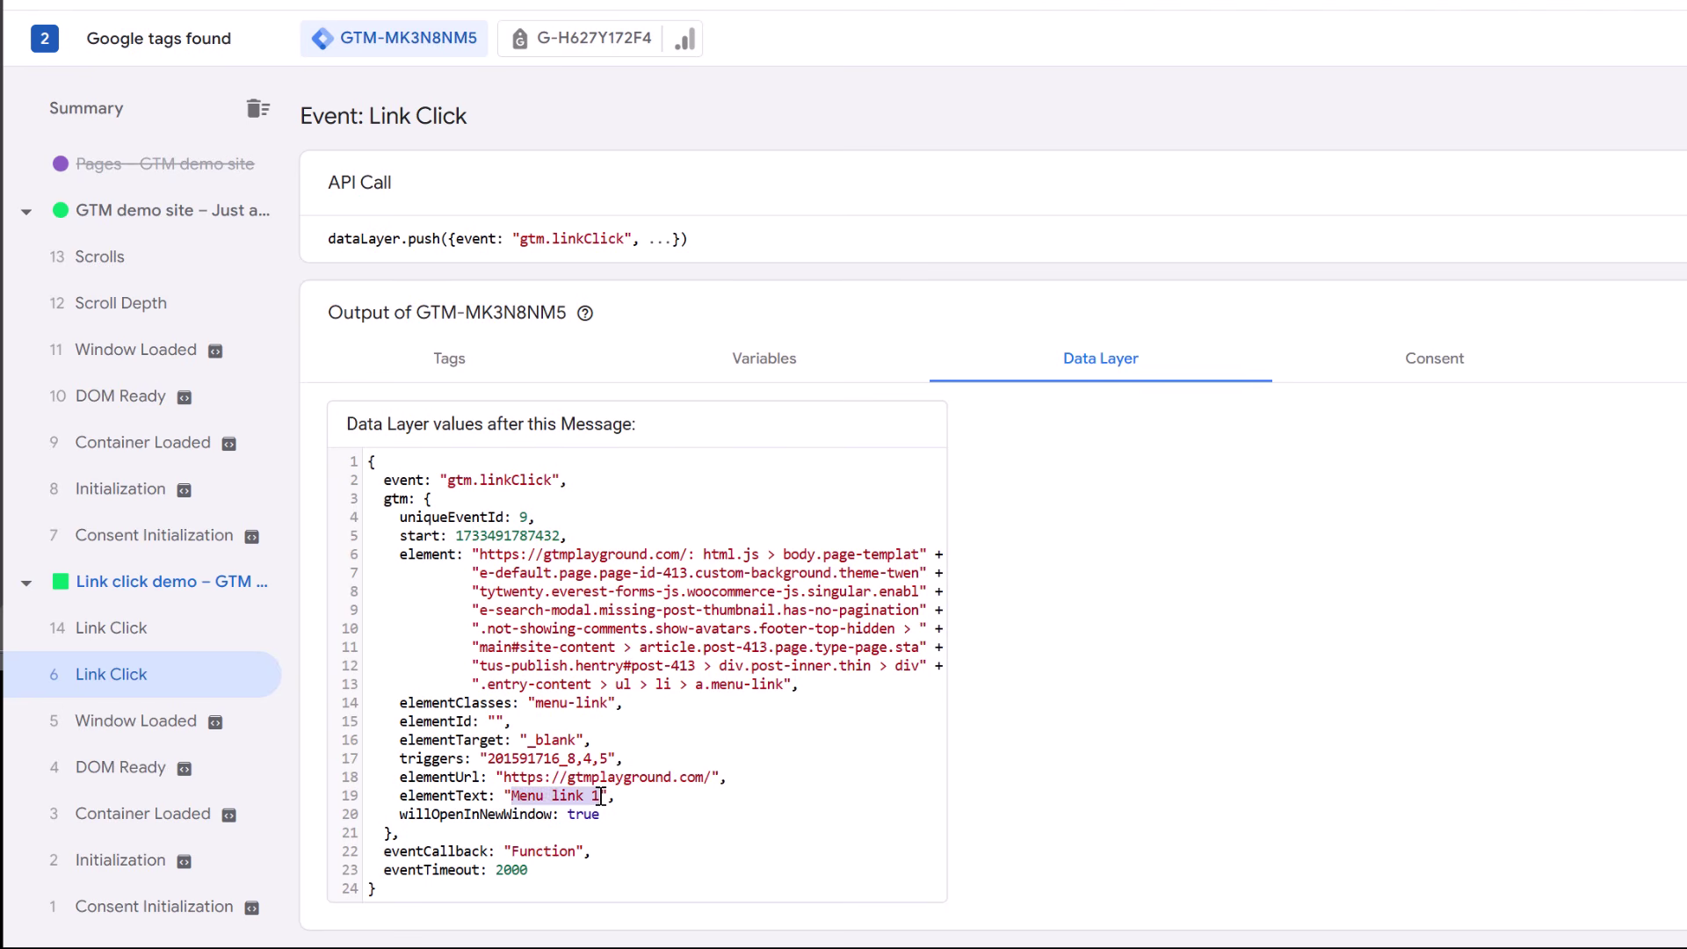
click(603, 796)
drag(534, 703, 608, 704)
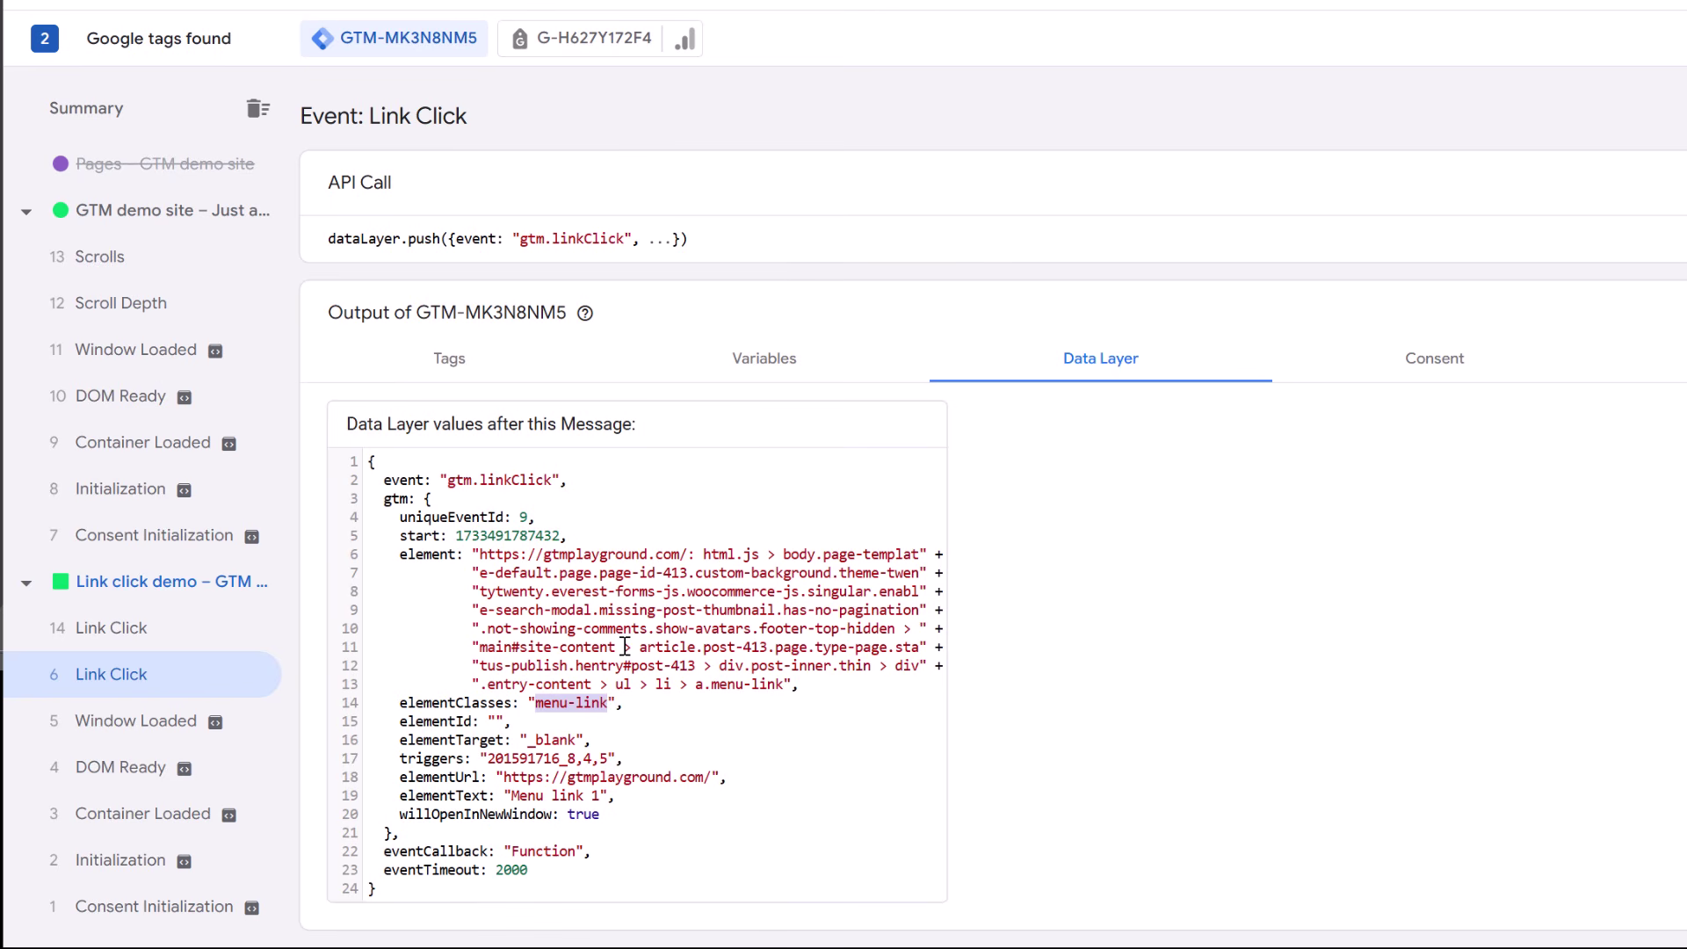
click(766, 360)
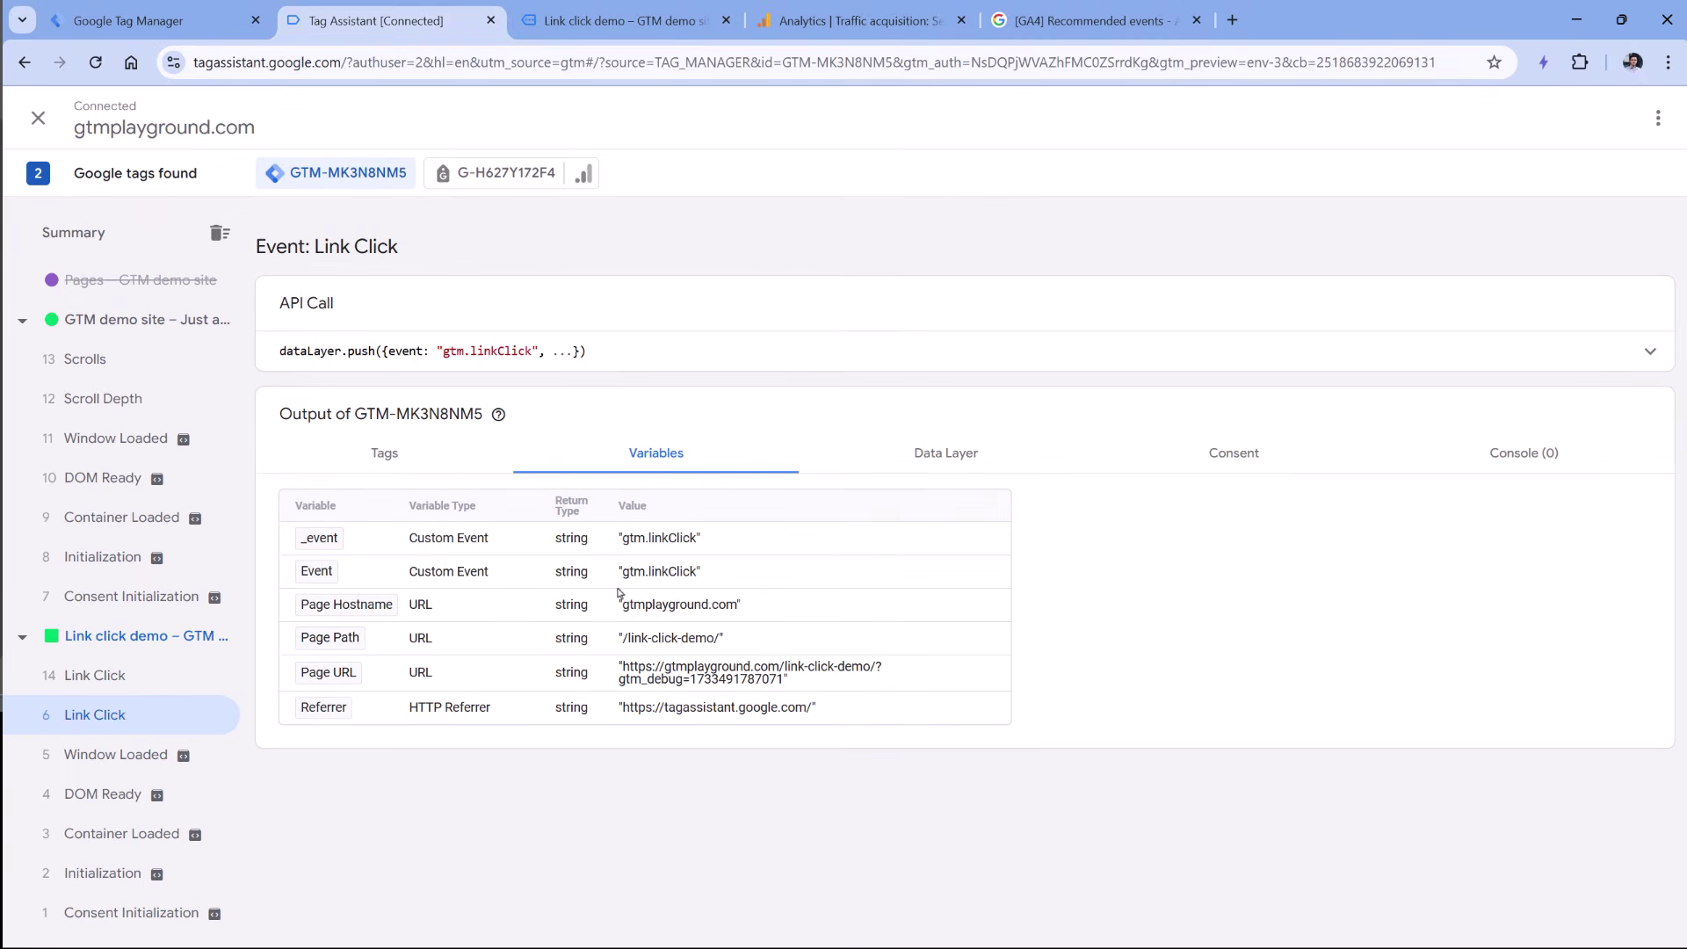
In Google Tag Manager, enable the built-in variables Click Element, Click Classes, Click ID, Click Target, Click URL and Click Text.
click(132, 20)
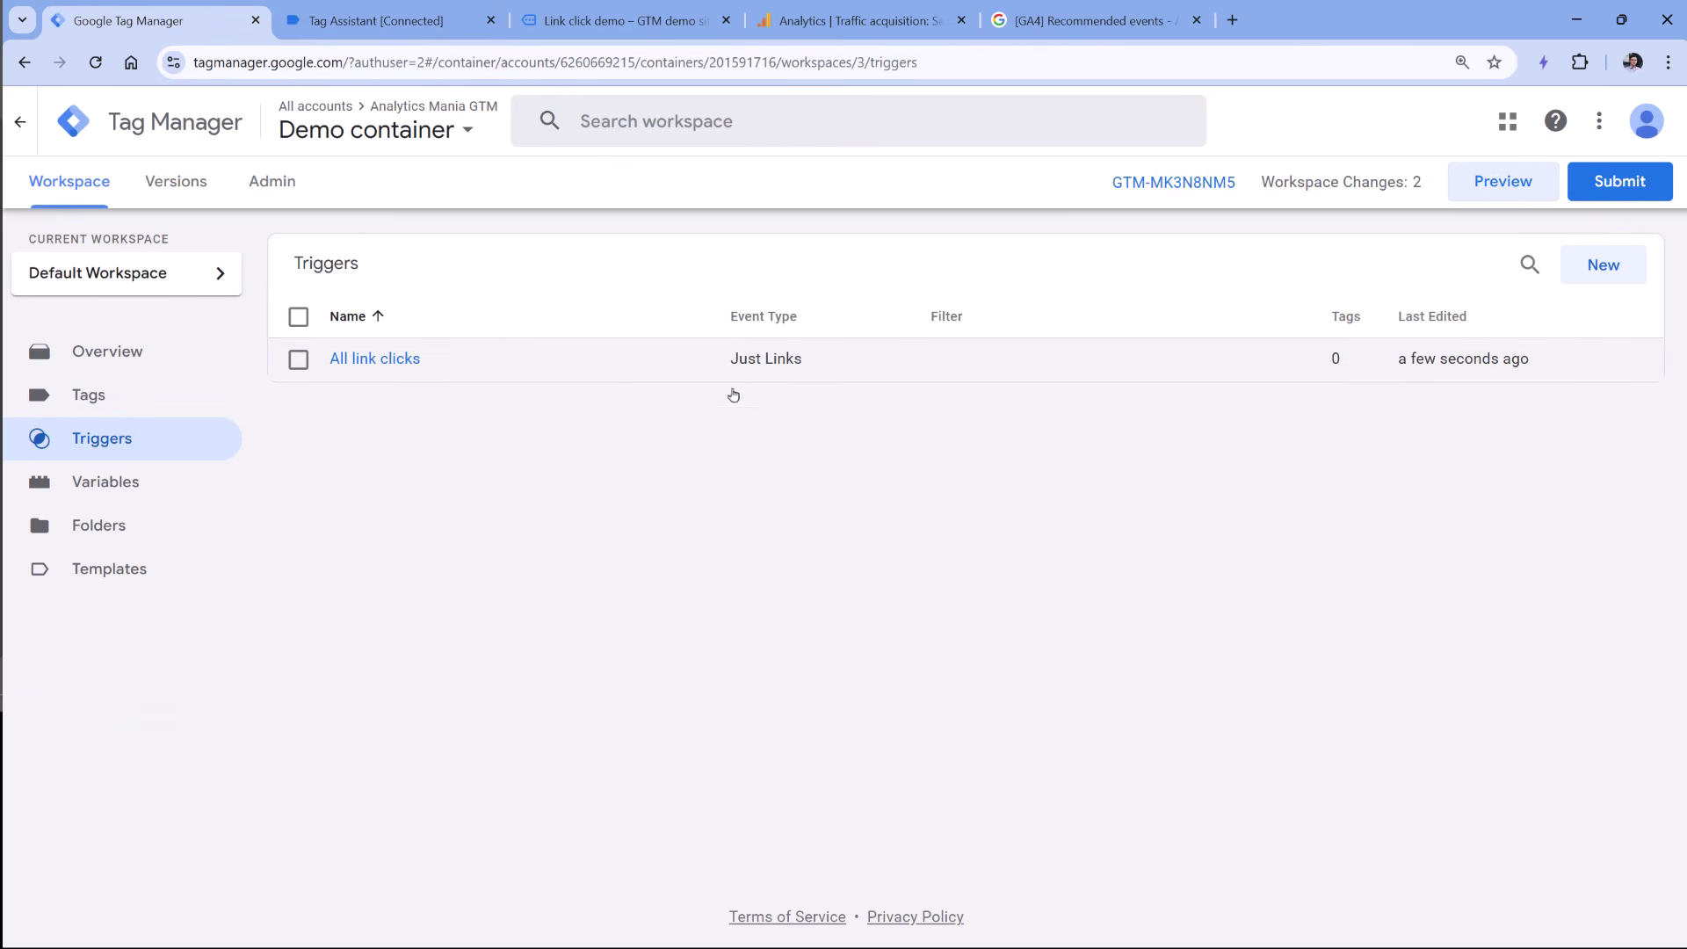
click(105, 482)
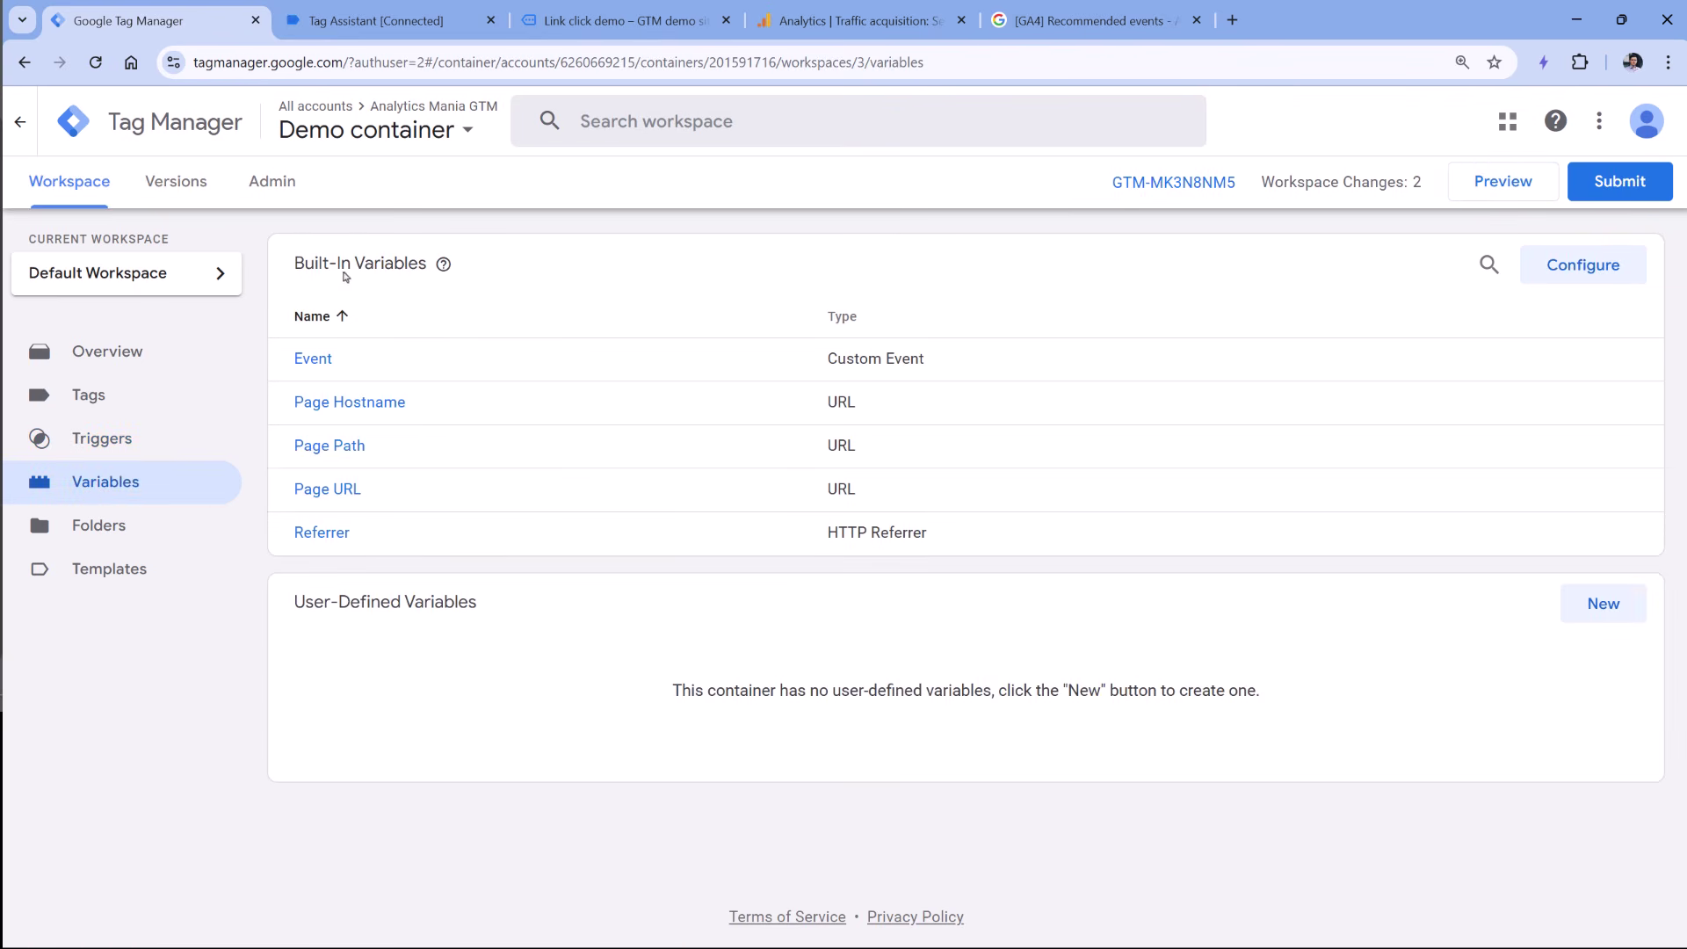
click(1581, 266)
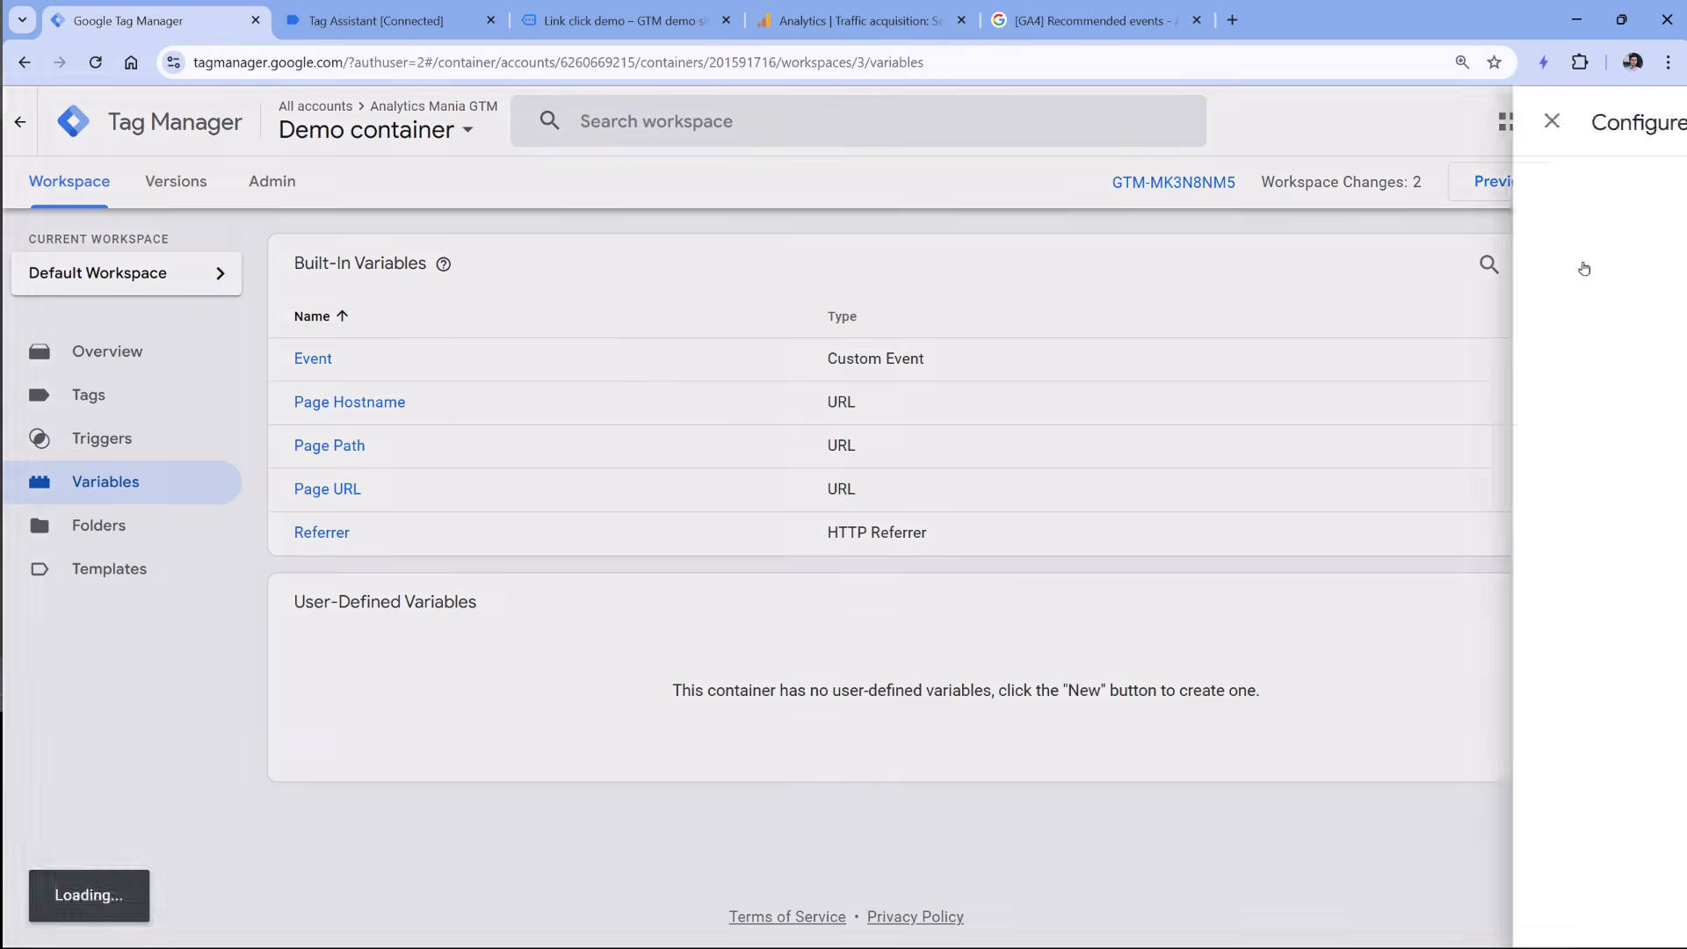
scroll(1325, 368, down, 6)
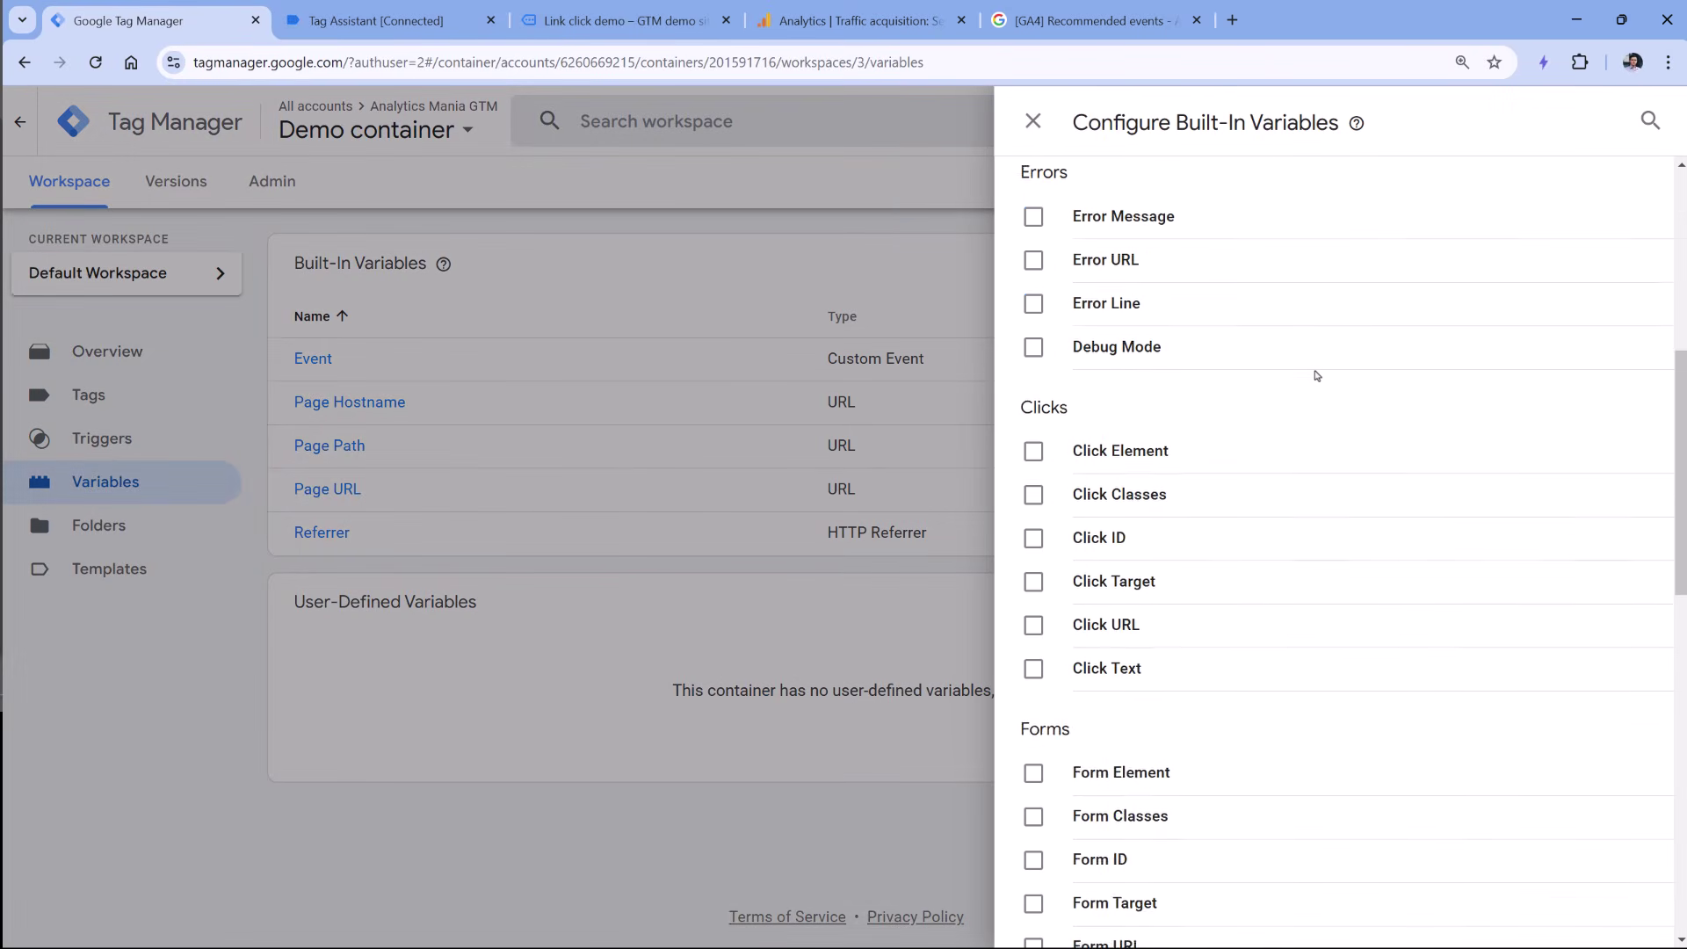
scroll(1315, 373, up, 5)
scroll(1315, 373, down, 2)
scroll(1318, 382, down, 5)
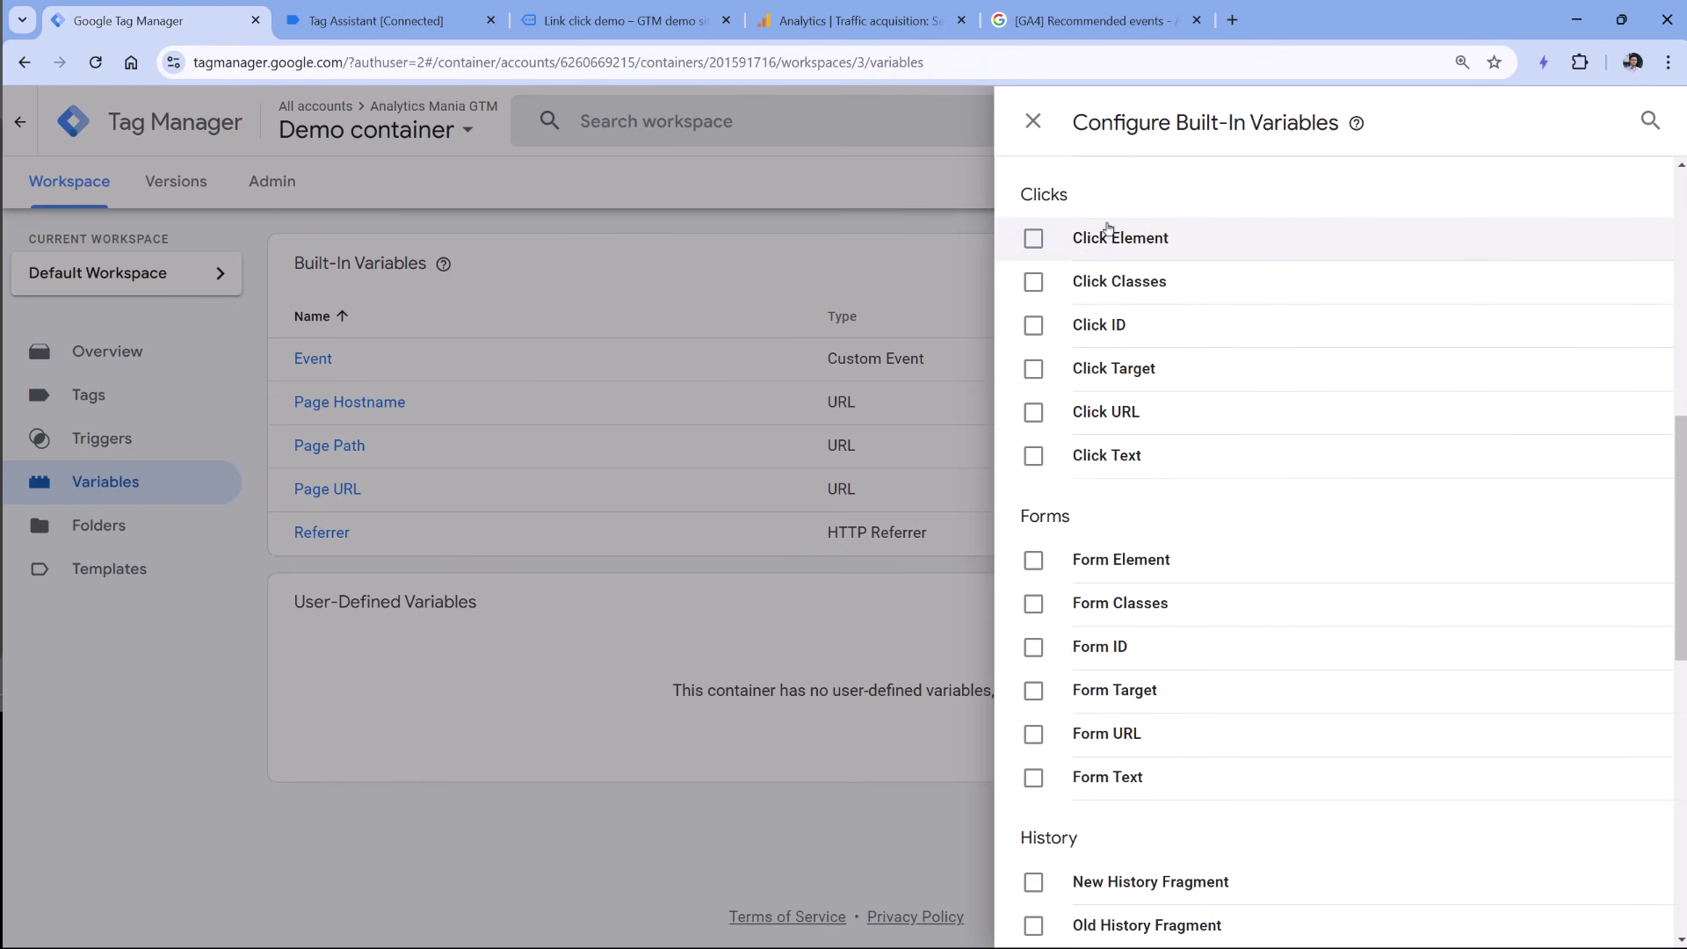
click(1034, 238)
click(1033, 281)
click(1033, 325)
click(1034, 368)
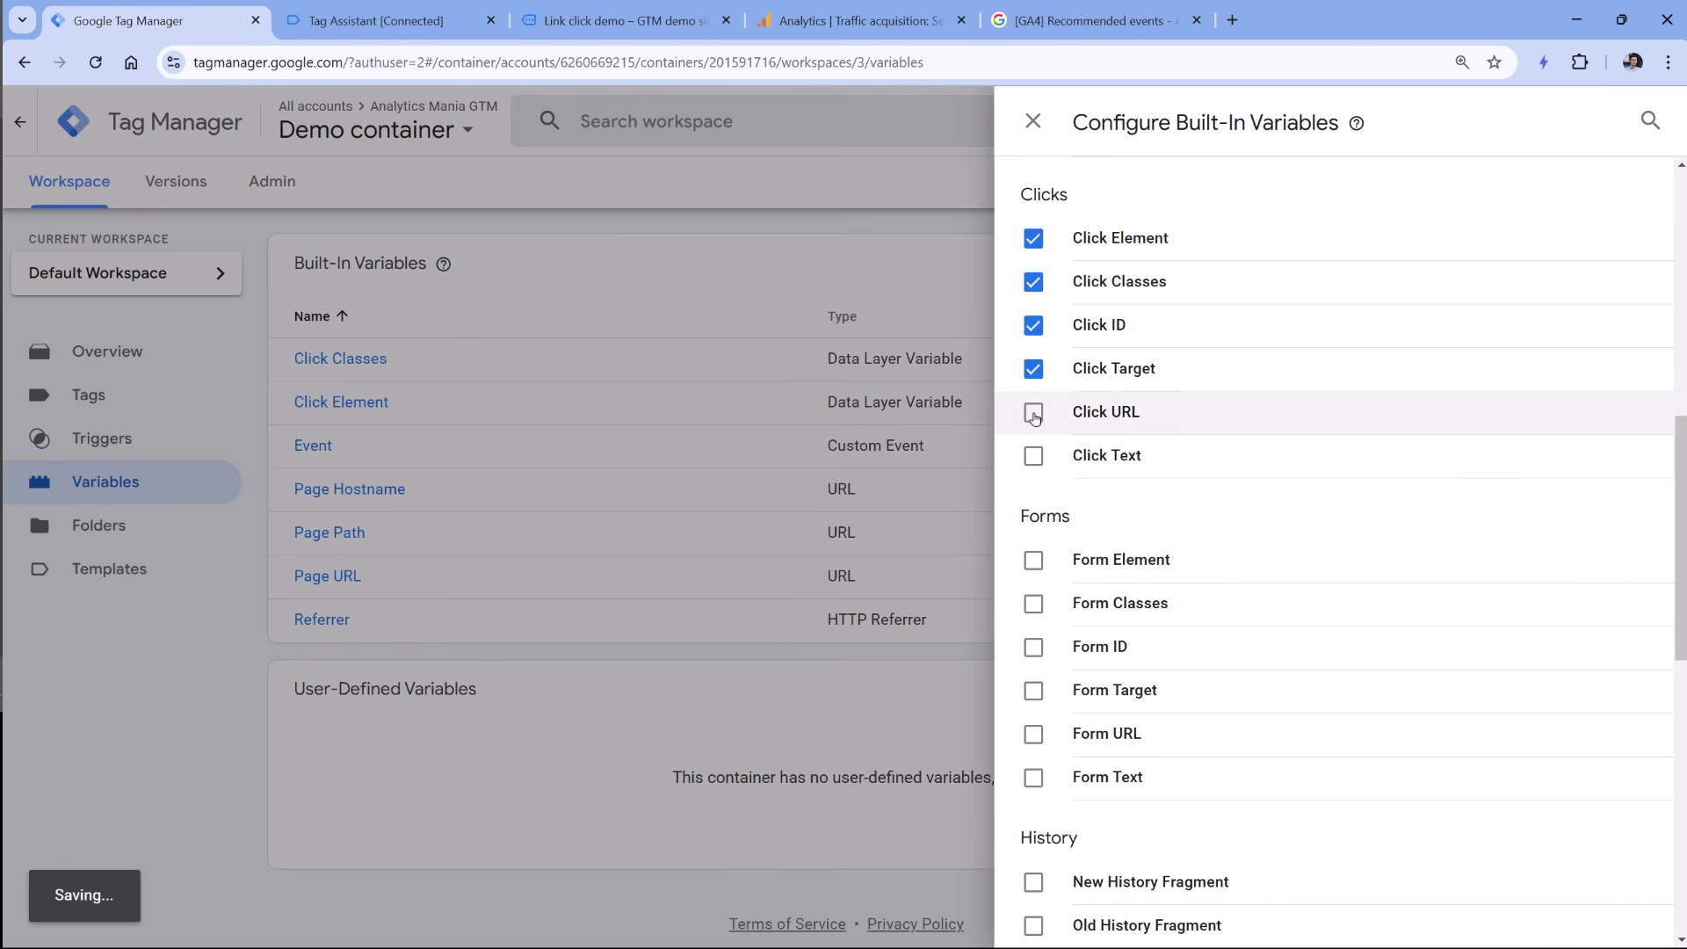
click(1033, 412)
click(1033, 455)
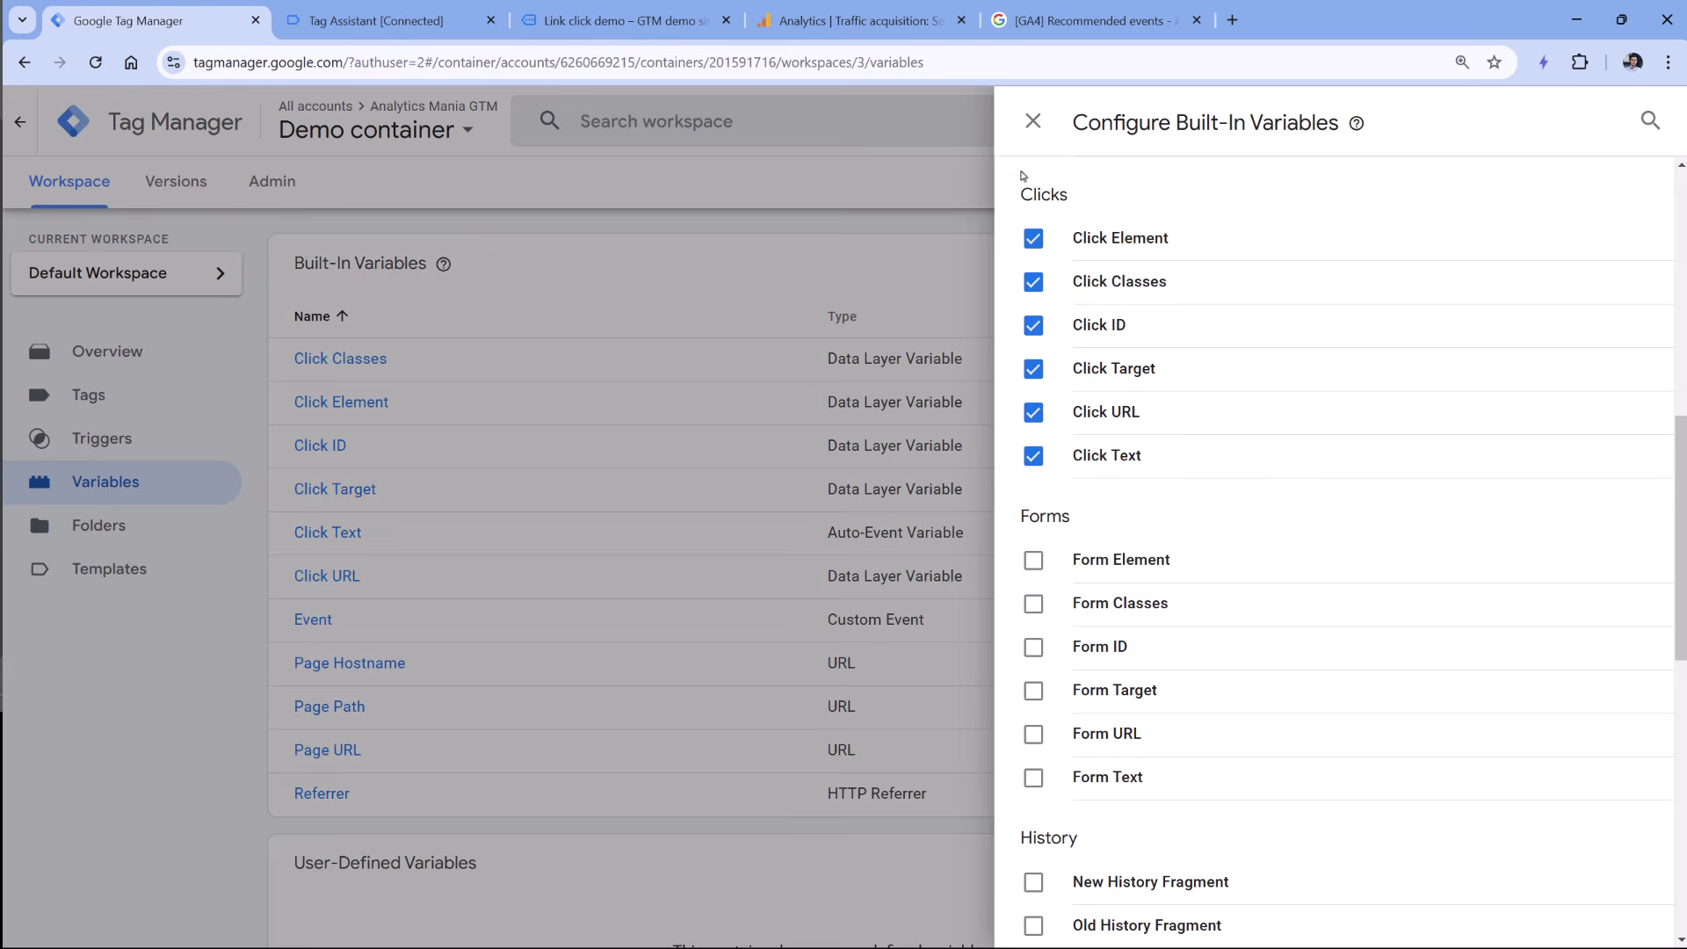
click(1033, 120)
Restart preview mode and follow Menu link 1 and Menu link 2 on the link click demo page, closing the pages they open.
click(1466, 191)
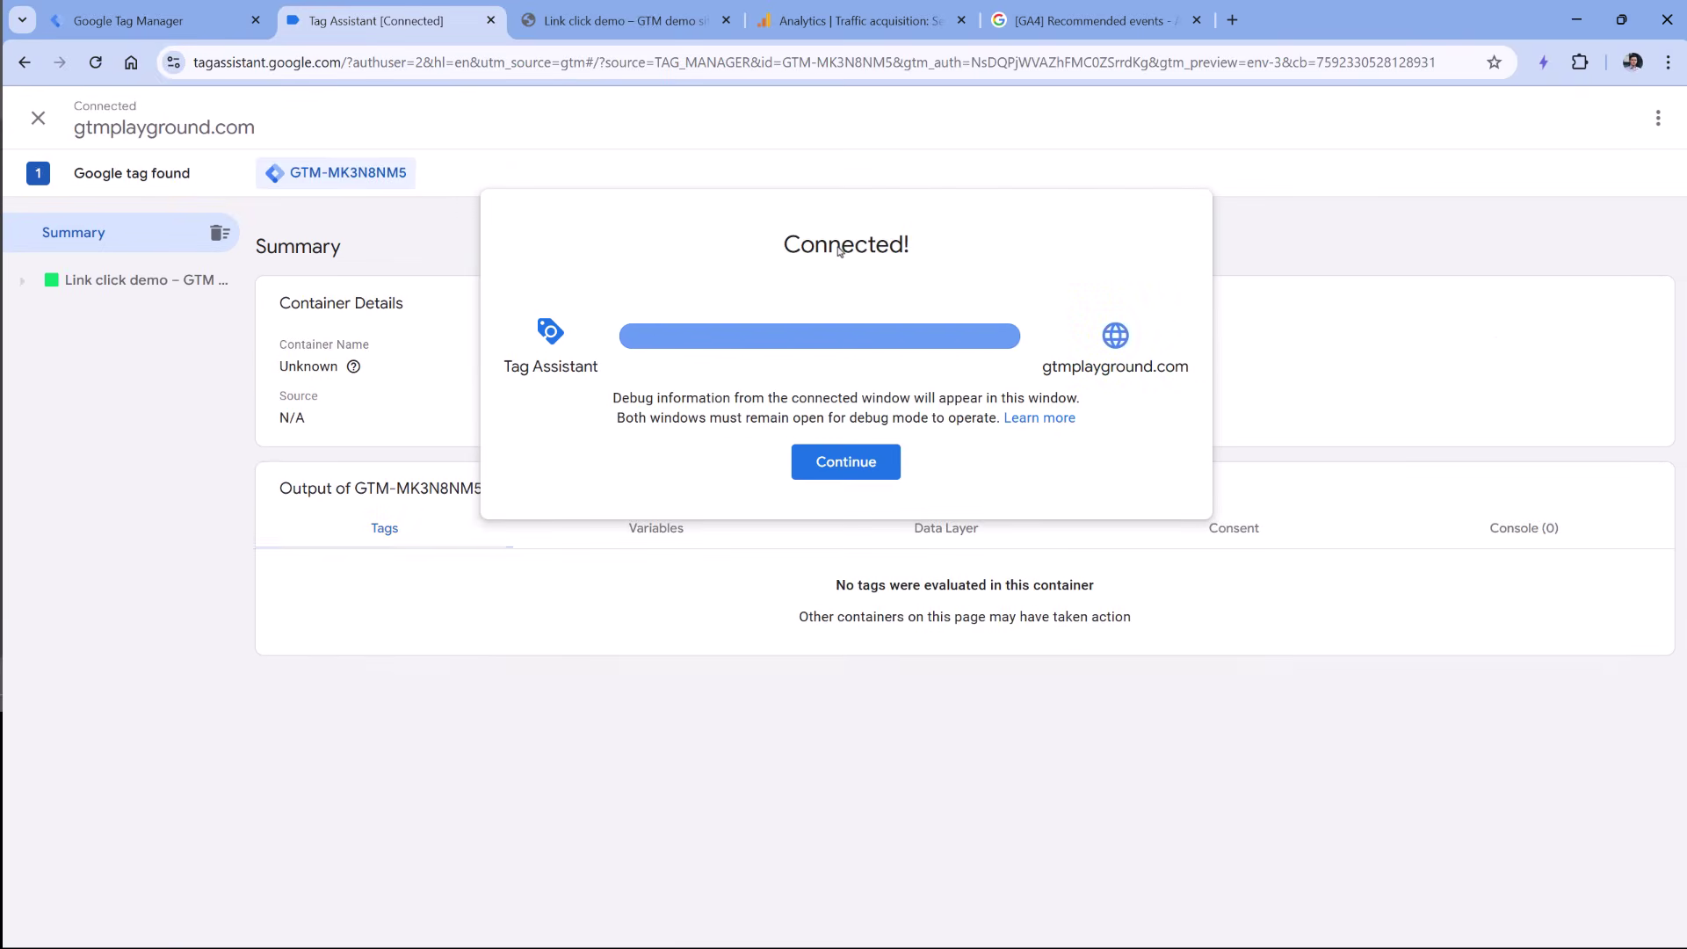
click(862, 473)
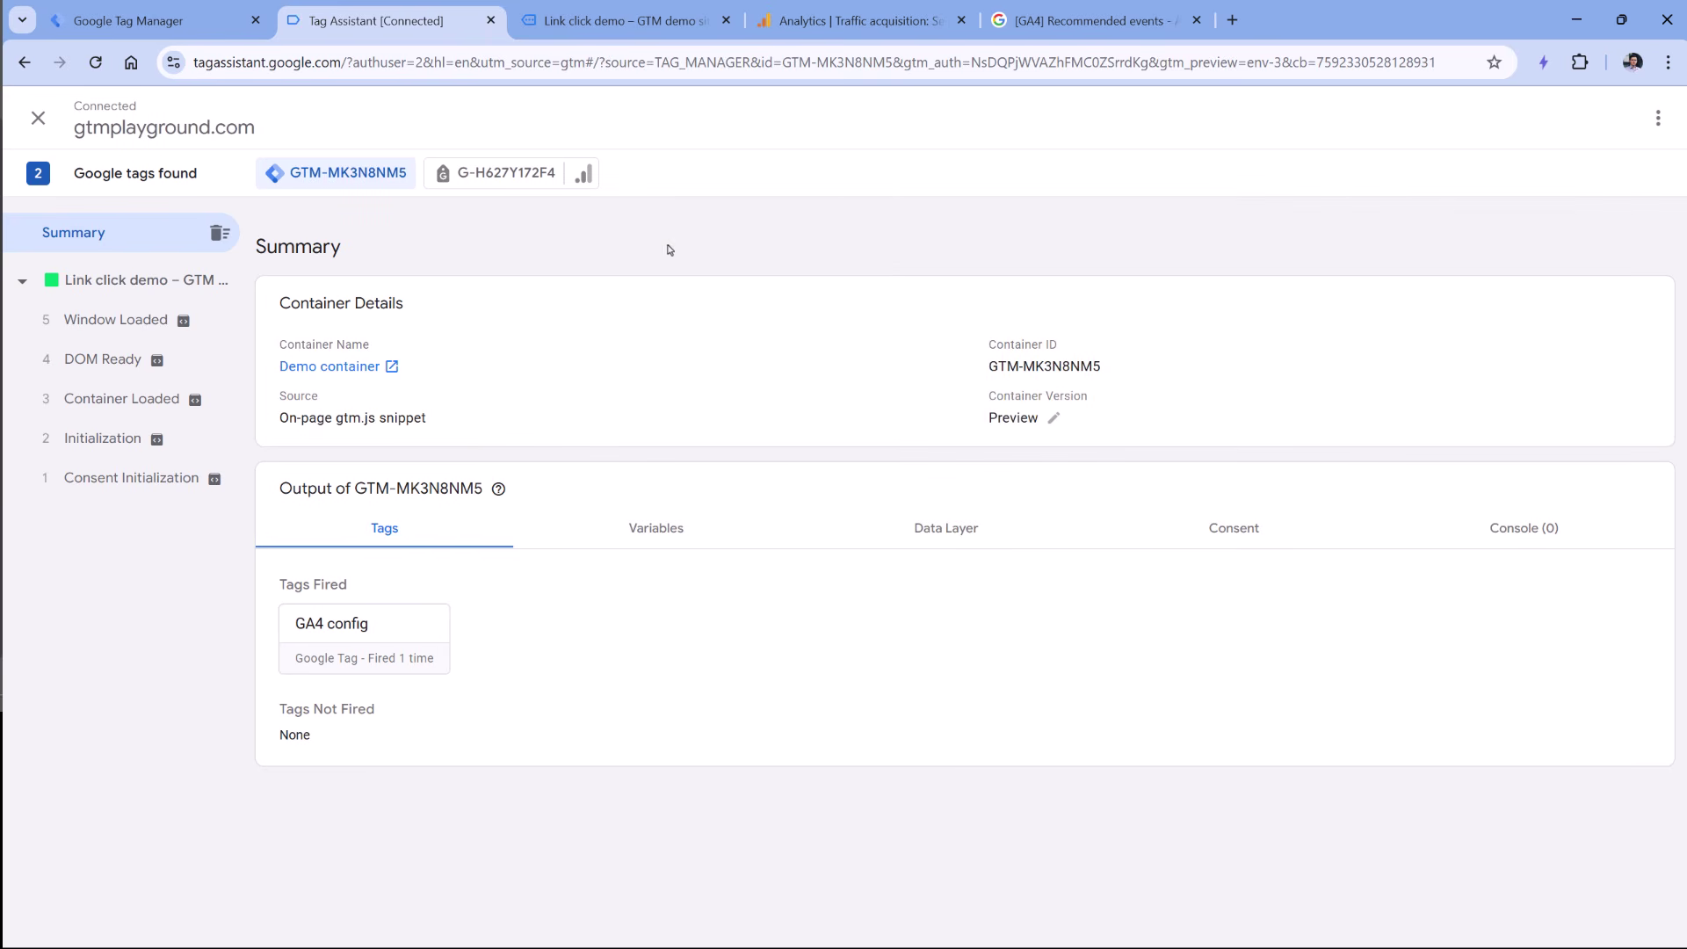
click(631, 20)
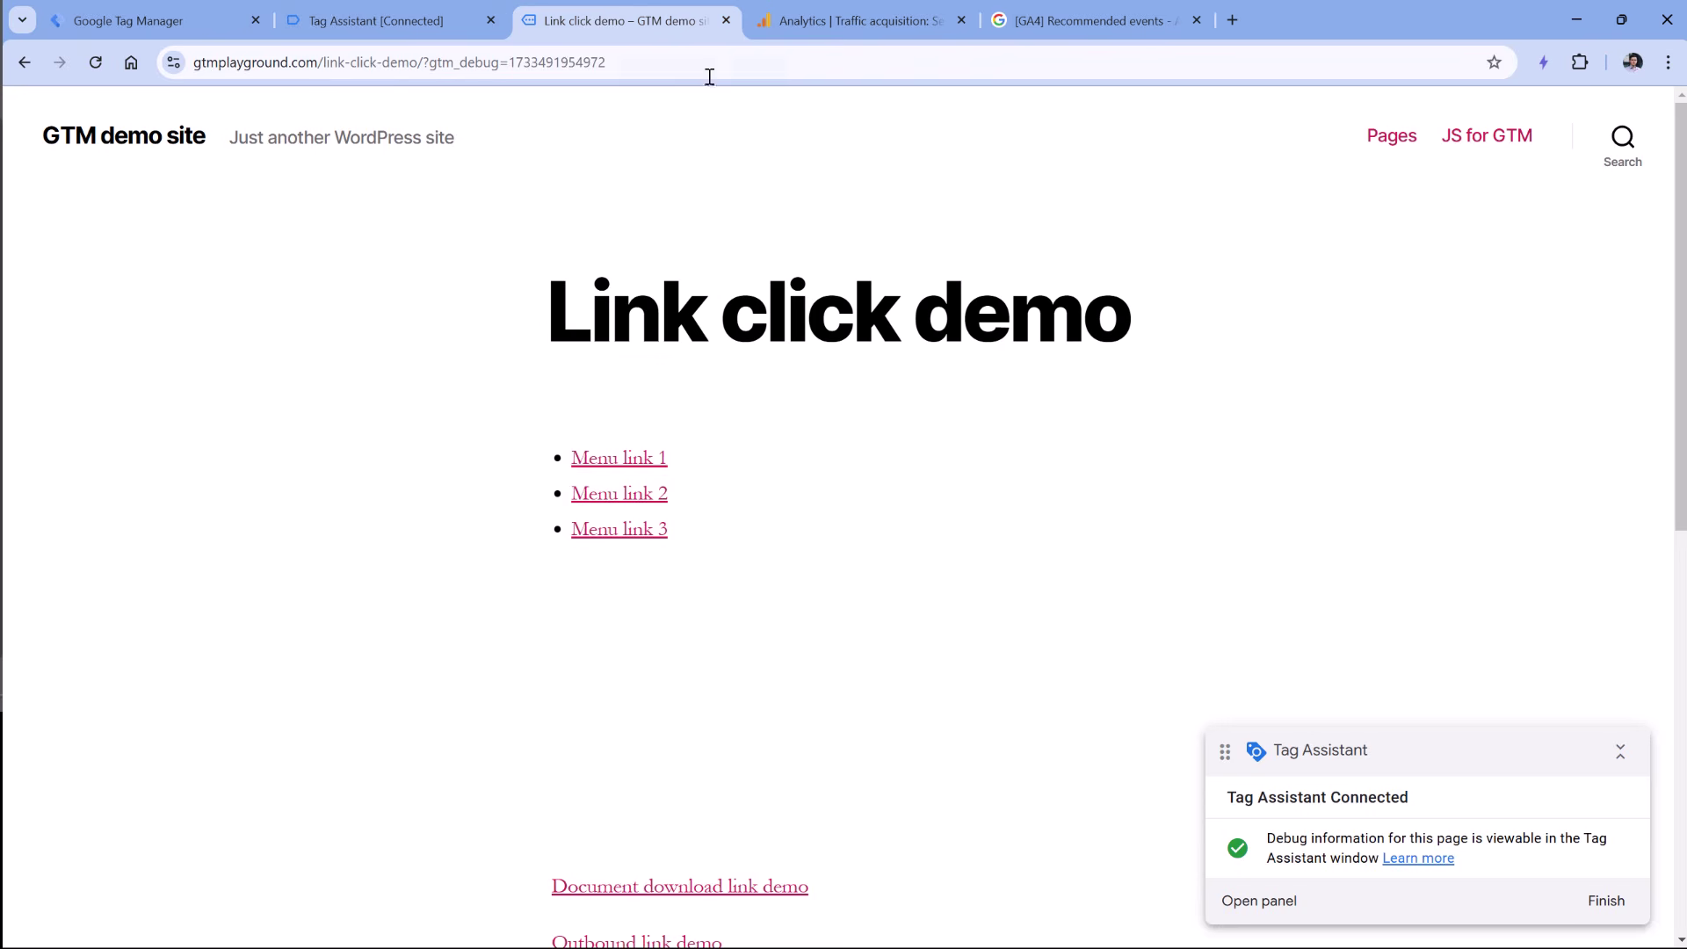
click(619, 458)
click(659, 21)
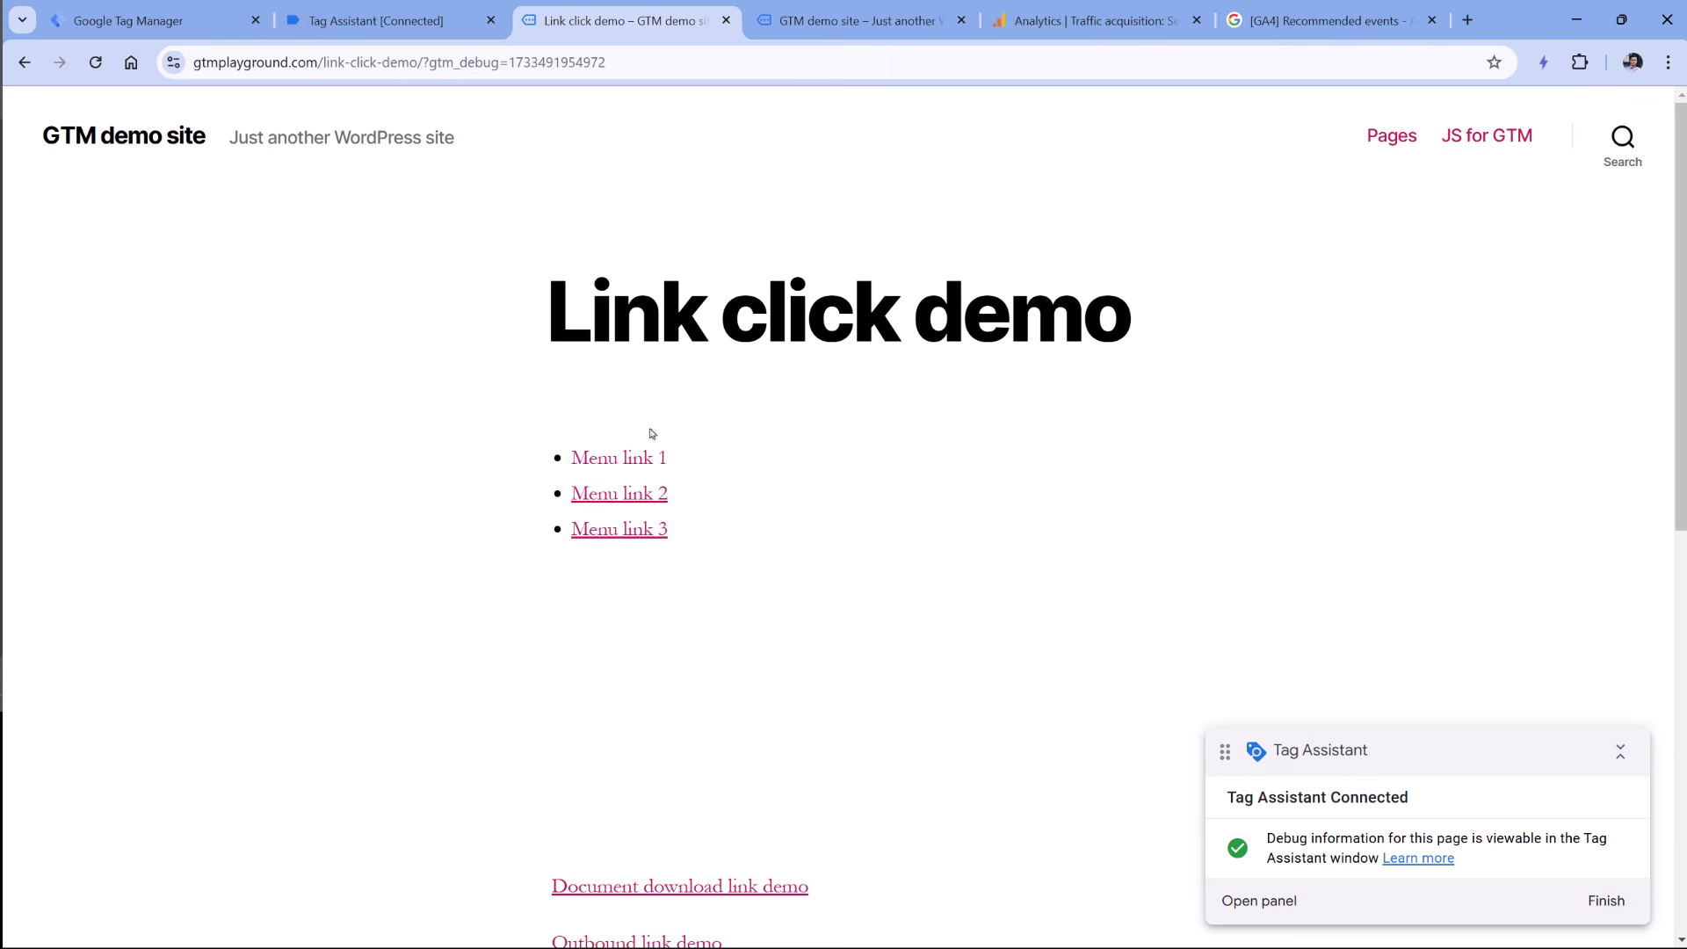
click(633, 504)
click(839, 20)
click(839, 20)
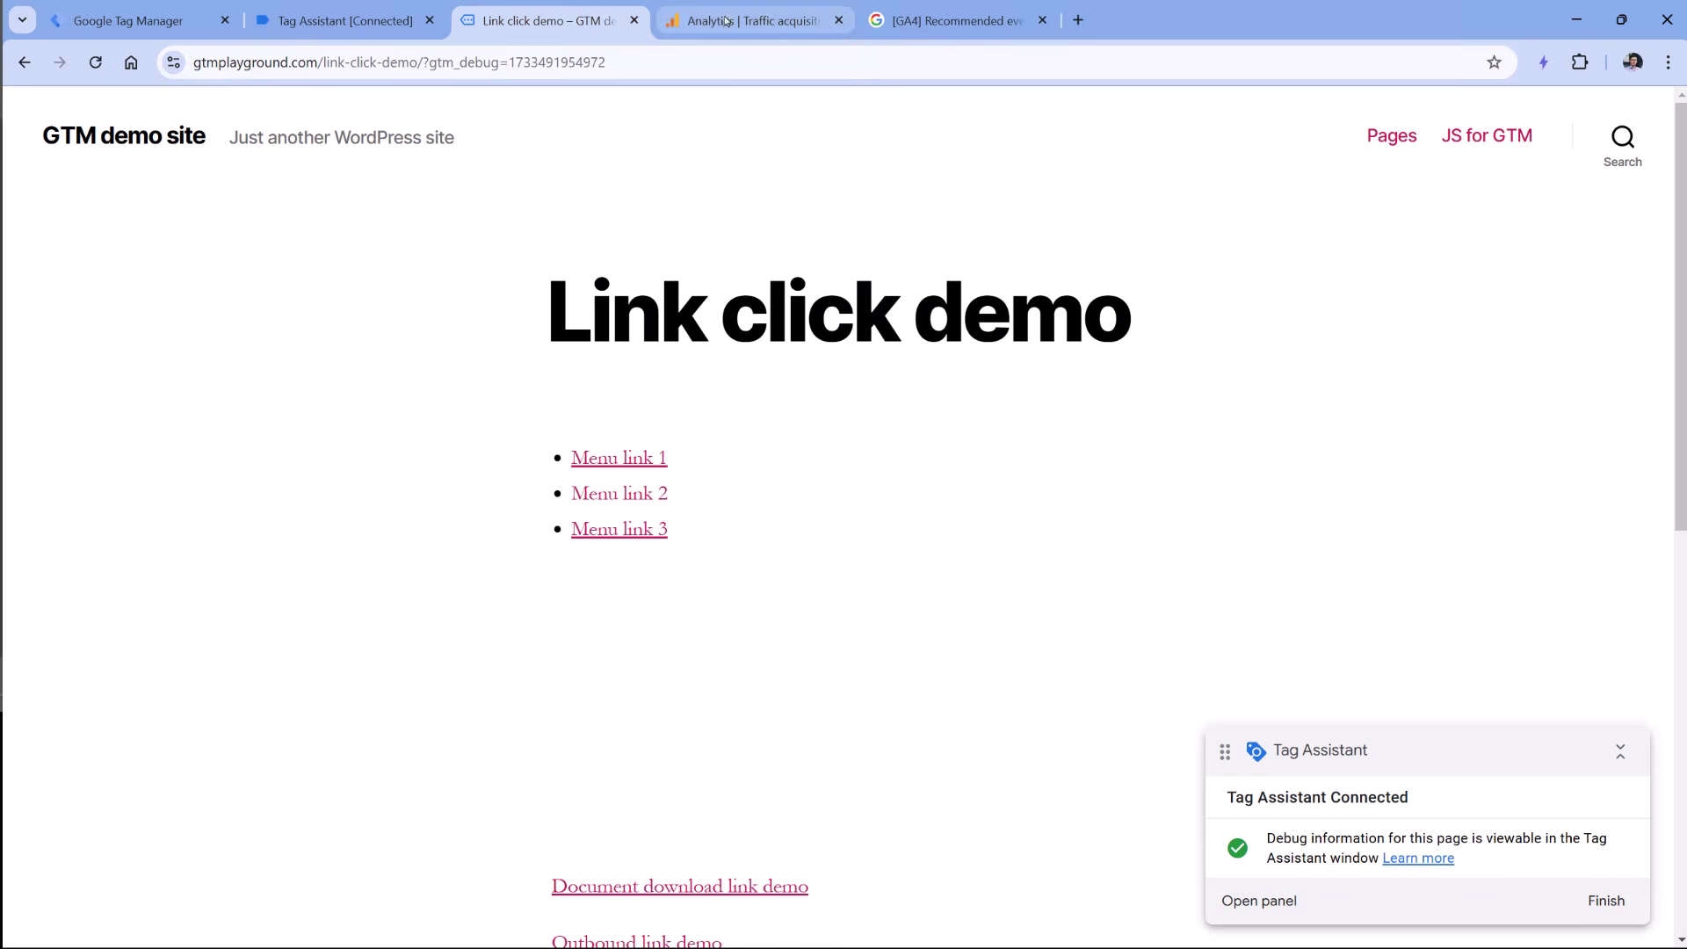
In Tag Assistant, examine the variables of both Link Click events recorded on the demo page, comparing their Click Text values.
click(338, 22)
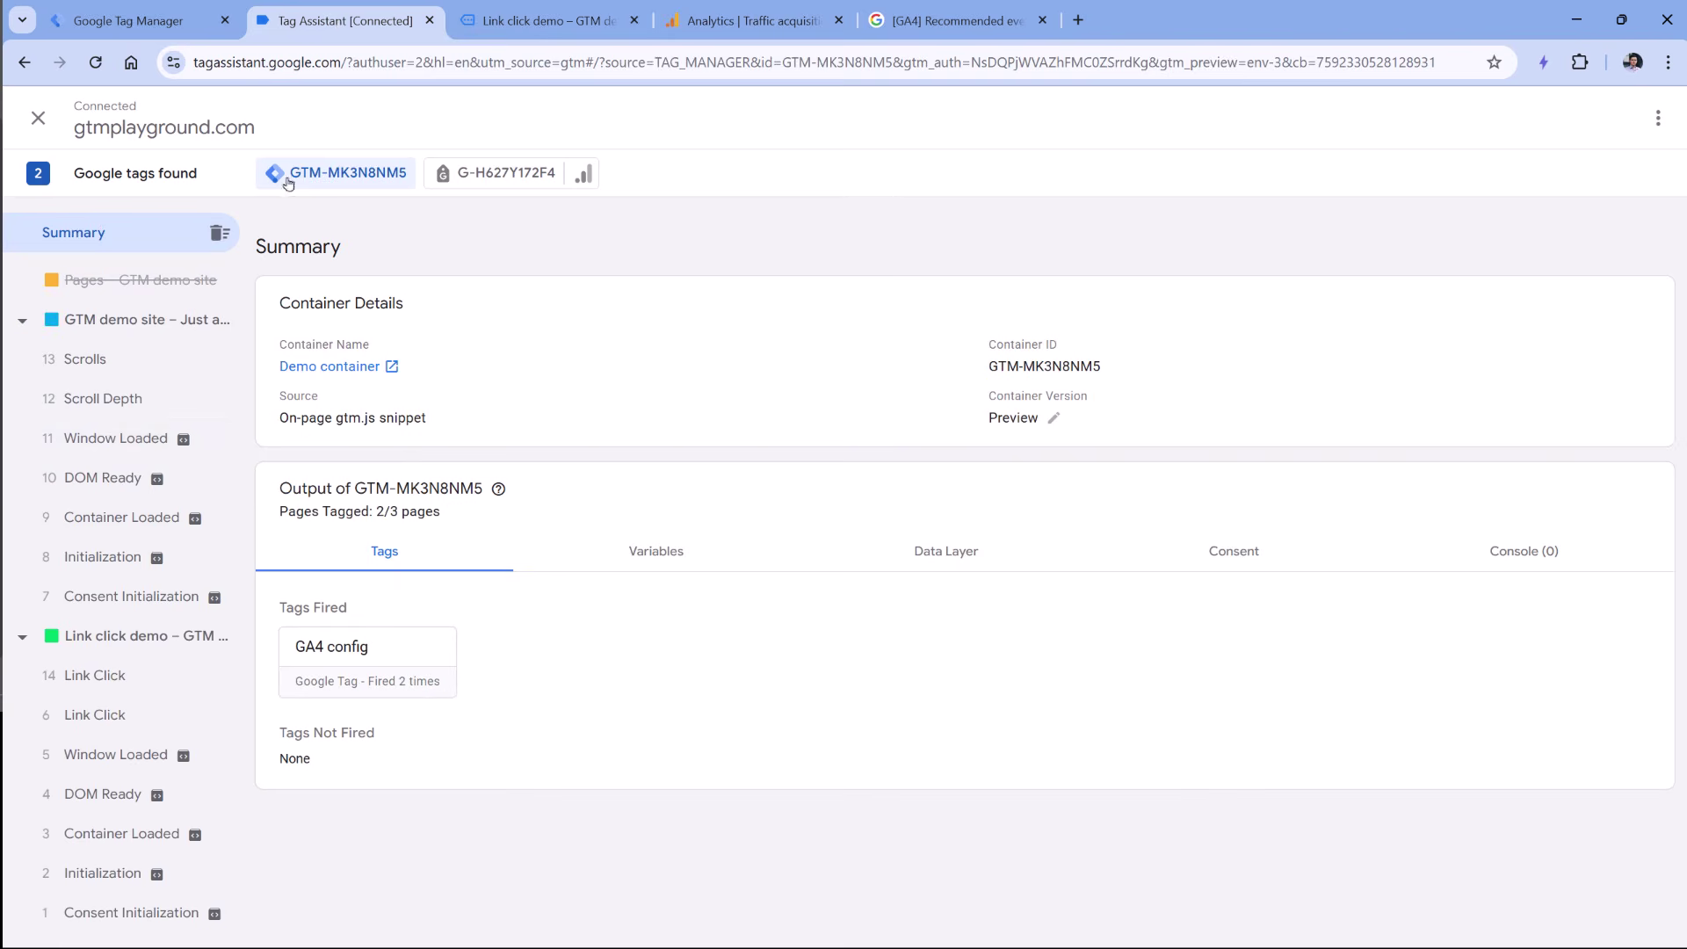
click(123, 716)
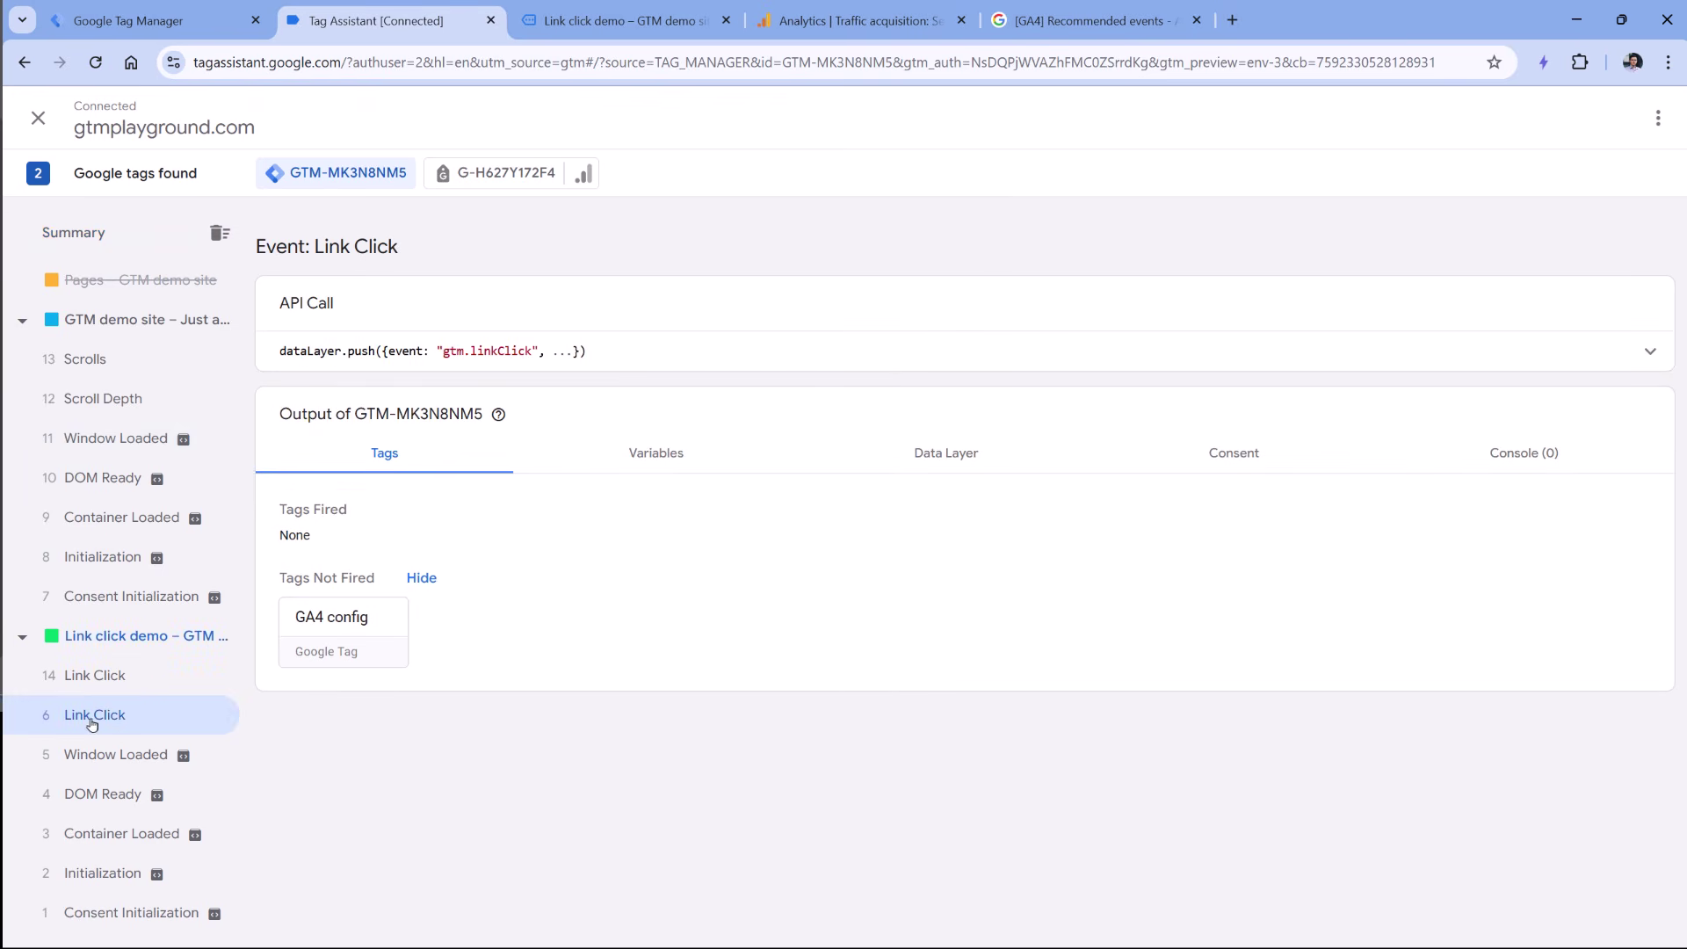
click(673, 463)
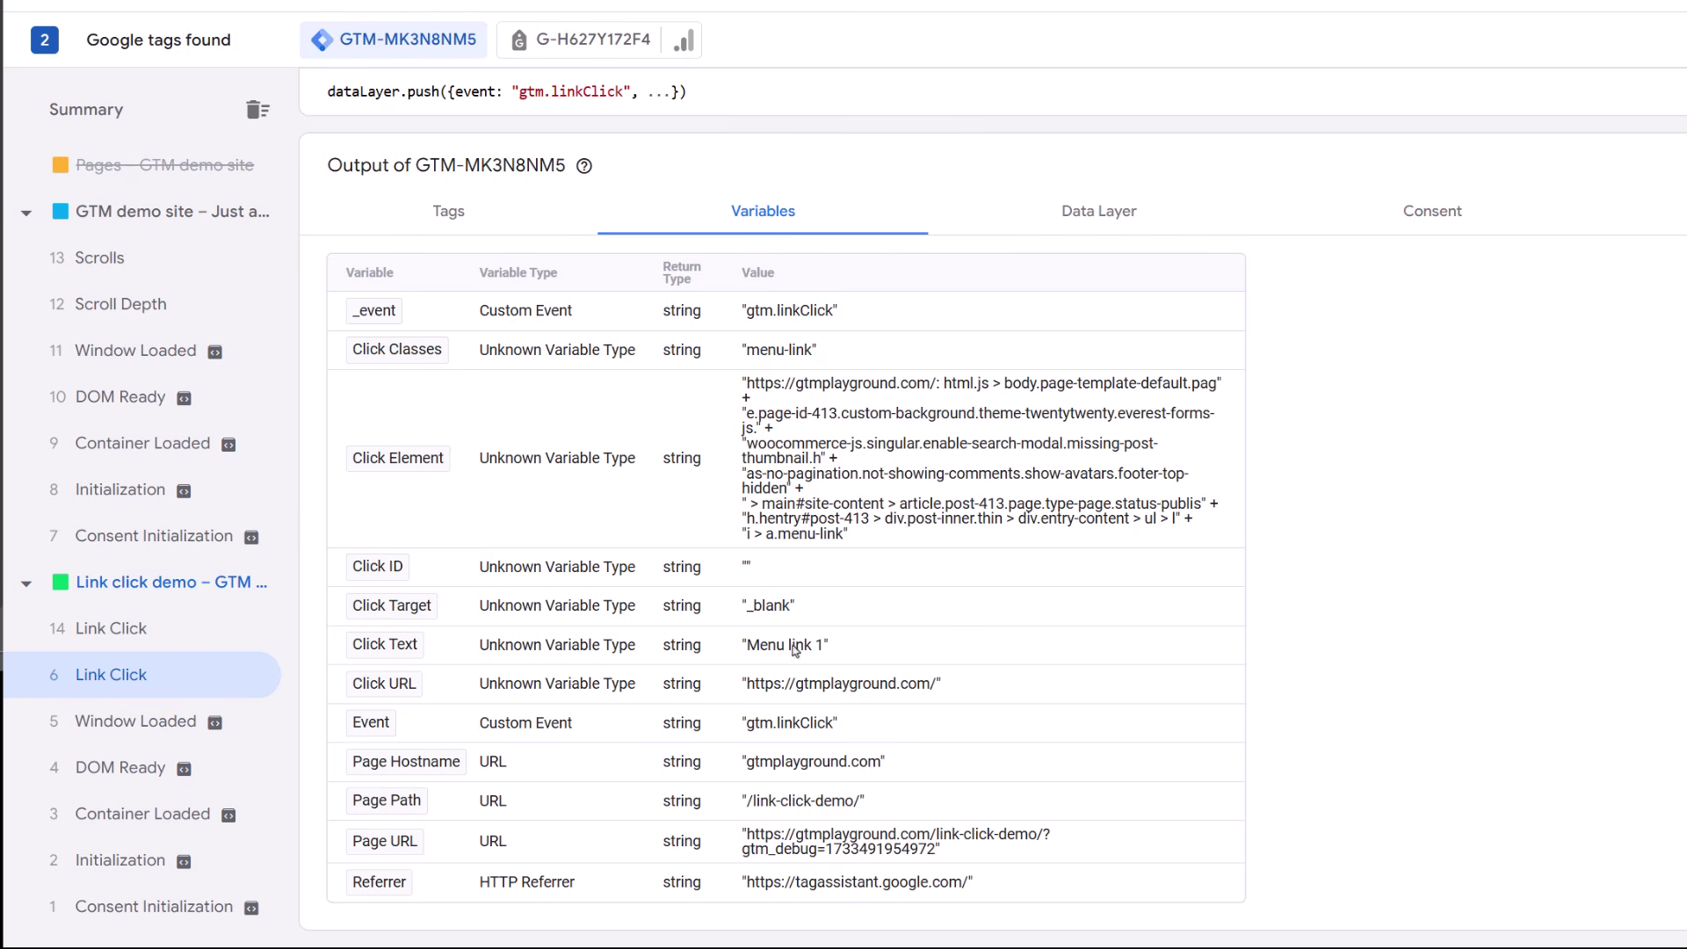
drag(747, 646, 824, 648)
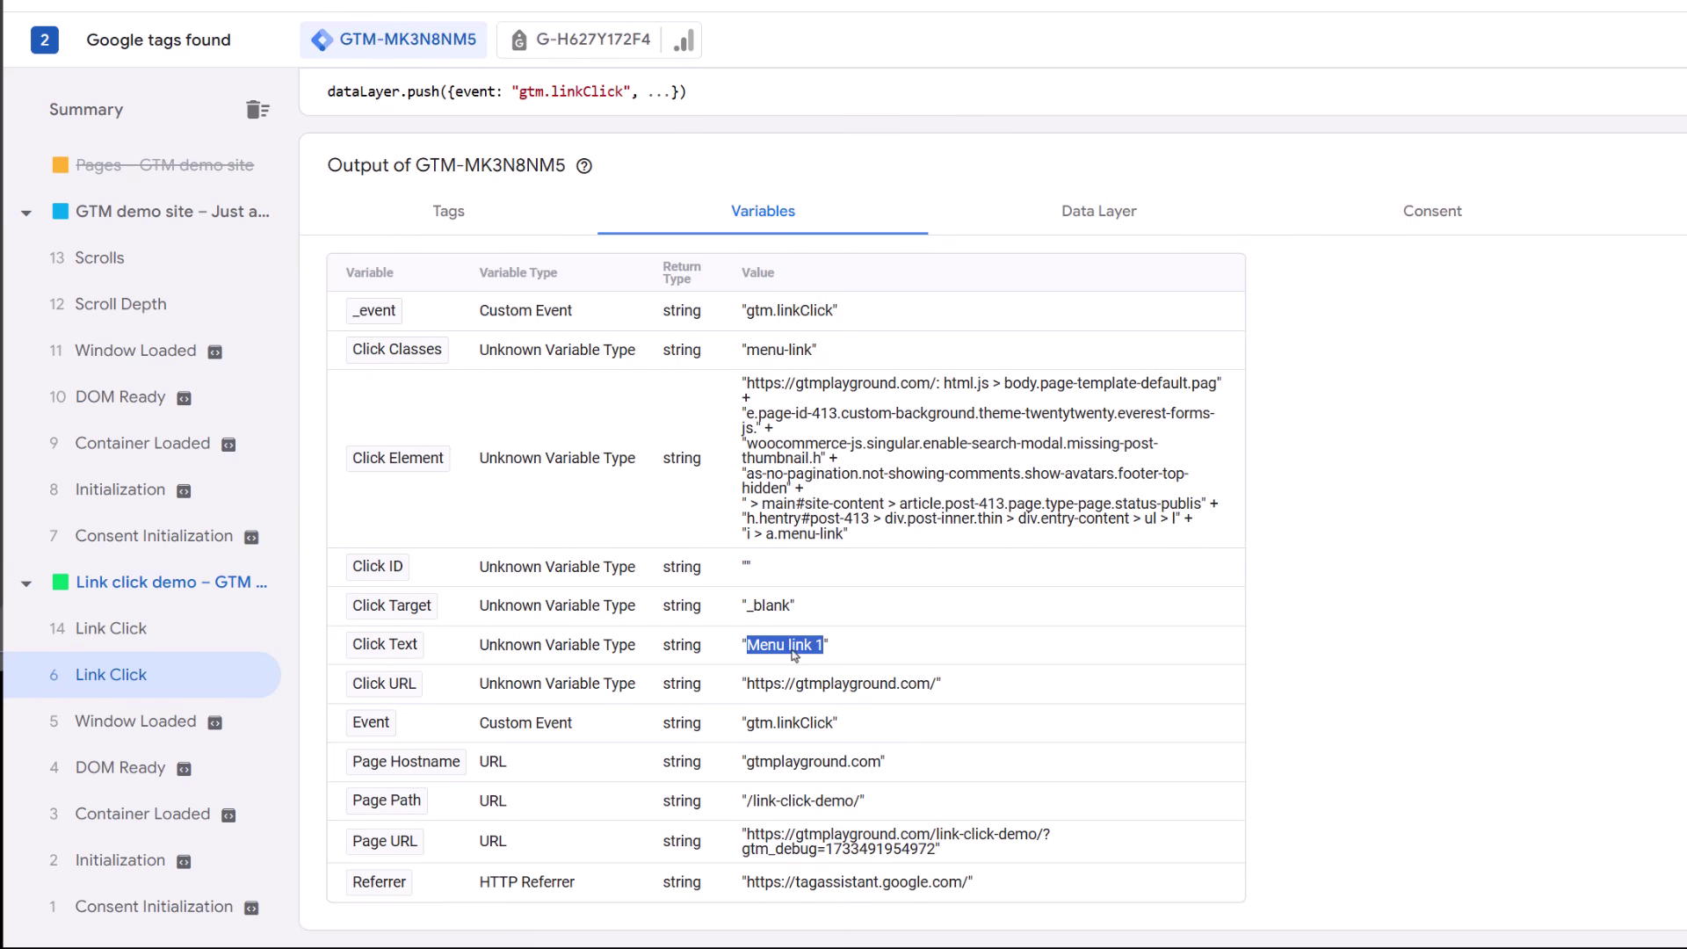
click(102, 629)
drag(747, 646, 1024, 687)
click(140, 676)
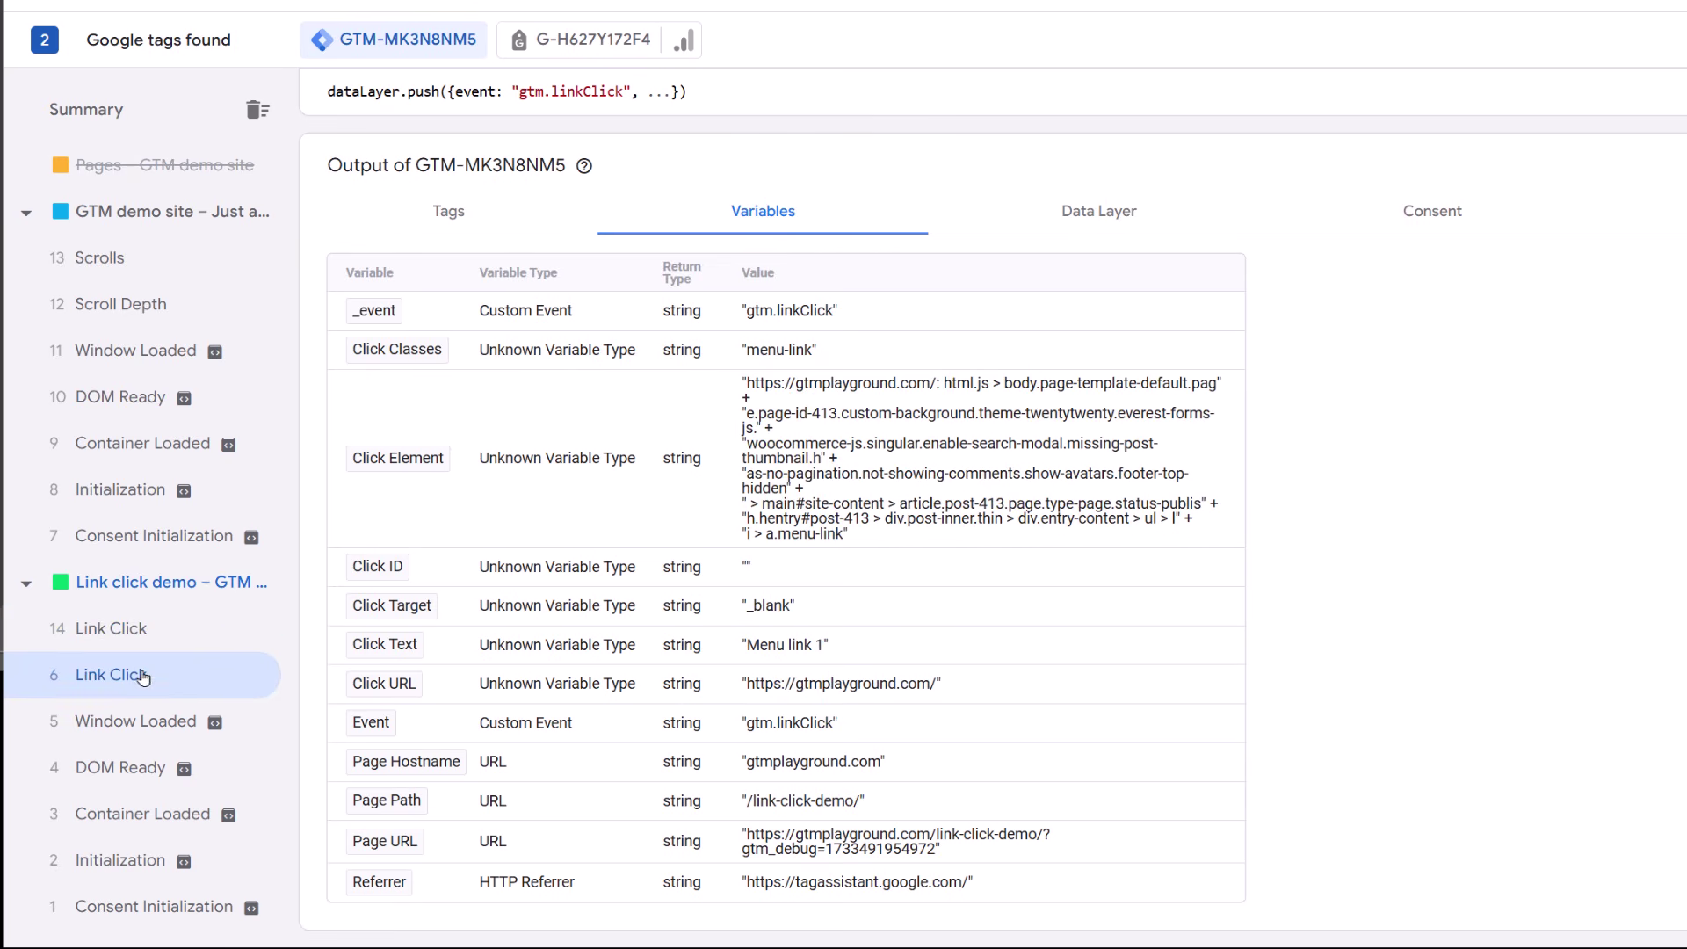
Examine the Click URL, Click Classes and Click ID values of the first Link Click event.
drag(796, 685, 932, 686)
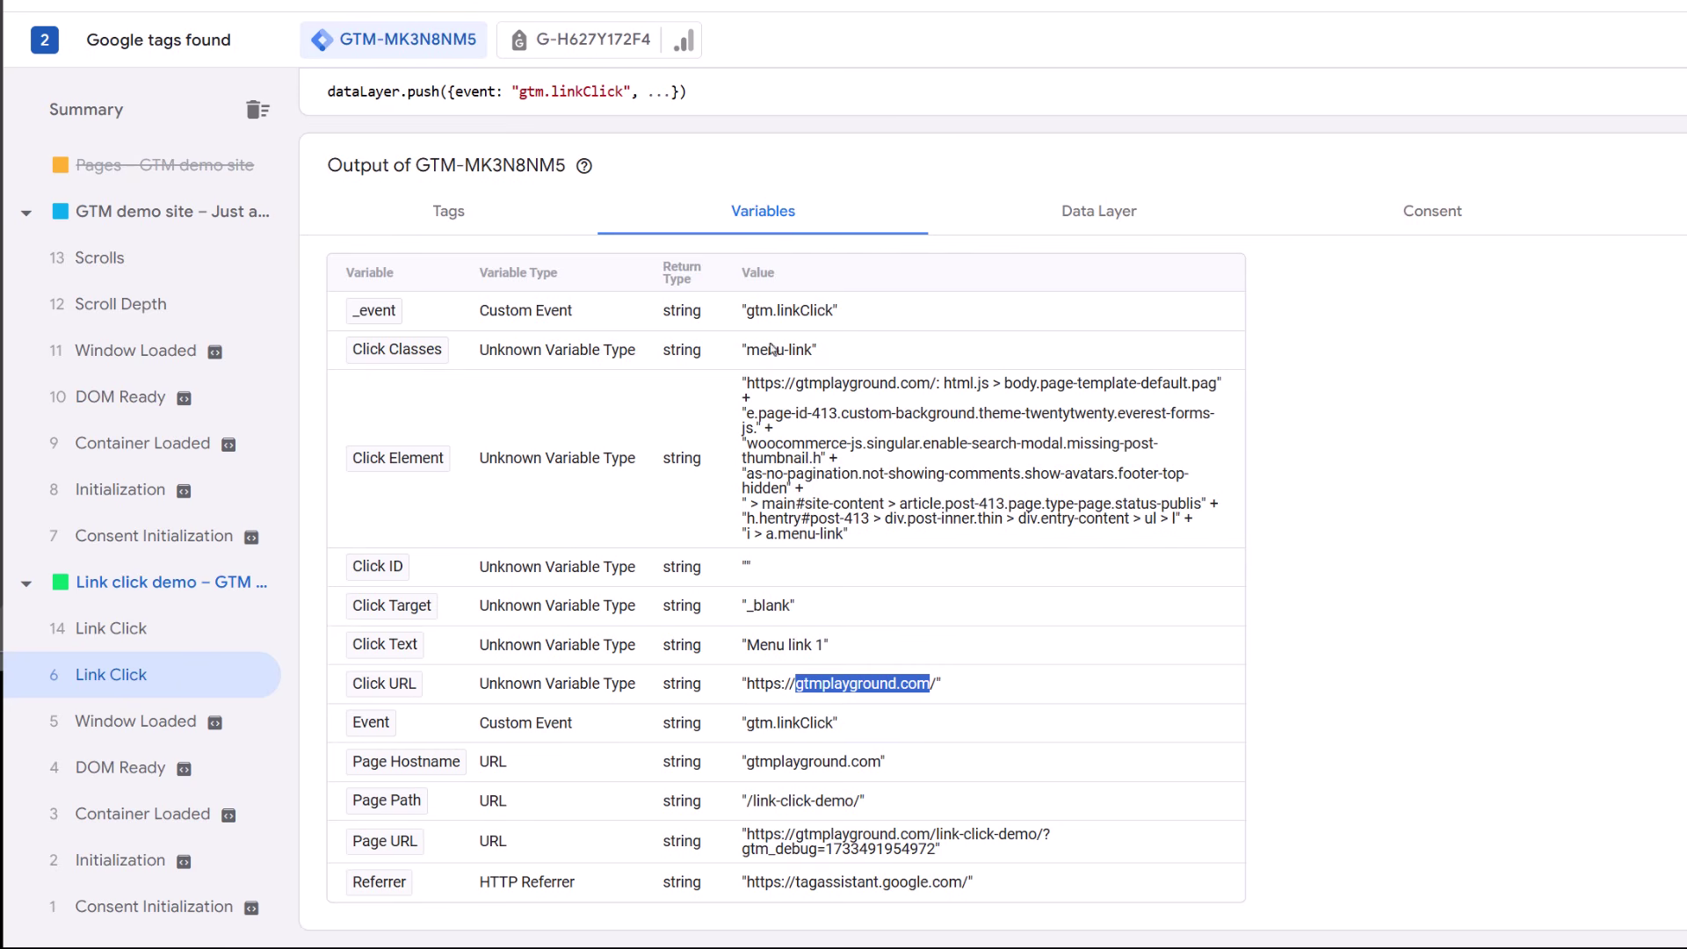
drag(750, 351, 813, 351)
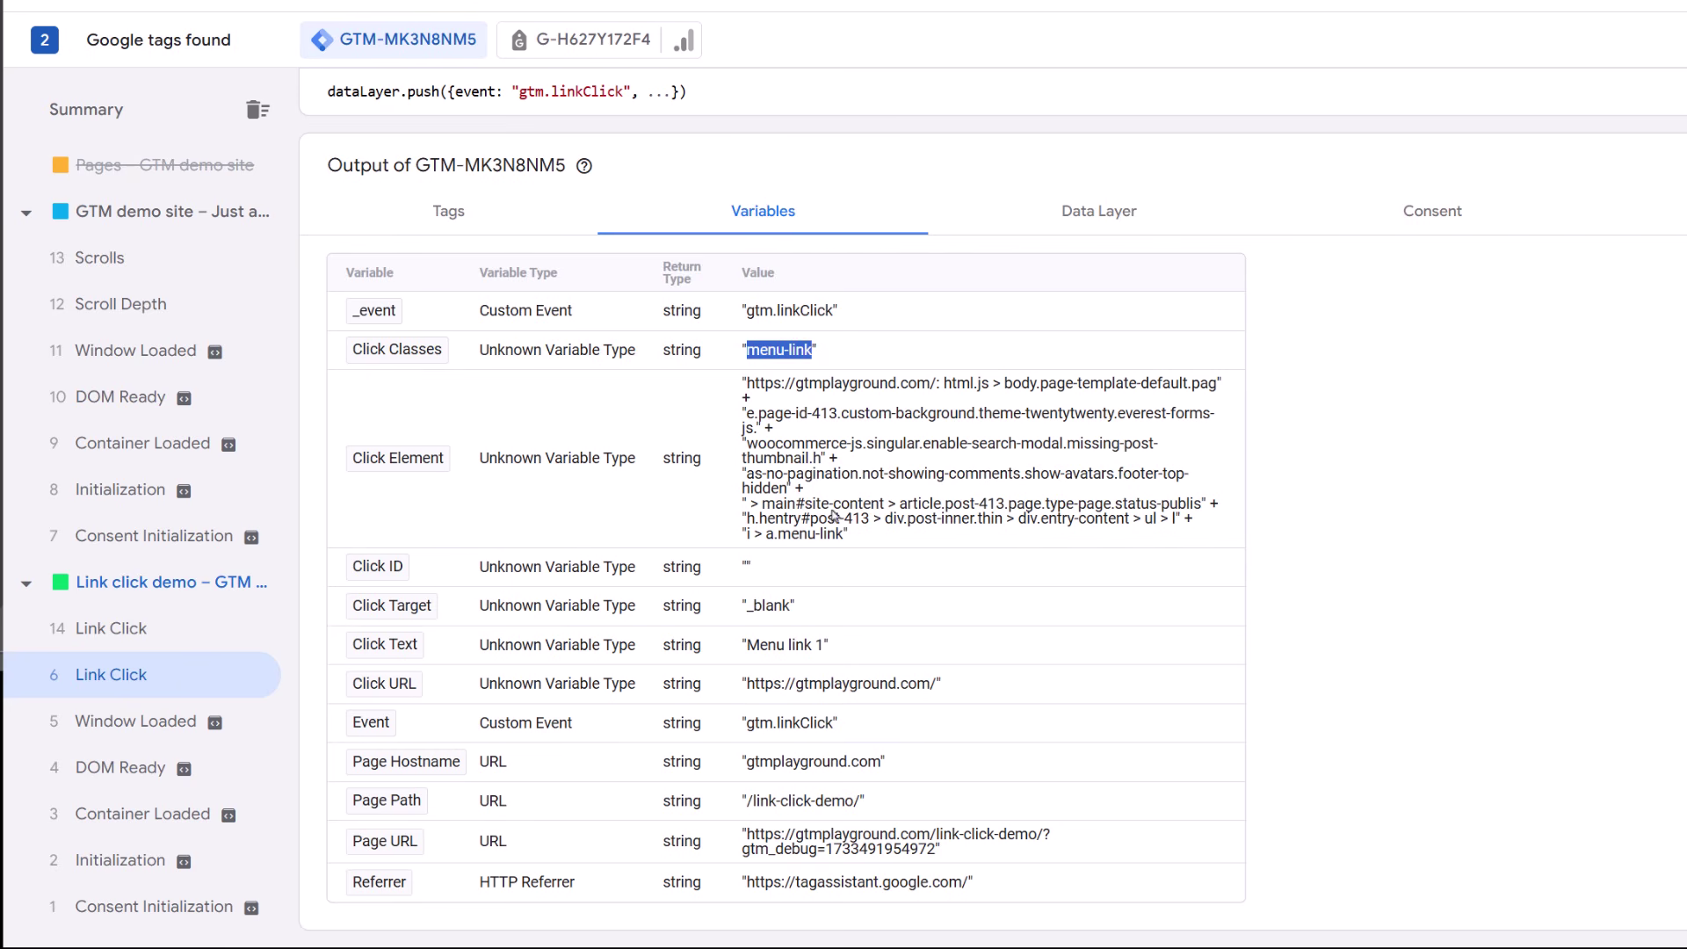
double_click(747, 566)
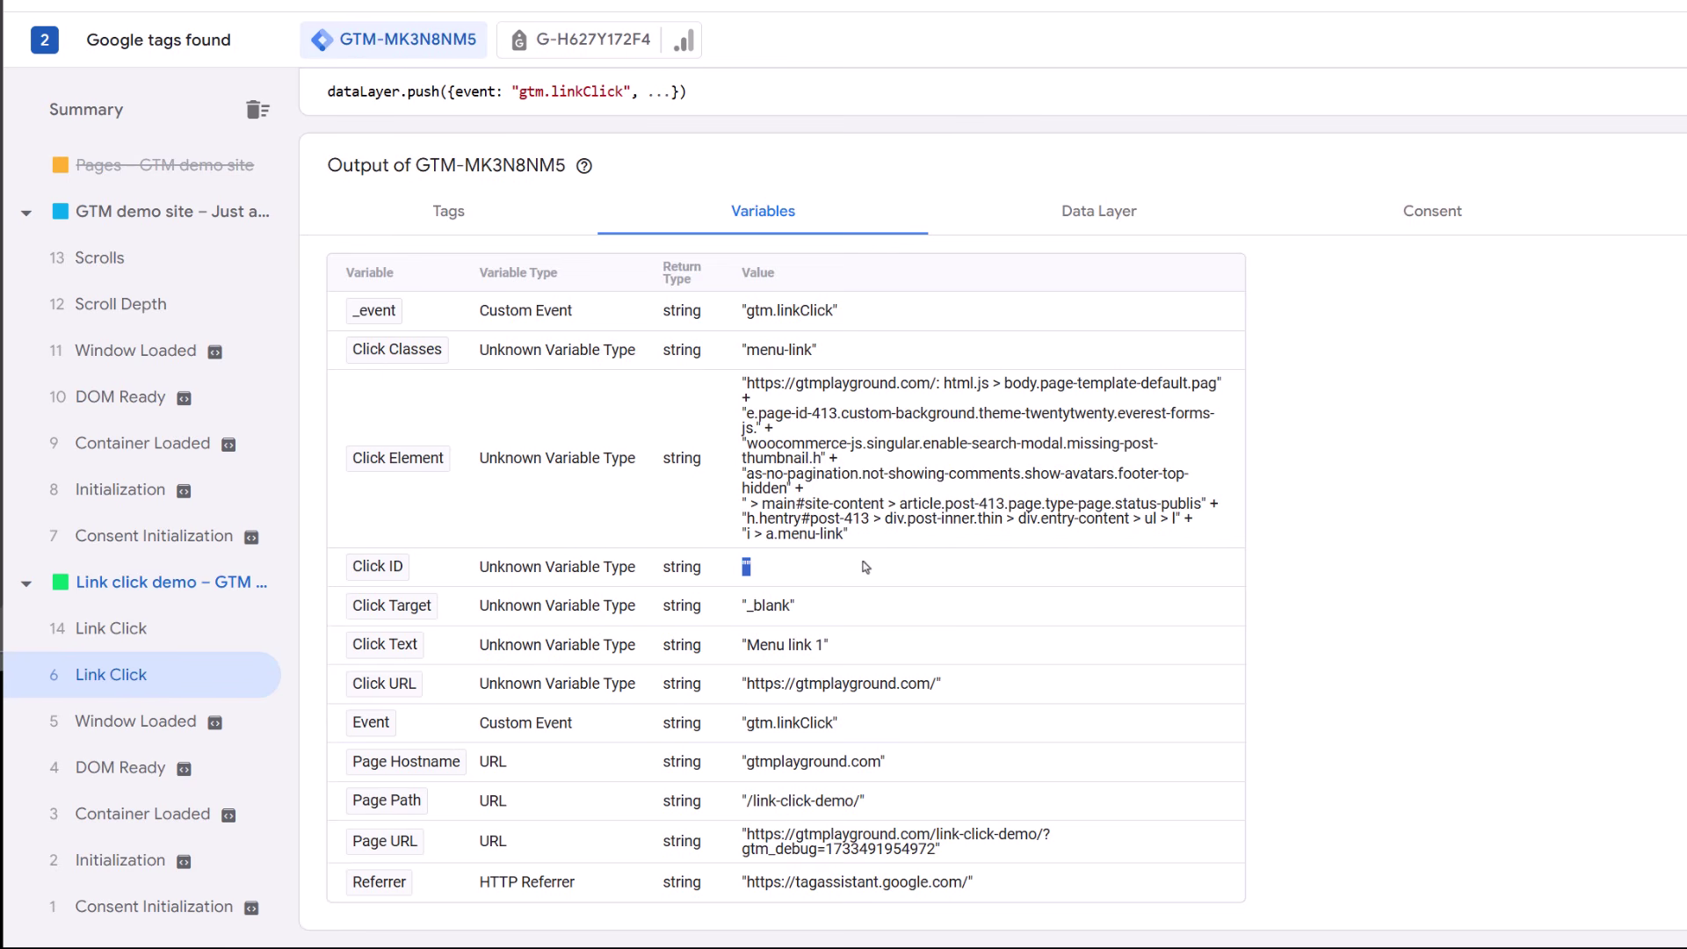
click(1391, 514)
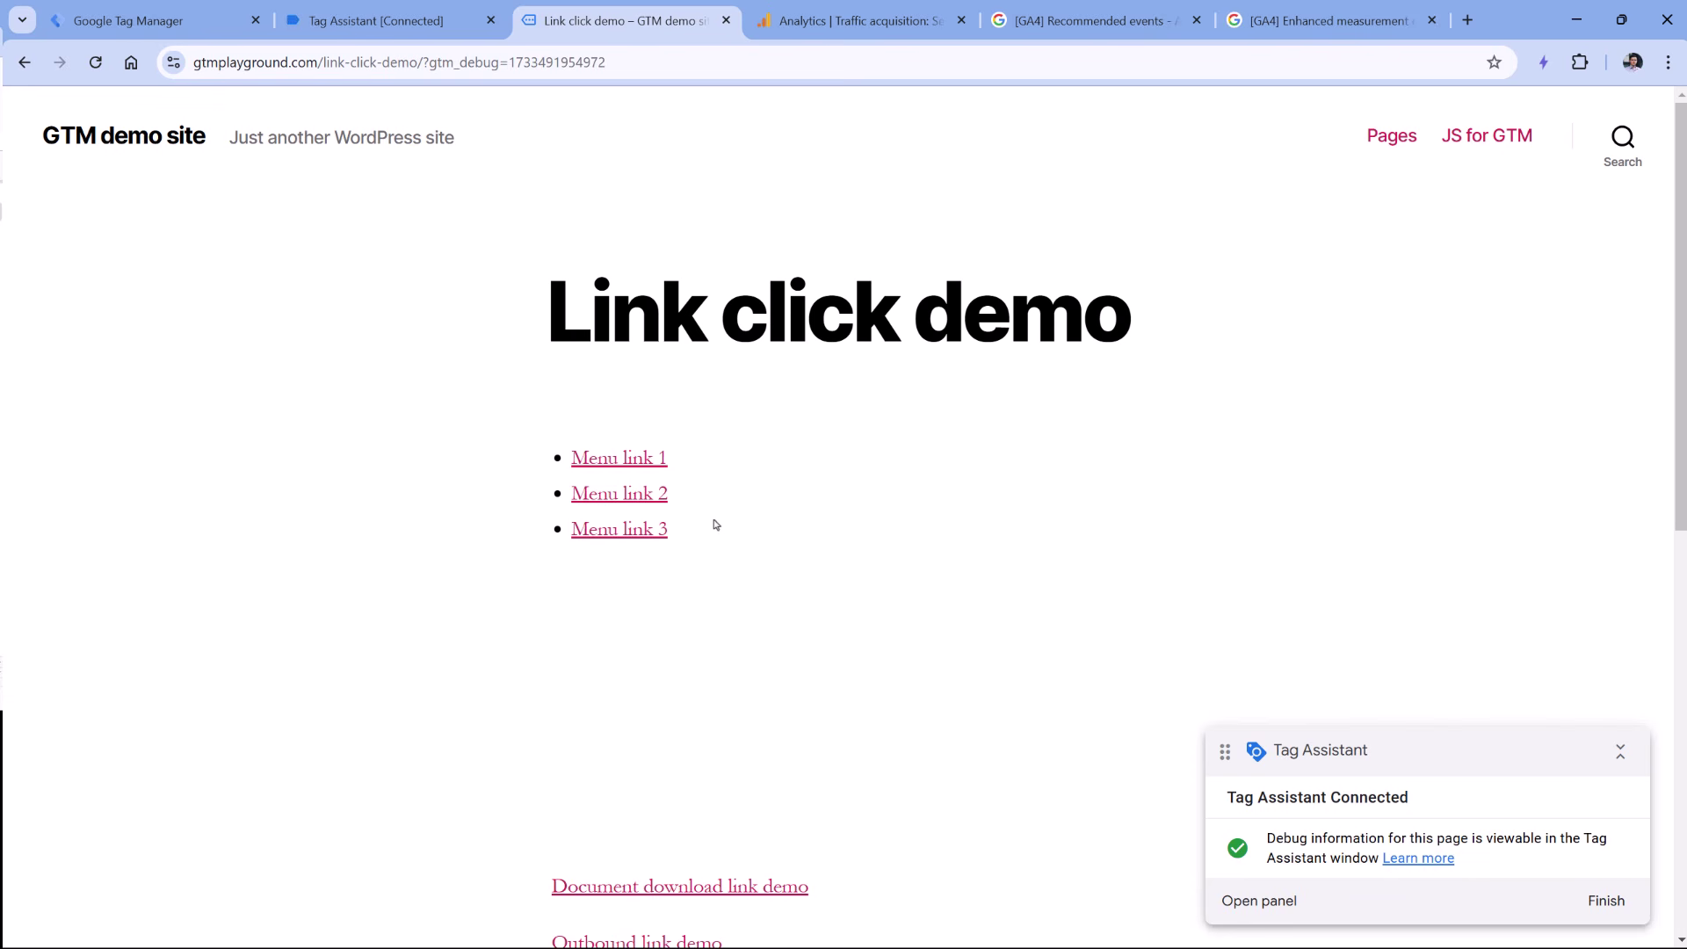
Check the trigger list in Google Tag Manager and clear the recorded events in Tag Assistant.
click(185, 21)
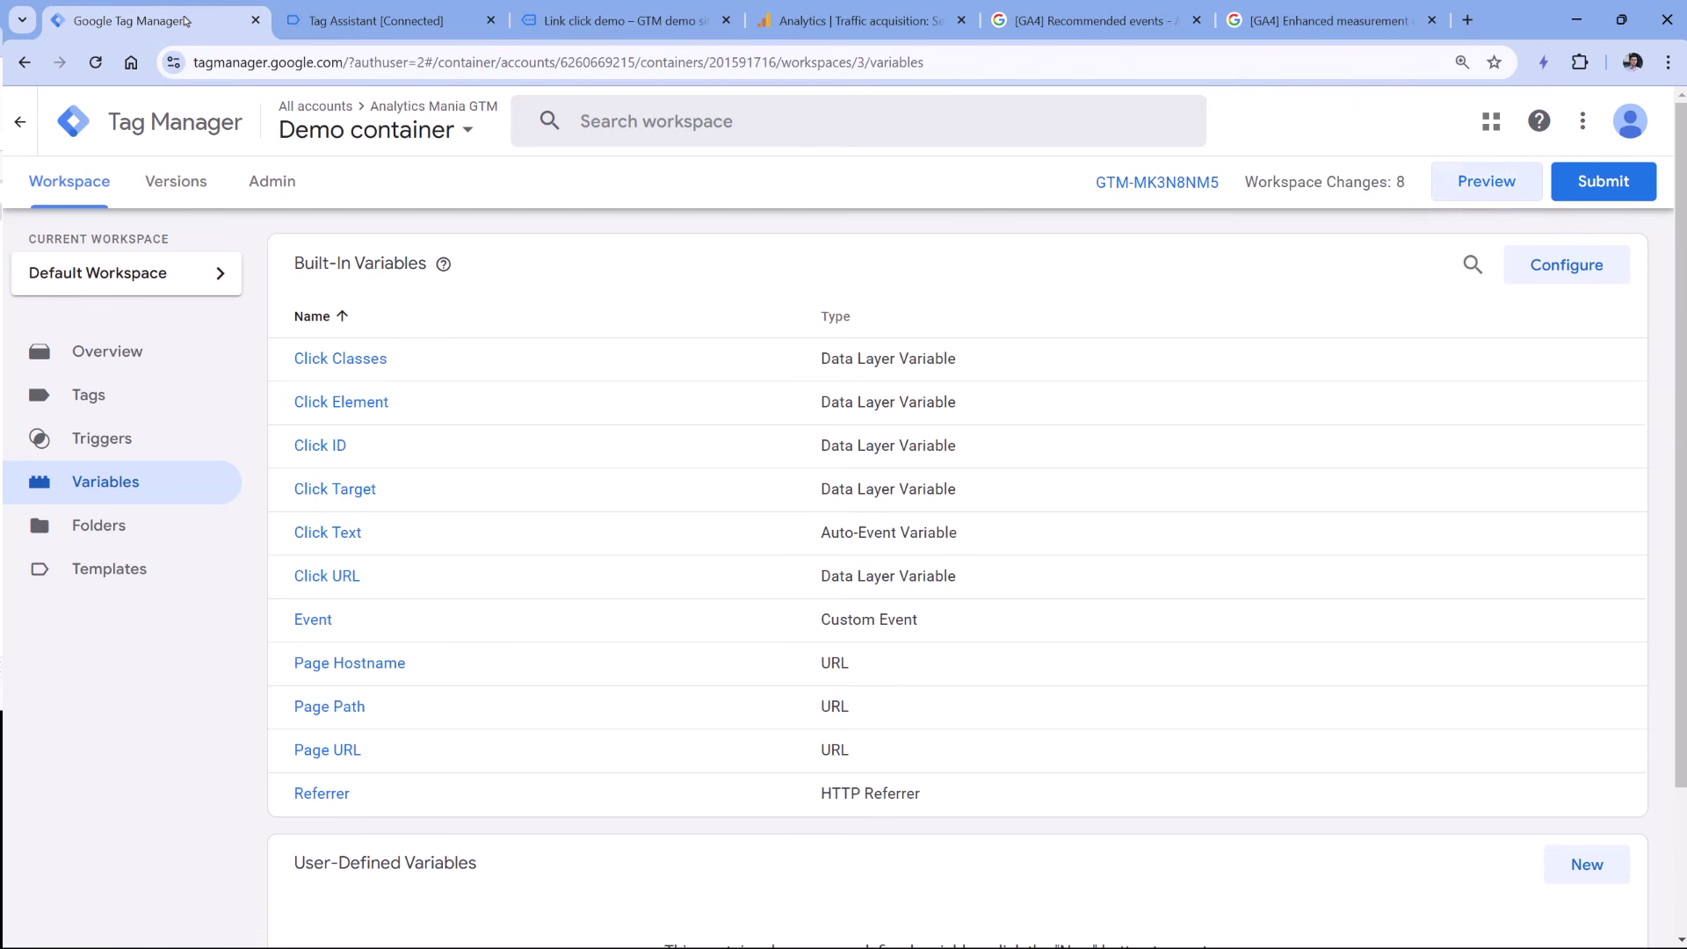
click(104, 443)
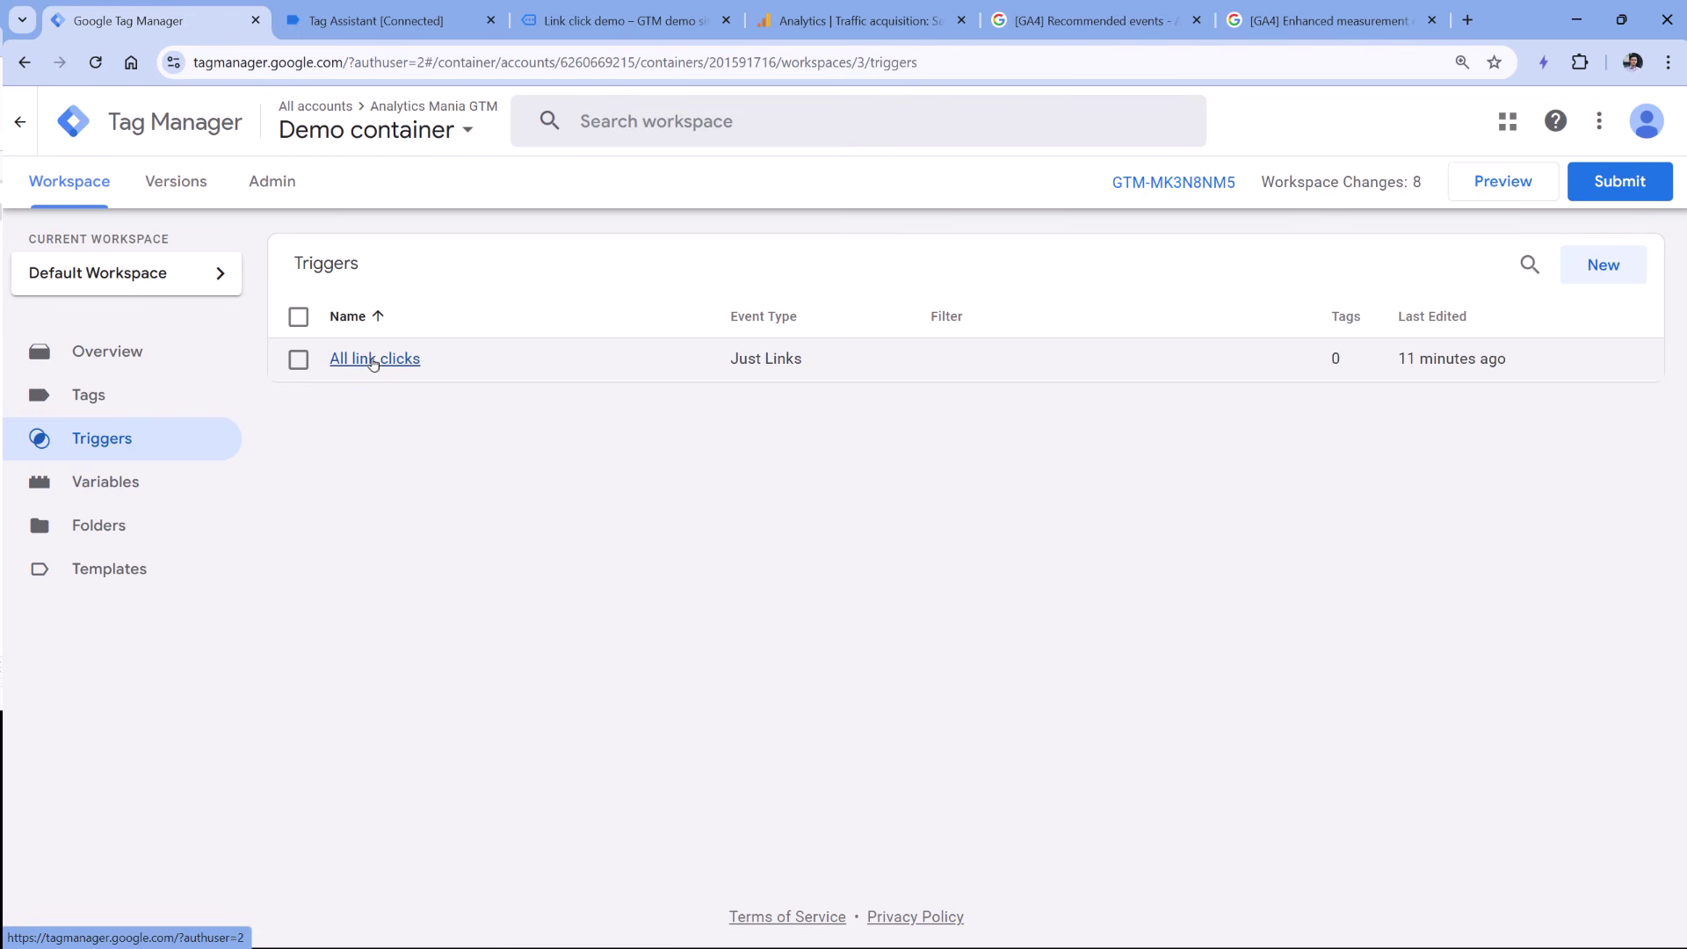
click(565, 13)
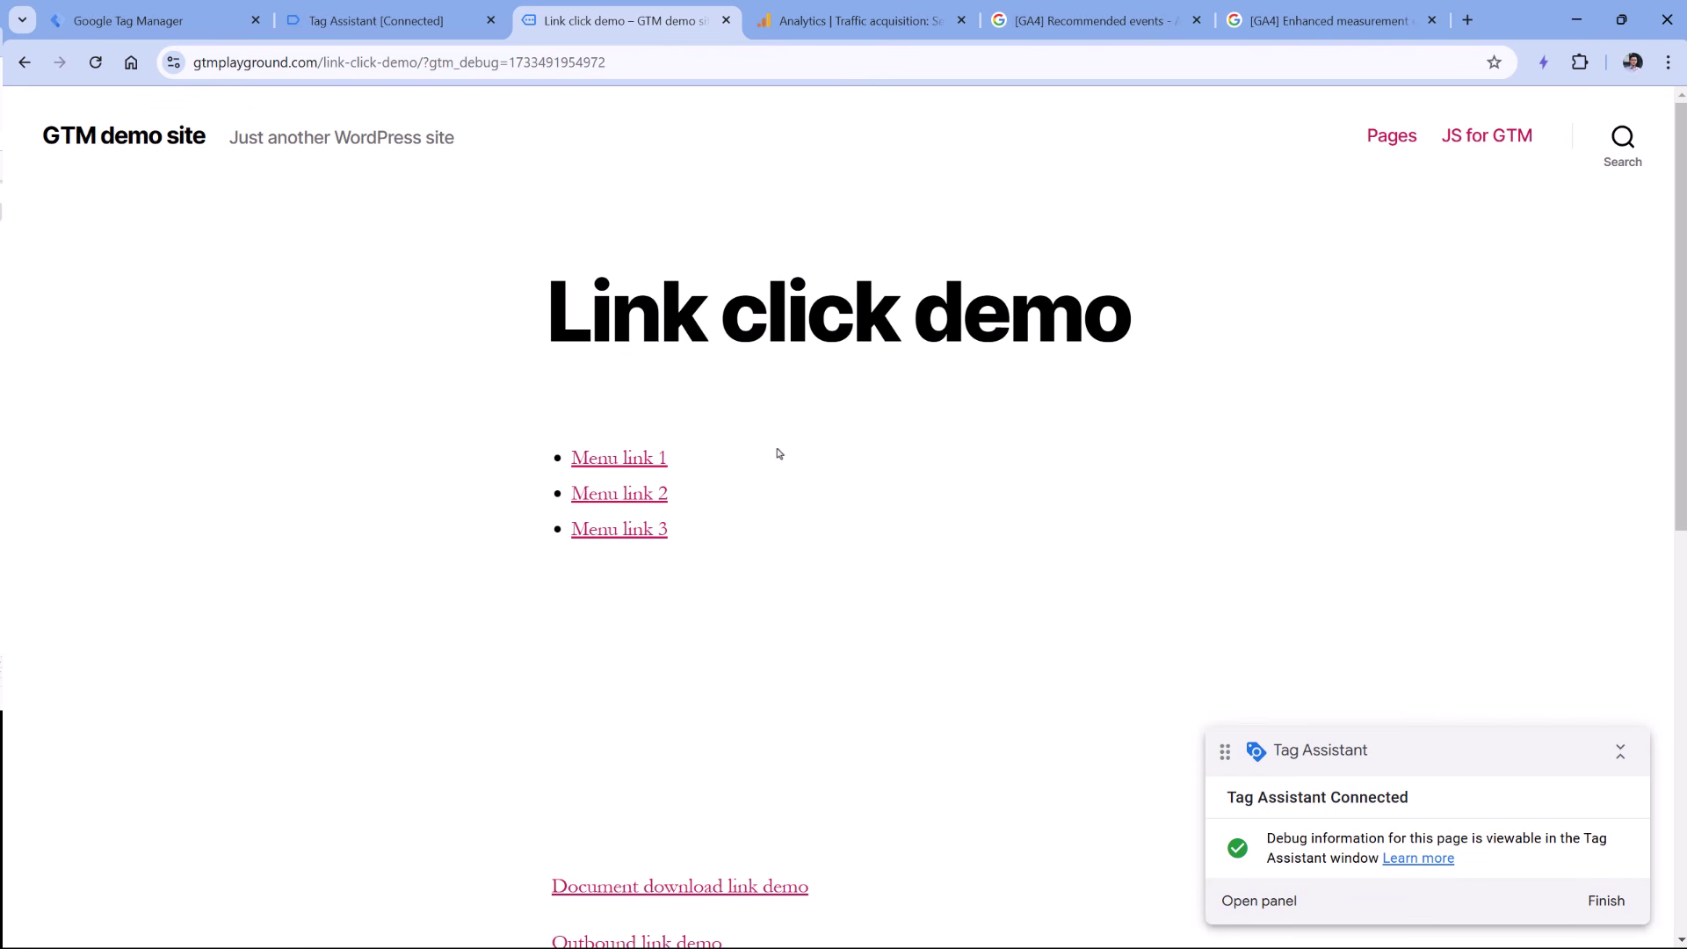
click(413, 27)
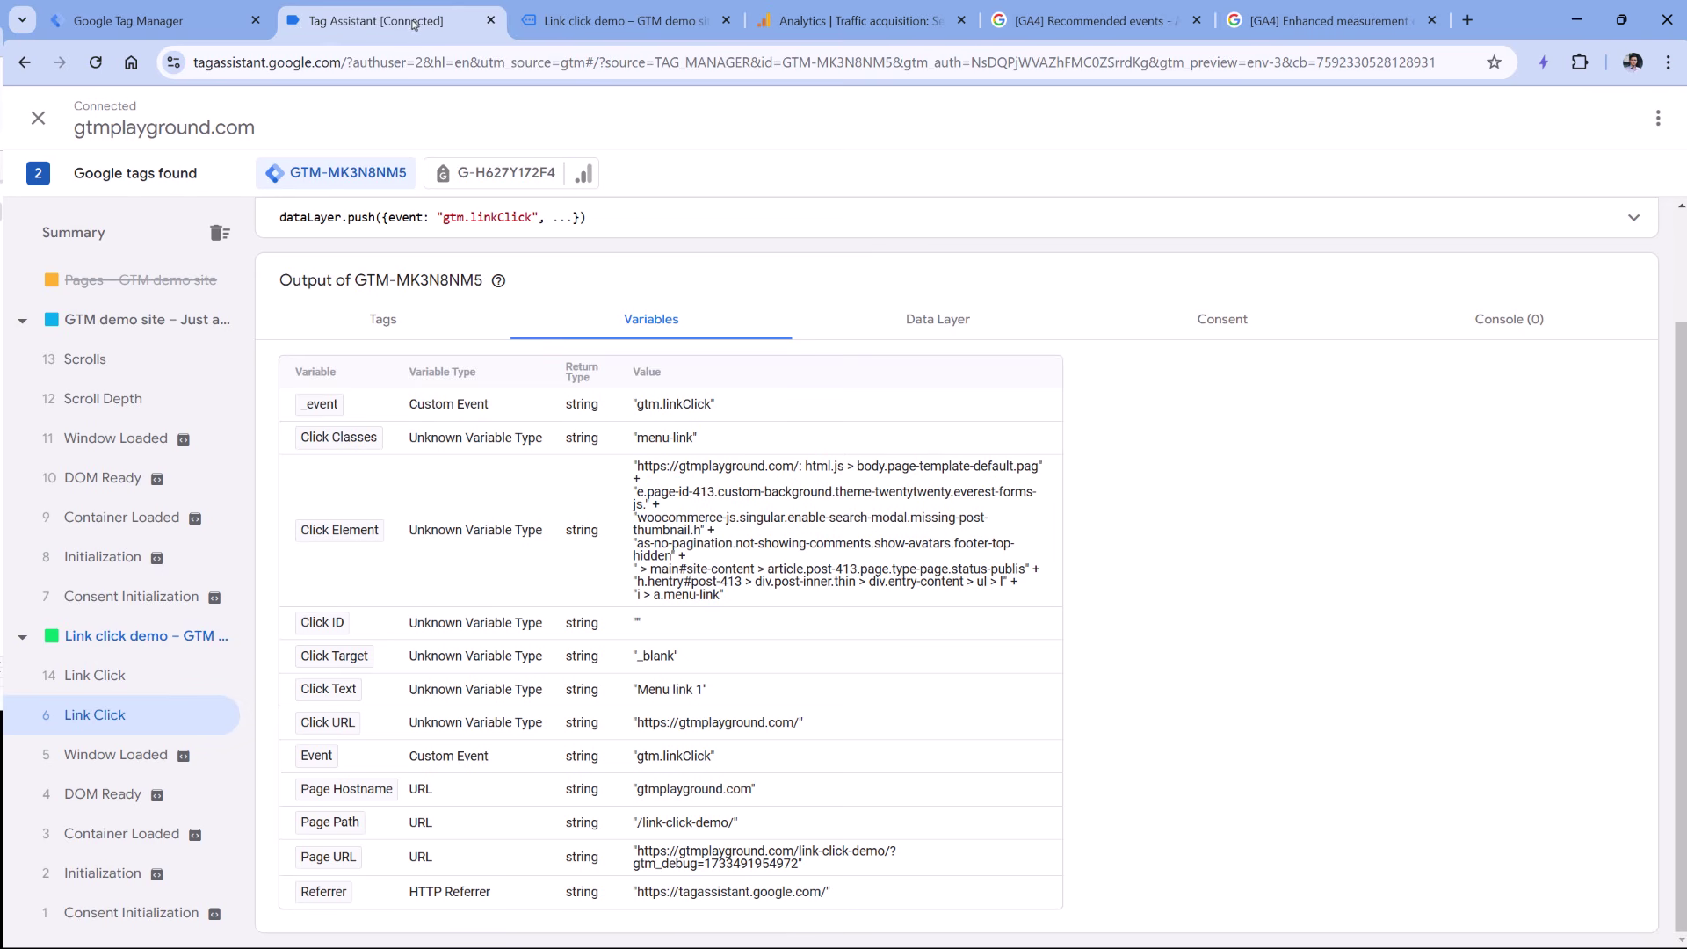
click(231, 229)
On the link click demo page, open Menu link 1, Menu link 2 and Menu link 3 in new tabs and close those tabs.
click(615, 22)
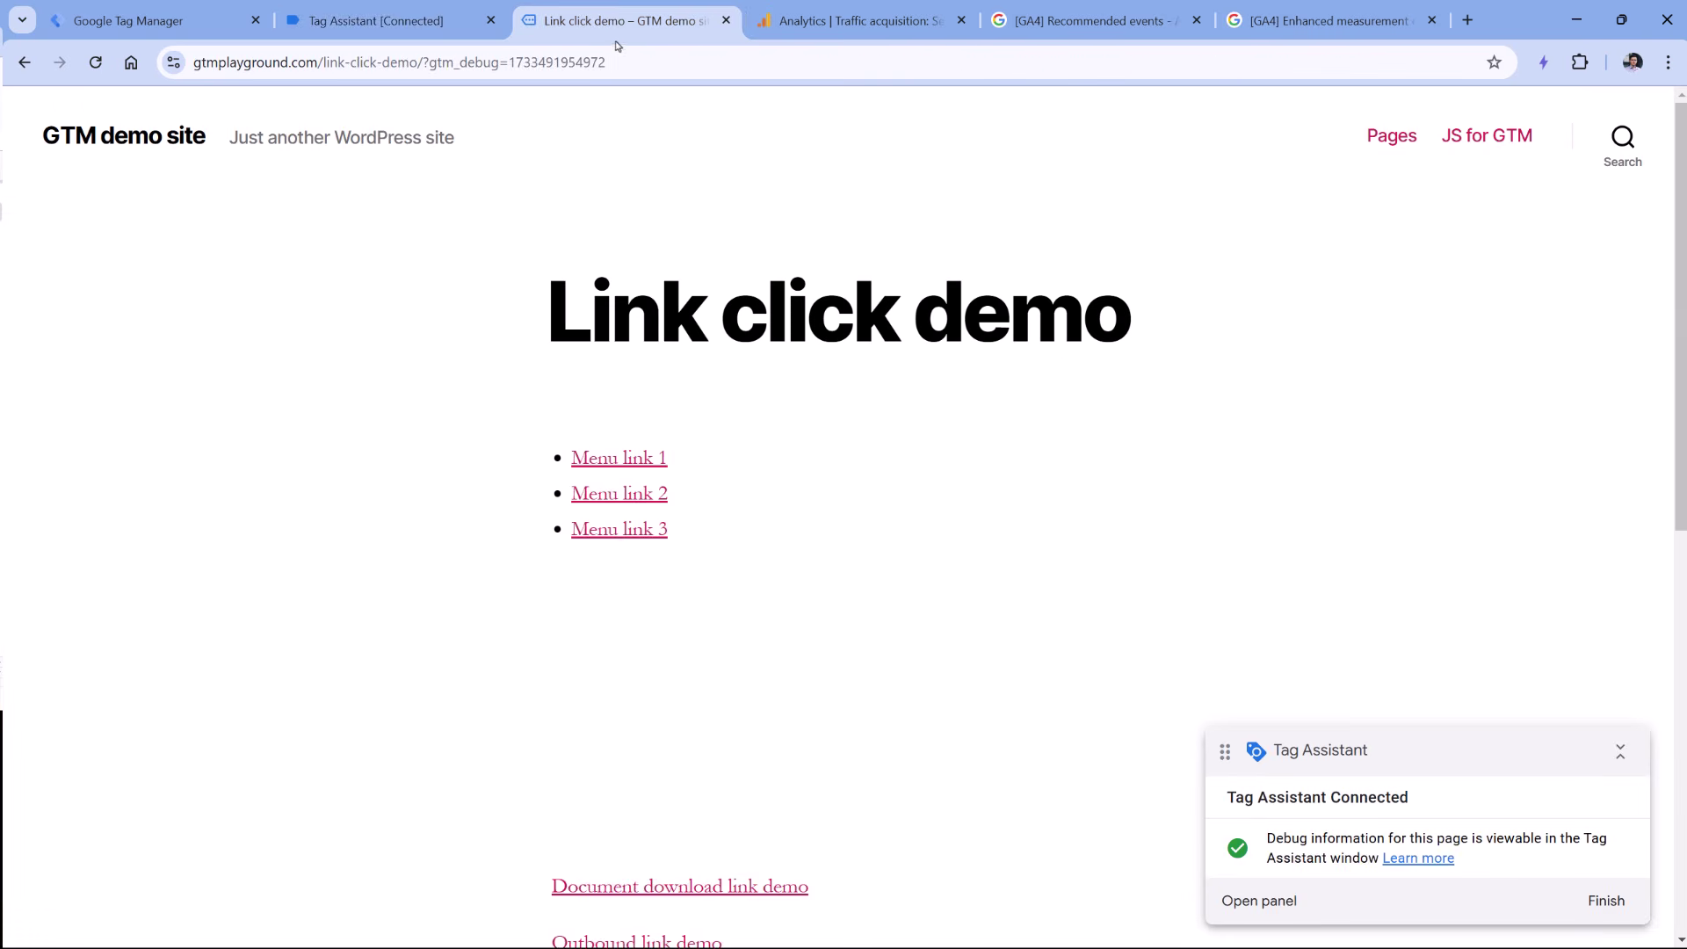
ctrl+click(615, 458)
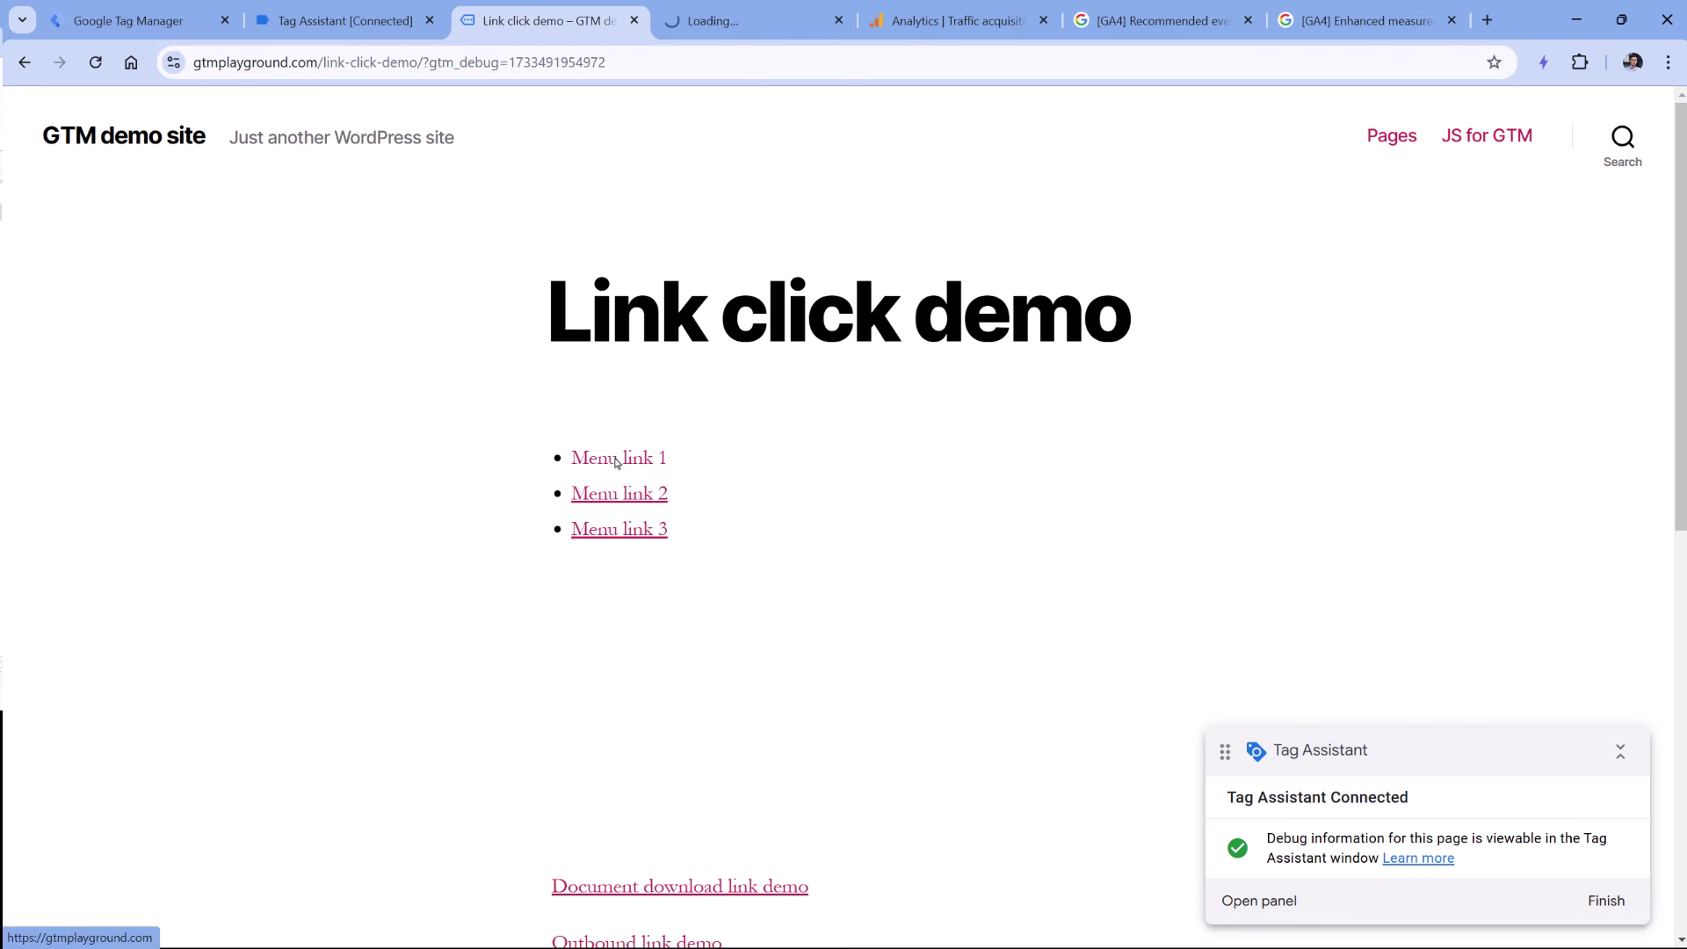
ctrl+click(619, 494)
ctrl+click(618, 539)
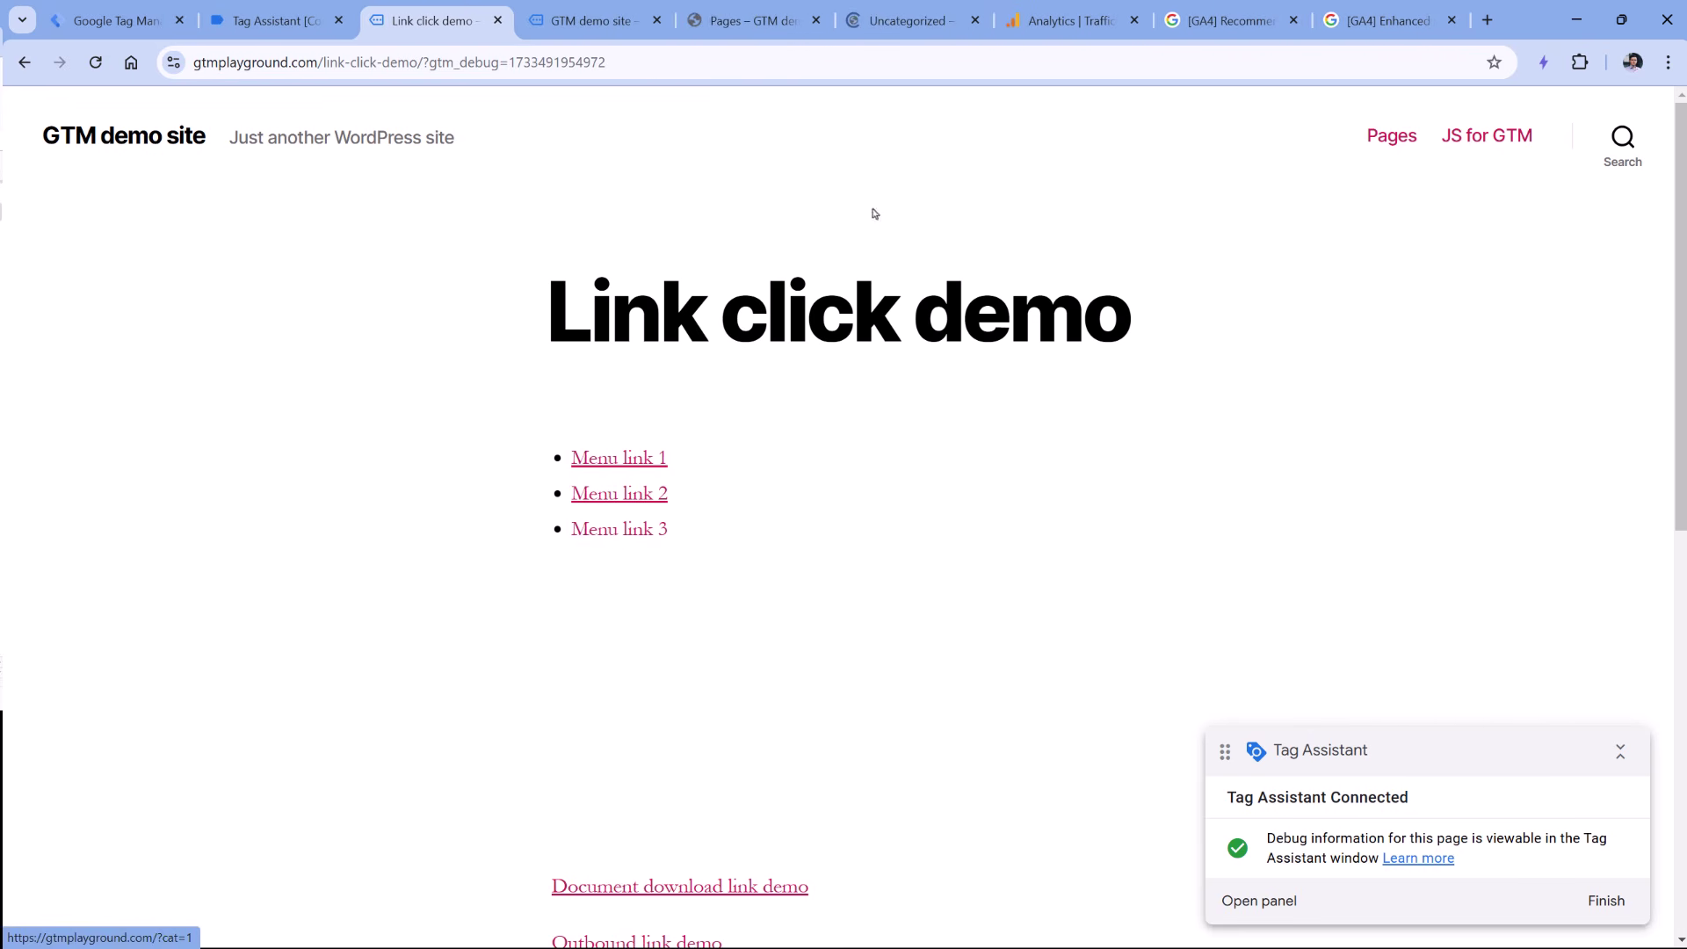
key(ctrl+Tab)
click(657, 20)
click(657, 20)
click(658, 20)
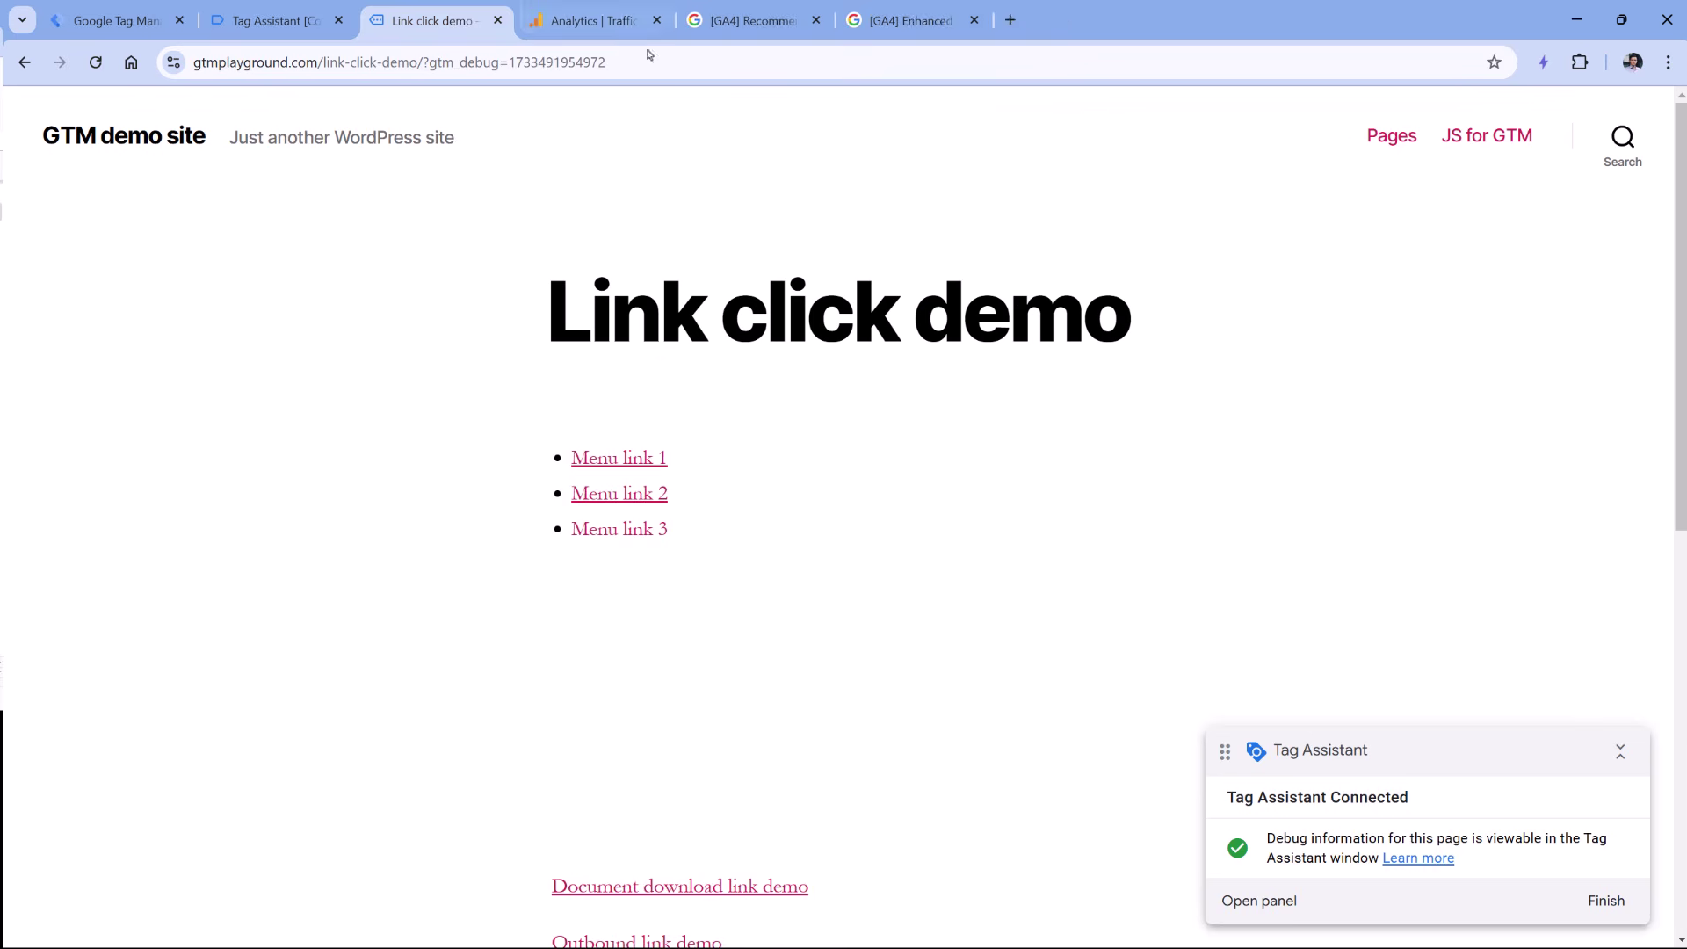
In Tag Assistant, examine the first new Link Click event's variables, focusing on Click Classes and Click Text.
click(386, 22)
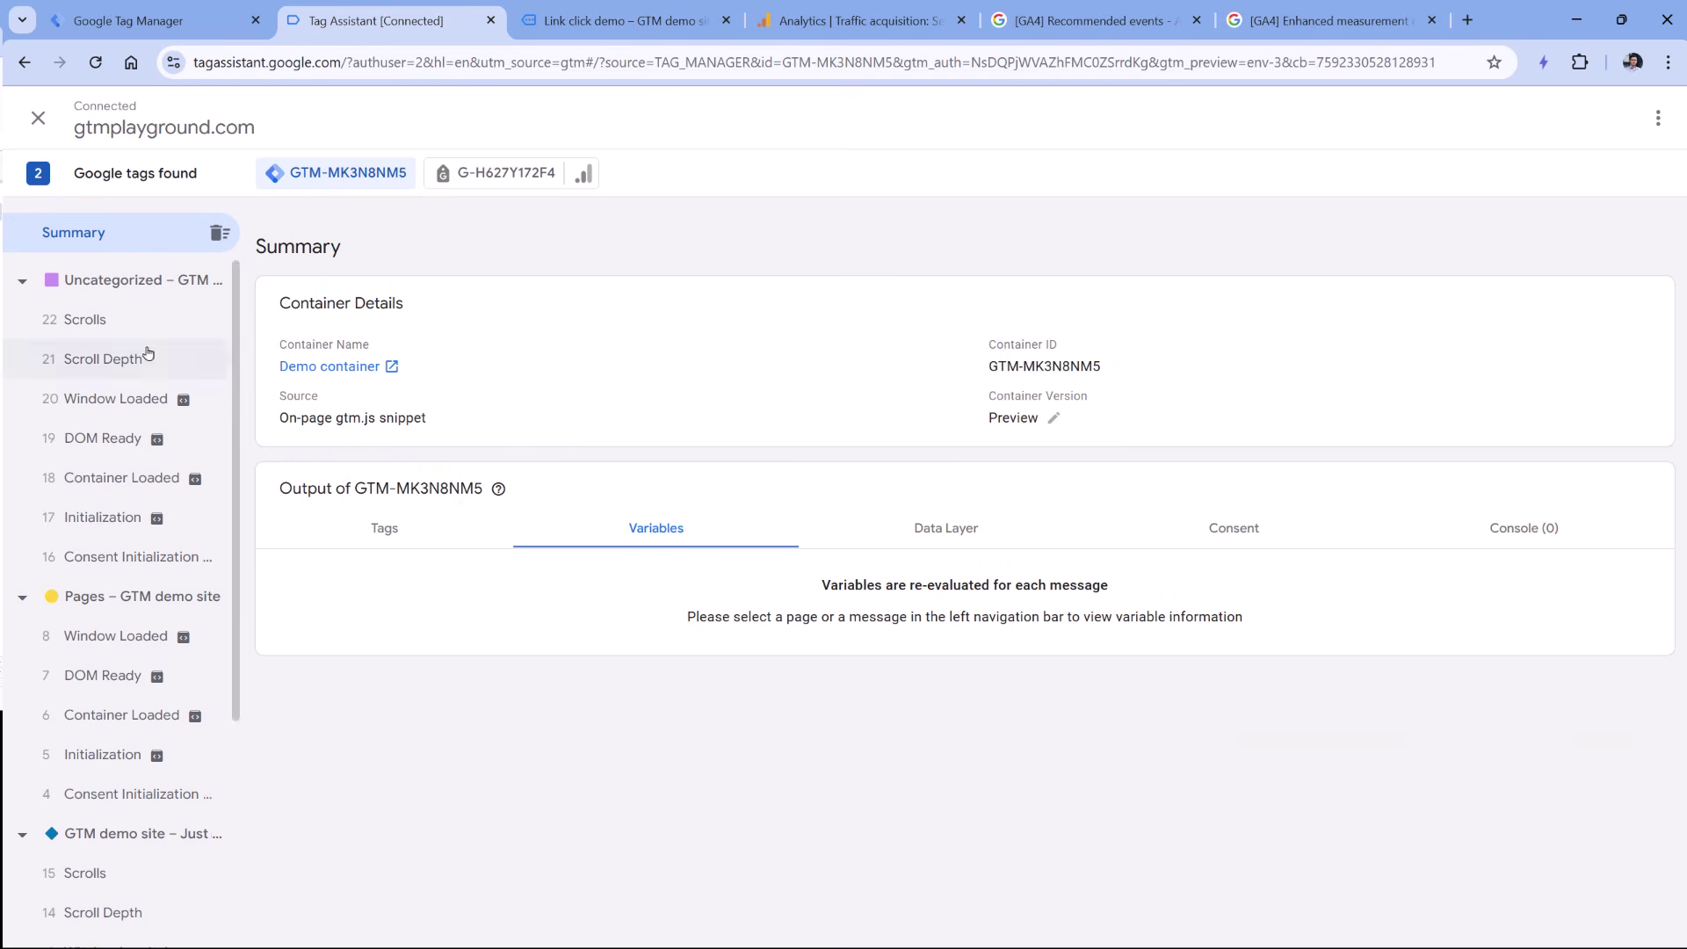
scroll(112, 351, down, 4)
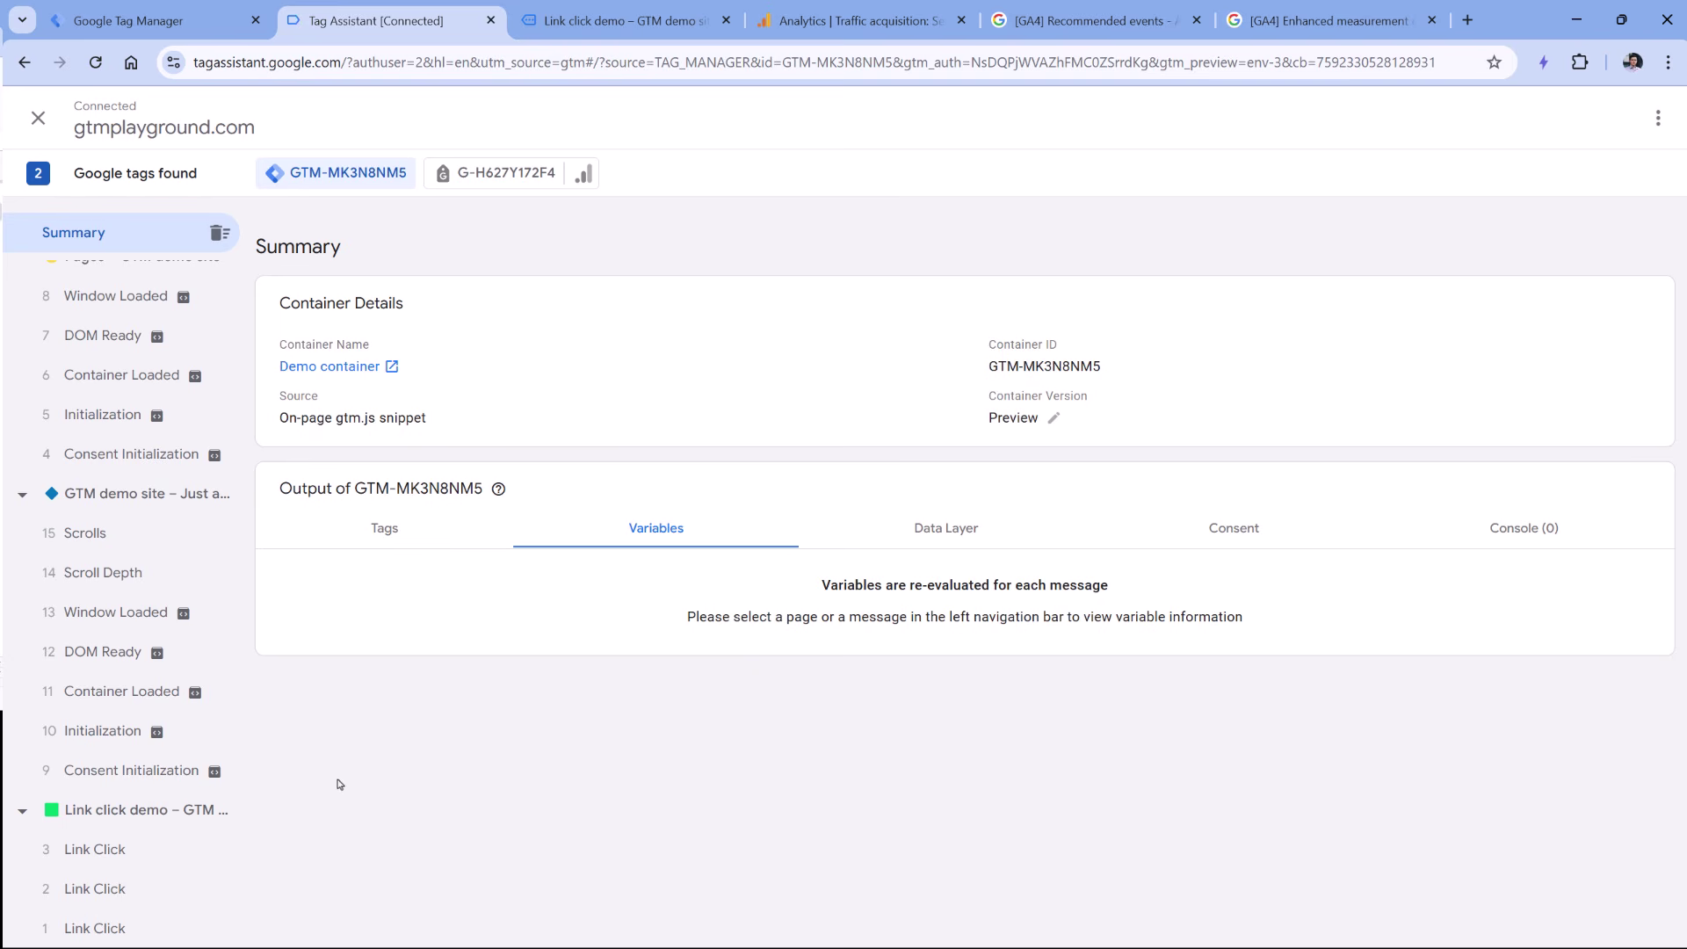
click(117, 927)
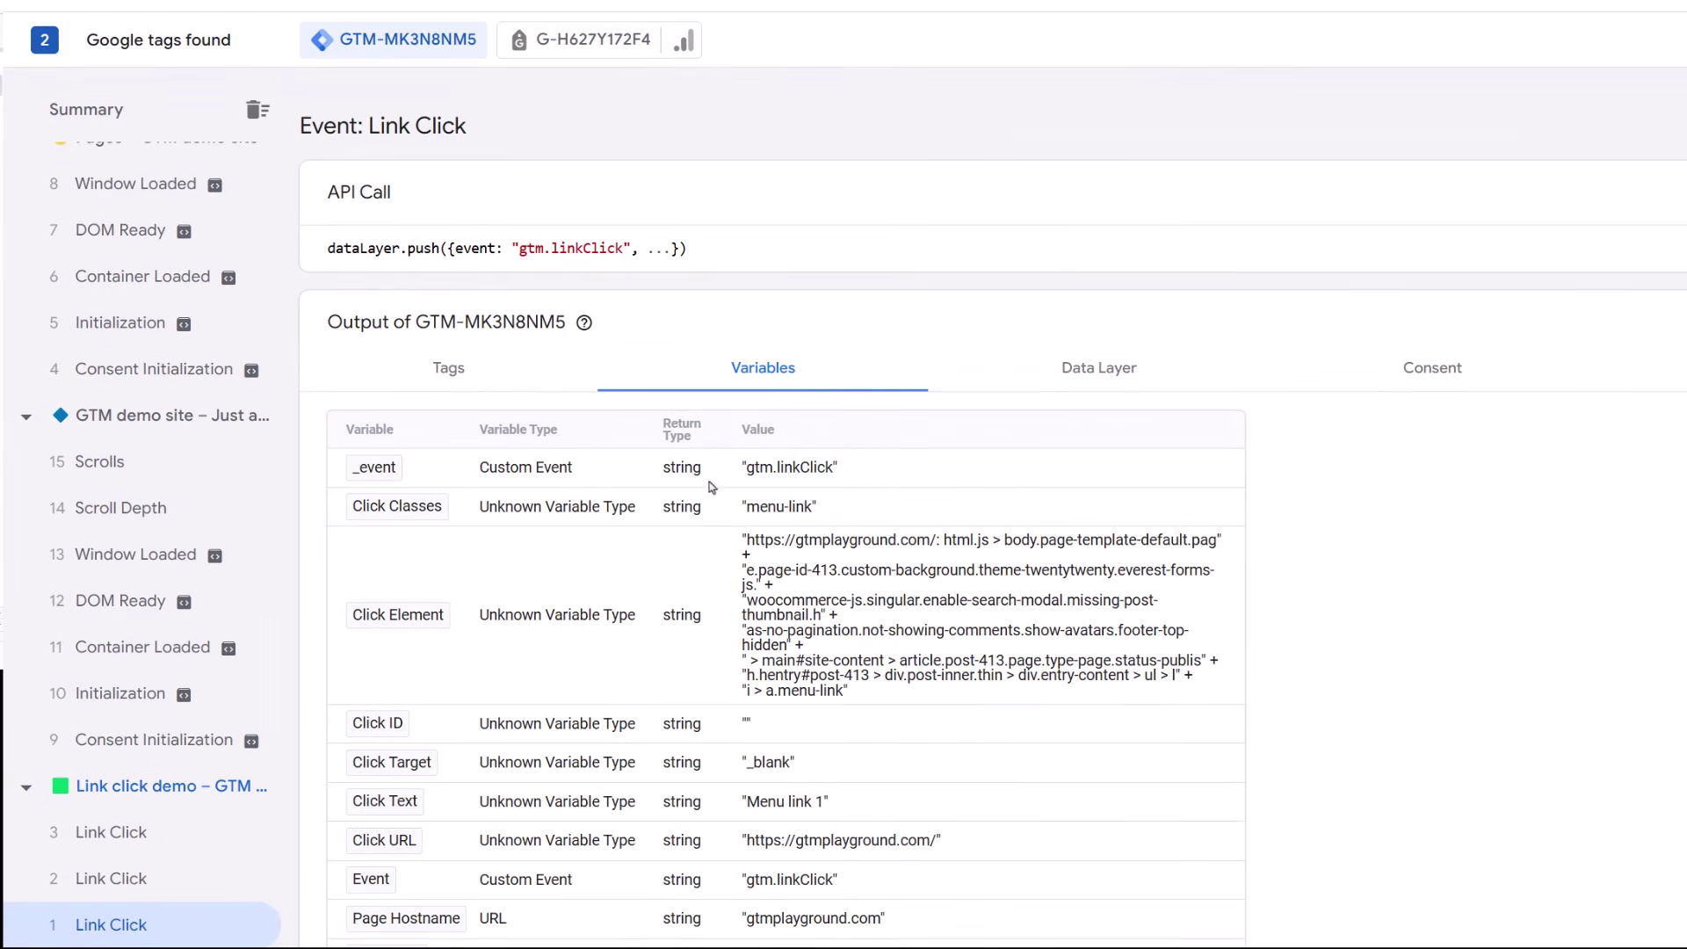
scroll(707, 490, down, 1)
scroll(705, 490, down, 1)
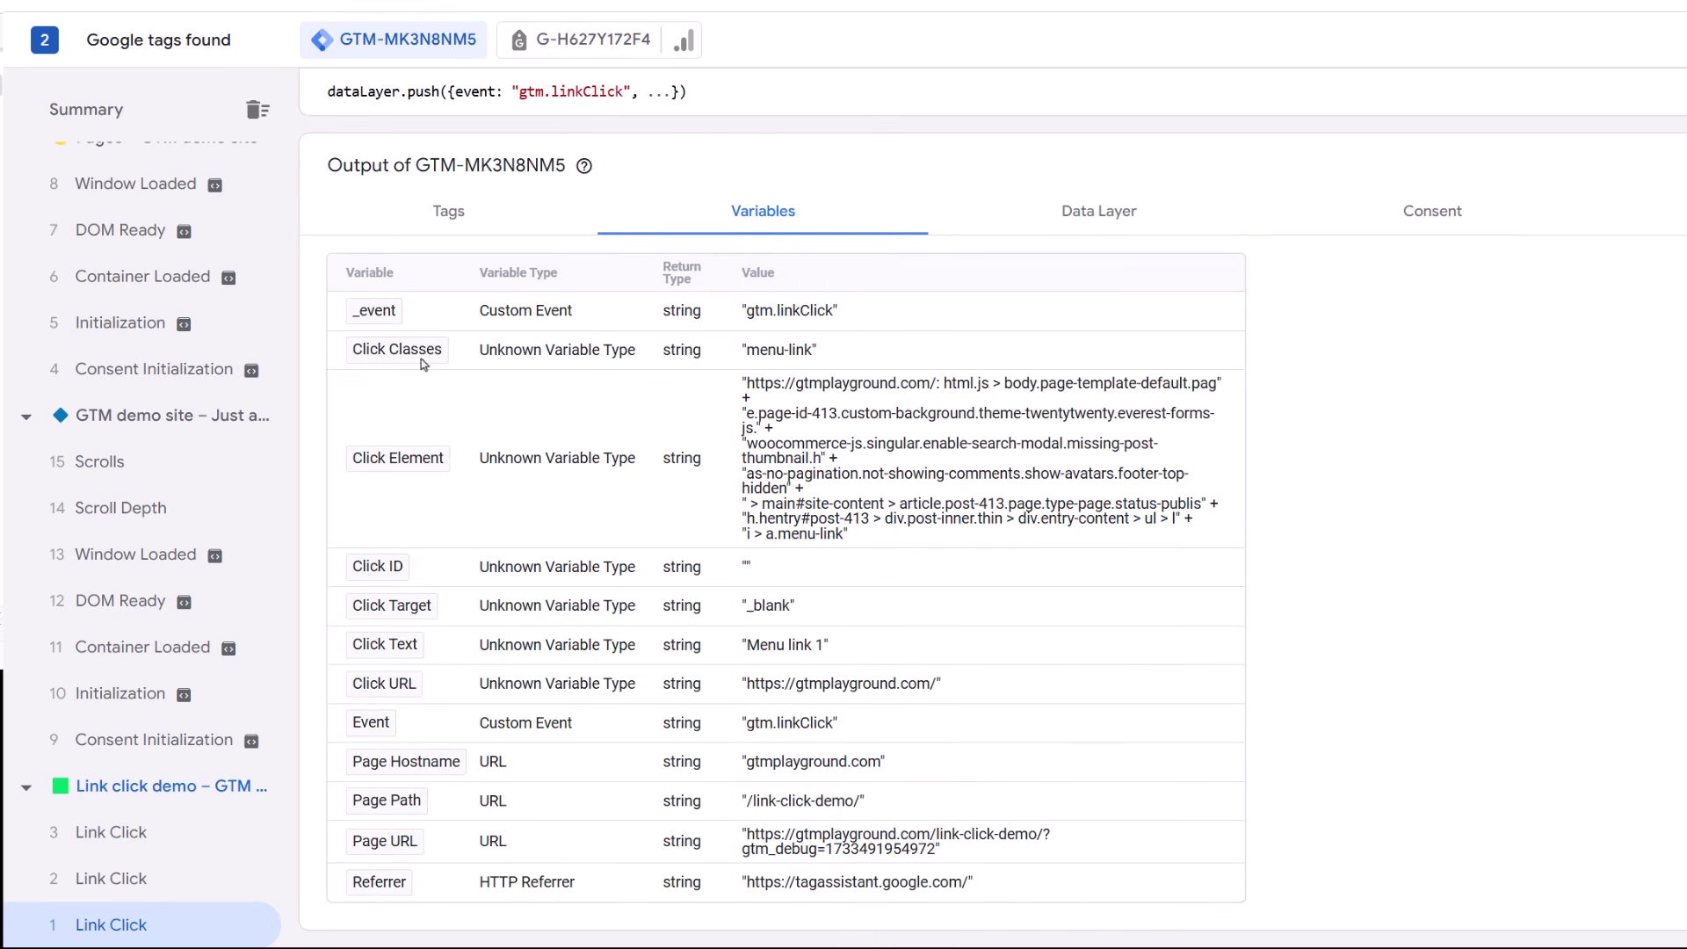
drag(747, 350, 813, 349)
drag(748, 646, 822, 646)
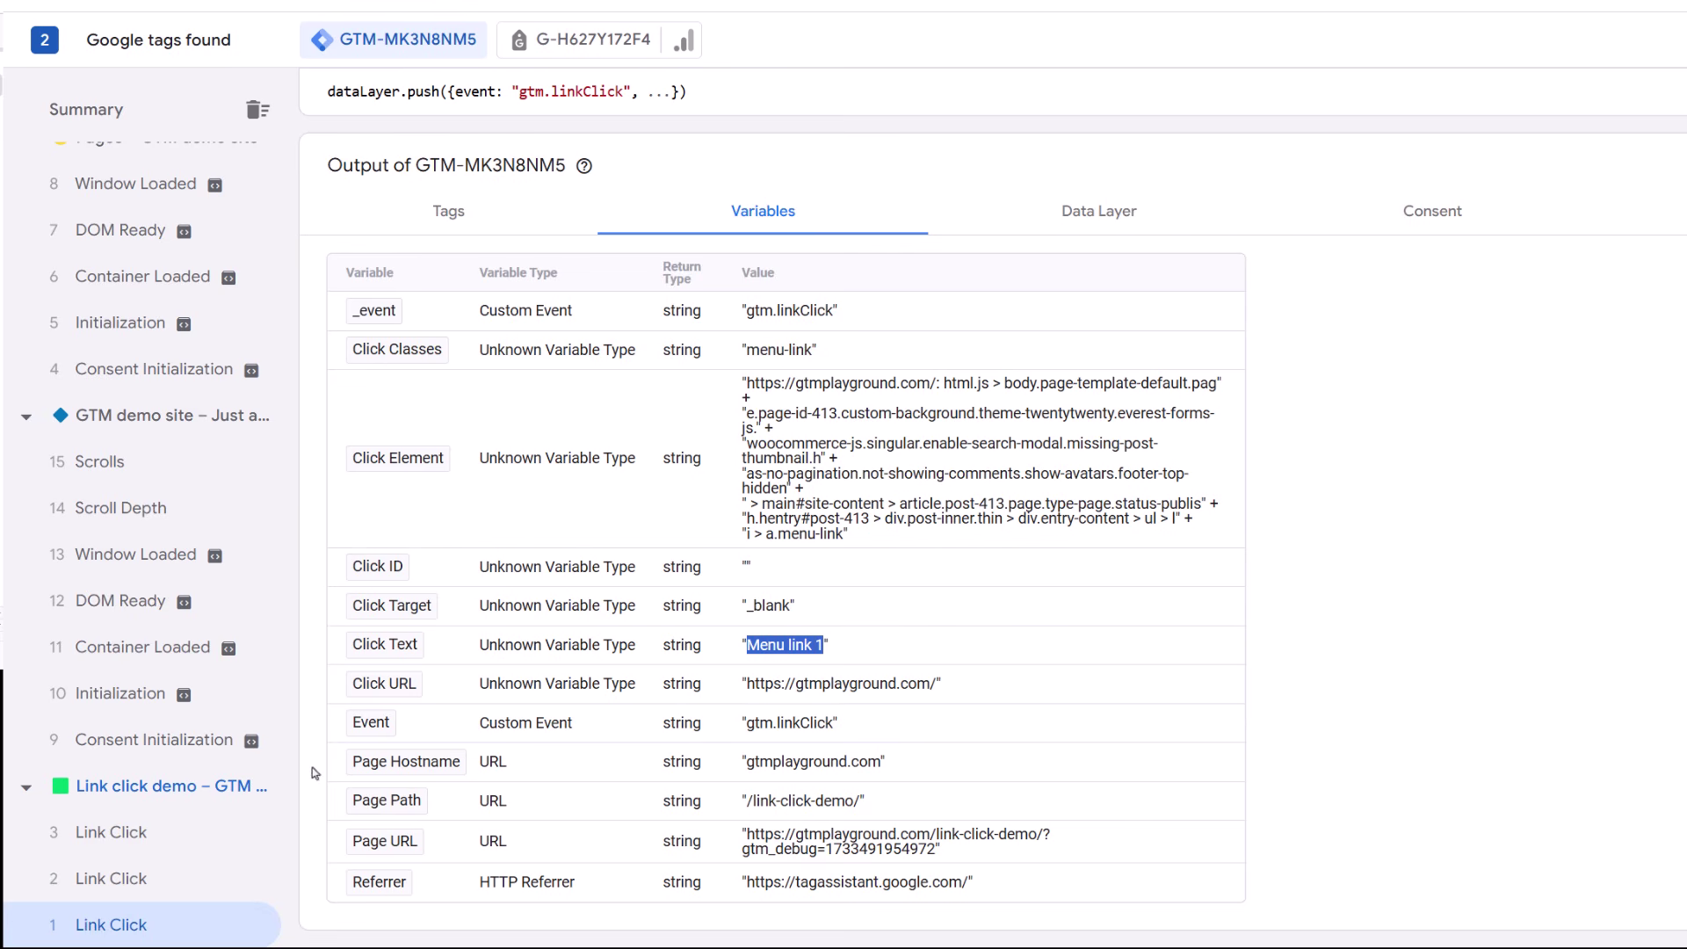
Compare the Click Classes values of the second and third Link Click events.
click(114, 877)
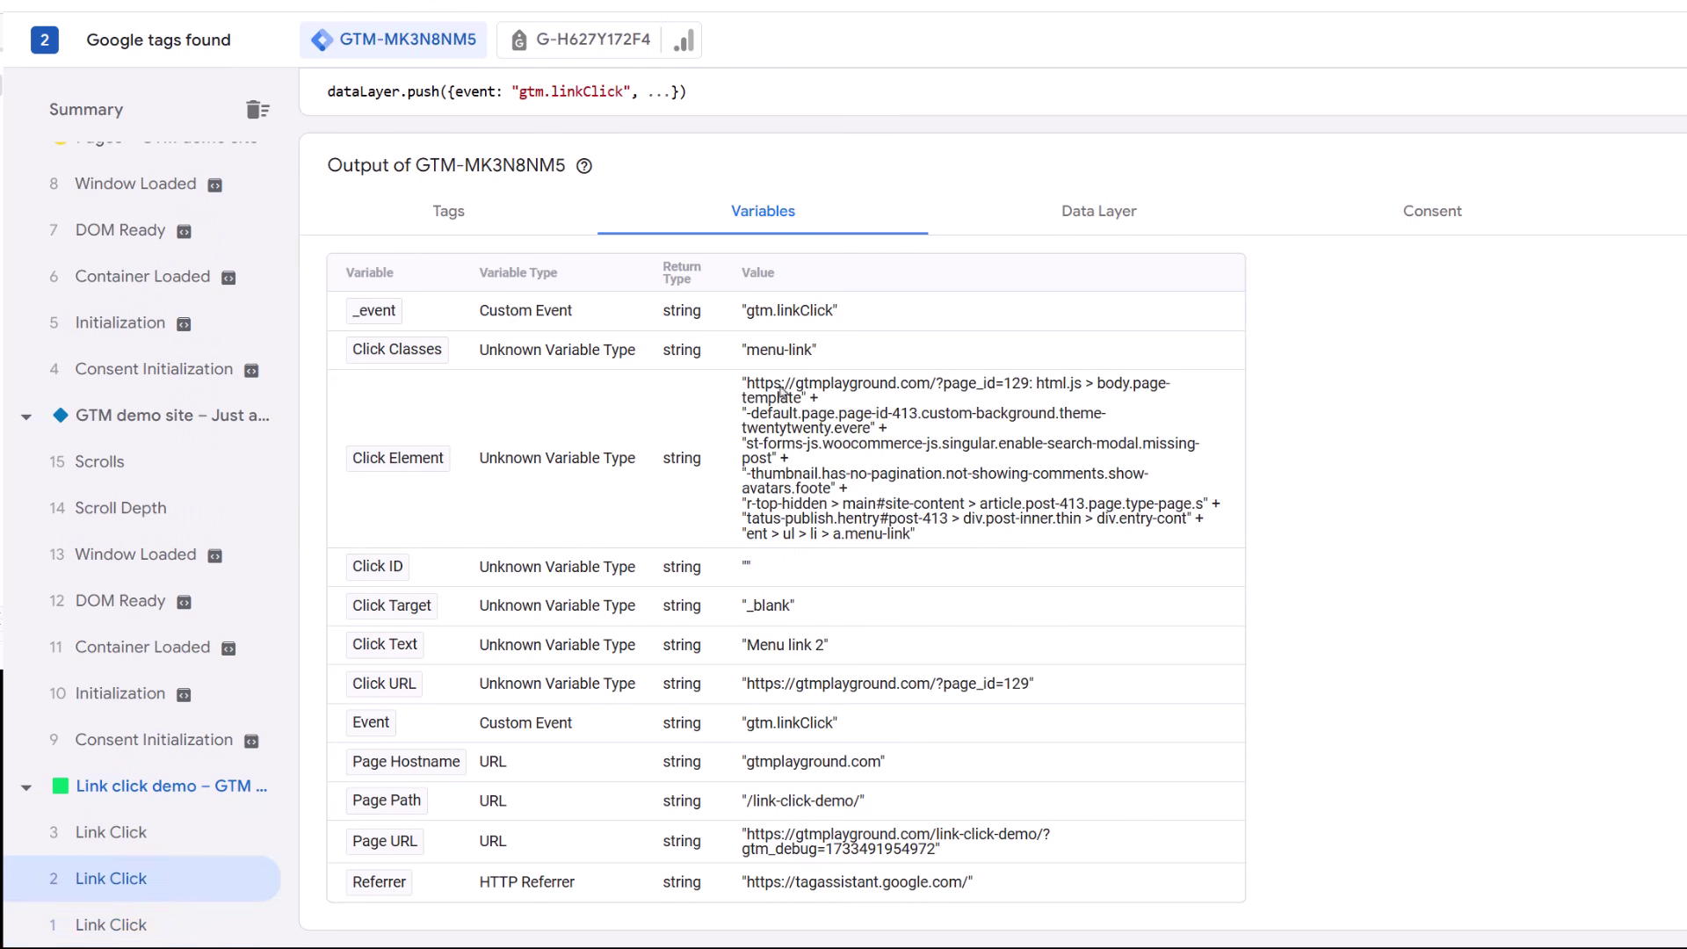
drag(743, 349, 824, 354)
click(110, 835)
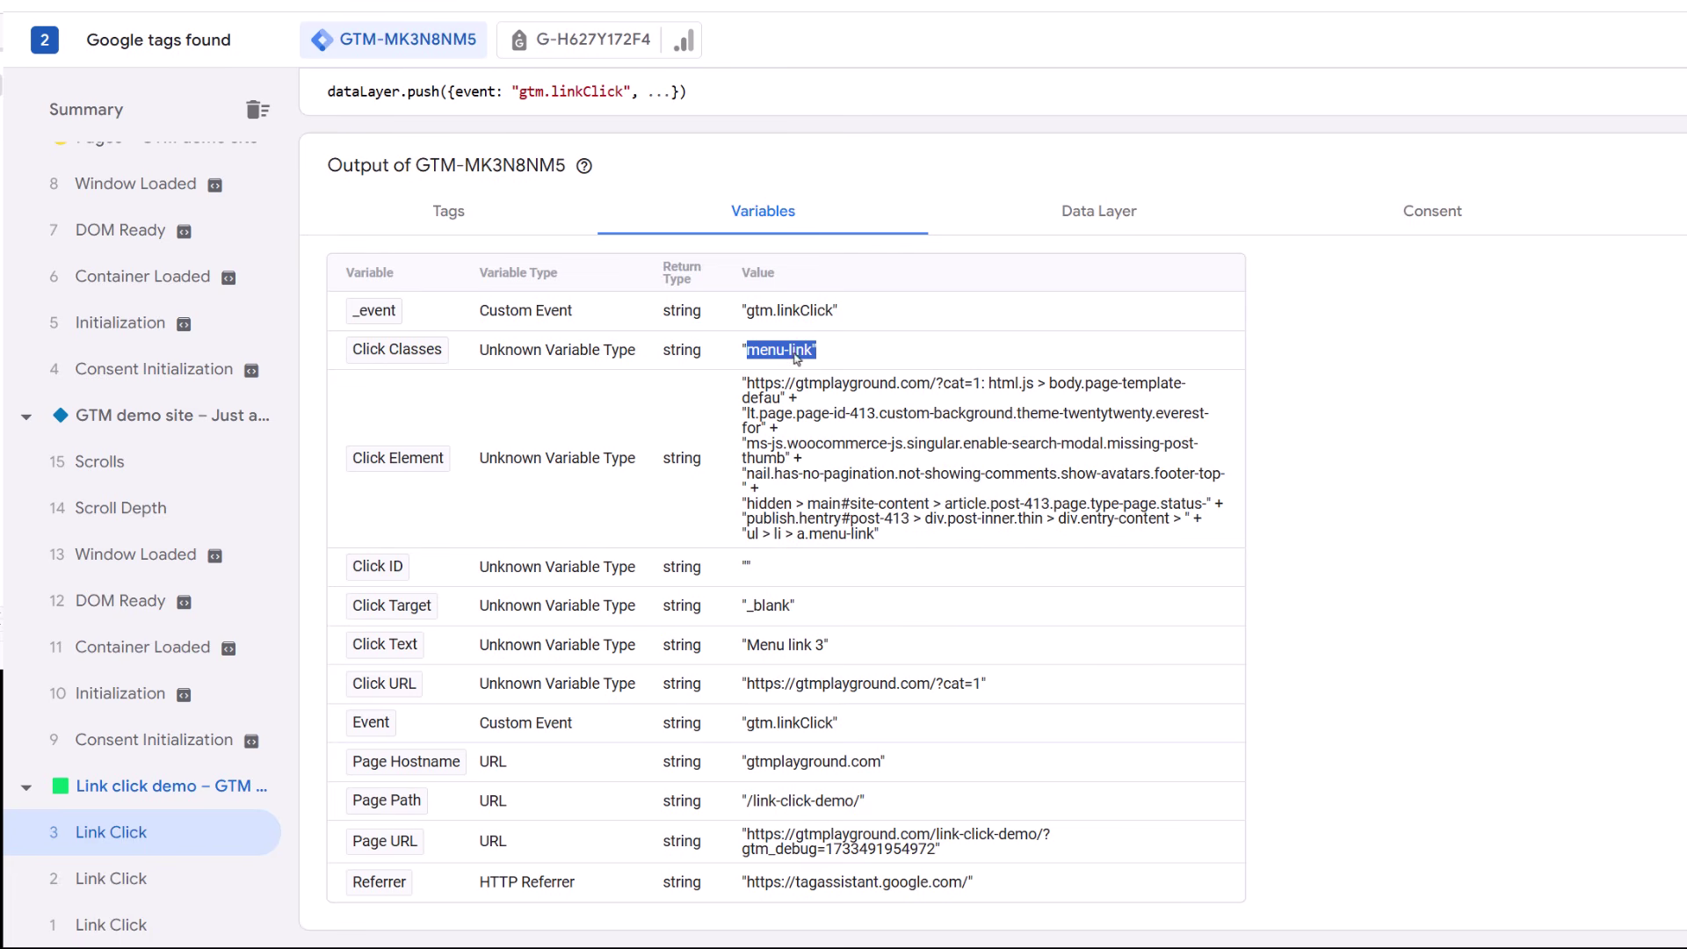
click(840, 377)
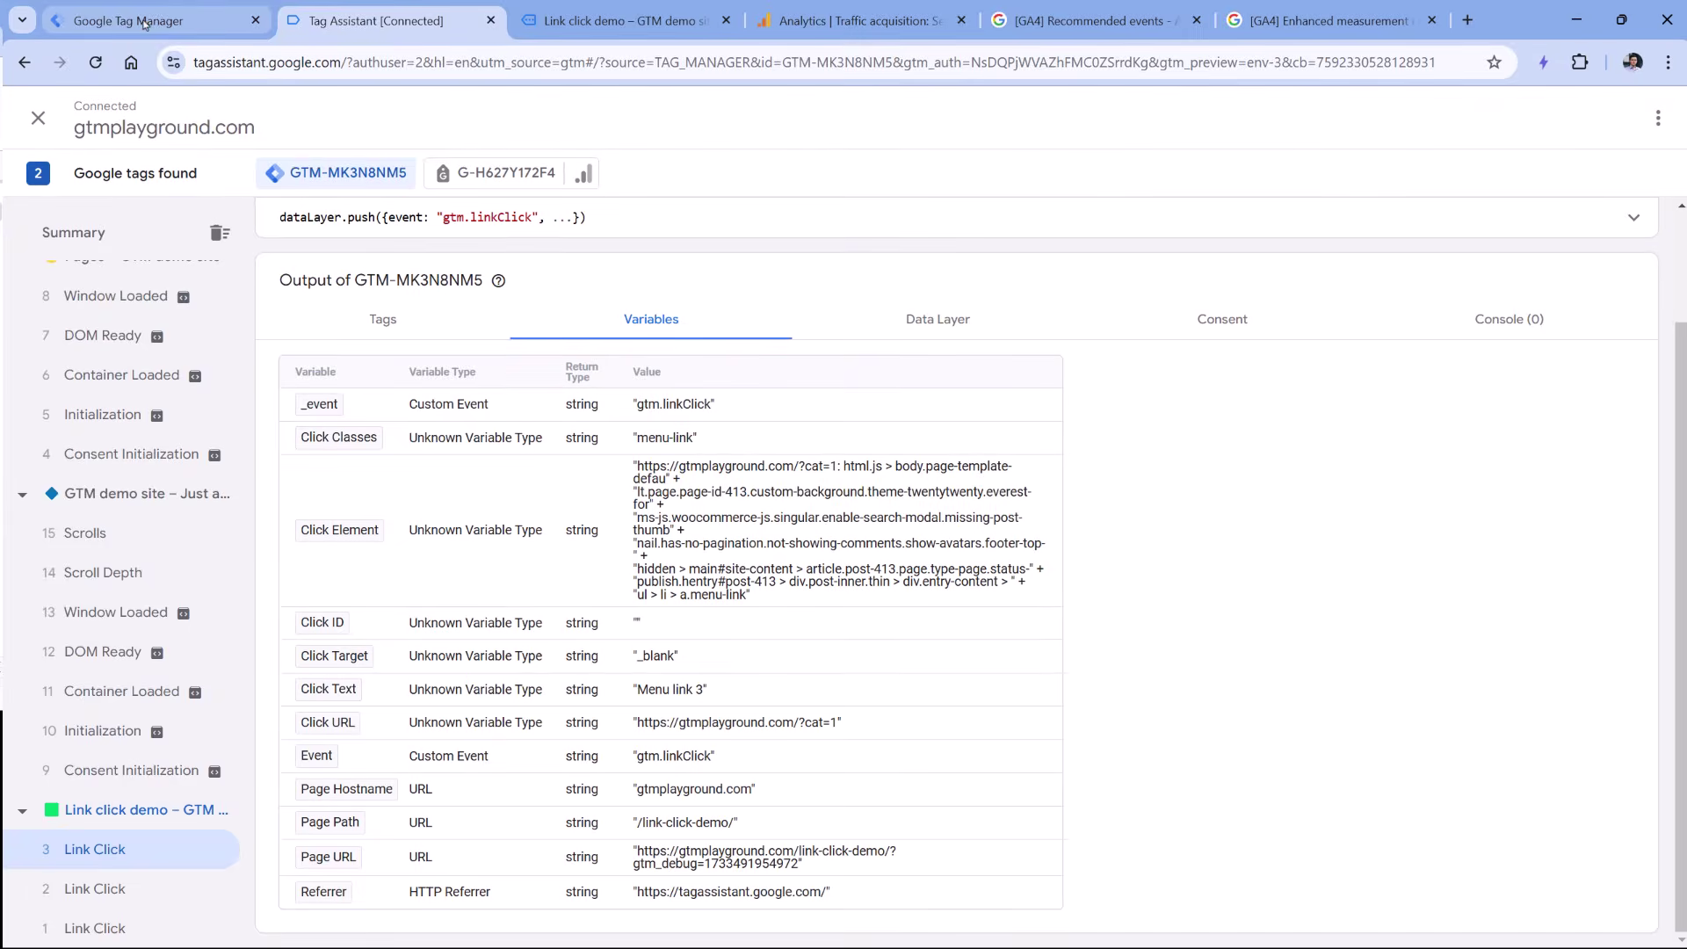
In Google Tag Manager, set the All link clicks trigger to fire on Some Link Clicks with a Click Classes equals condition.
click(145, 23)
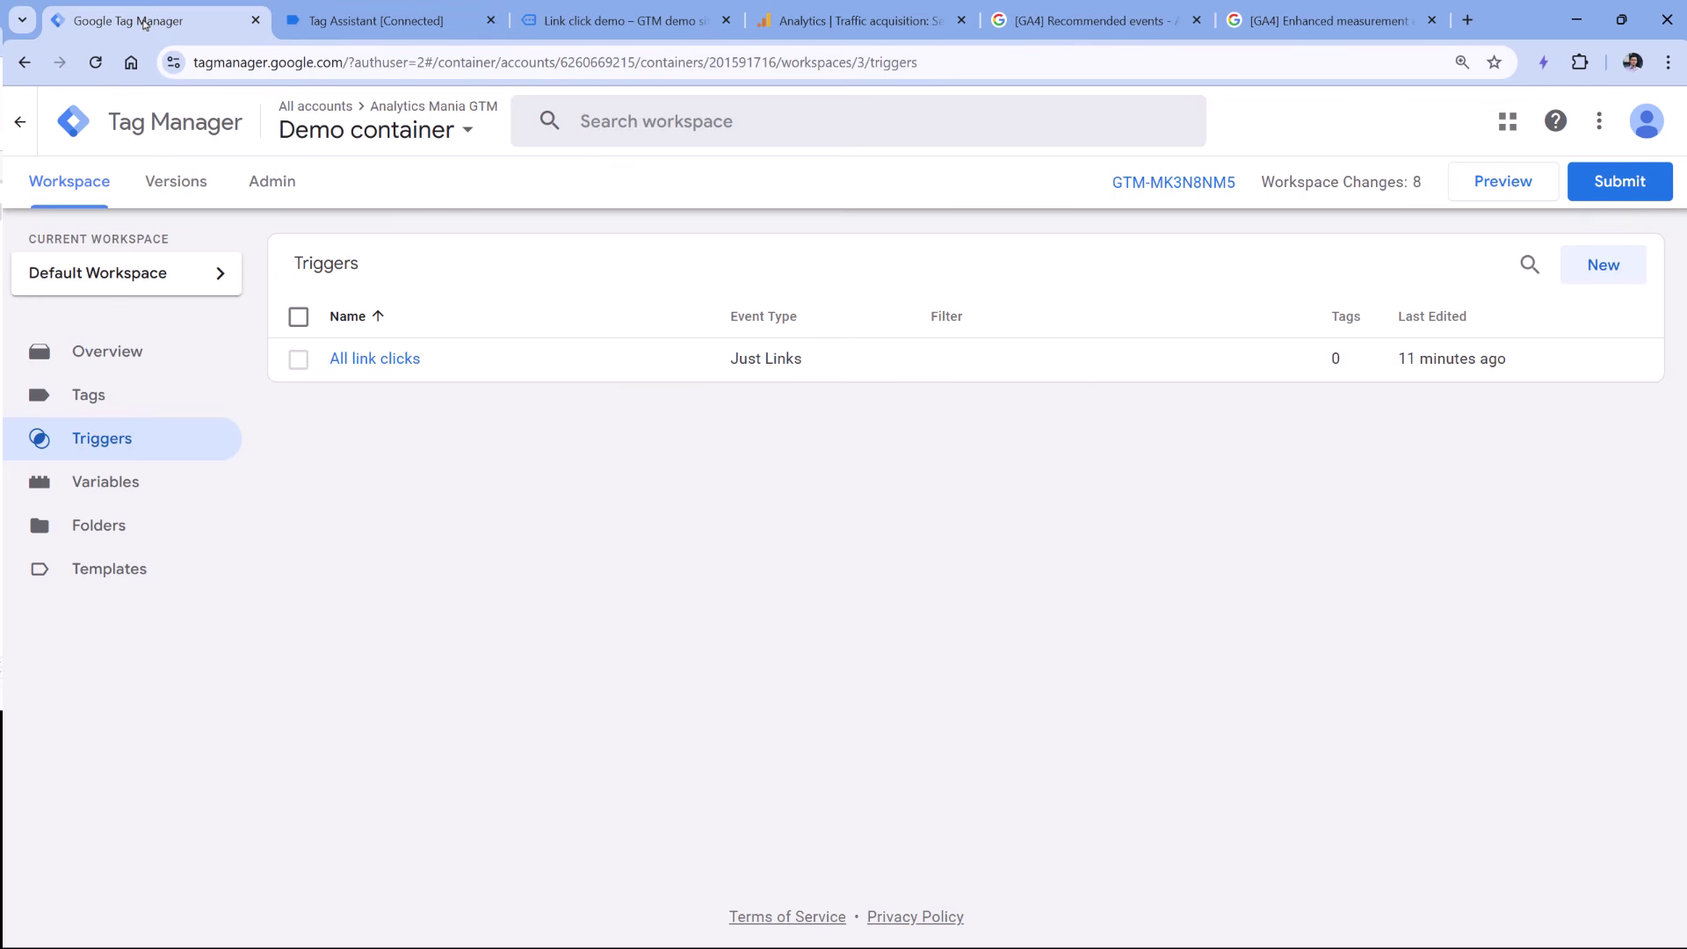
click(385, 360)
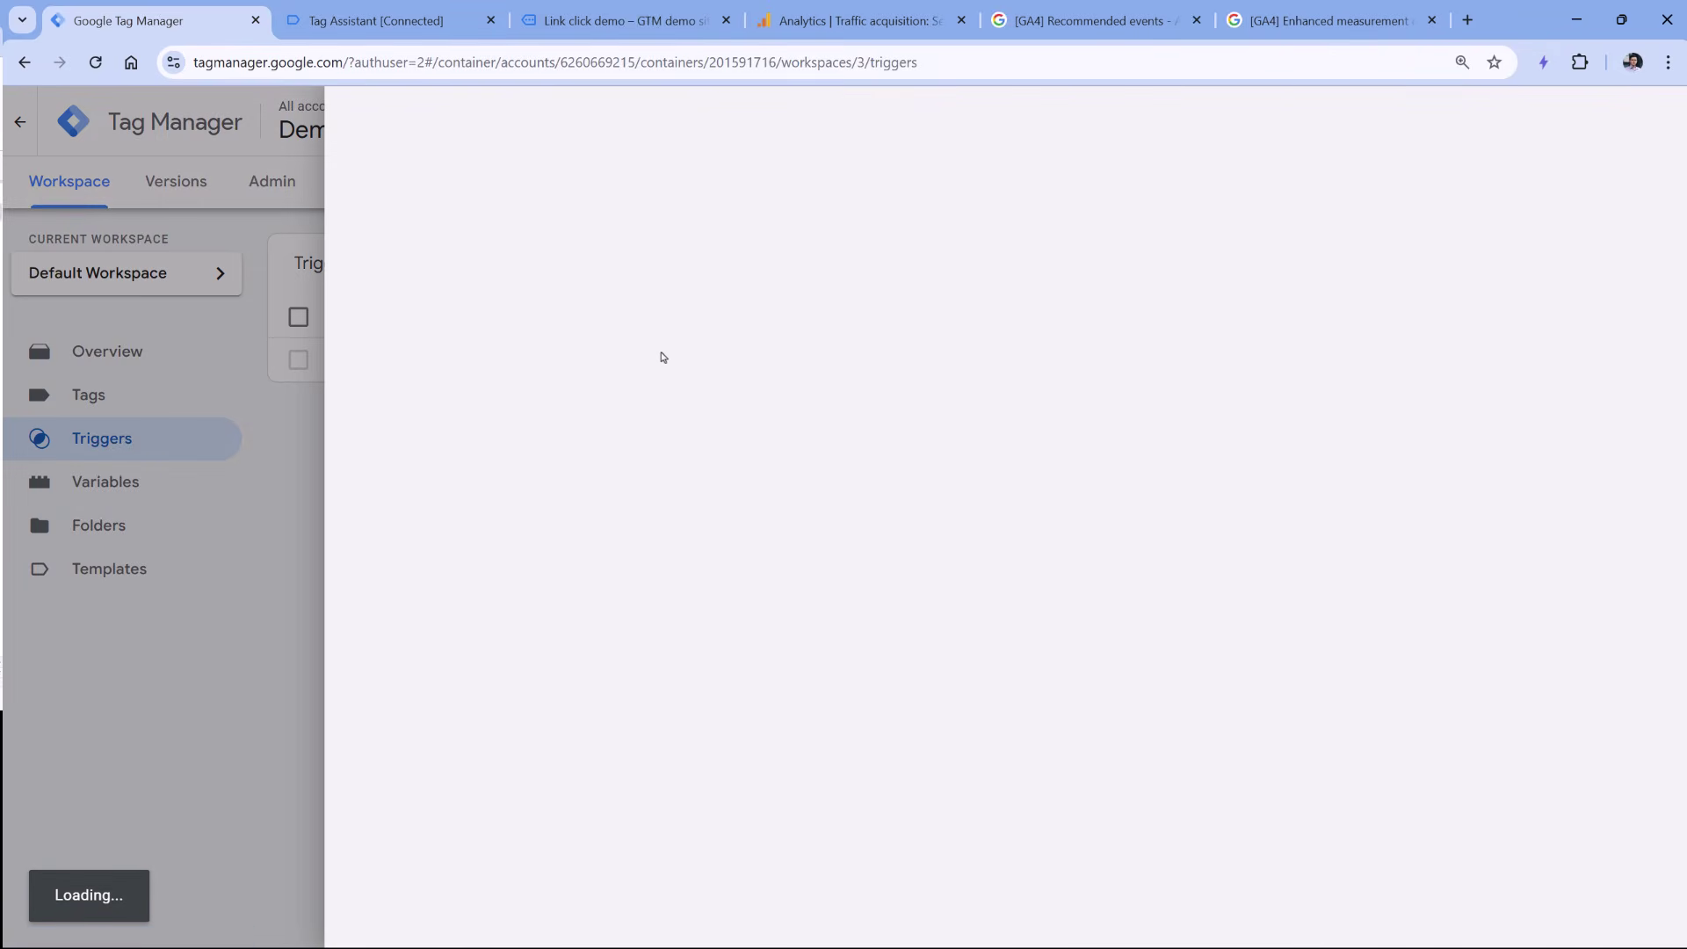
click(1477, 293)
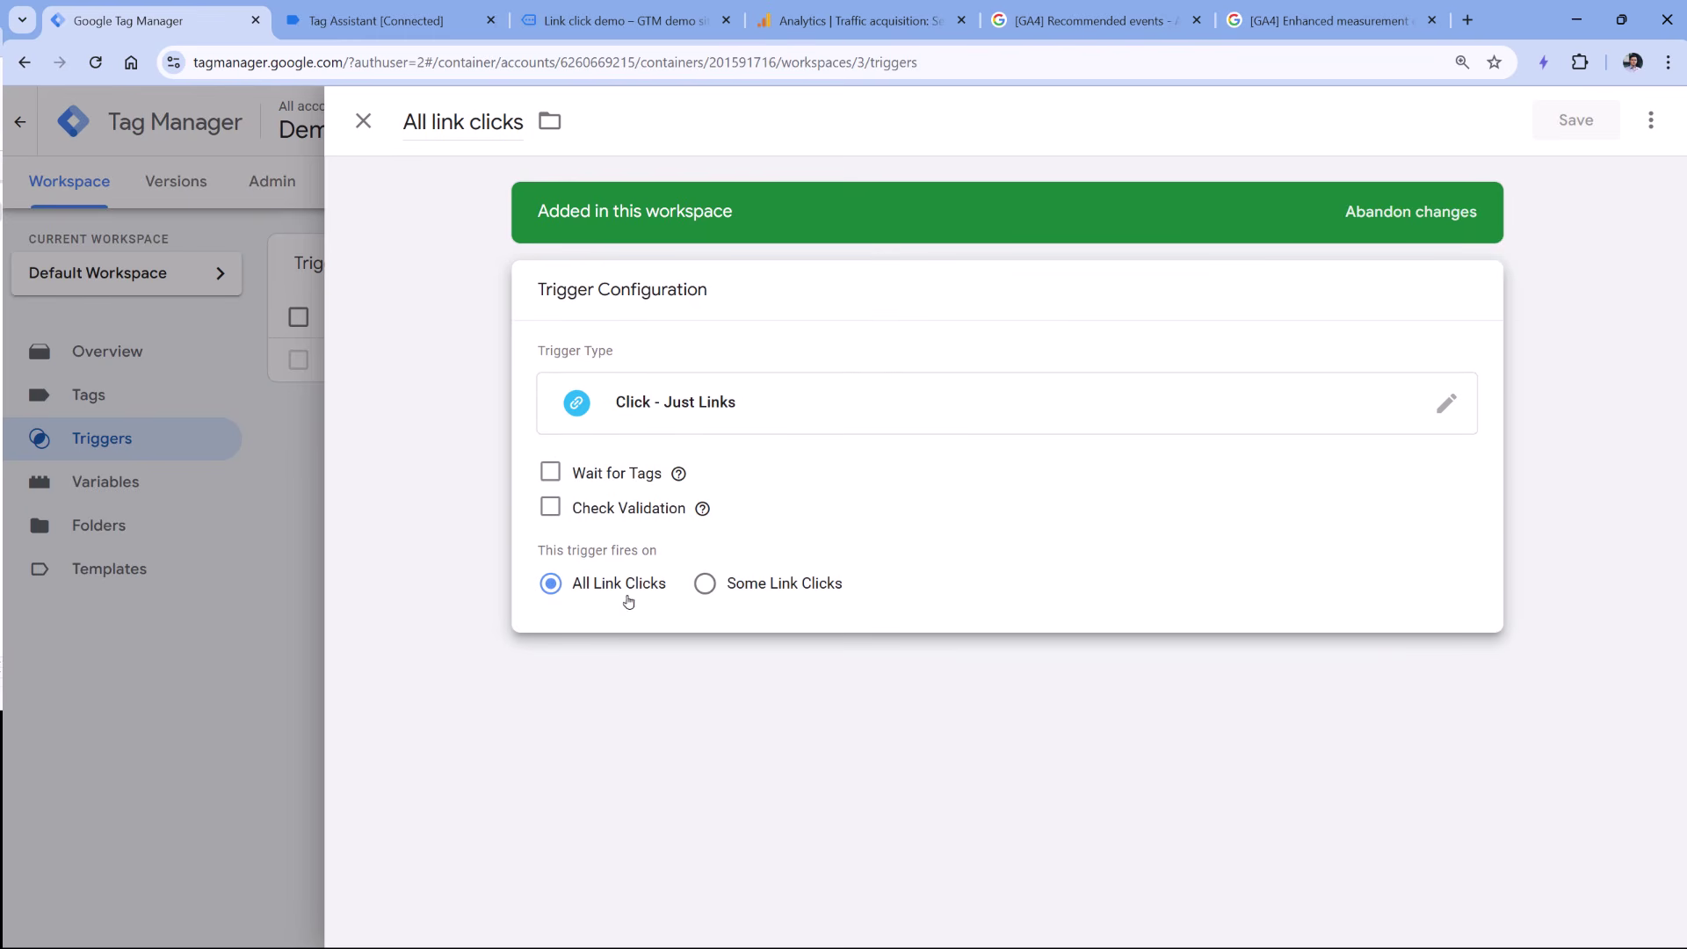
click(705, 585)
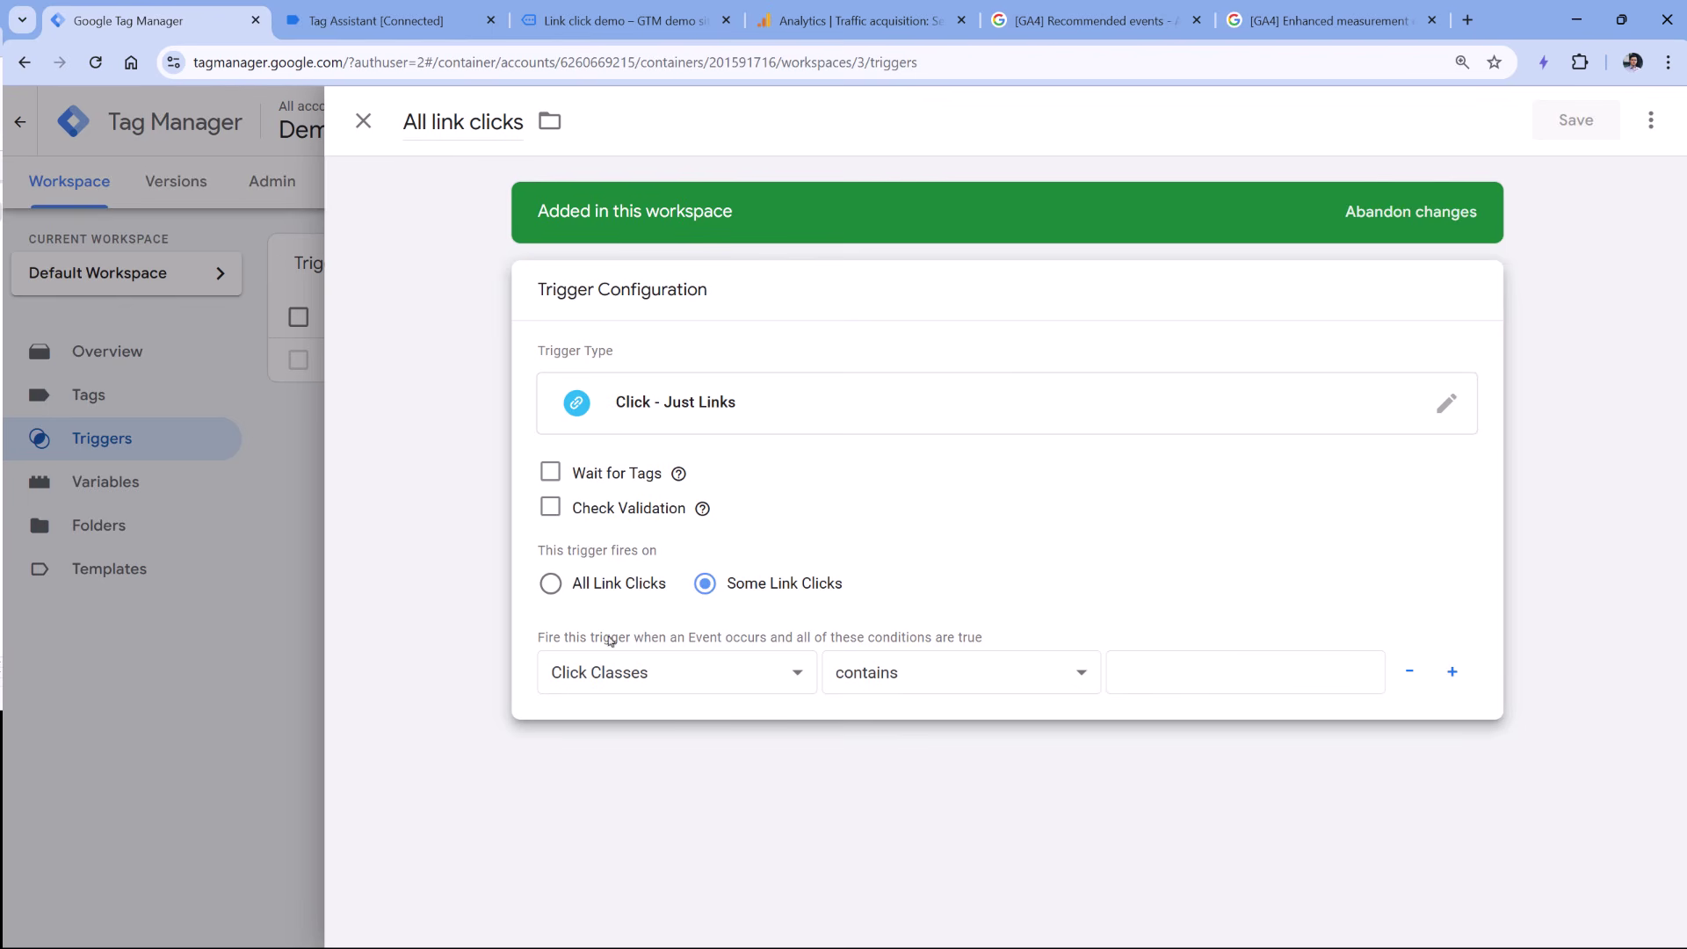
click(961, 677)
click(871, 171)
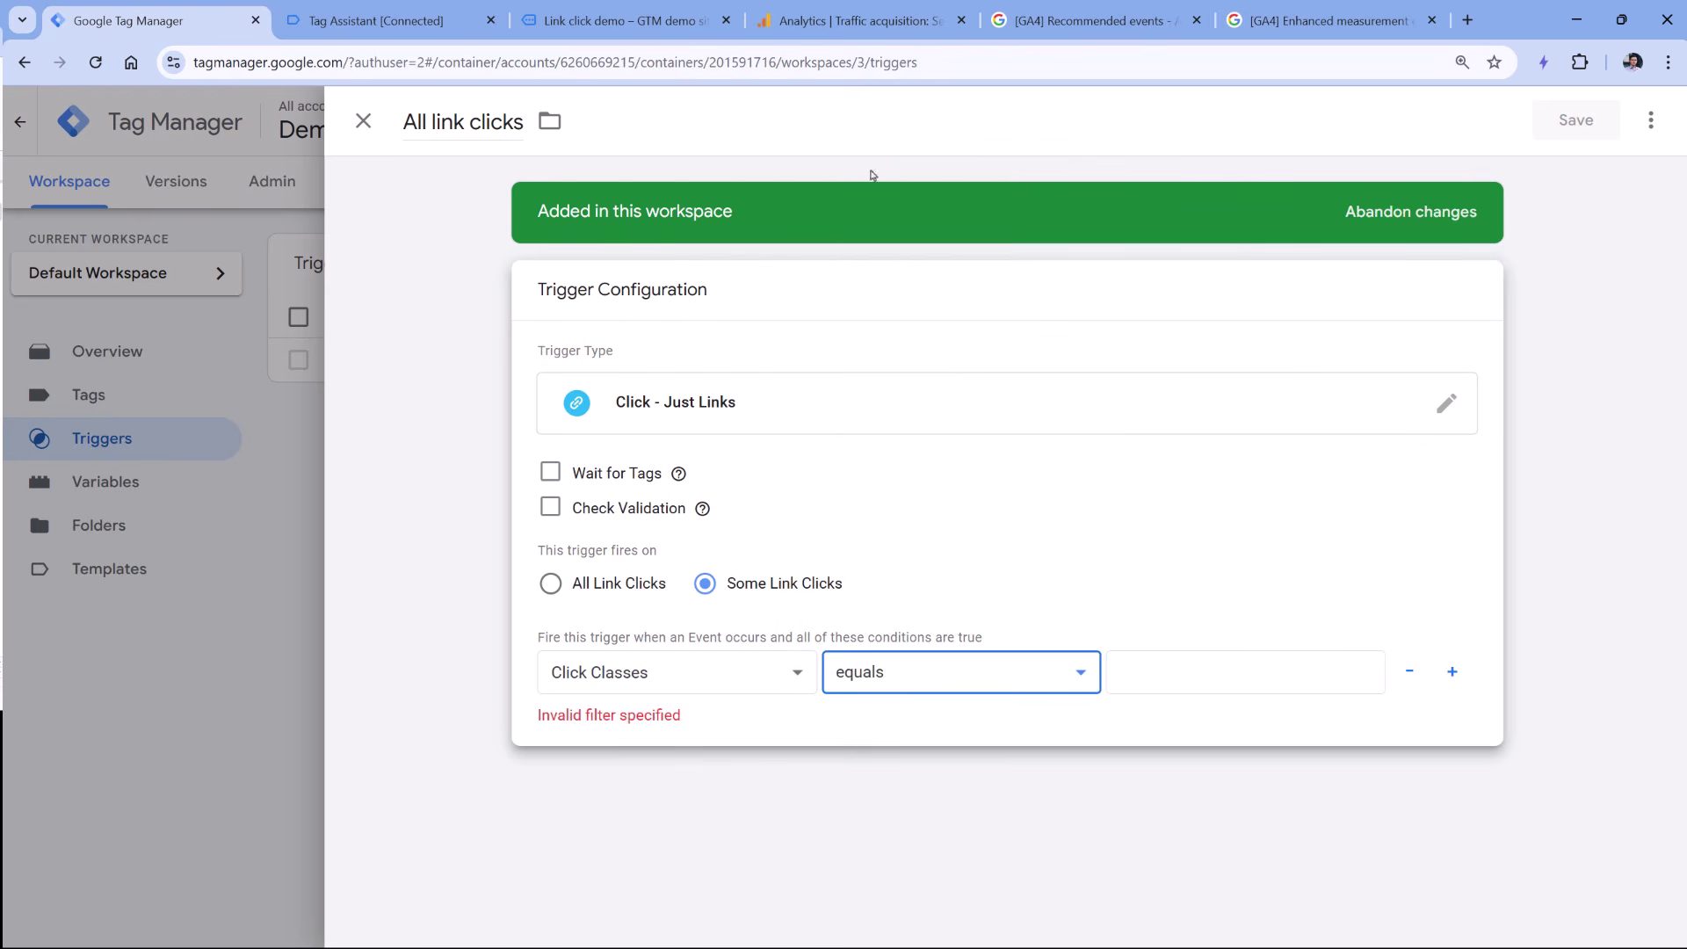
Copy the class menu-link from the Click Classes variable in Tag Assistant and paste it as the trigger condition's value.
click(386, 20)
drag(636, 439, 637, 494)
key(ctrl+c)
right_click(670, 504)
click(690, 518)
key(ctrl+shift+Tab)
click(1179, 669)
key(ctrl+v)
Rename the trigger as "Link click - menu item", save it and open the workspace's tag list.
click(472, 123)
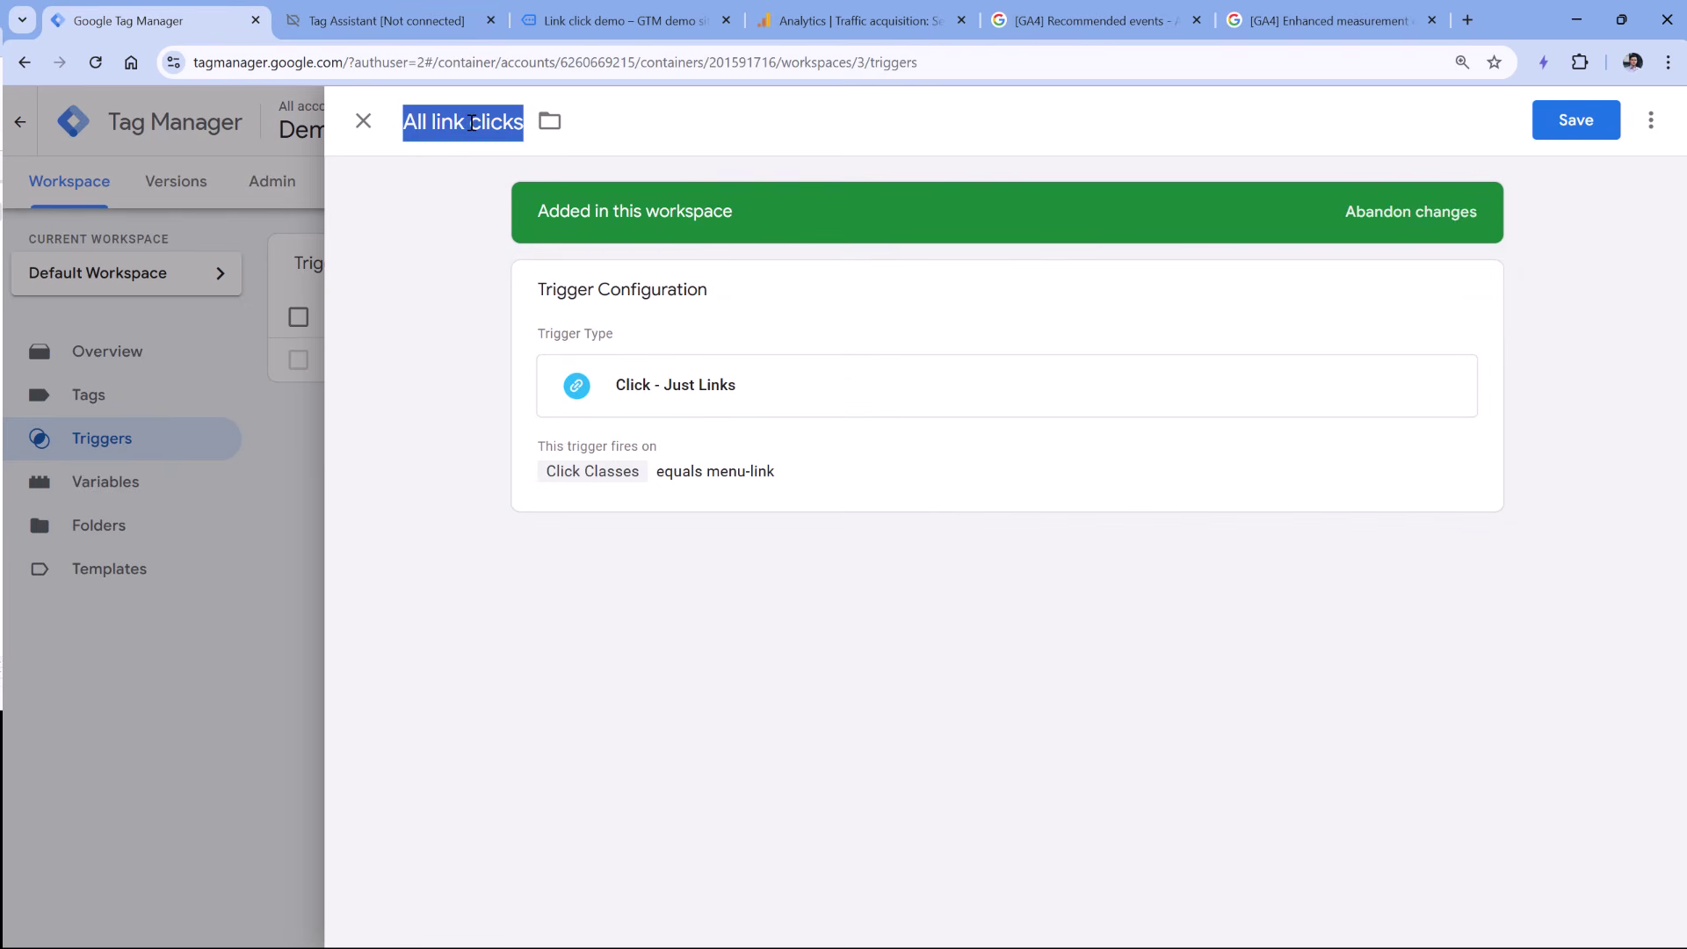
text(Link cl)
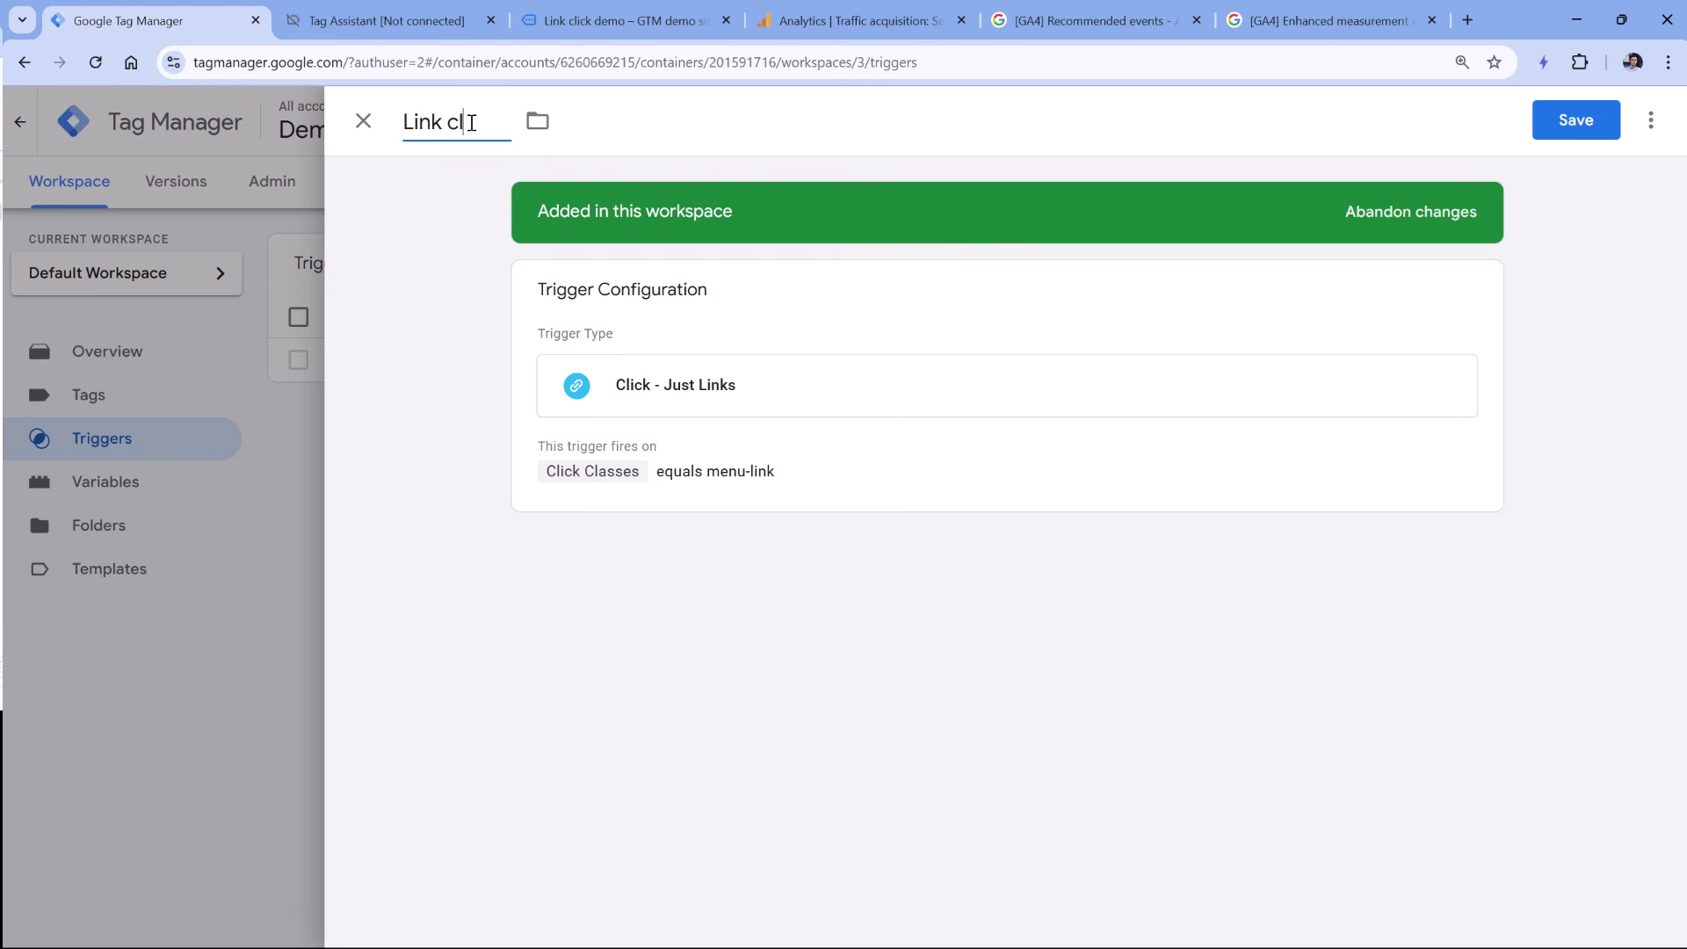
text(ick - menu item)
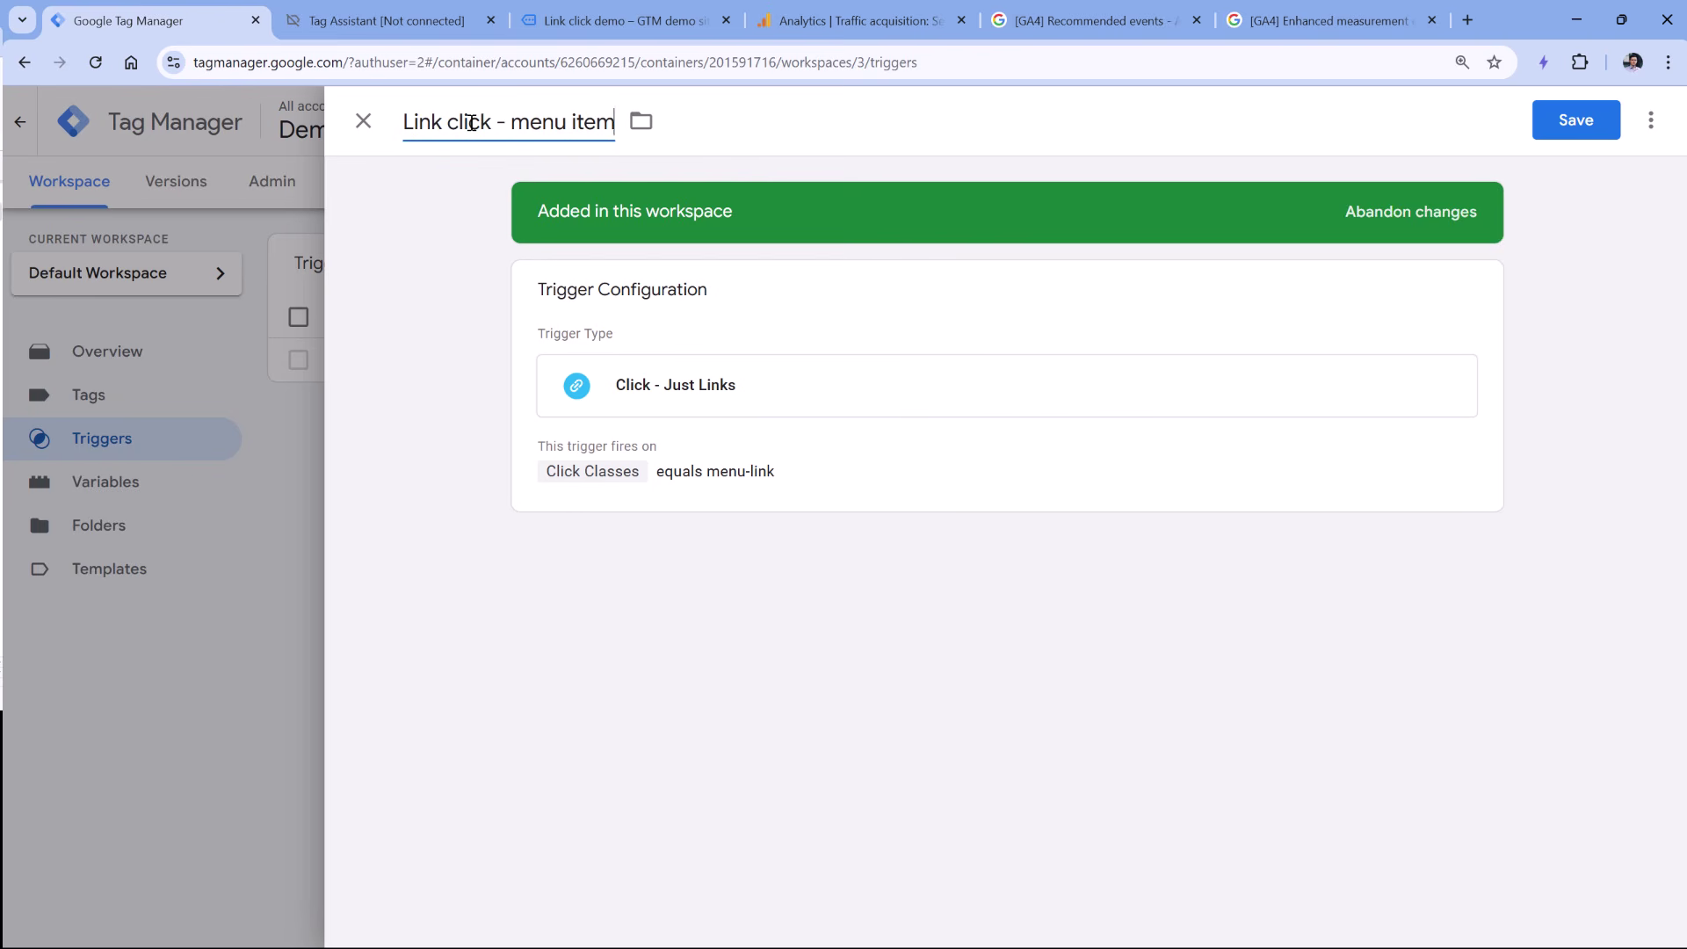
click(1575, 123)
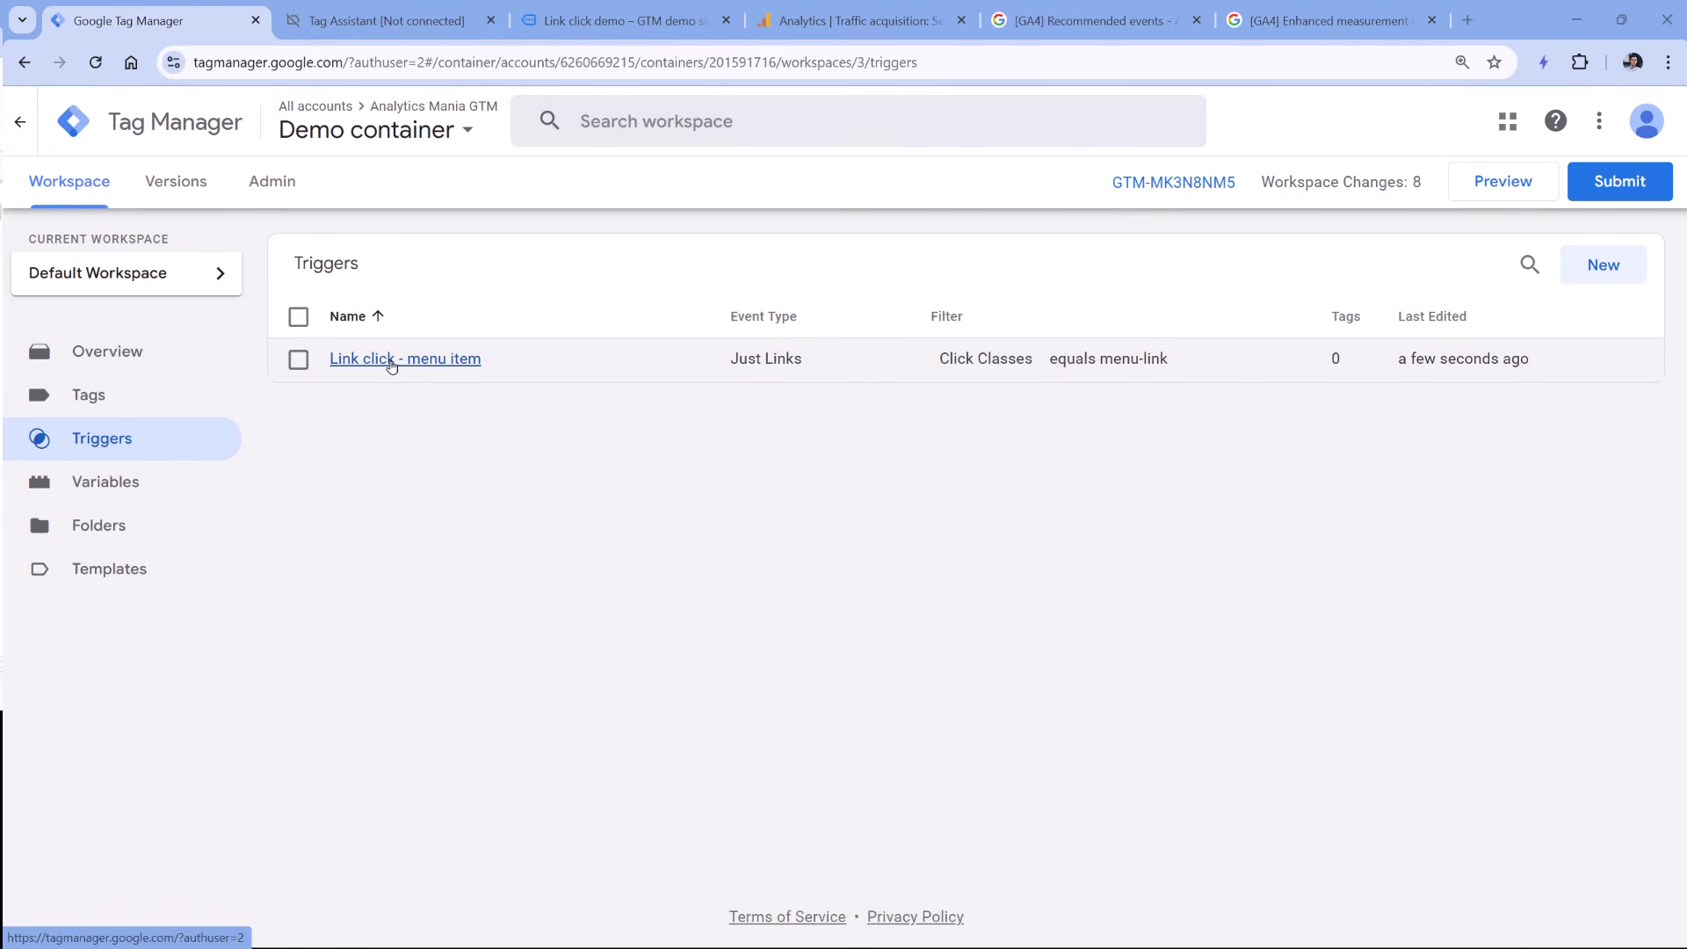
click(93, 401)
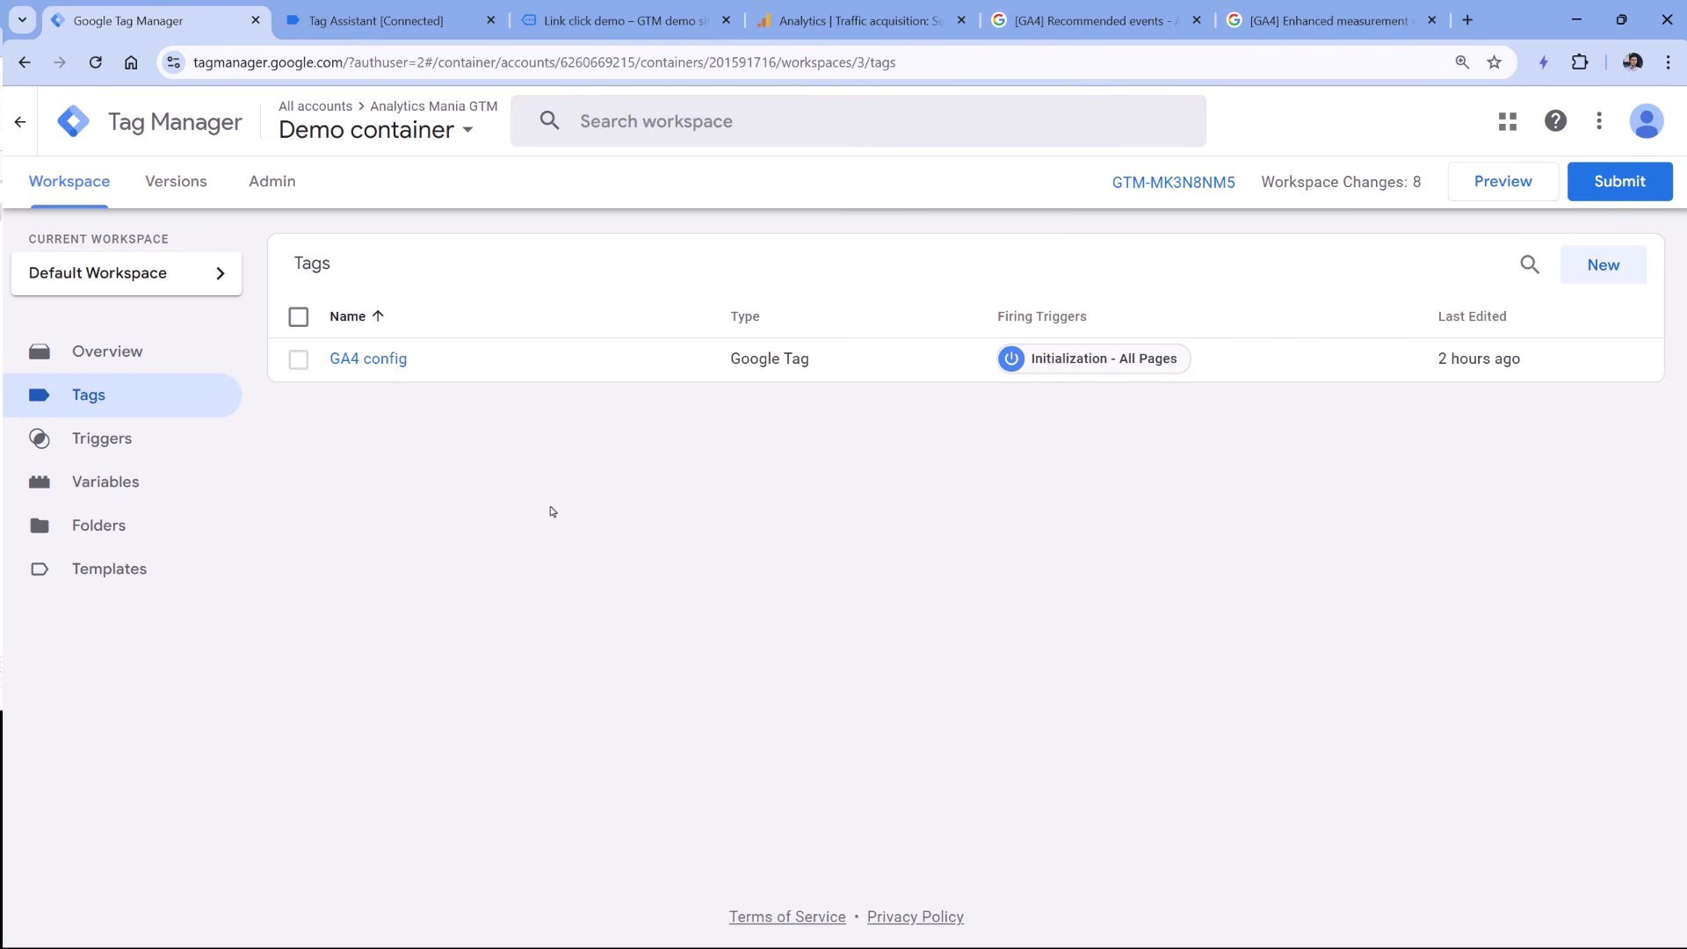
Create a new tag with the tag type Google Analytics: GA4 Event.
click(1599, 272)
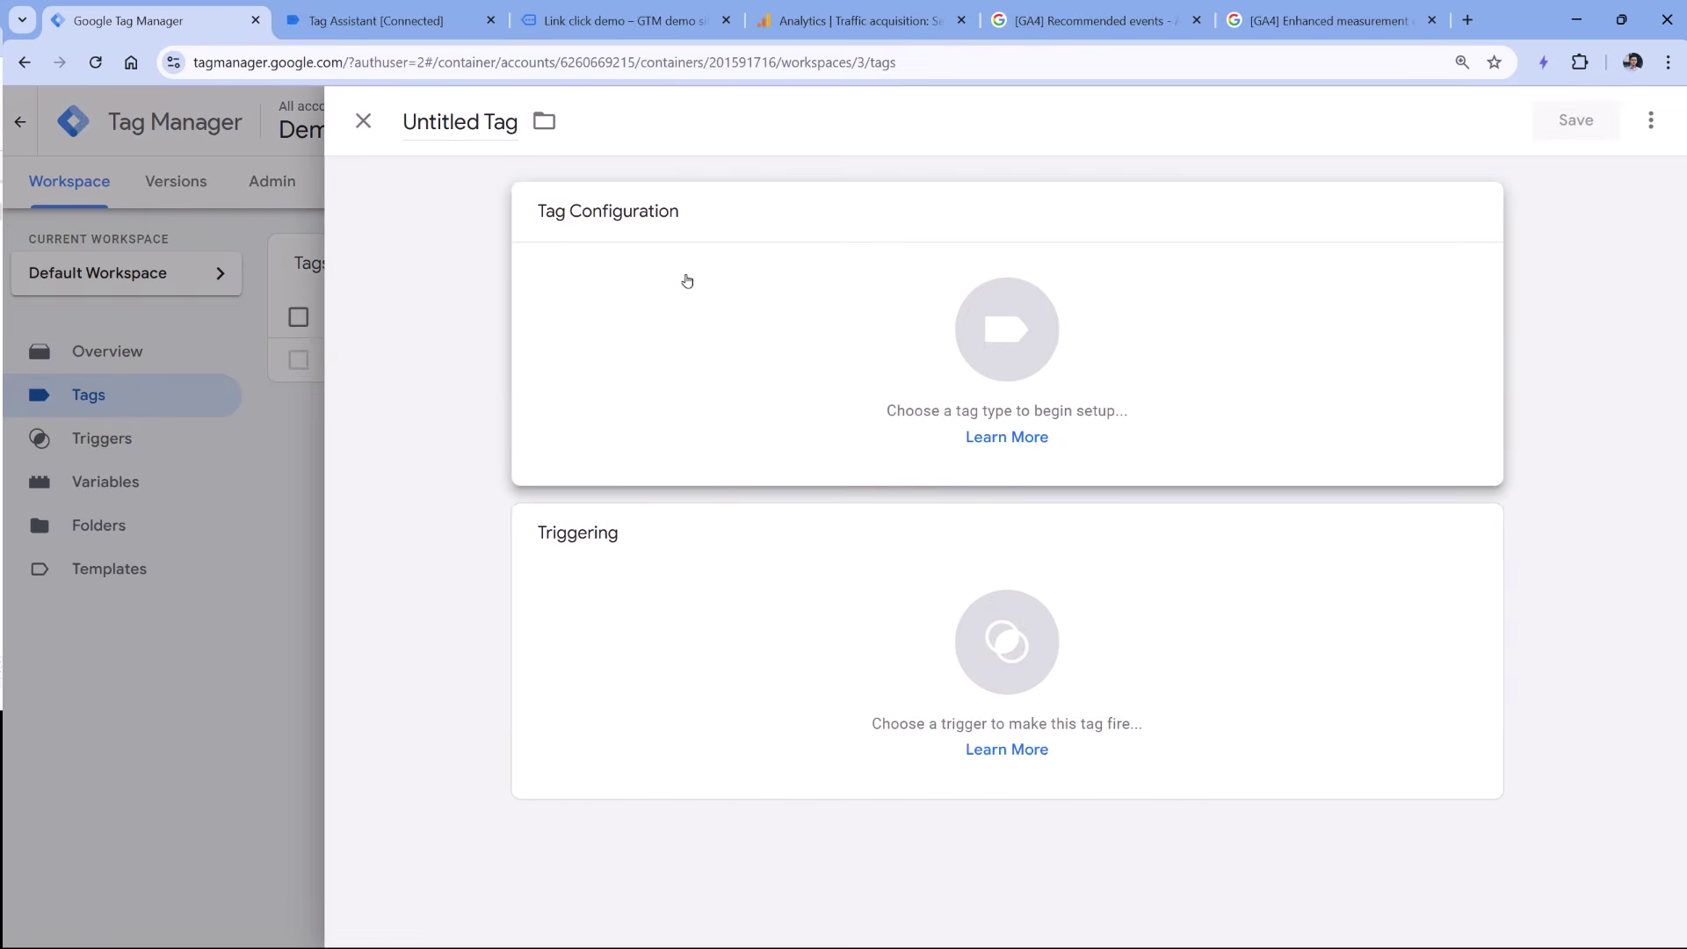
click(689, 279)
click(1194, 309)
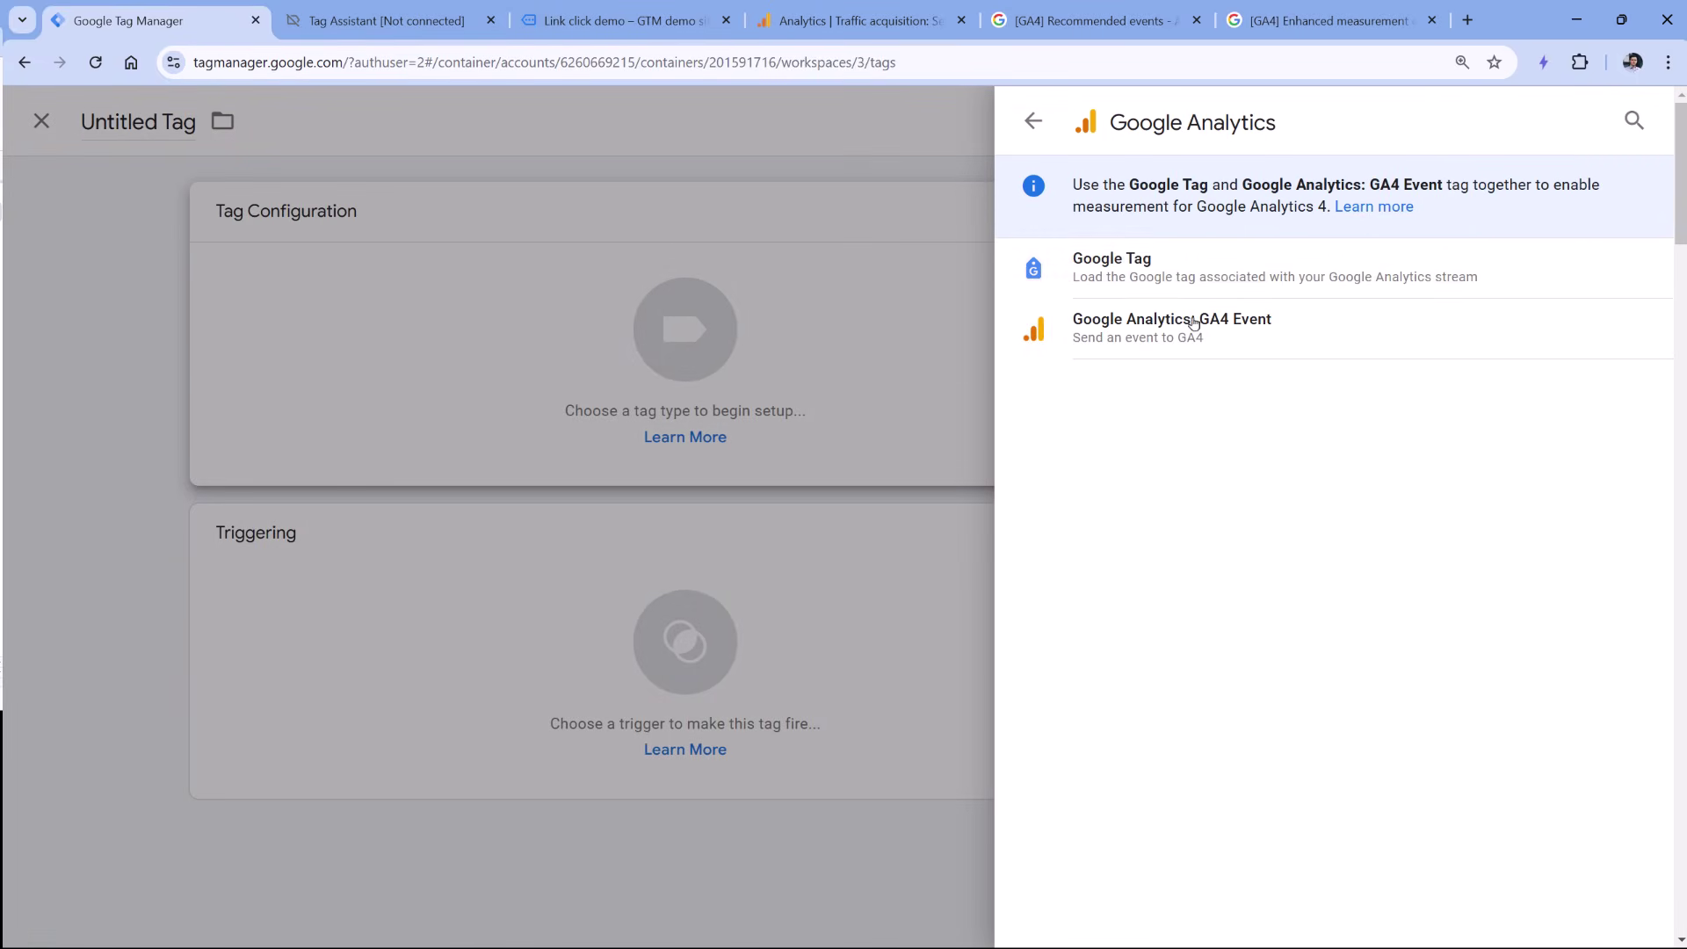
click(1168, 341)
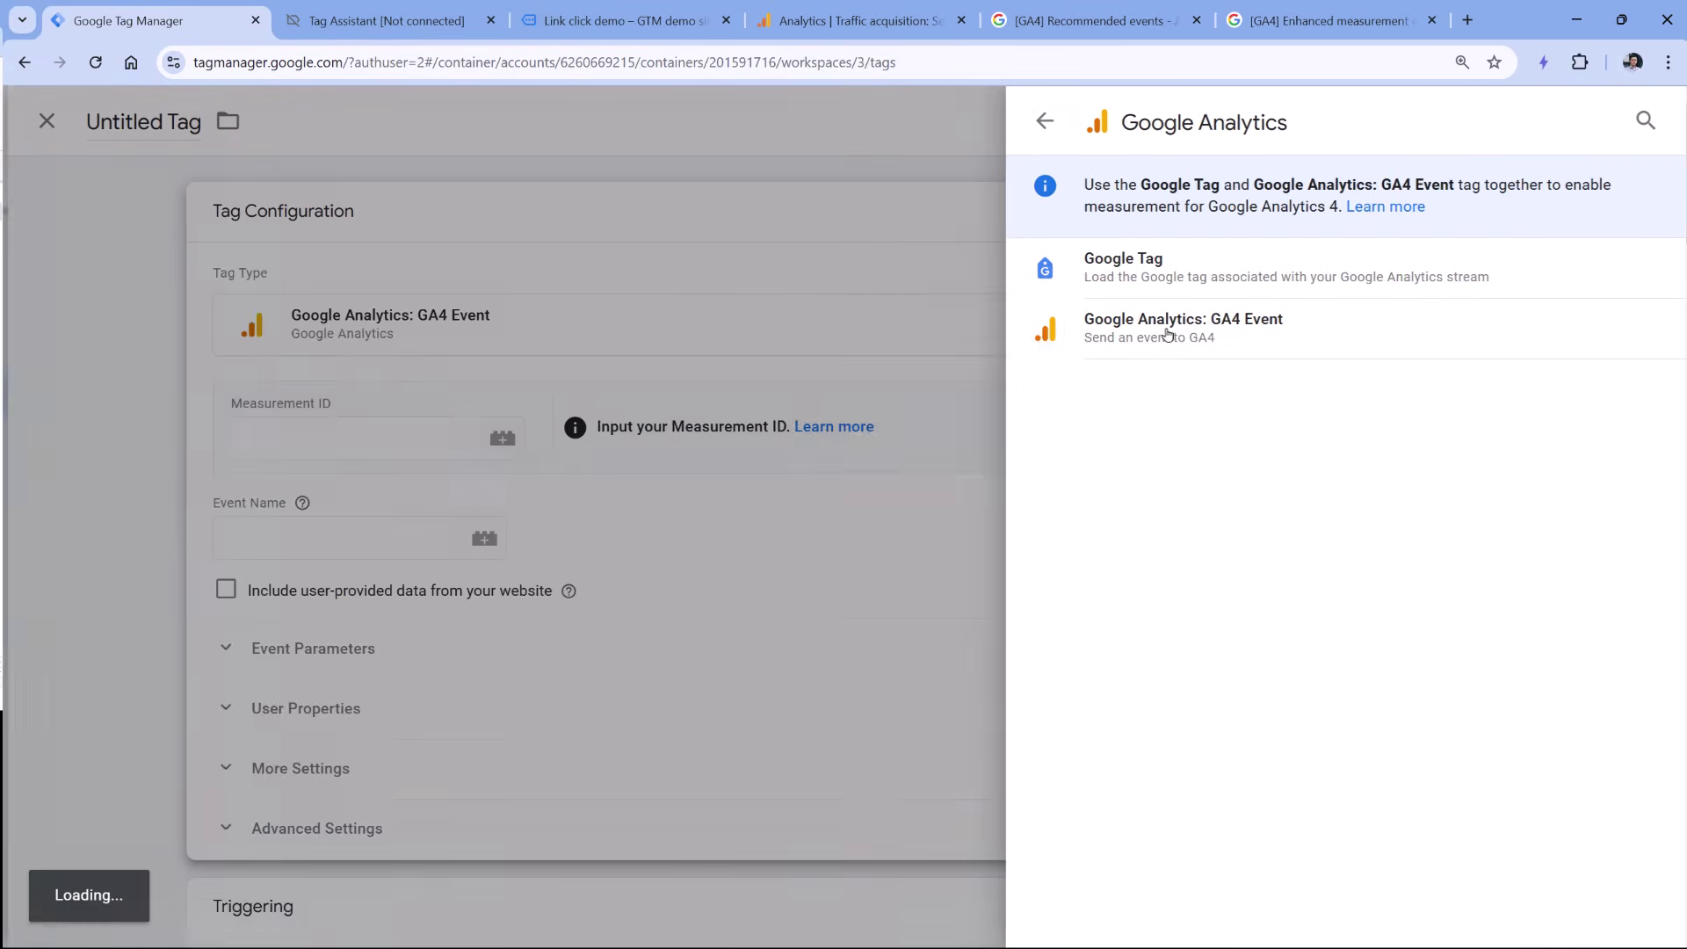
Copy the Measurement ID from the Website data stream in Google Analytics and paste it into the new tag's Measurement ID in Google Tag Manager.
click(683, 431)
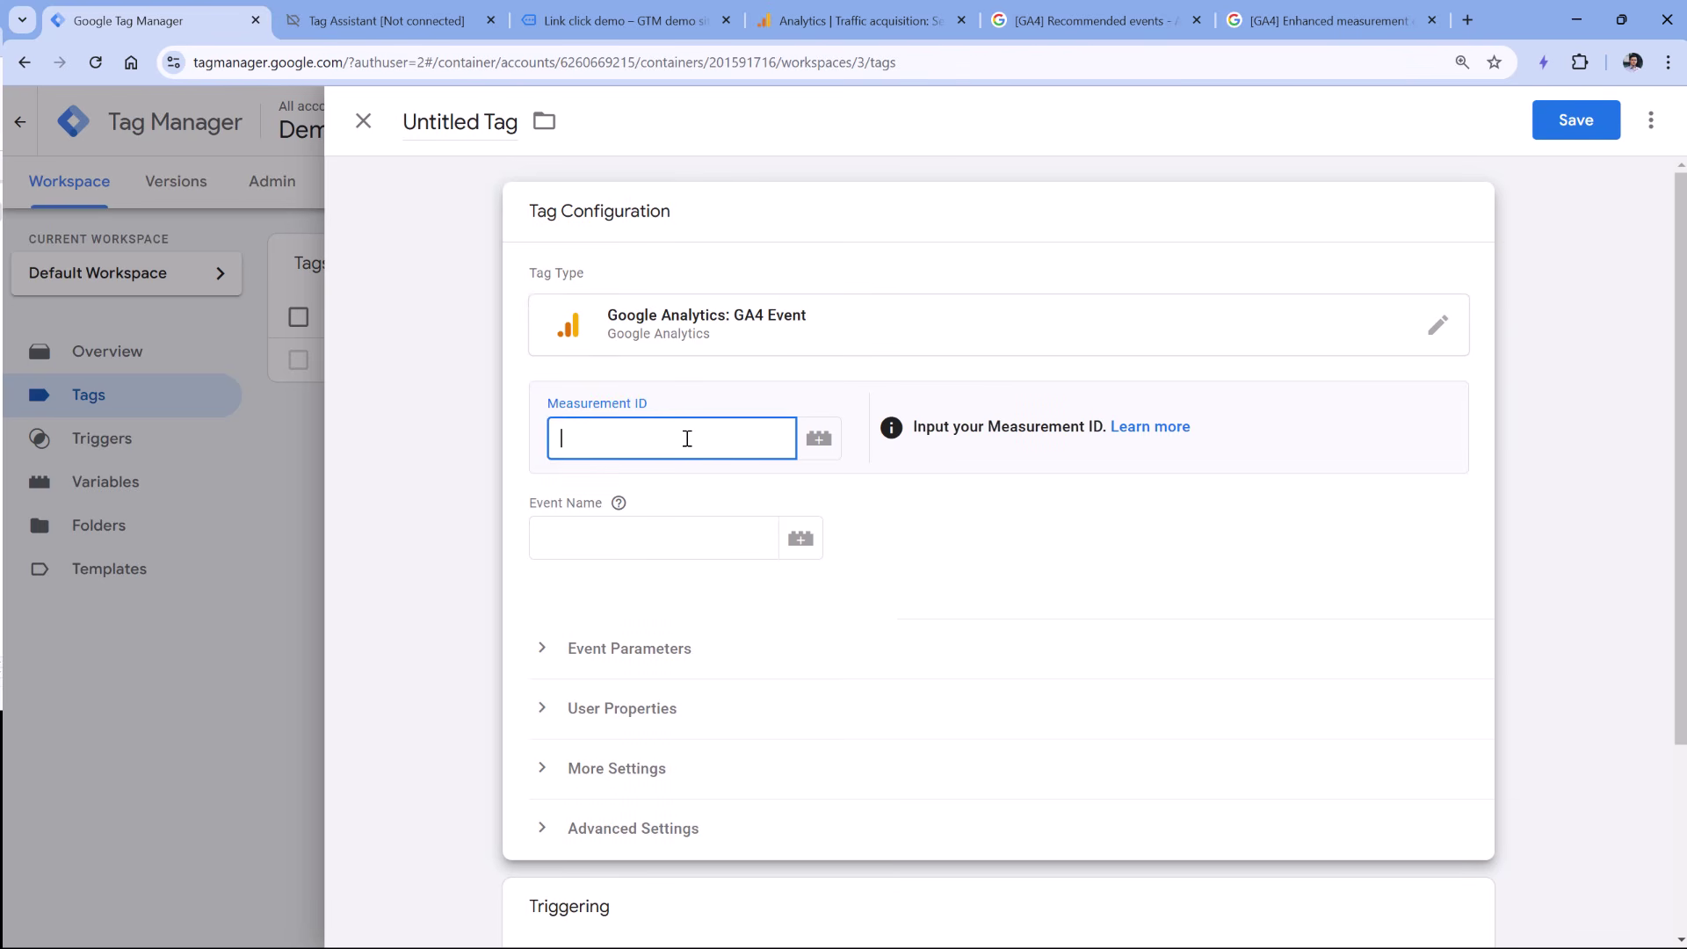
click(857, 22)
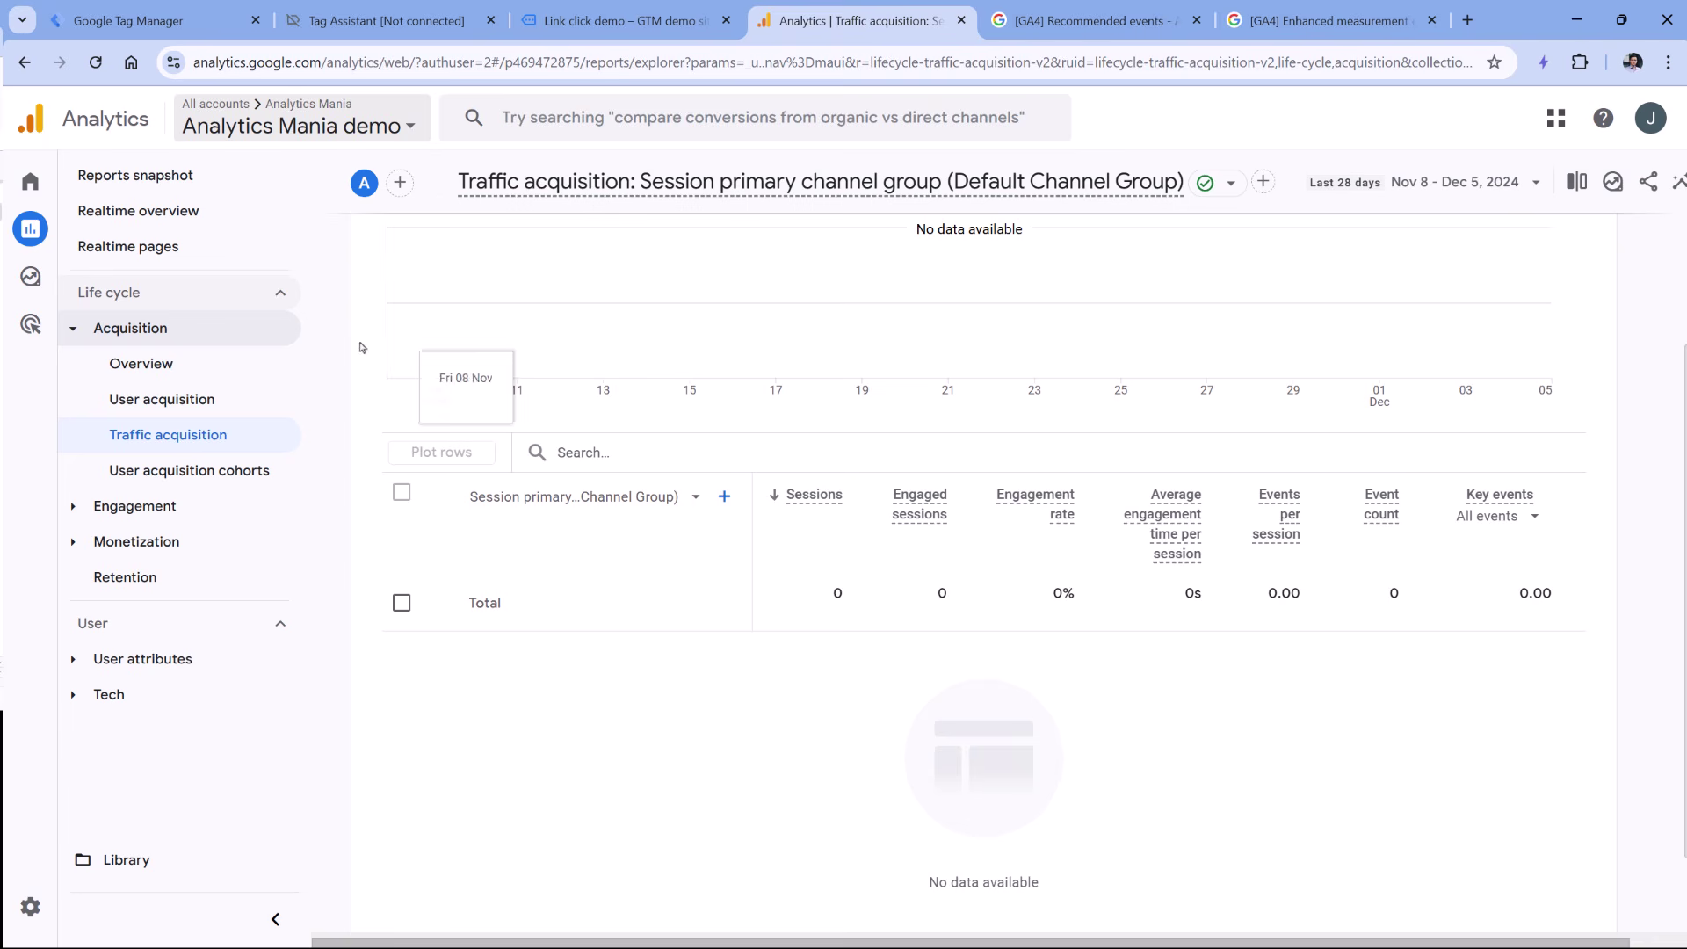
mouse_move(51, 835)
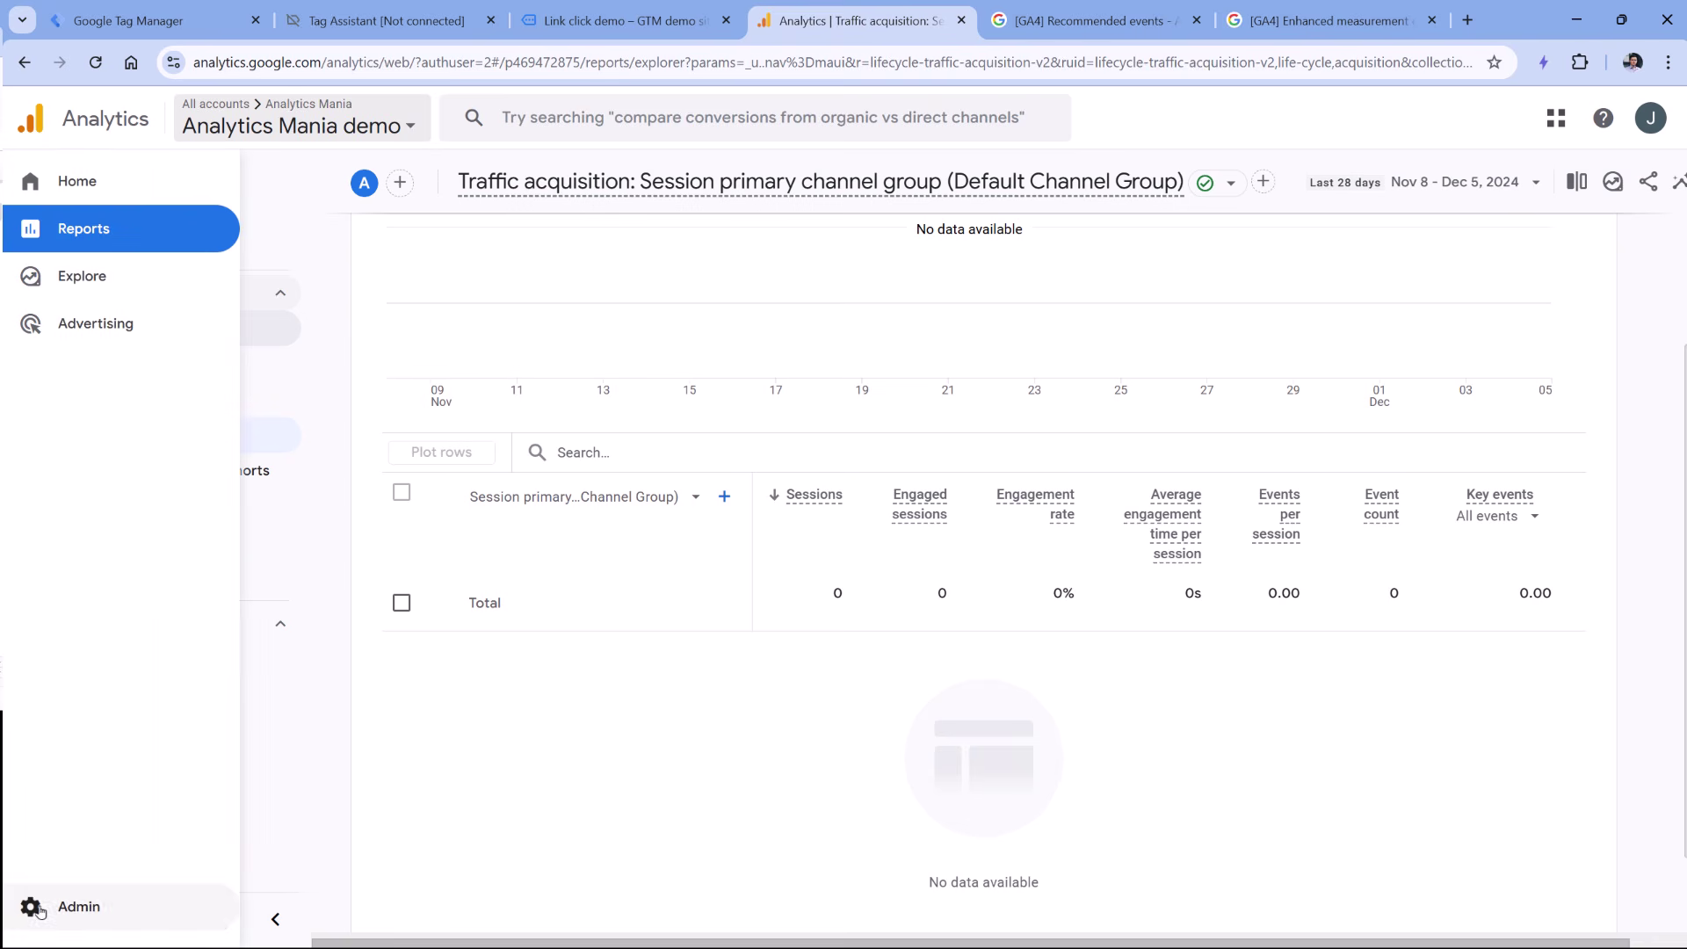
click(39, 908)
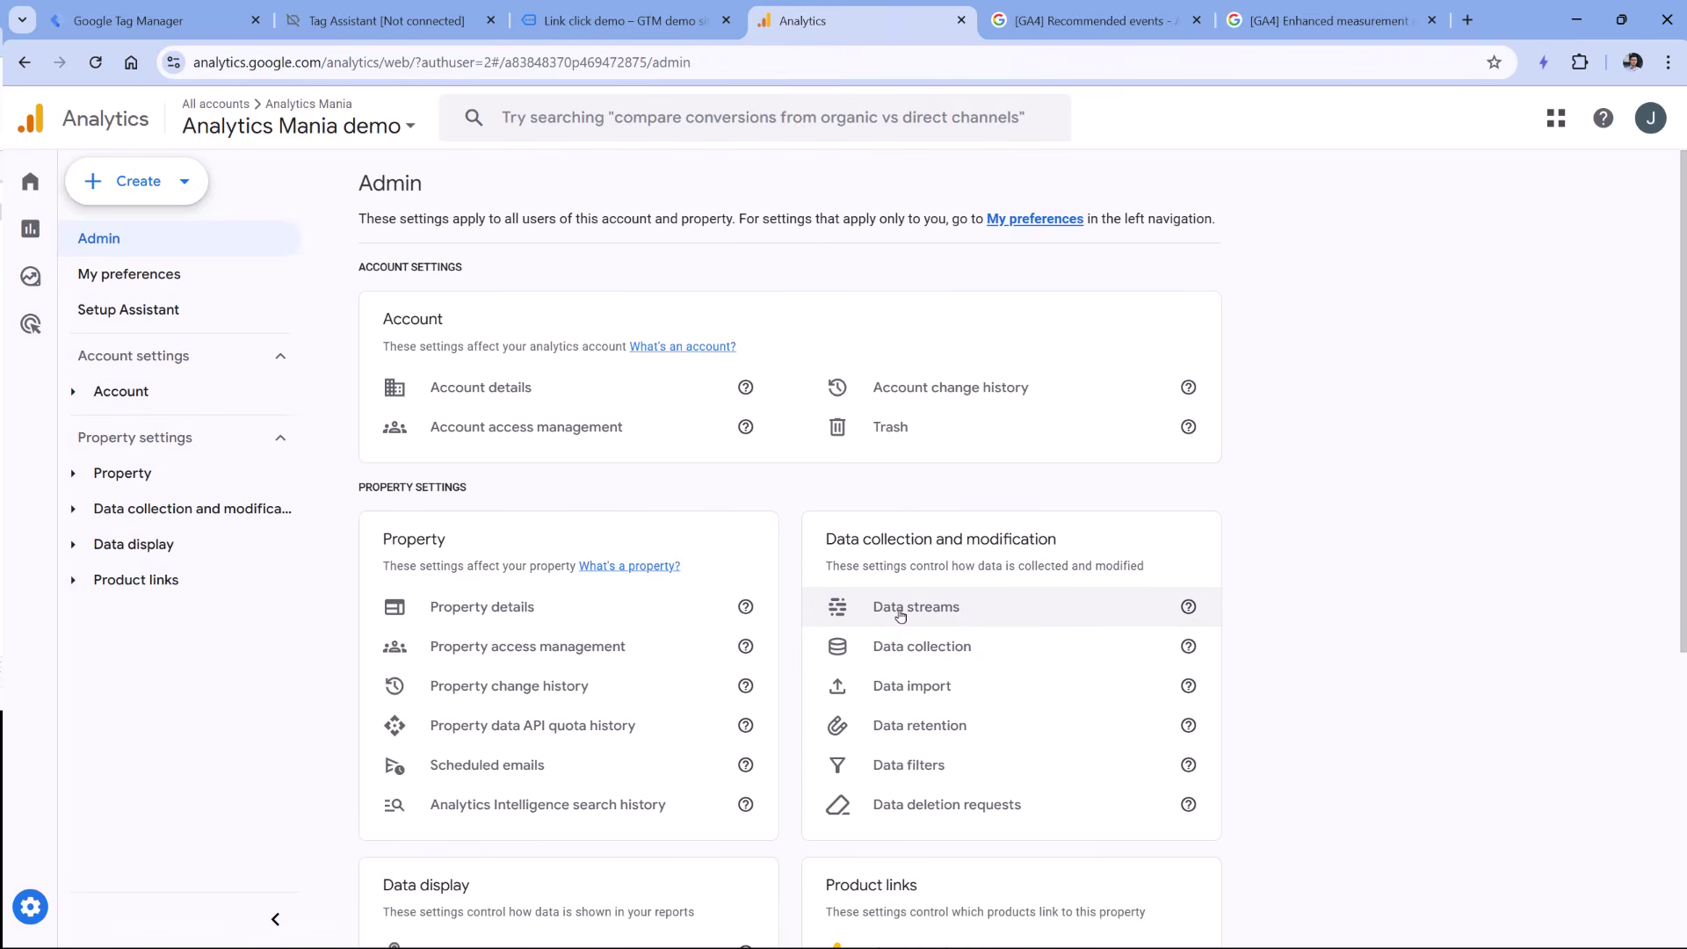
click(899, 613)
click(565, 301)
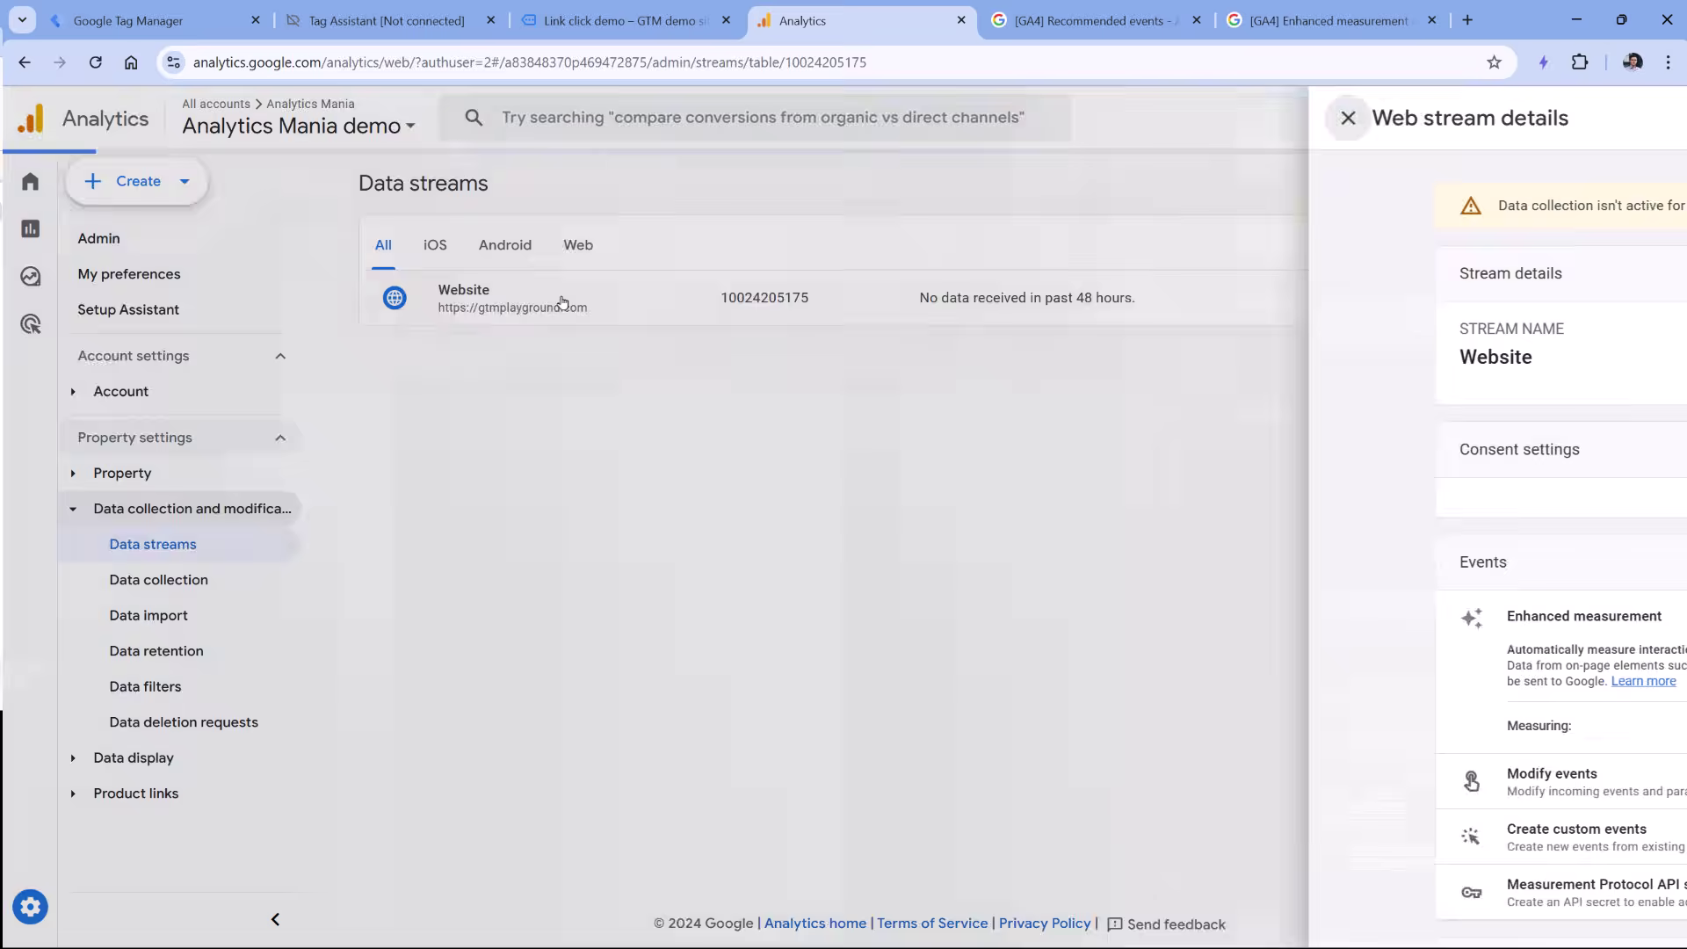
click(1500, 357)
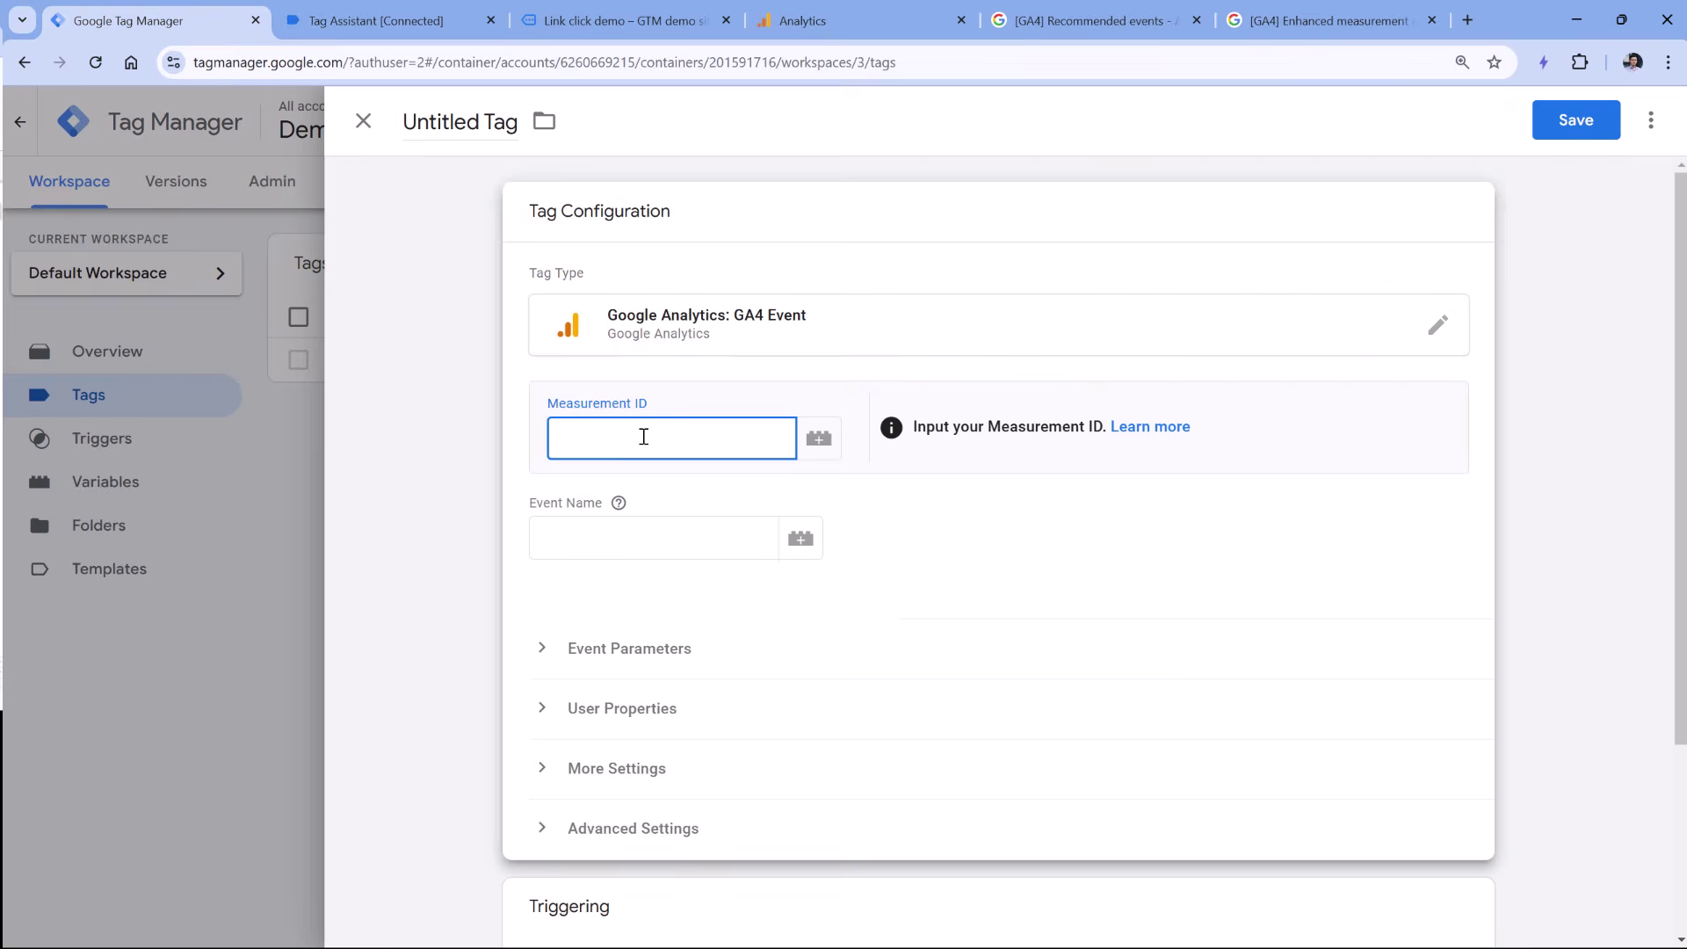
key(ctrl+v)
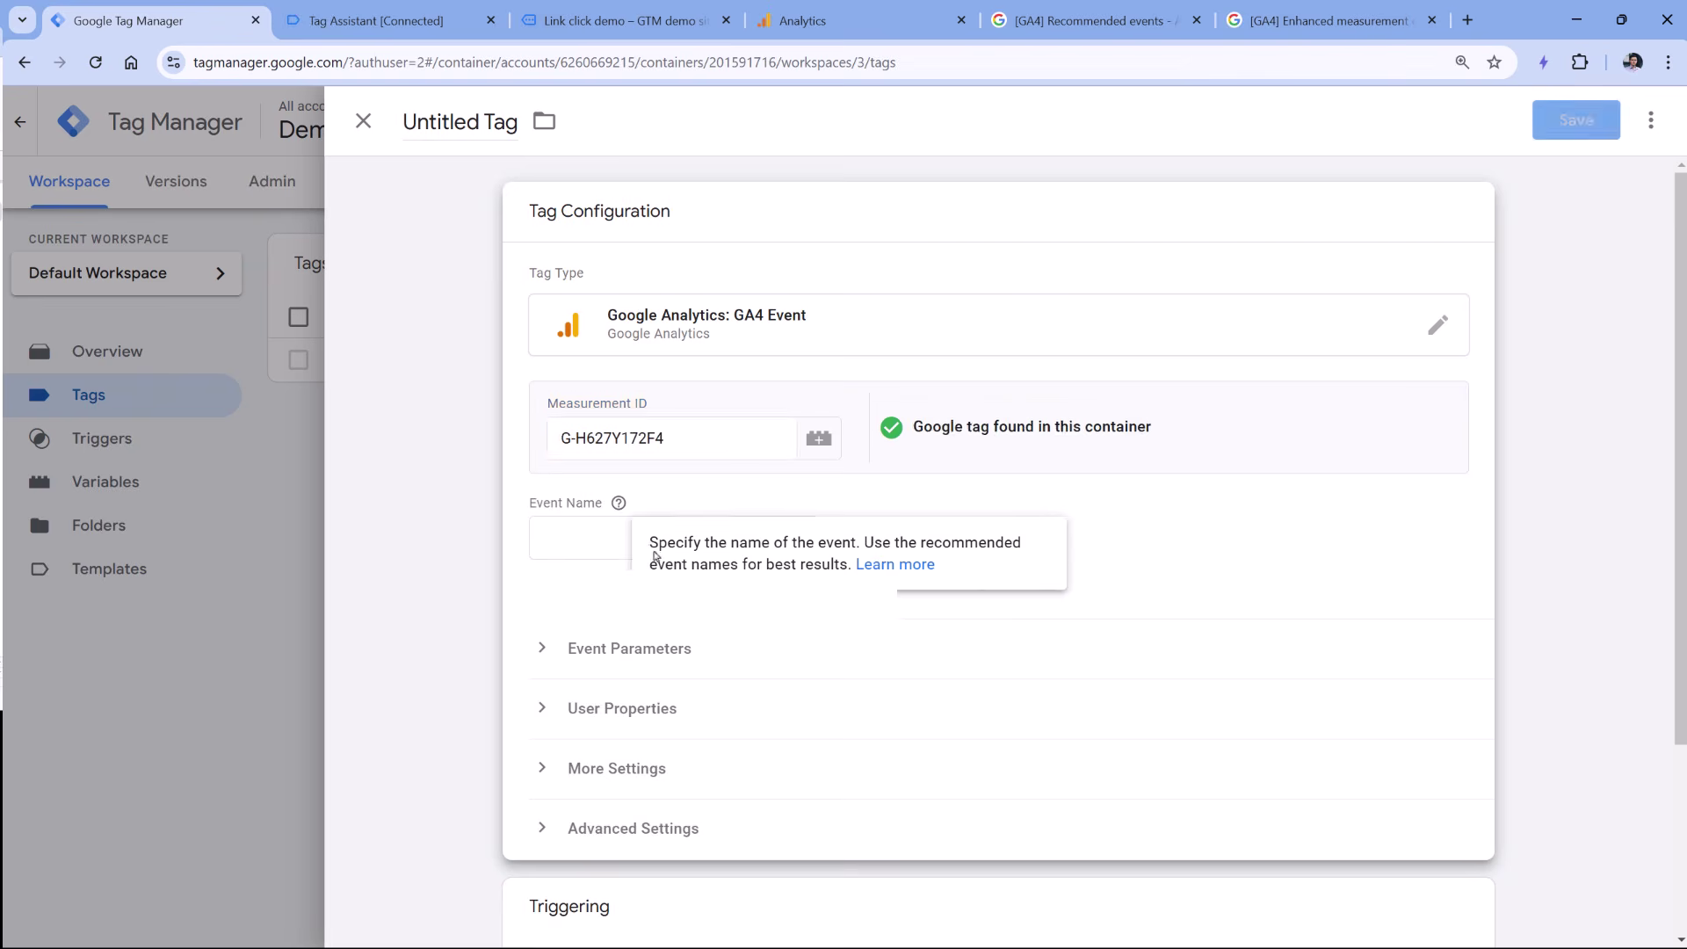
Set the tag's event name to menu_link_click.
click(601, 508)
click(726, 440)
click(647, 535)
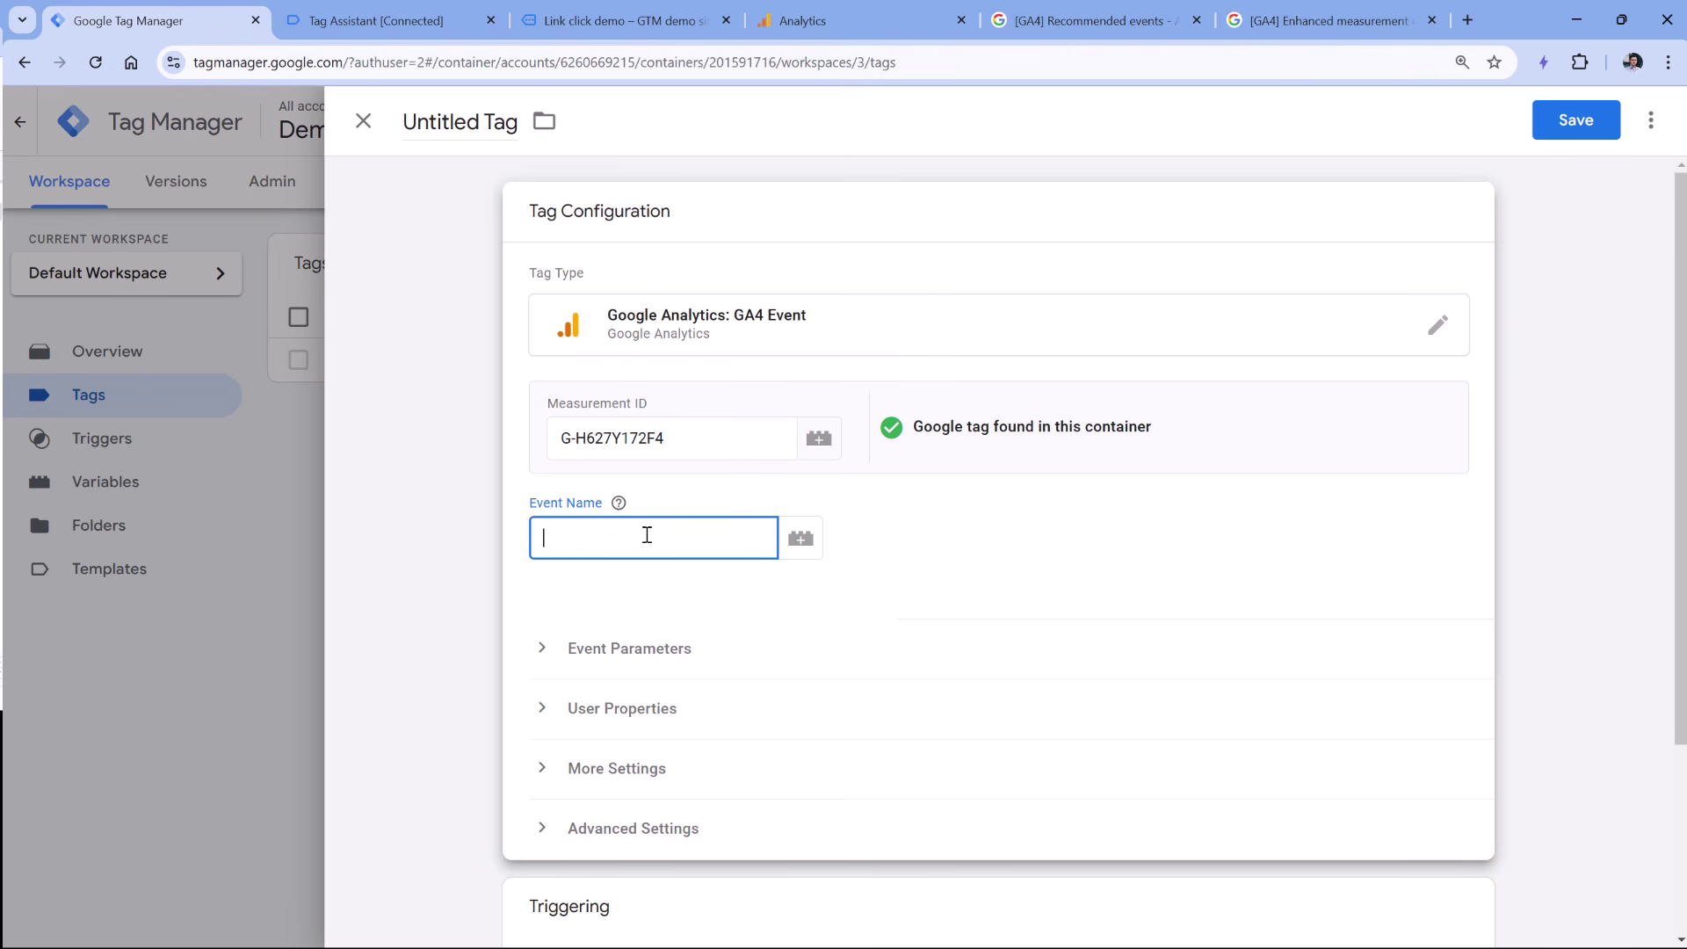
text(menu_link_click)
click(933, 563)
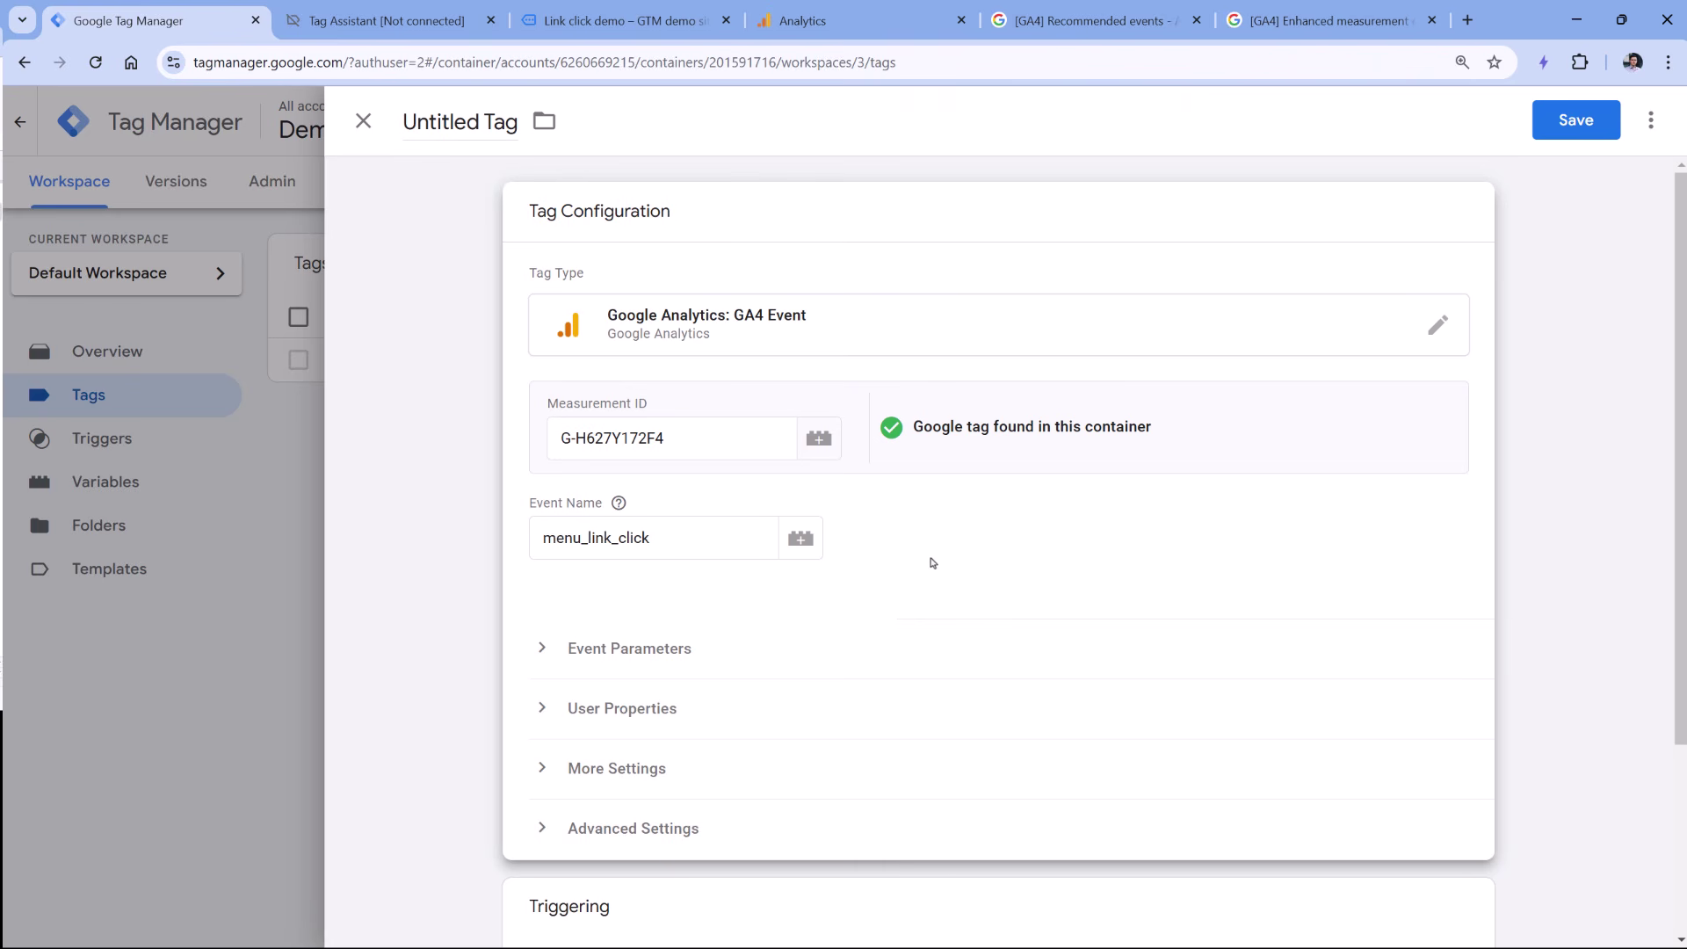
mouse_move(951, 570)
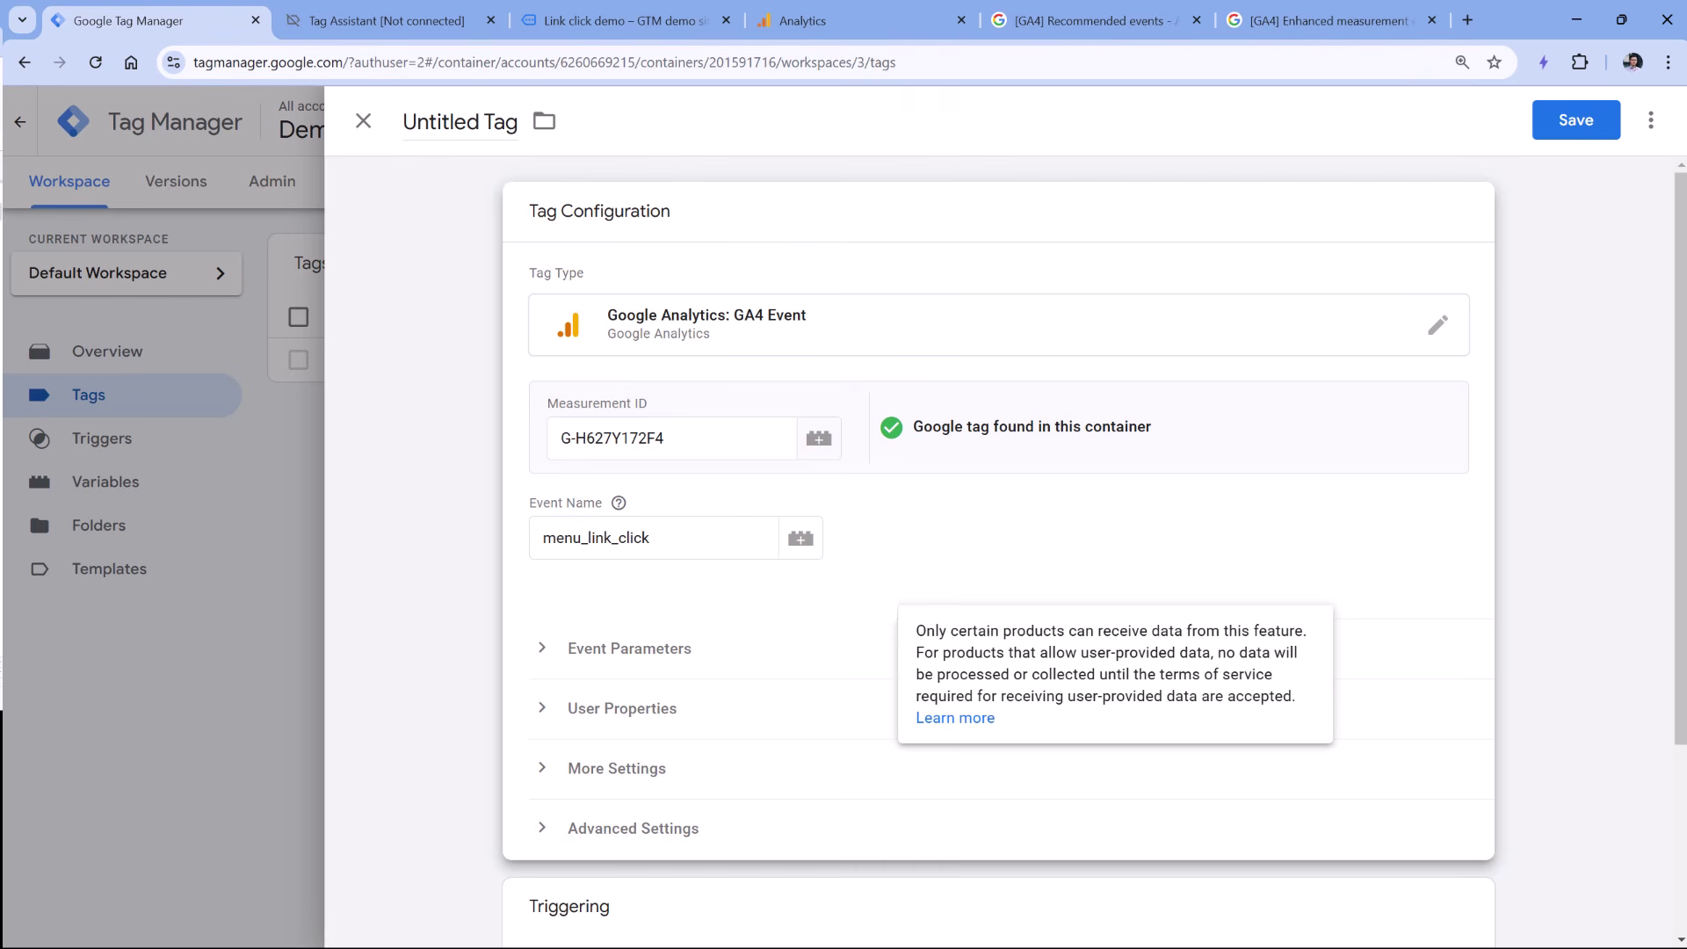
double_click(674, 535)
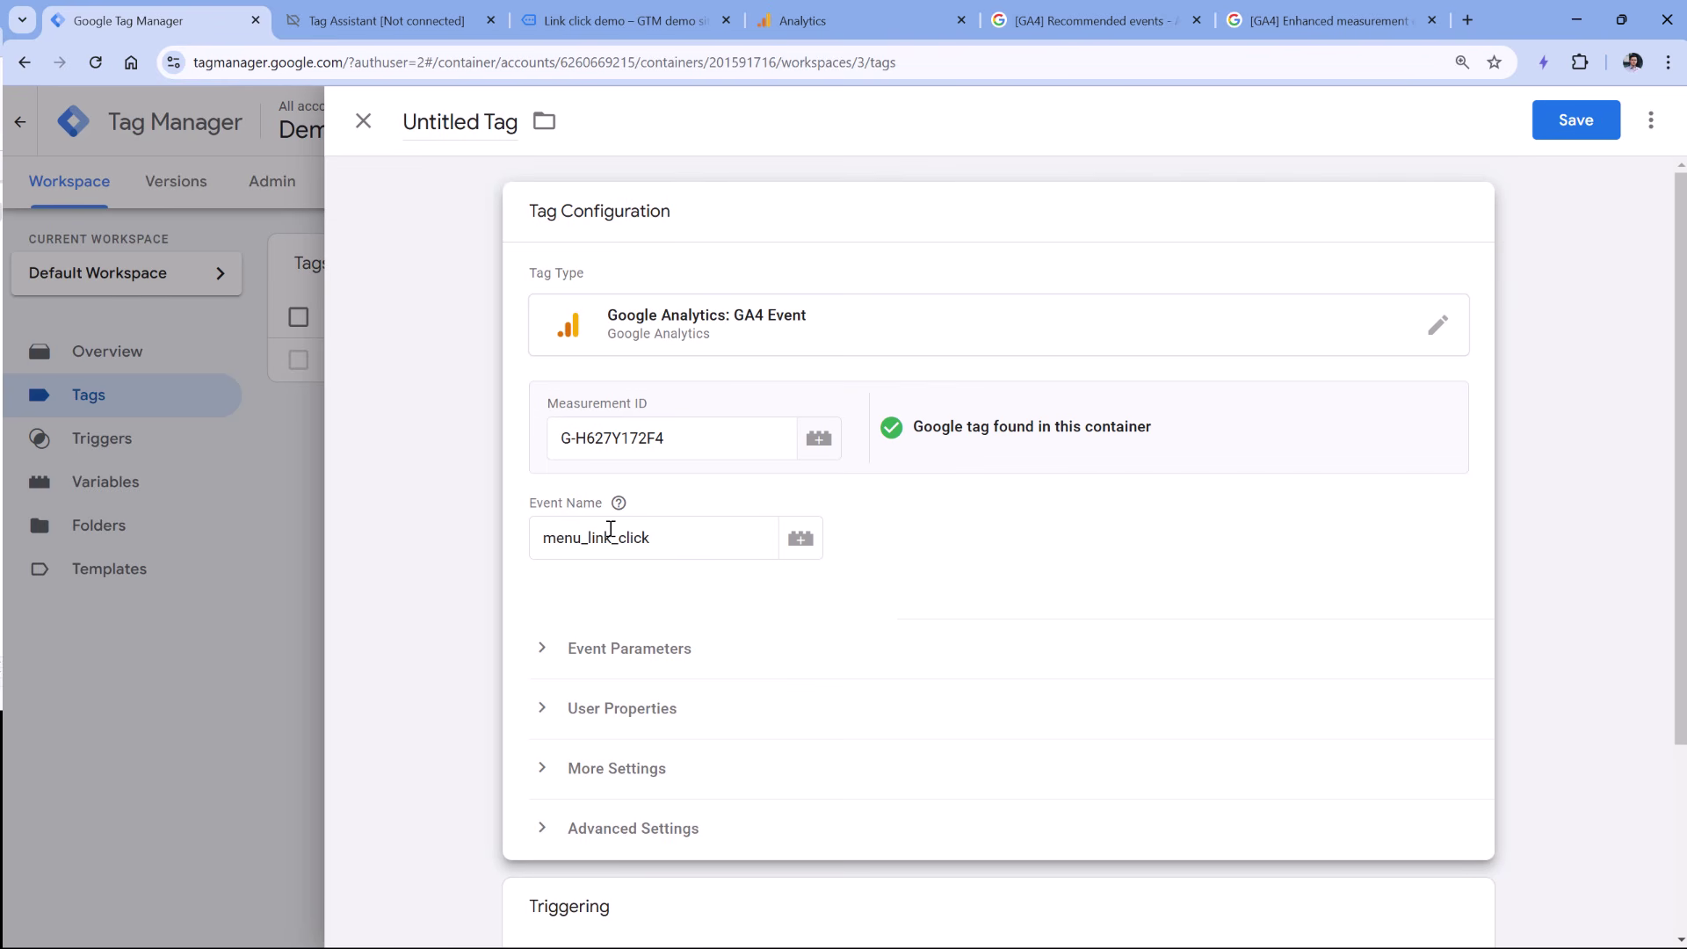
Switch to Tag Assistant and examine the Click Text and Click URL values of the third Link Click event.
click(387, 26)
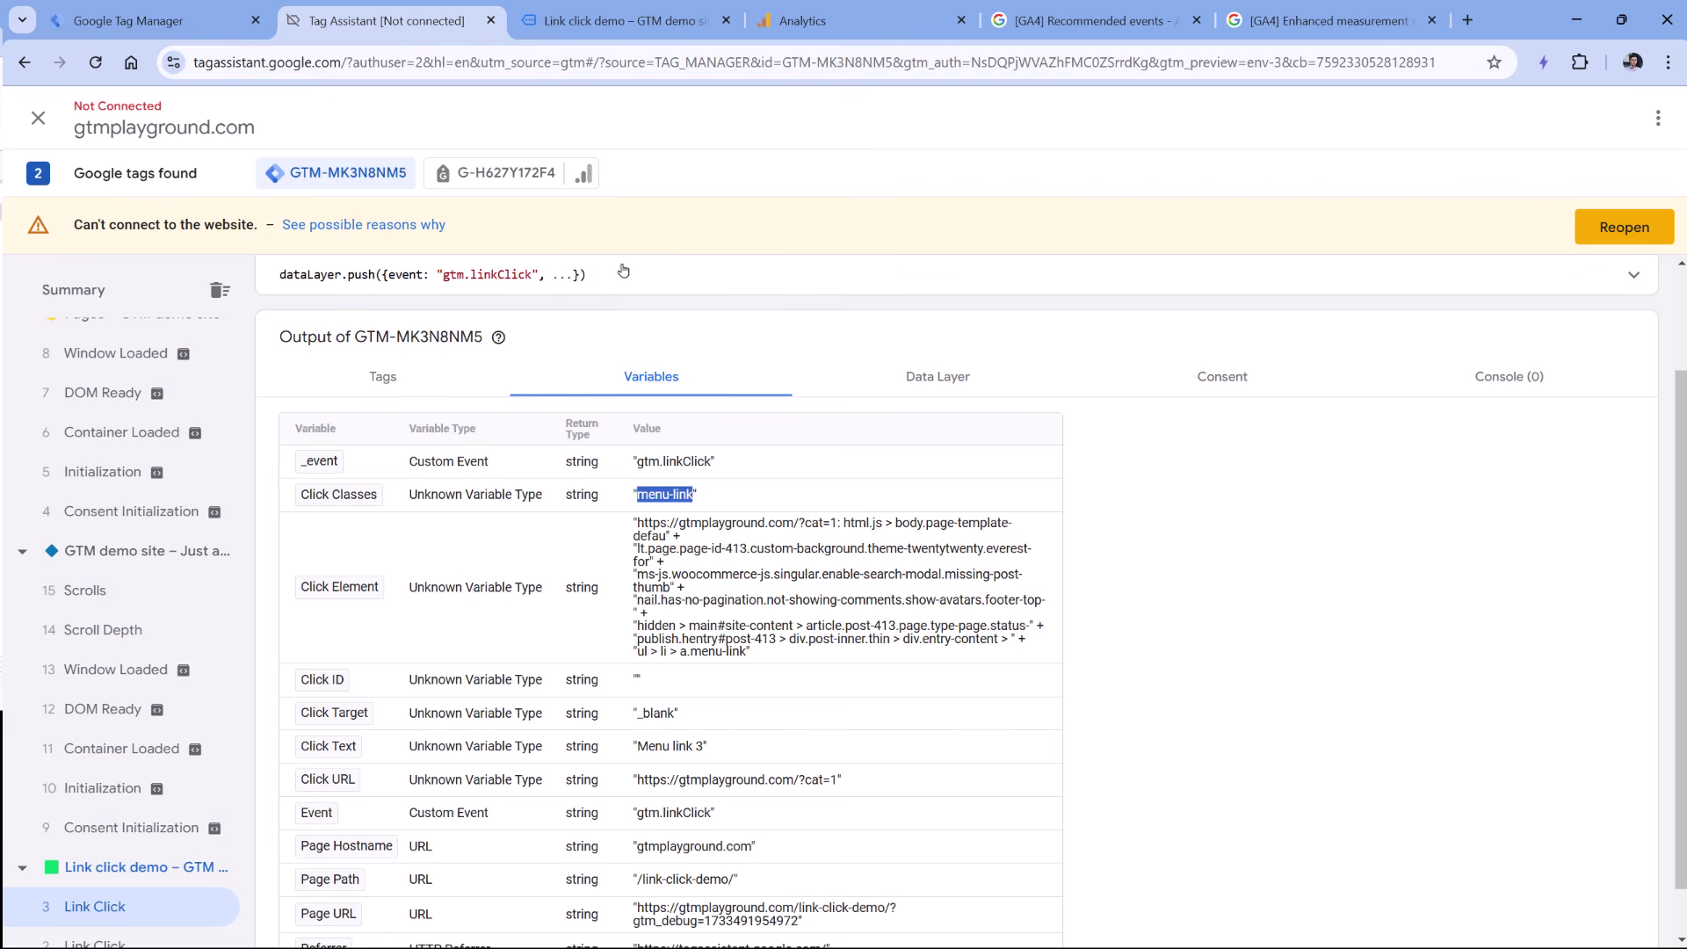
scroll(657, 527, down, 1)
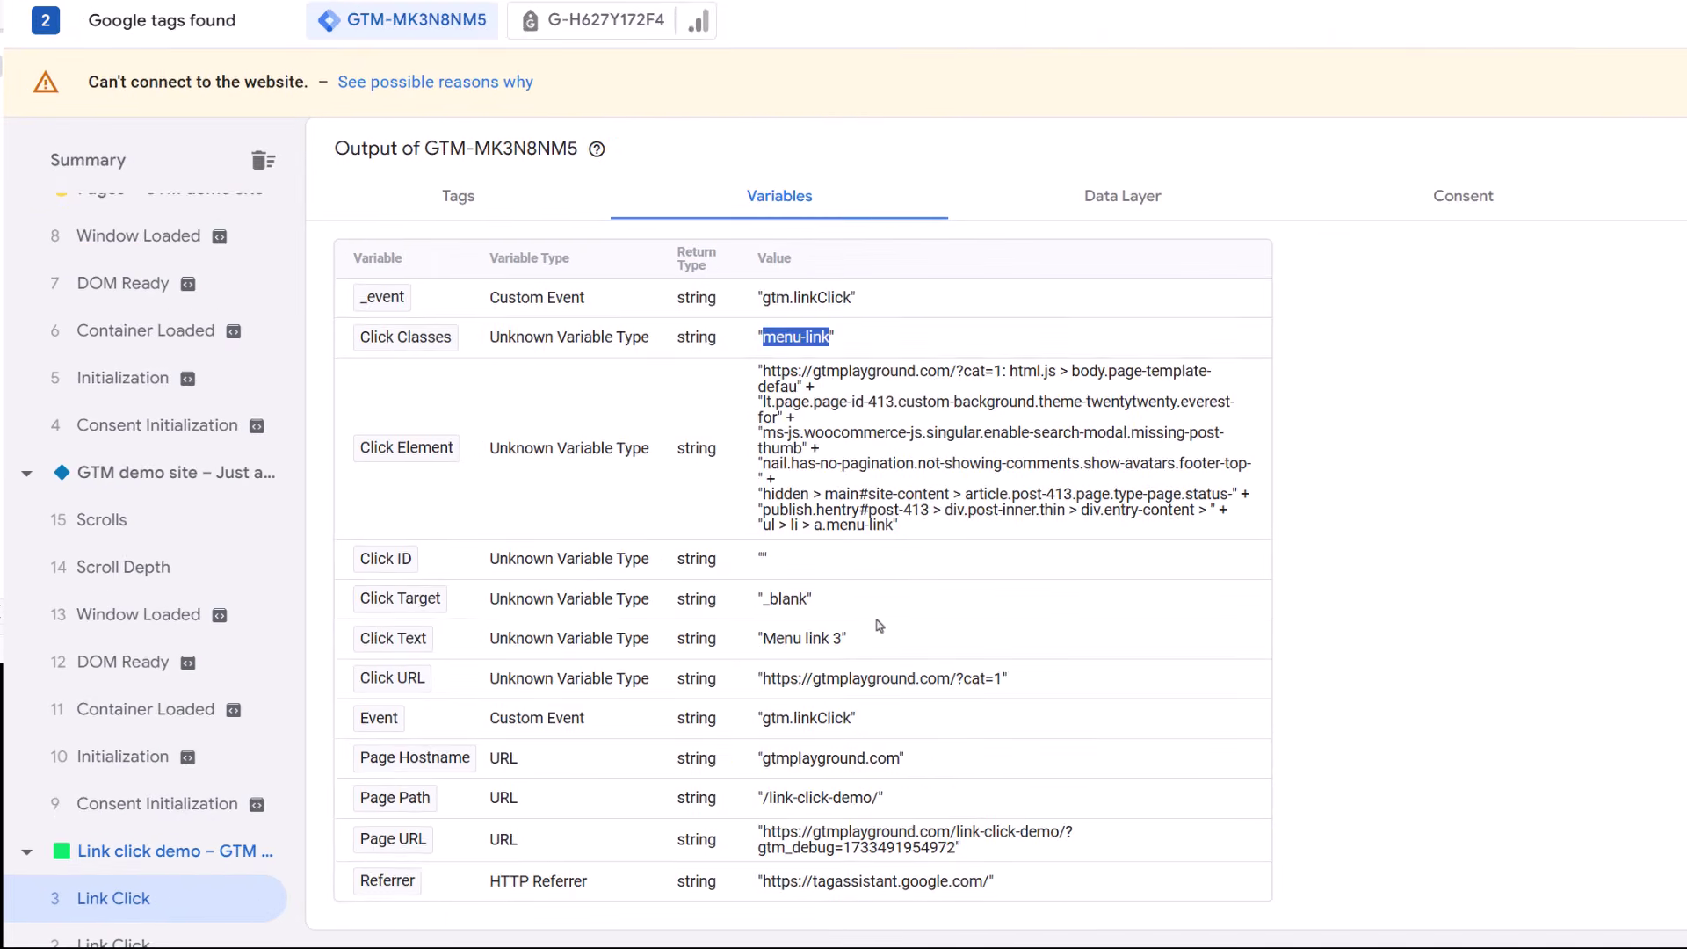
drag(797, 625, 895, 628)
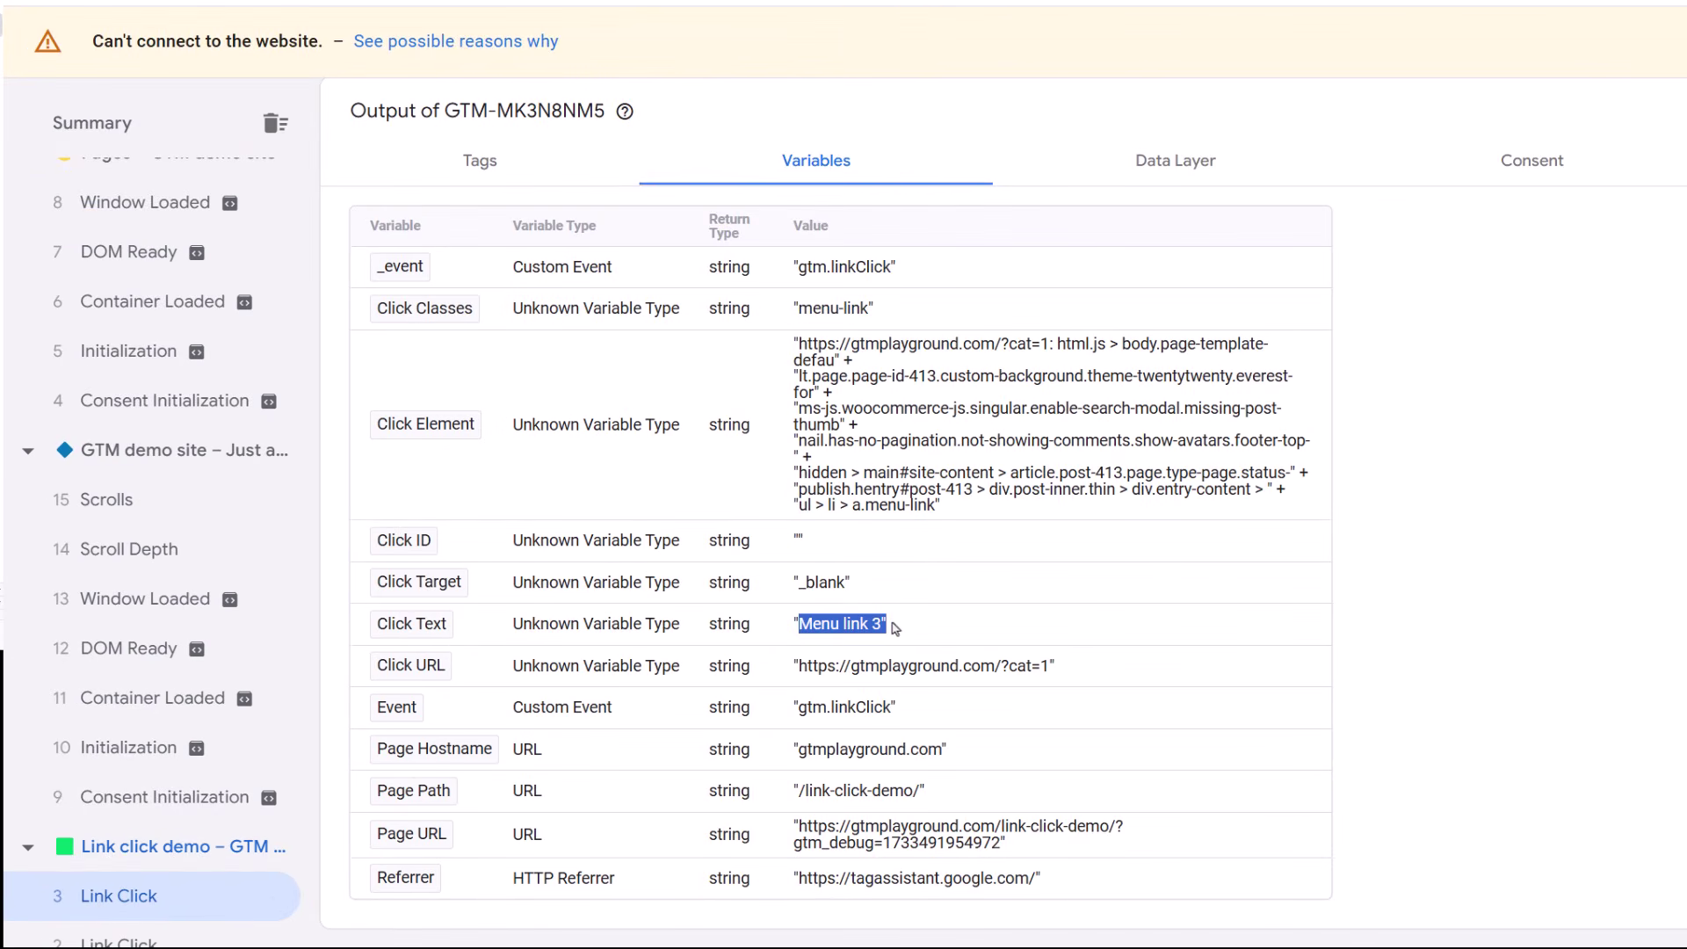
drag(794, 666, 1059, 666)
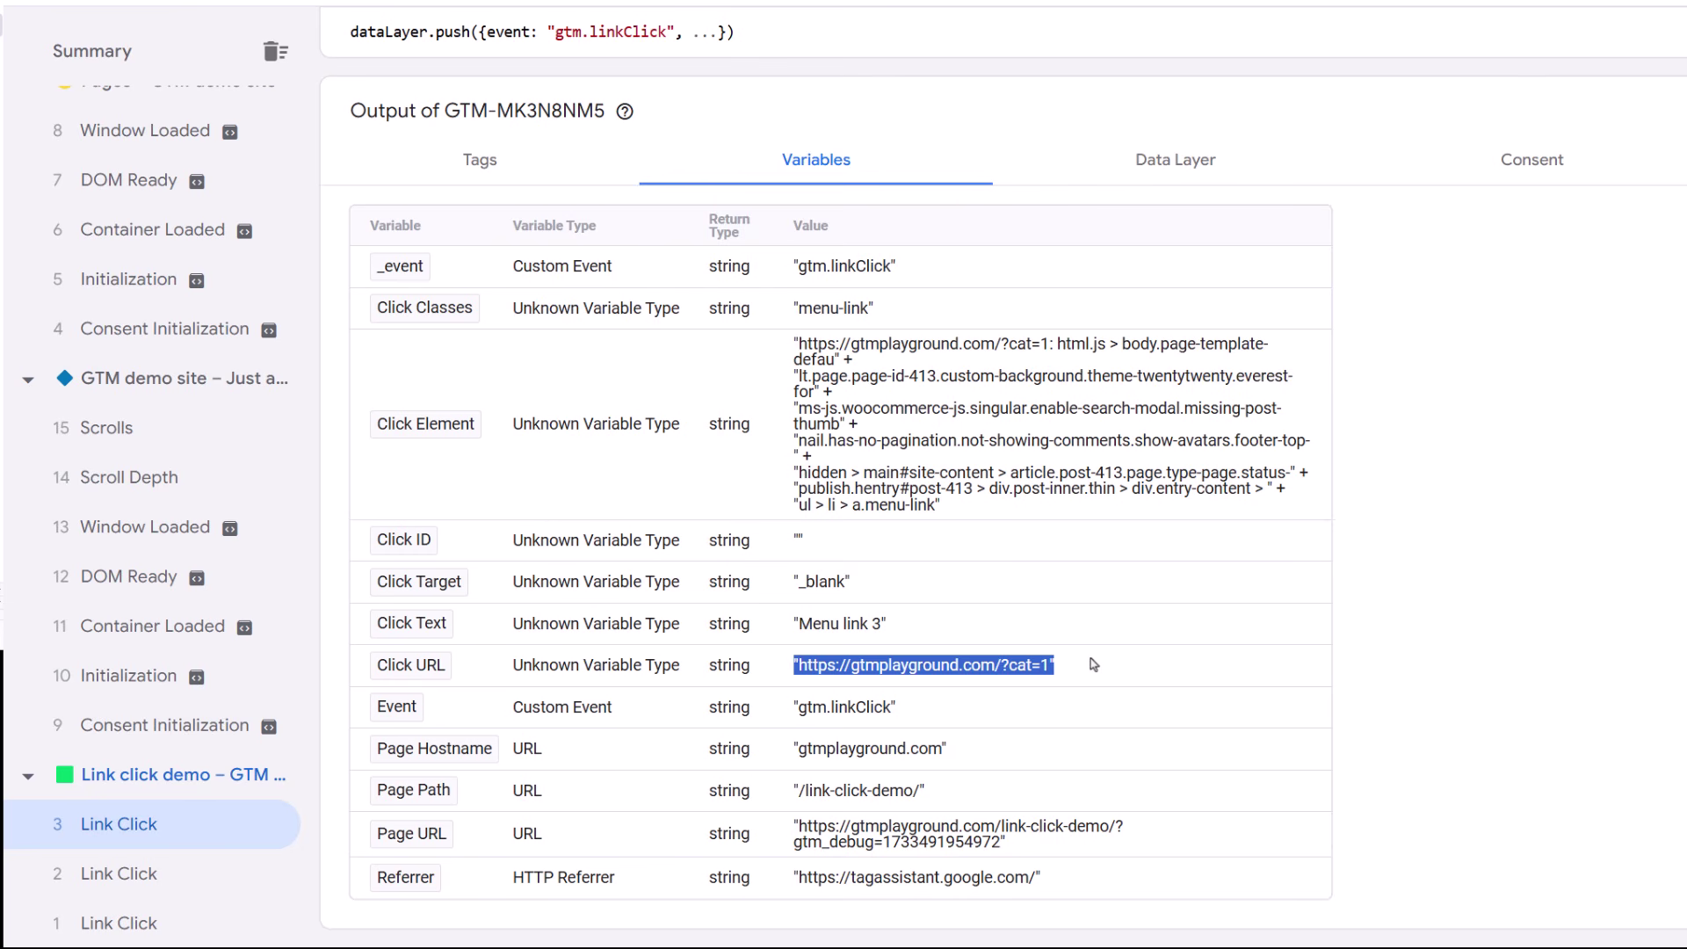
Back in Google Tag Manager, expand the tag's event parameters and add an empty parameter row.
click(130, 24)
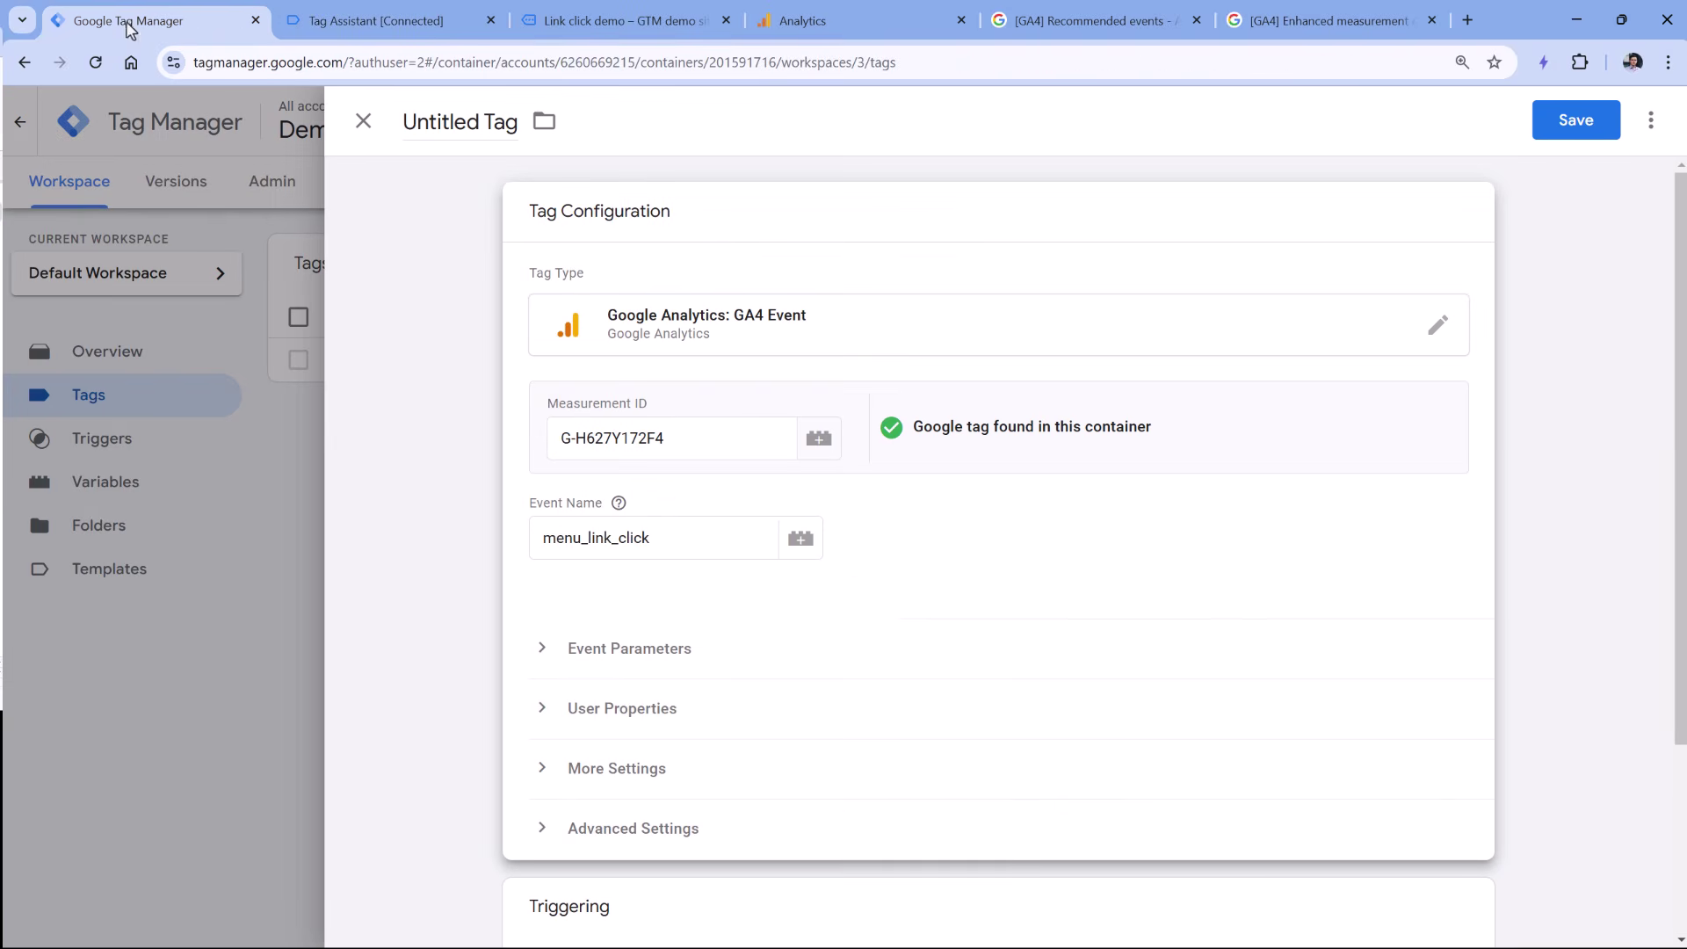
click(547, 654)
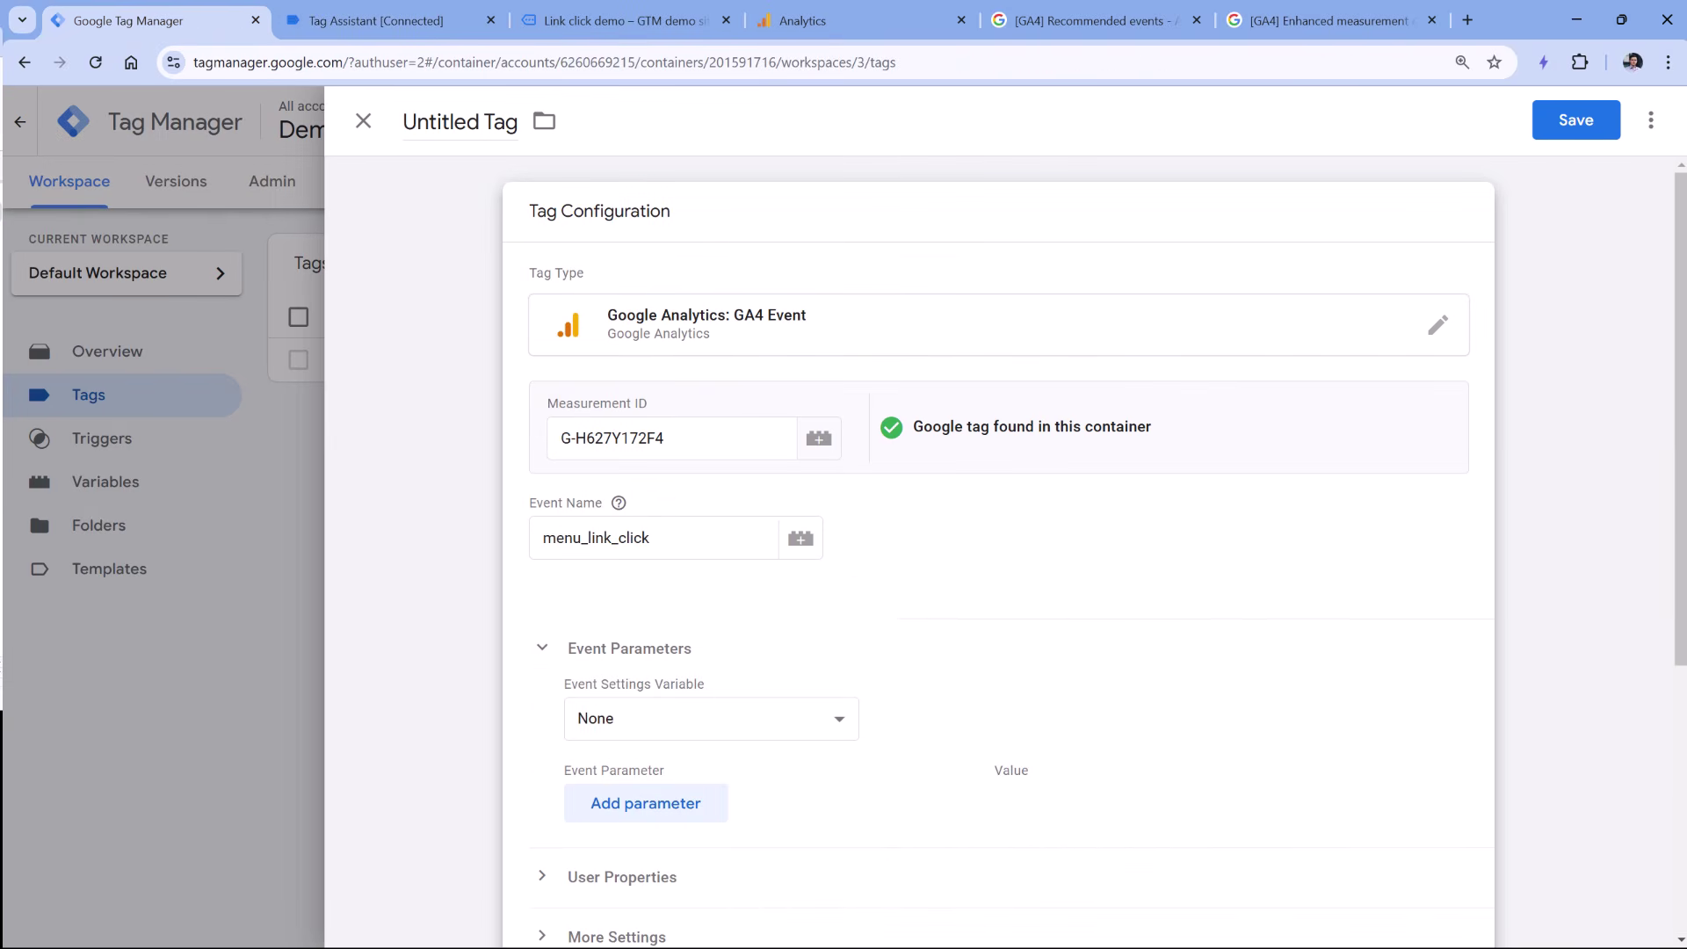
scroll(709, 508, down, 2)
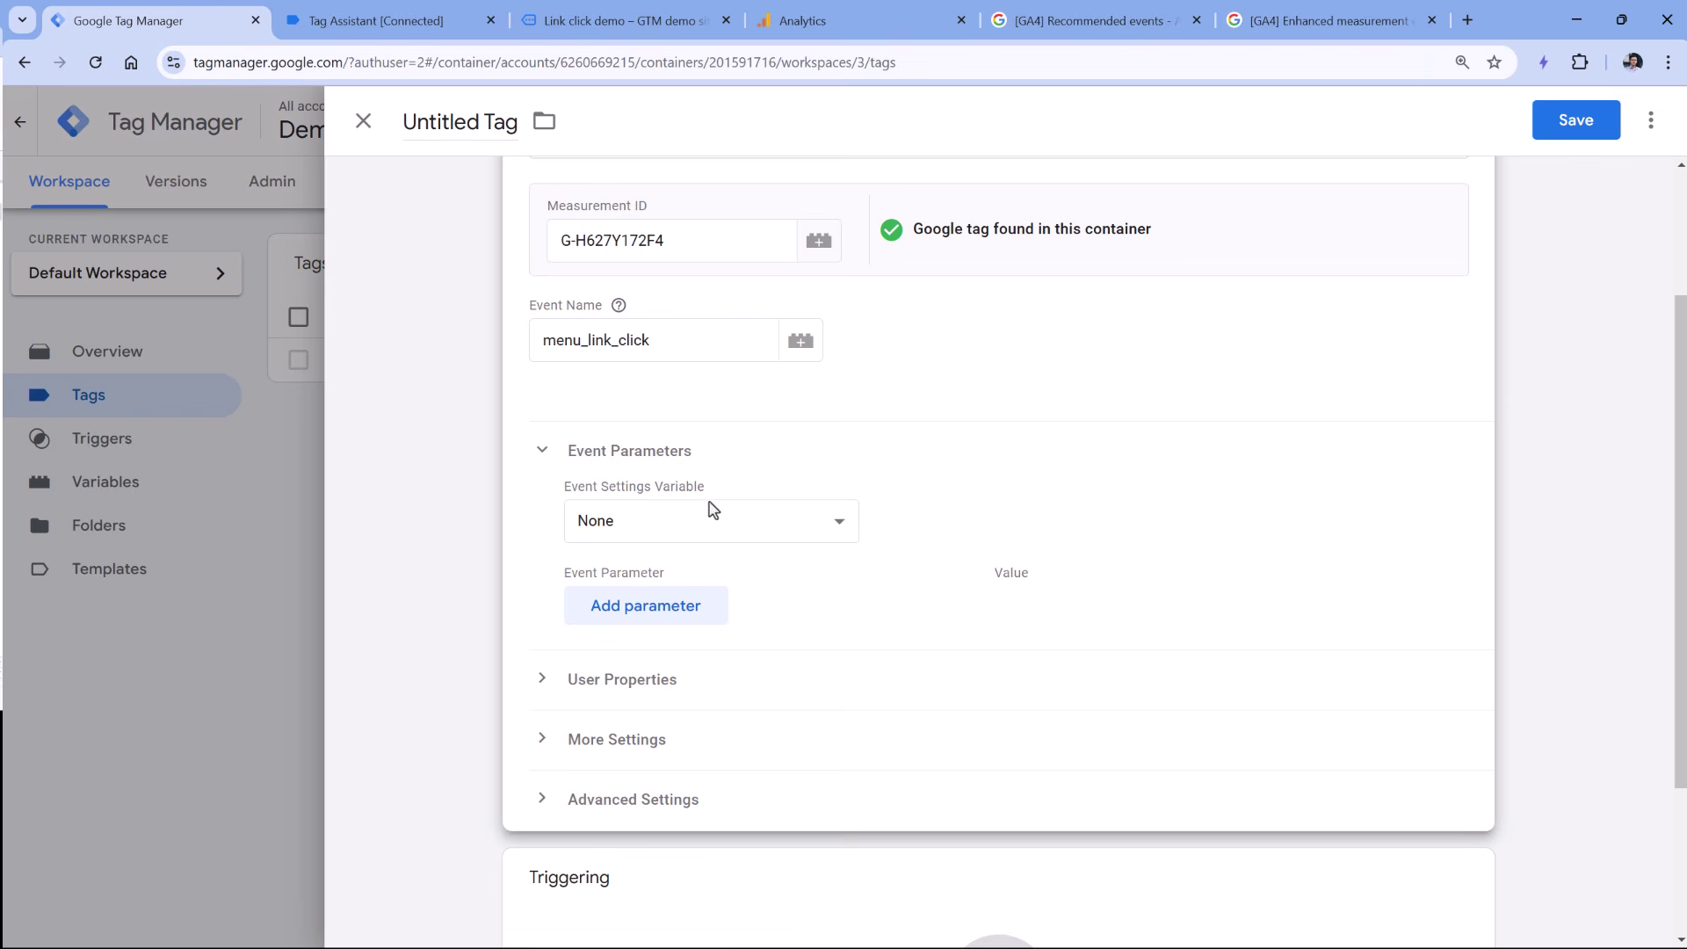
click(648, 615)
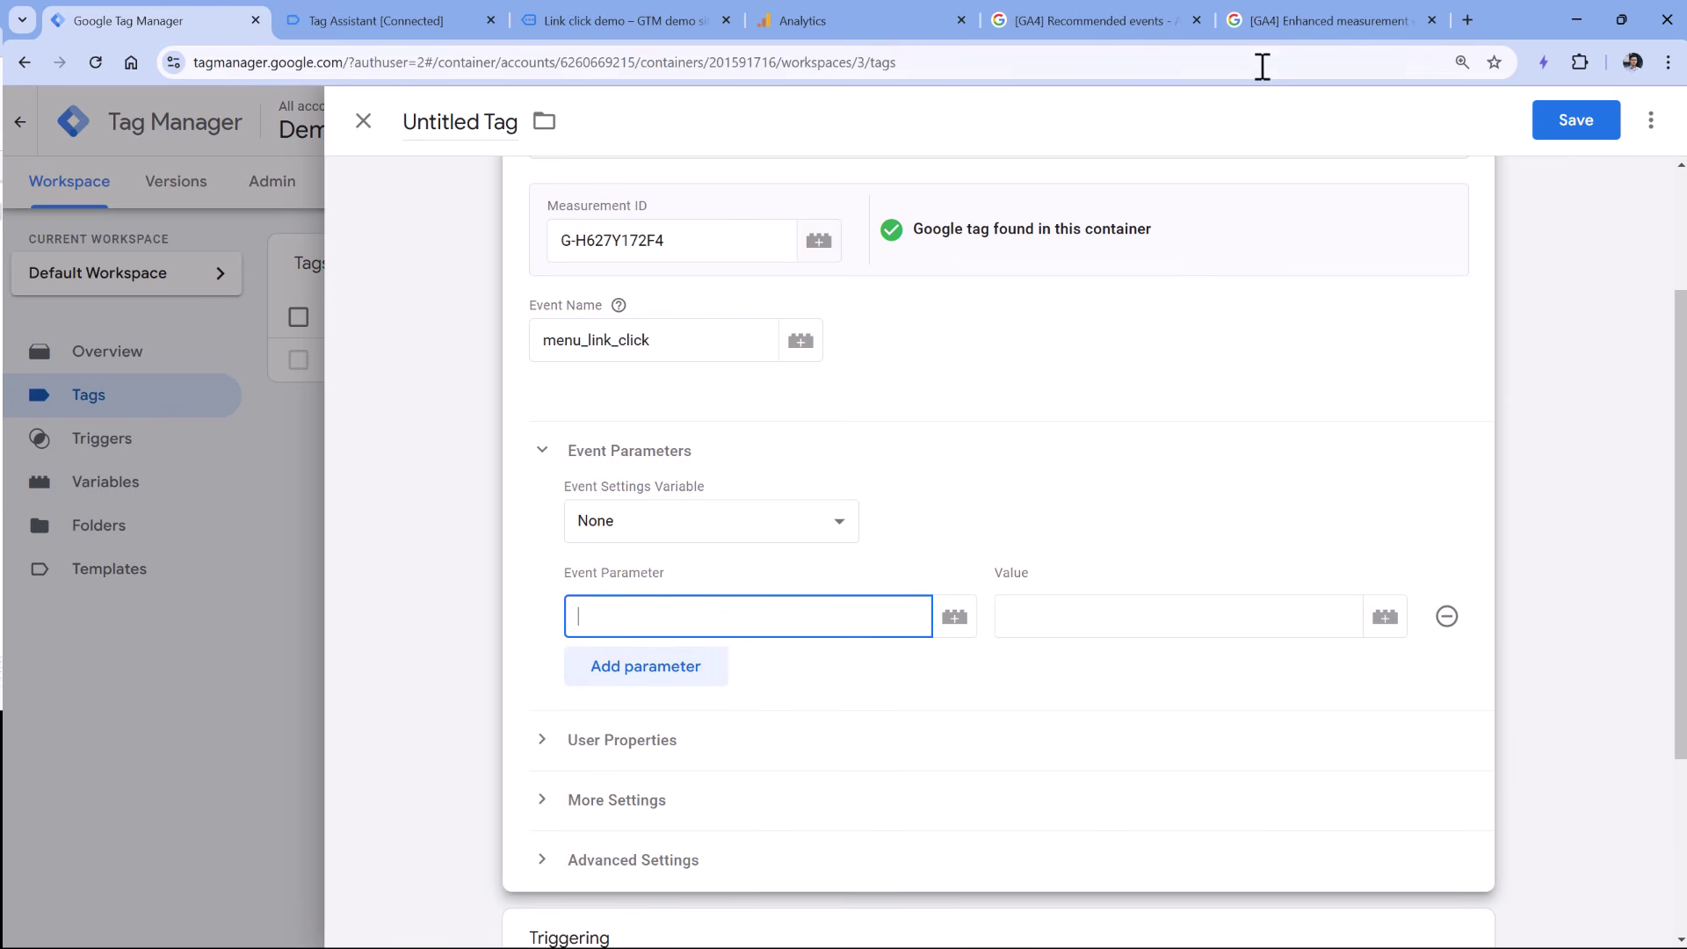
Review the parameter names of the scroll, outbound click and file download events in the GA4 Enhanced measurement events help article.
click(1332, 20)
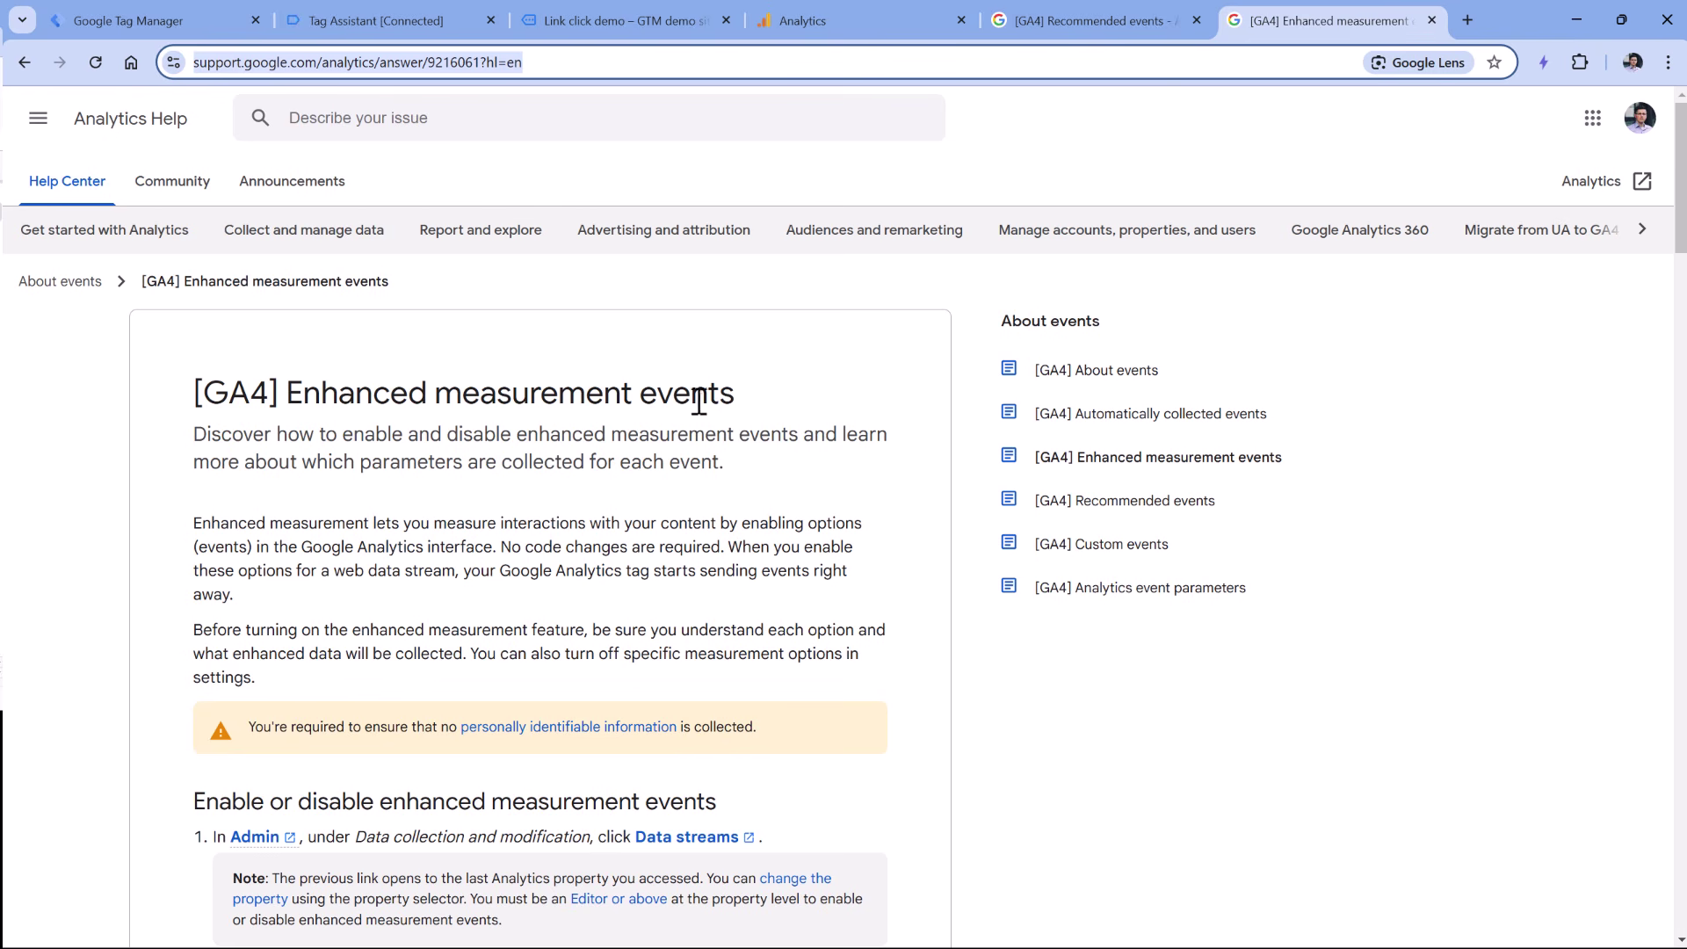
scroll(704, 400, down, 10)
scroll(689, 411, down, 4)
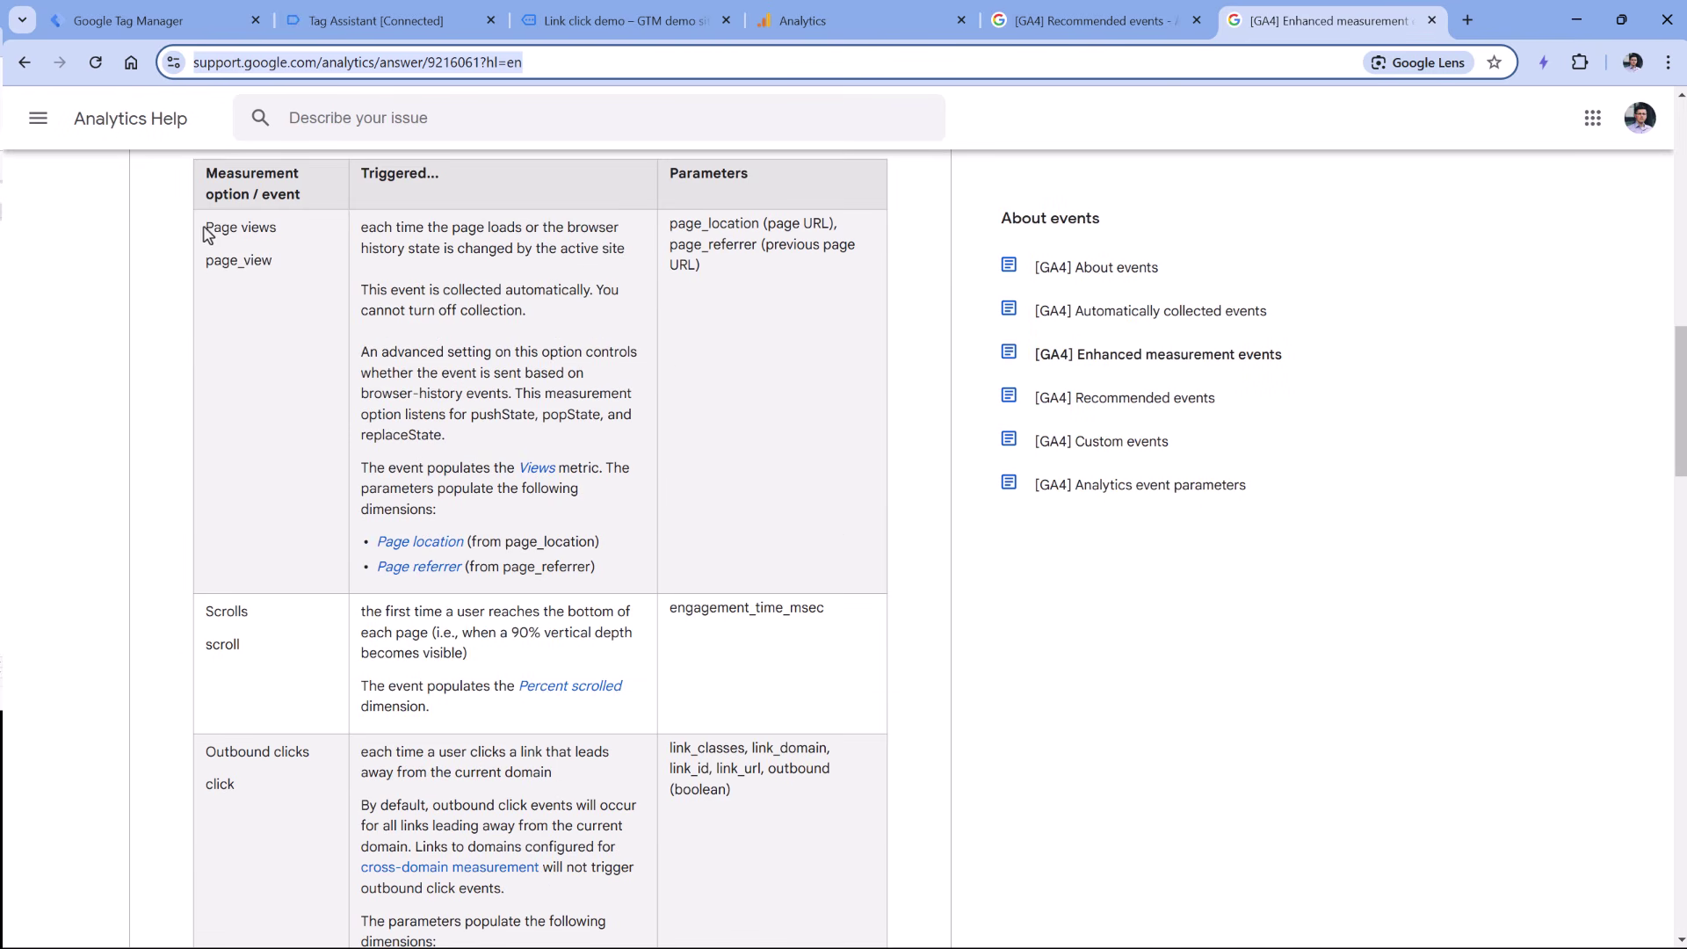
drag(207, 229, 268, 261)
click(290, 279)
scroll(783, 478, down, 2)
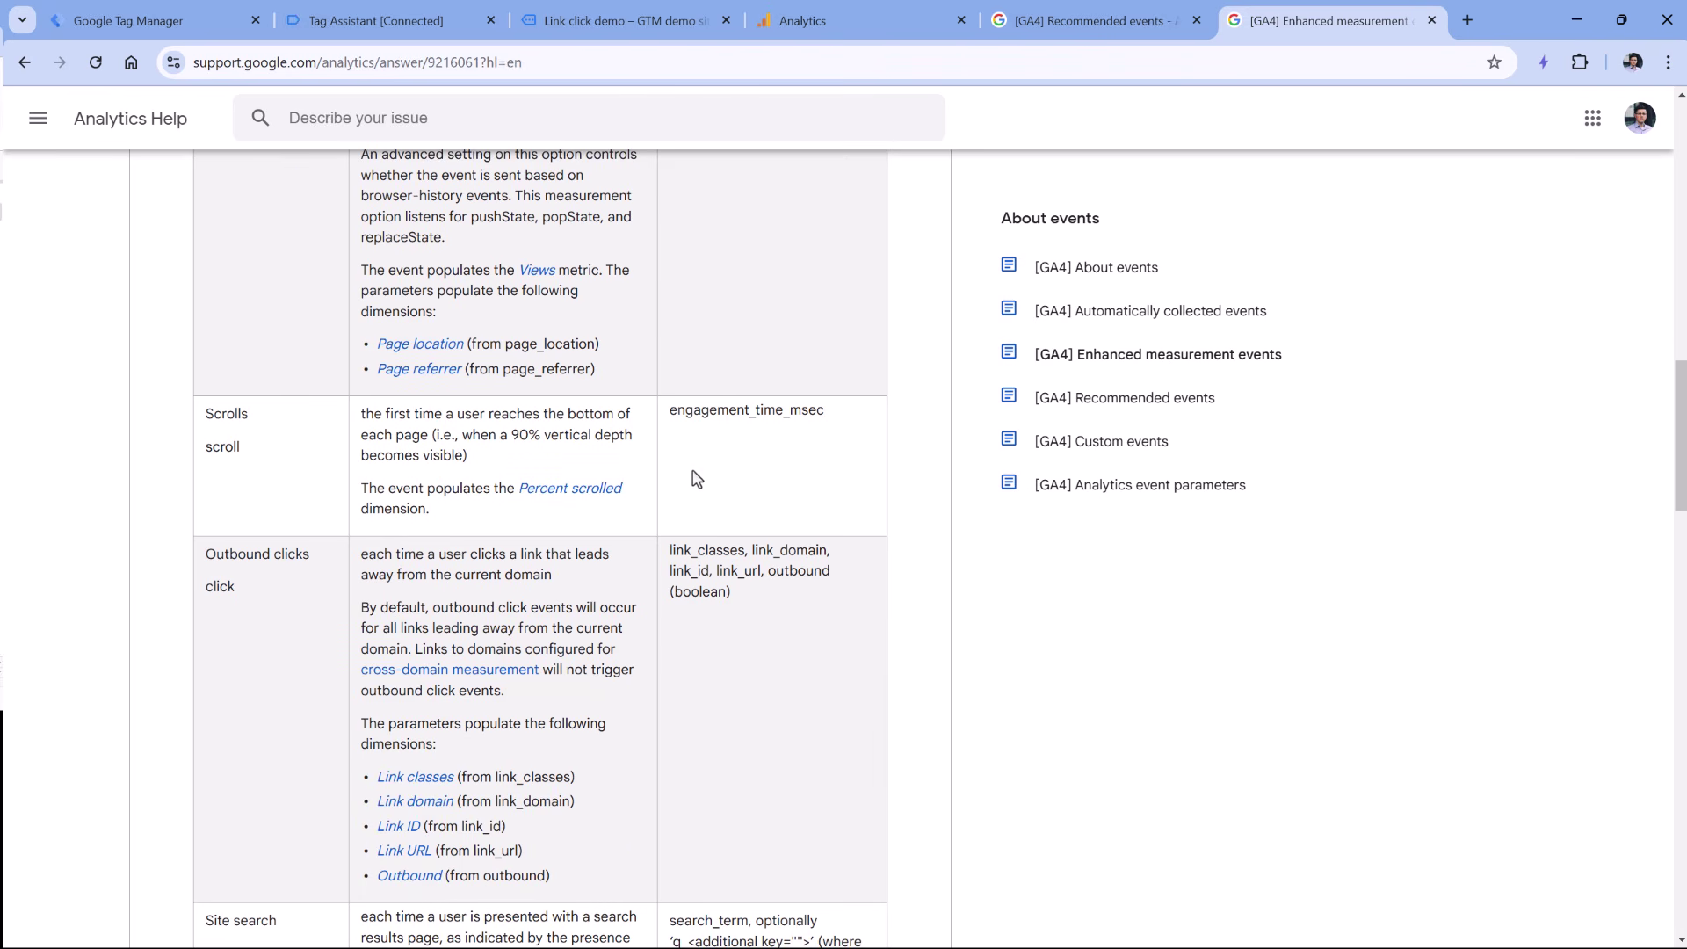
drag(667, 411, 826, 411)
click(839, 417)
drag(710, 560, 719, 574)
click(718, 587)
double_click(738, 571)
scroll(778, 613, down, 15)
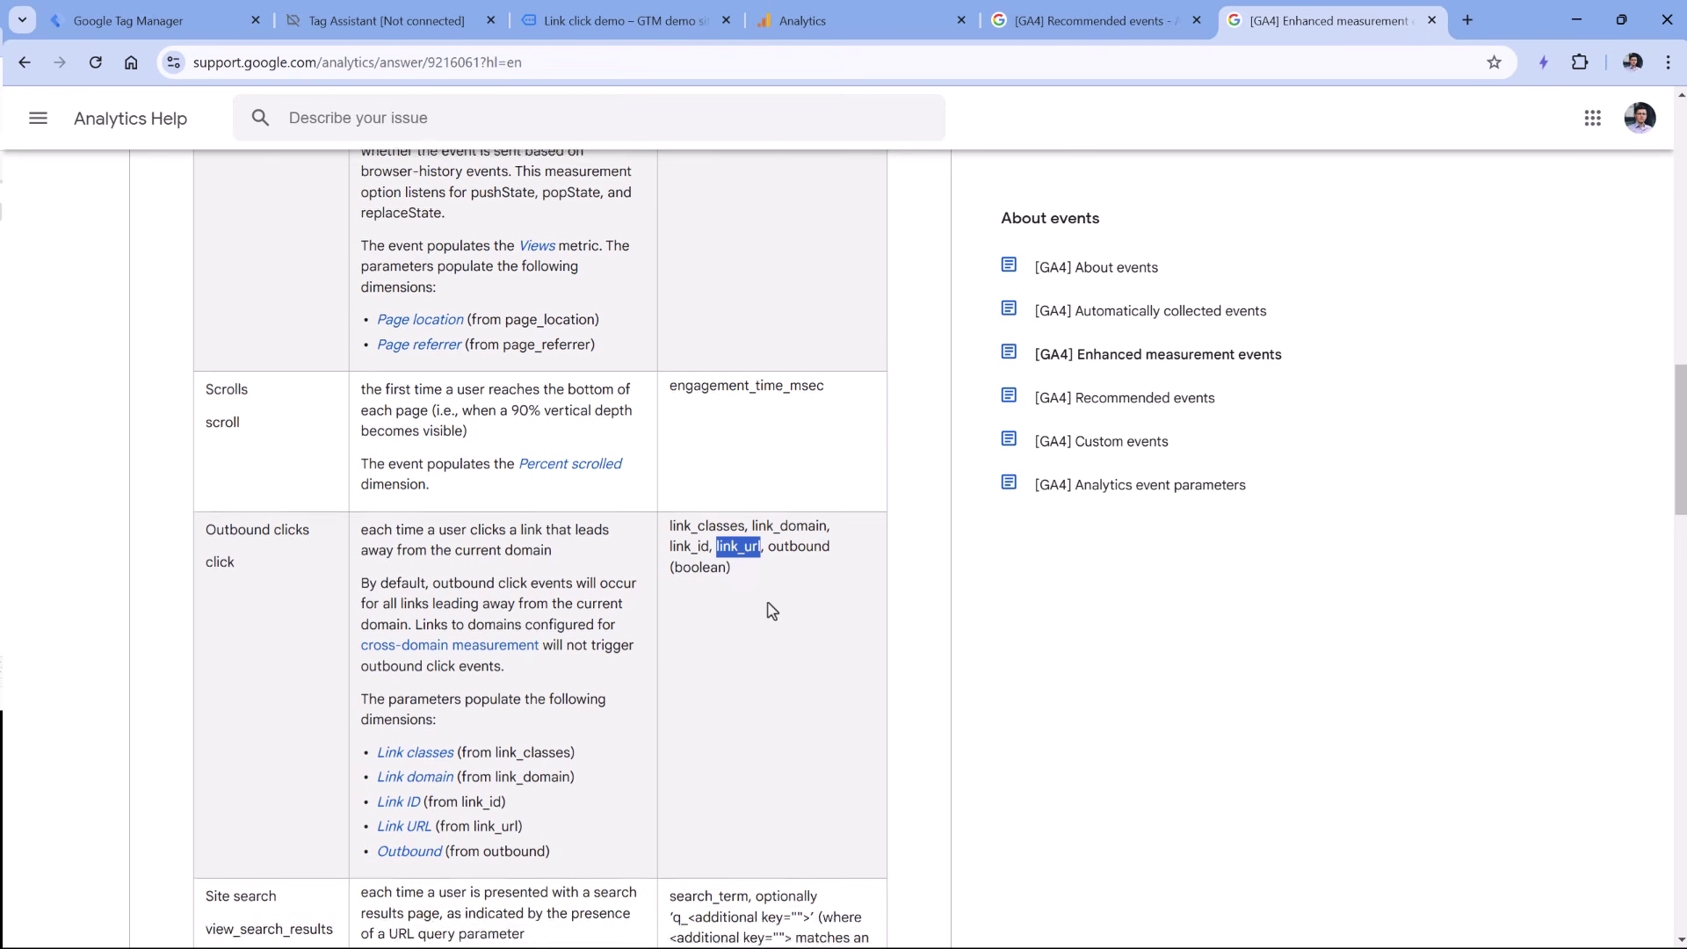
scroll(758, 552, up, 1)
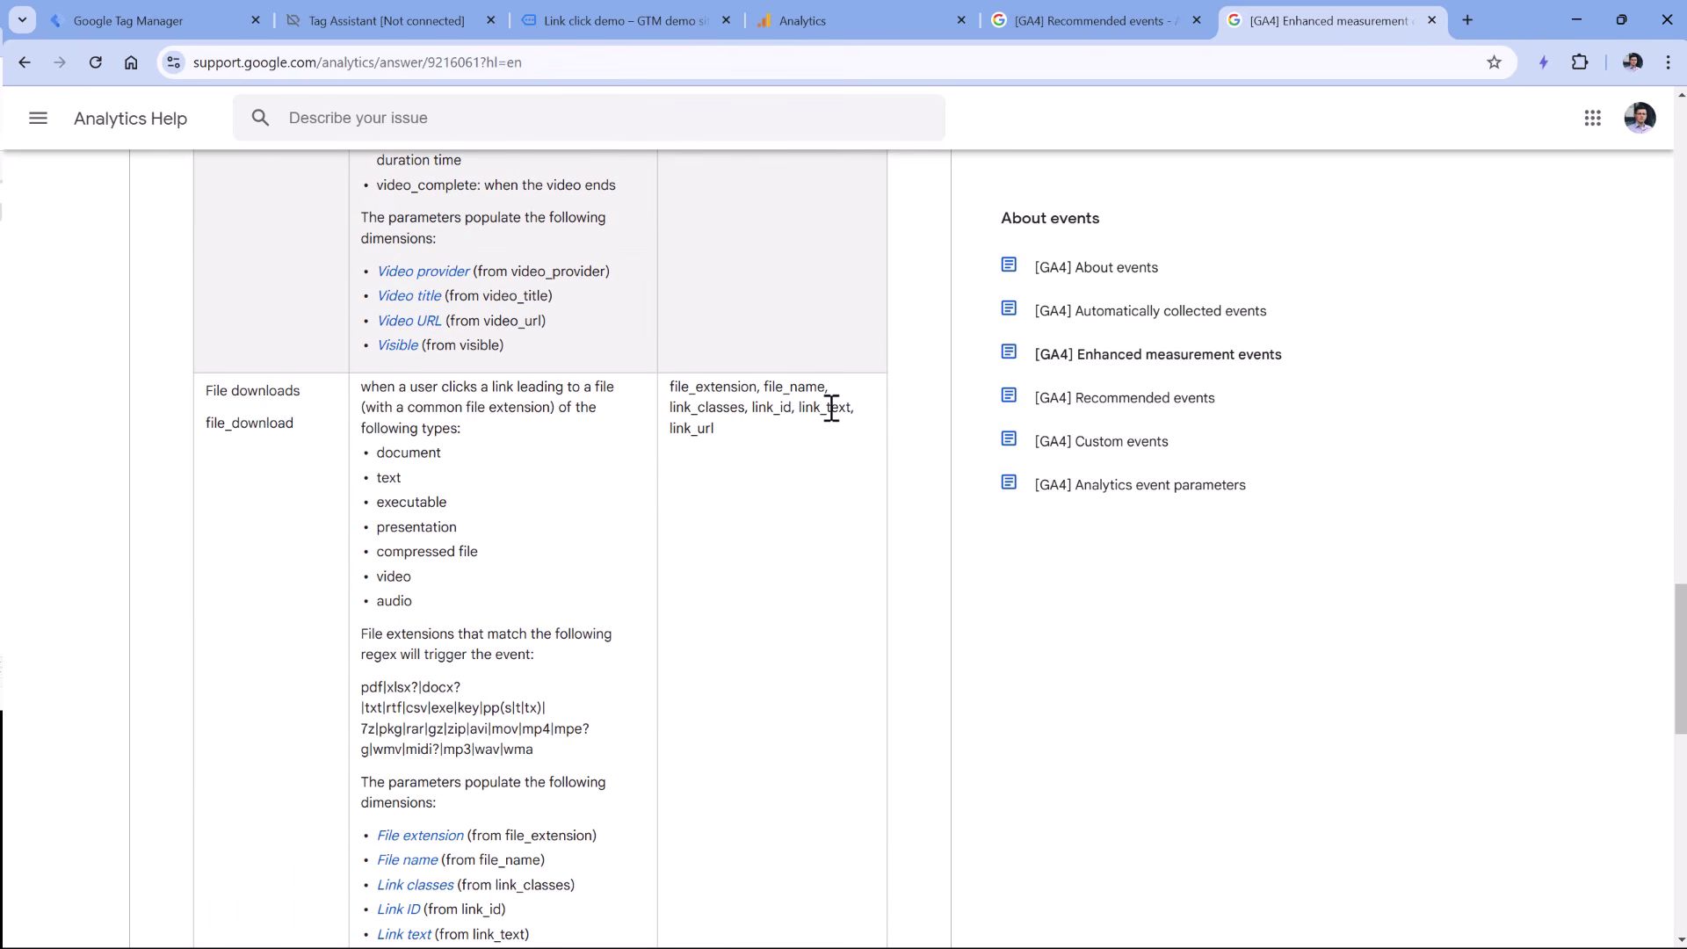
double_click(829, 407)
click(802, 456)
In Google Tag Manager, name the tag's first event parameter link_text and add a second one named link_url.
click(180, 27)
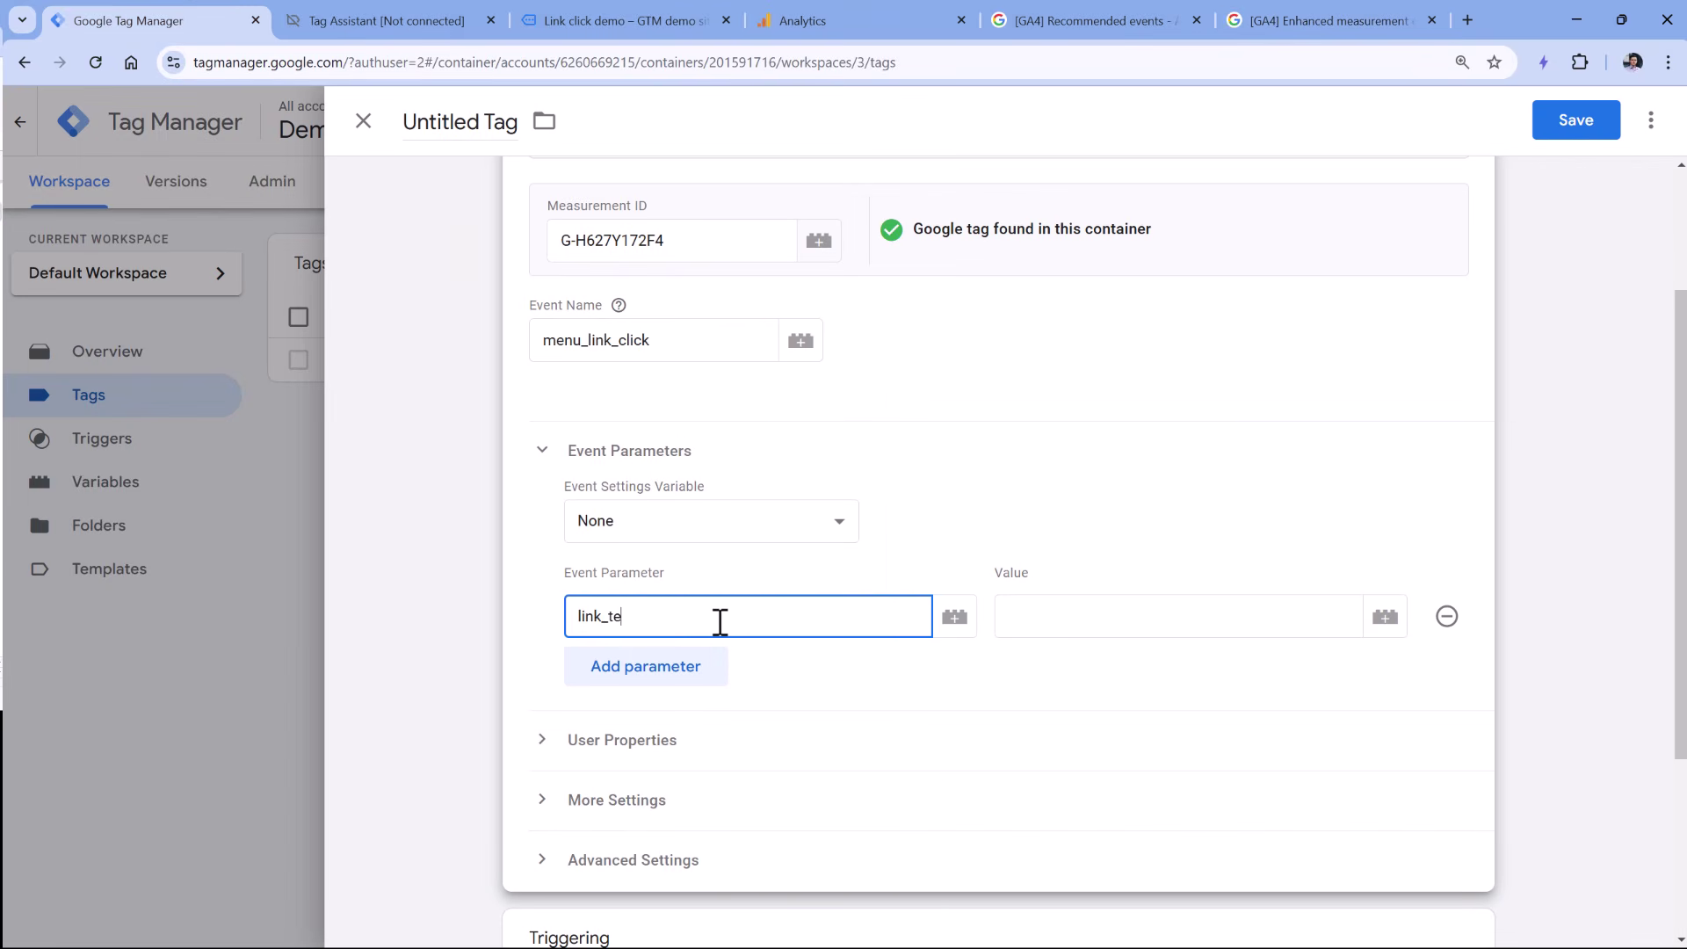
click(905, 631)
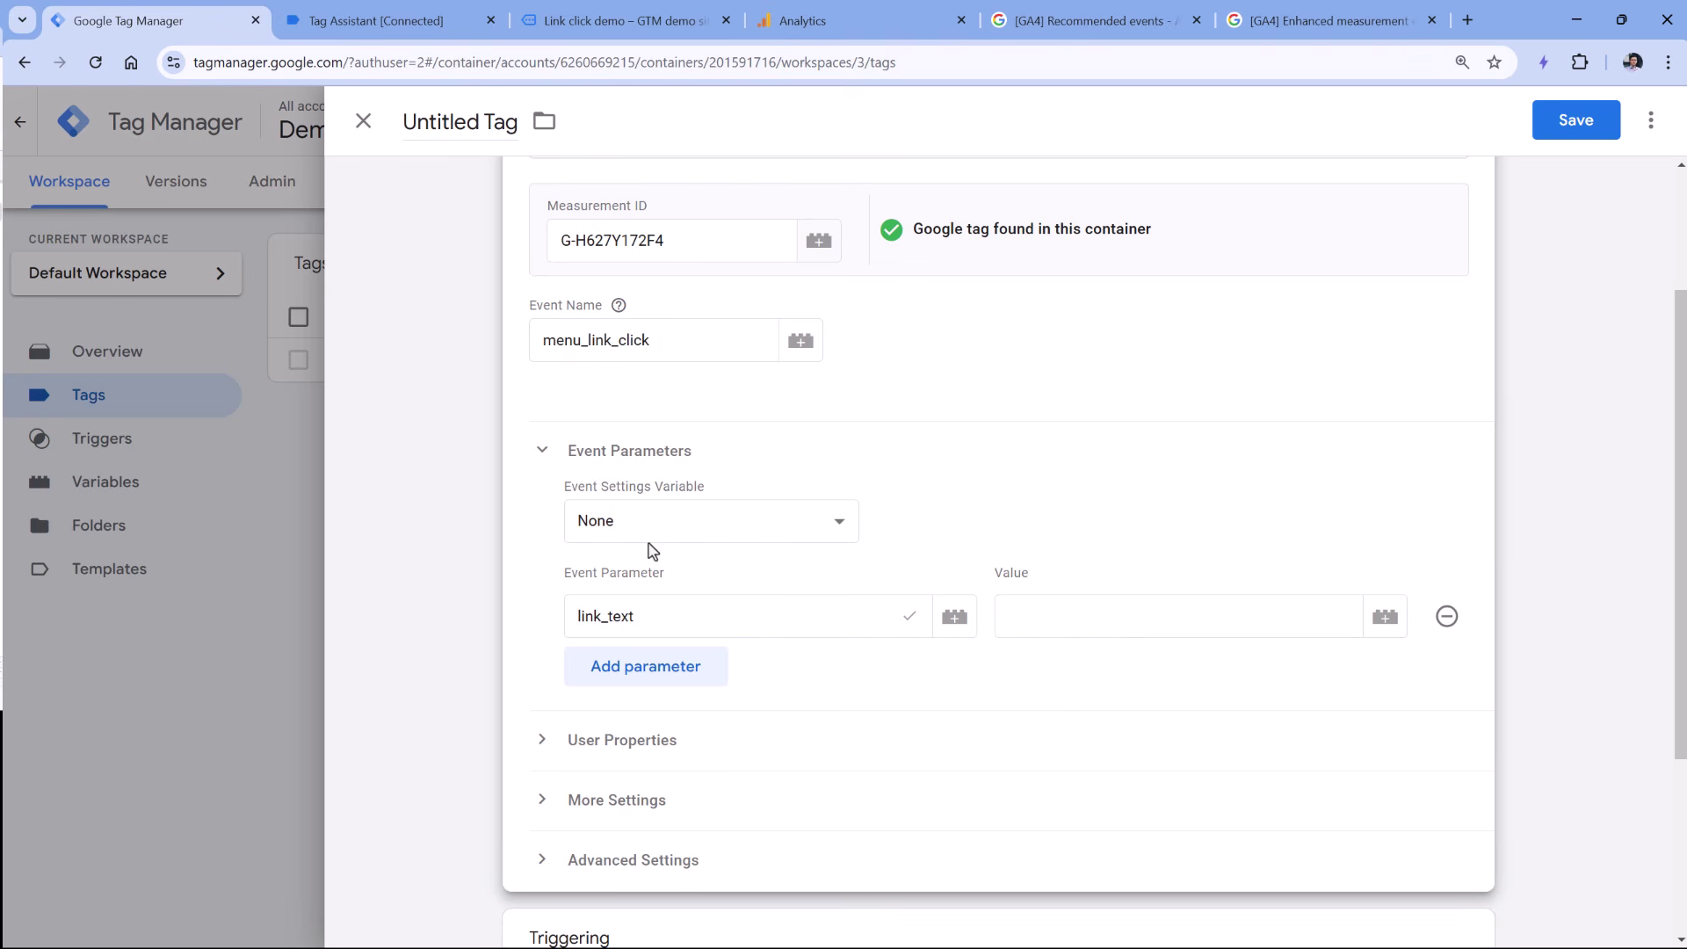
click(647, 677)
click(734, 675)
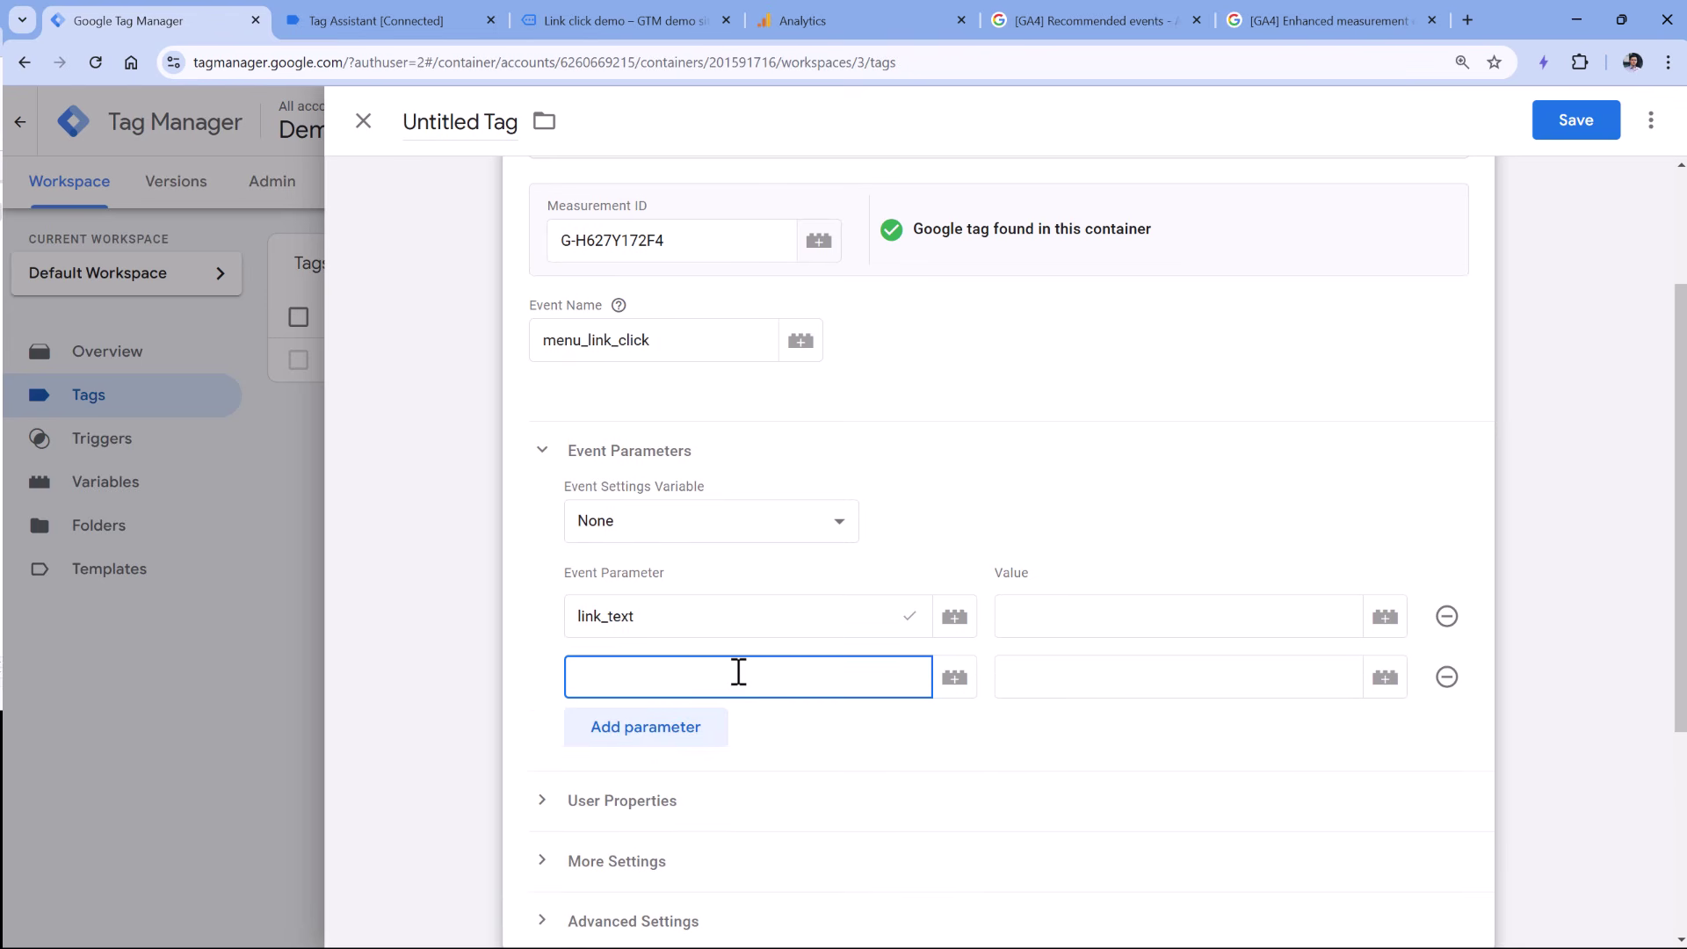
text(link_url)
Enter the fixed text "Menu link 1" as the link_text parameter's value and select that text.
click(1172, 676)
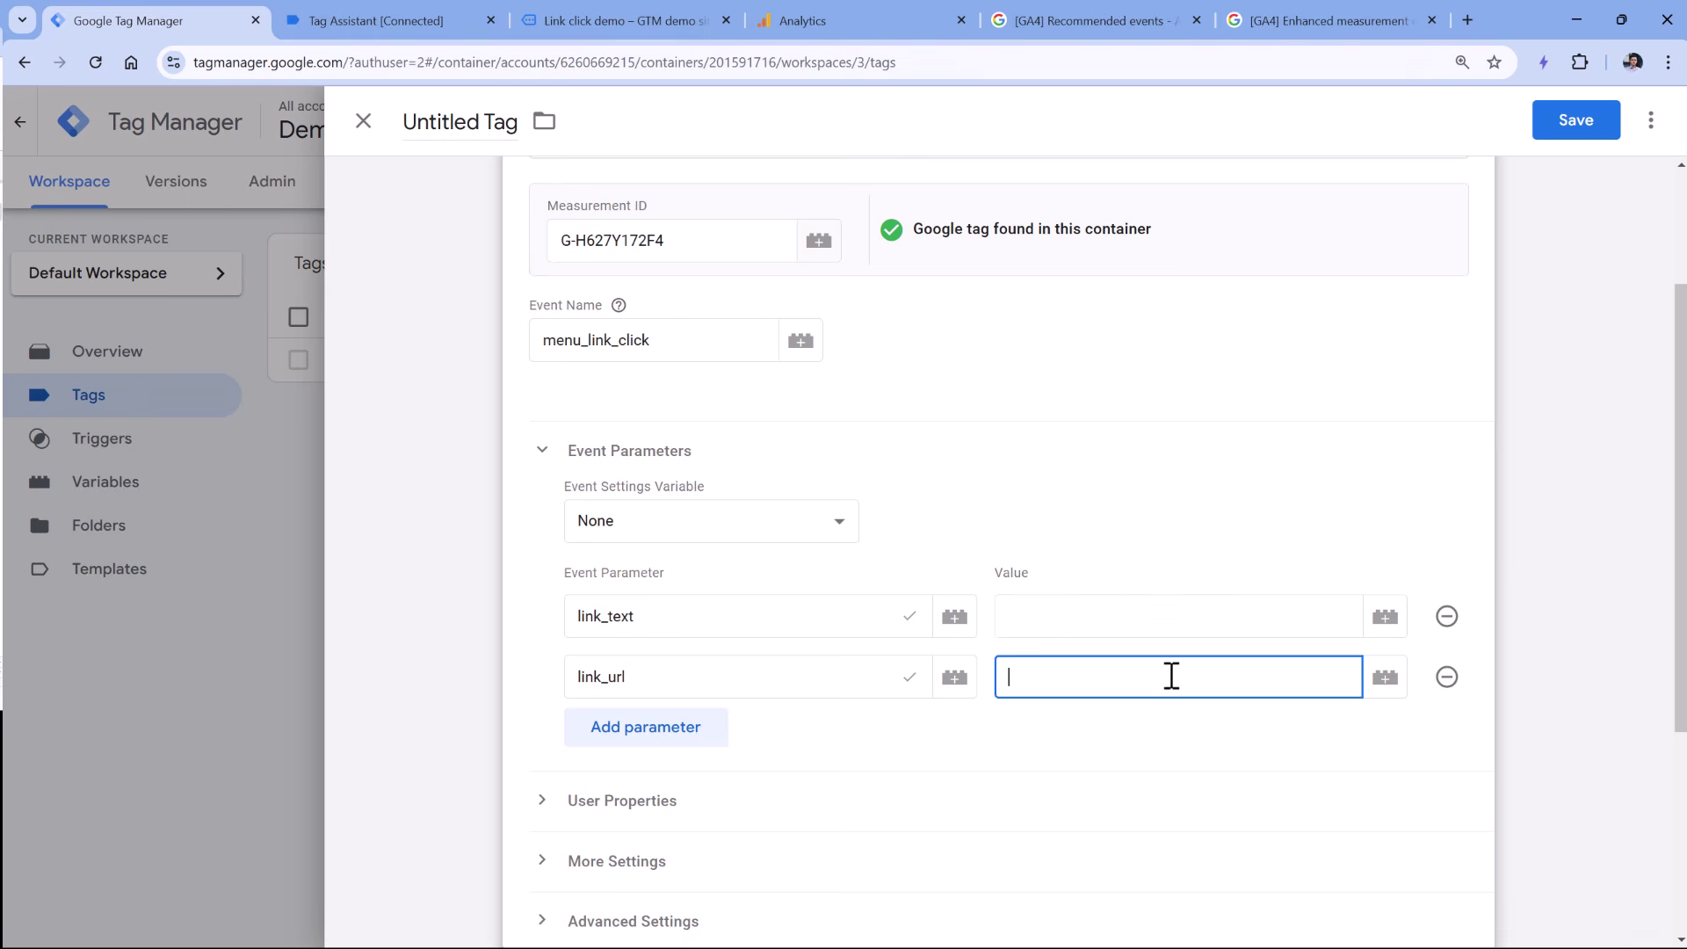
click(1167, 617)
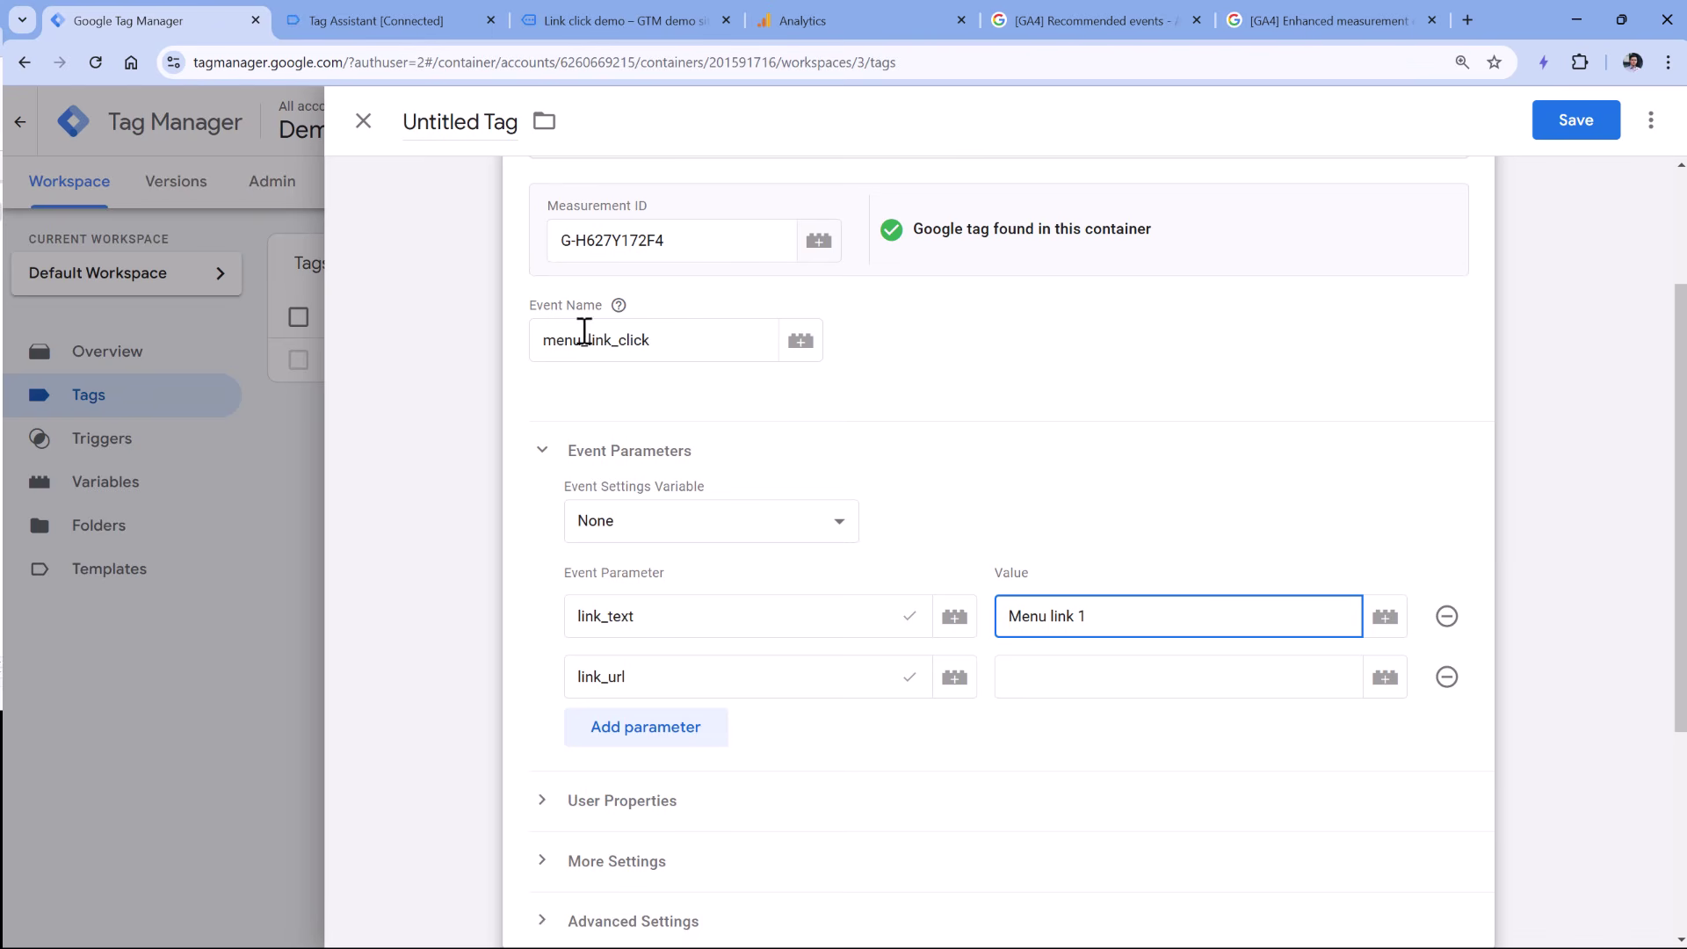
drag(1090, 619, 981, 623)
In Tag Assistant, compare the Click Text and Click URL variables across the three Link Click events.
click(385, 21)
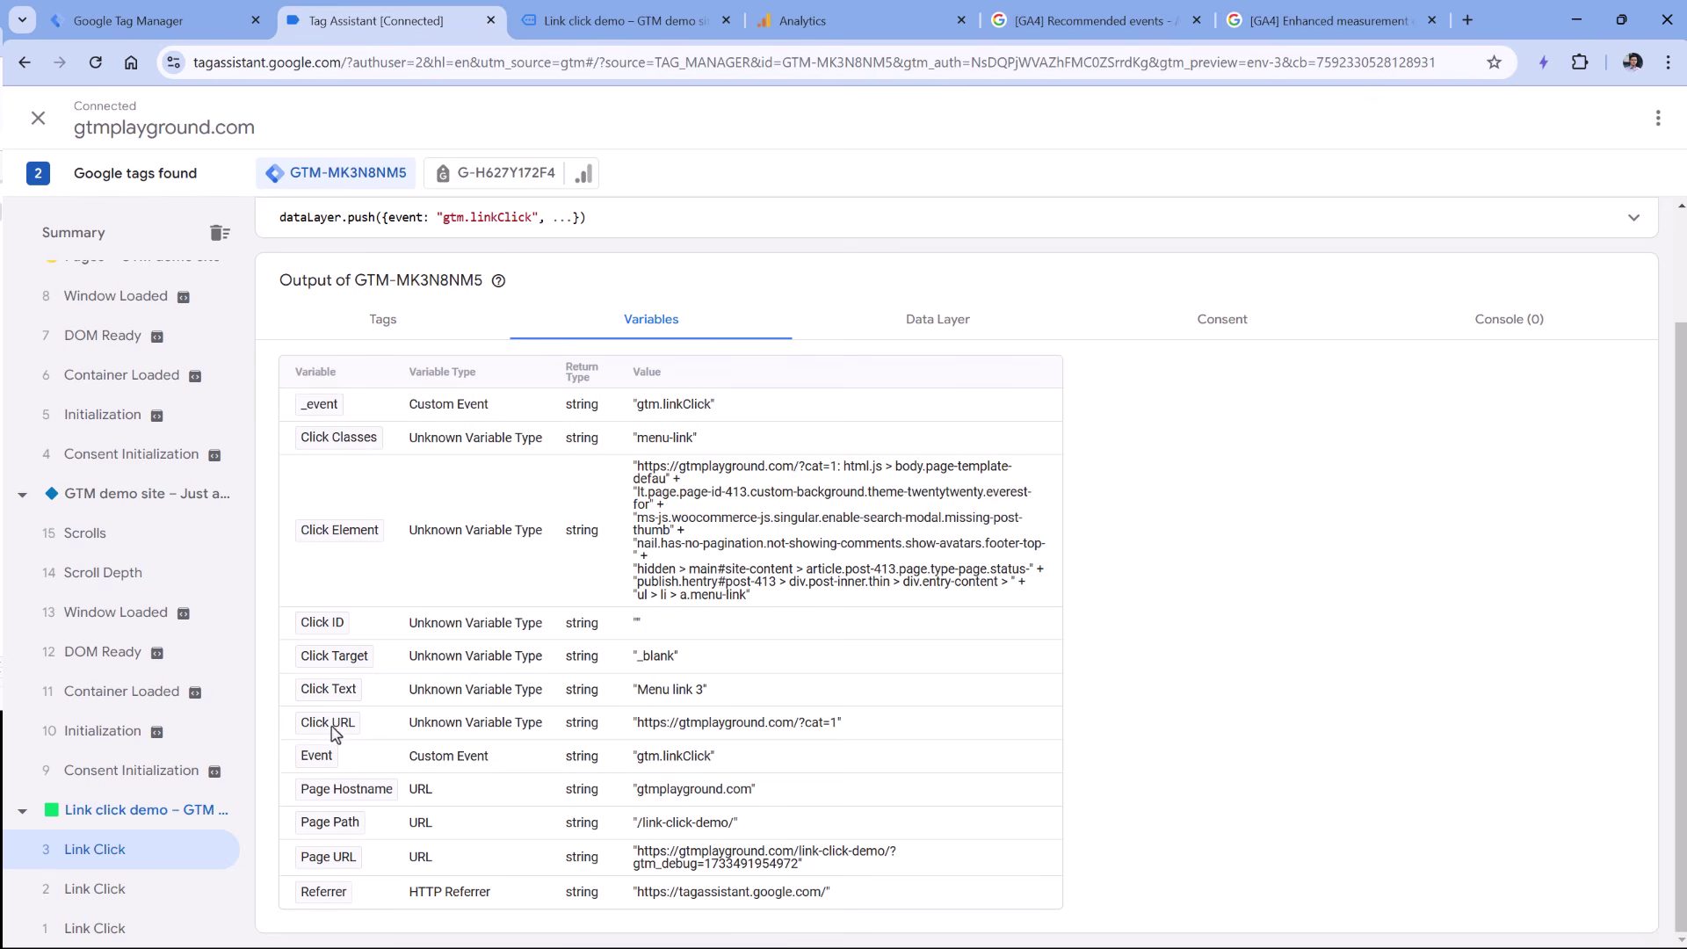
click(128, 890)
click(121, 923)
click(115, 894)
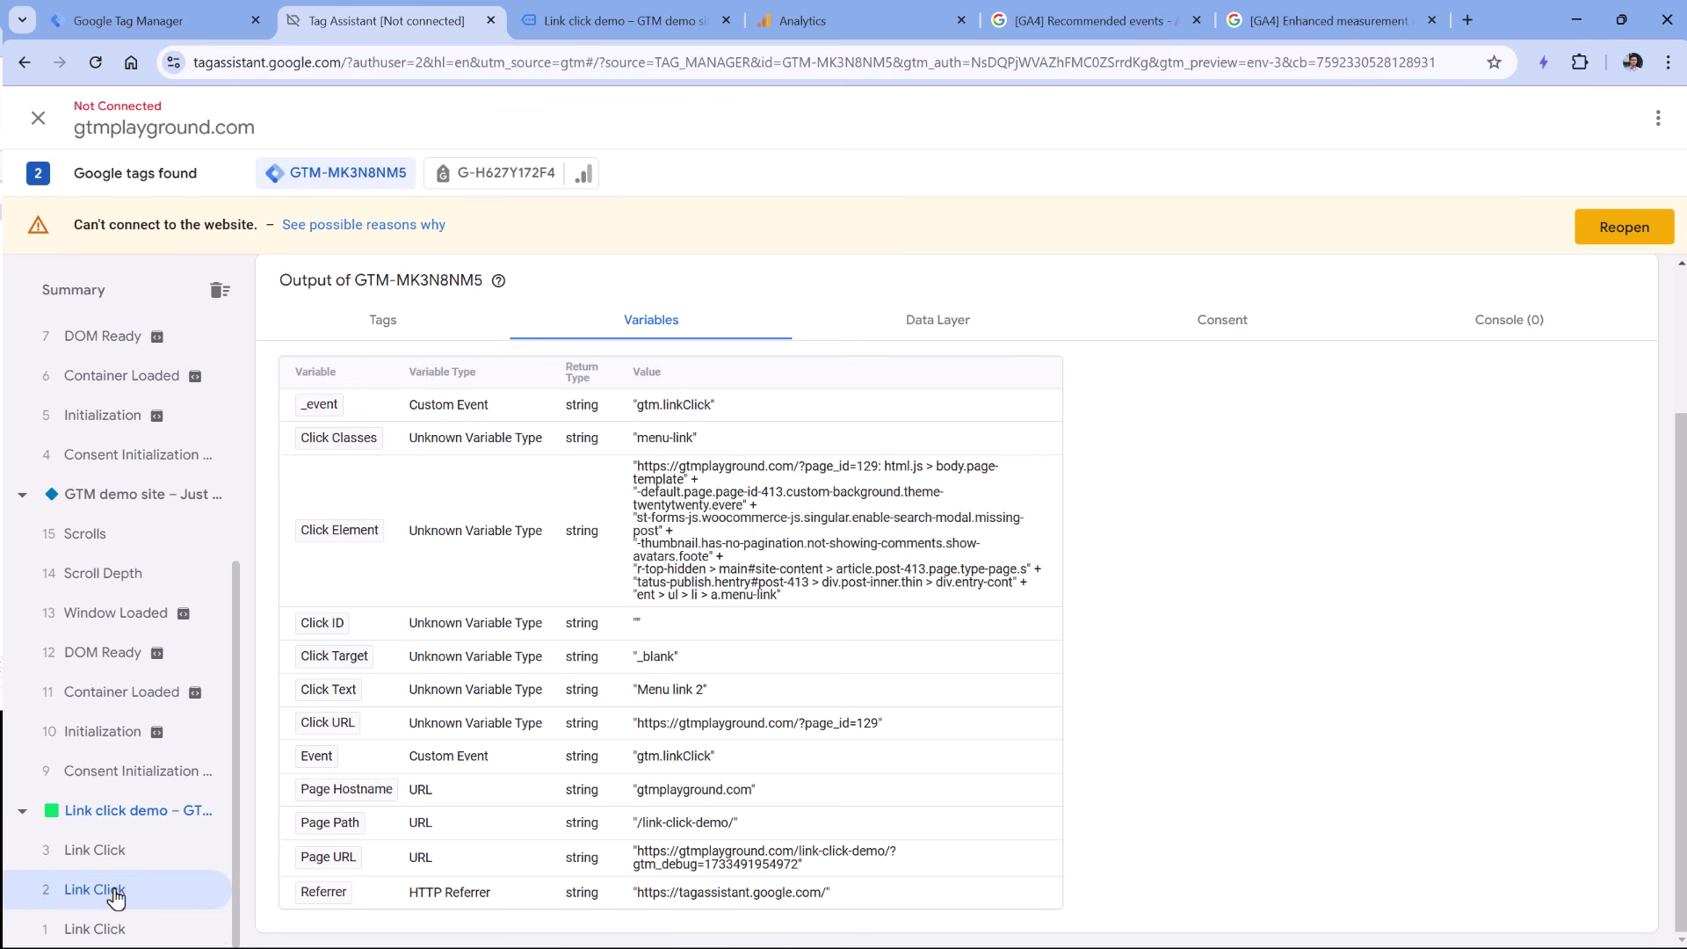
click(119, 850)
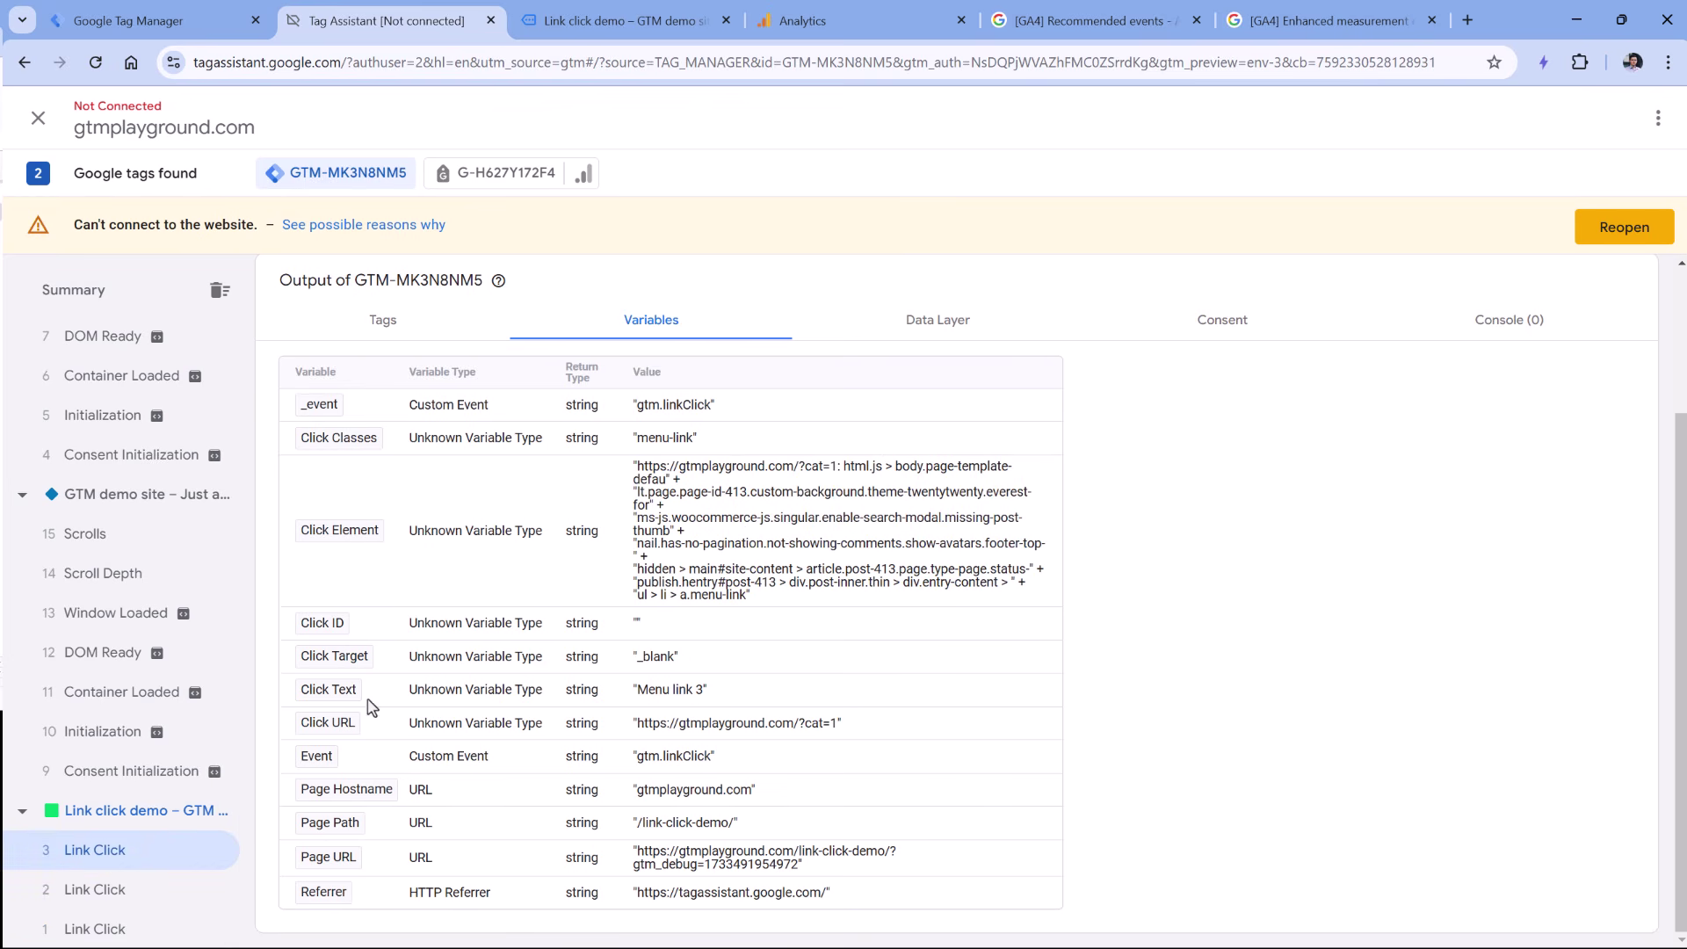
In the Google Tag Manager tag, replace the link_text parameter's fixed value with the Click Text variable.
click(157, 22)
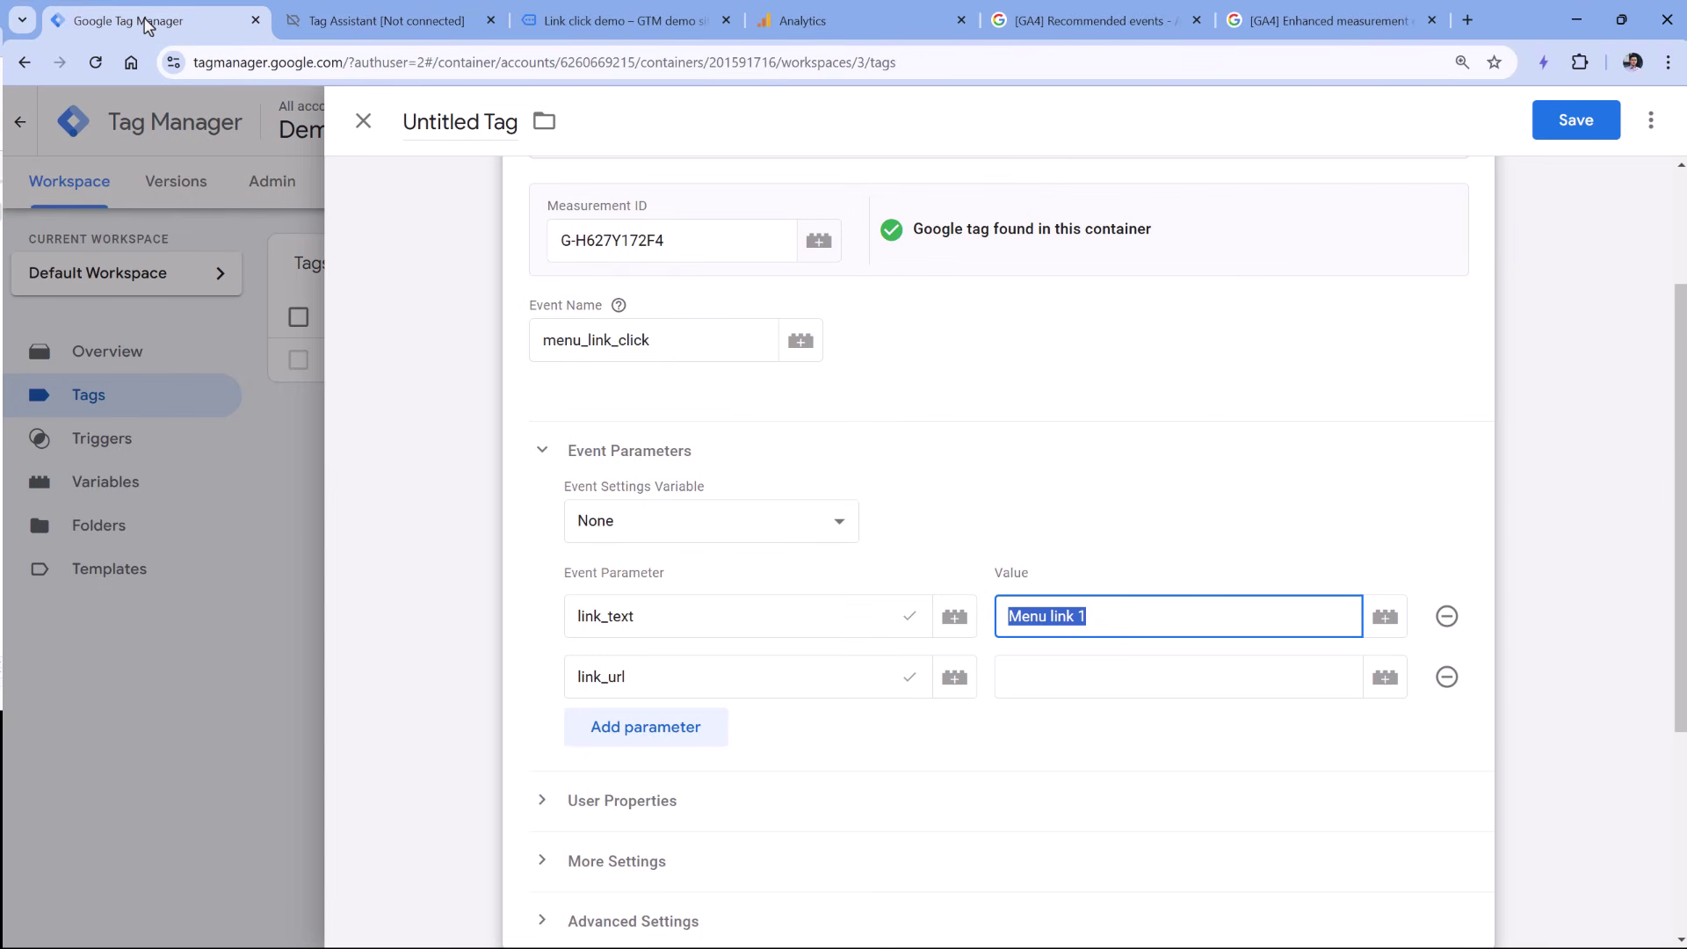
click(1141, 617)
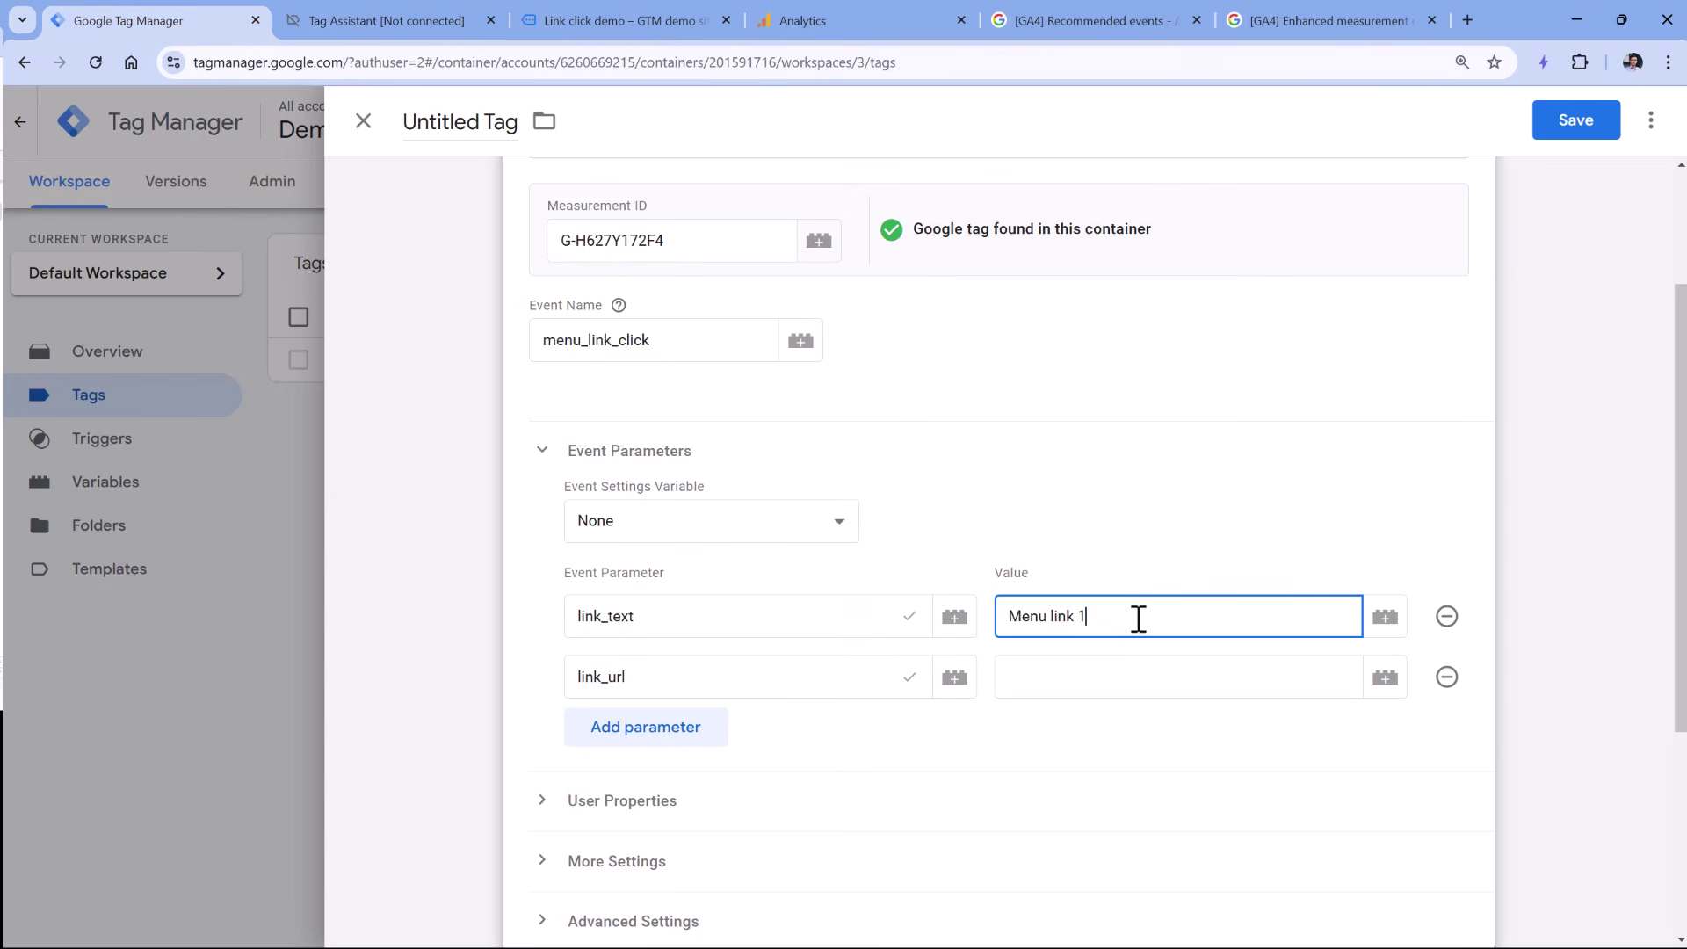
key(ctrl+a)
key(BackSpace)
click(1385, 625)
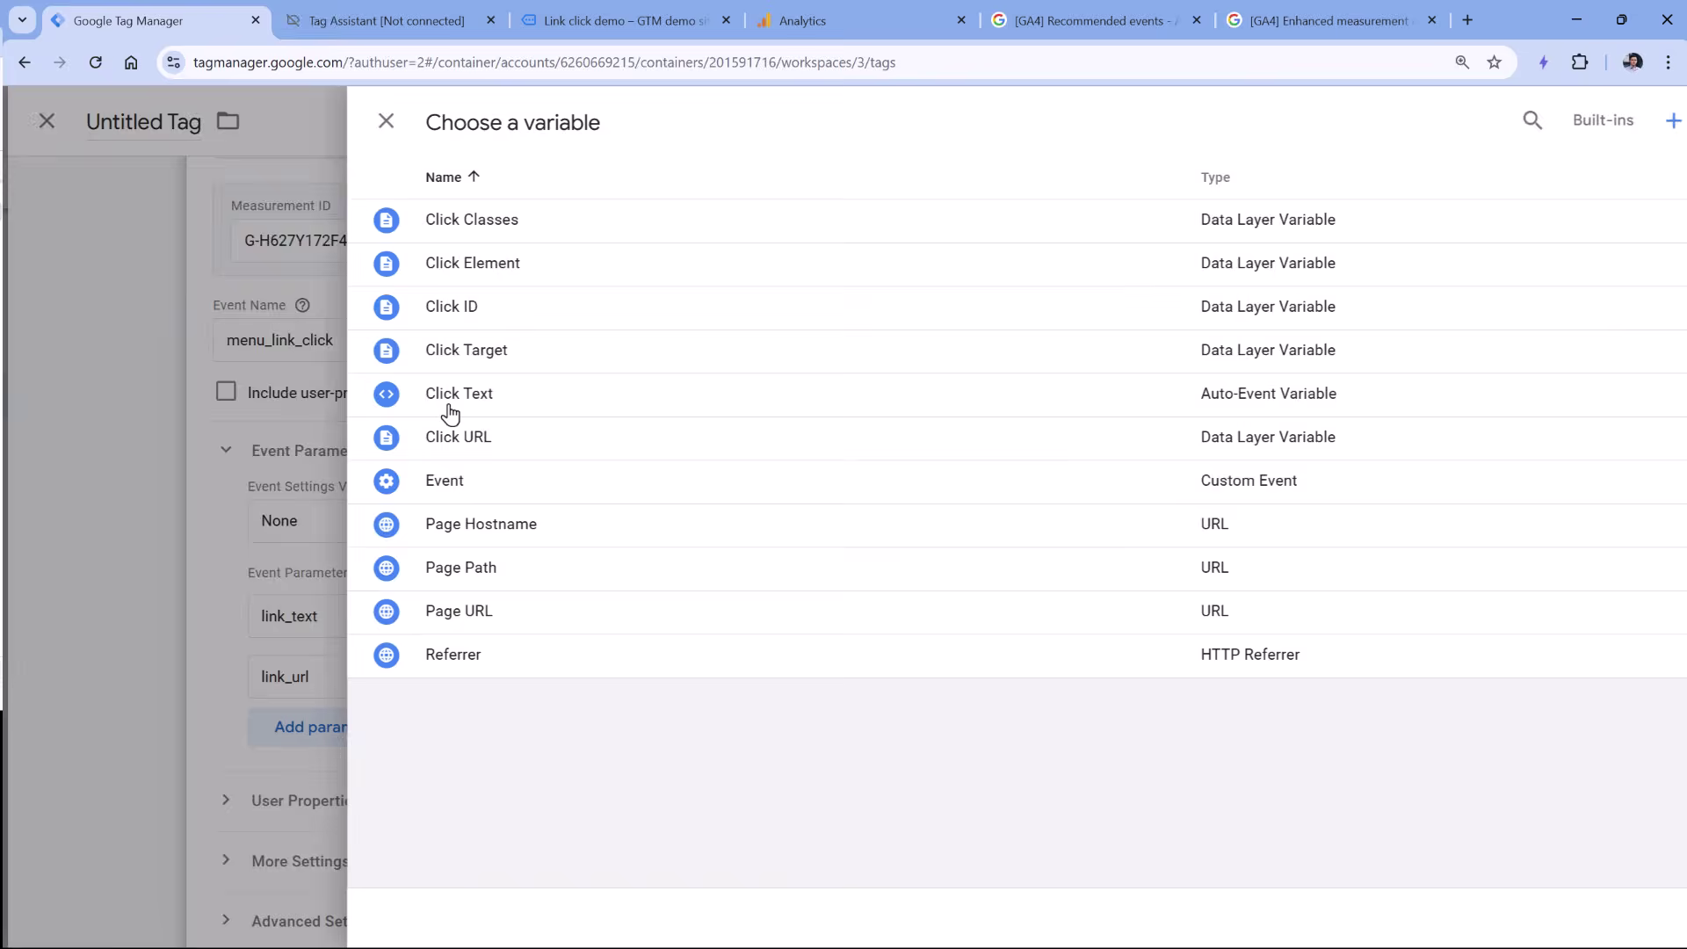
click(450, 413)
triple_click(1019, 616)
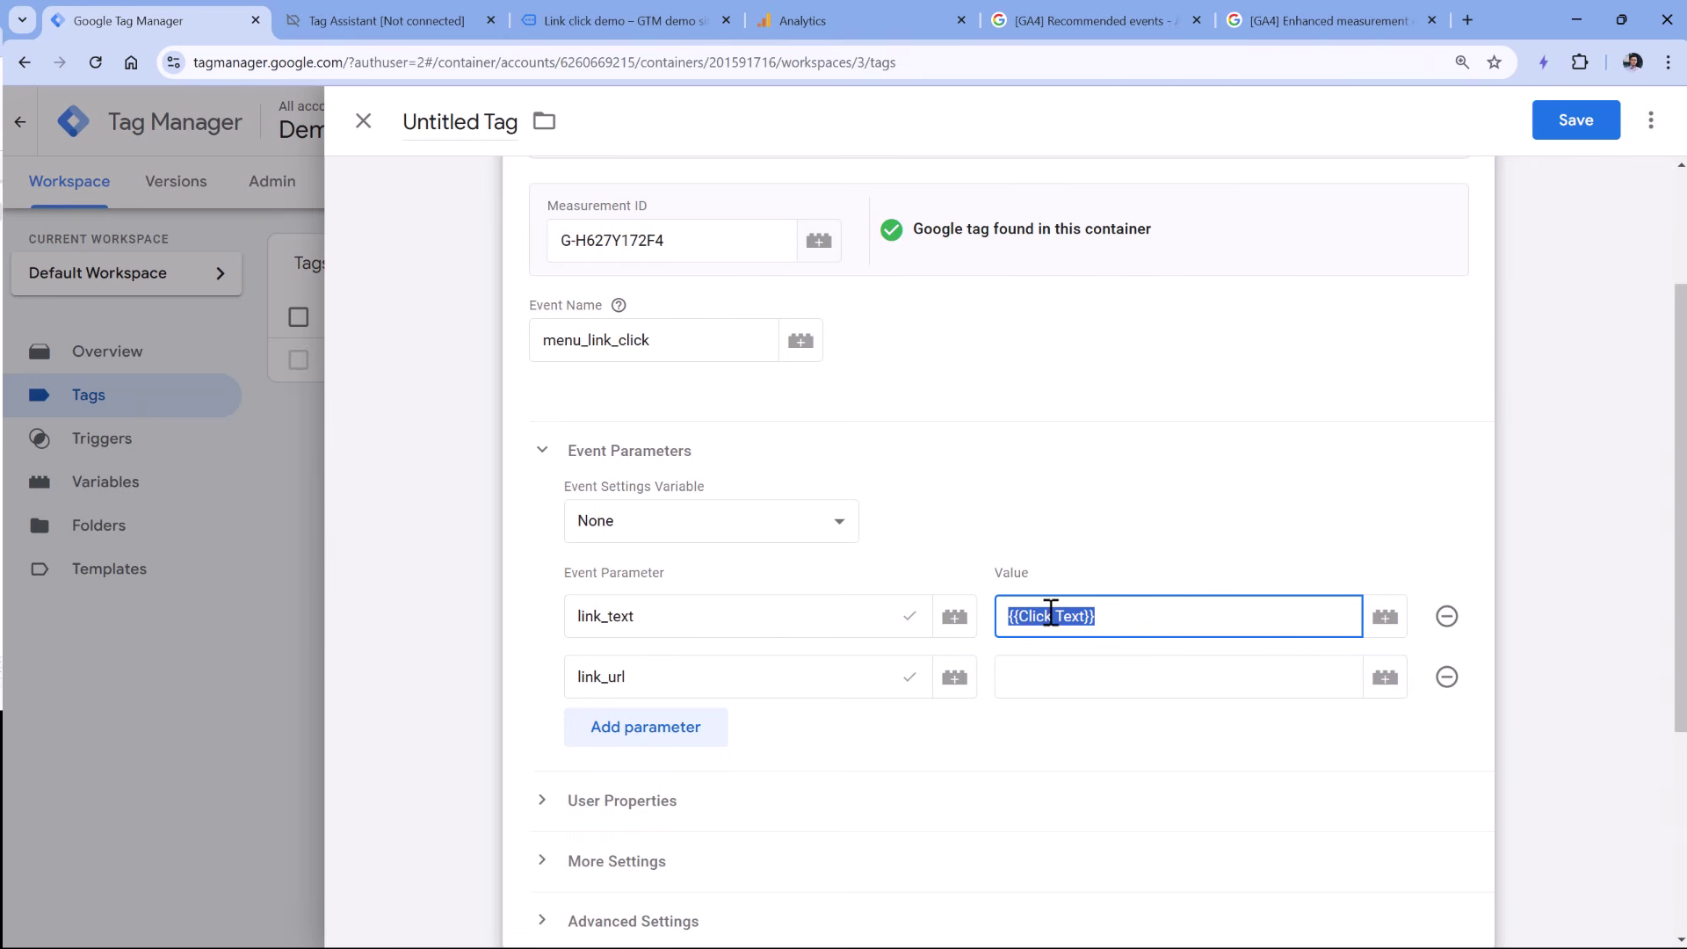
drag(654, 629, 580, 626)
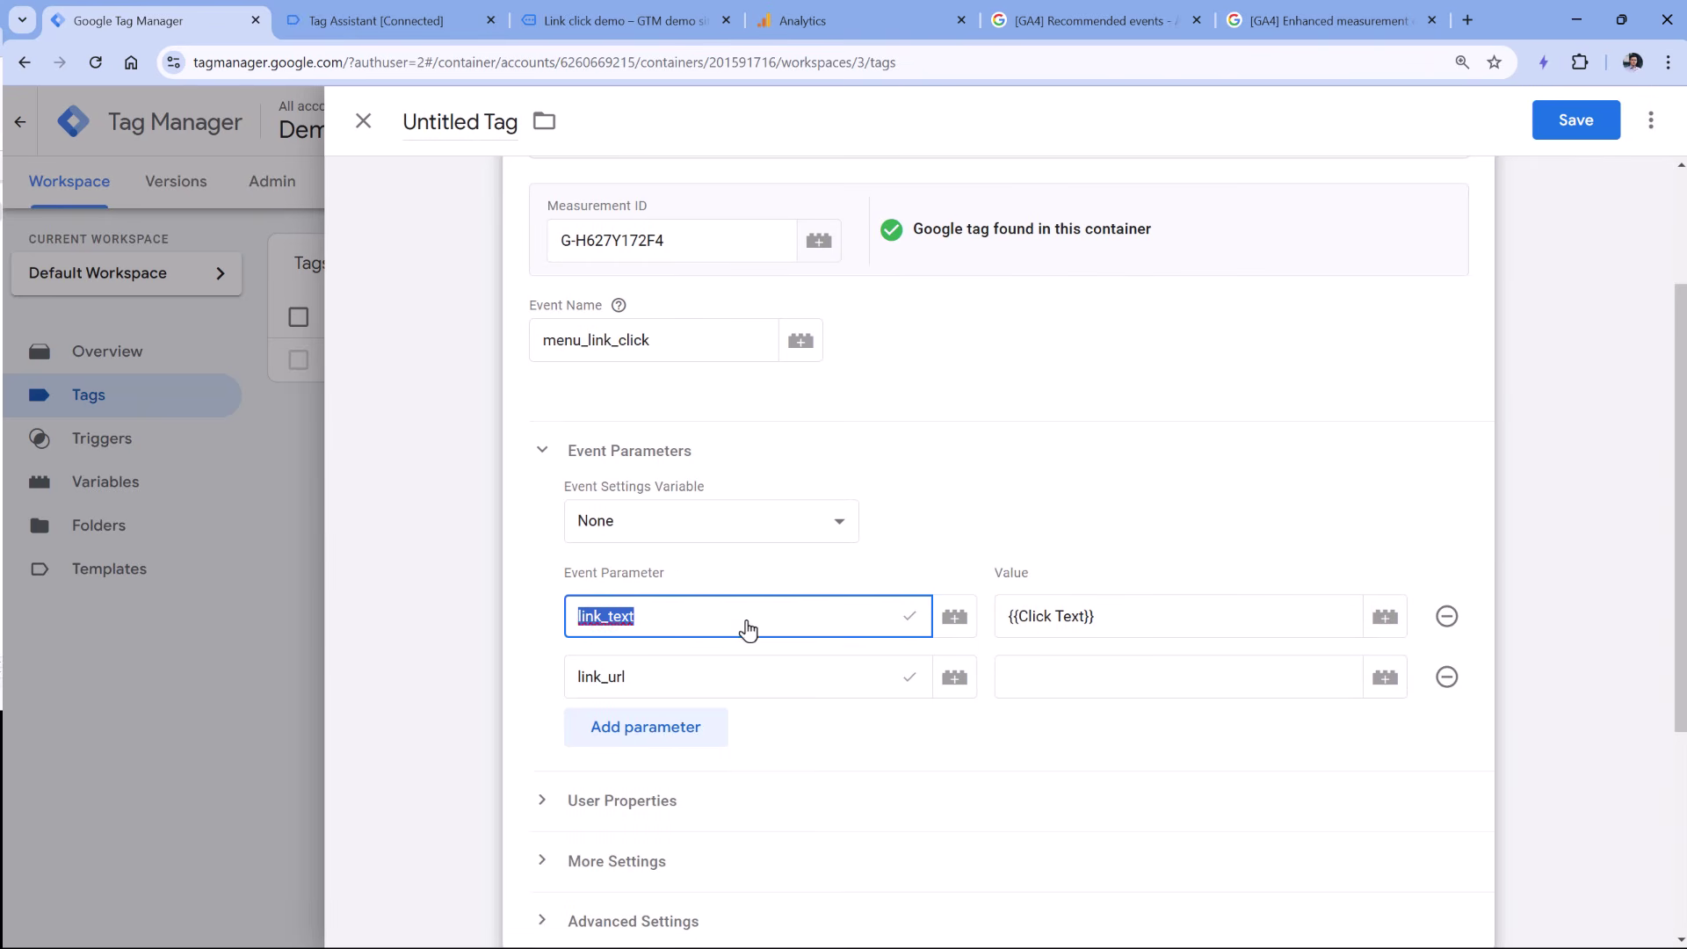
Set the link_url parameter's value to the Click URL variable and review the parameter names and measurement ID.
click(1164, 678)
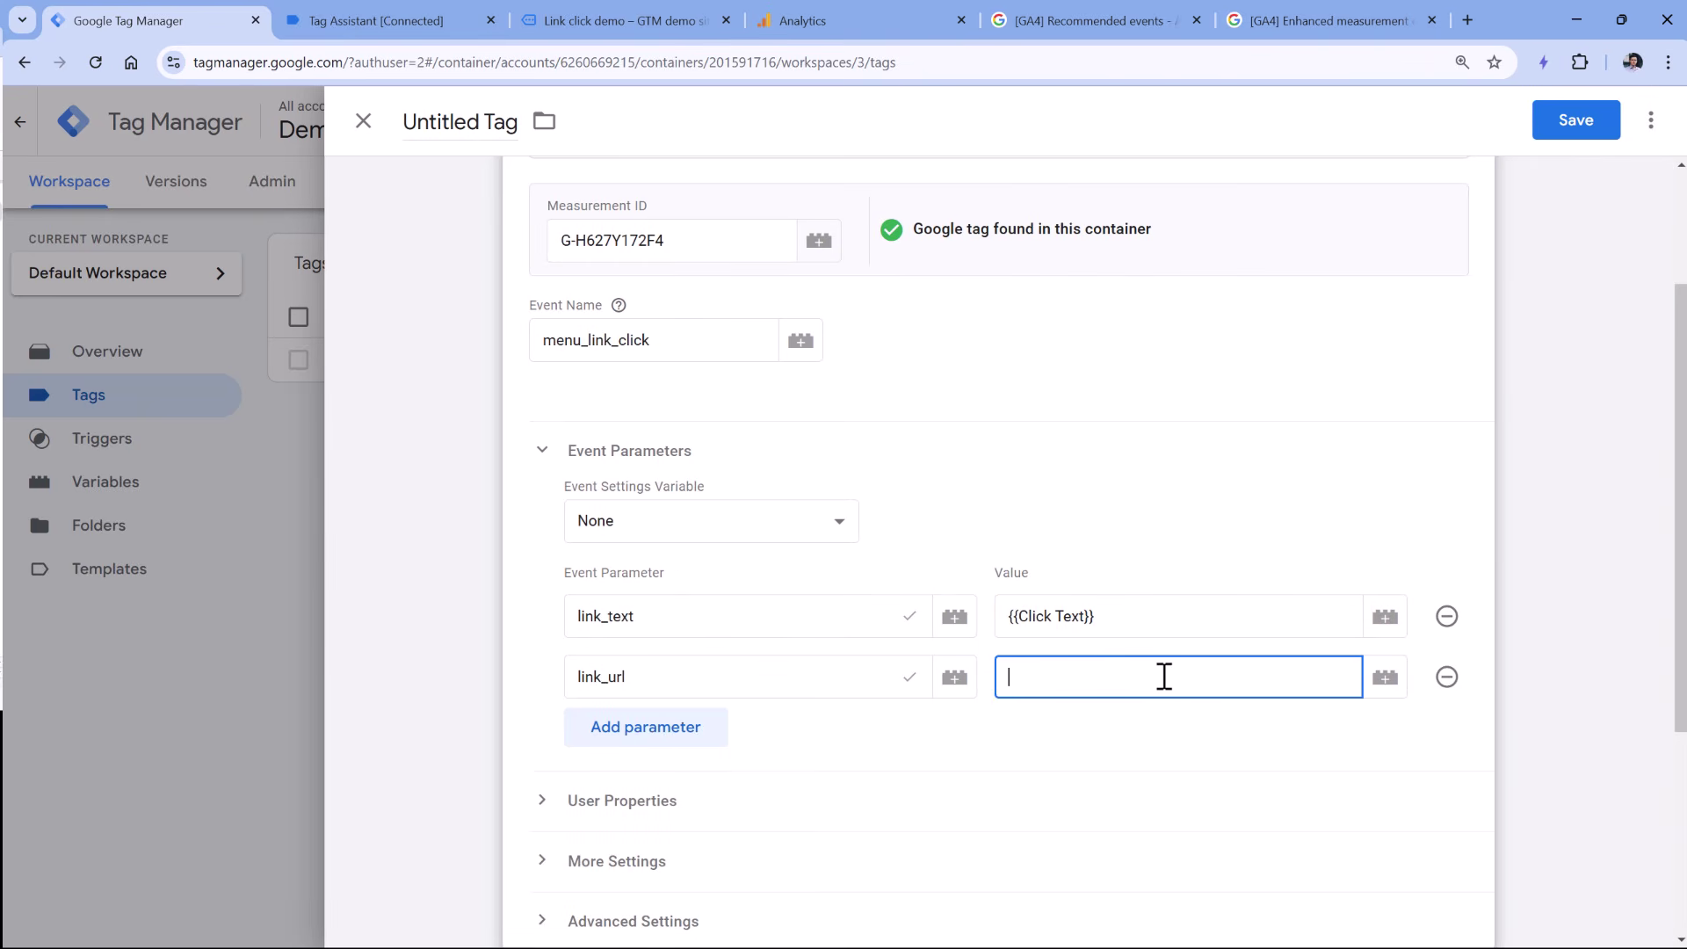
click(1385, 683)
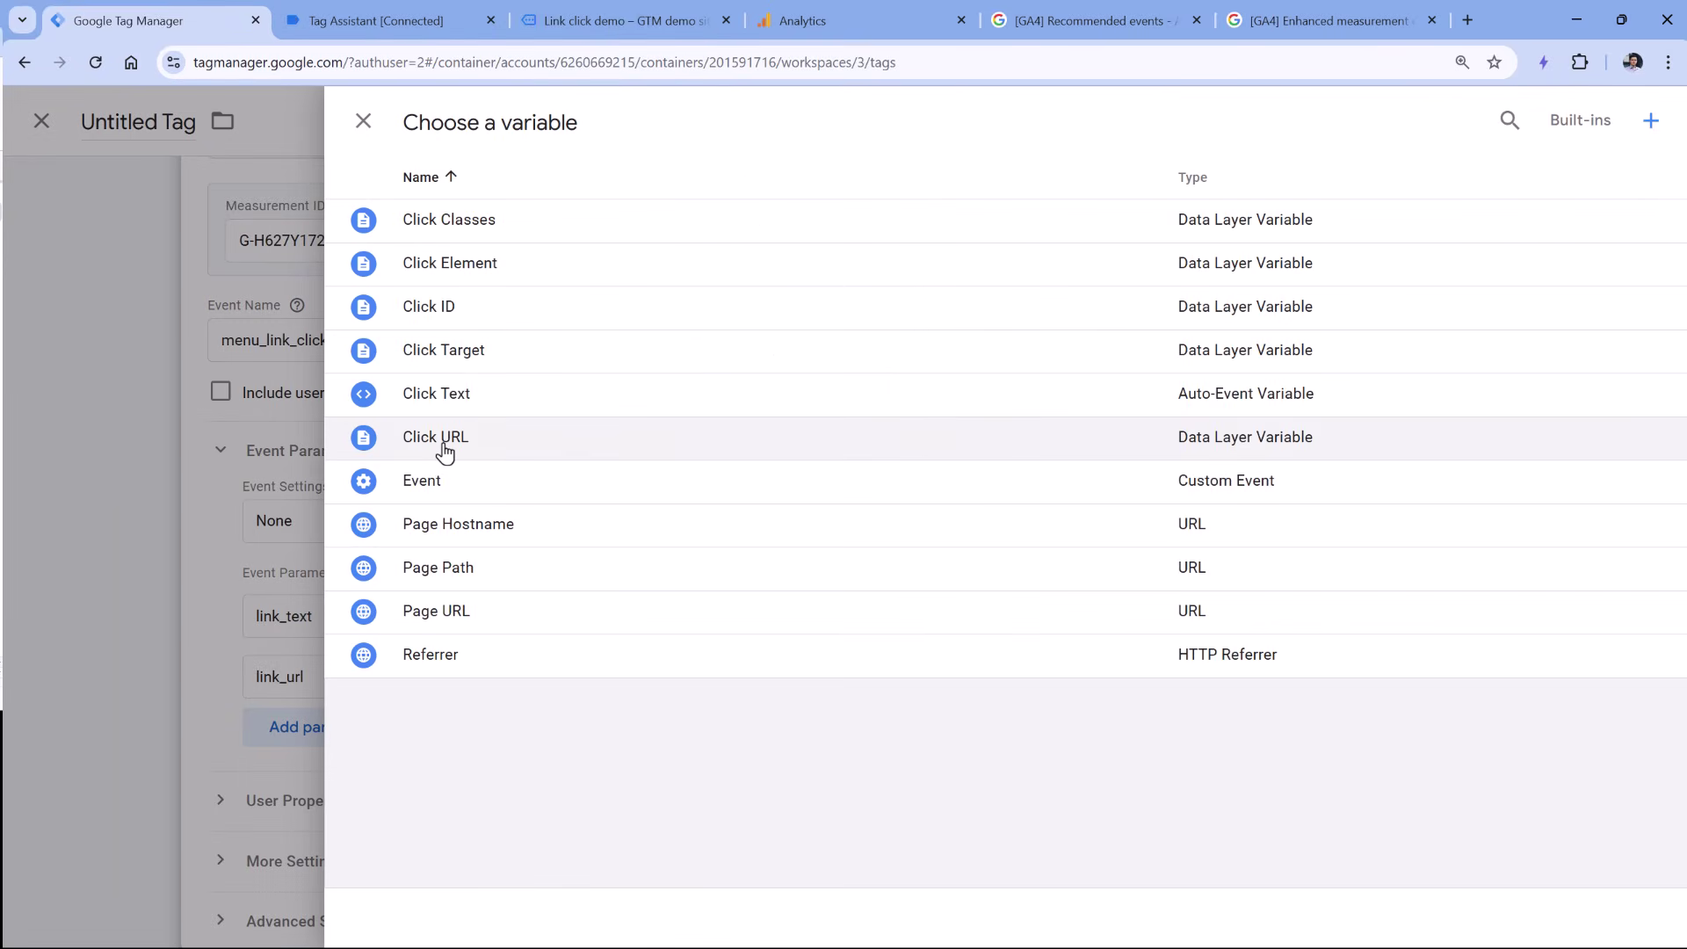
click(444, 450)
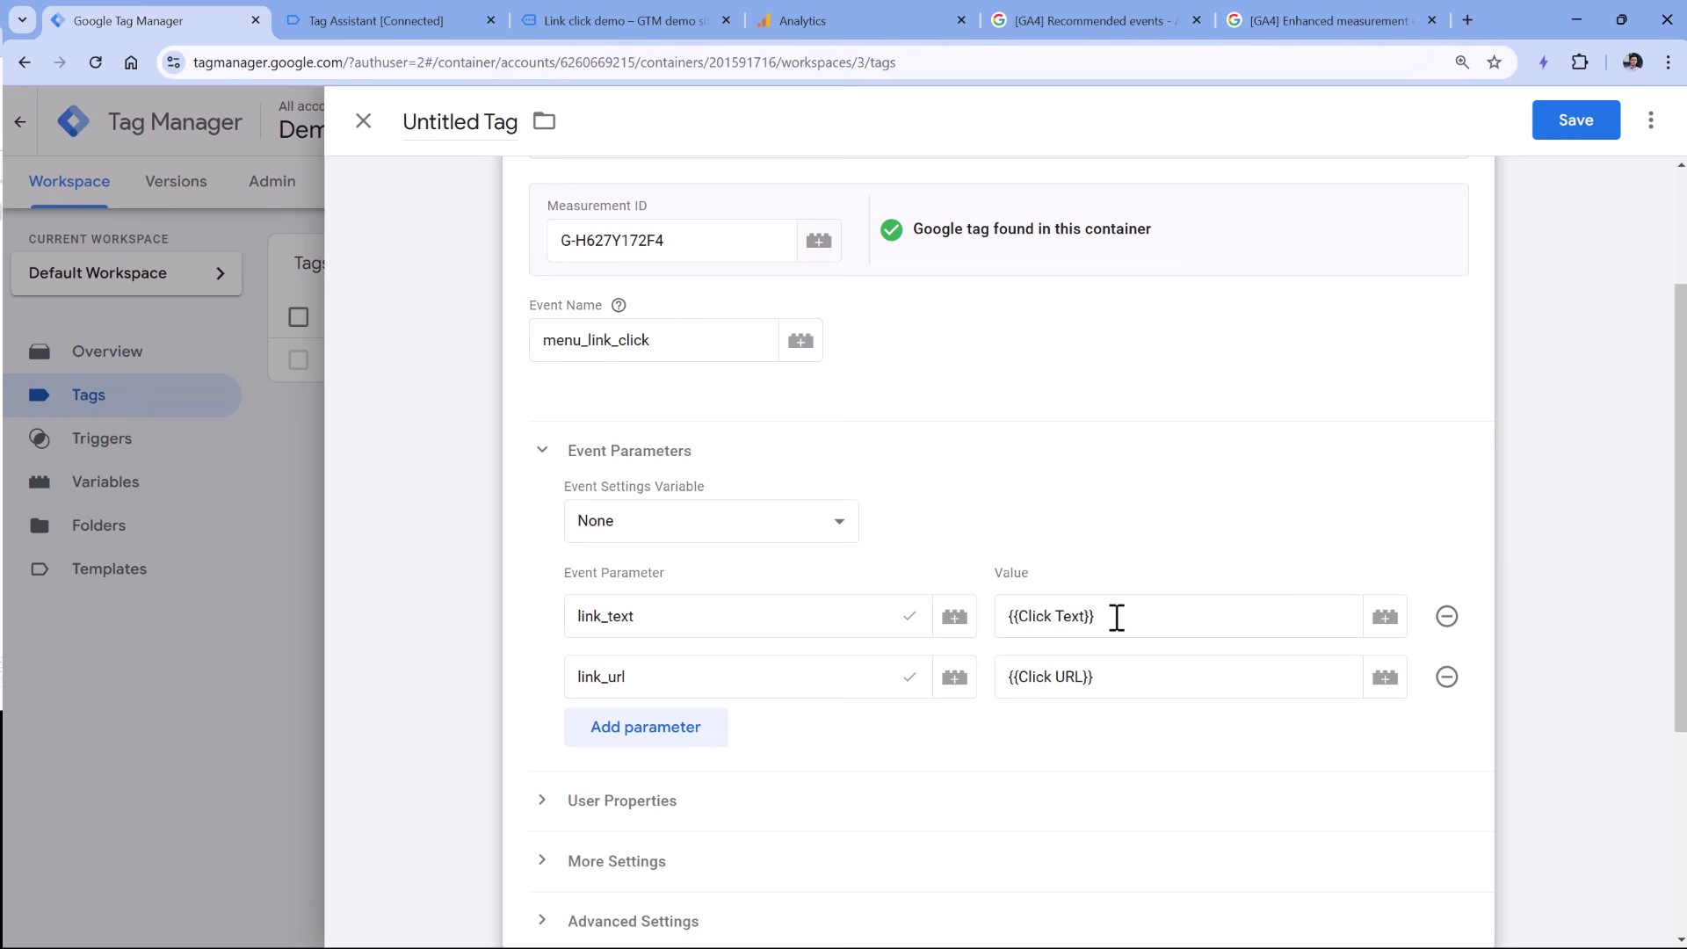
triple_click(1066, 616)
click(879, 615)
drag(624, 615, 567, 624)
click(622, 679)
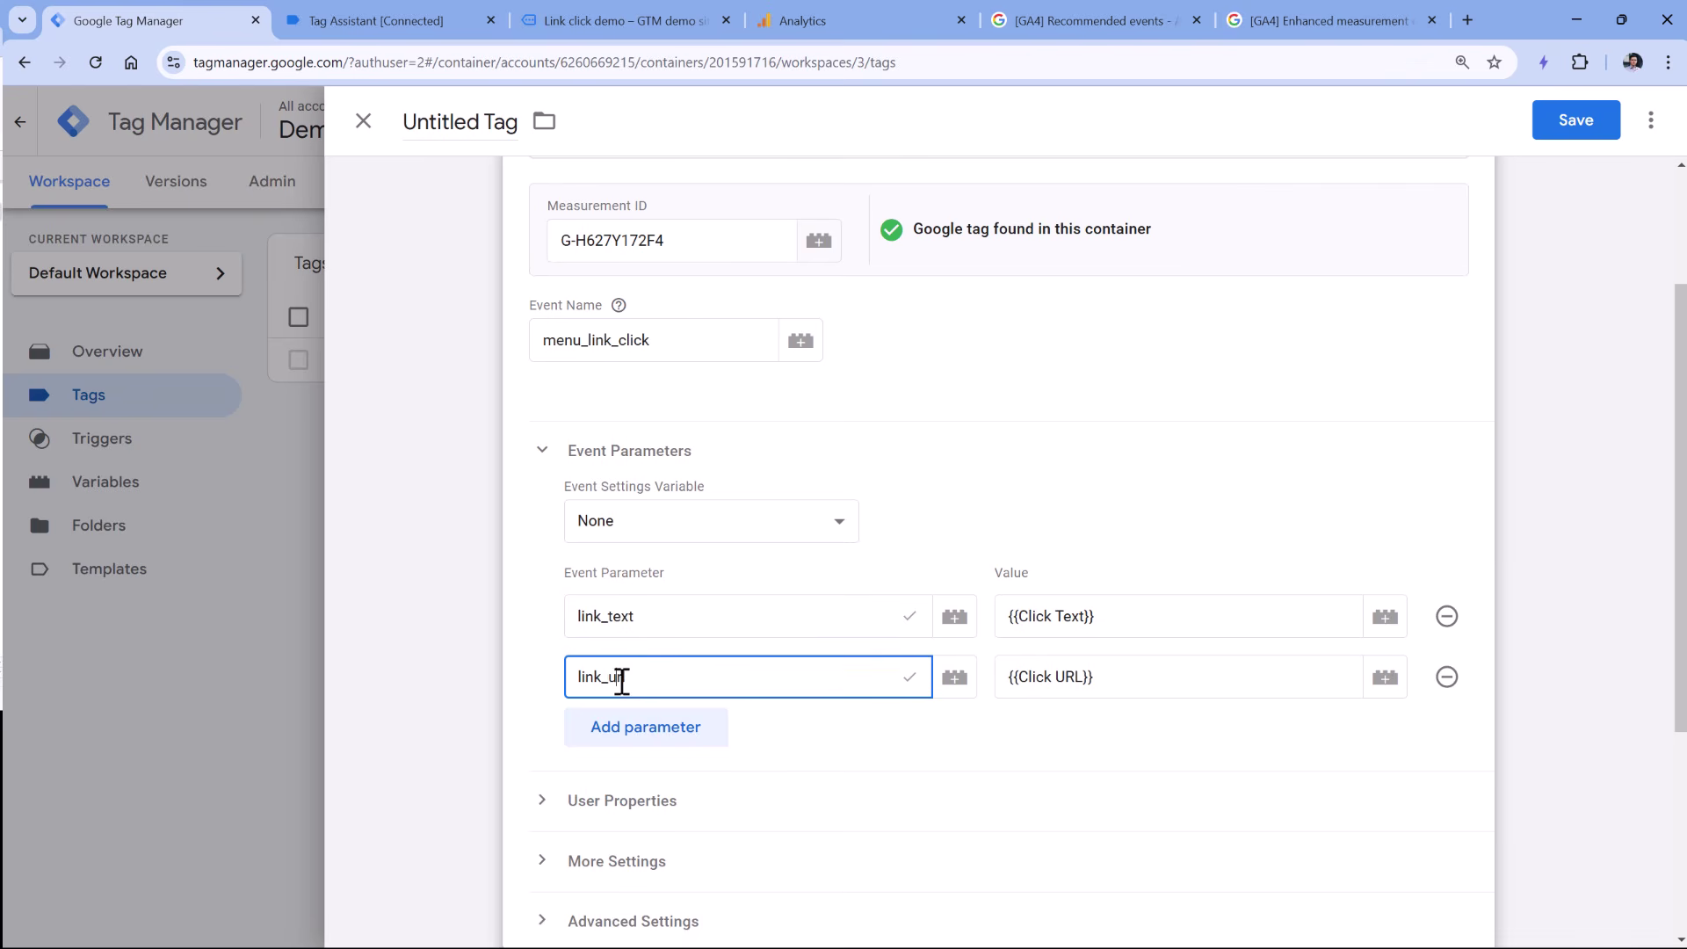
drag(685, 239, 557, 239)
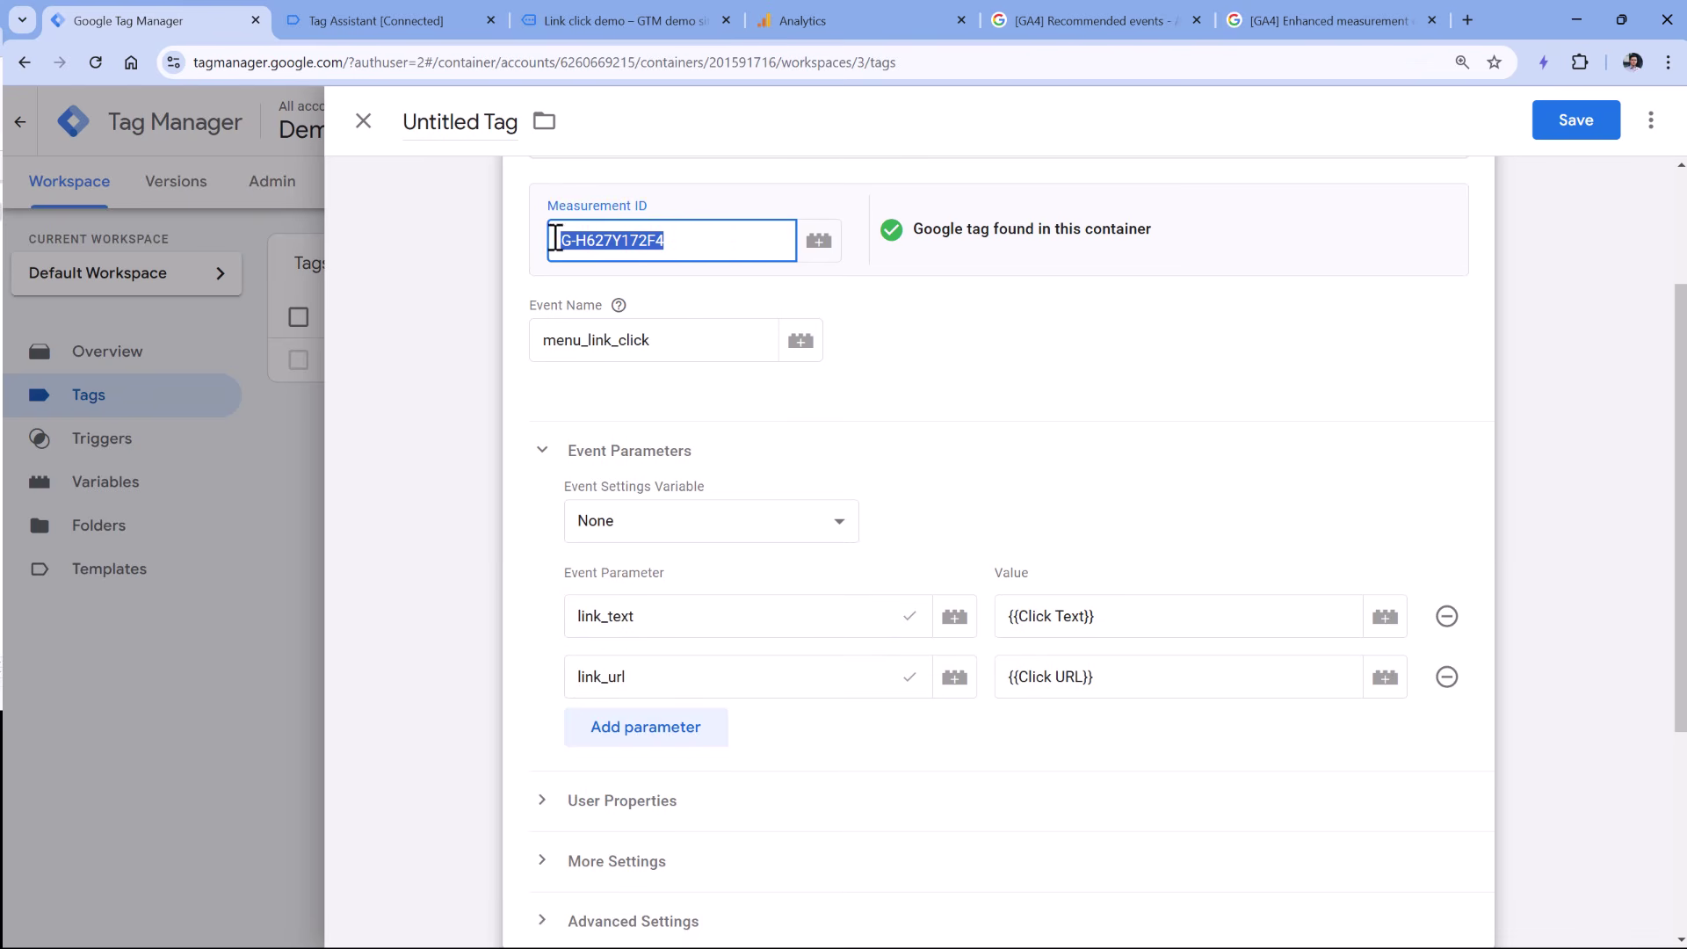
Assign the Link click - menu item trigger to the tag.
scroll(966, 334, down, 4)
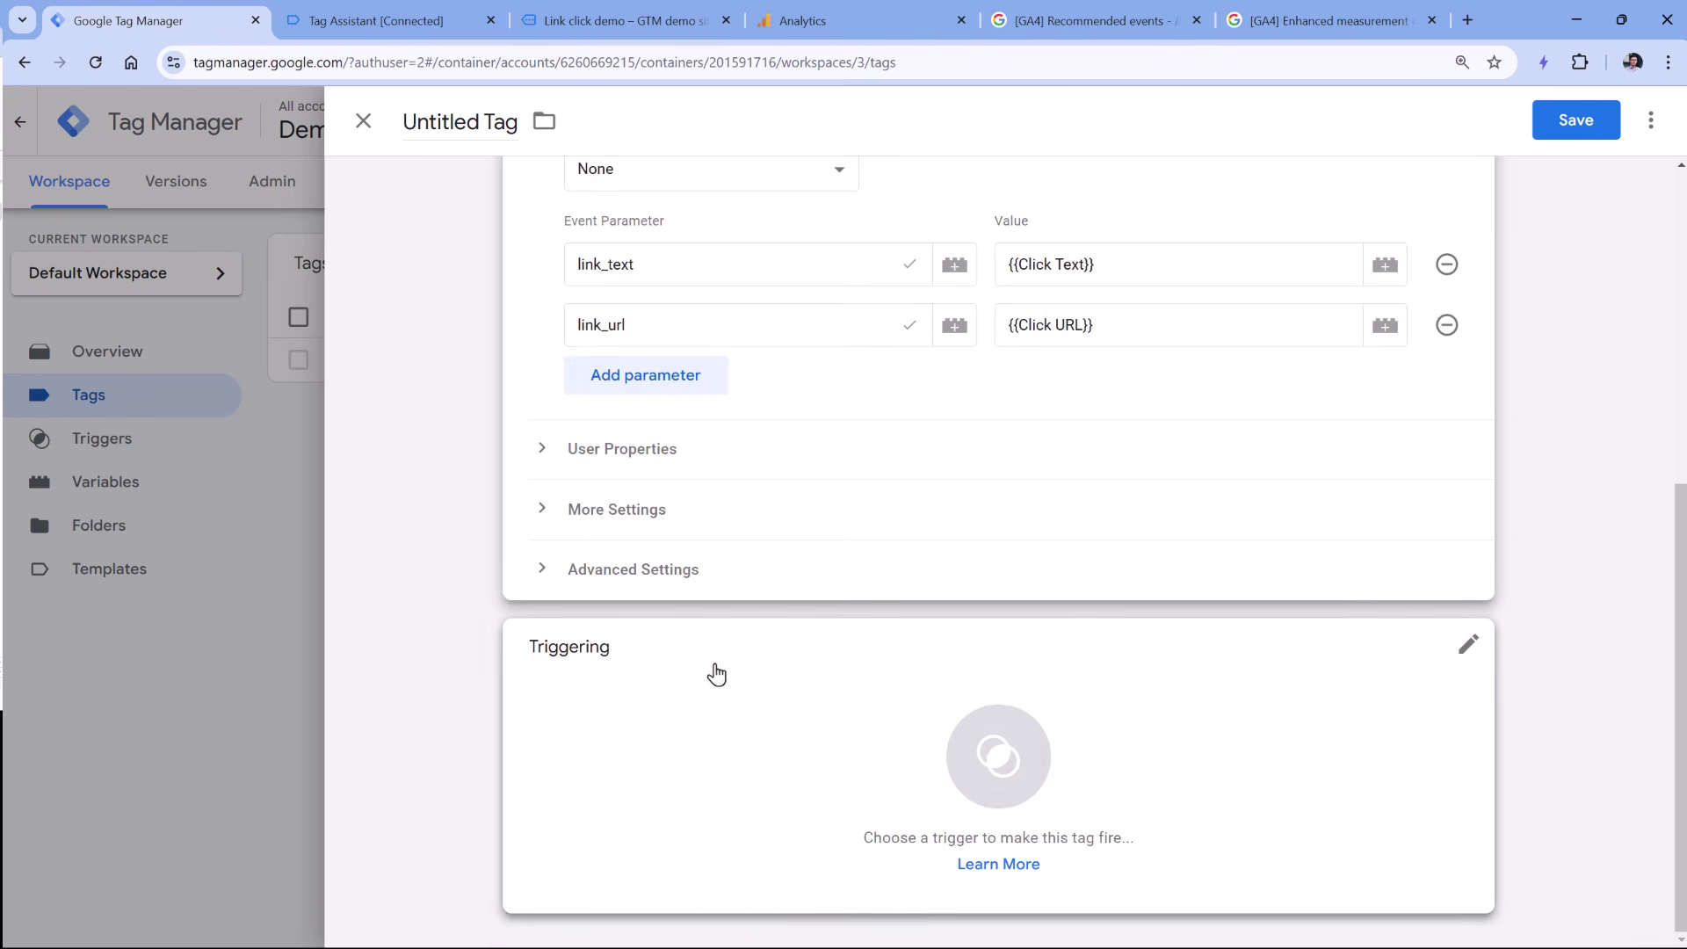
click(856, 694)
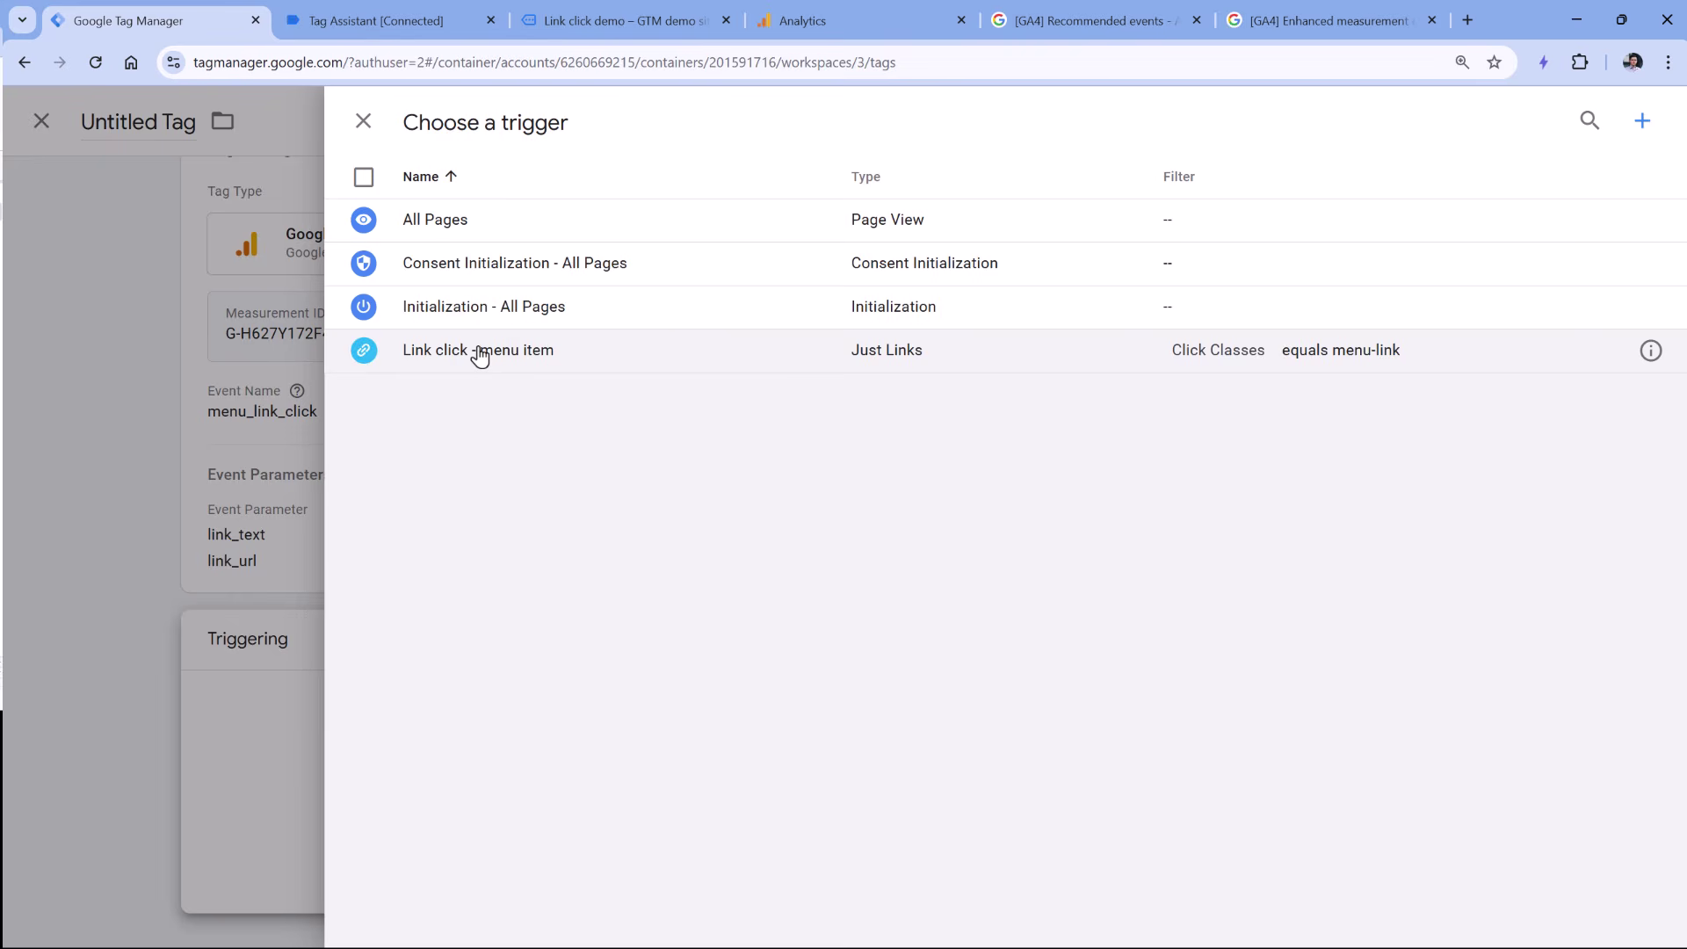
click(480, 352)
Name the tag "GA4 event - menu_link_click" and save it.
click(453, 117)
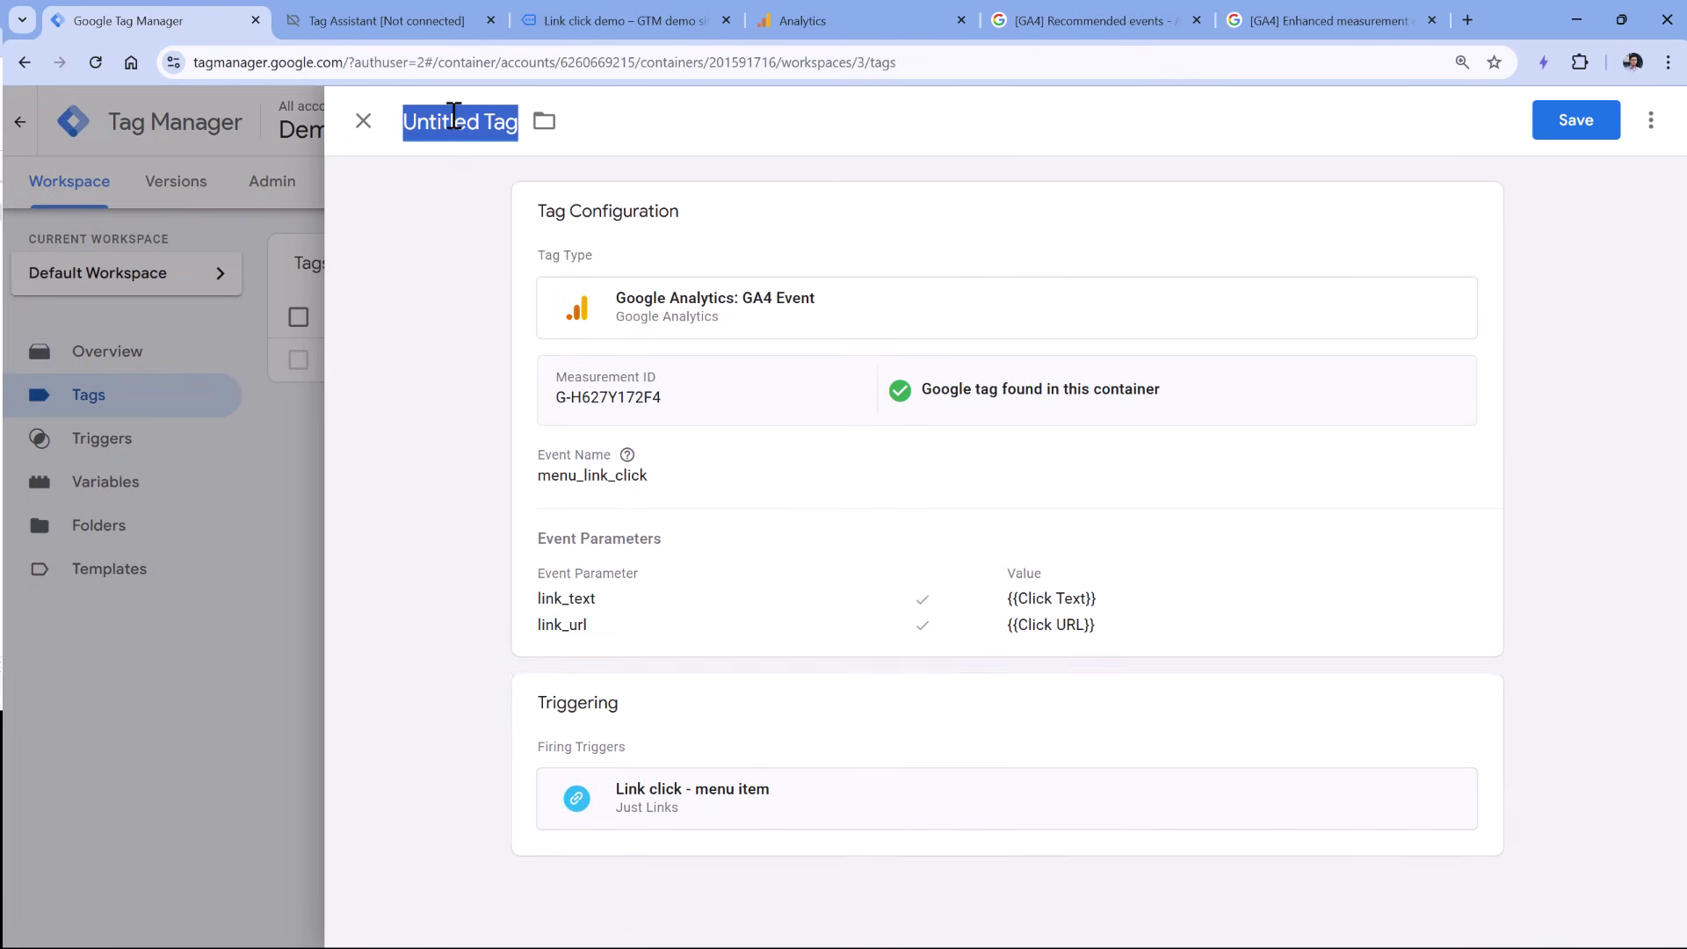
text(GA4)
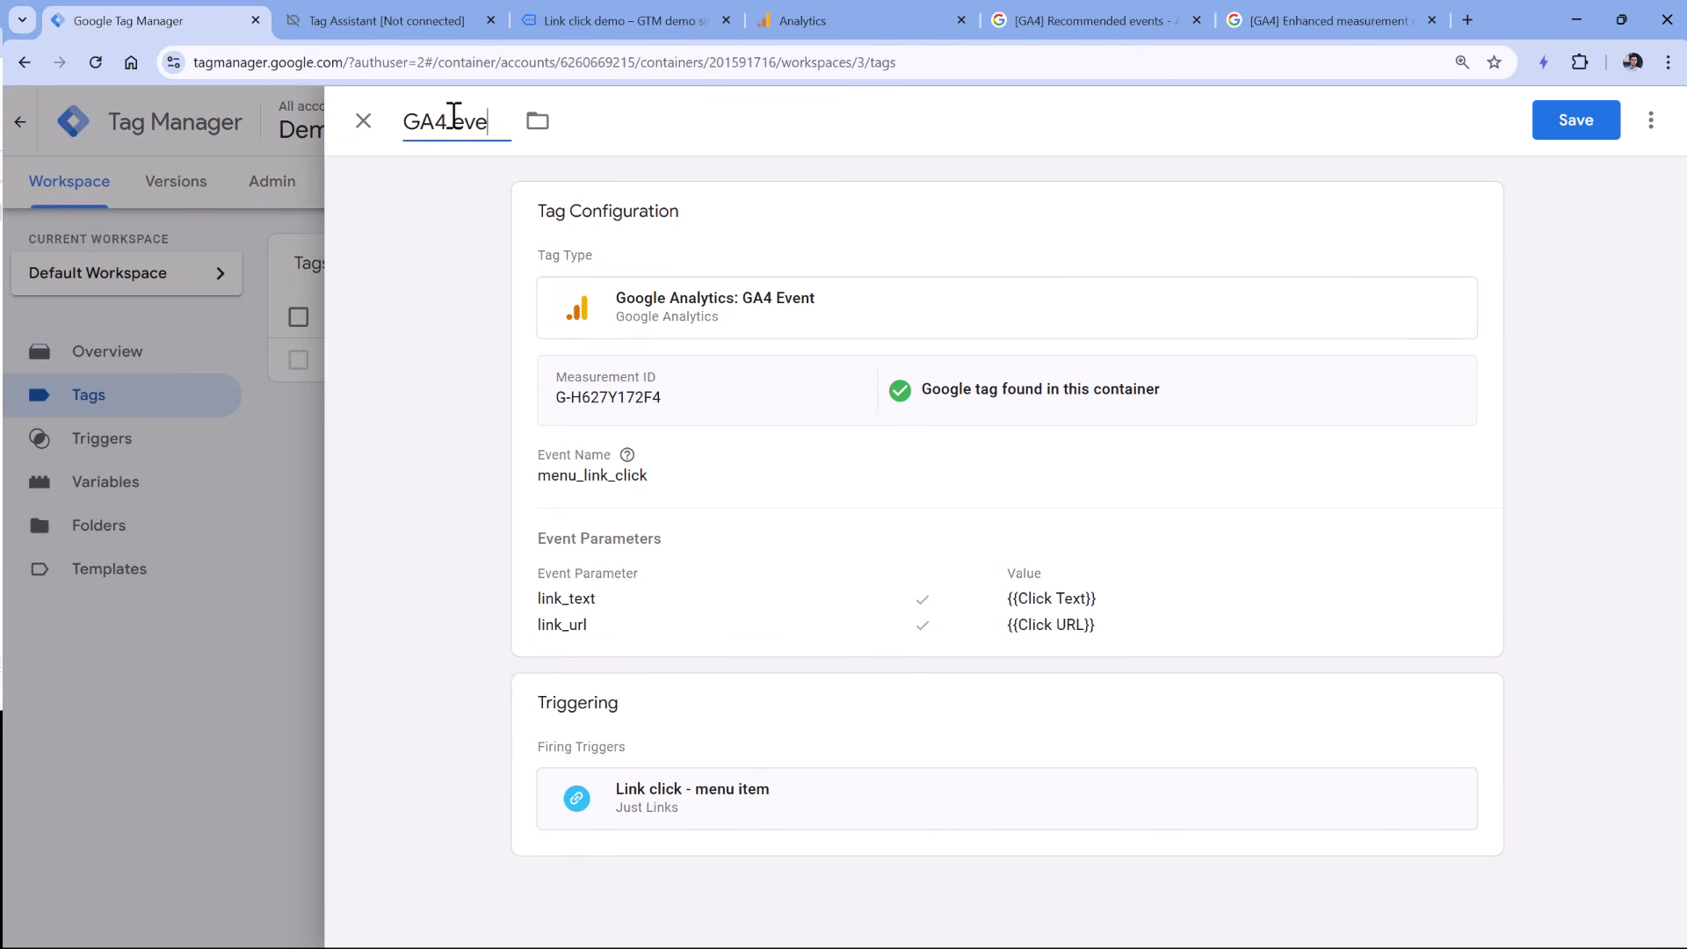
text( Event - menu_link_click)
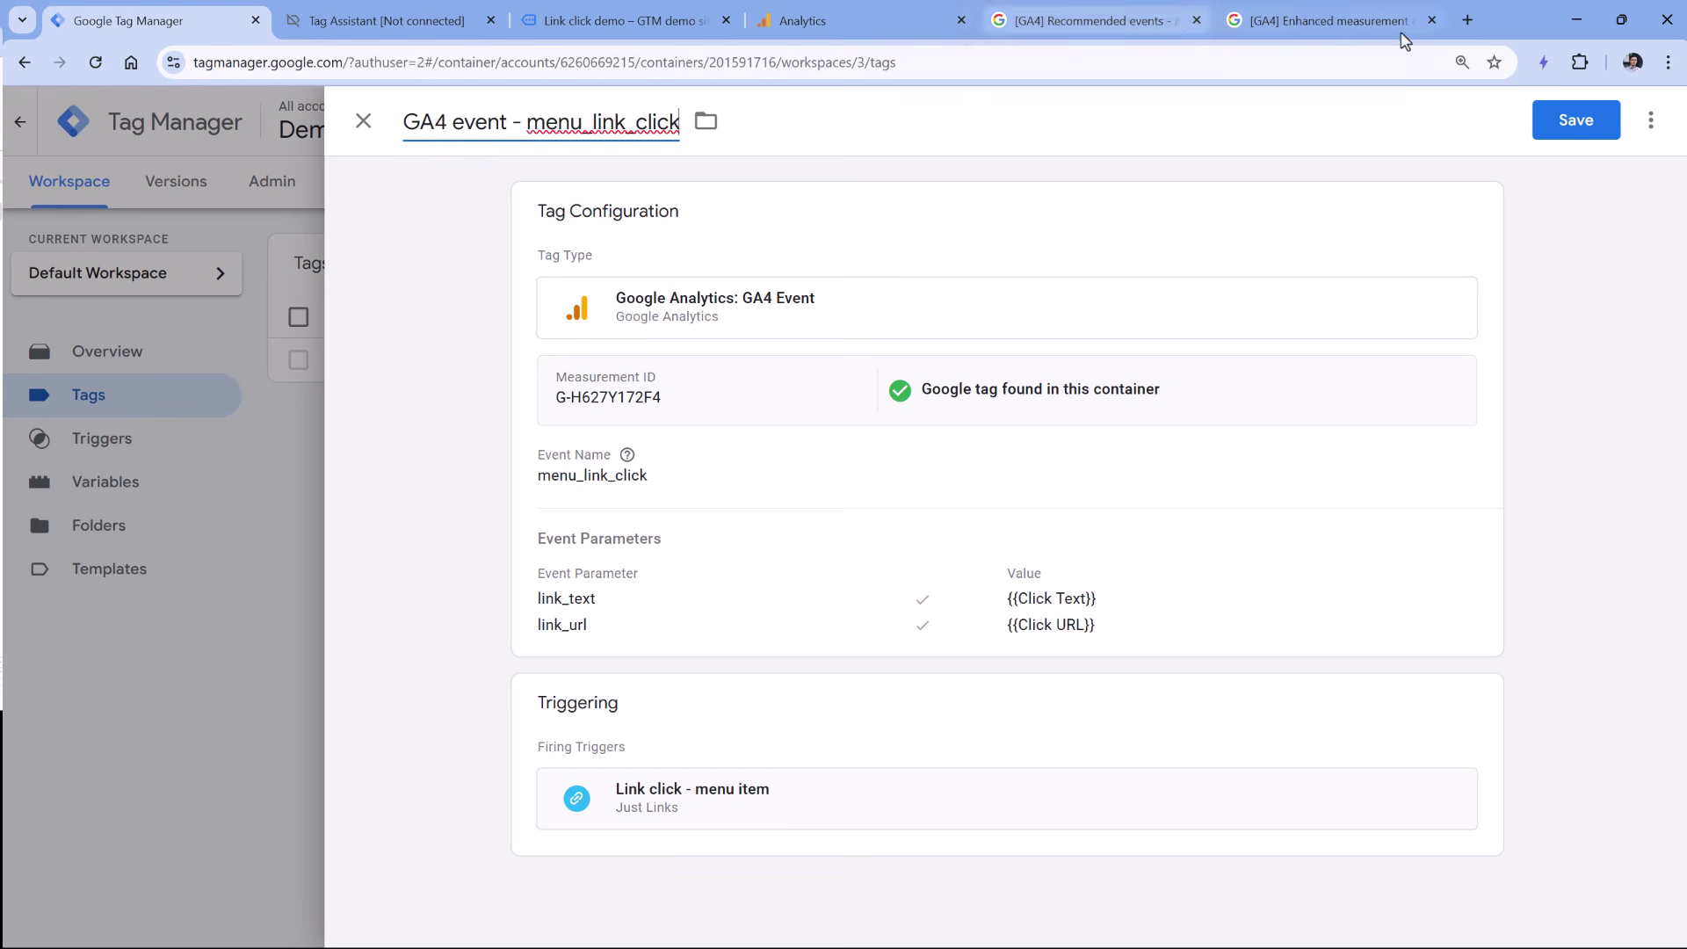
click(1576, 120)
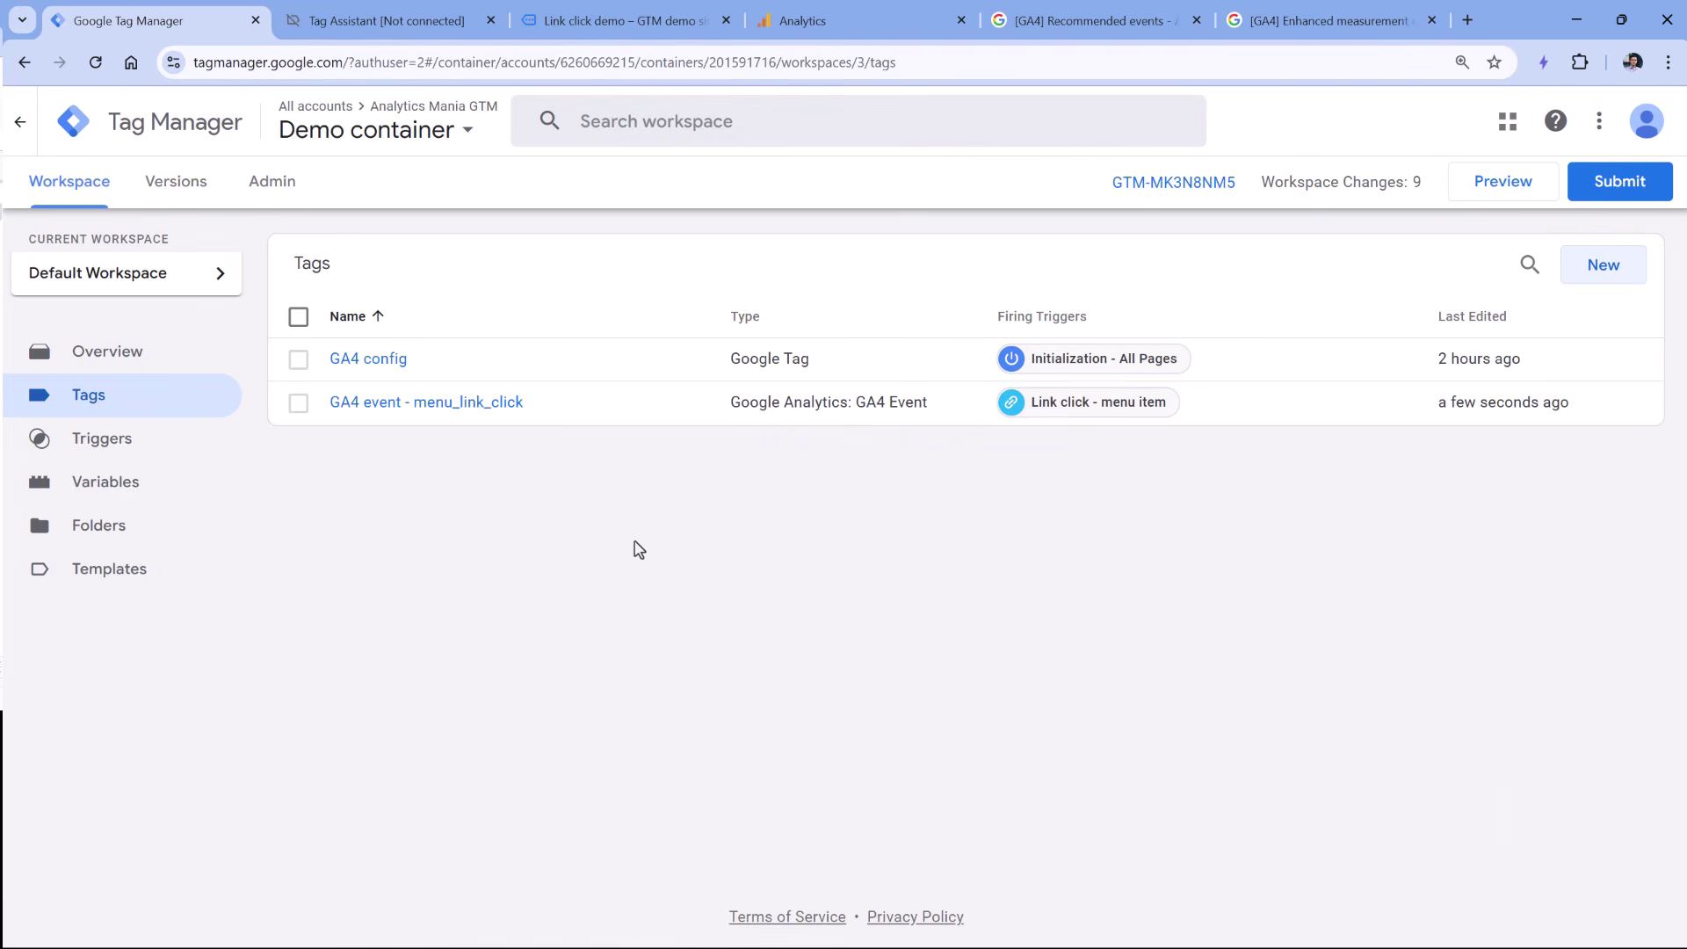
Start preview mode for the container and switch to the connected Link click demo page.
click(1512, 195)
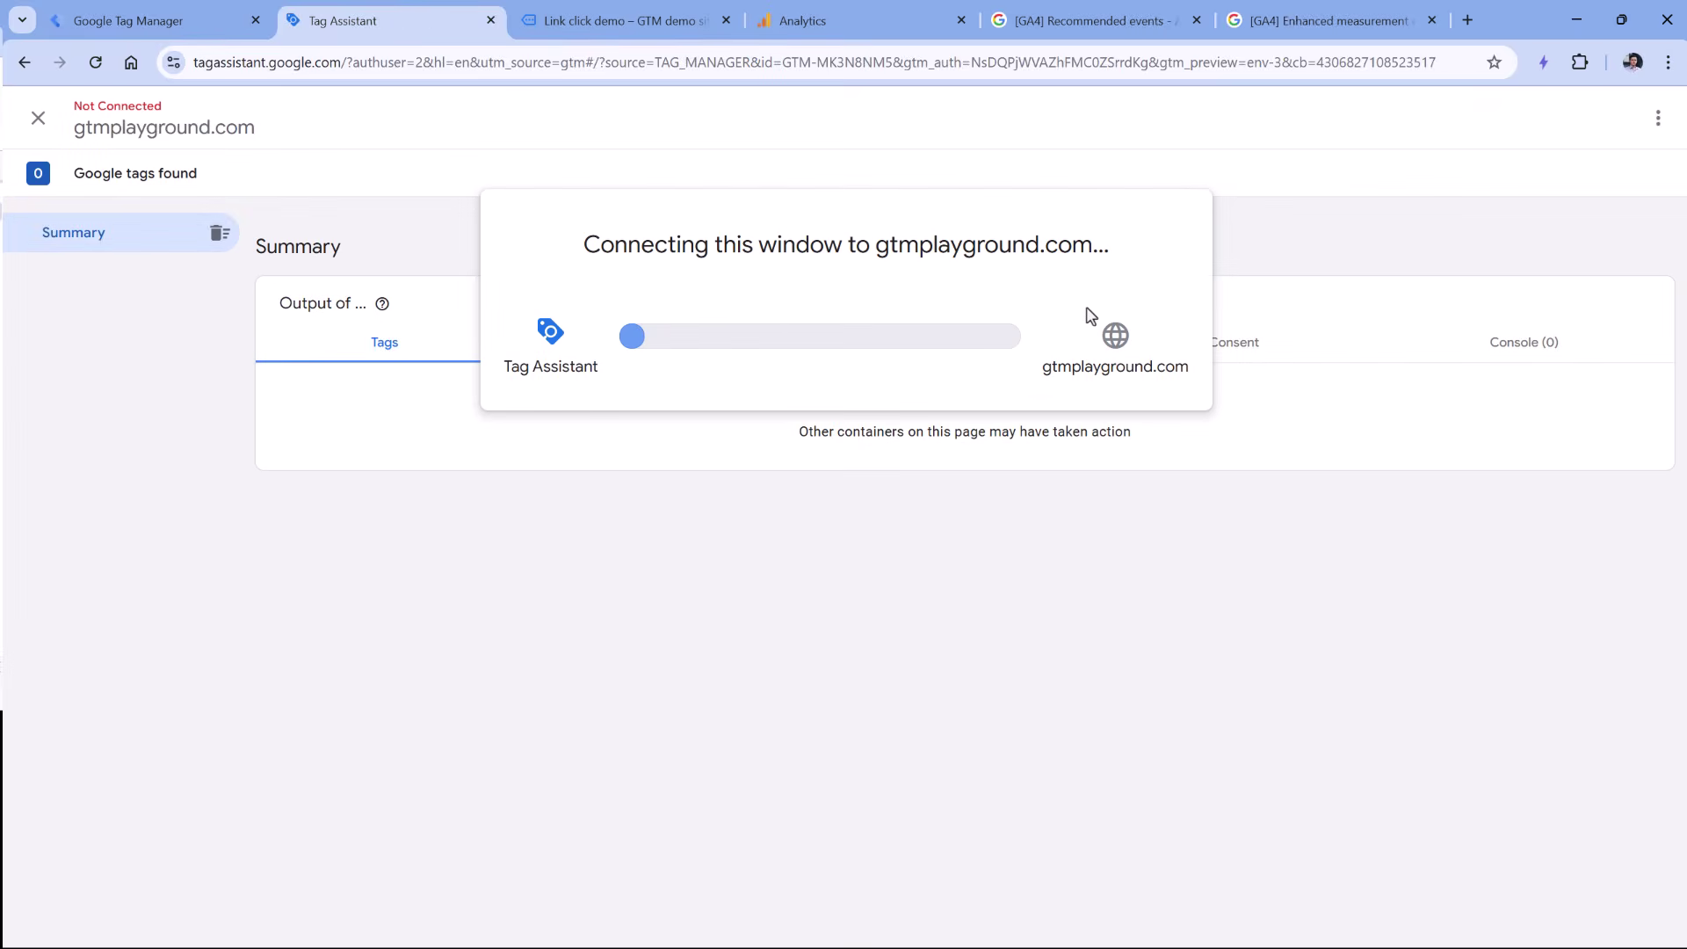
click(820, 464)
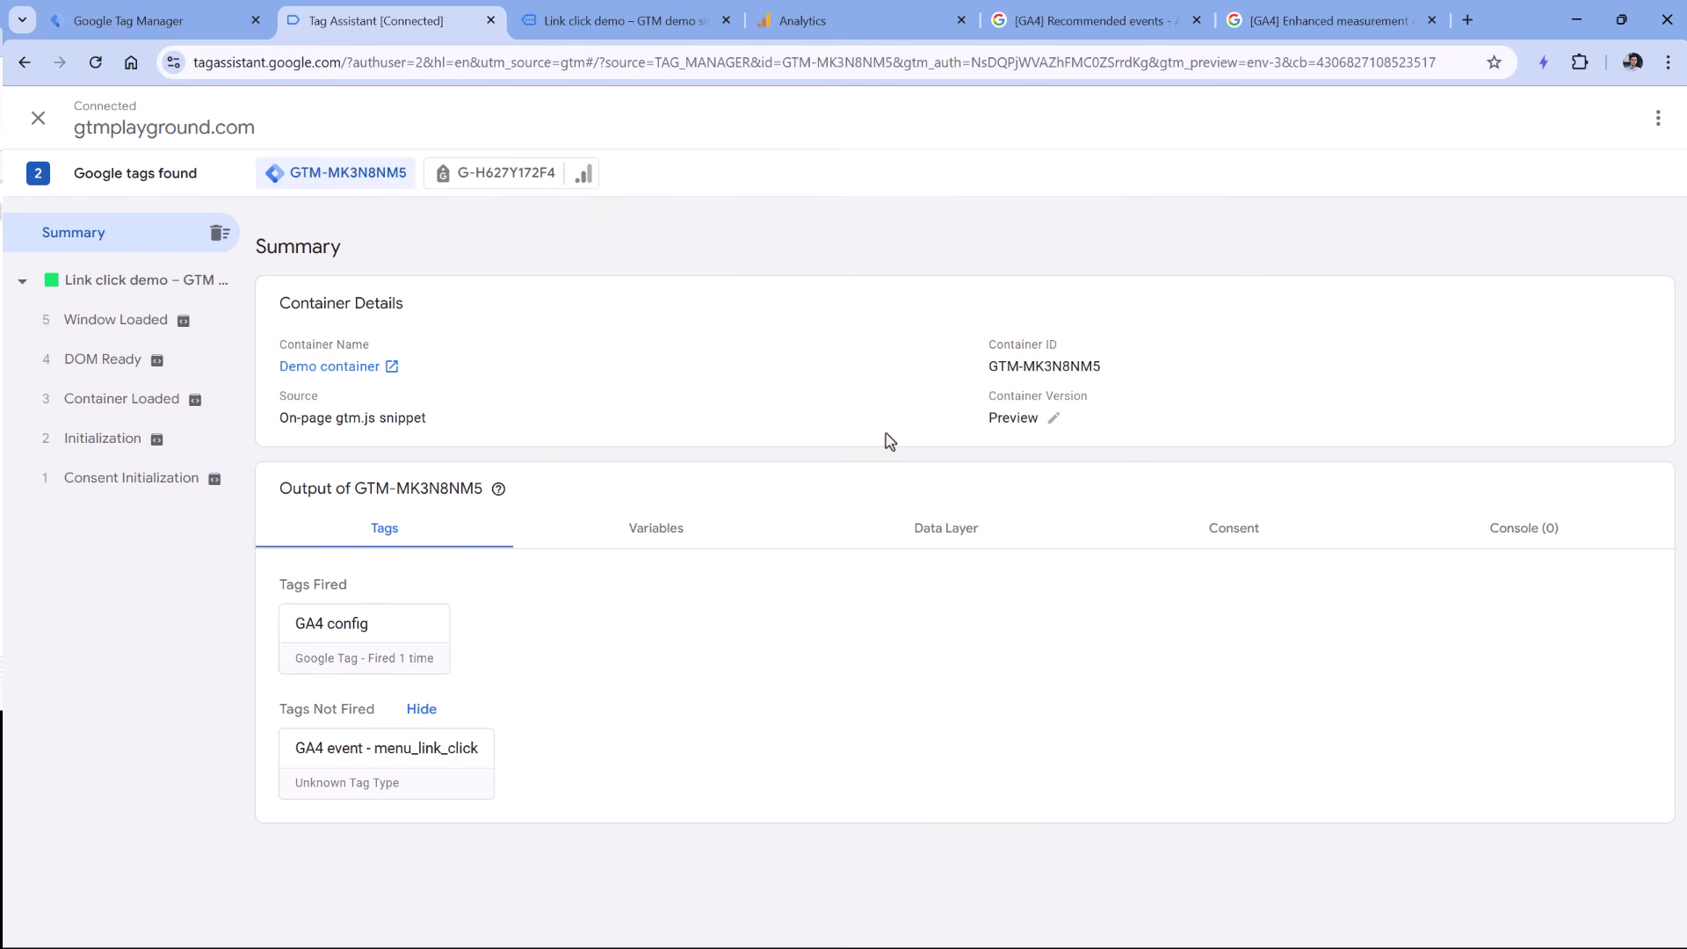
click(619, 21)
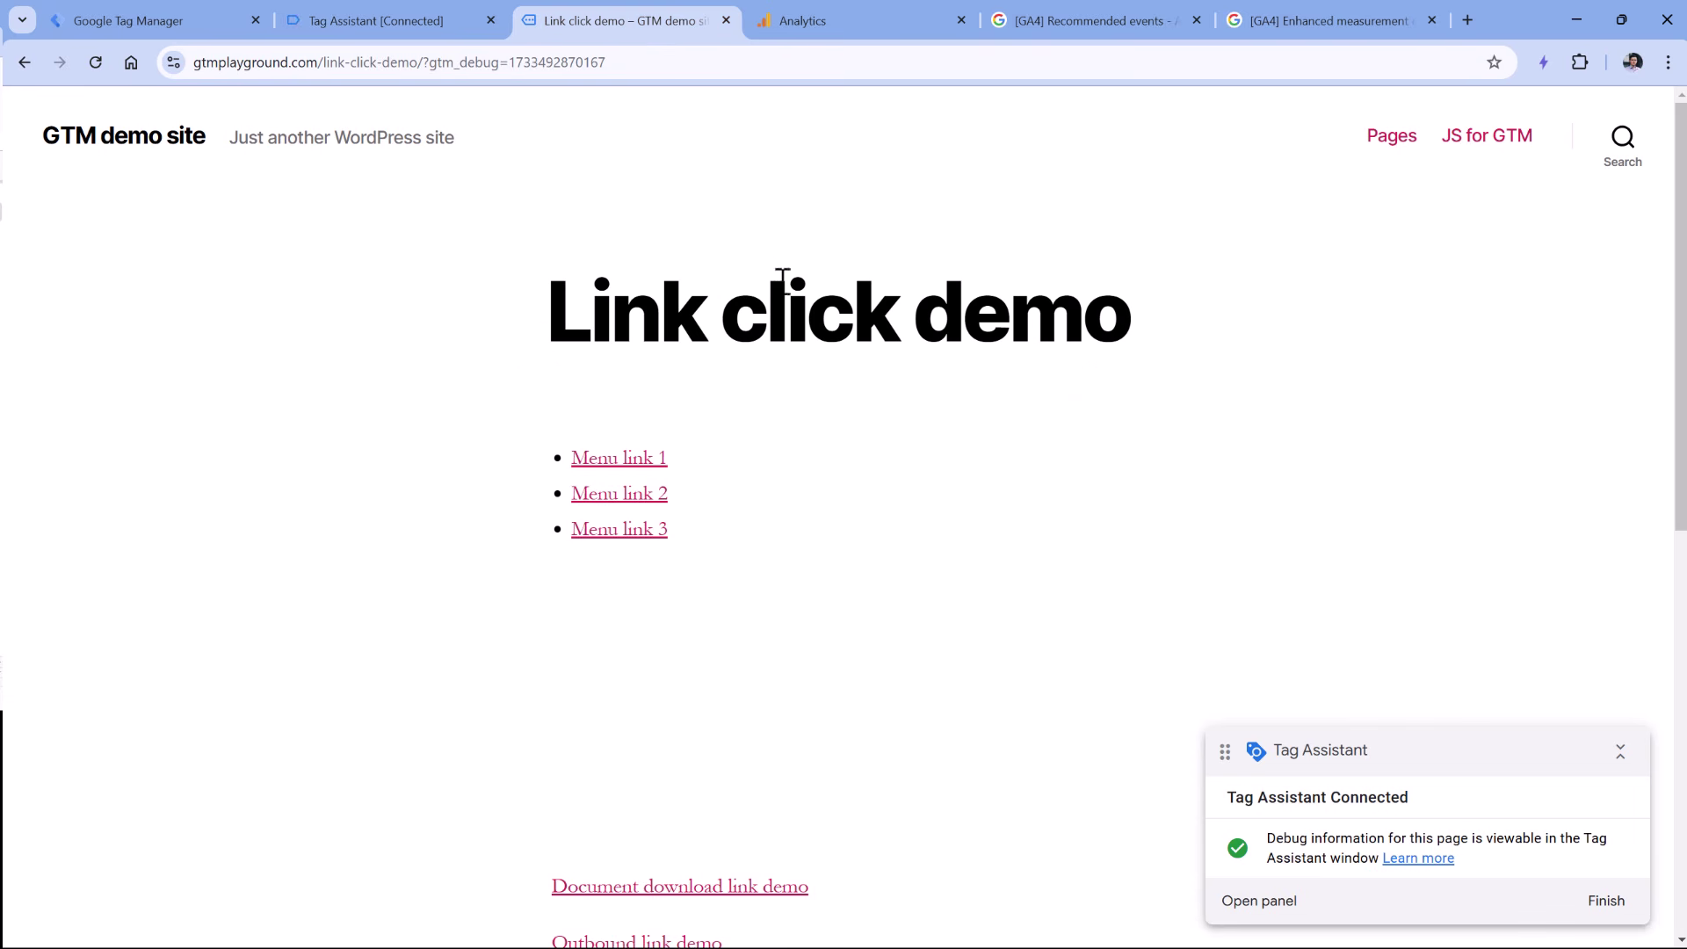
Open Menu link 1, Menu link 2, Menu link 3 and the GTM demo site title link in new tabs, closing those tabs again.
ctrl+click(610, 458)
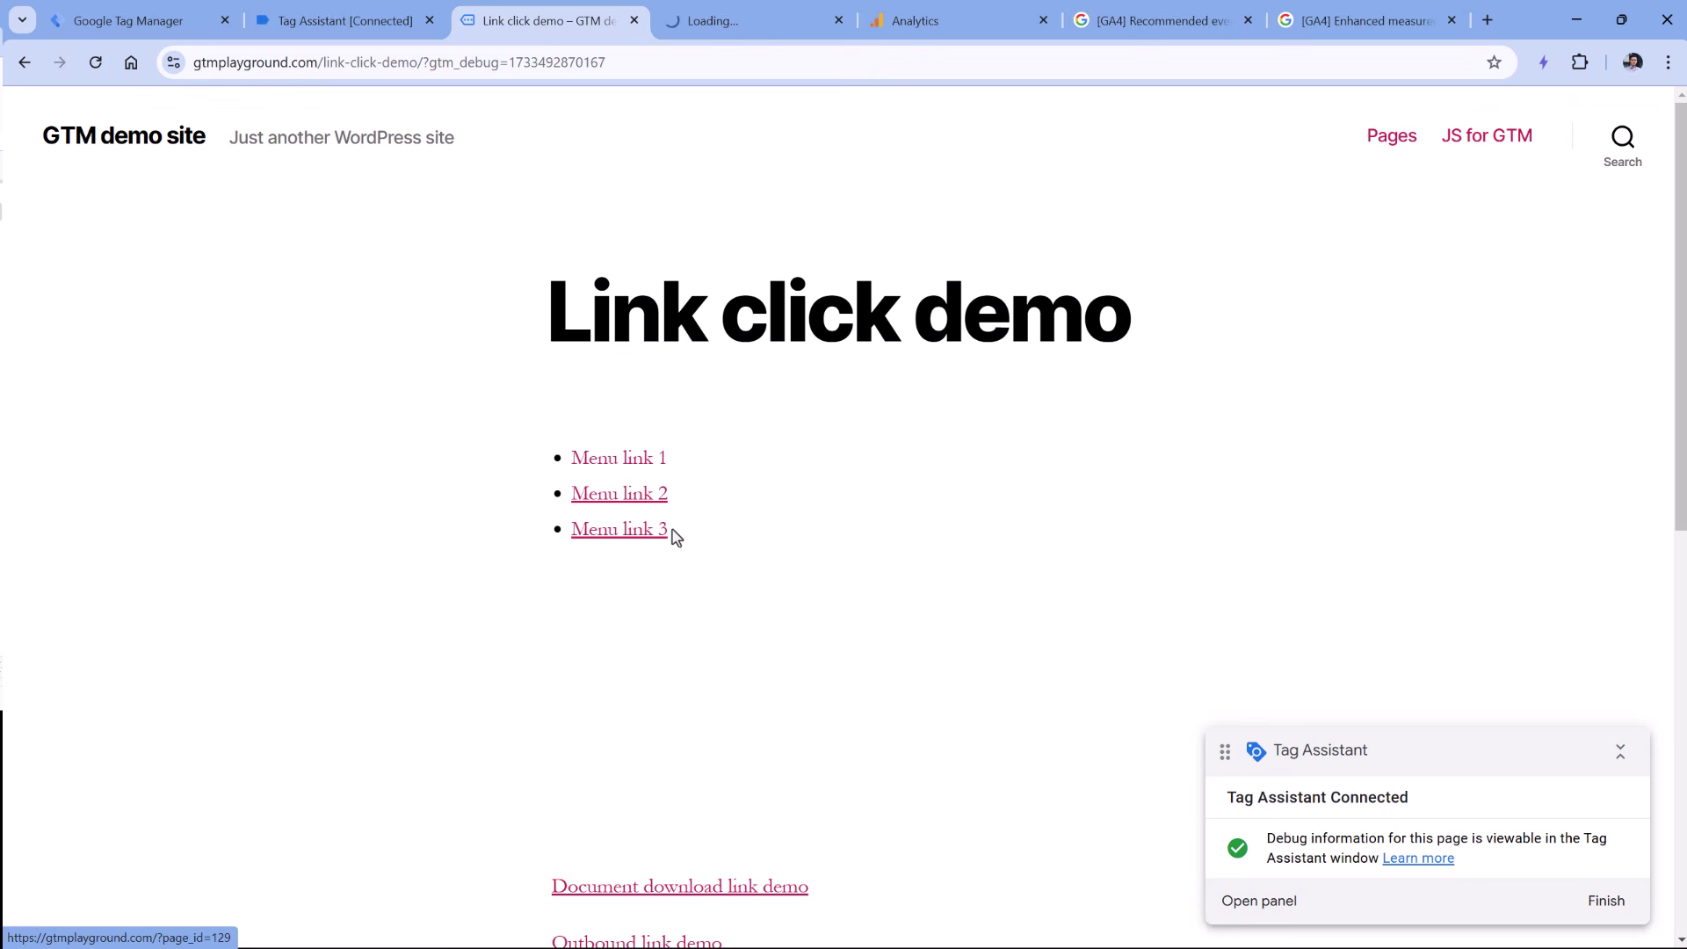
ctrl+click(624, 496)
ctrl+click(598, 548)
click(657, 19)
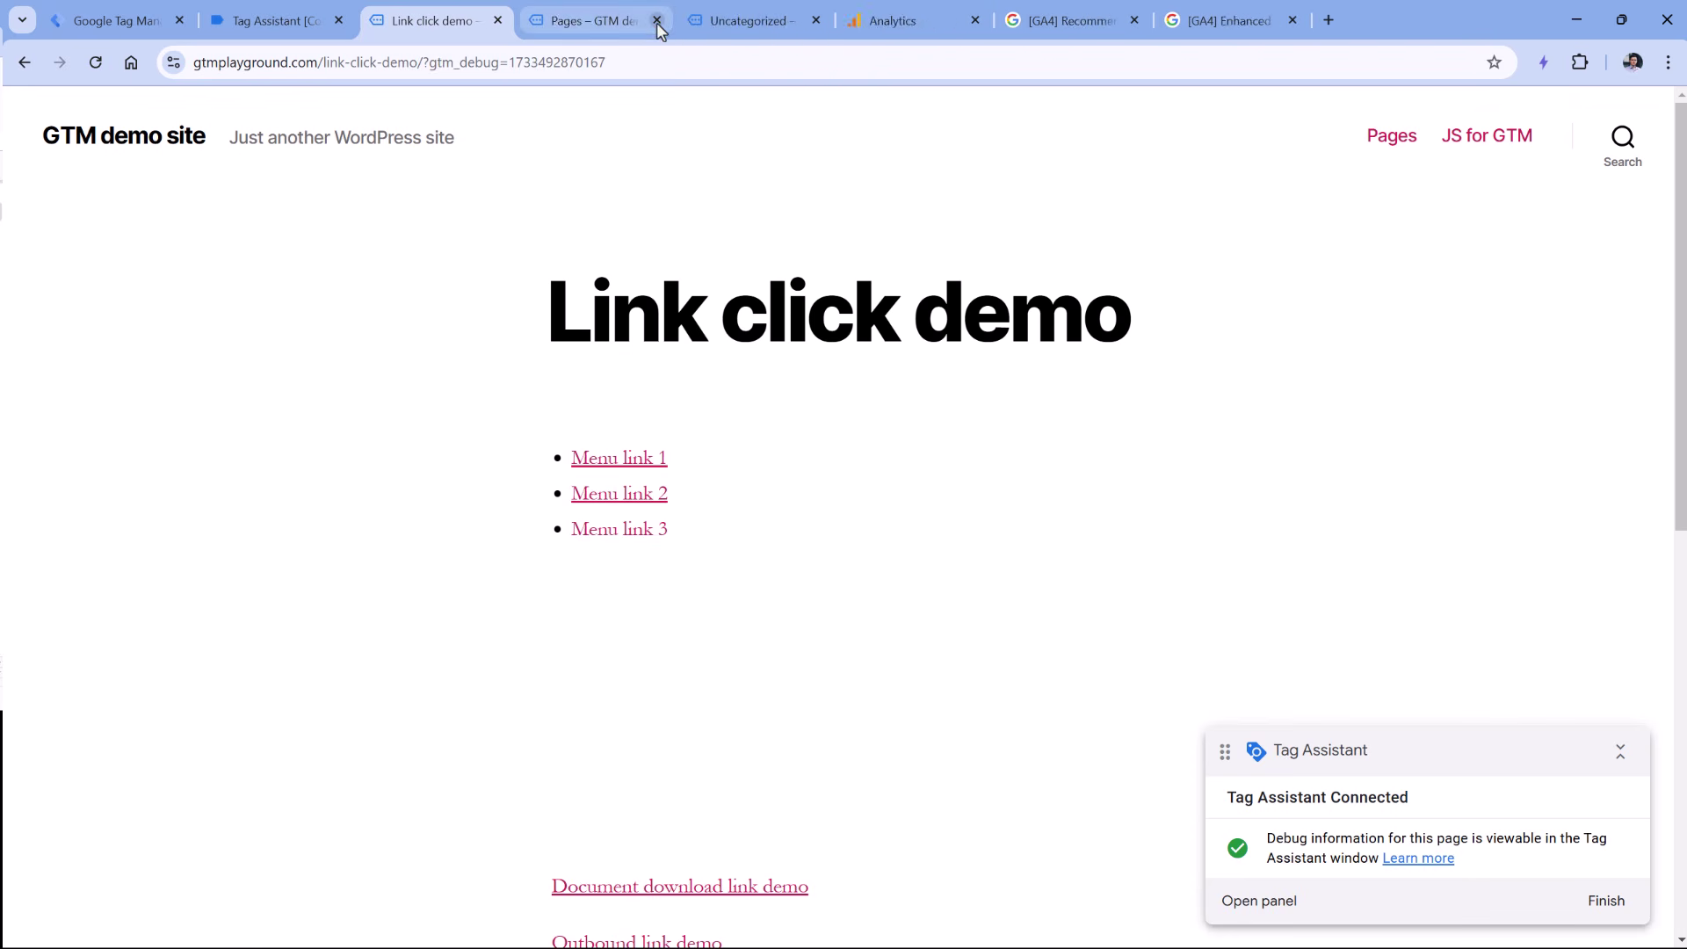
click(656, 22)
click(656, 19)
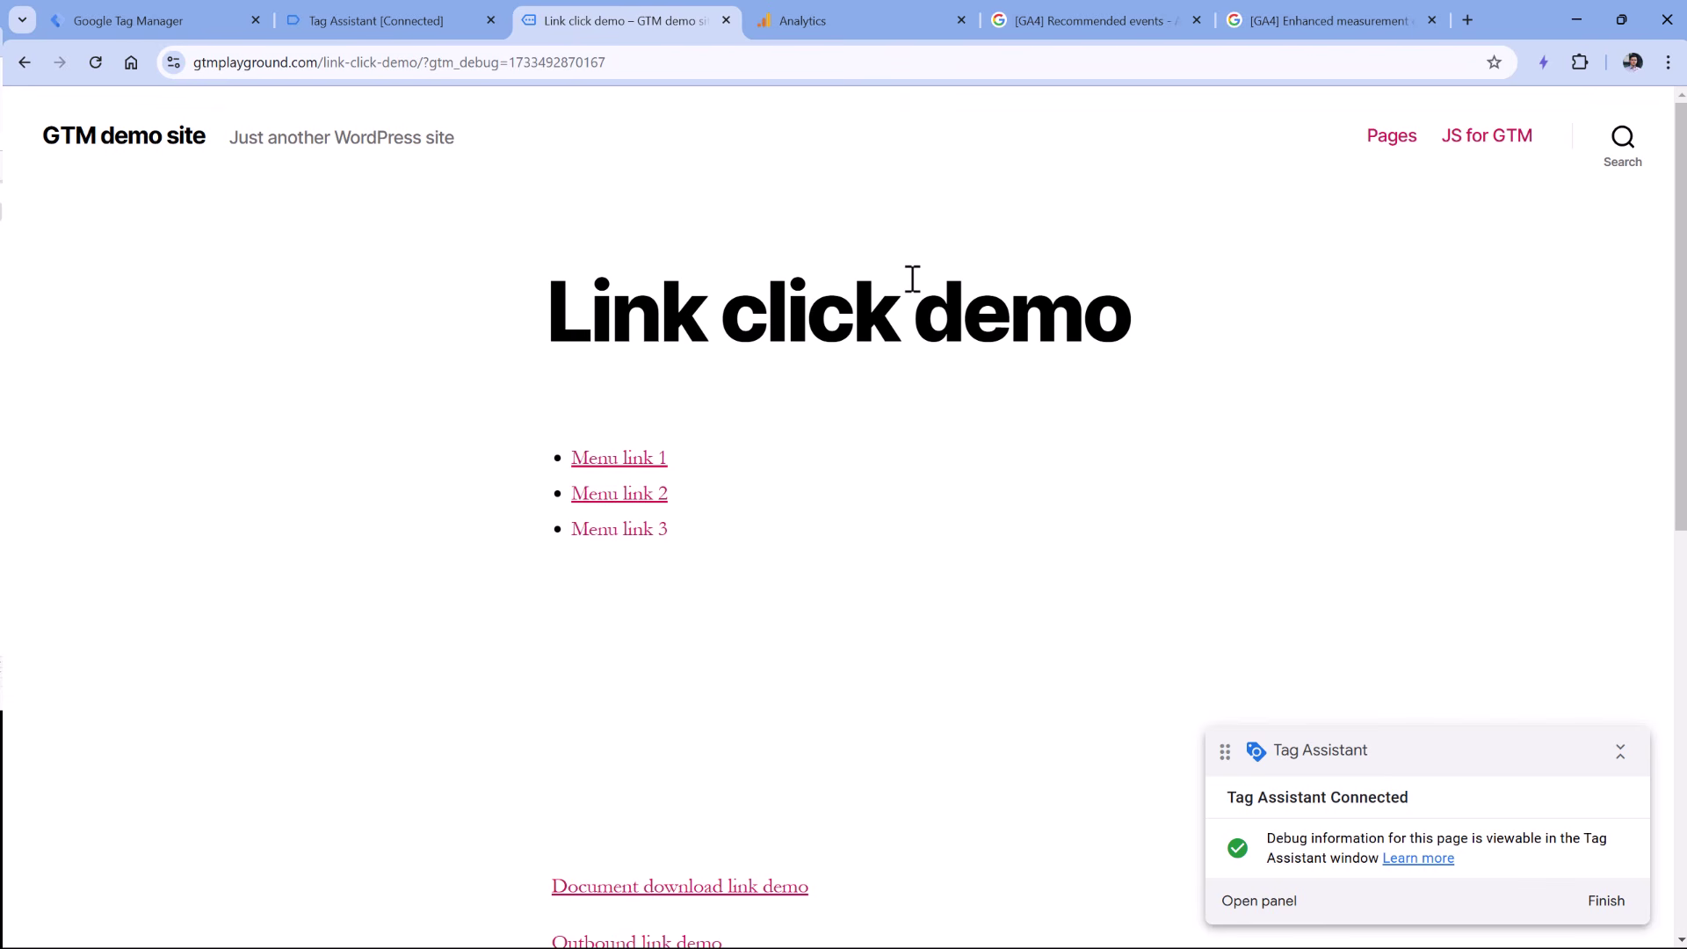
ctrl+click(123, 145)
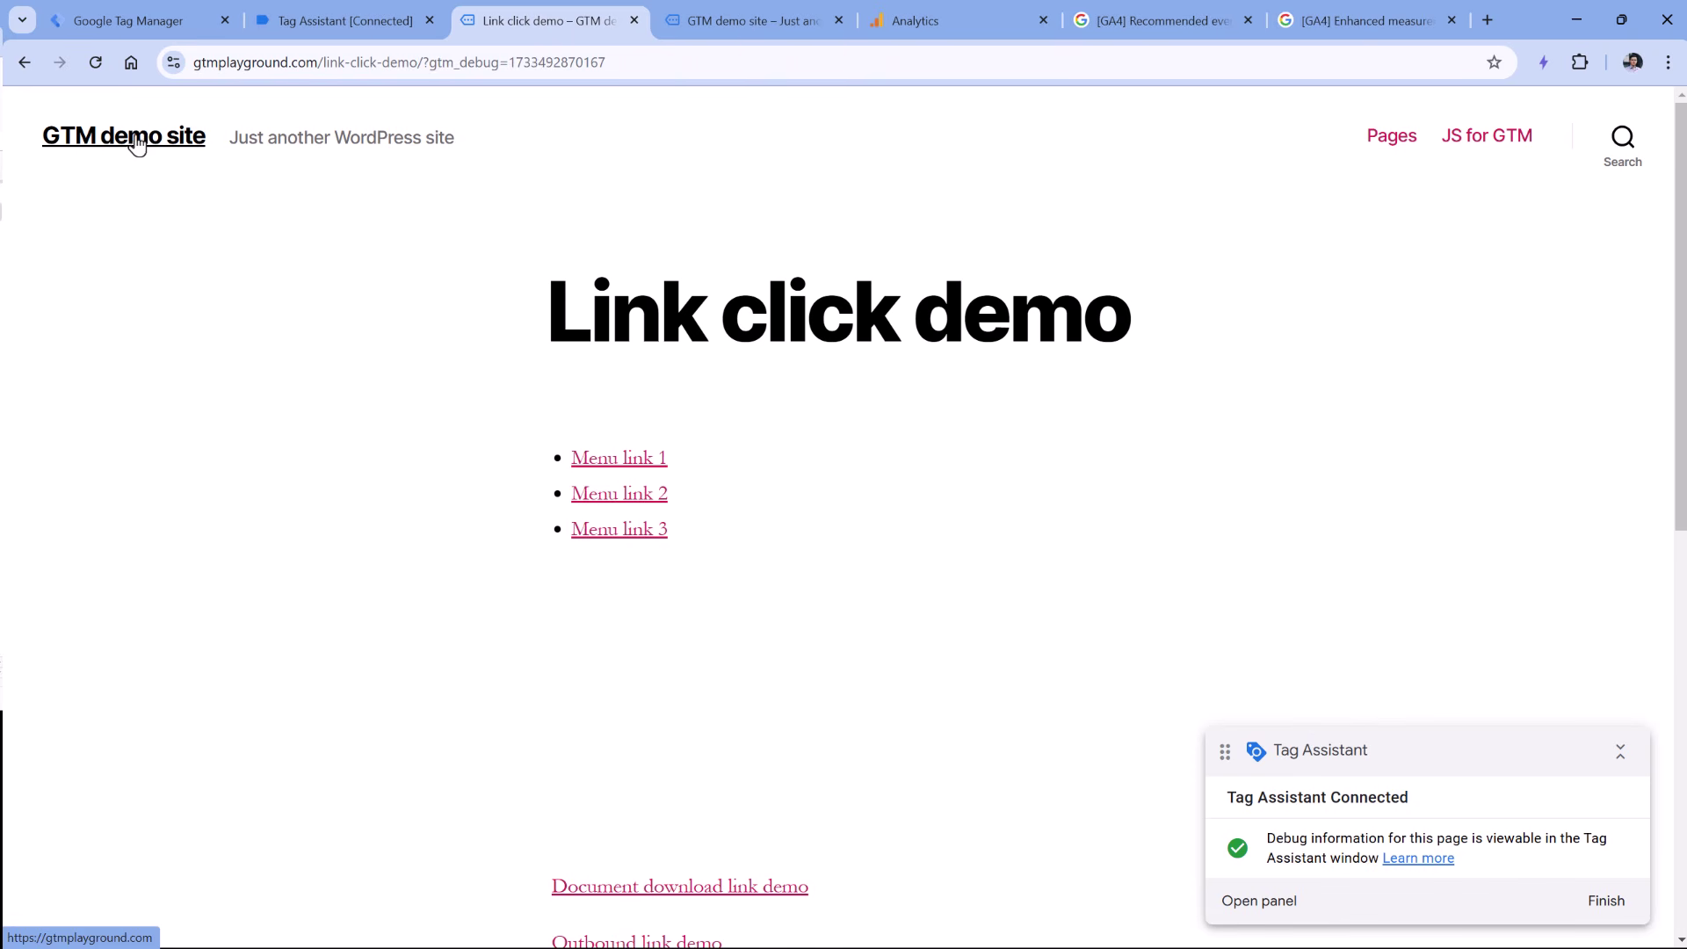
middle_click(728, 27)
In Tag Assistant, compare which tags fired across the four Link Click events of the Link click demo page.
click(352, 26)
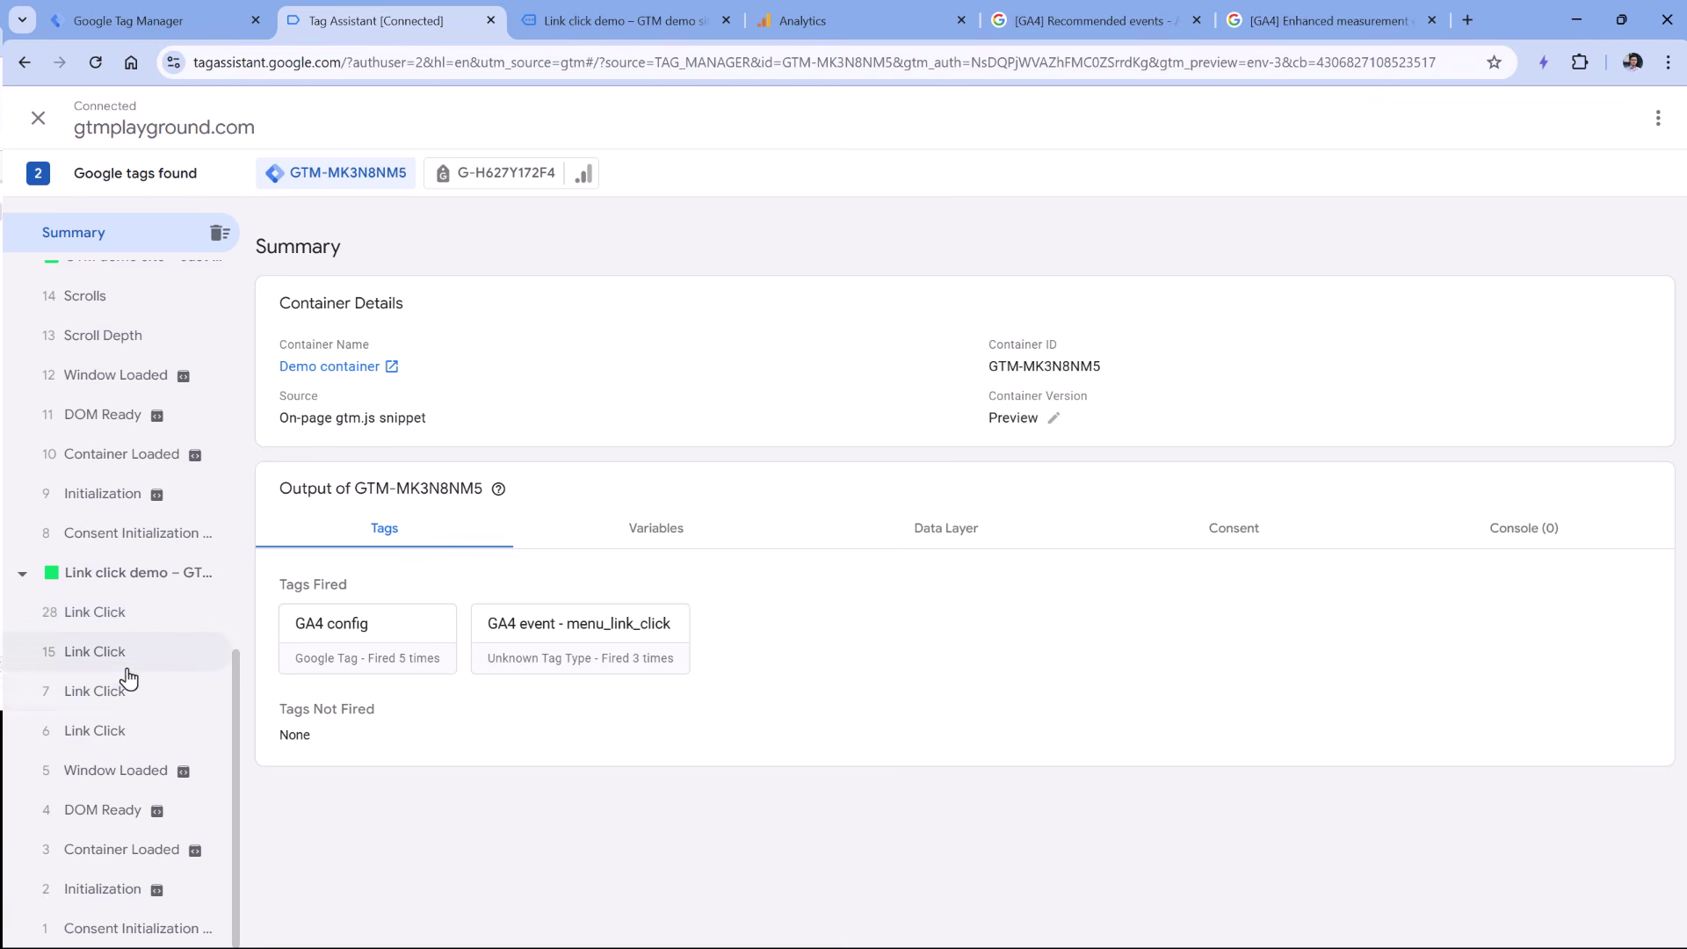
click(120, 743)
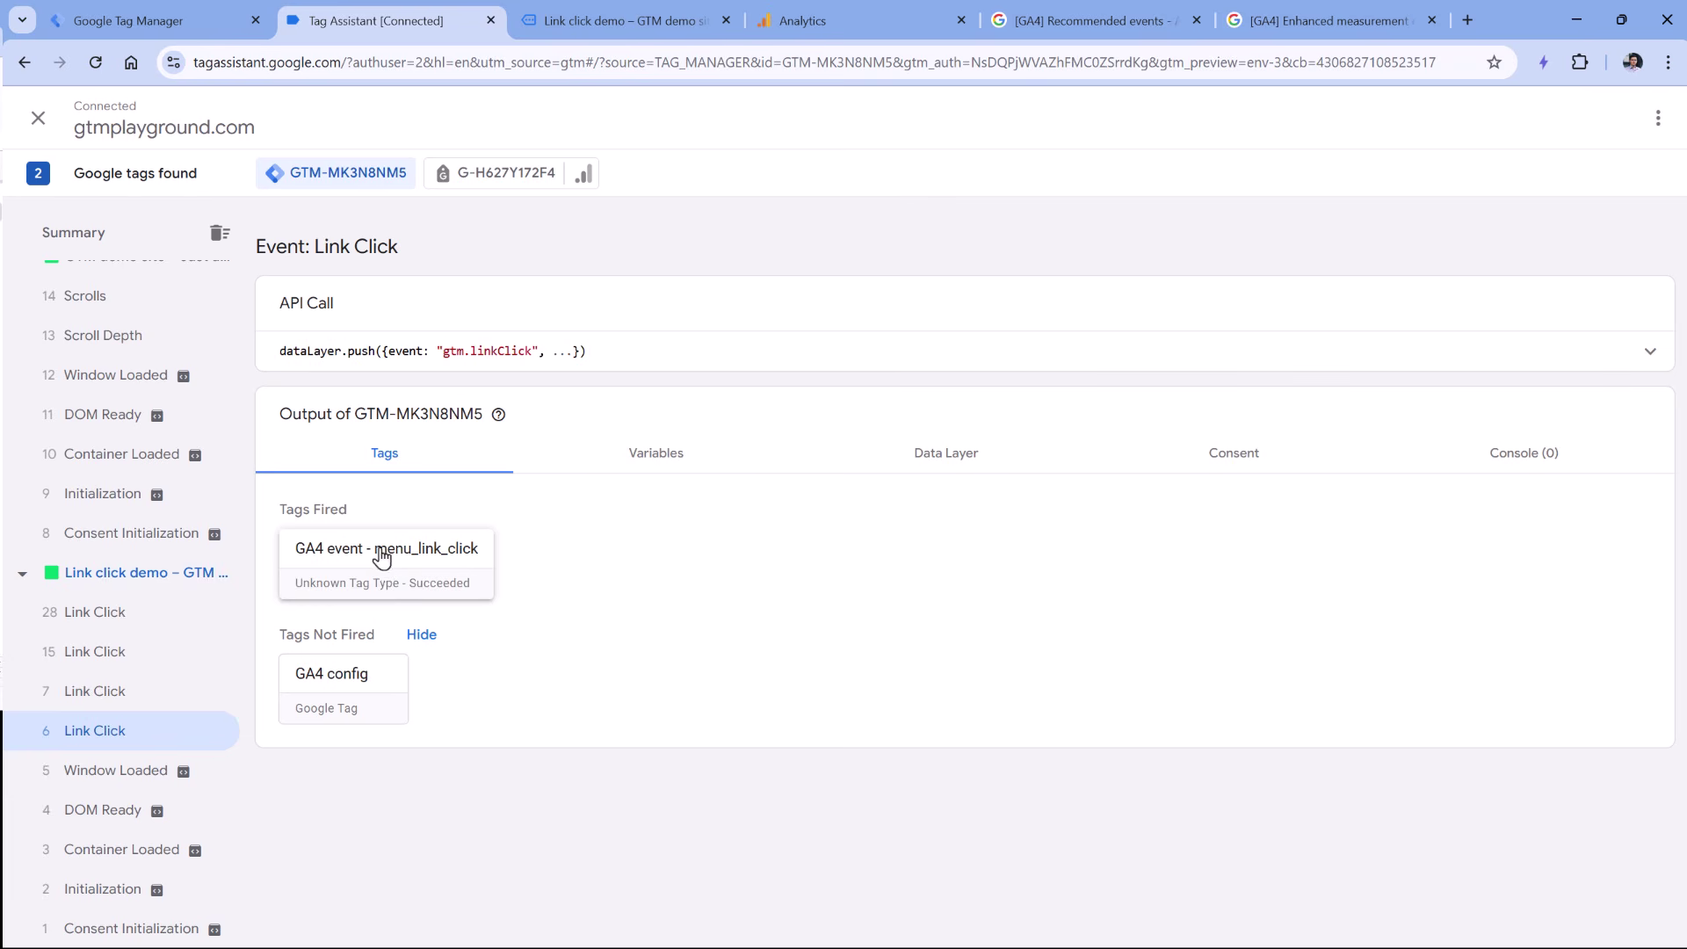
click(117, 703)
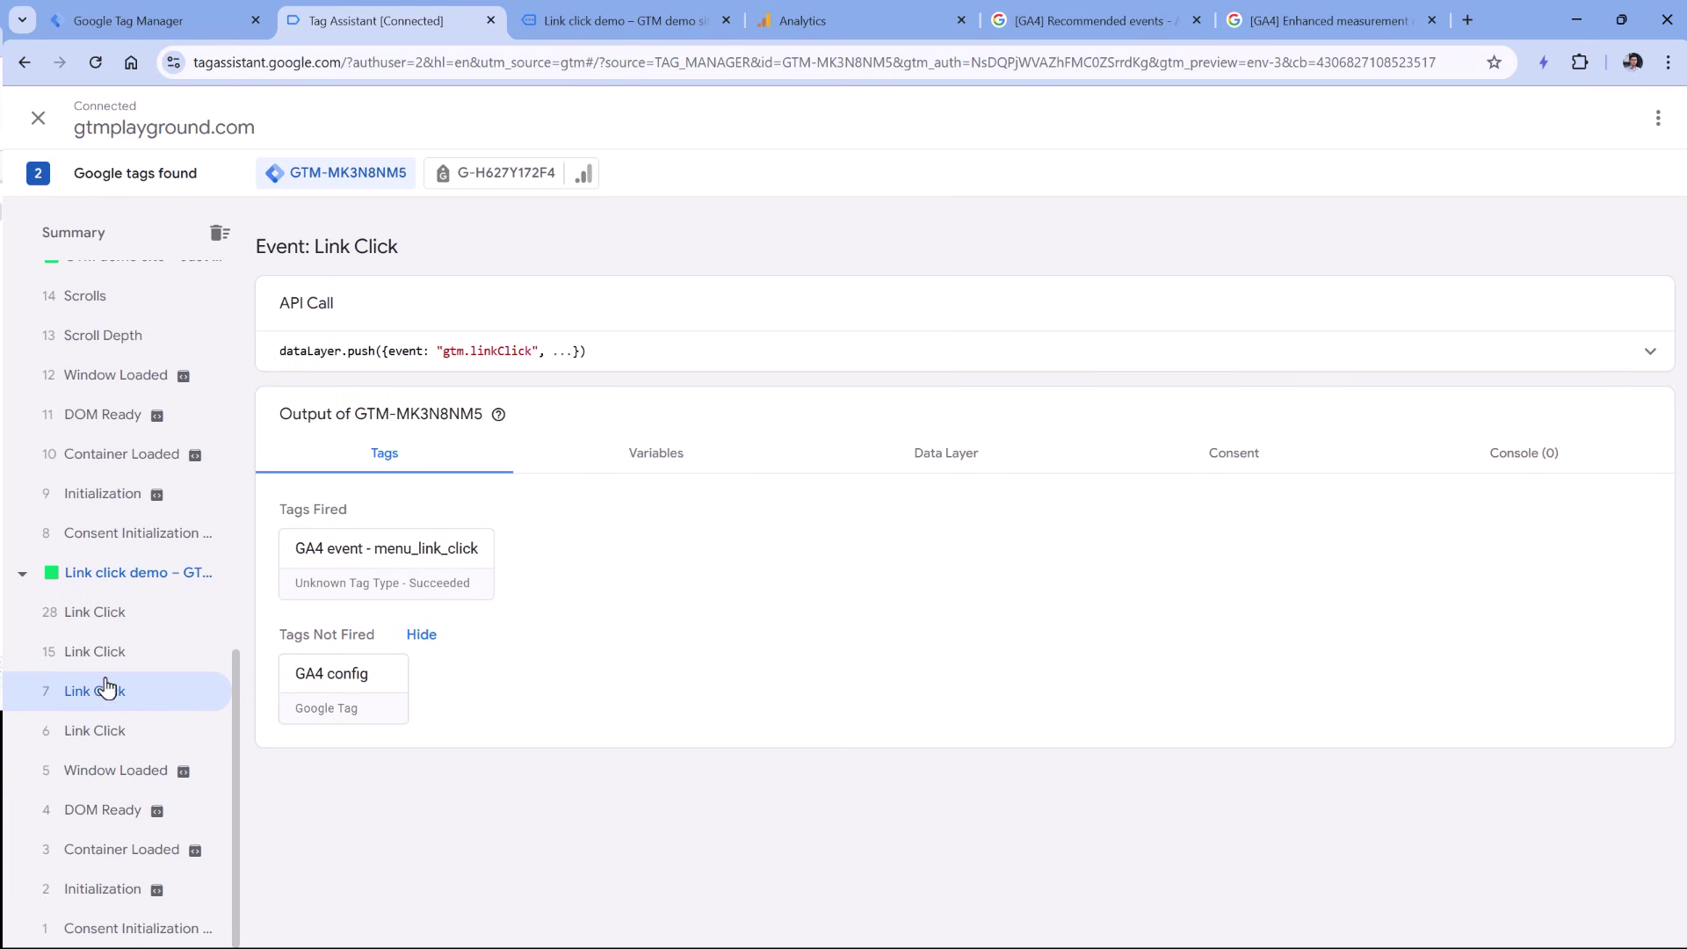
click(104, 658)
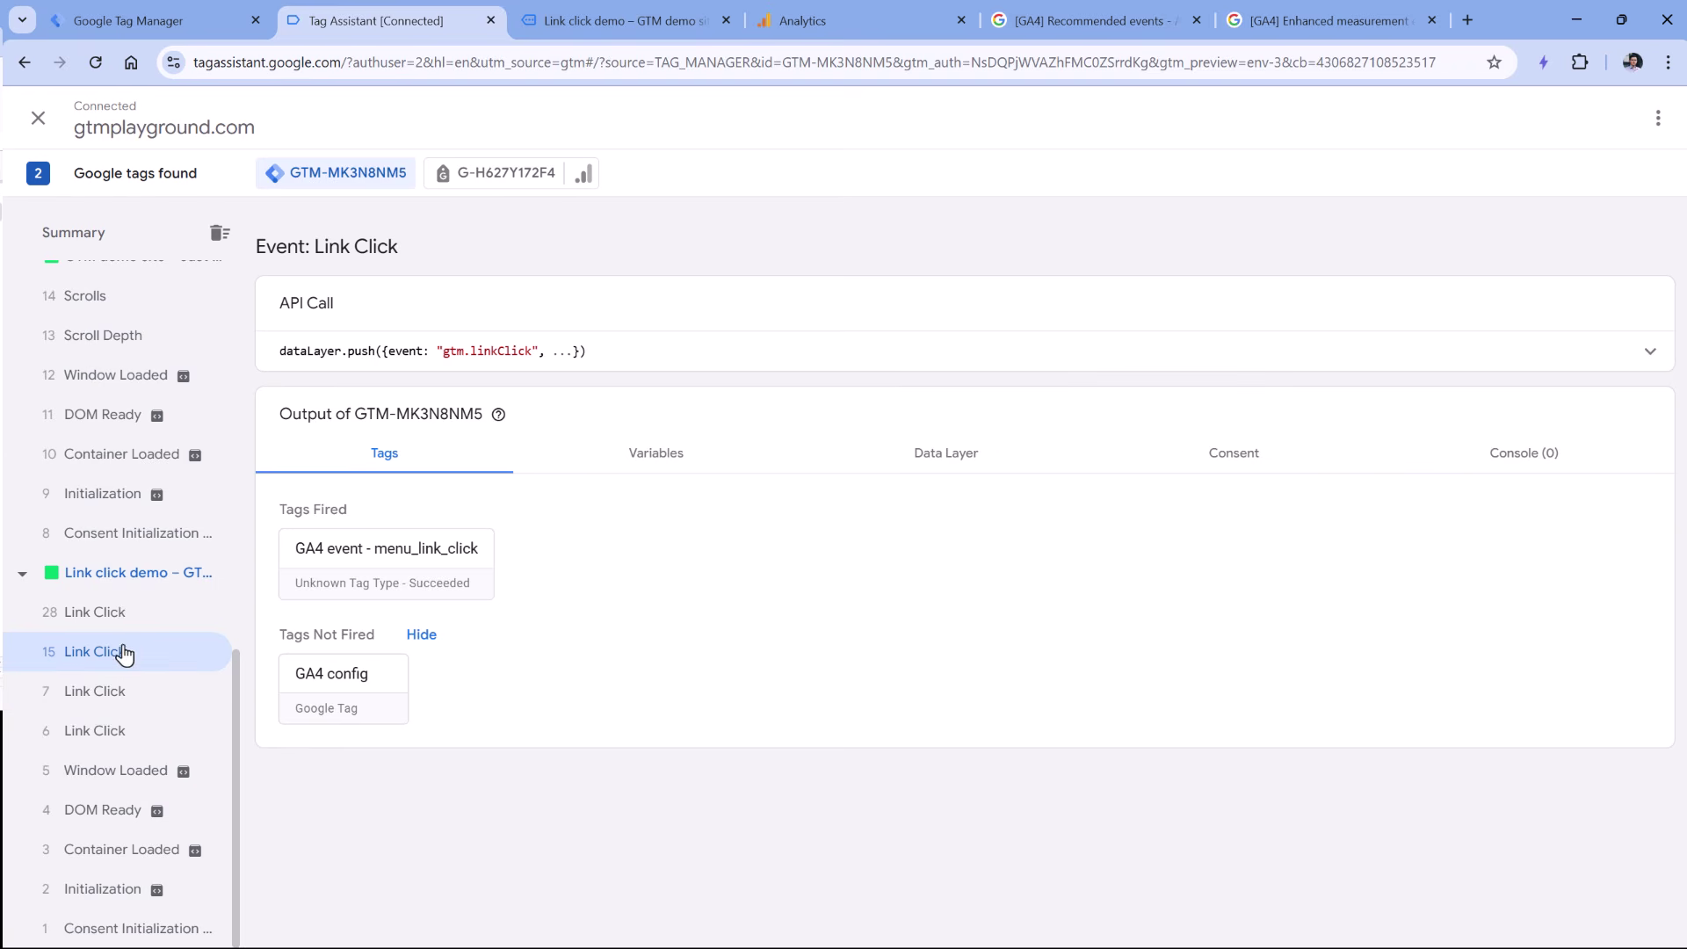
click(106, 615)
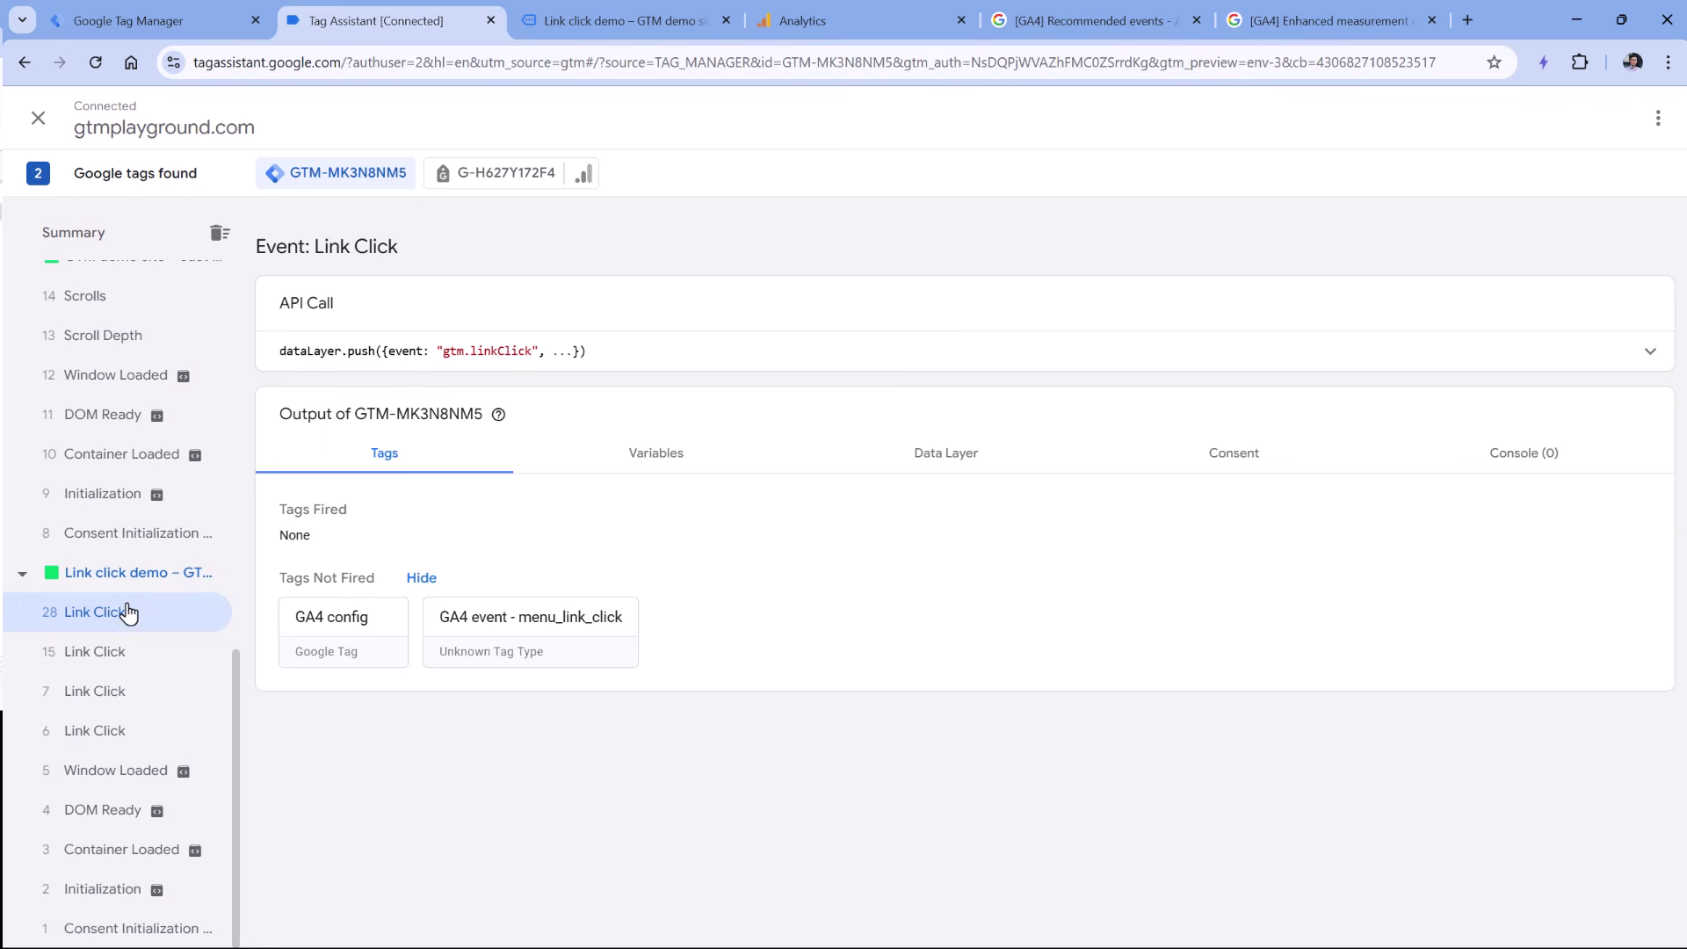
click(117, 695)
click(117, 653)
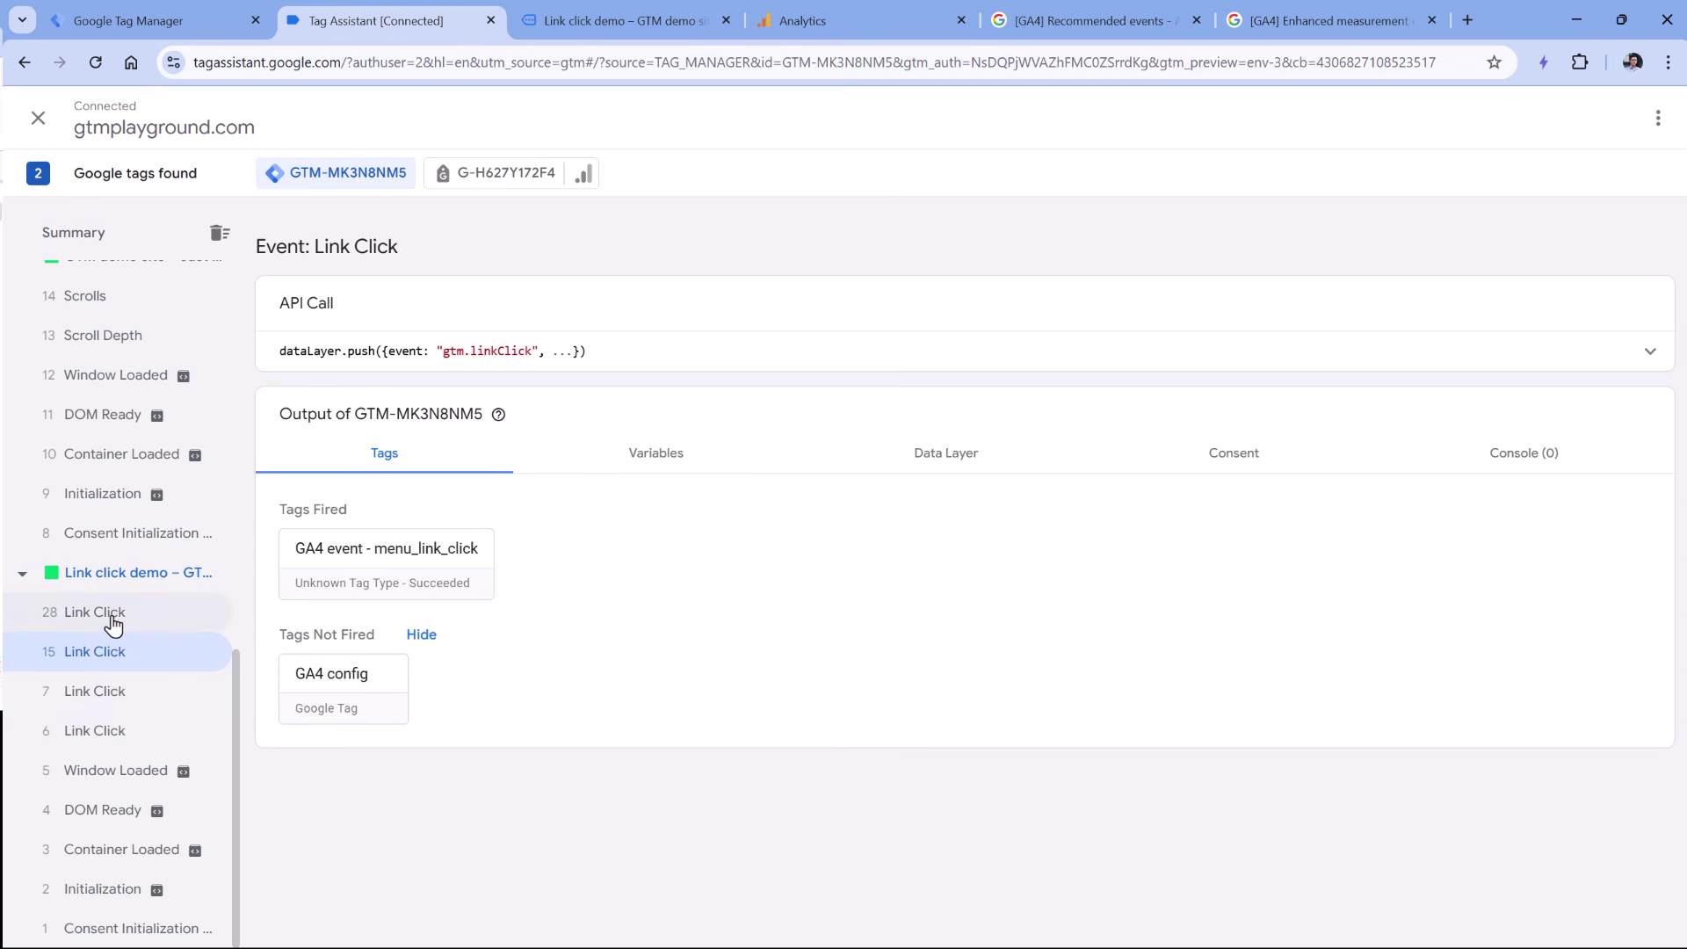
click(113, 625)
click(124, 727)
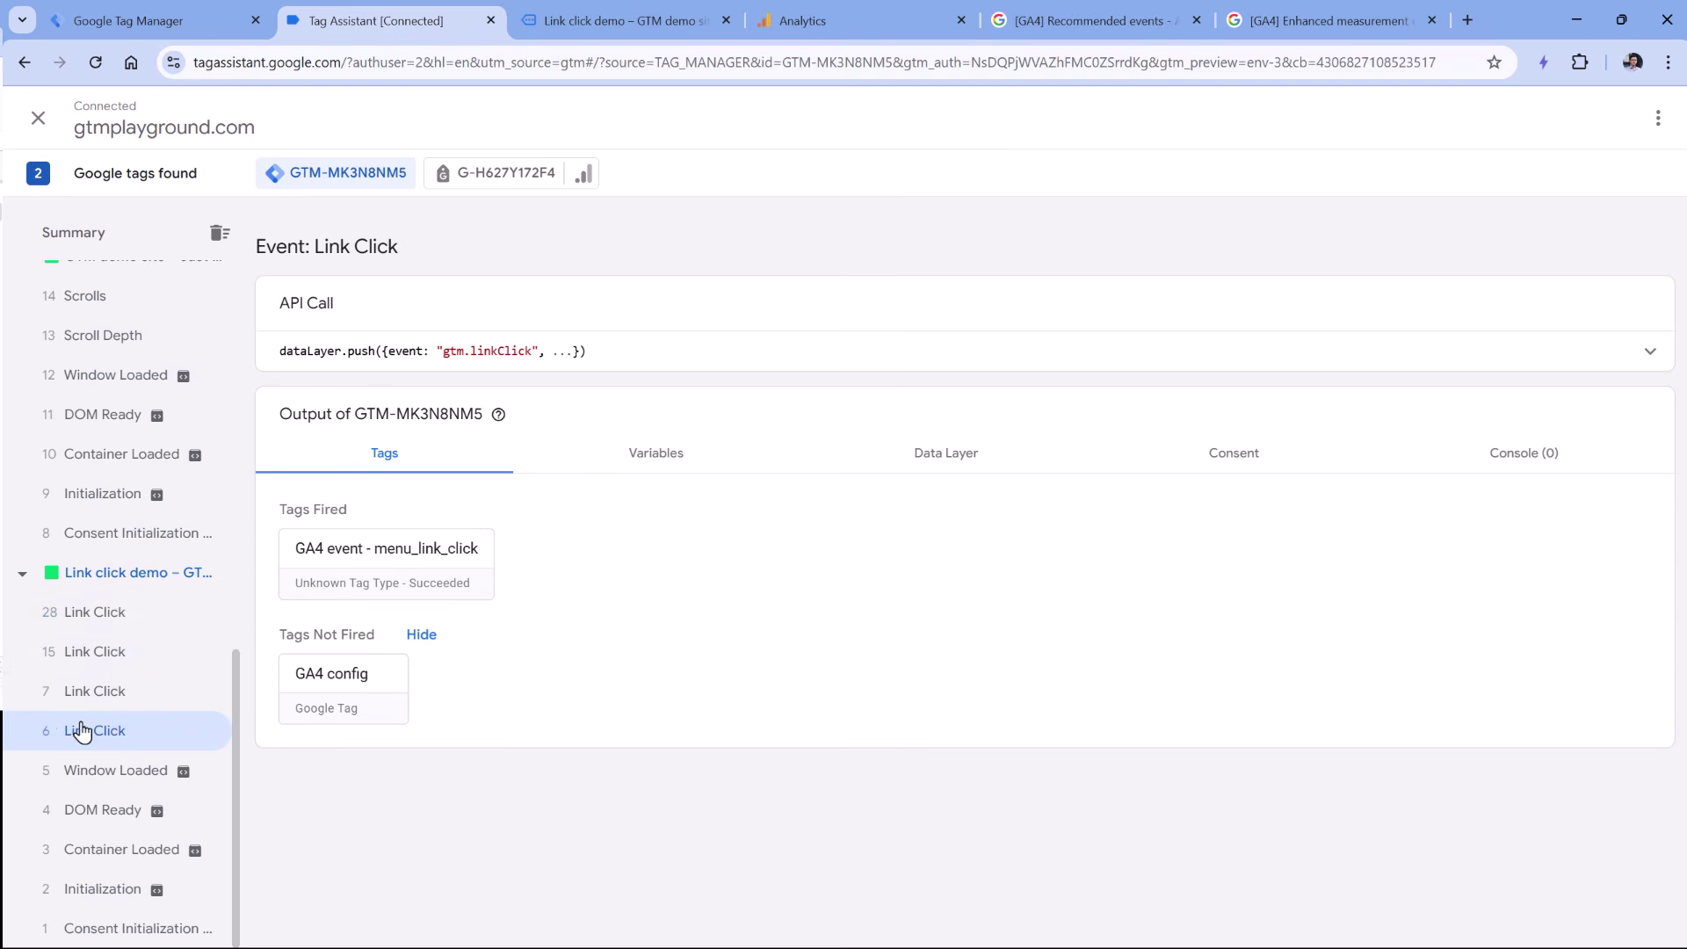
Inspect the firing trigger filters of the menu_link_click tag on the first Link Click event, with variables displayed as names and as values.
click(403, 552)
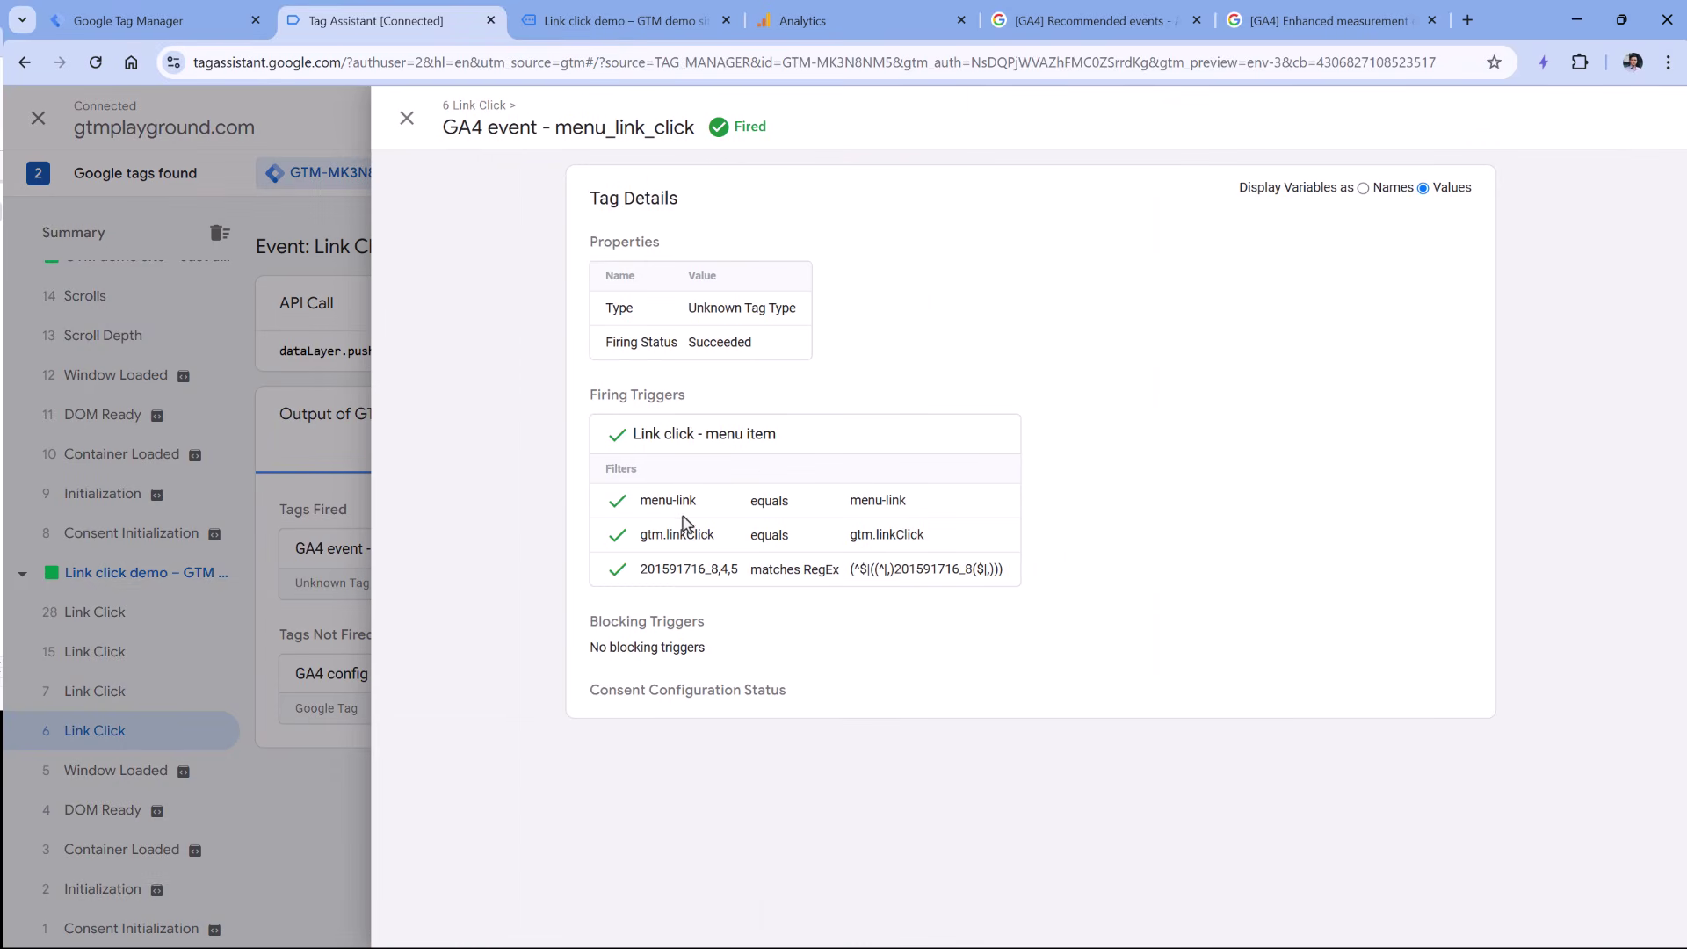
click(1363, 189)
drag(839, 501, 930, 510)
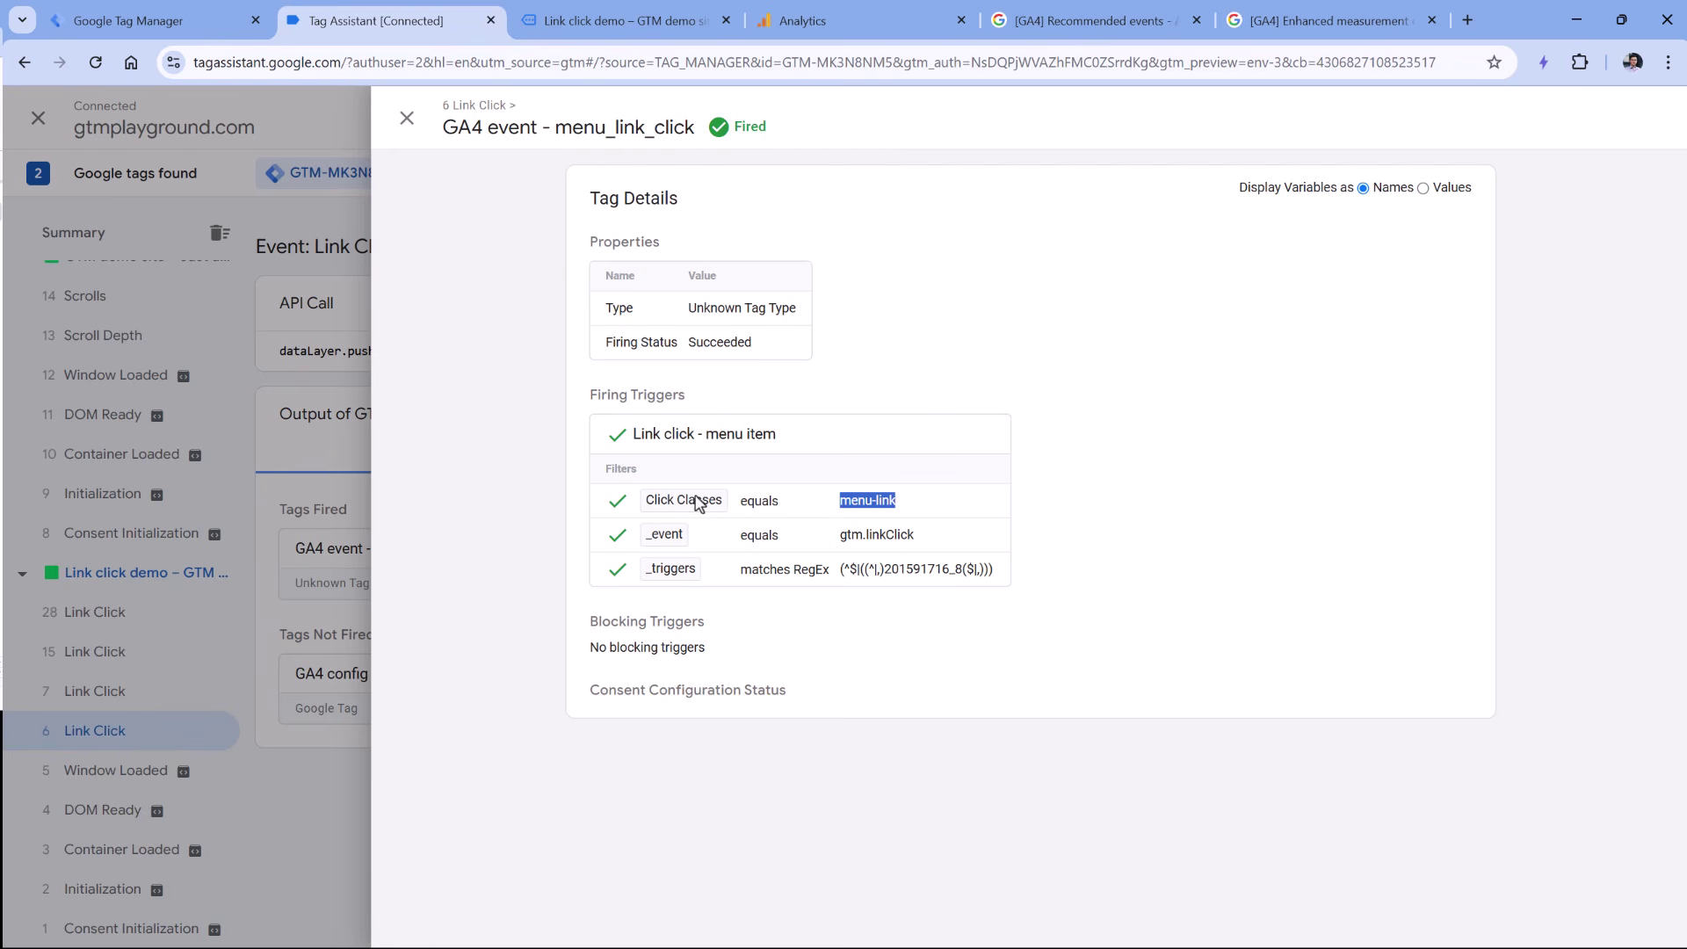
click(613, 506)
drag(846, 537, 918, 536)
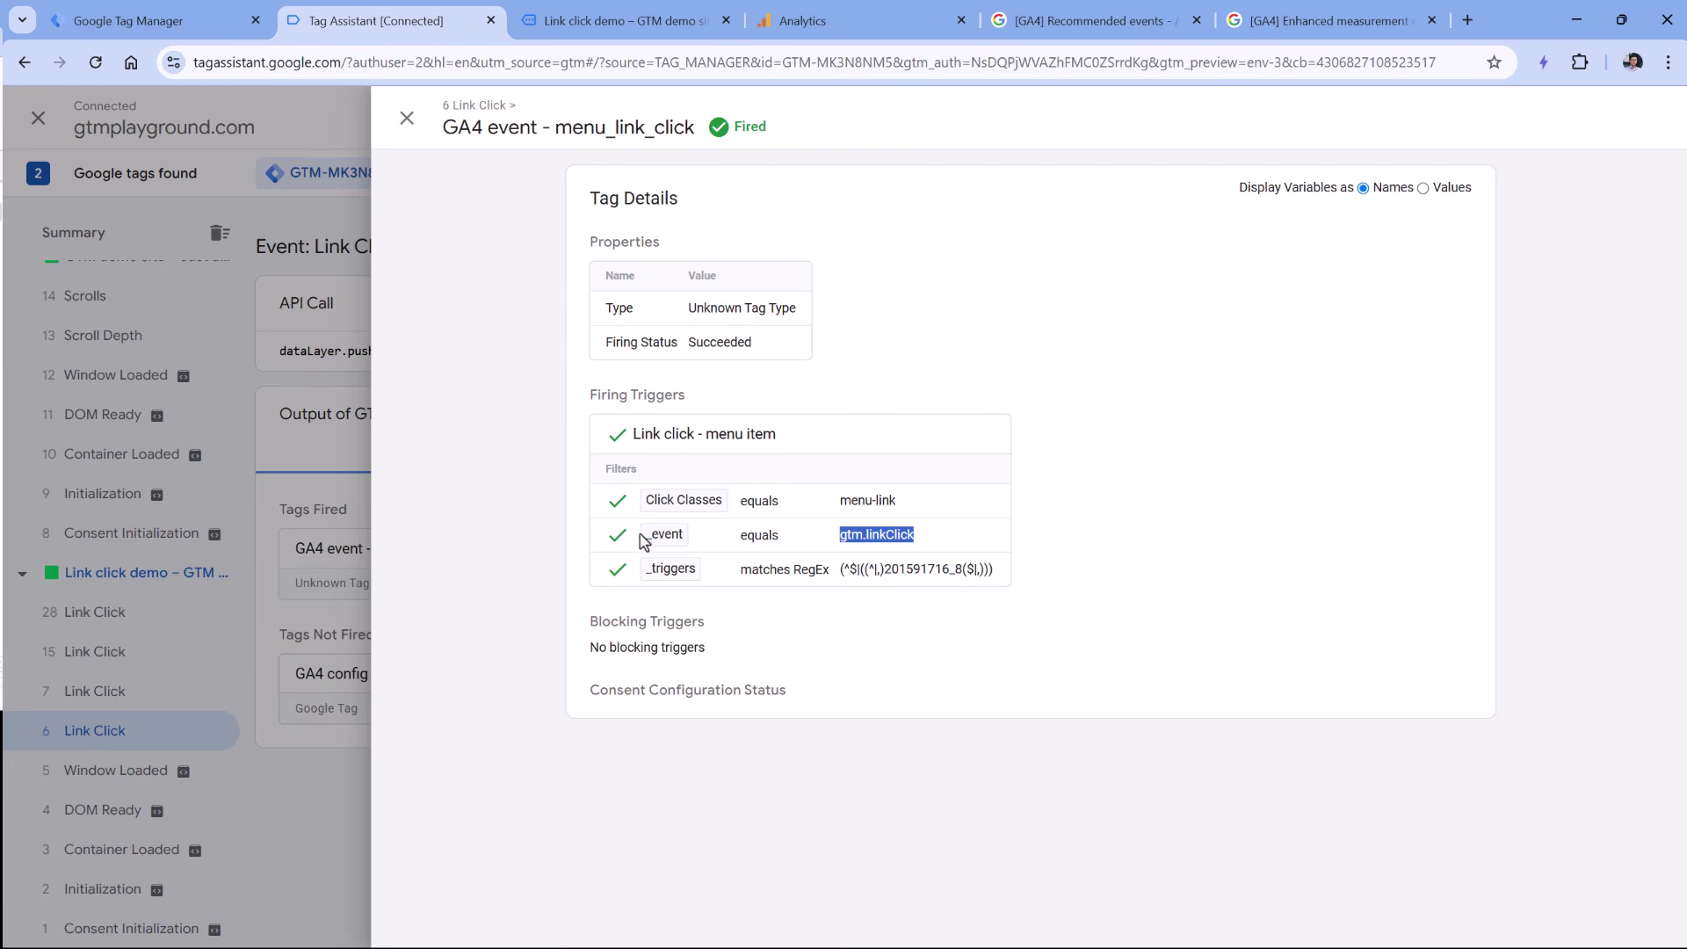
click(614, 541)
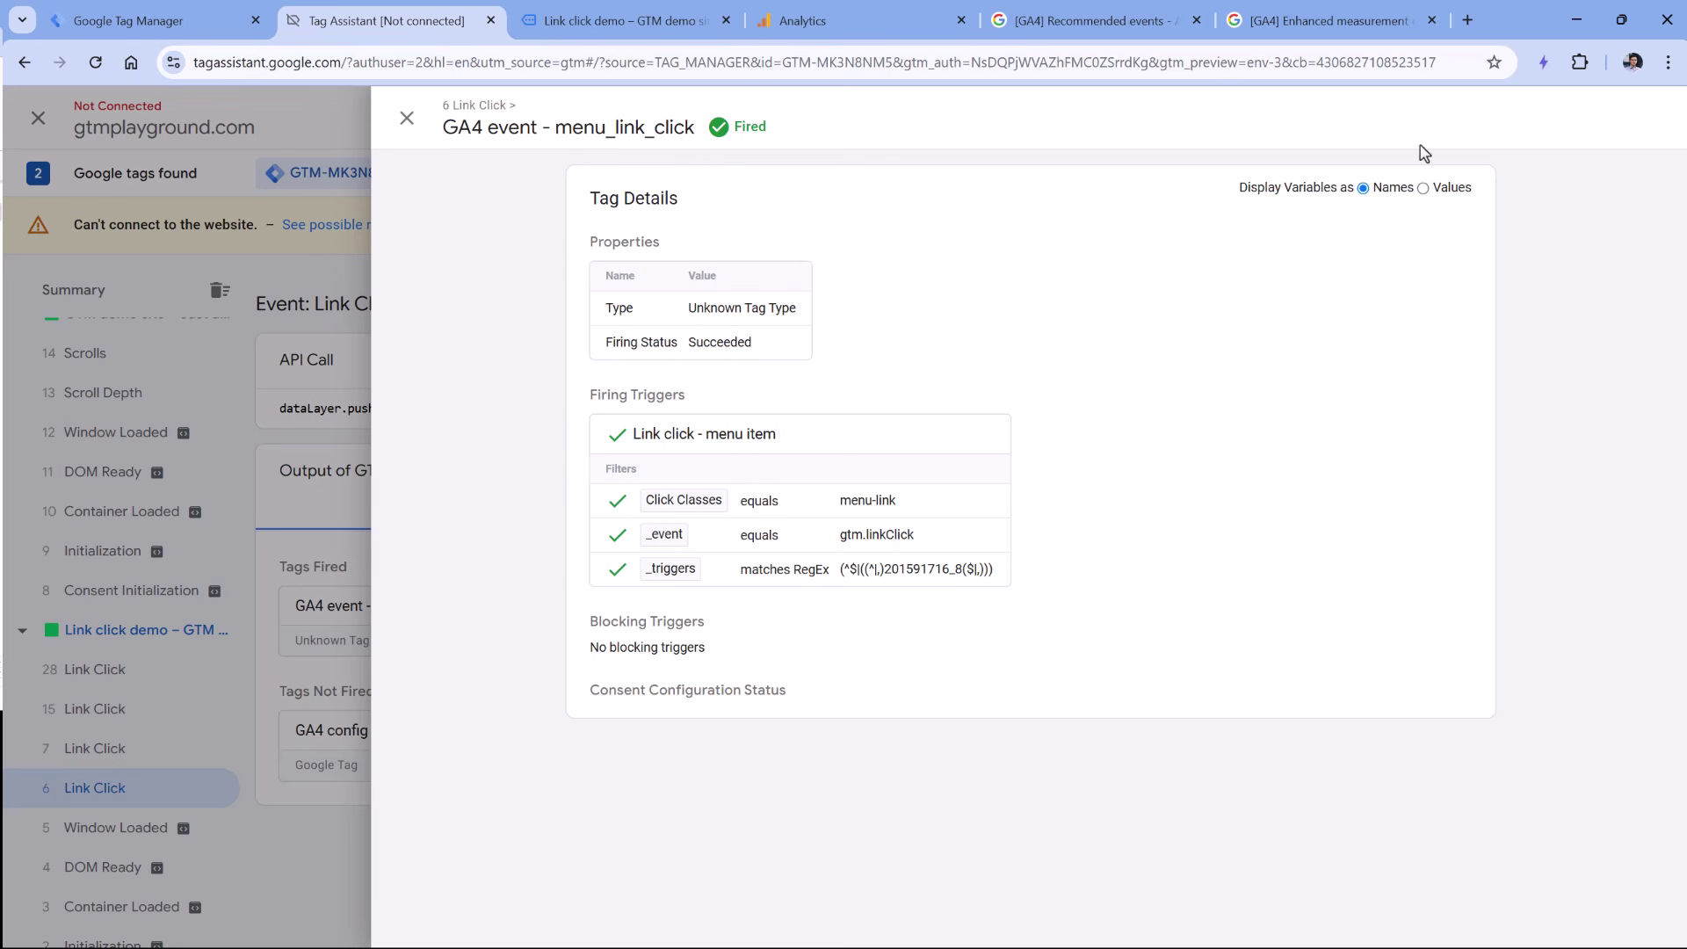
click(1423, 189)
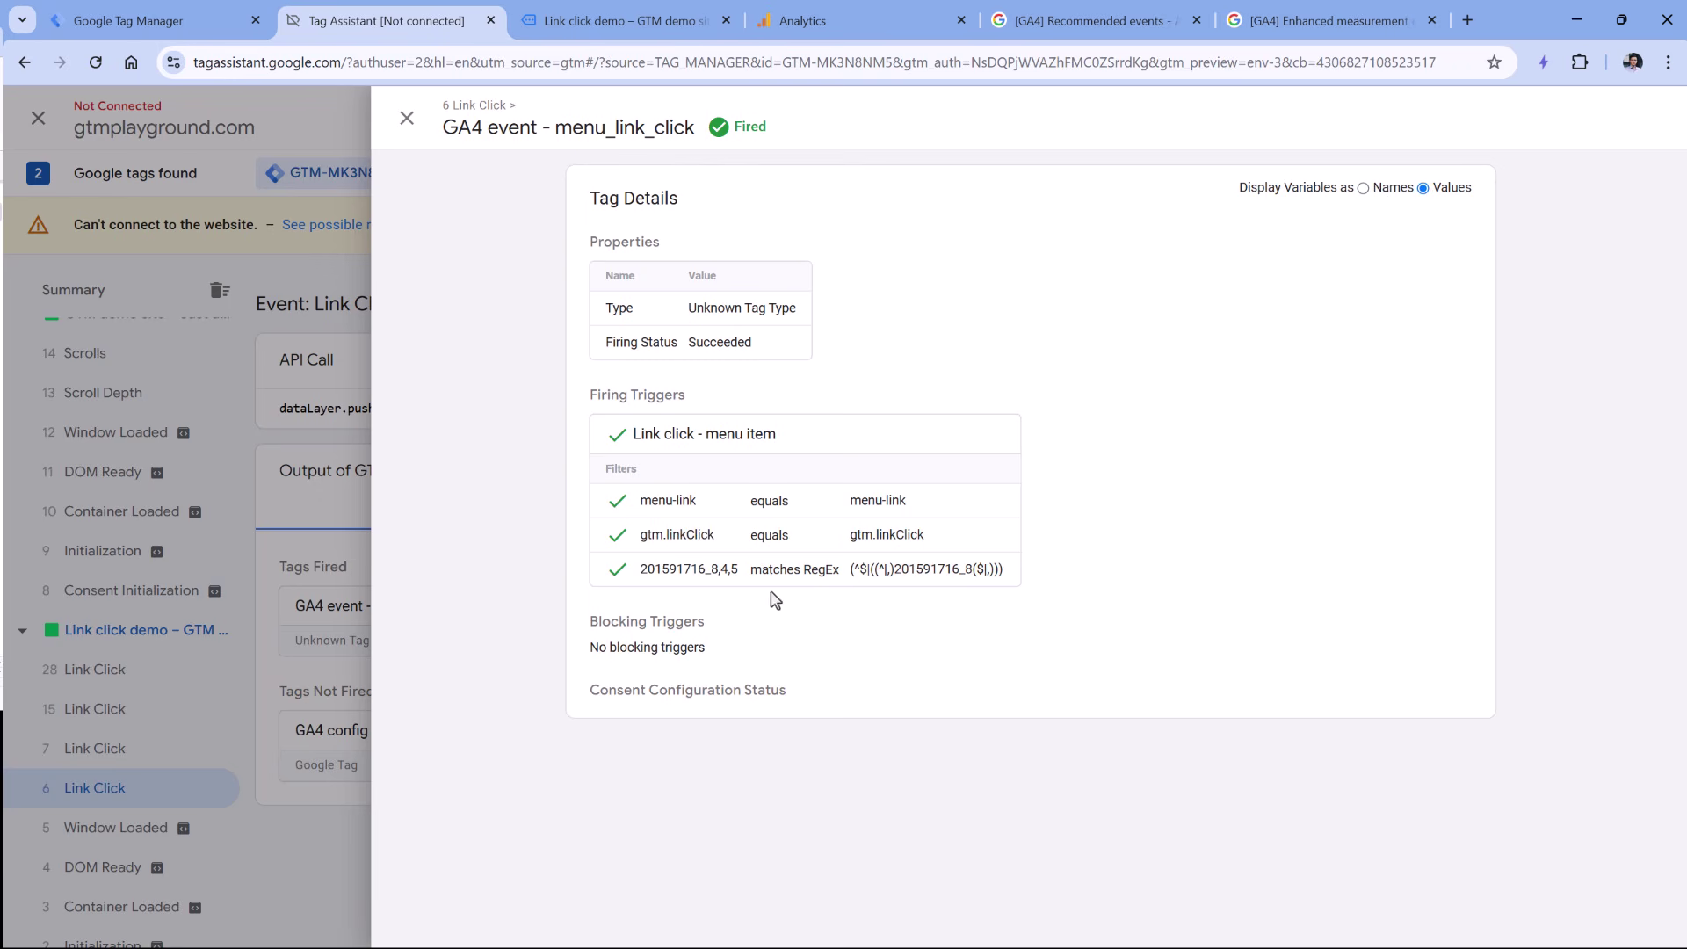
Review the firing trigger filters and the tag type in the menu_link_click tag details.
drag(647, 506, 1010, 577)
click(1006, 577)
drag(686, 309, 798, 317)
click(694, 317)
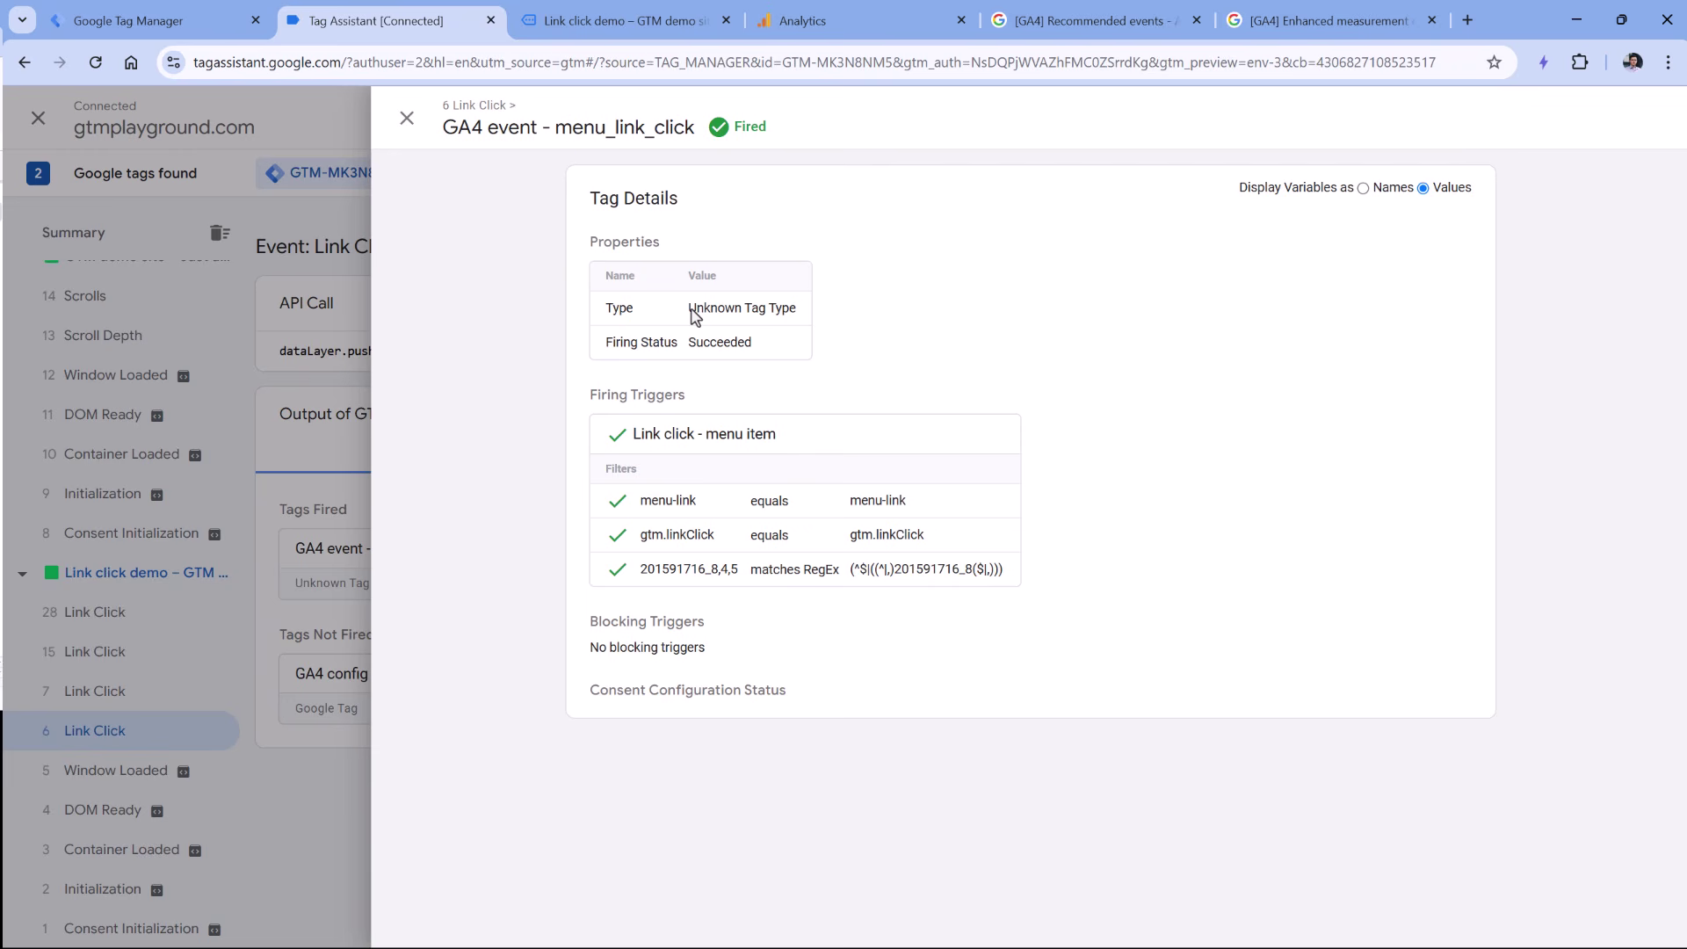
drag(691, 317, 796, 317)
click(798, 316)
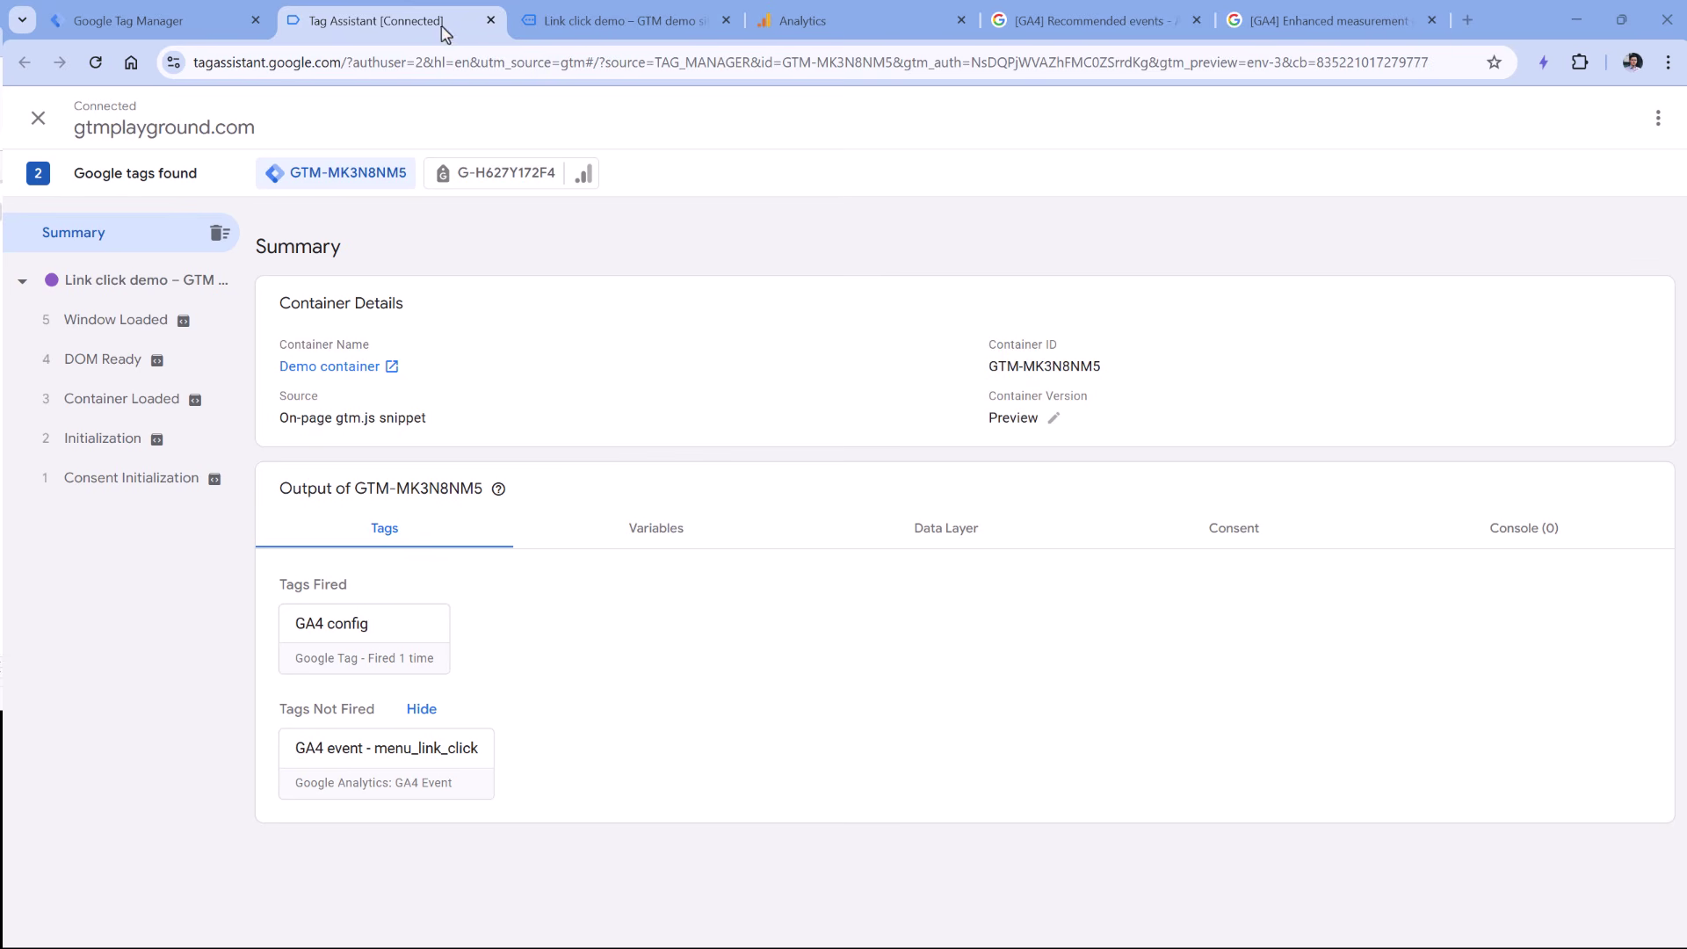
Open Menu link 1 from the Link click demo page in a new tab, close that tab and return to Tag Assistant.
click(528, 37)
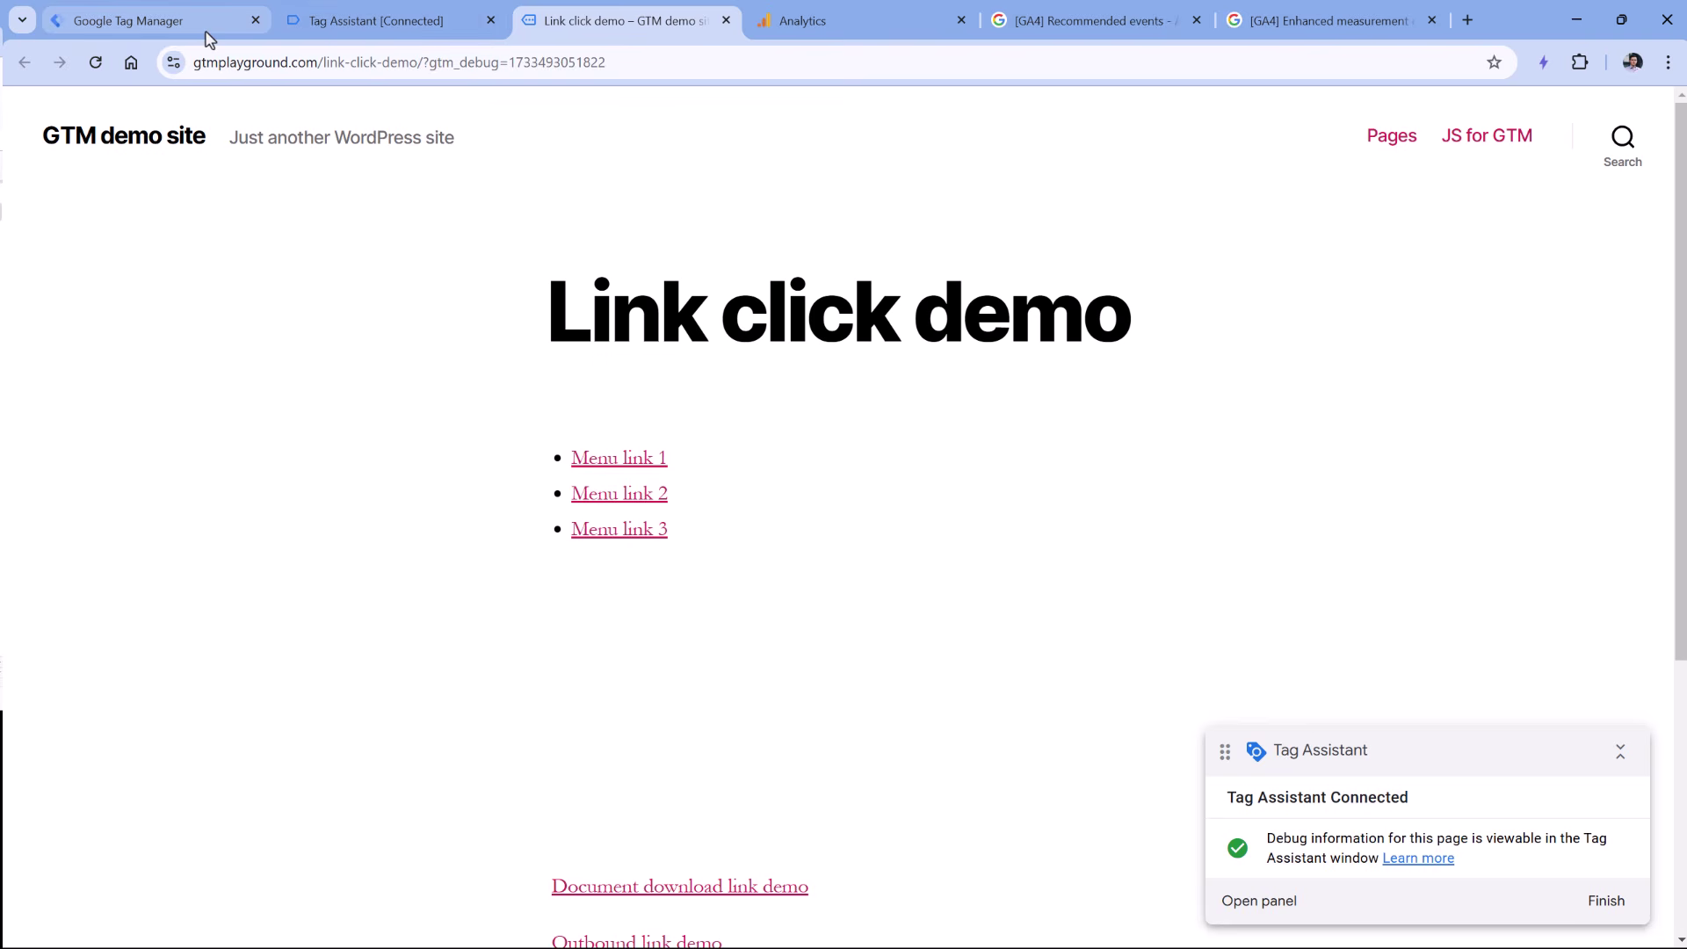
click(411, 23)
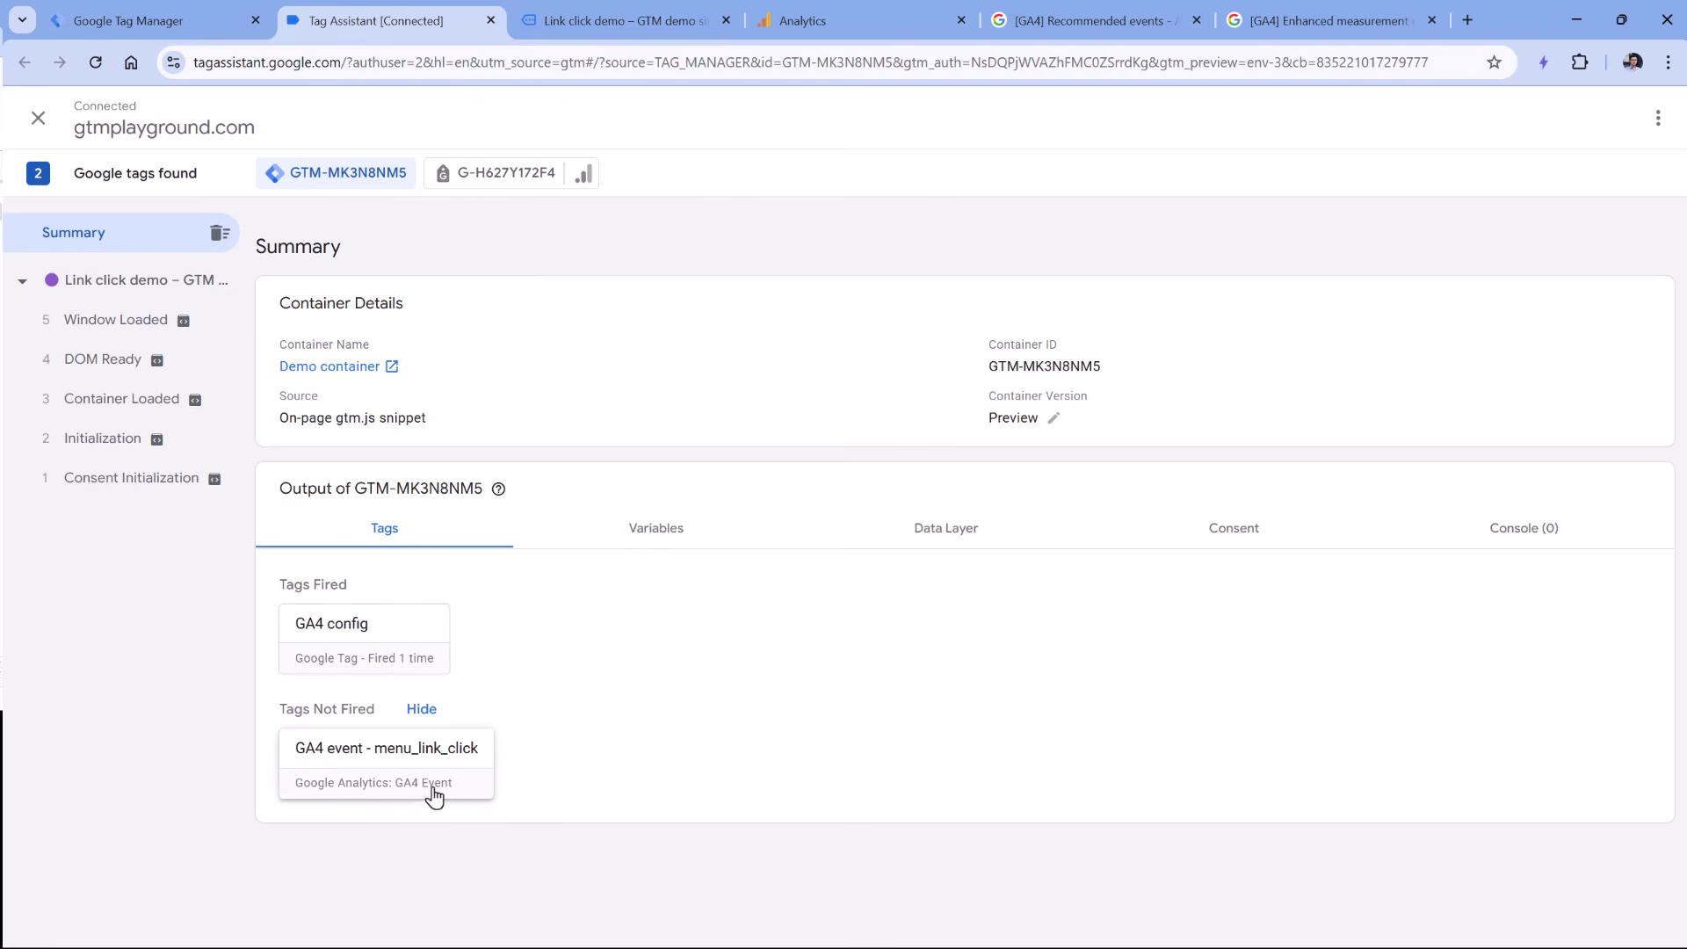
click(654, 14)
click(621, 461)
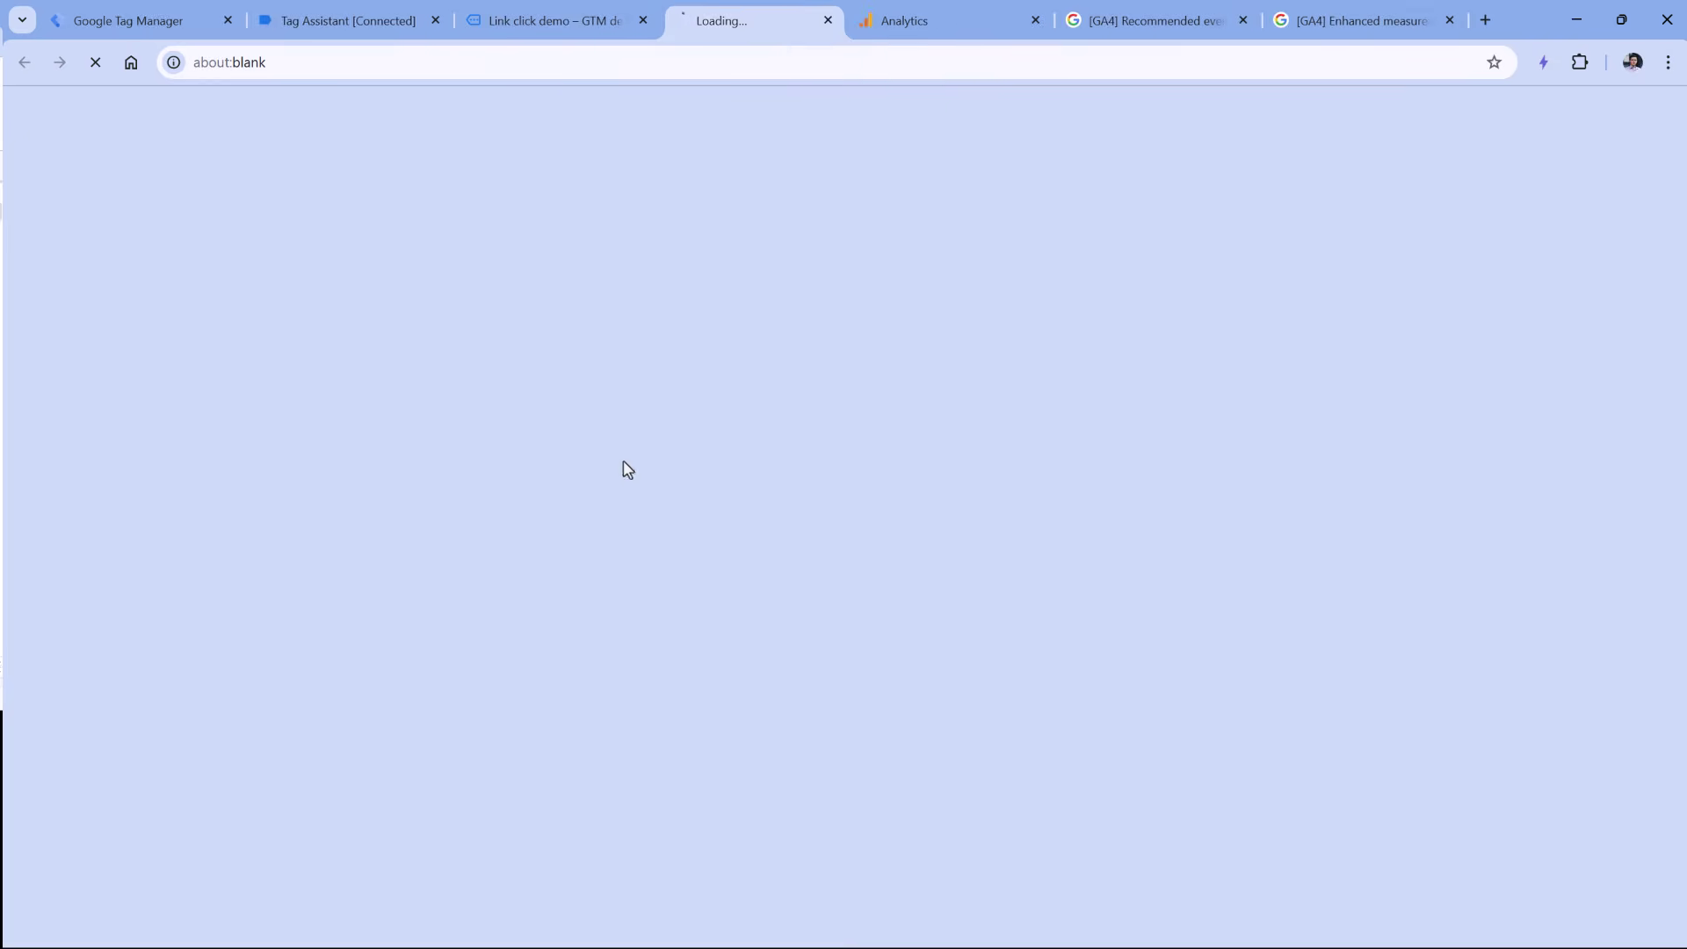
middle_click(754, 24)
click(351, 21)
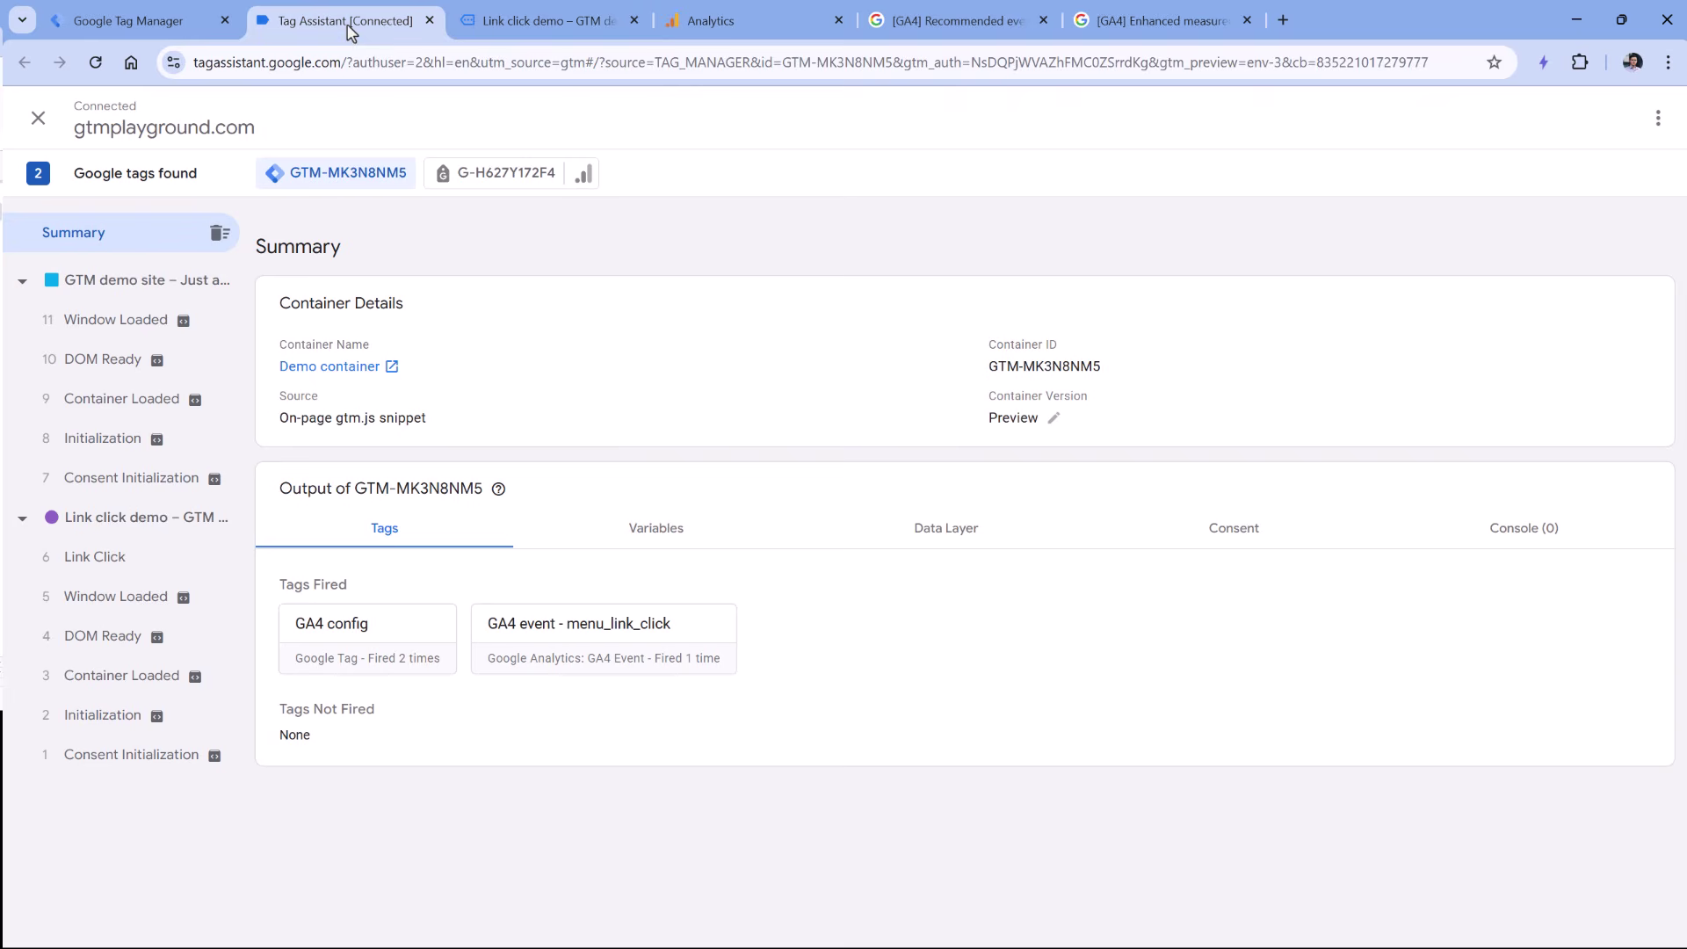
In the Link Click event, check the fired menu_link_click tag's event name and its link_text and link_url parameter values.
click(98, 559)
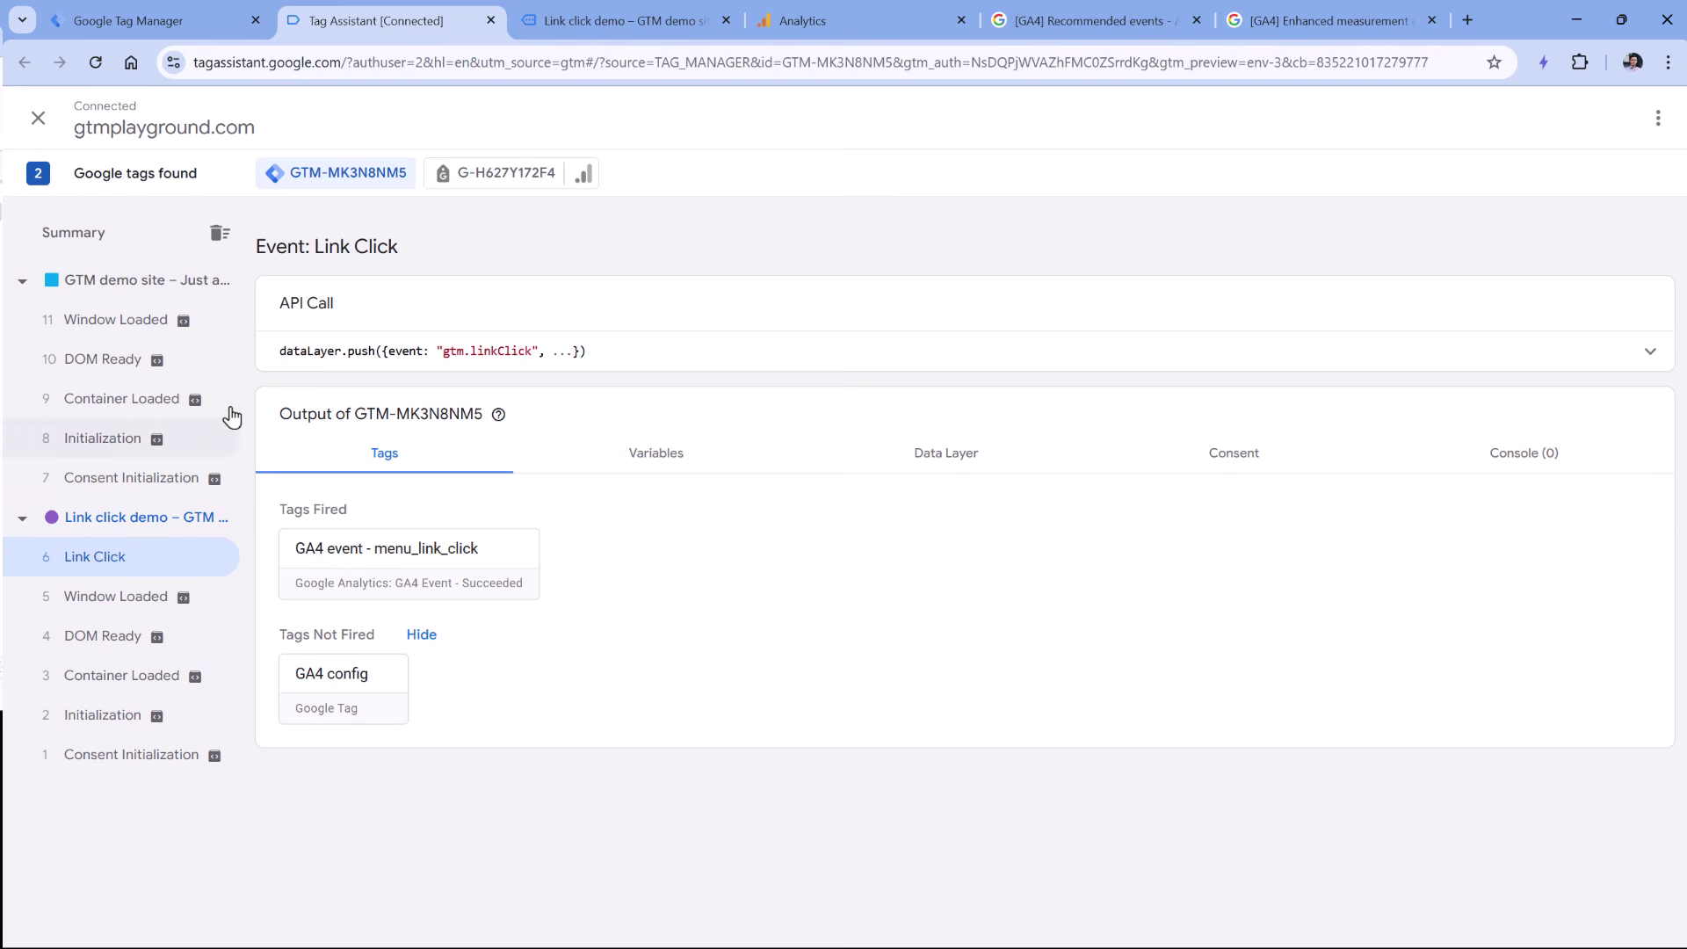
click(407, 564)
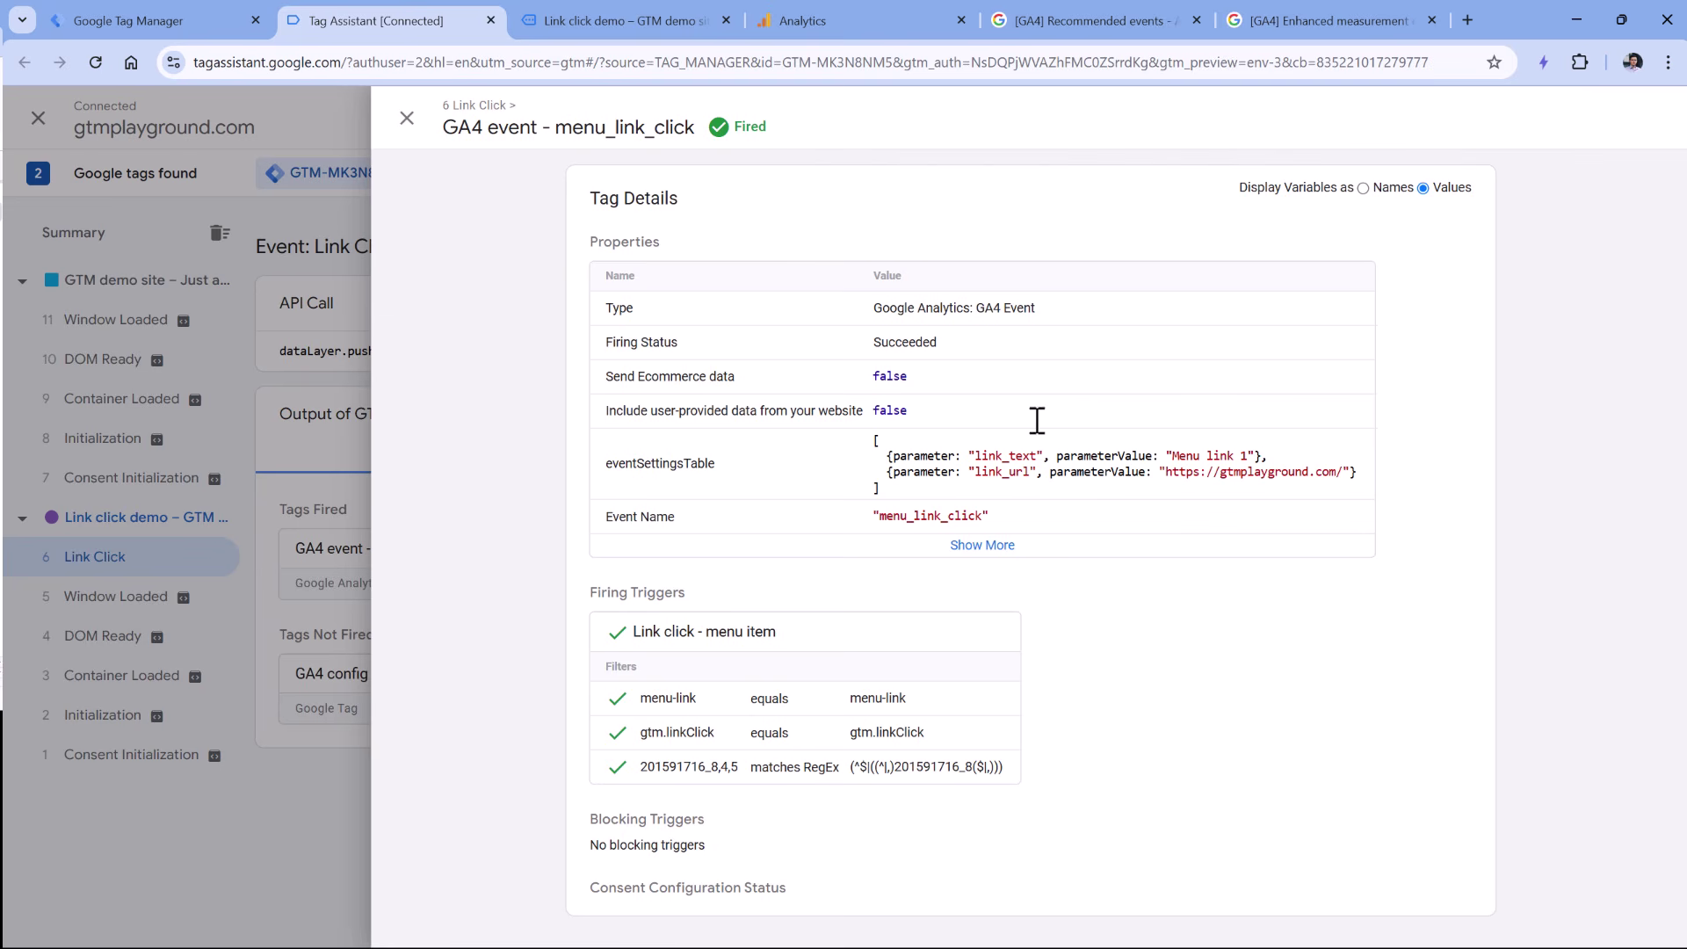
double_click(882, 516)
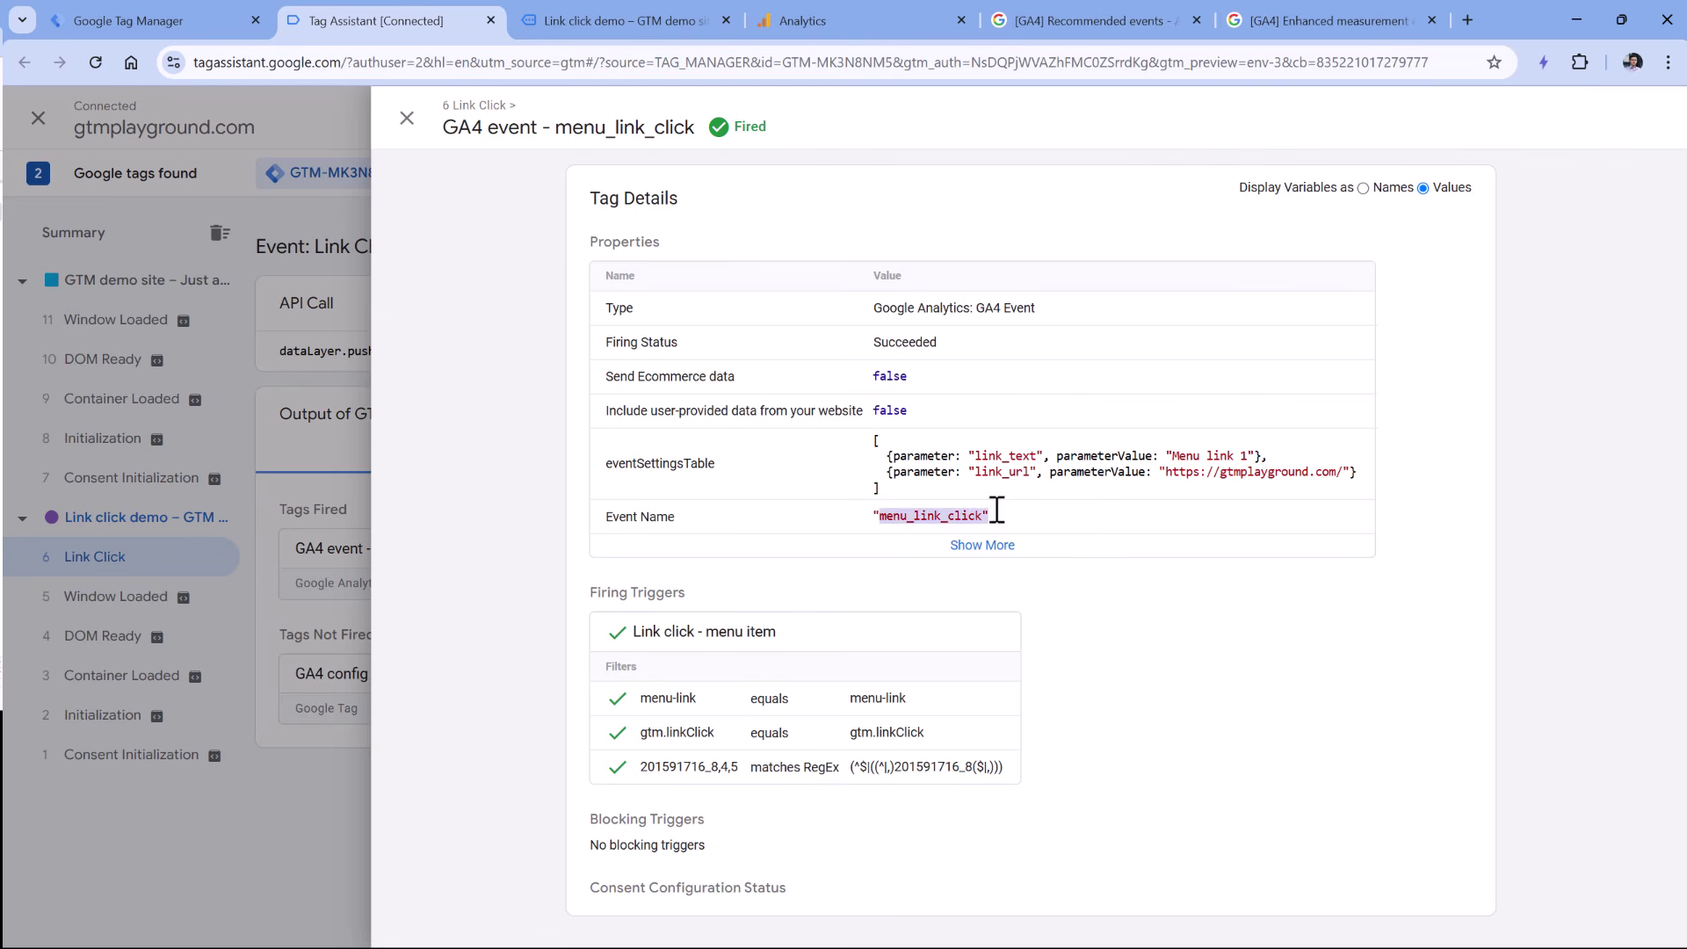
click(996, 506)
drag(968, 457, 1041, 456)
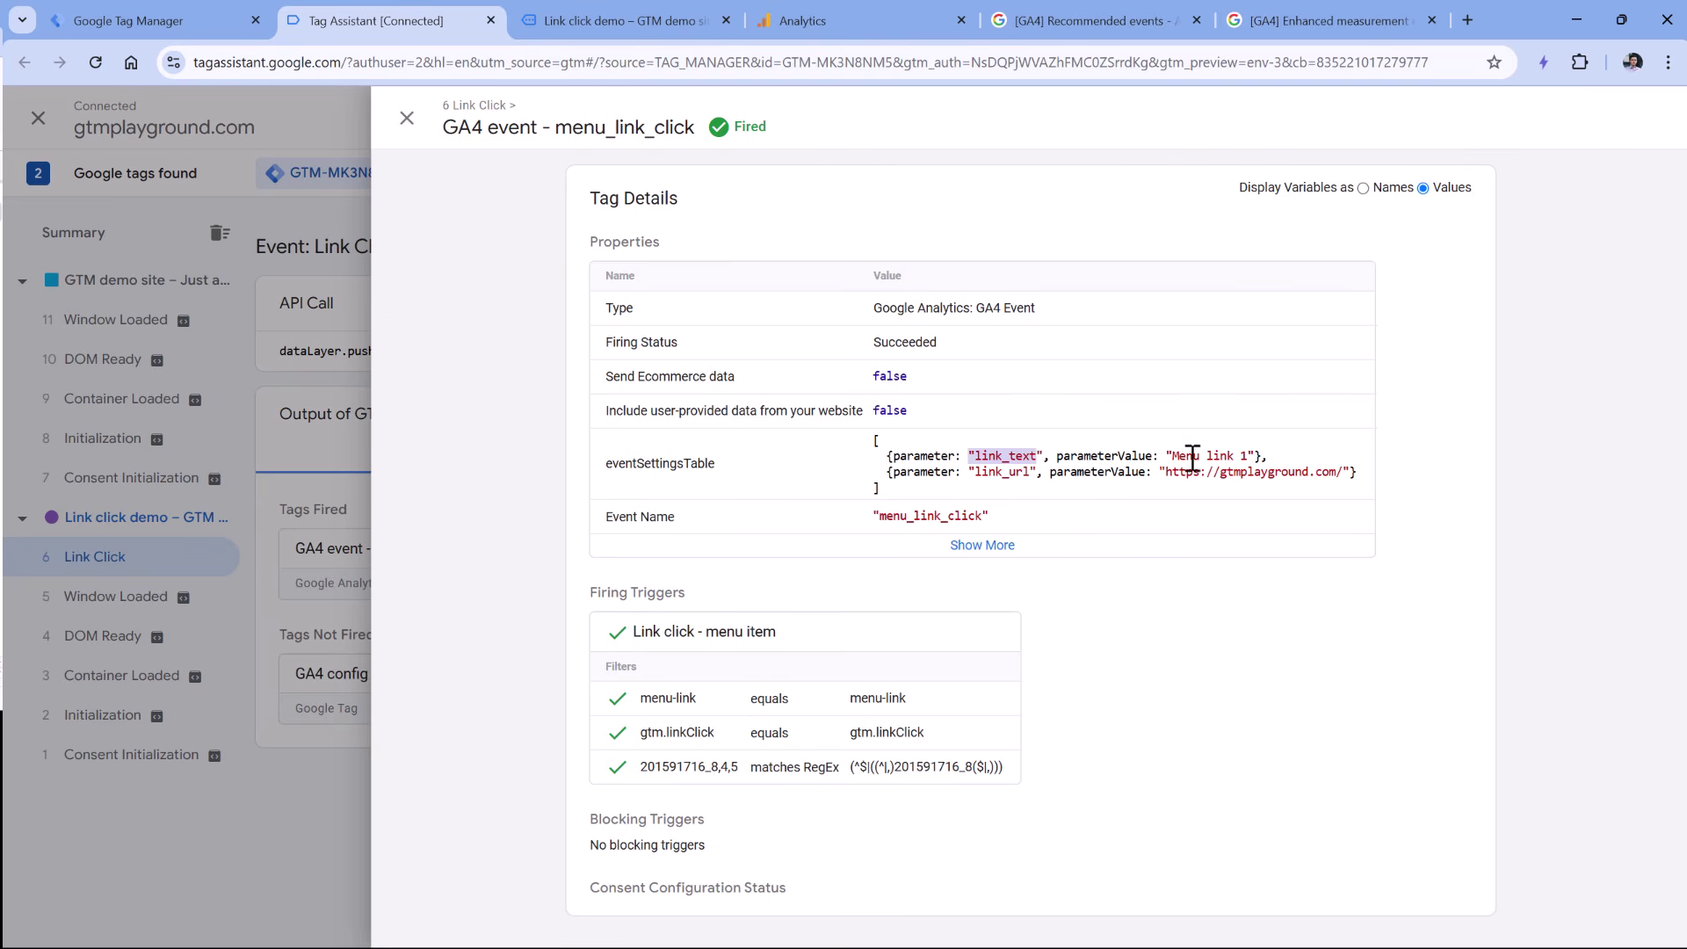
drag(1171, 456, 1251, 456)
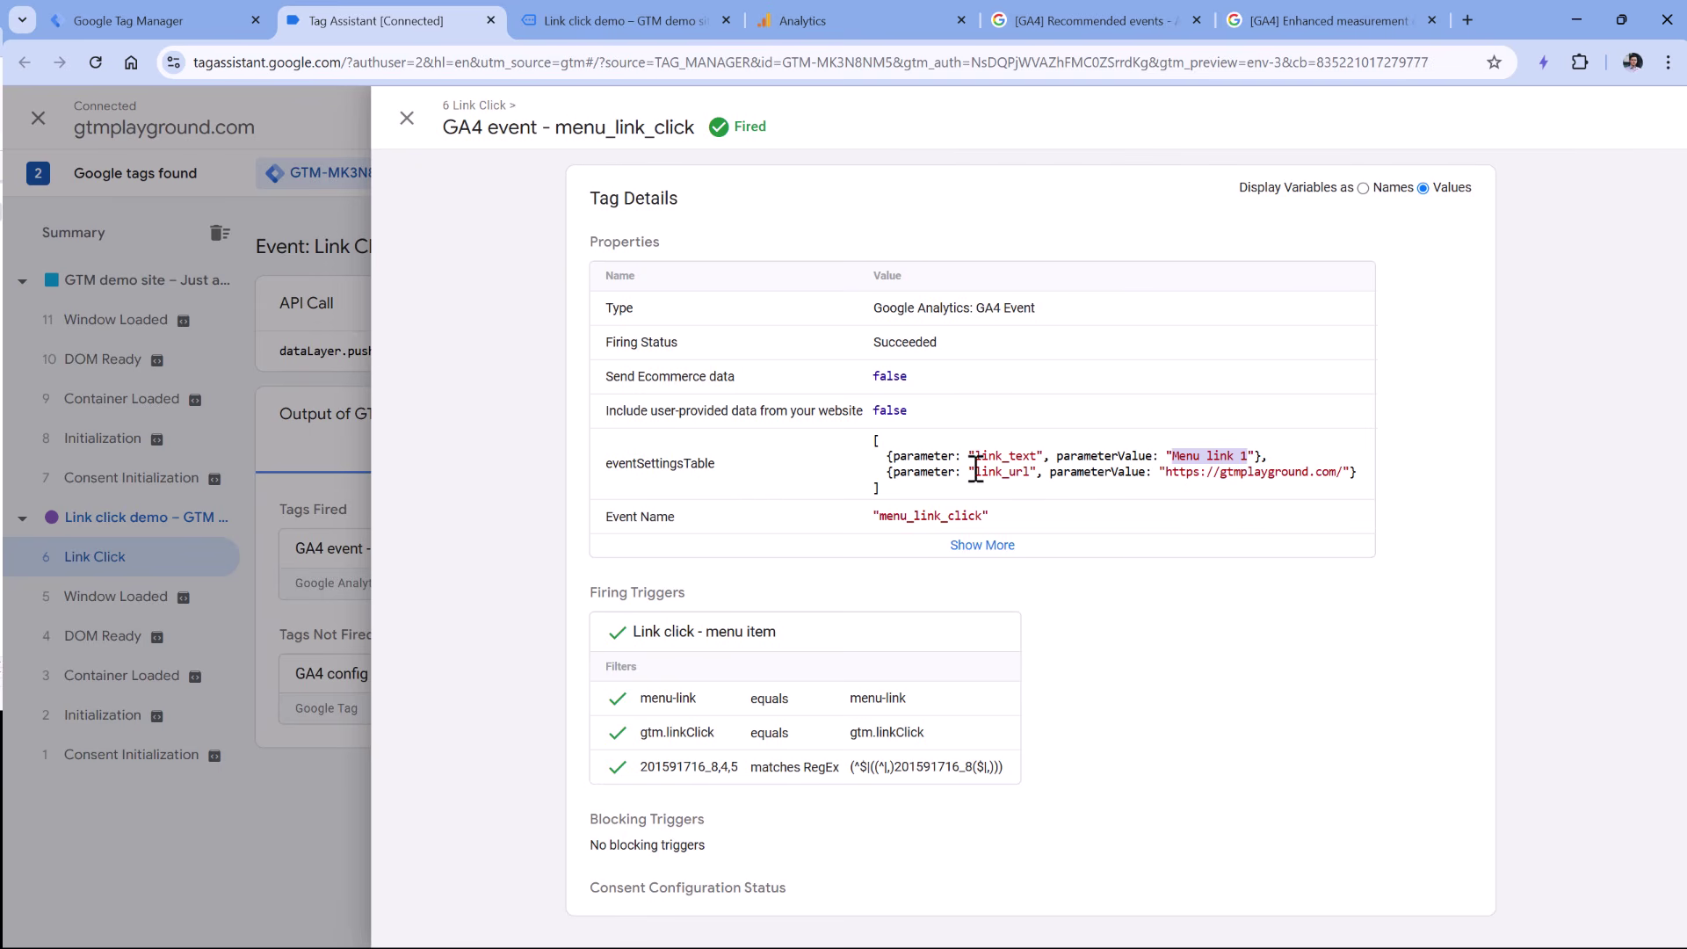
drag(970, 472, 1035, 472)
drag(1160, 472, 1349, 472)
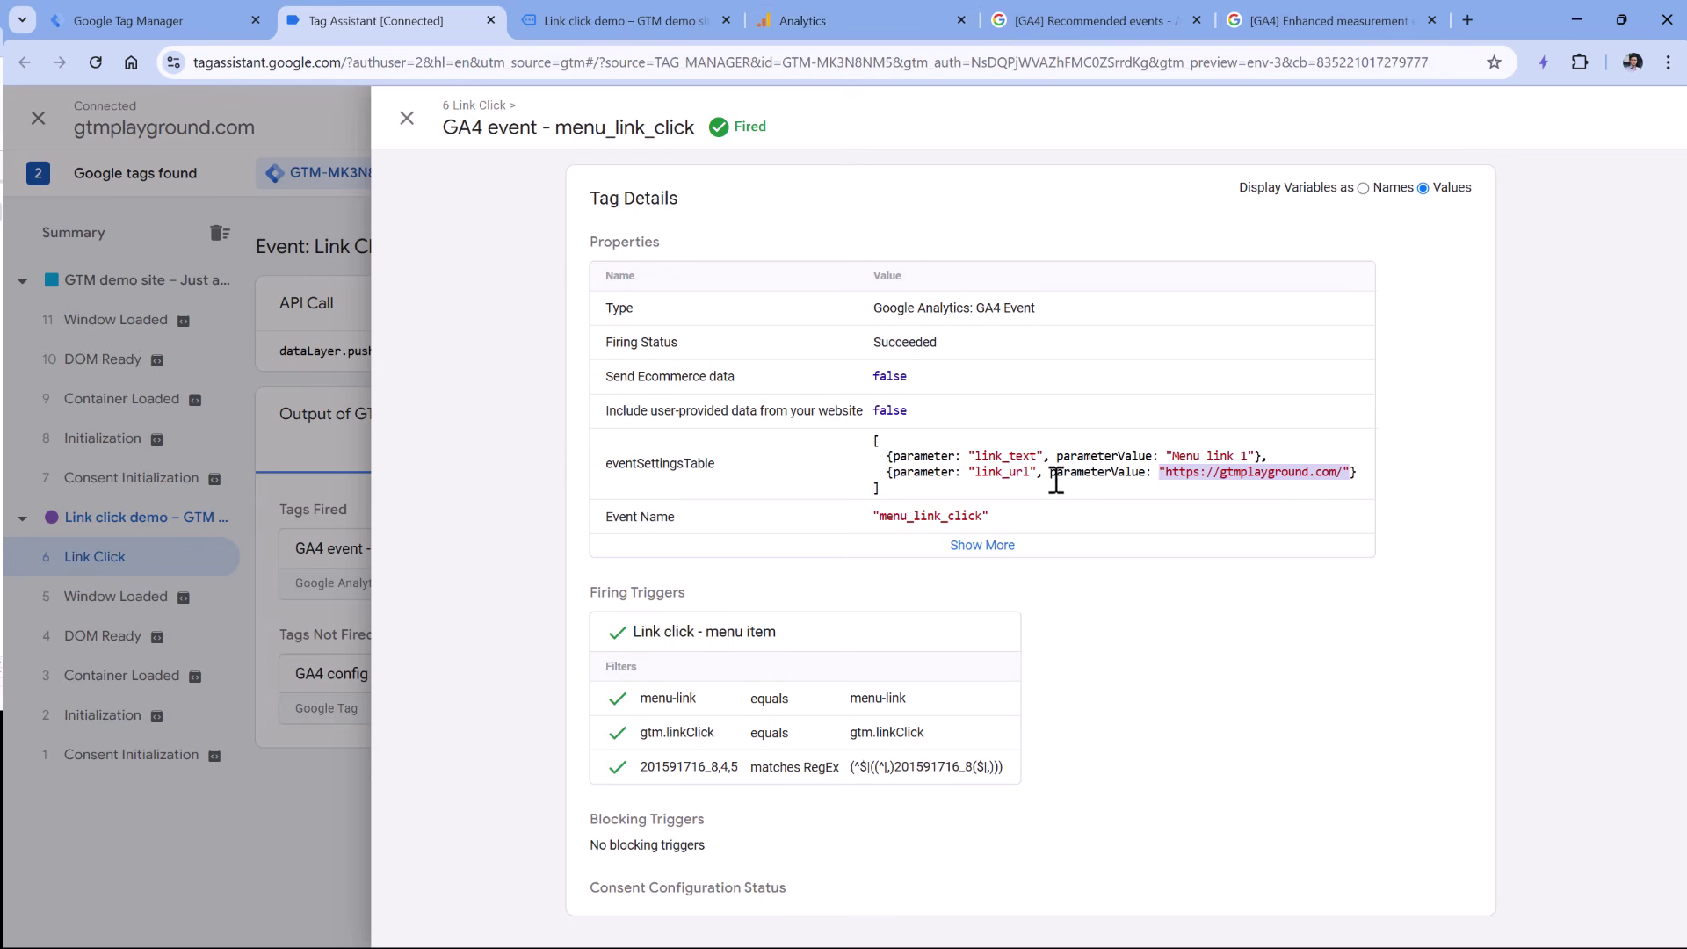
Switch to Google Analytics, close the web stream details and open DebugView for the Analytics Mania demo property.
click(876, 34)
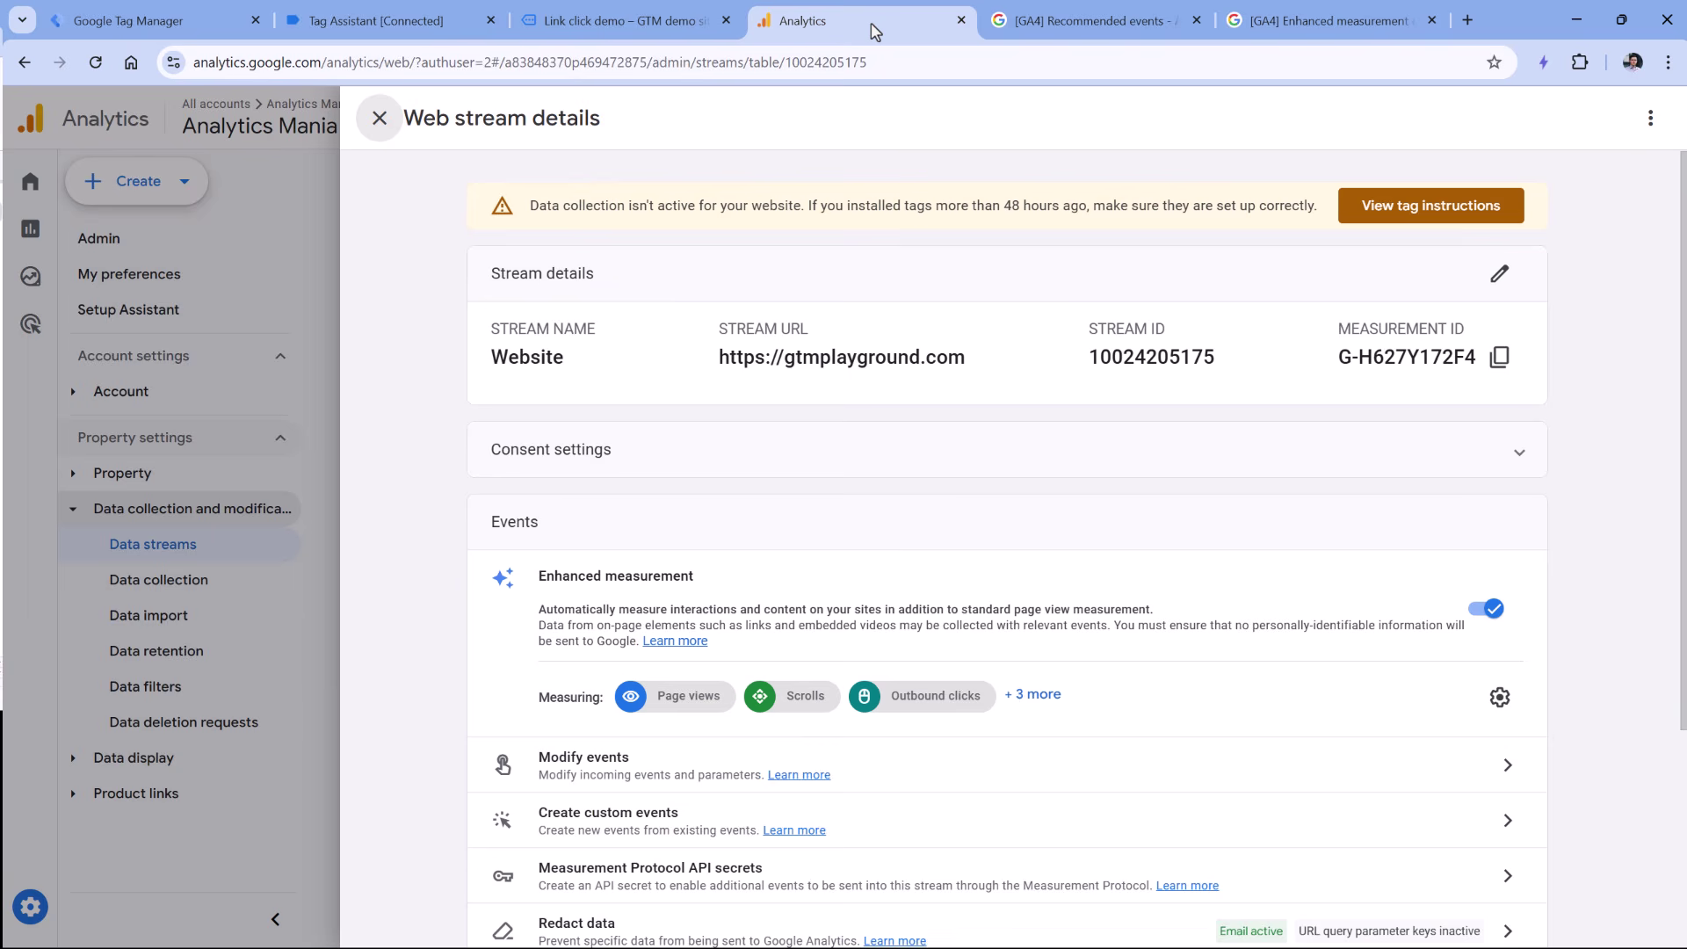
click(380, 118)
click(39, 920)
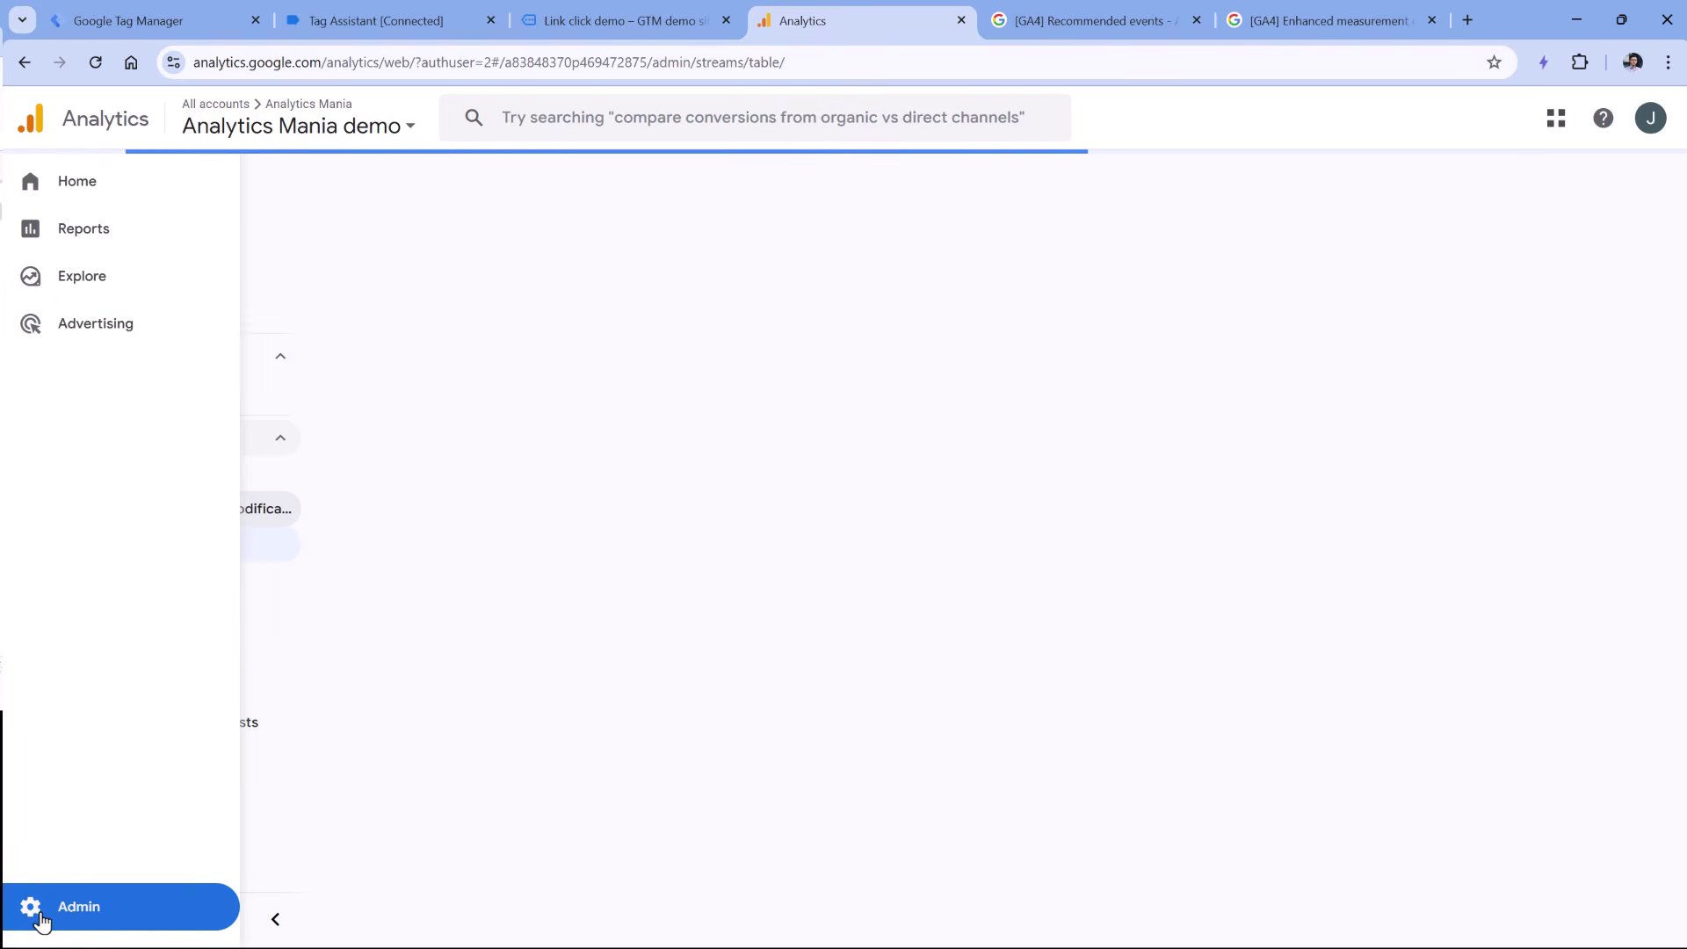
click(79, 760)
scroll(166, 679, down, 3)
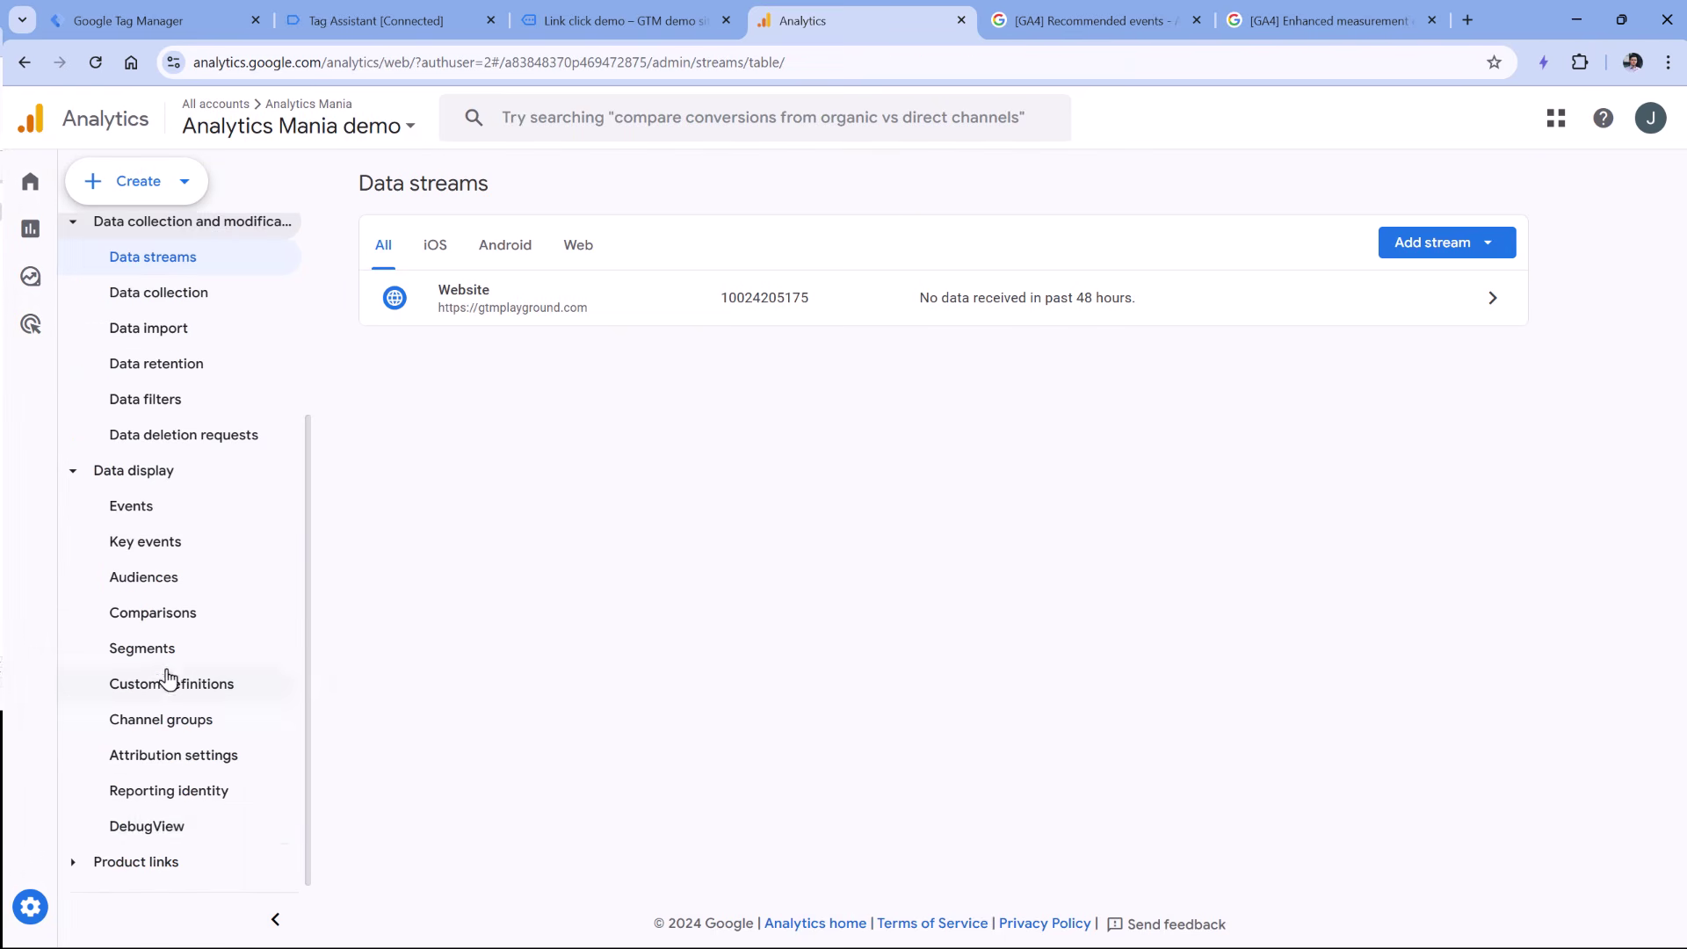
click(145, 826)
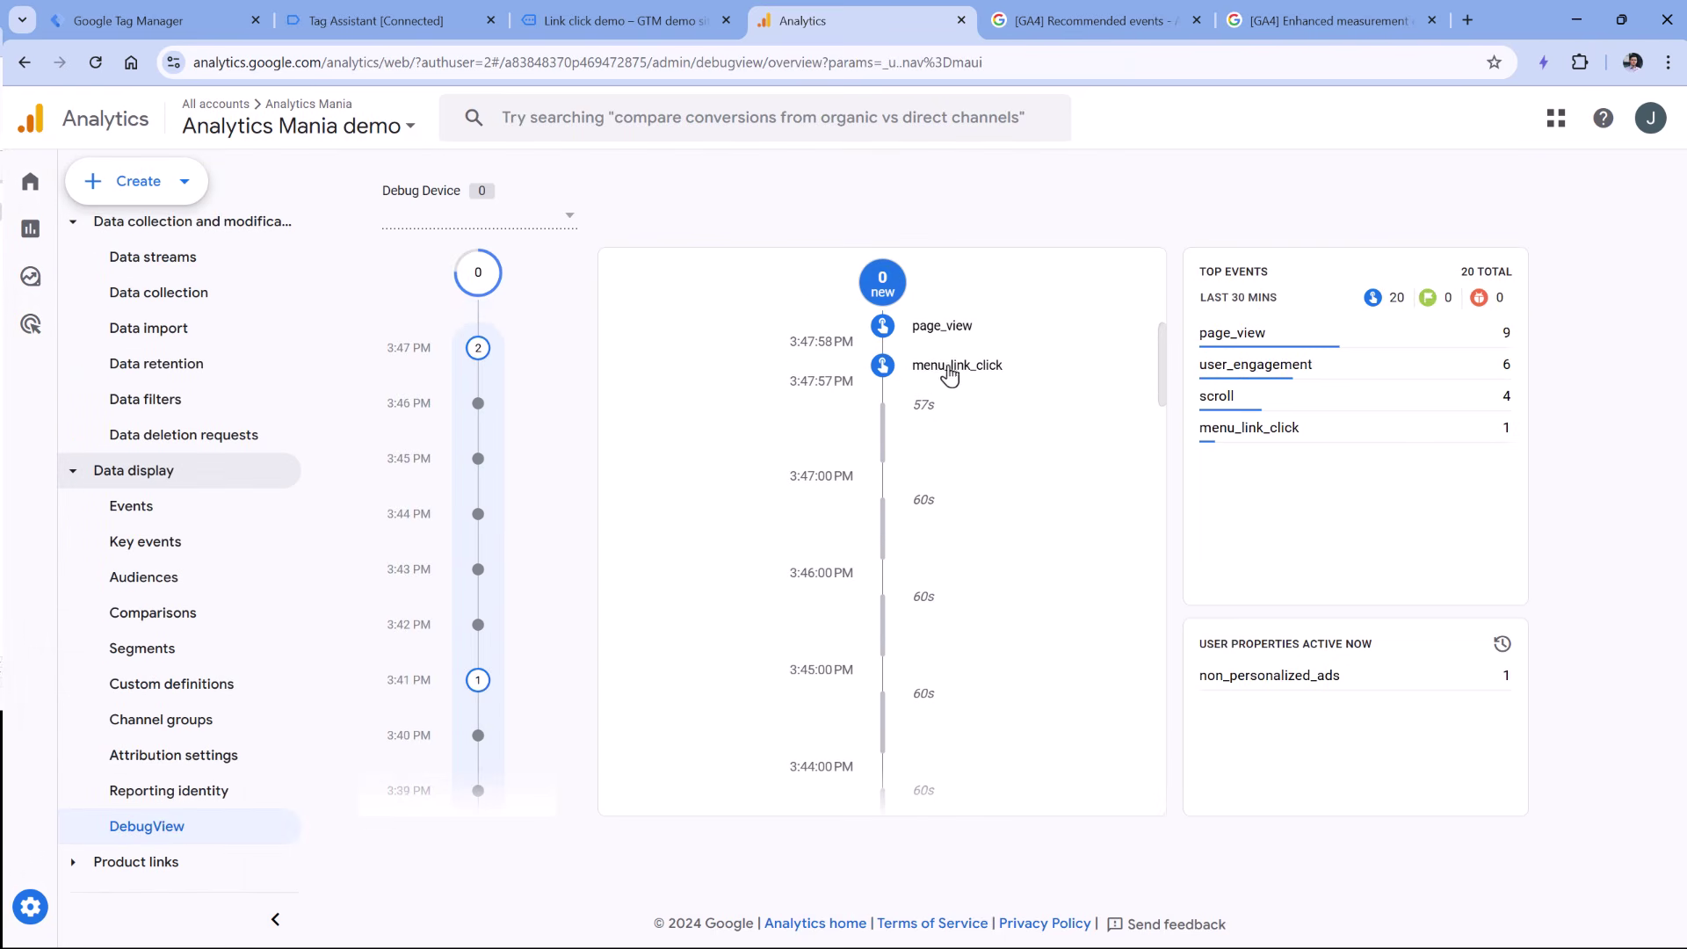
Find the menu_link_click event in the DebugView timeline and inspect its link_text and link_url parameters.
scroll(966, 378, down, 10)
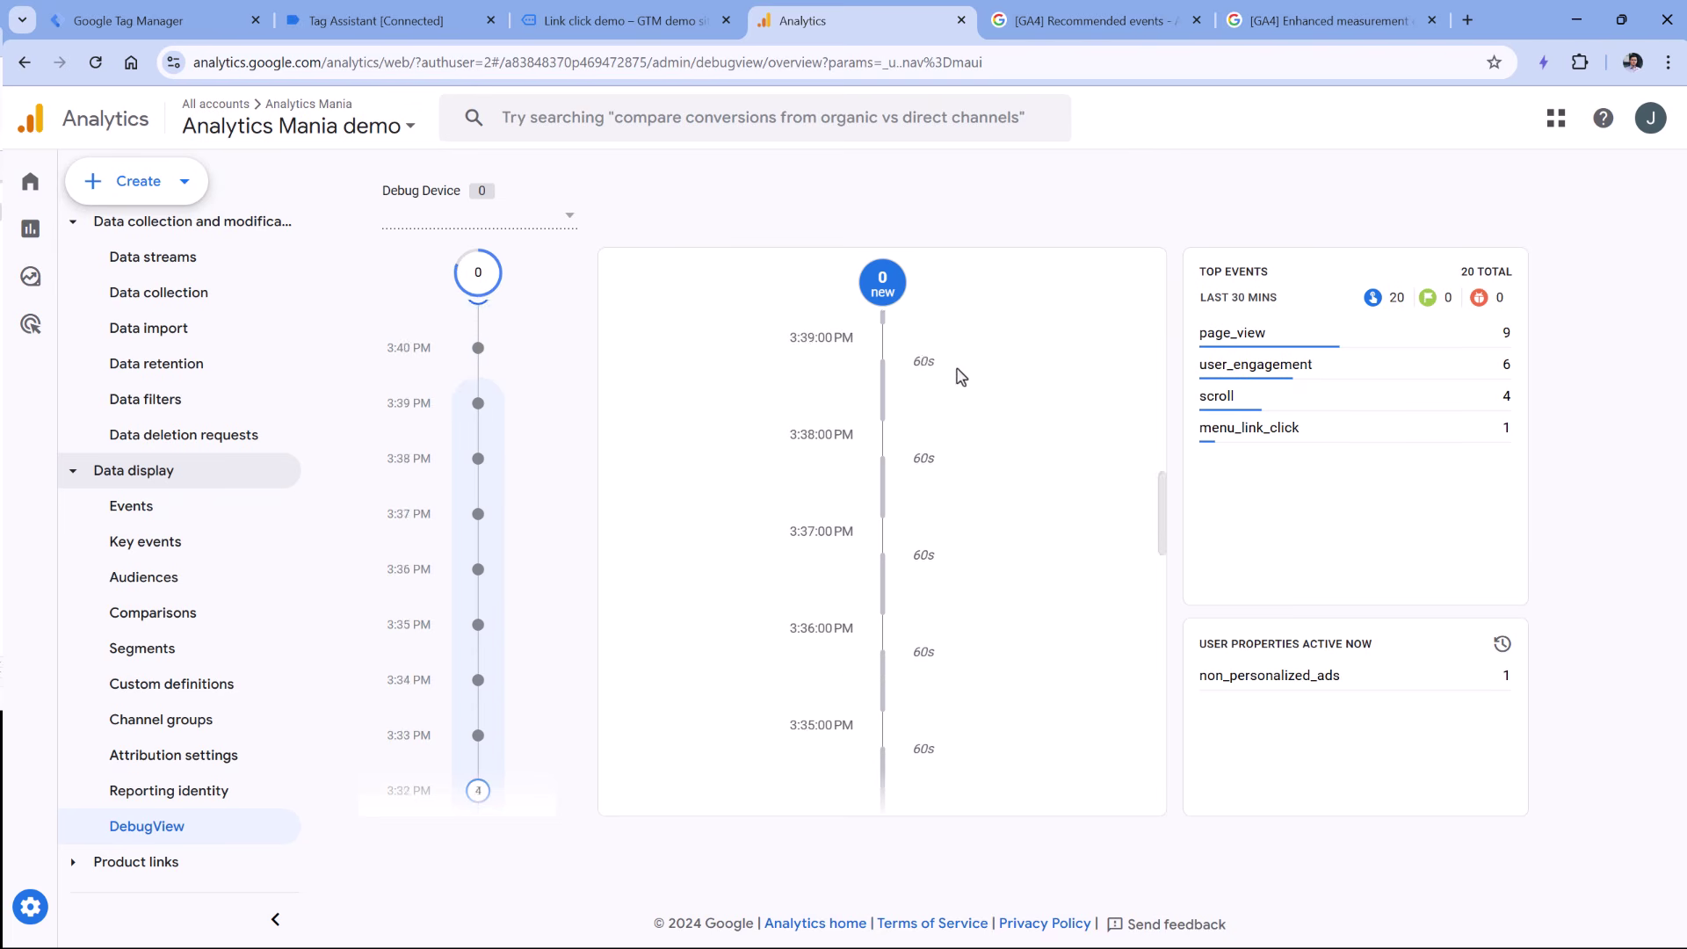
scroll(967, 383, up, 12)
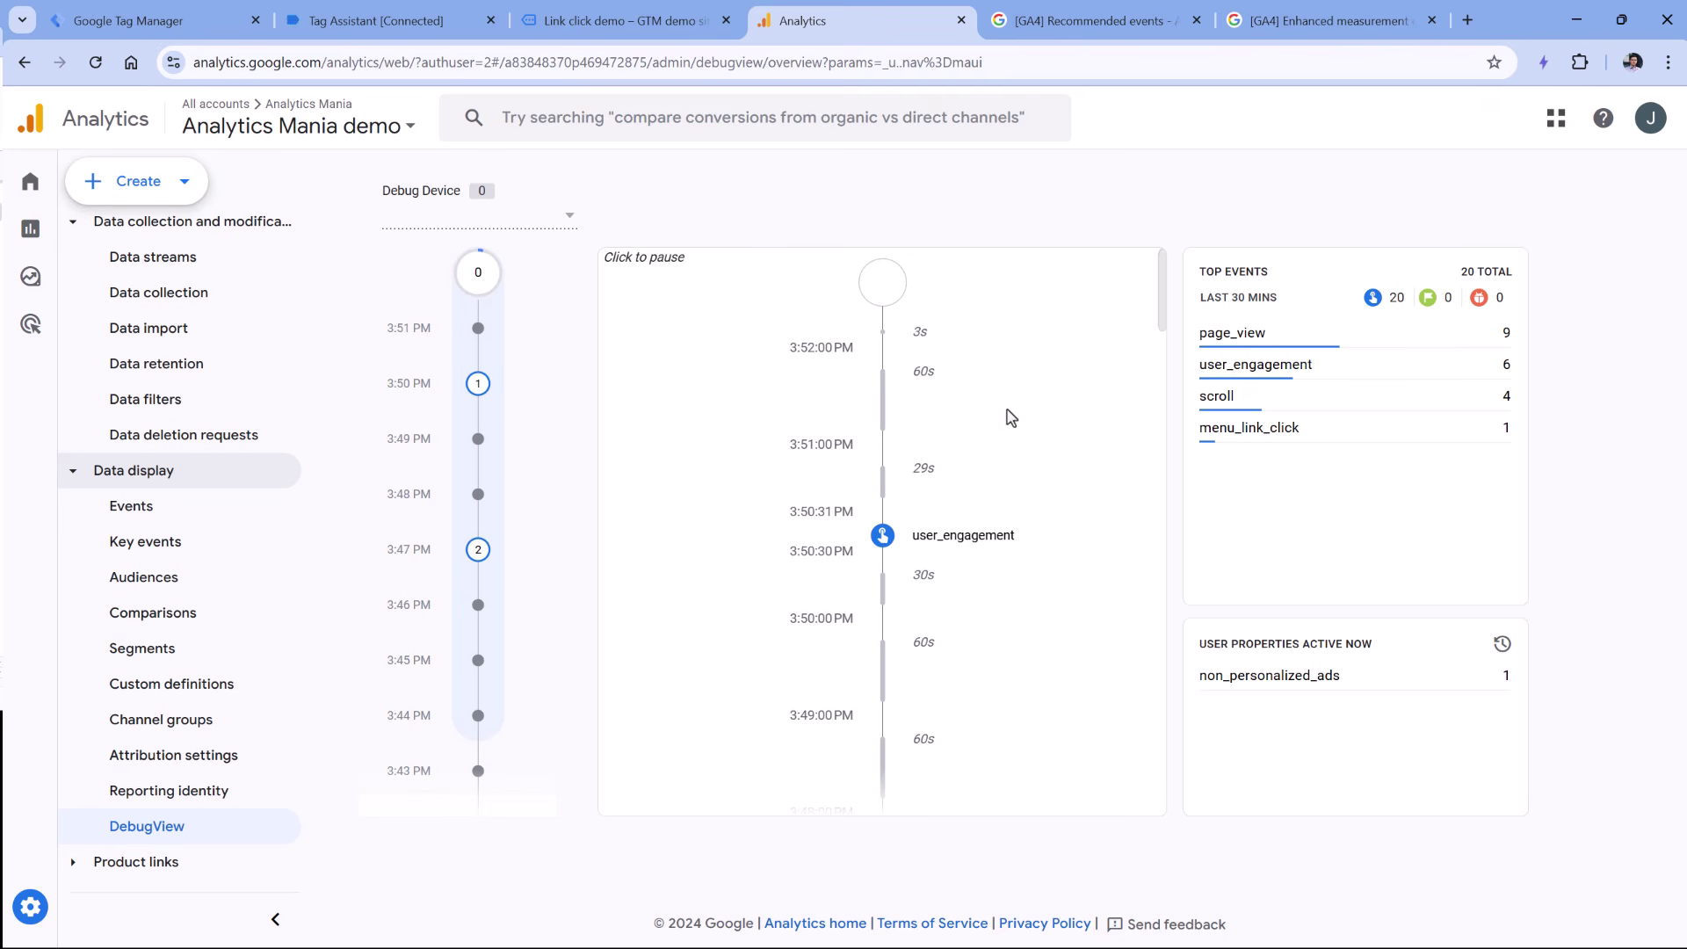
mouse_move(50, 256)
scroll(1072, 483, down, 5)
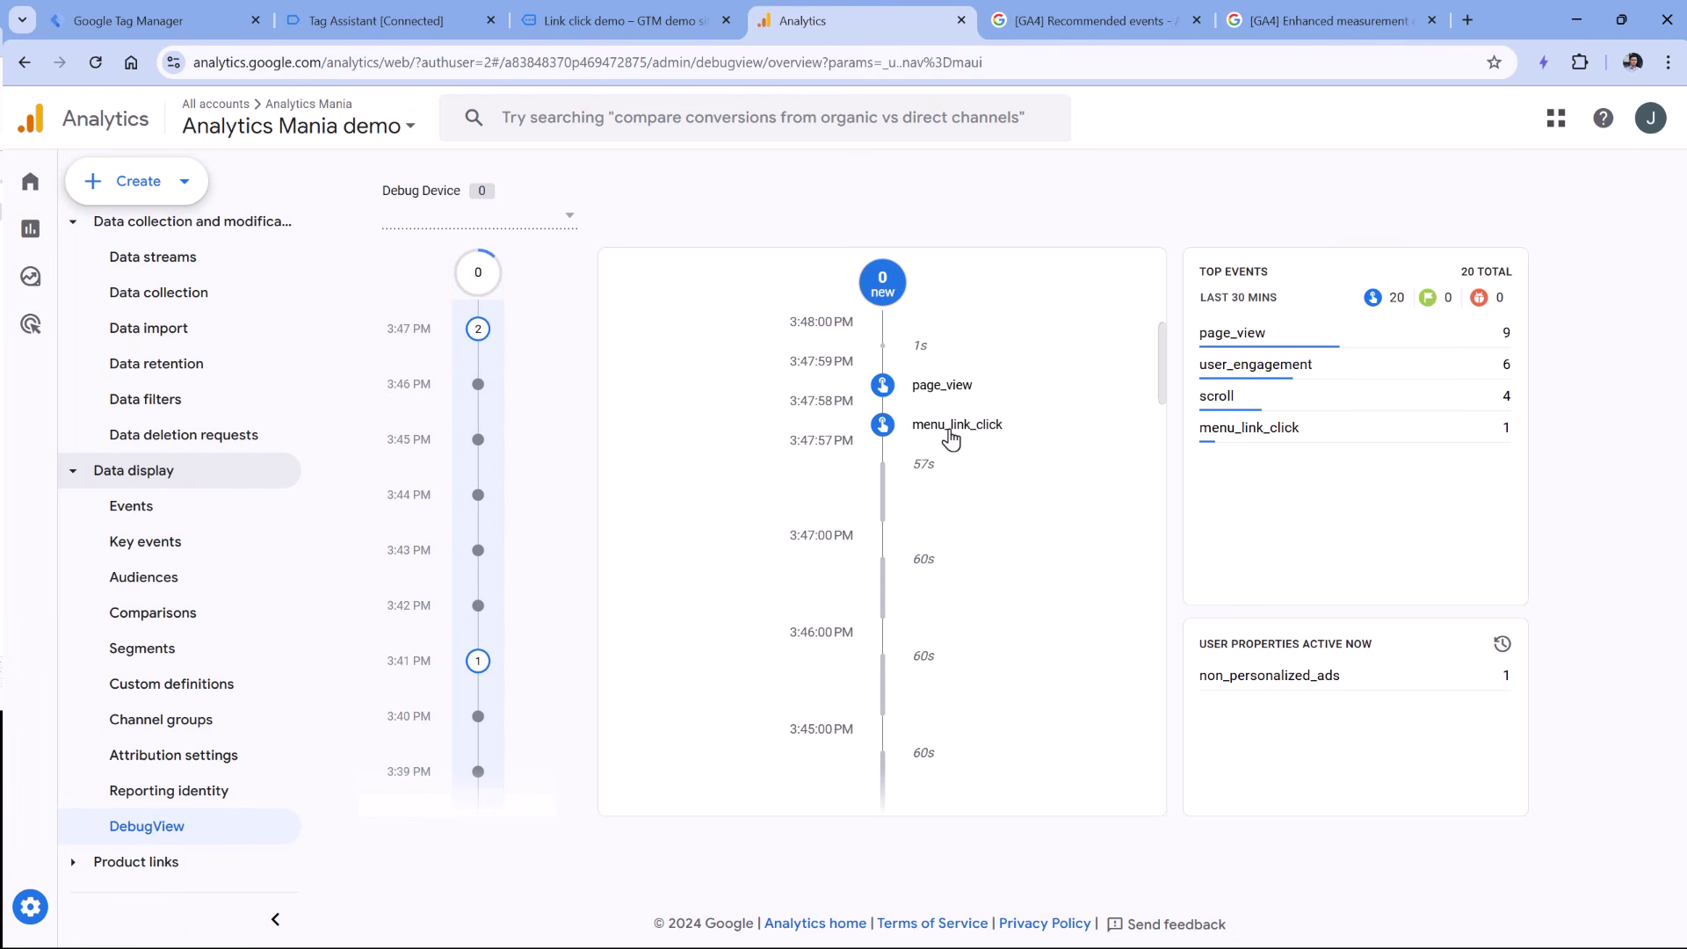
click(950, 431)
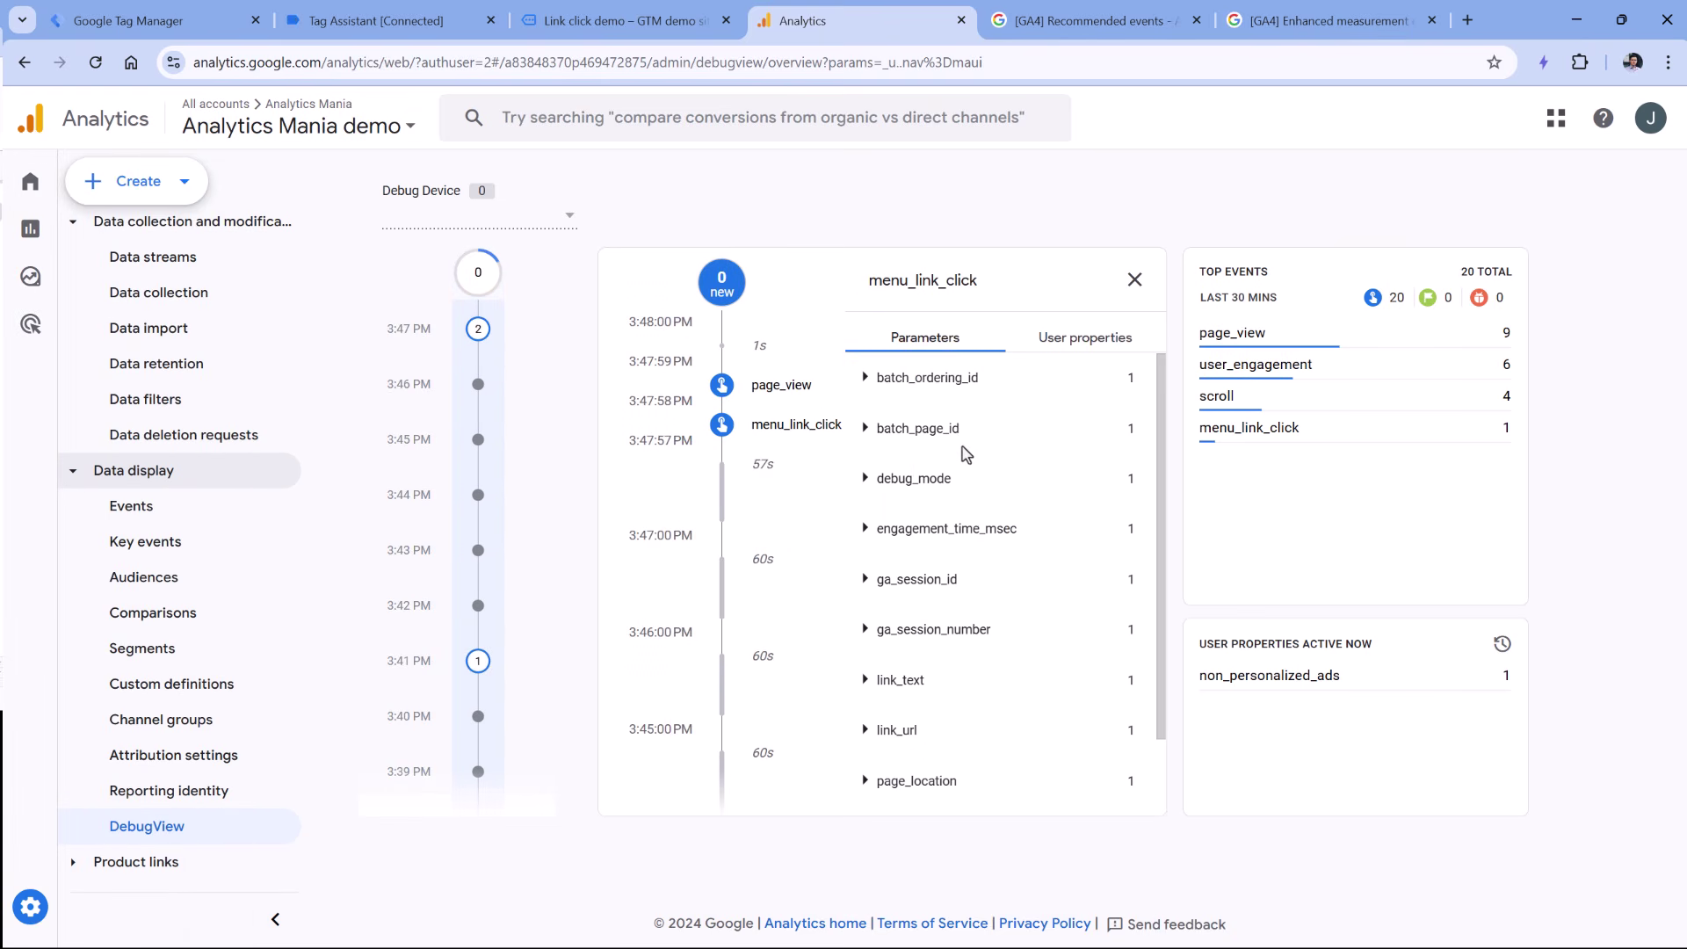
scroll(976, 473, down, 1)
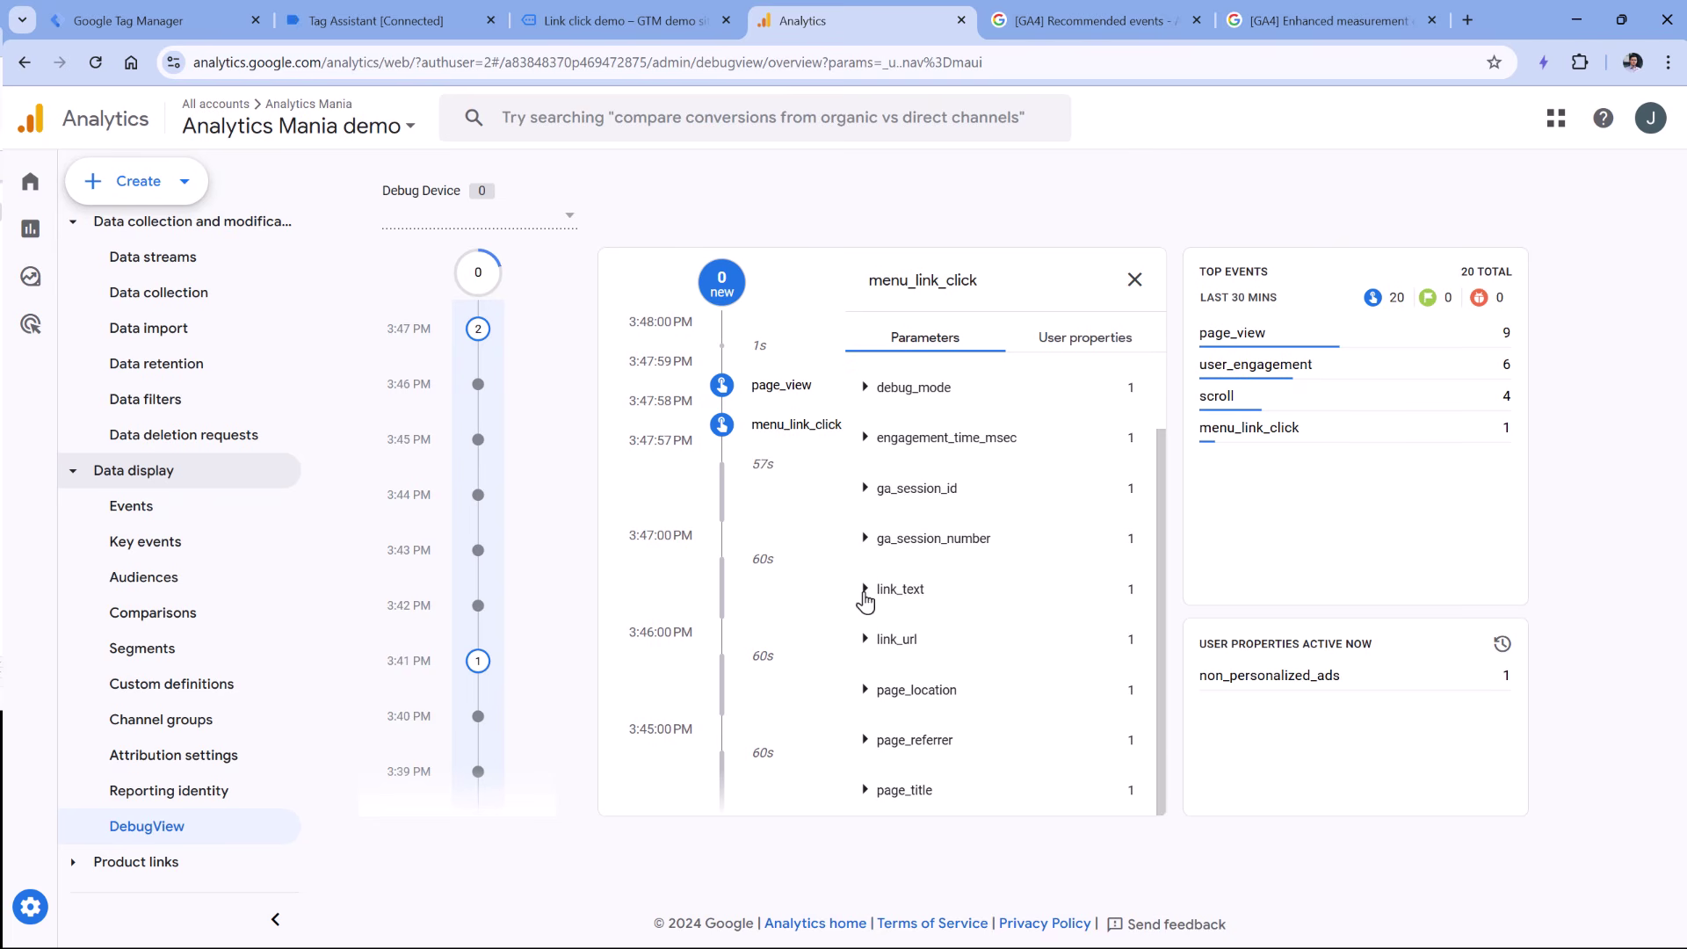
click(864, 591)
click(862, 676)
drag(909, 682, 1095, 681)
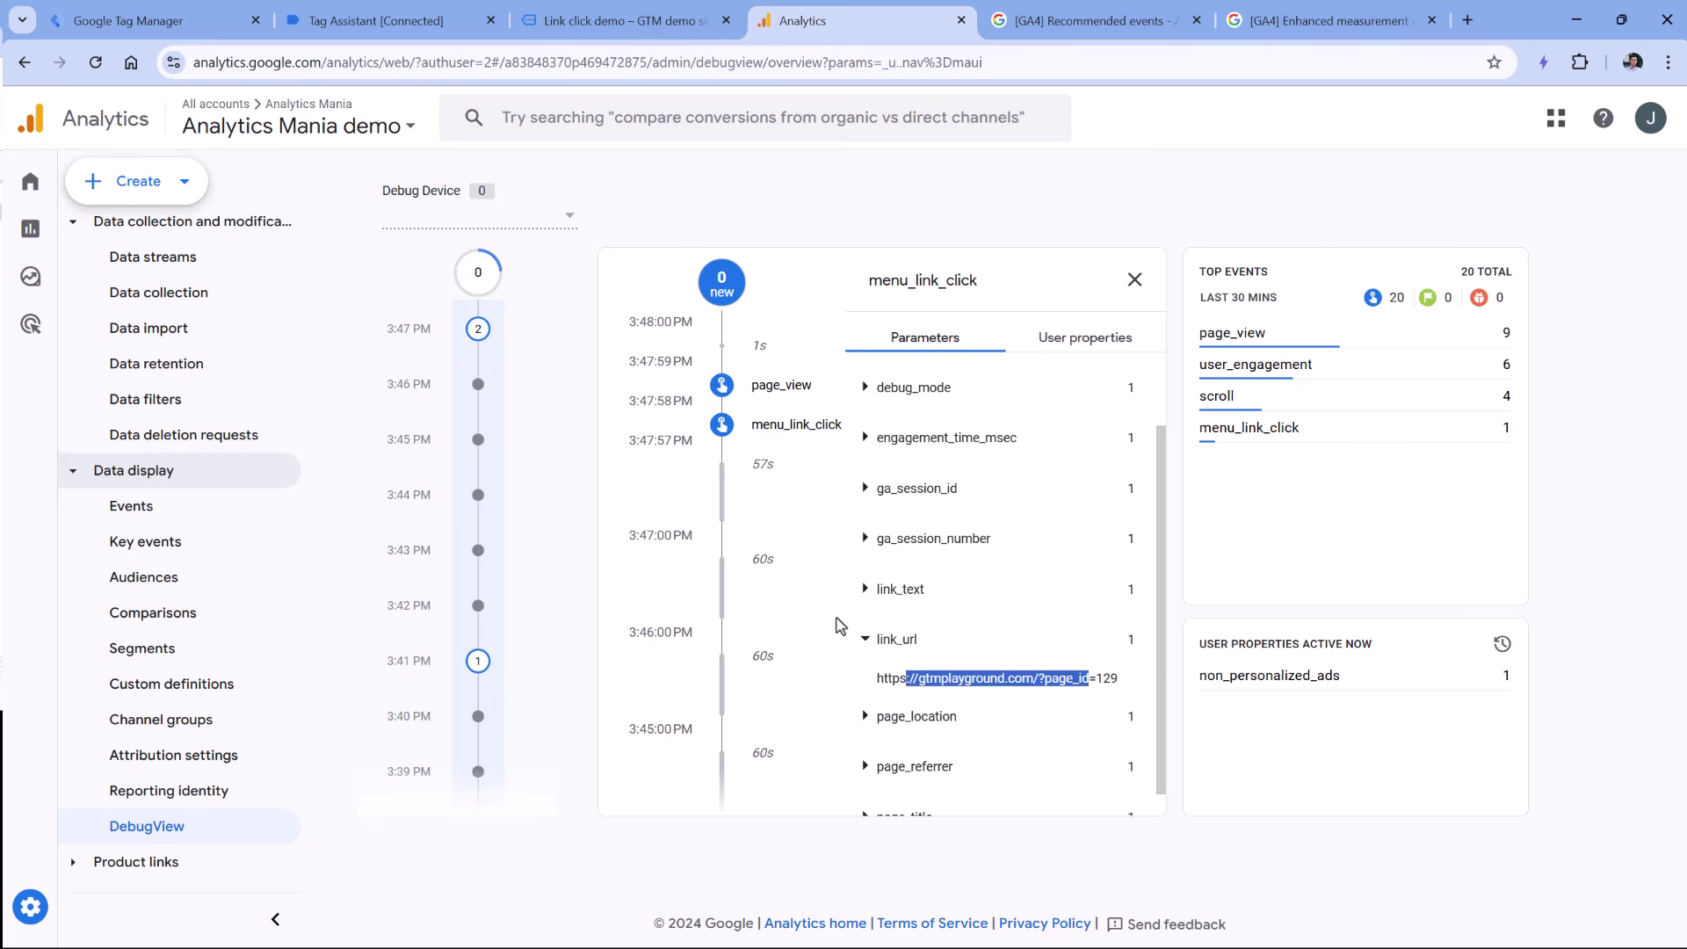
click(862, 594)
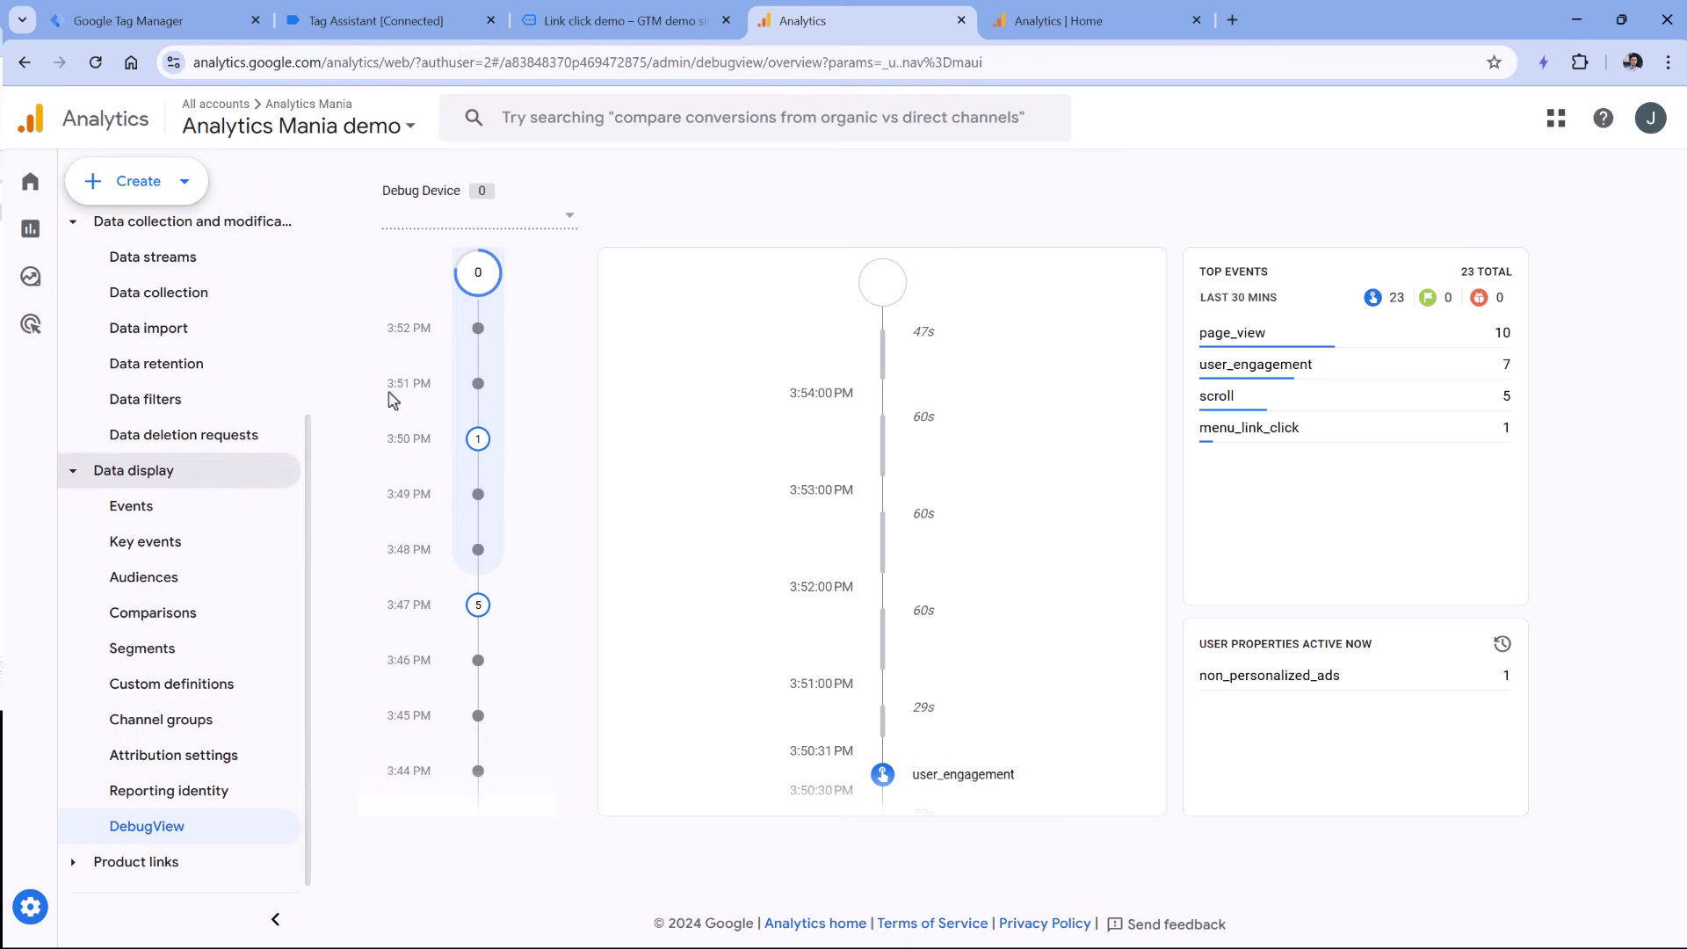
Switch to the Analytics Mania demo (live) property and create a blank exploration.
click(1105, 28)
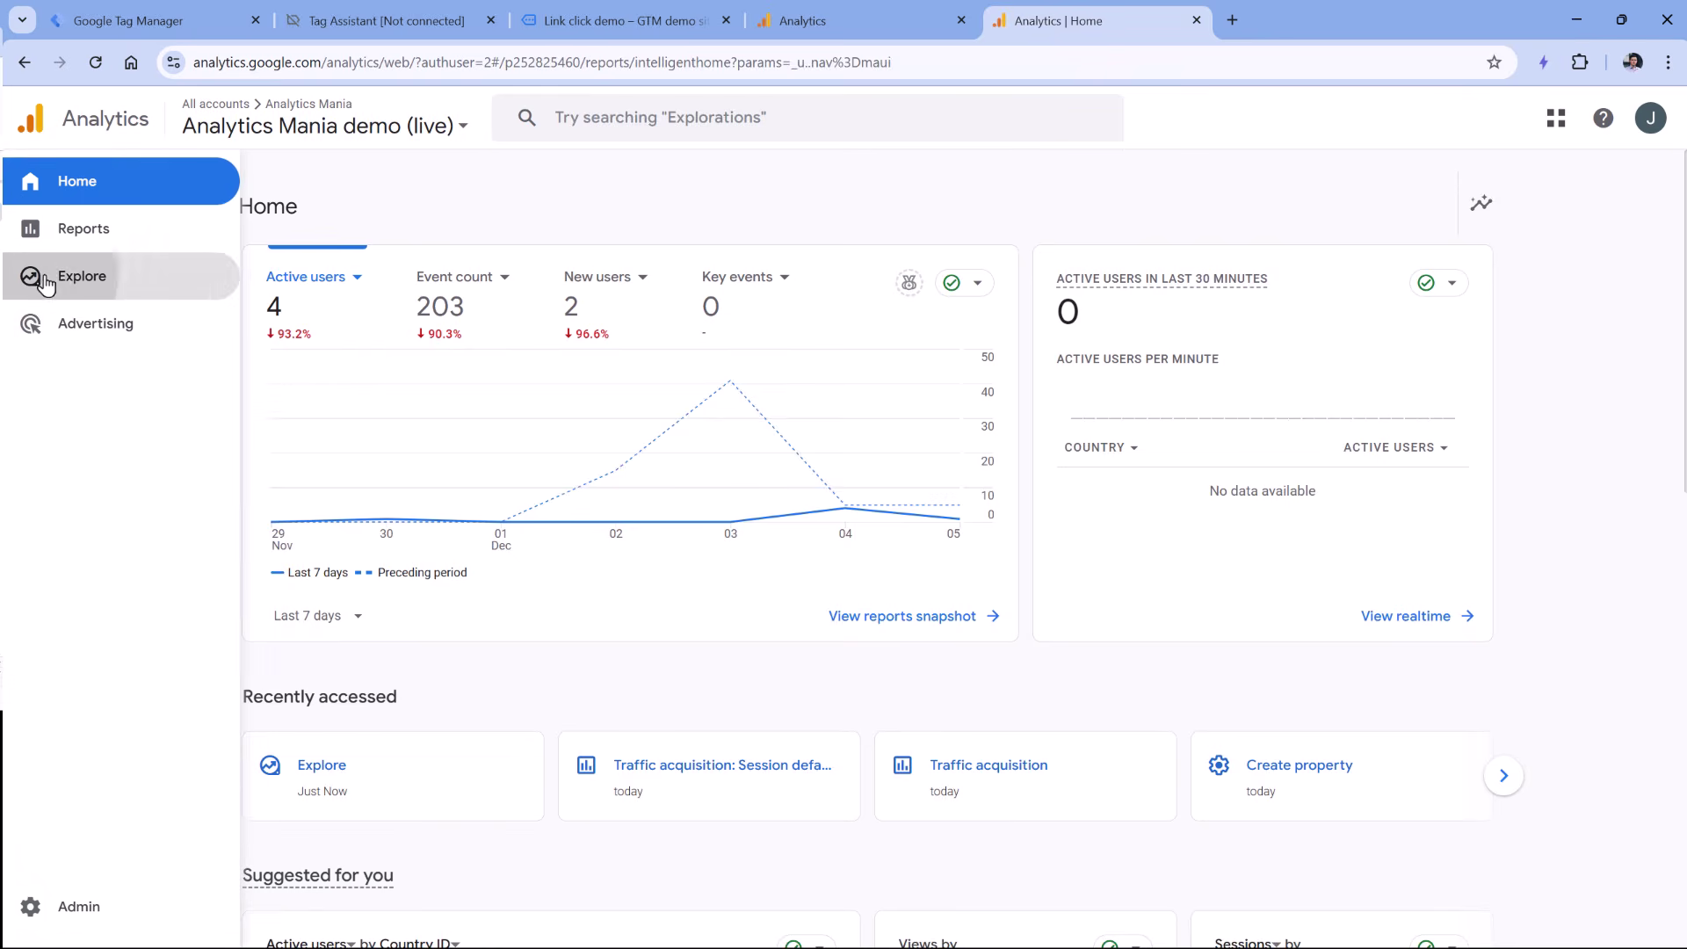
click(30, 276)
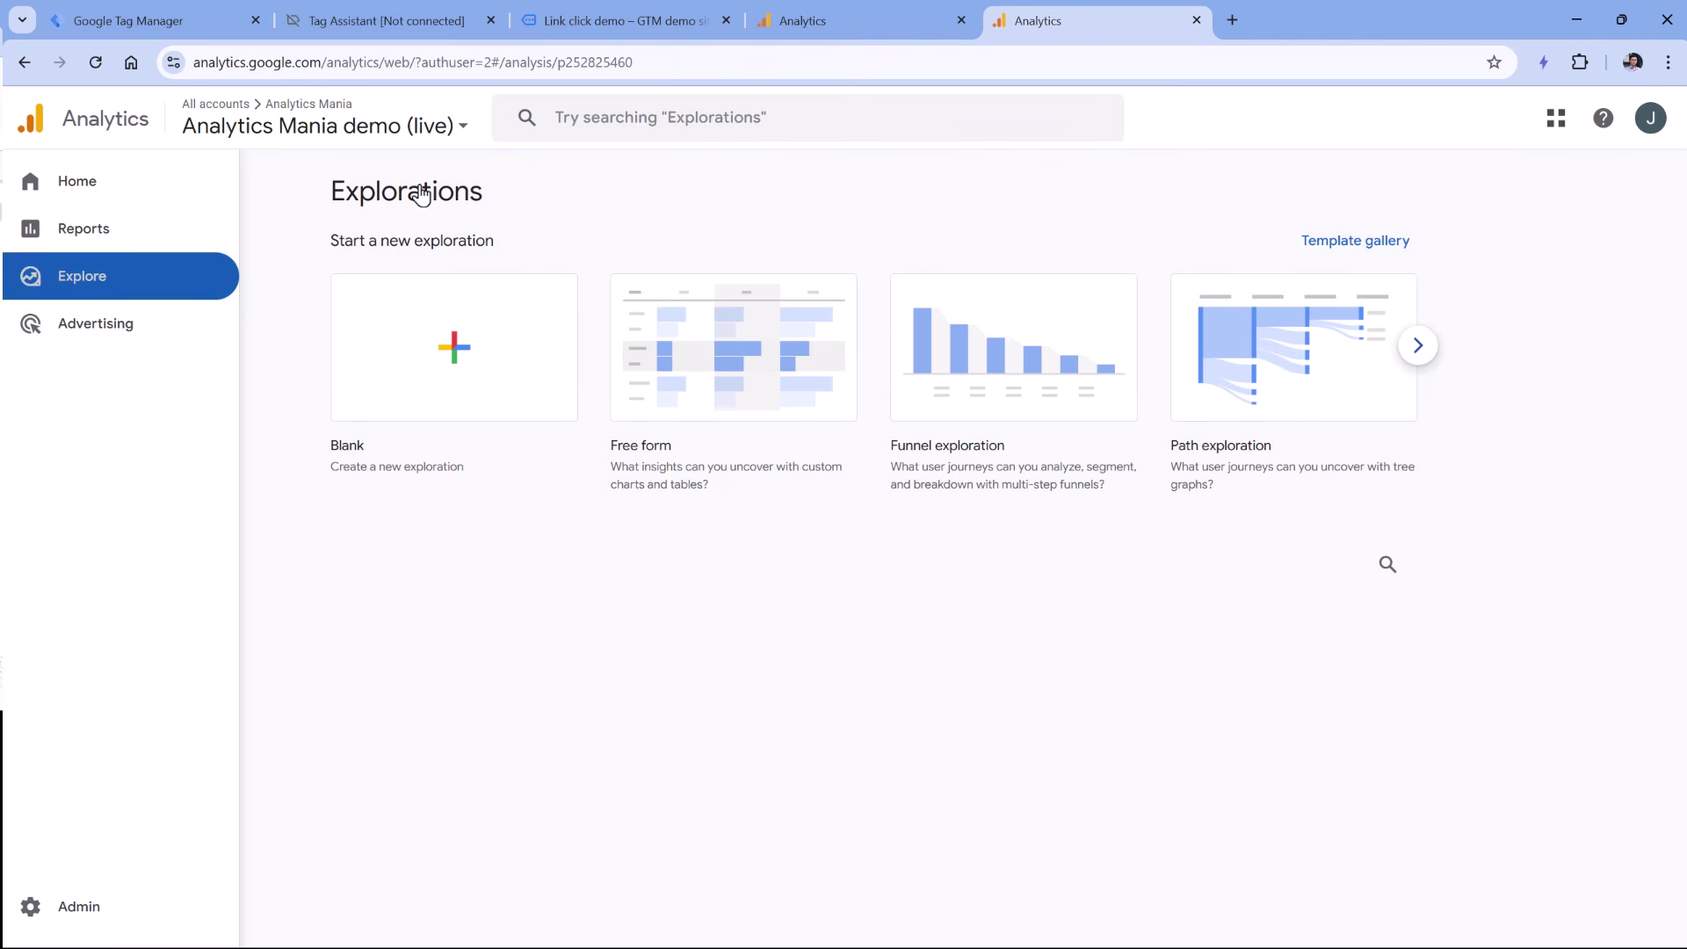
click(453, 359)
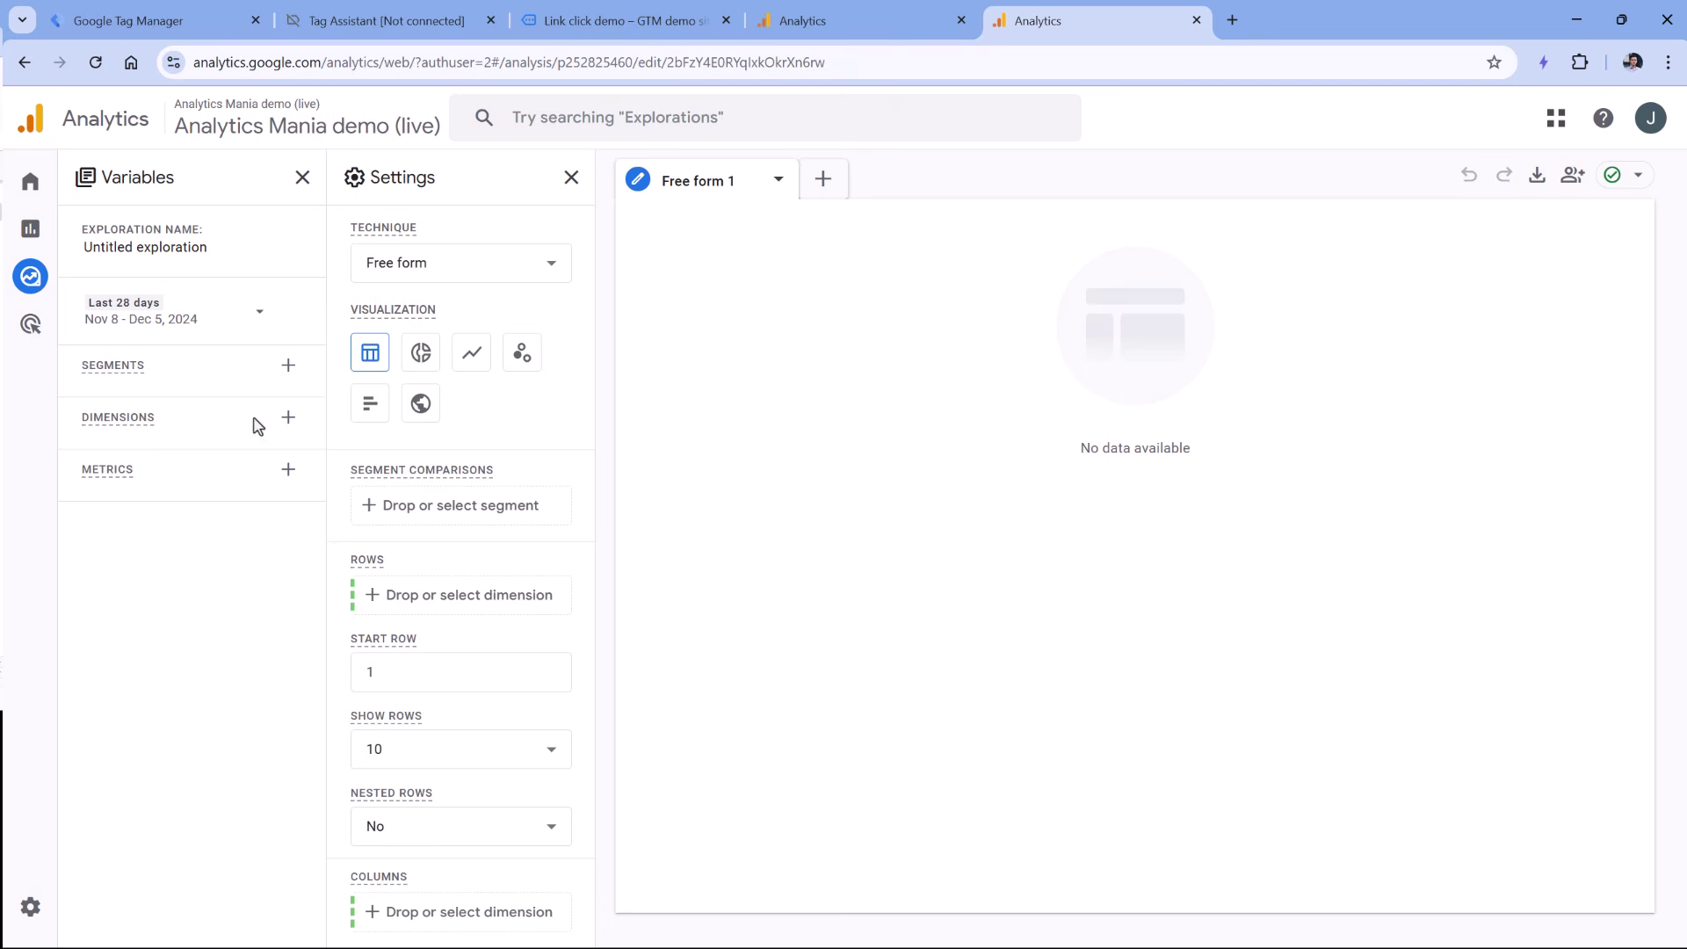
Select the predefined Link URL and Link text dimensions for the exploration.
click(287, 418)
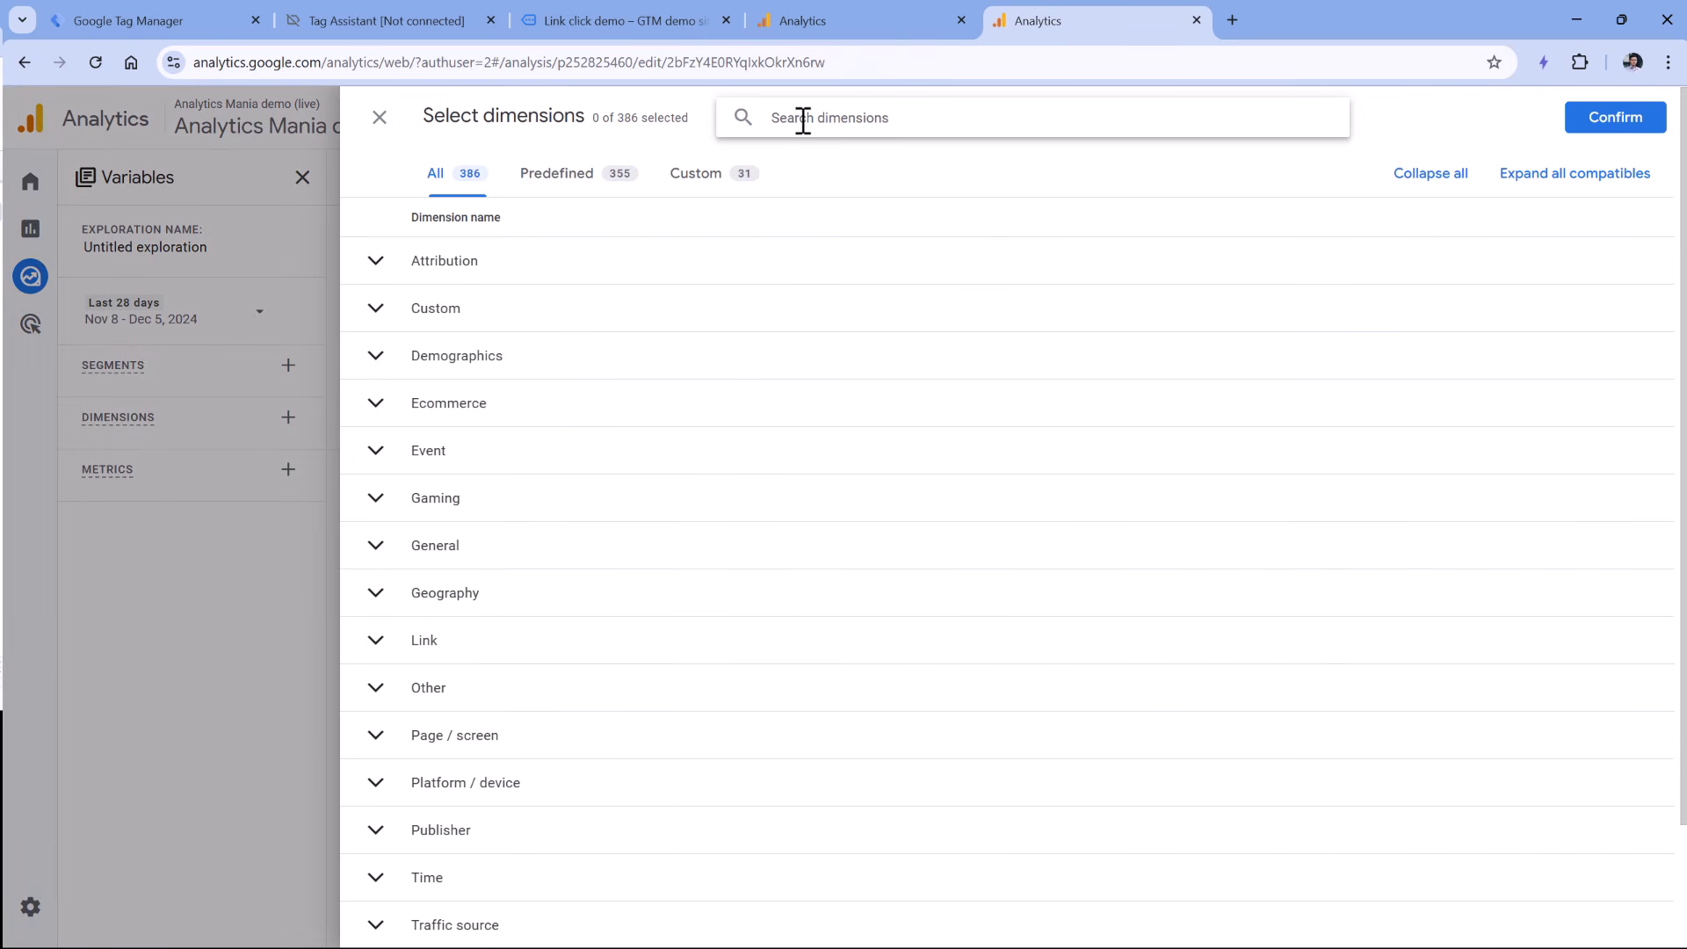
text(link url)
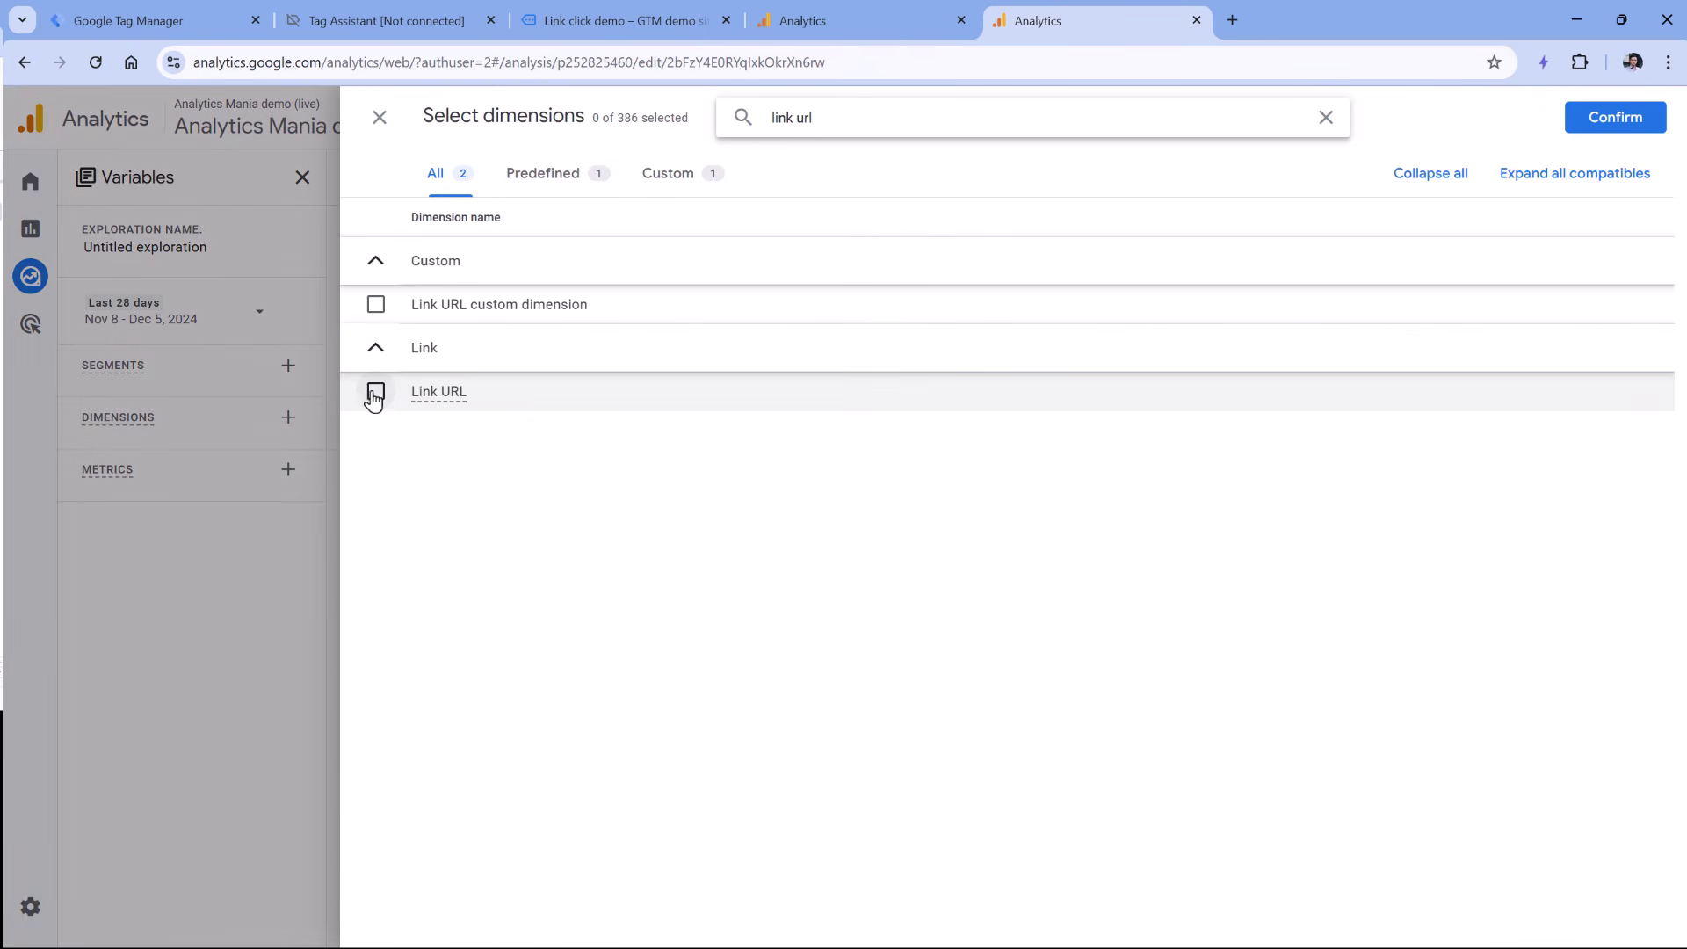
click(376, 391)
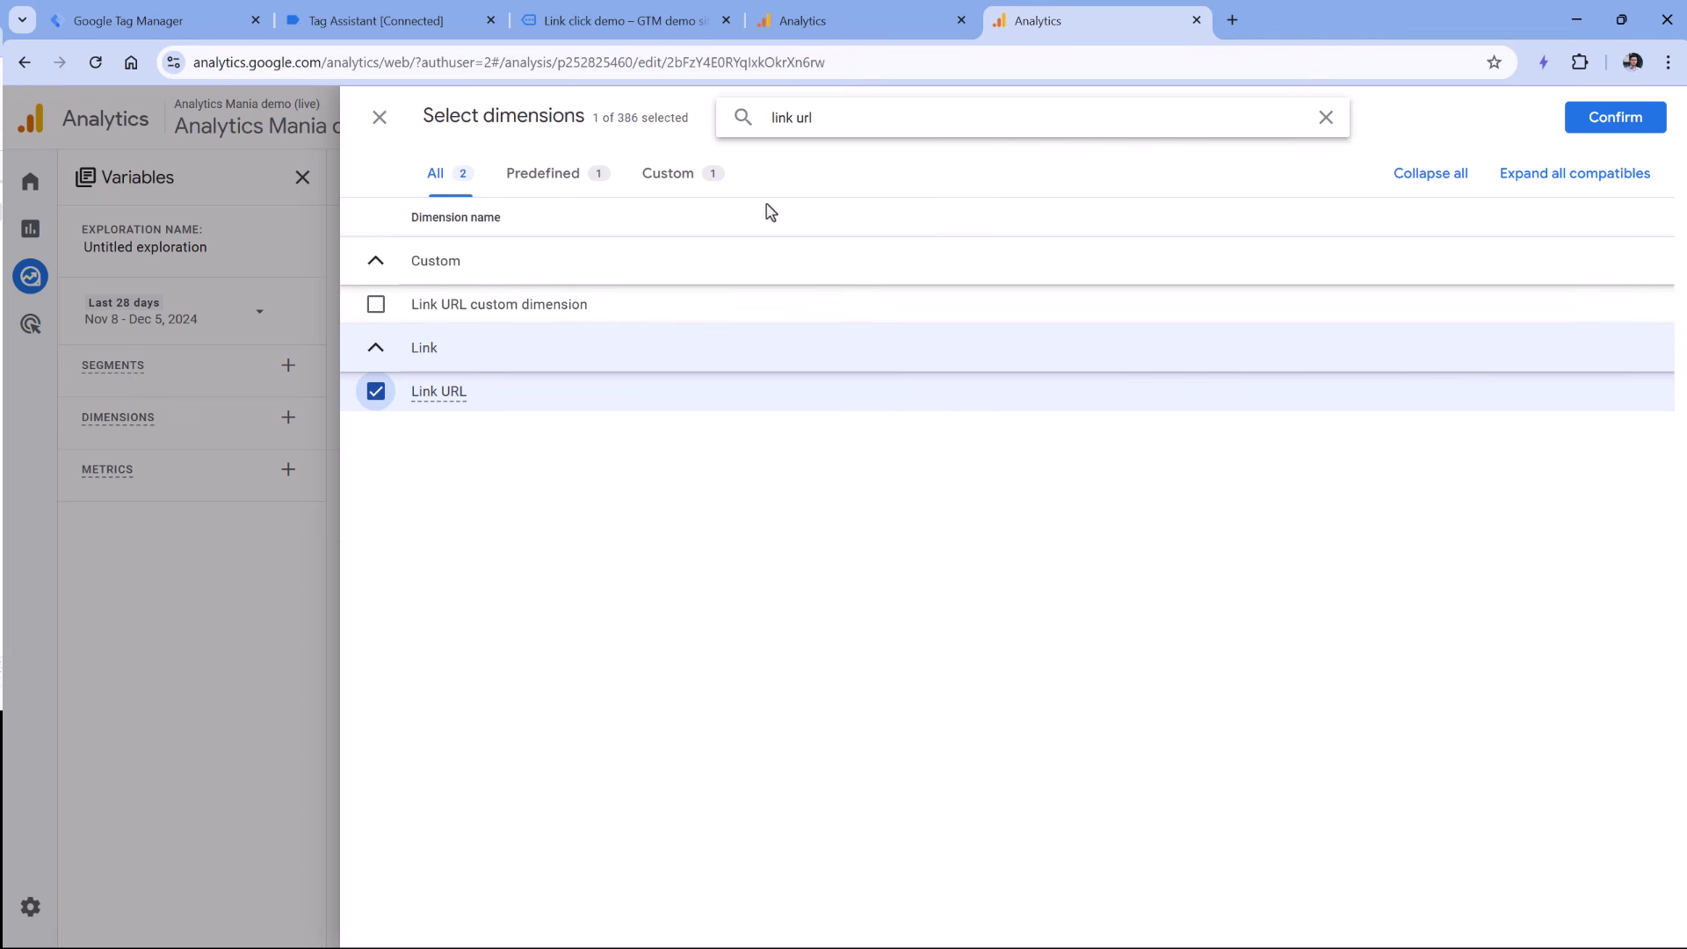
triple_click(885, 117)
key(BackSpace)
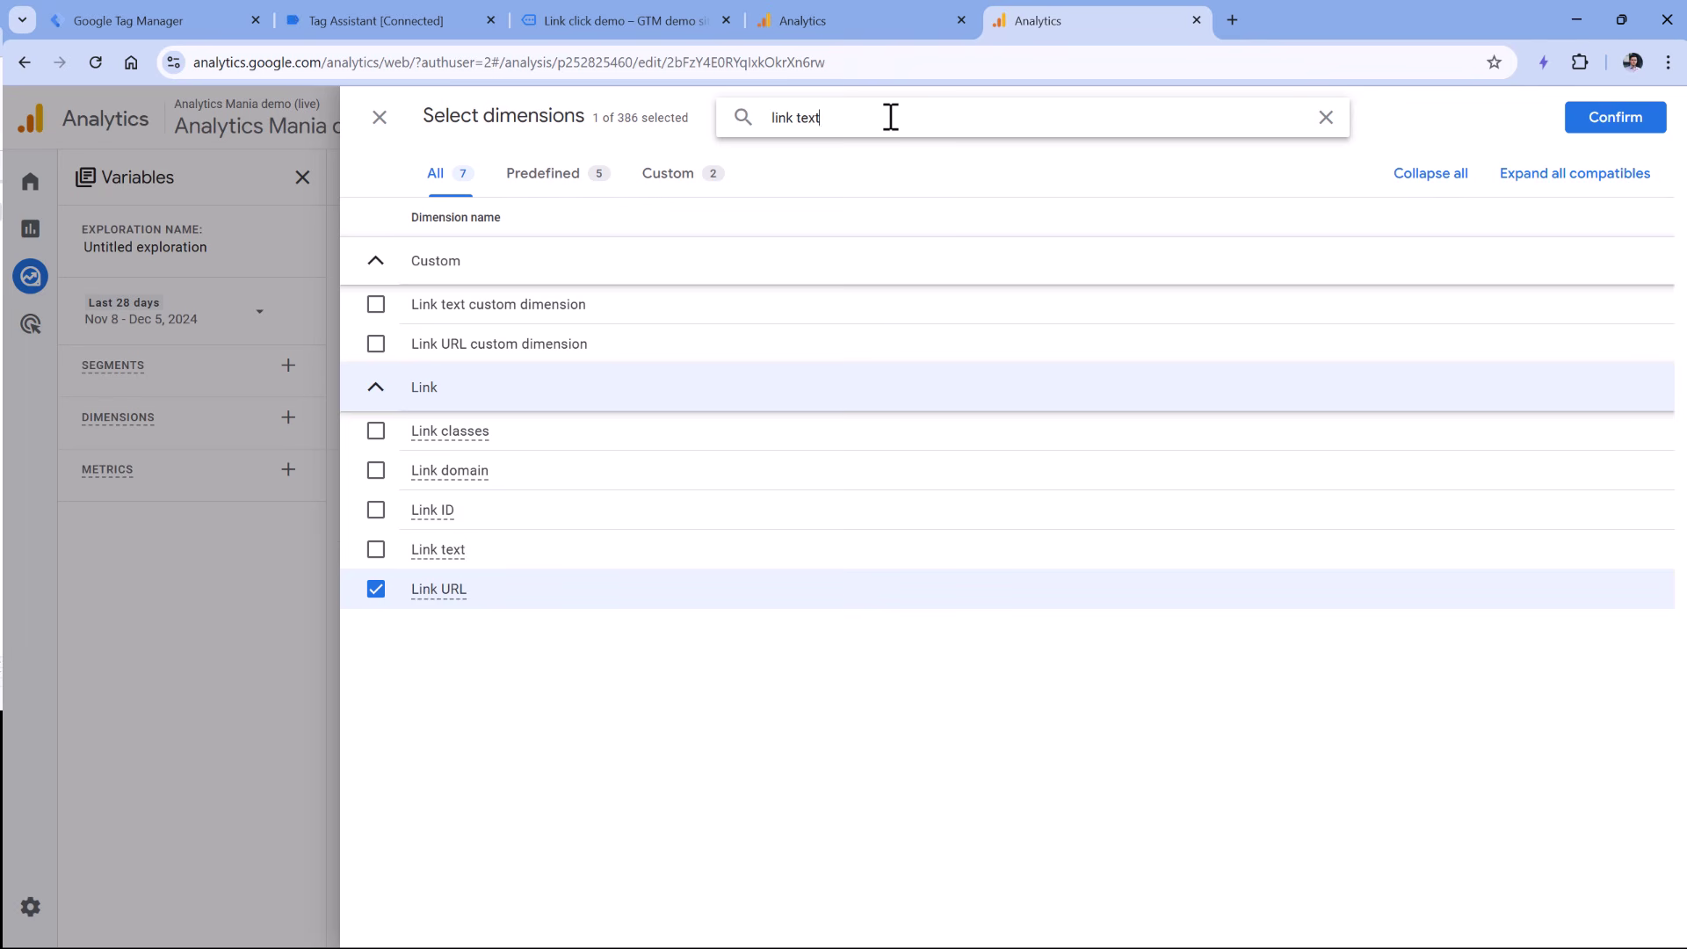
click(376, 390)
Add Event name to the selected dimensions and confirm the selection for the exploration.
triple_click(815, 118)
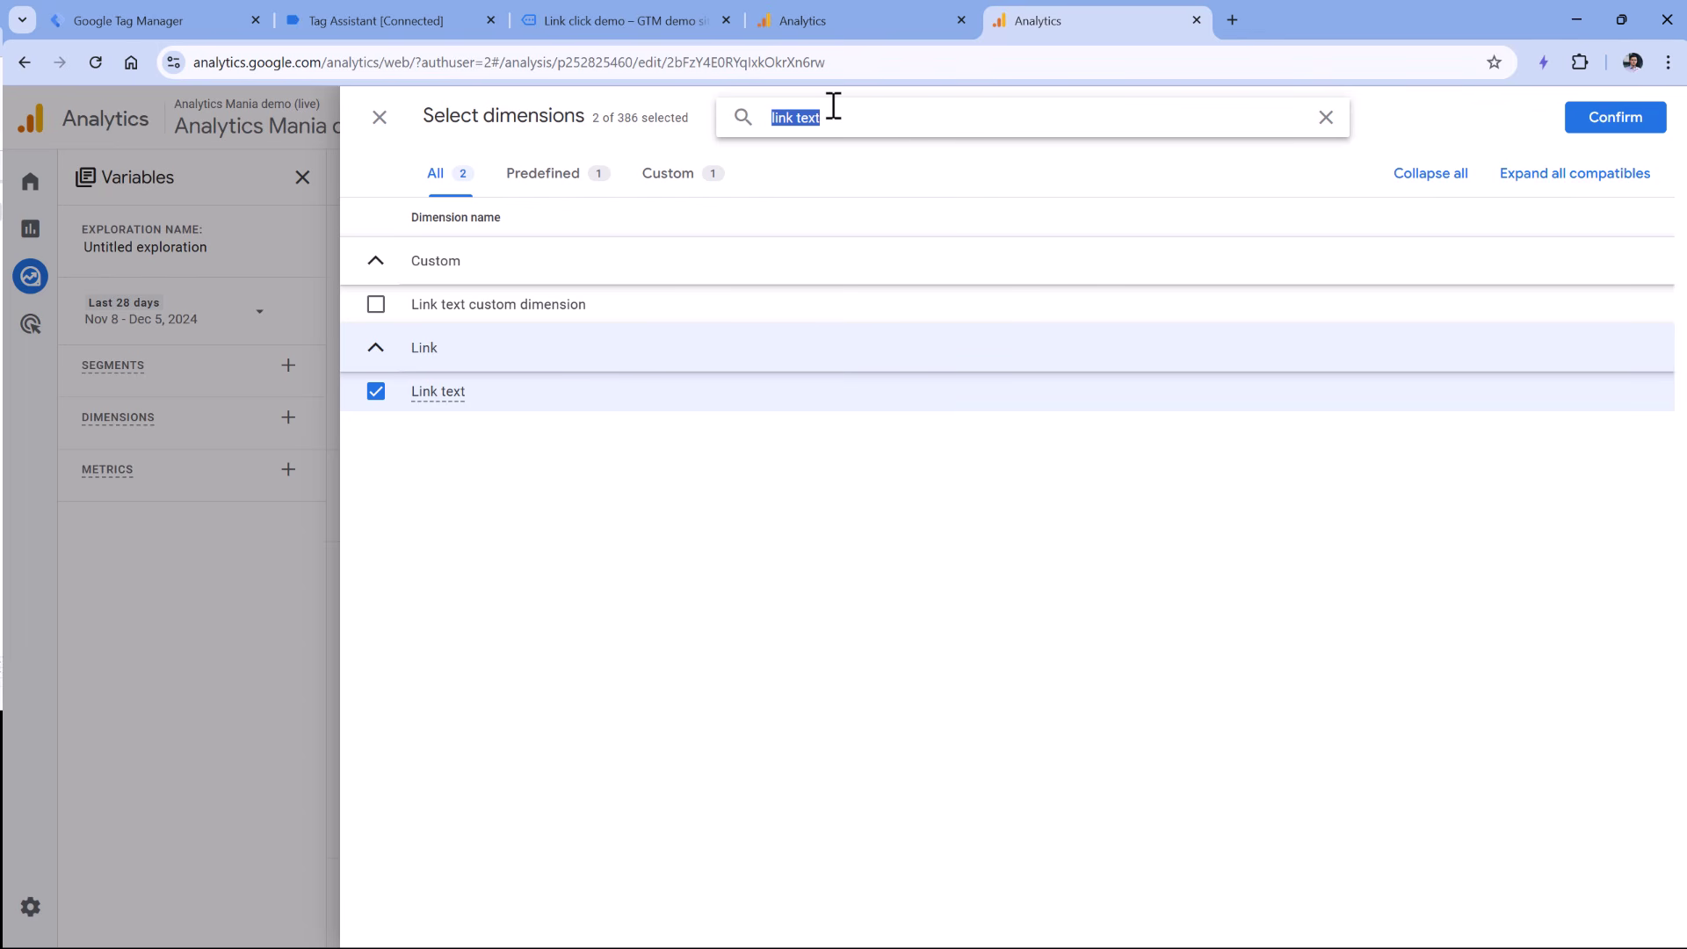
text(event count)
double_click(833, 106)
text(name)
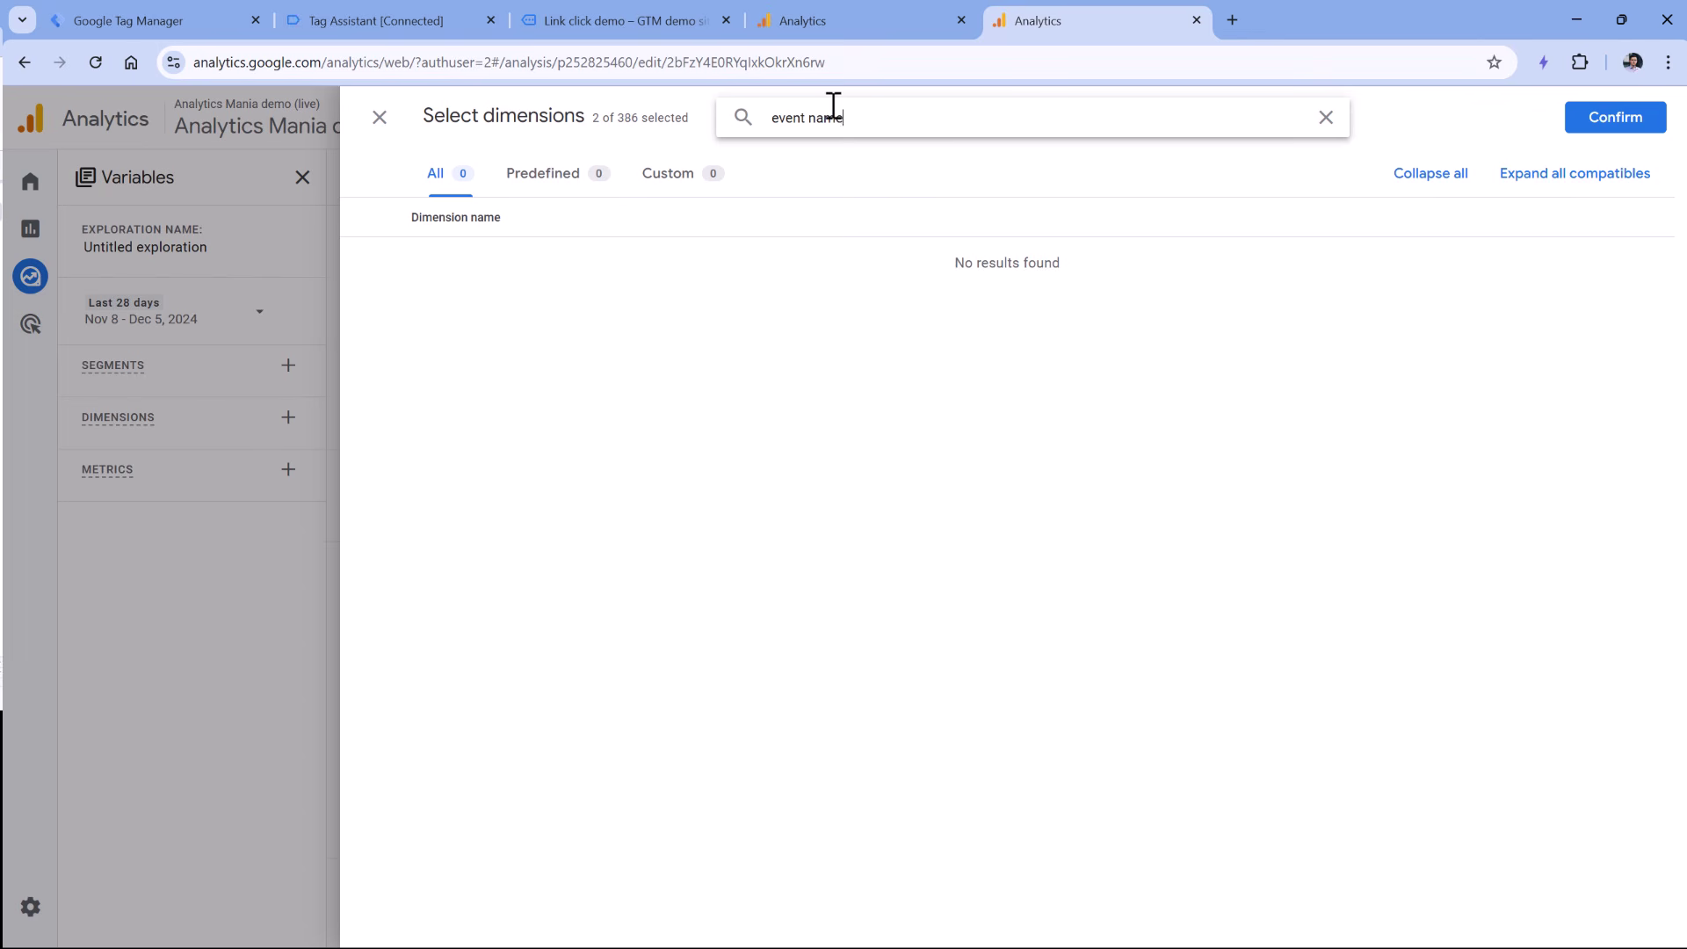
click(423, 307)
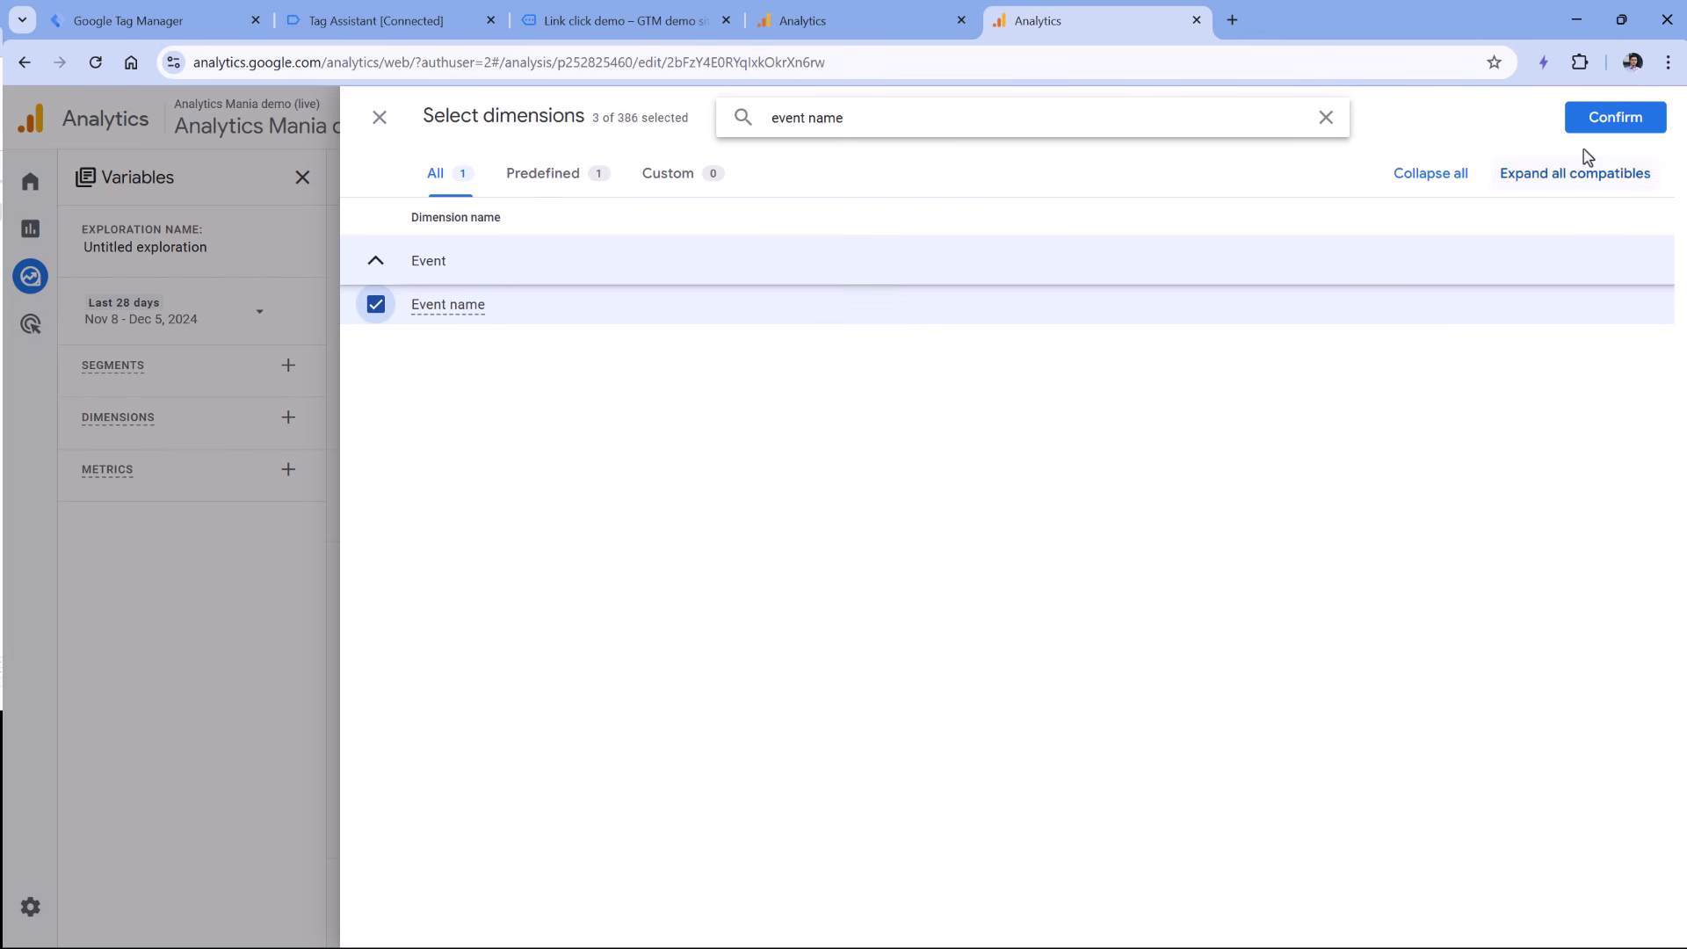
click(1612, 117)
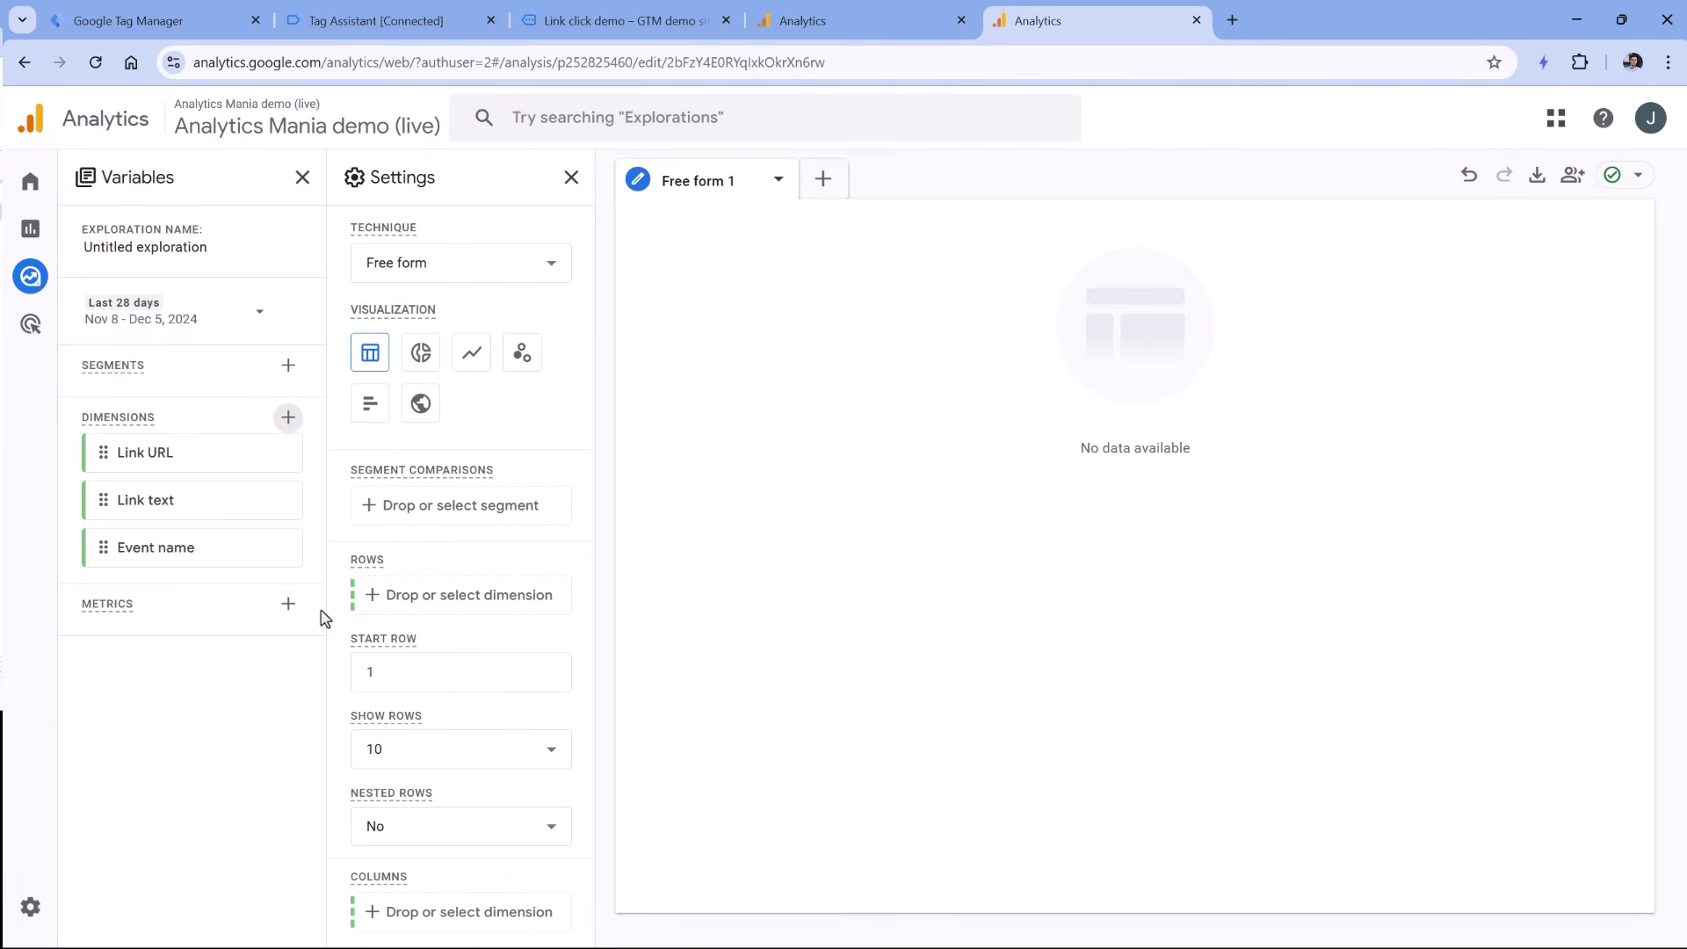
Add the Event count metric to the exploration's variables.
click(288, 613)
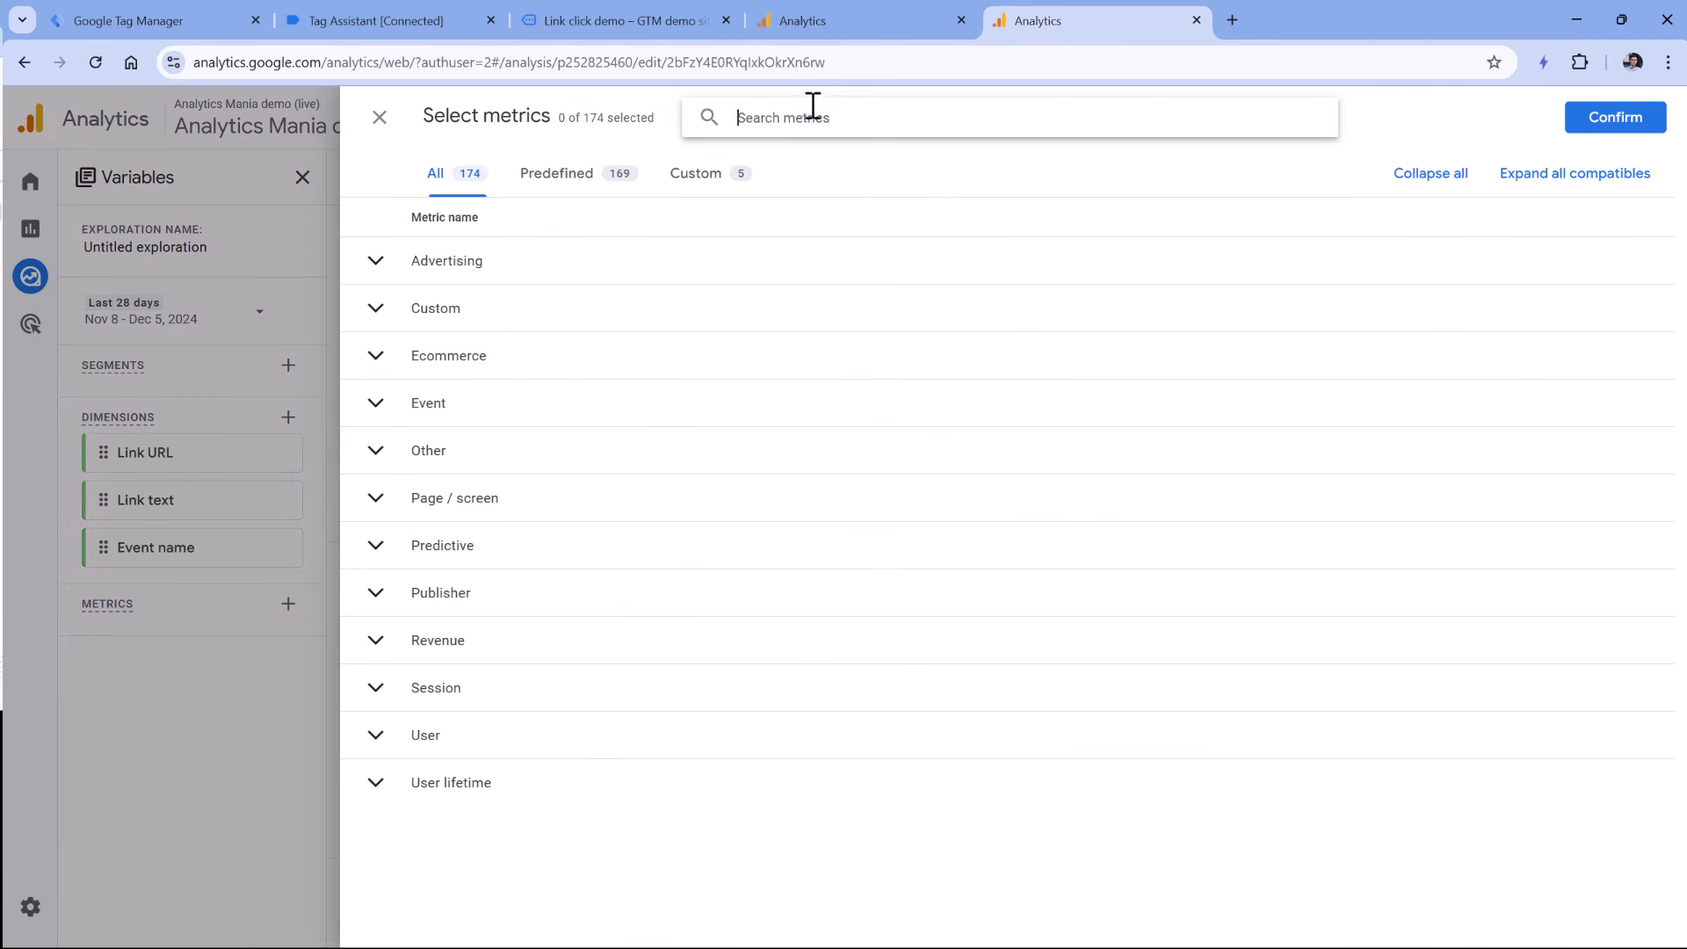
text(event count)
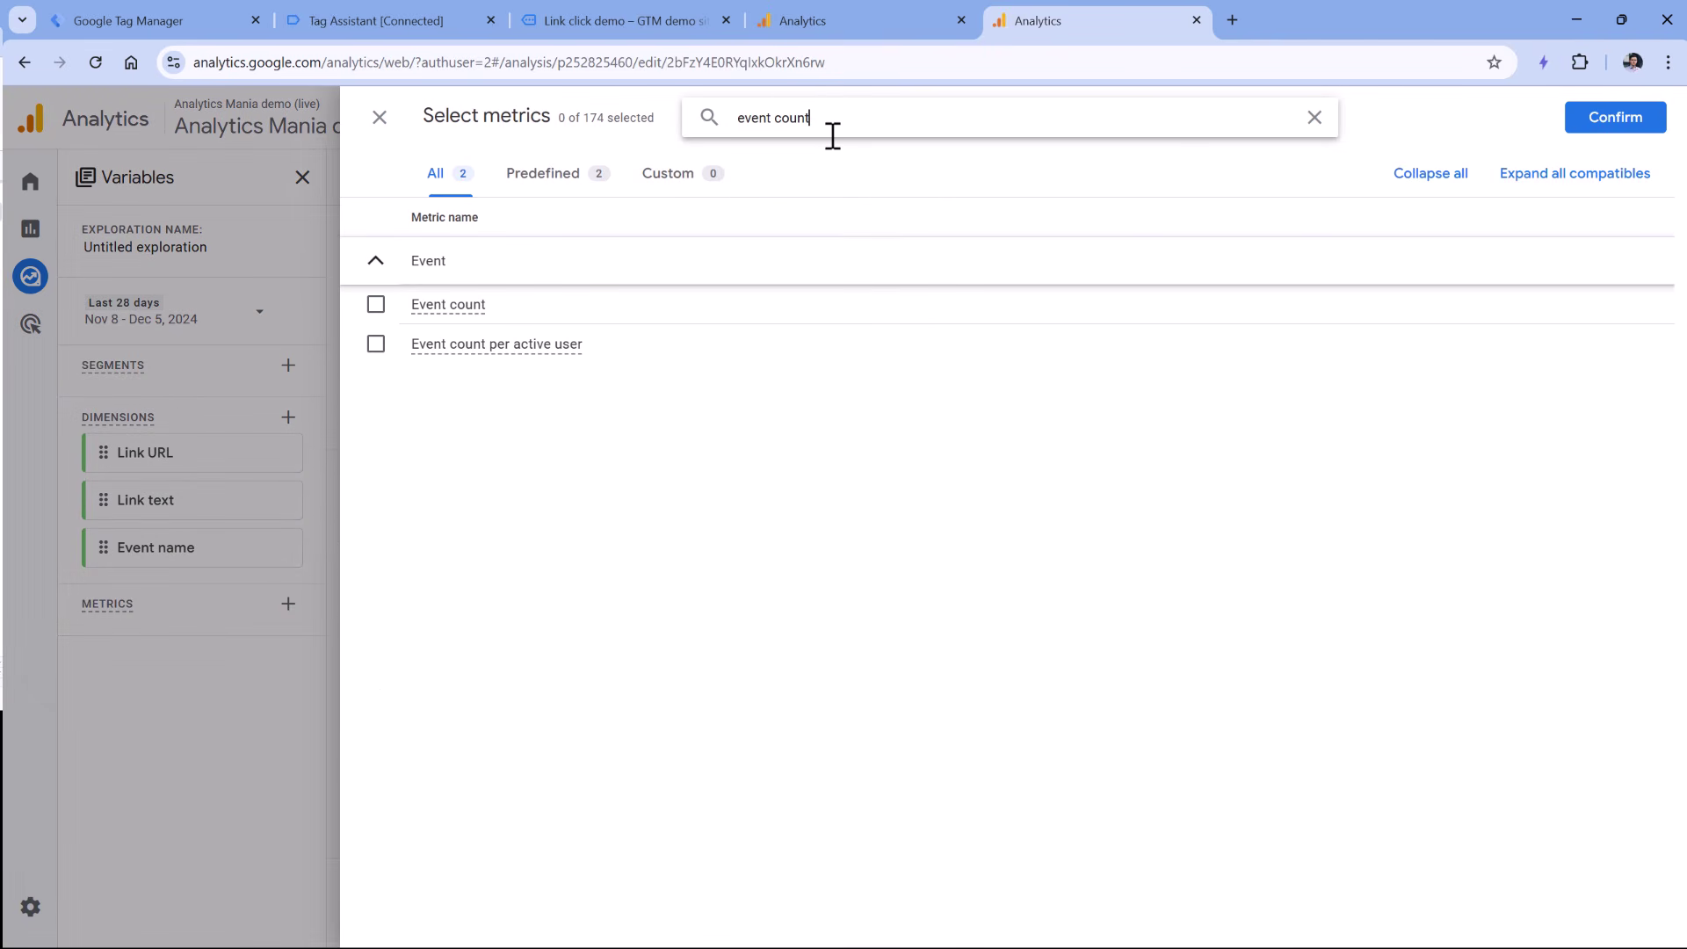
click(375, 304)
click(1614, 118)
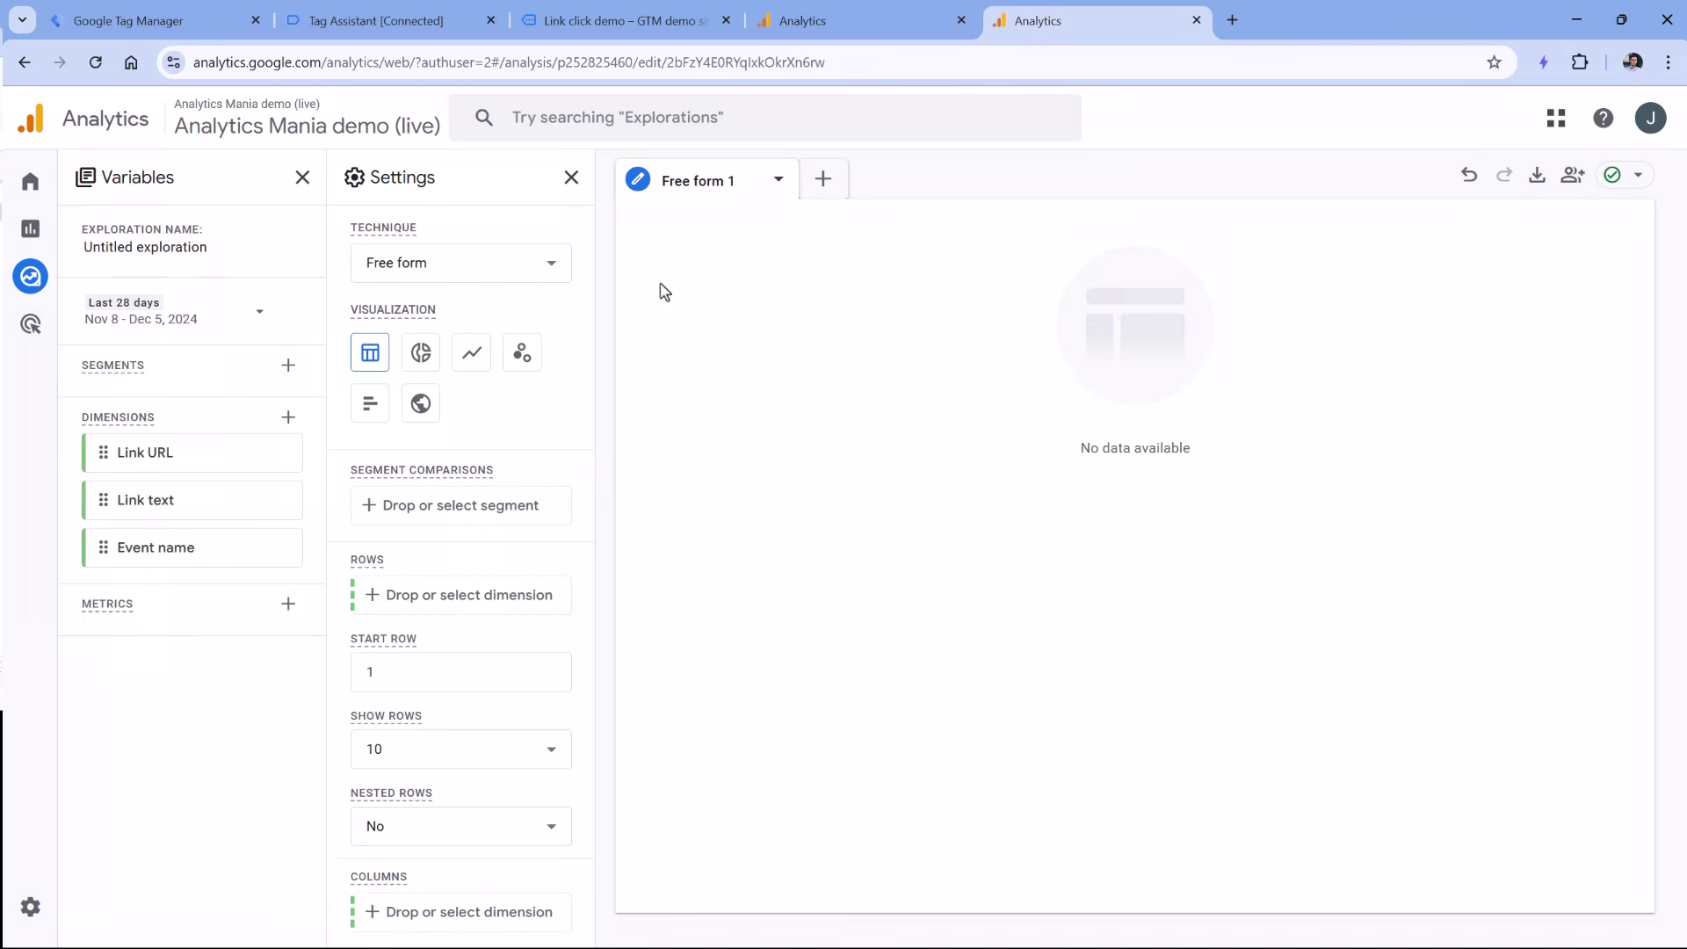
Use Link URL and Link text as the table's rows and Event count as its values.
double_click(170, 462)
double_click(106, 500)
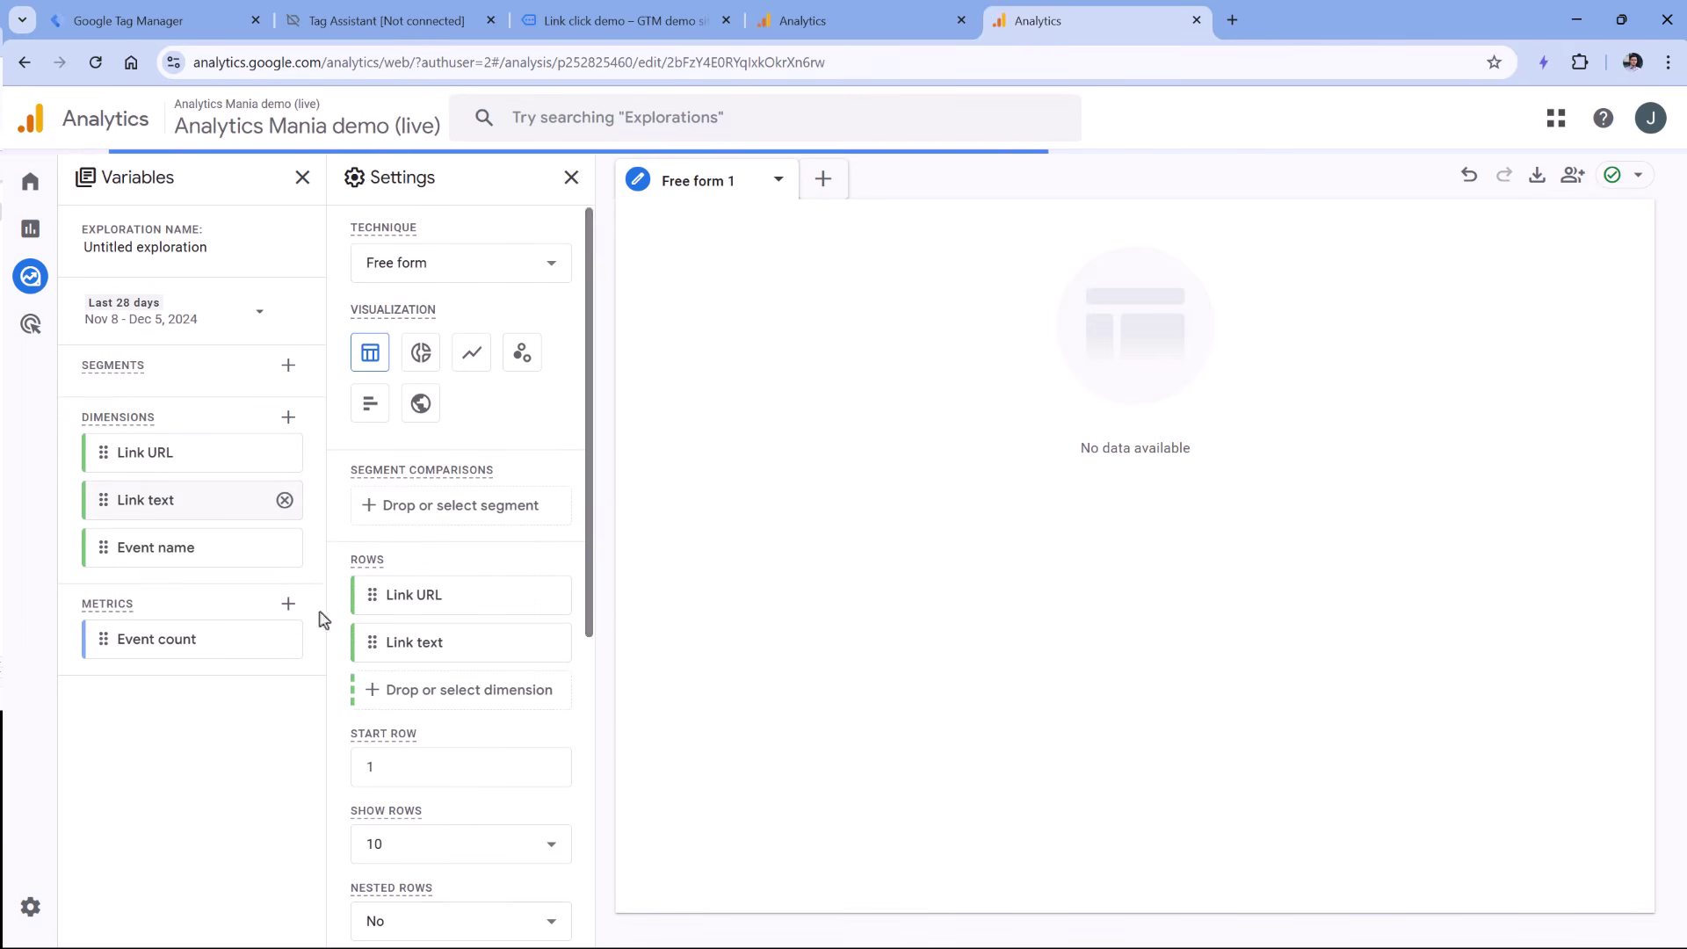
double_click(105, 650)
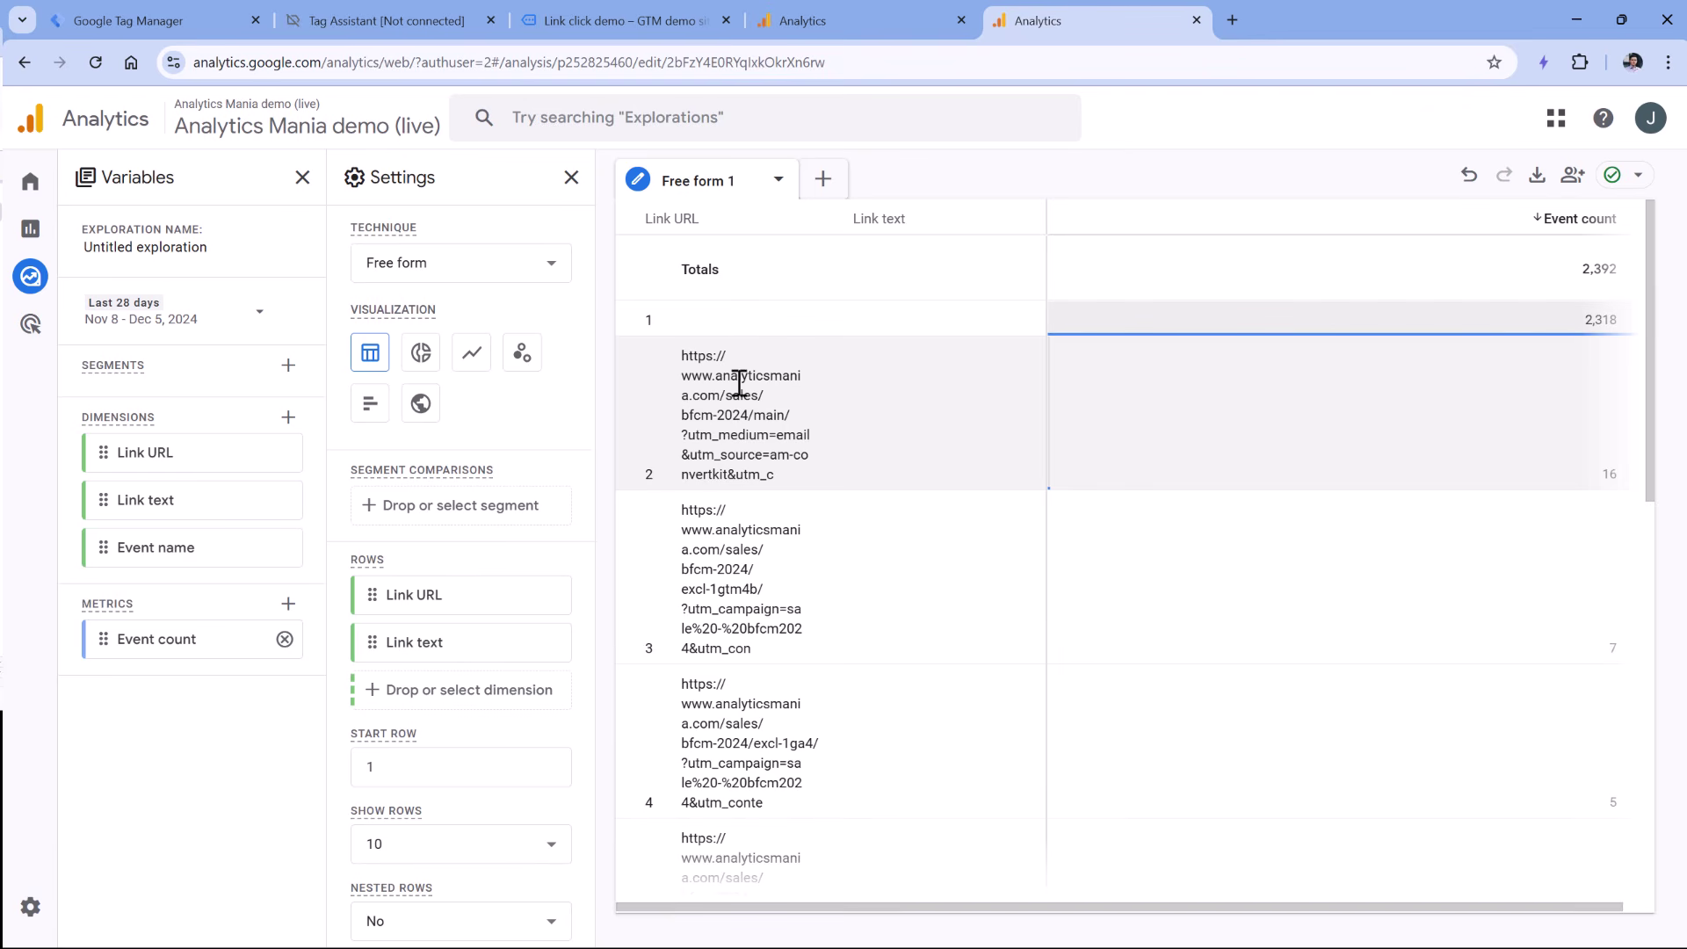
Filter the exploration to rows where Event name exactly matches menu_link_click.
scroll(444, 474, down, 6)
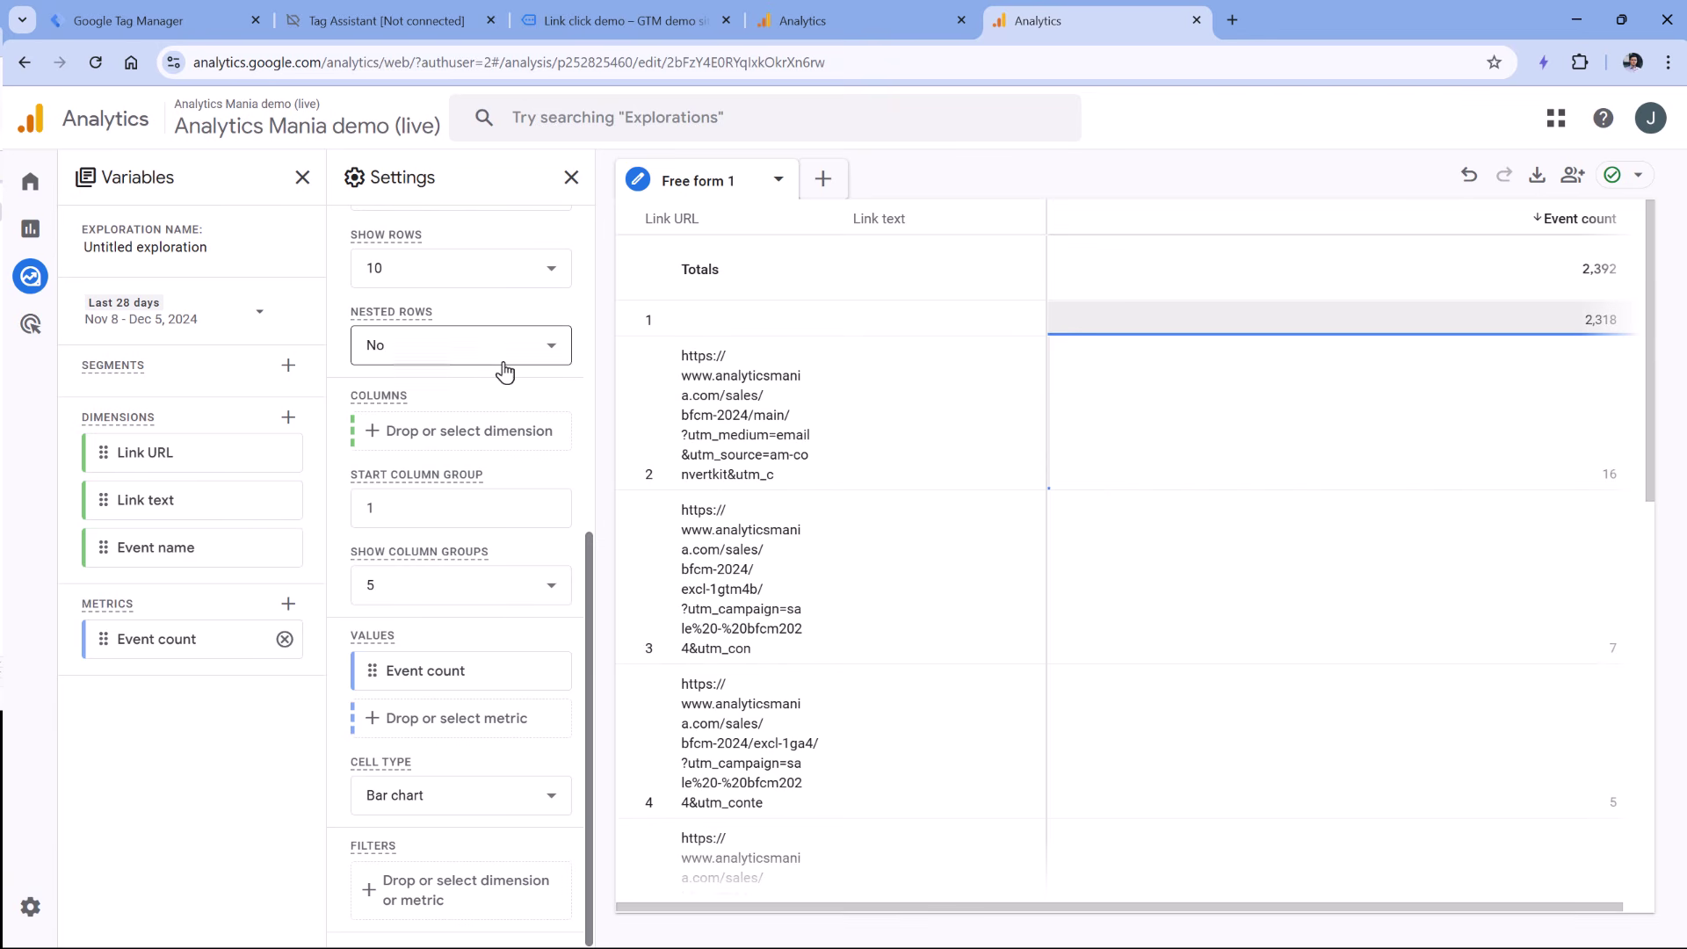
click(459, 892)
click(508, 749)
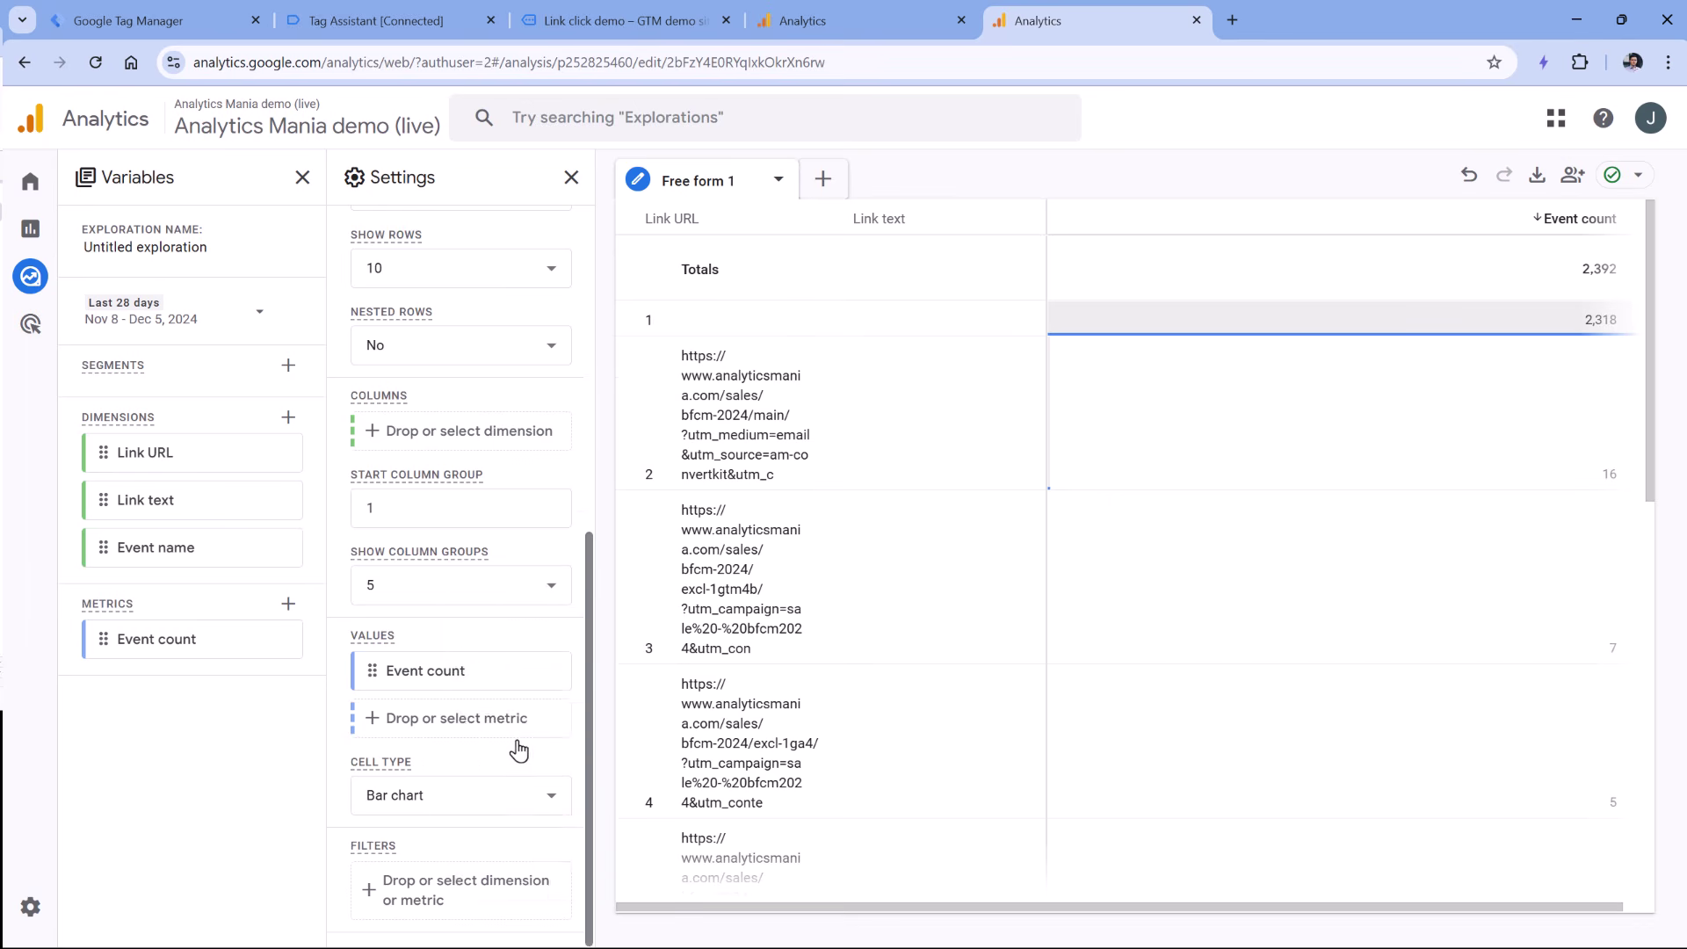
scroll(471, 678, down, 3)
click(460, 713)
click(446, 454)
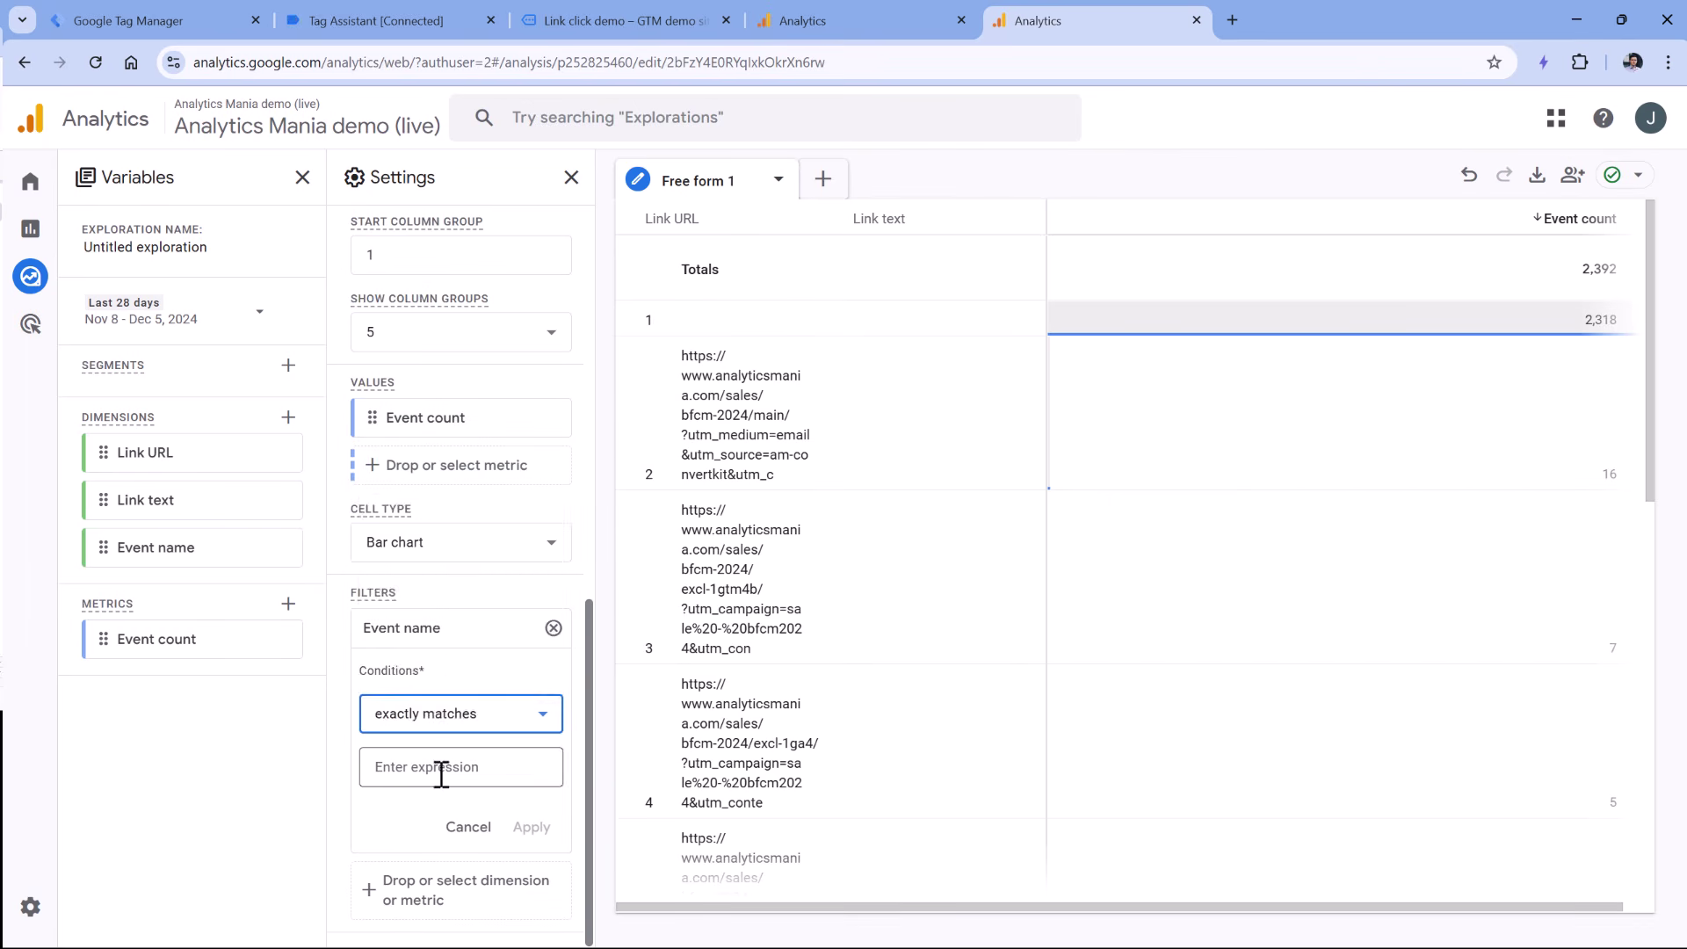
click(441, 768)
text(menu_link_click)
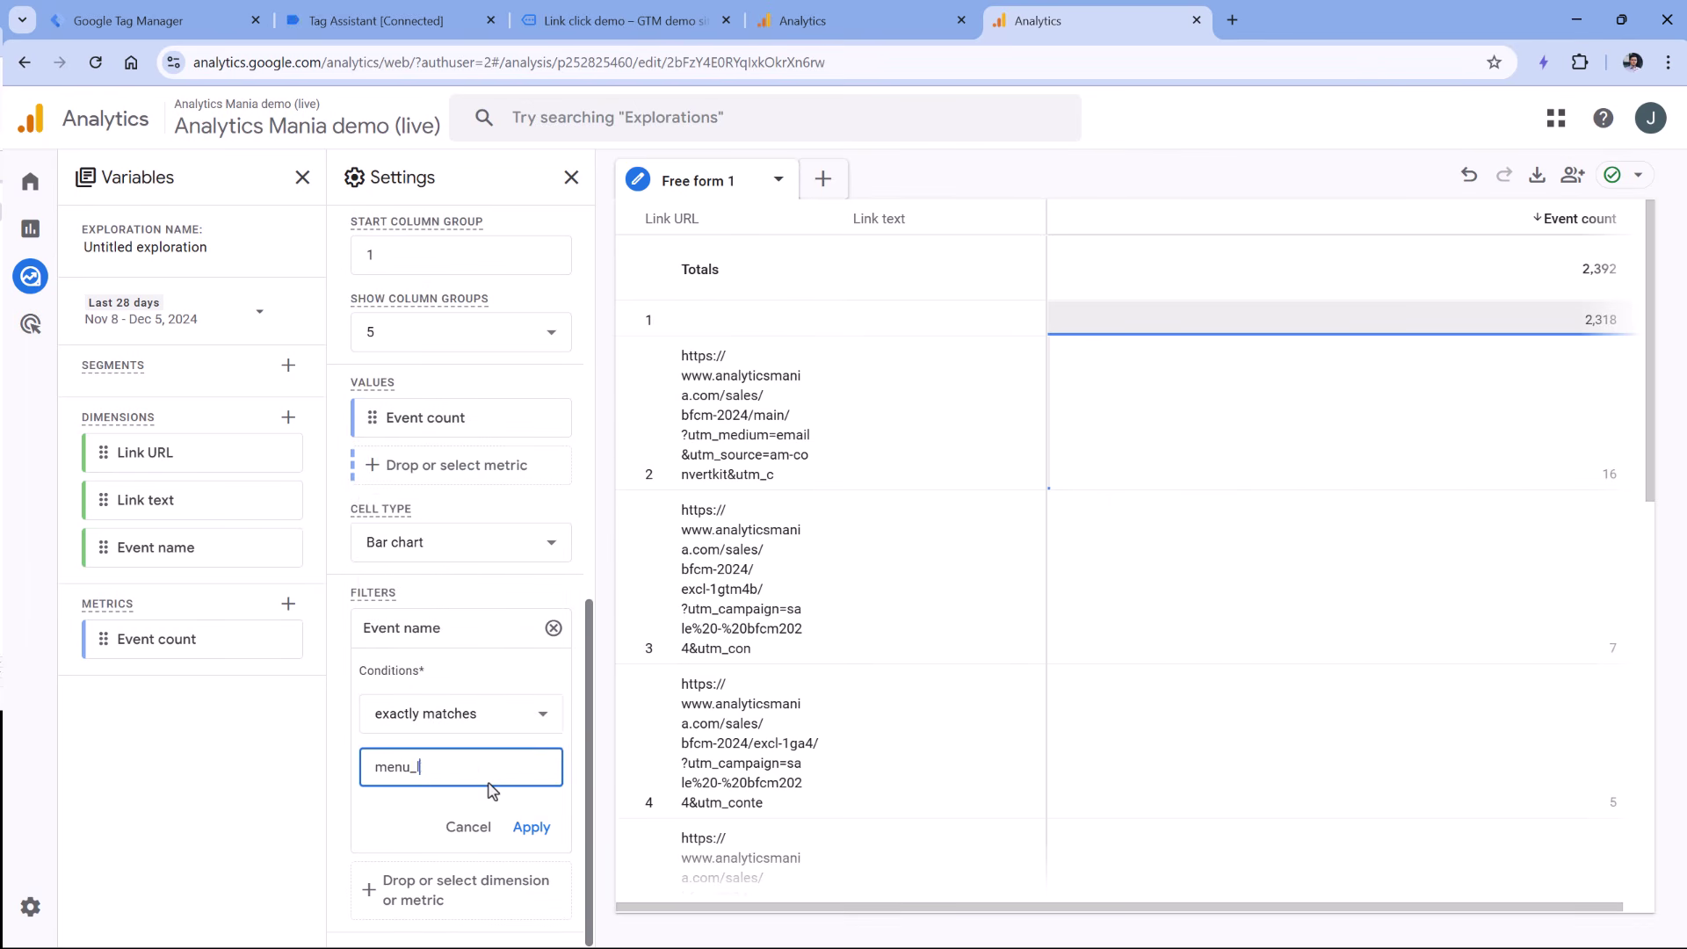
click(532, 827)
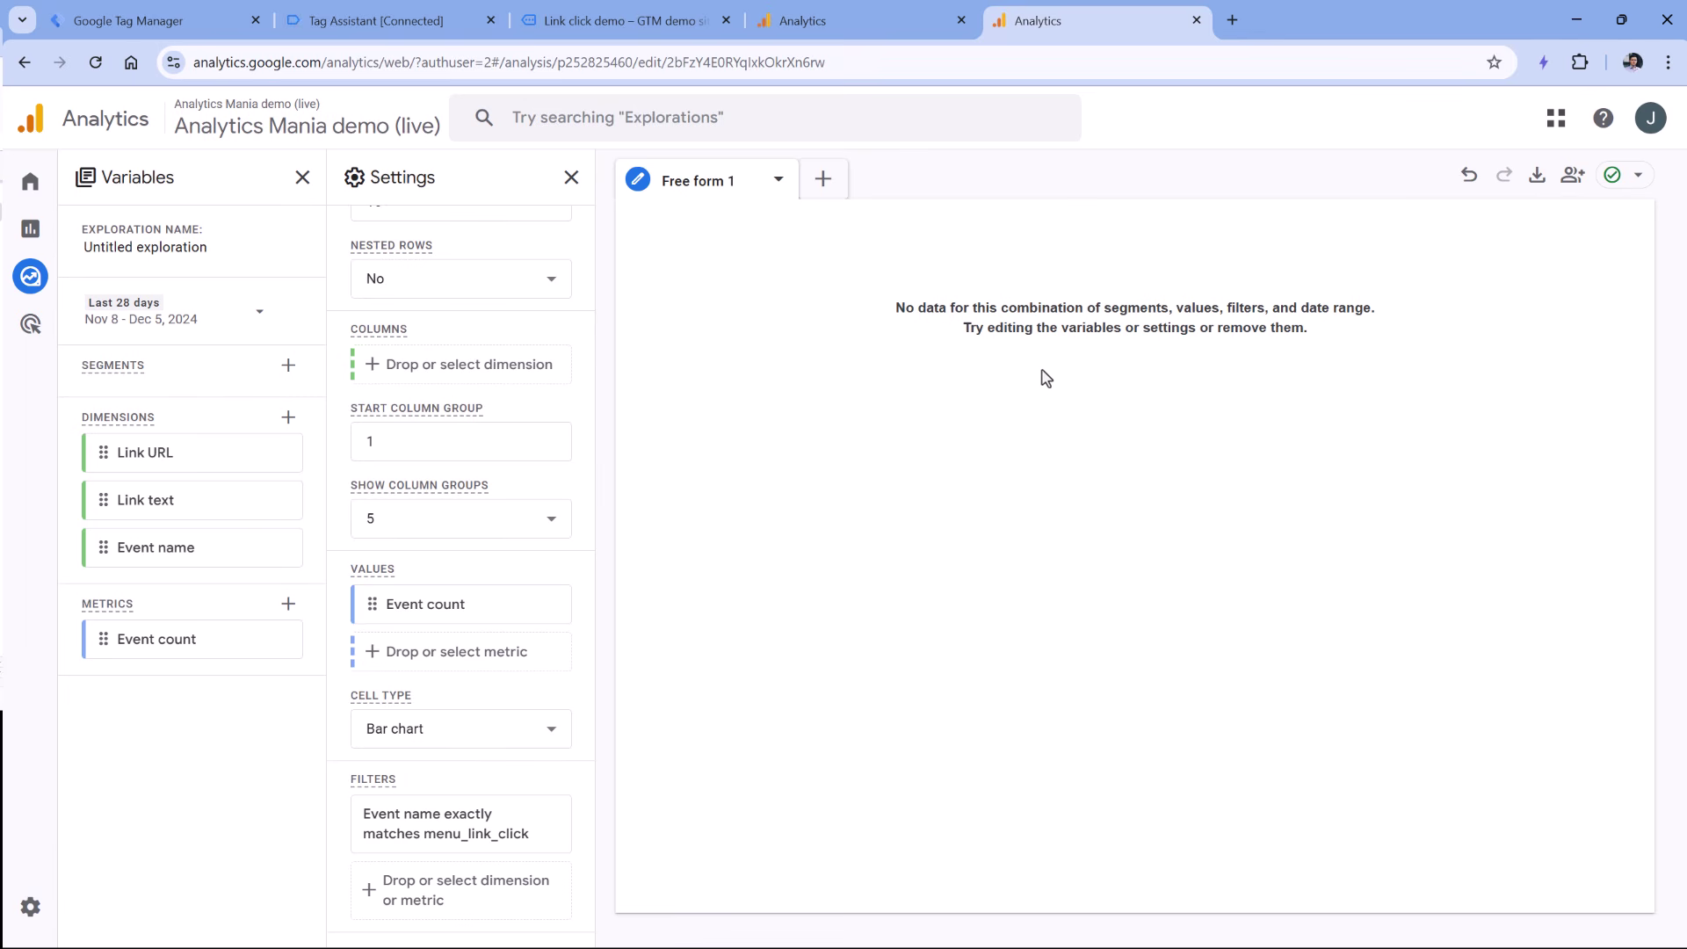
Set the exploration's date range to the last 12 months.
click(246, 318)
scroll(203, 509, down, 3)
scroll(229, 470, down, 1)
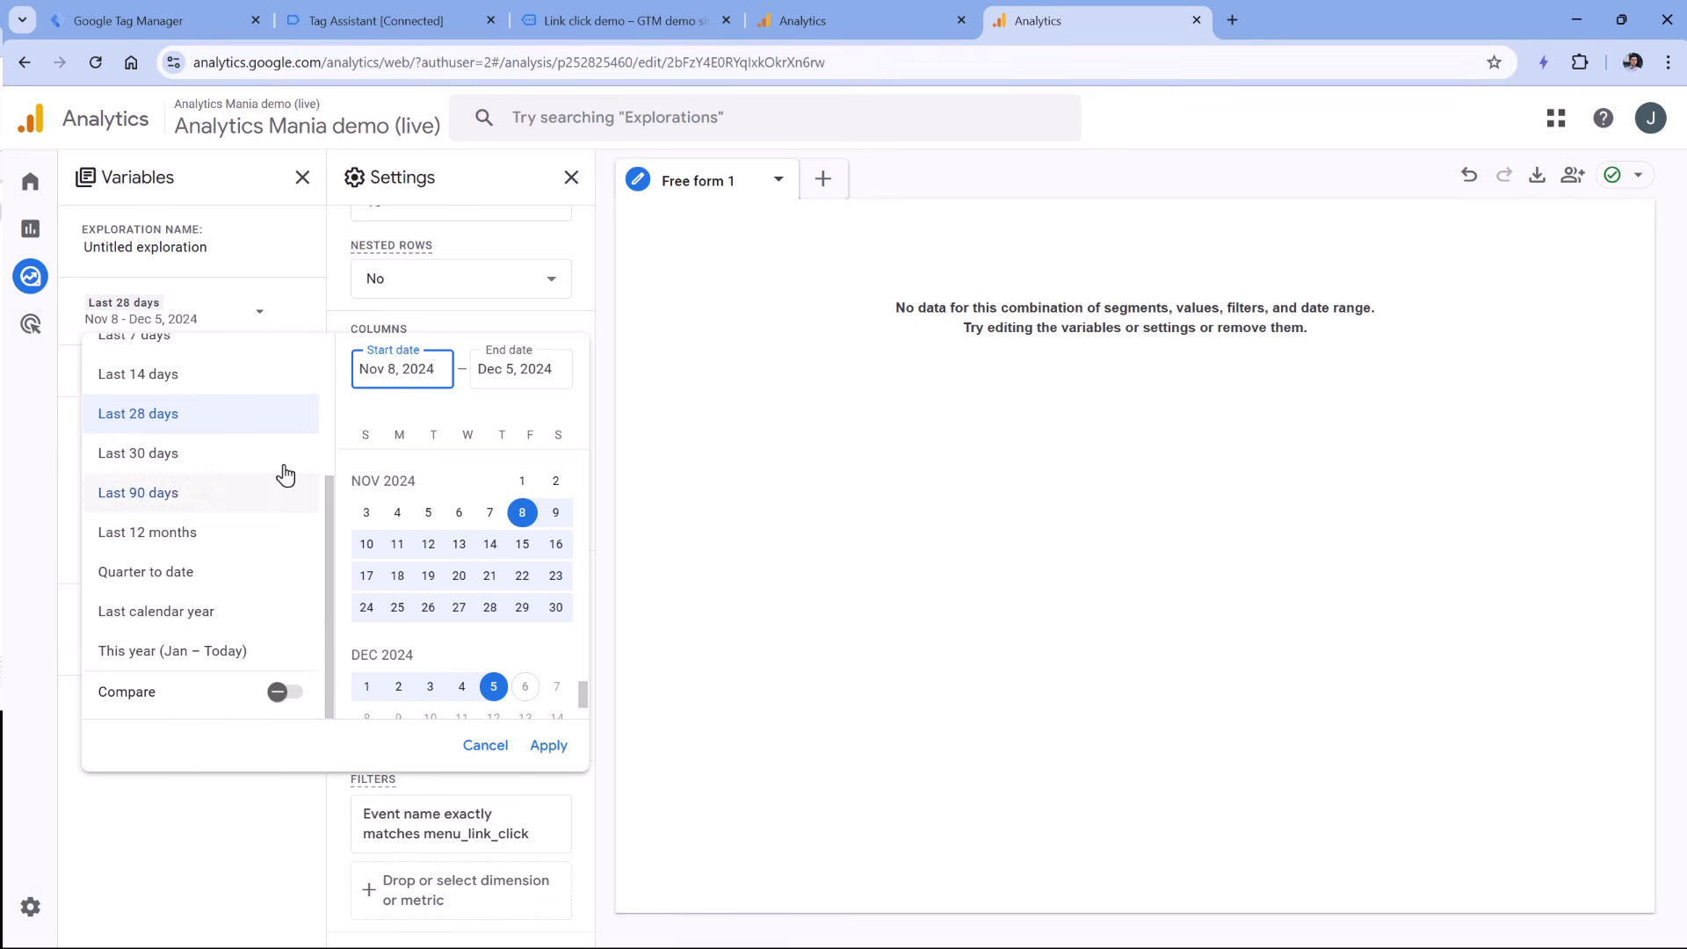
click(196, 538)
click(548, 747)
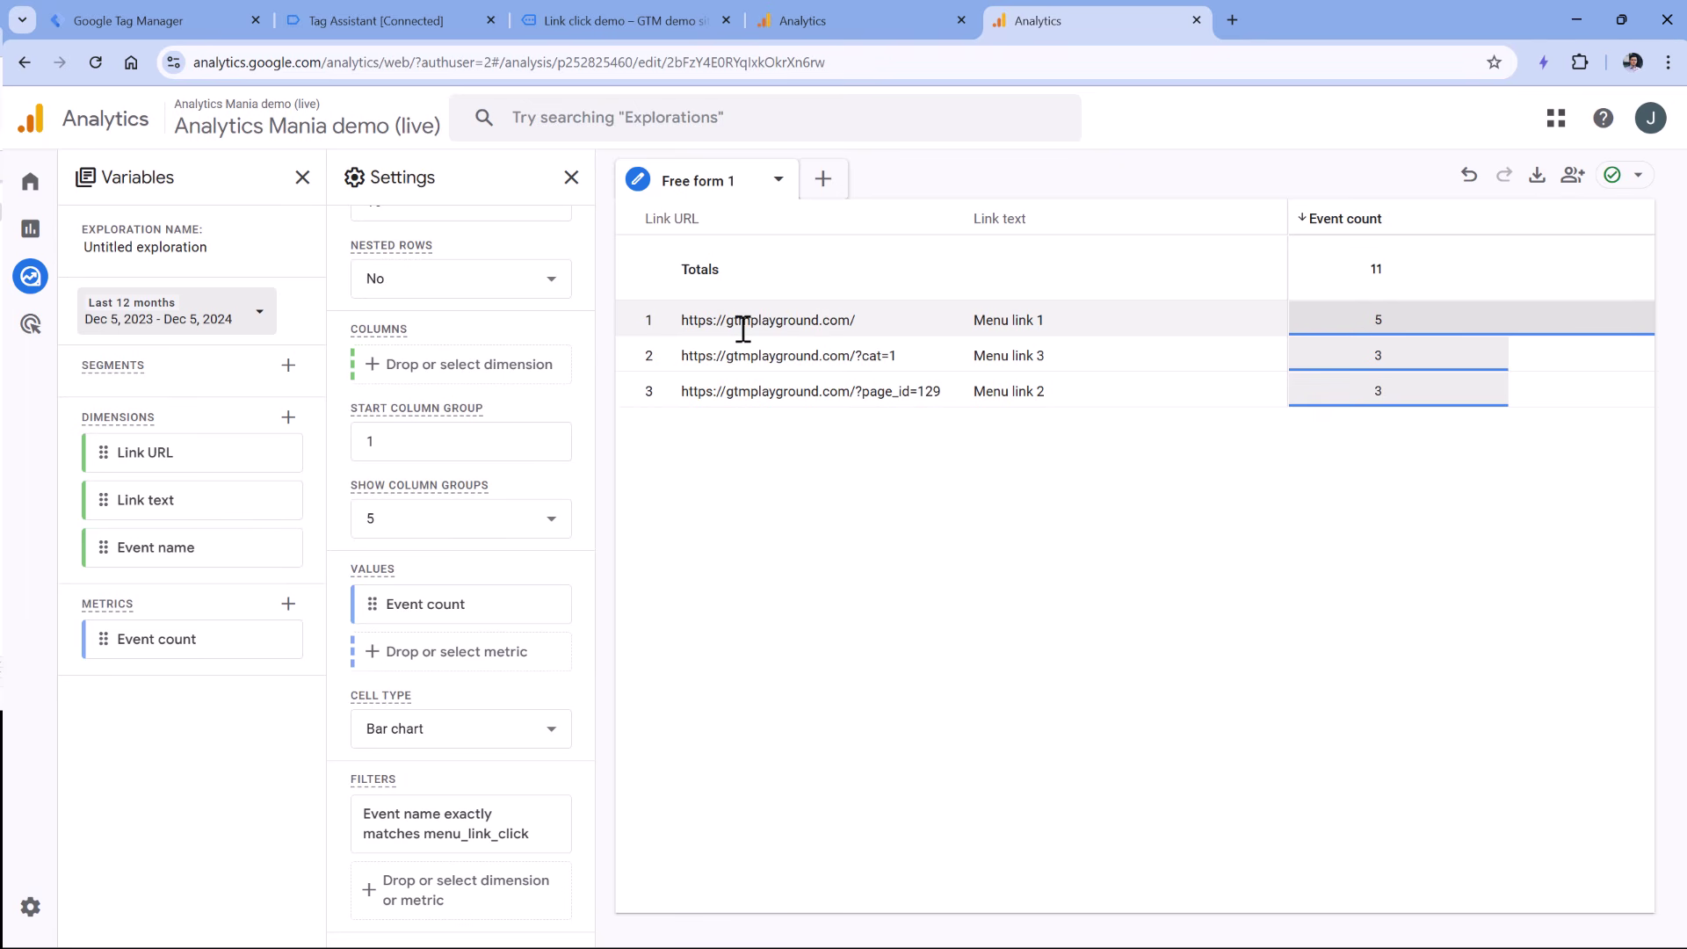
Examine the link URL, link text and event count in the report's first row.
drag(696, 319, 845, 320)
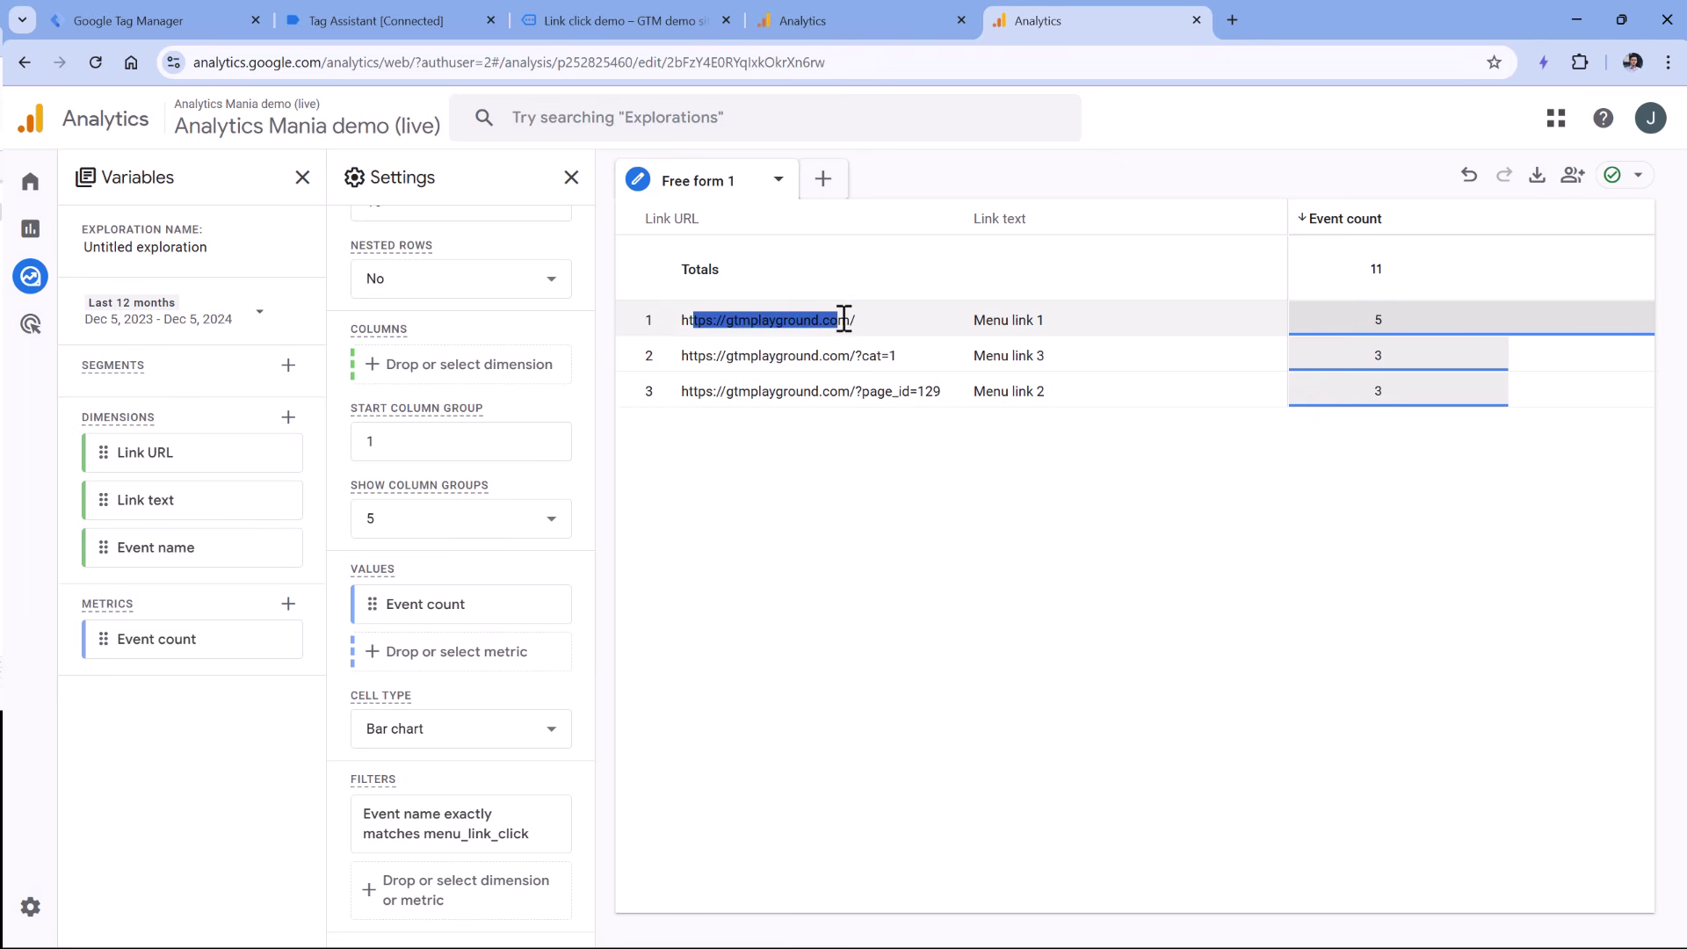
click(984, 327)
drag(983, 328, 1047, 325)
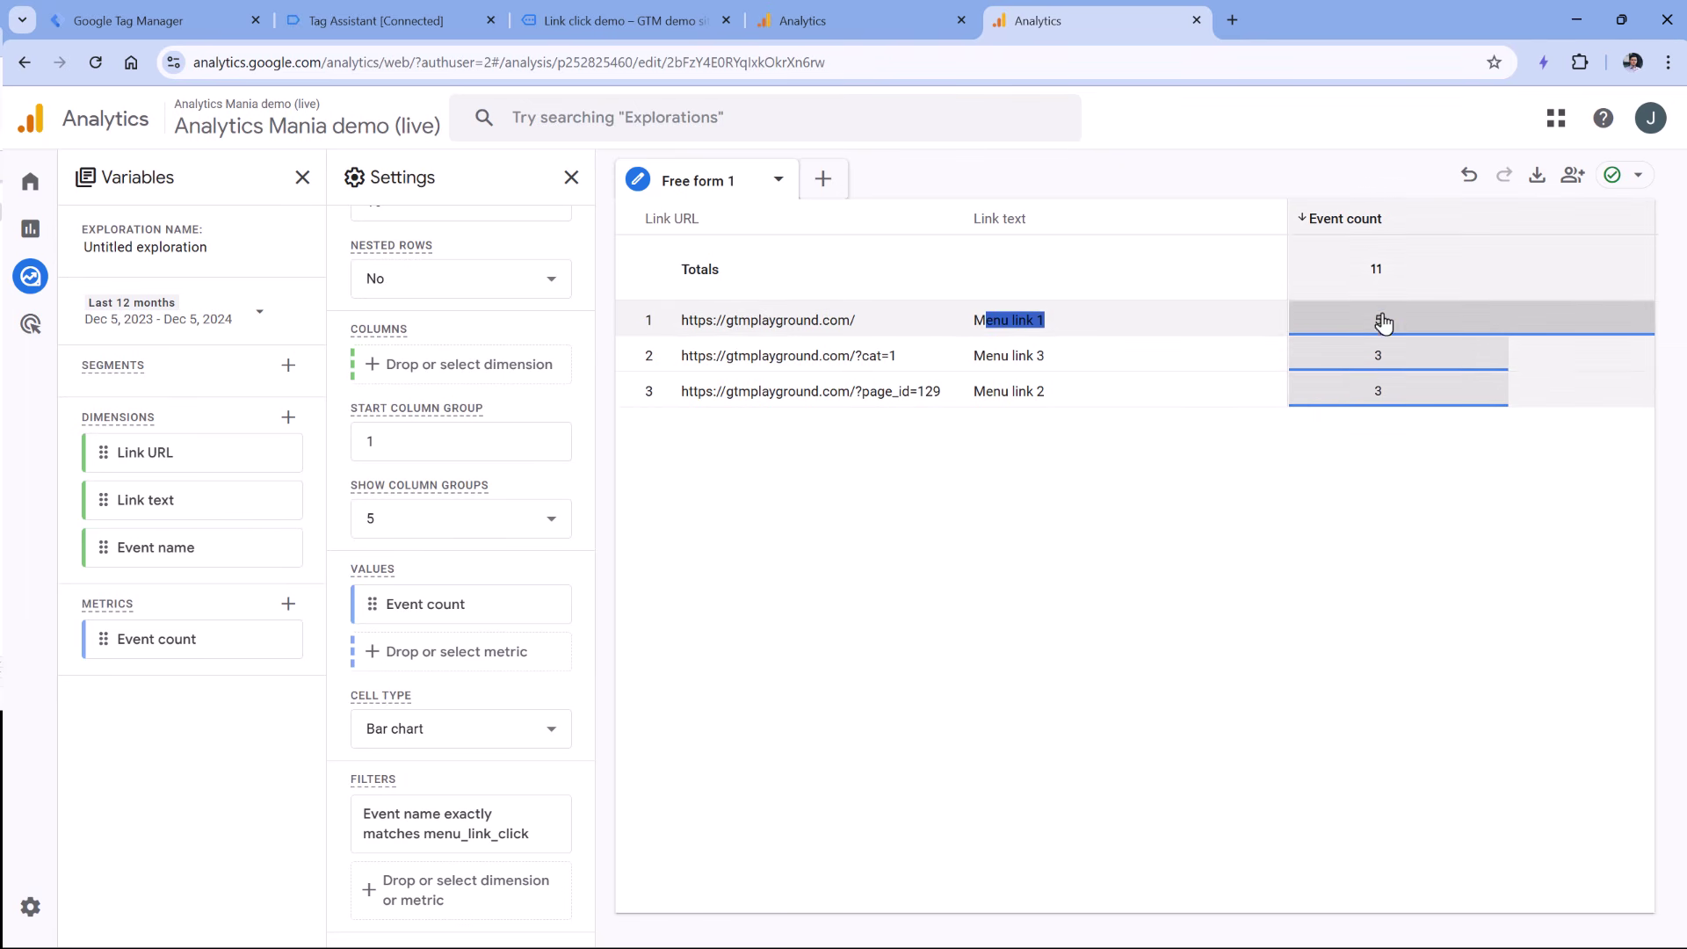